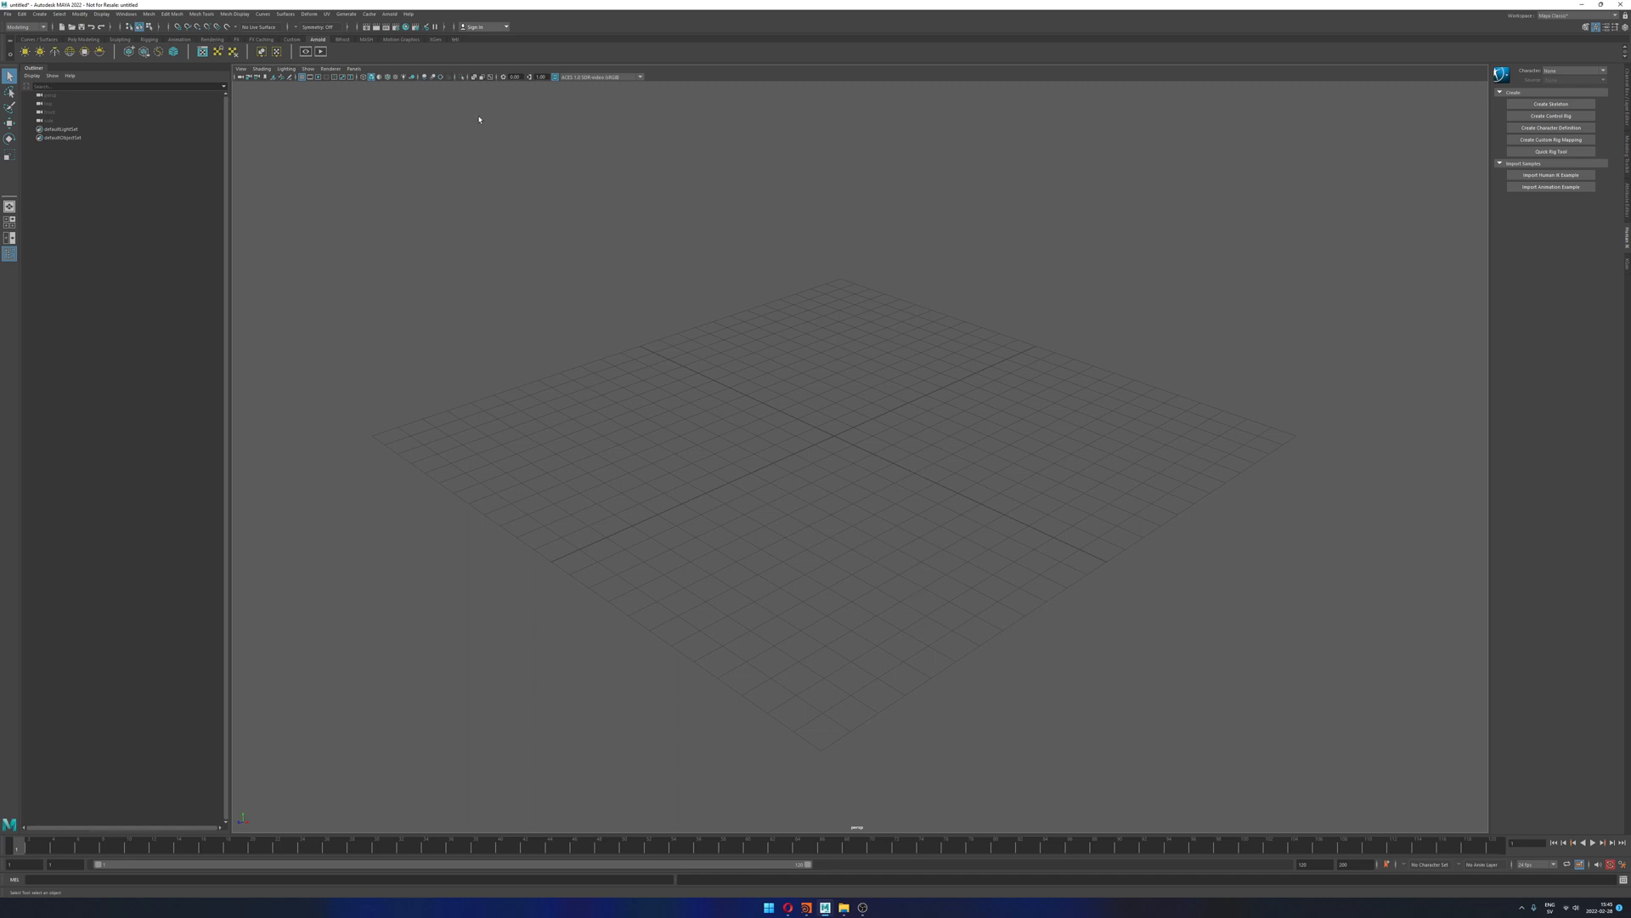
# Step: Switch to File Explorer and examine the rigs folder and both mocap subfolders inside the retargetting directory
pyautogui.click(844, 907)
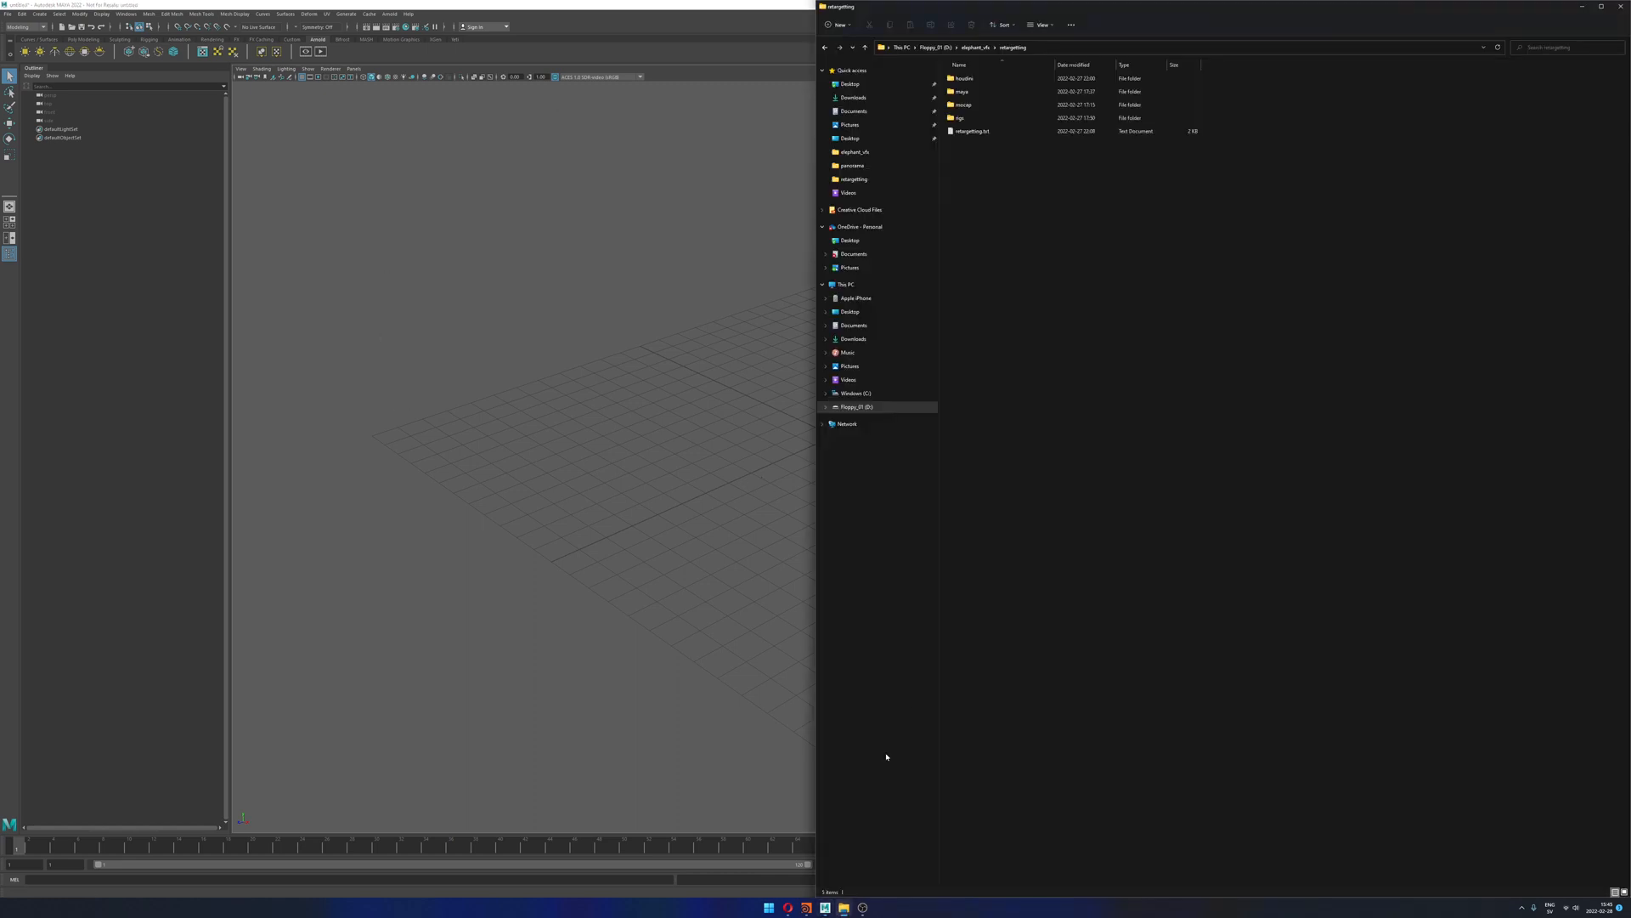
pyautogui.moveTo(986, 168); pyautogui.dragTo(975, 239)
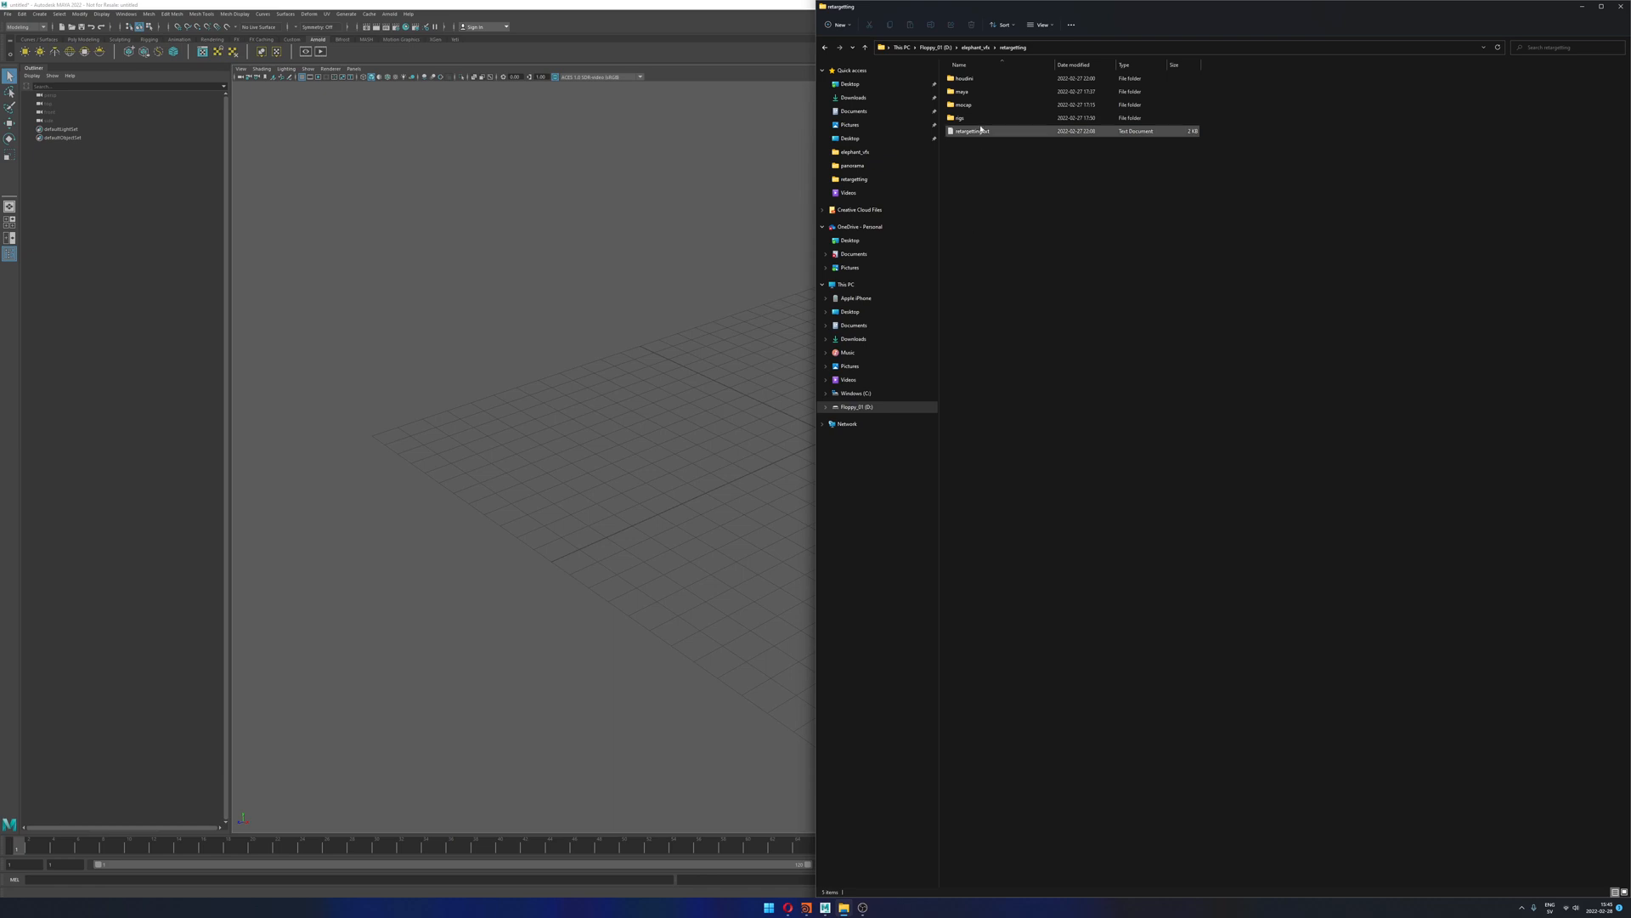
pyautogui.doubleClick(966, 119)
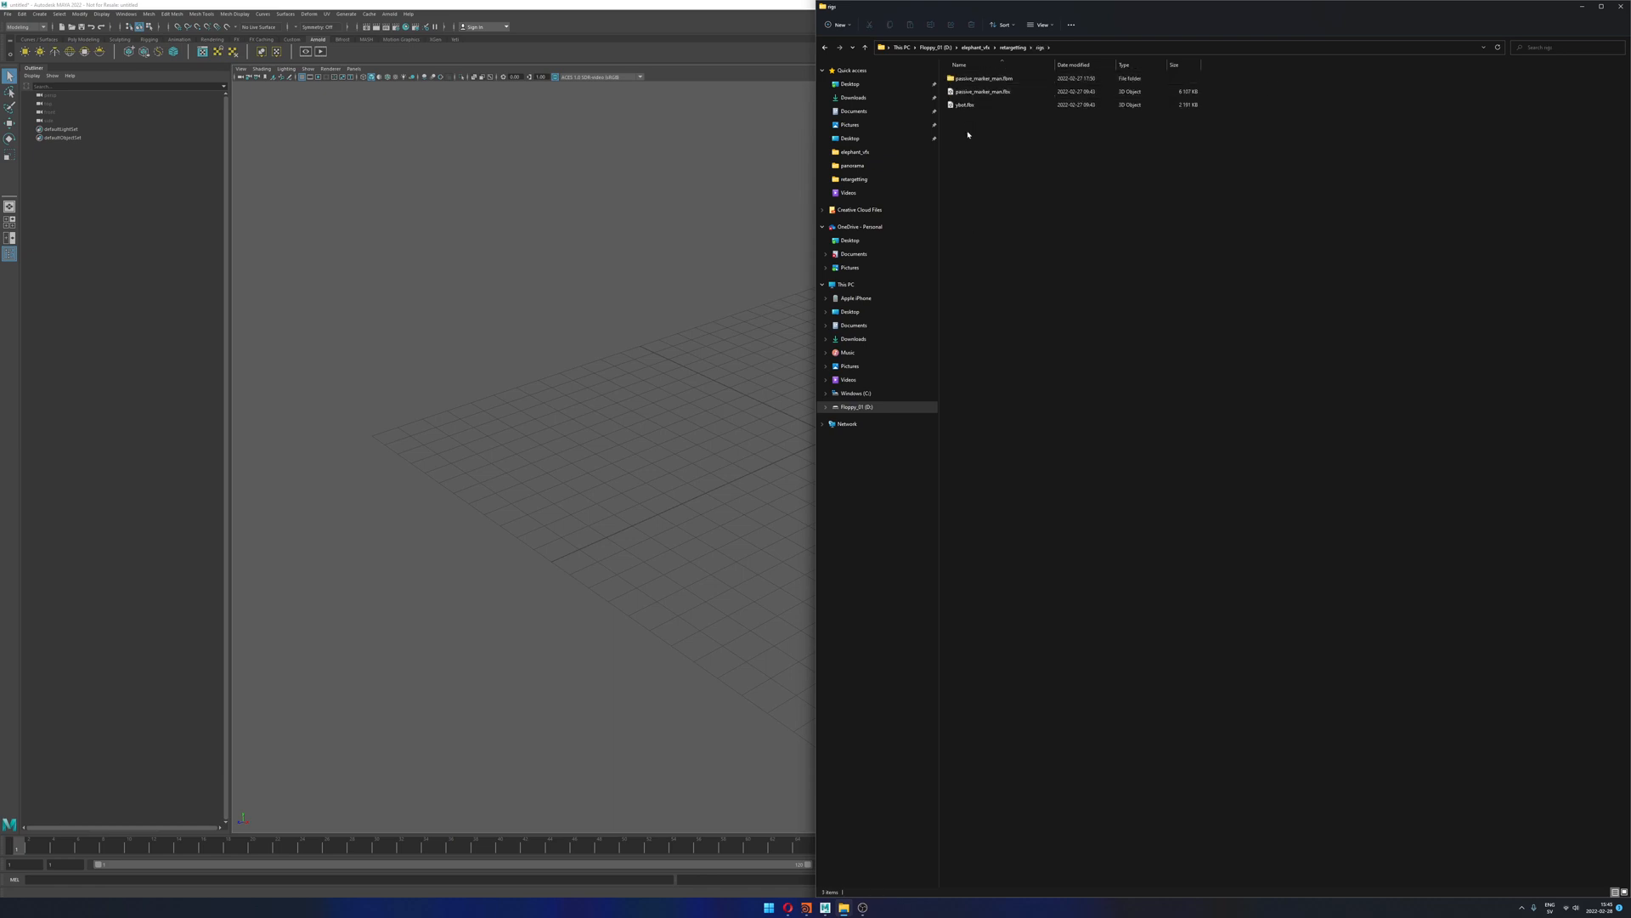
pyautogui.moveTo(972, 138); pyautogui.dragTo(990, 75)
pyautogui.click(973, 221)
pyautogui.click(865, 47)
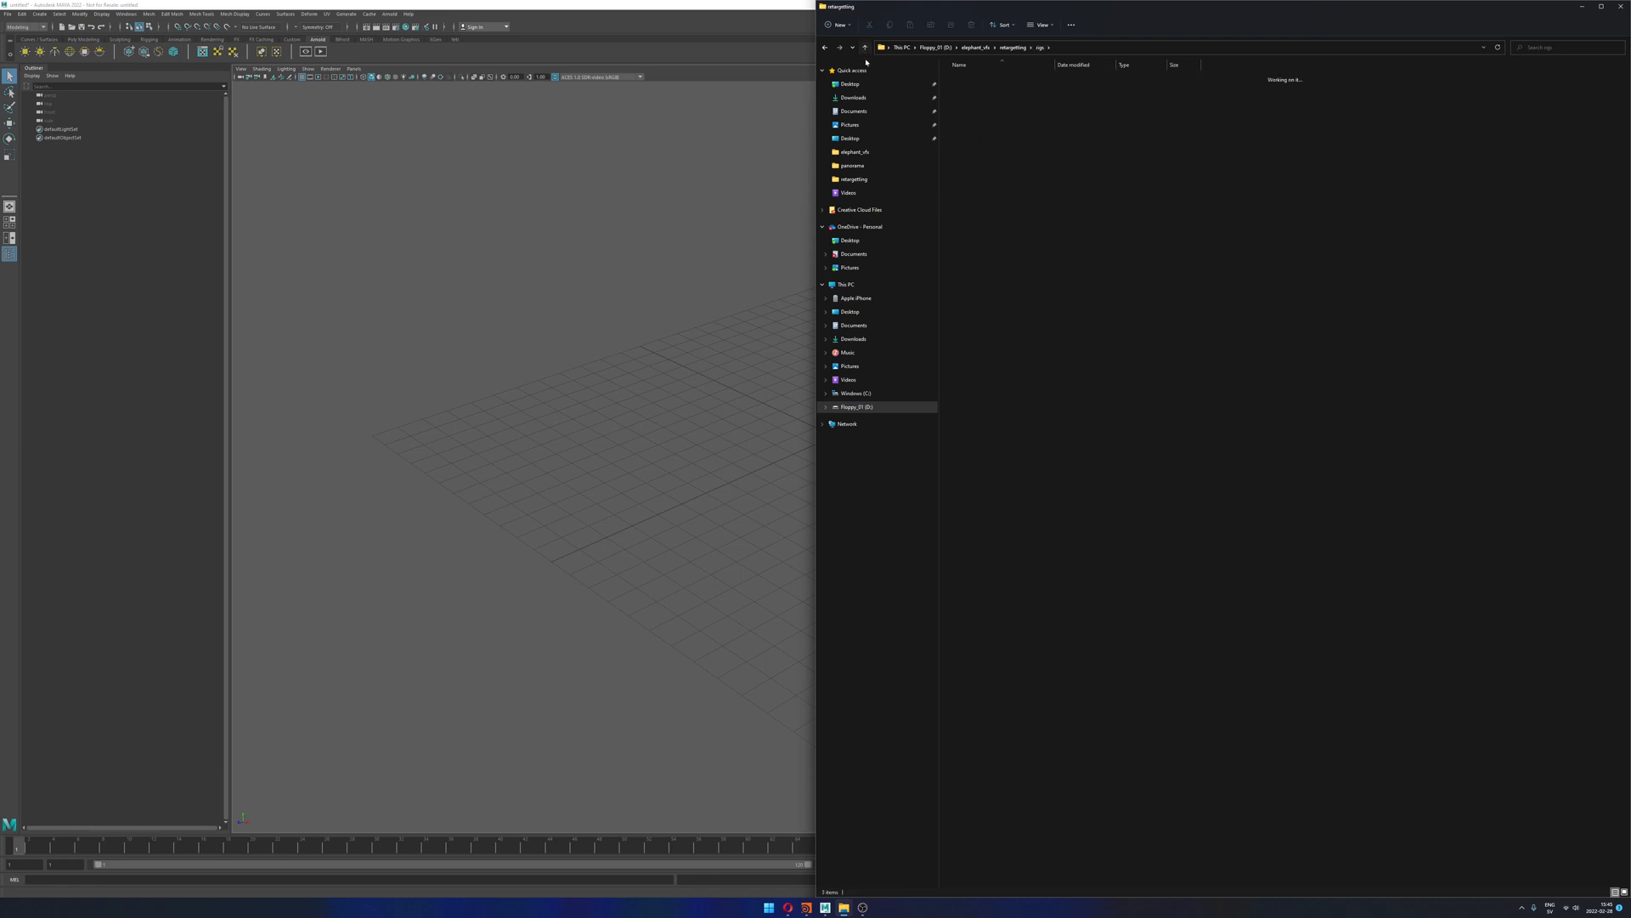
pyautogui.click(969, 106)
pyautogui.doubleClick(969, 106)
pyautogui.doubleClick(968, 79)
pyautogui.click(865, 47)
pyautogui.doubleClick(969, 92)
pyautogui.click(865, 47)
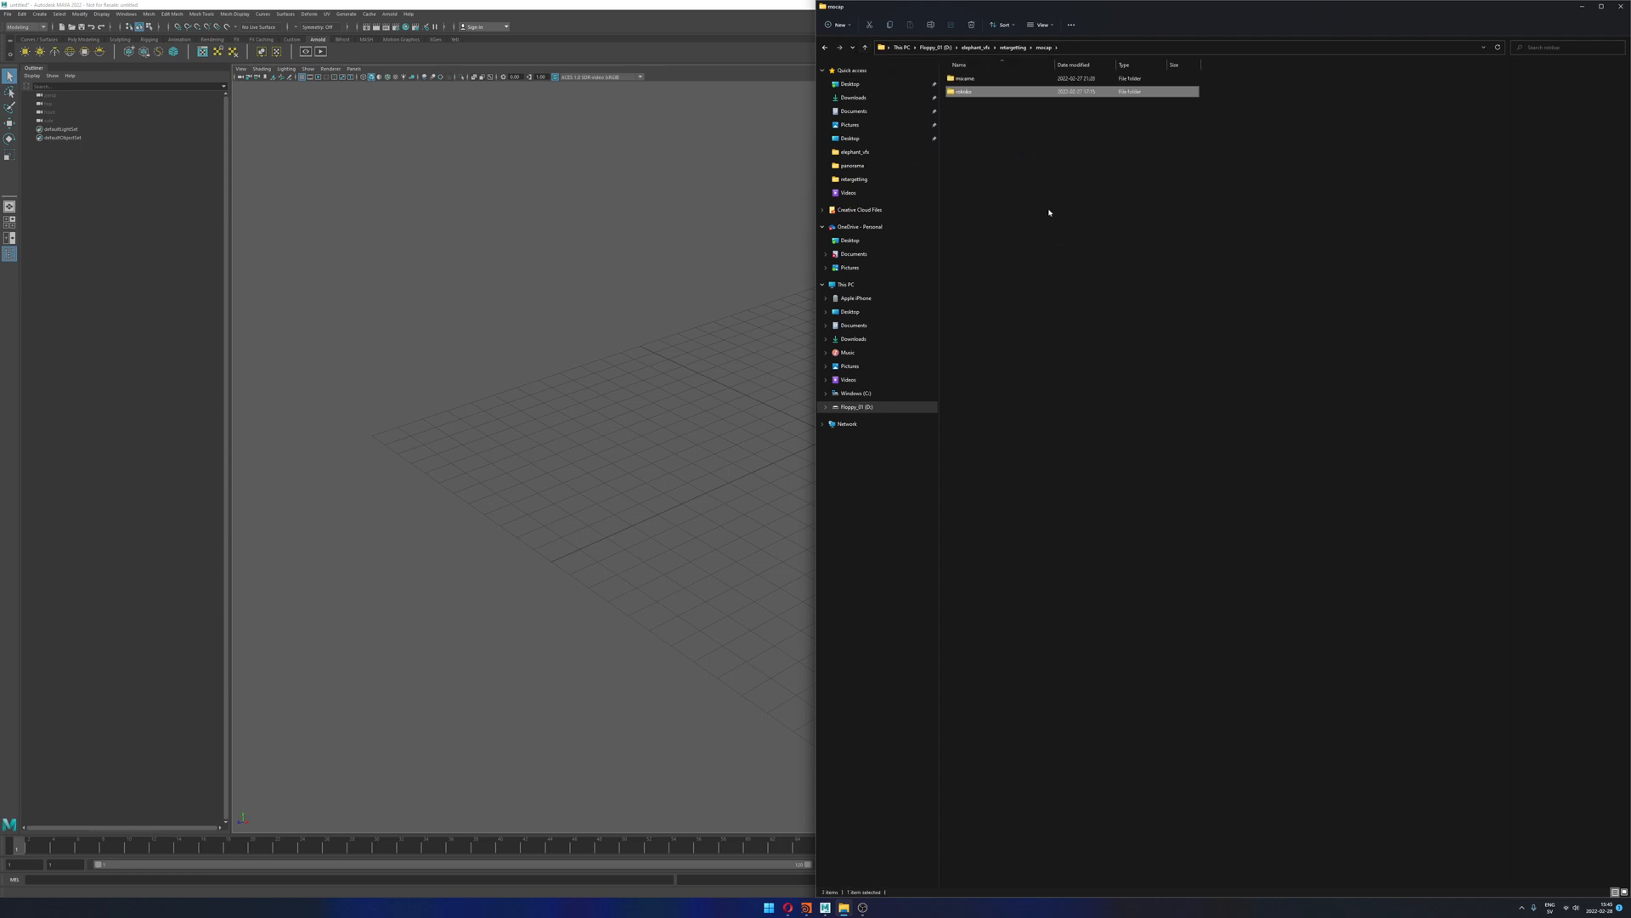
# Step: Return to the retargetting folder and copy its path
pyautogui.click(866, 48)
pyautogui.hotkey('ctrl', 'l')
pyautogui.hotkey('ctrl', 'c')
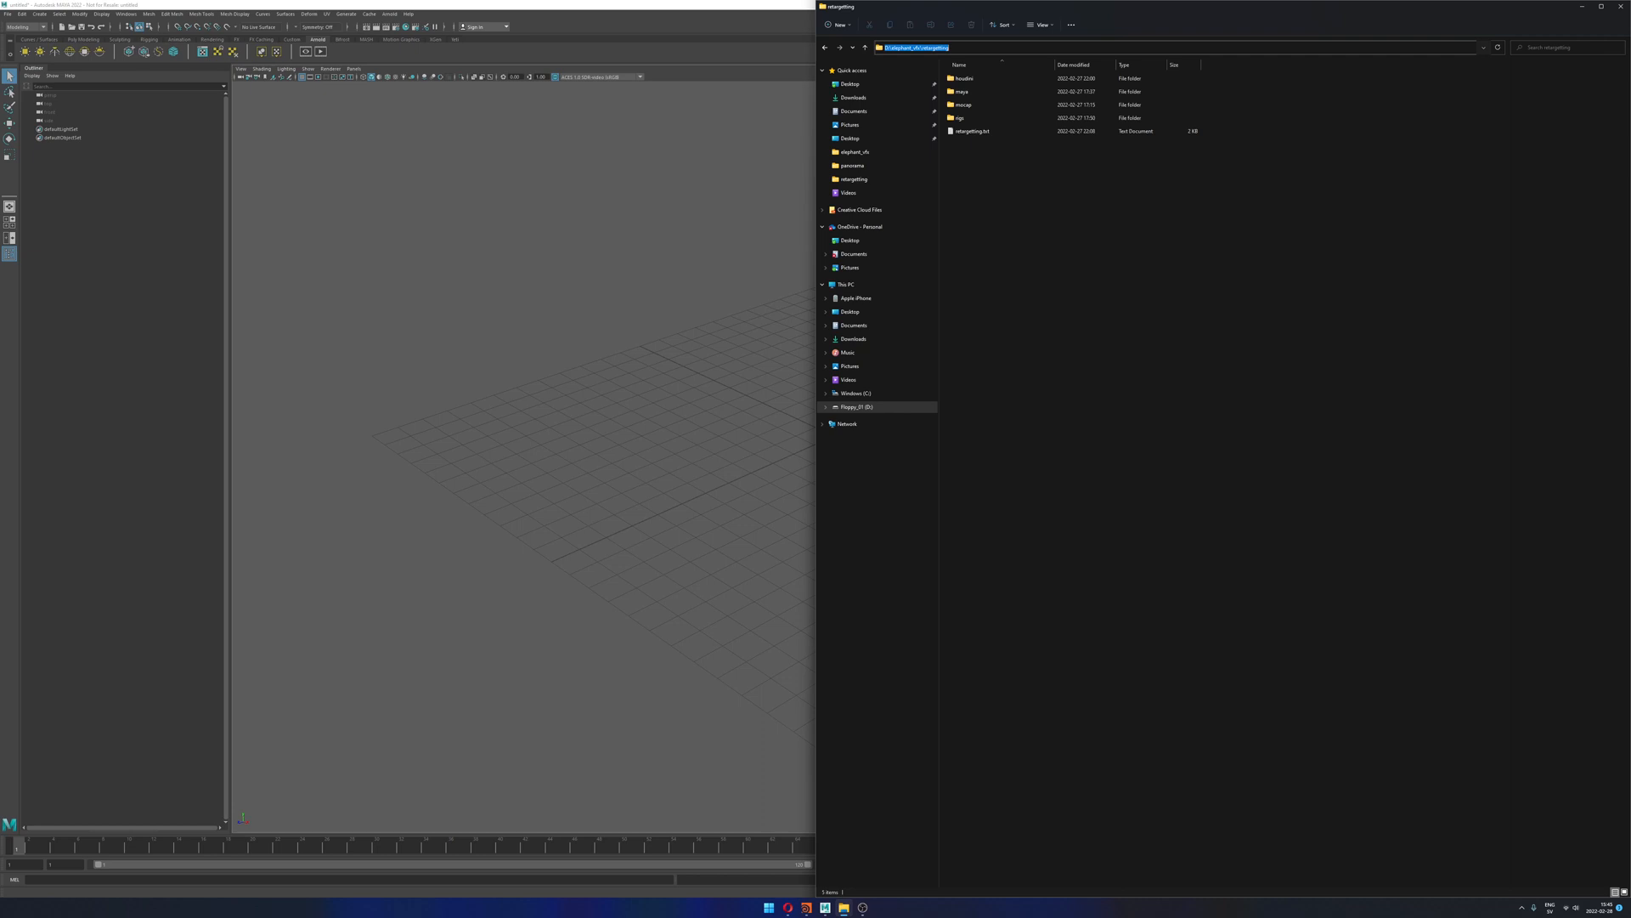
# Step: Switch to Maya and import ybot.fbx from the rigs folder at the copied path
pyautogui.click(714, 252)
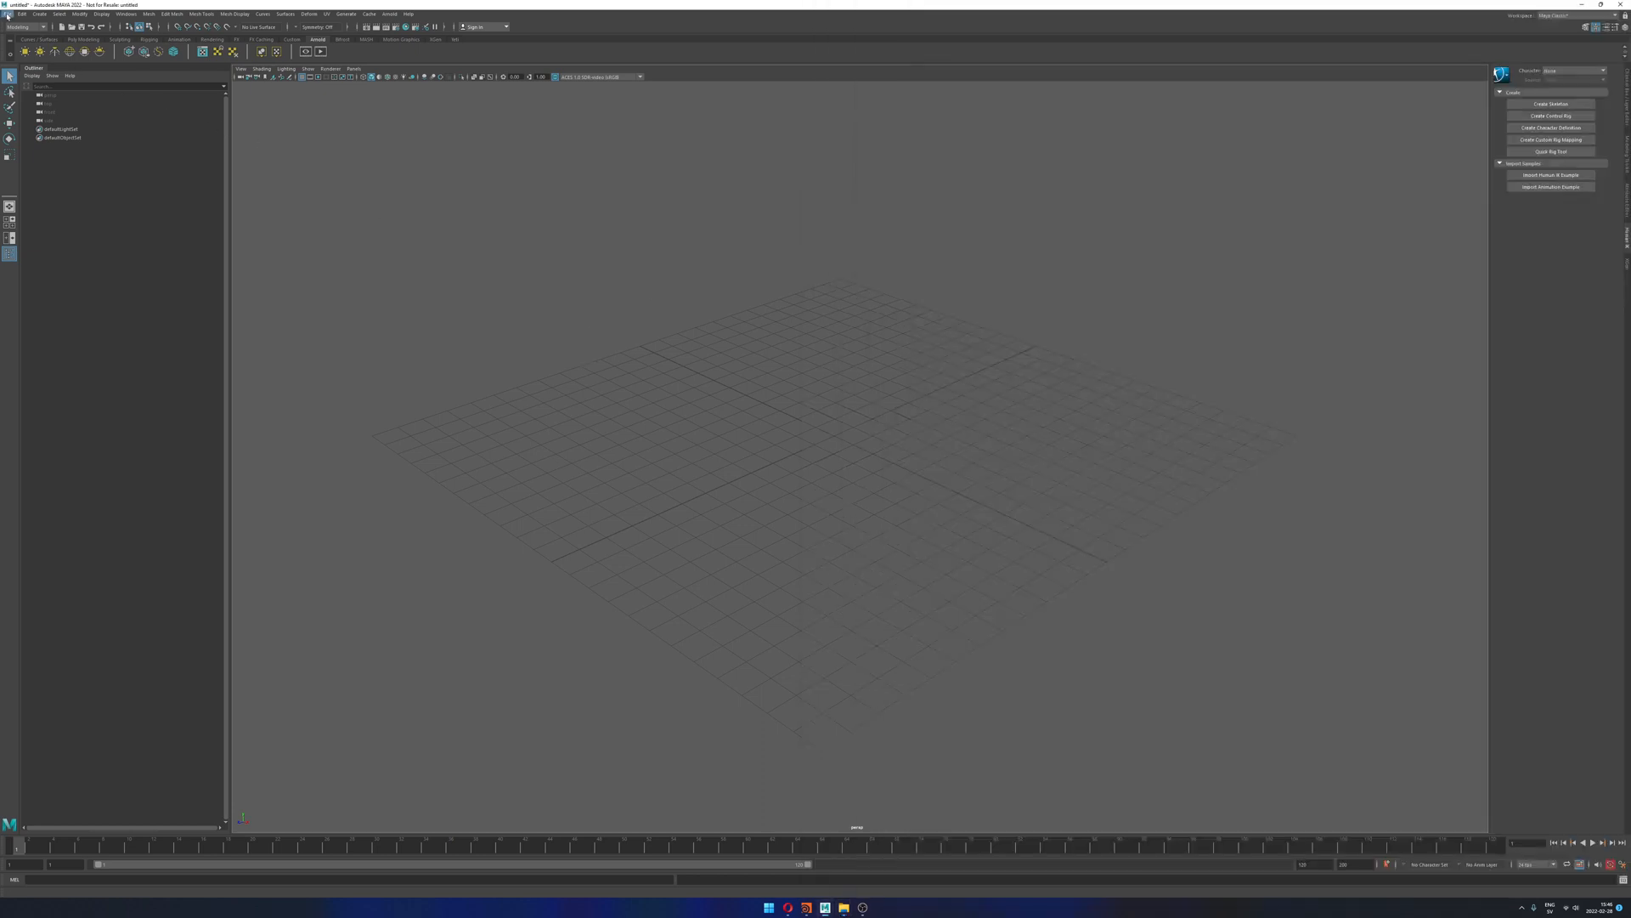
pyautogui.click(7, 14)
pyautogui.click(34, 111)
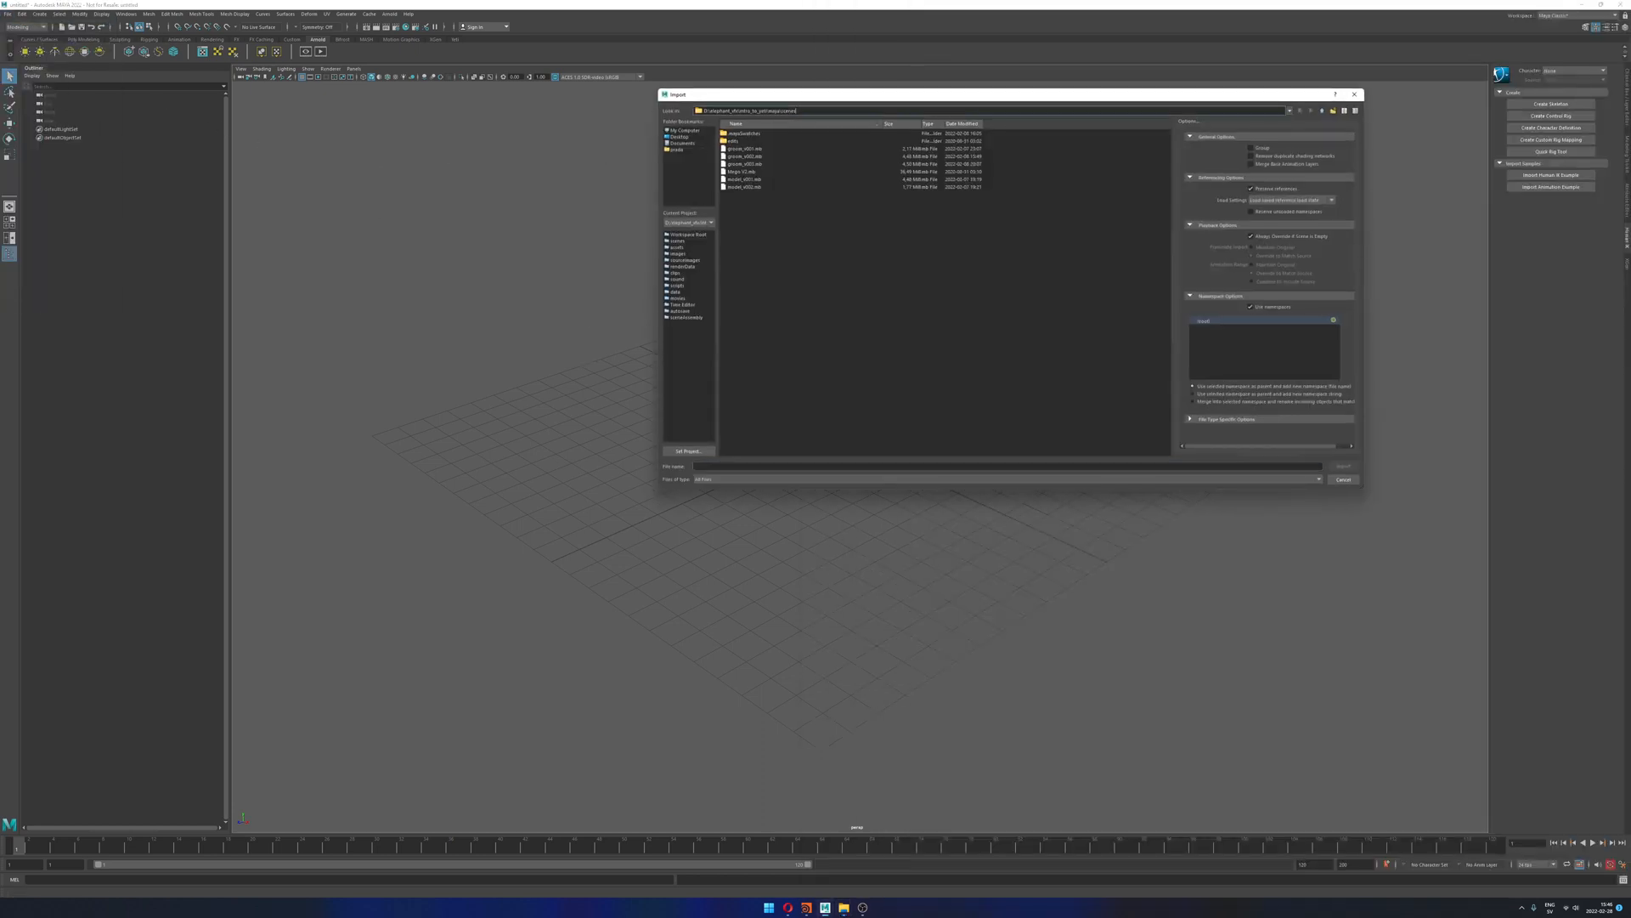
pyautogui.hotkey('ctrl', 'v')
pyautogui.press('Return')
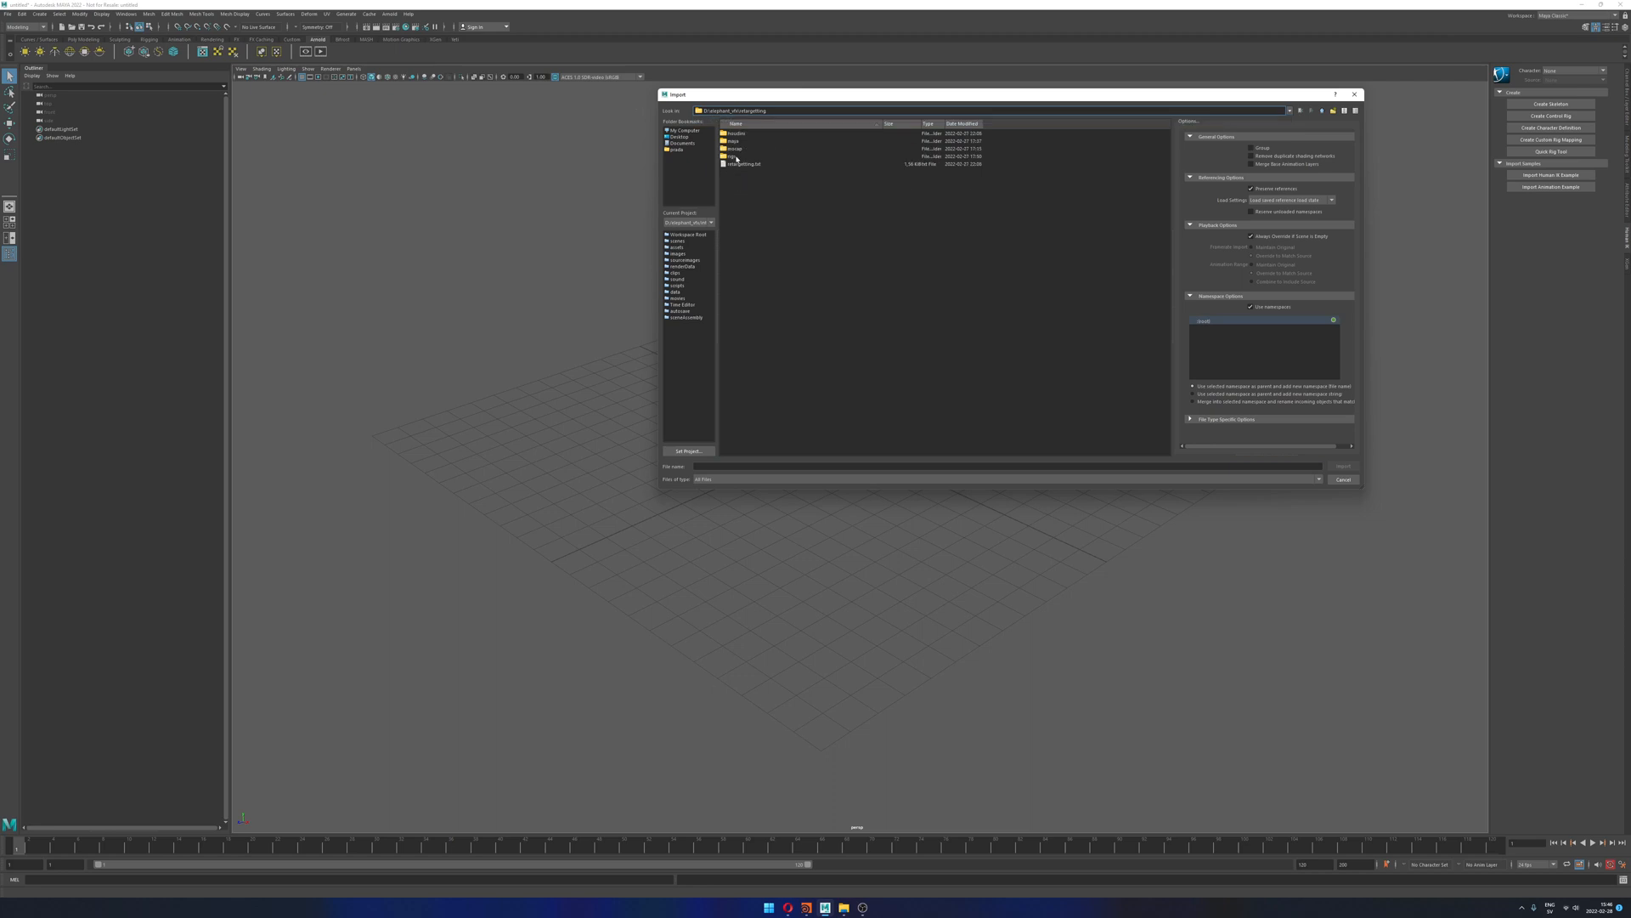
pyautogui.doubleClick(733, 157)
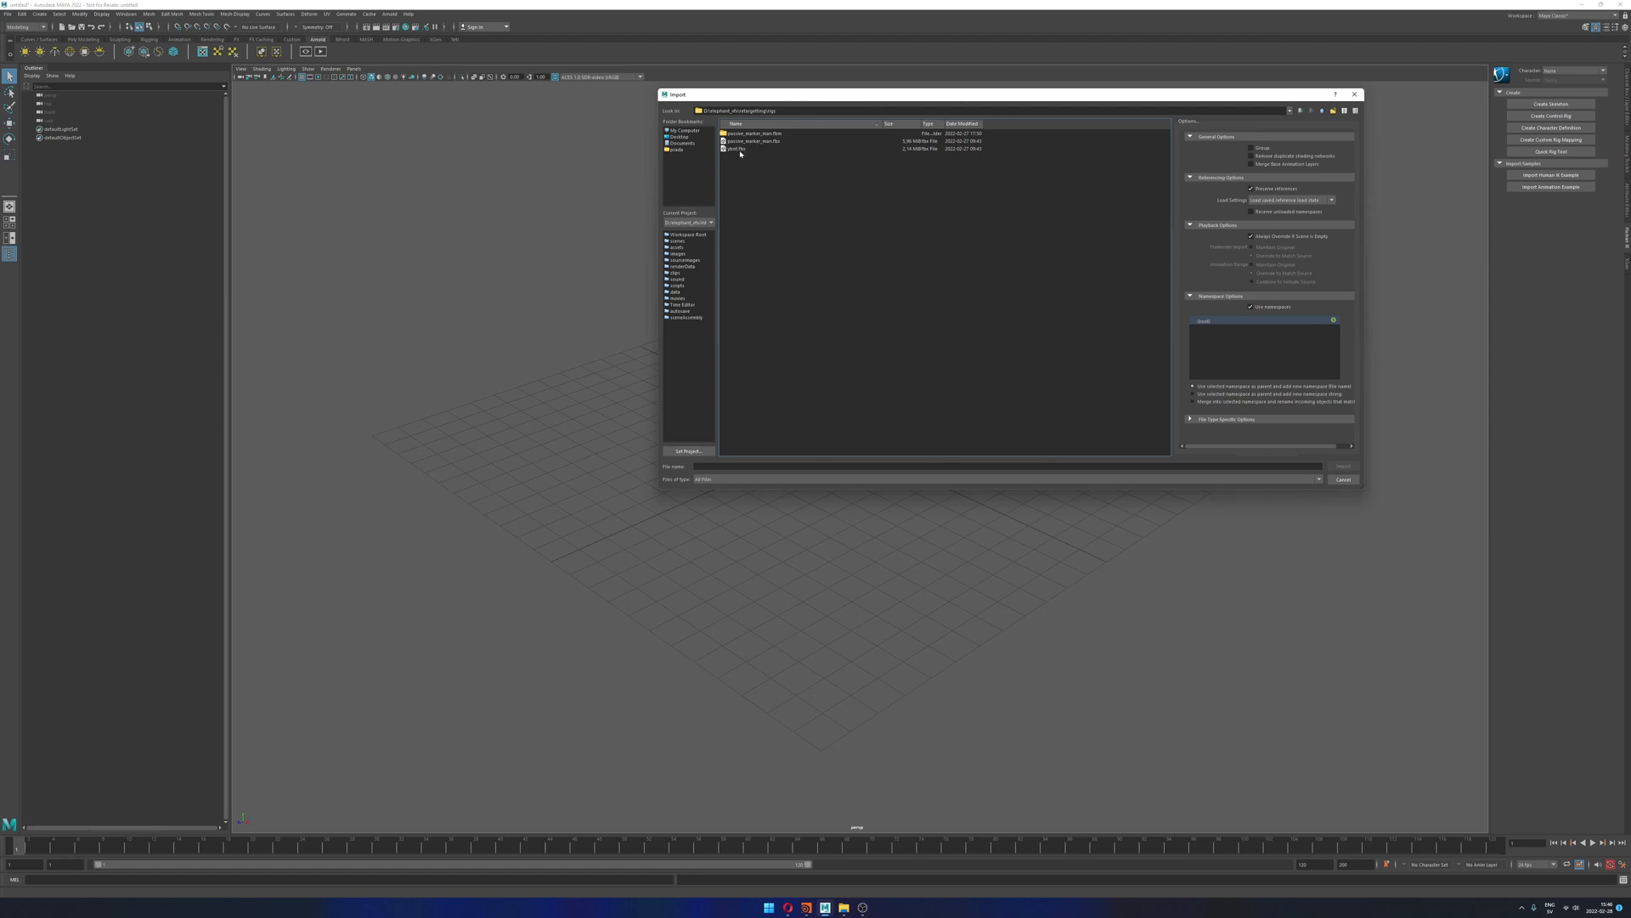
pyautogui.click(737, 150)
pyautogui.click(1343, 466)
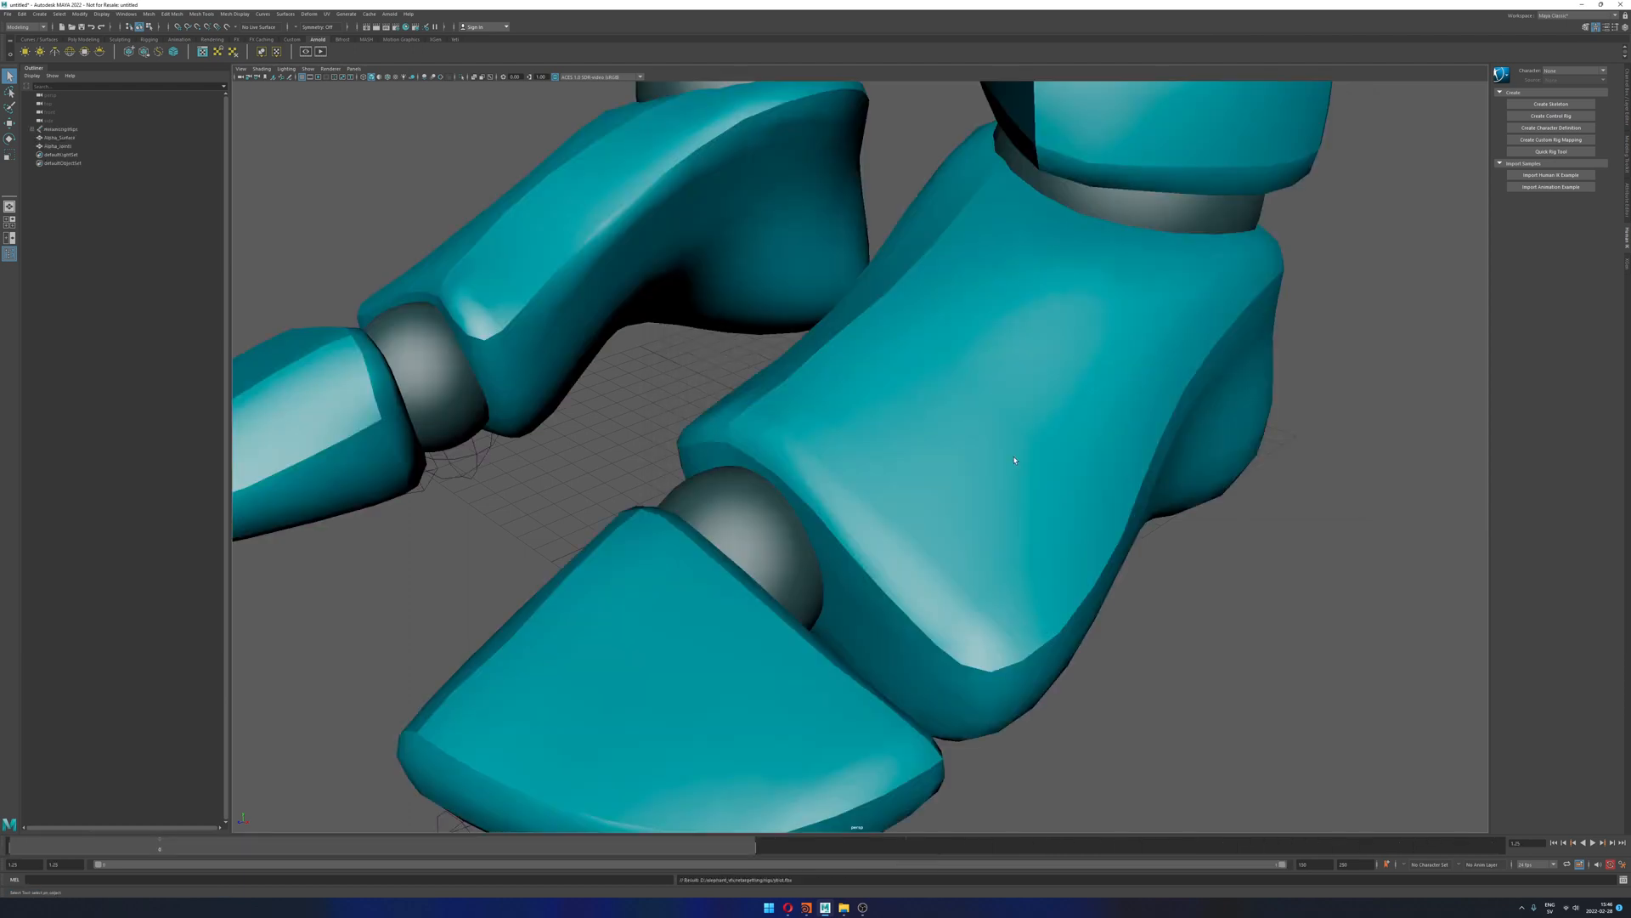
# Step: Frame the imported character and hide its Alpha_Surface and Alpha_Joints meshes, leaving only the skeleton displayed
pyautogui.press('f')
pyautogui.keyDown('alt'); pyautogui.moveTo(1019, 463); pyautogui.dragTo(1005, 499); pyautogui.keyUp('alt')
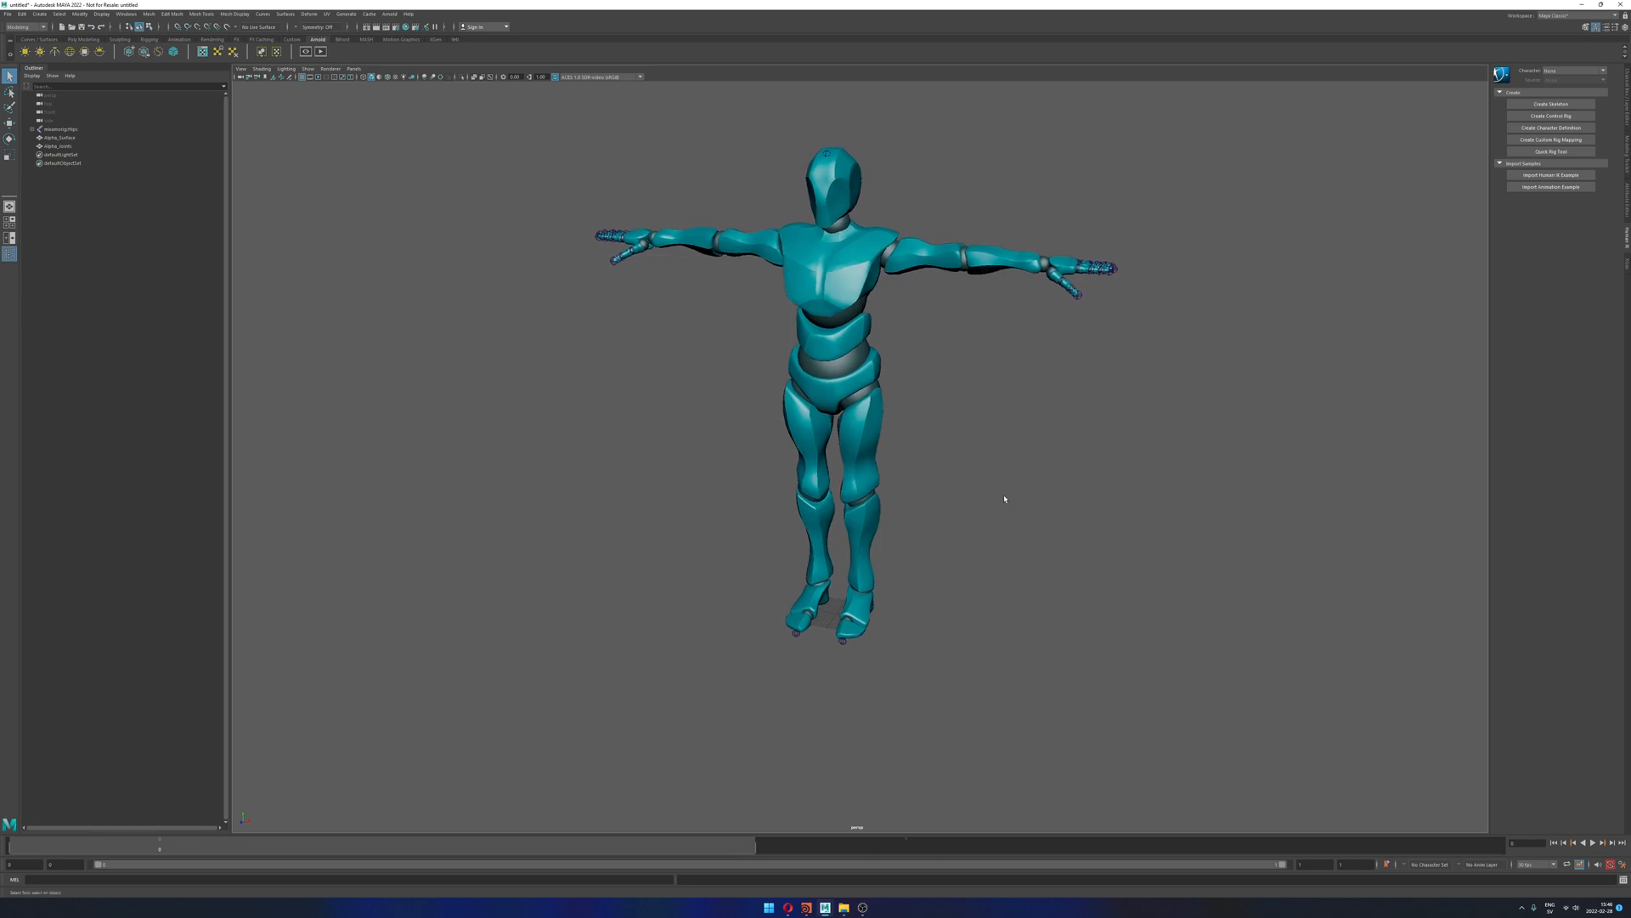
pyautogui.click(61, 137)
pyautogui.keyDown('alt'); pyautogui.moveTo(1030, 326); pyautogui.dragTo(987, 328); pyautogui.keyUp('alt')
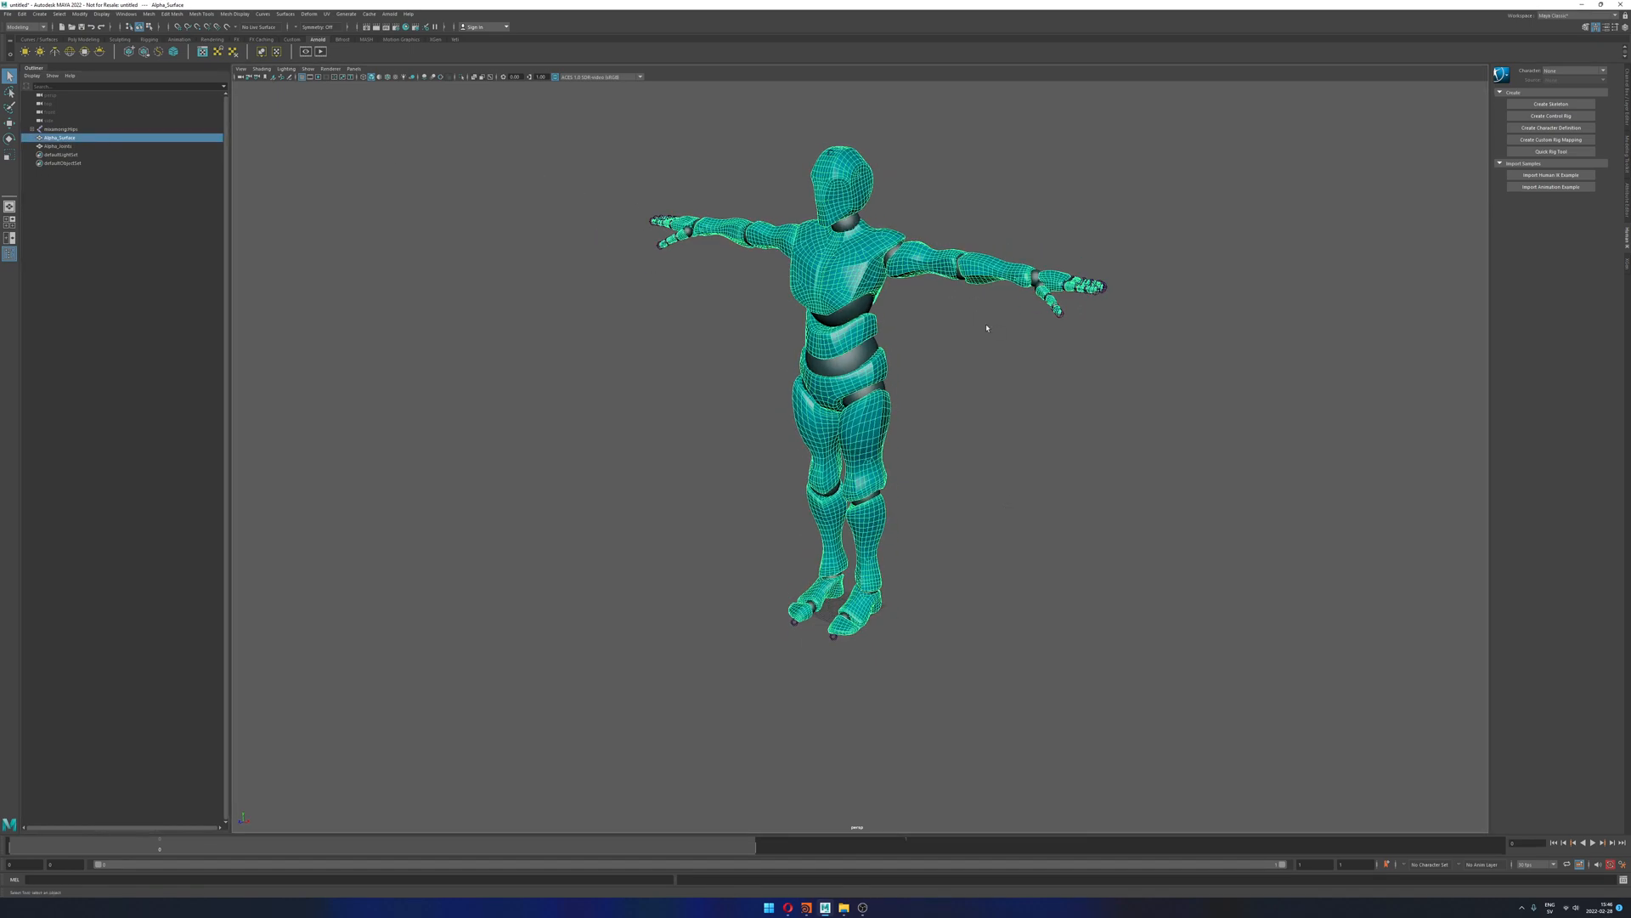
pyautogui.hotkey('ctrl', 'h')
pyautogui.click(56, 147)
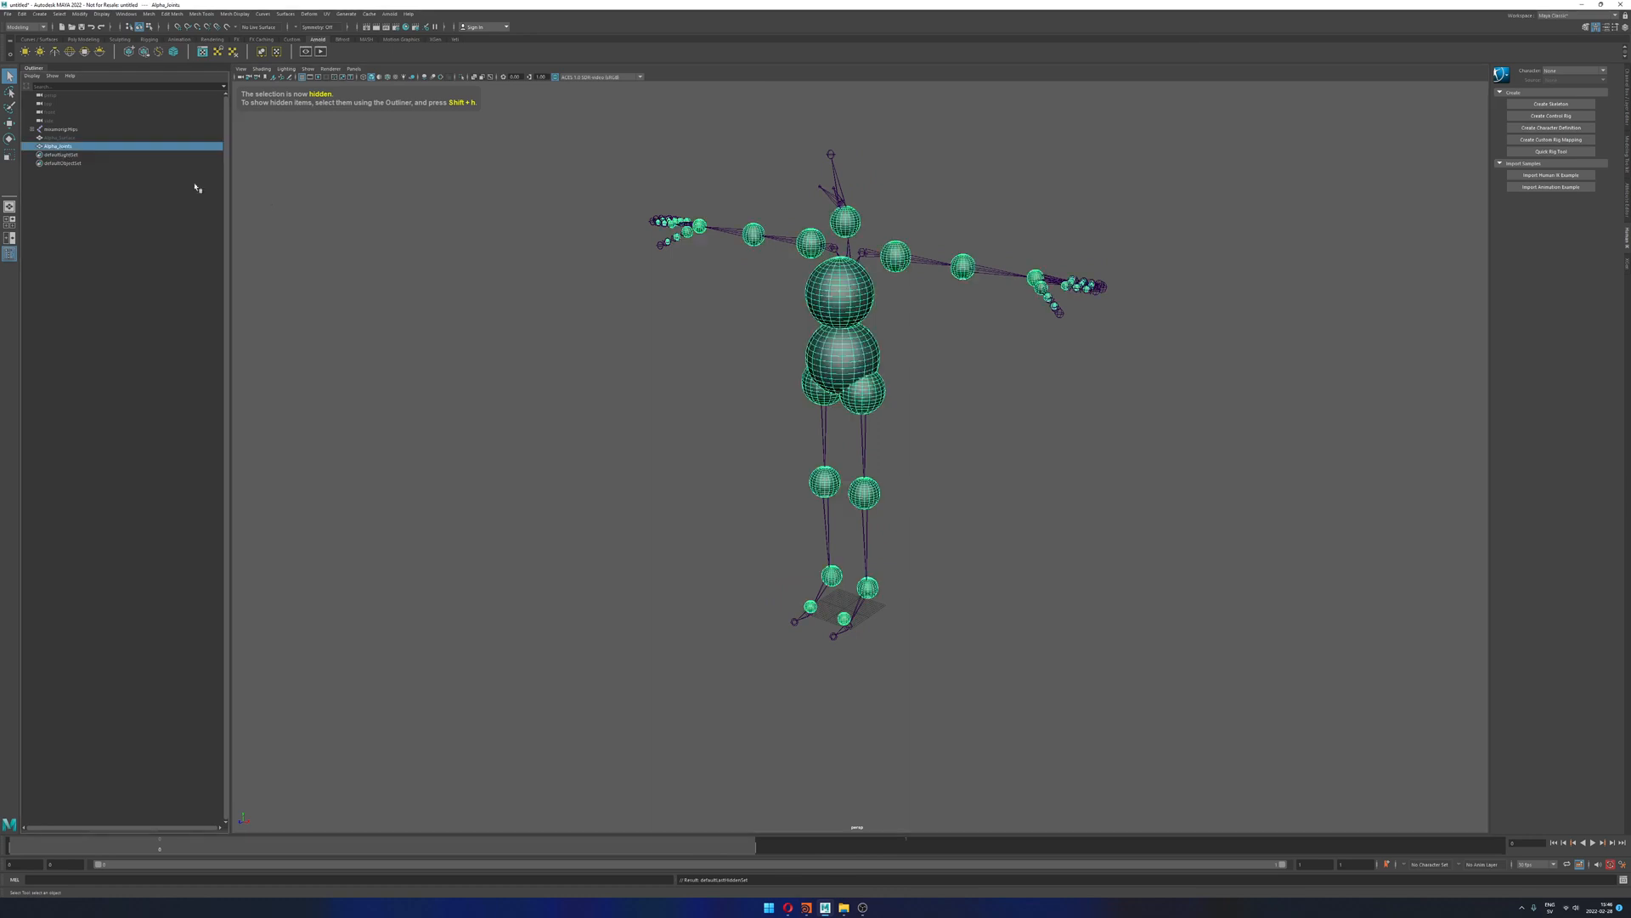
pyautogui.hotkey('ctrl', 'h')
# Step: Unhide the Alpha_Surface and Alpha_Joints meshes together and clear the selection
pyautogui.keyDown('alt'); pyautogui.moveTo(732, 295); pyautogui.dragTo(1002, 469); pyautogui.keyUp('alt')
pyautogui.keyDown('alt'); pyautogui.moveTo(1002, 469); pyautogui.dragTo(1025, 456, button='middle'); pyautogui.keyUp('alt')
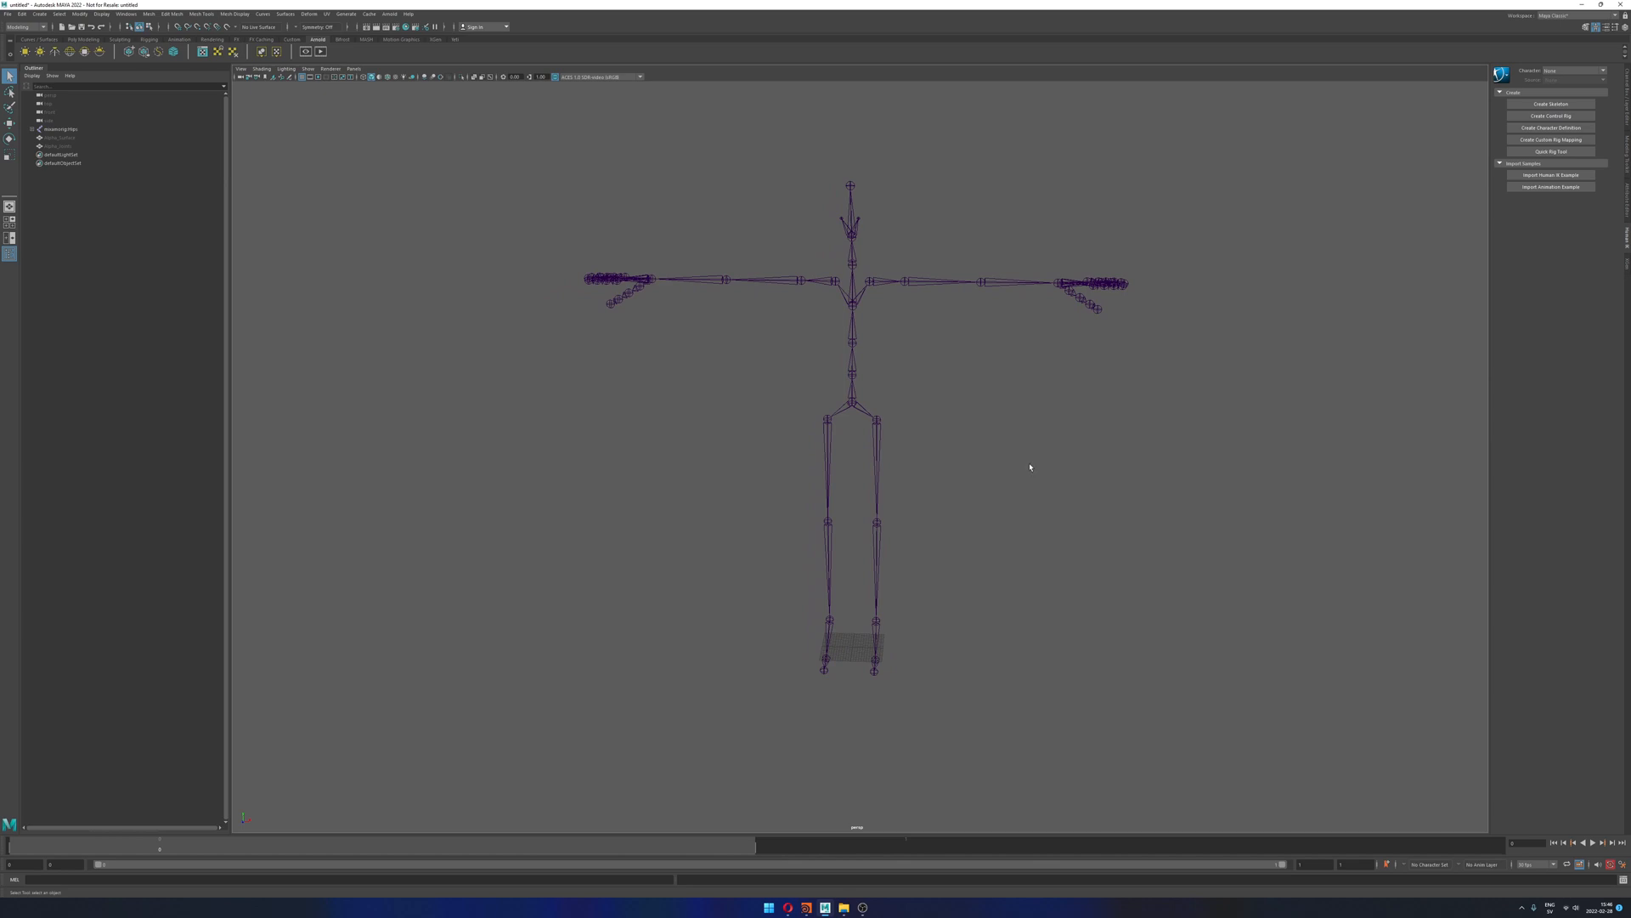
pyautogui.keyDown('alt'); pyautogui.moveTo(1025, 467); pyautogui.dragTo(866, 381); pyautogui.keyUp('alt')
pyautogui.keyDown('alt'); pyautogui.moveTo(869, 313); pyautogui.dragTo(1114, 389); pyautogui.keyUp('alt')
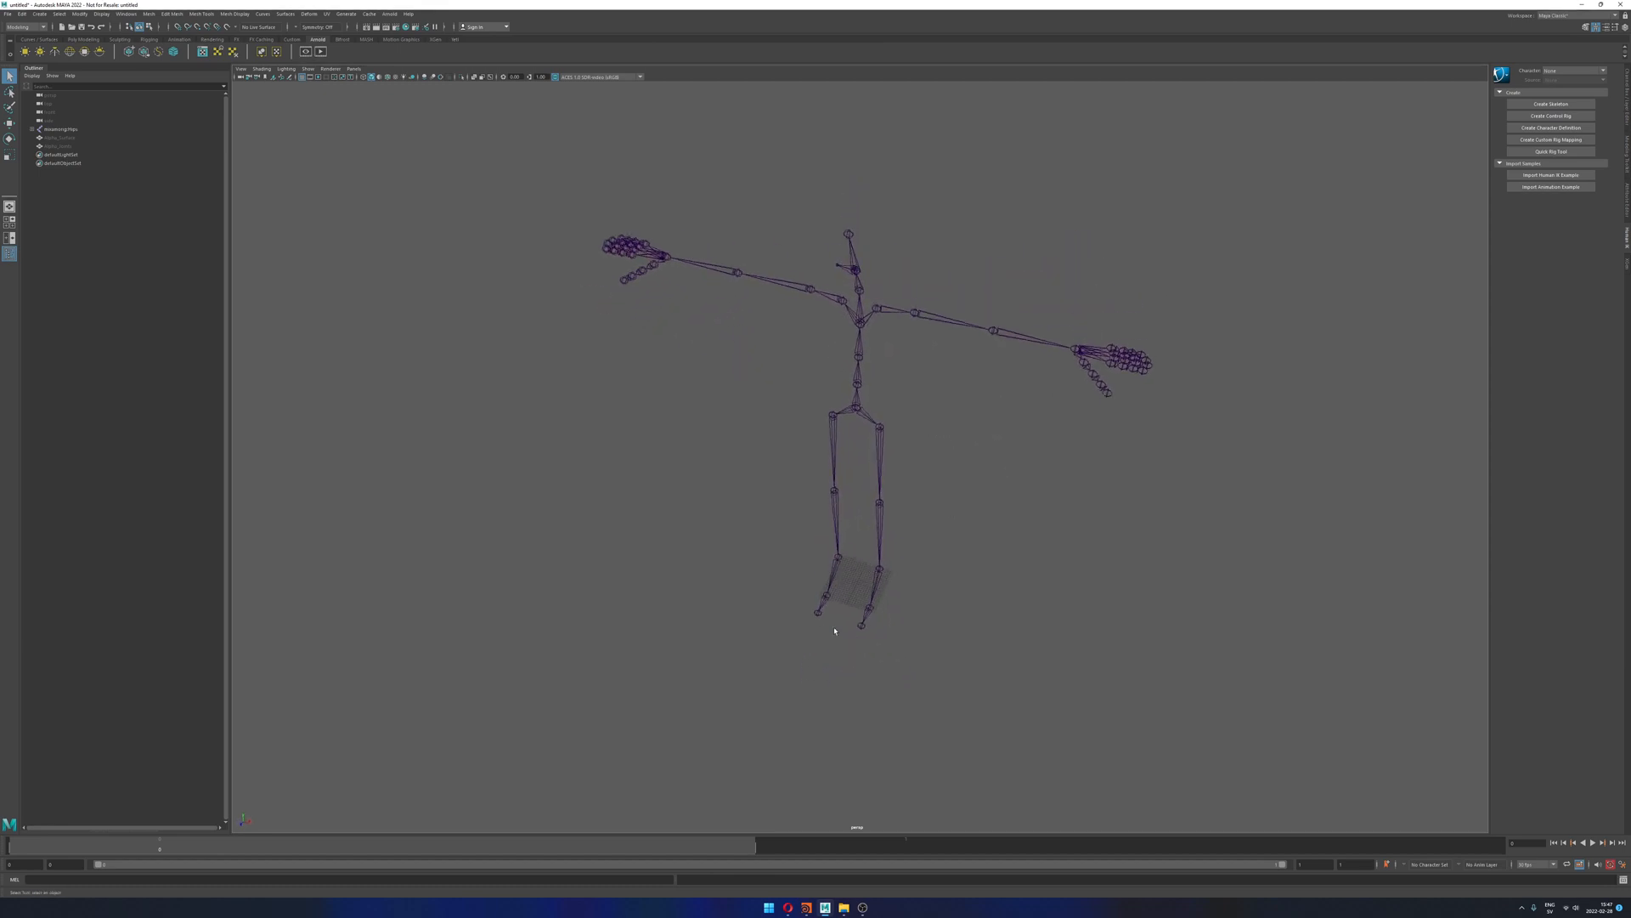
pyautogui.keyDown('alt'); pyautogui.moveTo(1010, 429); pyautogui.dragTo(965, 390); pyautogui.keyUp('alt')
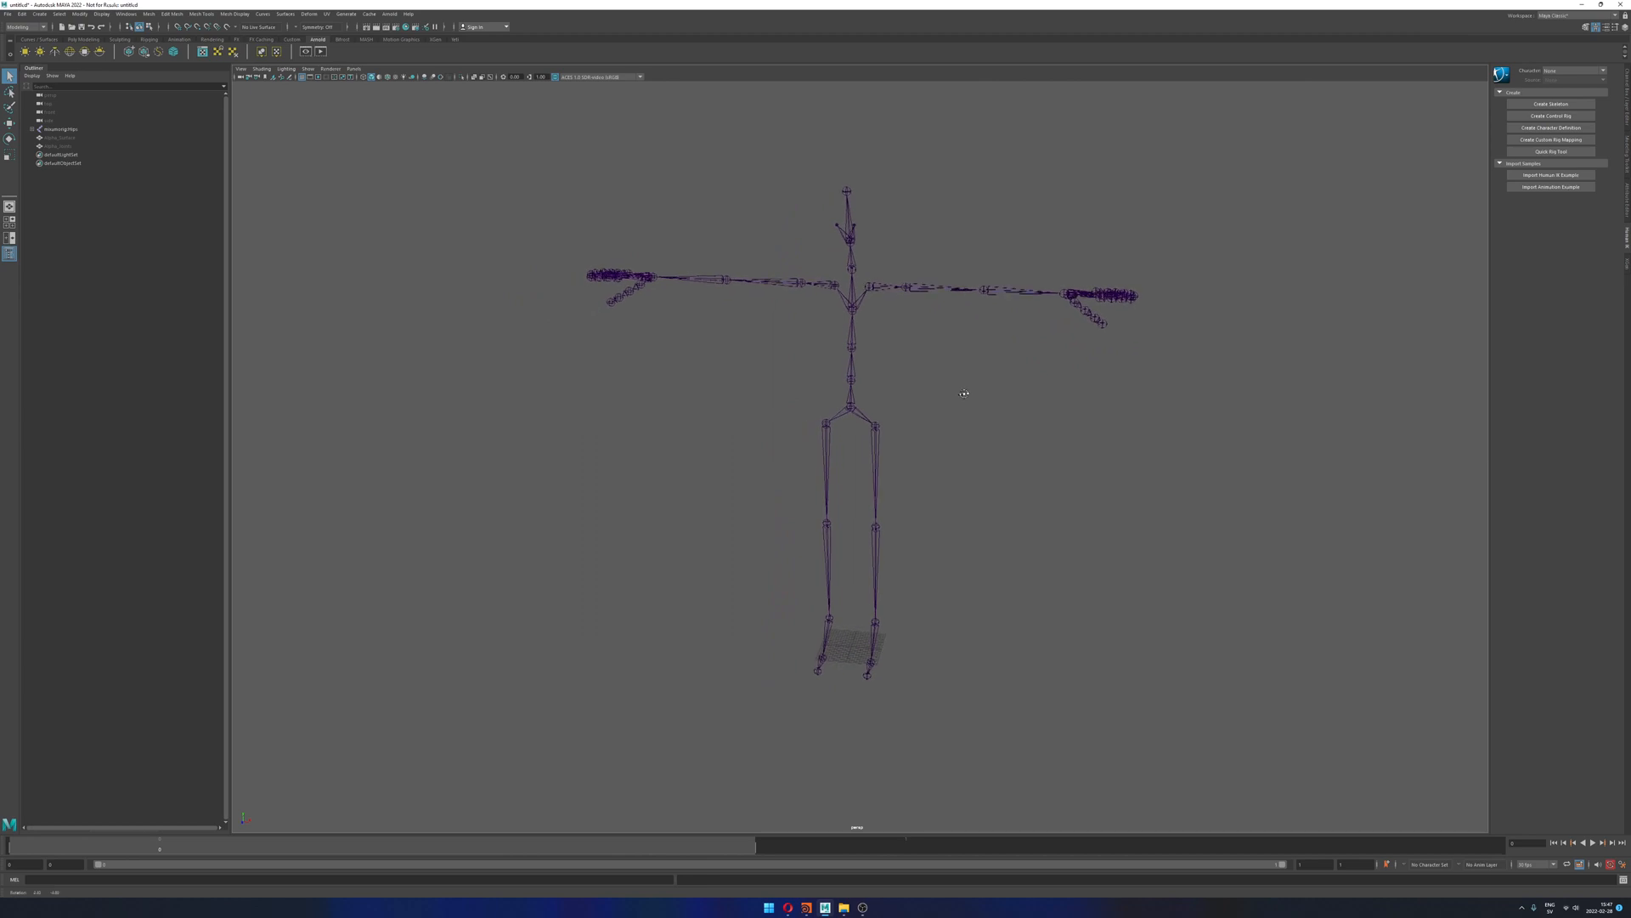
pyautogui.keyDown('alt'); pyautogui.moveTo(961, 387); pyautogui.dragTo(943, 399, button='middle'); pyautogui.keyUp('alt')
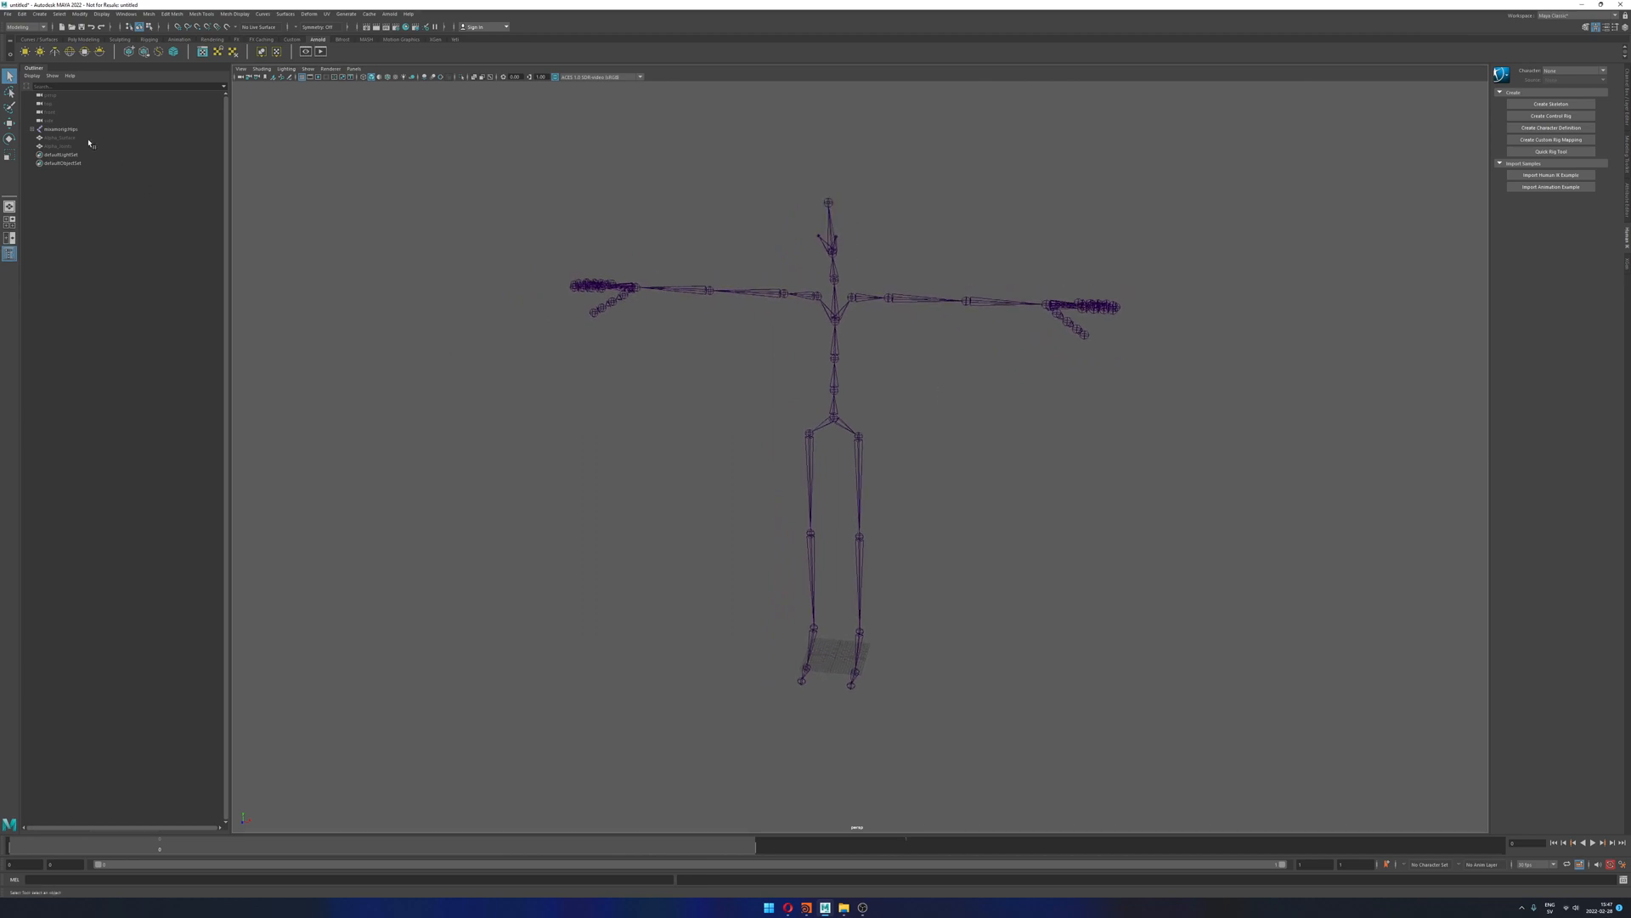
pyautogui.click(60, 137)
pyautogui.keyDown('shift'); pyautogui.click(79, 147); pyautogui.keyUp('shift')
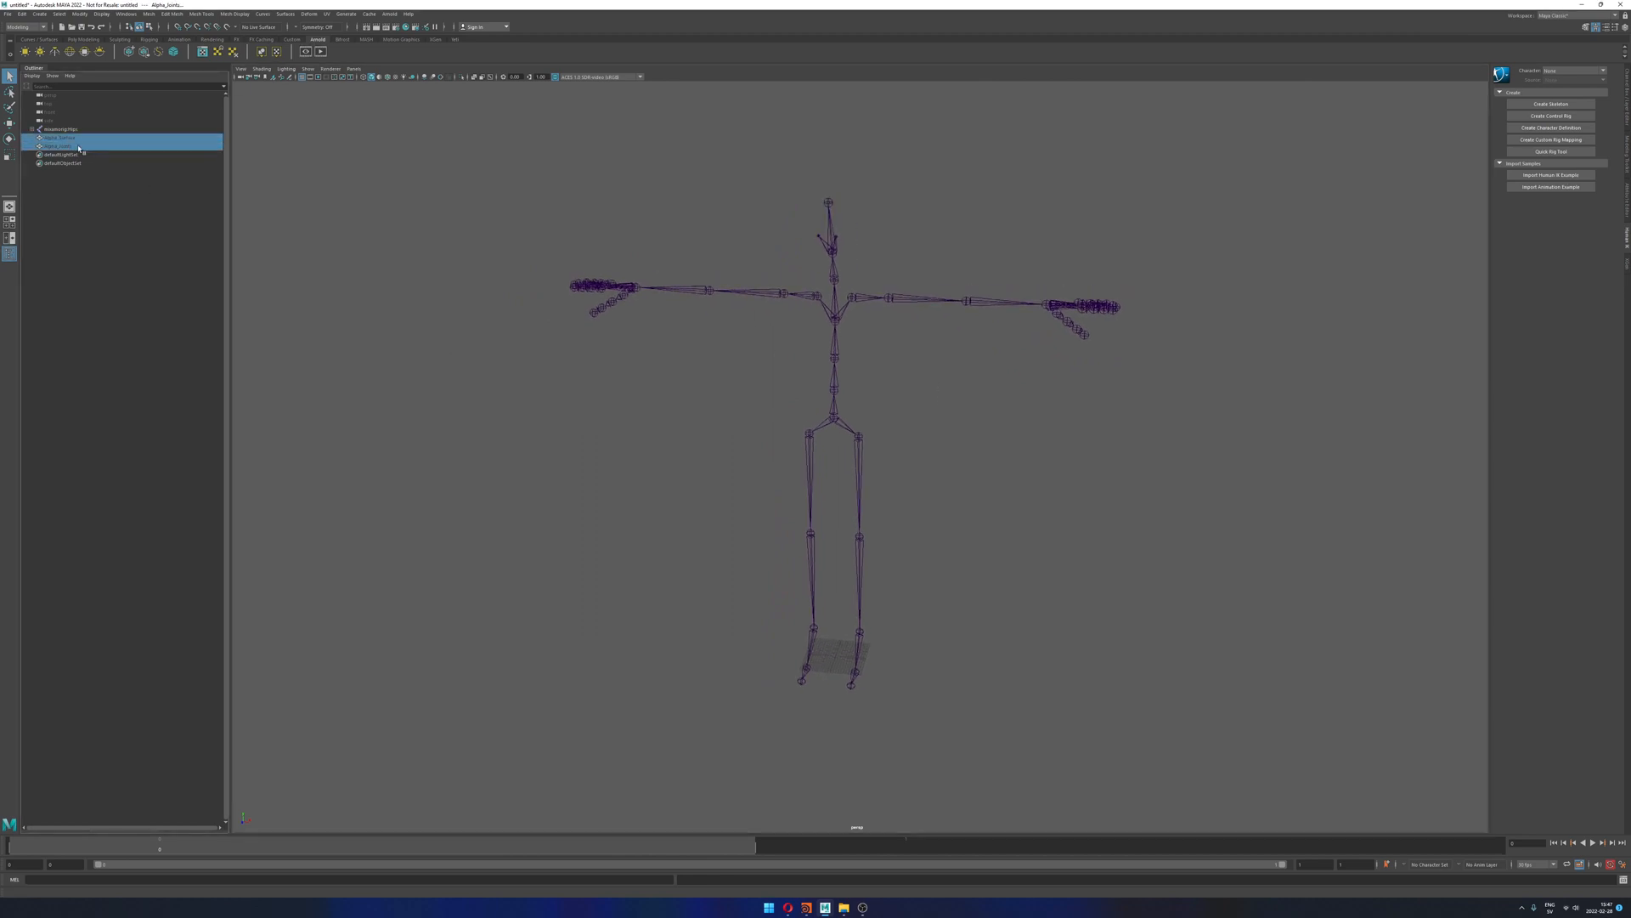
pyautogui.hotkey('shift', 'h')
pyautogui.click(1023, 209)
pyautogui.moveTo(991, 318)
pyautogui.keyDown('alt'); pyautogui.mouseDown()
pyautogui.moveTo(1063, 310)
pyautogui.moveTo(973, 320)
pyautogui.moveTo(975, 339)
pyautogui.mouseUp(); pyautogui.keyUp('alt')
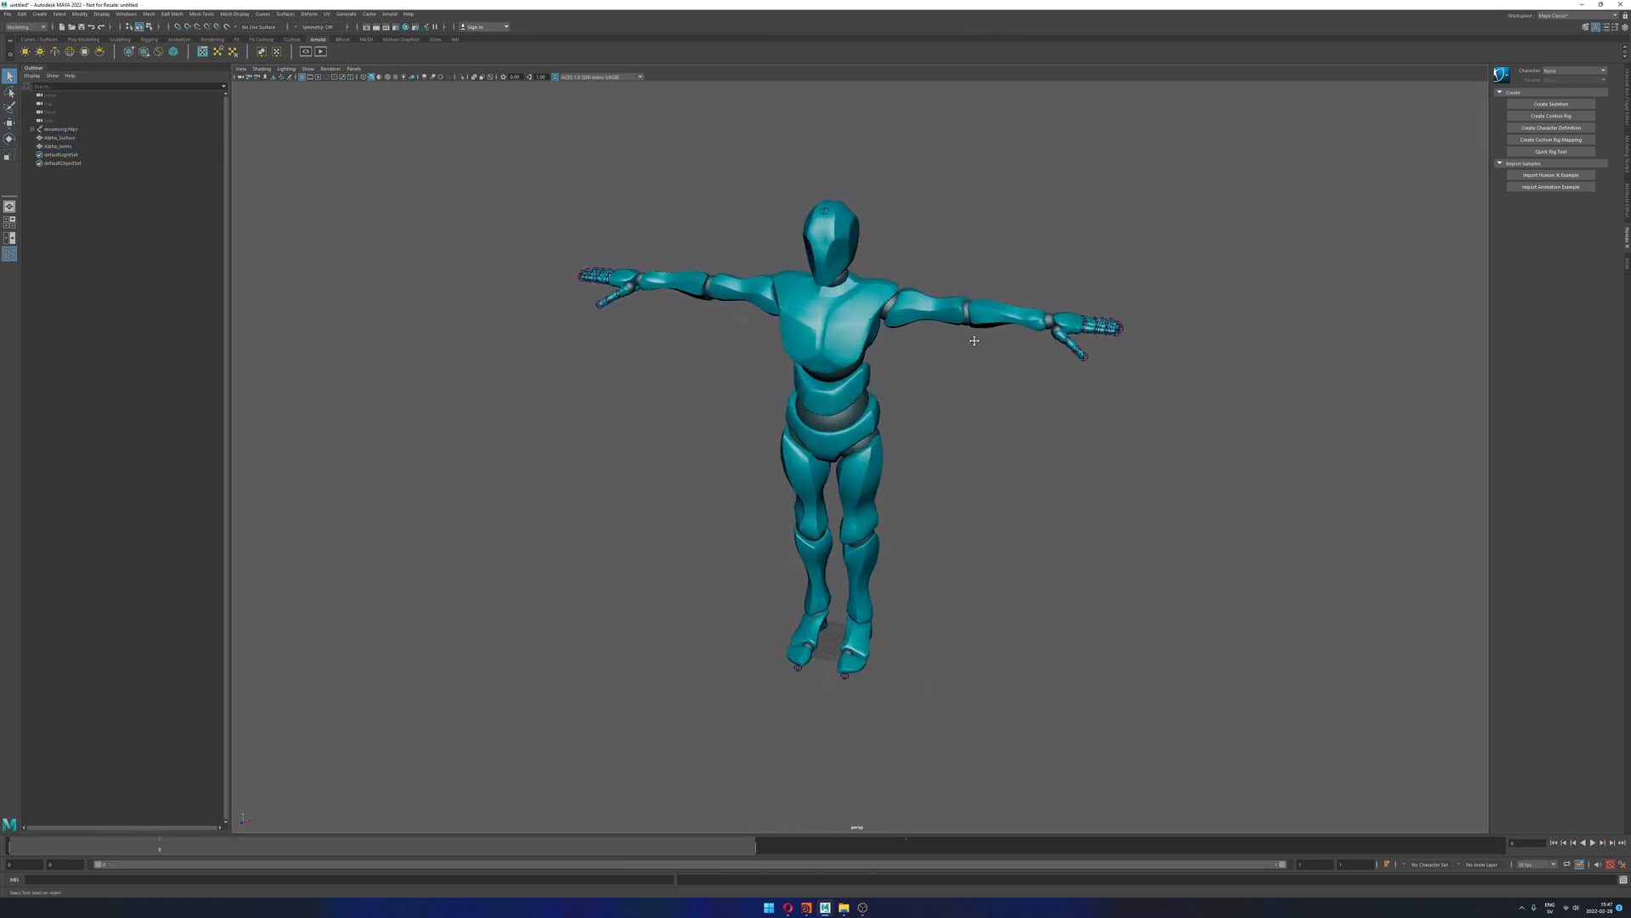
pyautogui.keyDown('alt'); pyautogui.moveTo(975, 339); pyautogui.dragTo(975, 319, button='middle'); pyautogui.keyUp('alt')
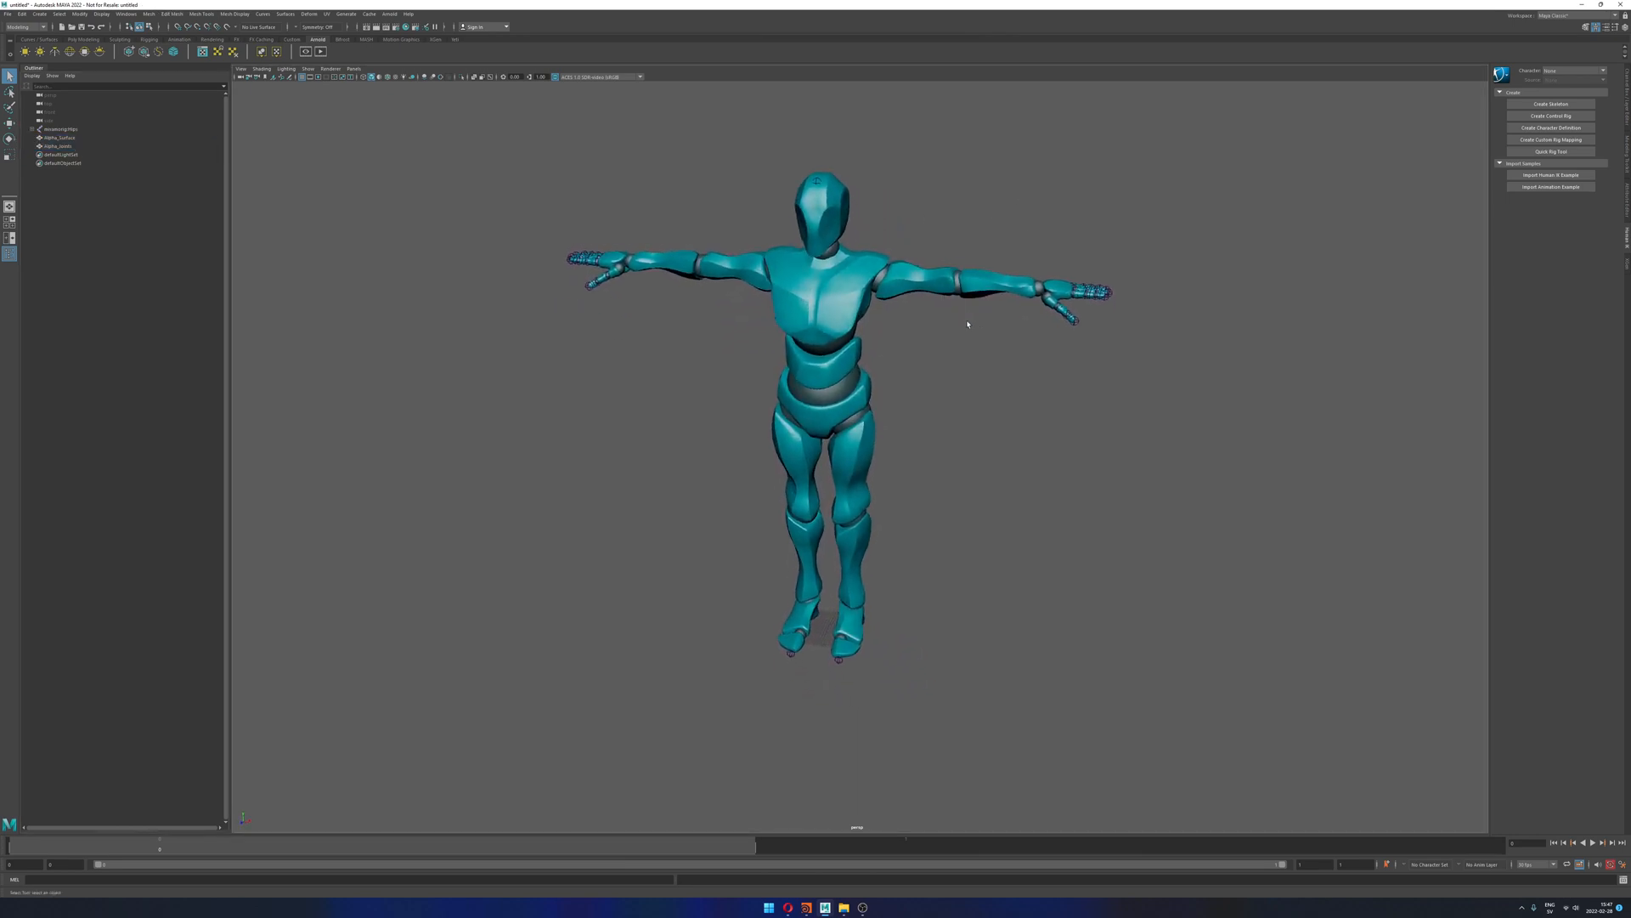
pyautogui.keyDown('alt'); pyautogui.moveTo(968, 324); pyautogui.dragTo(929, 349); pyautogui.keyUp('alt')
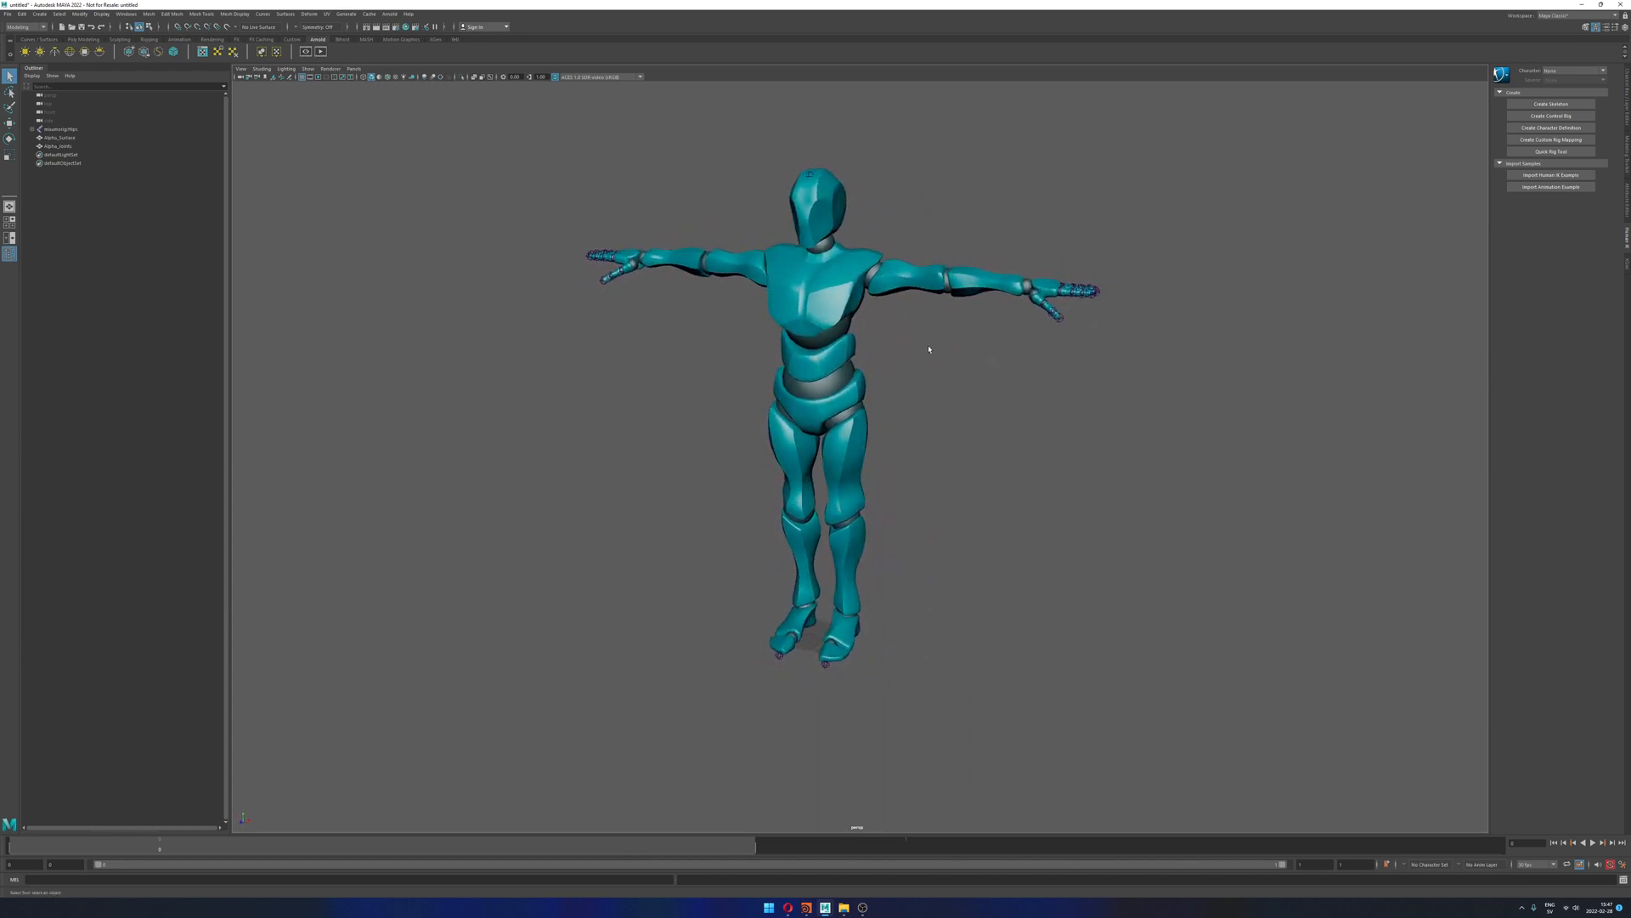
# Step: Select both Alpha_Surface and Alpha_Joints and hide them from the viewport together
pyautogui.click(70, 138)
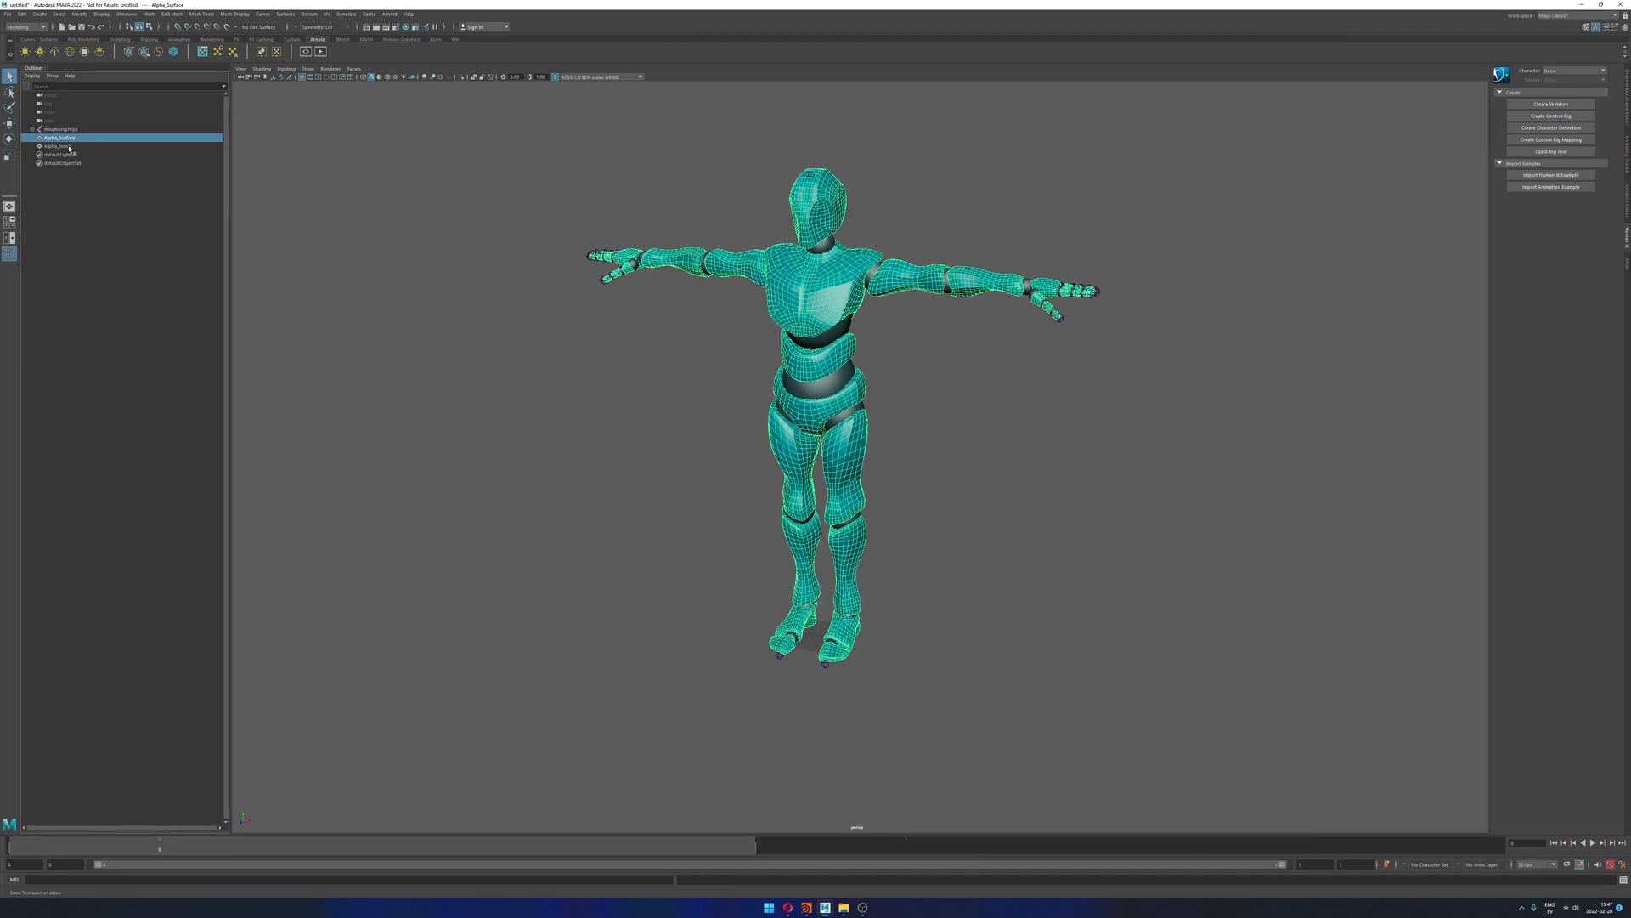
pyautogui.keyDown('shift'); pyautogui.click(70, 146); pyautogui.keyUp('shift')
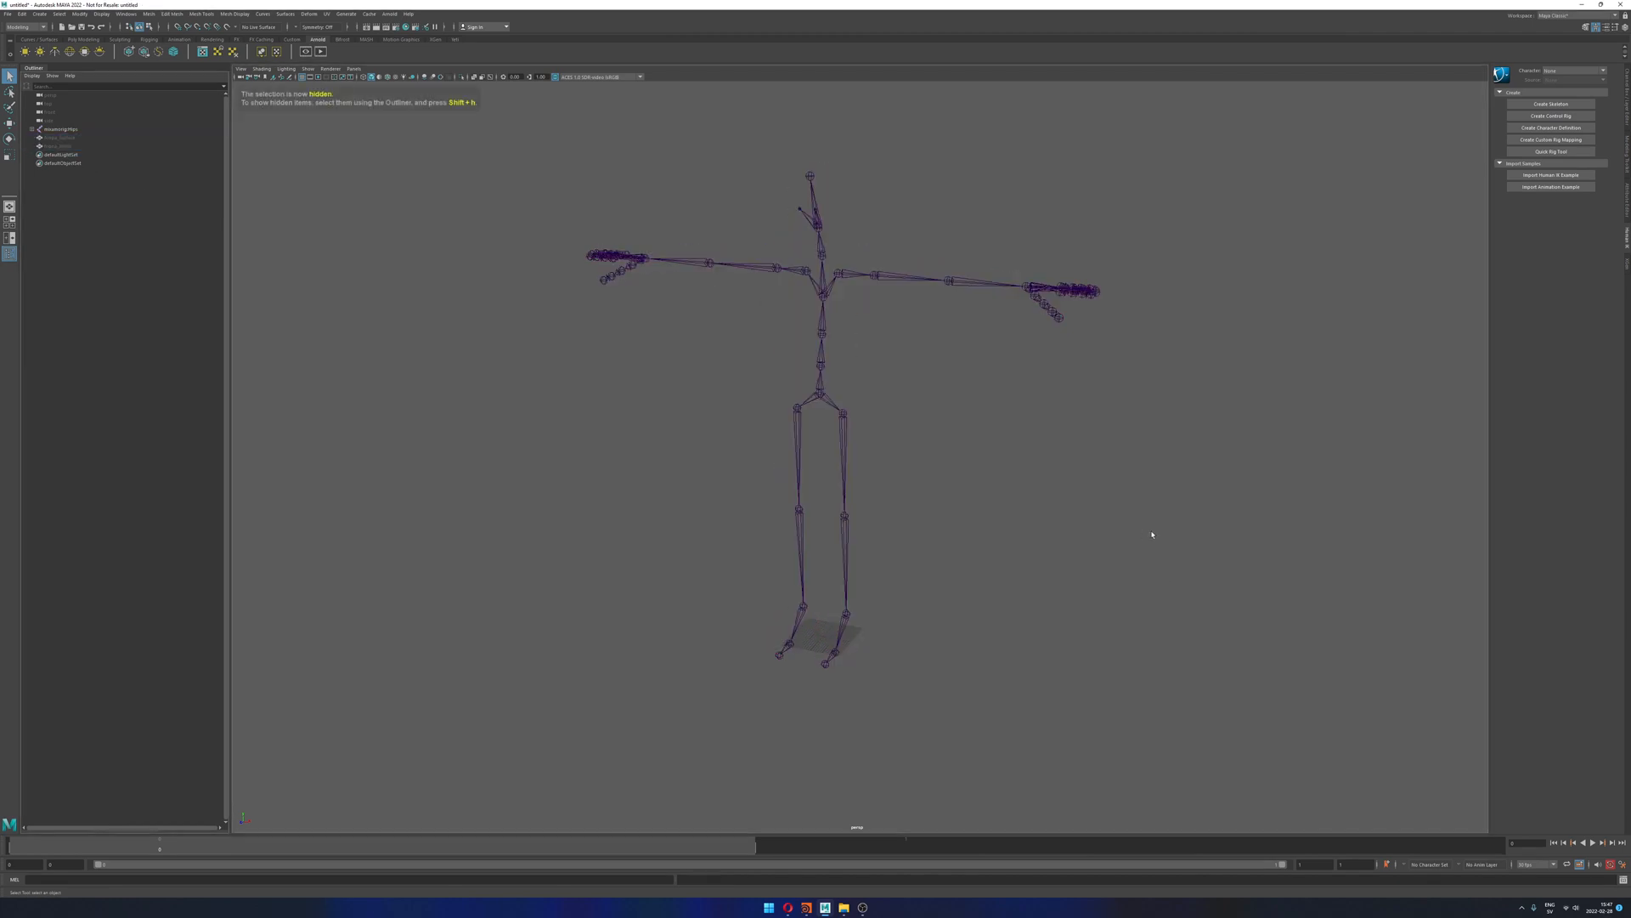
pyautogui.keyDown('alt'); pyautogui.moveTo(1150, 535); pyautogui.dragTo(1081, 567); pyautogui.keyUp('alt')
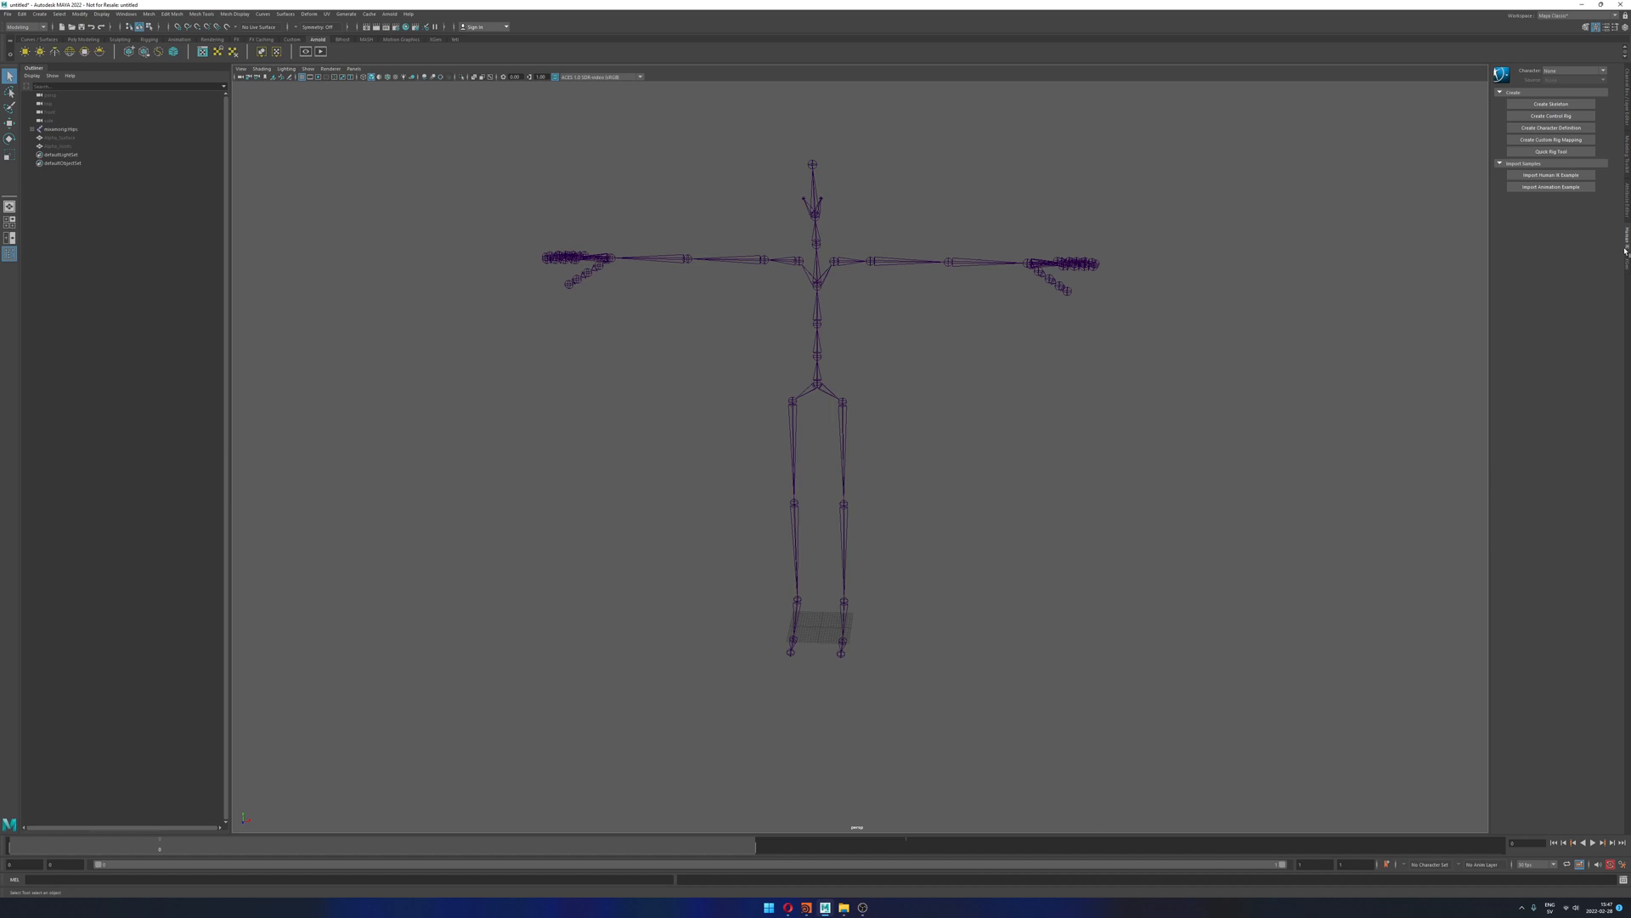
# Step: Display the character controls for rigging and widen their area beside the viewport
pyautogui.click(1586, 27)
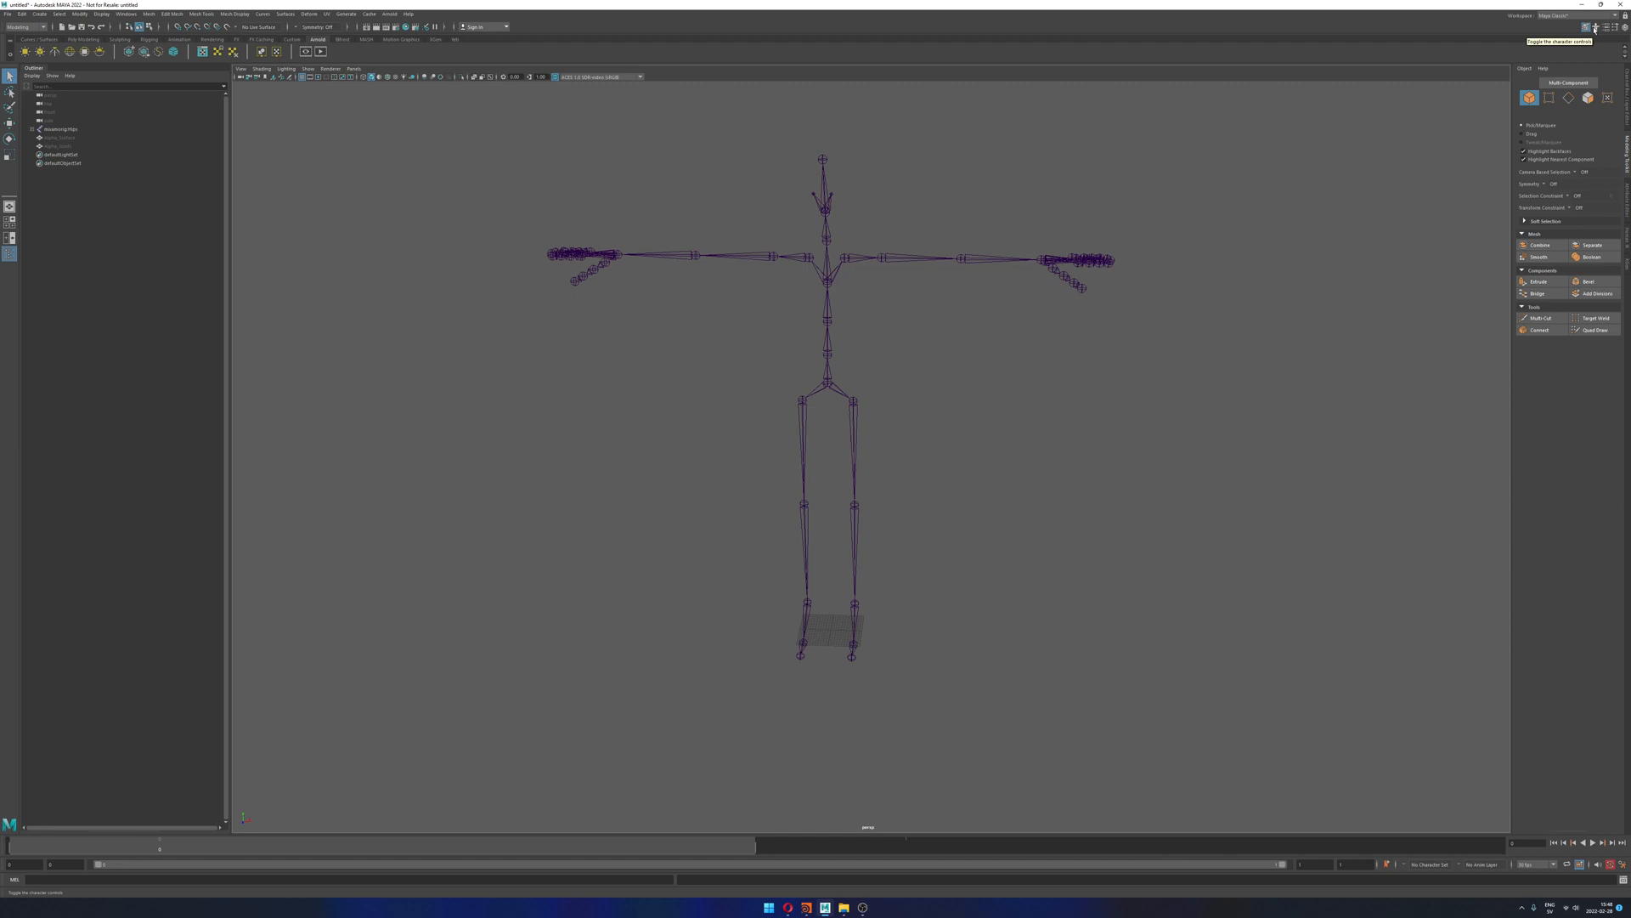
pyautogui.click(1595, 29)
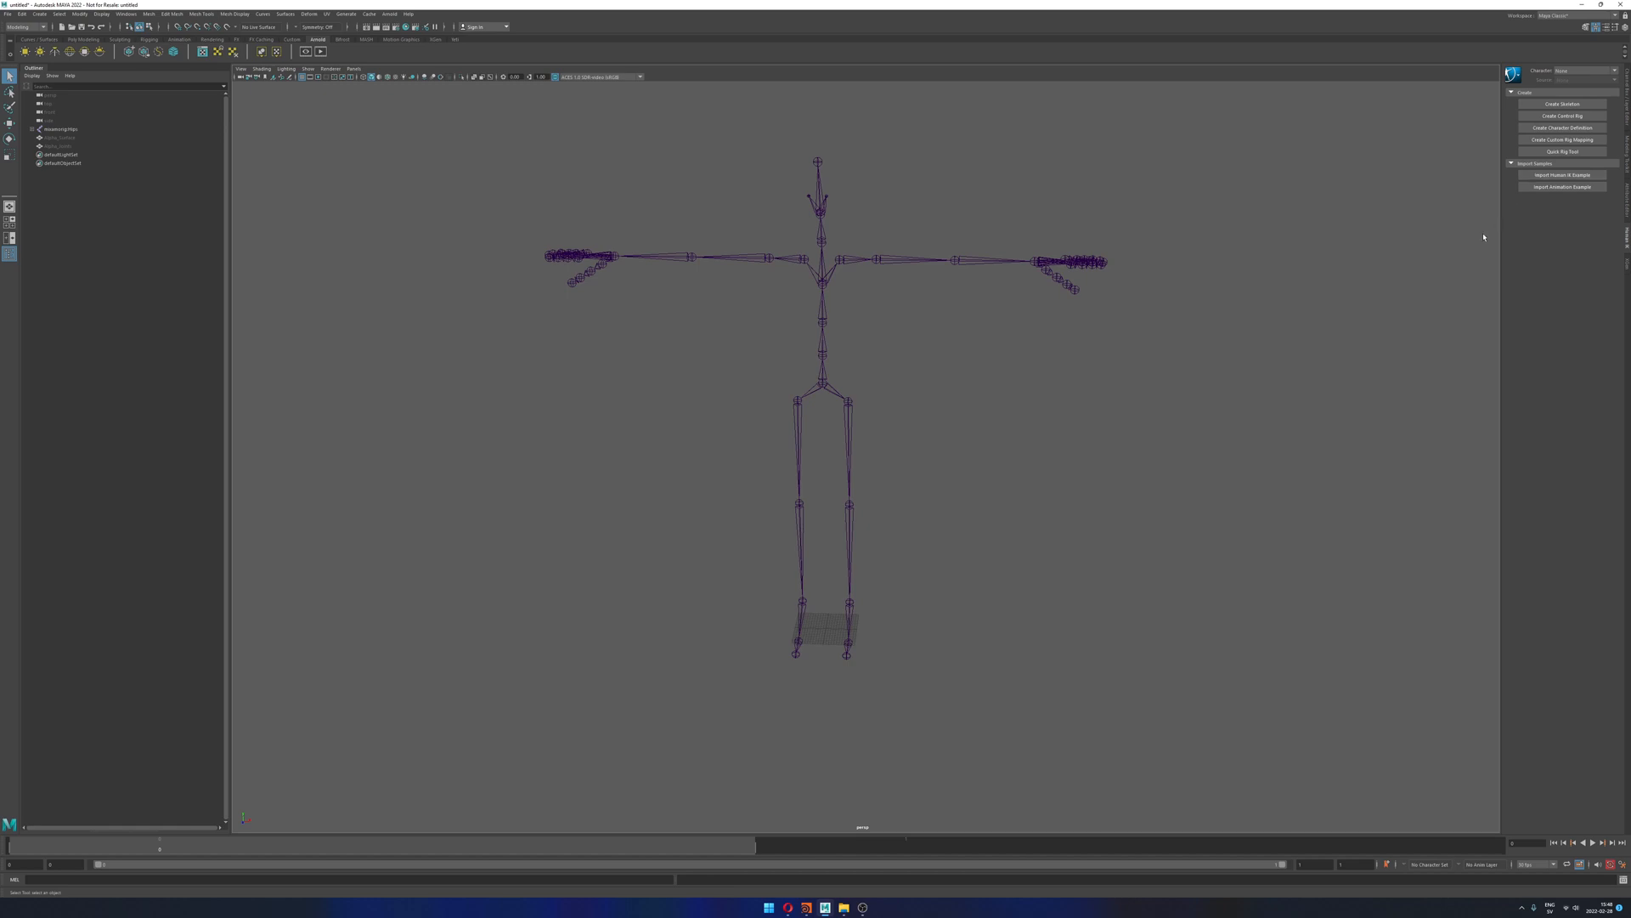
pyautogui.moveTo(1502, 237); pyautogui.dragTo(1421, 241)
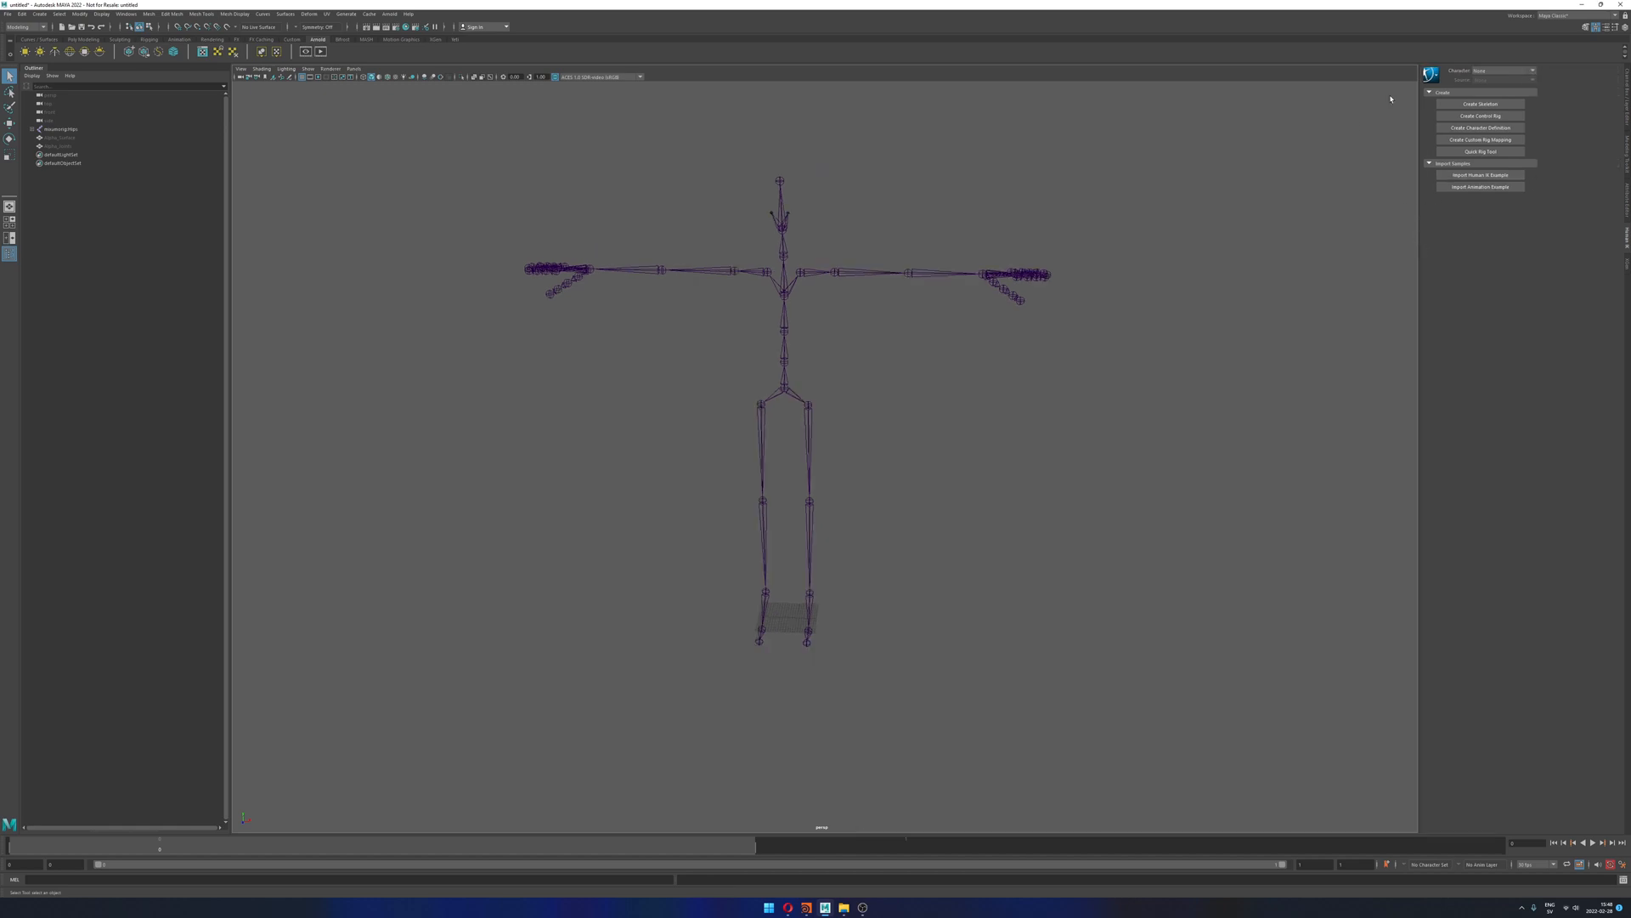
# Step: Examine the bare skeleton from several angles, inspecting the arm, hand and finger joints up close
pyautogui.keyDown('alt'); pyautogui.moveTo(1119, 218); pyautogui.dragTo(1092, 211); pyautogui.keyUp('alt')
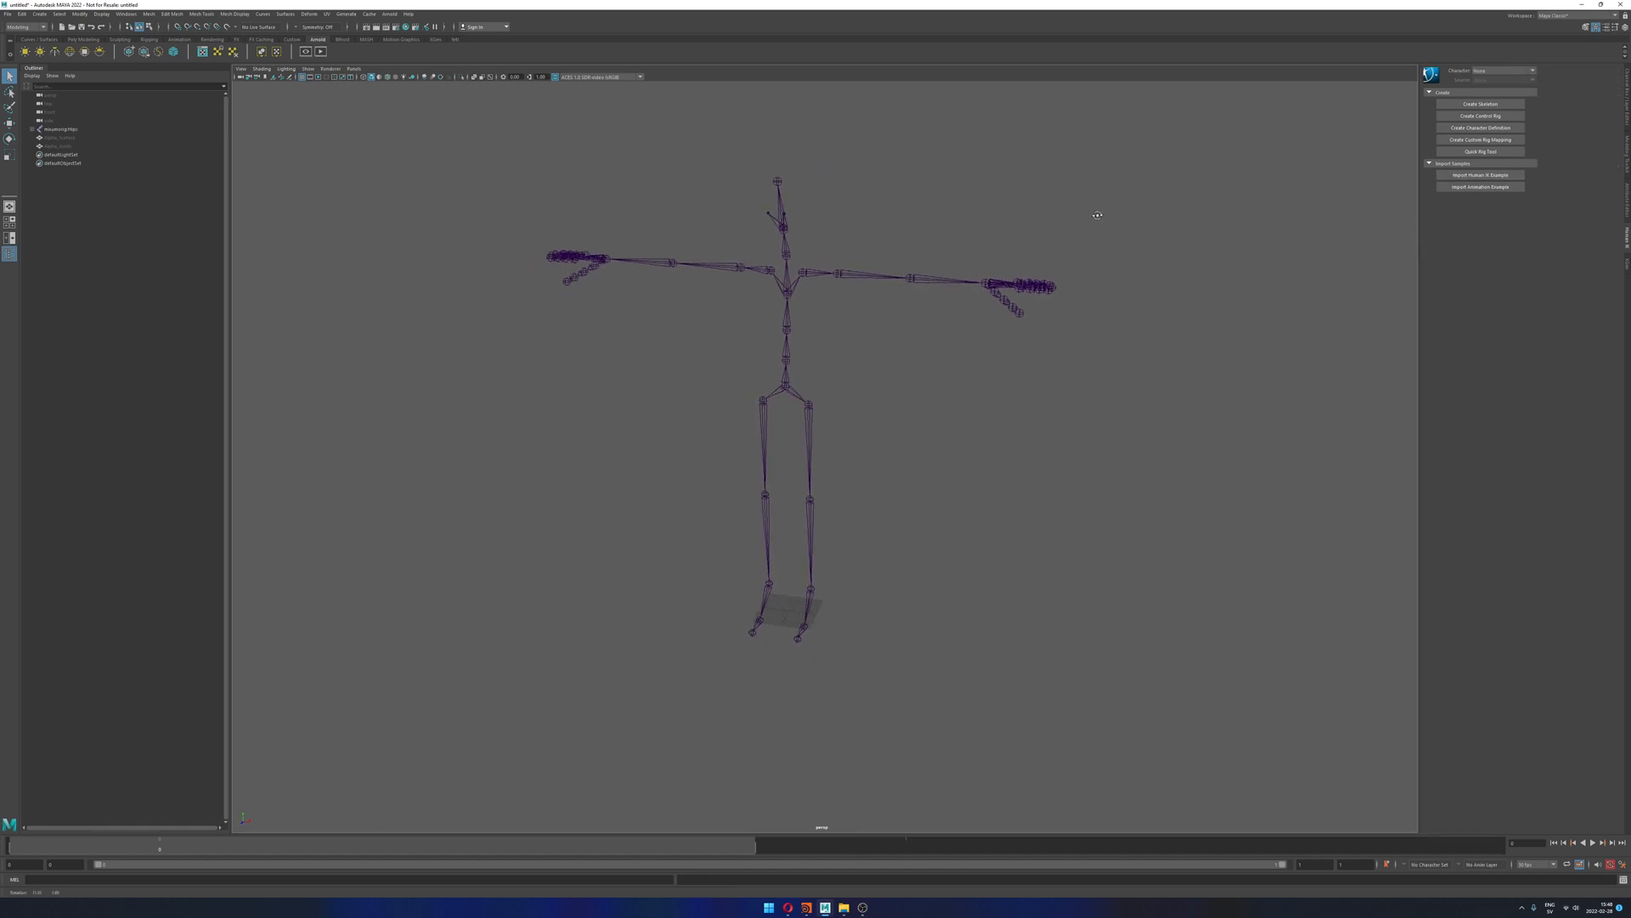
pyautogui.keyDown('alt'); pyautogui.moveTo(895, 331); pyautogui.dragTo(980, 371); pyautogui.keyUp('alt')
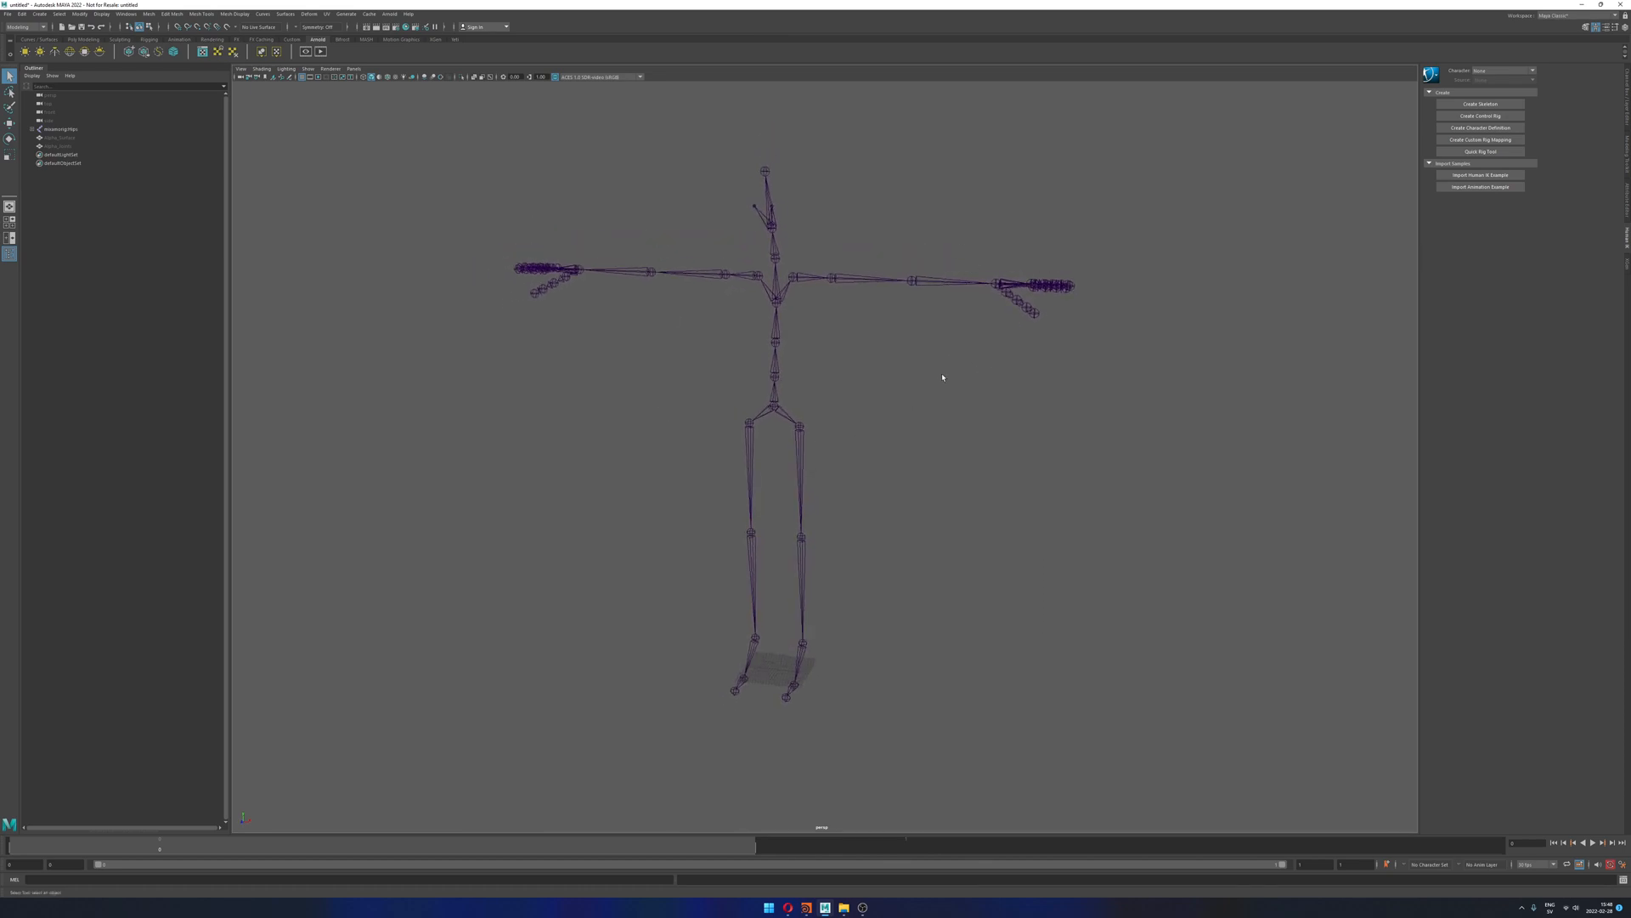
pyautogui.keyDown('alt'); pyautogui.moveTo(942, 377); pyautogui.dragTo(836, 384); pyautogui.keyUp('alt')
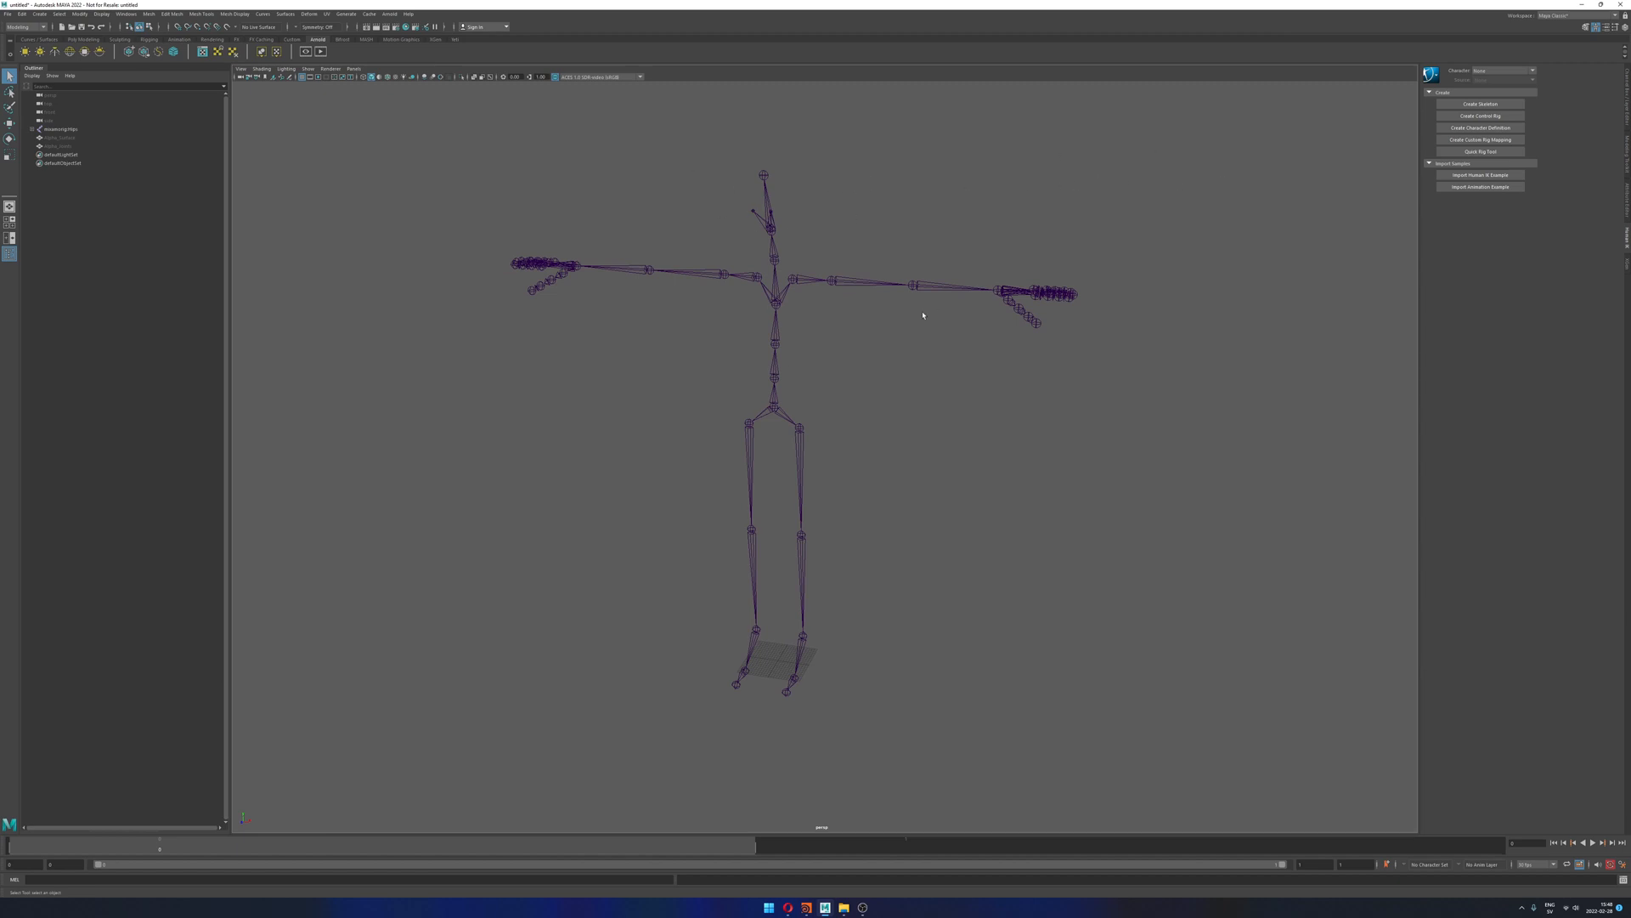
pyautogui.keyDown('alt'); pyautogui.moveTo(921, 308); pyautogui.dragTo(753, 287); pyautogui.keyUp('alt')
pyautogui.moveTo(795, 366)
pyautogui.keyDown('alt'); pyautogui.mouseDown()
pyautogui.moveTo(750, 335)
pyautogui.moveTo(841, 336)
pyautogui.moveTo(791, 340)
pyautogui.moveTo(801, 354)
pyautogui.mouseUp(); pyautogui.keyUp('alt')
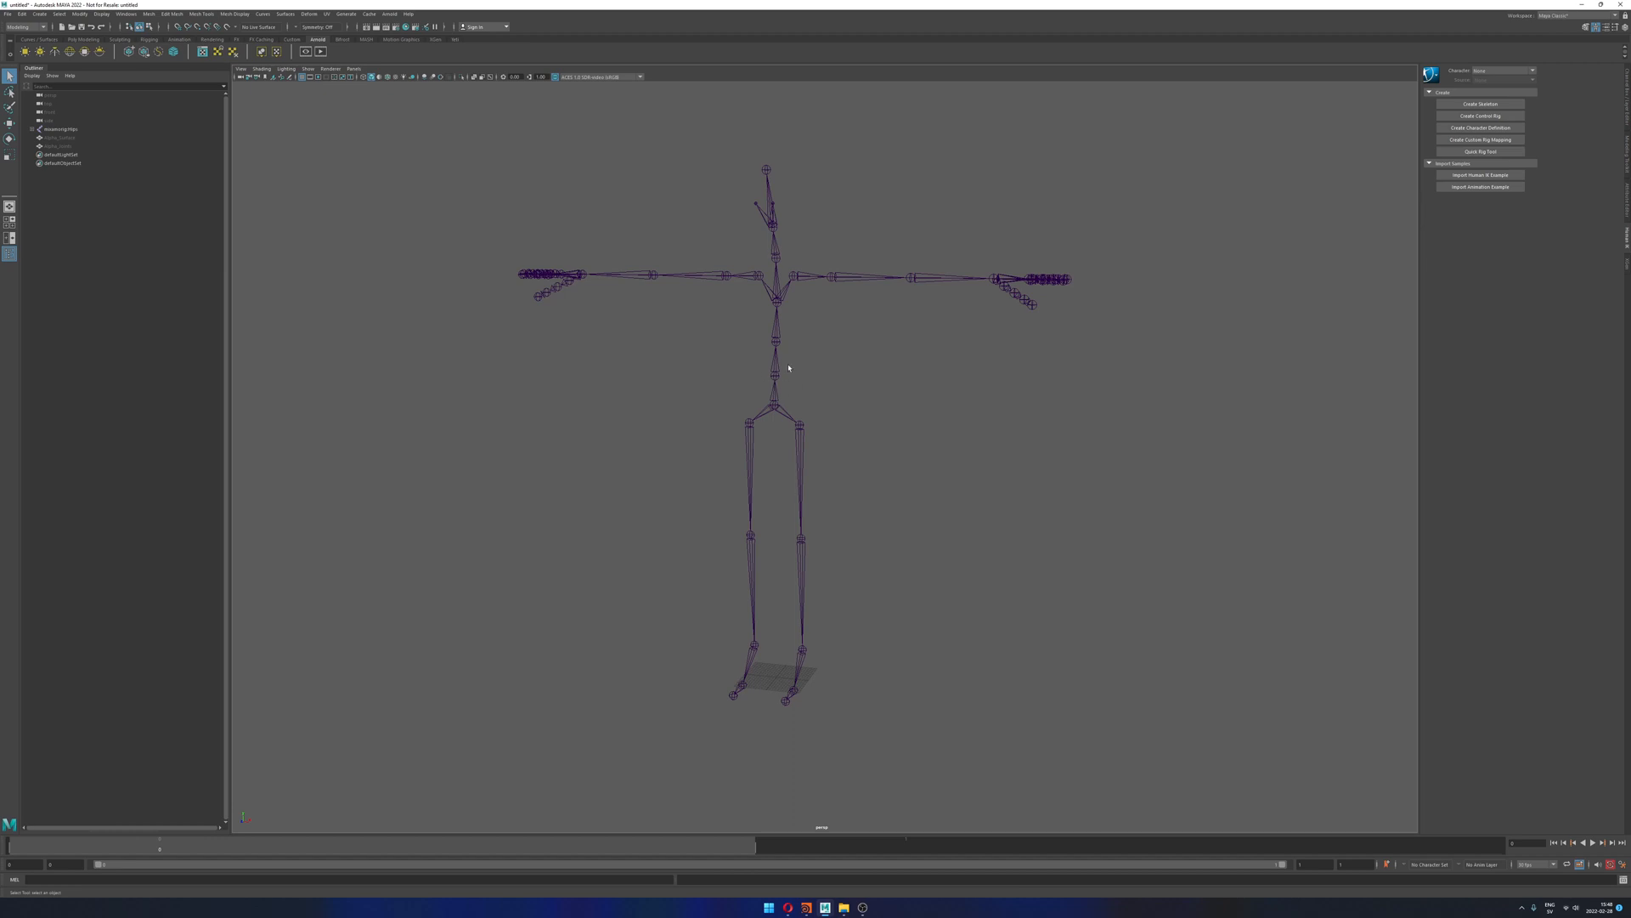
pyautogui.keyDown('alt'); pyautogui.moveTo(783, 317); pyautogui.dragTo(785, 331); pyautogui.keyUp('alt')
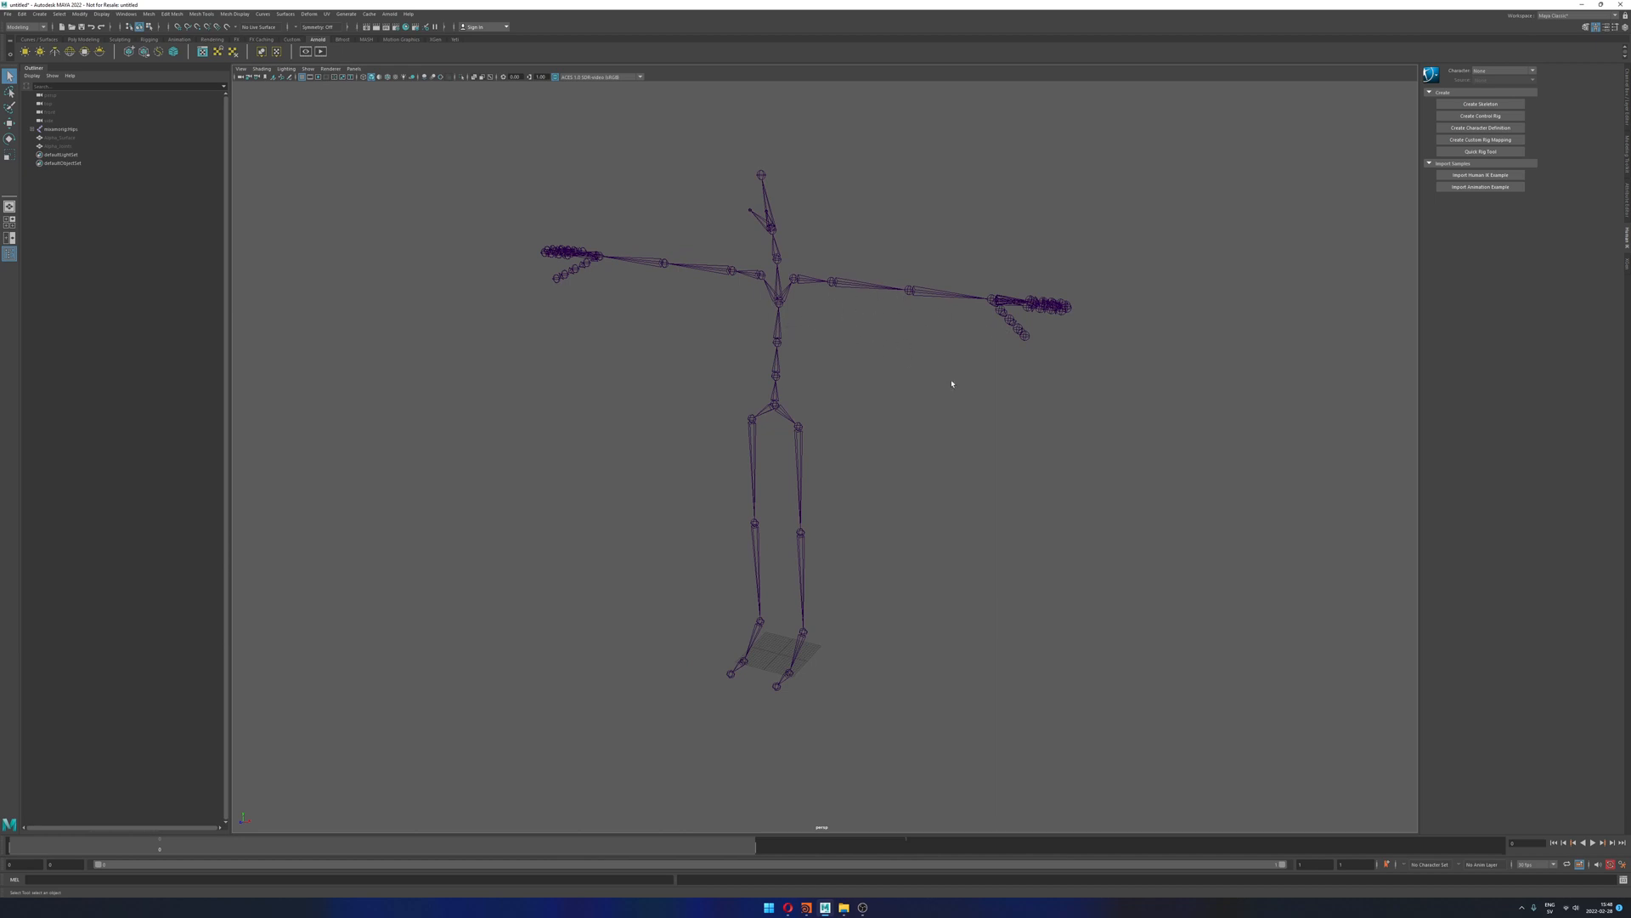
pyautogui.moveTo(1002, 384)
pyautogui.keyDown('alt'); pyautogui.mouseDown()
pyautogui.moveTo(972, 390)
pyautogui.moveTo(994, 397)
pyautogui.mouseUp(); pyautogui.keyUp('alt')
pyautogui.keyDown('alt'); pyautogui.moveTo(994, 397); pyautogui.dragTo(960, 401, button='middle'); pyautogui.keyUp('alt')
pyautogui.keyDown('alt'); pyautogui.moveTo(833, 433); pyautogui.dragTo(990, 405, button='right'); pyautogui.keyUp('alt')
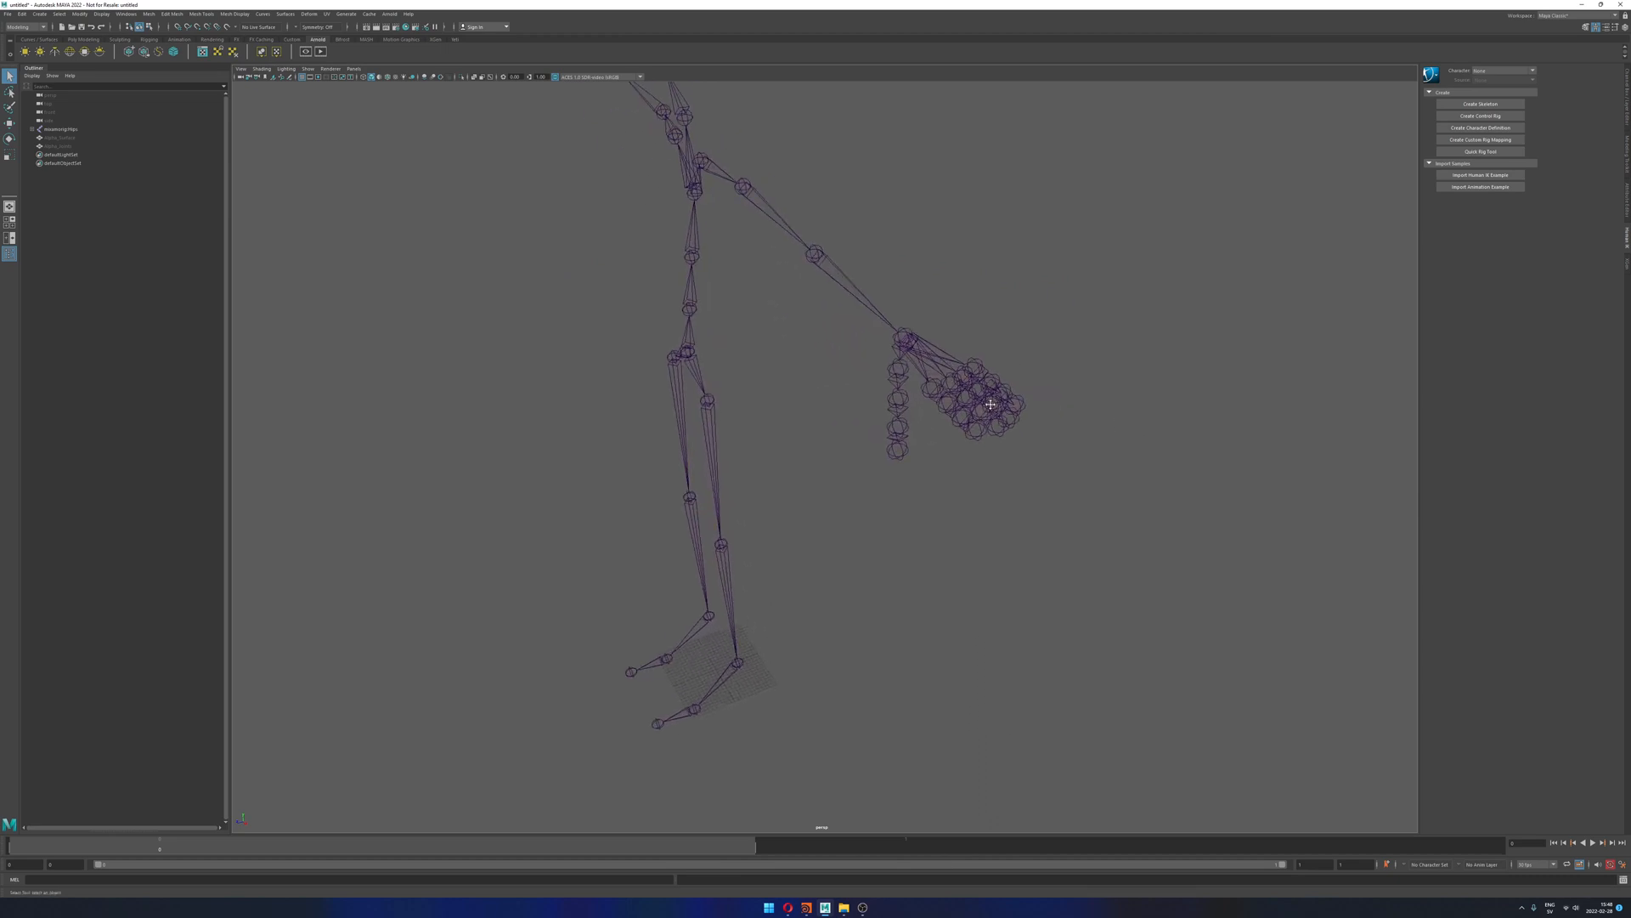
pyautogui.keyDown('alt'); pyautogui.moveTo(991, 404); pyautogui.dragTo(903, 418, button='middle'); pyautogui.keyUp('alt')
pyautogui.keyDown('alt'); pyautogui.moveTo(903, 419); pyautogui.dragTo(1189, 420, button='right'); pyautogui.keyUp('alt')
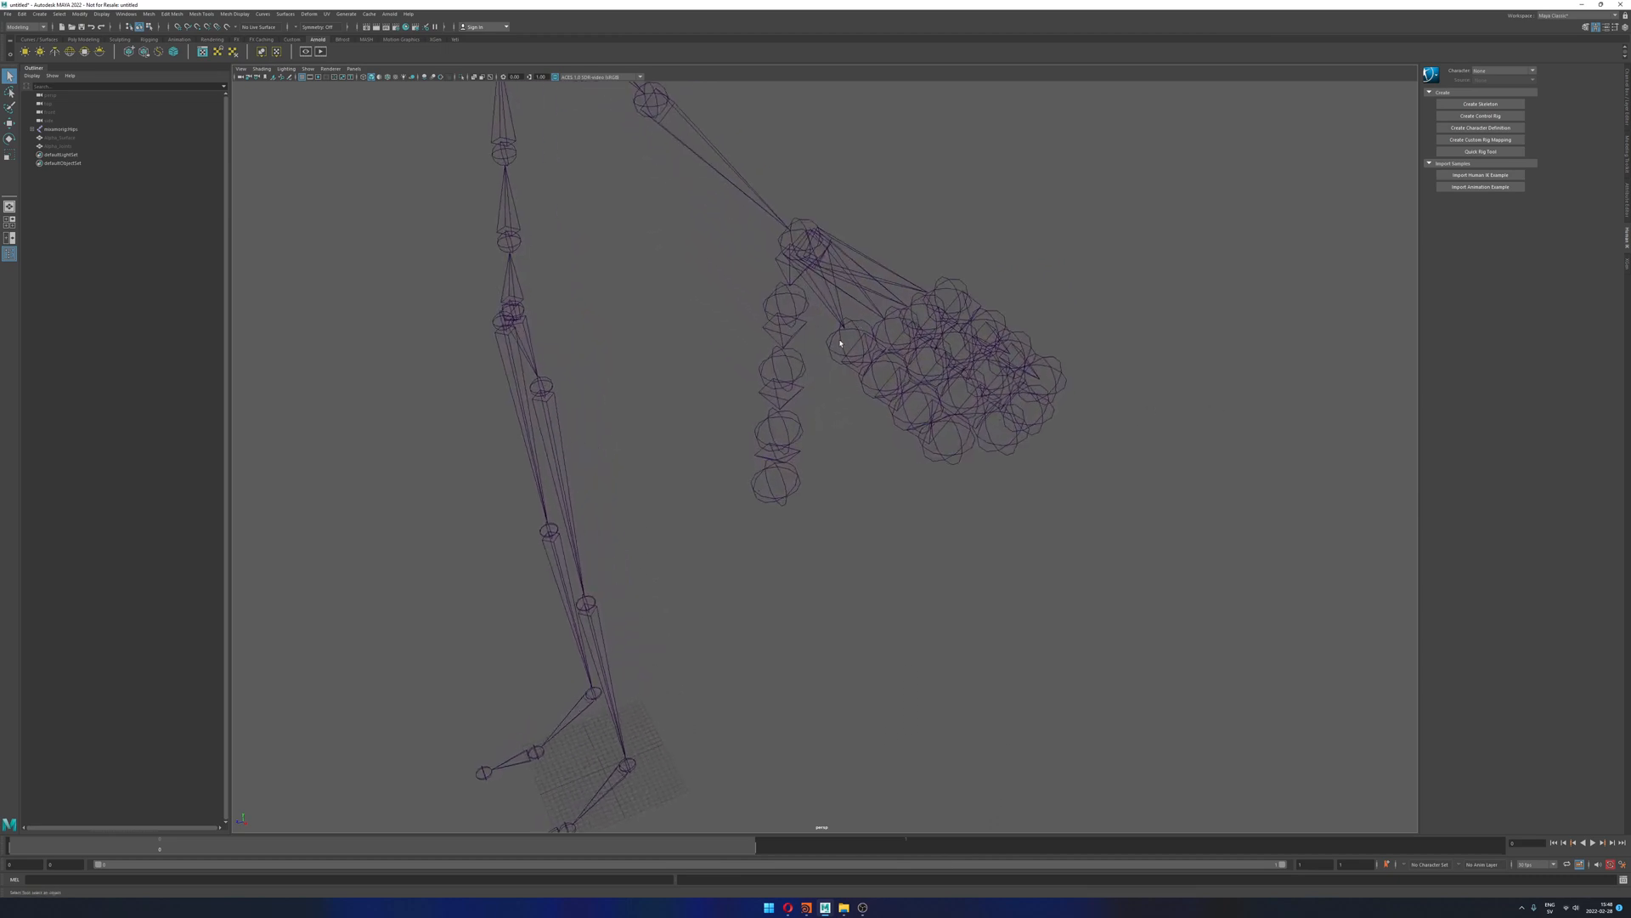
# Step: Examine the whole skeleton's T-pose from the front and from slightly angled views
pyautogui.keyDown('alt'); pyautogui.moveTo(840, 343); pyautogui.dragTo(791, 353, button='right'); pyautogui.keyUp('alt')
pyautogui.keyDown('alt'); pyautogui.moveTo(791, 353); pyautogui.dragTo(775, 383); pyautogui.keyUp('alt')
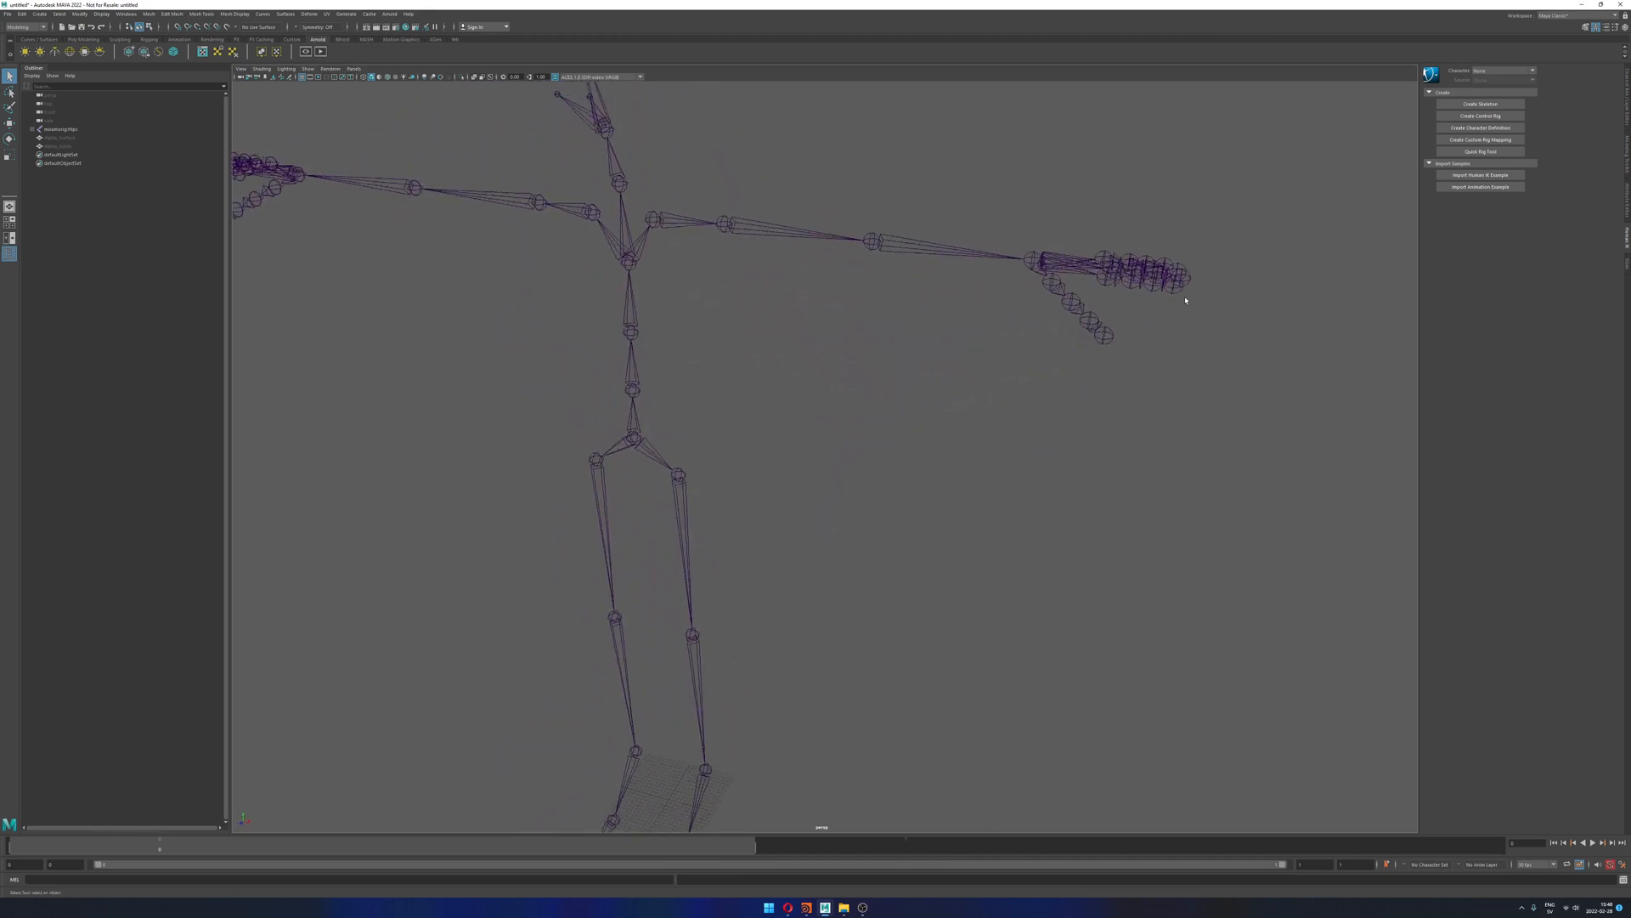
pyautogui.keyDown('alt'); pyautogui.moveTo(865, 350); pyautogui.dragTo(744, 371, button='right'); pyautogui.keyUp('alt')
pyautogui.keyDown('alt'); pyautogui.moveTo(744, 371); pyautogui.dragTo(891, 357); pyautogui.keyUp('alt')
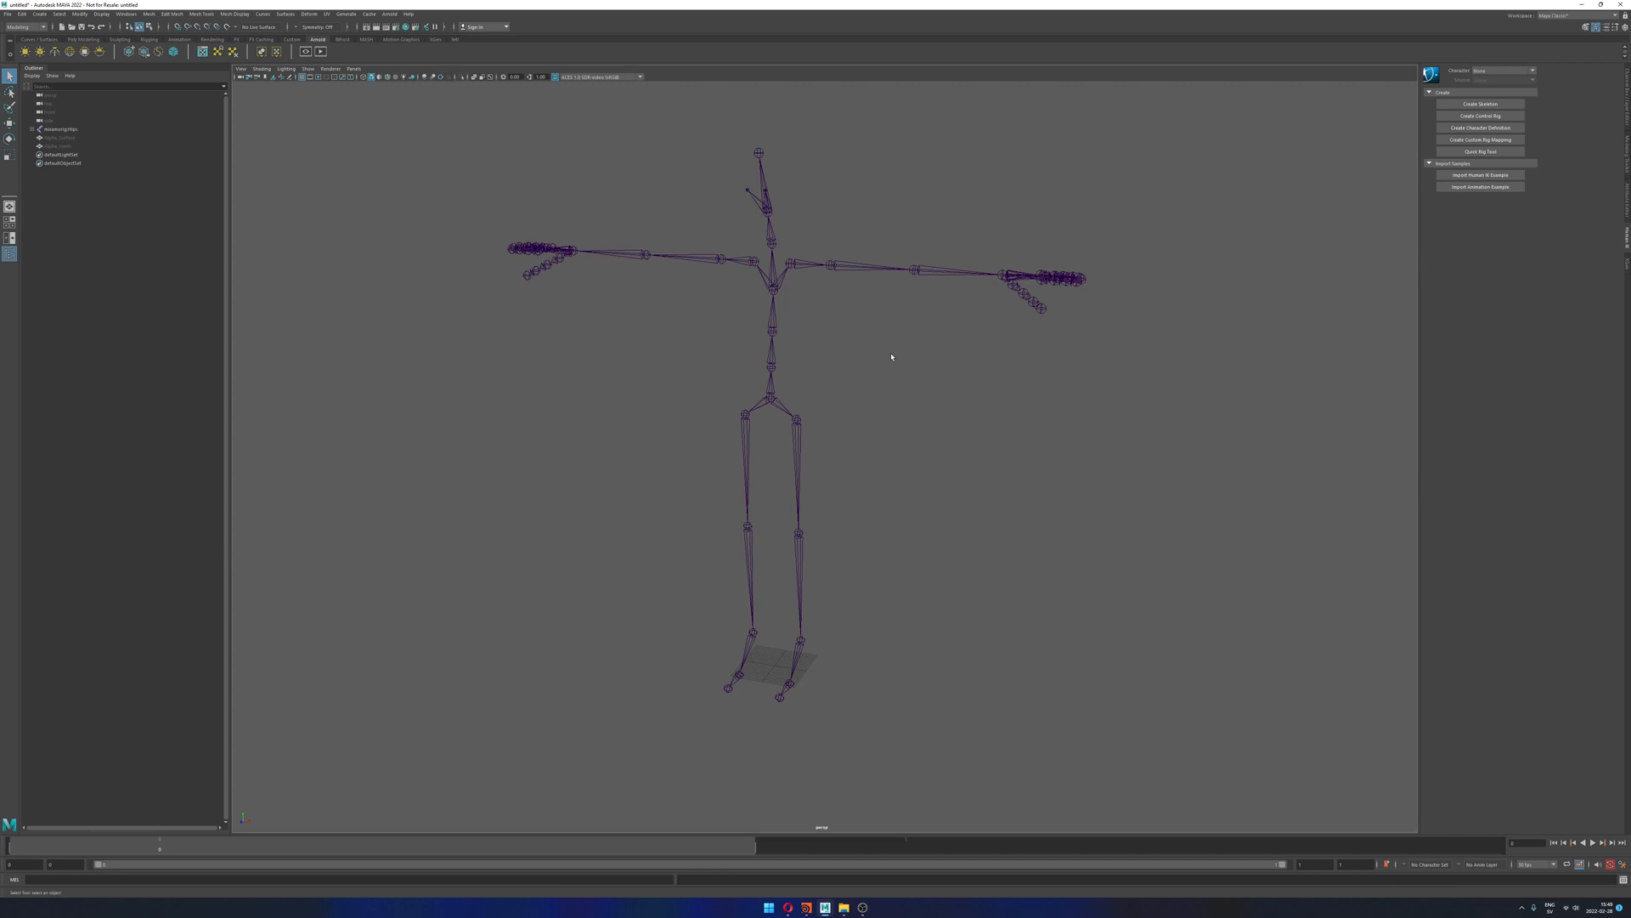
pyautogui.keyDown('alt'); pyautogui.moveTo(891, 356); pyautogui.dragTo(919, 311); pyautogui.keyUp('alt')
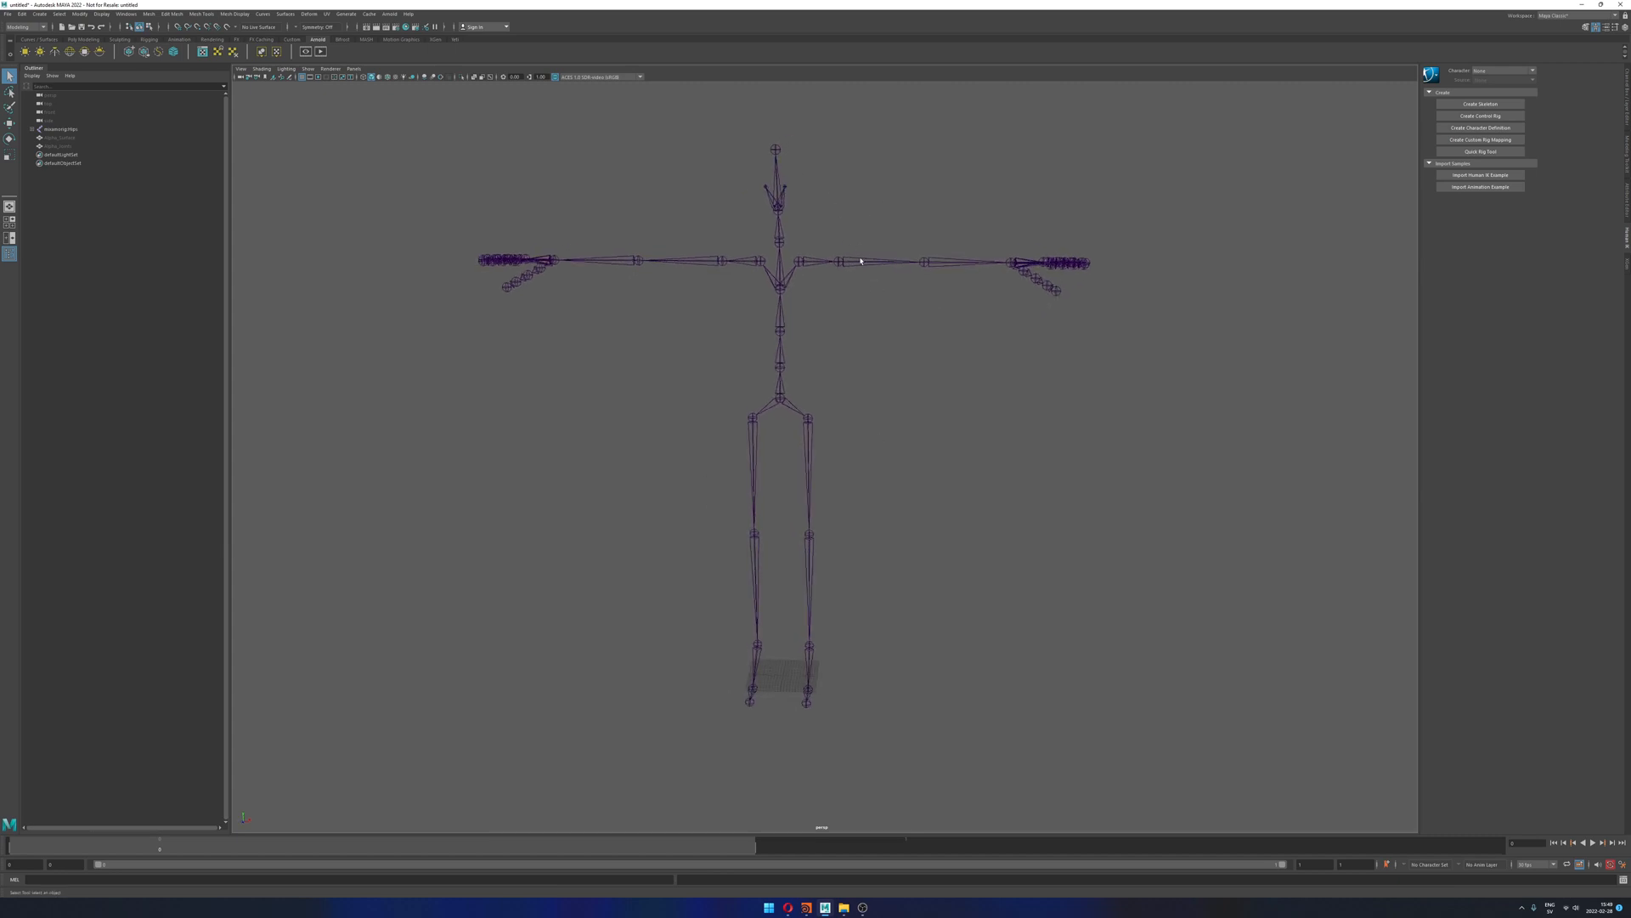
pyautogui.keyDown('alt'); pyautogui.moveTo(934, 364); pyautogui.dragTo(884, 359); pyautogui.keyUp('alt')
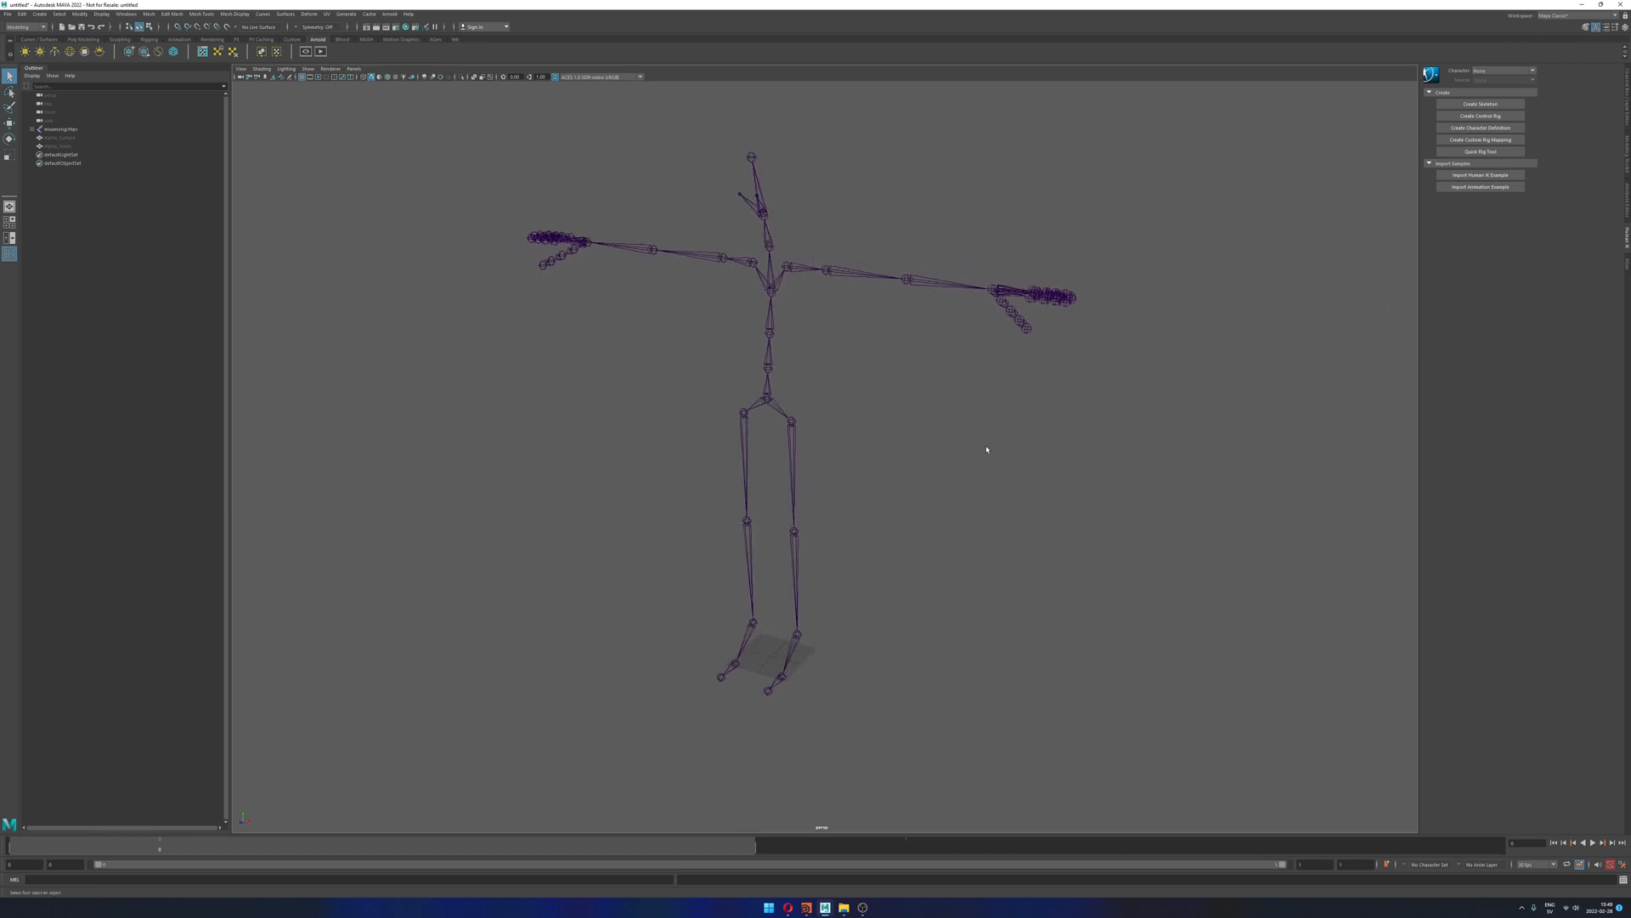
pyautogui.keyDown('alt'); pyautogui.moveTo(933, 493); pyautogui.dragTo(964, 457); pyautogui.keyUp('alt')
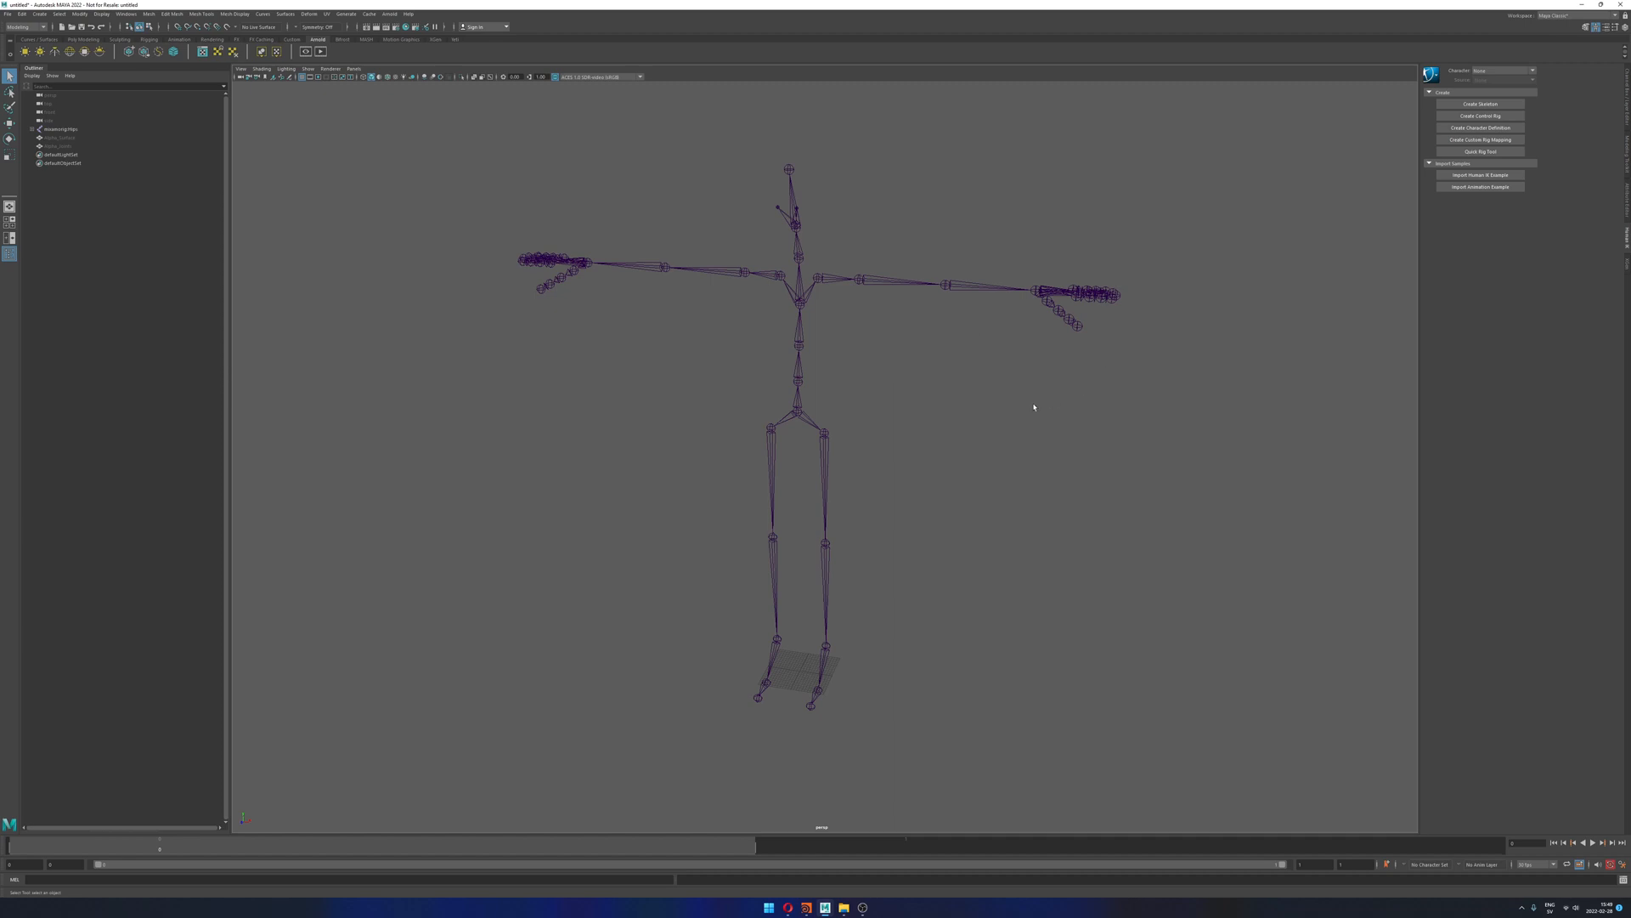
pyautogui.keyDown('alt'); pyautogui.moveTo(1065, 474); pyautogui.dragTo(1030, 467, button='middle'); pyautogui.keyUp('alt')
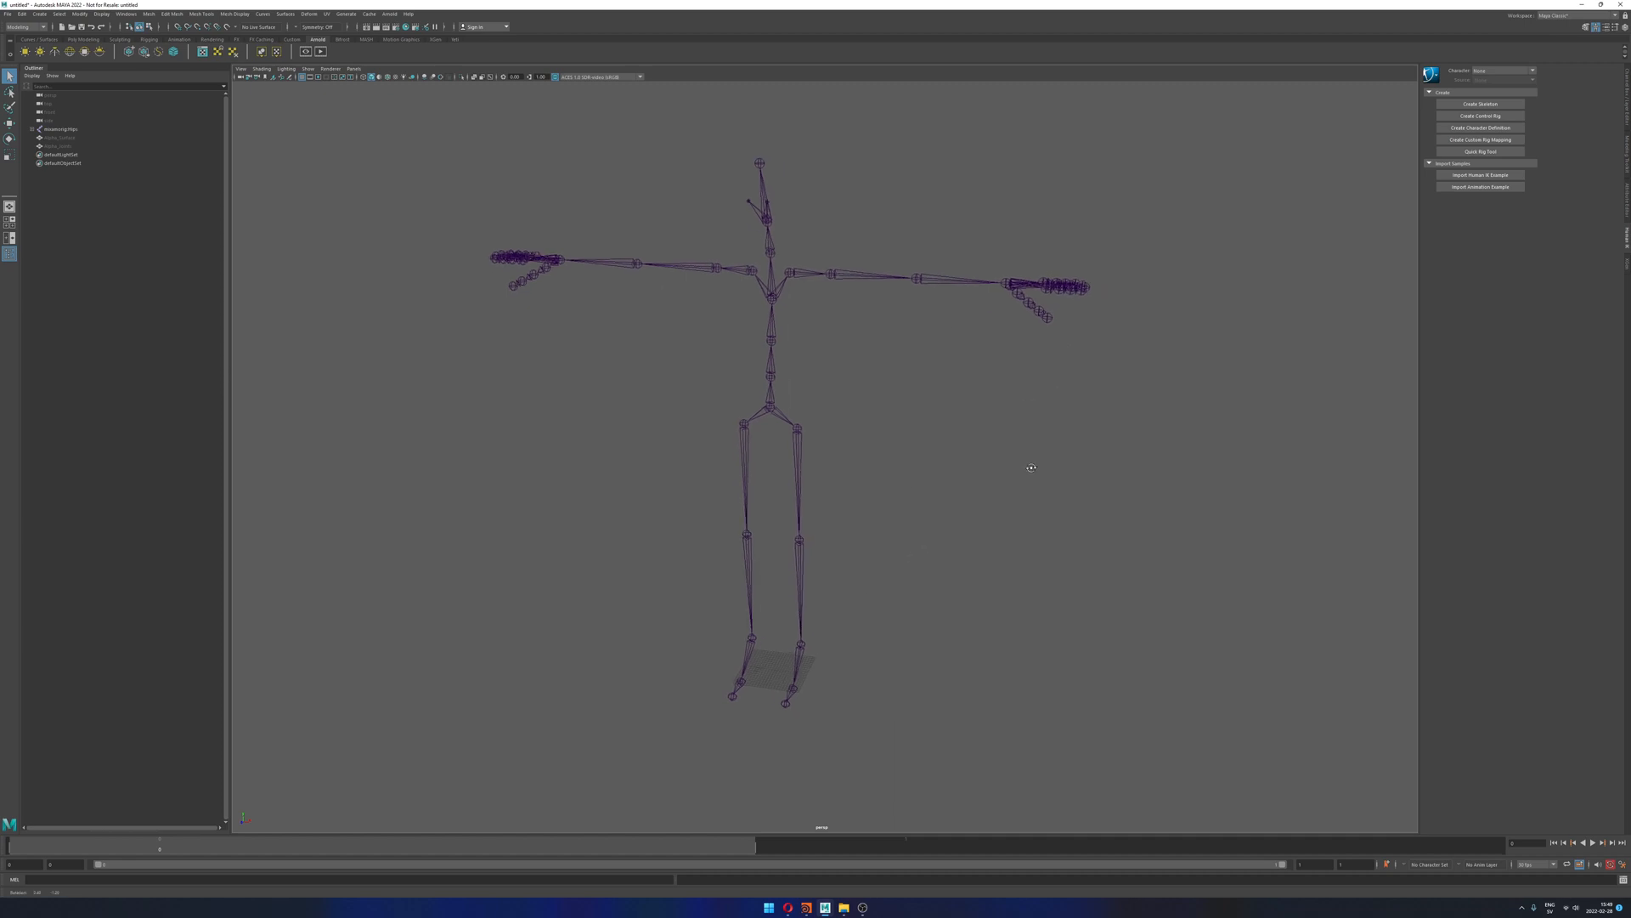
pyautogui.keyDown('alt'); pyautogui.moveTo(1031, 466); pyautogui.dragTo(1016, 488); pyautogui.keyUp('alt')
pyautogui.keyDown('alt'); pyautogui.moveTo(1011, 482); pyautogui.dragTo(1019, 487, button='middle'); pyautogui.keyUp('alt')
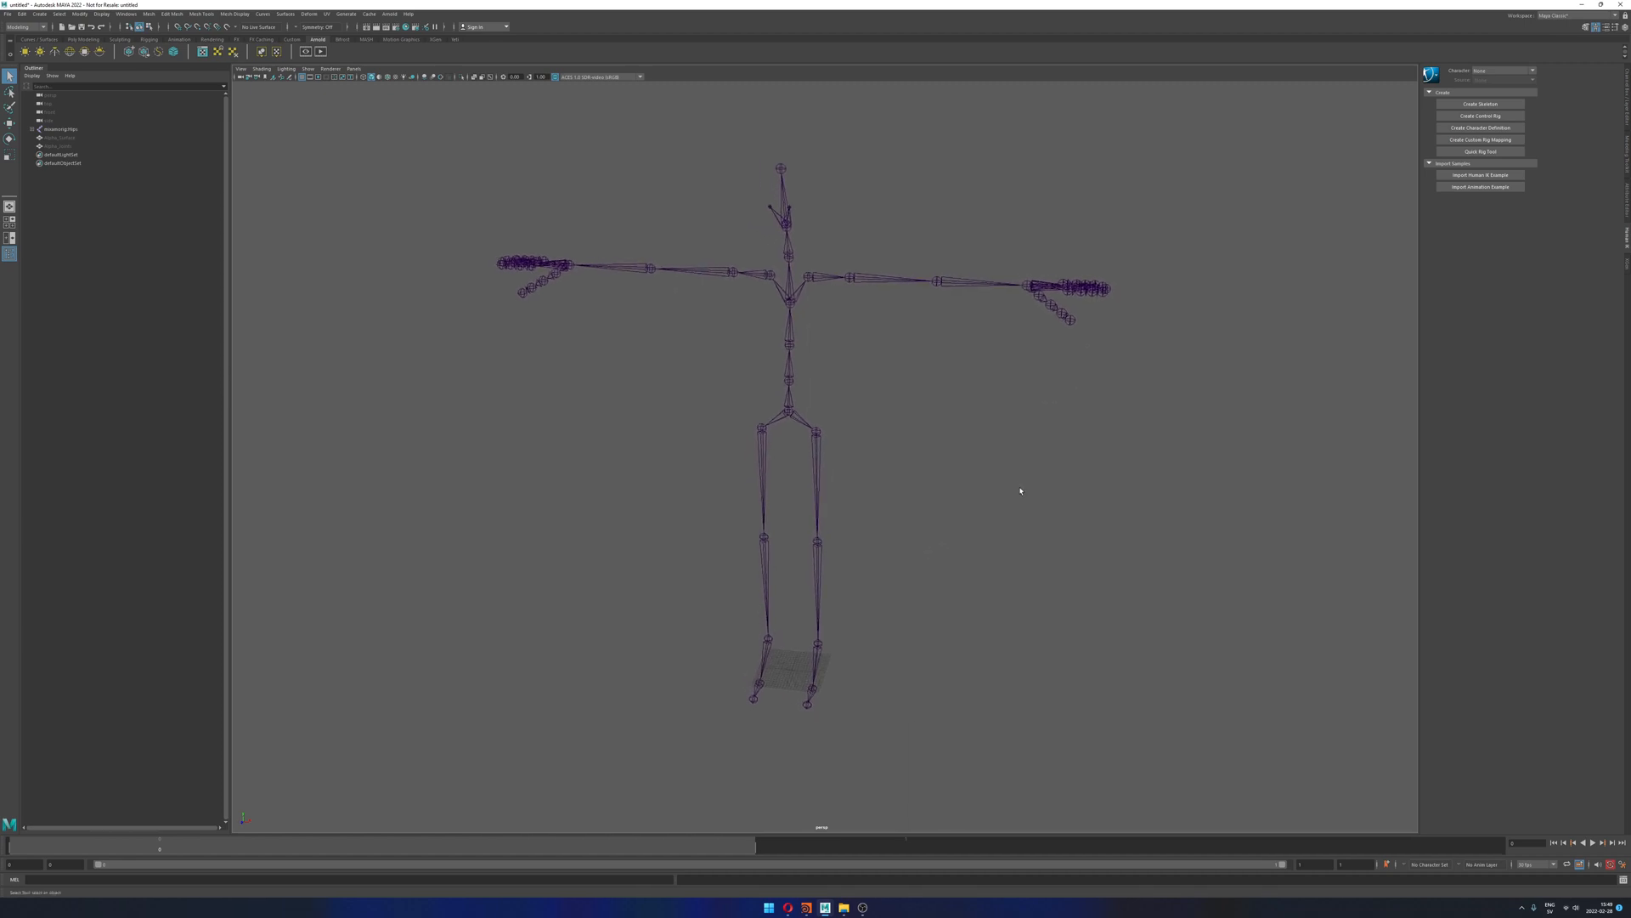
pyautogui.keyDown('alt'); pyautogui.moveTo(1020, 488); pyautogui.dragTo(1020, 496); pyautogui.keyUp('alt')
pyautogui.keyDown('alt'); pyautogui.moveTo(1031, 449); pyautogui.dragTo(1017, 459, button='middle'); pyautogui.keyUp('alt')
pyautogui.keyDown('alt'); pyautogui.moveTo(1016, 459); pyautogui.dragTo(997, 502); pyautogui.keyUp('alt')
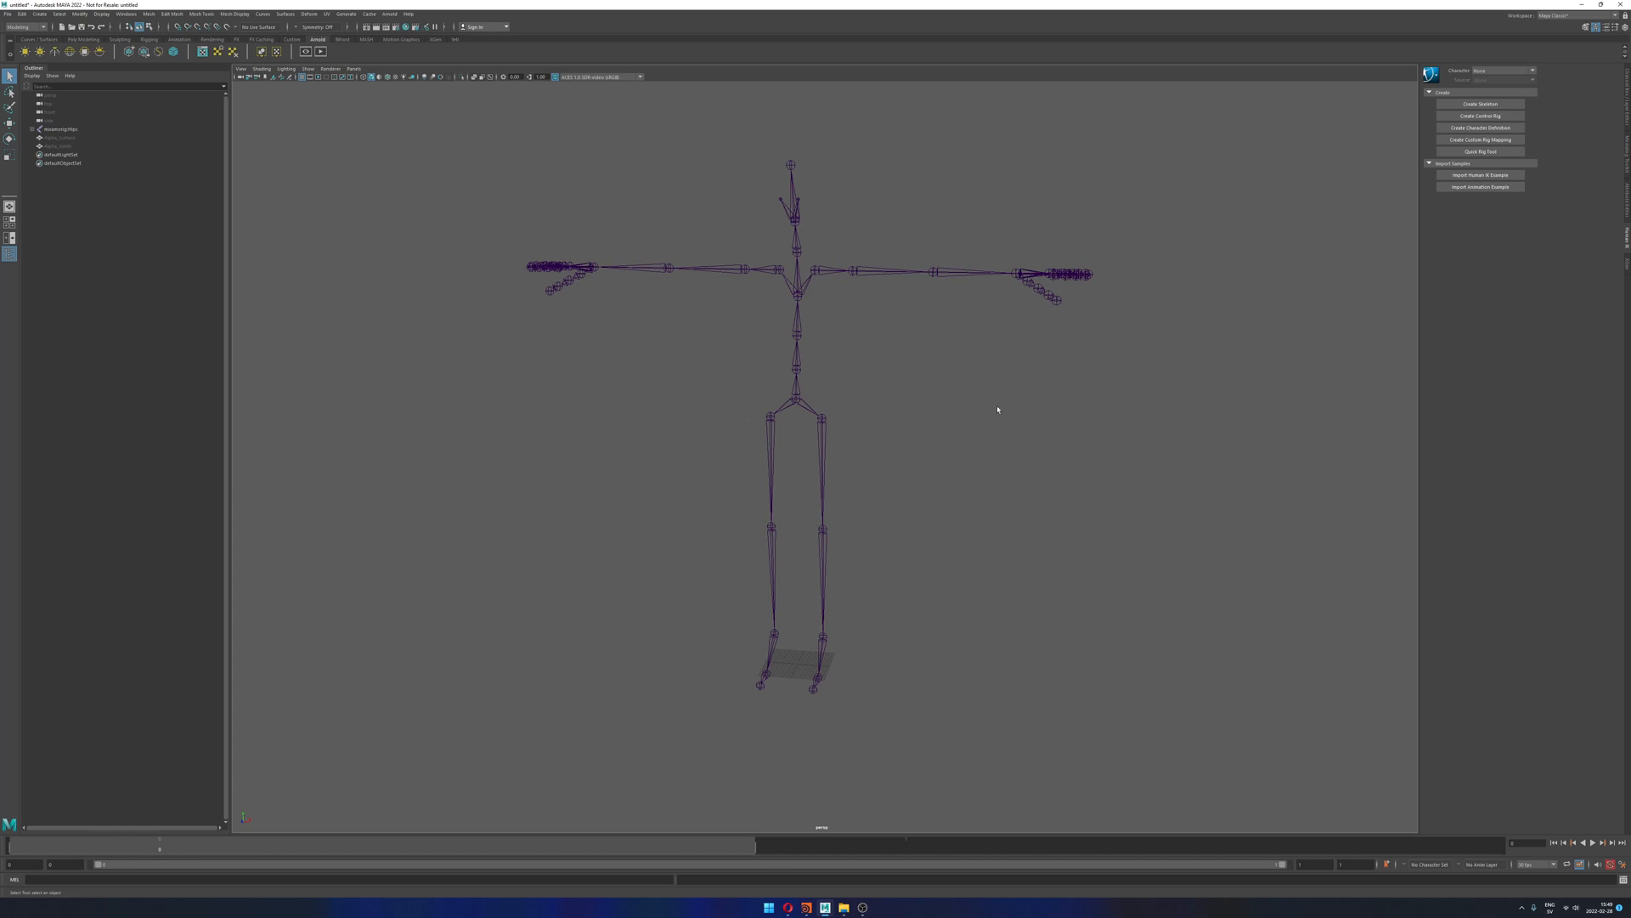
pyautogui.keyDown('alt'); pyautogui.moveTo(941, 448); pyautogui.dragTo(1051, 494); pyautogui.keyUp('alt')
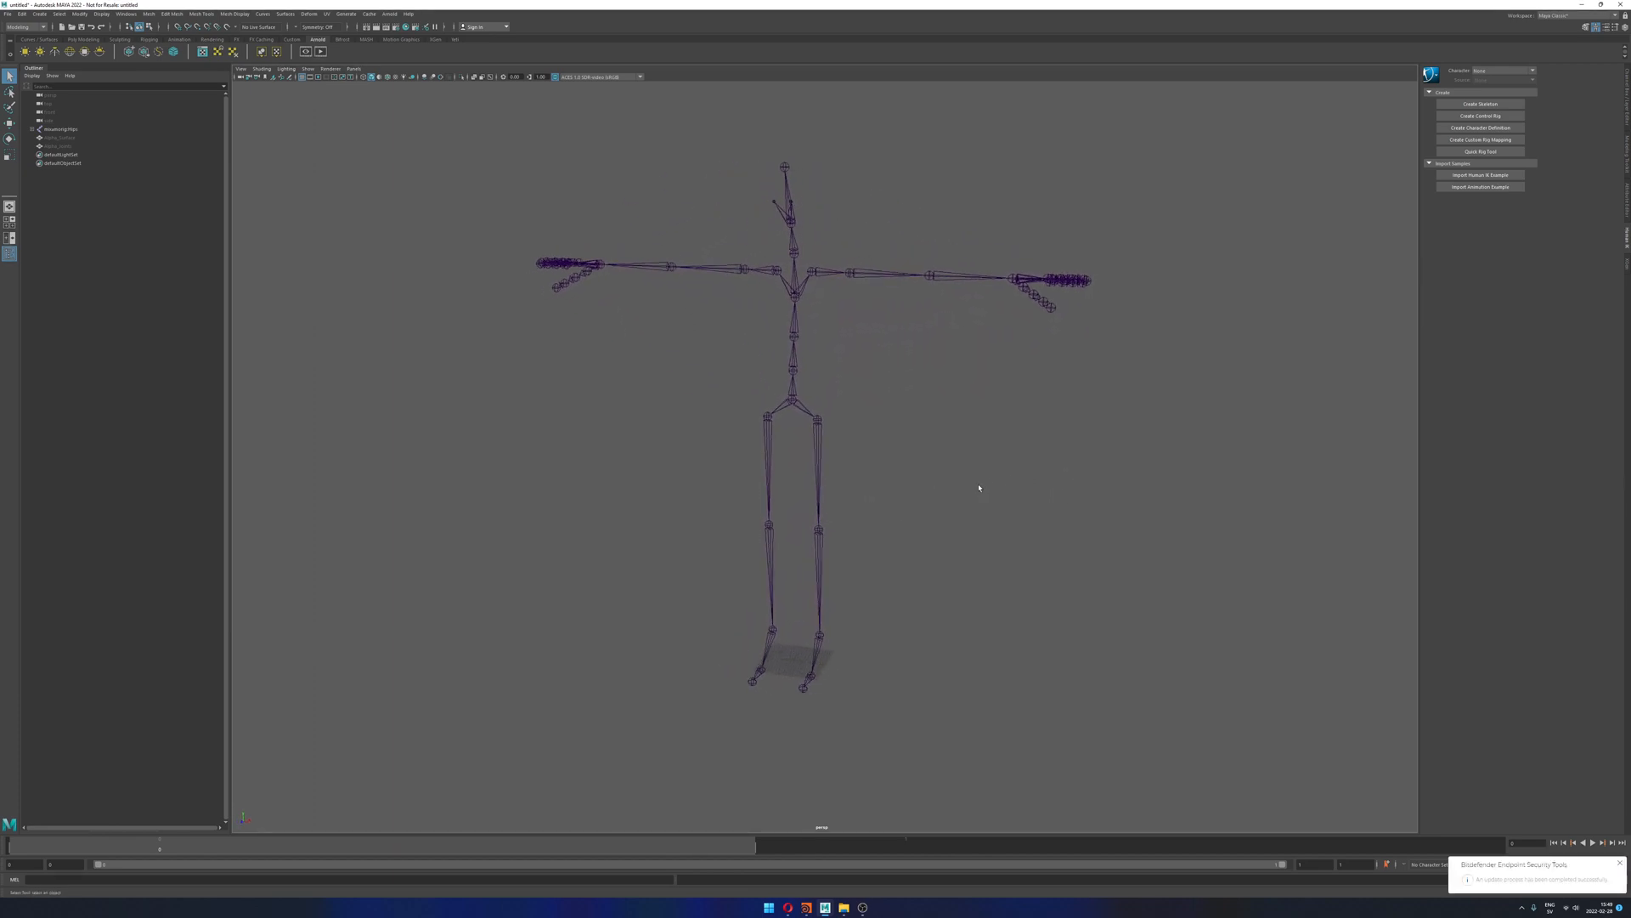
# Step: Try rotating the left arm out of the T-pose at its upper-arm joint, undo the rotations and clear the selection
pyautogui.click(885, 274)
pyautogui.press('w')
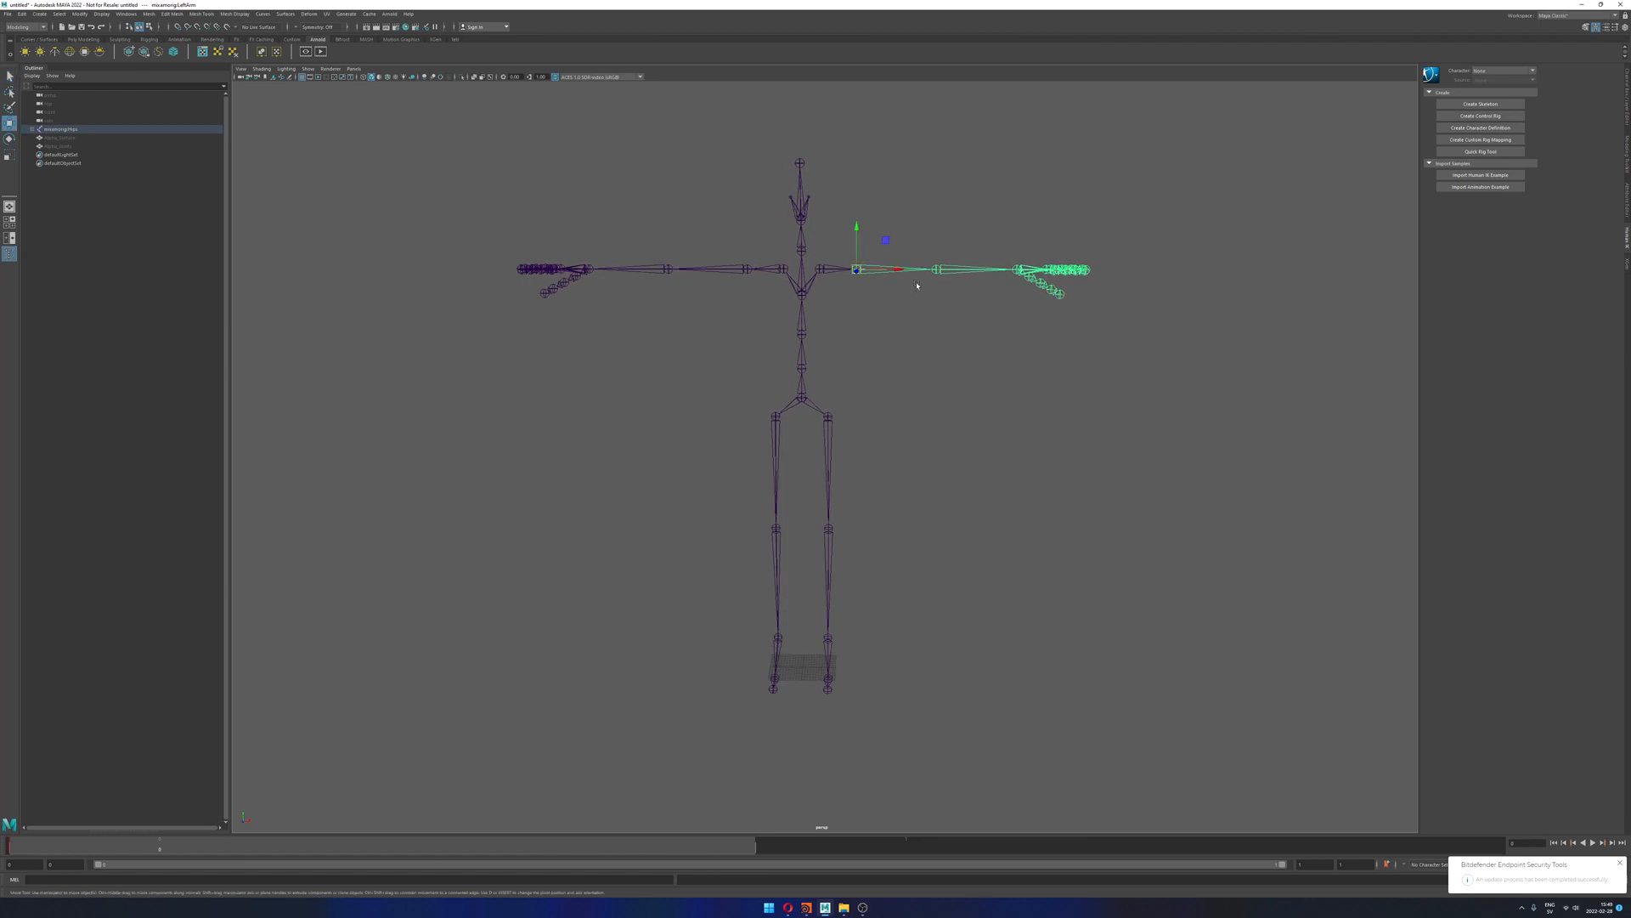
pyautogui.press('e')
pyautogui.moveTo(890, 256)
pyautogui.mouseDown()
pyautogui.moveTo(891, 271)
pyautogui.moveTo(894, 250)
pyautogui.mouseUp()
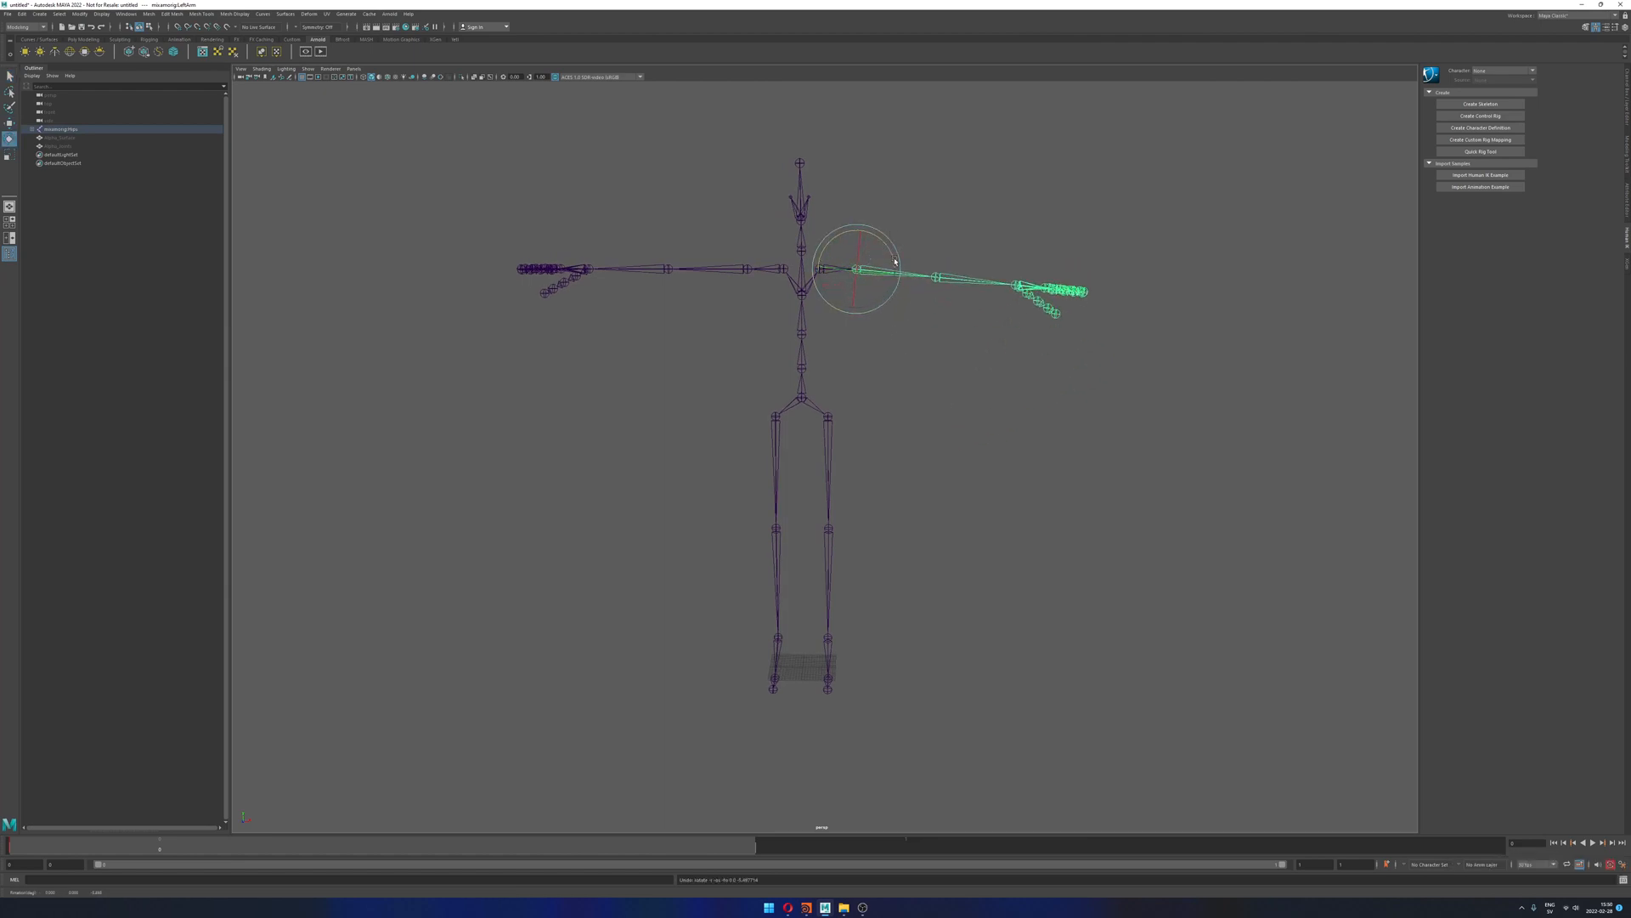
pyautogui.hotkey('ctrl', 'z')
pyautogui.hotkey('ctrl', 'z')
pyautogui.hotkey('ctrl', 'z')
pyautogui.press('q')
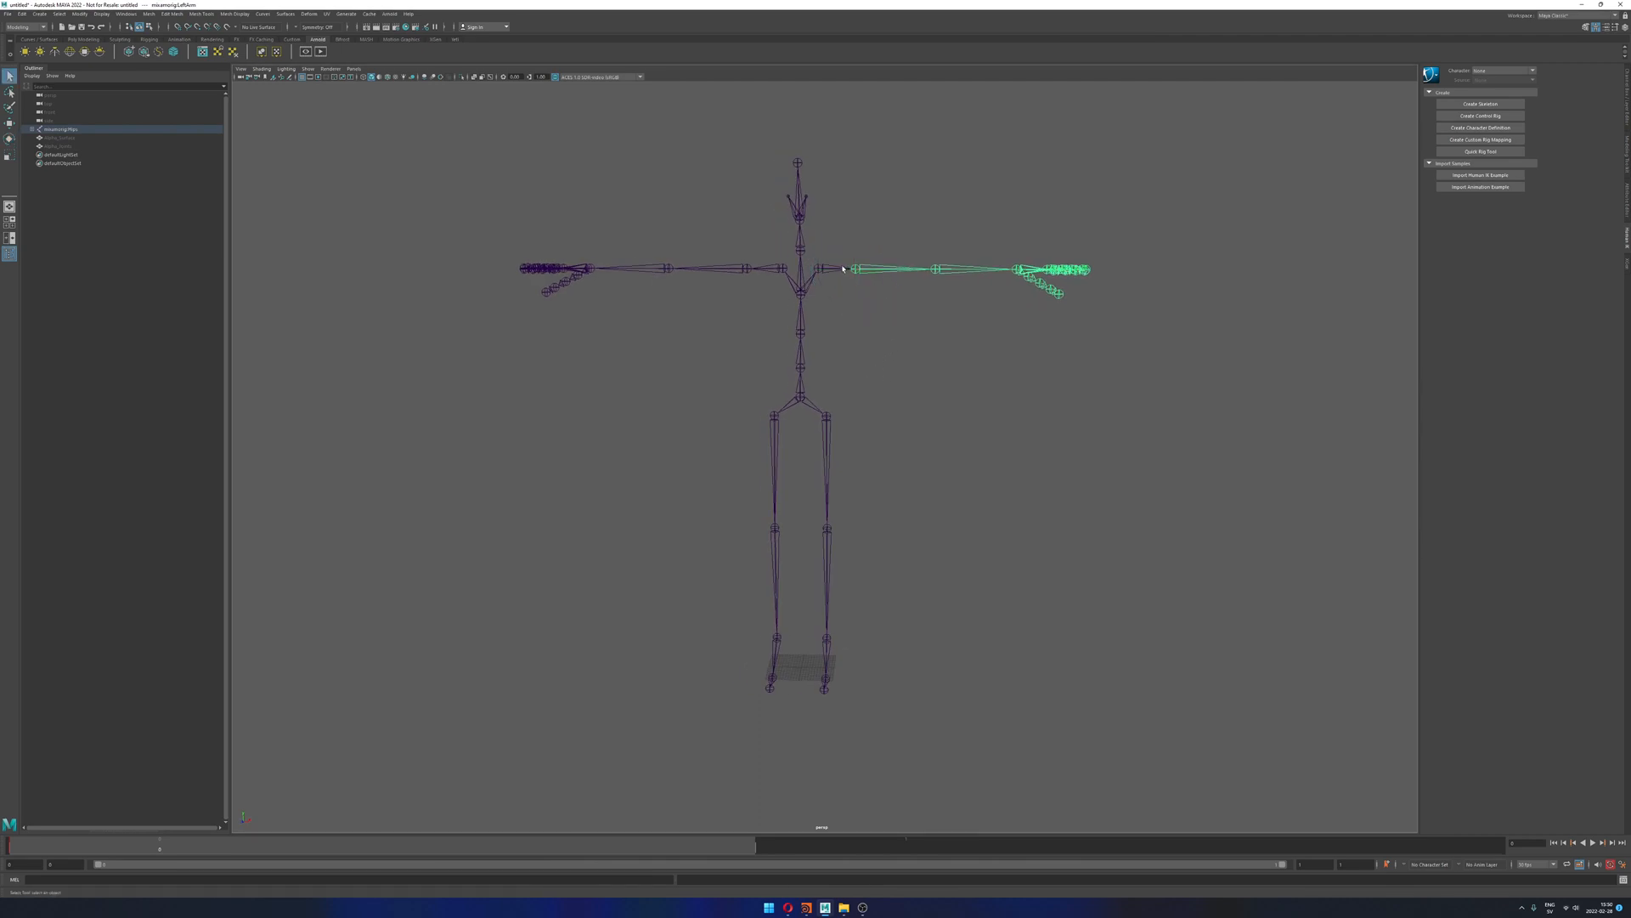
pyautogui.press('e')
pyautogui.moveTo(842, 267); pyautogui.dragTo(959, 301)
pyautogui.press('q')
pyautogui.keyDown('alt'); pyautogui.moveTo(958, 302); pyautogui.dragTo(923, 393); pyautogui.keyUp('alt')
pyautogui.hotkey('ctrl', 'z')
pyautogui.hotkey('ctrl', 'z')
pyautogui.click(943, 365)
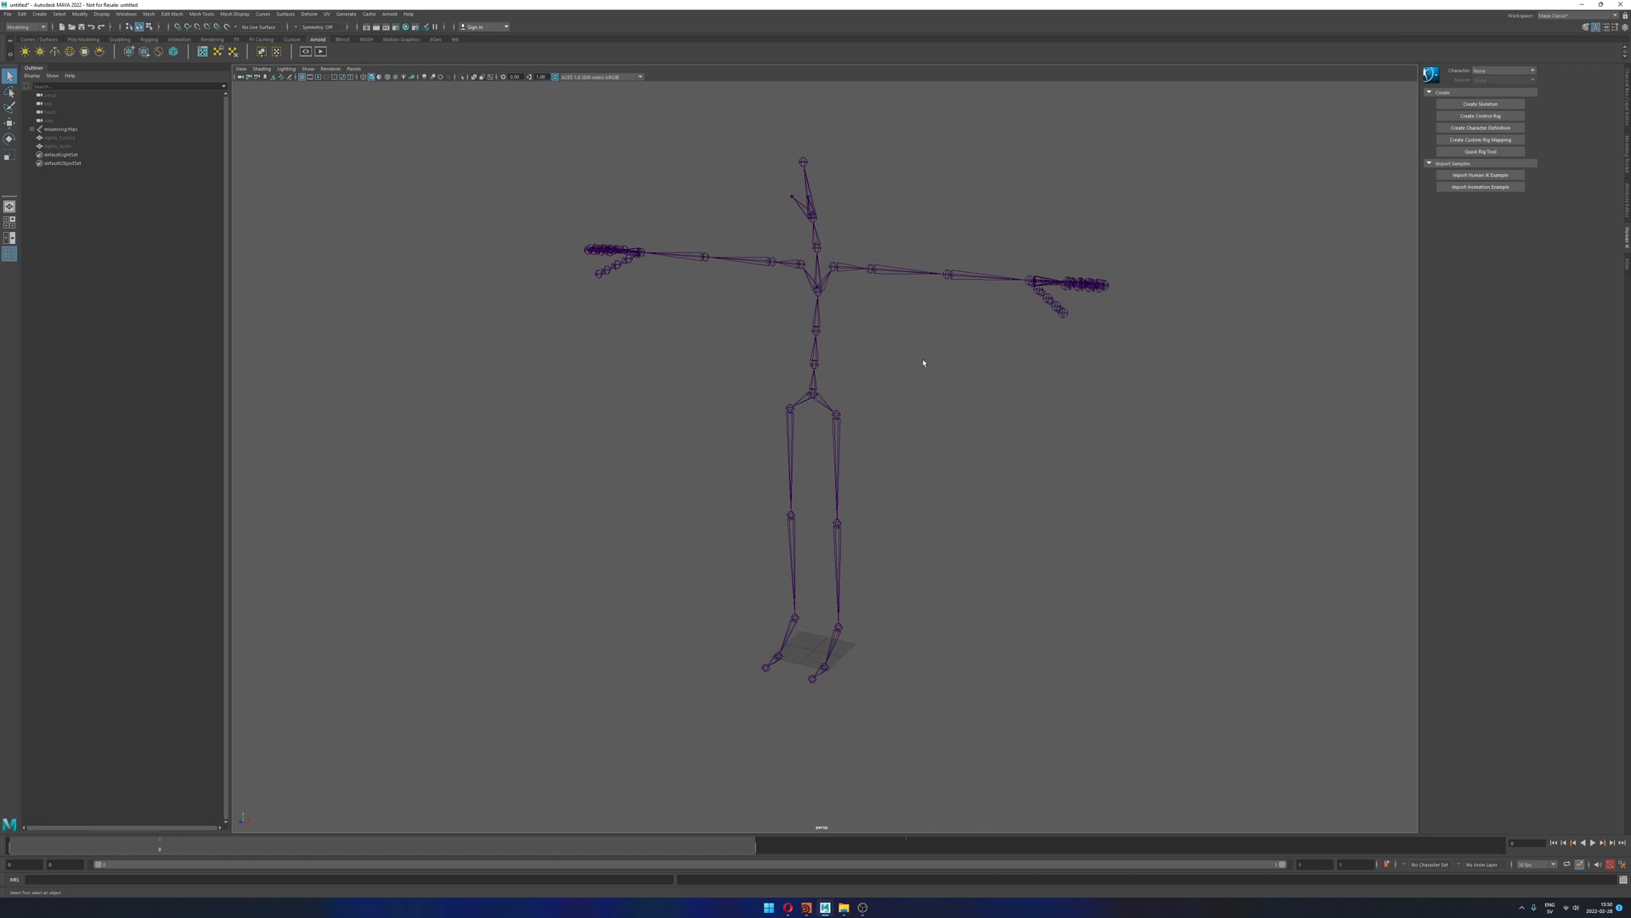
# Step: Expand the full joint hierarchy under mixamorig:Hips and step through the spine, neck and head joints to the left shoulder
pyautogui.keyDown('alt'); pyautogui.moveTo(904, 394); pyautogui.dragTo(943, 385); pyautogui.keyUp('alt')
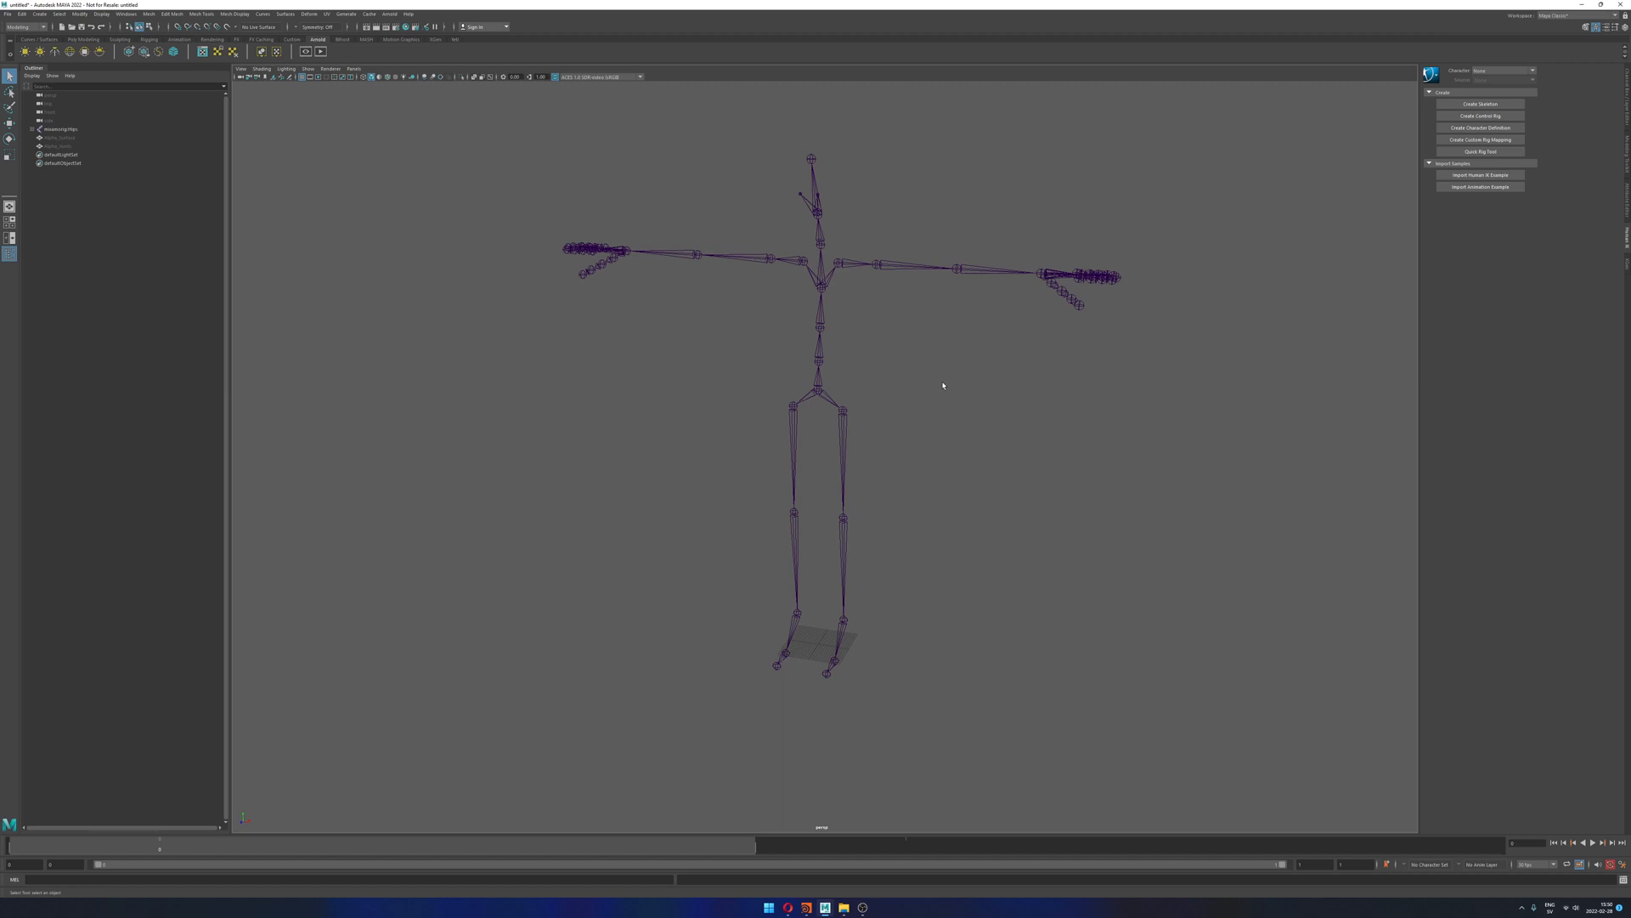
pyautogui.click(66, 130)
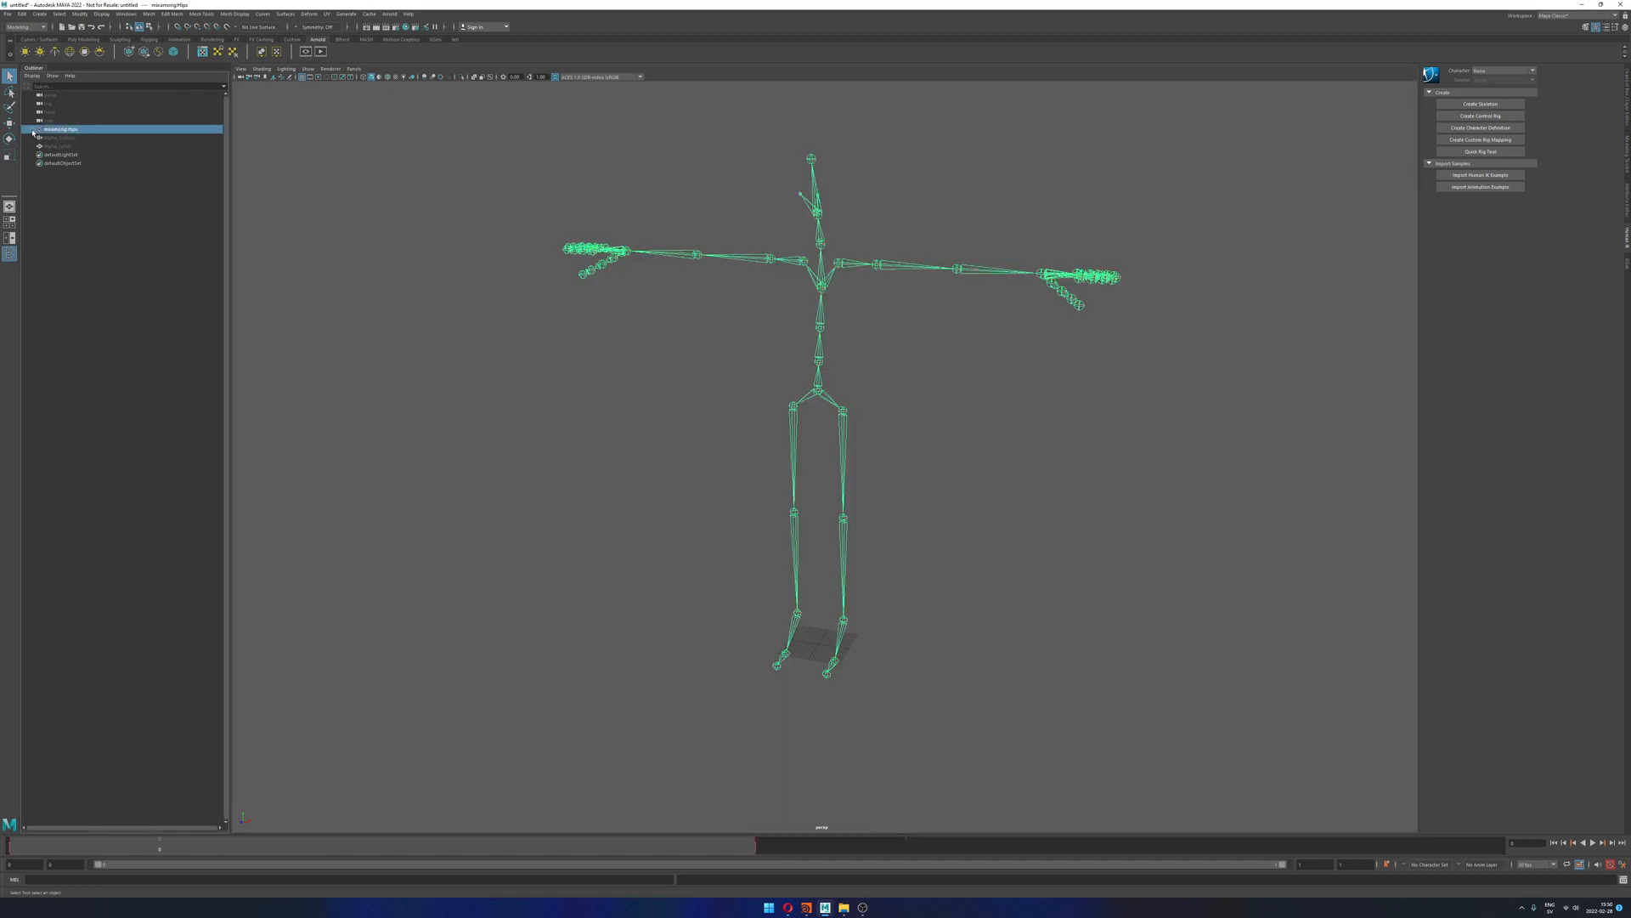
pyautogui.keyDown('shift'); pyautogui.click(32, 129); pyautogui.keyUp('shift')
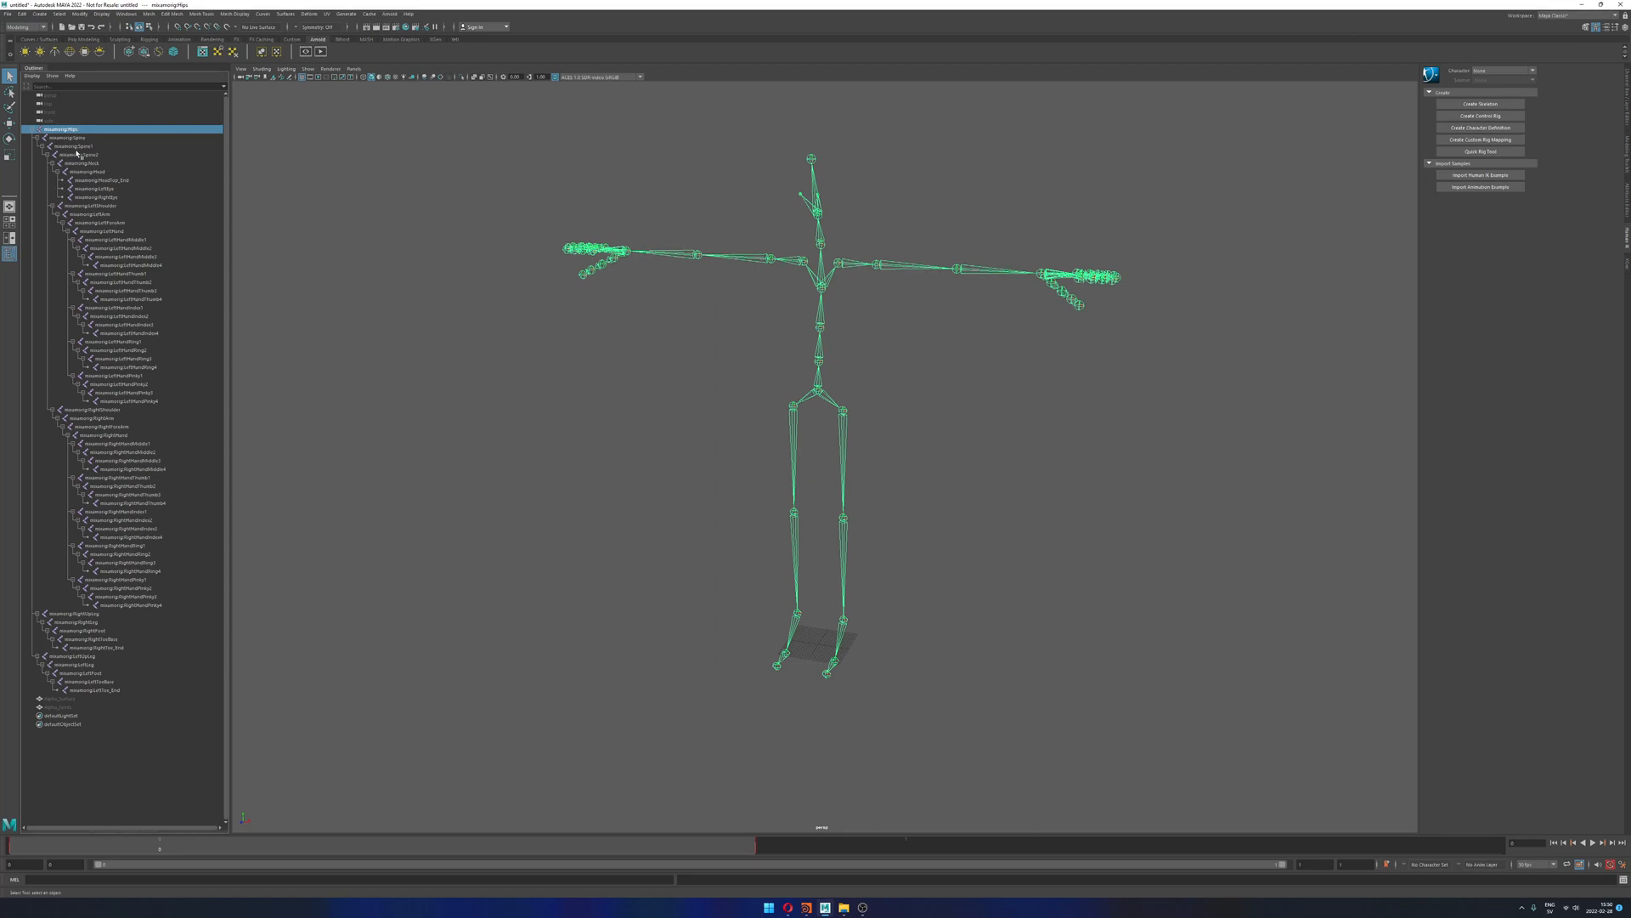
pyautogui.press('Down')
pyautogui.press('Down')
pyautogui.press('Down')
pyautogui.press('Down')
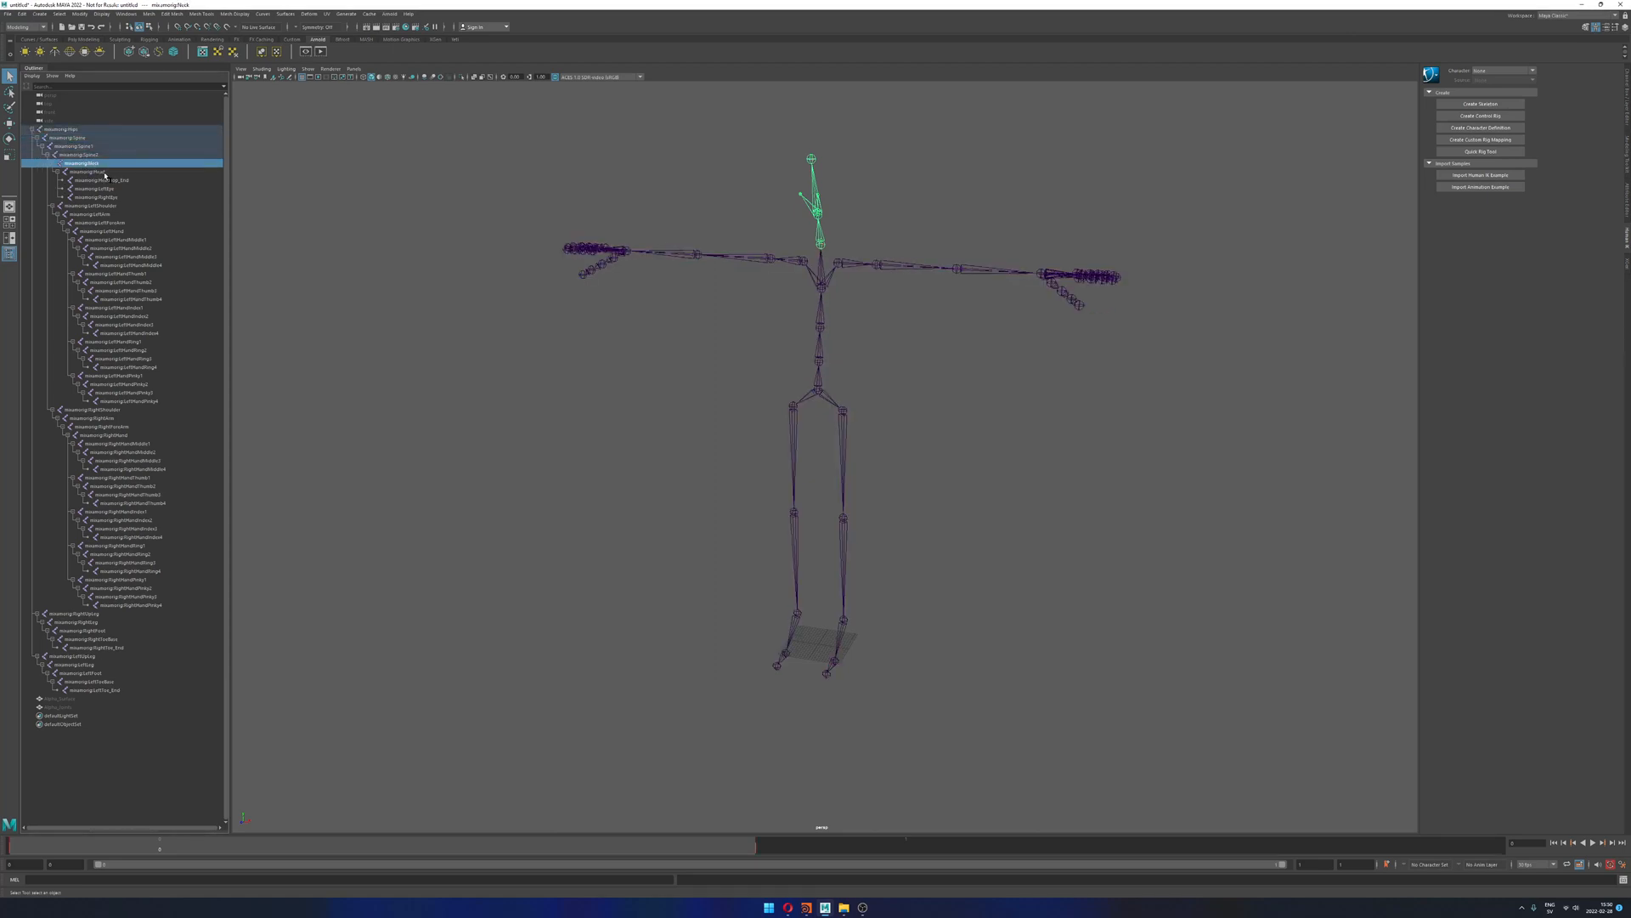
pyautogui.press('Down')
pyautogui.press('Down')
pyautogui.press('Down')
pyautogui.press('Down')
pyautogui.press('Down')
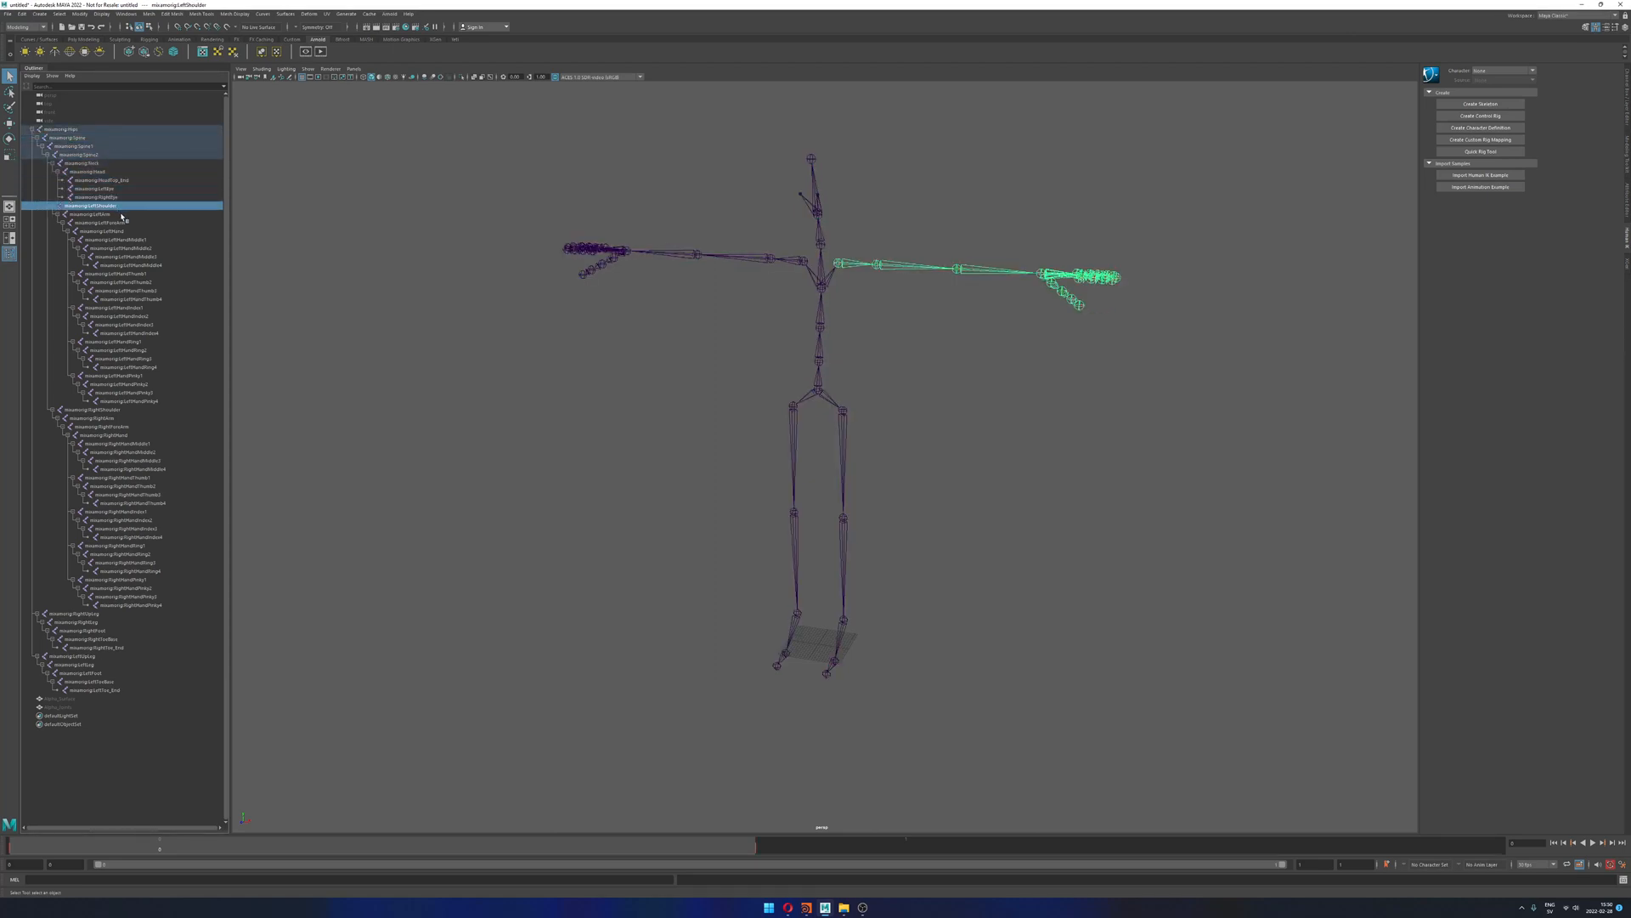
pyautogui.click(291, 177)
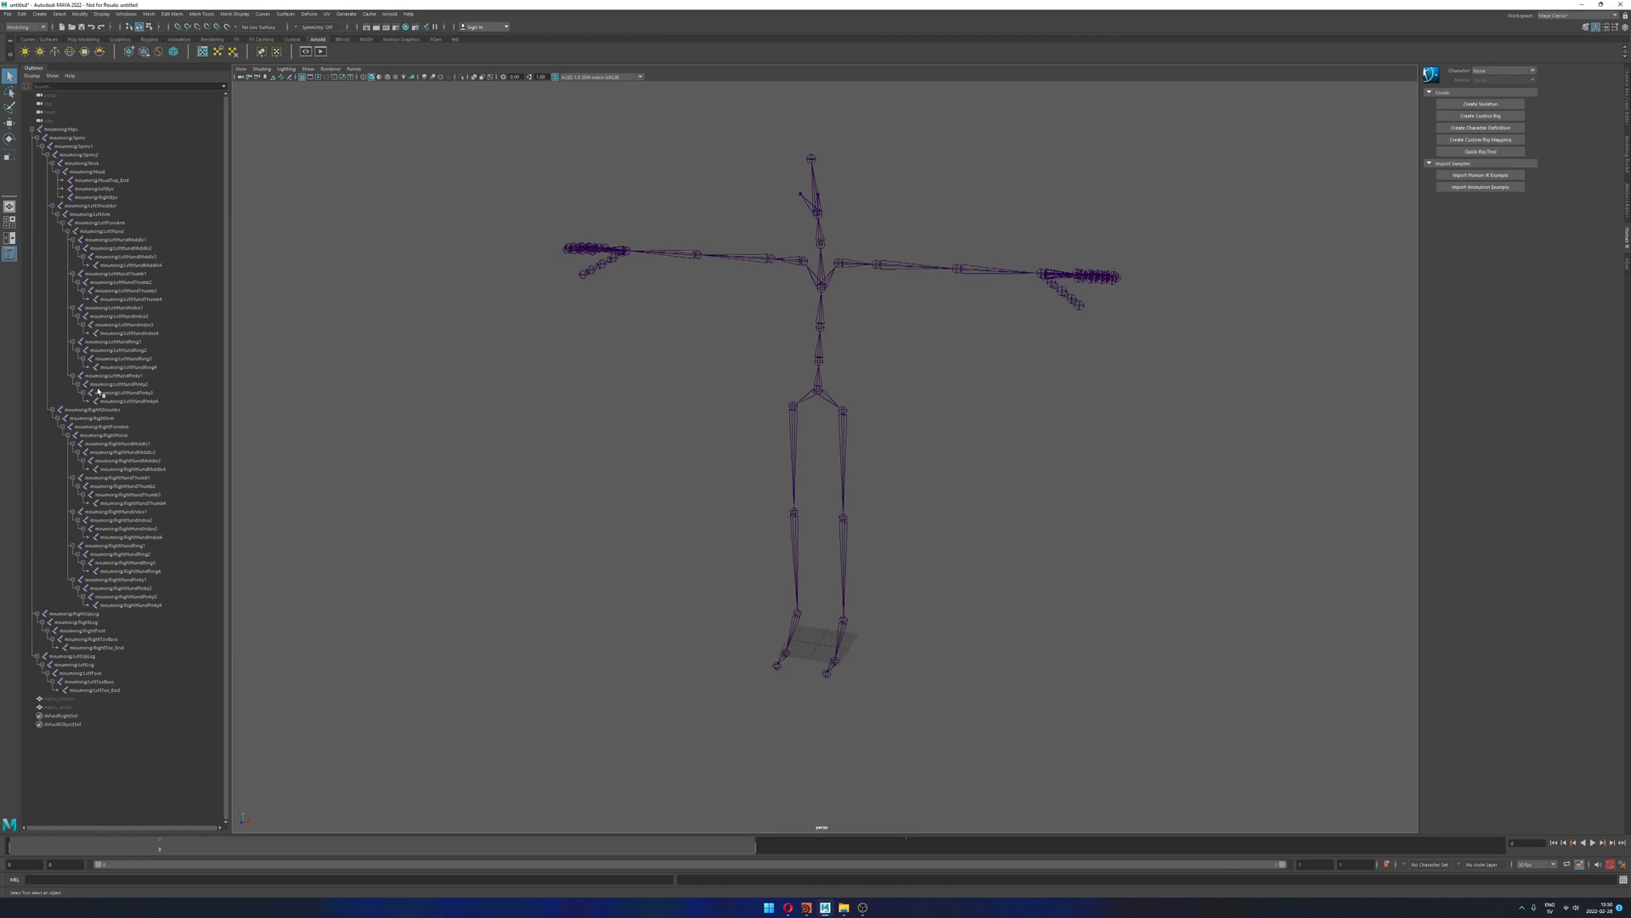
# Step: Collapse the joint hierarchy and select the entire skeleton by its root joint, mixamorig:Hips
pyautogui.click(33, 129)
pyautogui.click(61, 130)
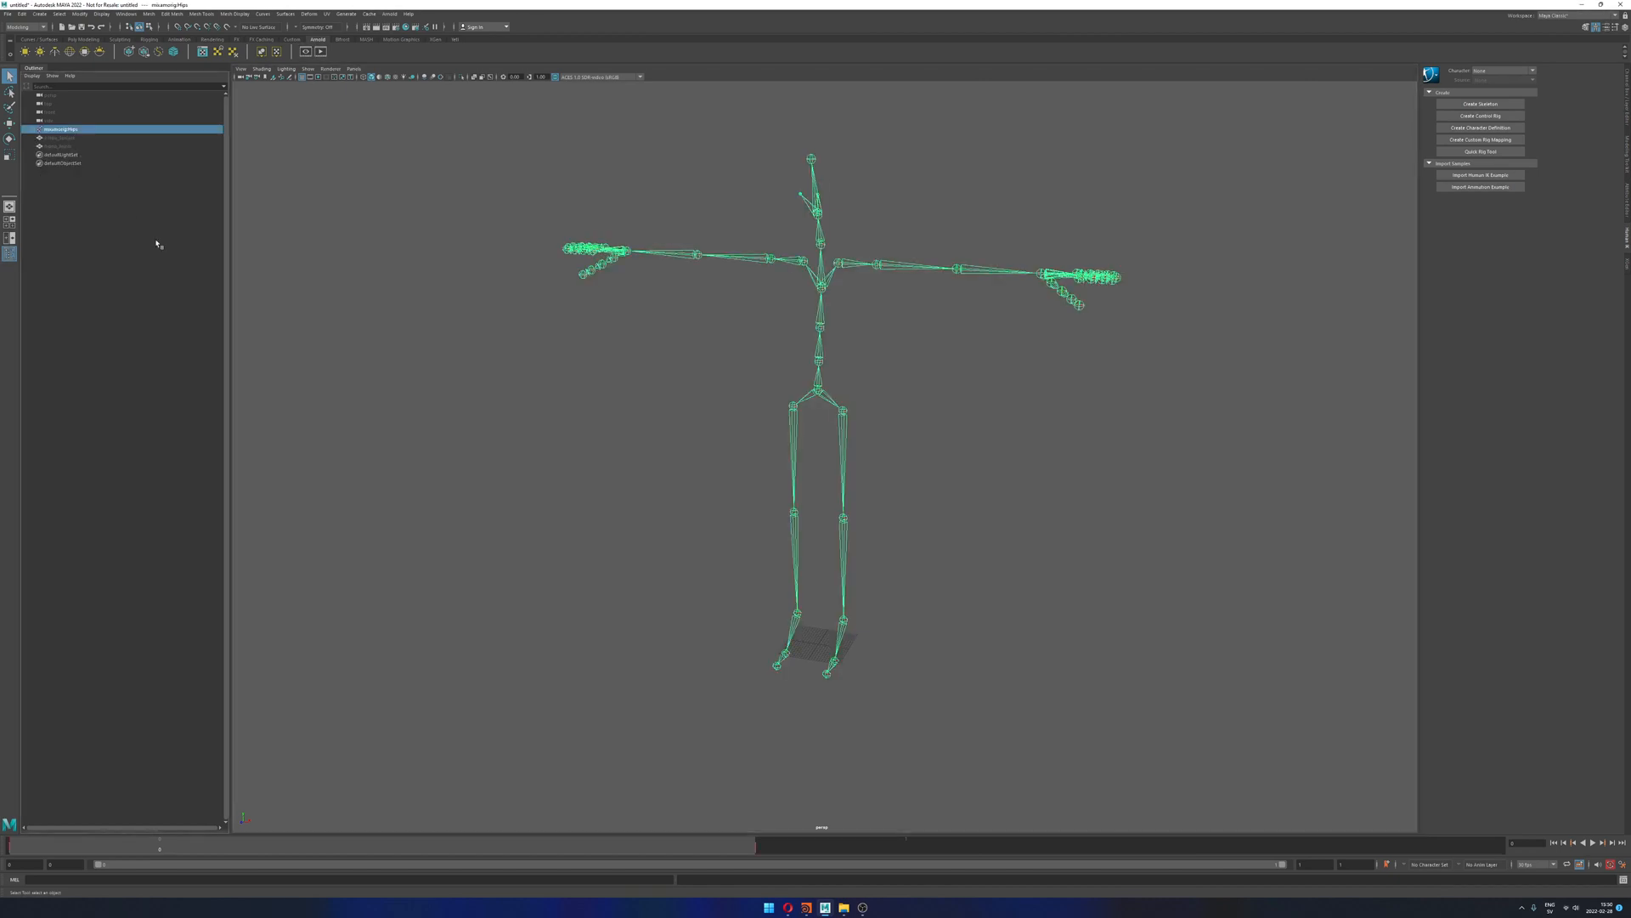
pyautogui.keyDown('alt'); pyautogui.moveTo(1022, 376); pyautogui.dragTo(1036, 376); pyautogui.keyUp('alt')
pyautogui.keyDown('alt'); pyautogui.moveTo(1036, 376); pyautogui.dragTo(1029, 384, button='middle'); pyautogui.keyUp('alt')
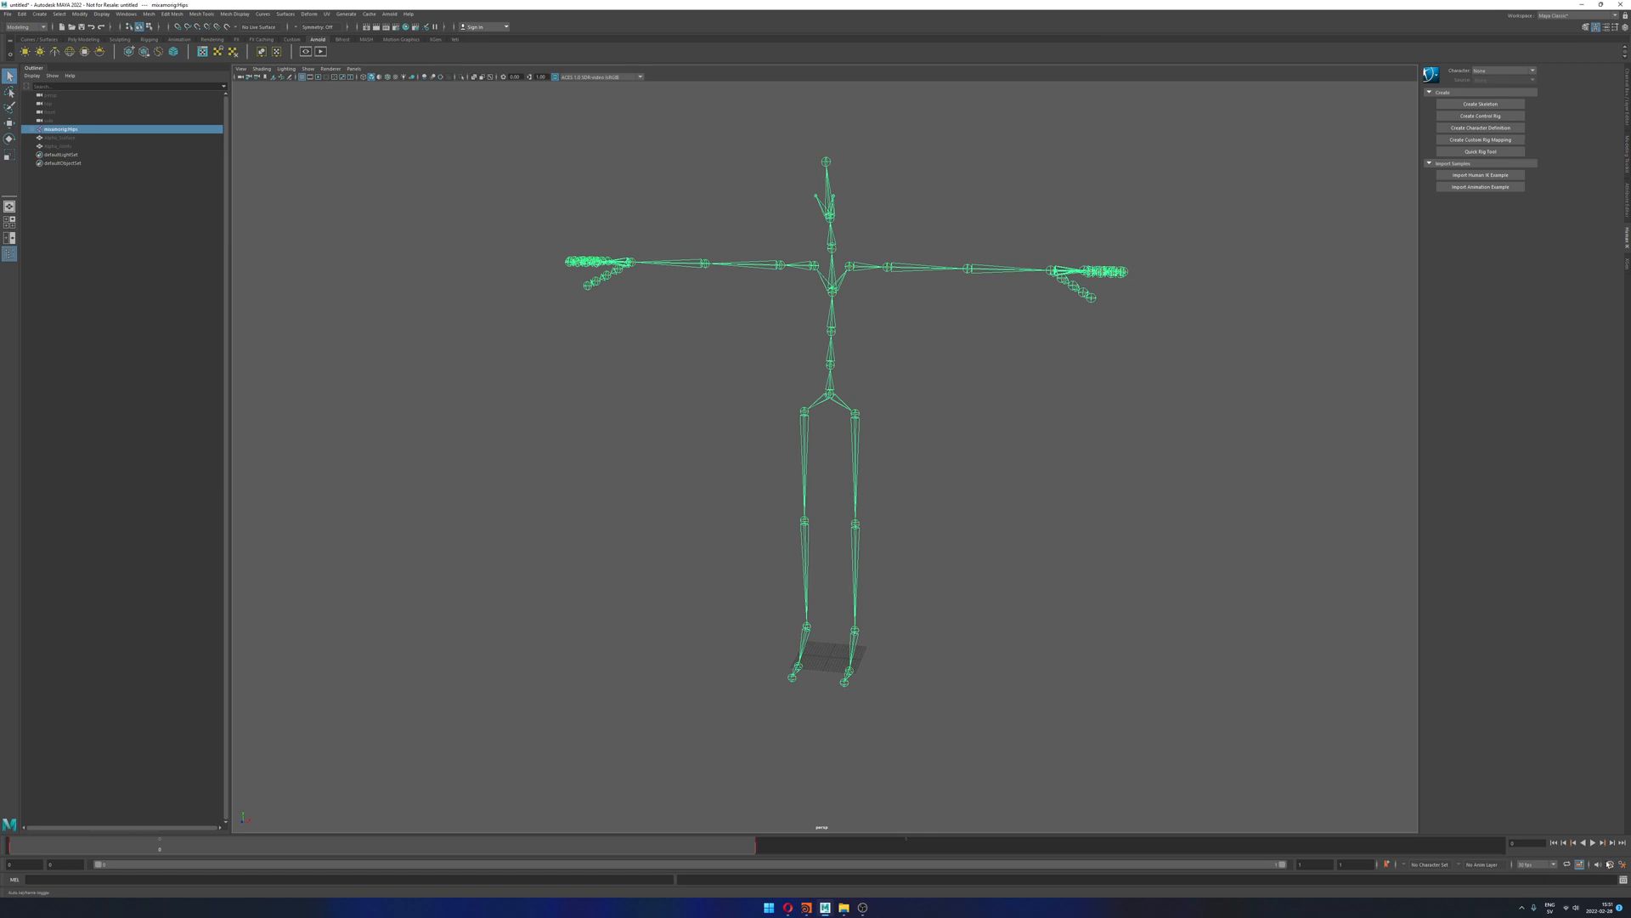
# Step: Start a new empty scene without saving the current one
pyautogui.click(1289, 773)
pyautogui.hotkey('ctrl', 'n')
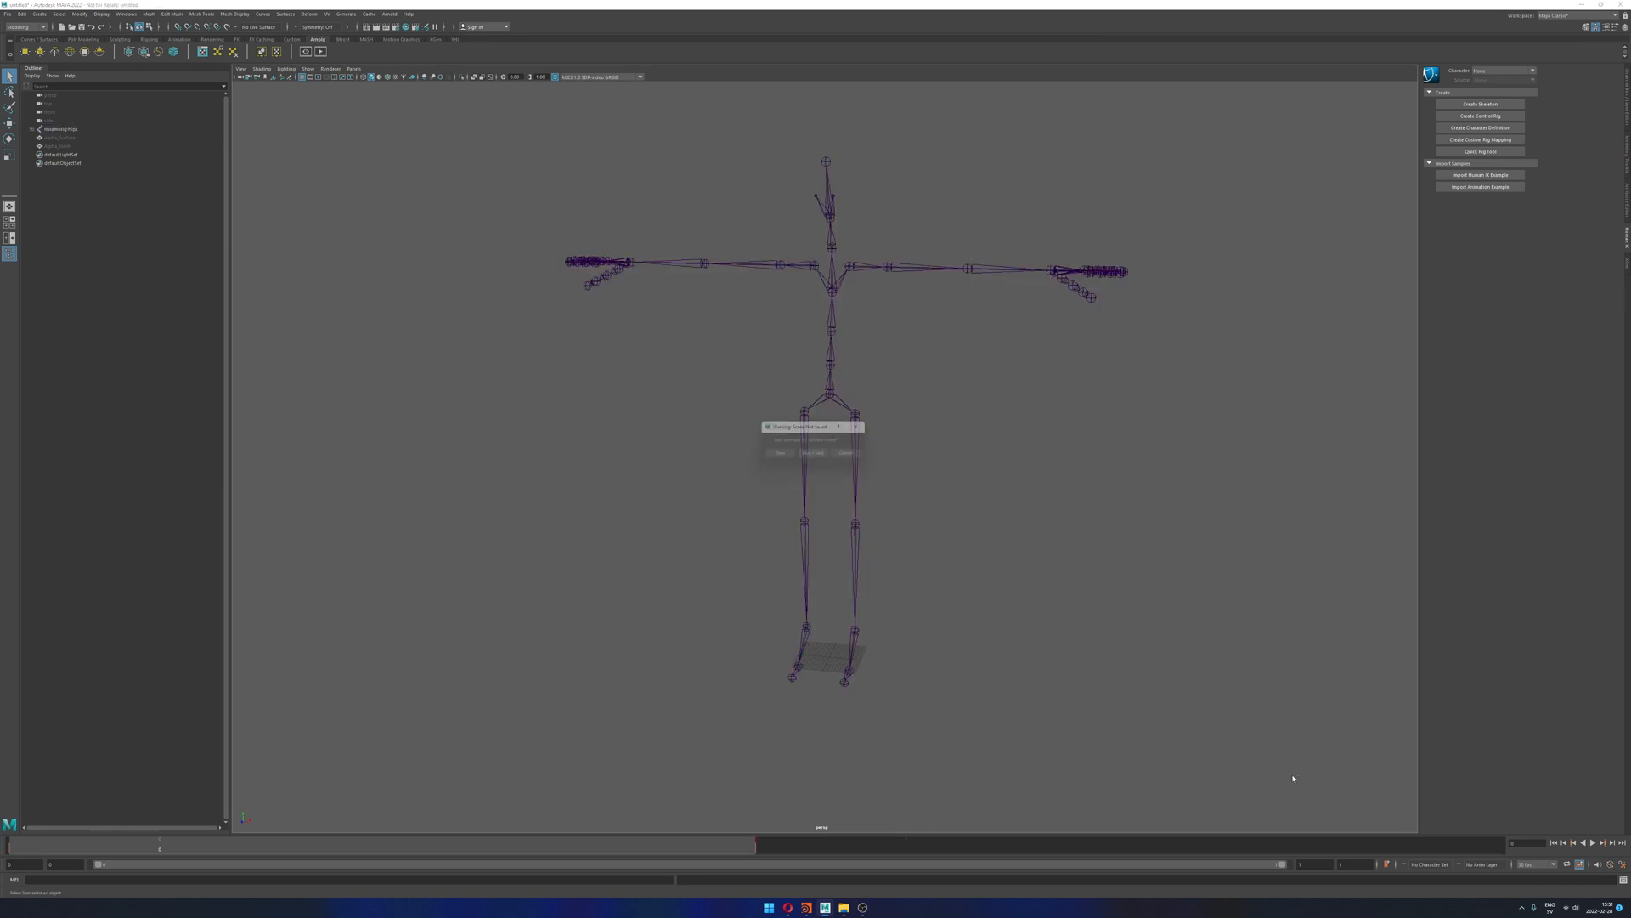
pyautogui.click(815, 454)
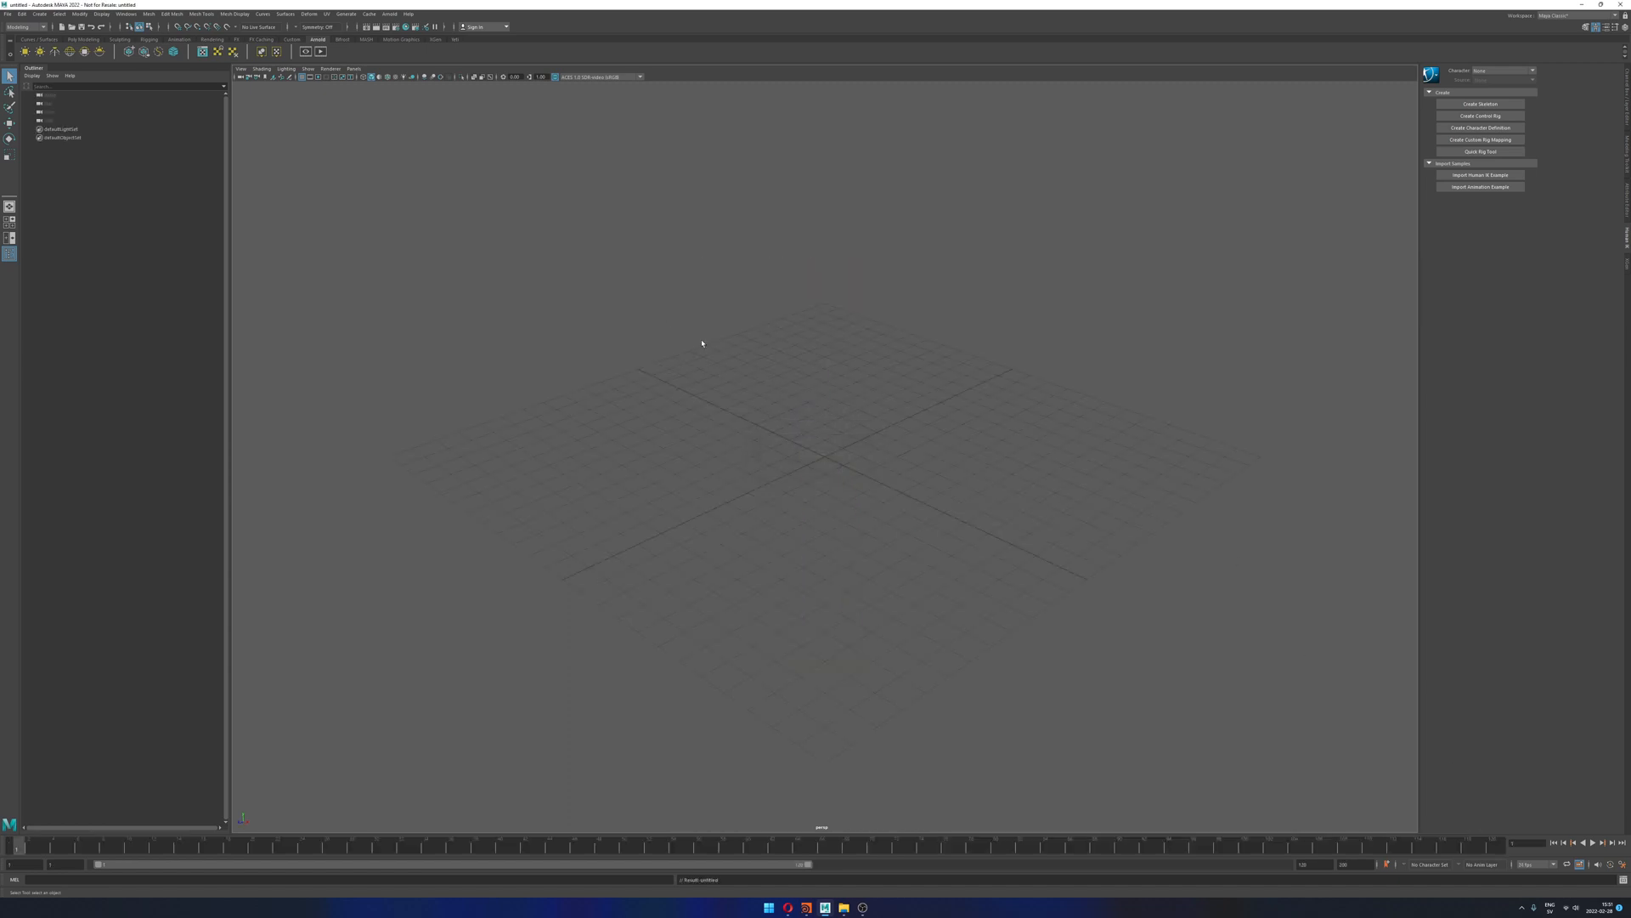
# Step: Import the ybot character file into the empty scene and frame the character
pyautogui.click(7, 14)
pyautogui.click(38, 107)
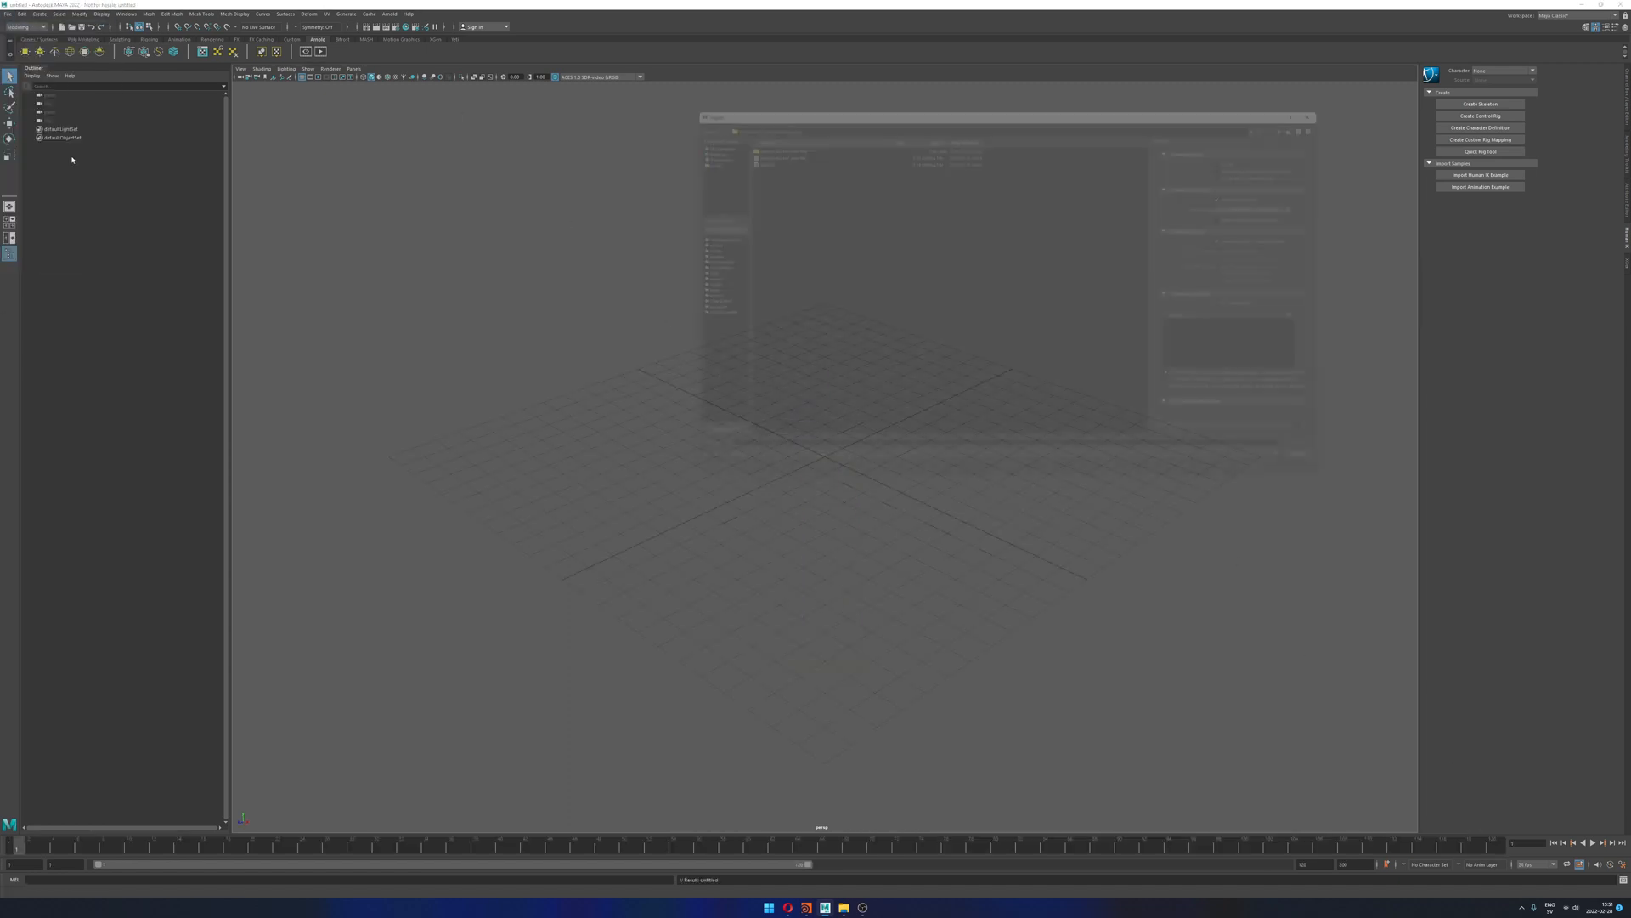
pyautogui.doubleClick(742, 149)
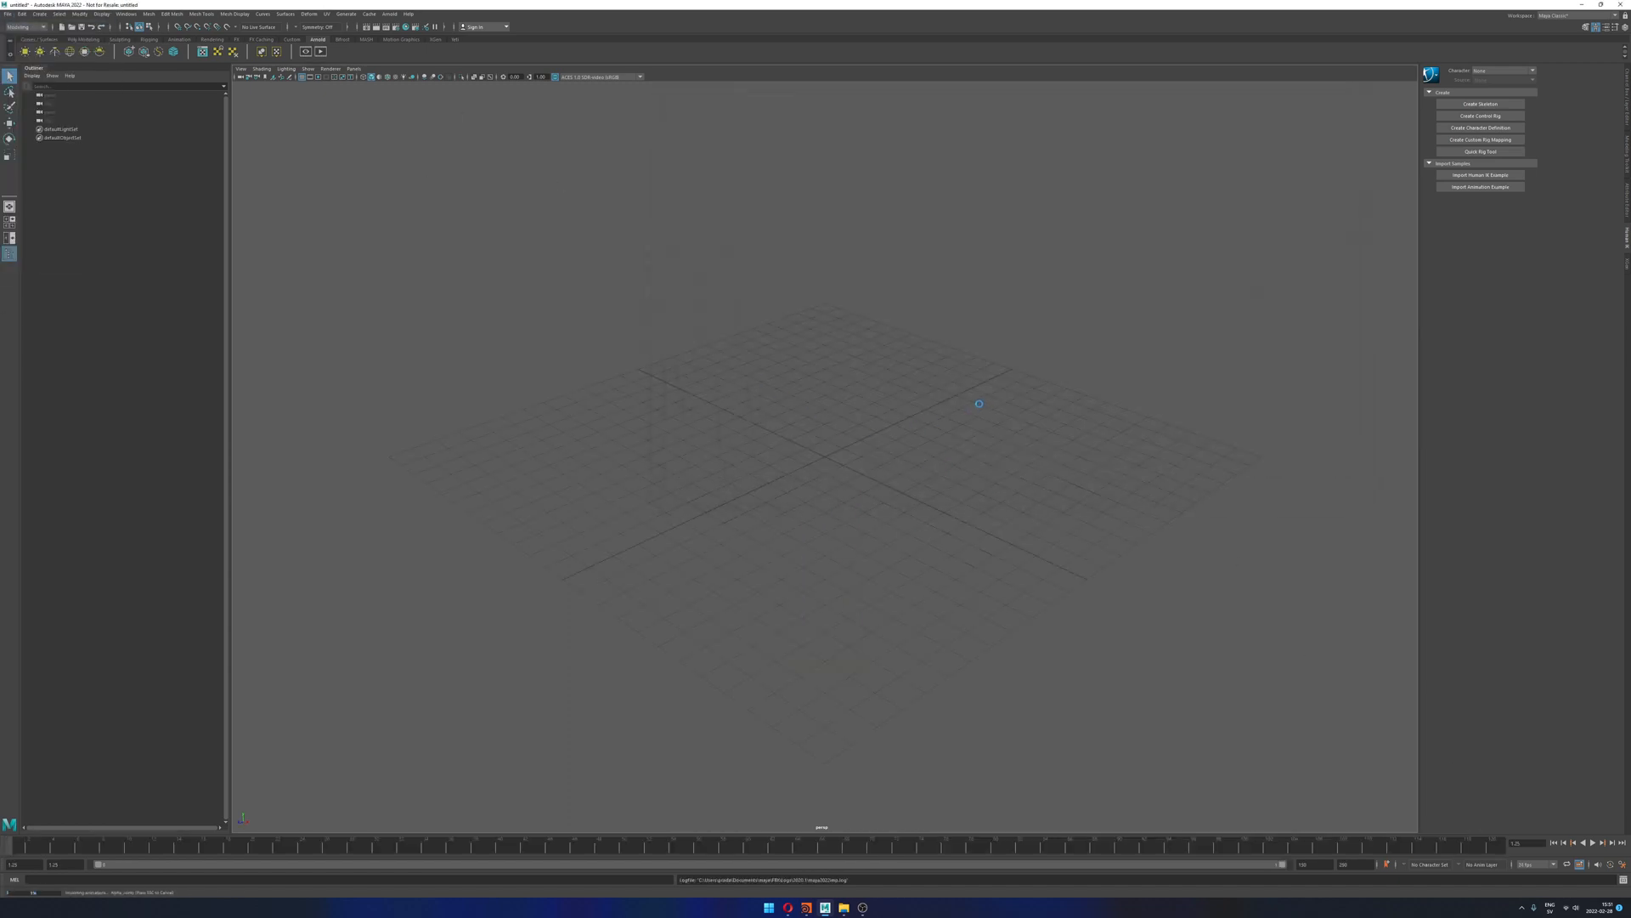
pyautogui.press('f')
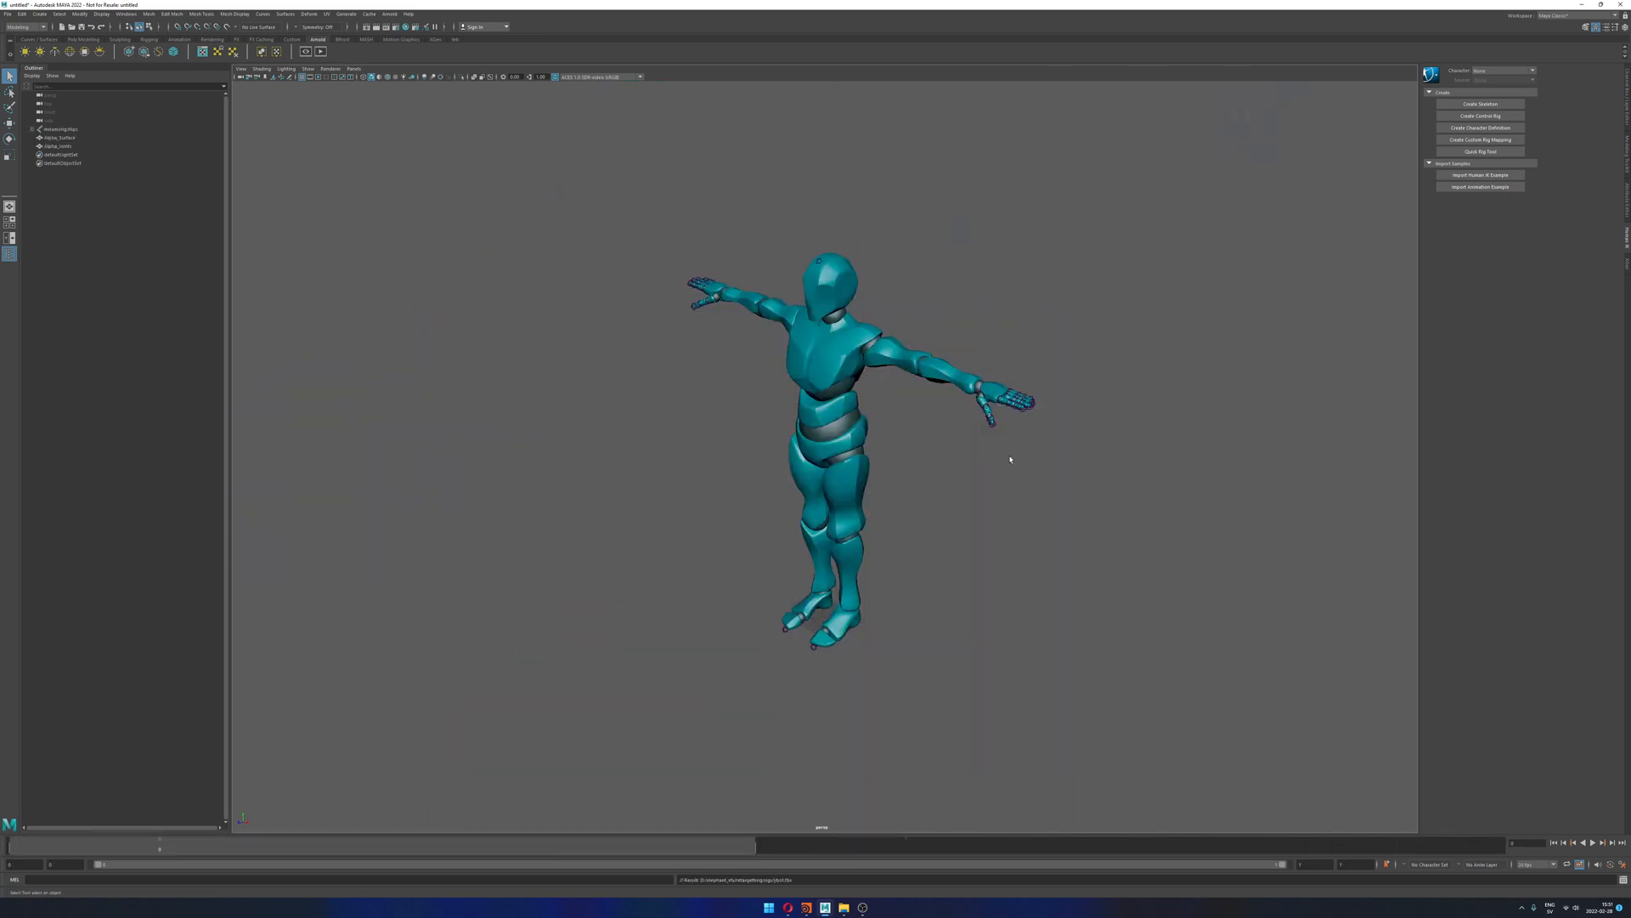
pyautogui.keyDown('alt'); pyautogui.moveTo(1011, 459); pyautogui.dragTo(970, 460); pyautogui.keyUp('alt')
# Step: Hide the Alpha_Surface and Alpha_Joints meshes so only the skeleton is displayed
pyautogui.click(62, 138)
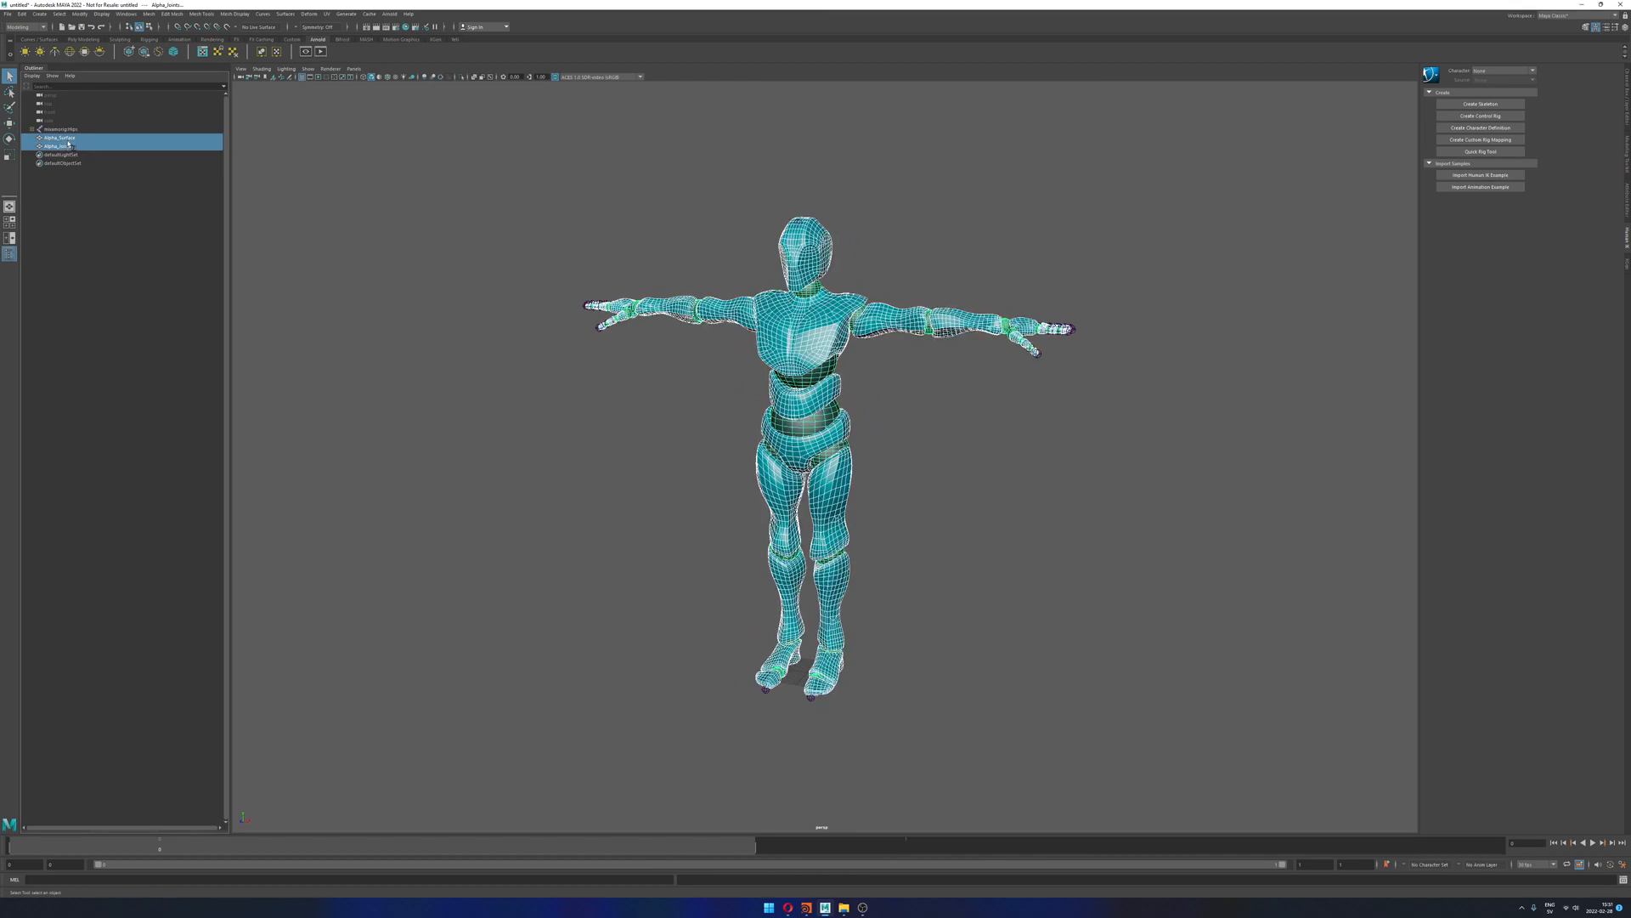
pyautogui.hotkey('ctrl', 'h')
pyautogui.keyDown('alt'); pyautogui.moveTo(1015, 323); pyautogui.dragTo(976, 451); pyautogui.keyUp('alt')
# Step: Select the mixamorig:Hips root joint and create a HumanIK character definition
pyautogui.click(61, 130)
pyautogui.keyDown('alt'); pyautogui.moveTo(976, 451); pyautogui.dragTo(964, 451, button='middle'); pyautogui.keyUp('alt')
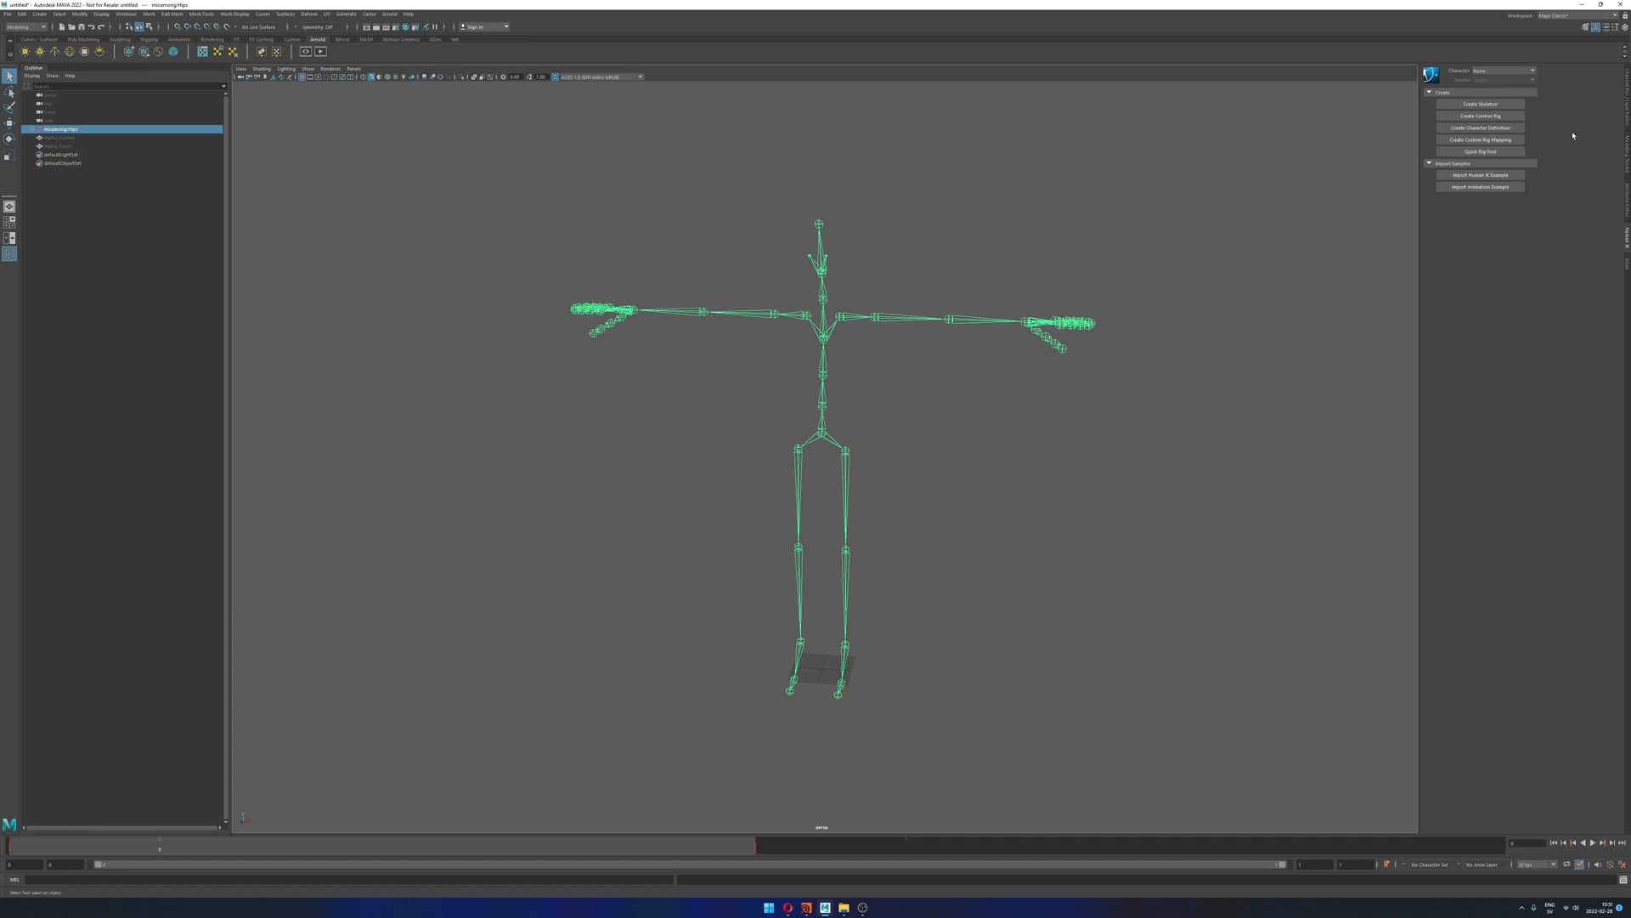
pyautogui.click(1500, 130)
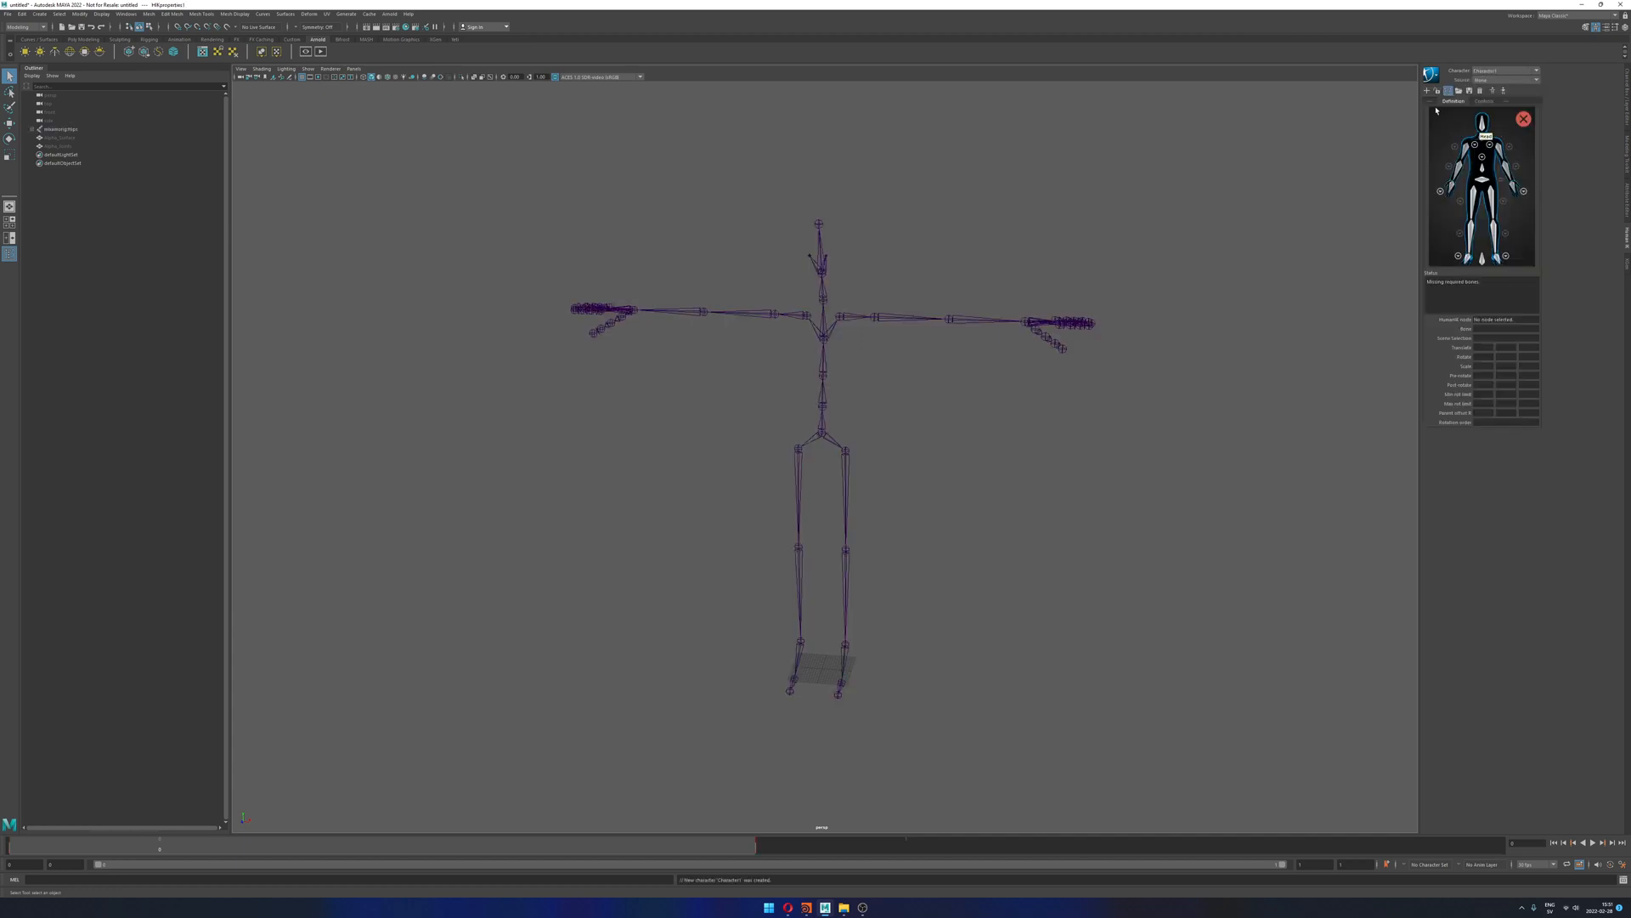
# Step: Review the new character's character and source choices, and compare its Controls and Definition views
pyautogui.click(1518, 73)
pyautogui.click(1530, 74)
pyautogui.click(1527, 80)
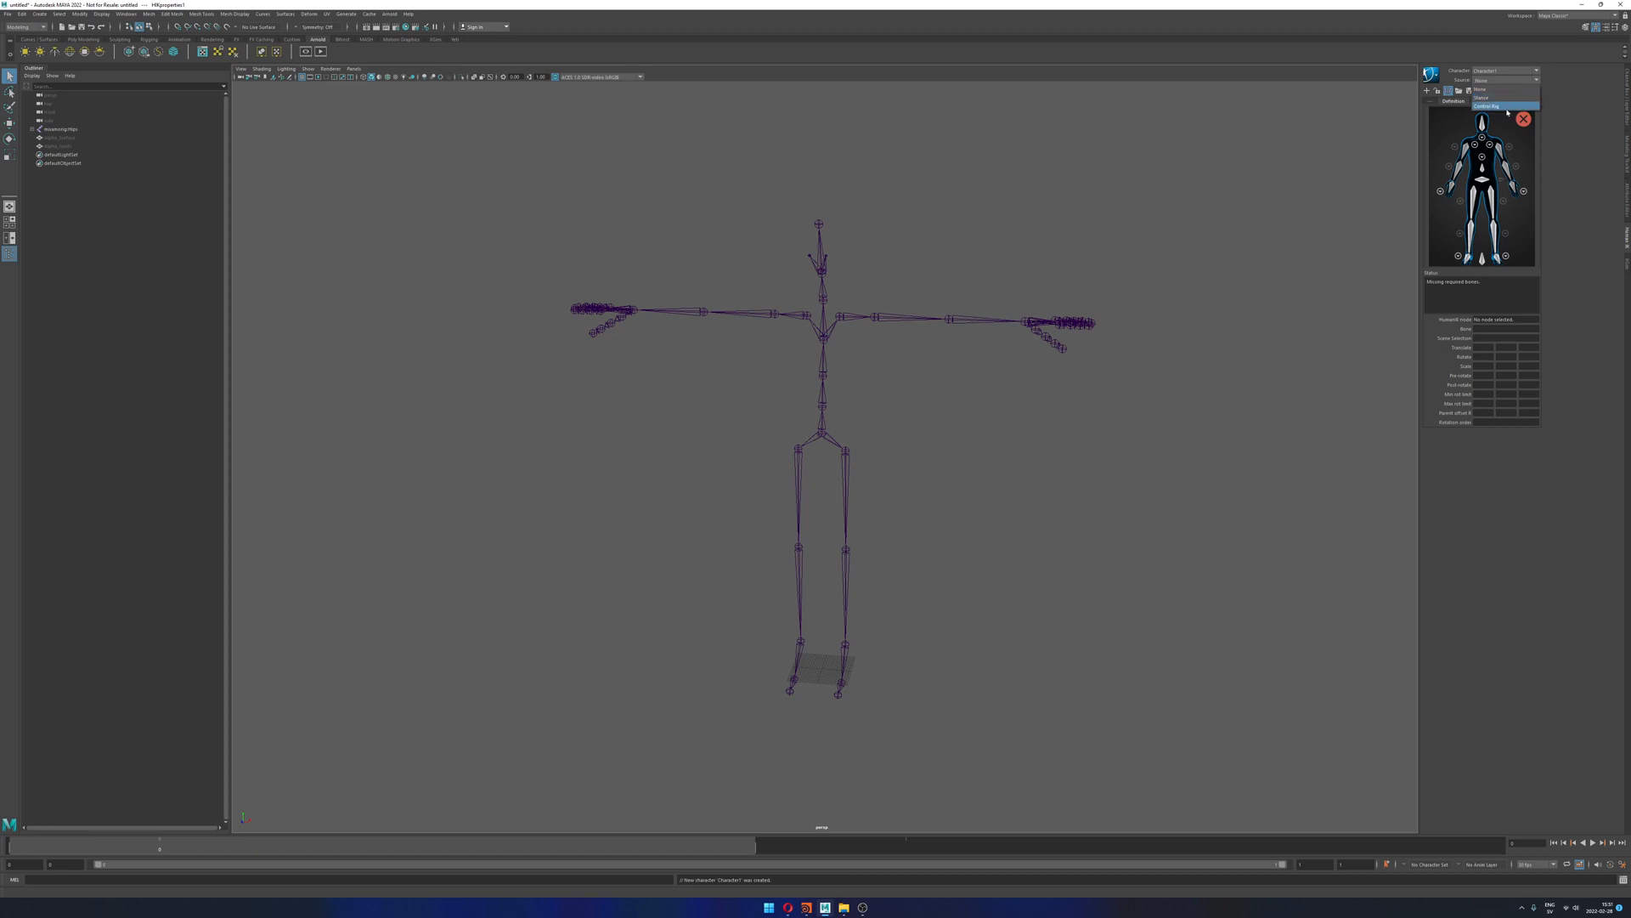
pyautogui.click(1561, 127)
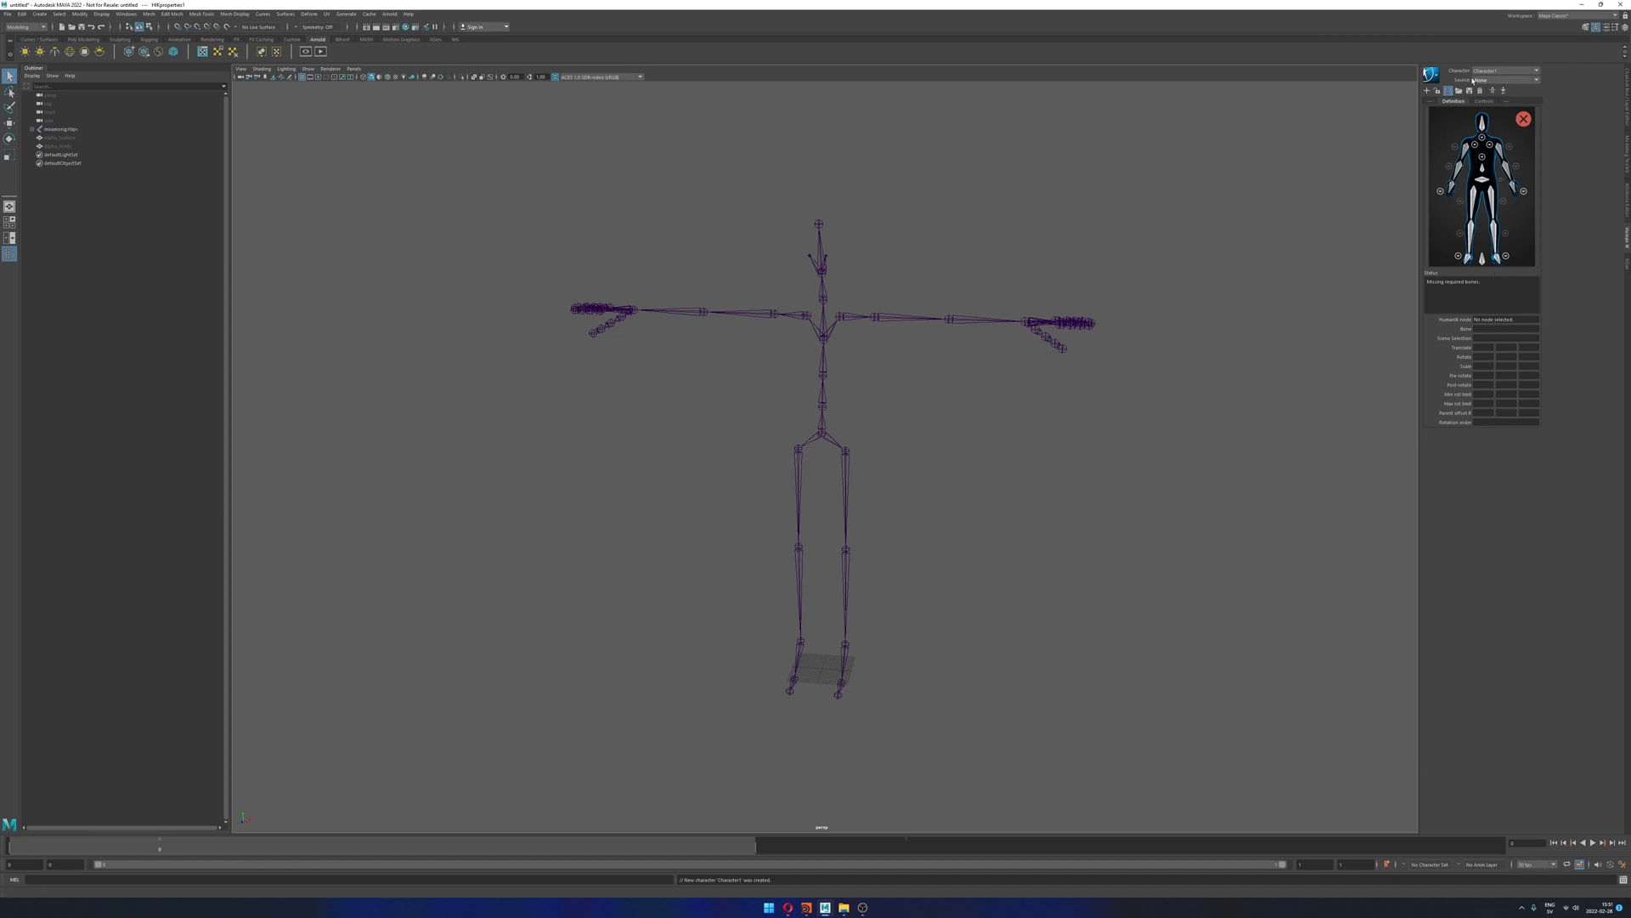
pyautogui.click(1499, 72)
pyautogui.click(1494, 90)
pyautogui.click(1485, 101)
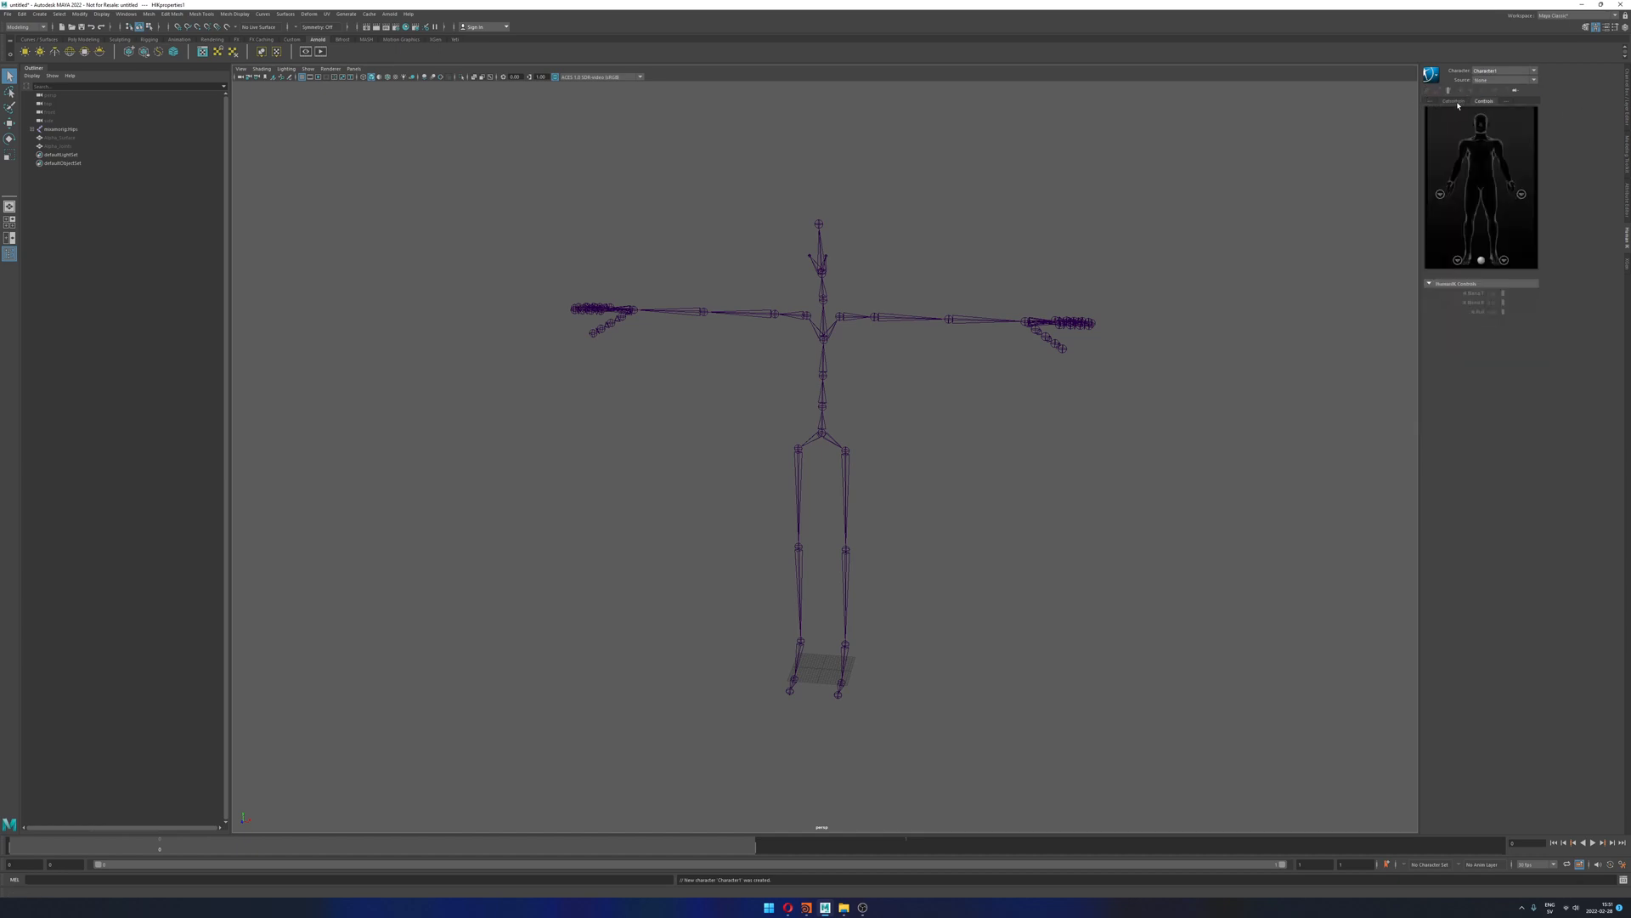
pyautogui.click(1458, 105)
pyautogui.click(1477, 103)
pyautogui.click(1459, 104)
# Step: Expand the complete joint hierarchy beneath mixamorig:Hips with the skeleton viewed from the front
pyautogui.moveTo(1087, 260)
pyautogui.keyDown('alt'); pyautogui.mouseDown()
pyautogui.moveTo(1054, 260)
pyautogui.moveTo(1075, 260)
pyautogui.mouseUp(); pyautogui.keyUp('alt')
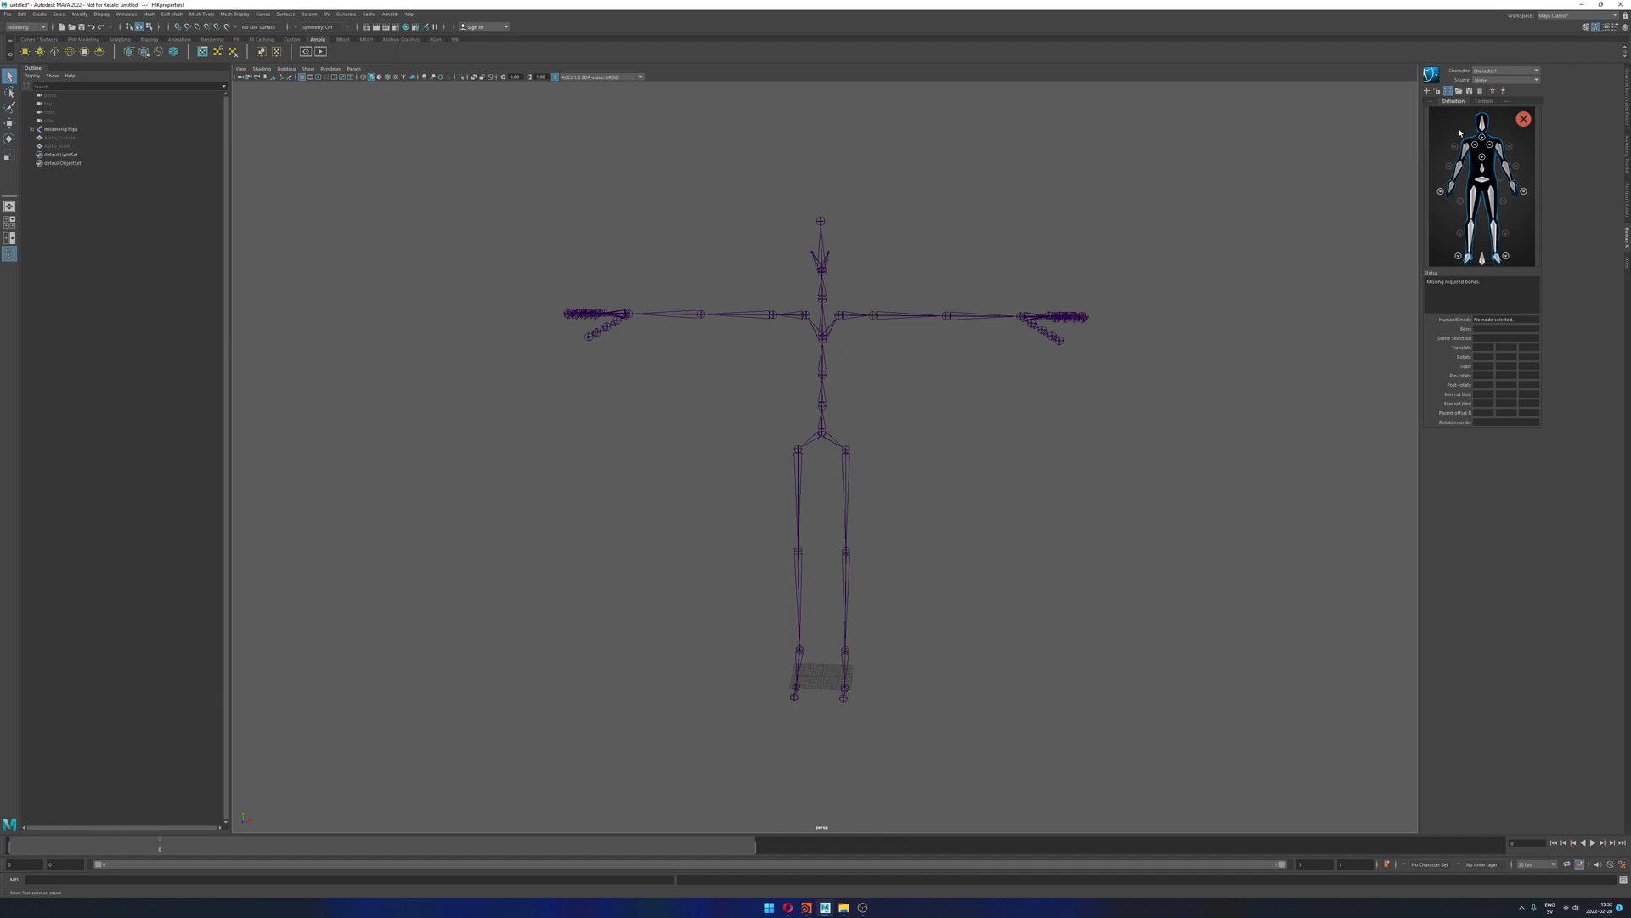
pyautogui.keyDown('alt'); pyautogui.moveTo(1352, 132); pyautogui.dragTo(860, 276); pyautogui.keyUp('alt')
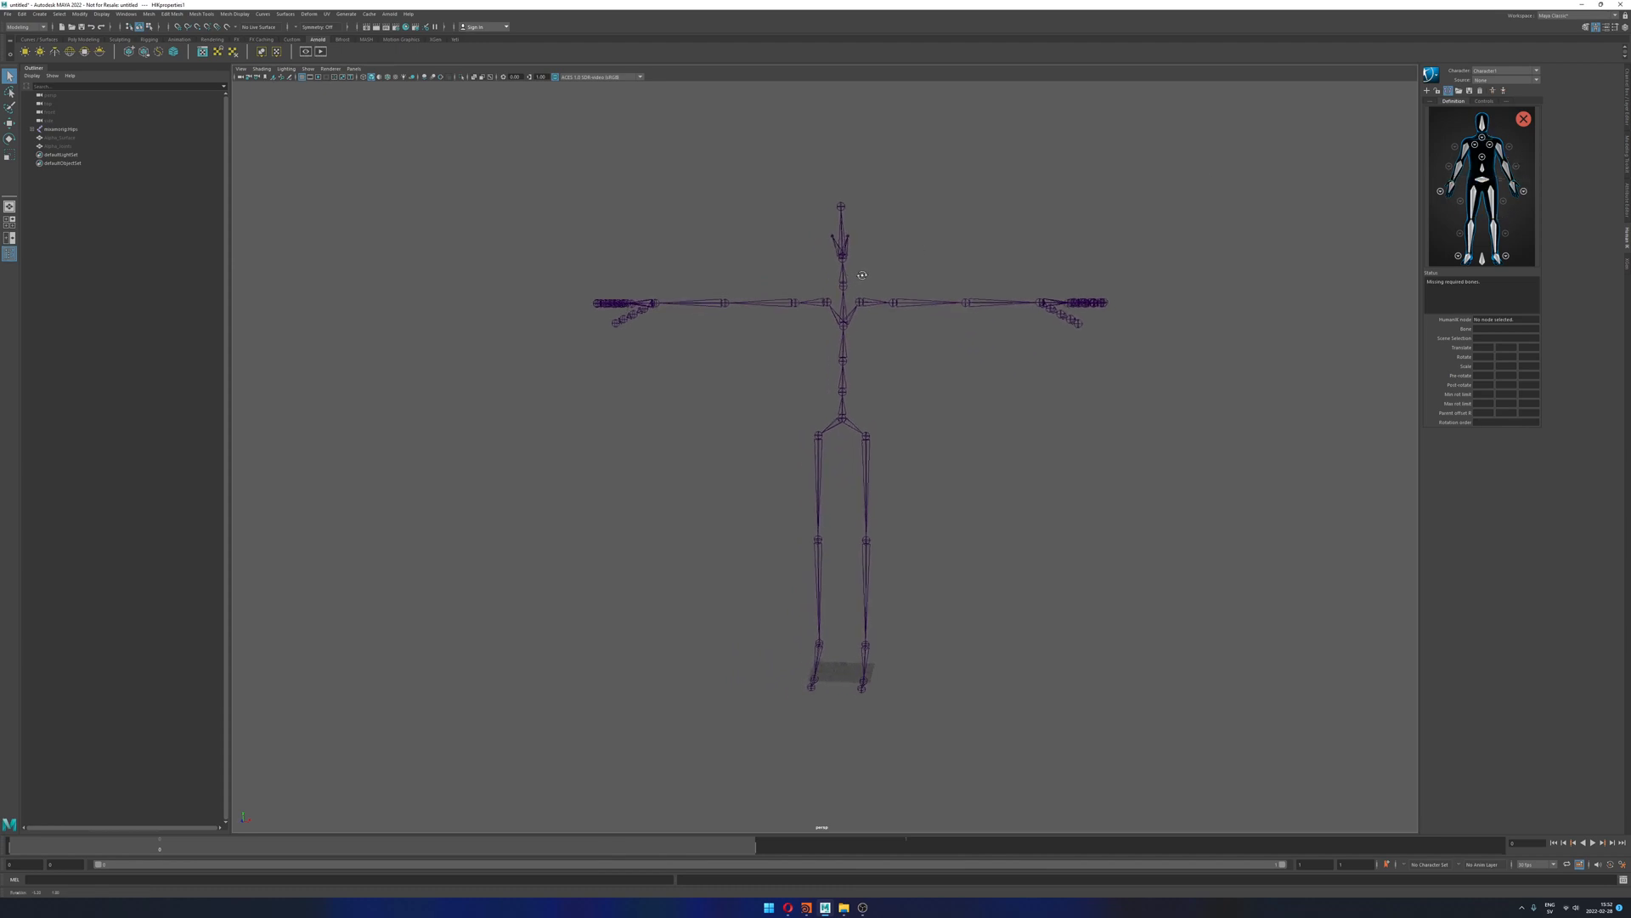
pyautogui.keyDown('shift'); pyautogui.click(33, 129); pyautogui.keyUp('shift')
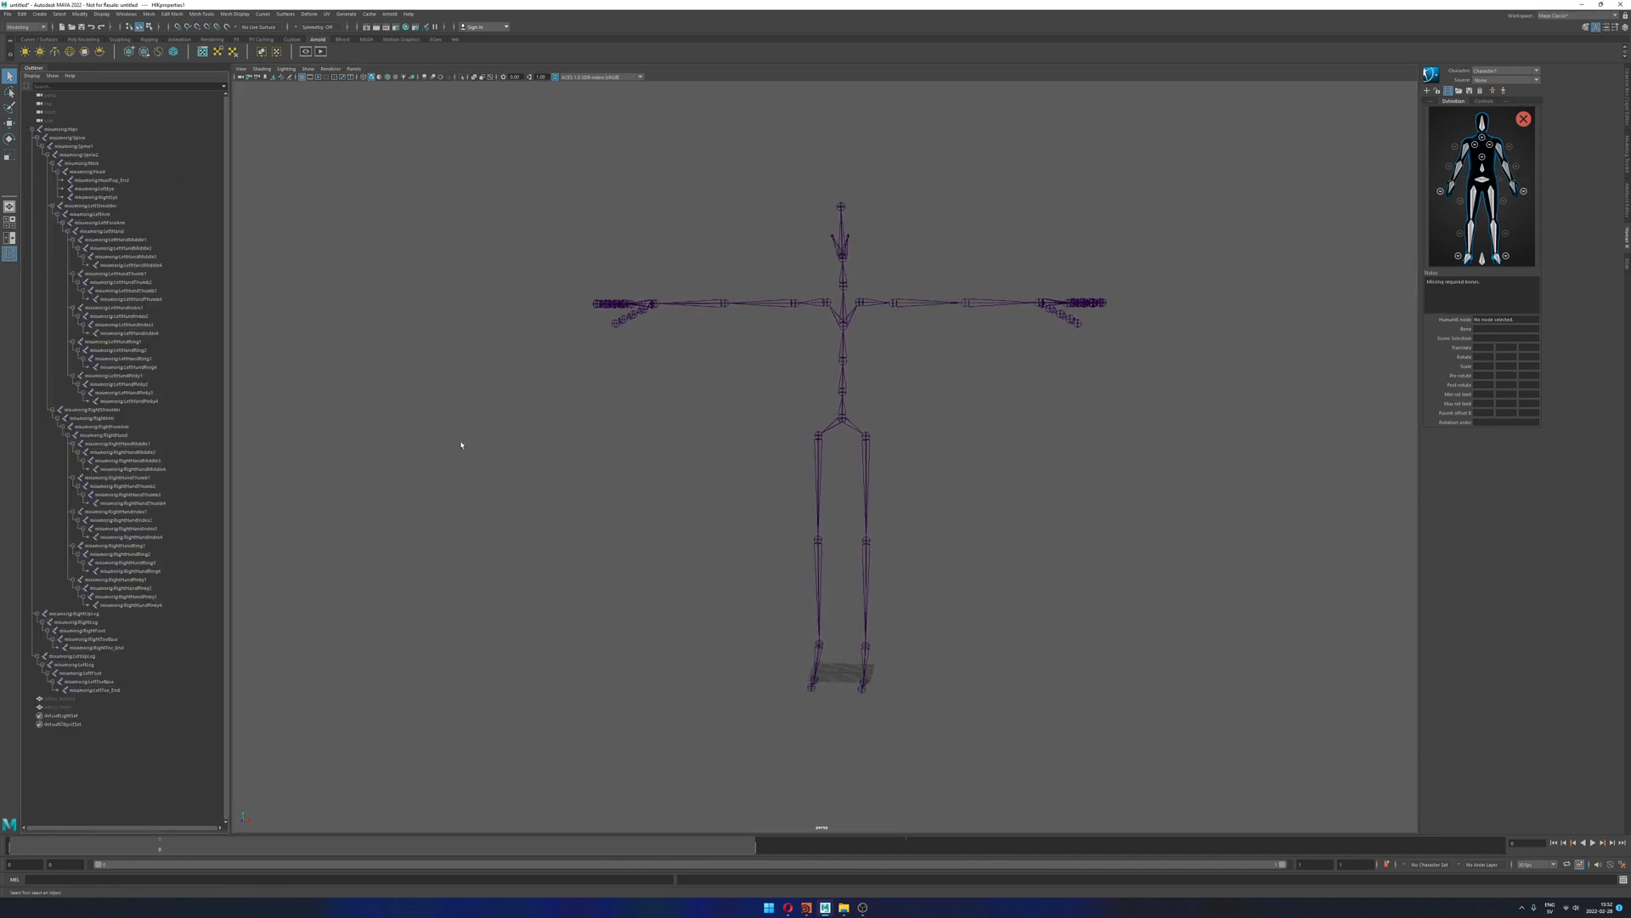
# Step: Assign the mixamorig:Spine joint to the Spine slot of the HumanIK character definition
pyautogui.click(920, 303)
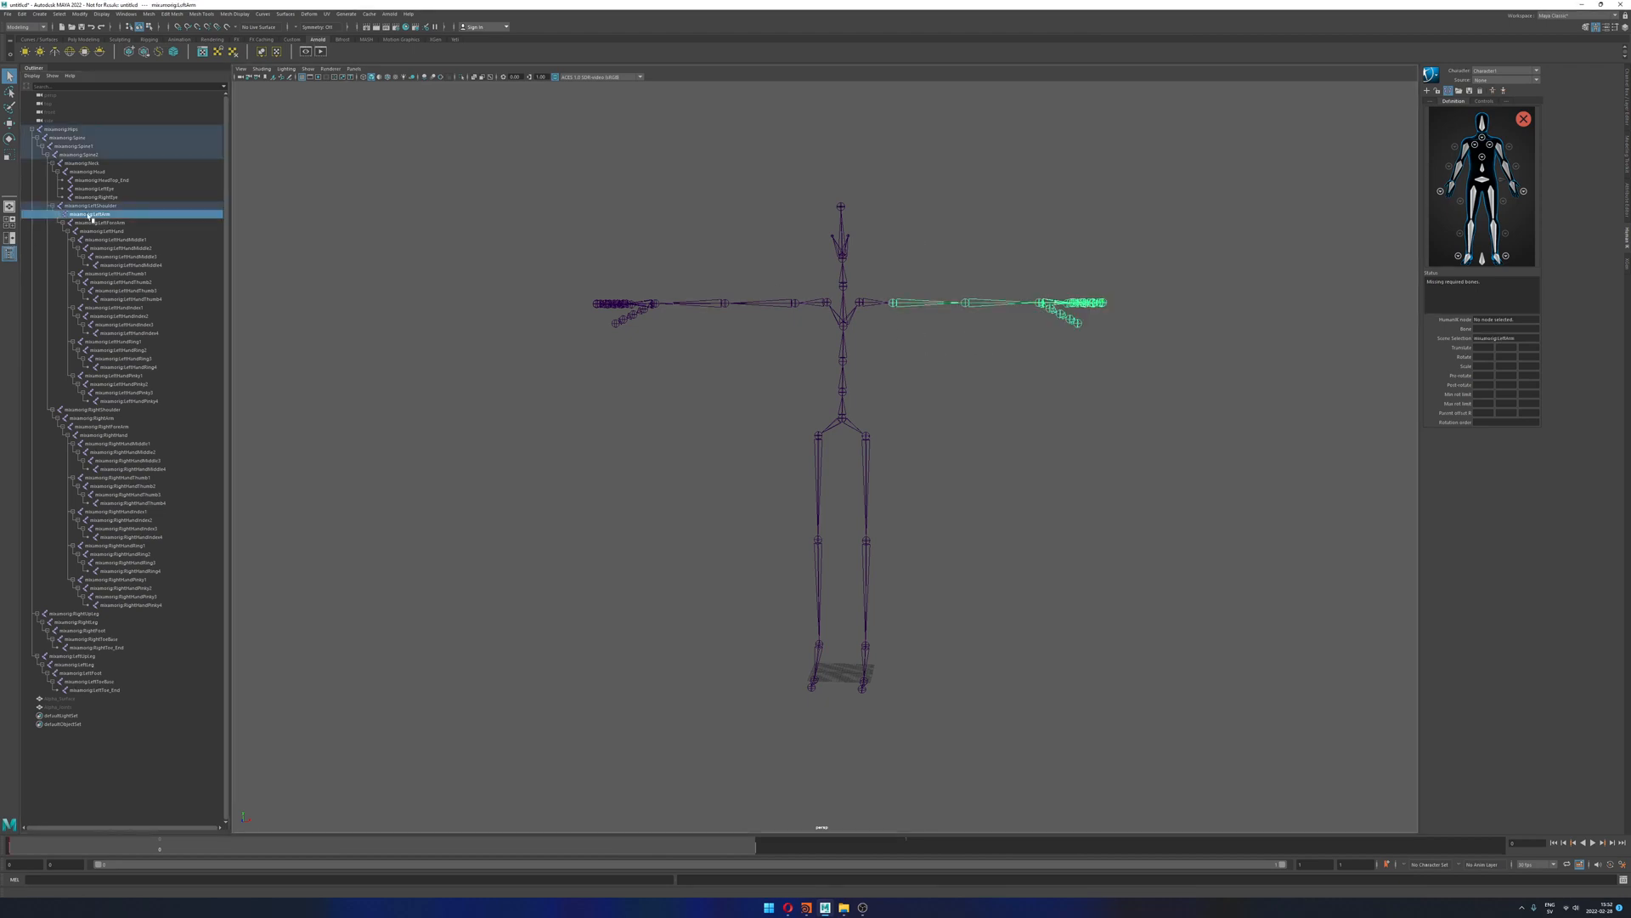
pyautogui.click(387, 212)
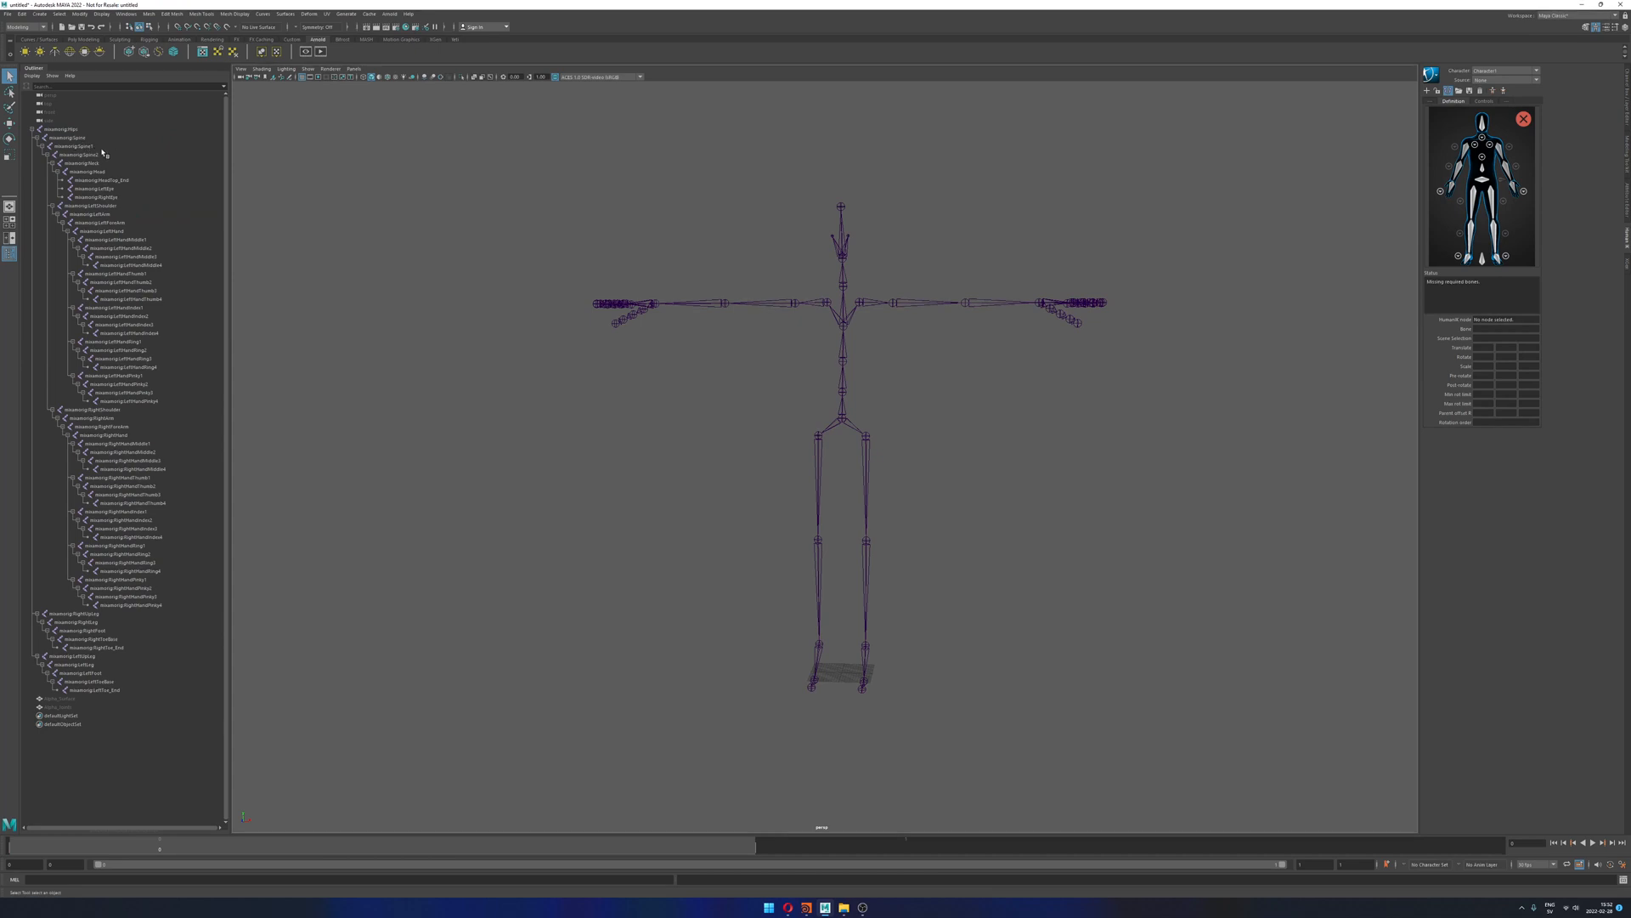
pyautogui.click(77, 137)
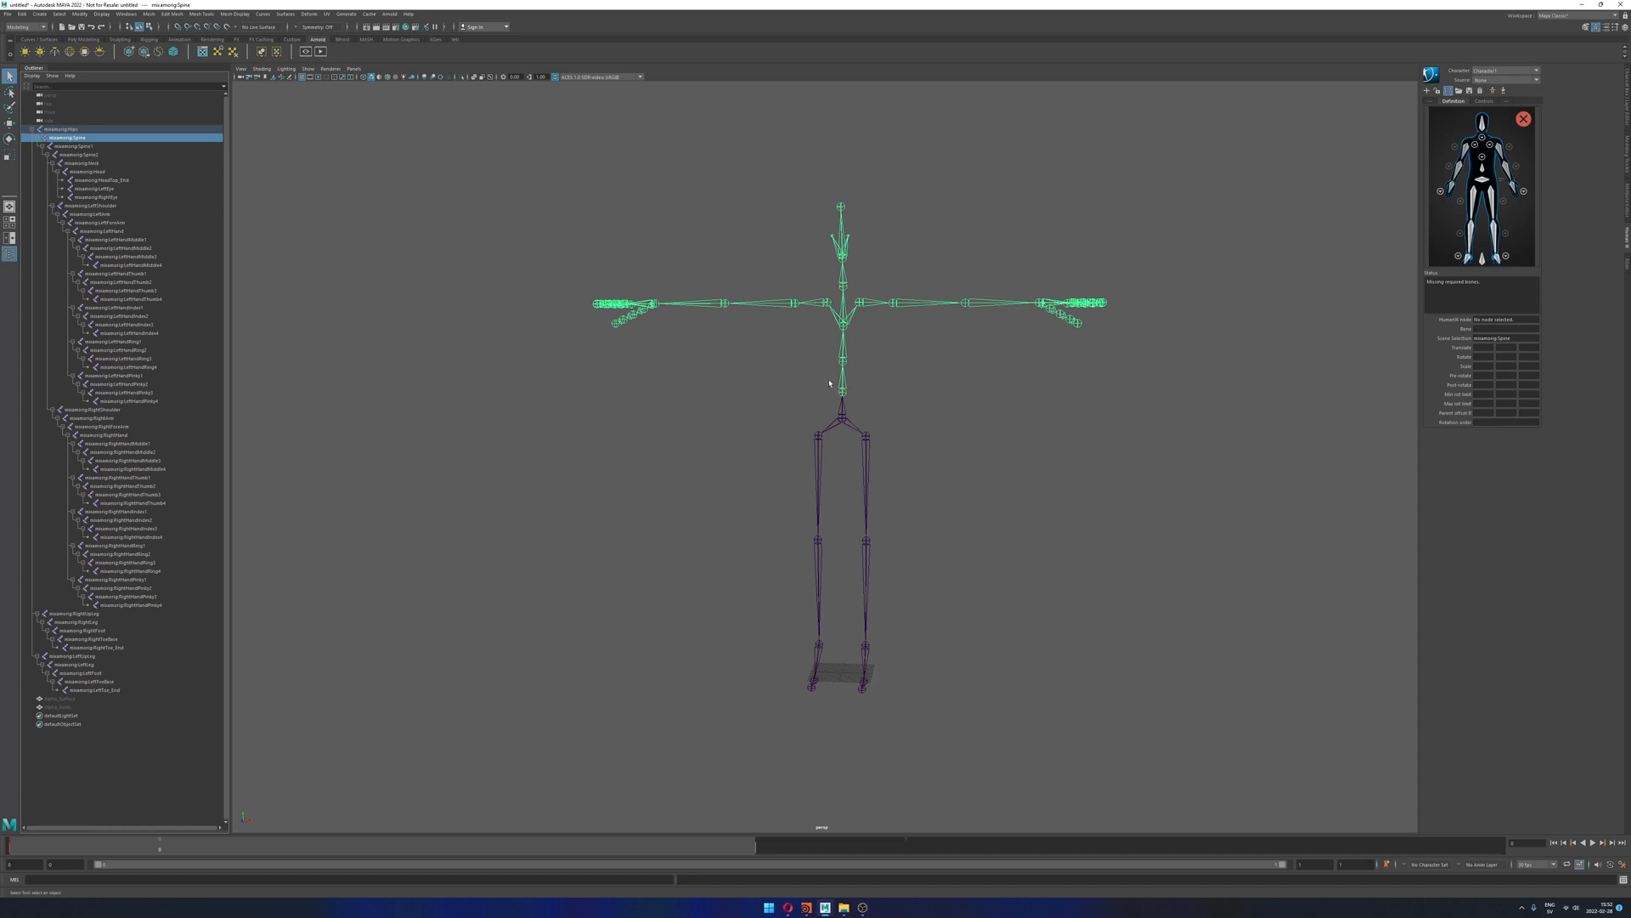
pyautogui.moveTo(829, 383)
pyautogui.keyDown('alt'); pyautogui.mouseDown()
pyautogui.moveTo(860, 383)
pyautogui.moveTo(834, 387)
pyautogui.mouseUp(); pyautogui.keyUp('alt')
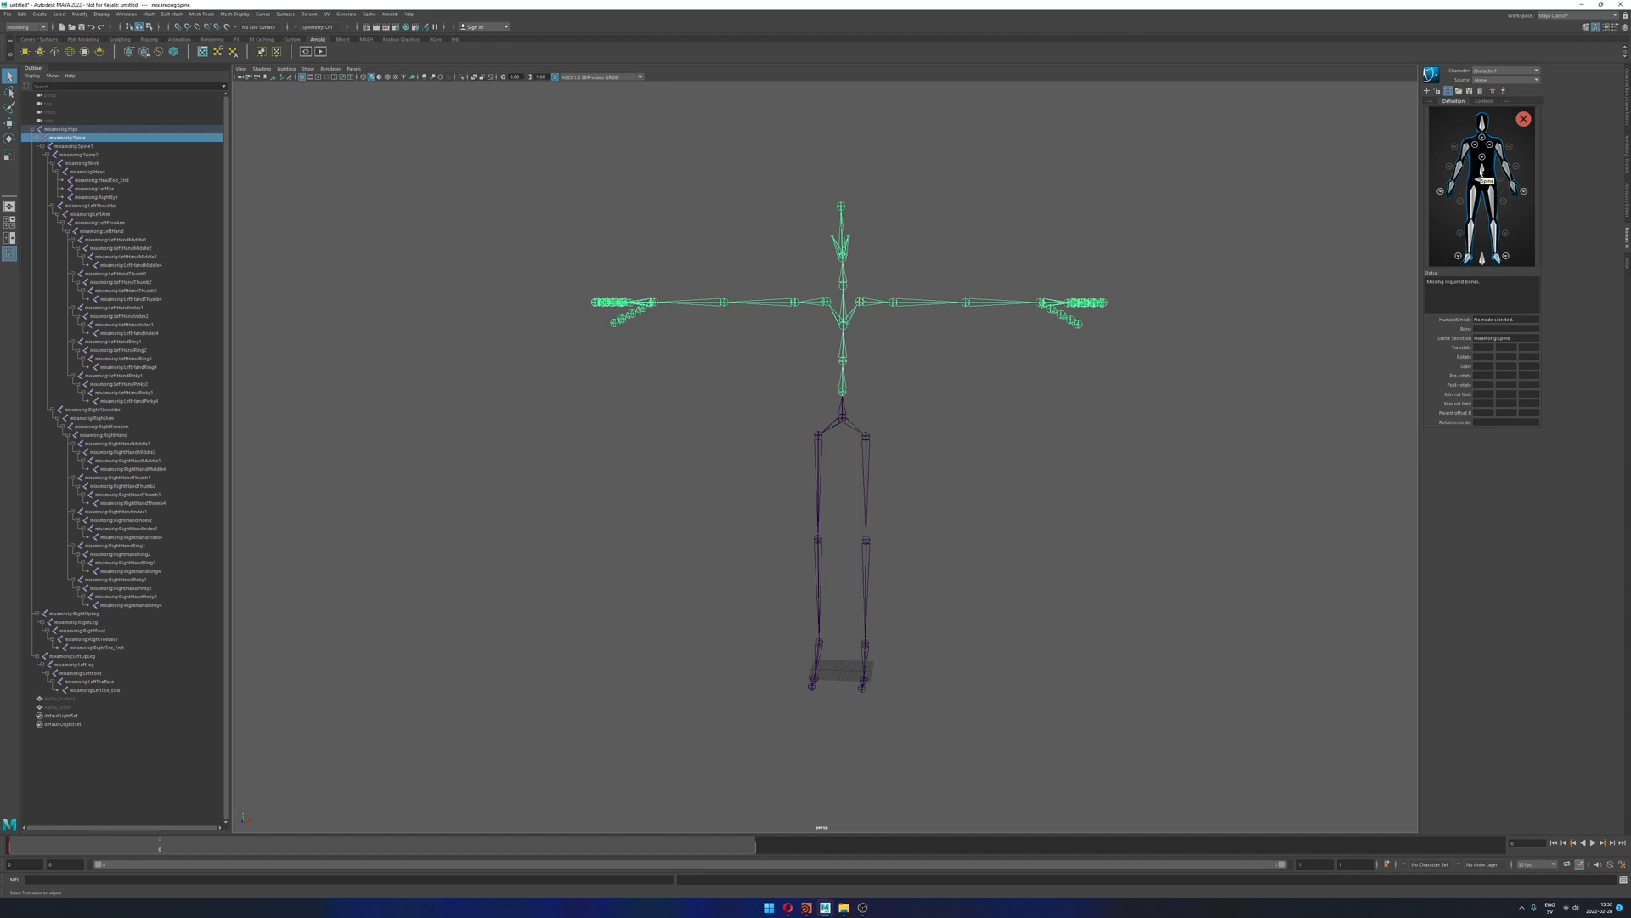
pyautogui.rightClick(1493, 172)
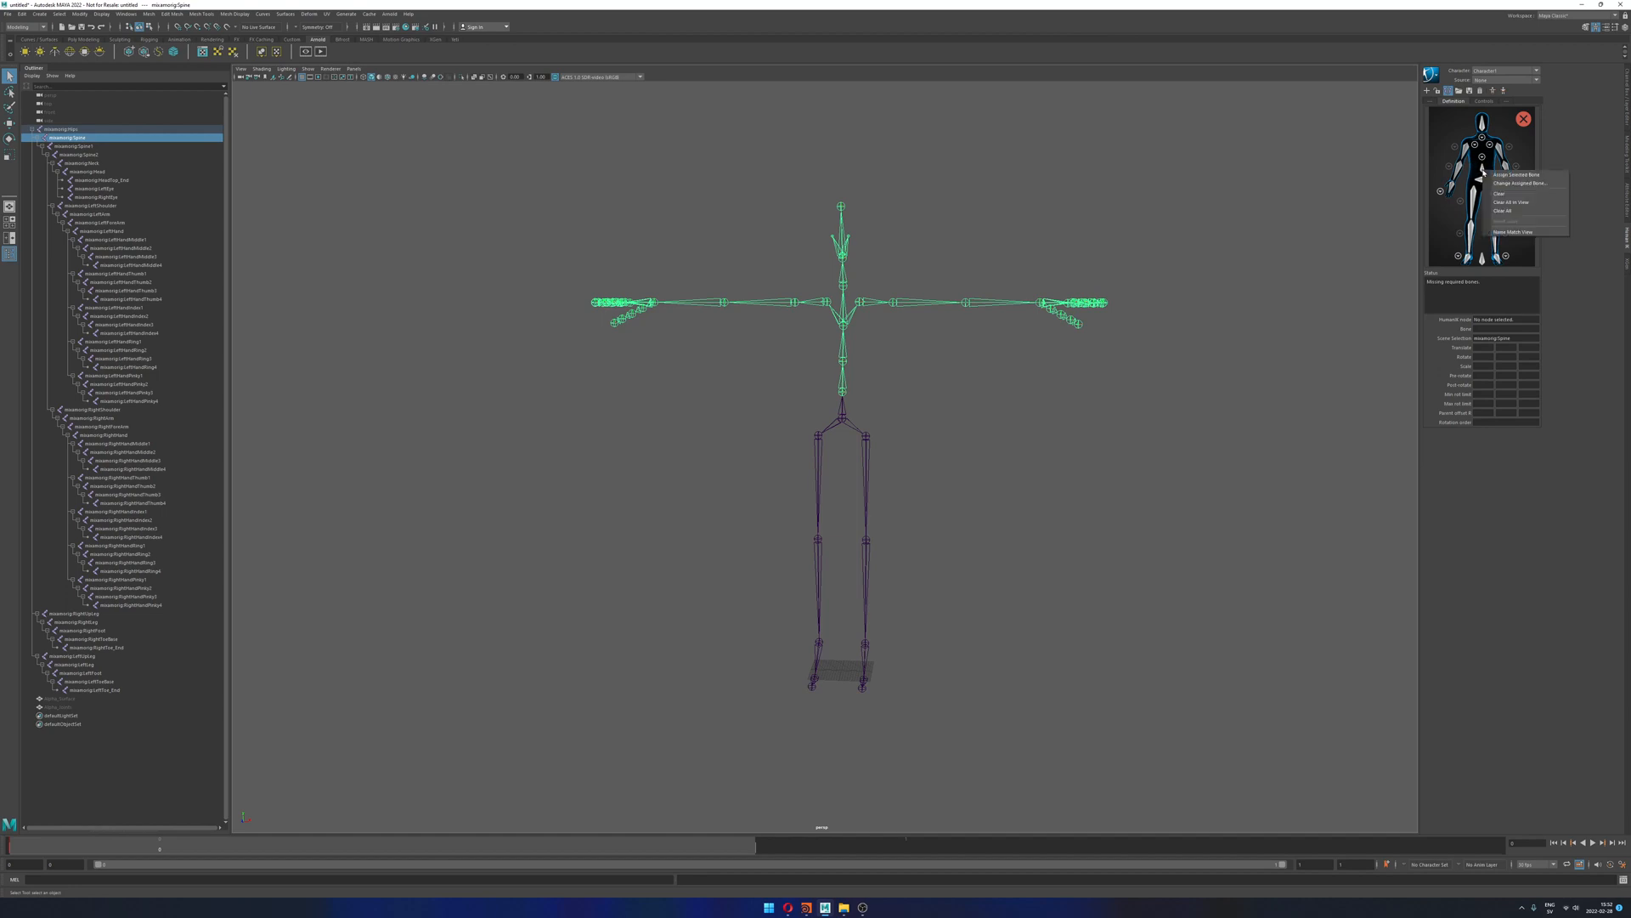
pyautogui.click(1546, 176)
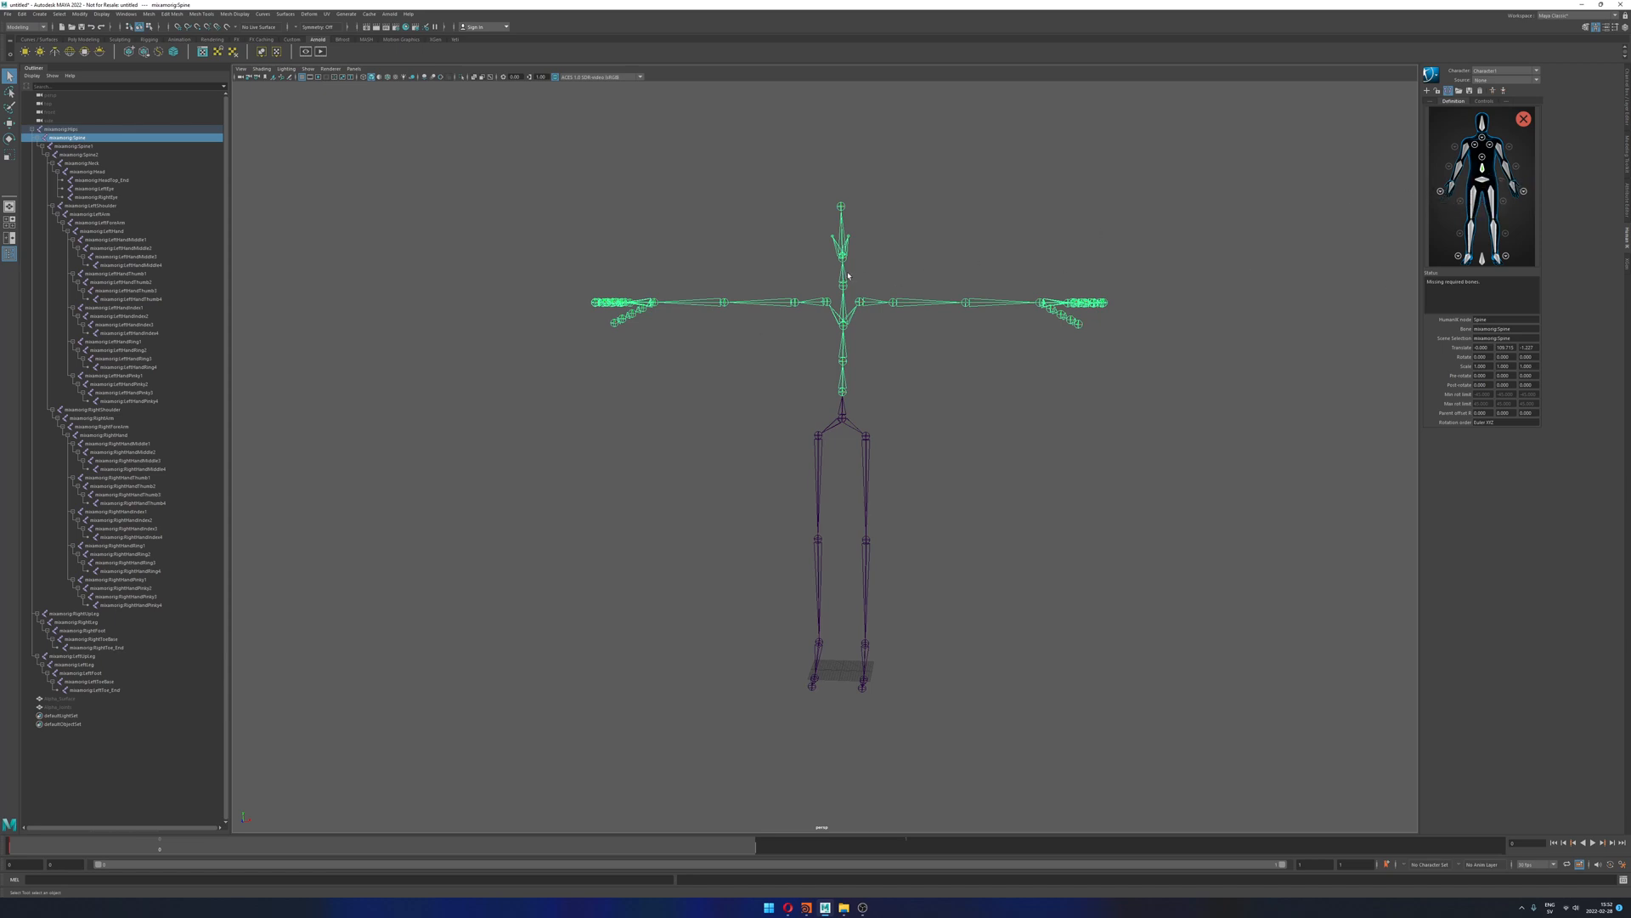
# Step: Assign the mixamorig:LeftShoulder joint to the LeftShoulder slot in the left shoulder detail view, and return to the full-body definition
pyautogui.moveTo(905, 262)
pyautogui.keyDown('alt'); pyautogui.mouseDown()
pyautogui.moveTo(850, 278)
pyautogui.moveTo(913, 265)
pyautogui.mouseUp(); pyautogui.keyUp('alt')
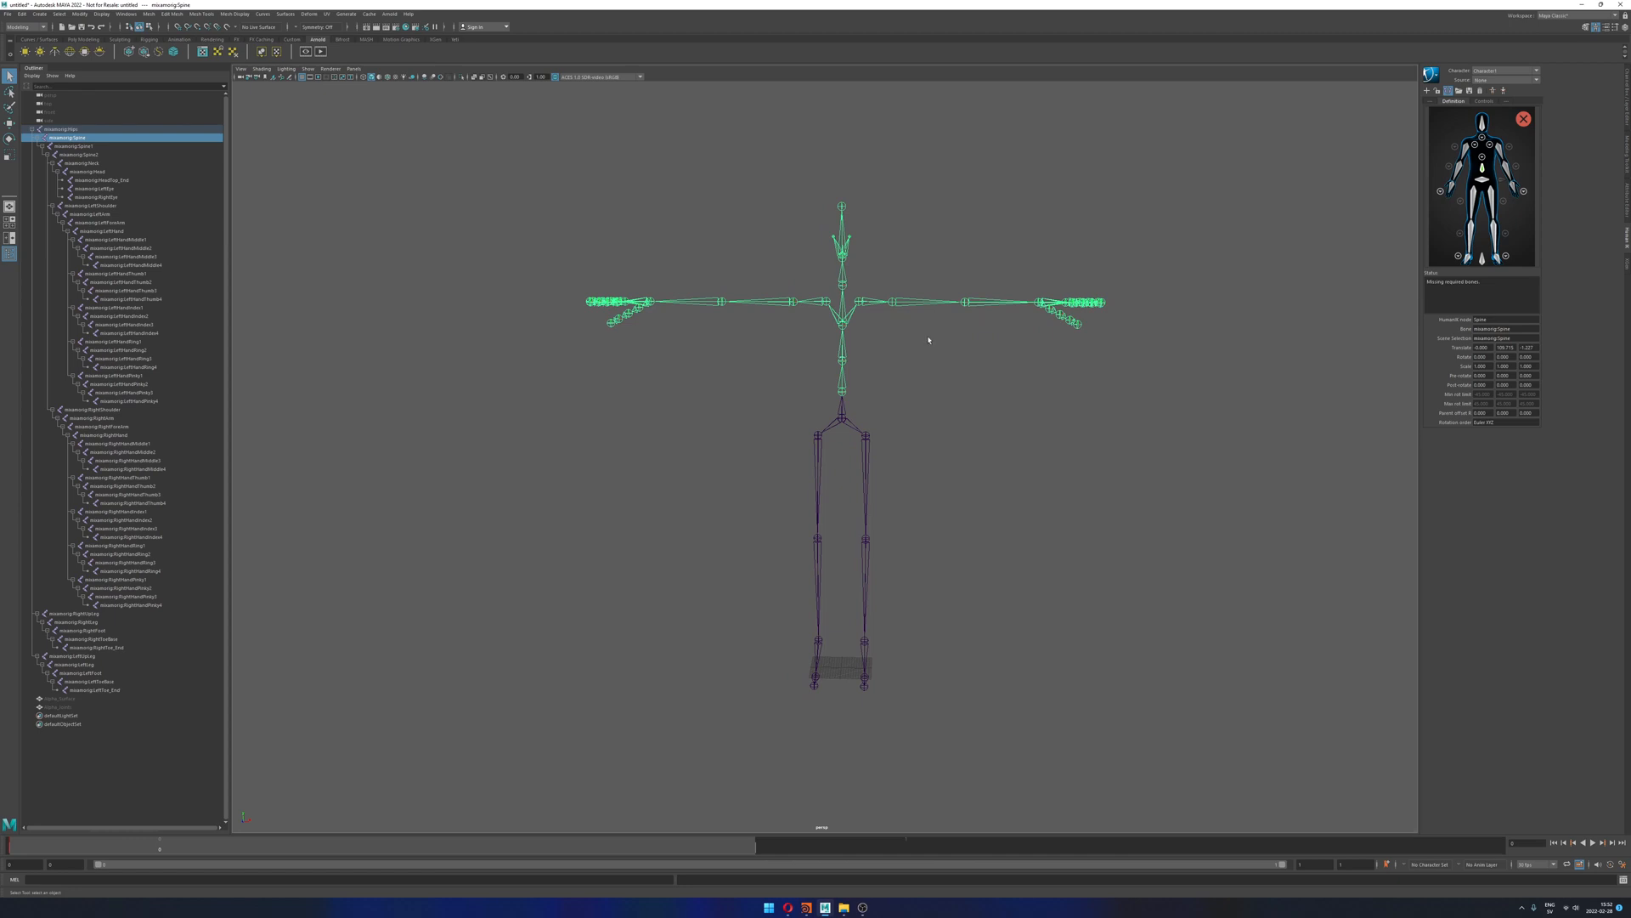
pyautogui.click(927, 301)
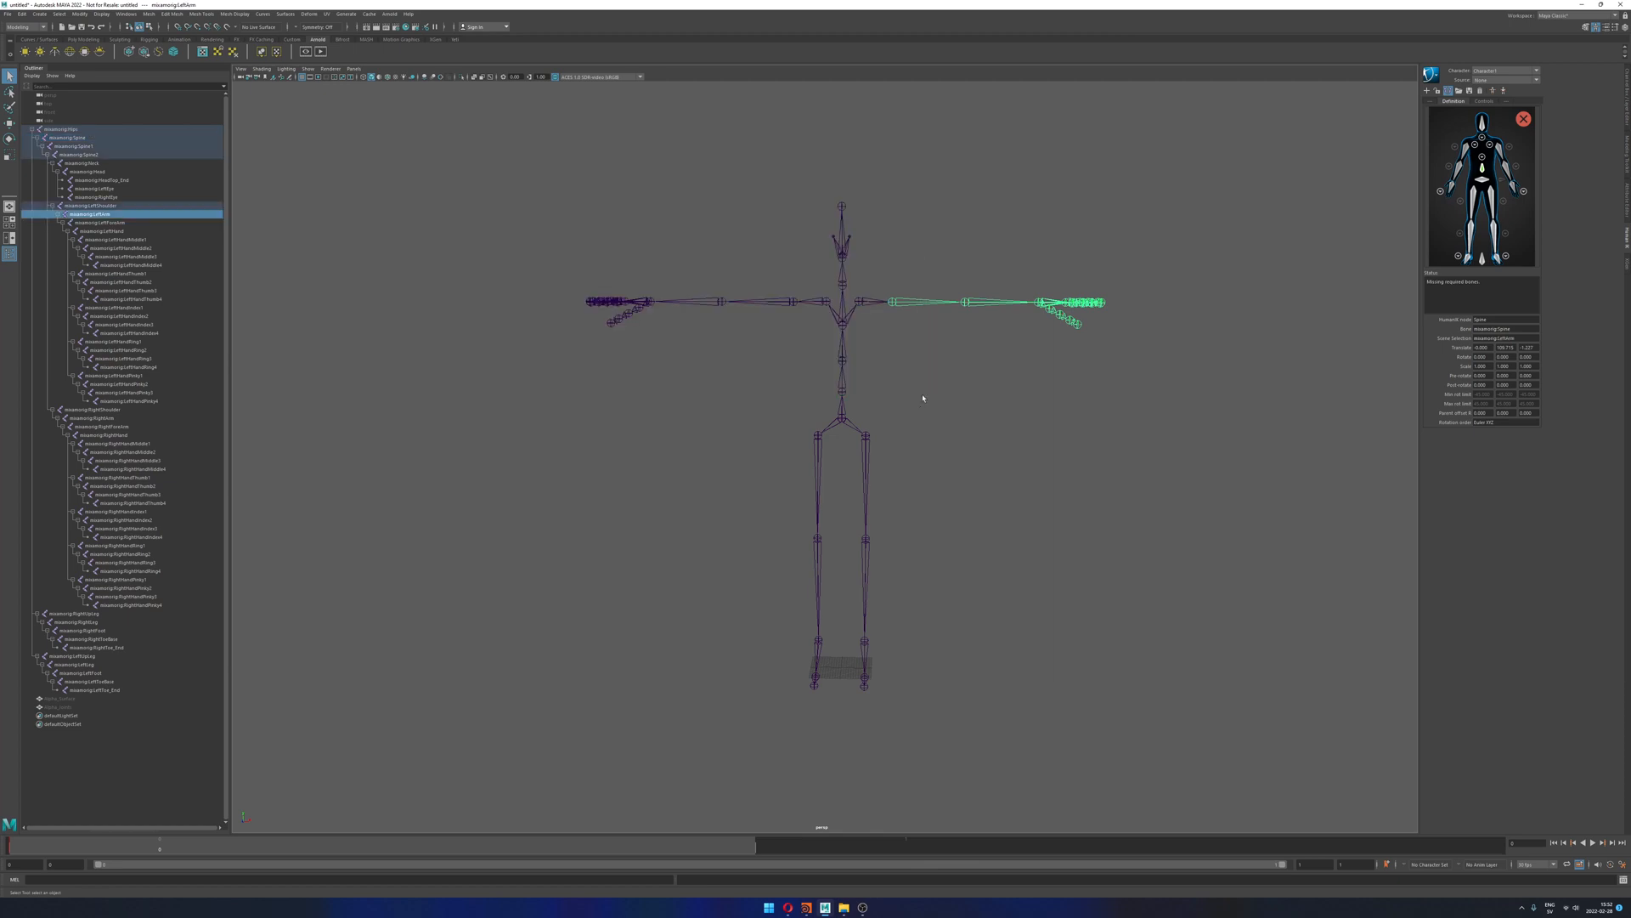
pyautogui.click(385, 338)
pyautogui.click(102, 205)
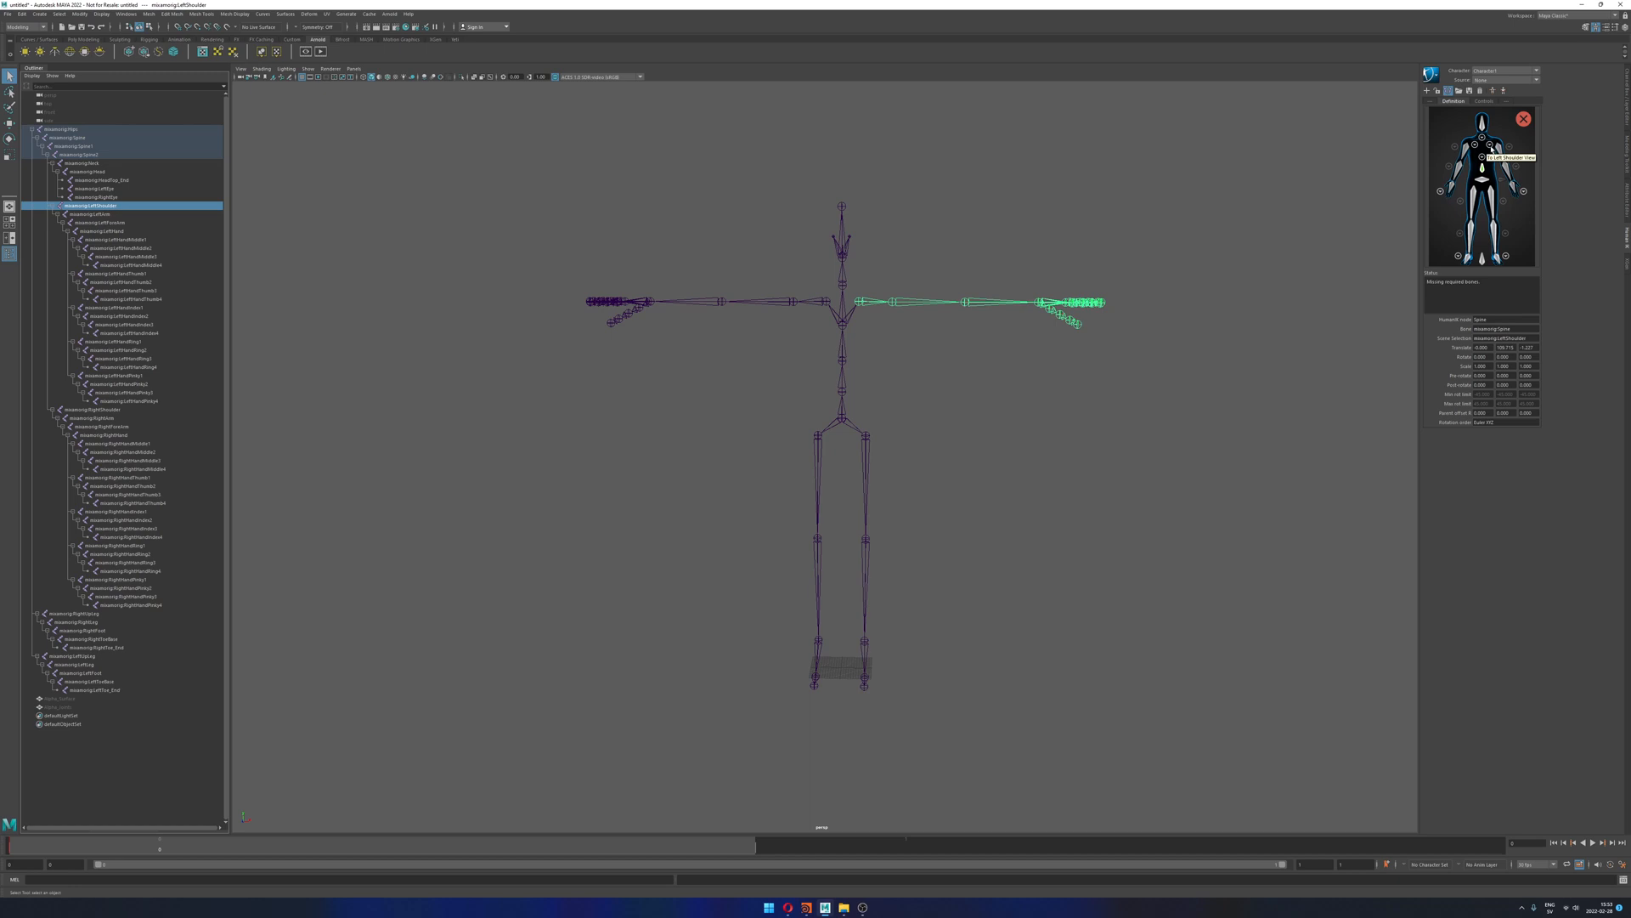
pyautogui.click(1490, 147)
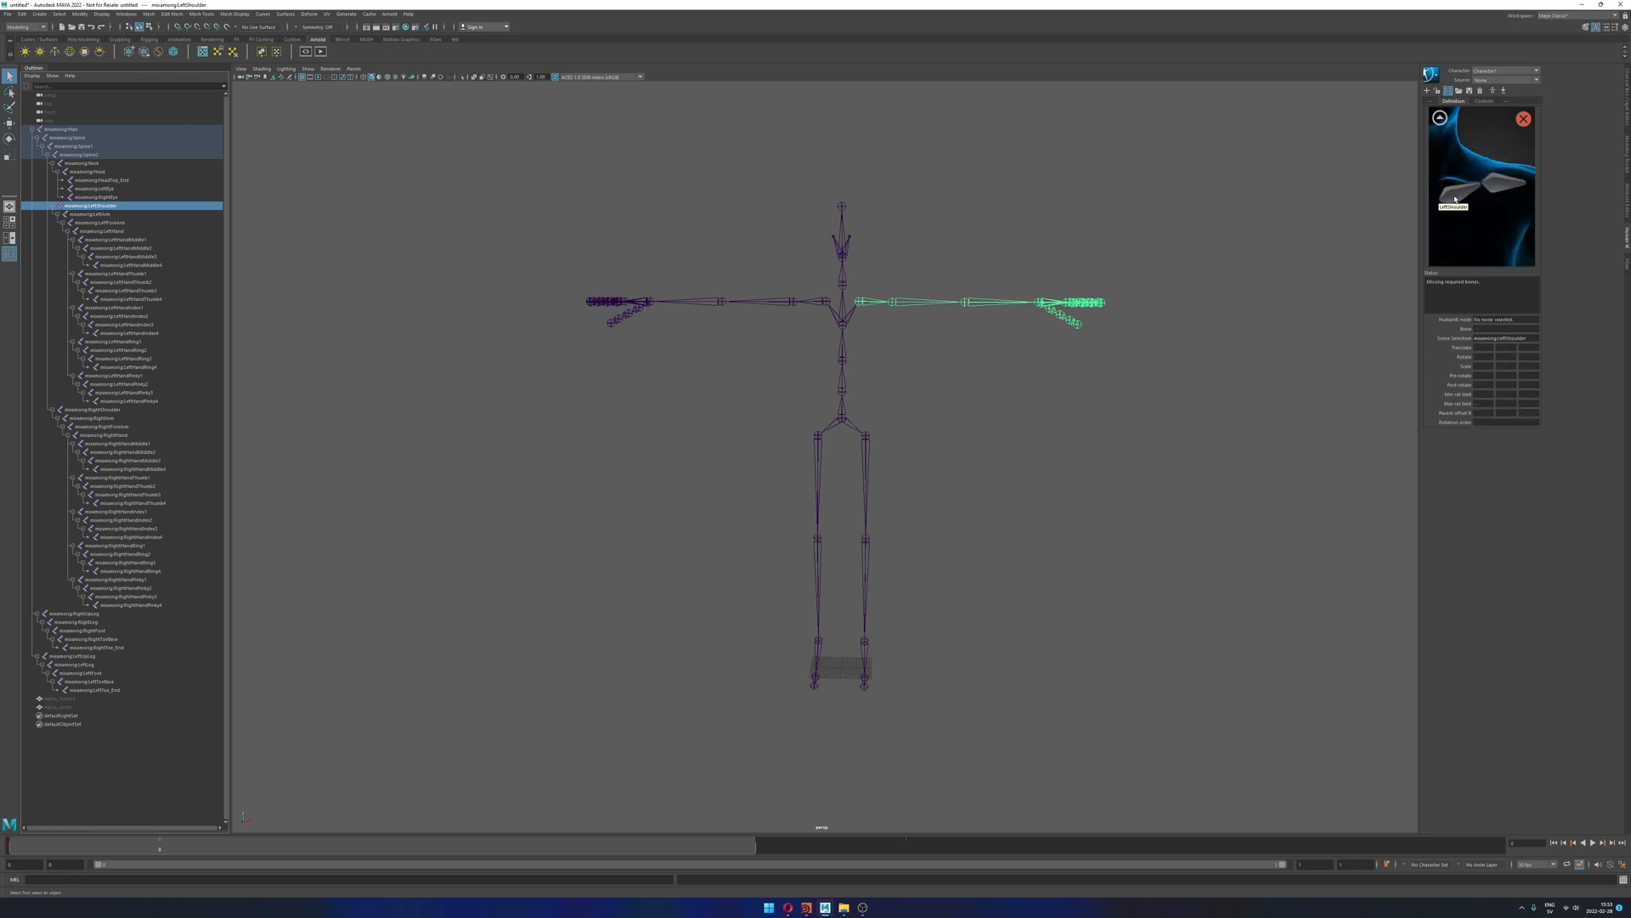
pyautogui.rightClick(1458, 196)
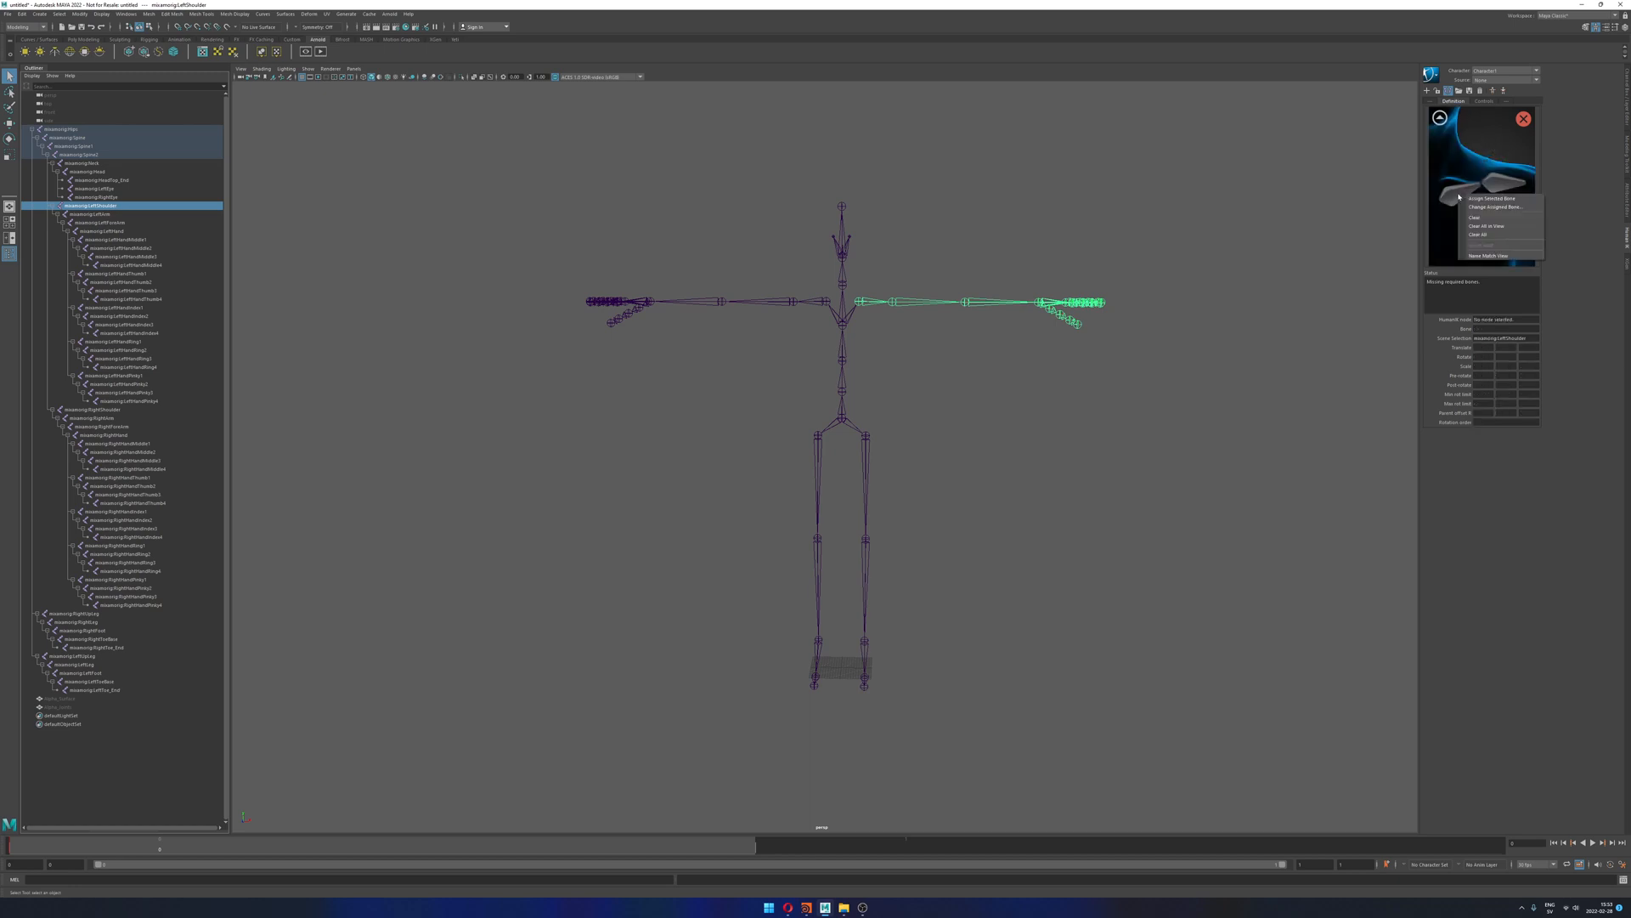
pyautogui.click(1486, 198)
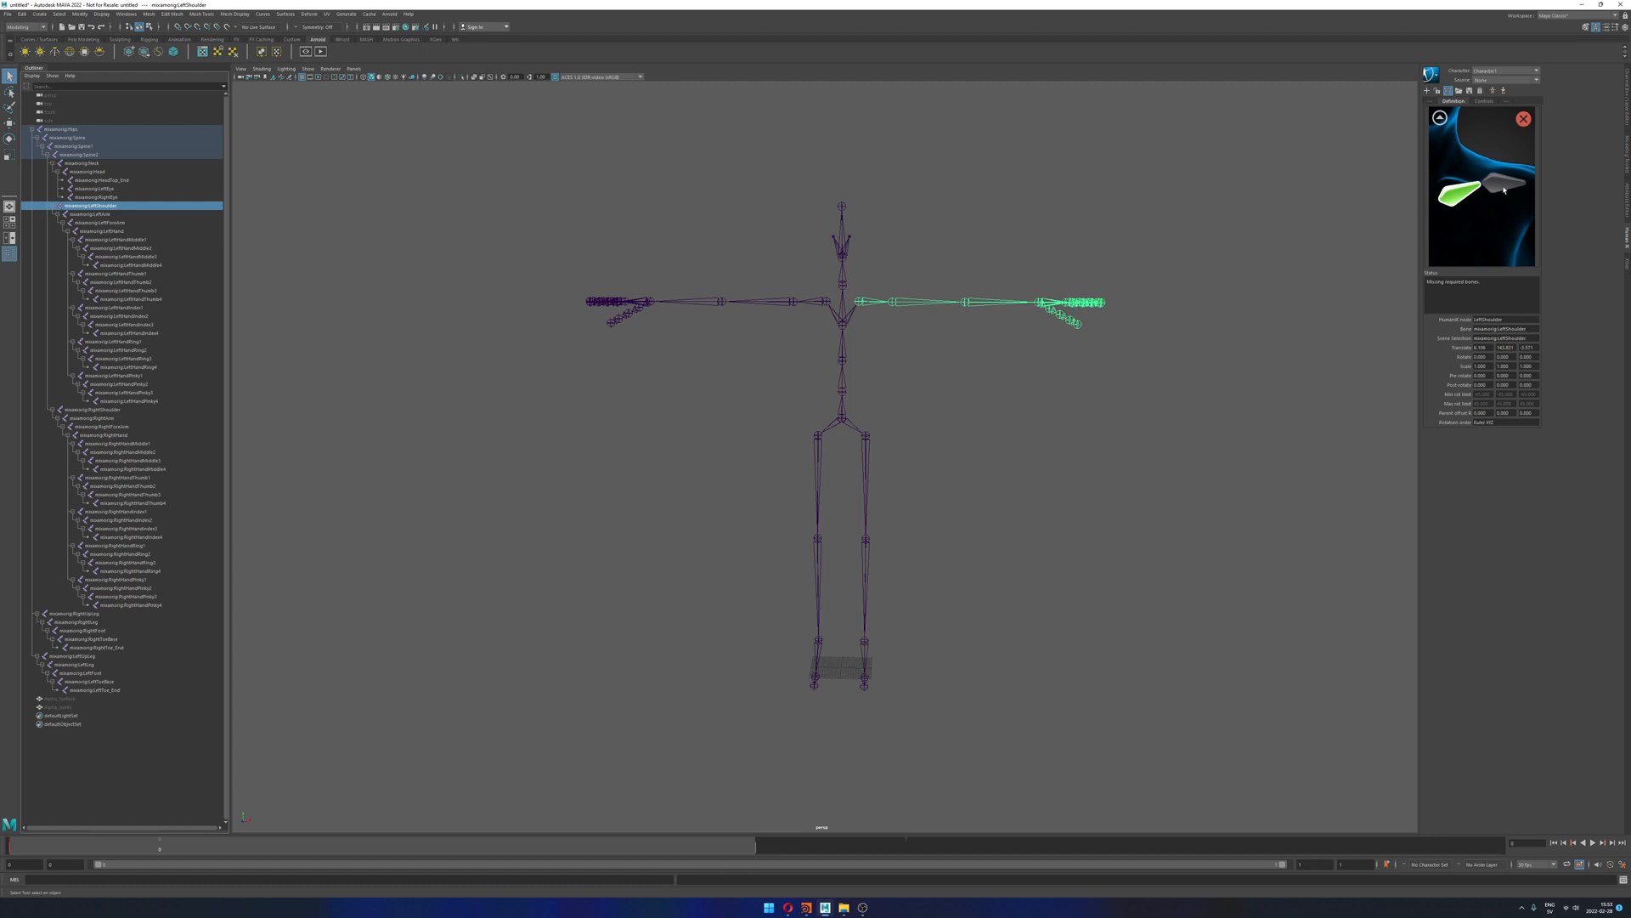
pyautogui.moveTo(912, 349)
pyautogui.keyDown('alt'); pyautogui.mouseDown()
pyautogui.moveTo(862, 360)
pyautogui.moveTo(904, 354)
pyautogui.mouseUp(); pyautogui.keyUp('alt')
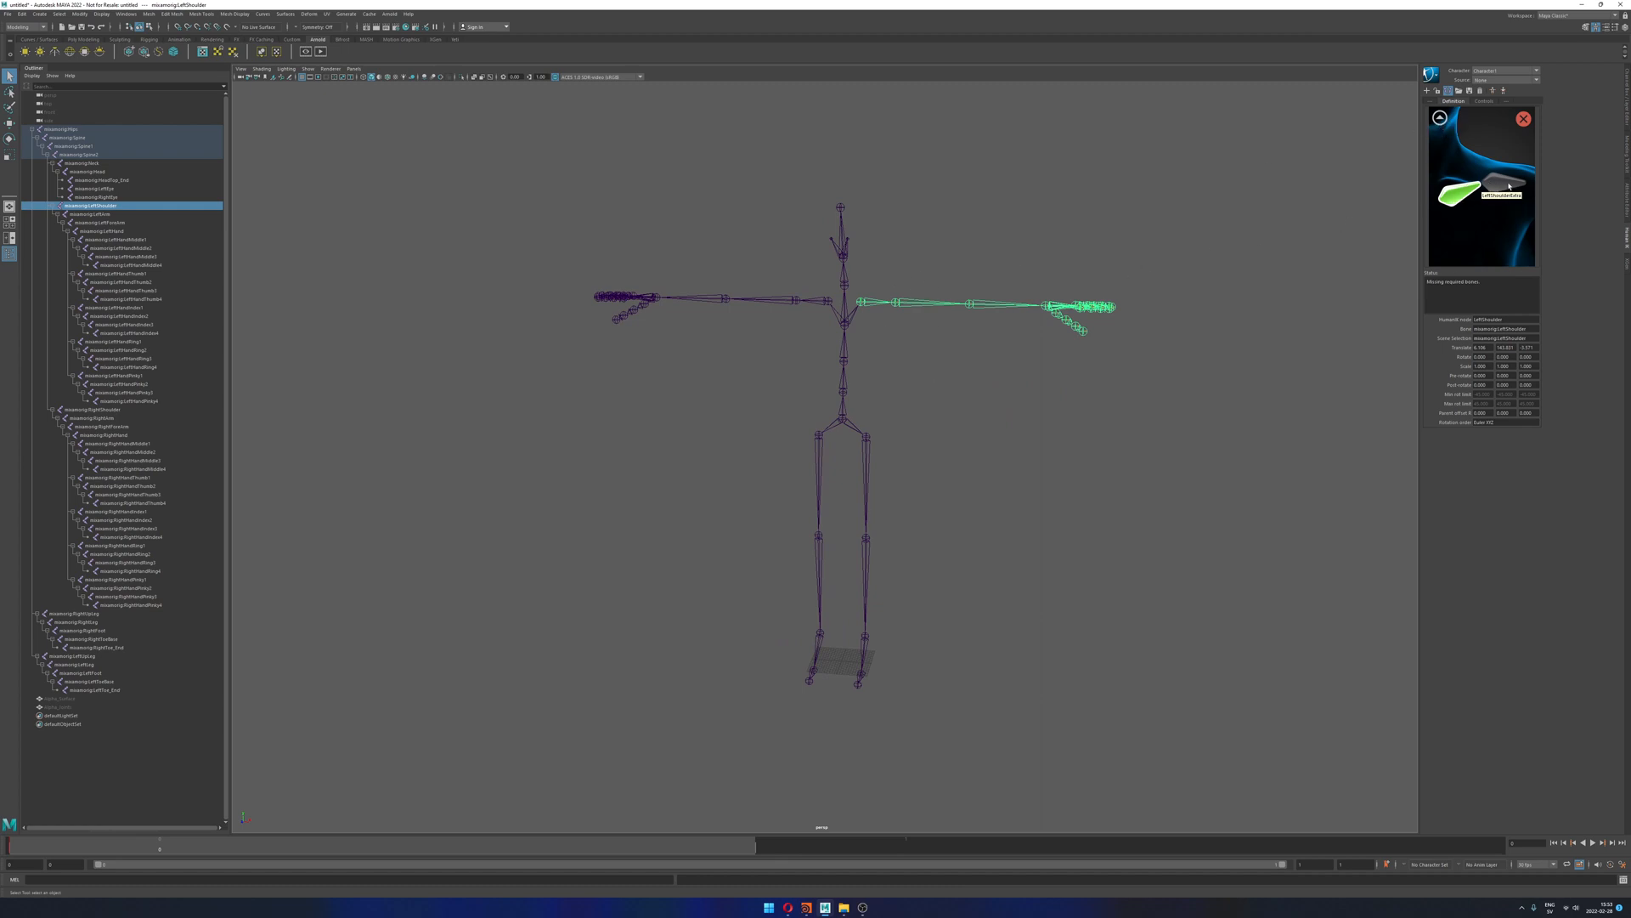
pyautogui.click(1435, 122)
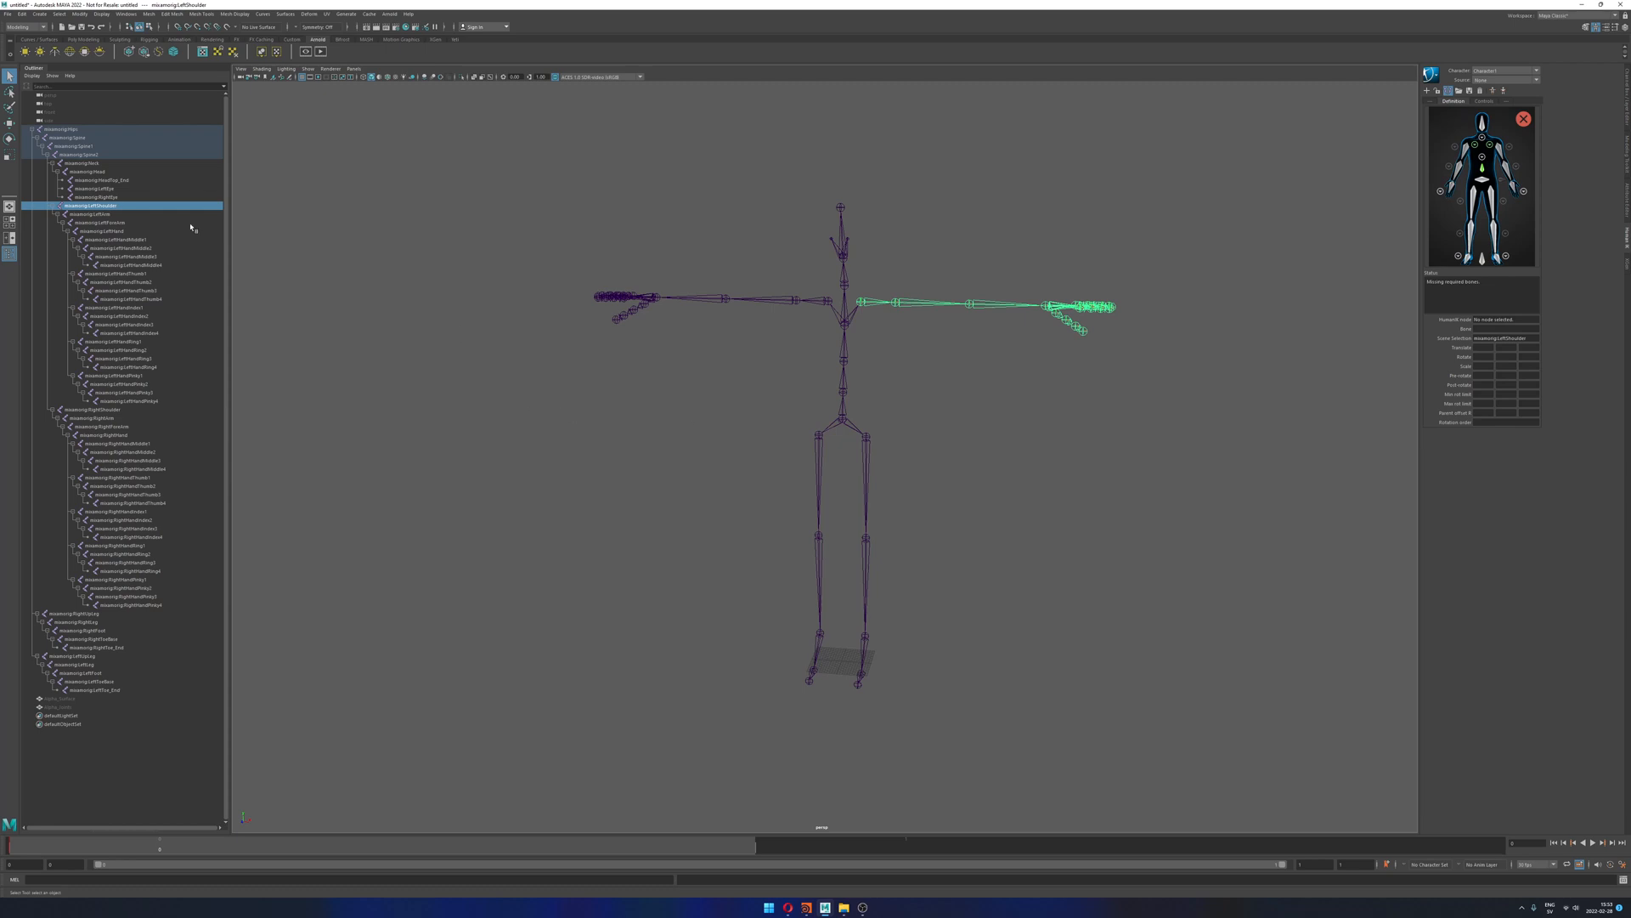
# Step: Assign the mixamorig:LeftArm and mixamorig:LeftForeArm joints to their matching LeftArm and LeftForeArm slots in the definition
pyautogui.click(127, 214)
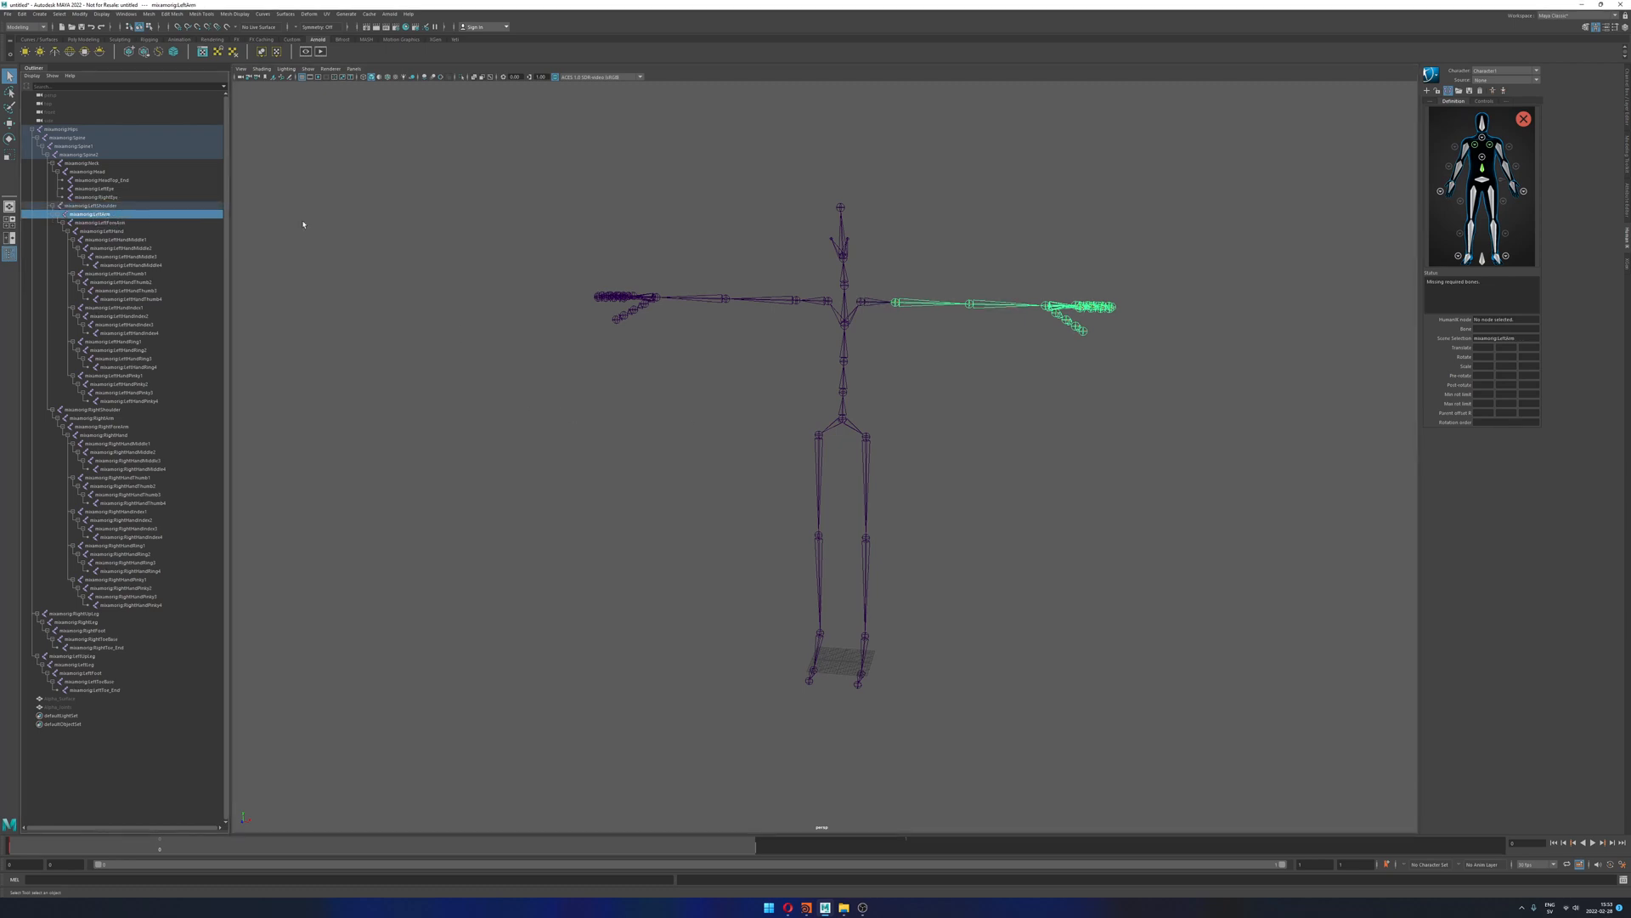
pyautogui.rightClick(1509, 151)
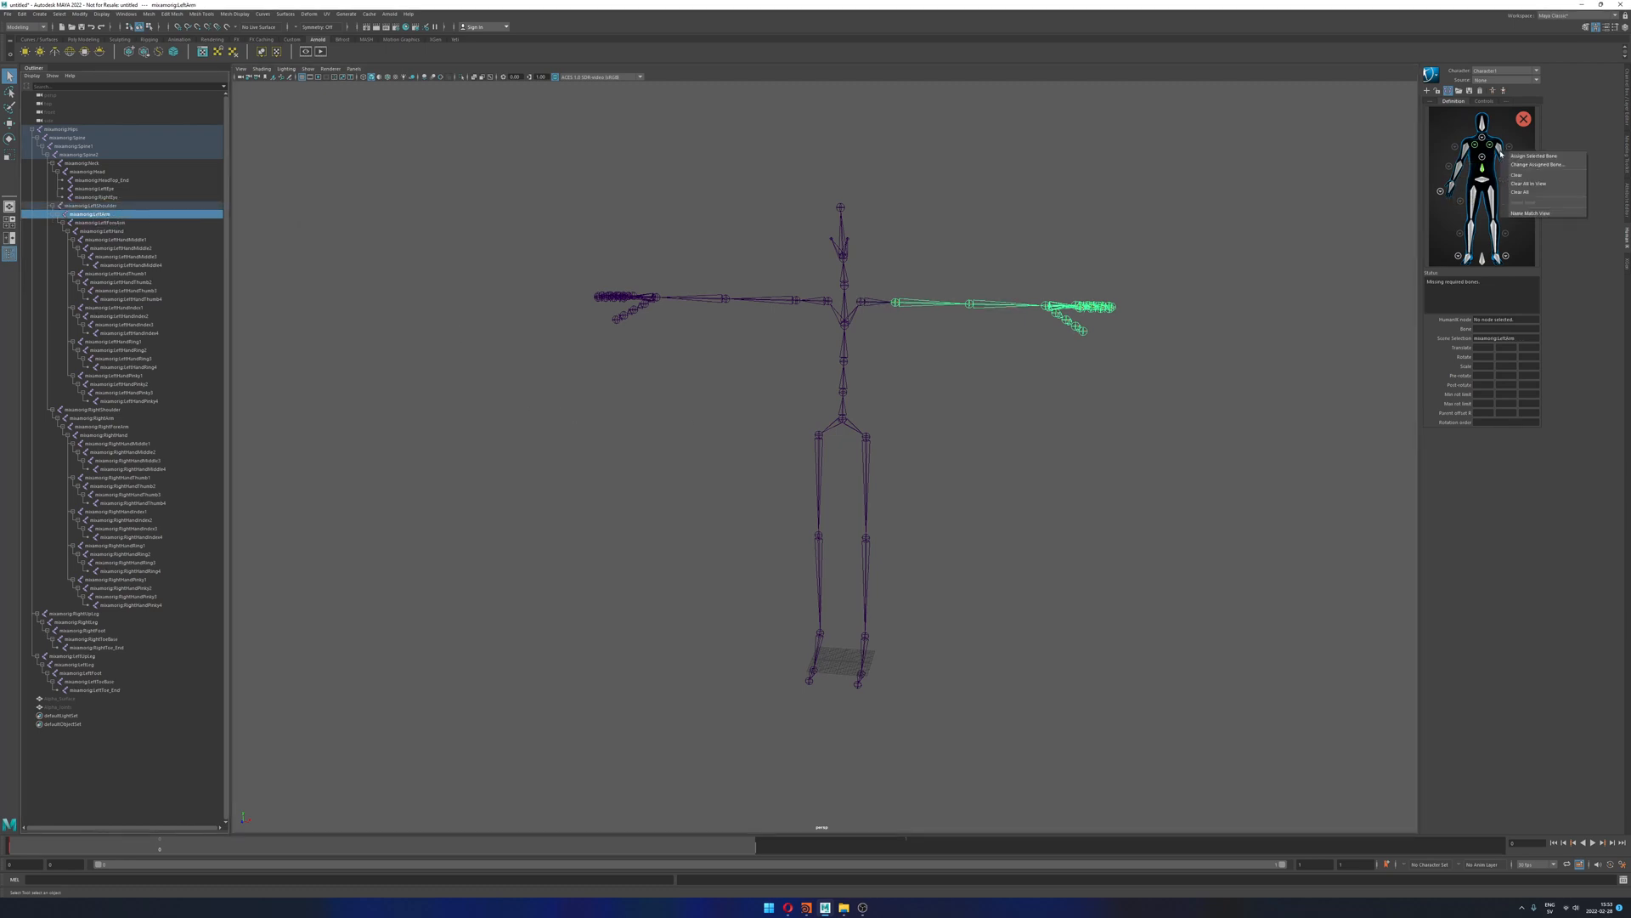
pyautogui.click(1514, 157)
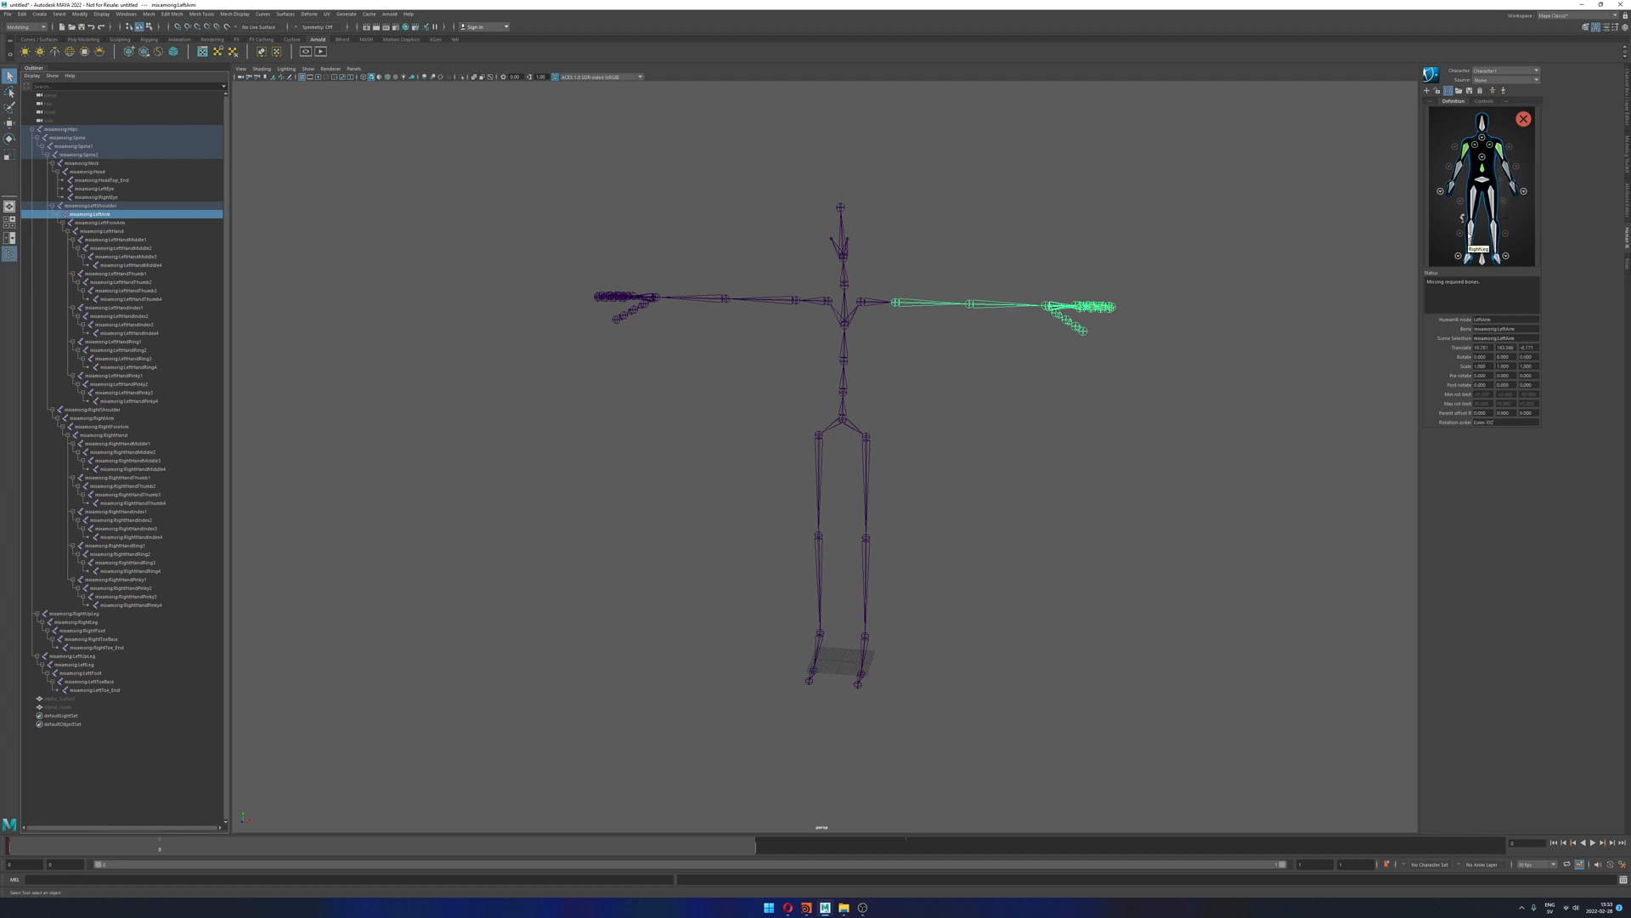
pyautogui.click(111, 223)
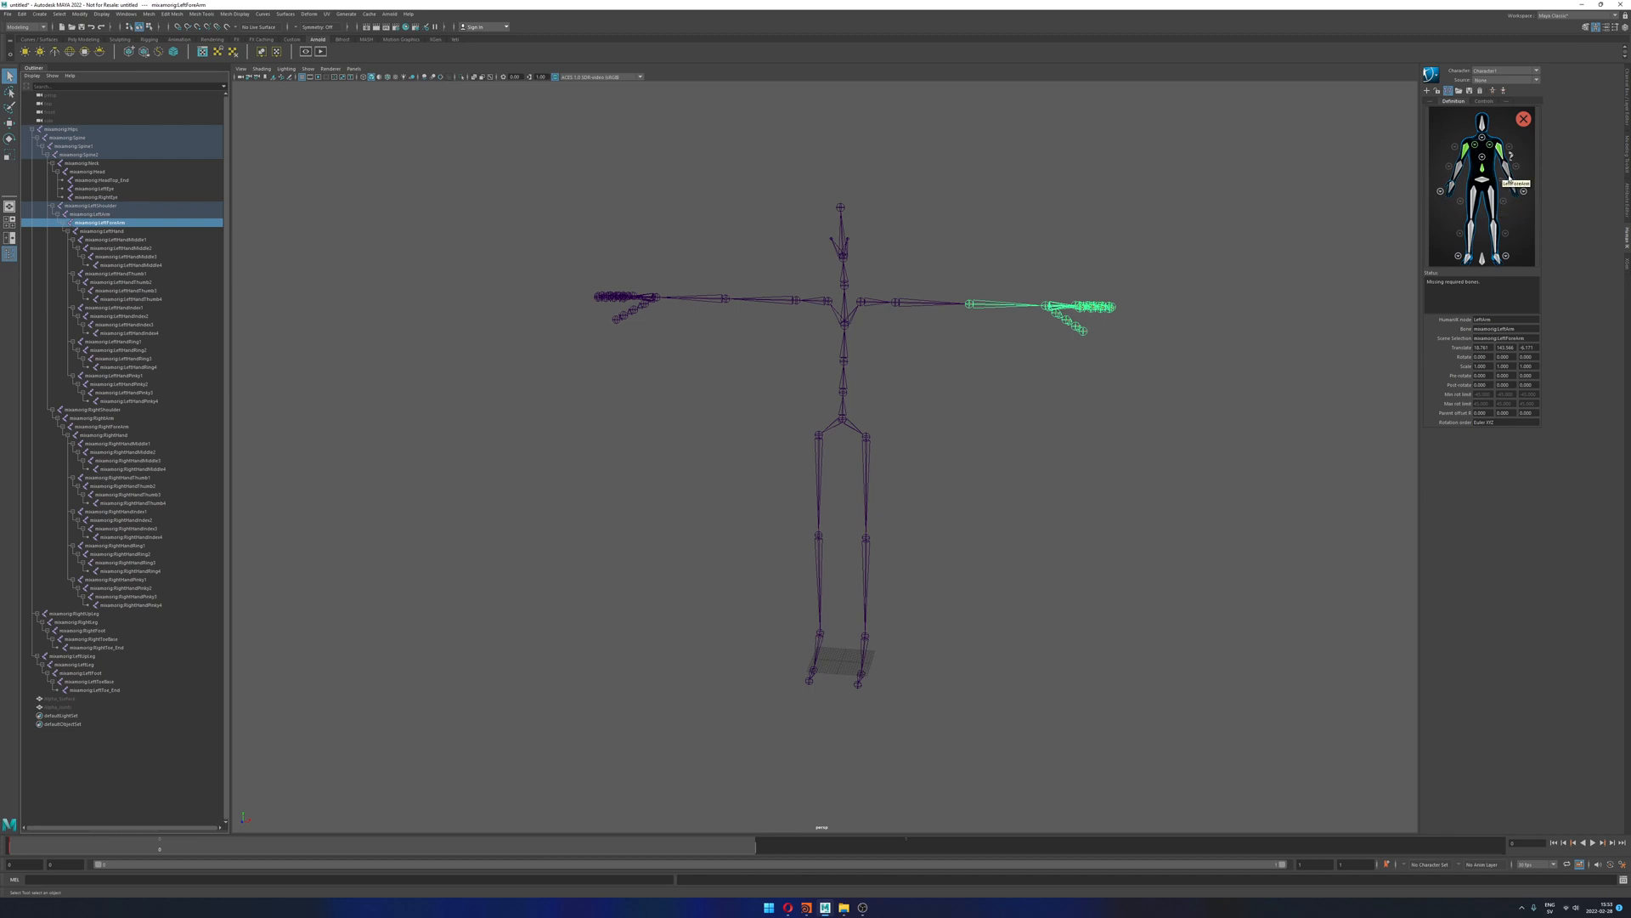
pyautogui.rightClick(1509, 177)
pyautogui.click(1539, 182)
# Step: Assign the mixamorig:LeftHand joint to the LeftHand slot of the character definition
pyautogui.click(117, 232)
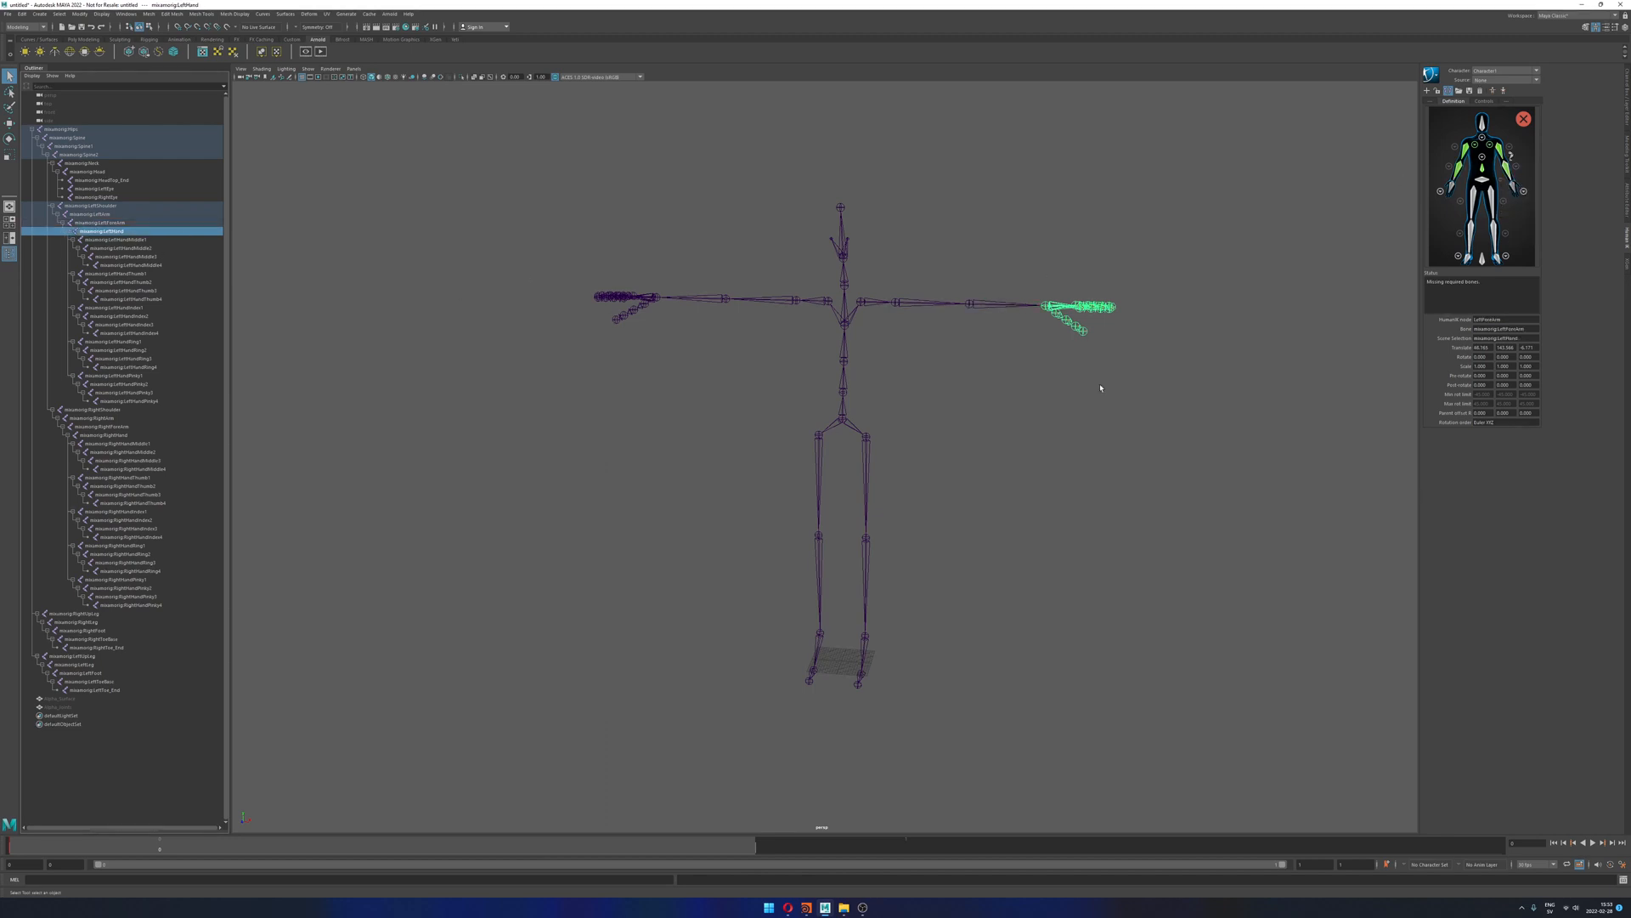
pyautogui.rightClick(1514, 192)
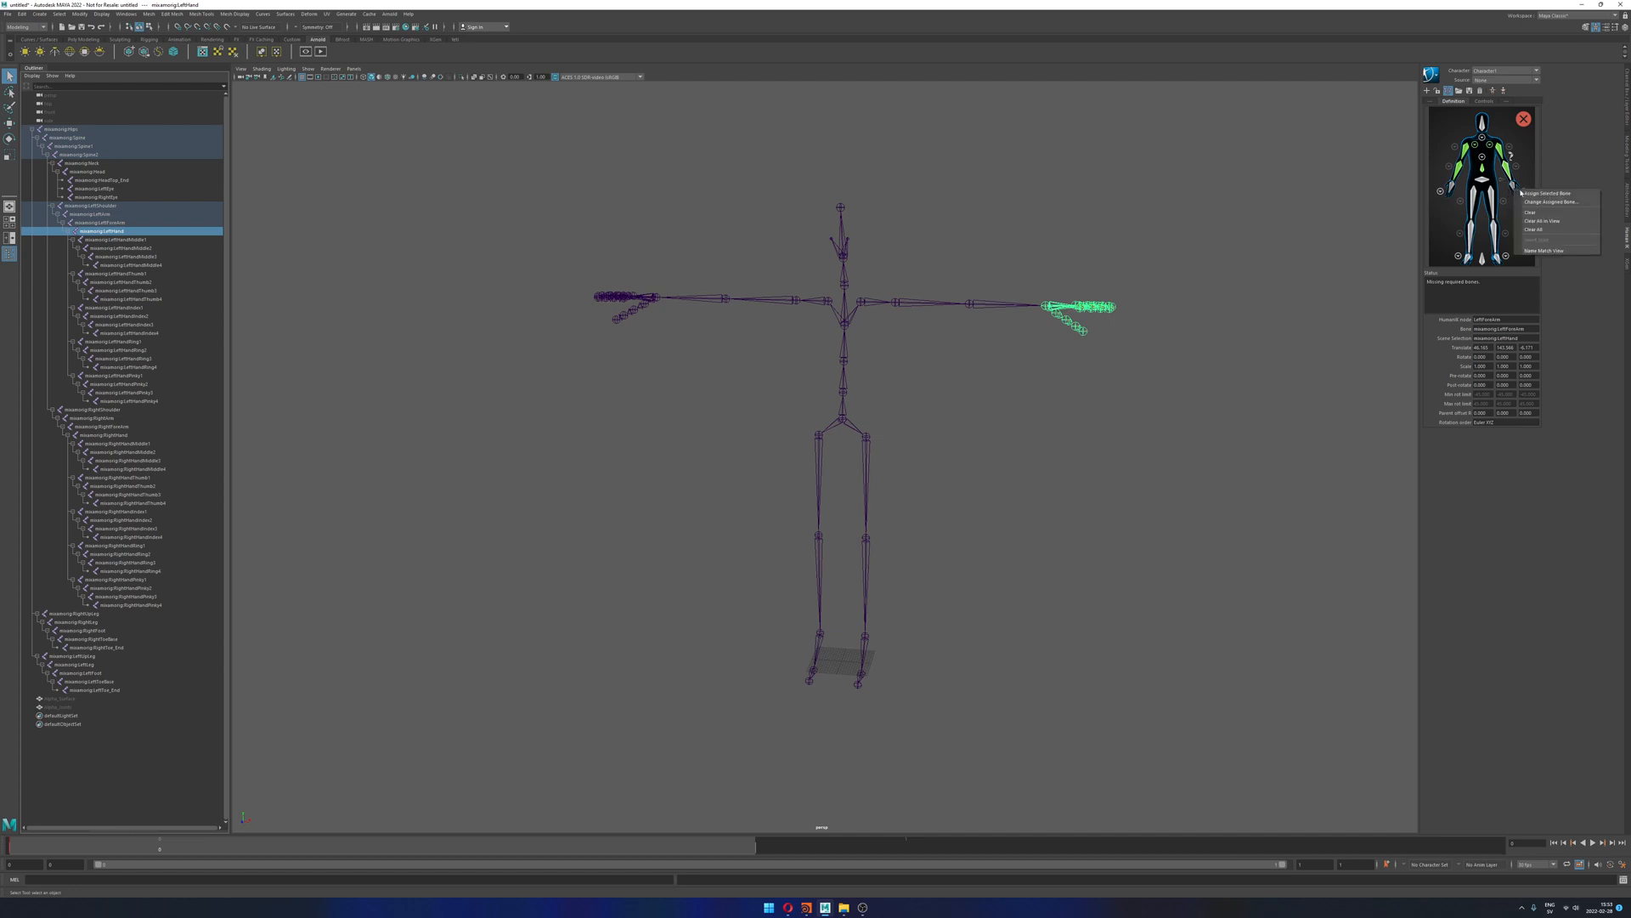
pyautogui.click(1543, 194)
# Step: Compare the left hand's middle finger joints with the finger slots in the hand detail view, and return to the full-body definition
pyautogui.keyDown('alt'); pyautogui.moveTo(1045, 448); pyautogui.dragTo(1089, 404); pyautogui.keyUp('alt')
pyautogui.keyDown('alt'); pyautogui.moveTo(1089, 403); pyautogui.dragTo(960, 444, button='middle'); pyautogui.keyUp('alt')
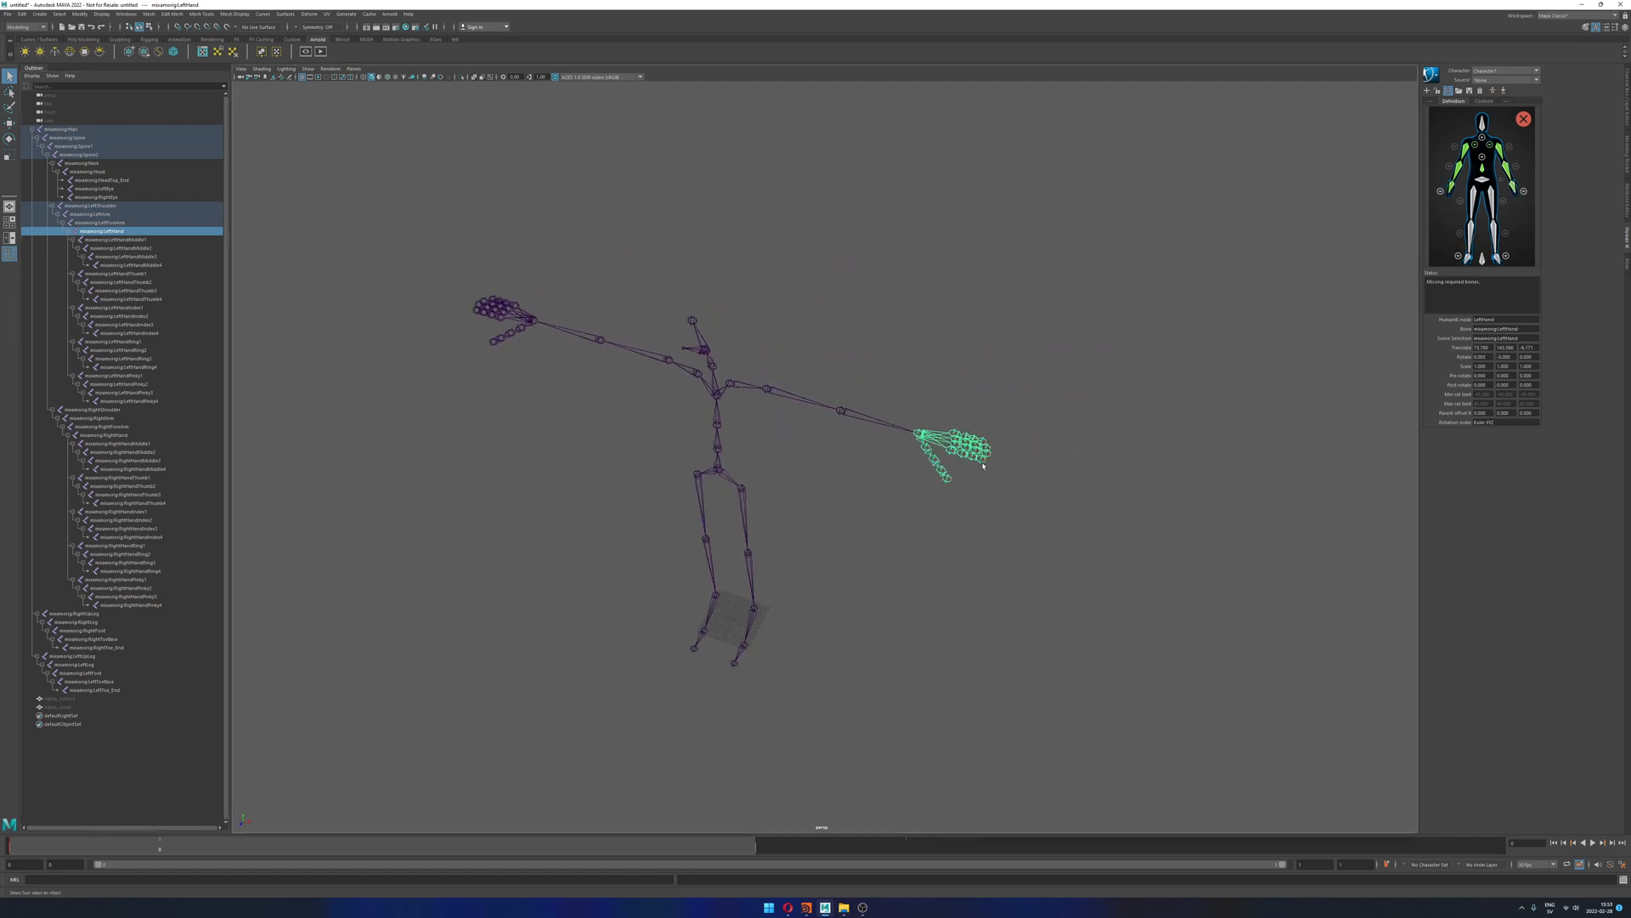
pyautogui.scroll(7, 856, 450)
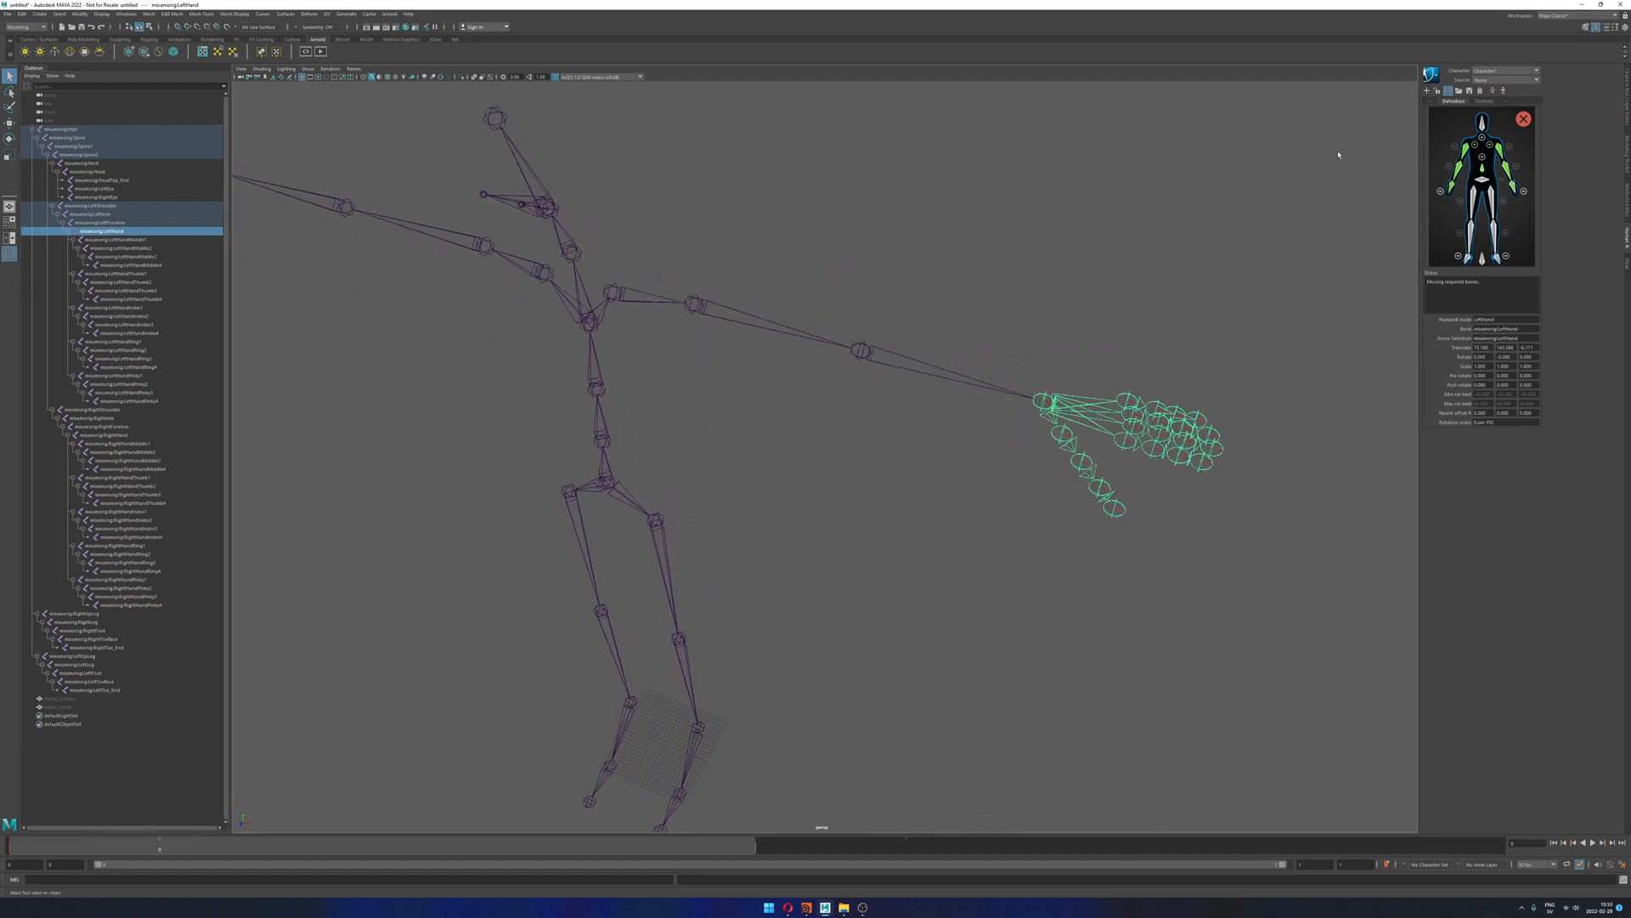
pyautogui.click(1523, 192)
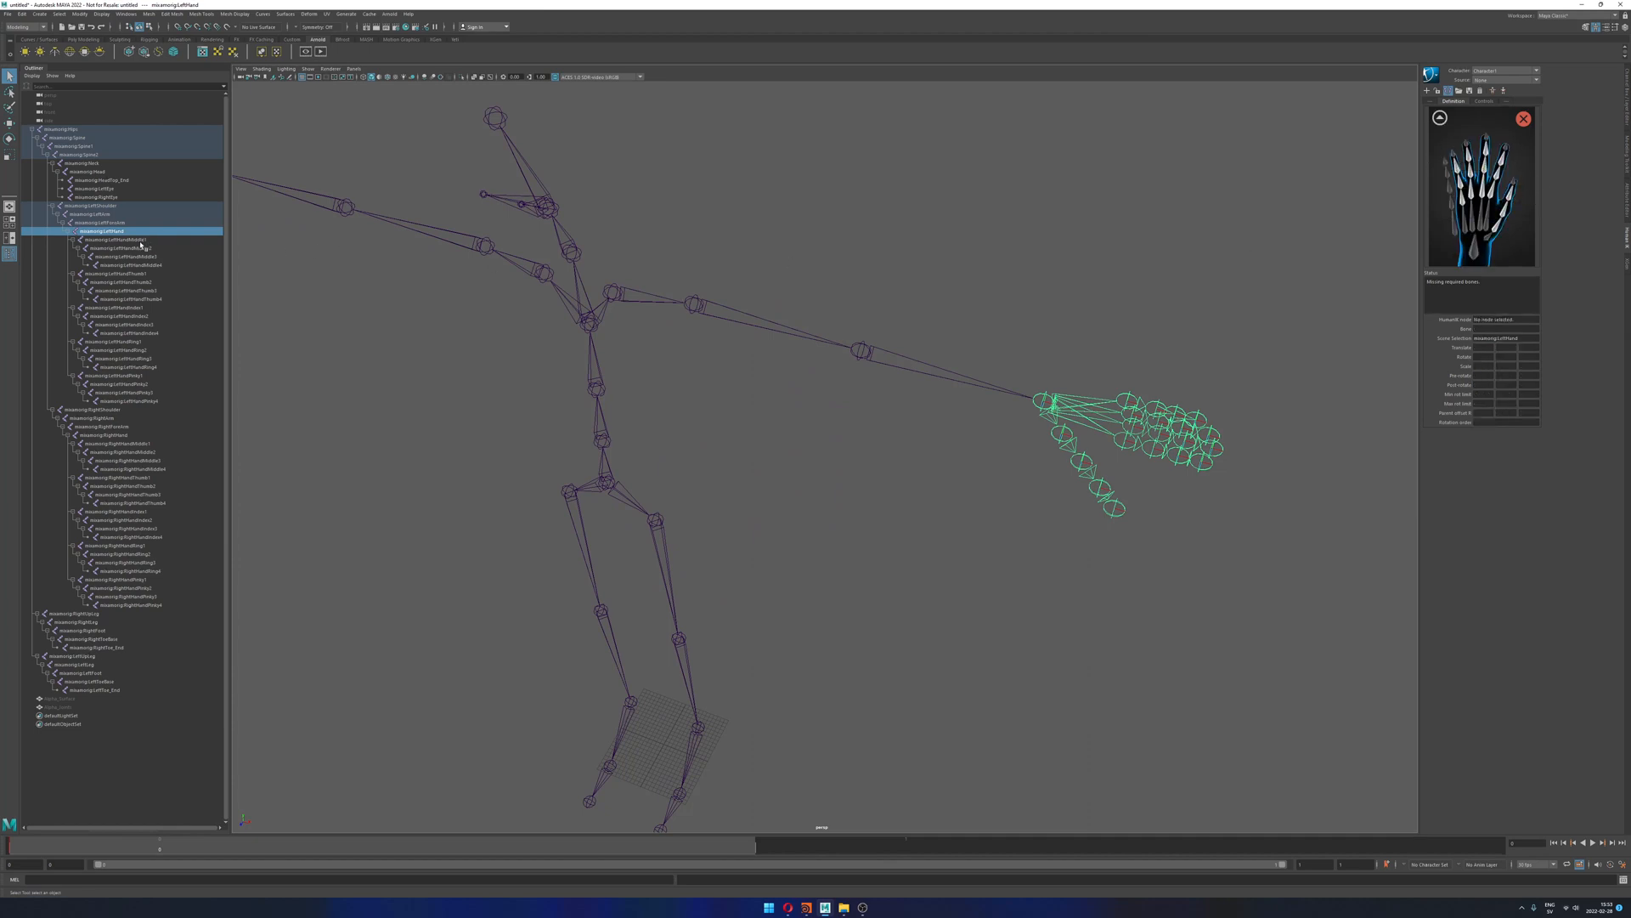
pyautogui.click(141, 241)
pyautogui.keyDown('alt'); pyautogui.moveTo(892, 442); pyautogui.dragTo(1085, 466); pyautogui.keyUp('alt')
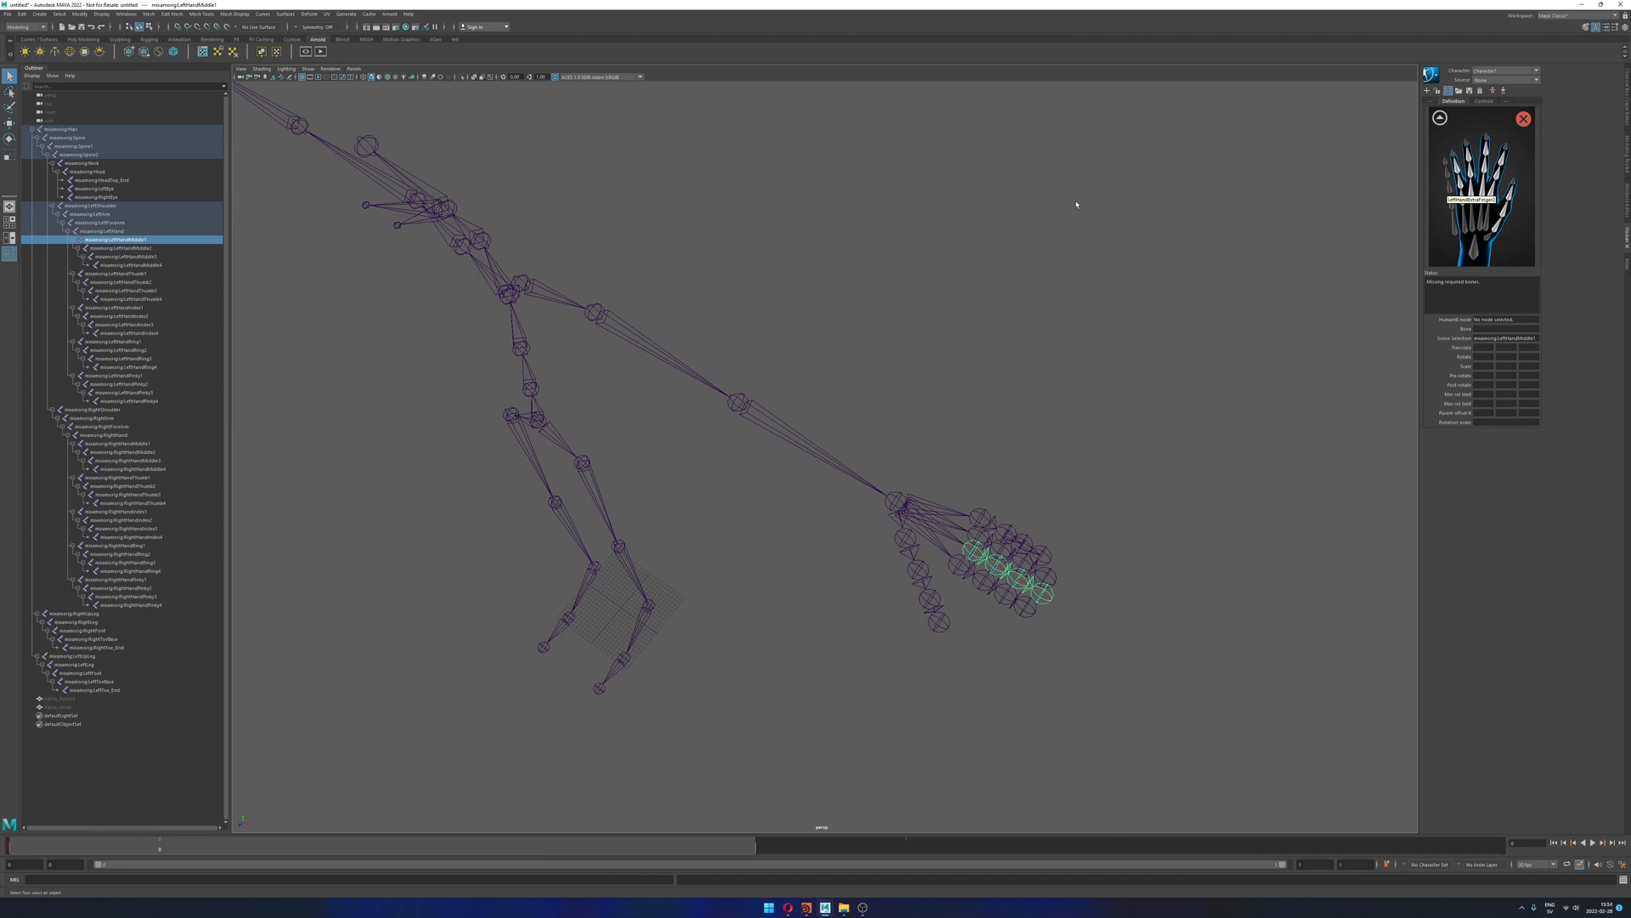
pyautogui.click(141, 249)
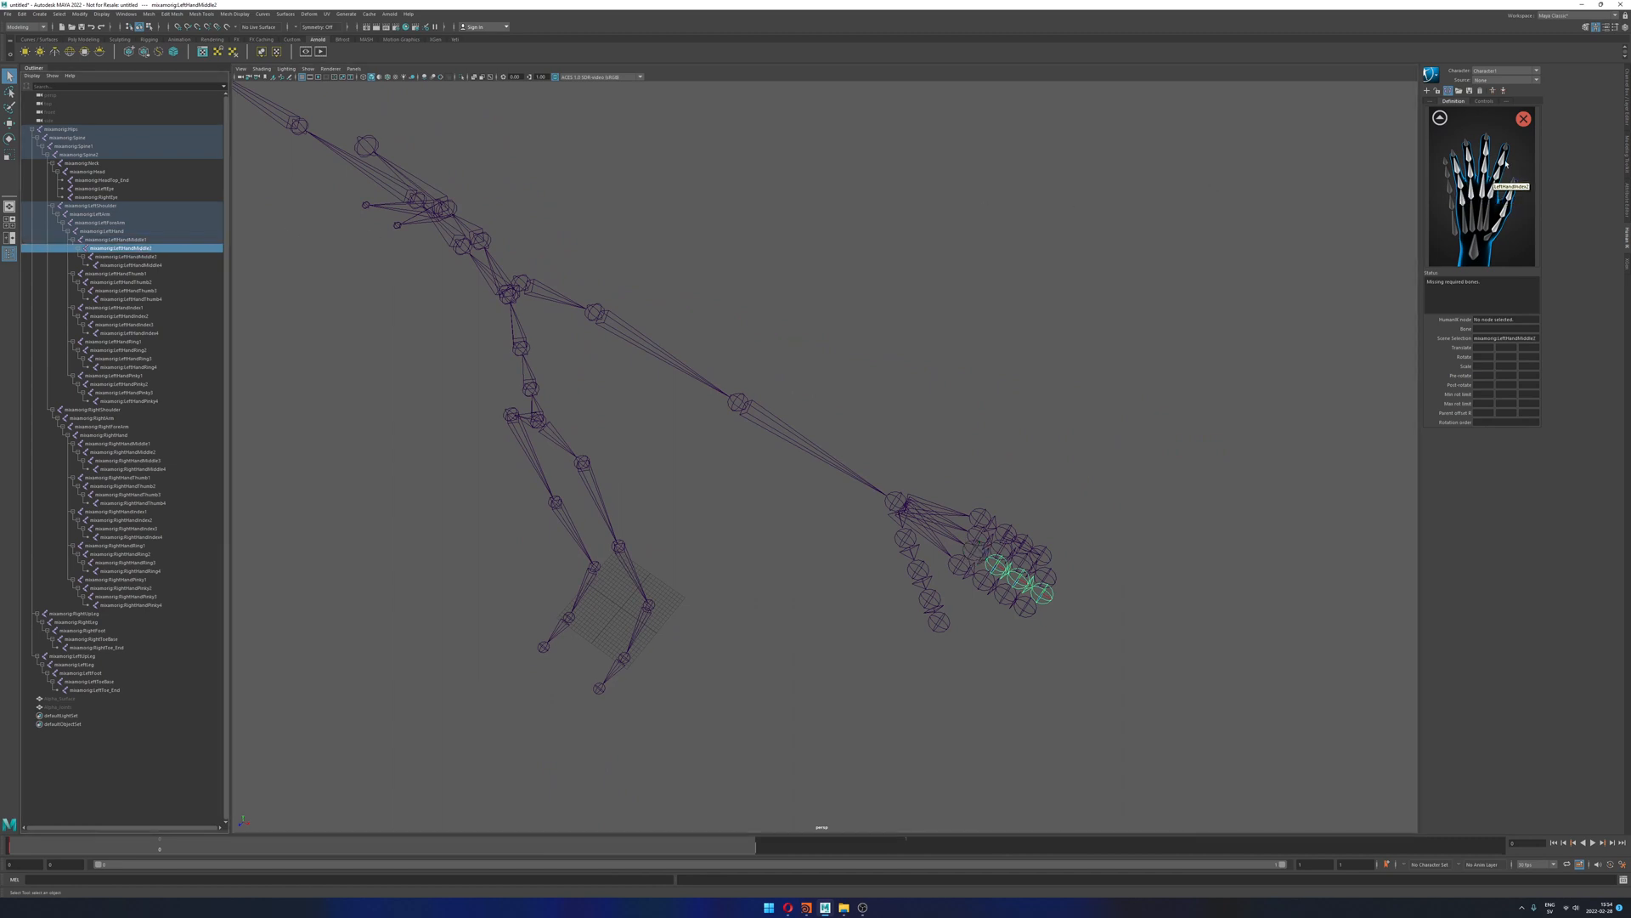
pyautogui.click(167, 257)
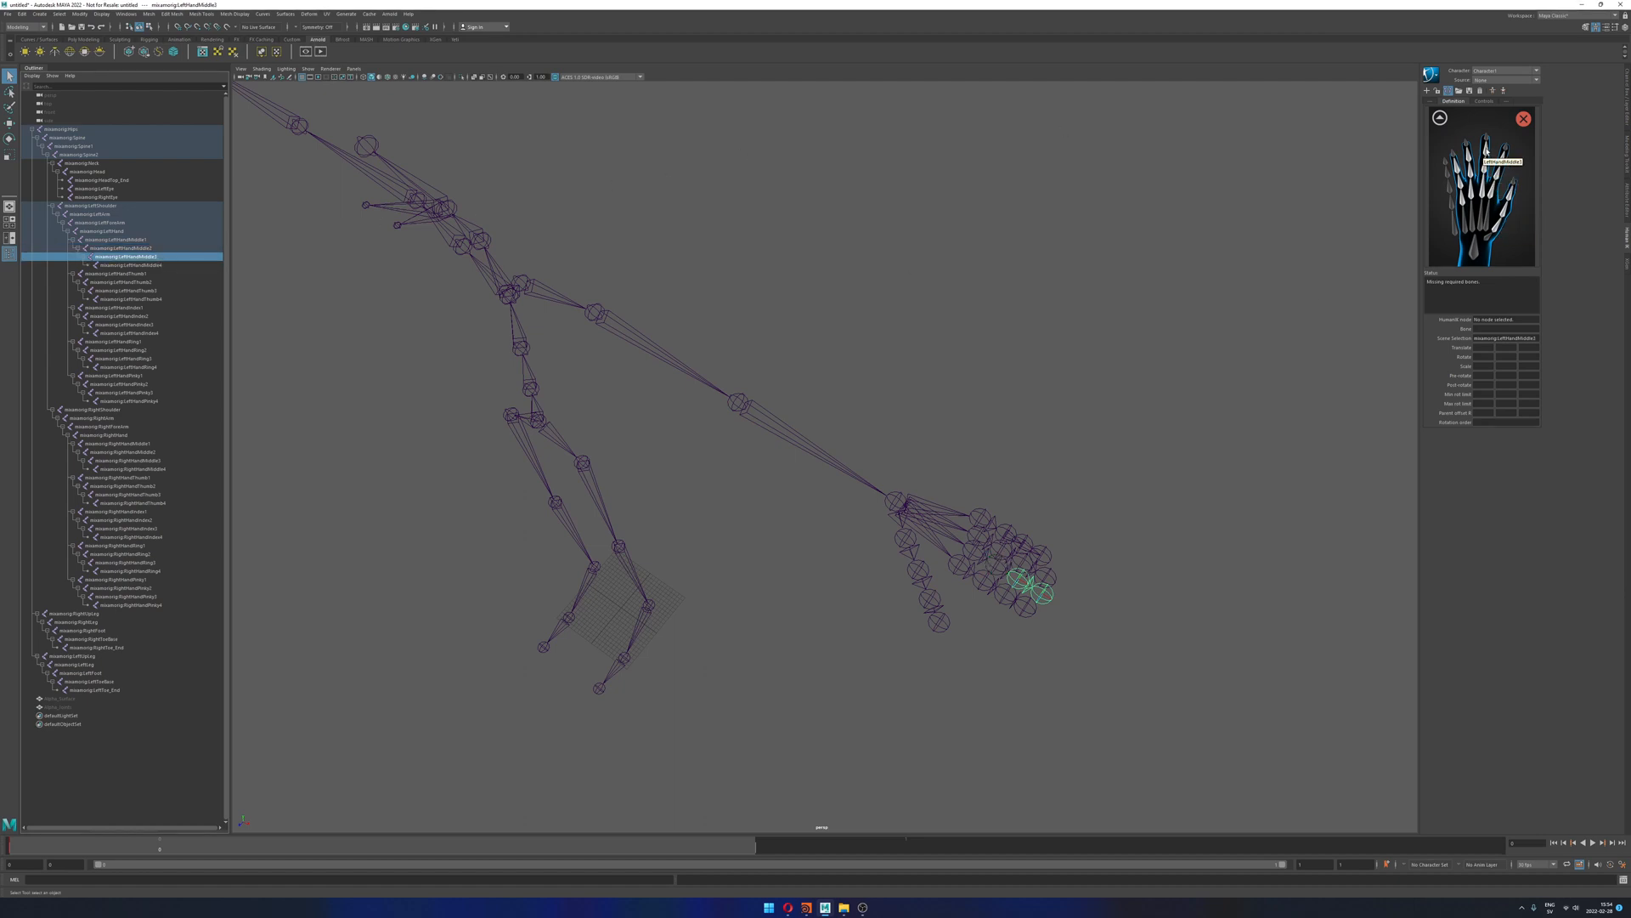
pyautogui.keyDown('alt'); pyautogui.moveTo(969, 459); pyautogui.dragTo(1001, 421); pyautogui.keyUp('alt')
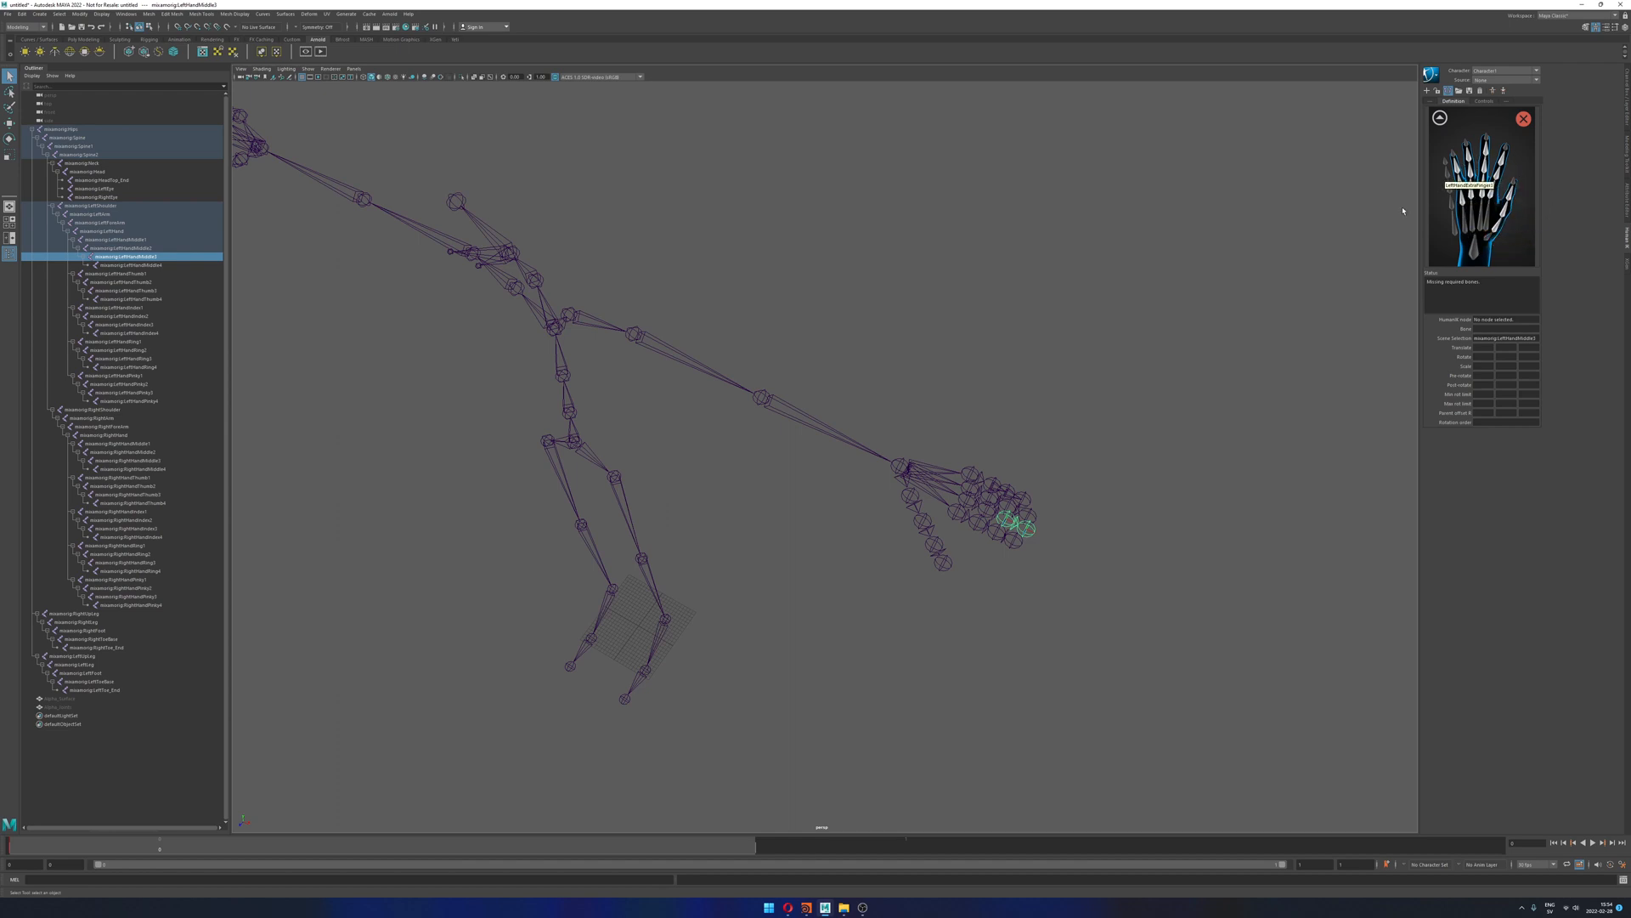
pyautogui.keyDown('alt'); pyautogui.moveTo(943, 400); pyautogui.dragTo(1033, 427); pyautogui.keyUp('alt')
pyautogui.keyDown('alt'); pyautogui.moveTo(1162, 345); pyautogui.dragTo(1166, 347); pyautogui.keyUp('alt')
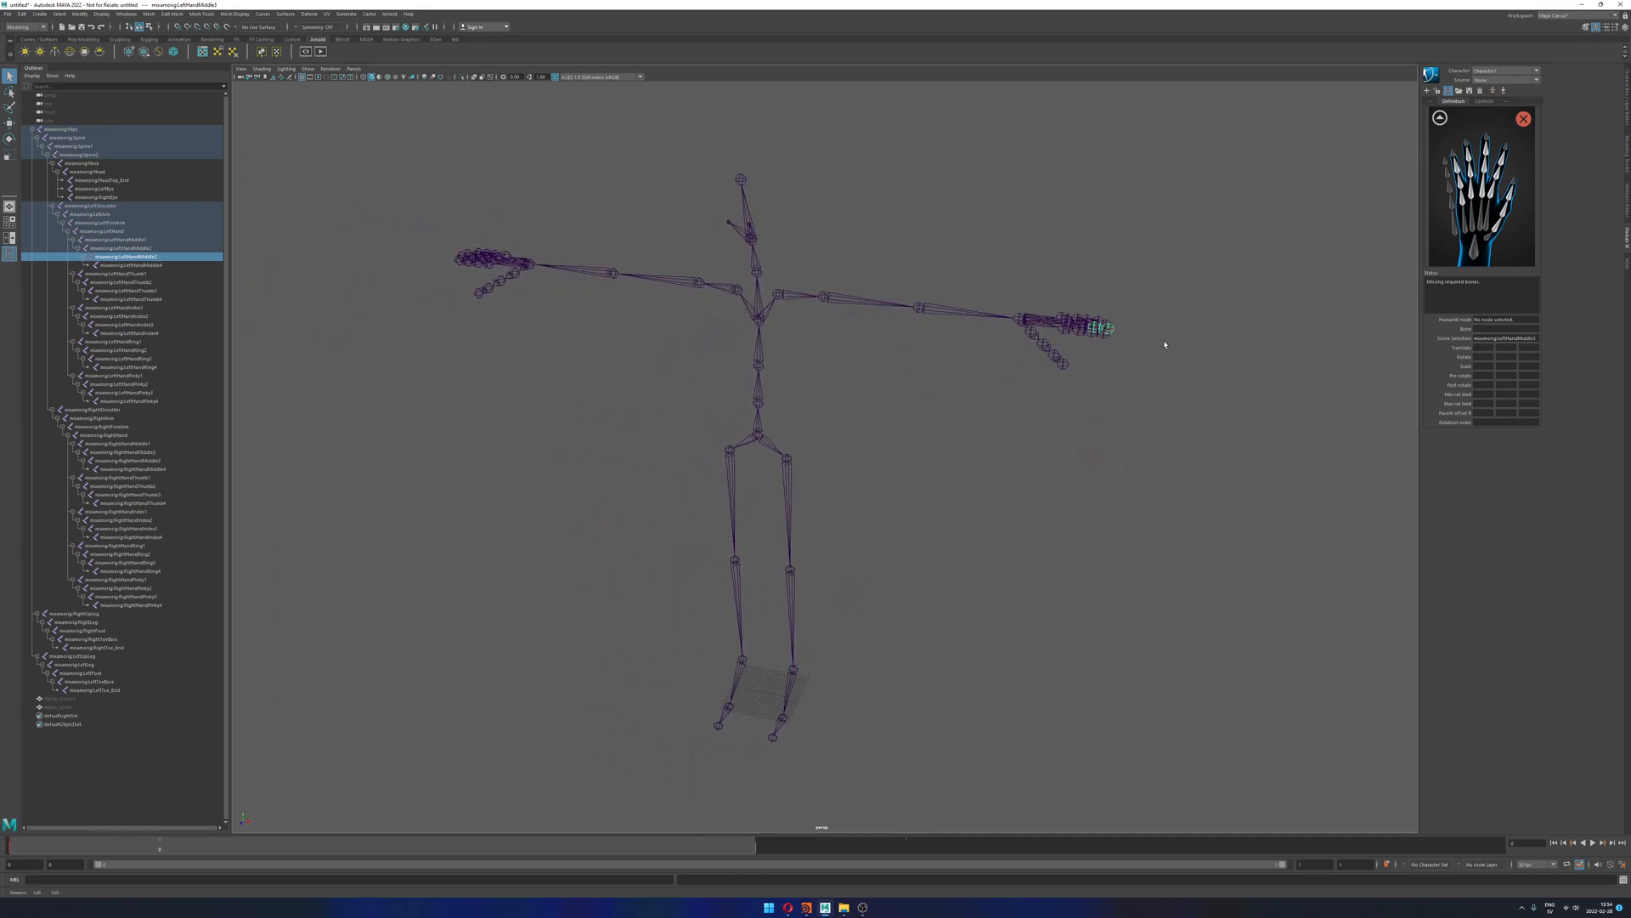
pyautogui.click(1439, 119)
pyautogui.keyDown('alt'); pyautogui.moveTo(1114, 217); pyautogui.dragTo(1127, 204); pyautogui.keyUp('alt')
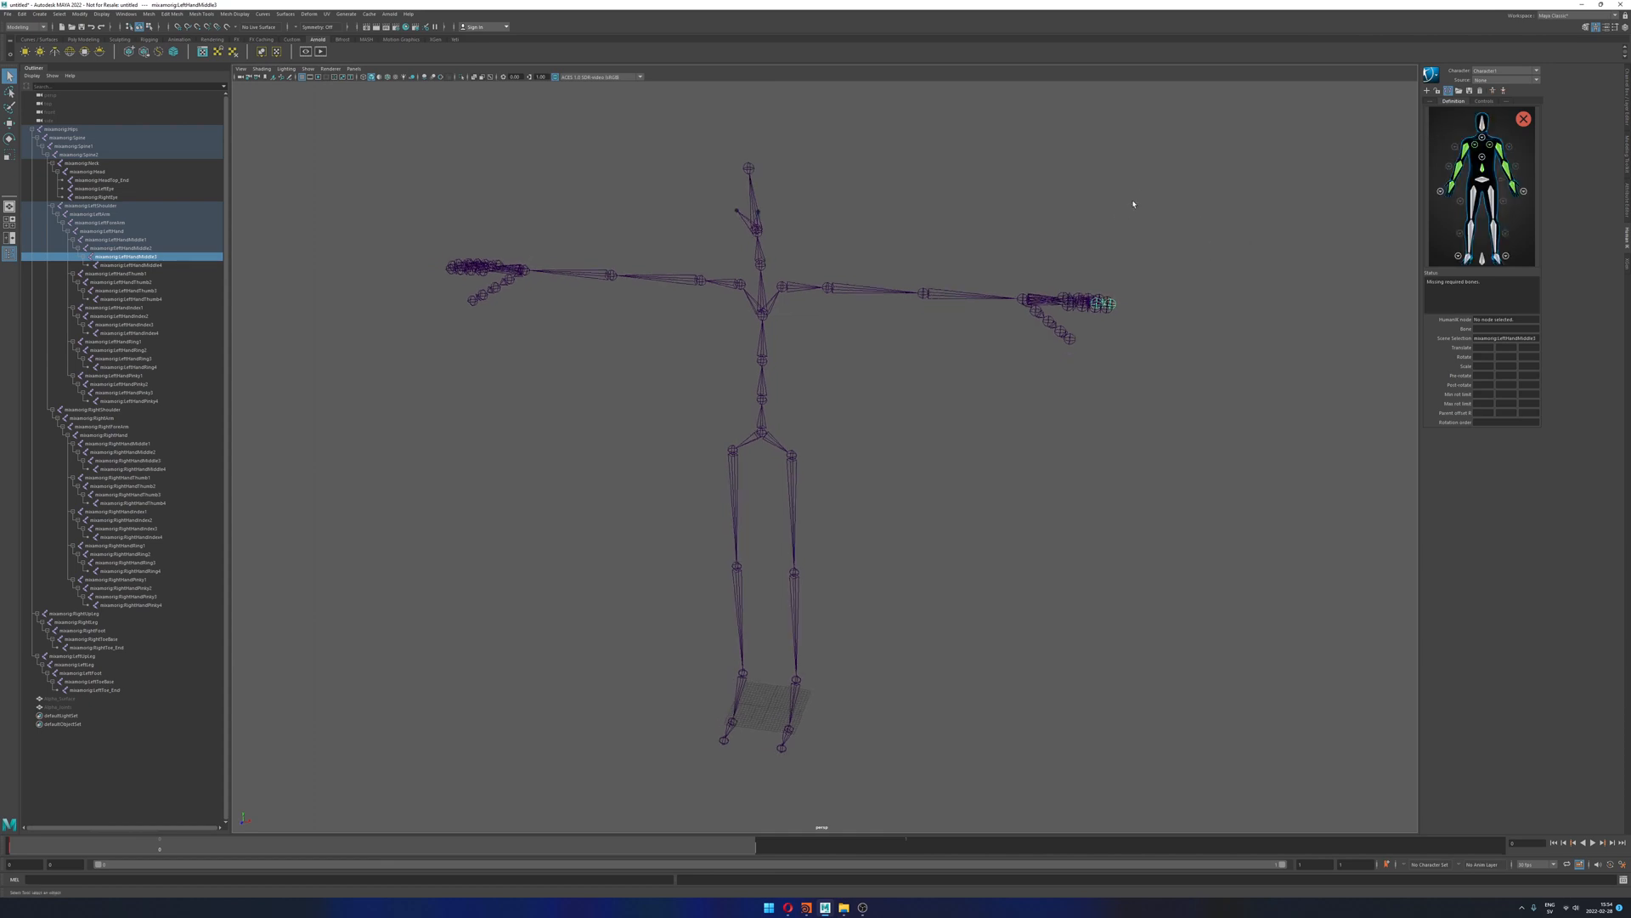
pyautogui.click(1152, 177)
pyautogui.keyDown('alt'); pyautogui.moveTo(1143, 314); pyautogui.dragTo(1078, 357); pyautogui.keyUp('alt')
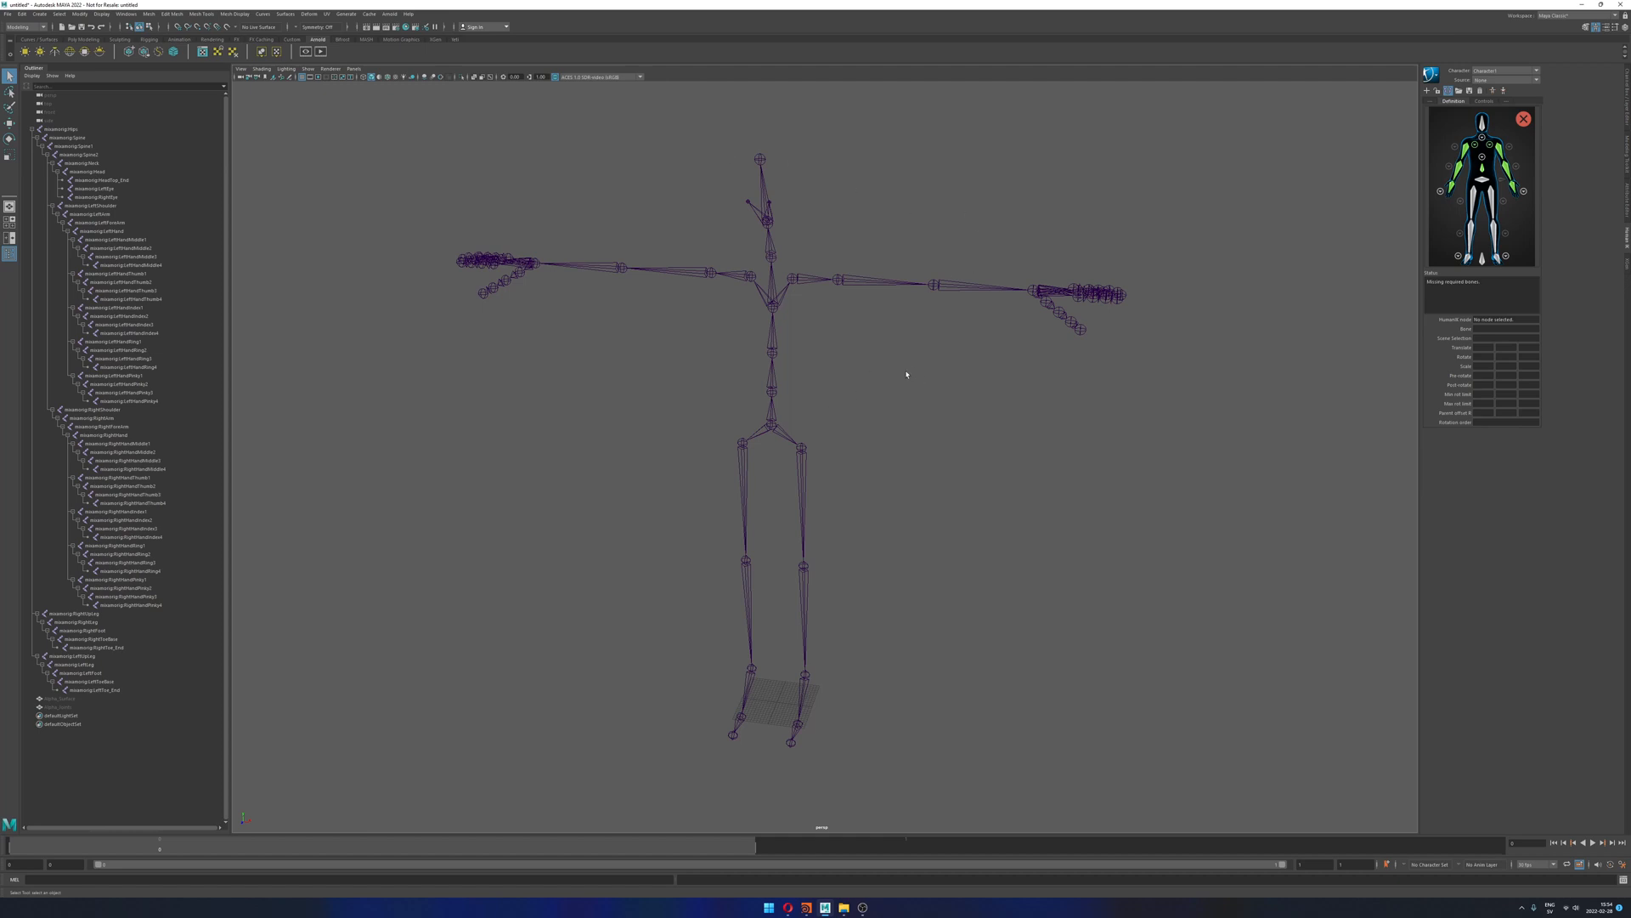
# Step: Check which part of the skeleton the RightShoulder, Hips, Spine and Spine1 joints each control by selecting them in turn
pyautogui.keyDown('alt'); pyautogui.moveTo(907, 374); pyautogui.dragTo(914, 360, button='middle'); pyautogui.keyUp('alt')
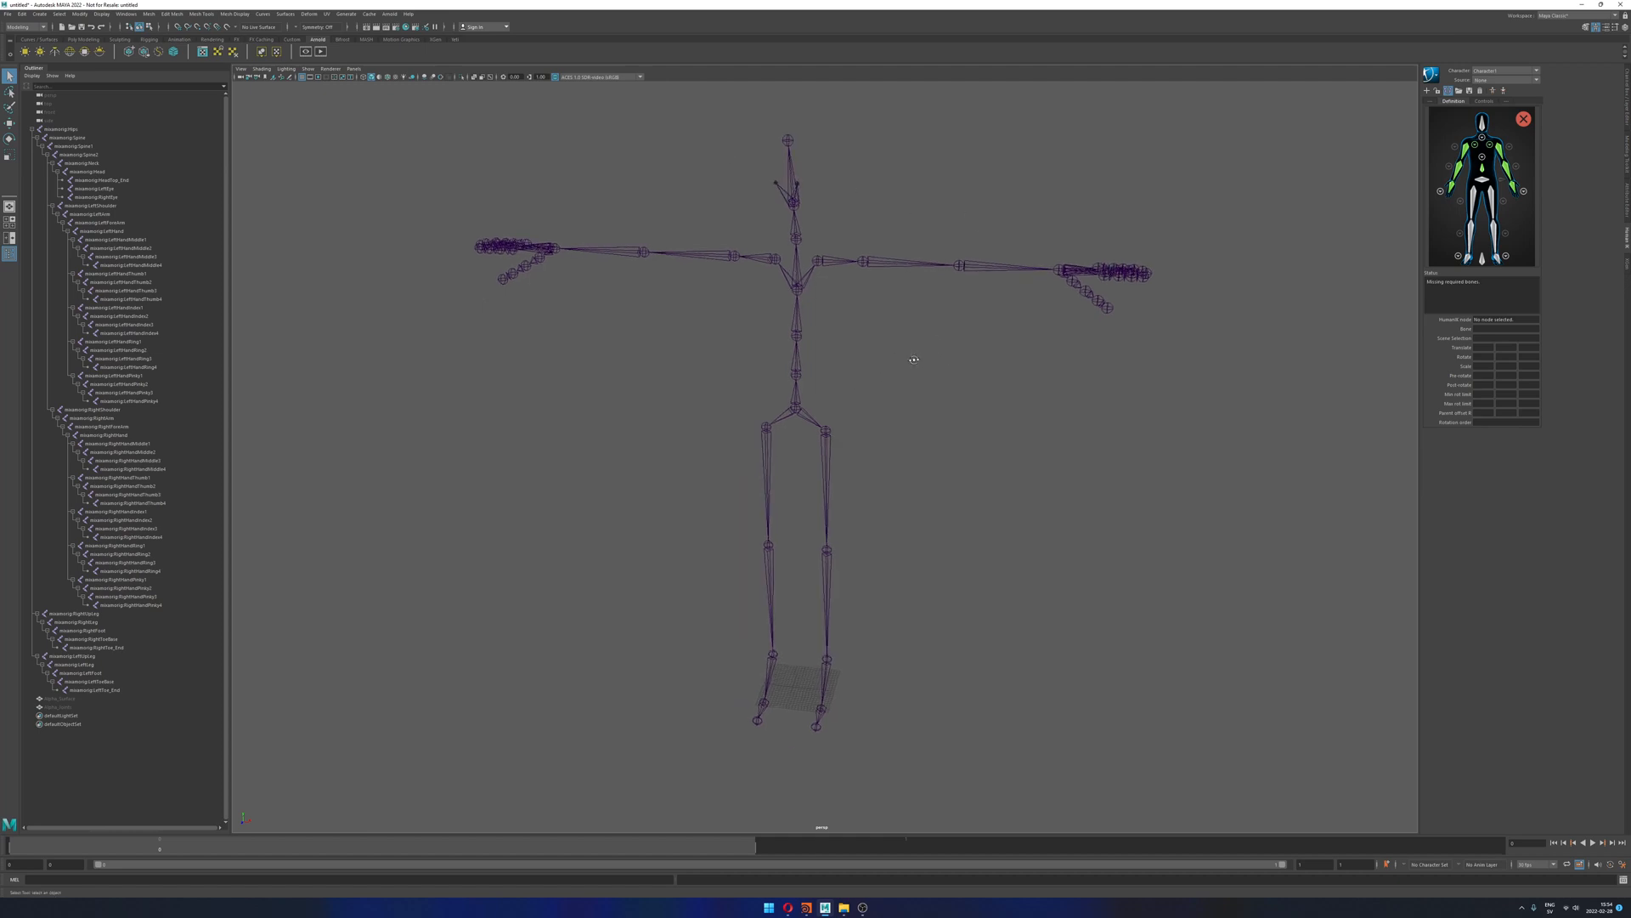
pyautogui.click(121, 410)
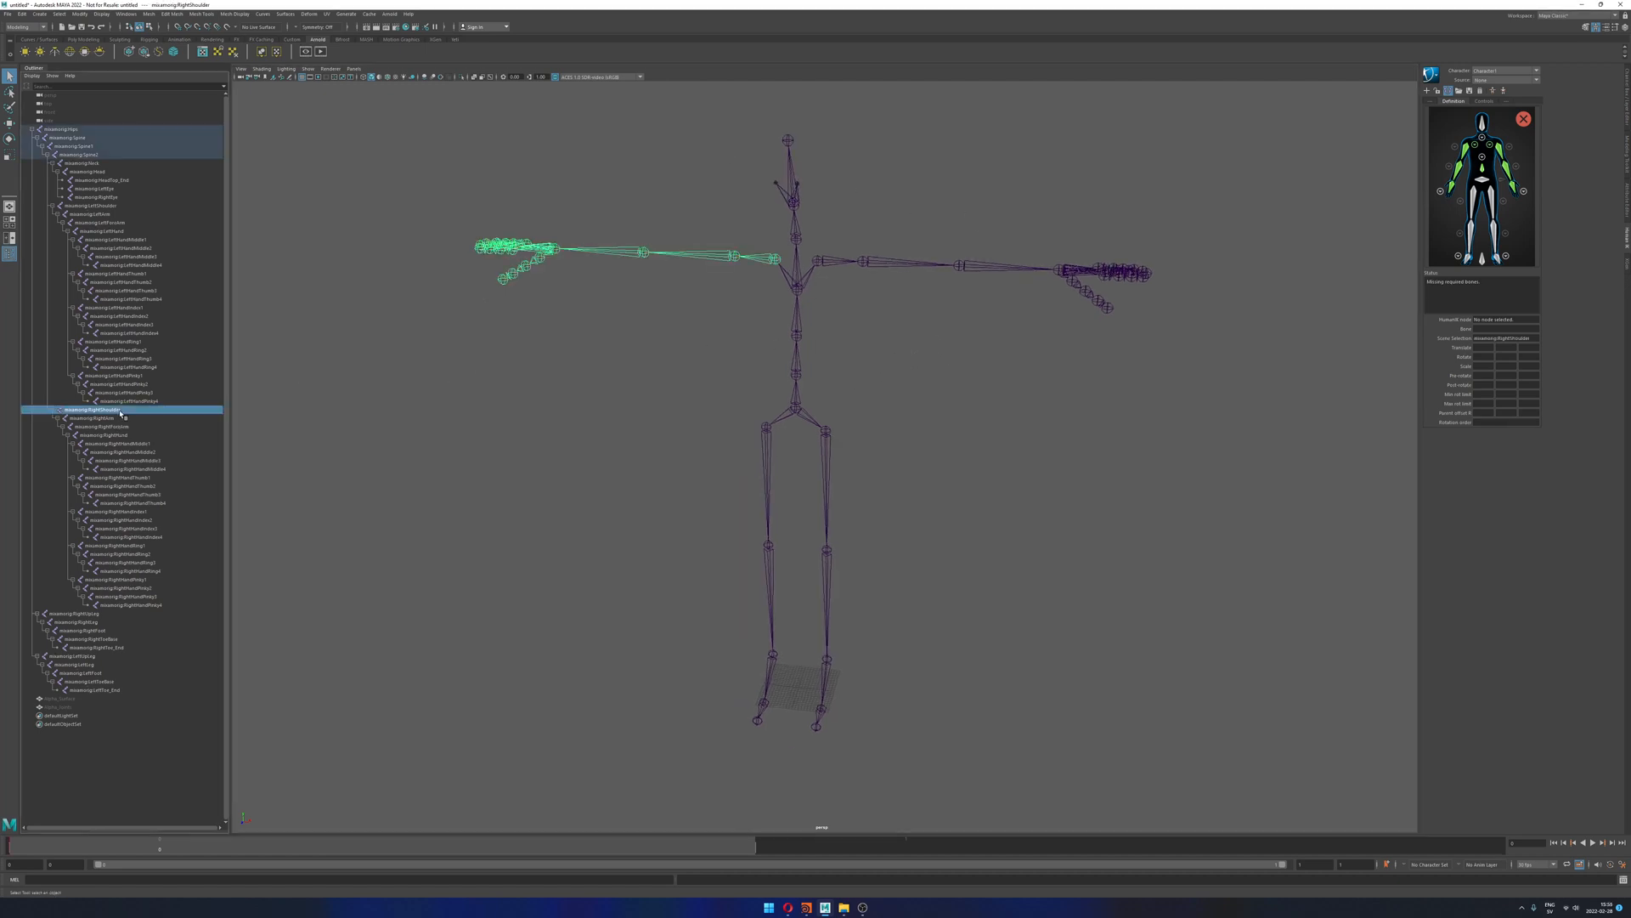
pyautogui.click(797, 401)
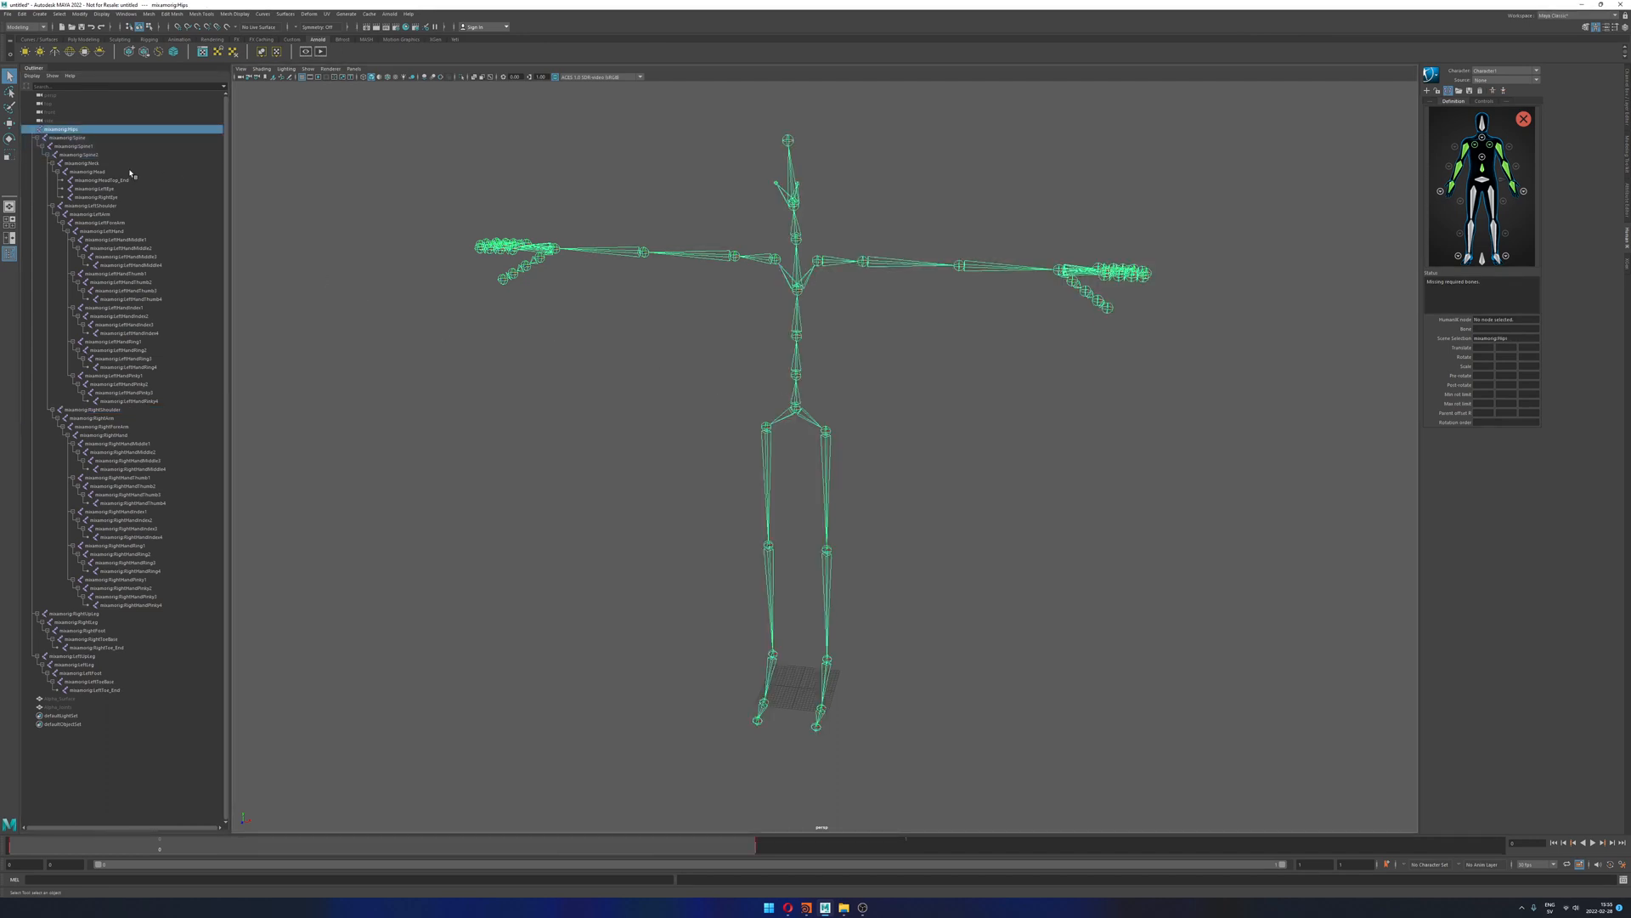
pyautogui.click(94, 139)
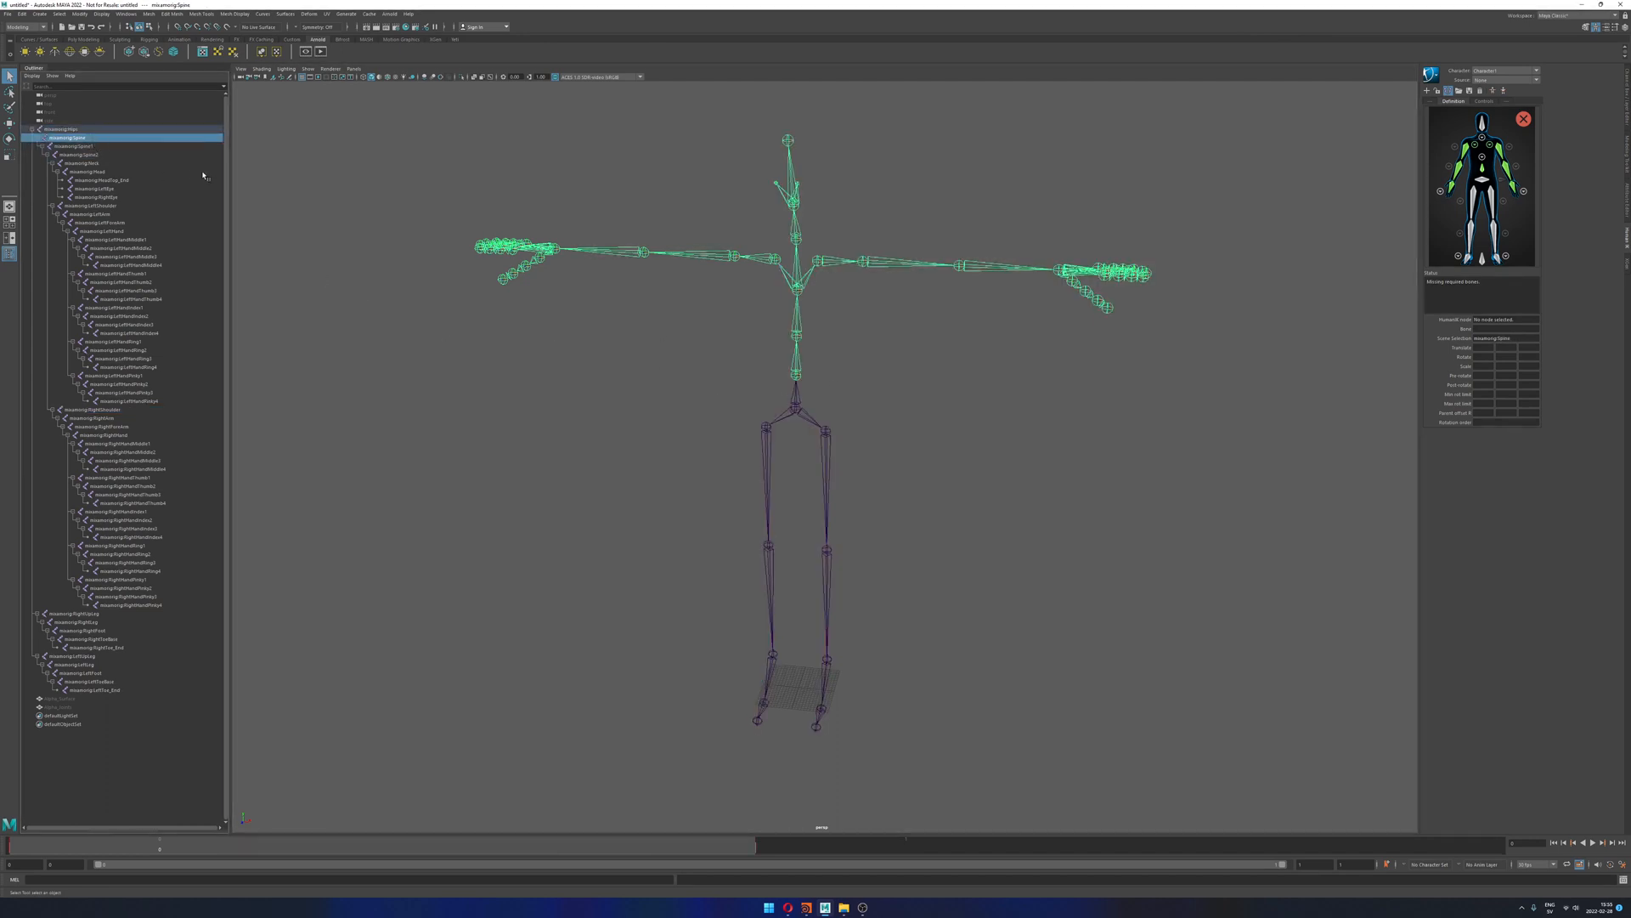
pyautogui.click(89, 147)
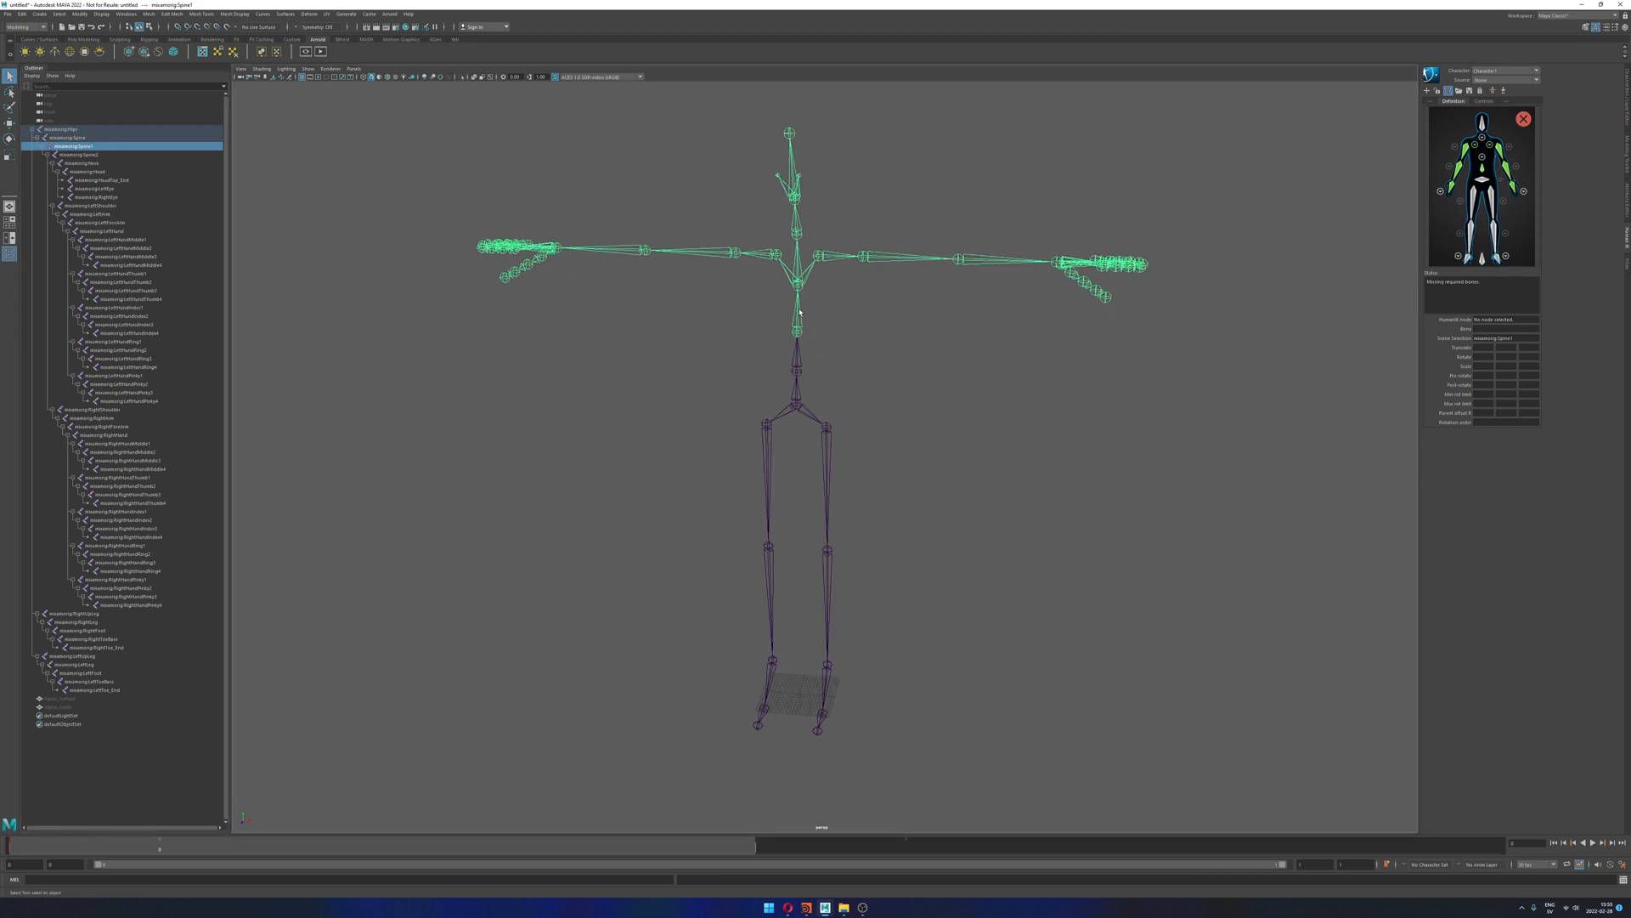
# Step: Assign the mixamorig:Spine1 and mixamorig:Spine2 joints to the two lowest spine slots in the spine detail view, and return to the full-body definition
pyautogui.click(1483, 160)
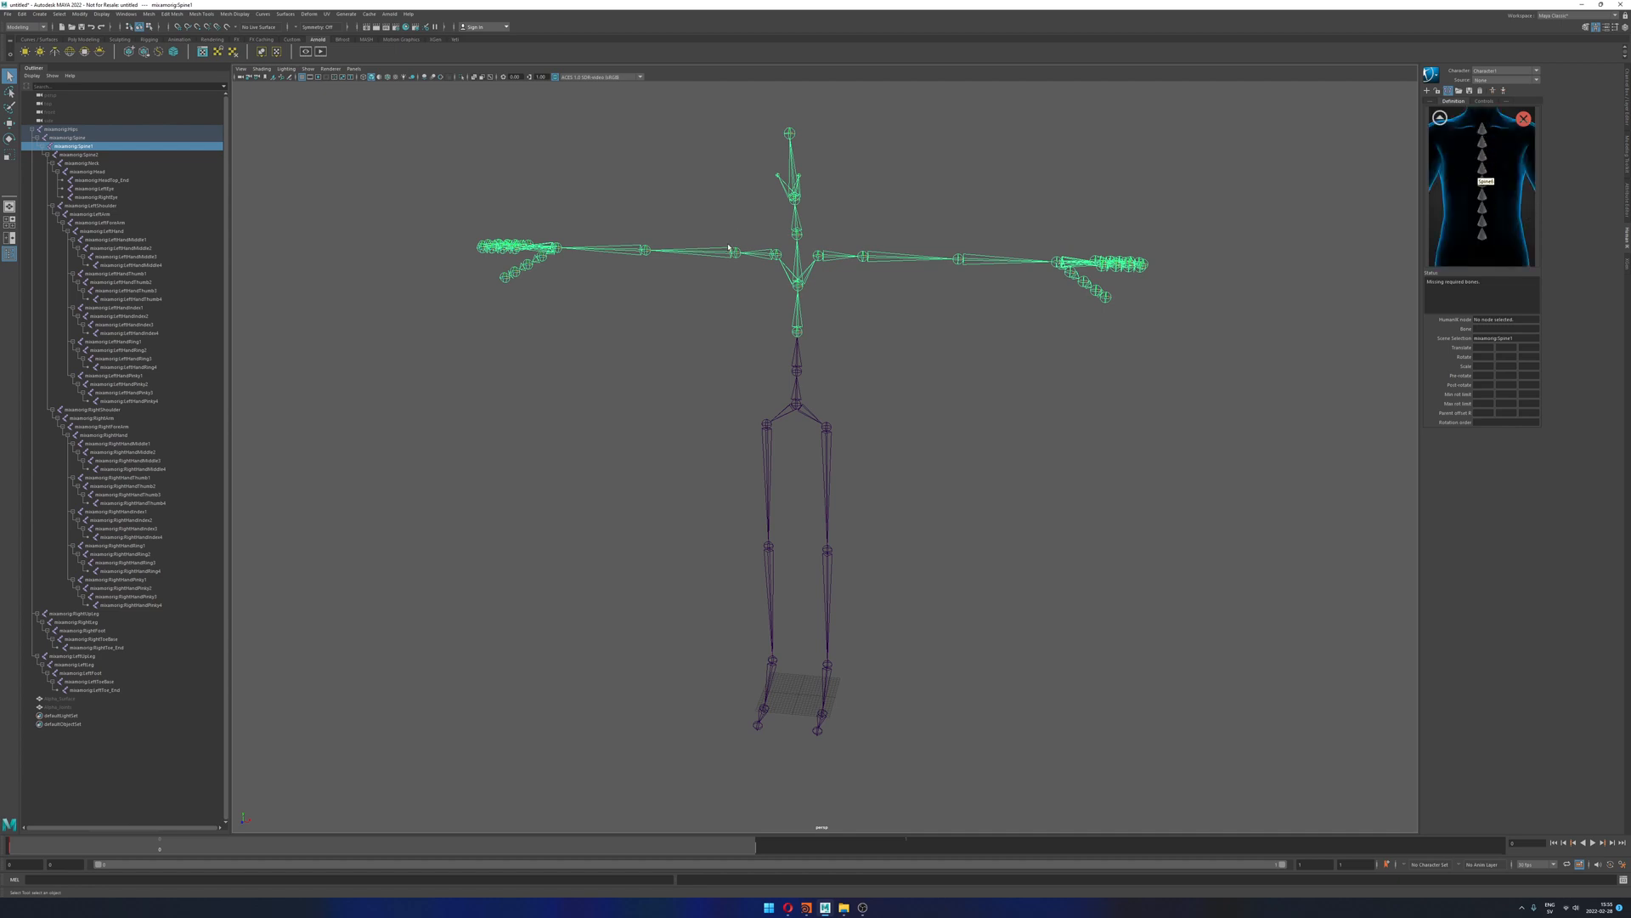
pyautogui.rightClick(1482, 240)
pyautogui.click(1504, 248)
pyautogui.click(101, 156)
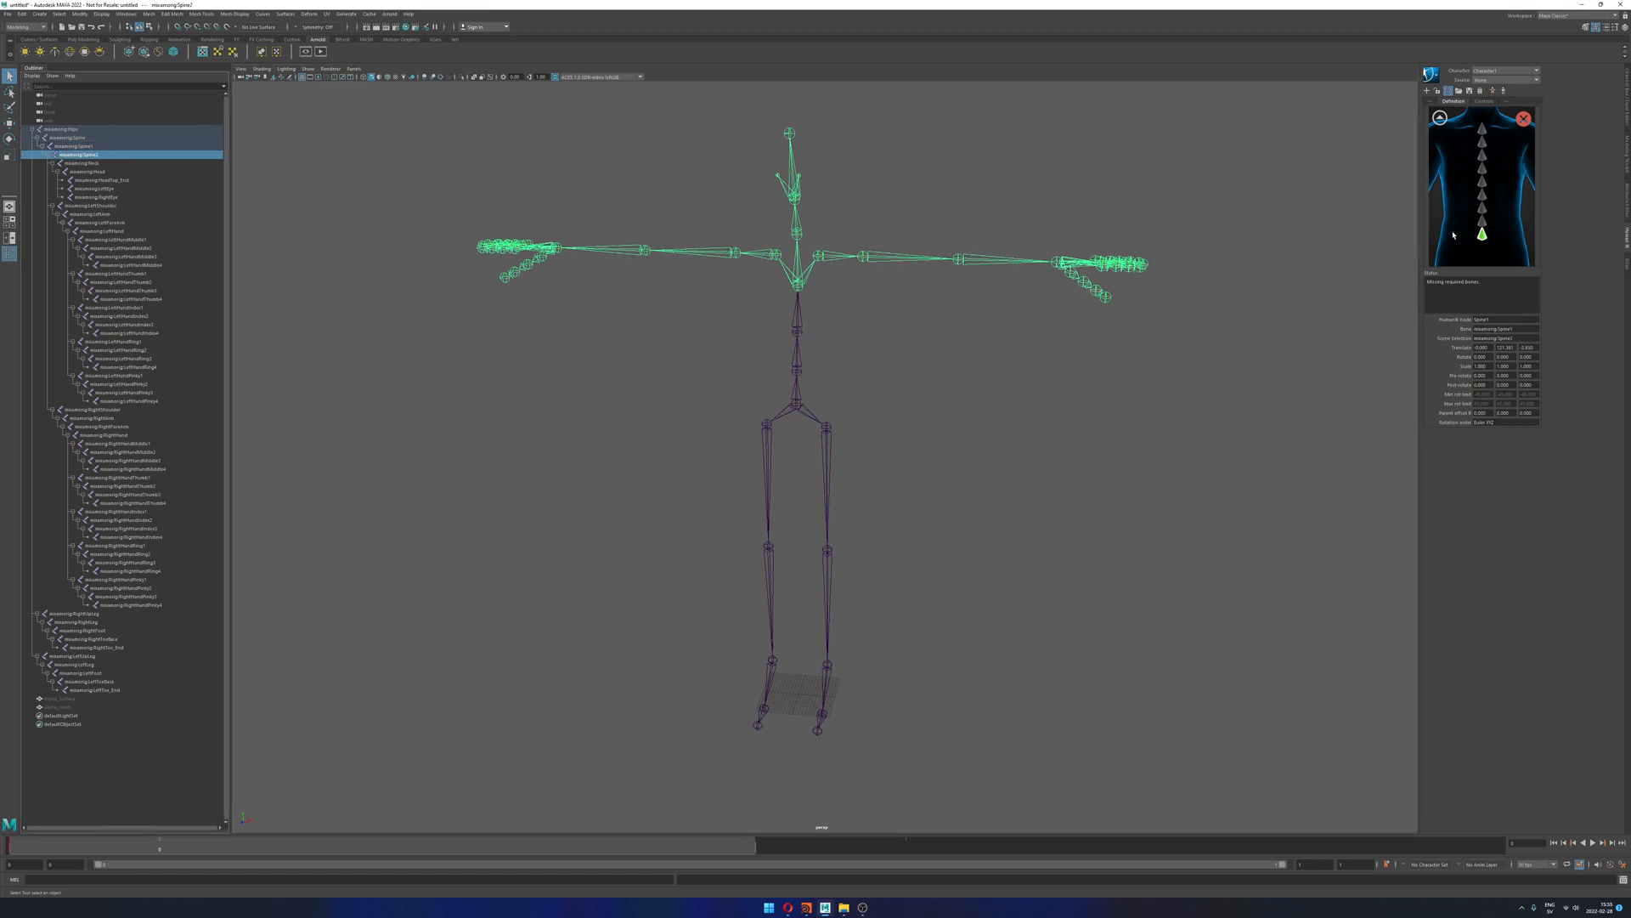
pyautogui.rightClick(1481, 221)
pyautogui.click(1498, 228)
pyautogui.keyDown('alt'); pyautogui.moveTo(964, 411); pyautogui.dragTo(892, 353); pyautogui.keyUp('alt')
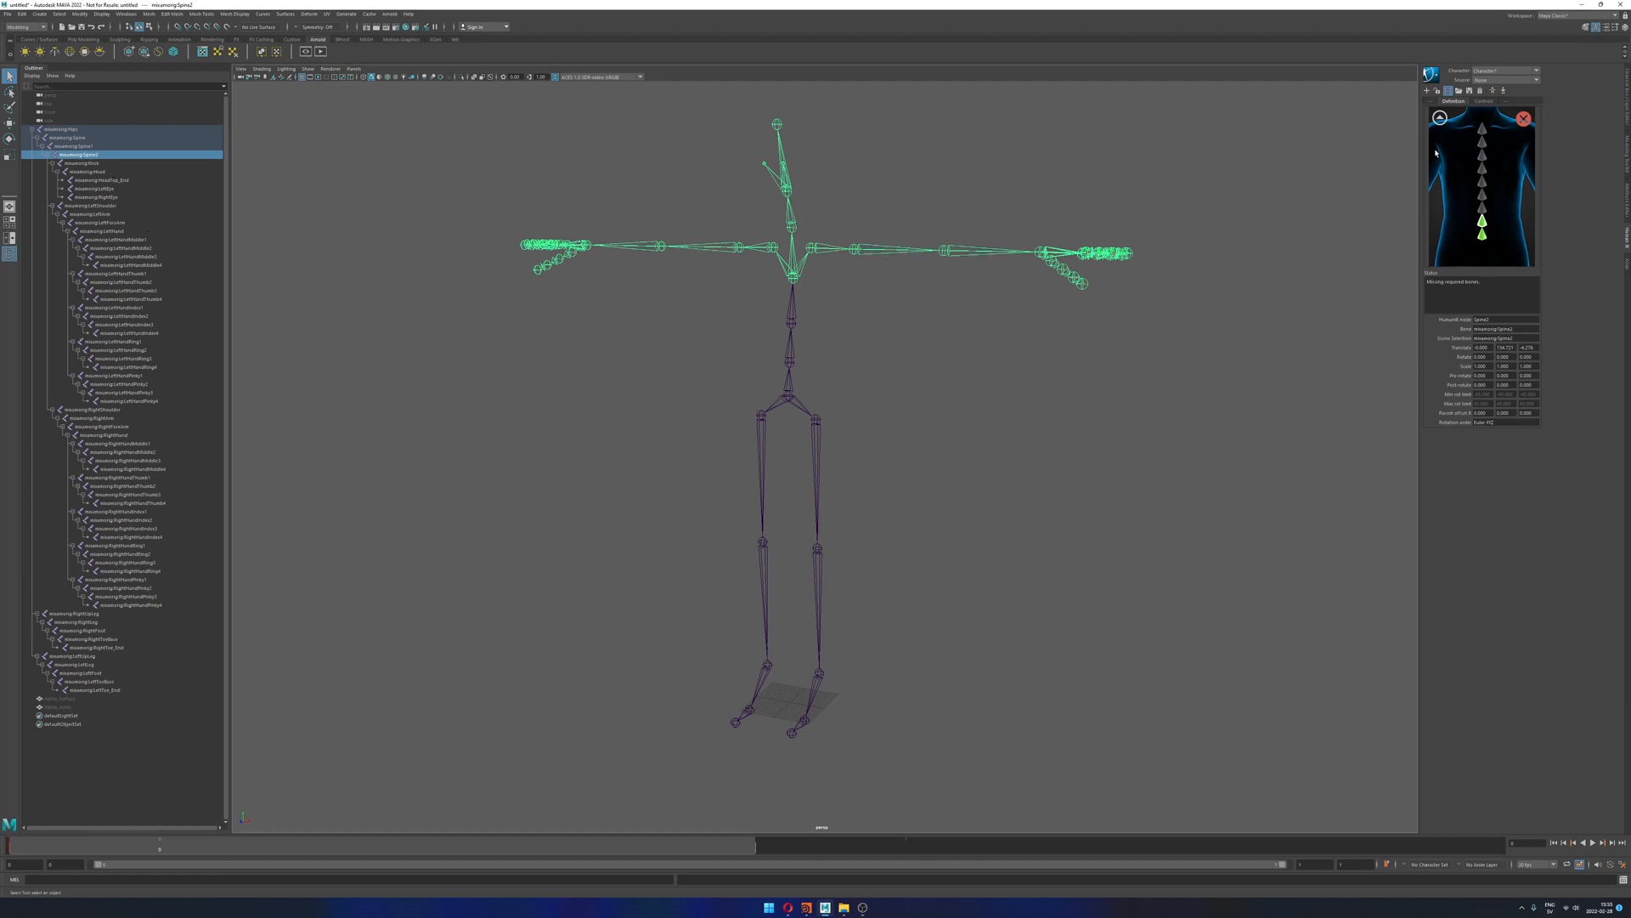
pyautogui.click(1441, 118)
# Step: Assign the mixamorig:Neck joint to the lowest slot in the neck detail view, and return to the full-body definition
pyautogui.click(92, 163)
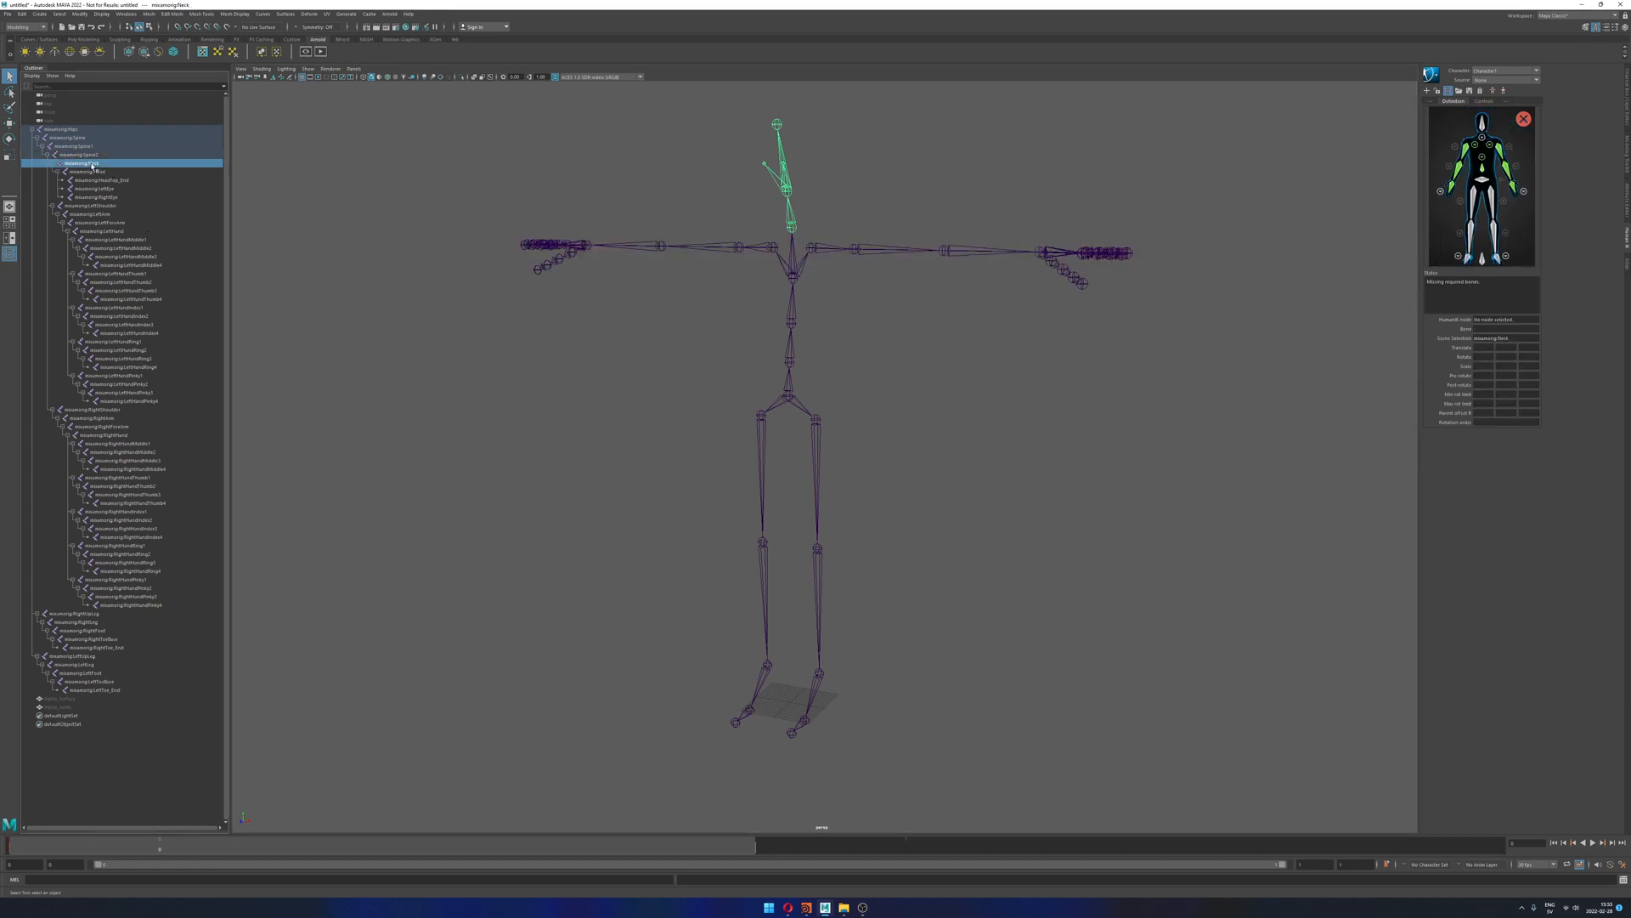
pyautogui.click(1483, 132)
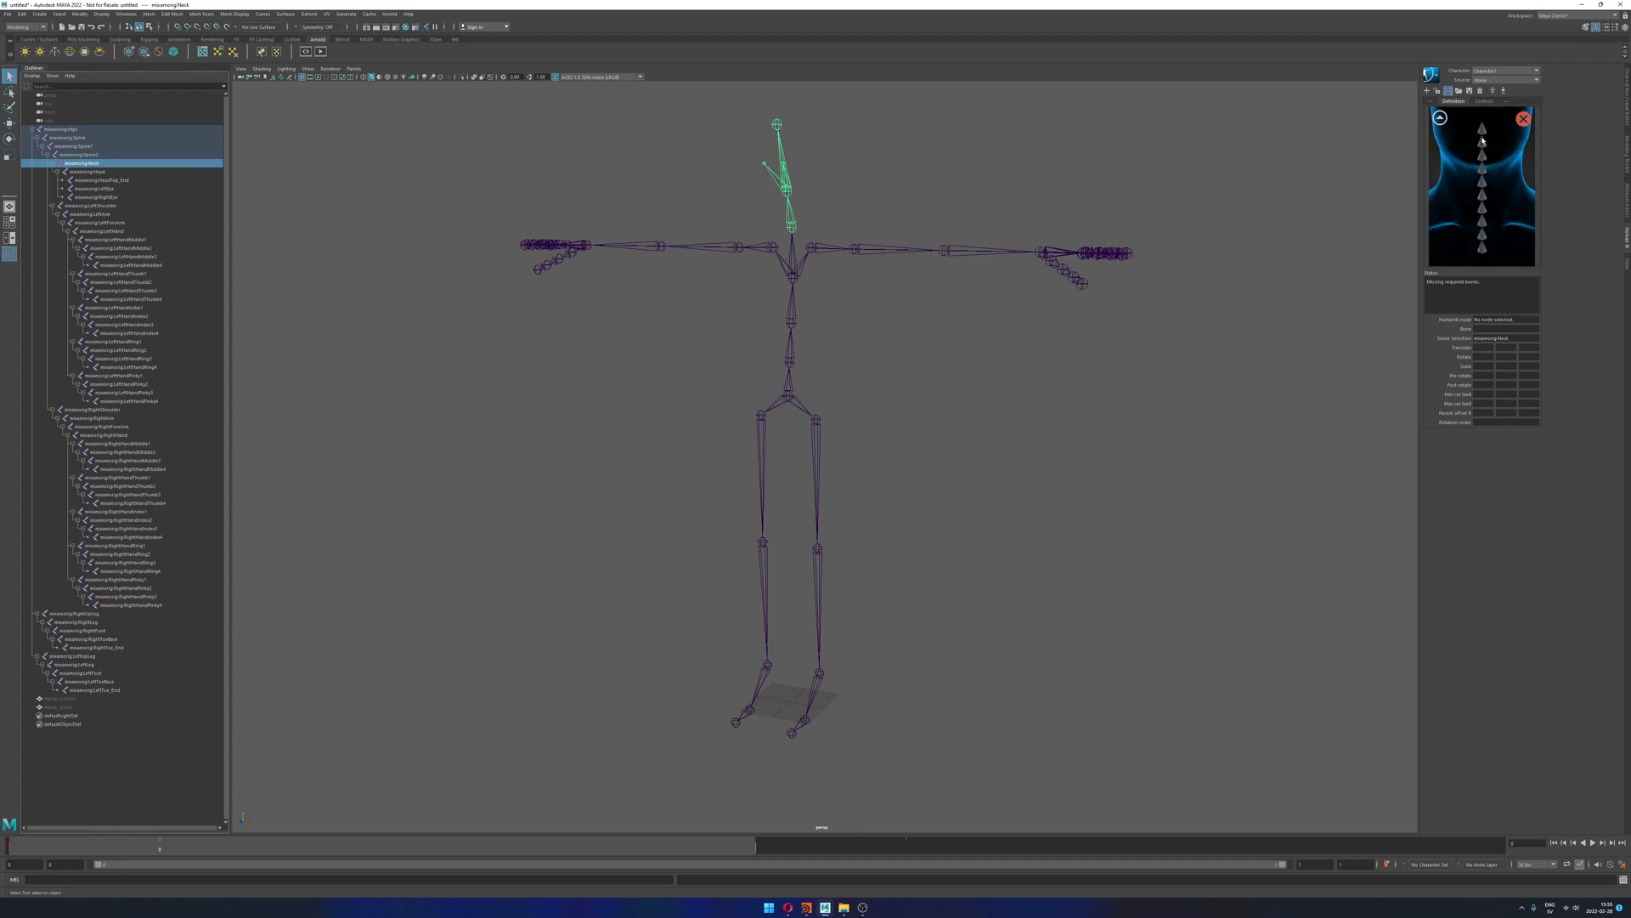
pyautogui.rightClick(1482, 251)
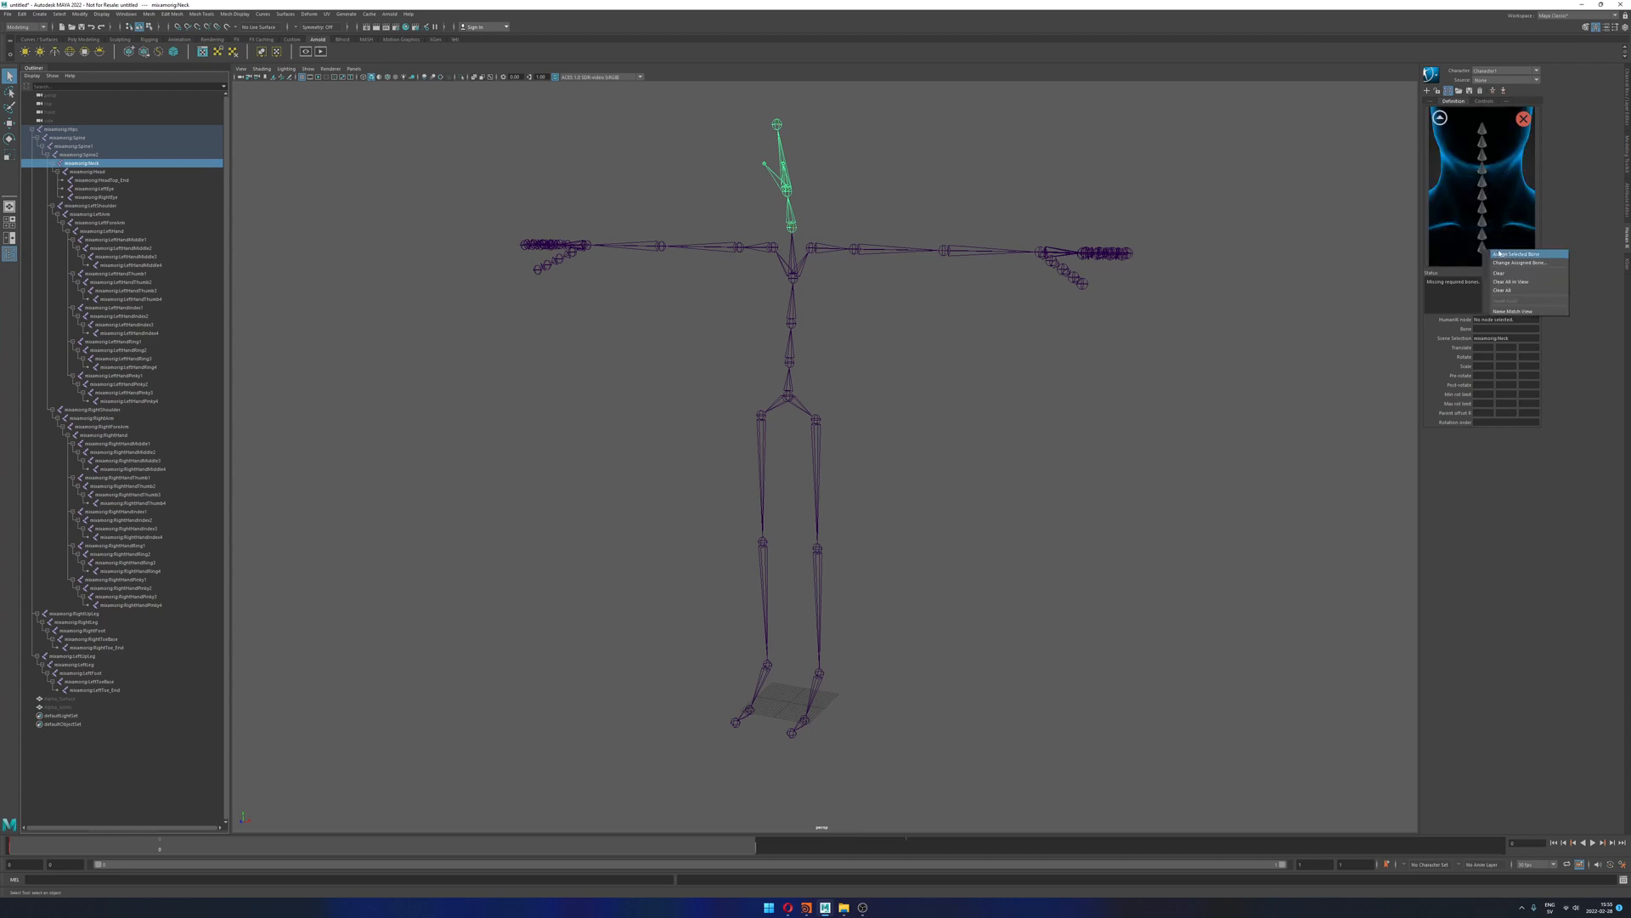
pyautogui.click(1517, 255)
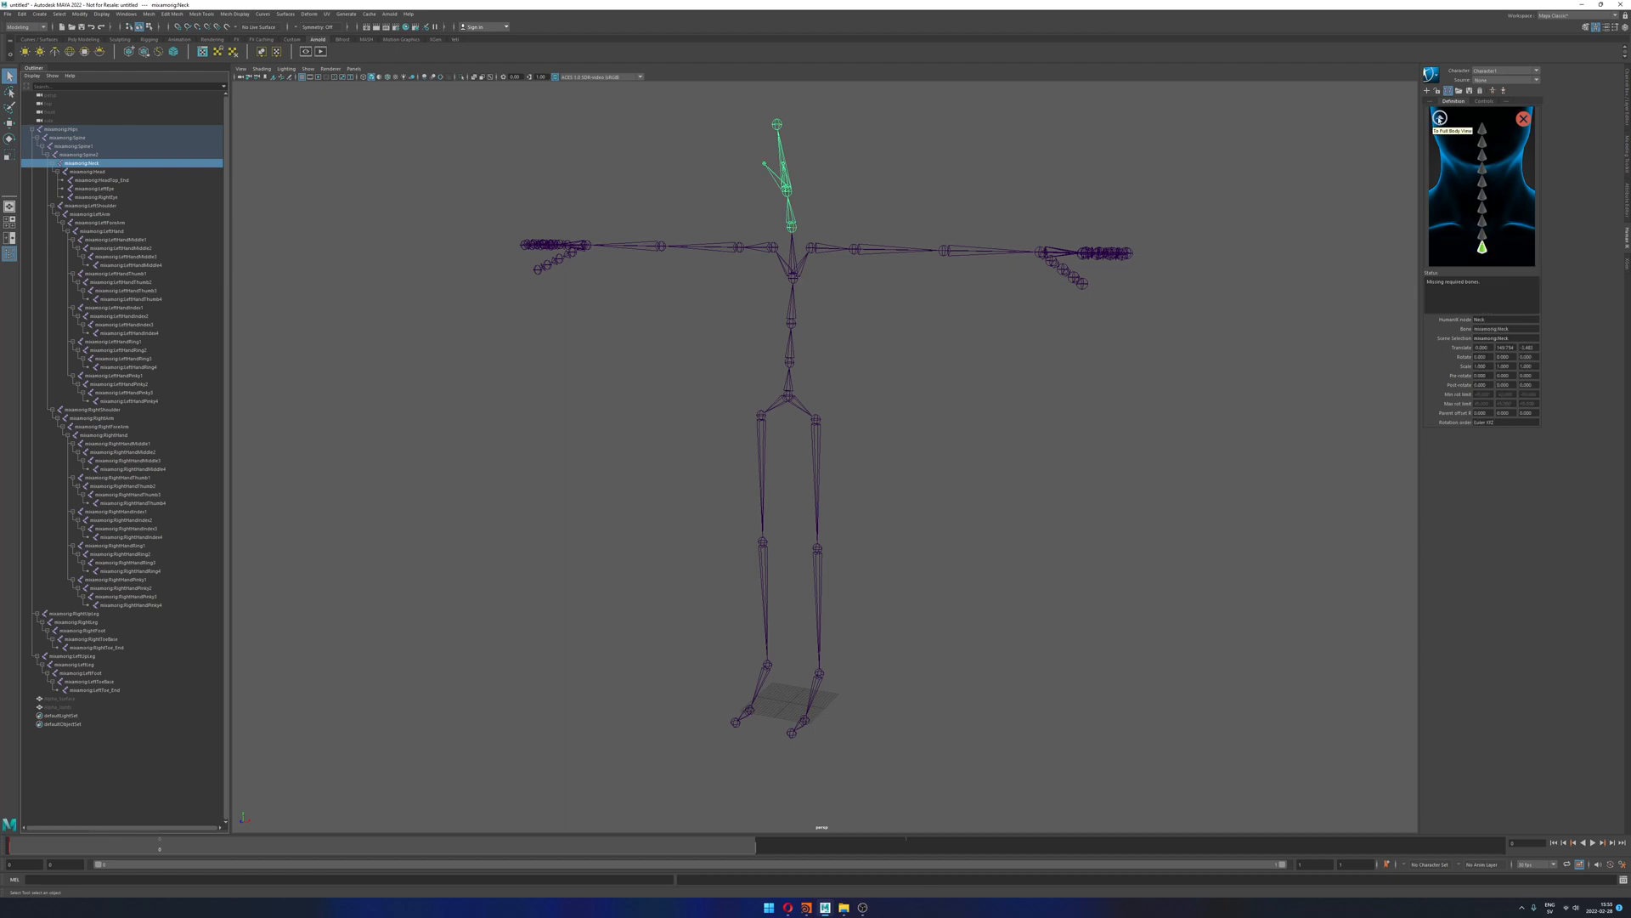
pyautogui.click(1439, 118)
# Step: Assign the mixamorig:Head joint to the Head slot of the character definition
pyautogui.click(93, 172)
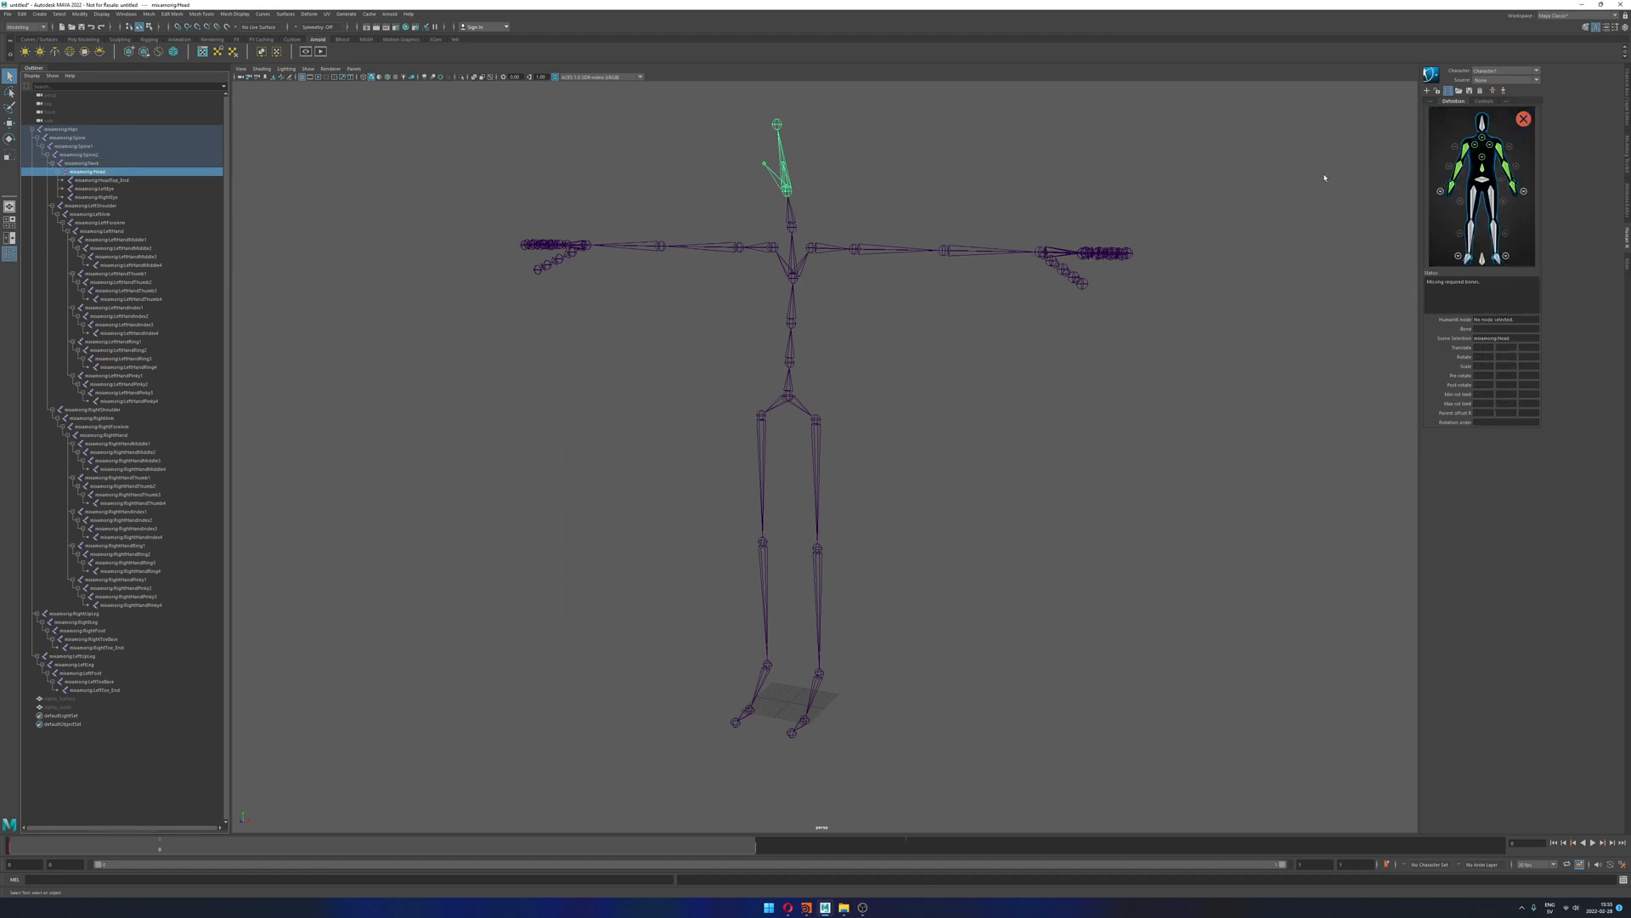
pyautogui.rightClick(1492, 128)
pyautogui.click(1495, 131)
# Step: Assign the mixamorig:LeftUpLeg joint to the LeftUpLeg slot of the character definition
pyautogui.click(845, 435)
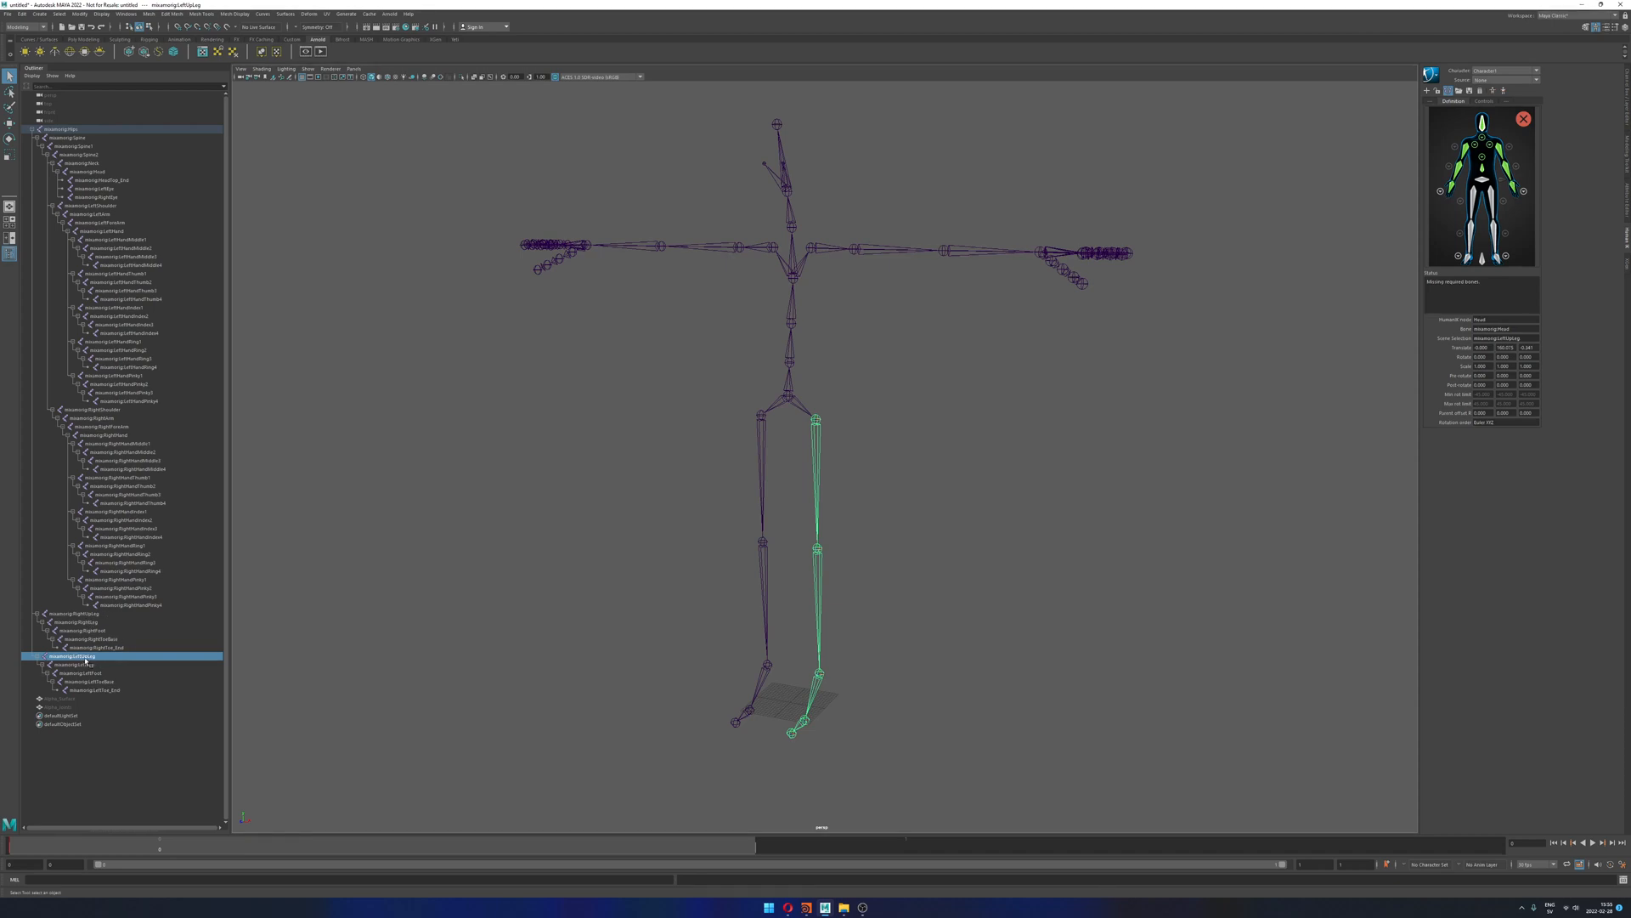
pyautogui.click(96, 613)
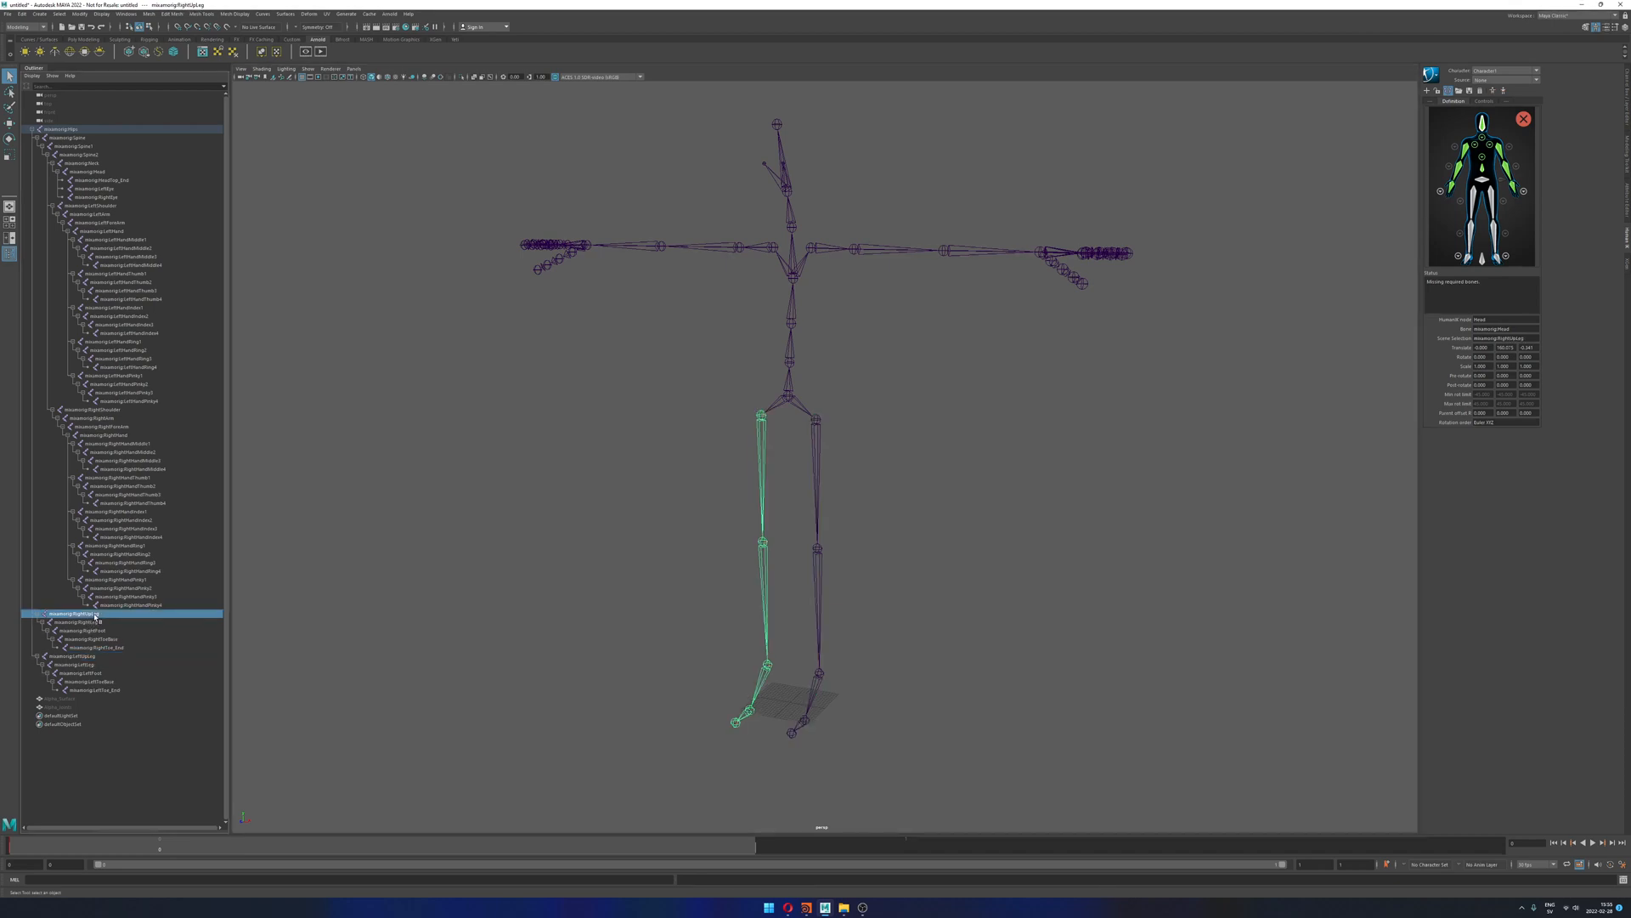
pyautogui.click(84, 657)
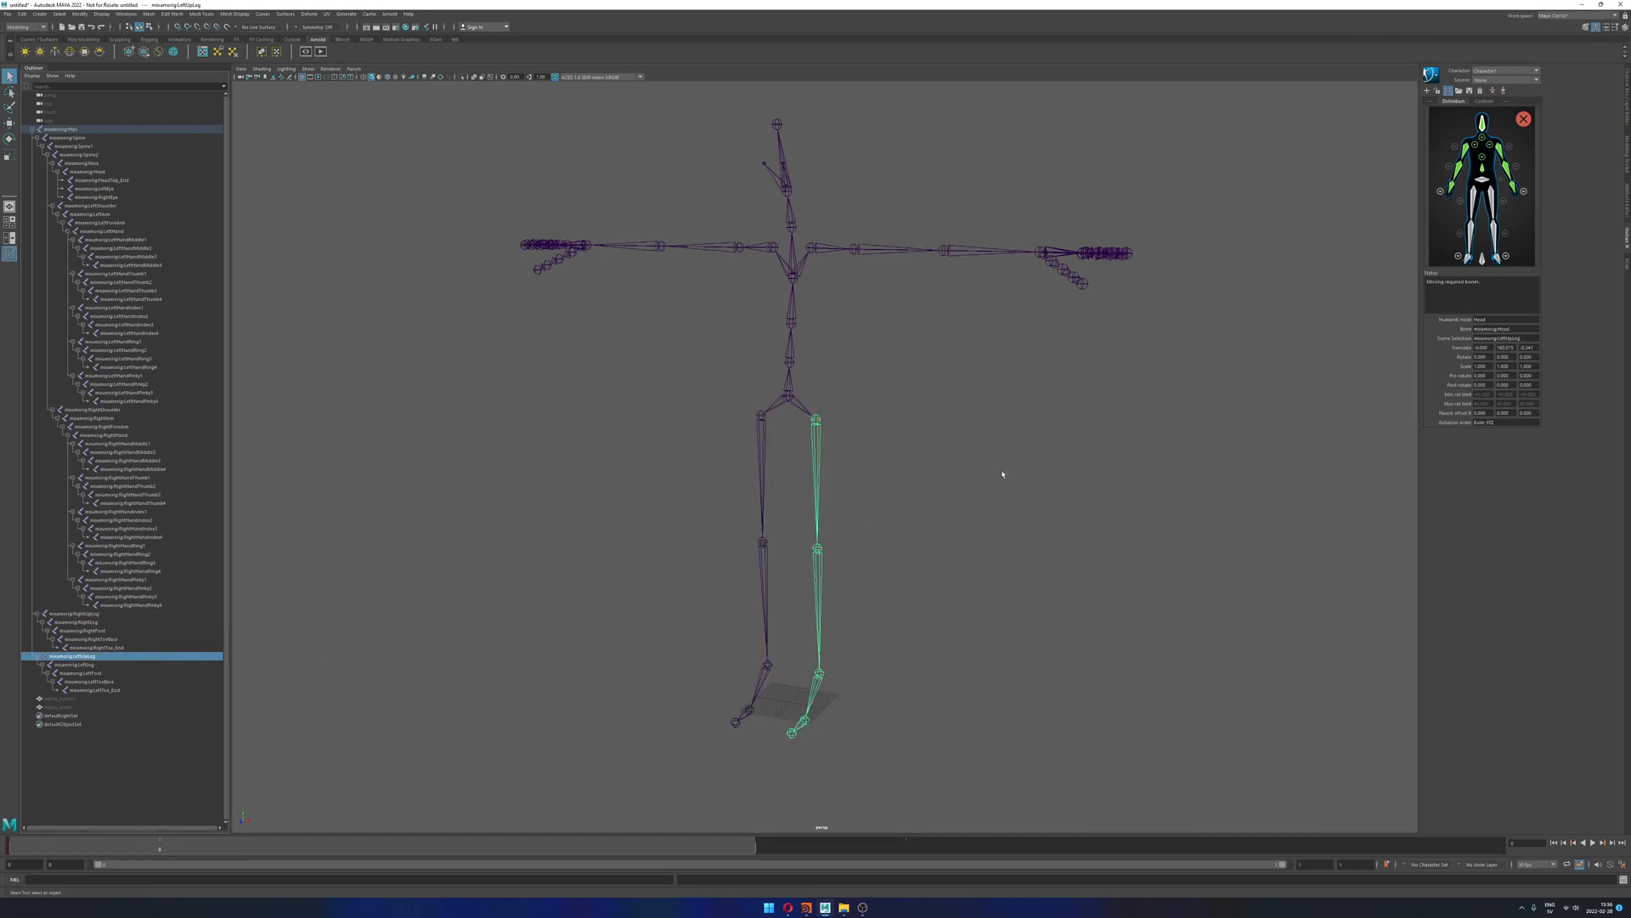
pyautogui.rightClick(1501, 208)
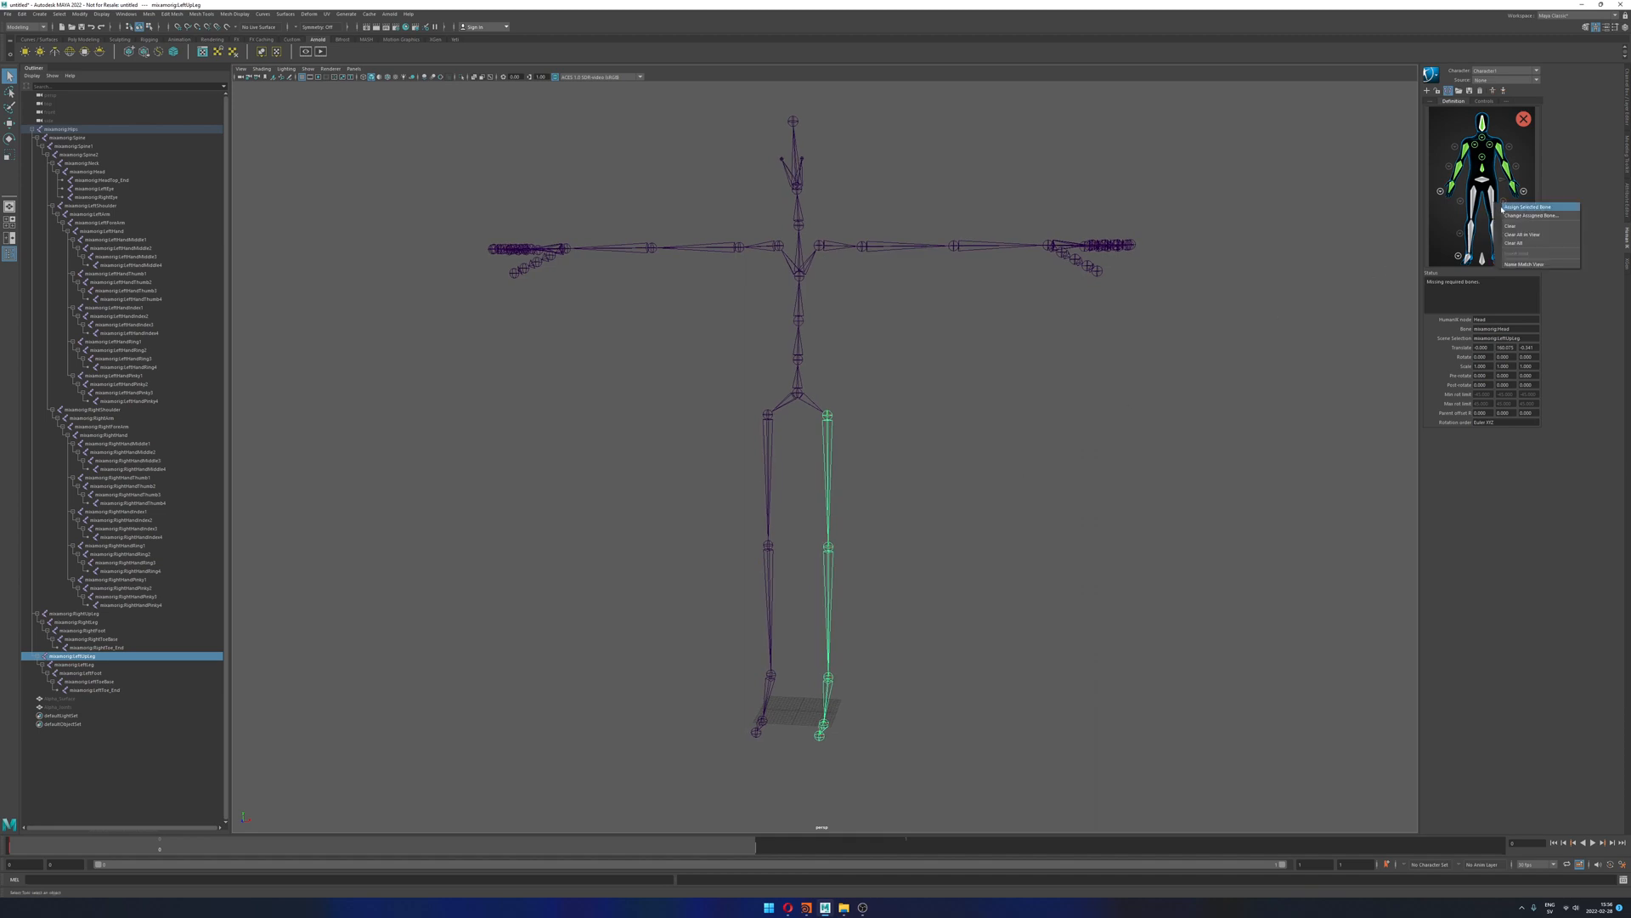
pyautogui.click(1509, 207)
# Step: Assign the mixamorig:LeftLeg joint to the LeftLeg slot of the character definition
pyautogui.click(192, 665)
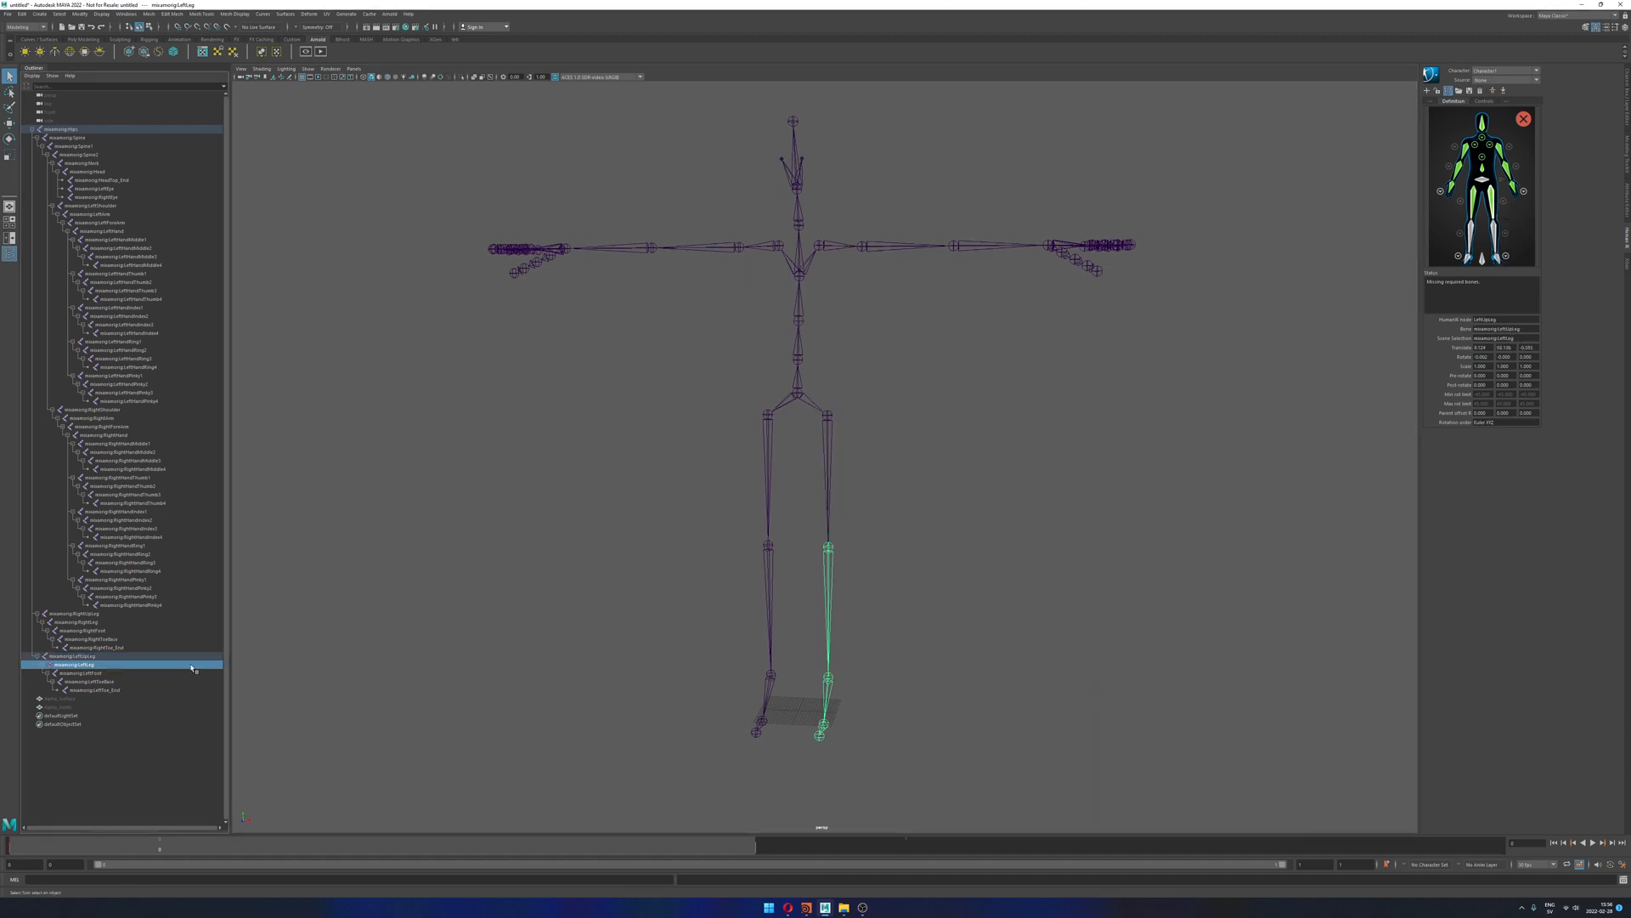
pyautogui.keyDown('alt'); pyautogui.moveTo(886, 610); pyautogui.dragTo(881, 608); pyautogui.keyUp('alt')
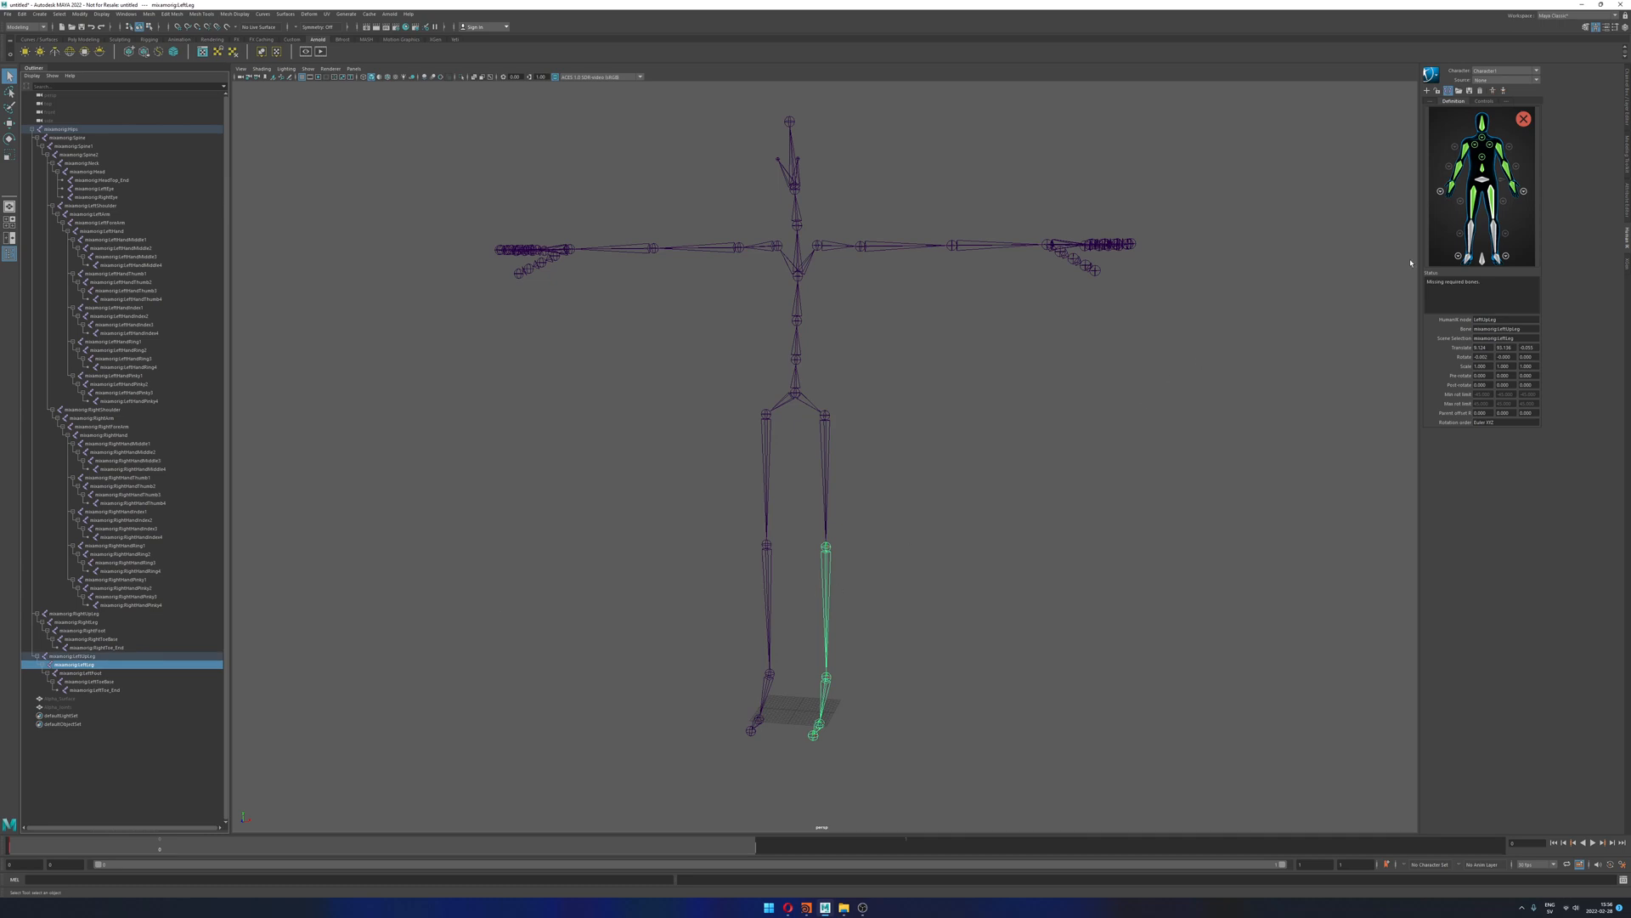
pyautogui.rightClick(1496, 227)
pyautogui.click(1510, 234)
# Step: Assign the mixamorig:LeftFoot joint to the LeftFoot slot of the character definition
pyautogui.click(113, 673)
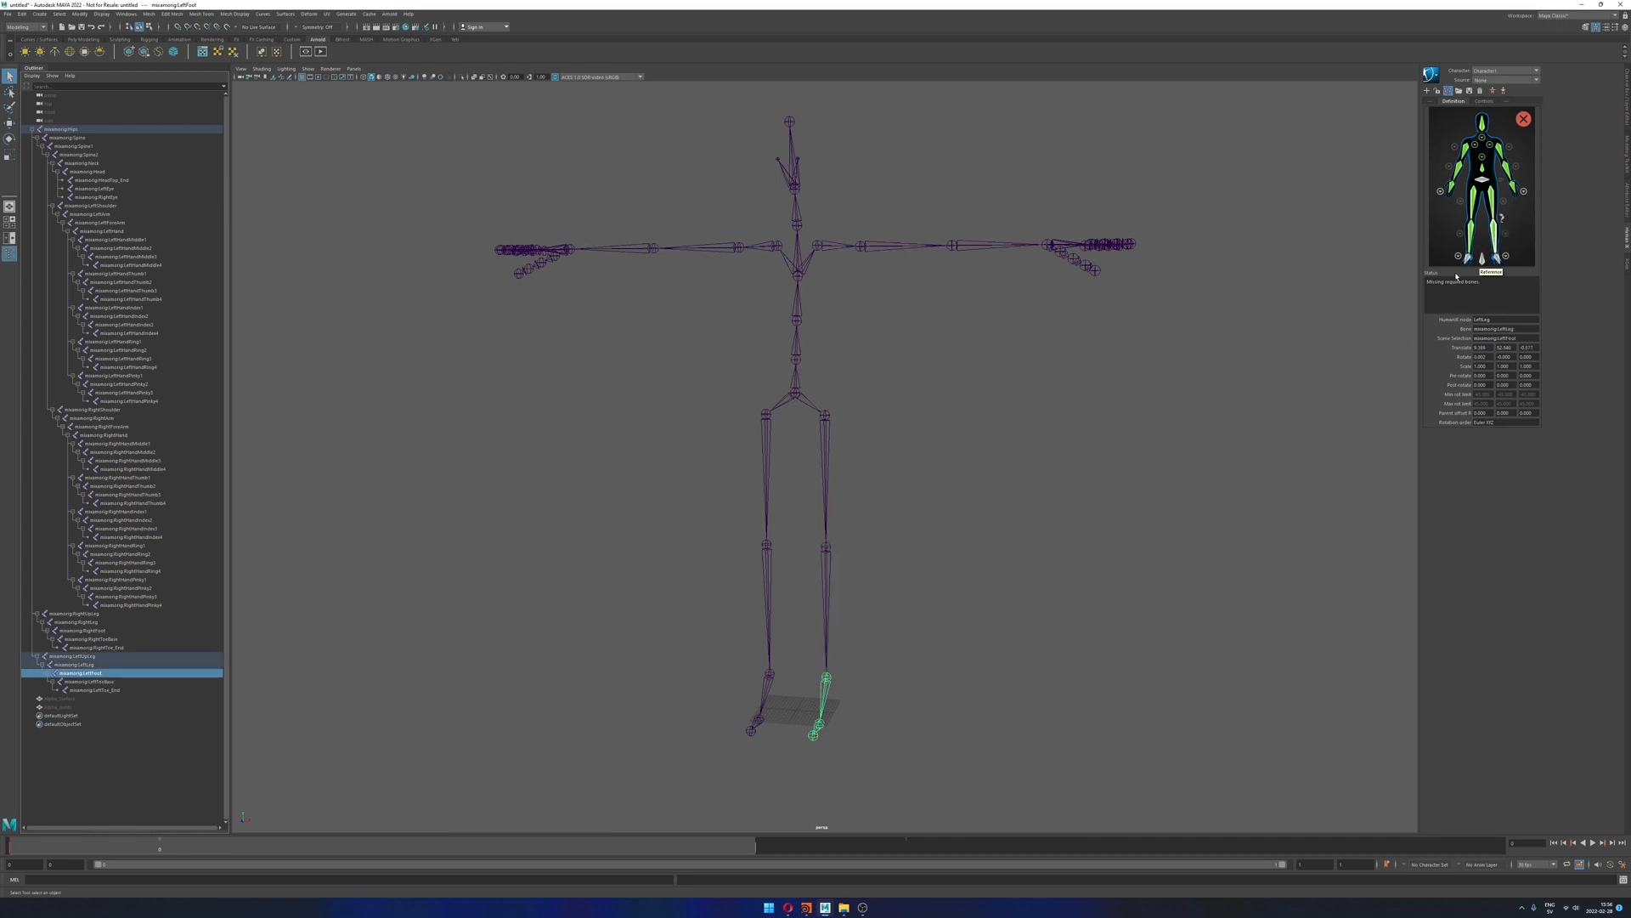
pyautogui.rightClick(1505, 256)
pyautogui.click(1508, 262)
pyautogui.keyDown('alt'); pyautogui.moveTo(932, 568); pyautogui.dragTo(878, 615); pyautogui.keyUp('alt')
pyautogui.keyDown('alt'); pyautogui.moveTo(877, 615); pyautogui.dragTo(889, 488, button='middle'); pyautogui.keyUp('alt')
pyautogui.keyDown('alt'); pyautogui.moveTo(889, 488); pyautogui.dragTo(1006, 499, button='right'); pyautogui.keyUp('alt')
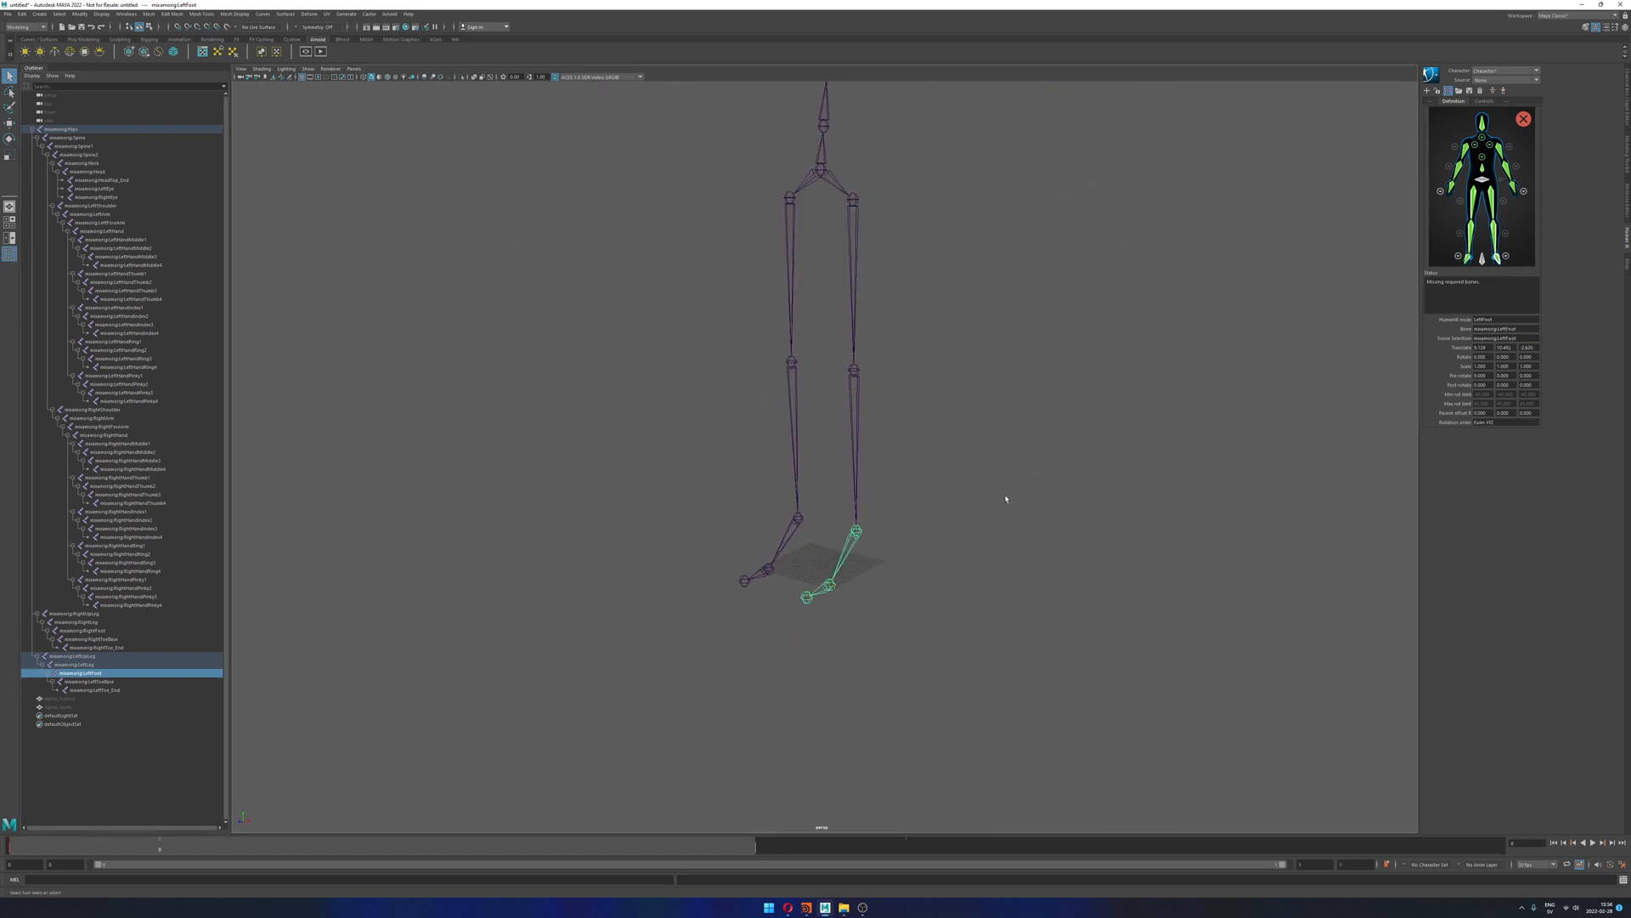
# Step: Assign the mixamorig:LeftToeBase joint to the toe base slot in the left foot detail view
pyautogui.click(1505, 256)
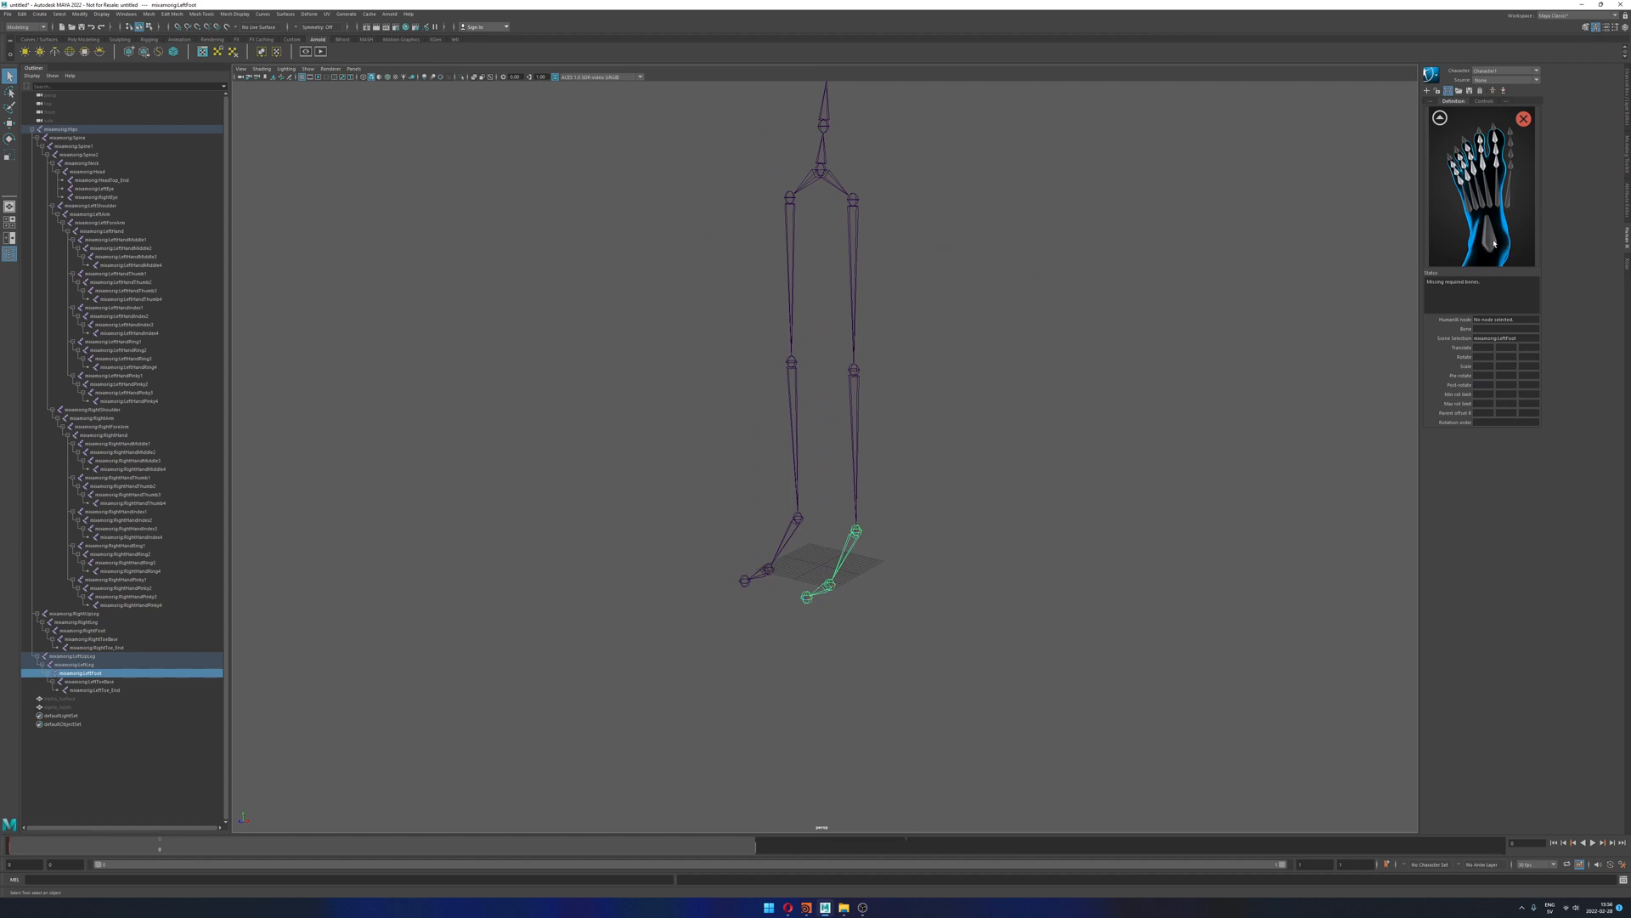
pyautogui.click(116, 682)
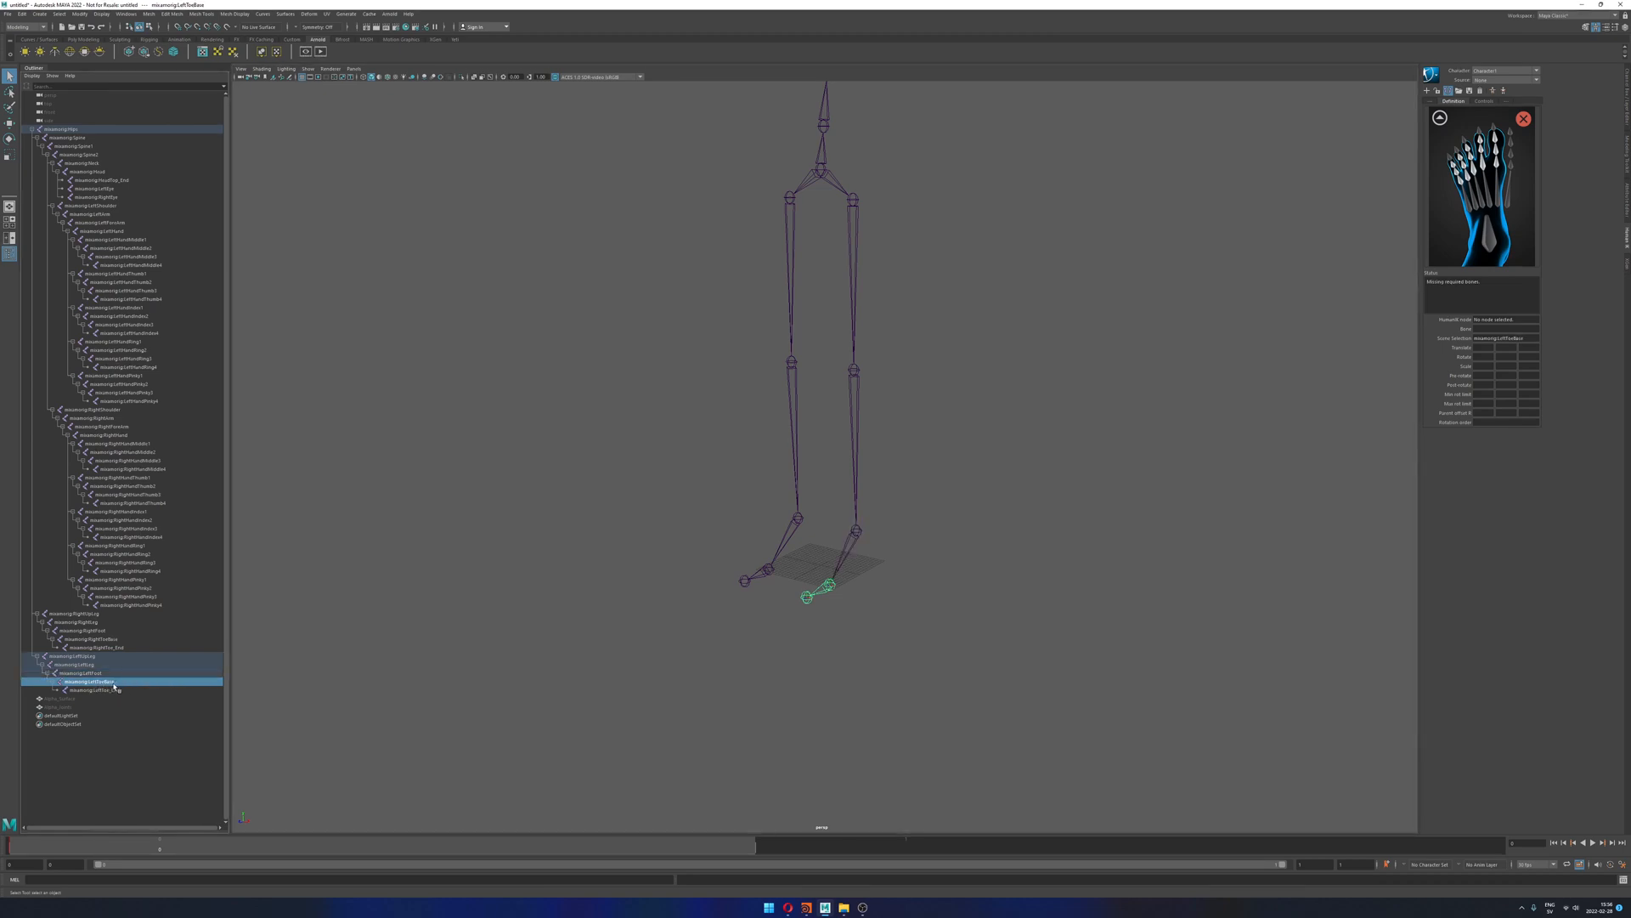
pyautogui.rightClick(1487, 239)
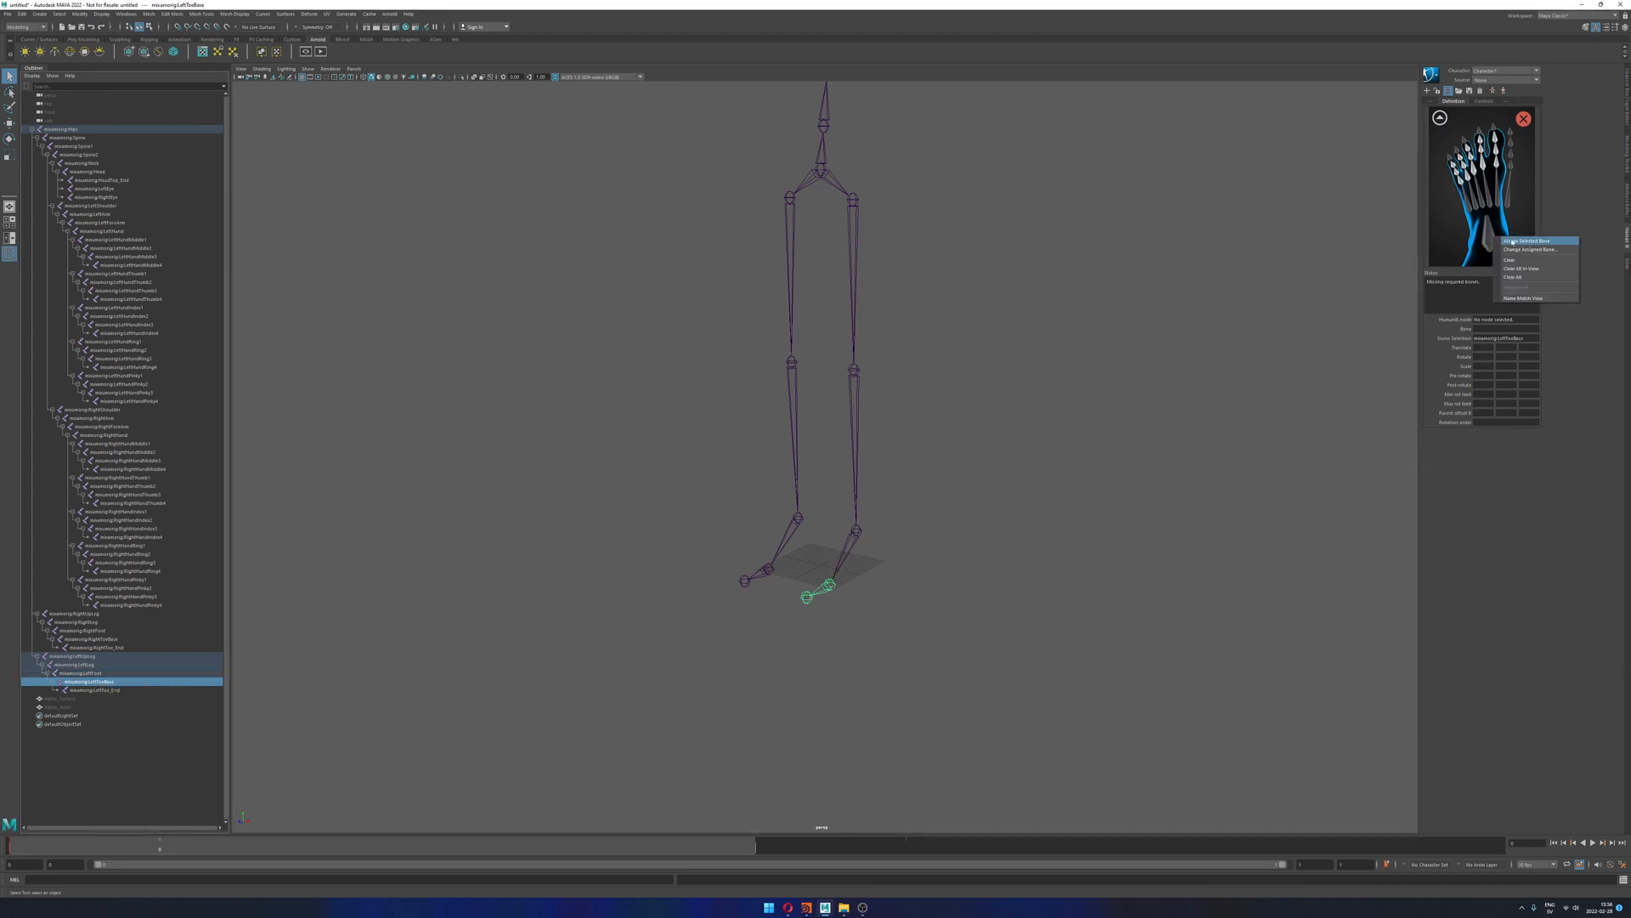
pyautogui.click(1512, 243)
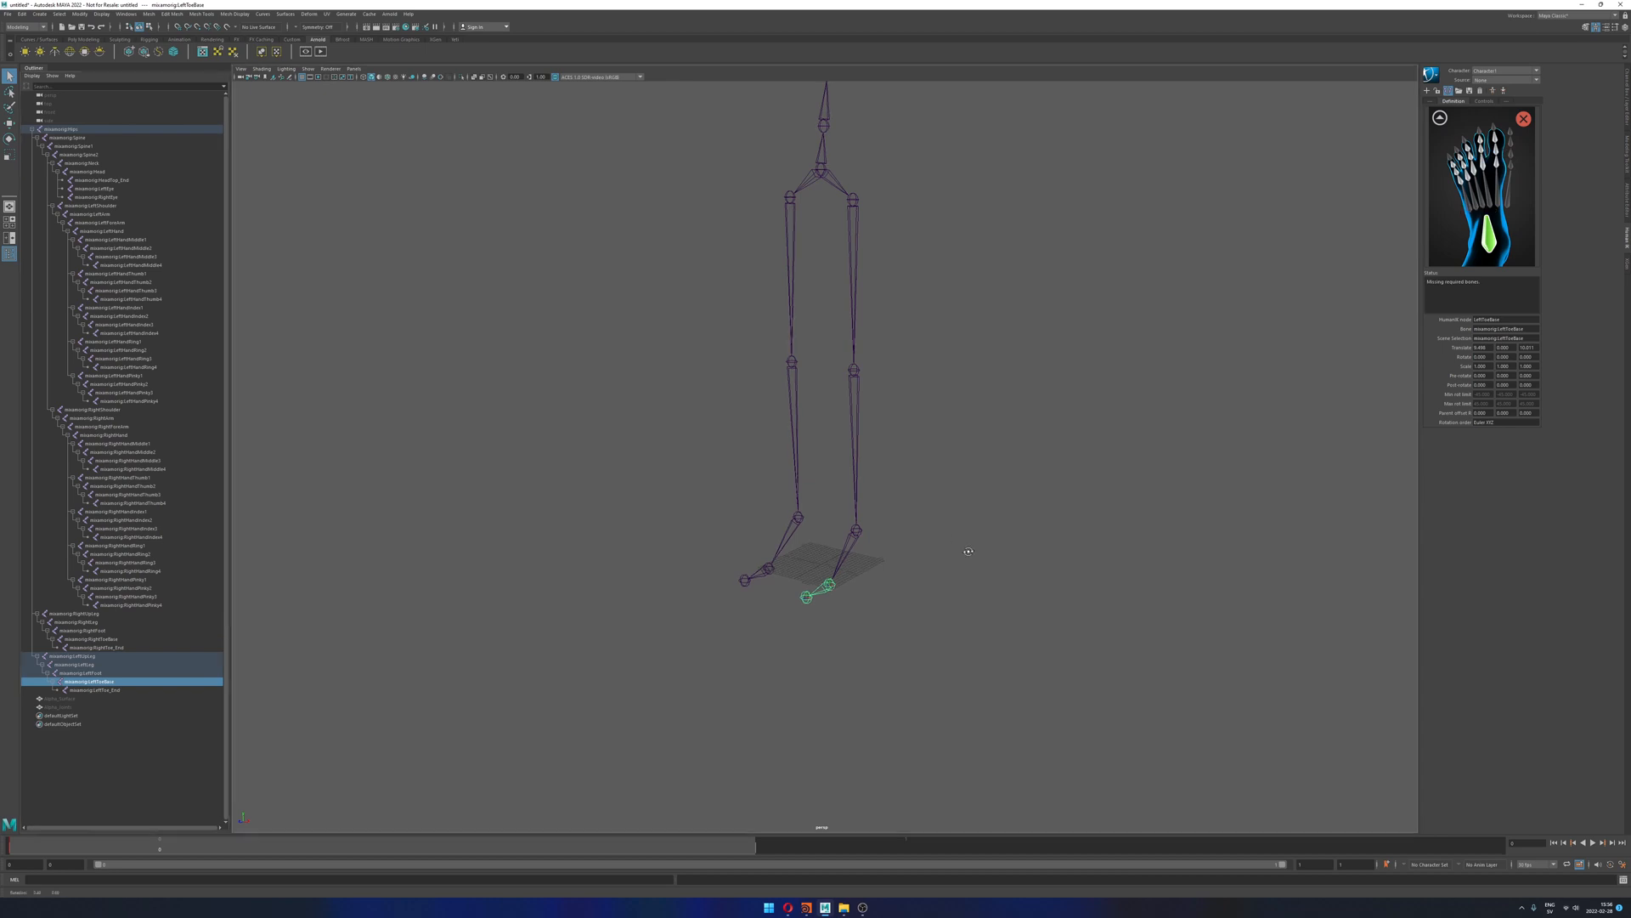
# Step: Compare the skeleton's toe joints with the individual toe slots in the foot detail view, and return to the full-body definition
pyautogui.keyDown('alt'); pyautogui.moveTo(968, 551); pyautogui.dragTo(932, 510); pyautogui.keyUp('alt')
pyautogui.keyDown('alt'); pyautogui.moveTo(932, 509); pyautogui.dragTo(953, 471, button='middle'); pyautogui.keyUp('alt')
pyautogui.keyDown('alt'); pyautogui.moveTo(953, 471); pyautogui.dragTo(1051, 531, button='right'); pyautogui.keyUp('alt')
pyautogui.keyDown('alt'); pyautogui.moveTo(1051, 531); pyautogui.dragTo(949, 484, button='middle'); pyautogui.keyUp('alt')
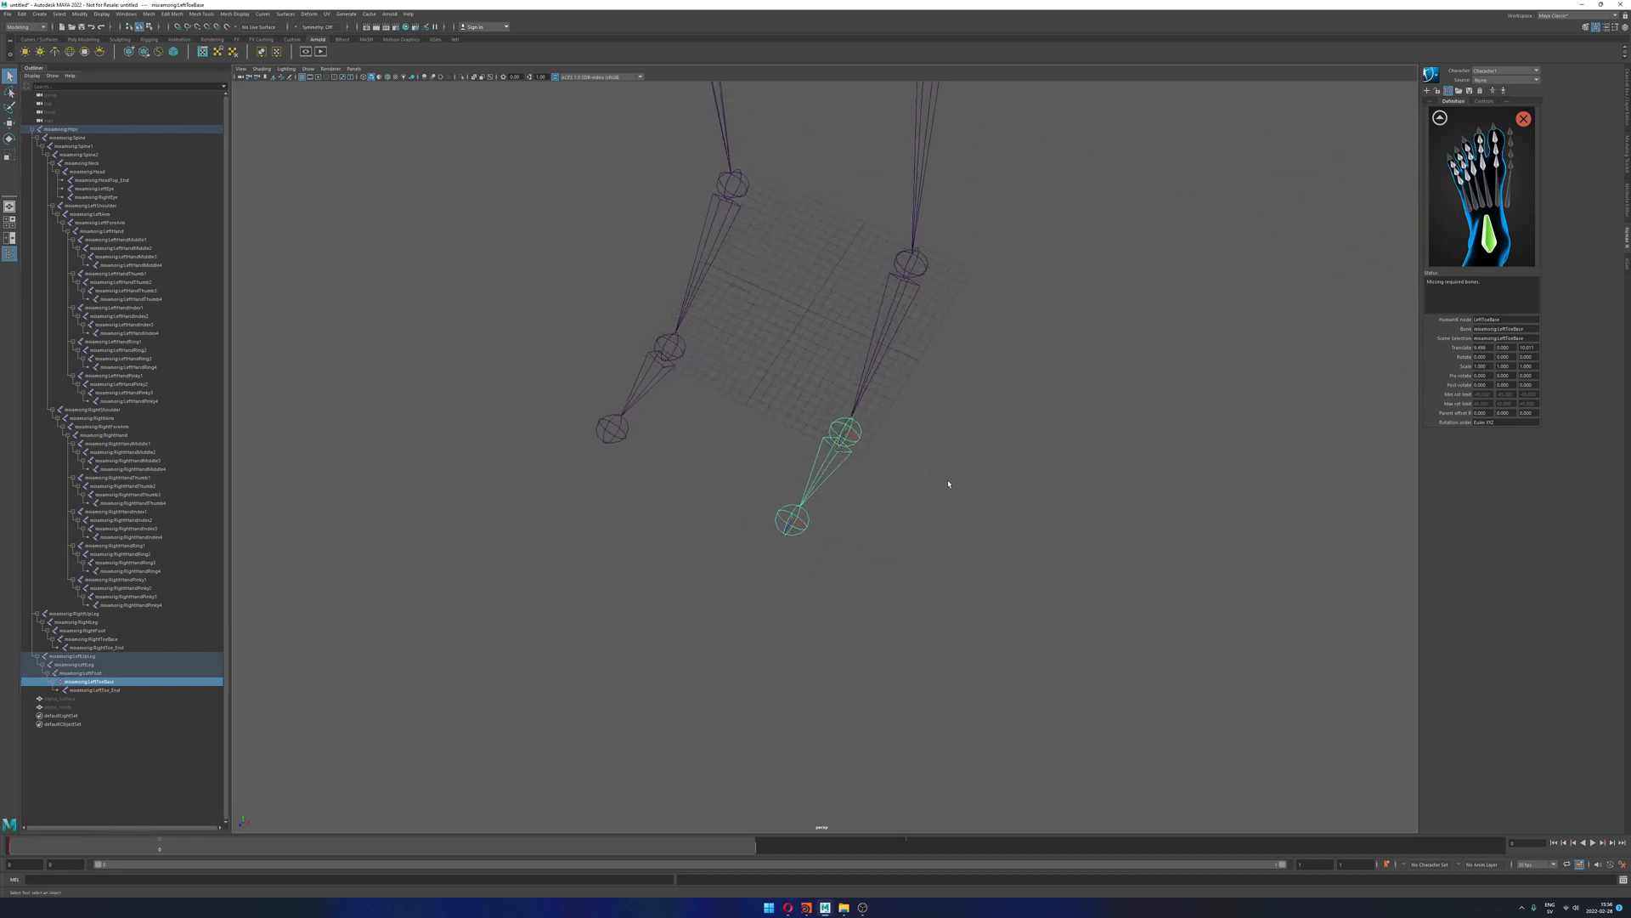
pyautogui.keyDown('alt'); pyautogui.moveTo(948, 483); pyautogui.dragTo(998, 450); pyautogui.keyUp('alt')
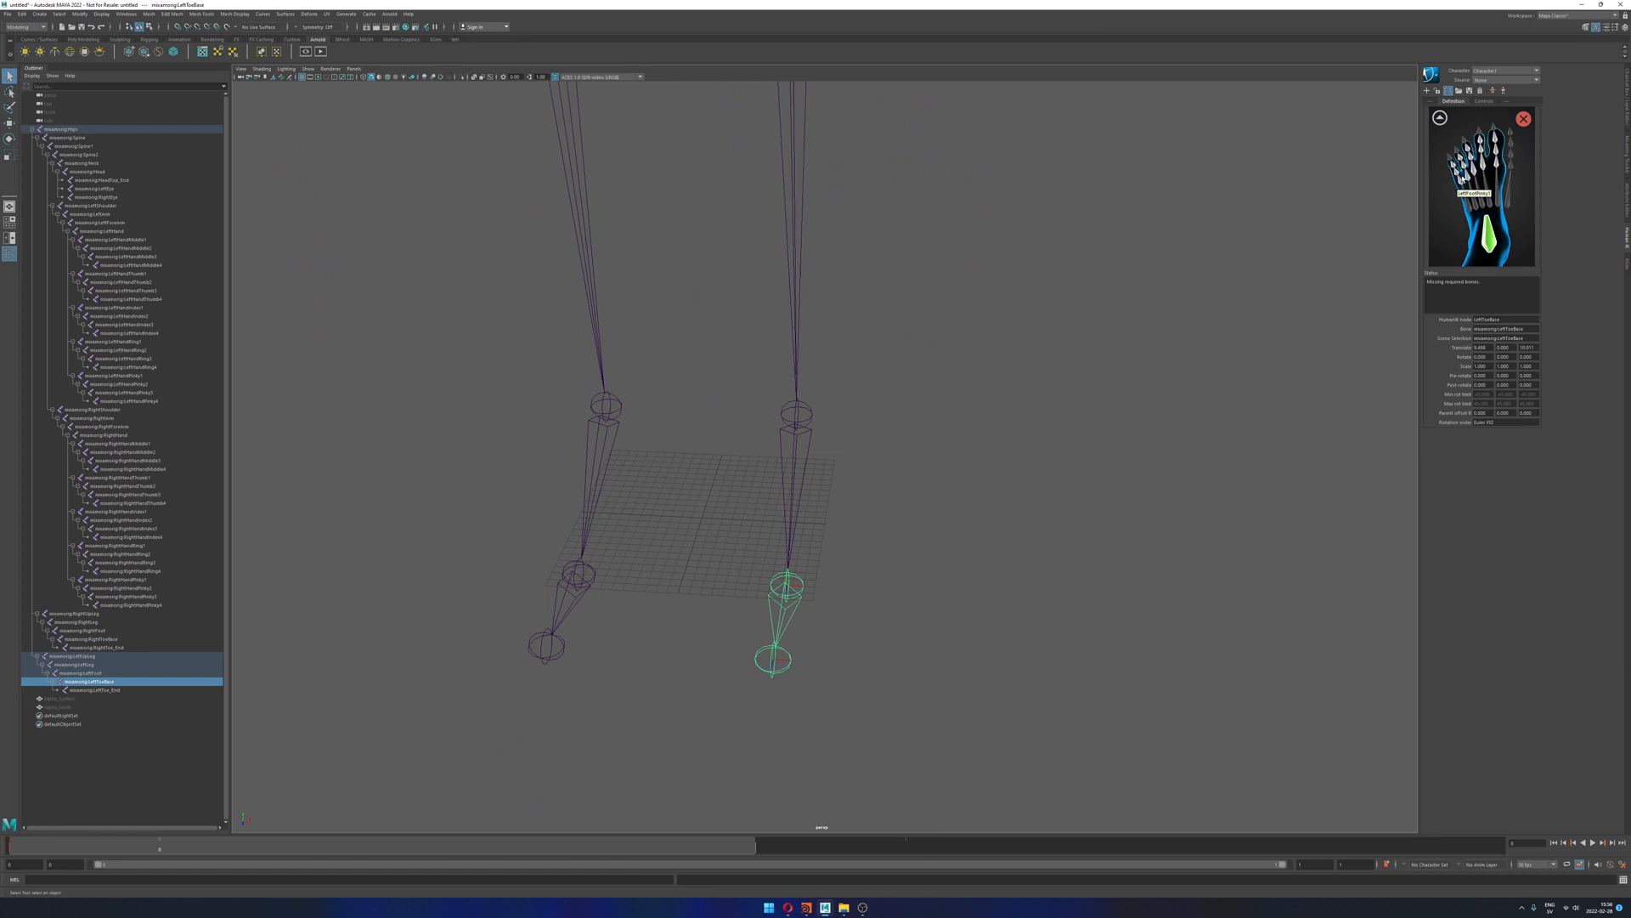
pyautogui.keyDown('alt'); pyautogui.moveTo(1012, 445); pyautogui.dragTo(956, 469); pyautogui.keyUp('alt')
pyautogui.click(770, 559)
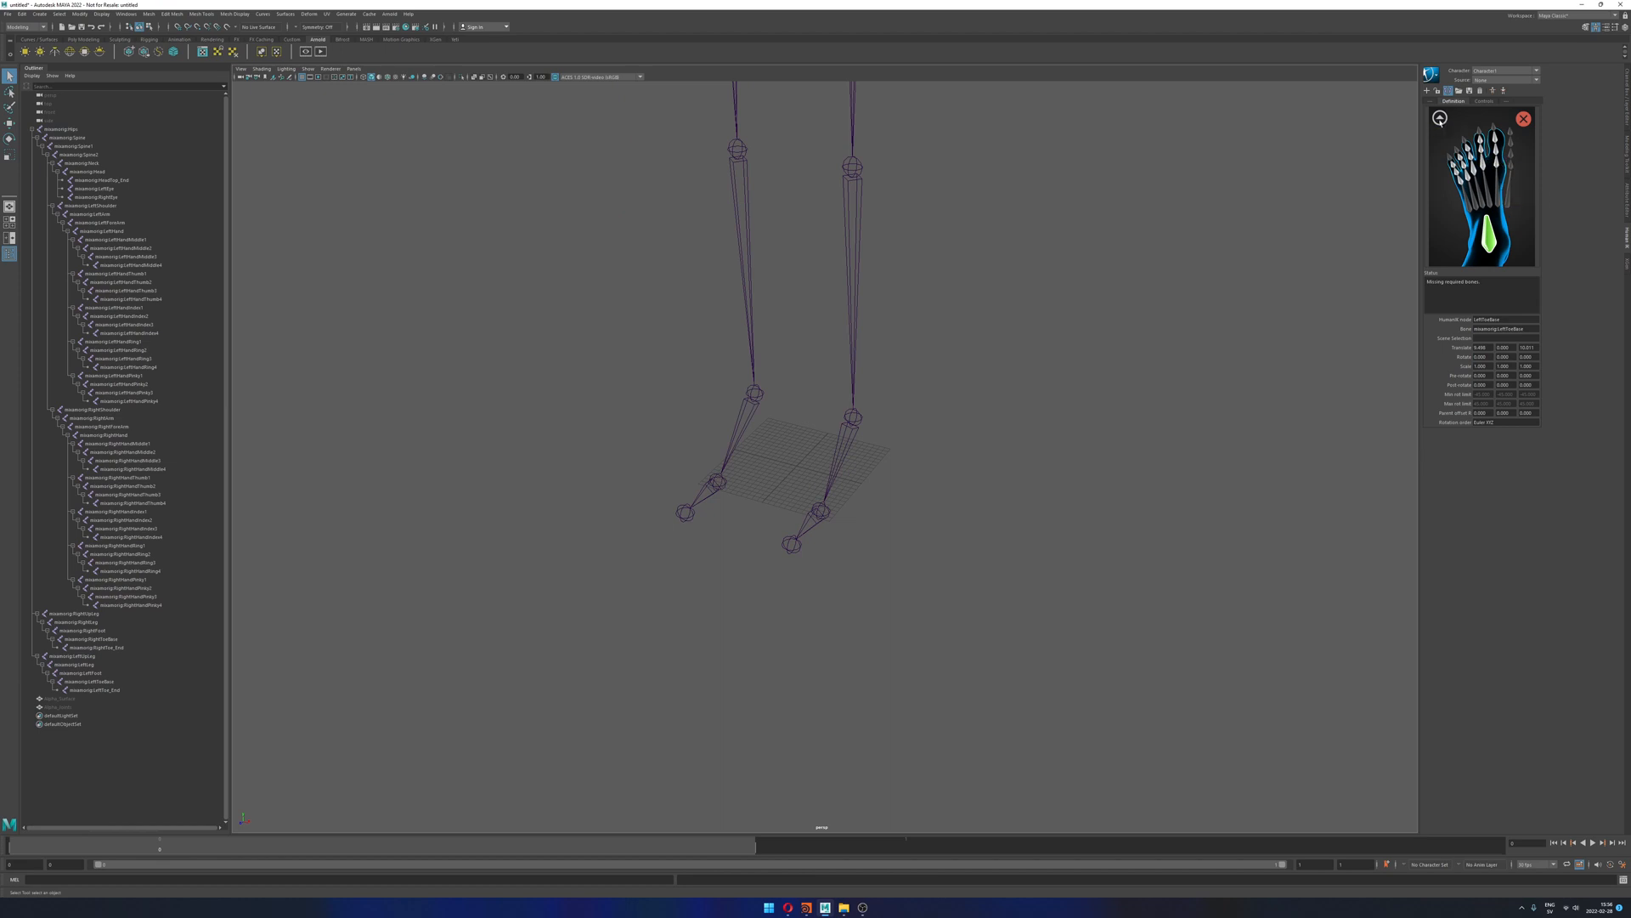
pyautogui.click(1440, 119)
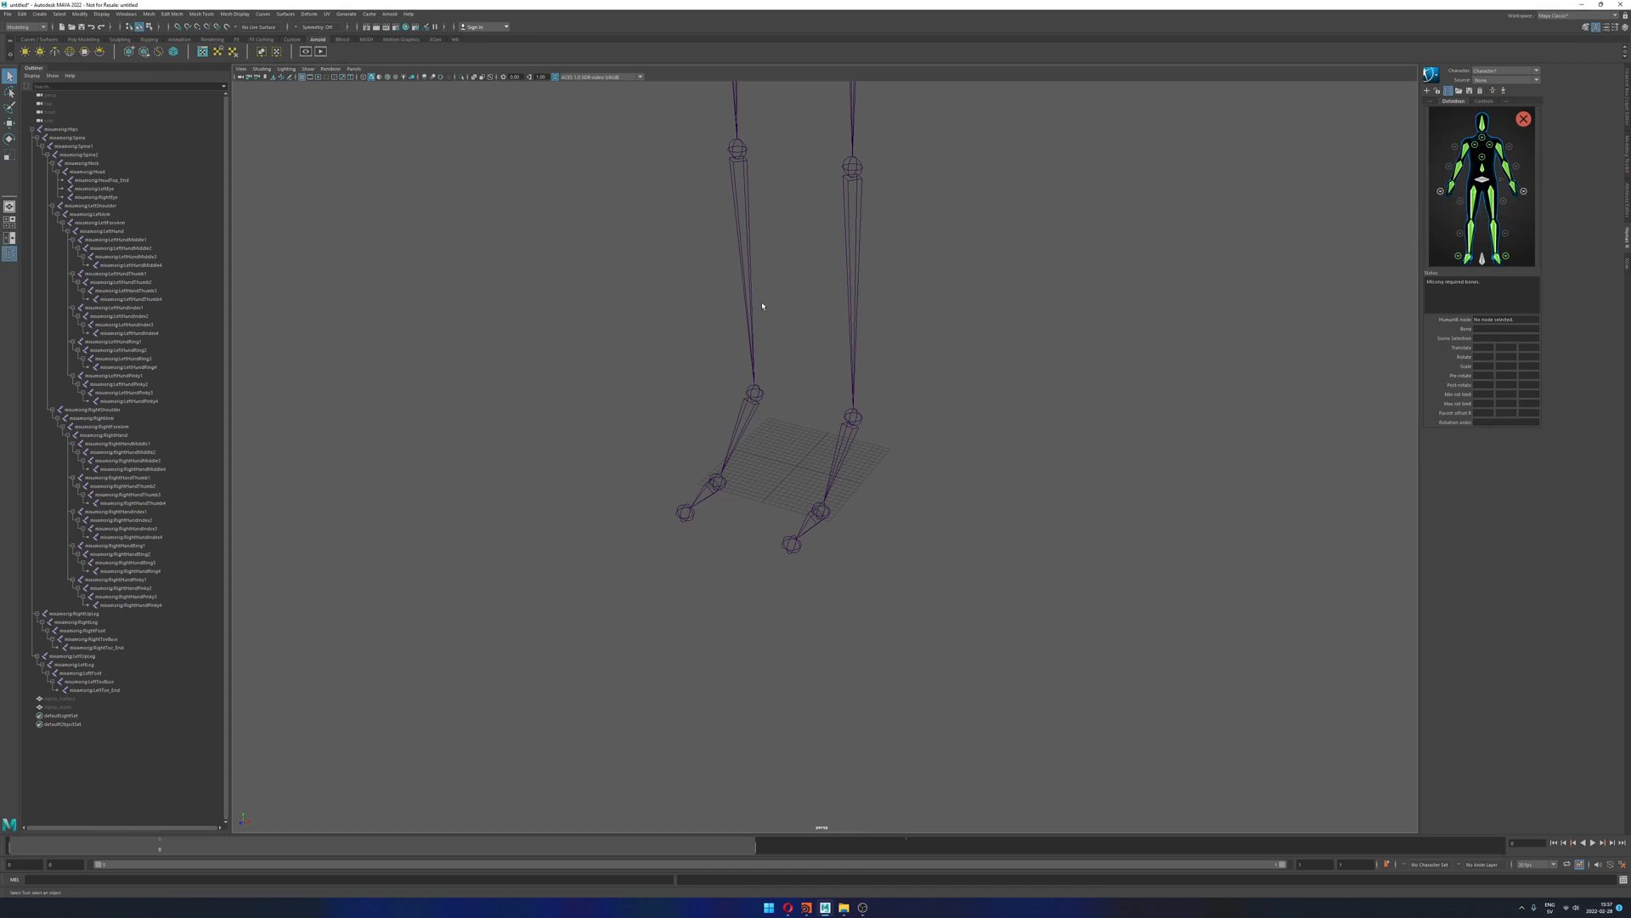
# Step: Assign the mixamorig:Hips joint to the Hips slot of the definition, and frame the whole skeleton with nothing selected
pyautogui.keyDown('alt'); pyautogui.moveTo(759, 307); pyautogui.dragTo(721, 324, button='right'); pyautogui.keyUp('alt')
pyautogui.keyDown('alt'); pyautogui.moveTo(747, 327); pyautogui.dragTo(750, 422, button='middle'); pyautogui.keyUp('alt')
pyautogui.keyDown('alt'); pyautogui.moveTo(750, 422); pyautogui.dragTo(758, 421, button='right'); pyautogui.keyUp('alt')
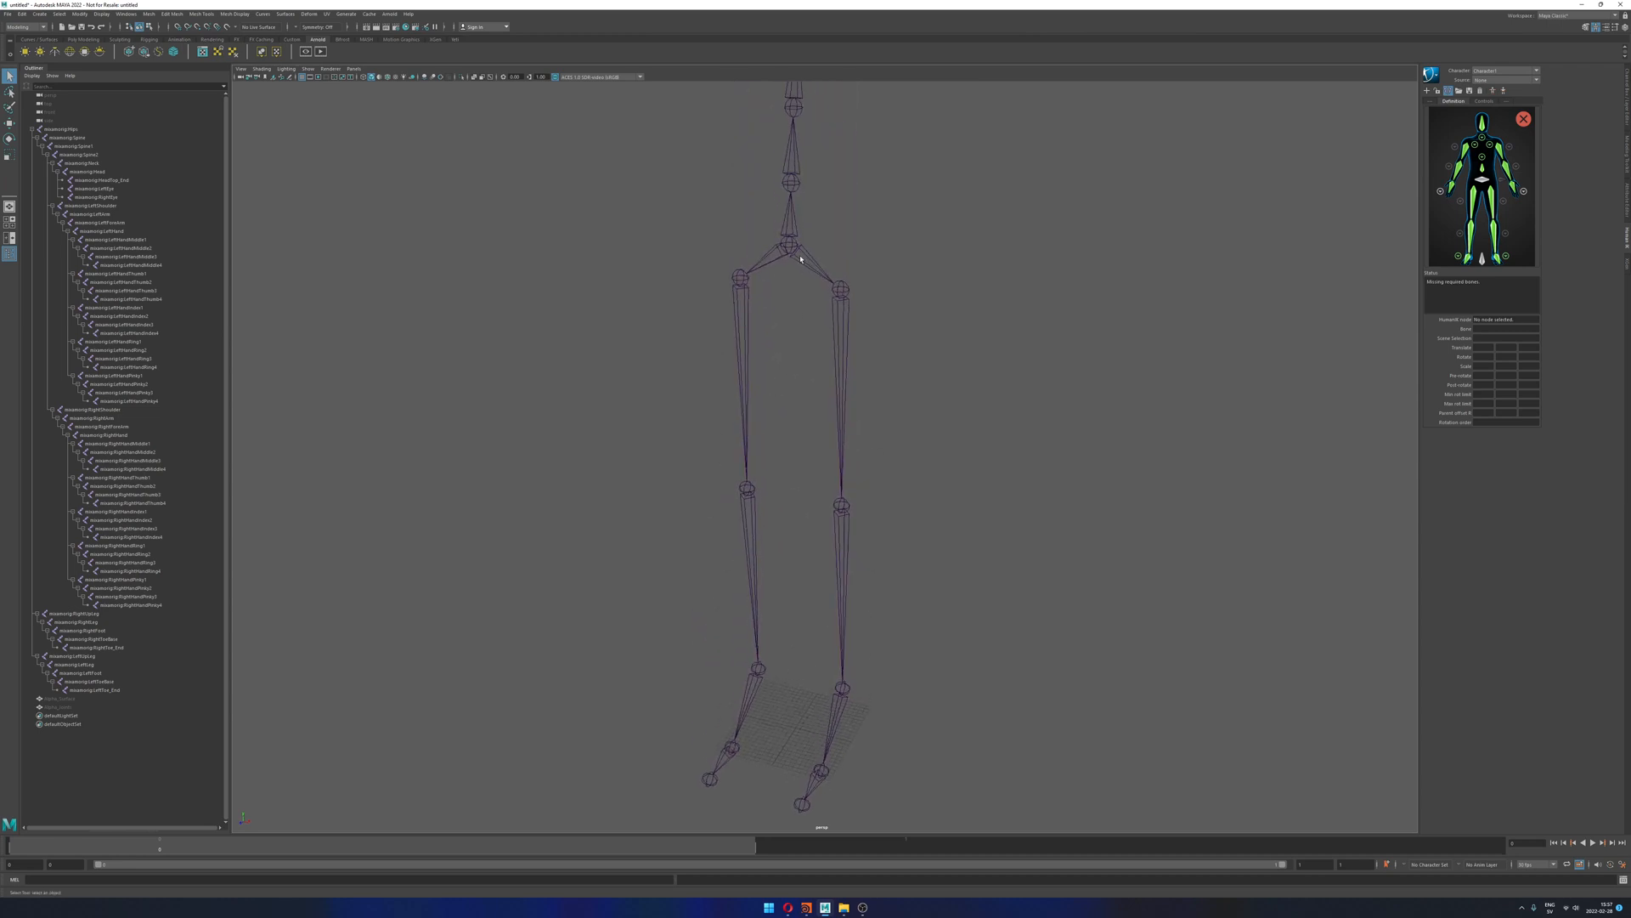
pyautogui.click(791, 250)
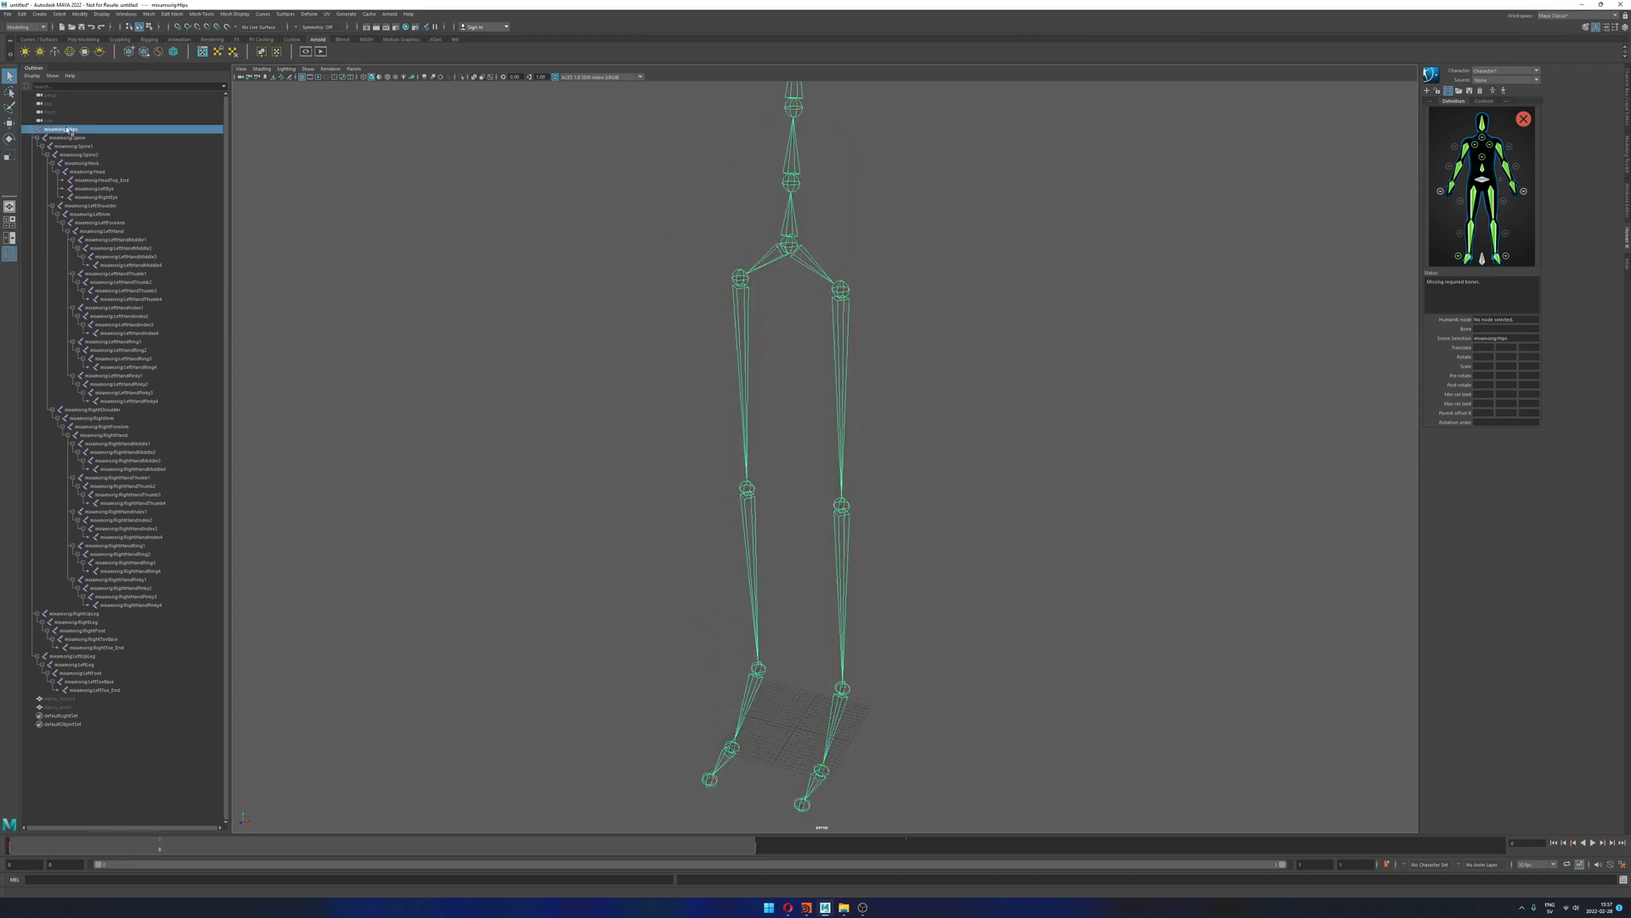
pyautogui.click(382, 182)
pyautogui.click(68, 129)
pyautogui.scroll(-1, 816, 304)
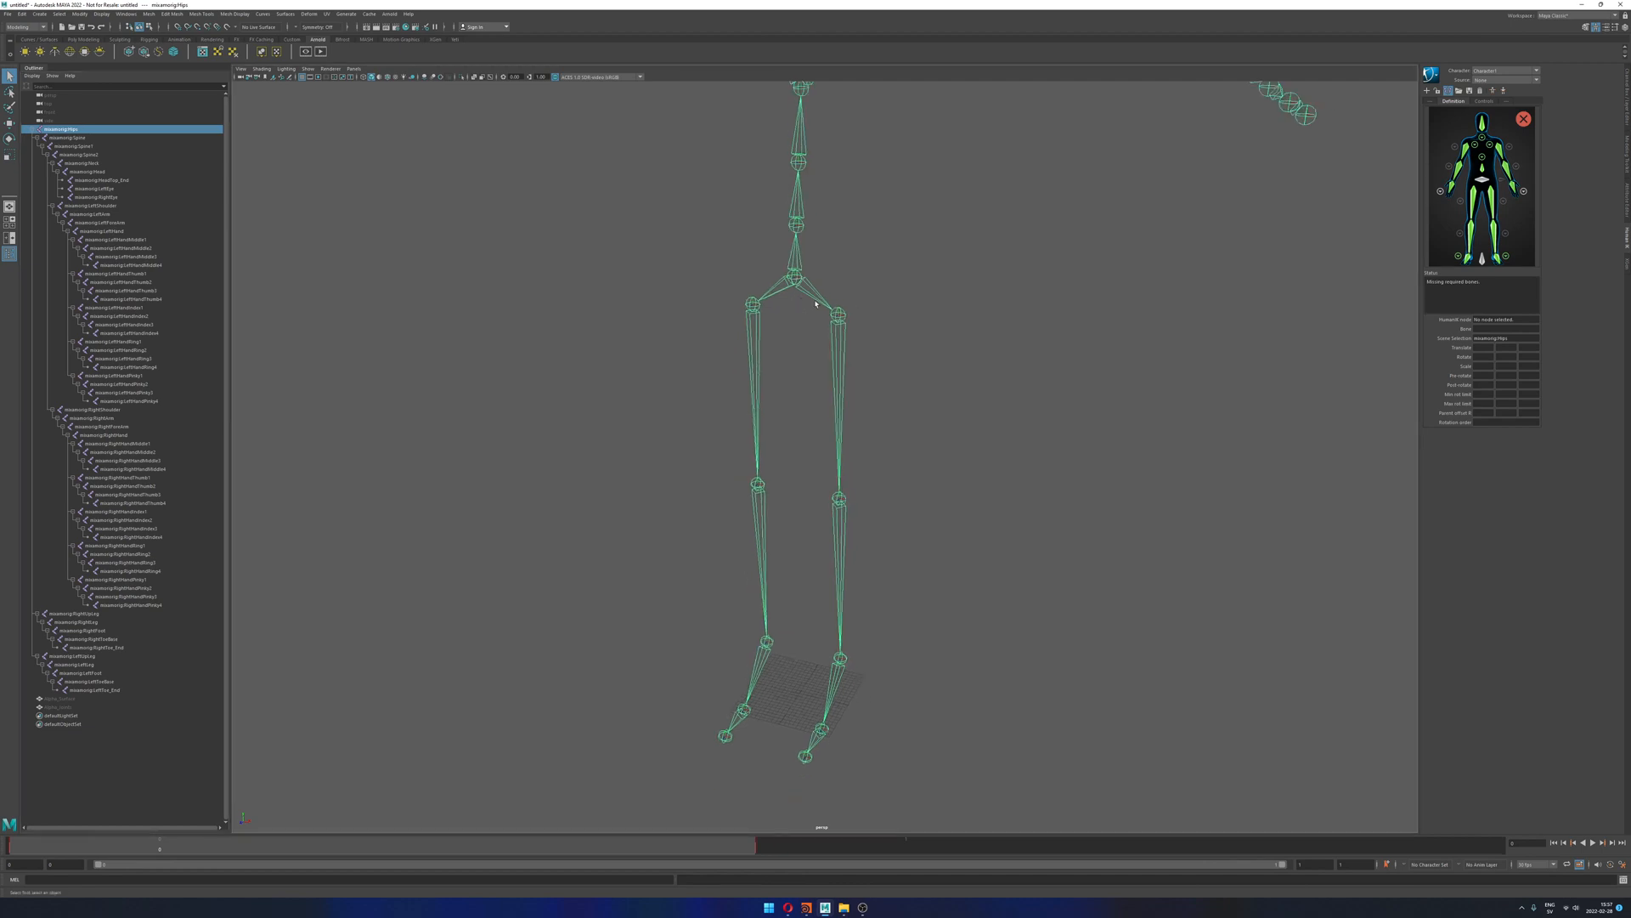
pyautogui.rightClick(1482, 180)
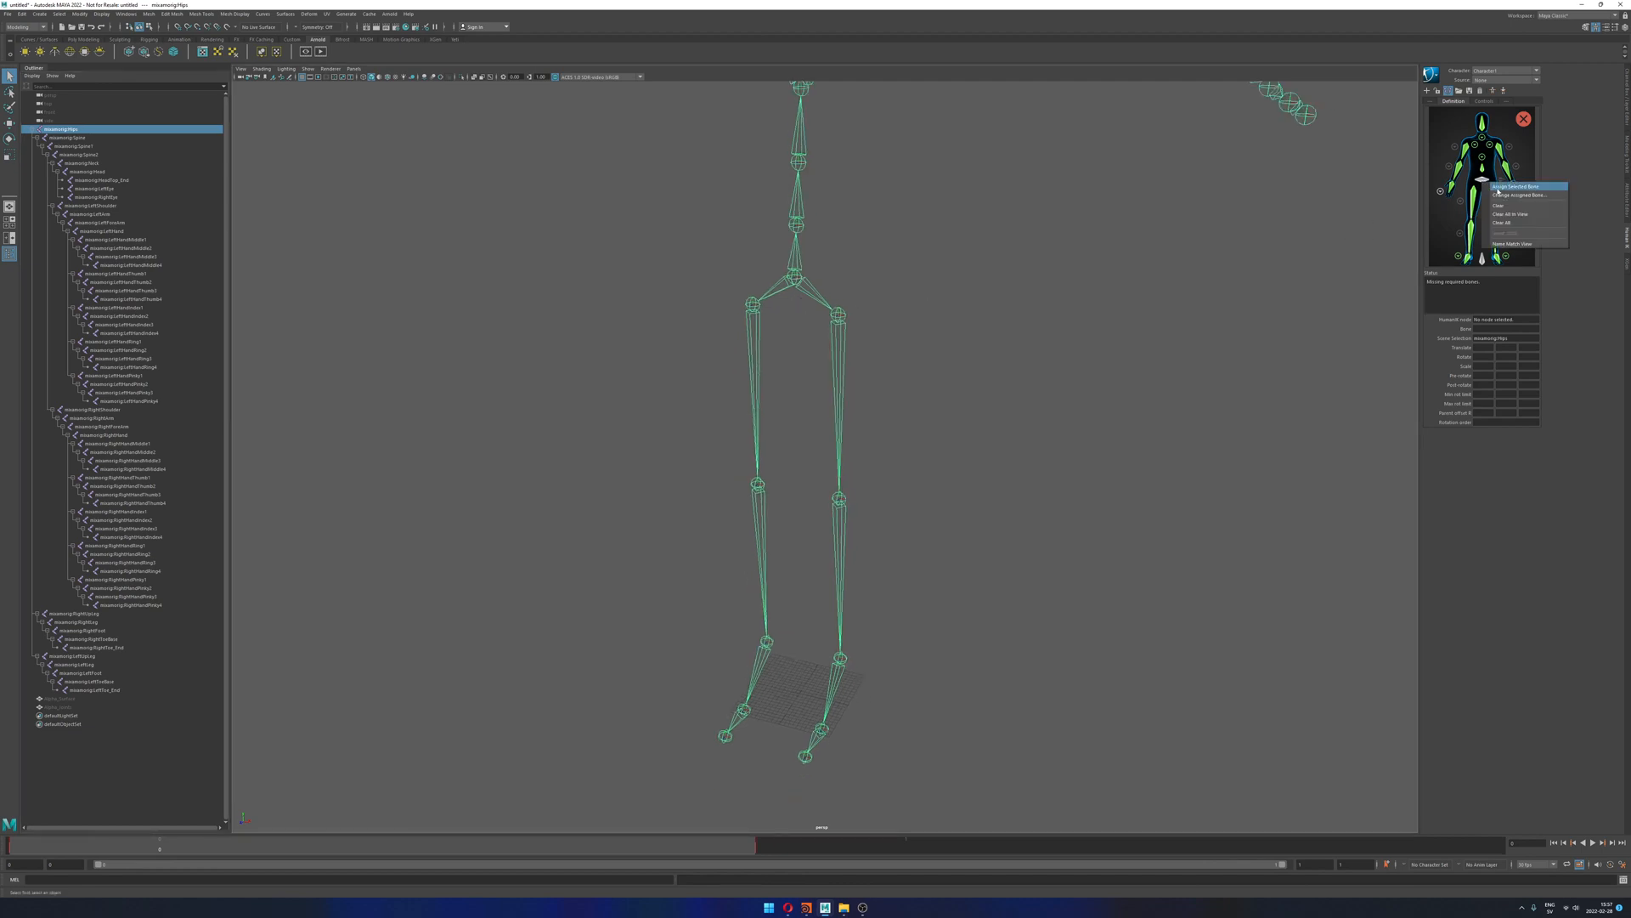
pyautogui.click(1517, 189)
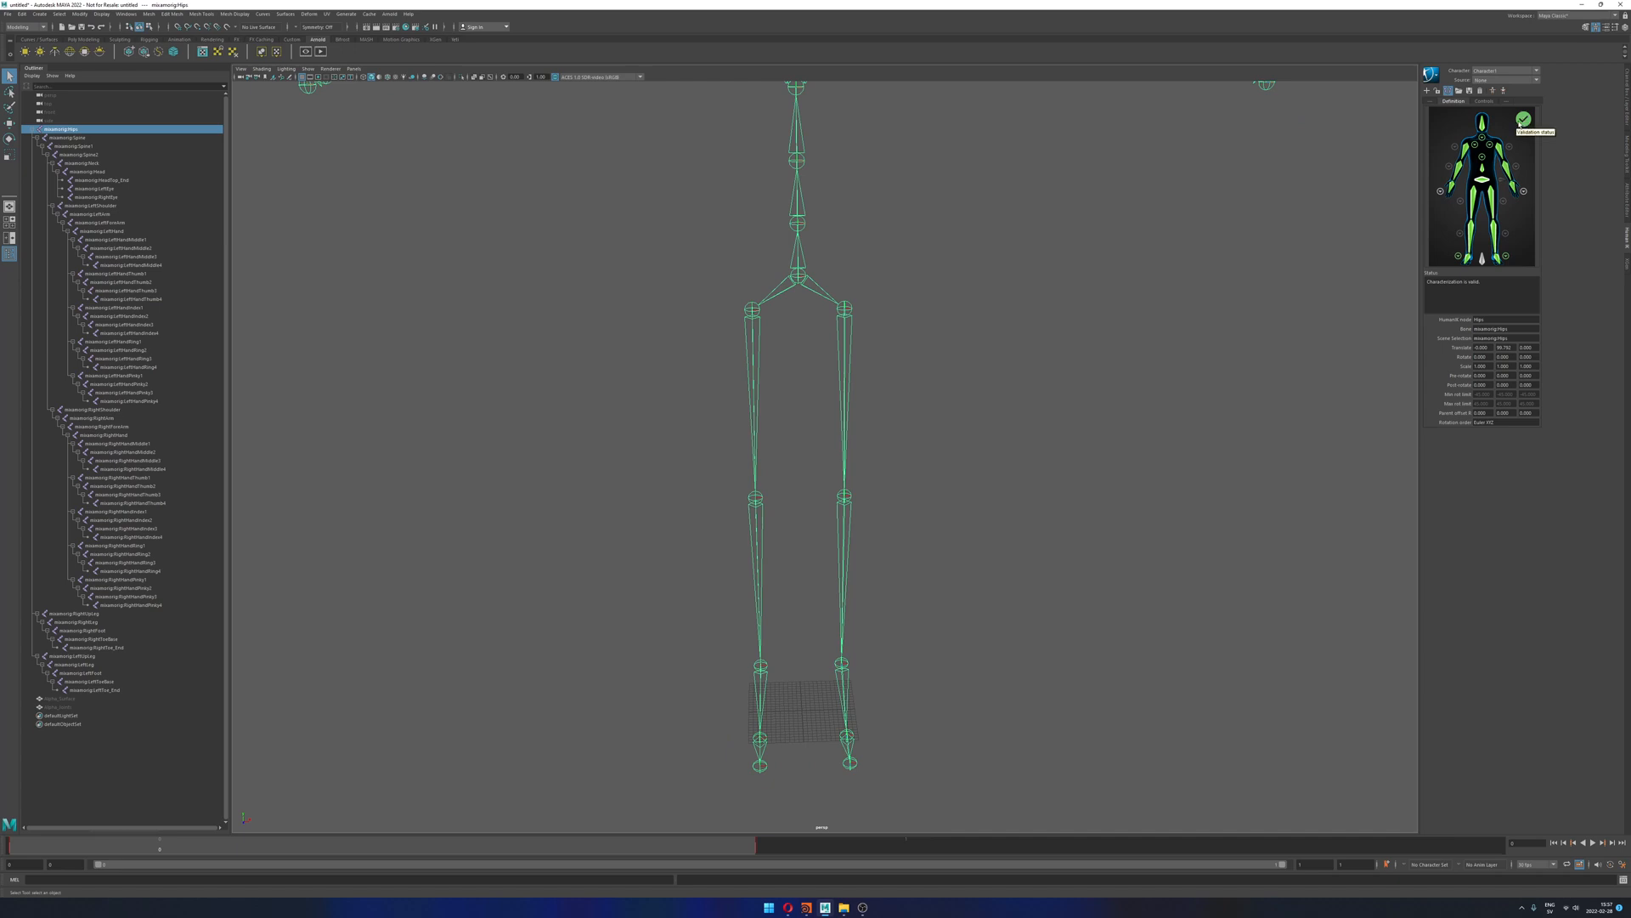
pyautogui.click(1056, 364)
pyautogui.press('a')
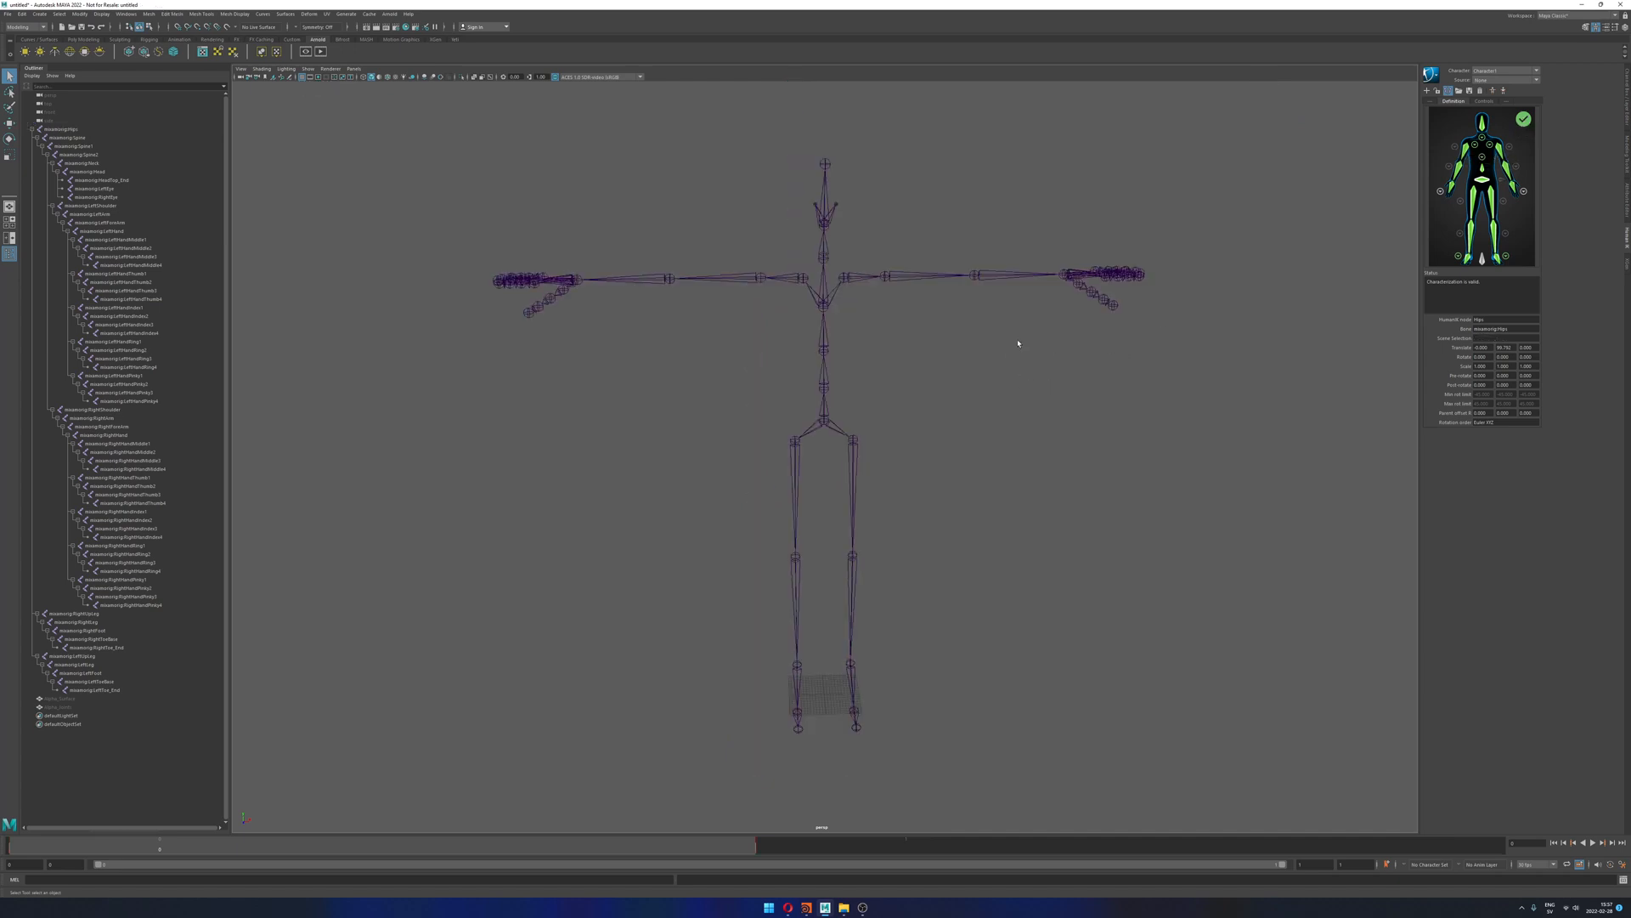
pyautogui.moveTo(1018, 344)
pyautogui.keyDown('alt'); pyautogui.mouseDown()
pyautogui.moveTo(954, 321)
pyautogui.moveTo(993, 336)
pyautogui.mouseUp(); pyautogui.keyUp('alt')
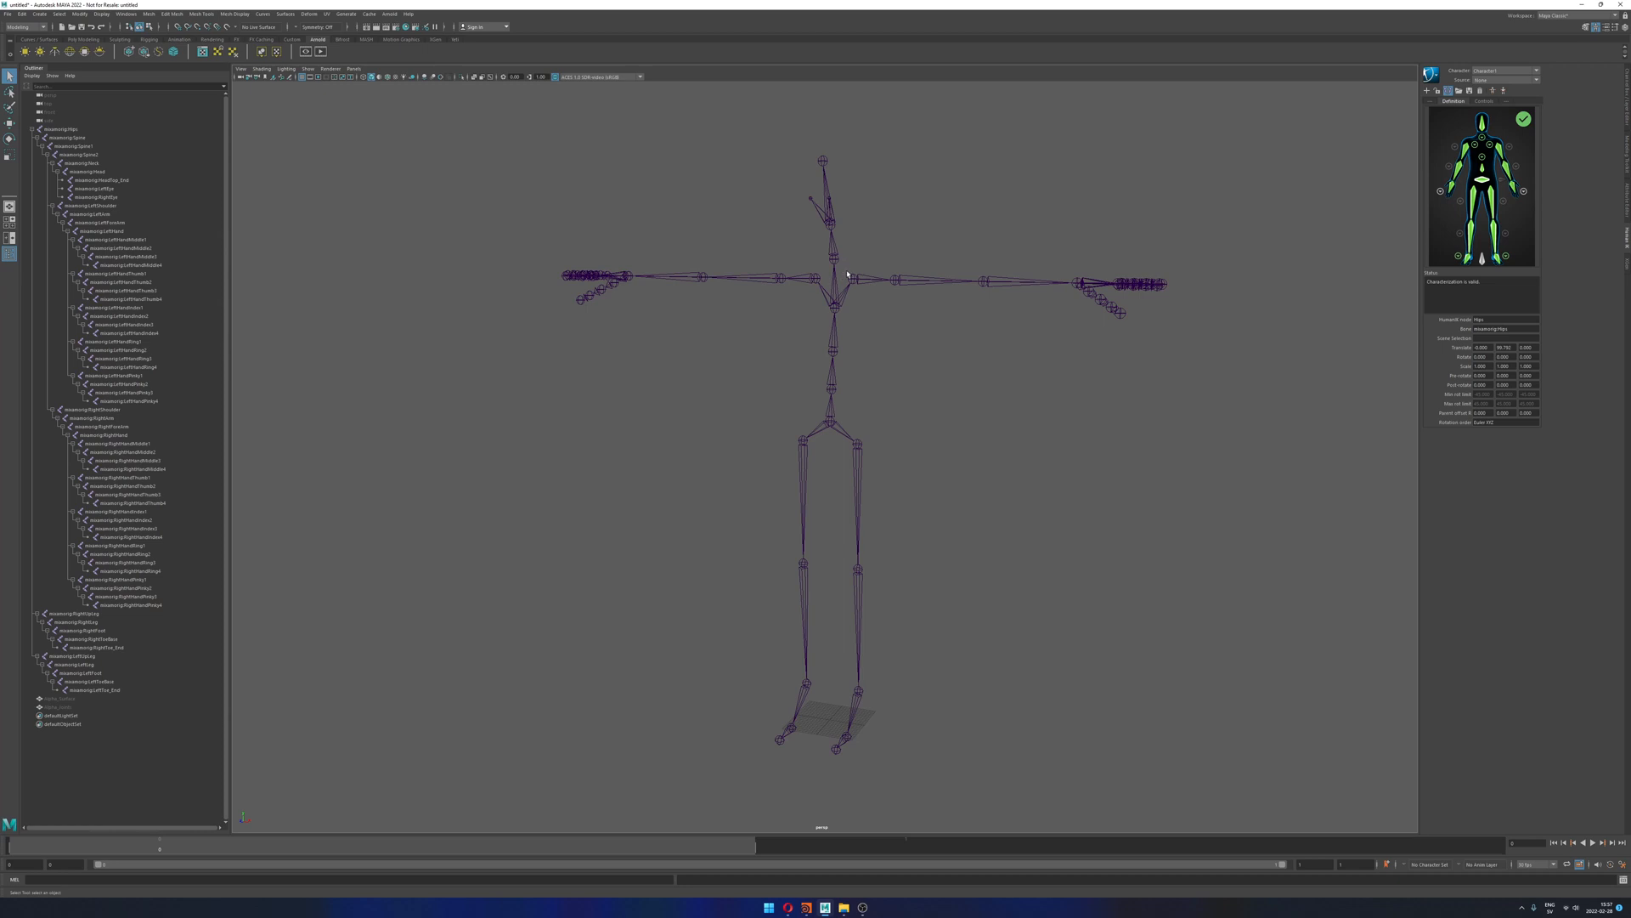
# Step: Examine the template name, prefix and full storage path in the Save Skeleton Definition dialog, and leave it without saving
pyautogui.click(1469, 91)
pyautogui.moveTo(1464, 154); pyautogui.dragTo(984, 154)
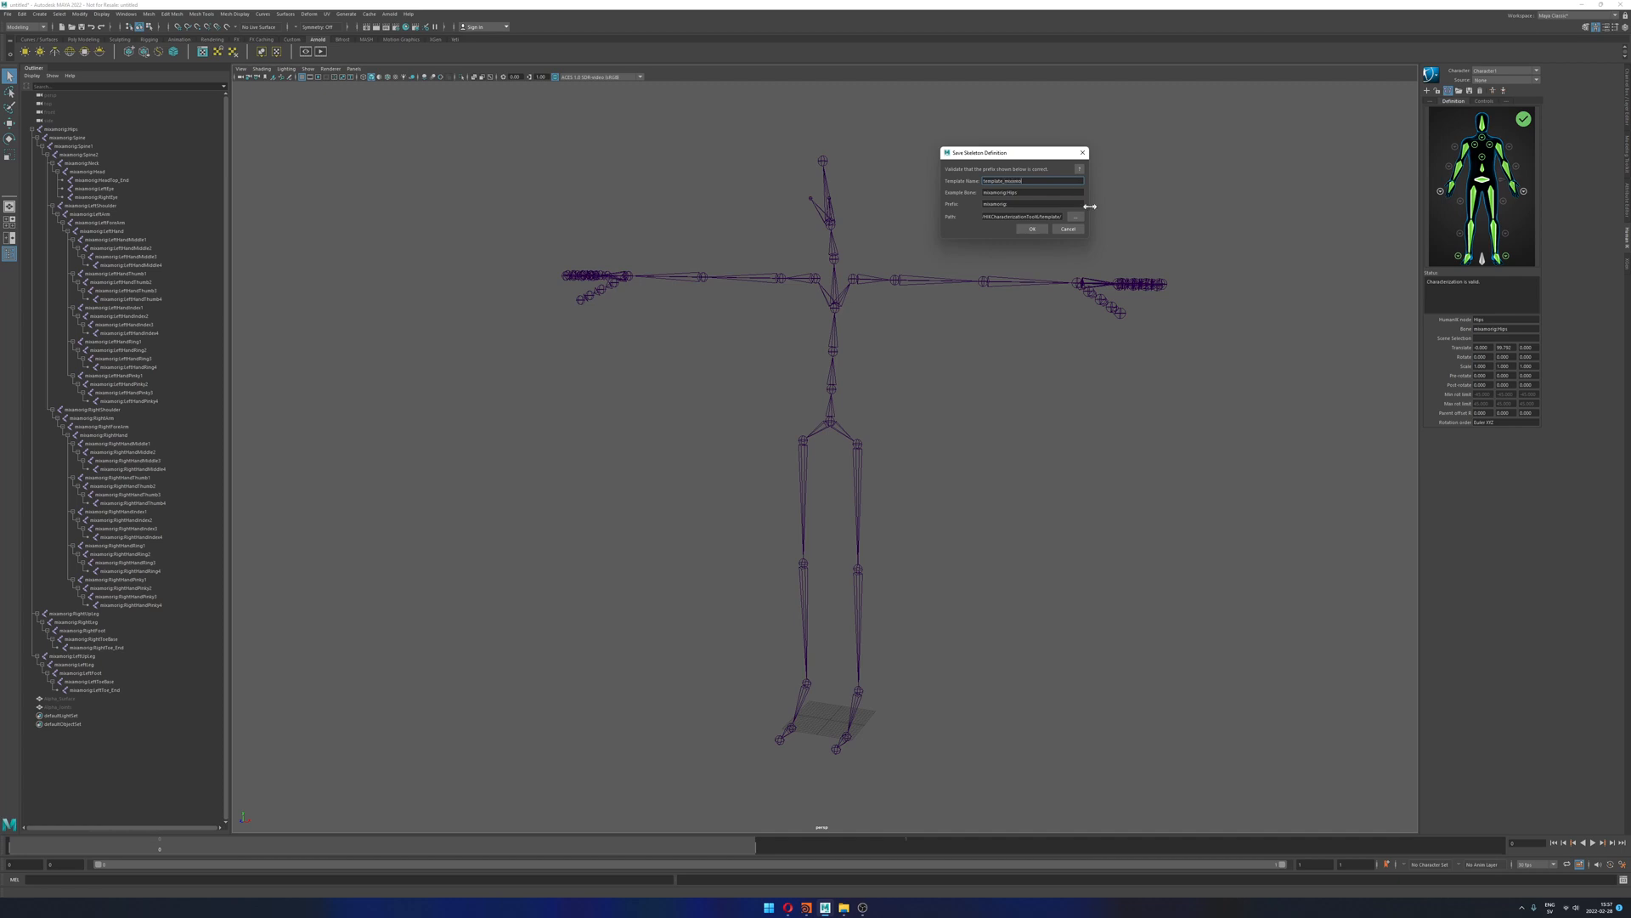
pyautogui.moveTo(1089, 207); pyautogui.dragTo(1256, 206)
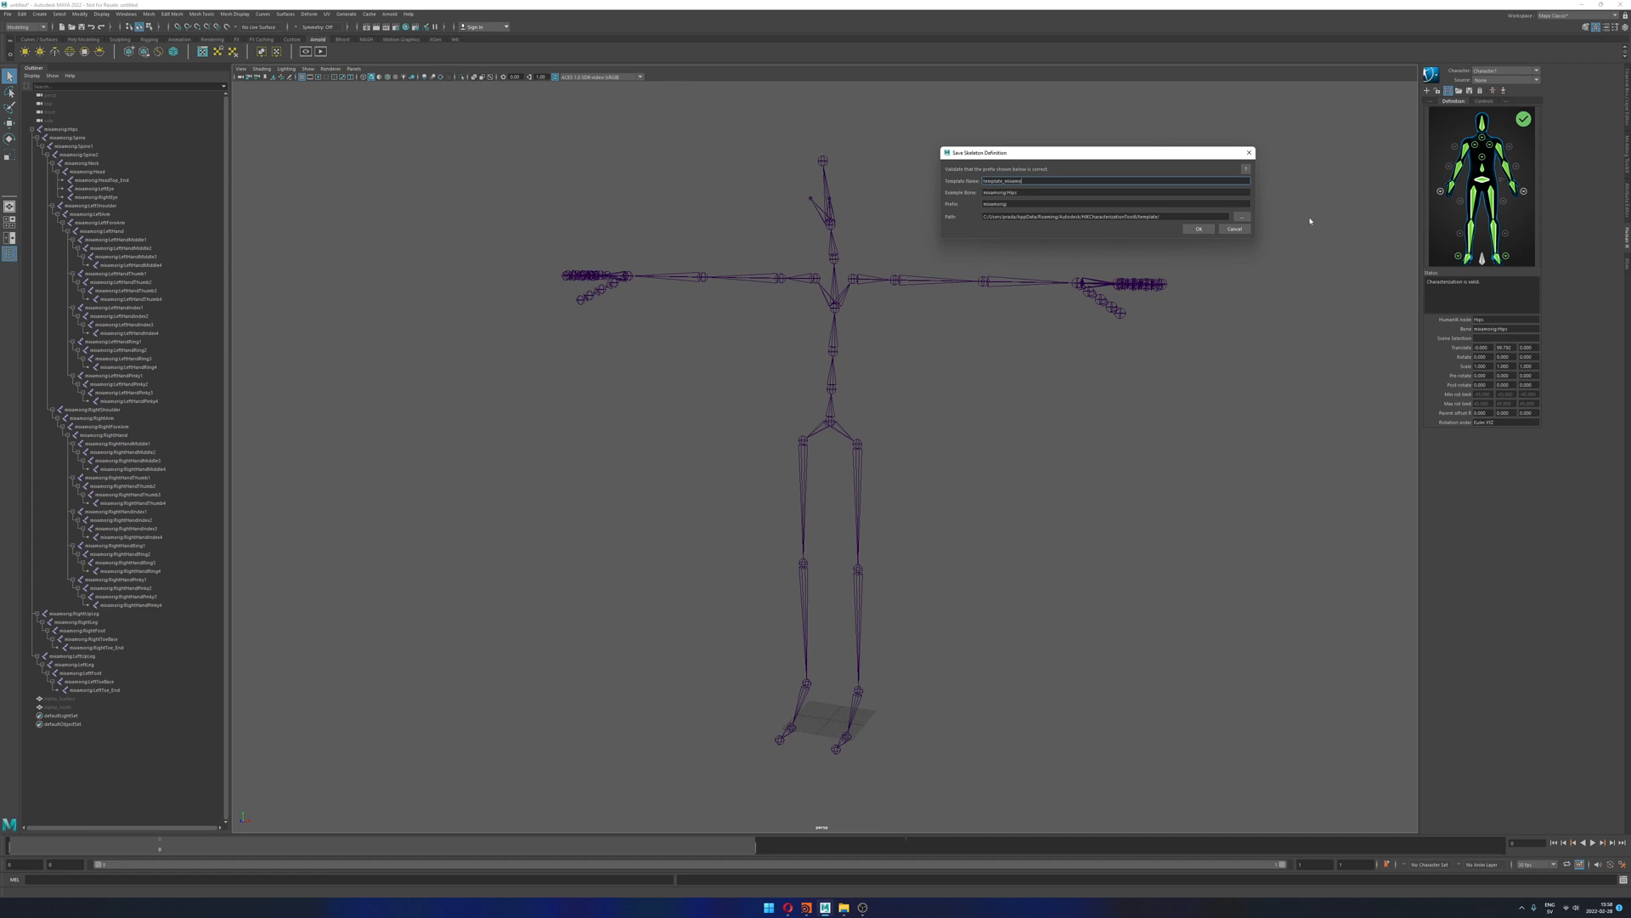
pyautogui.click(1236, 229)
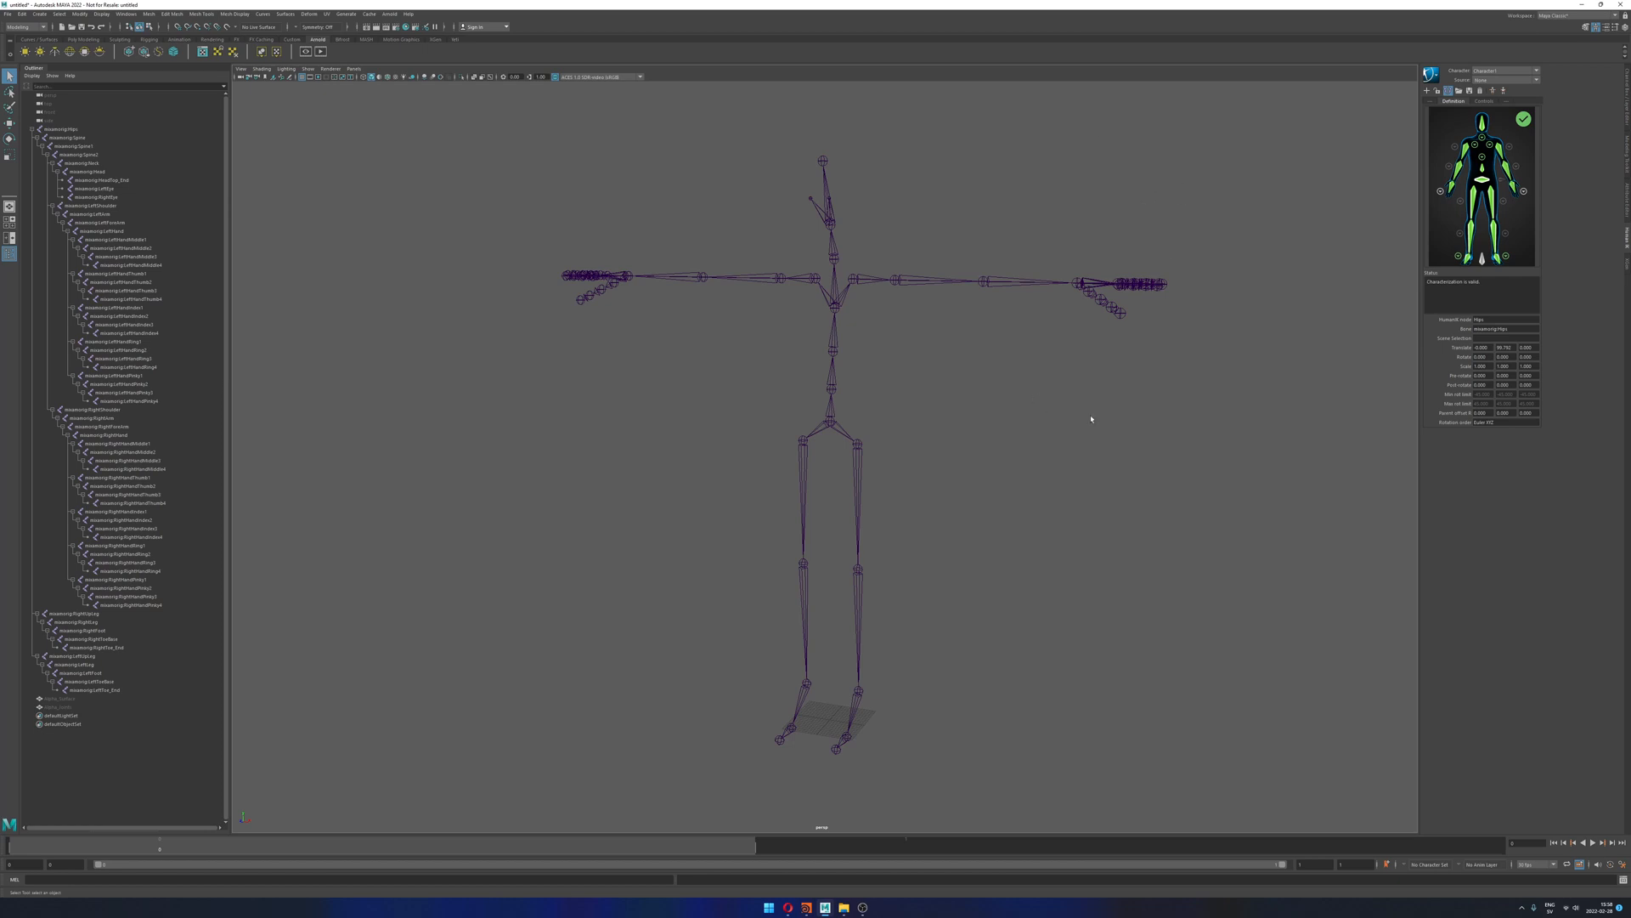
pyautogui.keyDown('alt'); pyautogui.moveTo(1090, 419); pyautogui.dragTo(1032, 401); pyautogui.keyUp('alt')
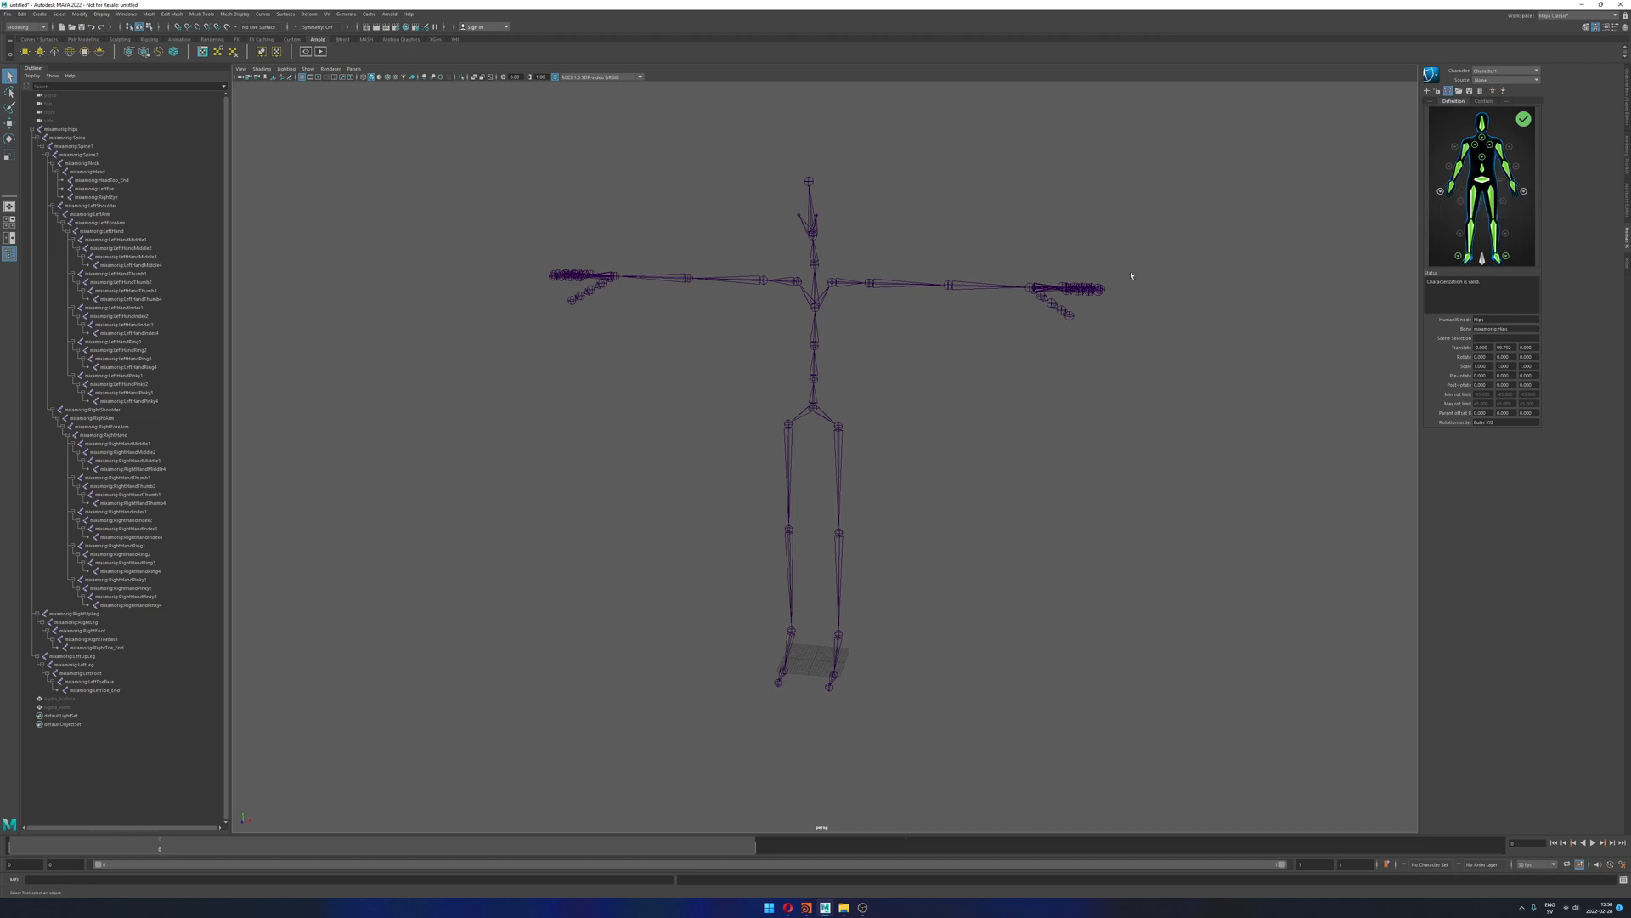
# Step: Collapse the mixamorig:Hips joint hierarchy in the Outliner and frame the complete skeleton
pyautogui.keyDown('alt'); pyautogui.moveTo(1129, 273); pyautogui.dragTo(1075, 253); pyautogui.keyUp('alt')
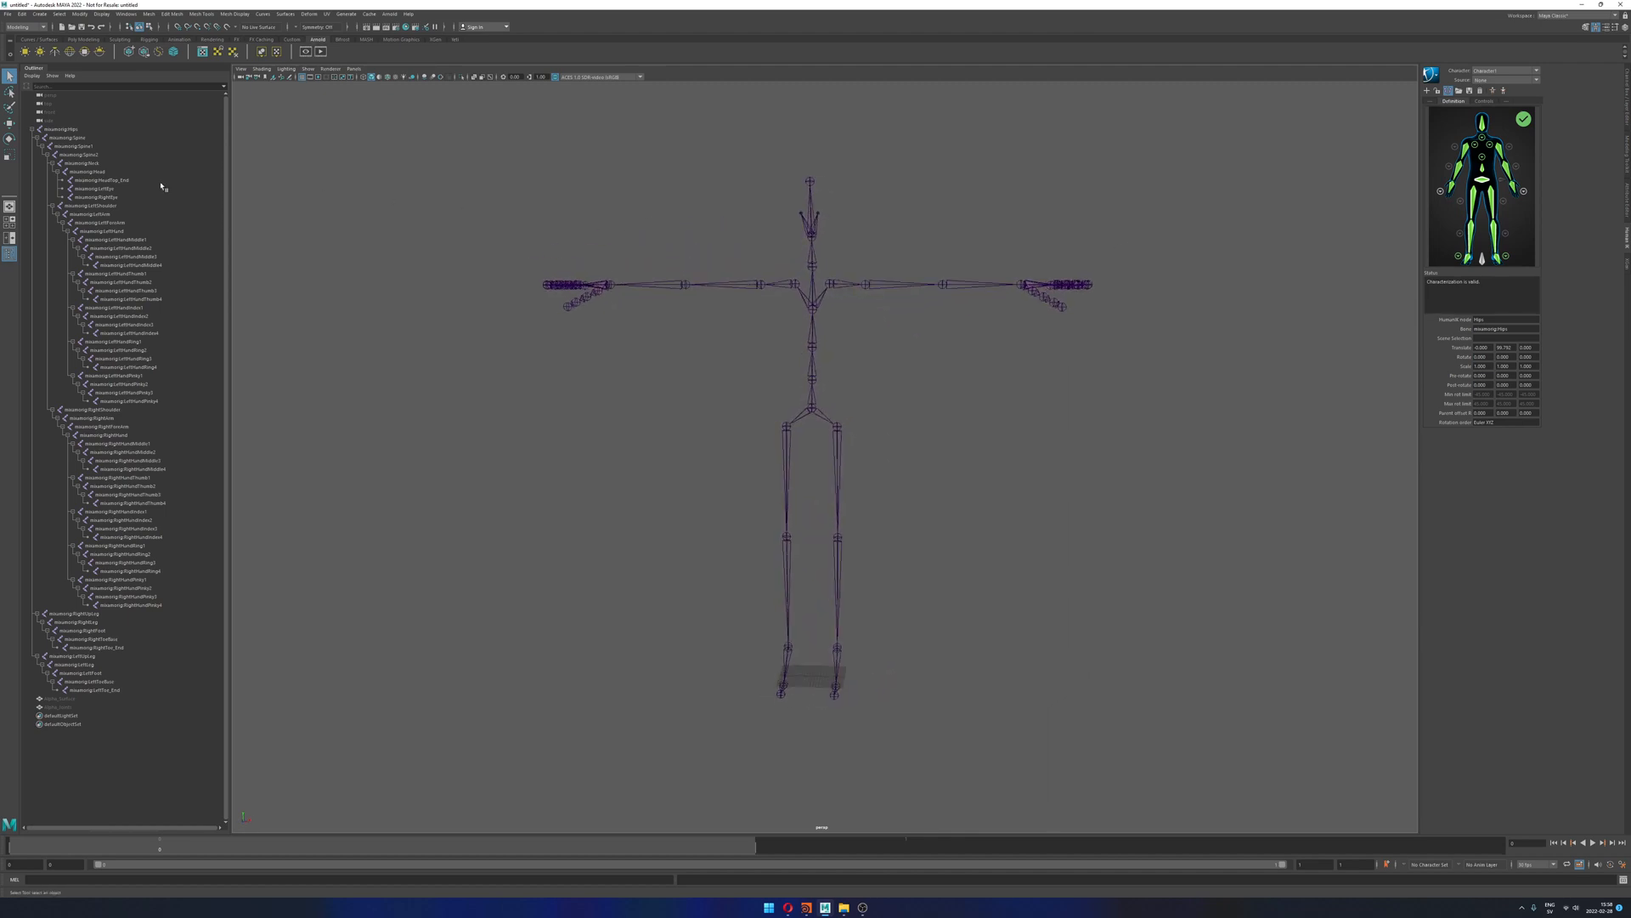
pyautogui.click(32, 129)
pyautogui.scroll(-4, 940, 349)
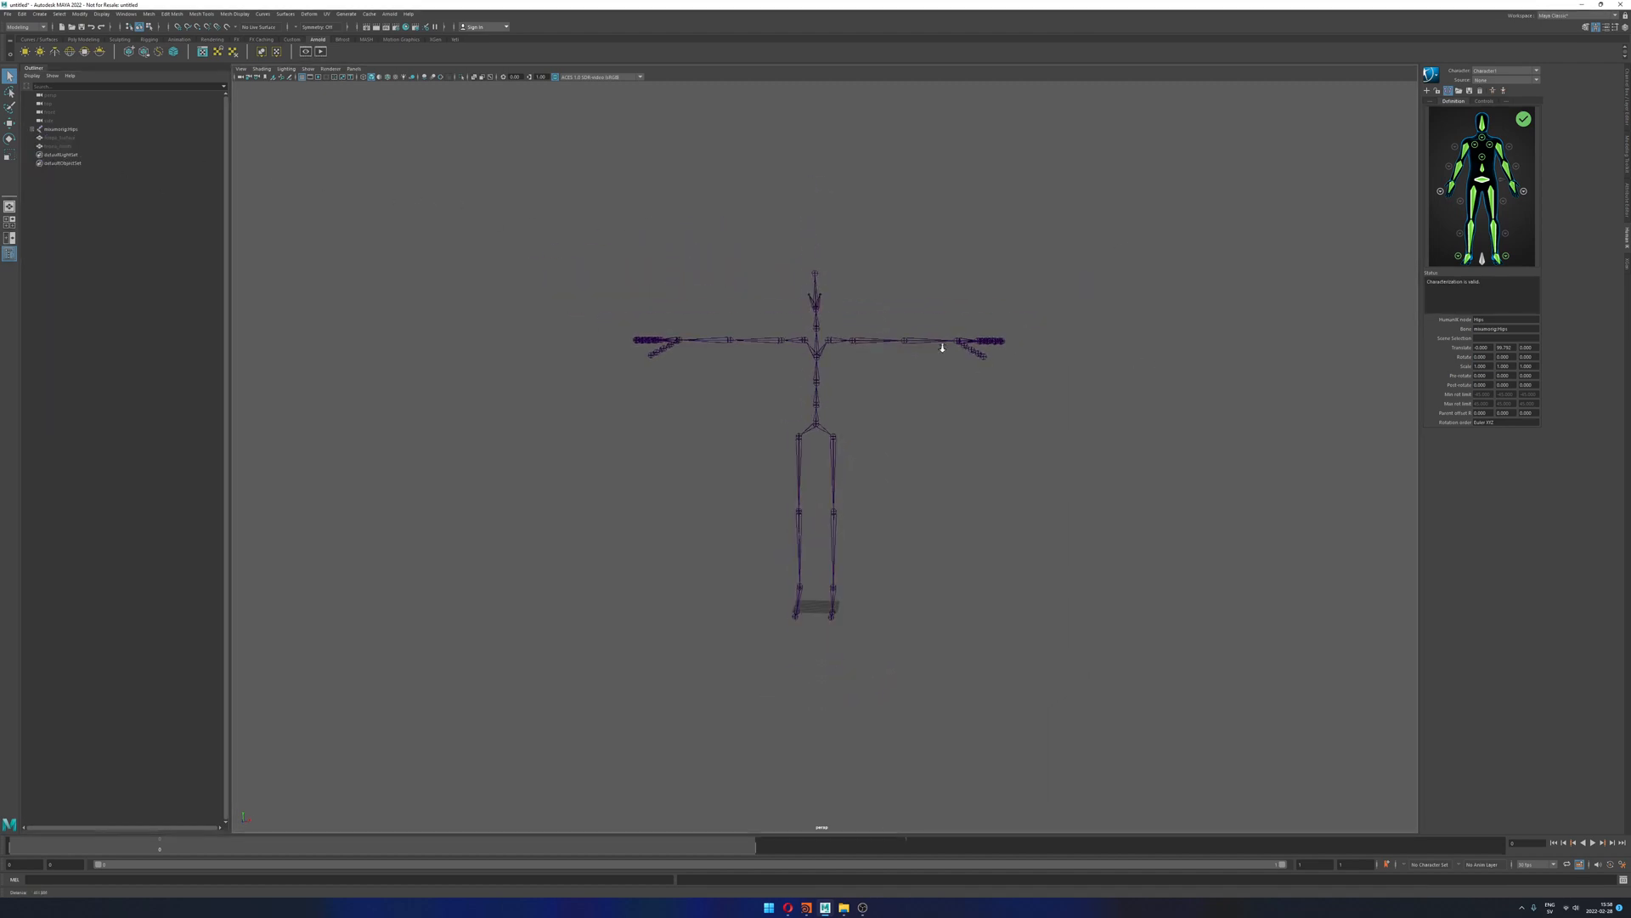
pyautogui.keyDown('alt'); pyautogui.moveTo(939, 349); pyautogui.dragTo(843, 341); pyautogui.keyUp('alt')
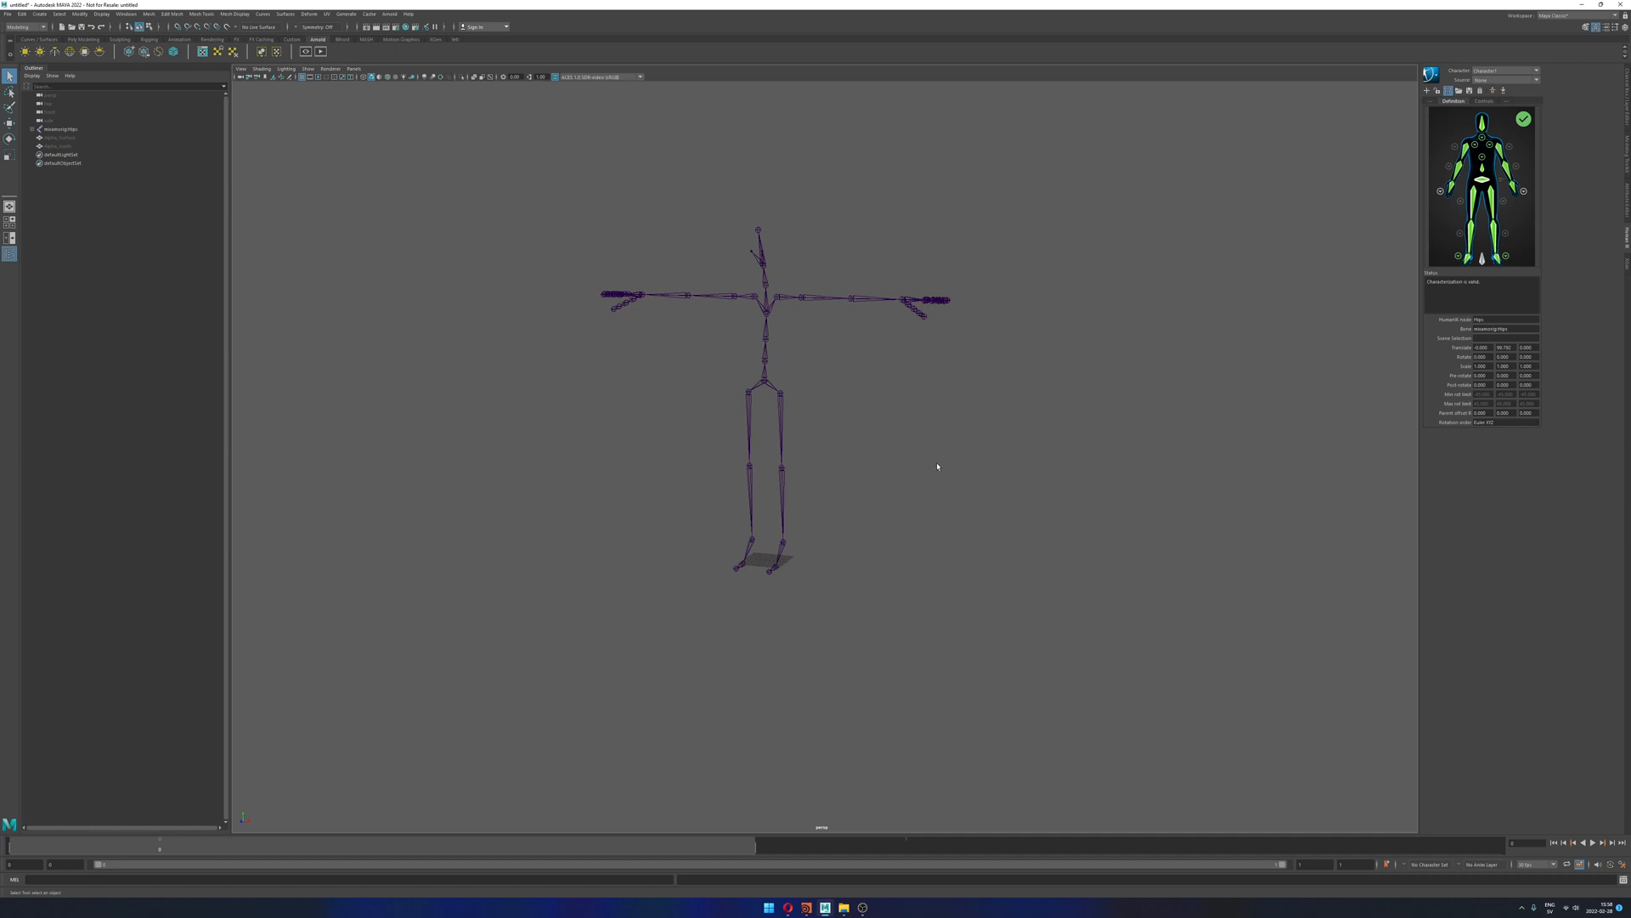
# Step: Import the motion-capture FBX file from the mocap subfolders into the current scene
pyautogui.click(8, 14)
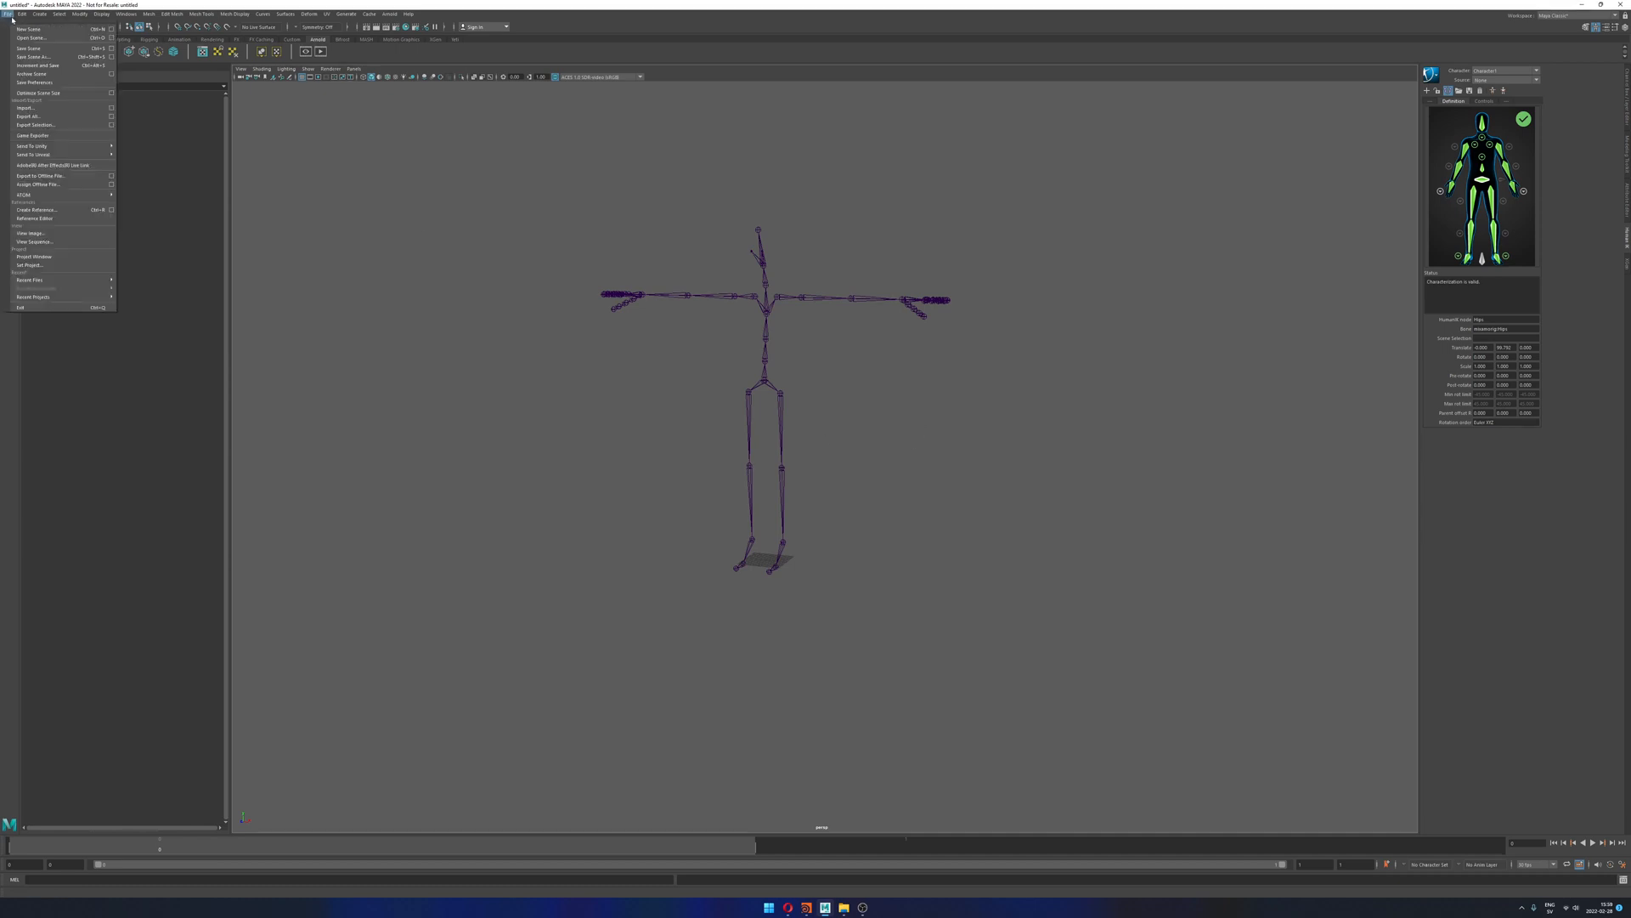
pyautogui.click(26, 108)
pyautogui.click(1323, 111)
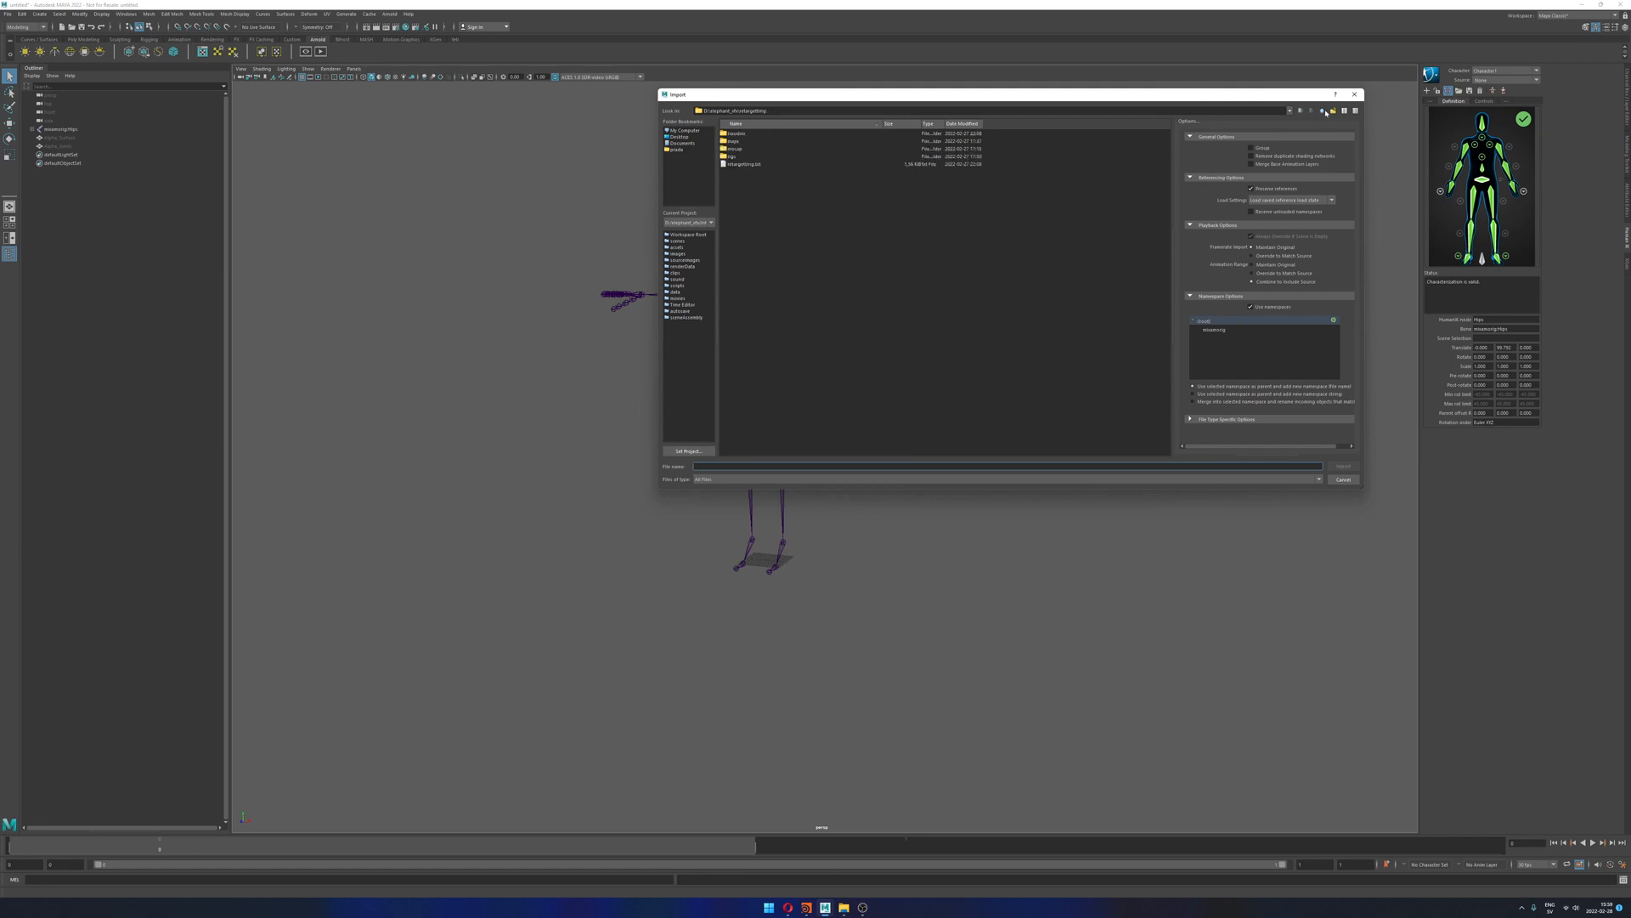
pyautogui.doubleClick(735, 148)
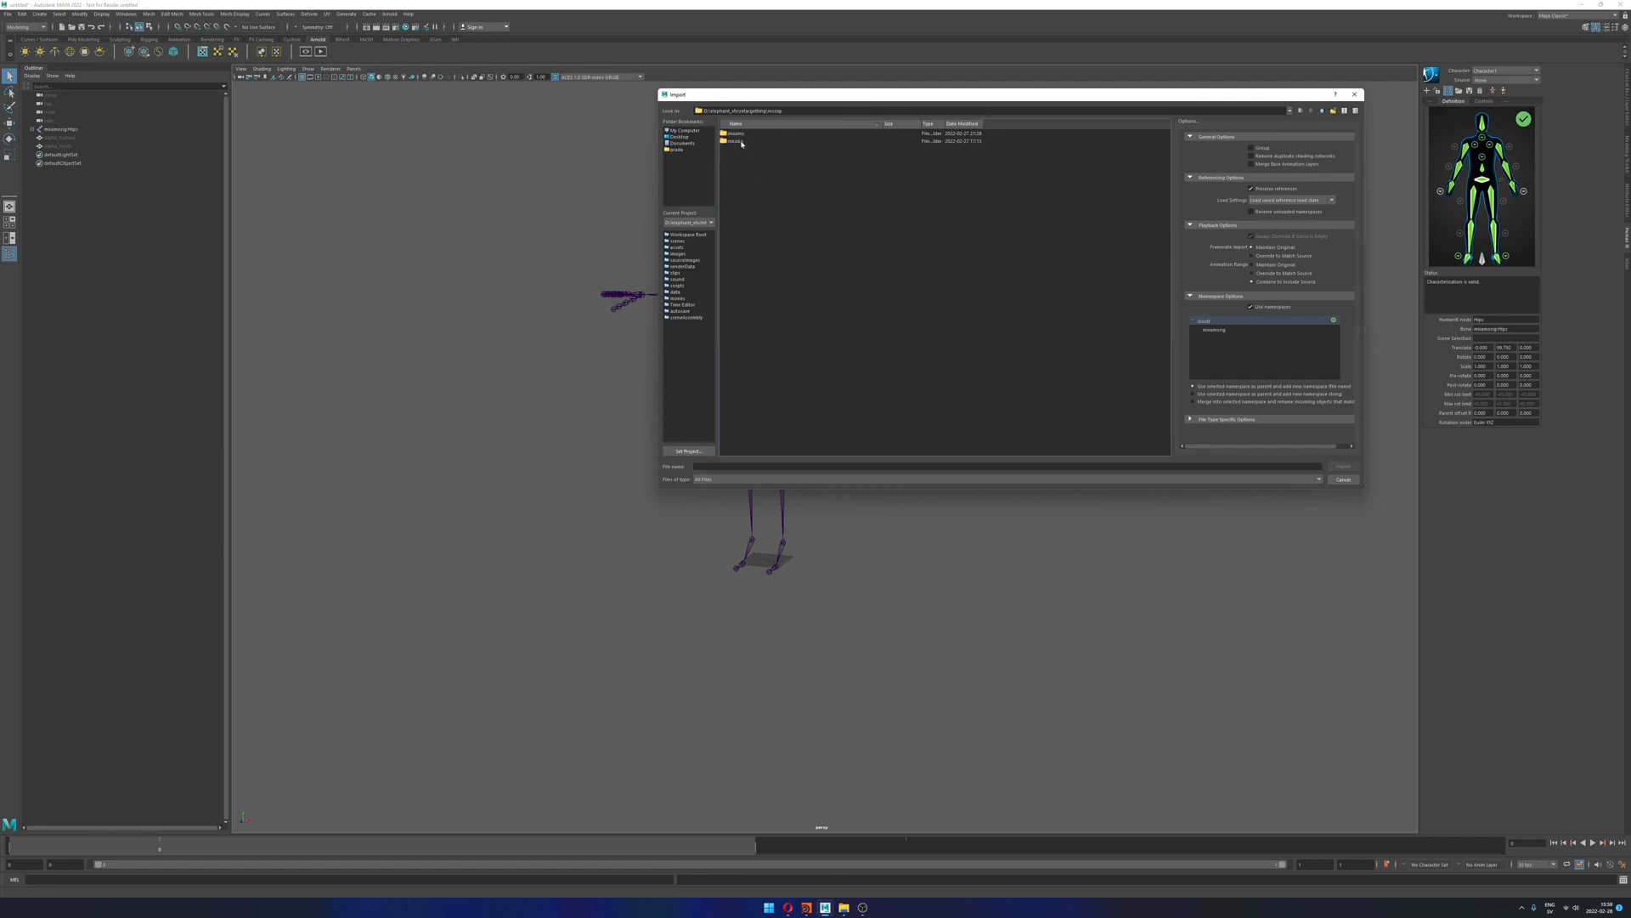
pyautogui.doubleClick(741, 143)
pyautogui.click(792, 136)
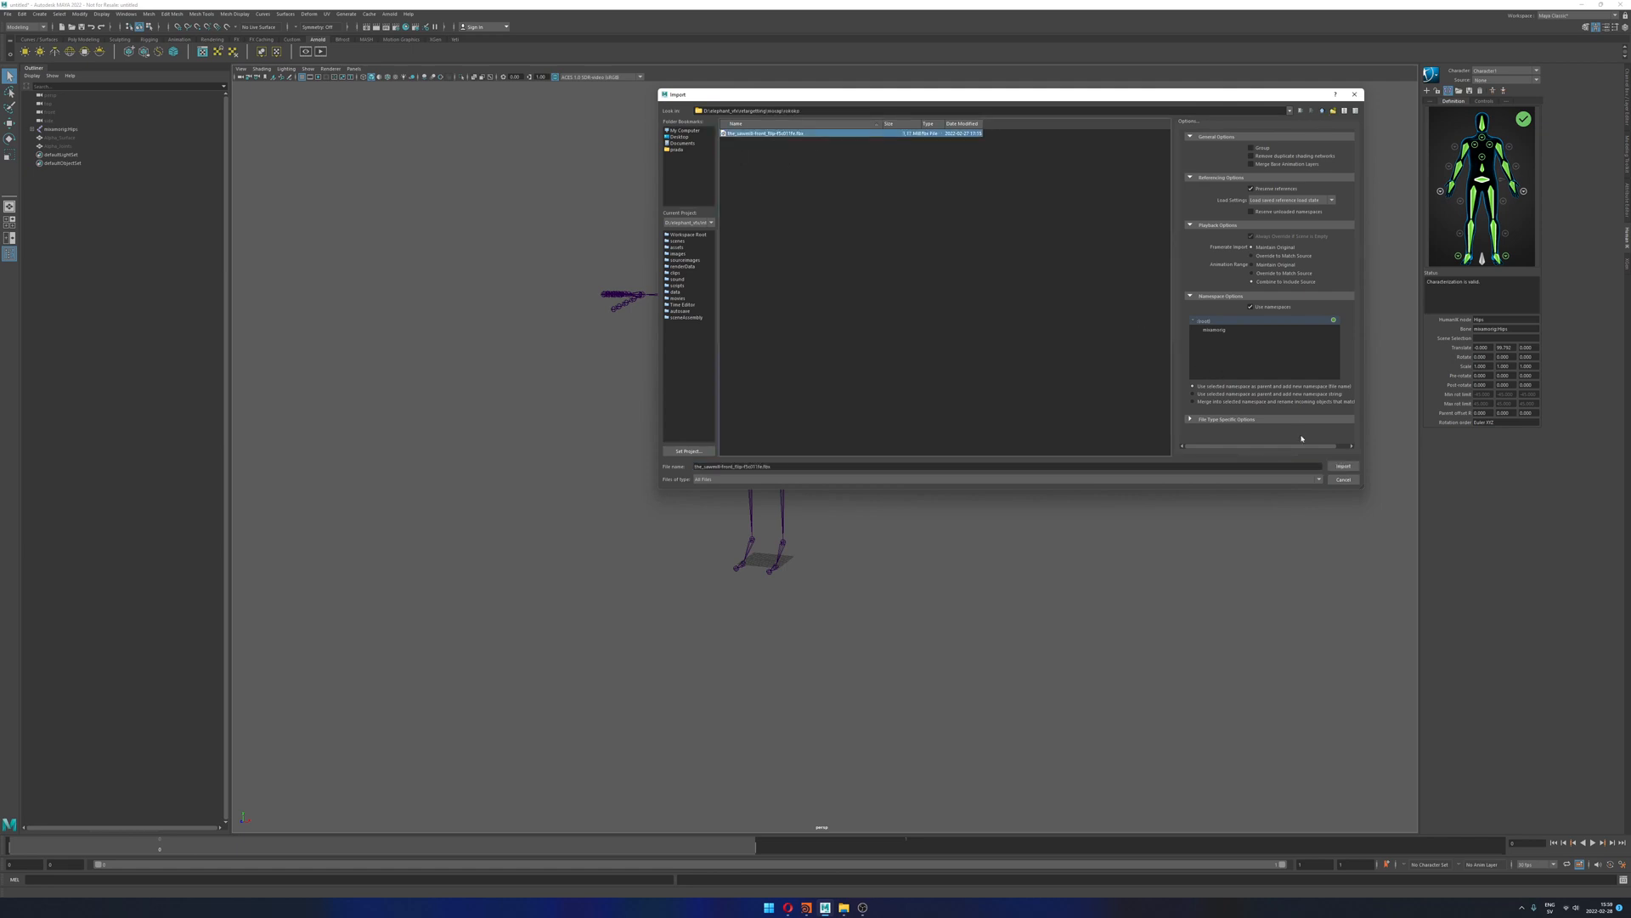
pyautogui.click(1343, 466)
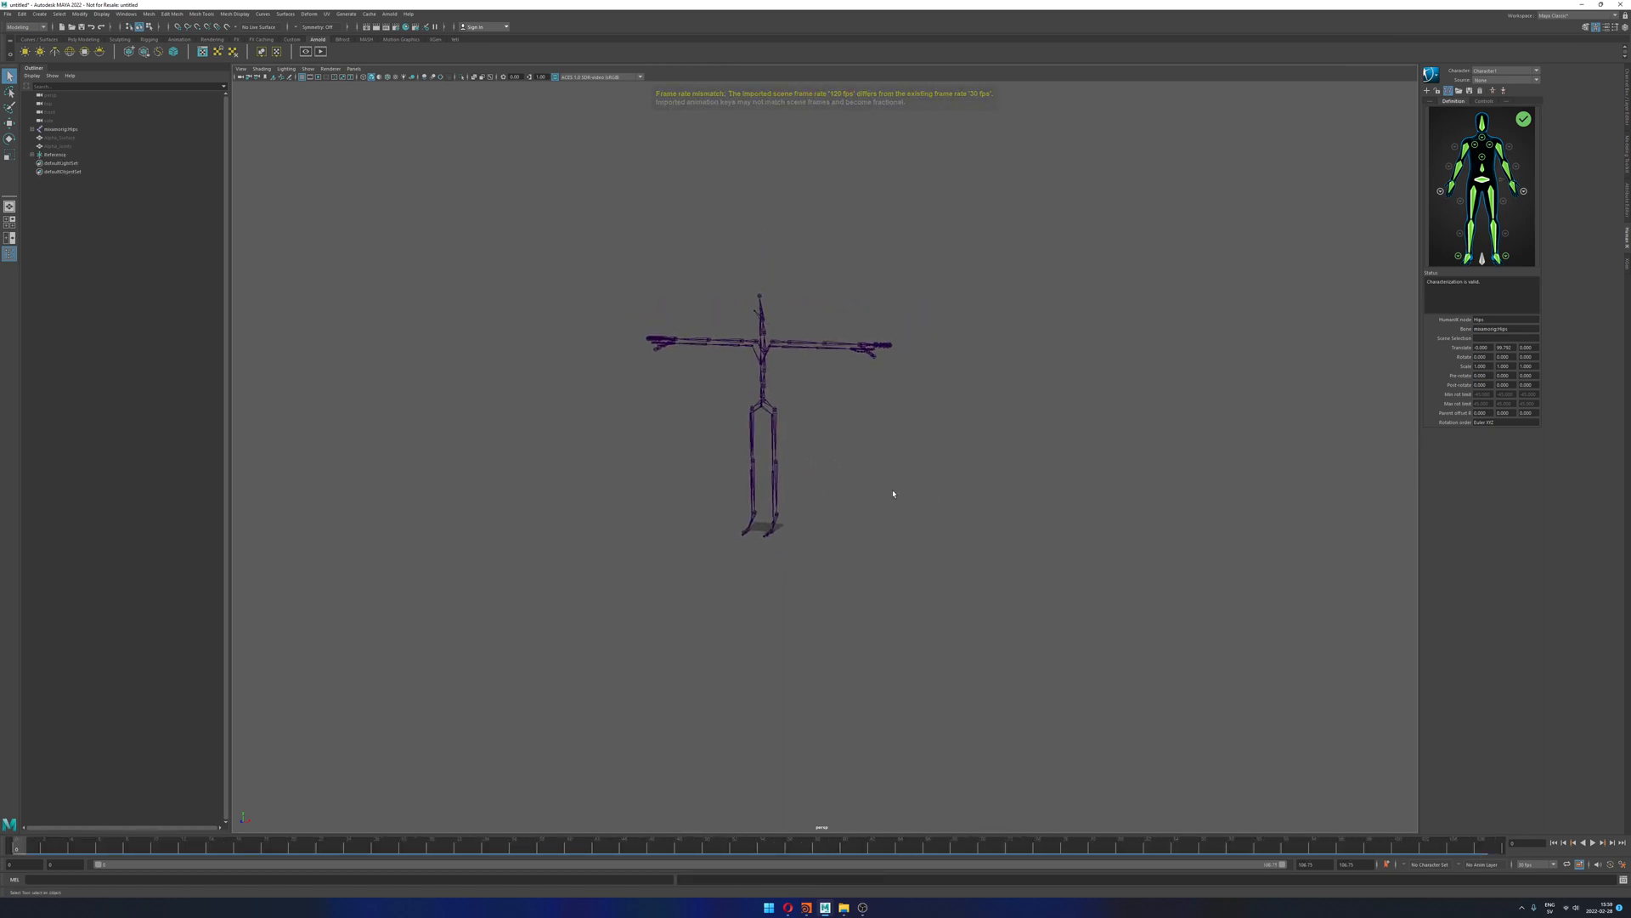
# Step: Hide the mixamorig:Hips skeleton so that only the imported motion-capture skeleton is displayed, and frame it
pyautogui.click(88, 131)
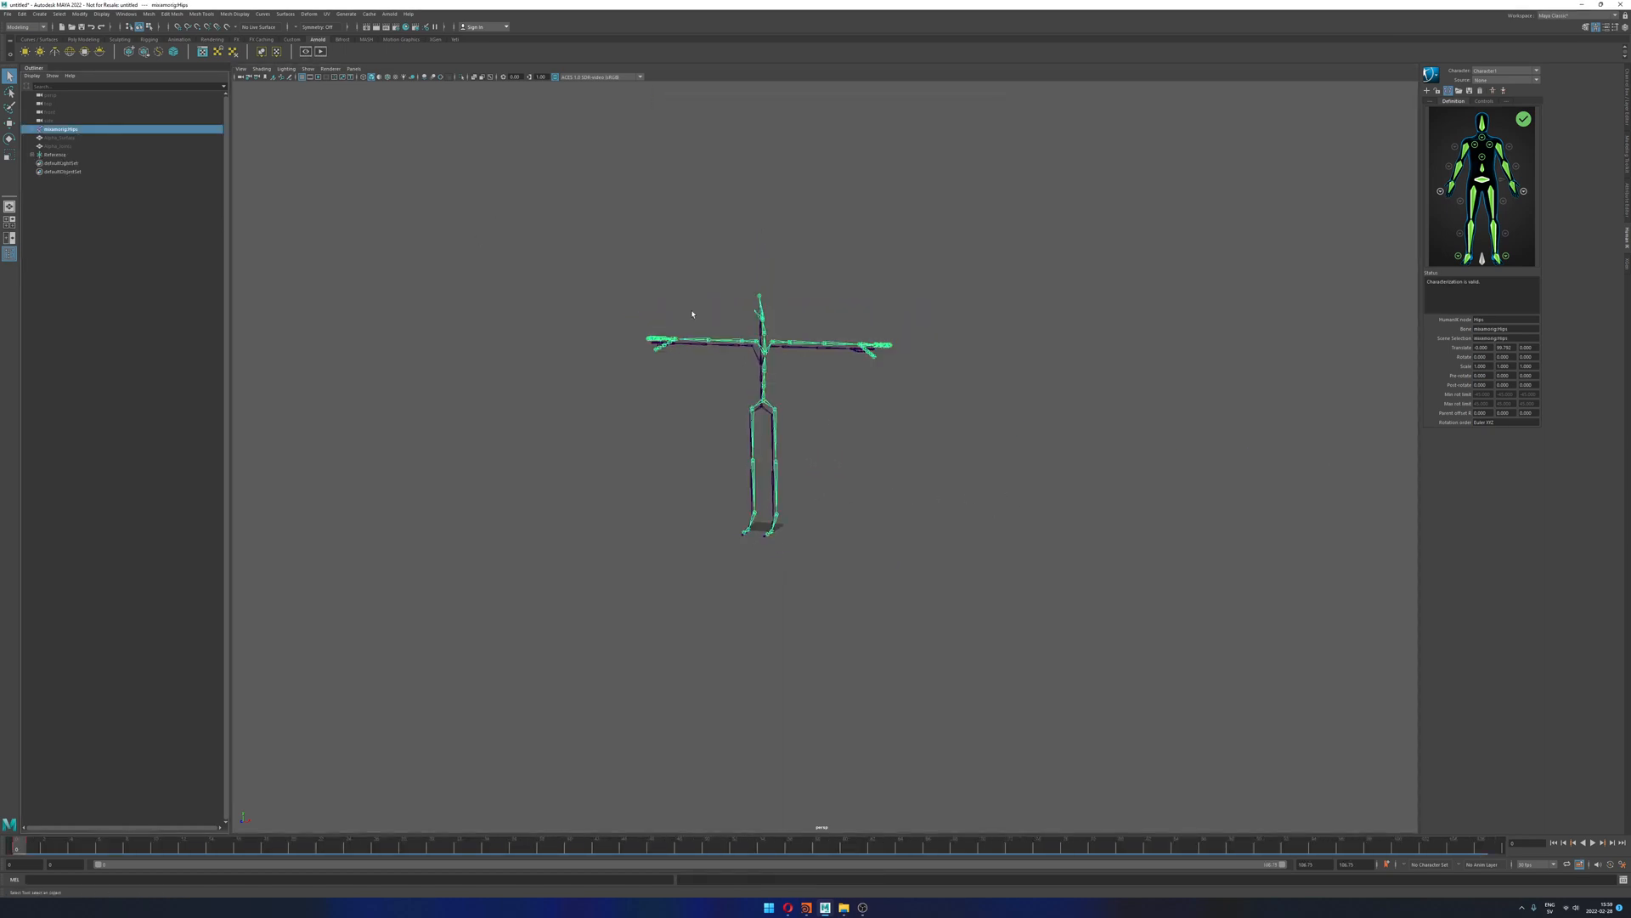
pyautogui.hotkey('ctrl', 'h')
pyautogui.scroll(10, 747, 361)
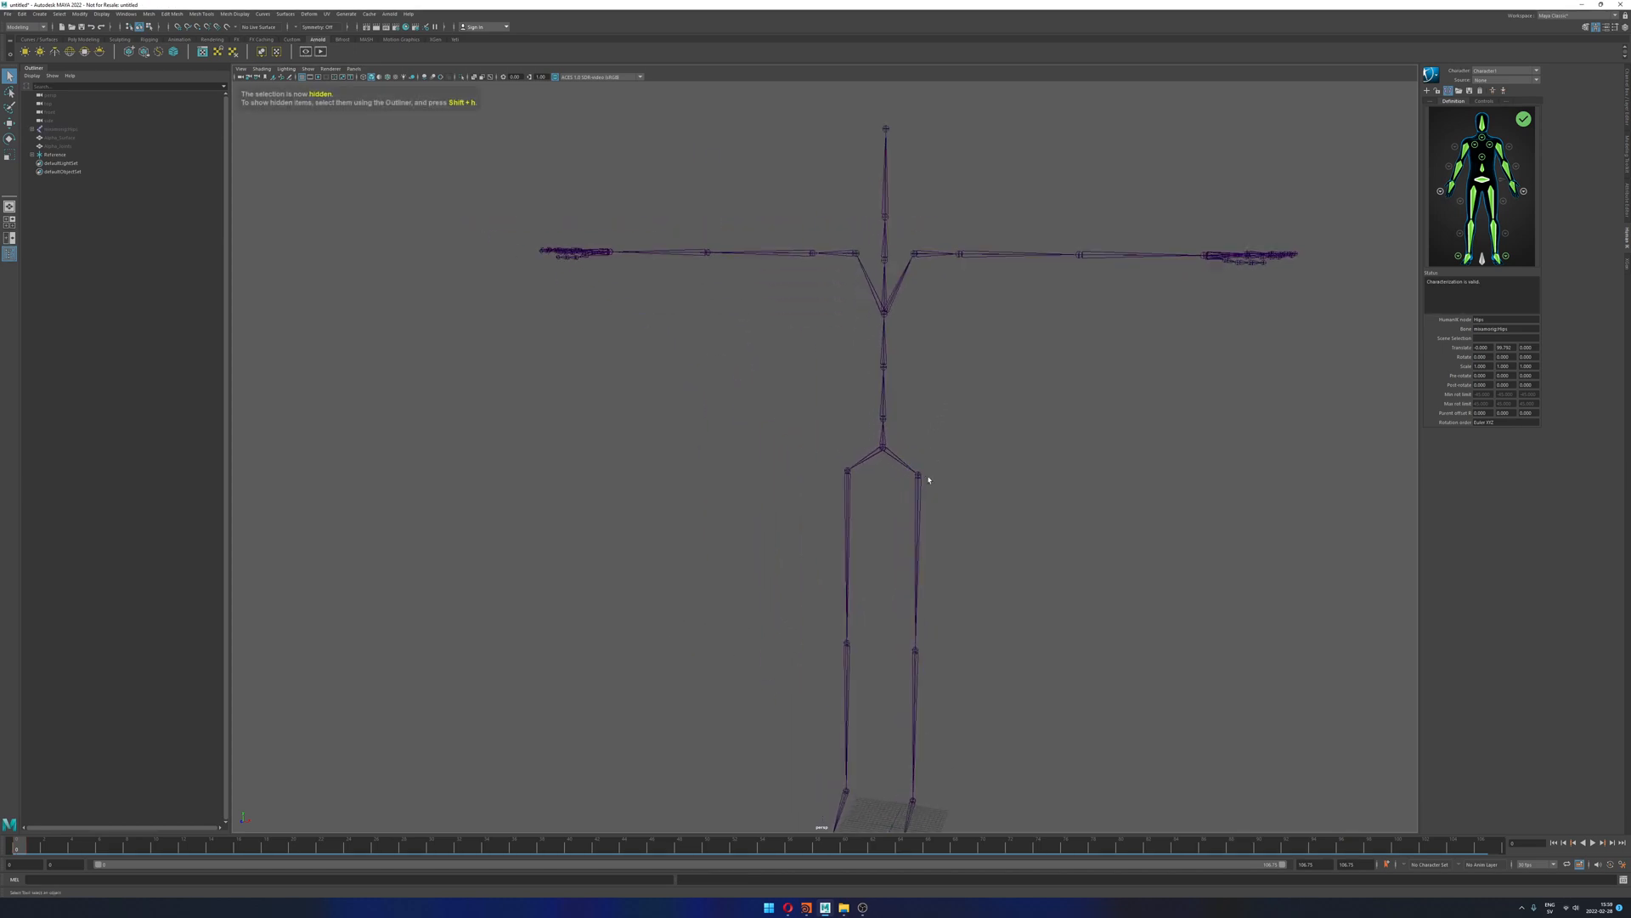
pyautogui.keyDown('alt'); pyautogui.moveTo(1005, 487); pyautogui.dragTo(949, 452, button='middle'); pyautogui.keyUp('alt')
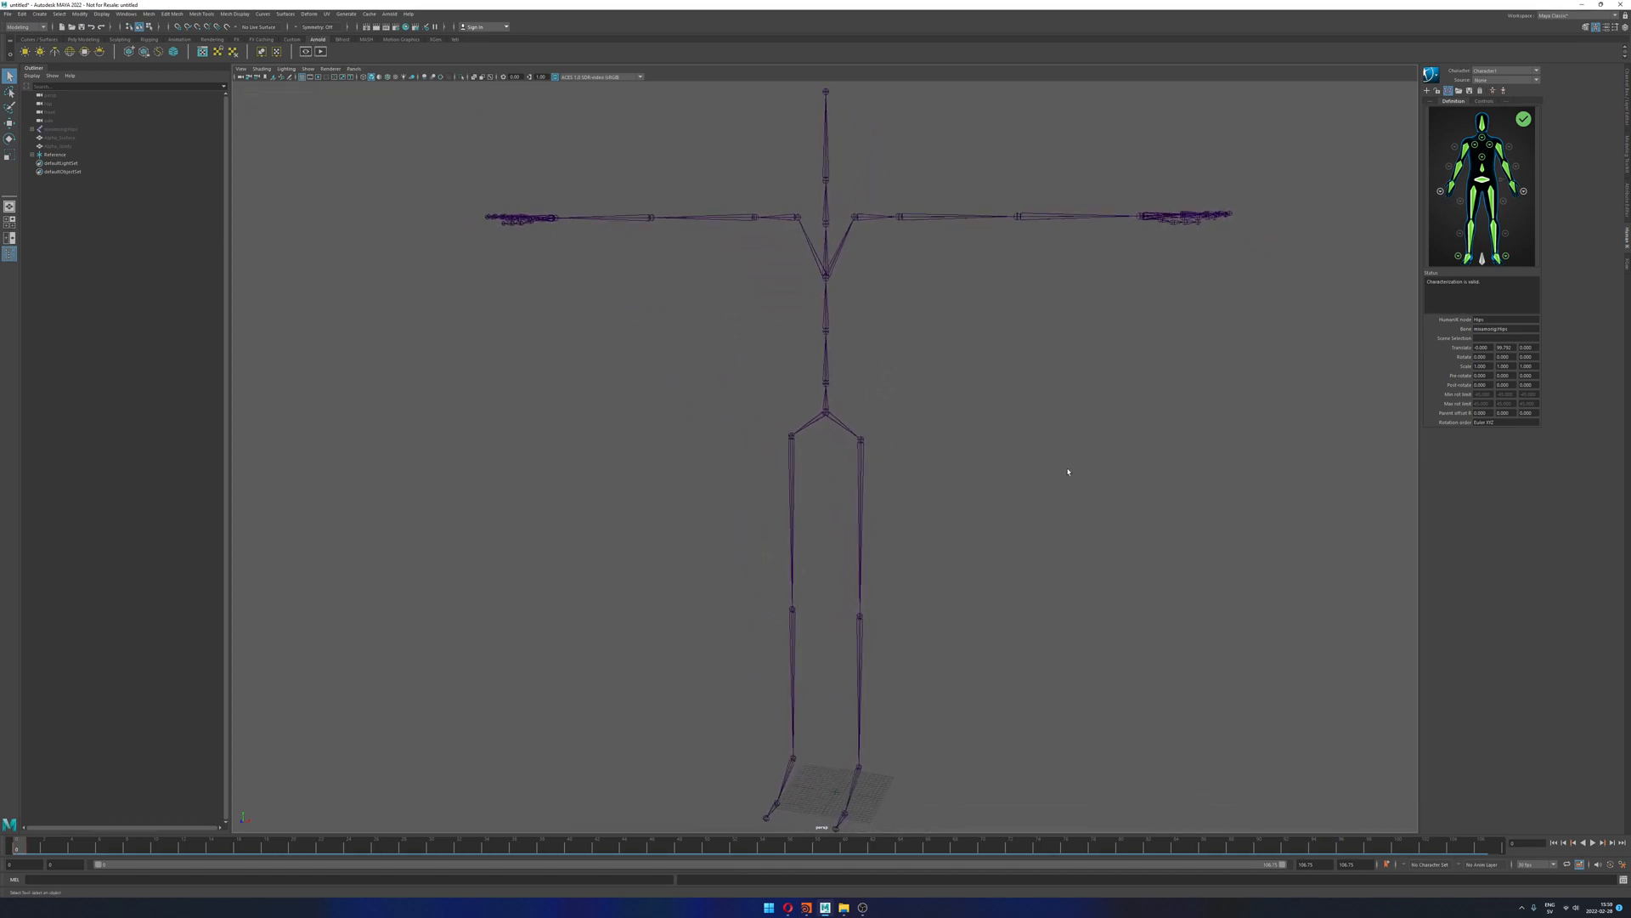
pyautogui.keyDown('alt'); pyautogui.moveTo(1067, 470); pyautogui.dragTo(897, 459, button='right'); pyautogui.keyUp('alt')
pyautogui.keyDown('alt'); pyautogui.moveTo(1015, 473); pyautogui.dragTo(980, 447); pyautogui.keyUp('alt')
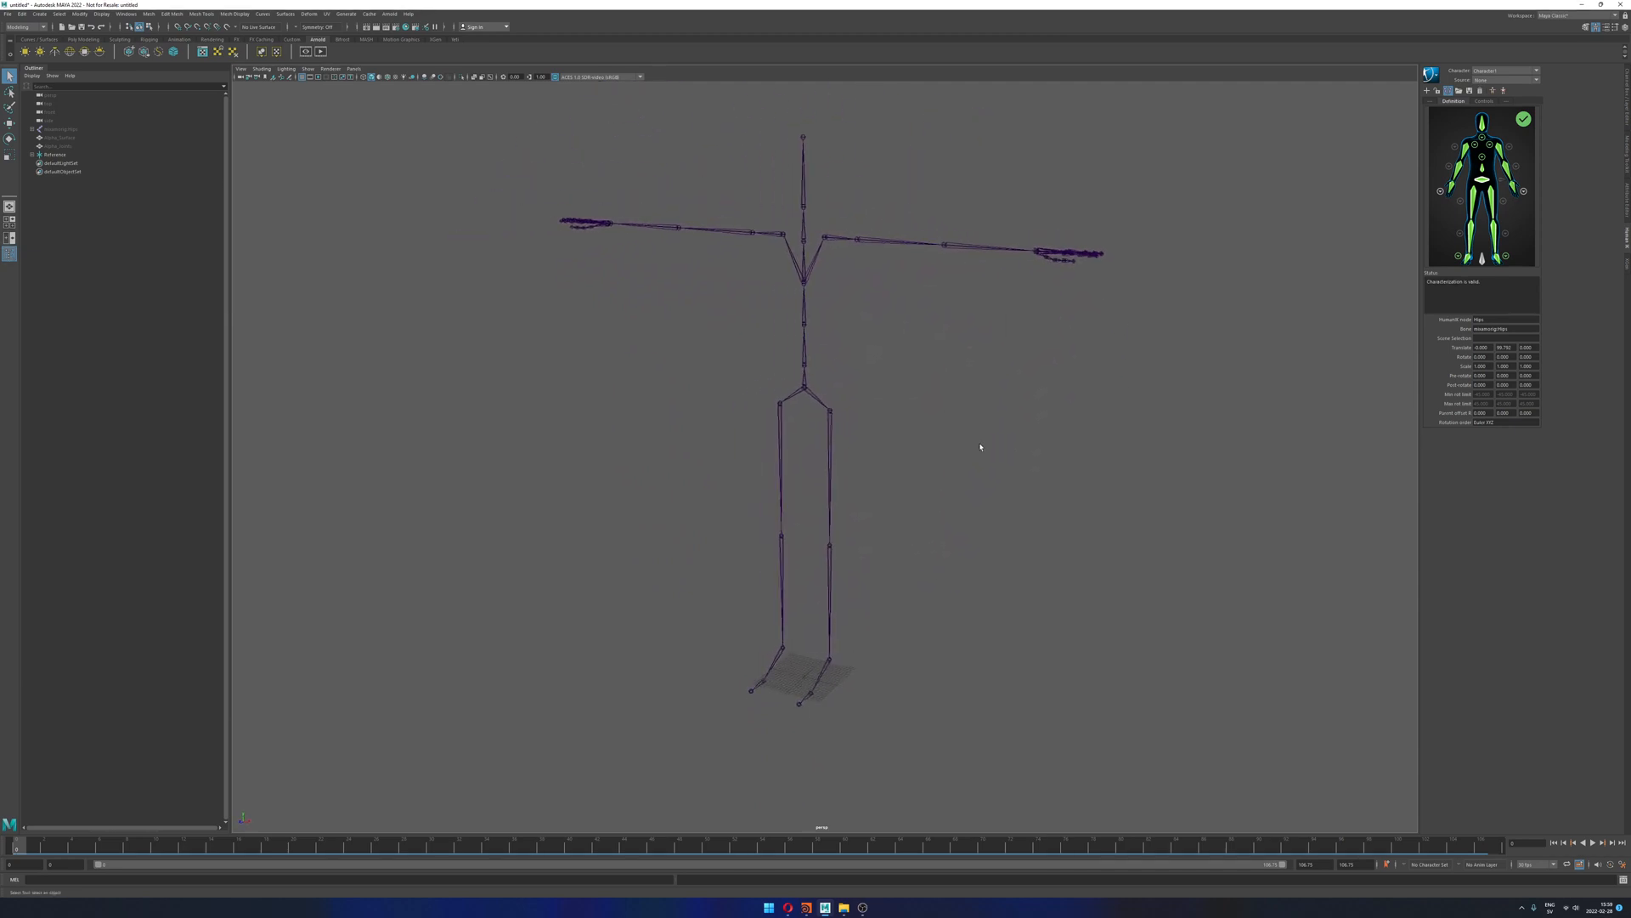
pyautogui.keyDown('alt'); pyautogui.moveTo(953, 478); pyautogui.dragTo(874, 466, button='right'); pyautogui.keyUp('alt')
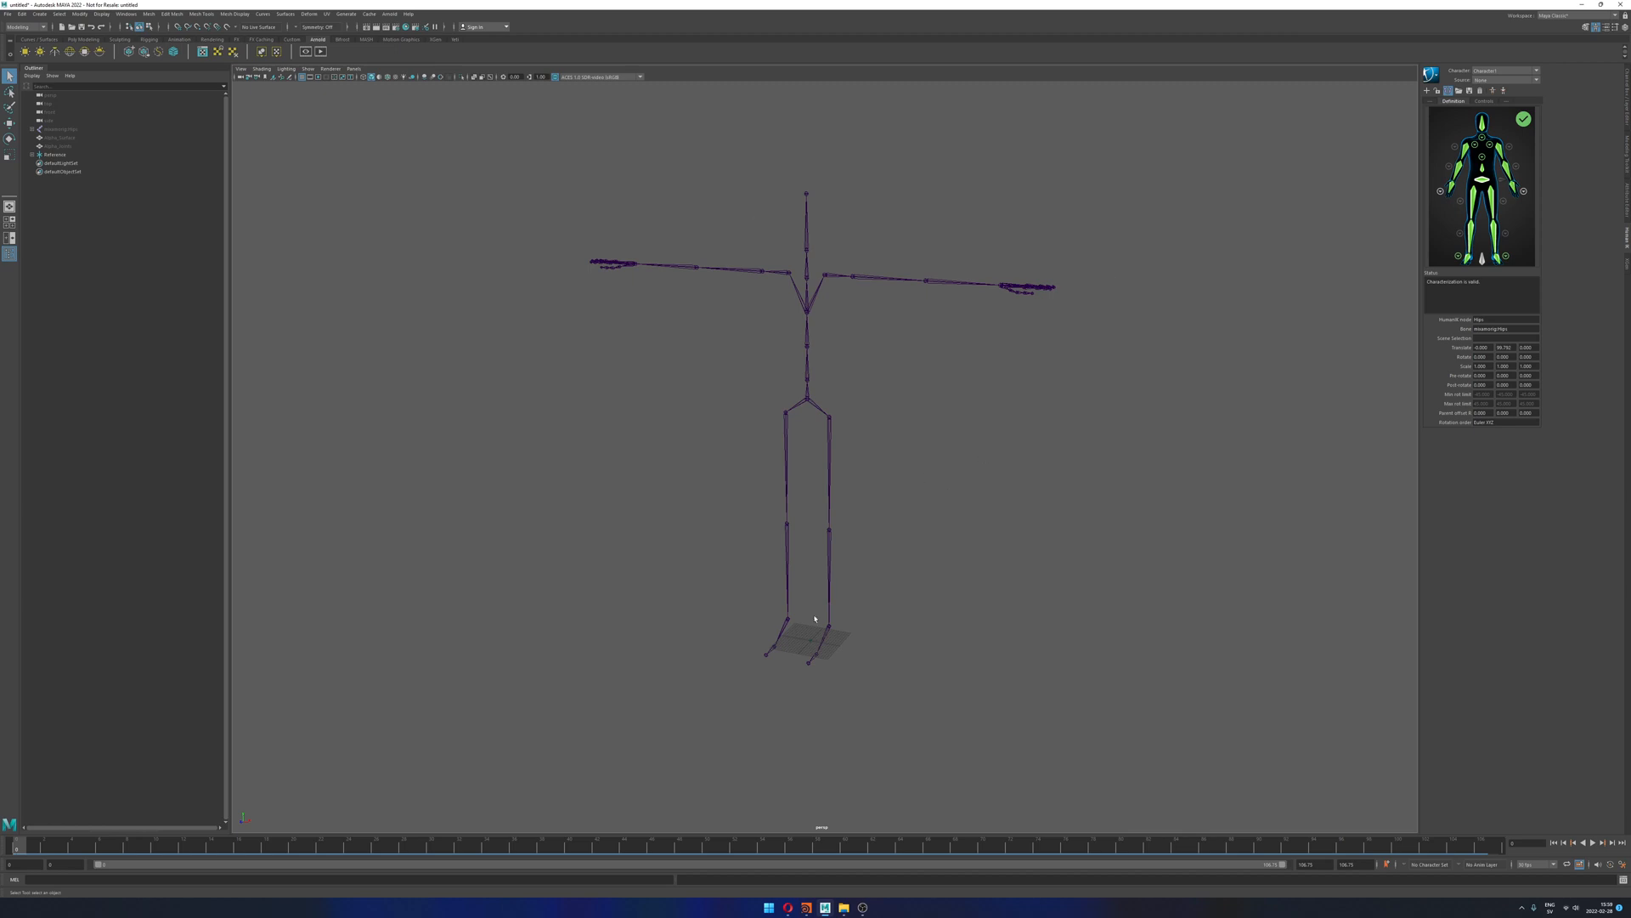
# Step: Play the imported skeleton's animation to review its motion, and return to the first frame
pyautogui.scroll(-4, 740, 626)
pyautogui.keyDown('alt'); pyautogui.moveTo(862, 633); pyautogui.dragTo(838, 626); pyautogui.keyUp('alt')
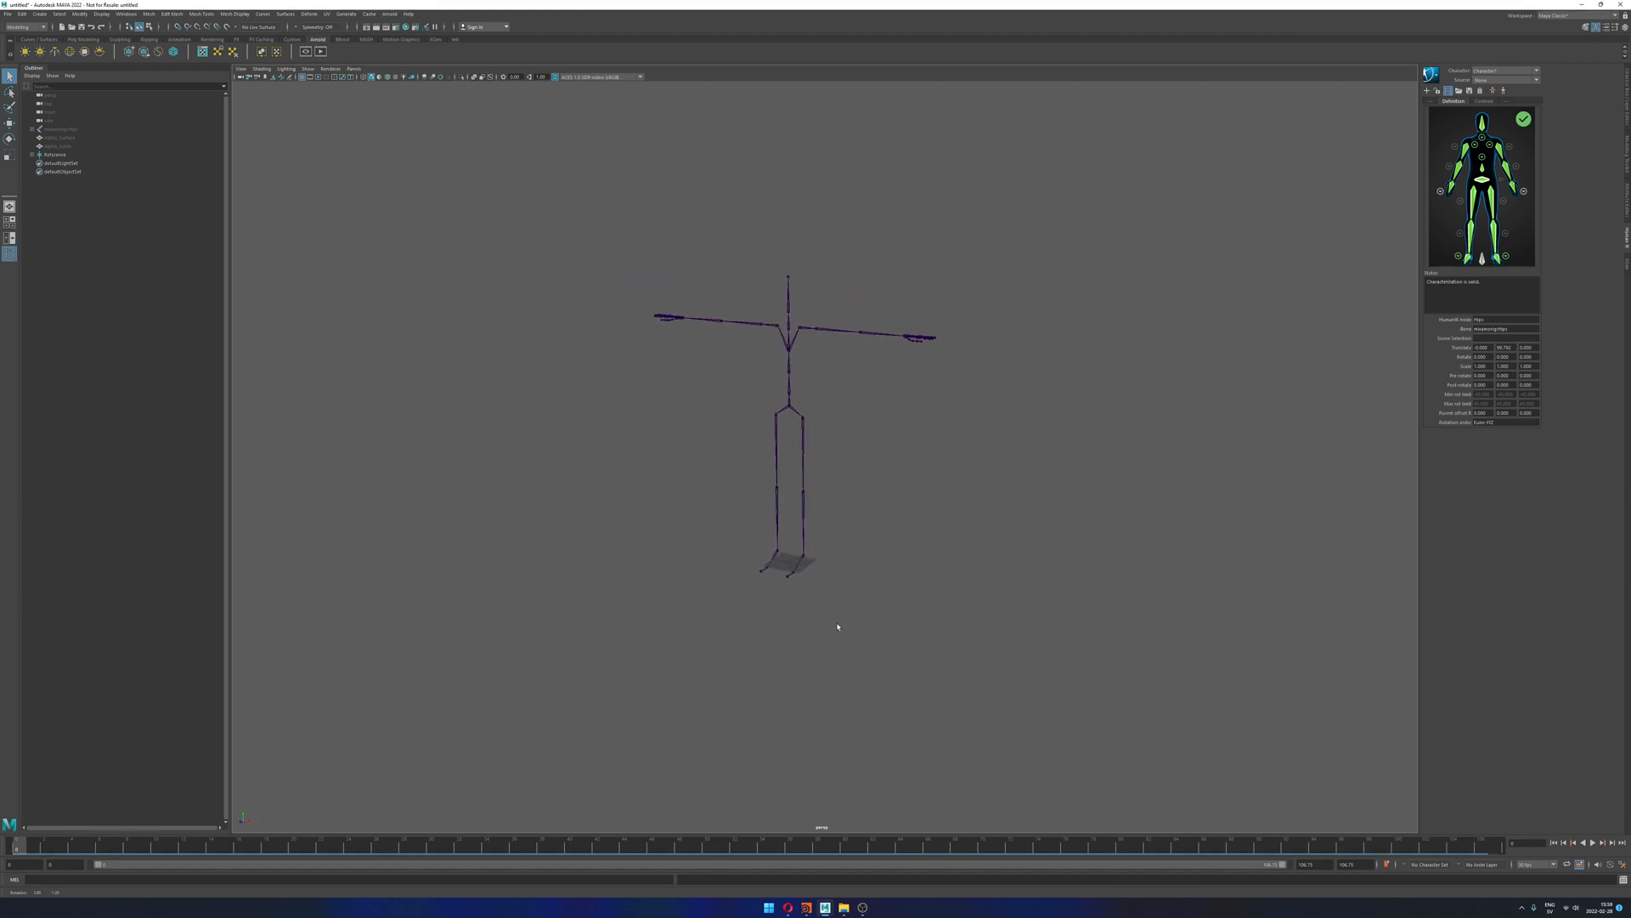
pyautogui.hotkey('alt', 'v')
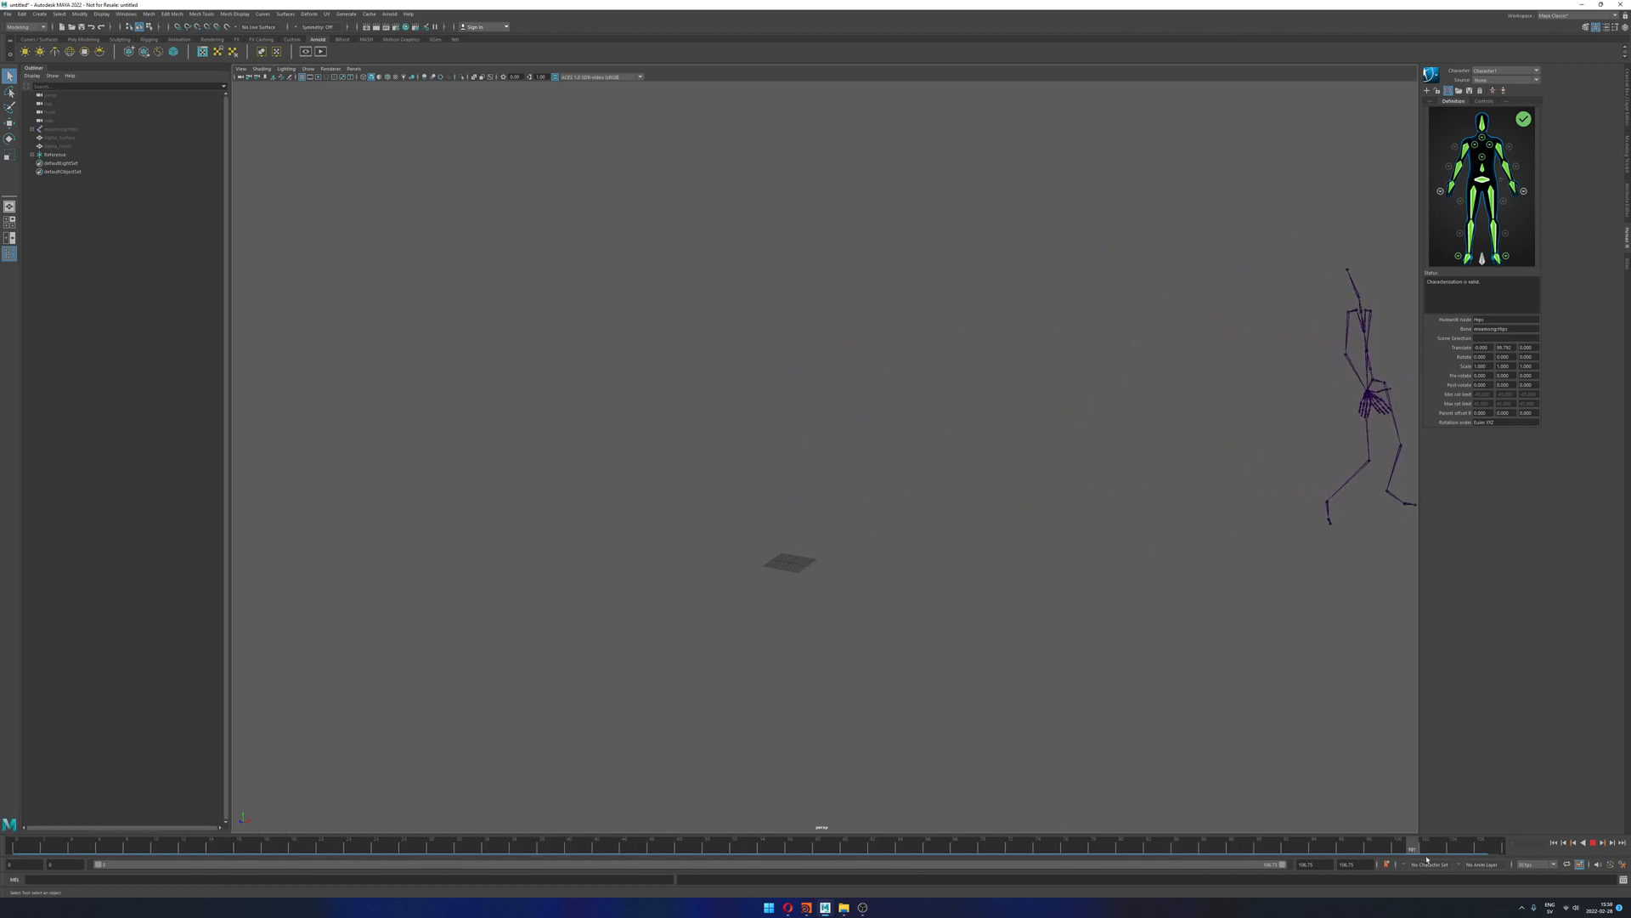
pyautogui.moveTo(644, 819); pyautogui.dragTo(0, 818)
pyautogui.keyDown('alt'); pyautogui.moveTo(921, 470); pyautogui.dragTo(910, 535); pyautogui.keyUp('alt')
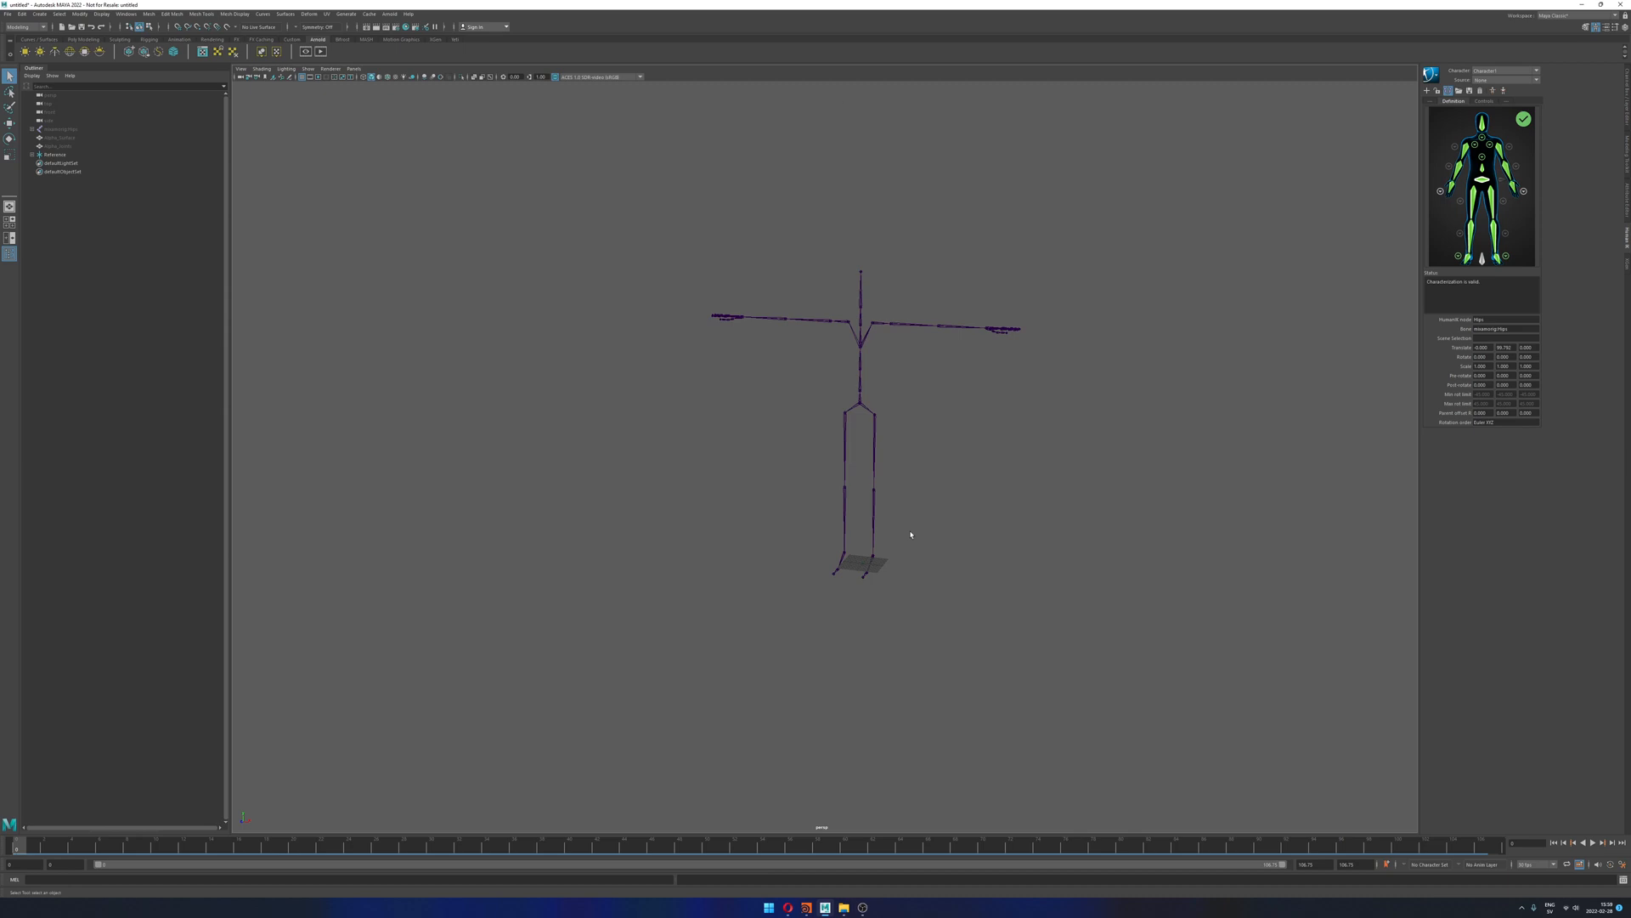
# Step: Compare the skeleton's T-pose on the first frame with its pose on the following frame, ending on the T-pose
pyautogui.click(26, 852)
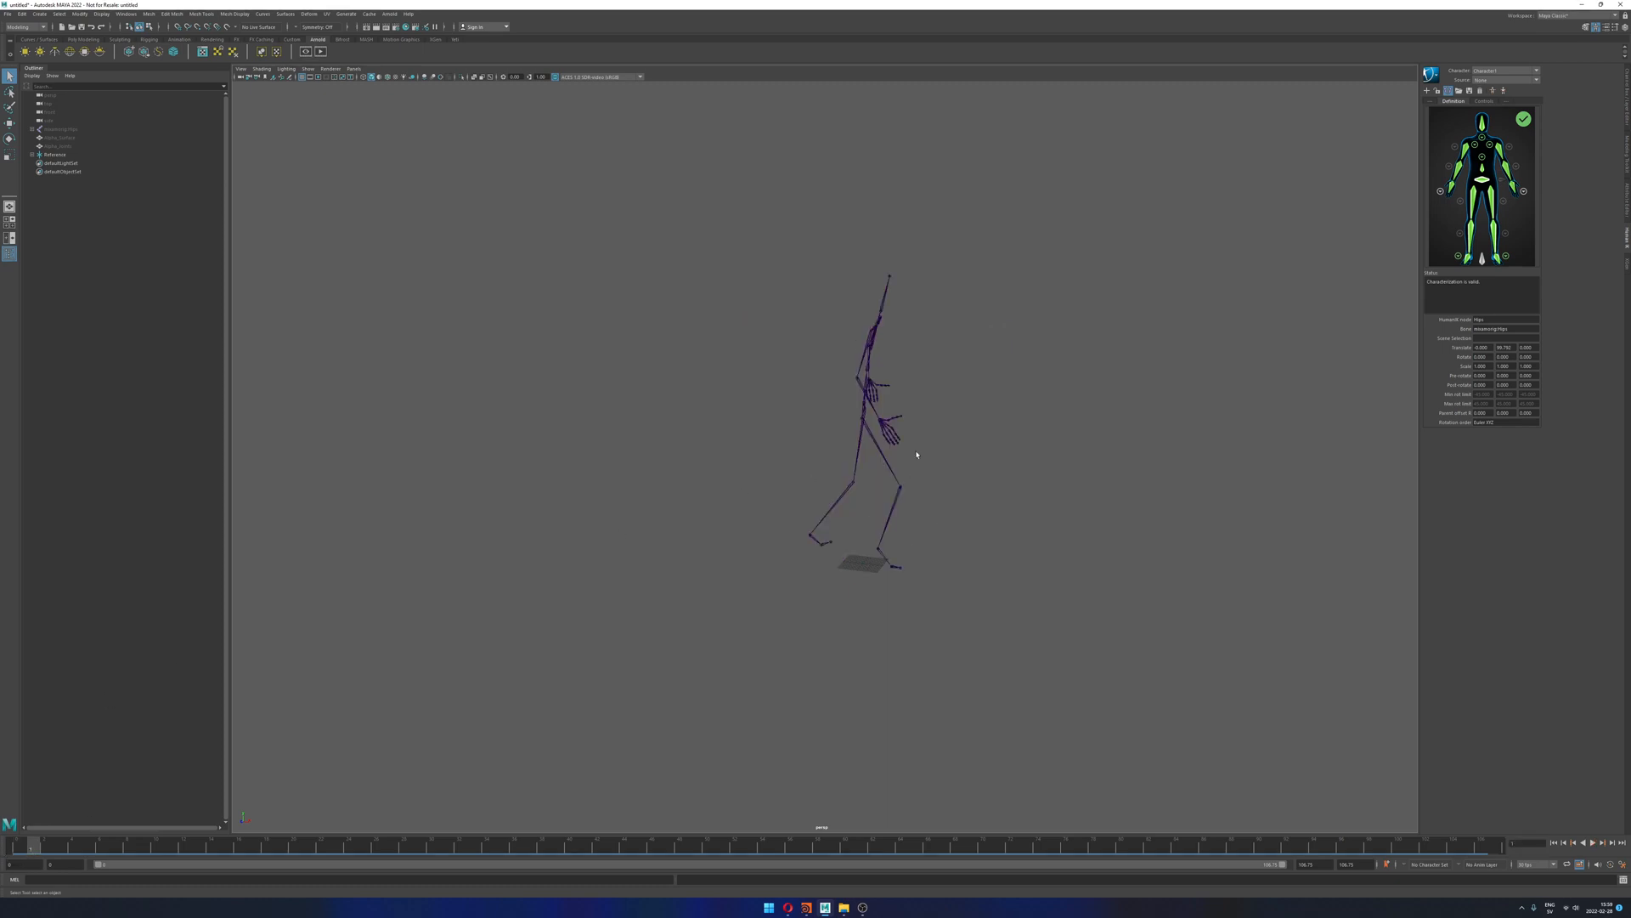
pyautogui.moveTo(916, 454)
pyautogui.keyDown('alt'); pyautogui.mouseDown()
pyautogui.moveTo(844, 427)
pyautogui.moveTo(924, 423)
pyautogui.mouseUp(); pyautogui.keyUp('alt')
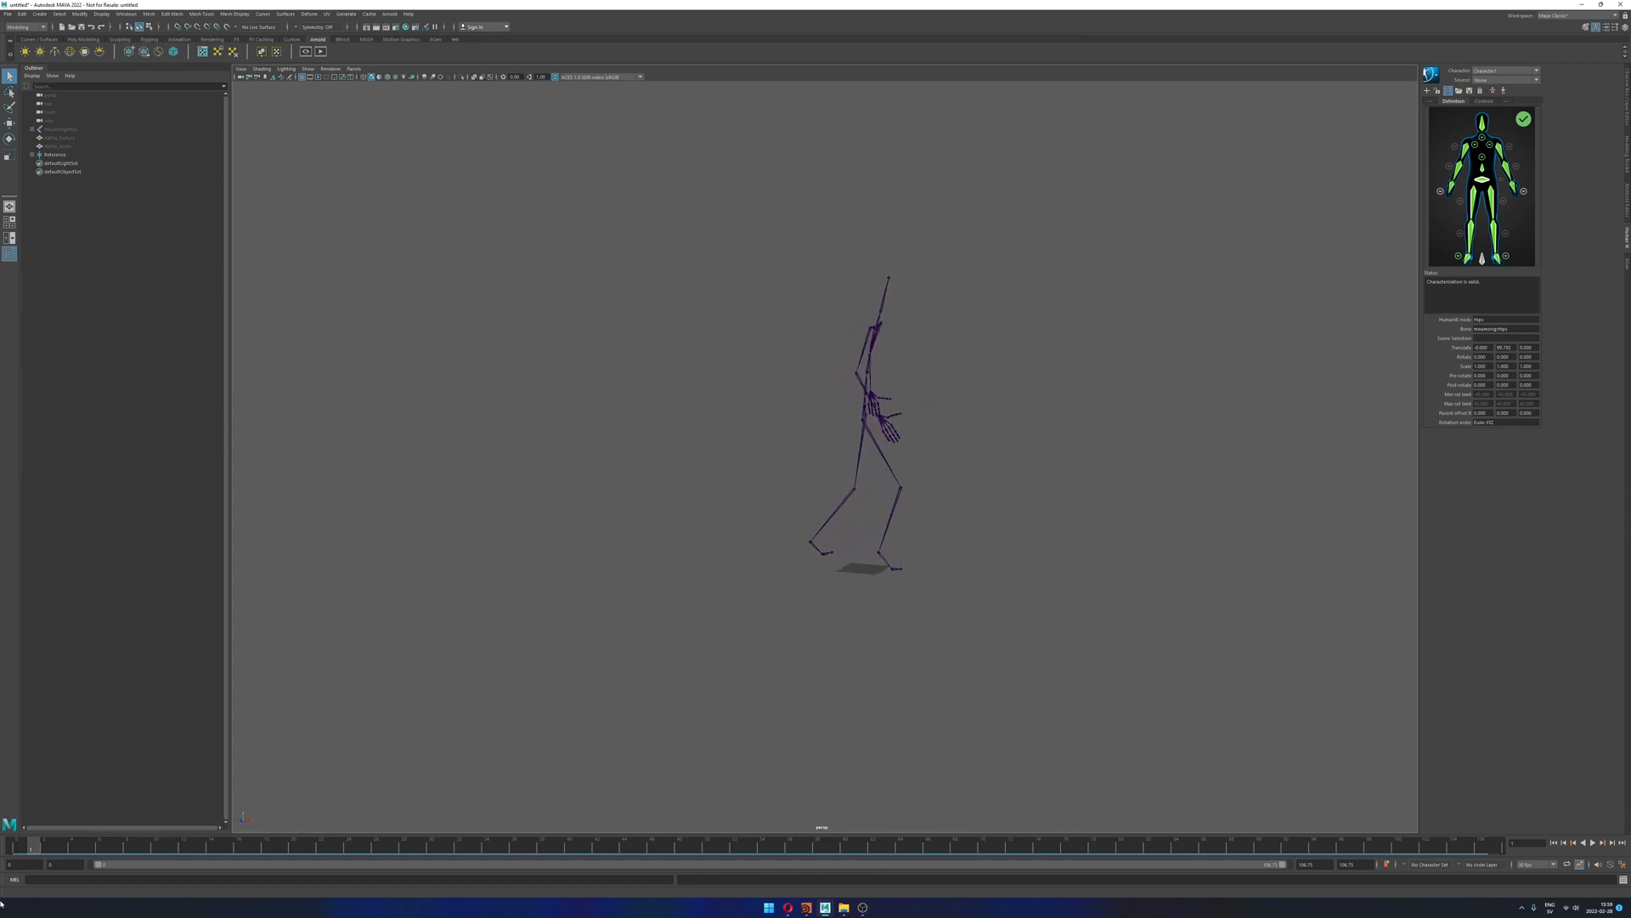
pyautogui.click(15, 847)
pyautogui.keyDown('alt'); pyautogui.moveTo(849, 692); pyautogui.dragTo(725, 659); pyautogui.keyUp('alt')
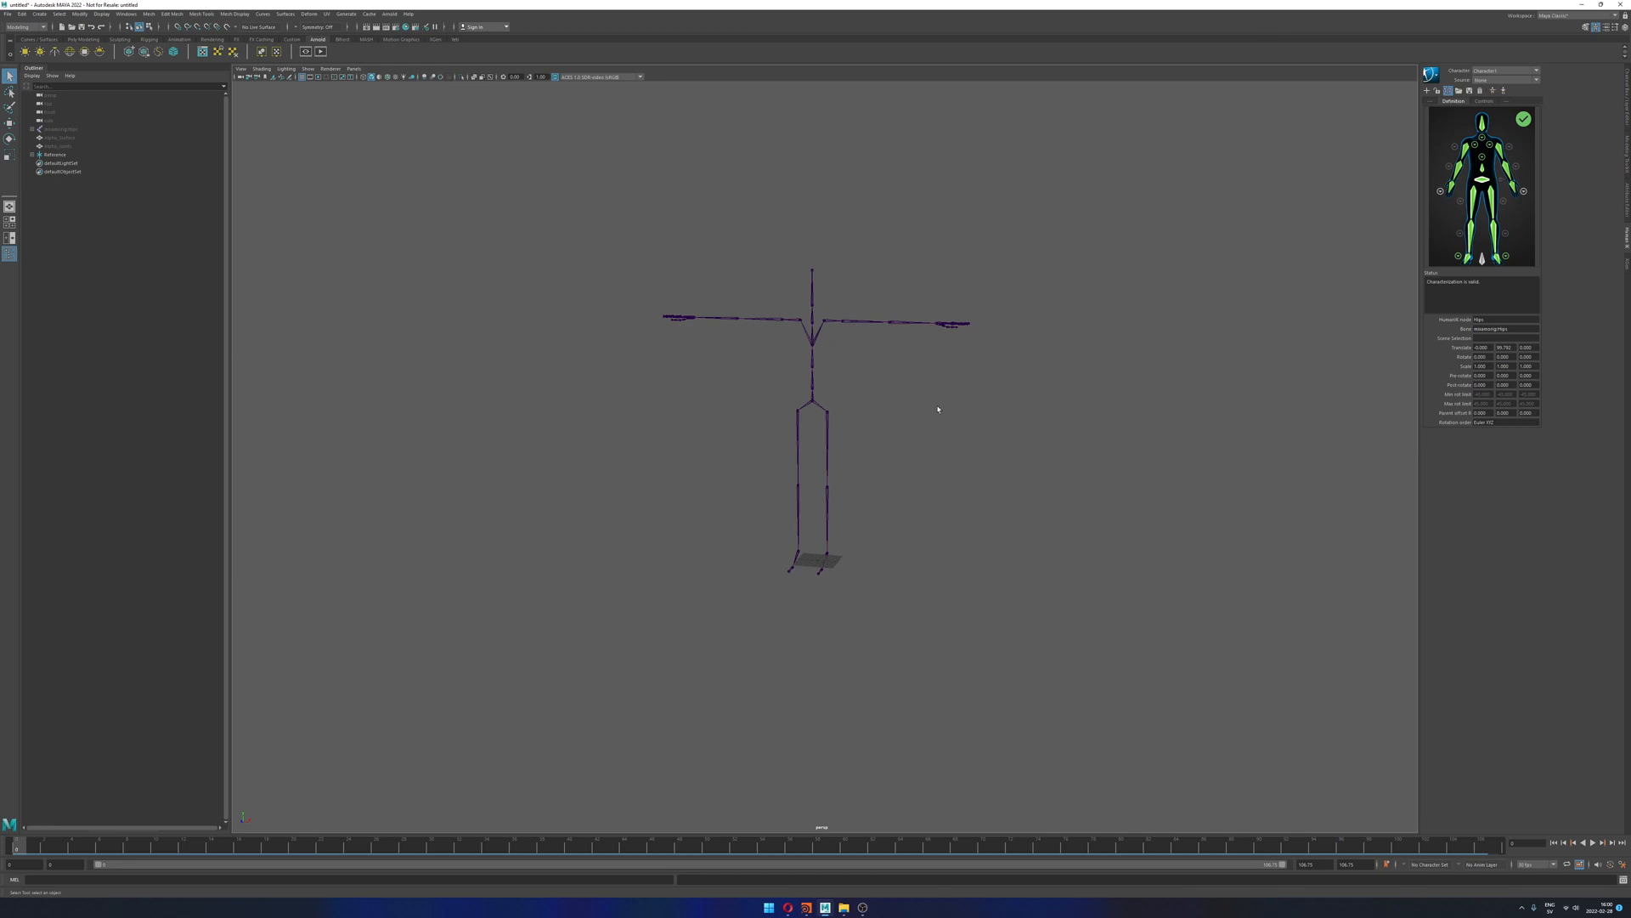
# Step: Narrow the HumanIK panel and set its Character to None
pyautogui.keyDown('alt'); pyautogui.moveTo(996, 282); pyautogui.dragTo(1038, 291); pyautogui.keyUp('alt')
pyautogui.moveTo(1283, 267); pyautogui.dragTo(1277, 319)
pyautogui.click(1628, 256)
pyautogui.click(1627, 237)
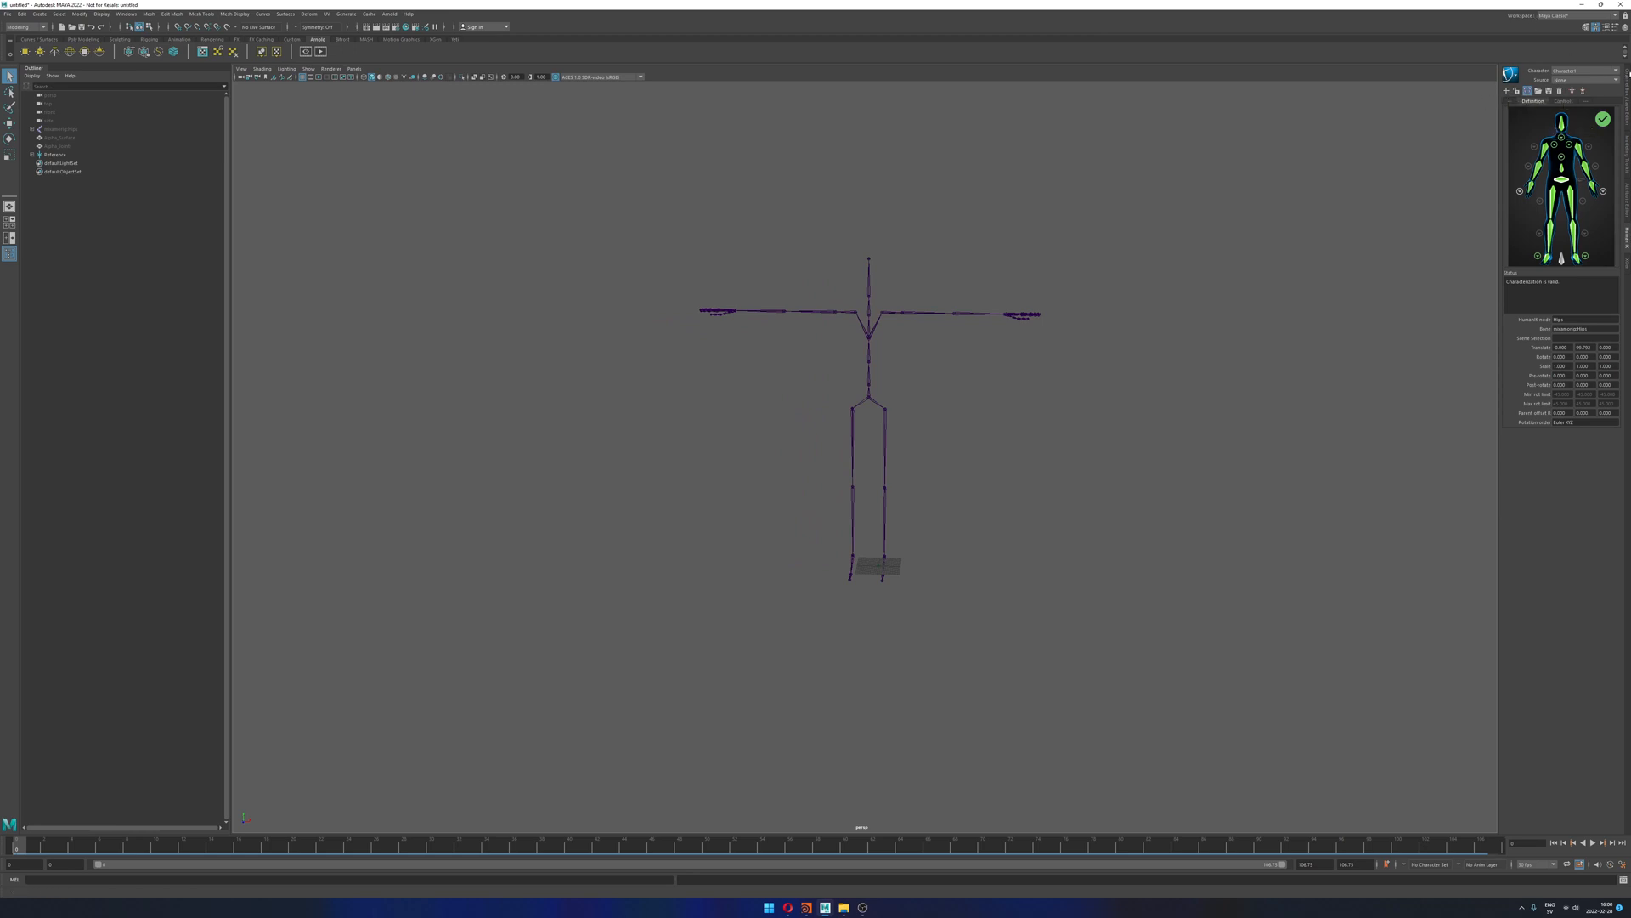
pyautogui.click(1618, 72)
pyautogui.click(1597, 79)
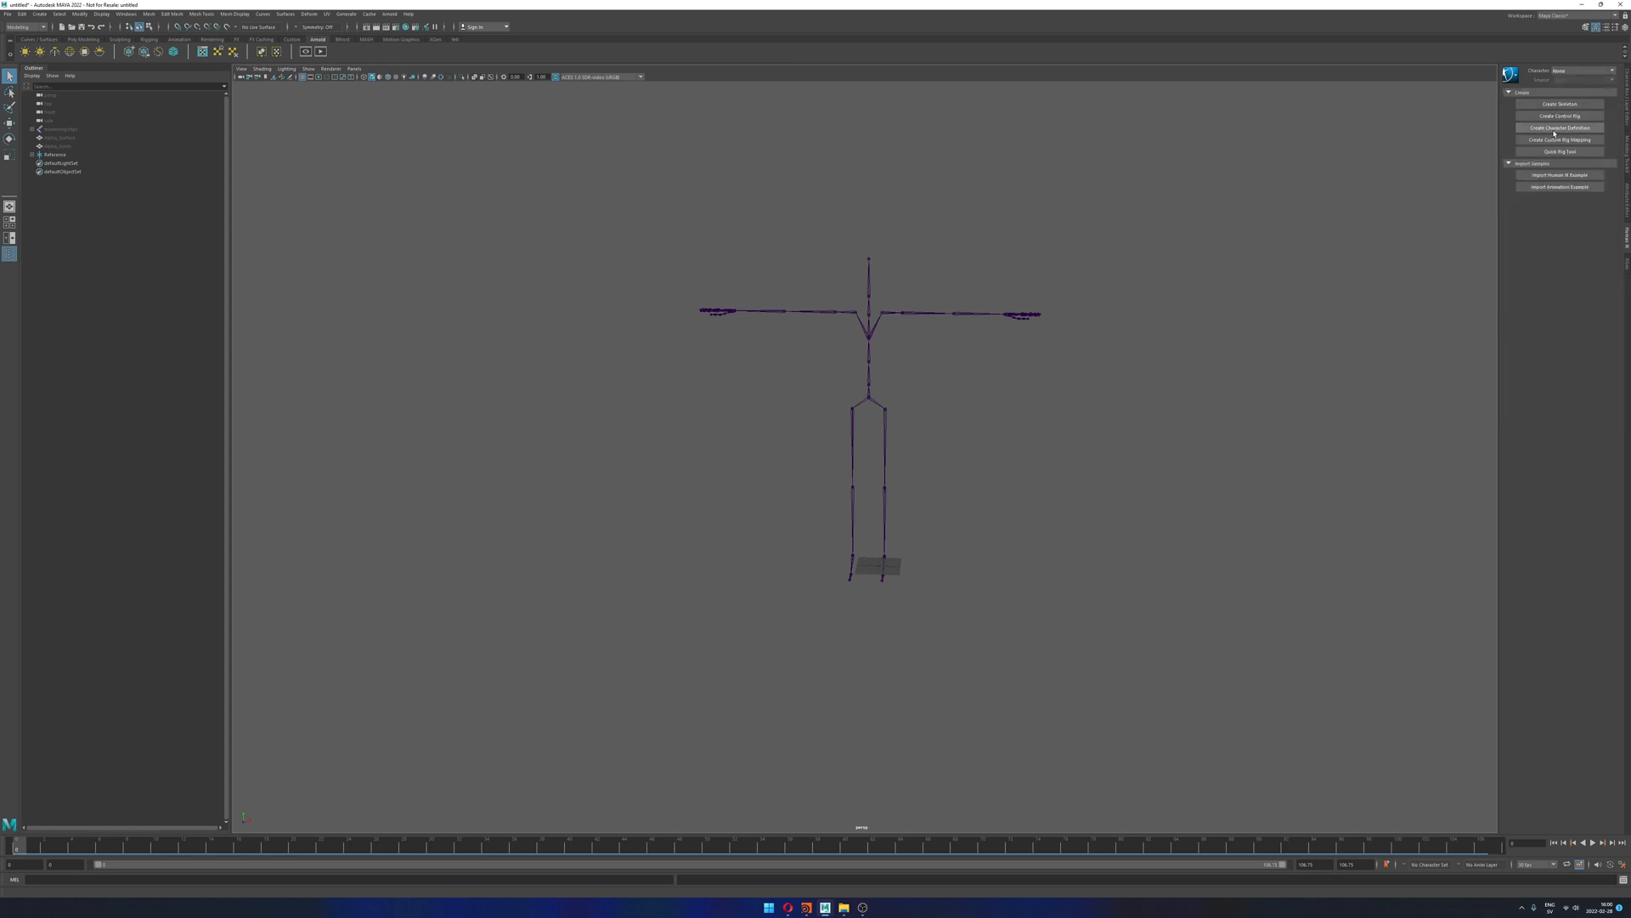
# Step: Create a new HumanIK character definition for the imported skeleton, and check the list of available characters
pyautogui.click(32, 154)
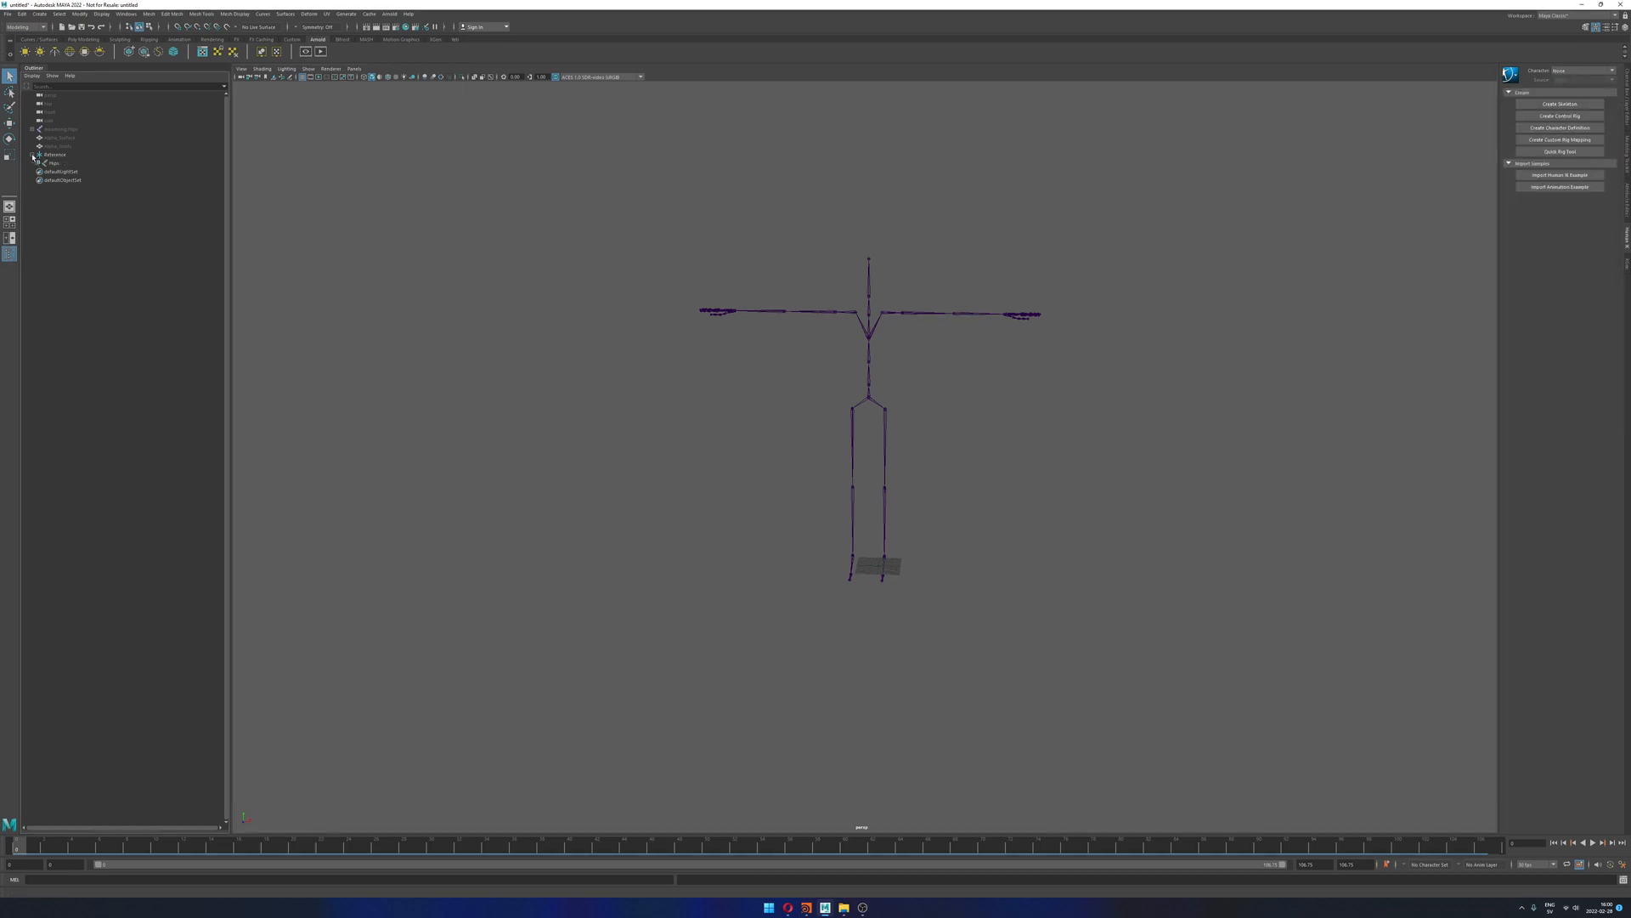
pyautogui.click(56, 166)
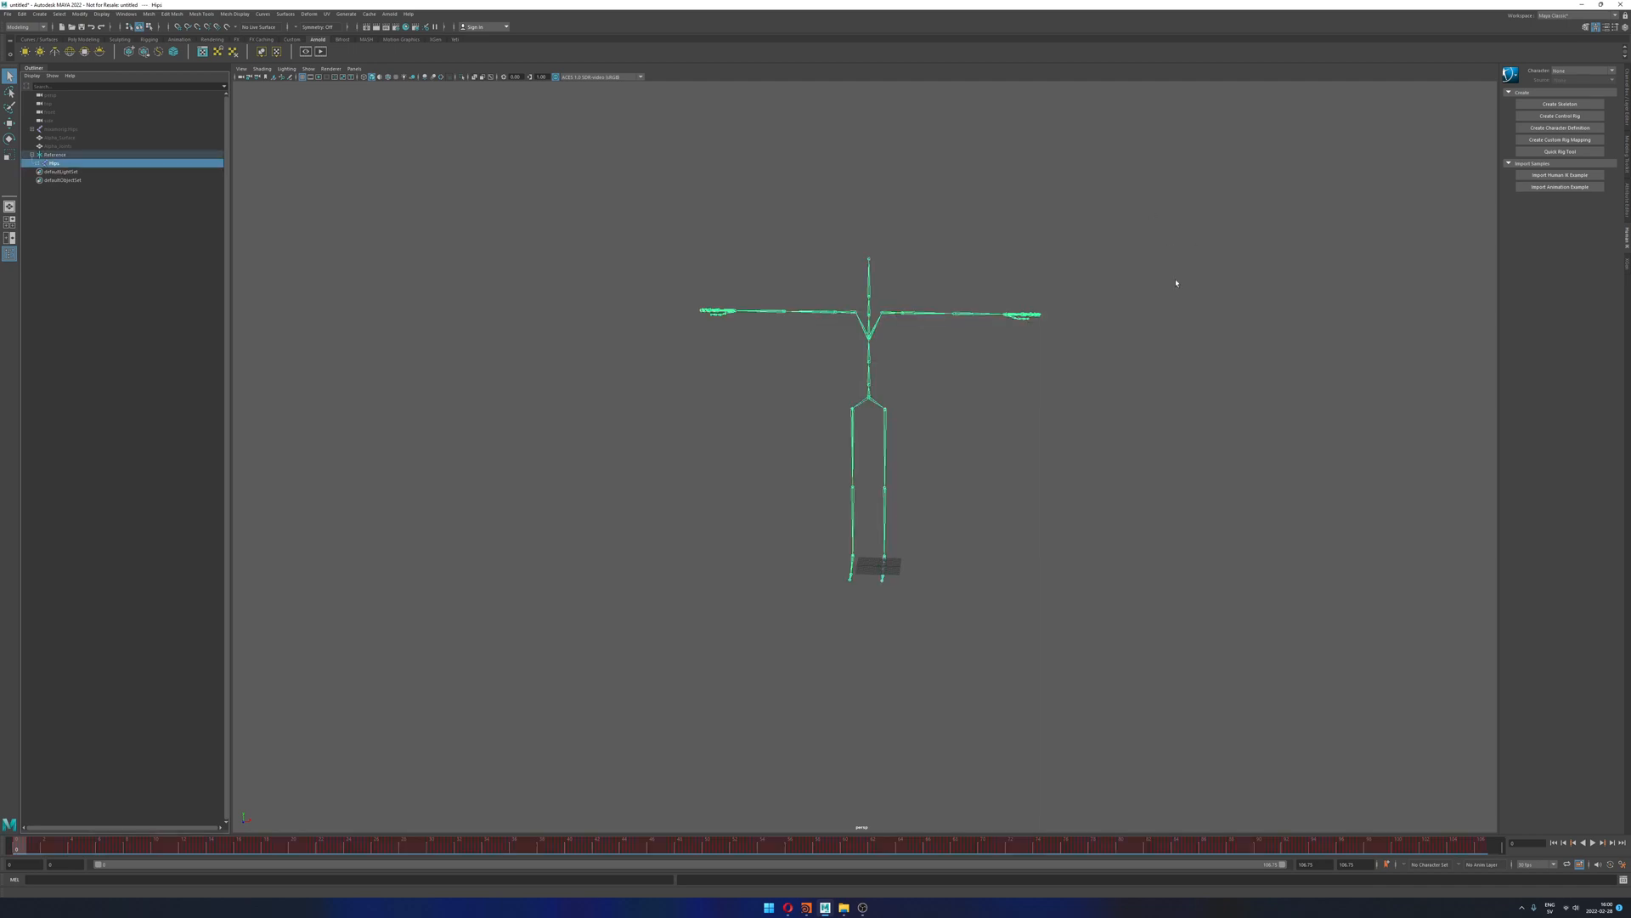
pyautogui.keyDown('alt'); pyautogui.moveTo(1177, 282); pyautogui.dragTo(1174, 265); pyautogui.keyUp('alt')
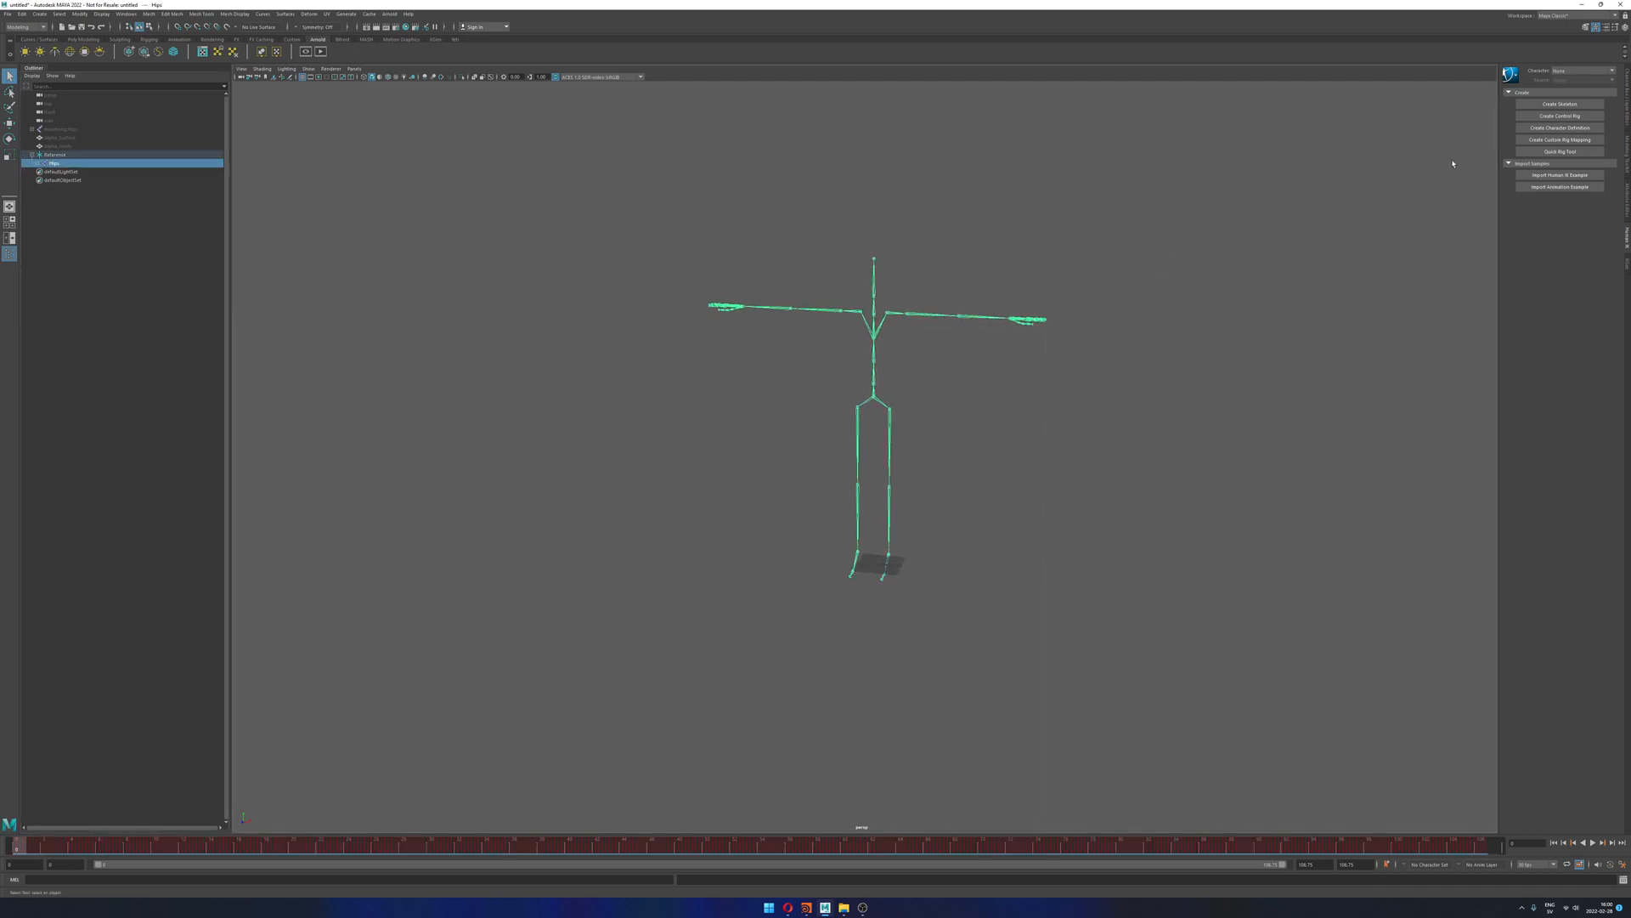
pyautogui.click(1588, 128)
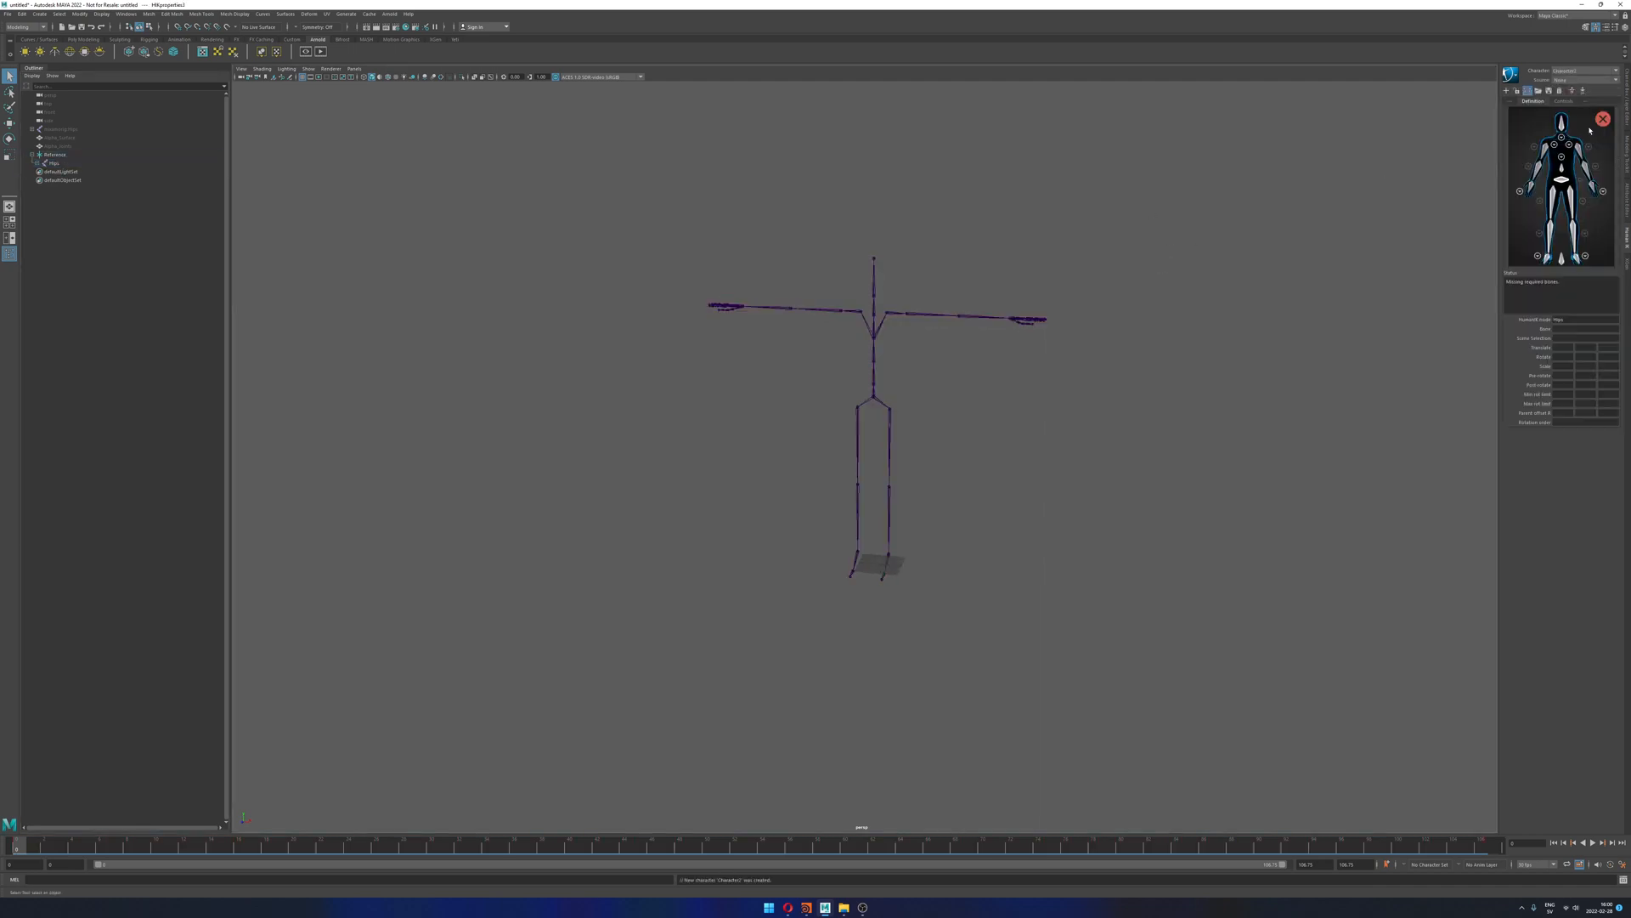
pyautogui.click(1576, 73)
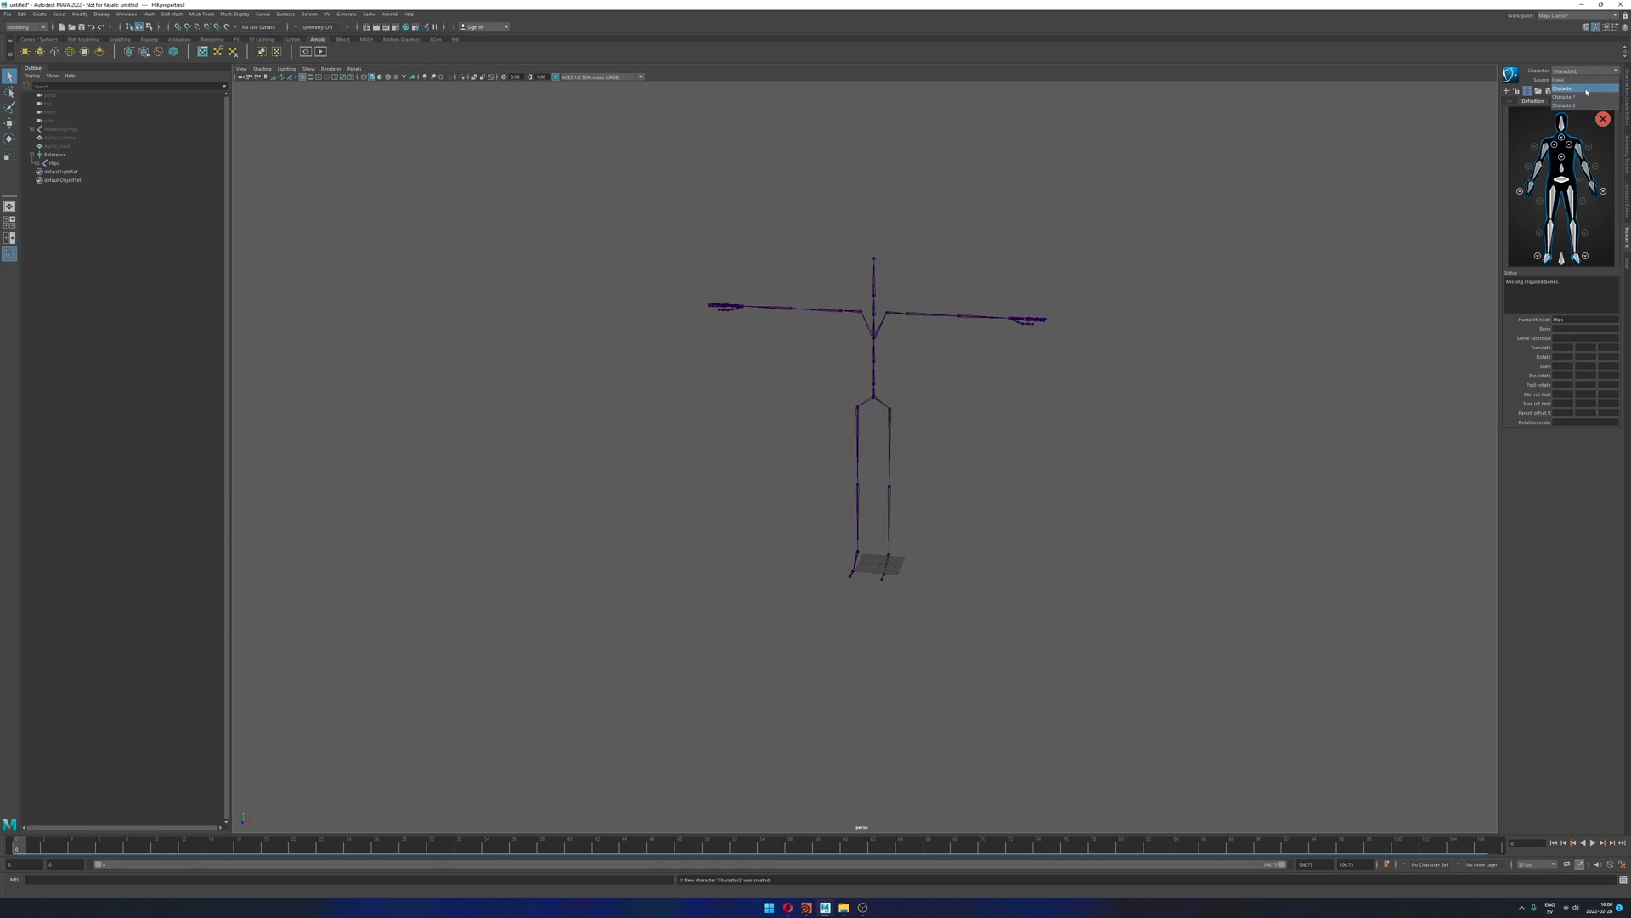
pyautogui.click(1405, 56)
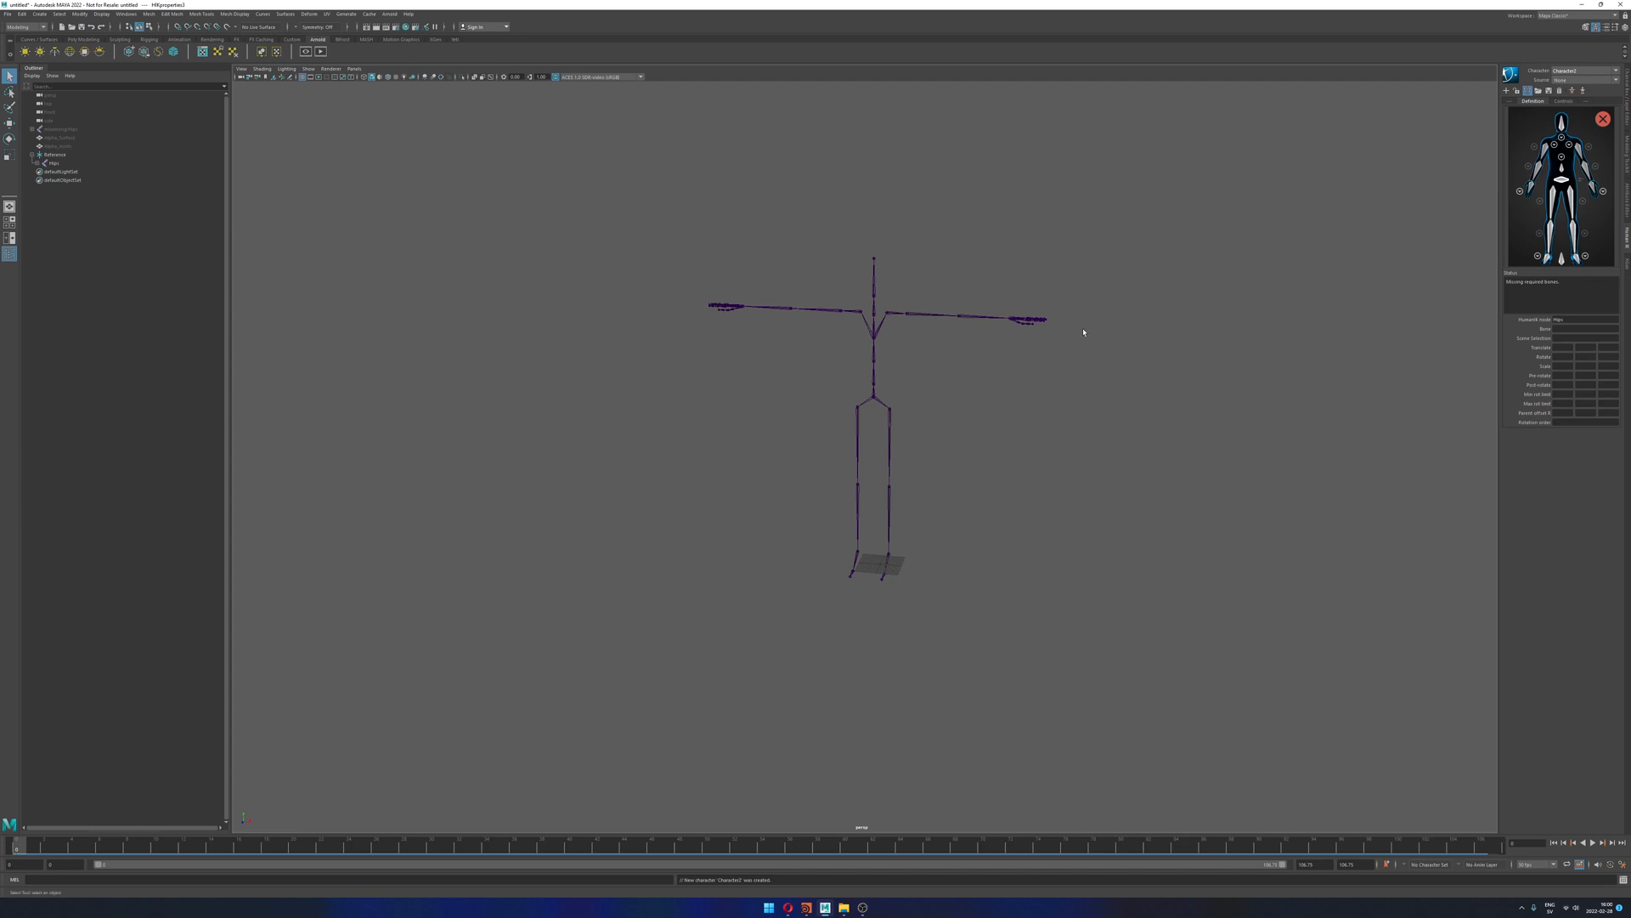
# Step: Expand the imported skeleton's full joint hierarchy and assign its Hips joint to the Hips slot of the new definition
pyautogui.keyDown('alt'); pyautogui.moveTo(873, 320); pyautogui.dragTo(873, 335, button='middle'); pyautogui.keyUp('alt')
pyautogui.keyDown('alt'); pyautogui.moveTo(792, 398); pyautogui.dragTo(821, 397); pyautogui.keyUp('alt')
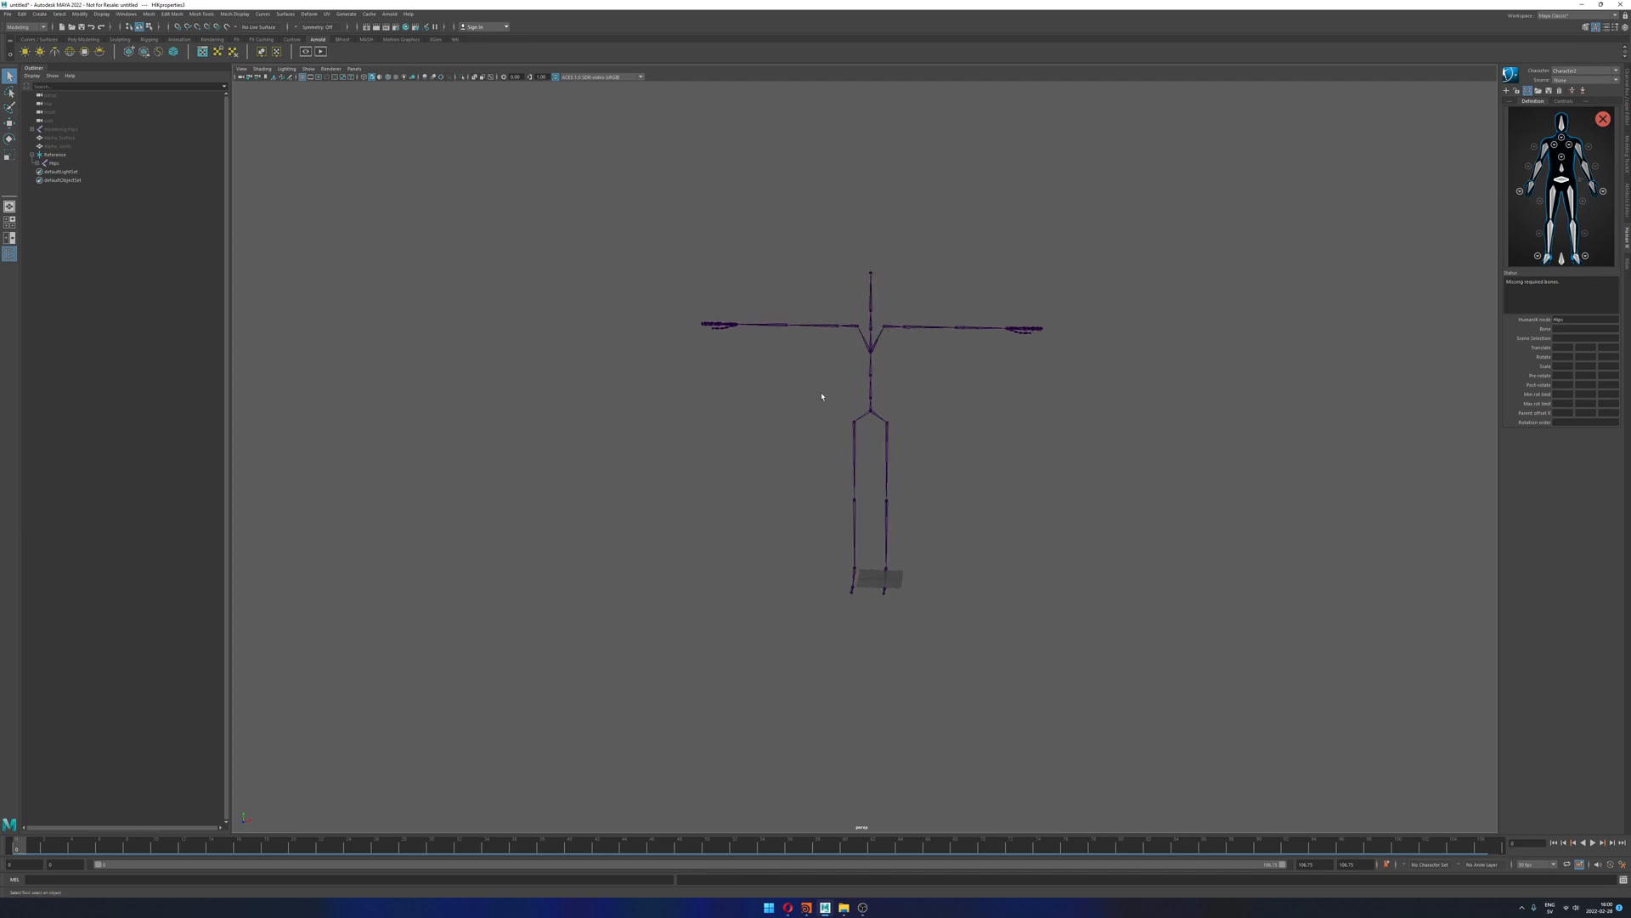
pyautogui.keyDown('shift'); pyautogui.click(36, 164); pyautogui.keyUp('shift')
pyautogui.click(55, 163)
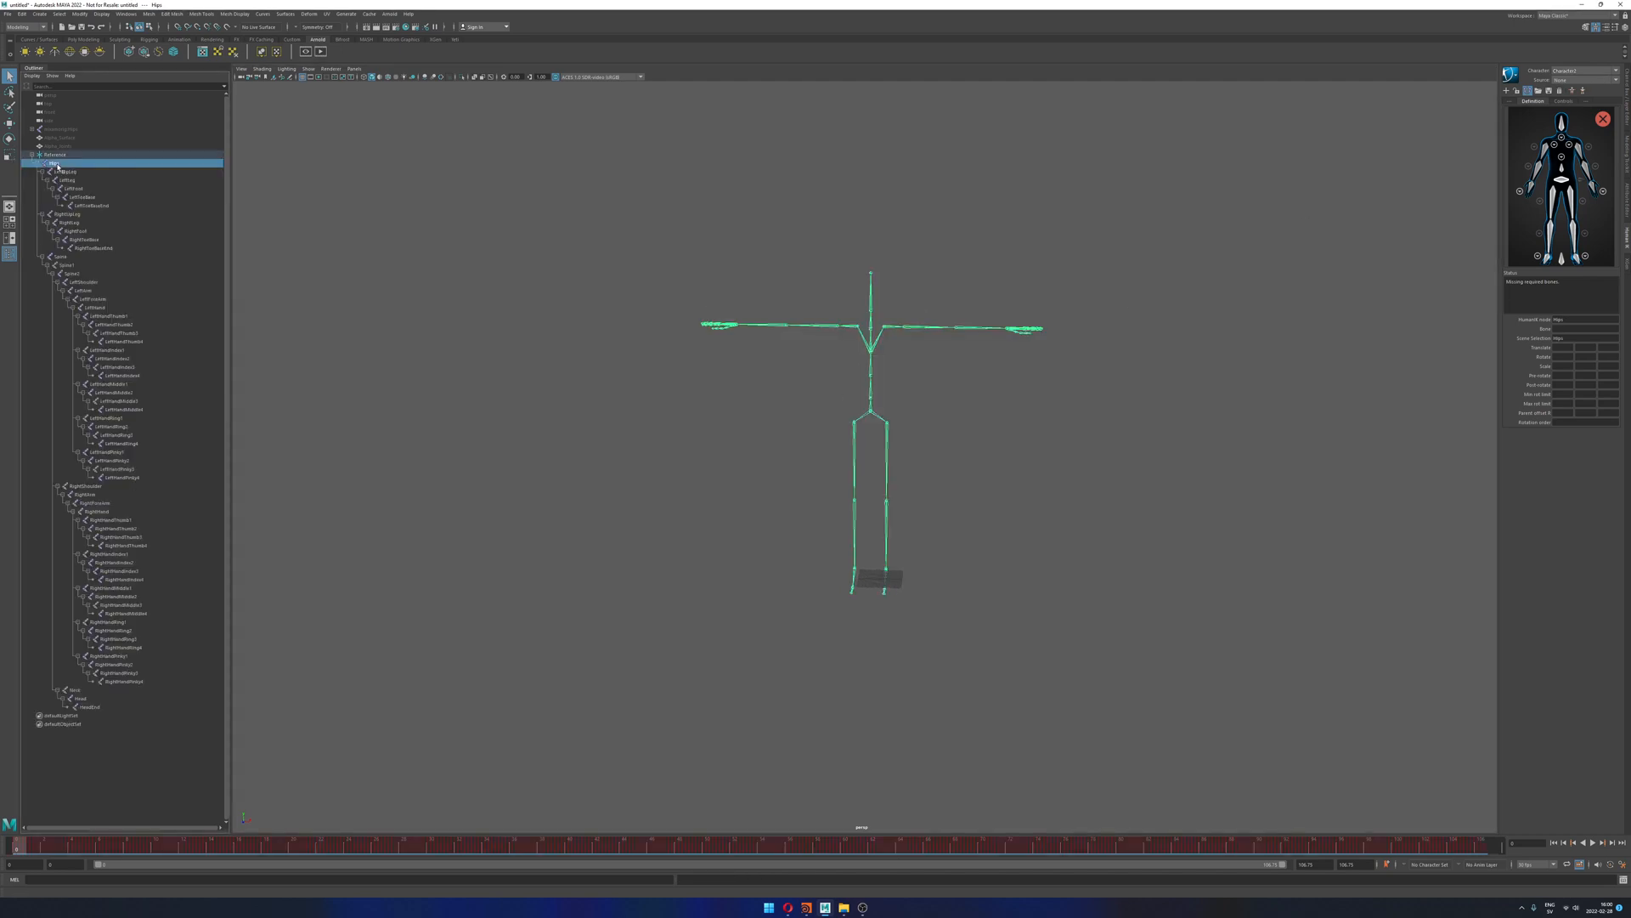
pyautogui.rightClick(1564, 184)
pyautogui.click(1476, 180)
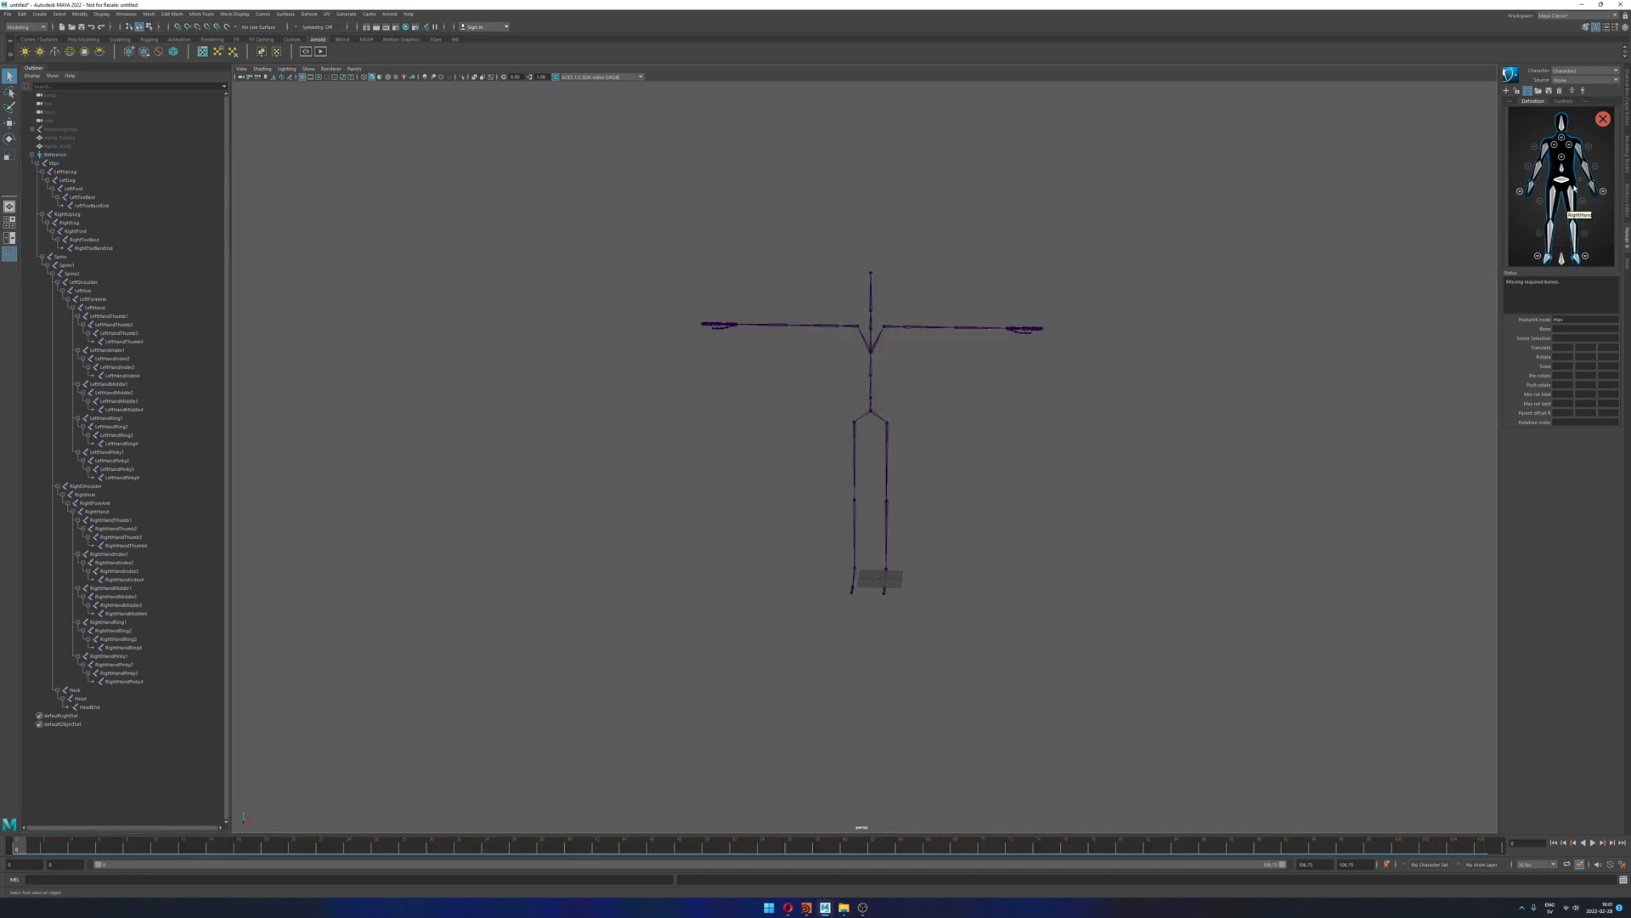
pyautogui.click(75, 163)
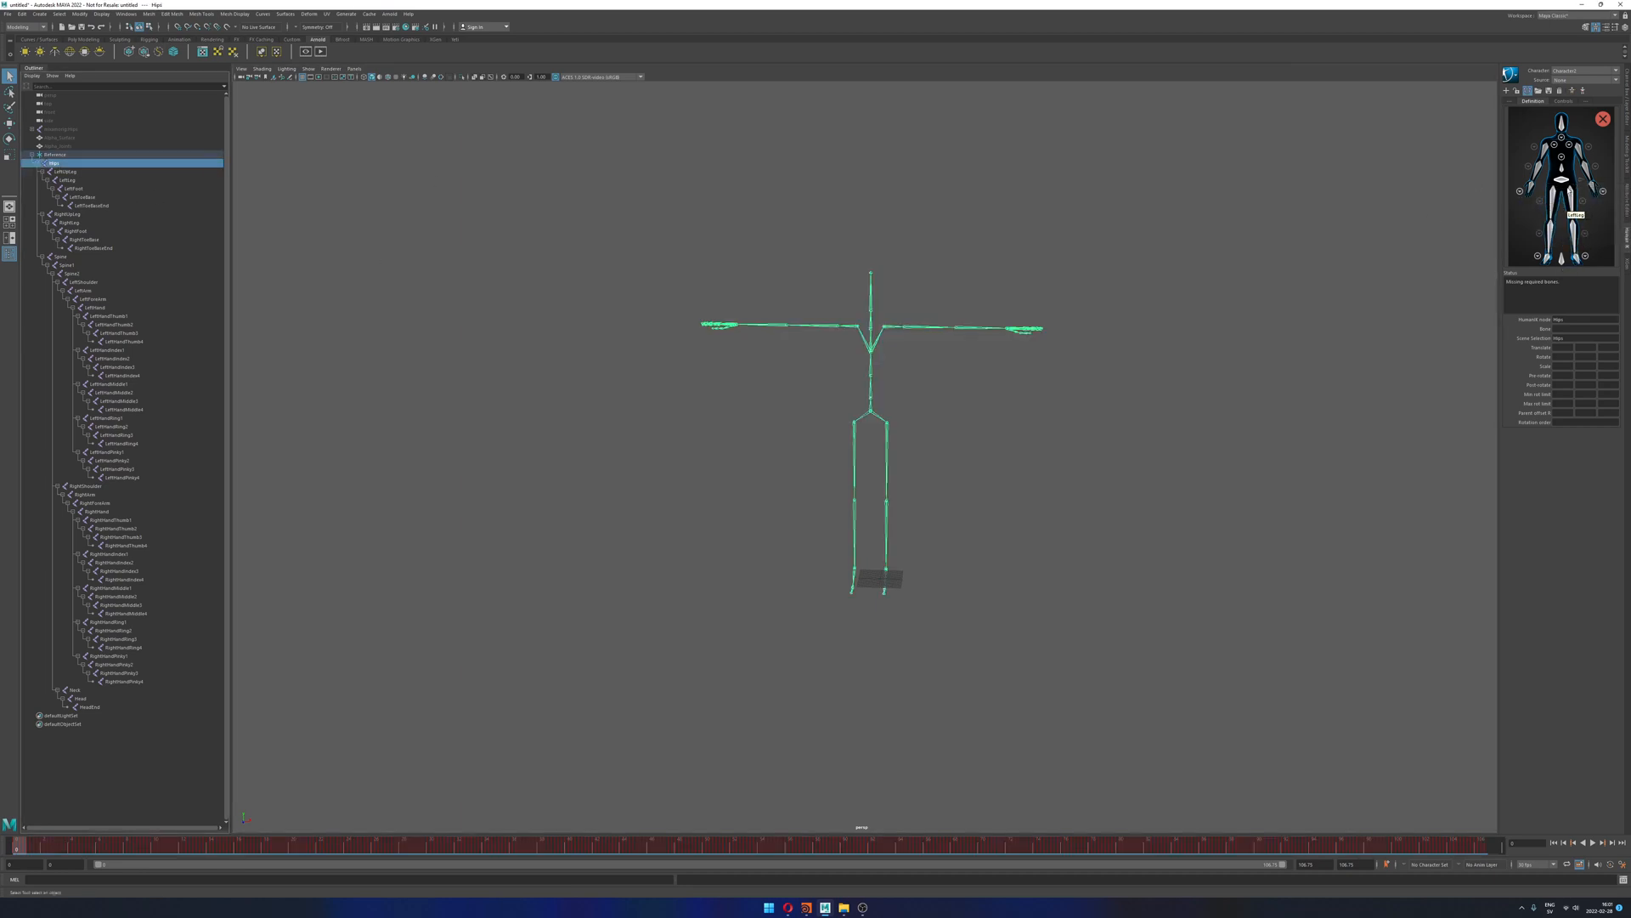
pyautogui.rightClick(1561, 182)
pyautogui.click(1582, 187)
# Step: Assign the imported skeleton's Spine joint to the Spine slot of the definition
pyautogui.keyDown('alt'); pyautogui.moveTo(879, 392); pyautogui.dragTo(884, 413); pyautogui.keyUp('alt')
pyautogui.click(886, 351)
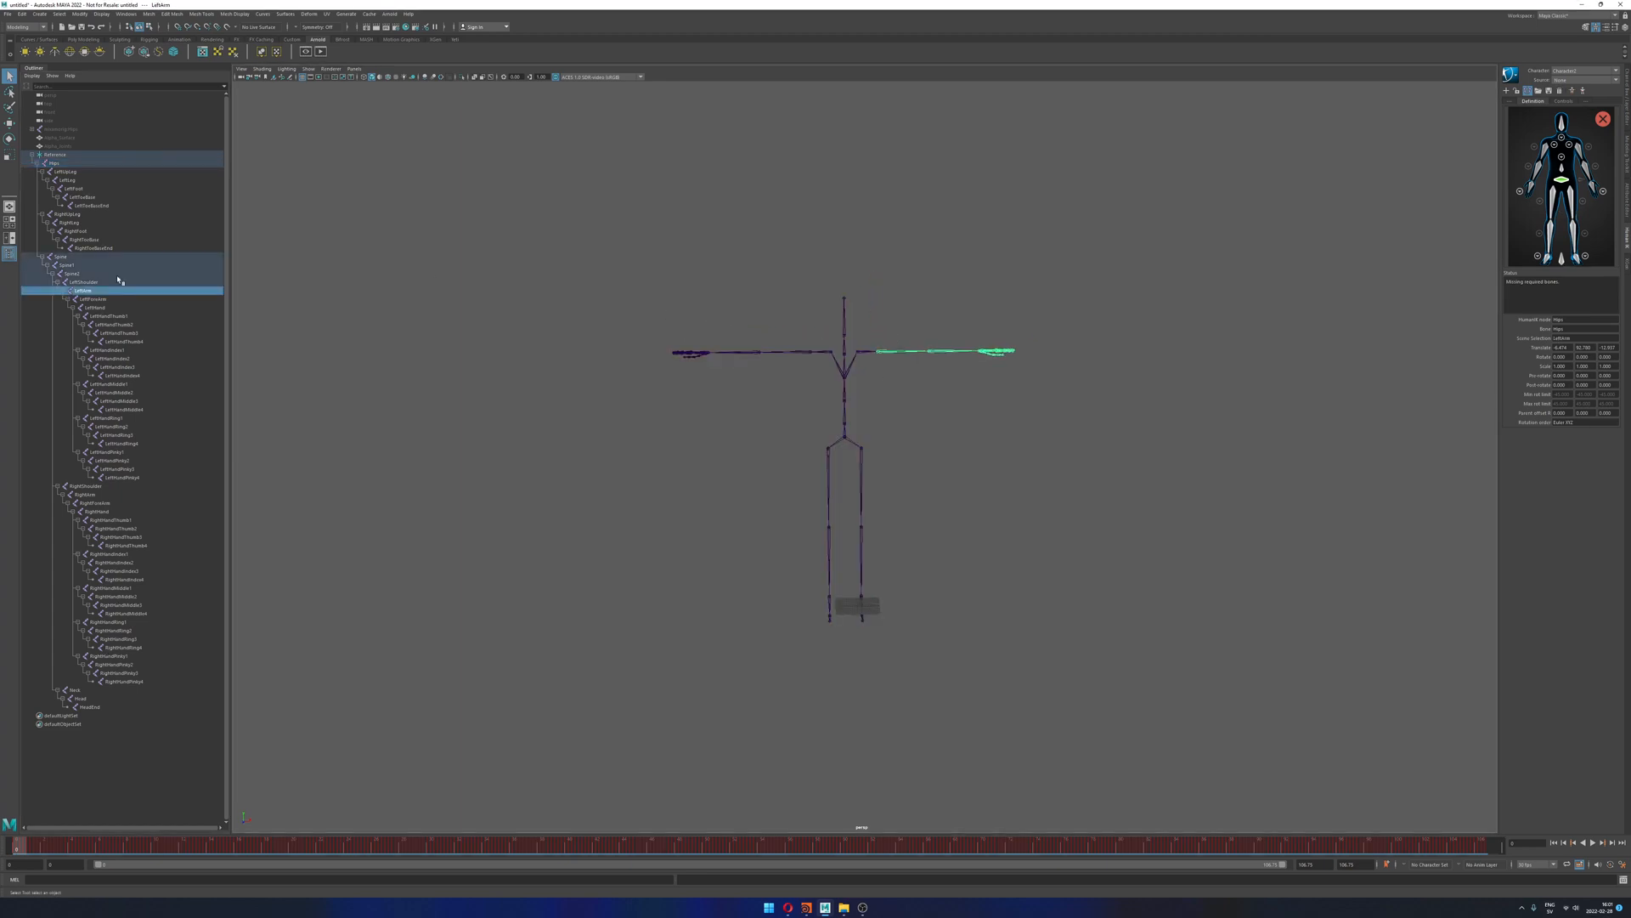
pyautogui.click(63, 257)
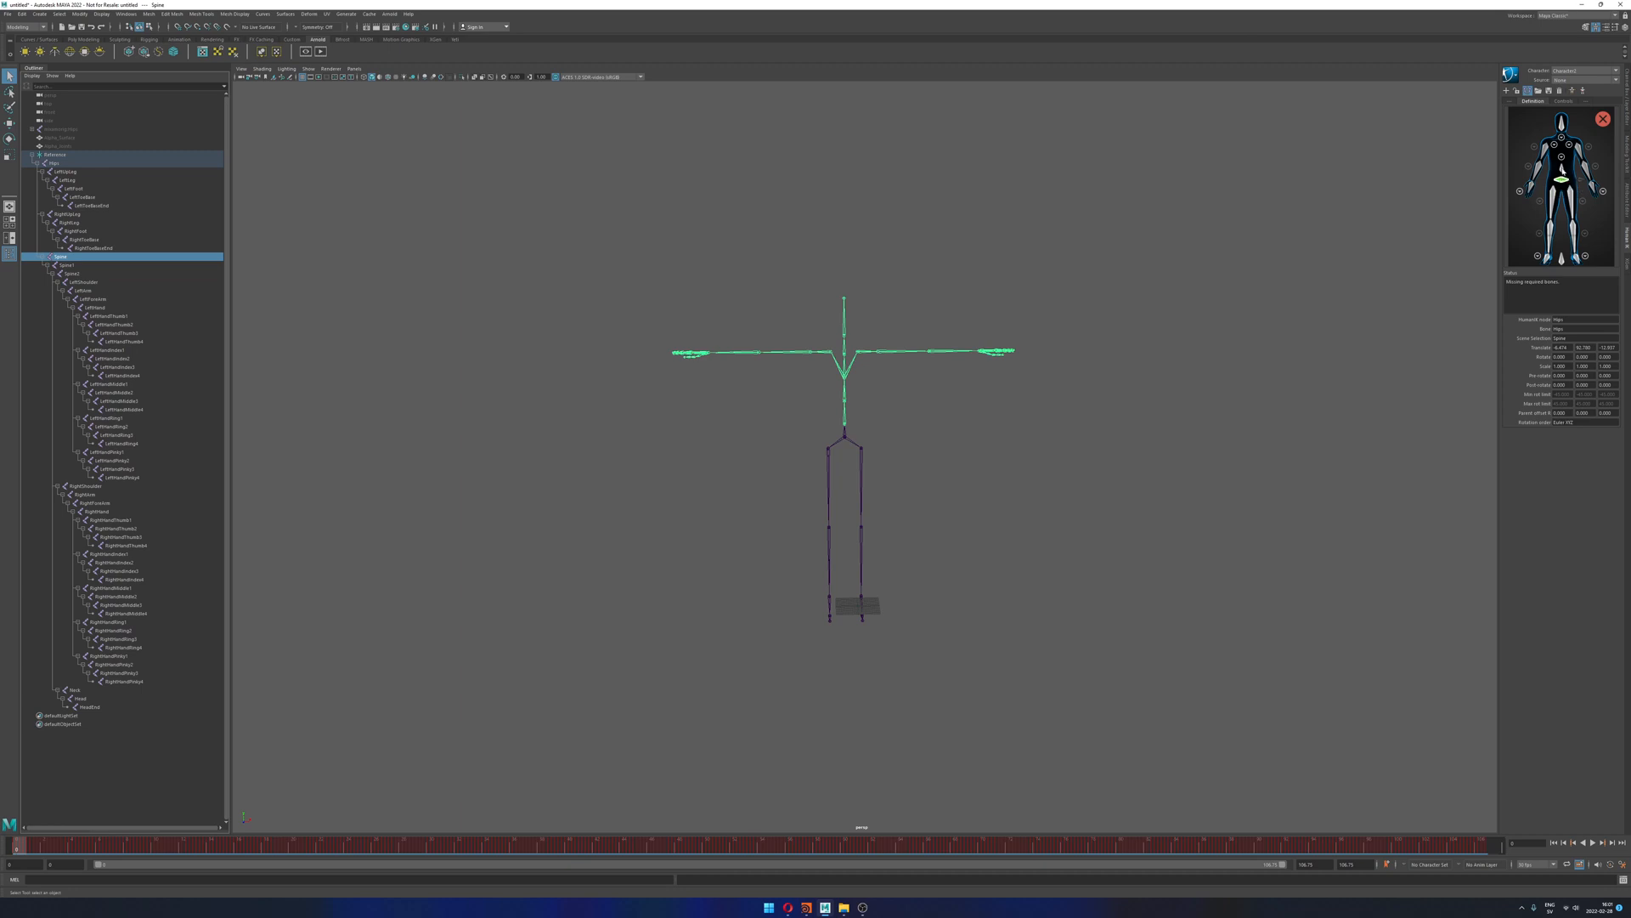
pyautogui.rightClick(1561, 167)
pyautogui.click(1583, 174)
# Step: Assign the imported skeleton's Spine1 and Spine2 joints to the two lowest slots of the detailed spine view
pyautogui.click(1561, 157)
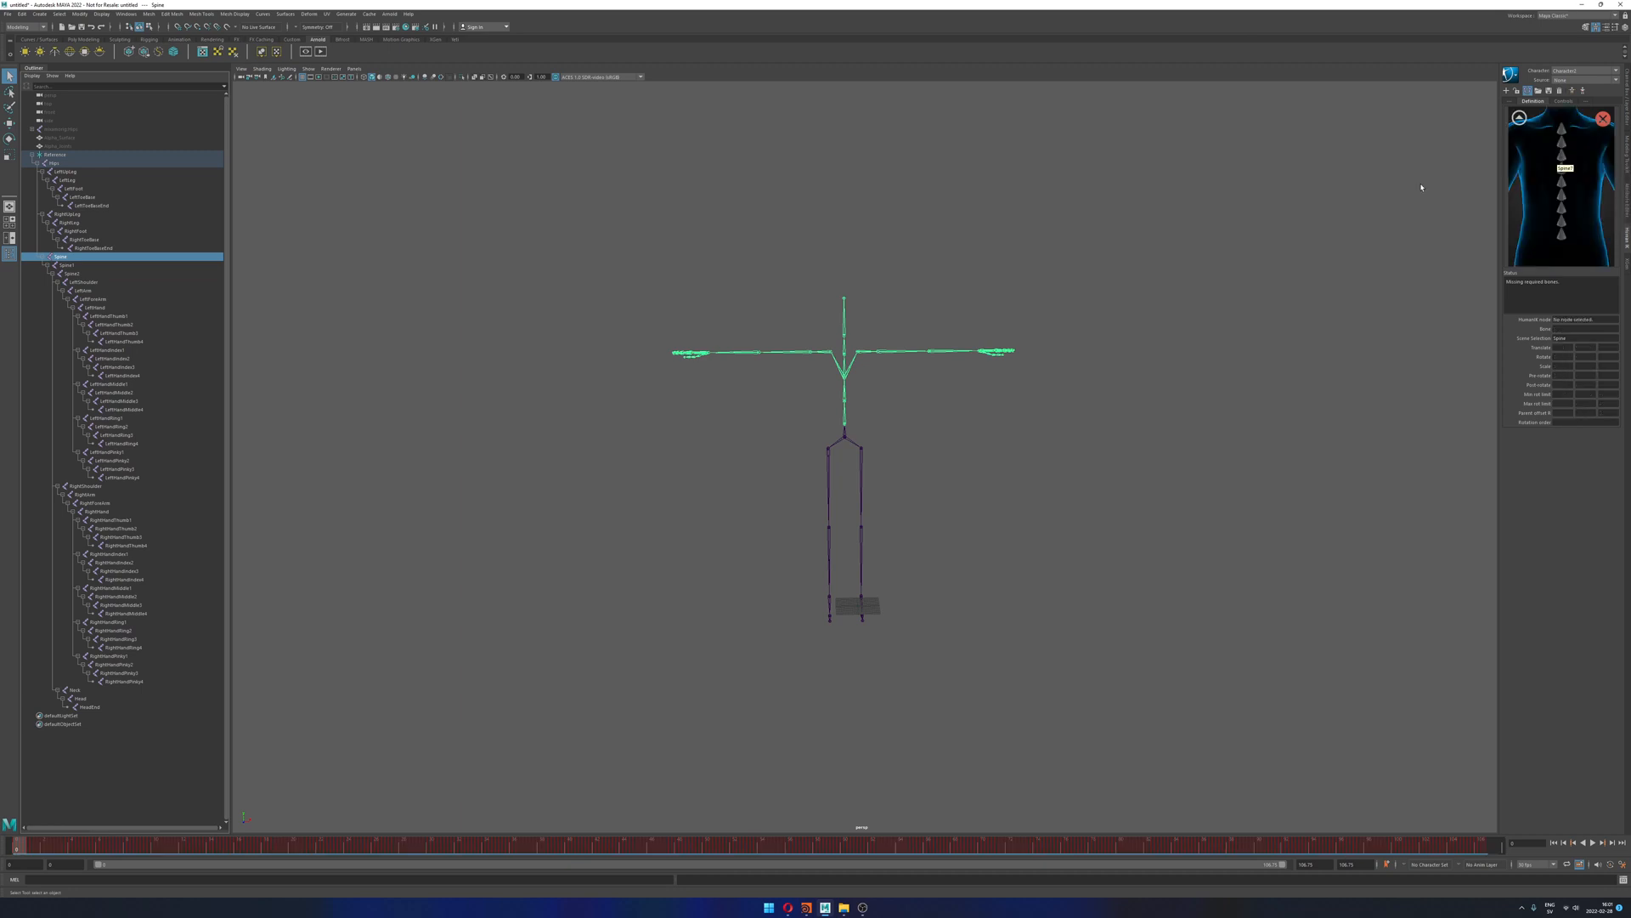
pyautogui.click(102, 265)
pyautogui.rightClick(1554, 239)
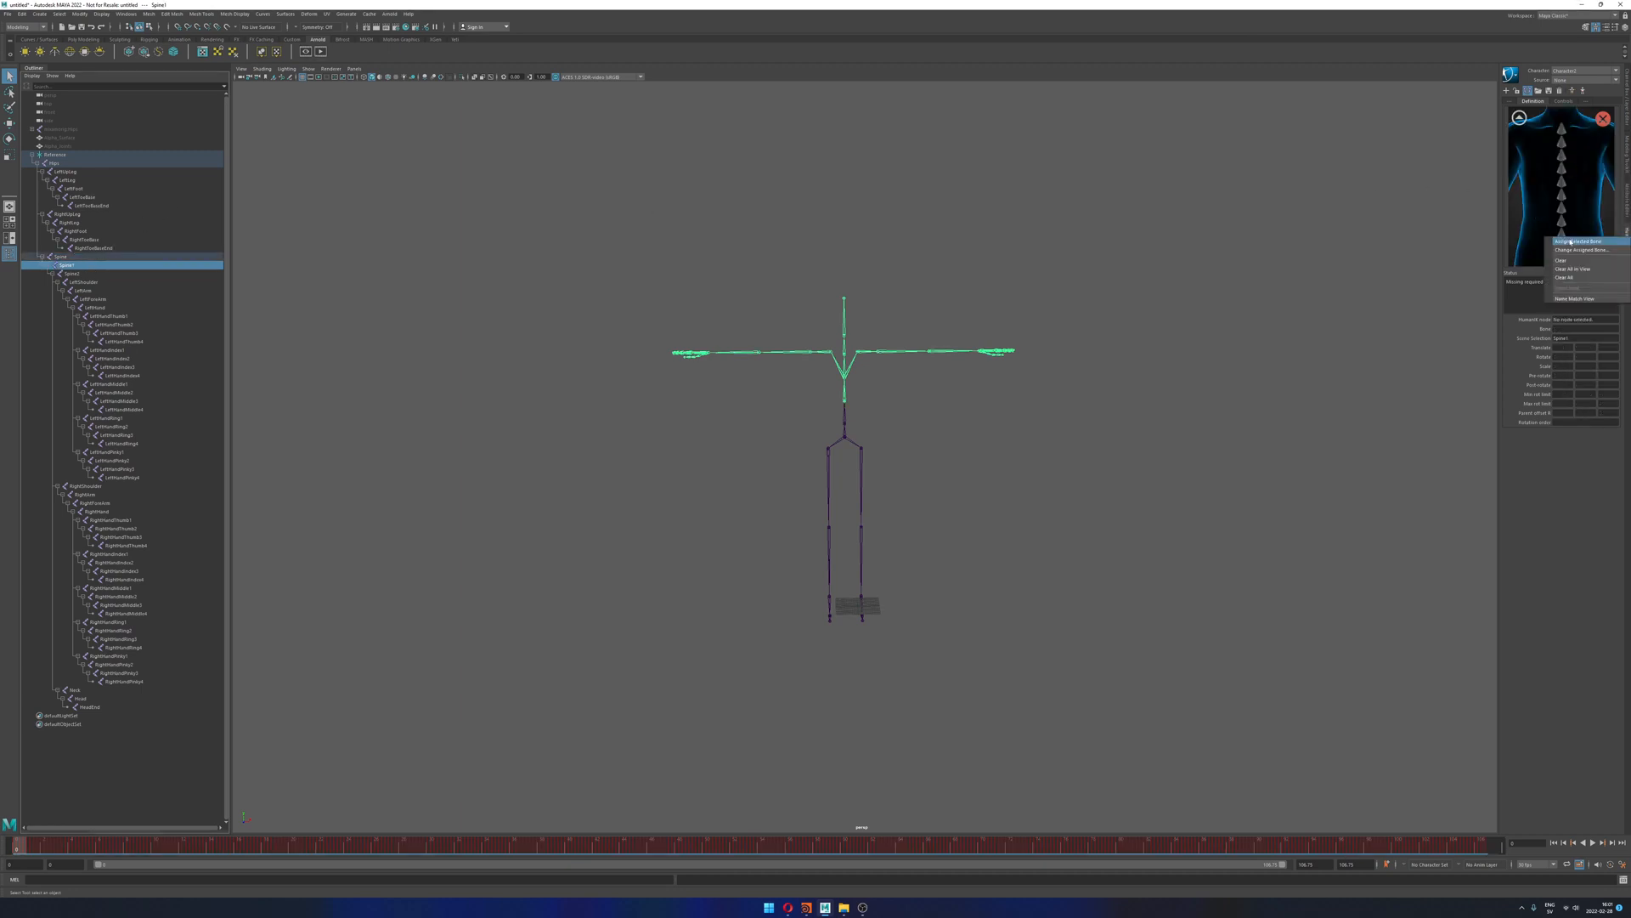
pyautogui.click(1571, 241)
pyautogui.click(85, 274)
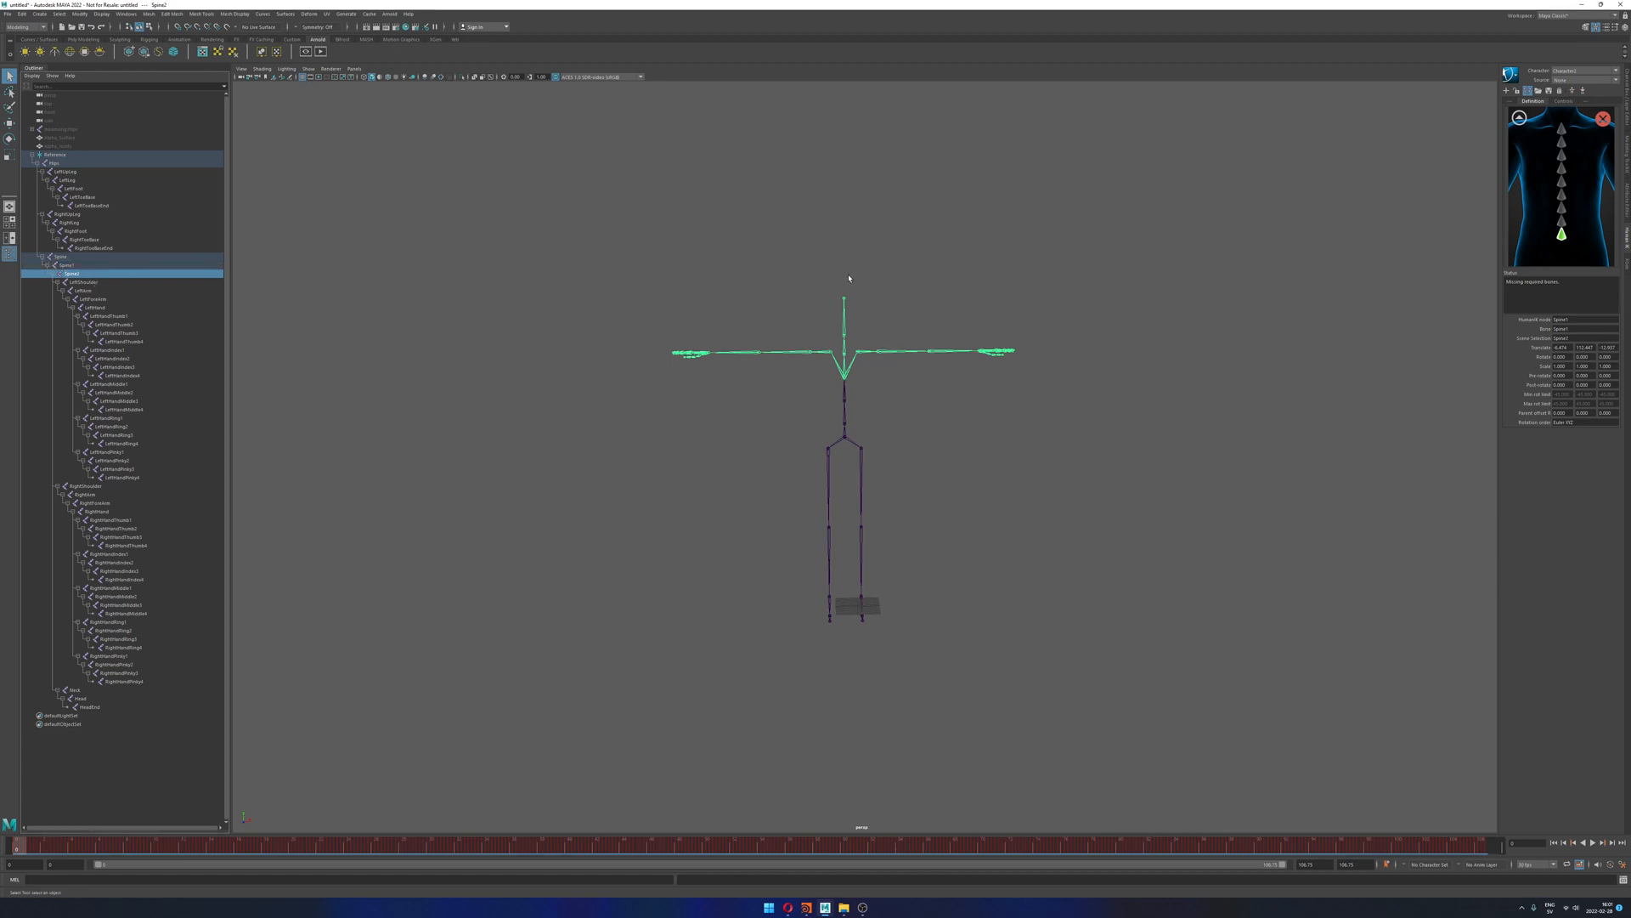
pyautogui.rightClick(1562, 221)
pyautogui.click(1578, 226)
pyautogui.click(1522, 120)
# Step: Assign the LeftShoulder joint to the left shoulder slot in the detailed shoulder view and return to the full body view
pyautogui.click(102, 283)
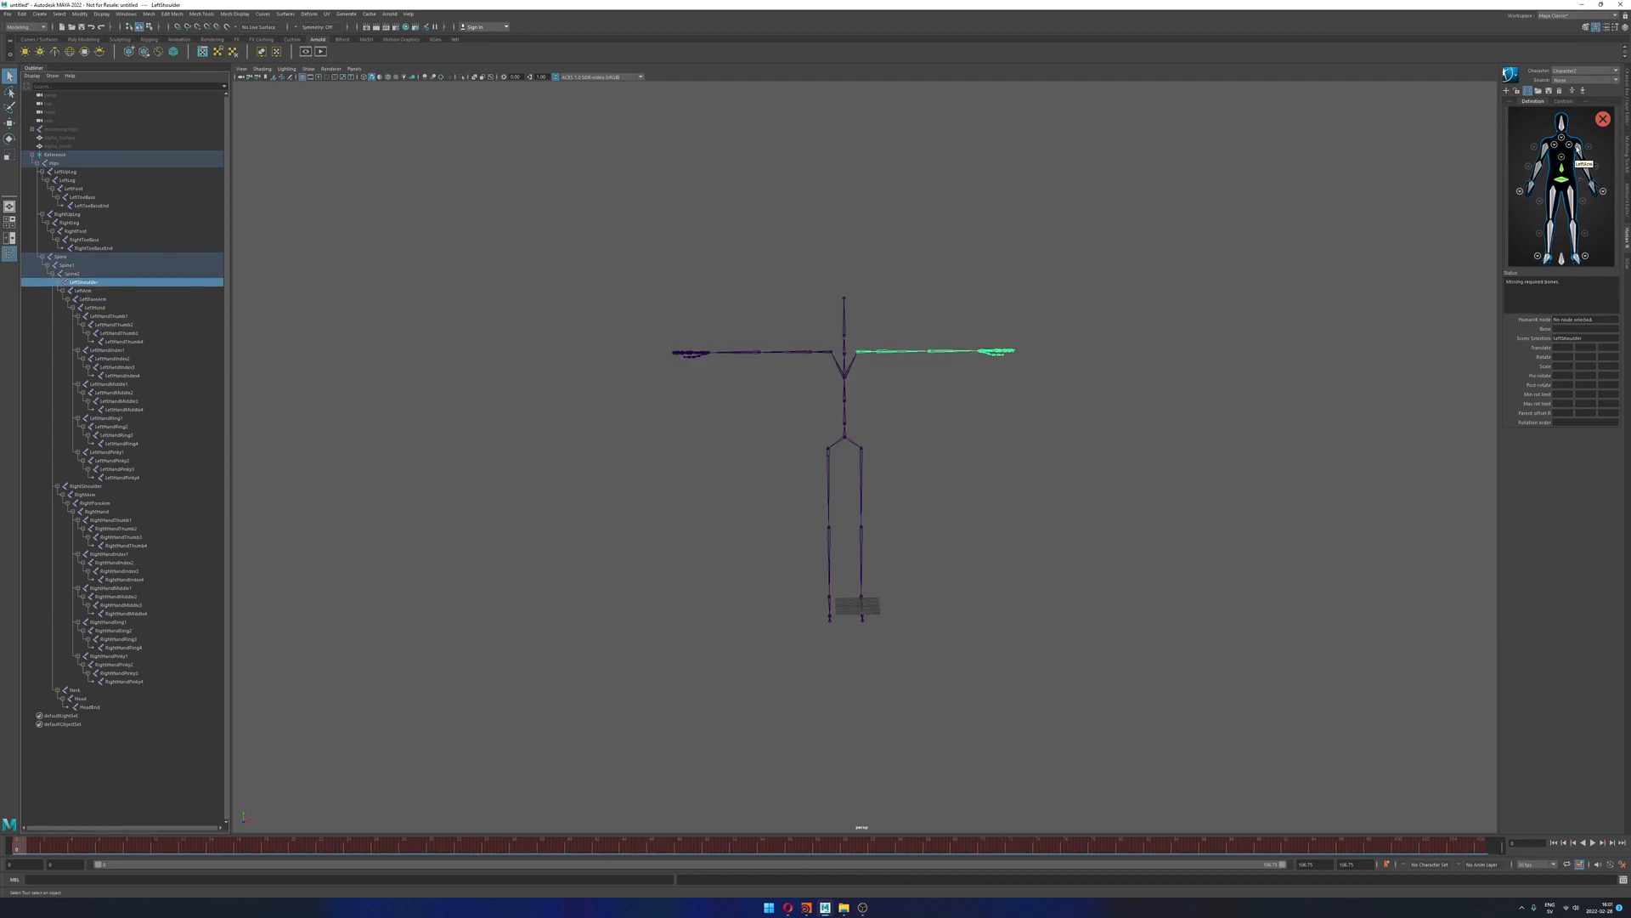
pyautogui.rightClick(1584, 152)
pyautogui.click(1570, 144)
pyautogui.click(1569, 144)
pyautogui.rightClick(1527, 199)
pyautogui.click(1554, 201)
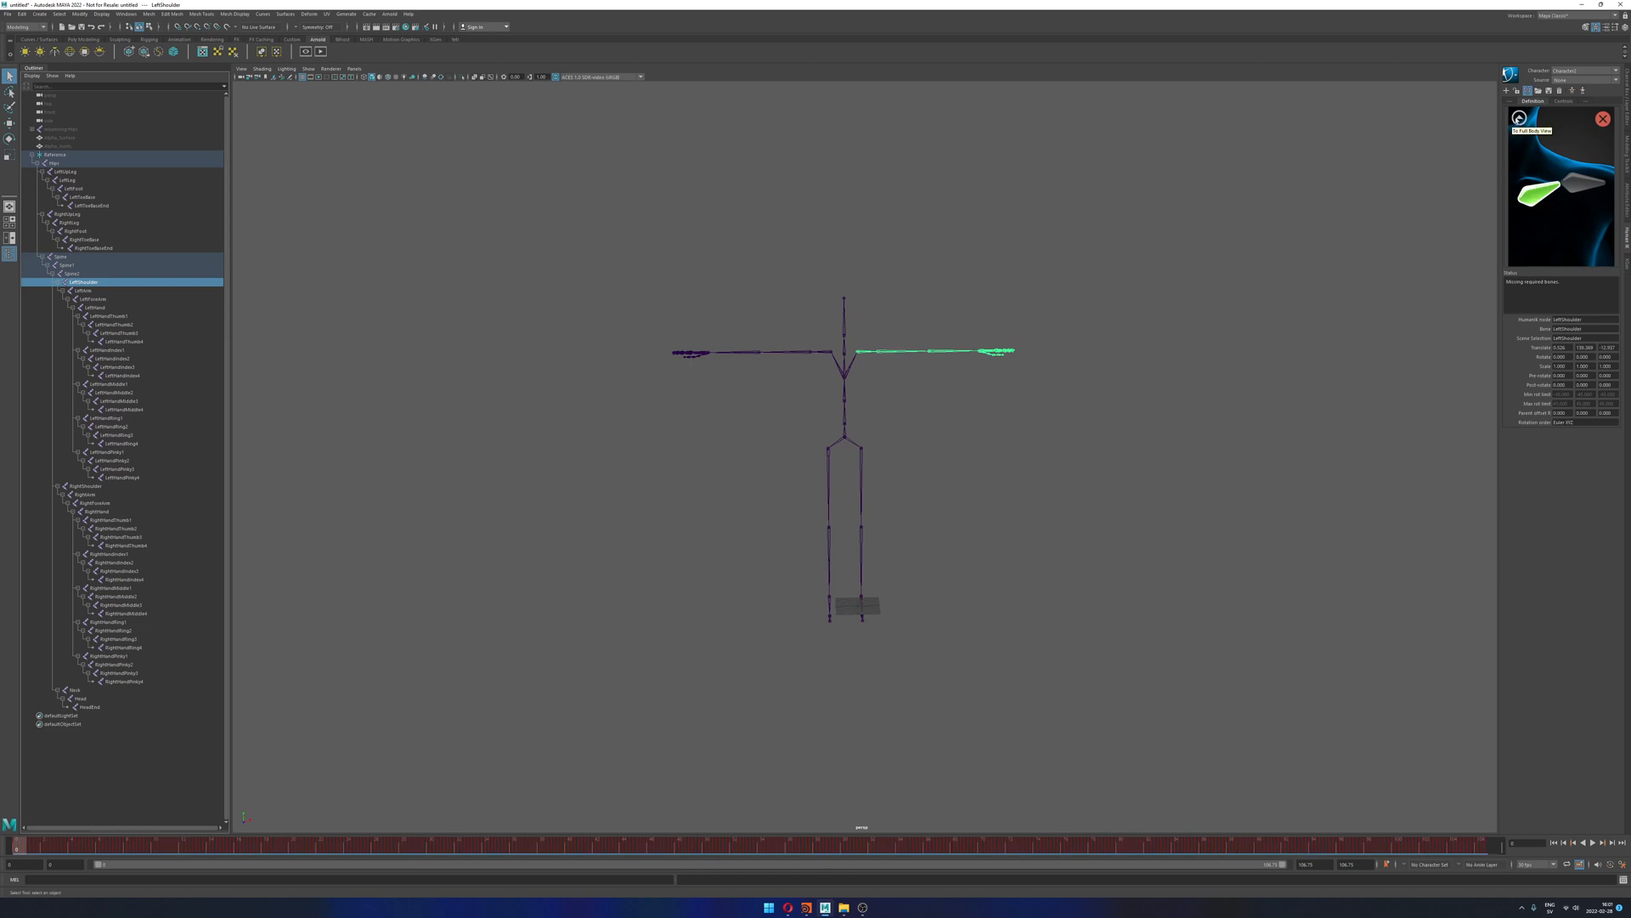
pyautogui.click(1519, 118)
# Step: Assign the LeftArm and LeftForeArm joints to the left upper arm and forearm slots
pyautogui.click(93, 291)
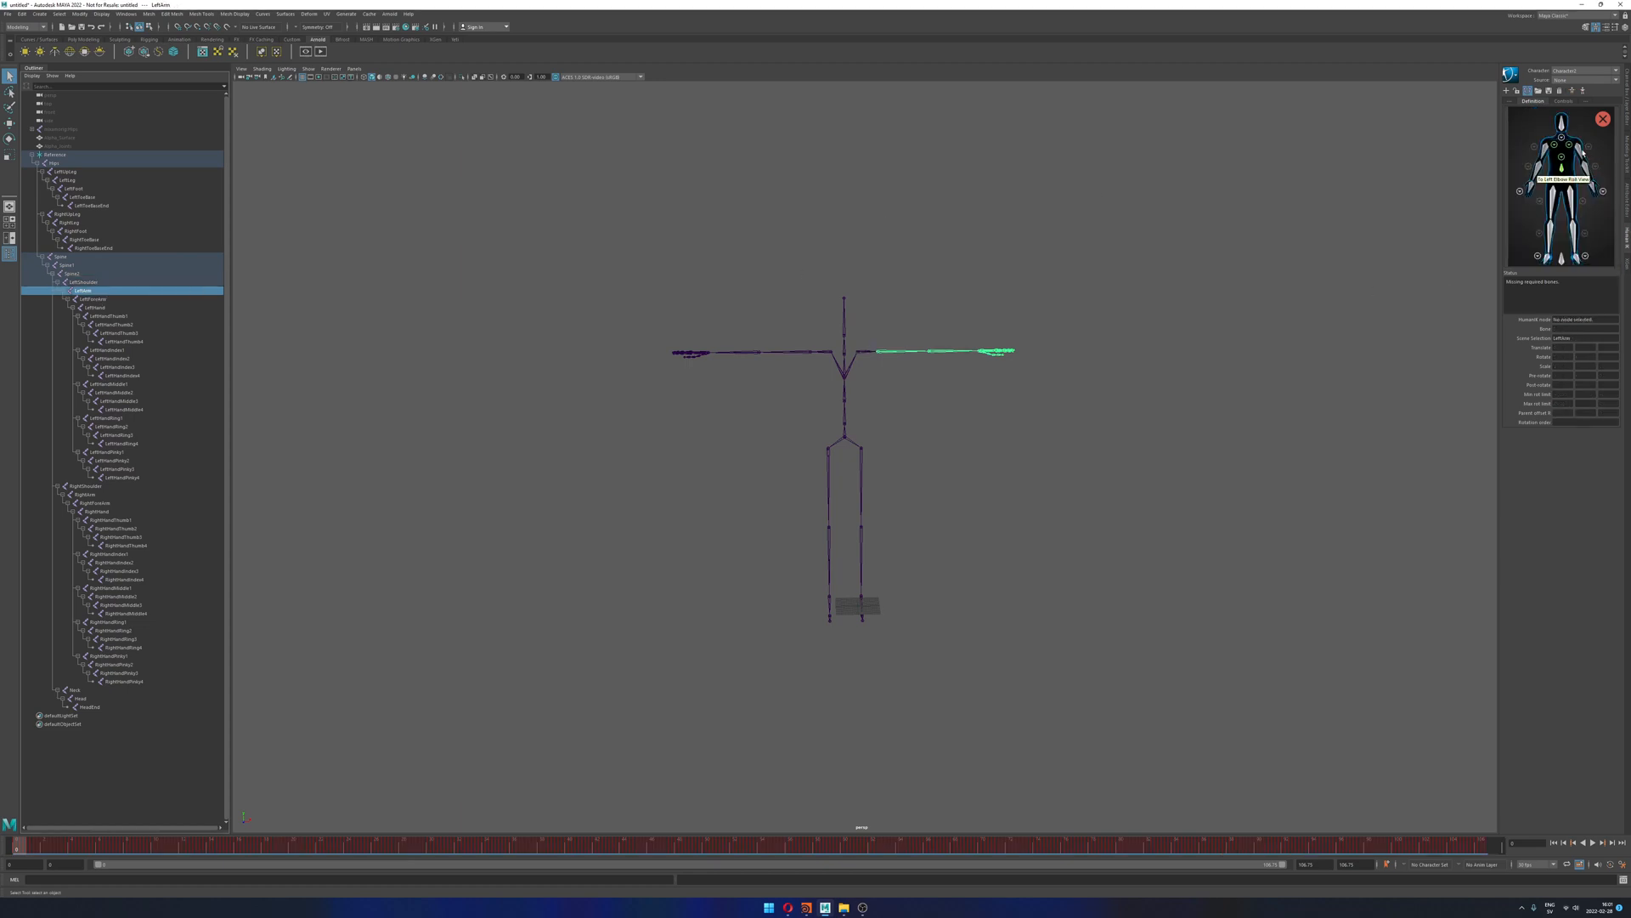
pyautogui.rightClick(1553, 151)
pyautogui.click(1572, 156)
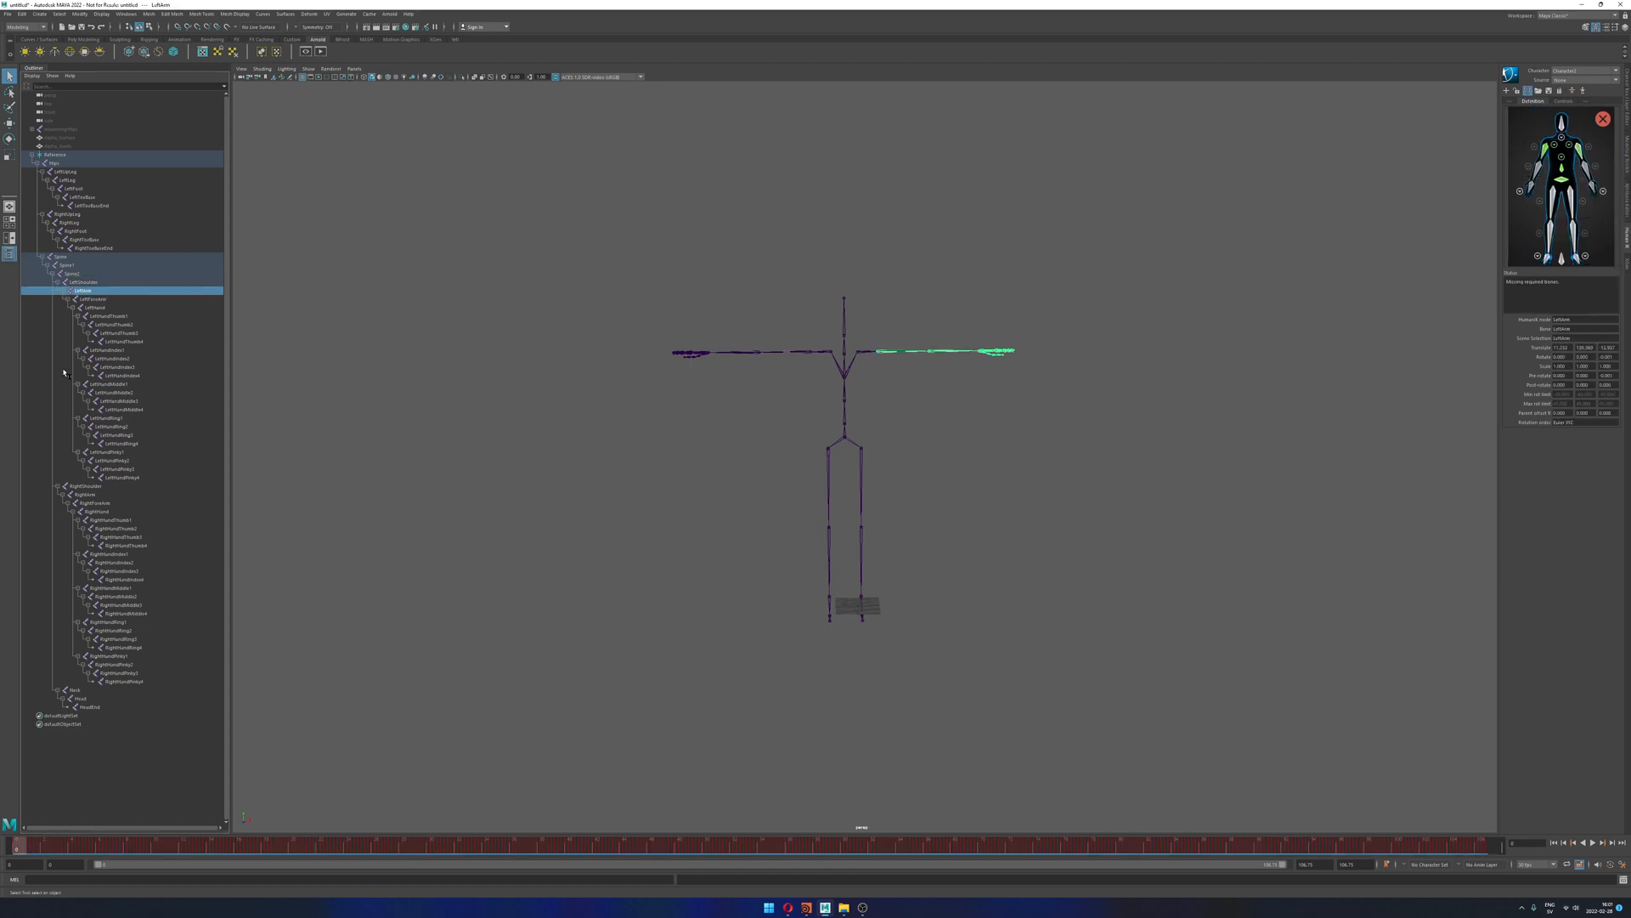
pyautogui.click(100, 299)
pyautogui.rightClick(1587, 170)
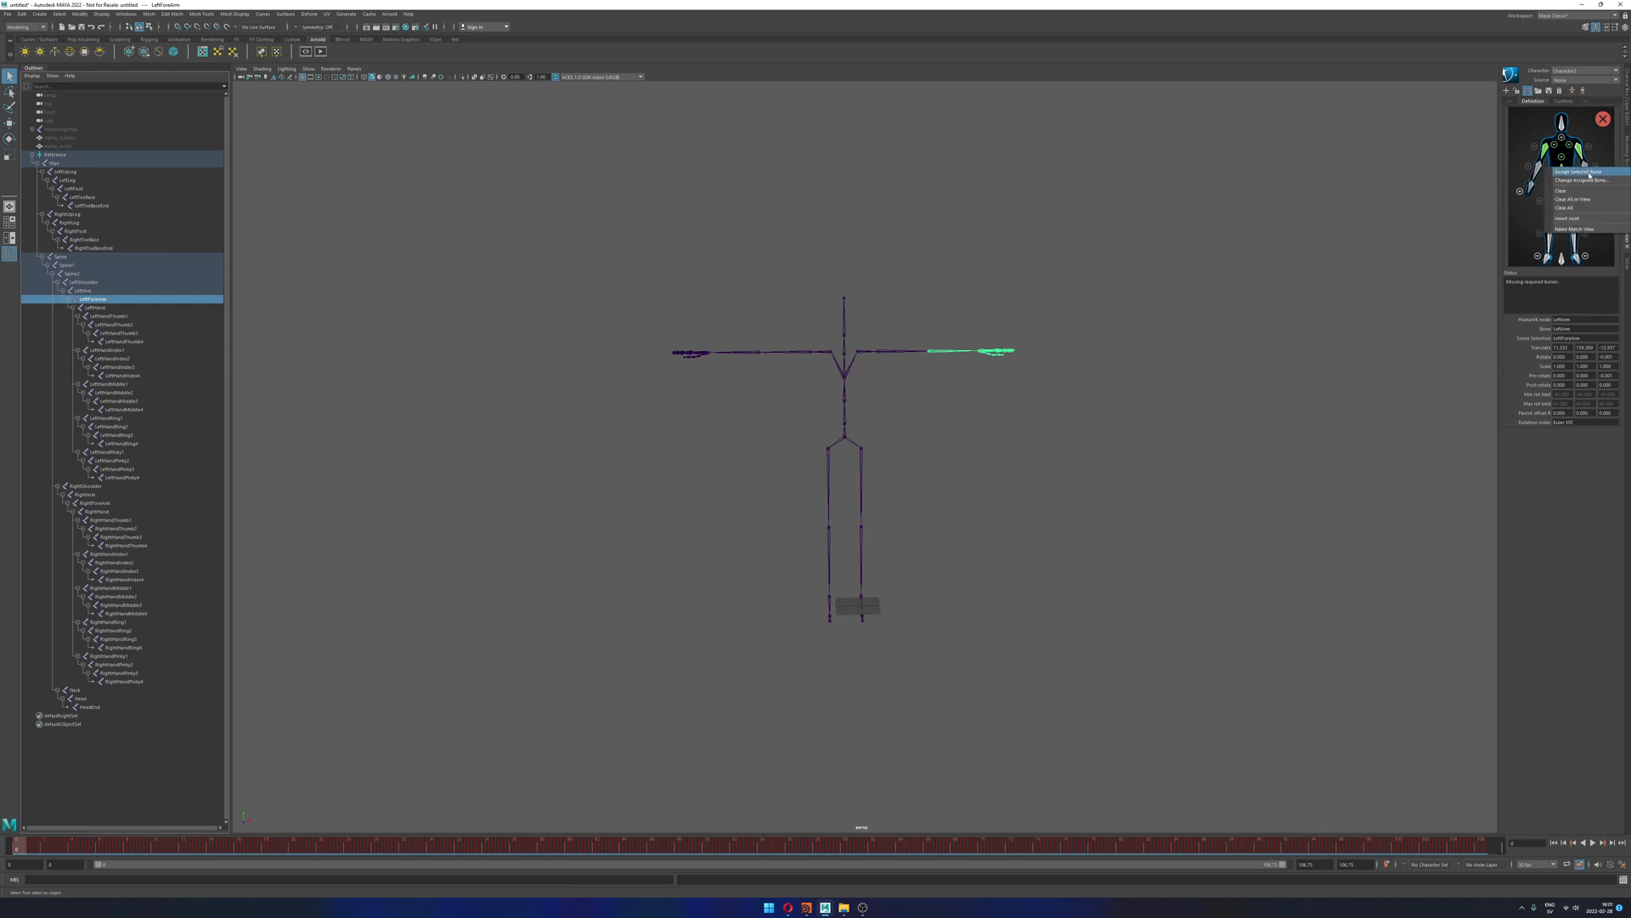
pyautogui.click(1573, 175)
# Step: Assign the LeftHand joint to the left hand slot of the definition
pyautogui.click(82, 307)
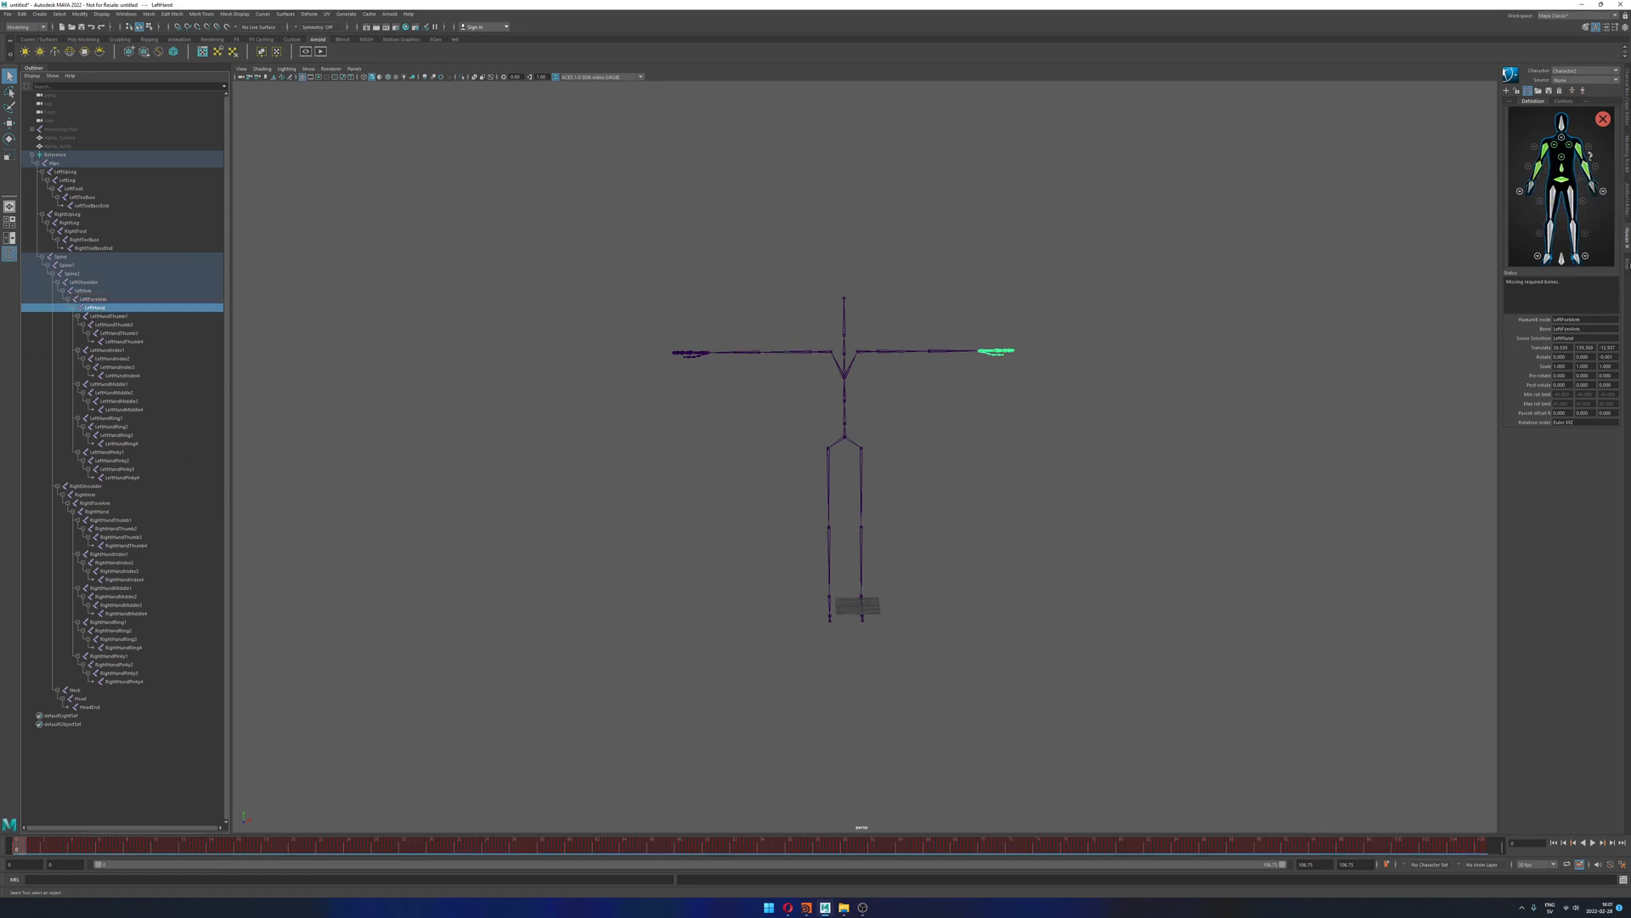
pyautogui.rightClick(1592, 188)
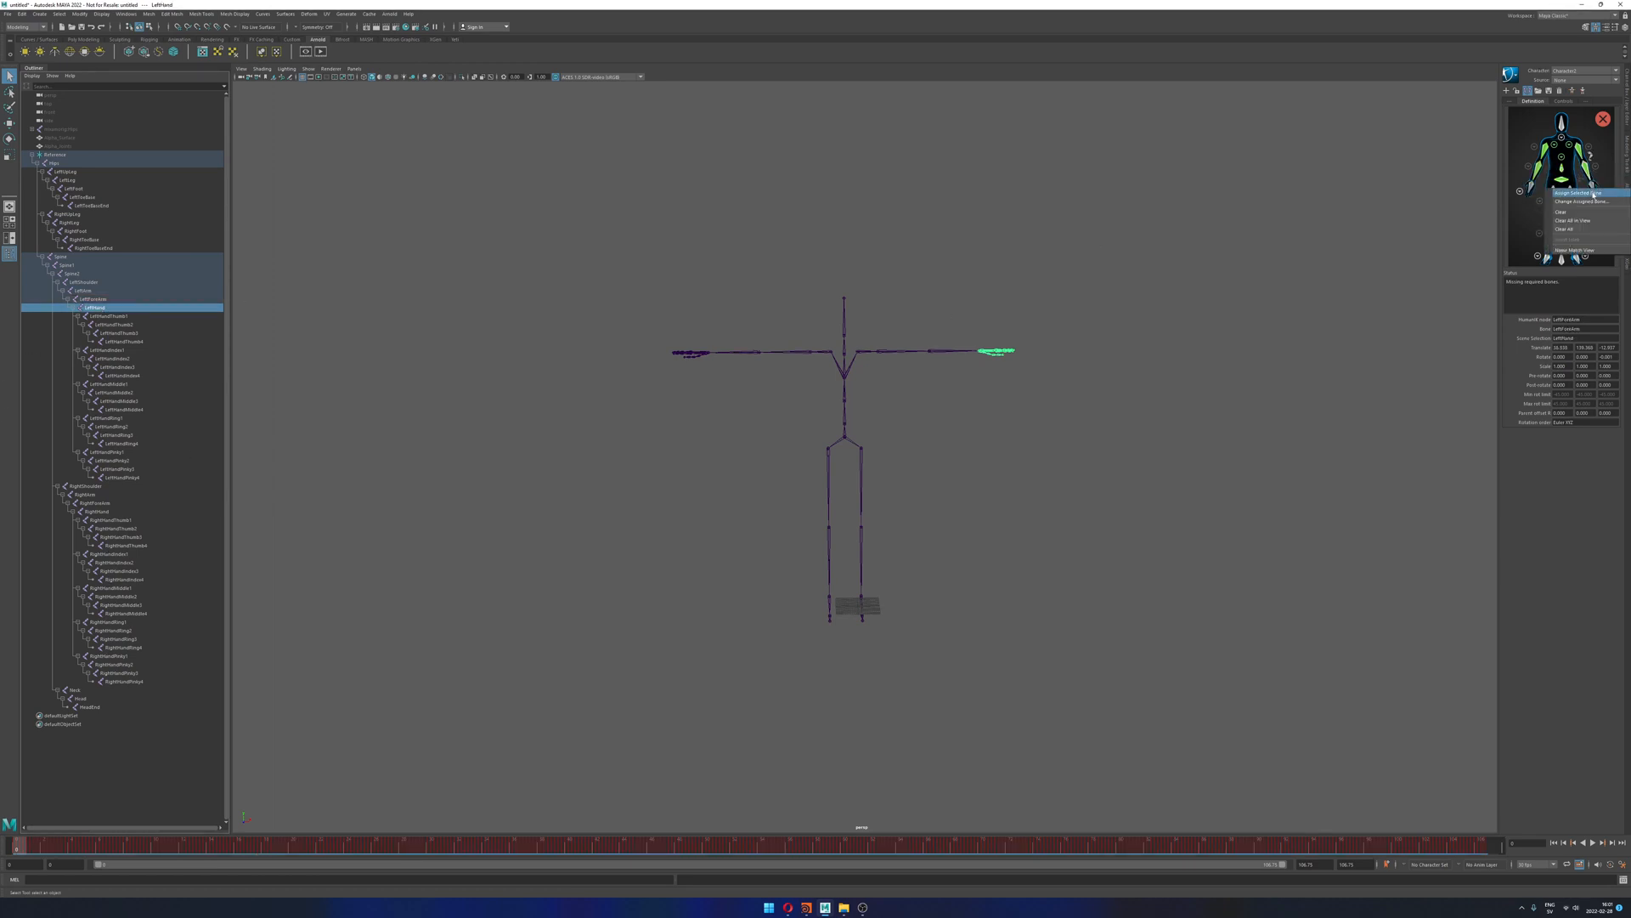
pyautogui.click(1592, 195)
pyautogui.keyDown('alt'); pyautogui.moveTo(1005, 484); pyautogui.dragTo(1012, 510); pyautogui.keyUp('alt')
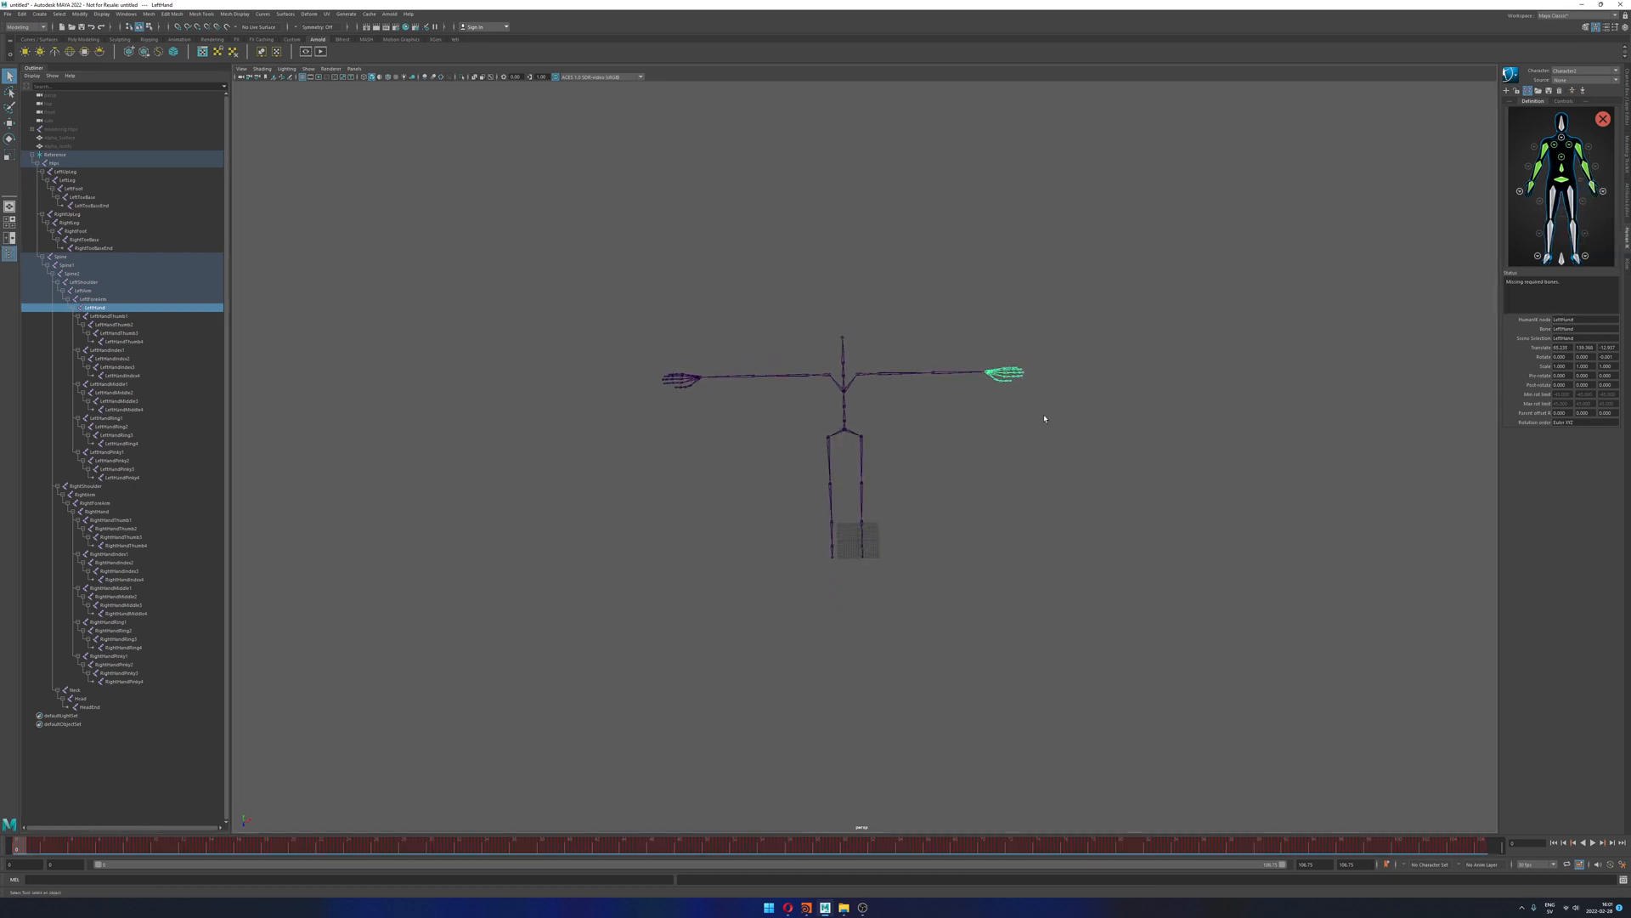
pyautogui.keyDown('alt'); pyautogui.moveTo(1060, 622); pyautogui.dragTo(1045, 565); pyautogui.keyUp('alt')
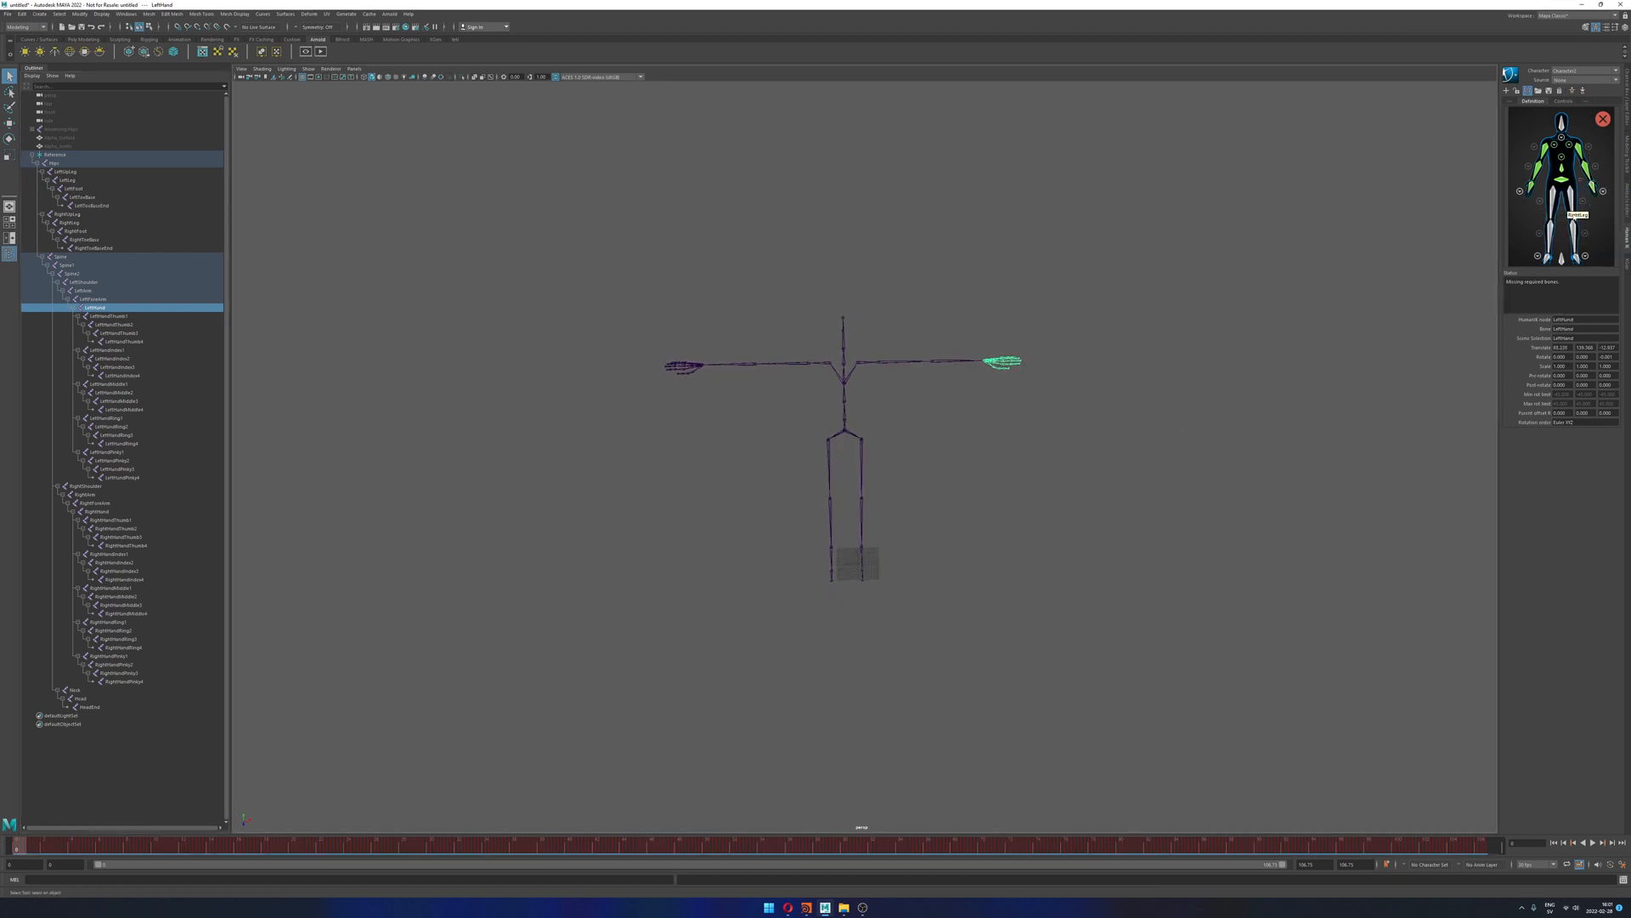
# Step: Examine the left hand's finger slots and the skeleton's finger joints up close, and return to the full body
pyautogui.click(1603, 193)
pyautogui.keyDown('alt'); pyautogui.moveTo(1042, 346); pyautogui.dragTo(790, 509); pyautogui.keyUp('alt')
pyautogui.press('f')
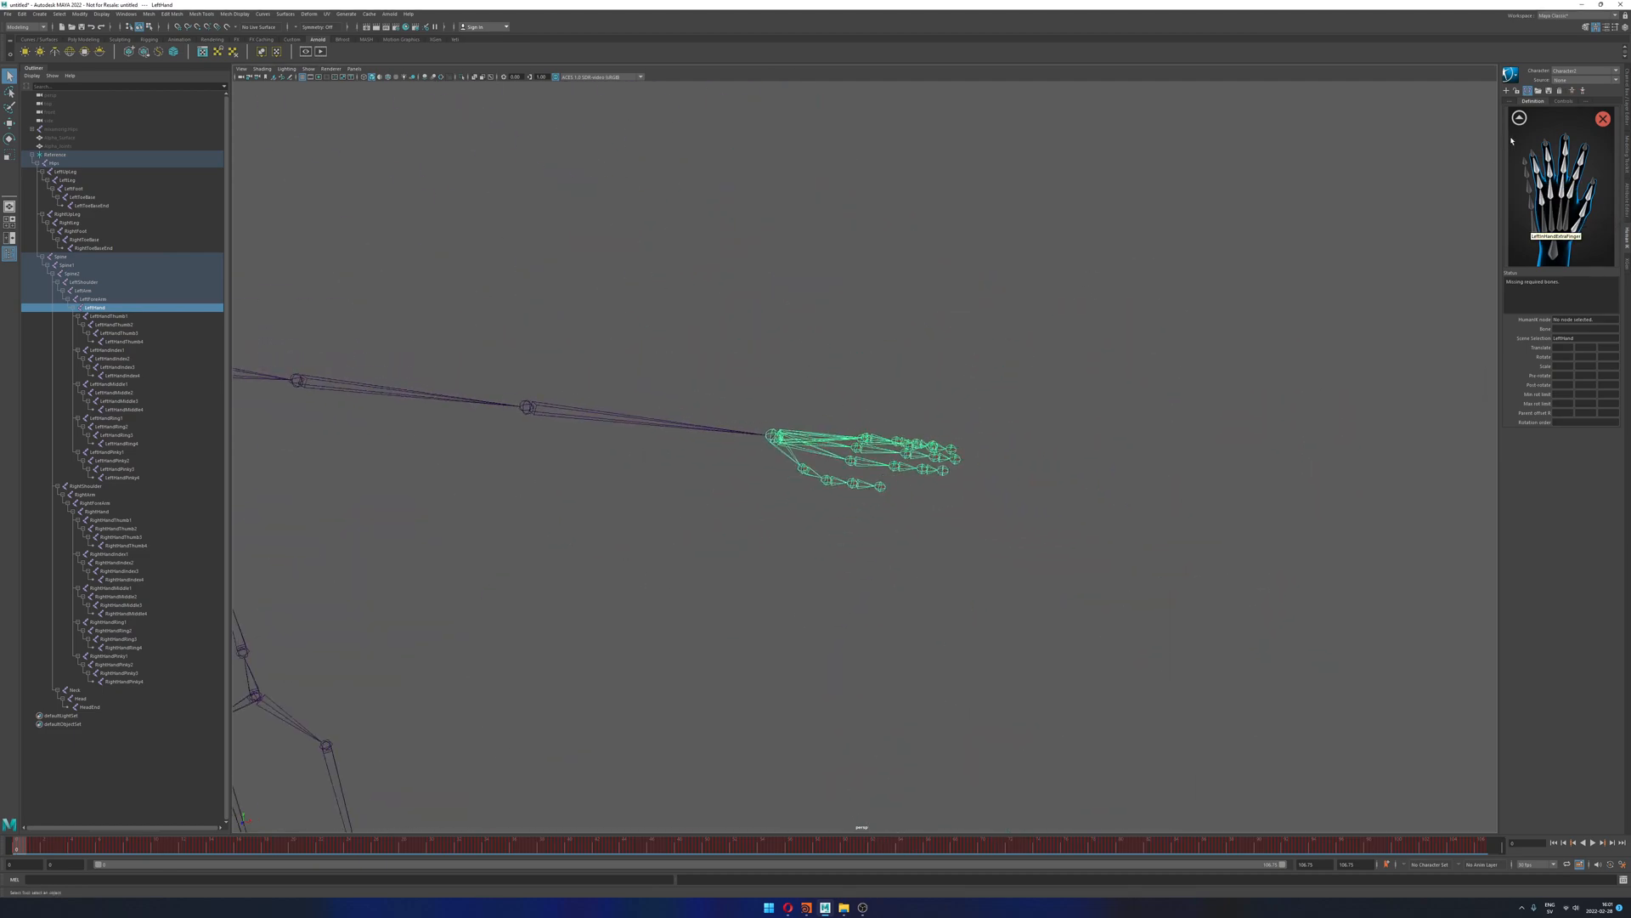
pyautogui.click(1517, 119)
pyautogui.keyDown('alt'); pyautogui.moveTo(1020, 305); pyautogui.dragTo(679, 422, button='right'); pyautogui.keyUp('alt')
pyautogui.keyDown('alt'); pyautogui.moveTo(680, 421); pyautogui.dragTo(870, 328, button='middle'); pyautogui.keyUp('alt')
pyautogui.keyDown('alt'); pyautogui.moveTo(870, 328); pyautogui.dragTo(725, 427, button='right'); pyautogui.keyUp('alt')
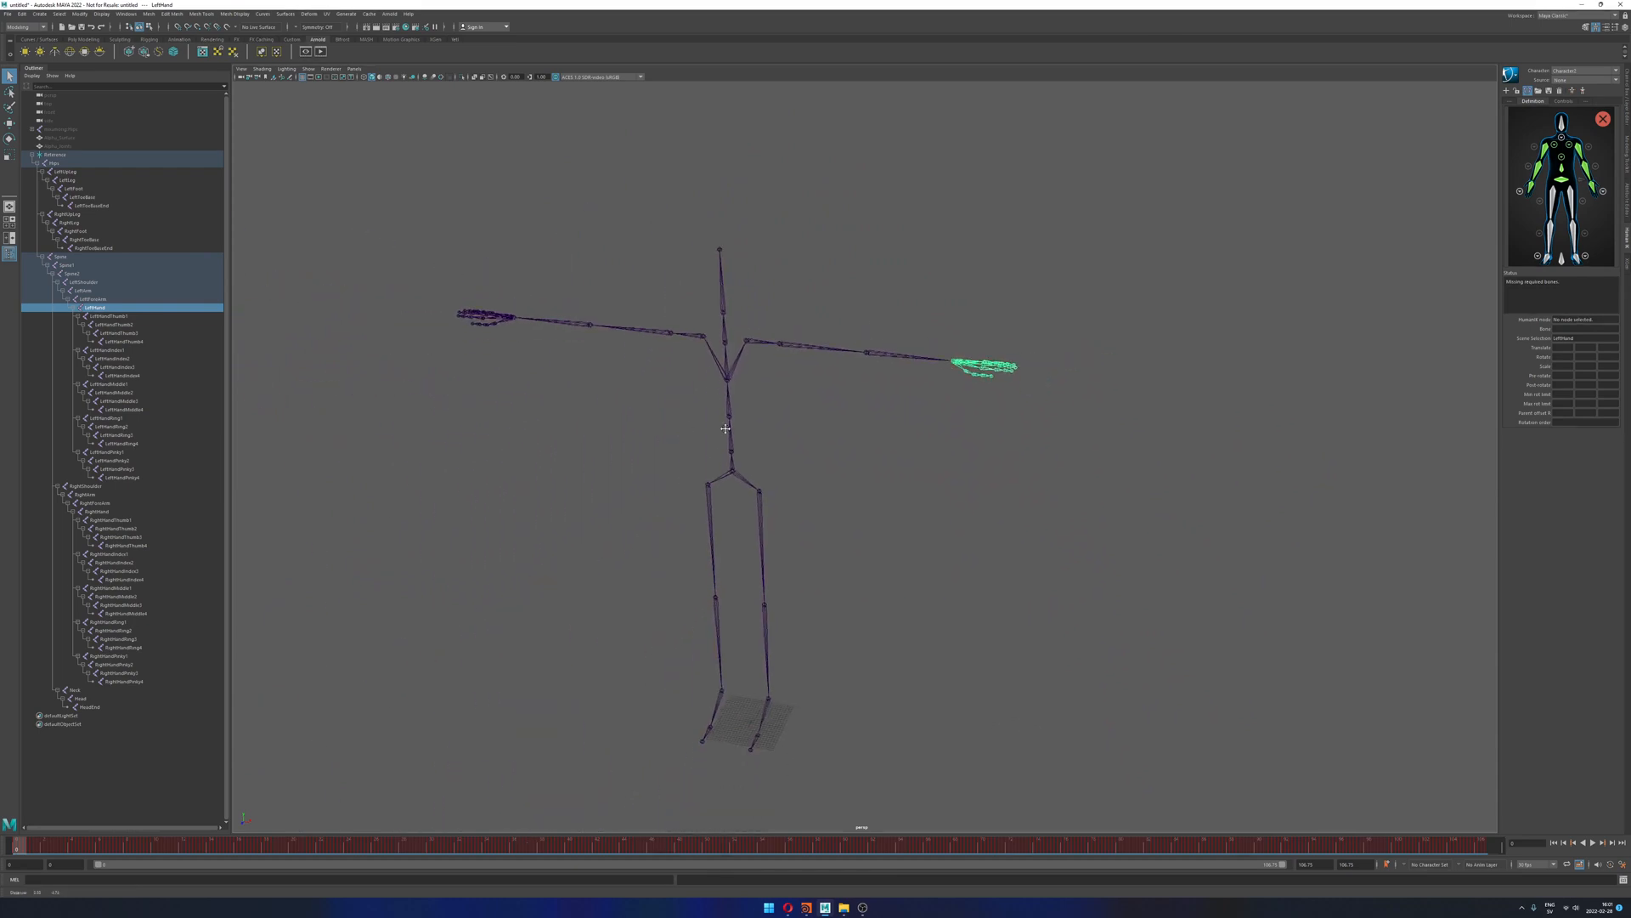
pyautogui.keyDown('alt'); pyautogui.moveTo(724, 427); pyautogui.dragTo(707, 465); pyautogui.keyUp('alt')
pyautogui.keyDown('alt'); pyautogui.moveTo(707, 466); pyautogui.dragTo(748, 415, button='middle'); pyautogui.keyUp('alt')
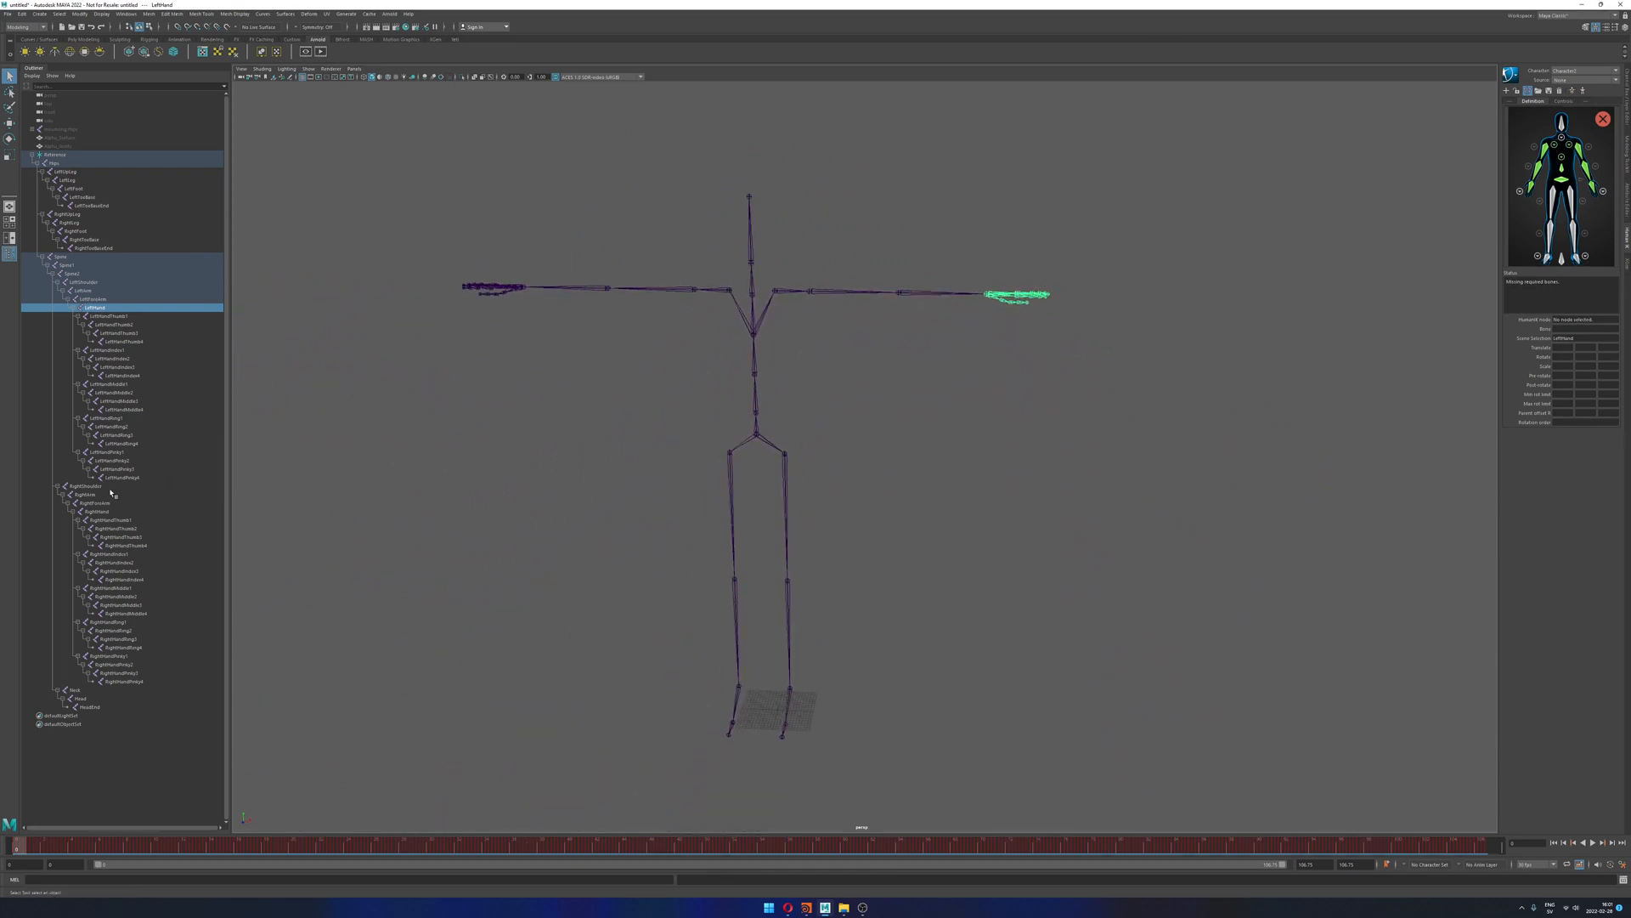
# Step: Assign the LeftUpLeg and LeftLeg joints to the left thigh and lower leg slots
pyautogui.click(85, 486)
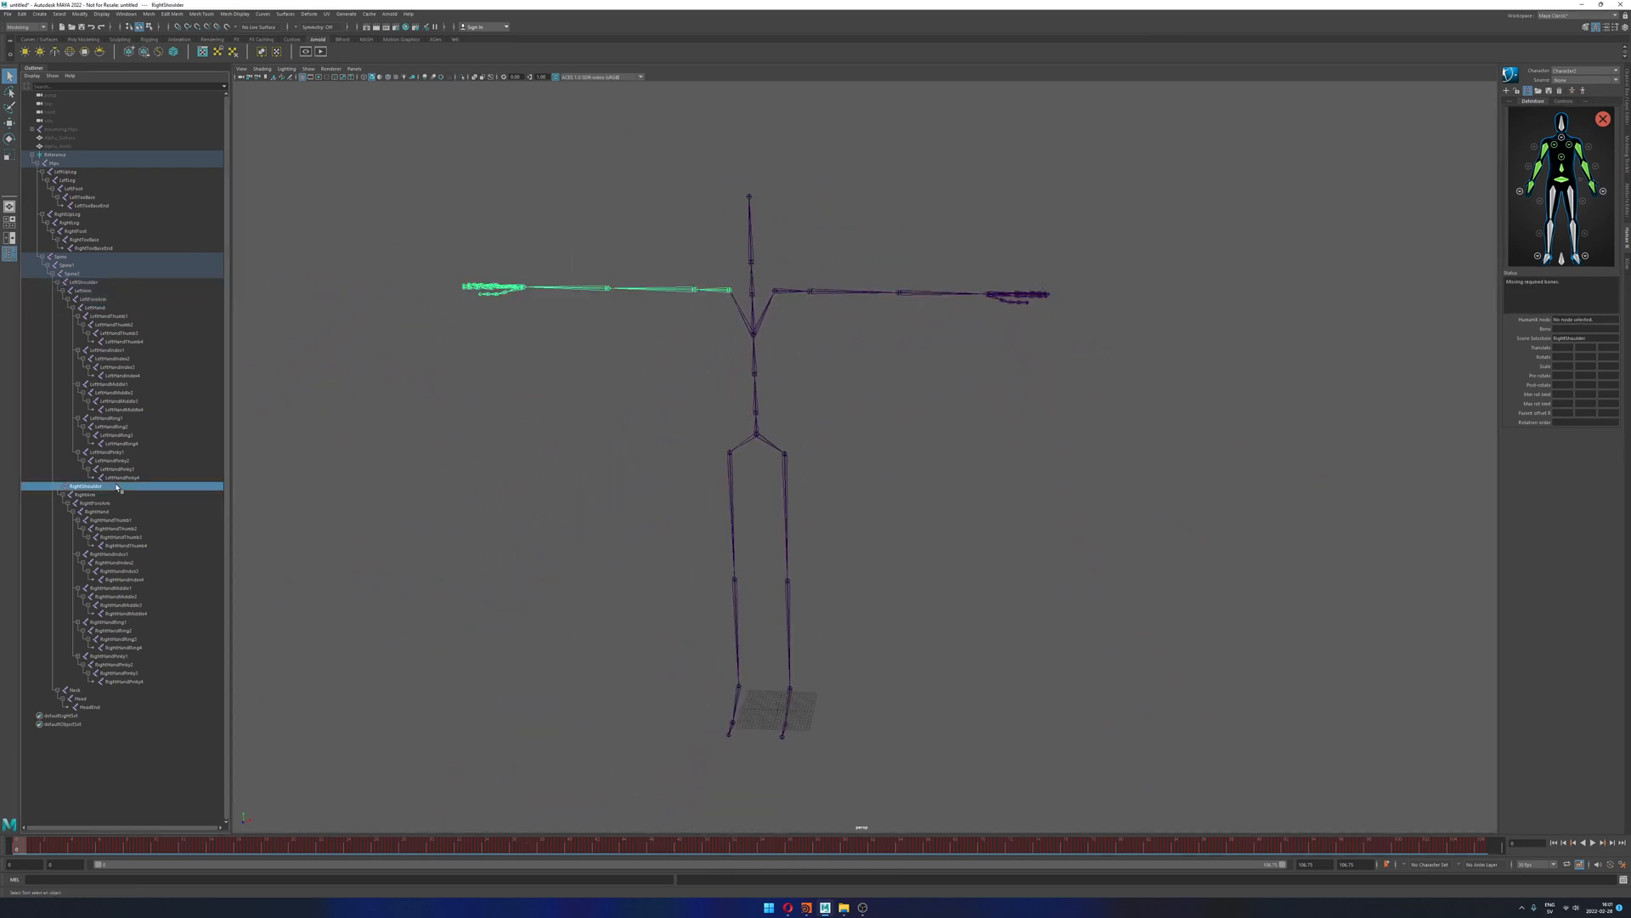
pyautogui.click(764, 442)
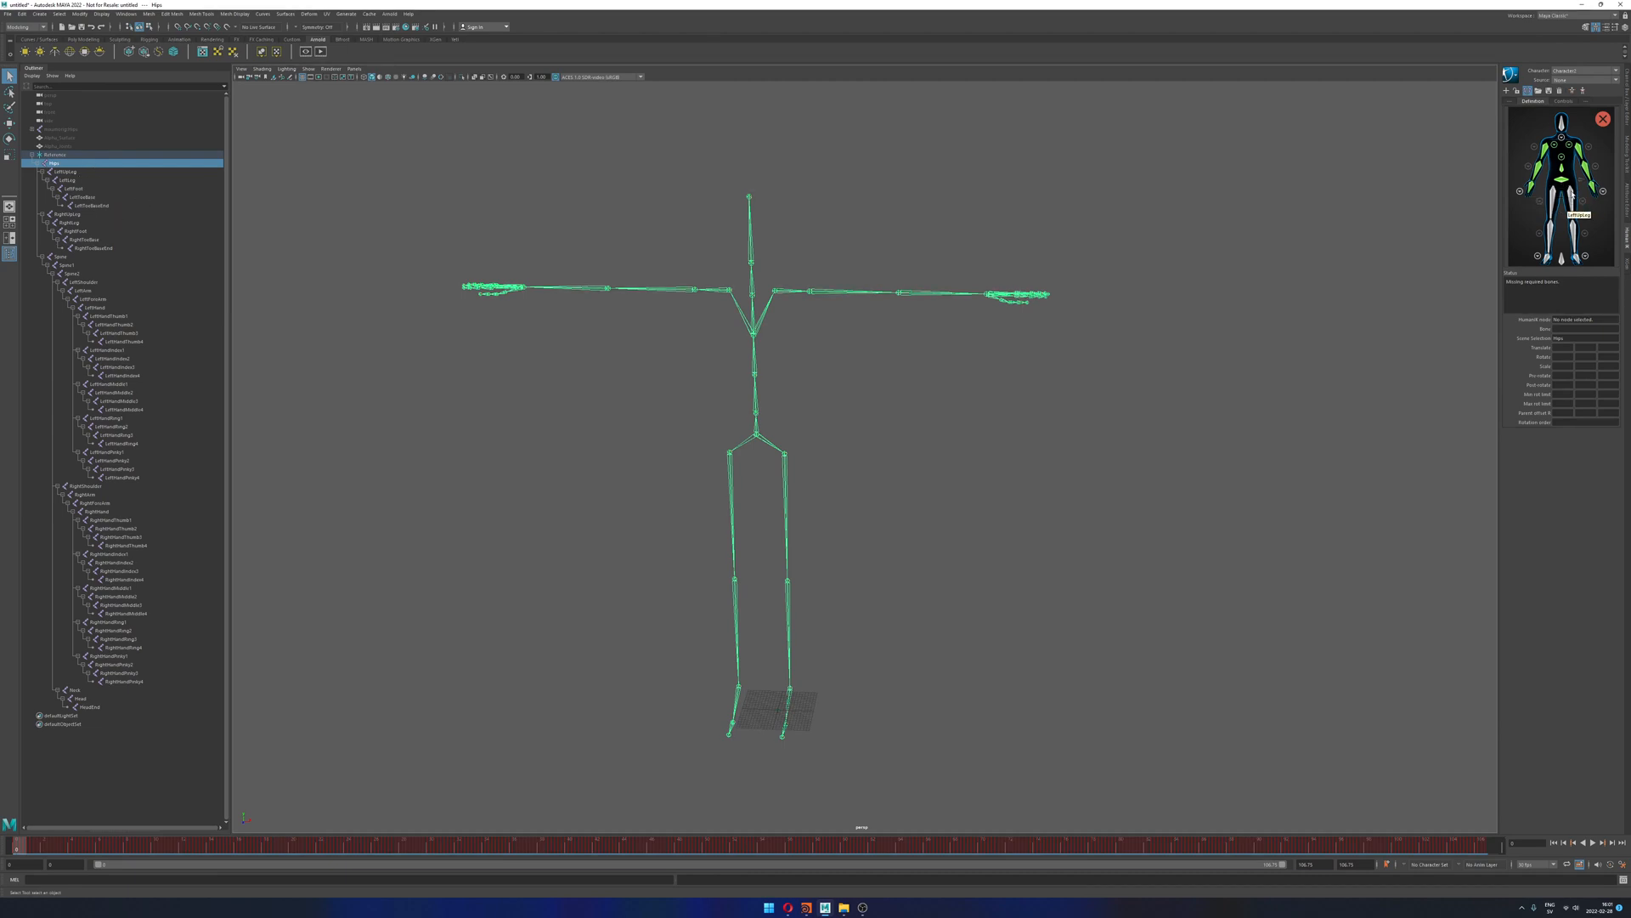
pyautogui.click(214, 171)
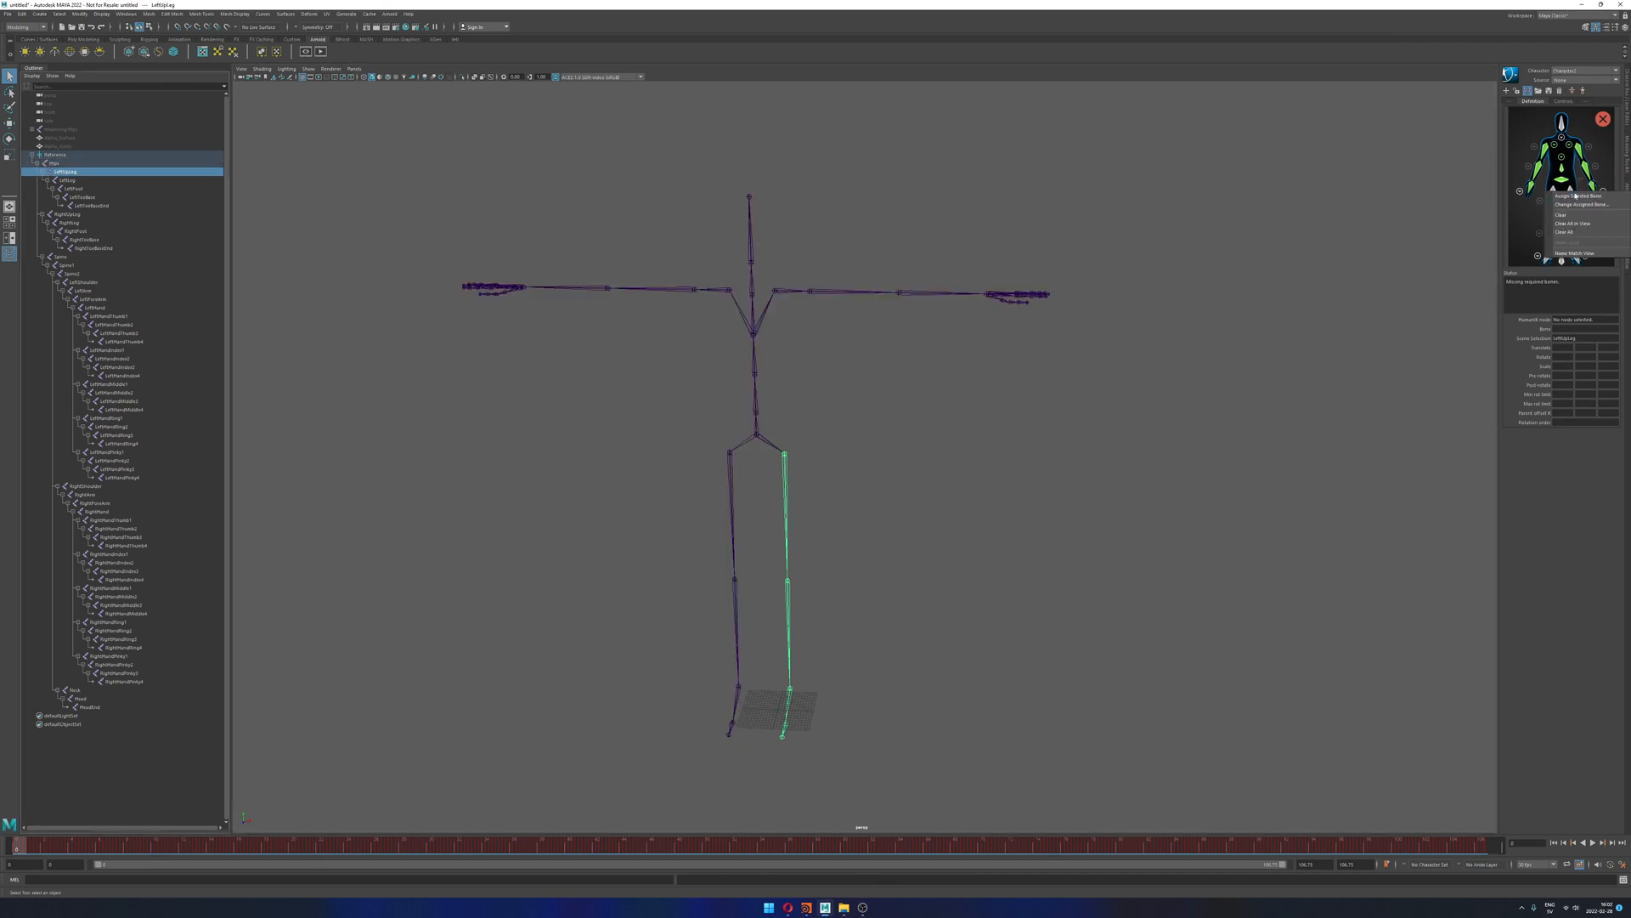
pyautogui.click(86, 182)
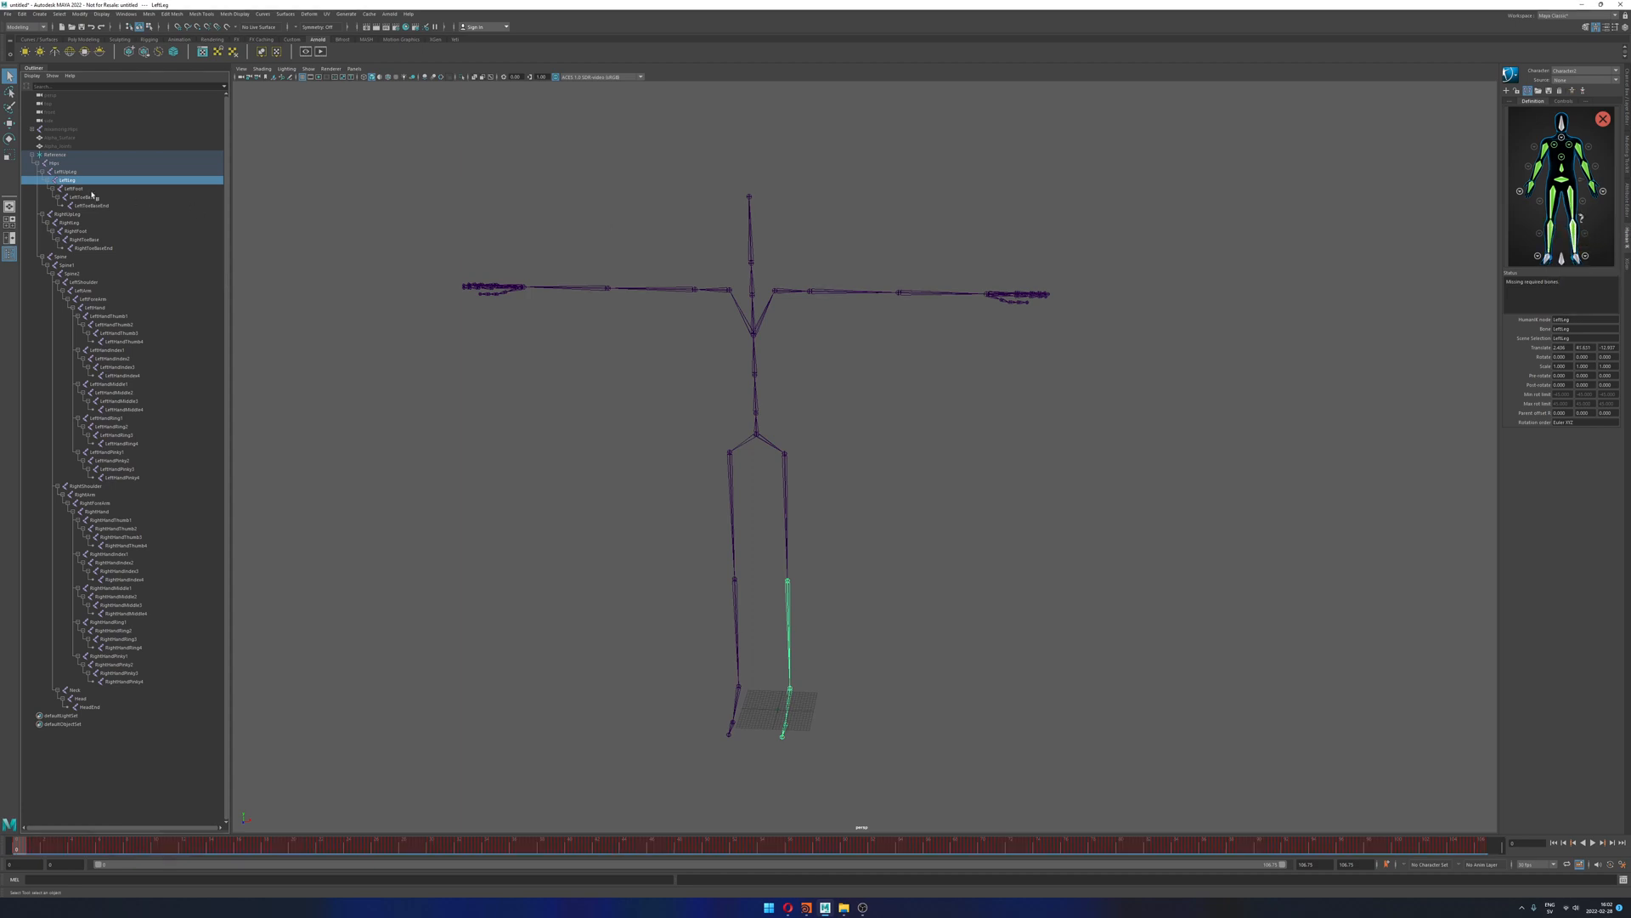
# Step: Assign LeftFoot to the left foot slot and LeftToeBase to the toe base slot in the detailed foot view
pyautogui.click(224, 189)
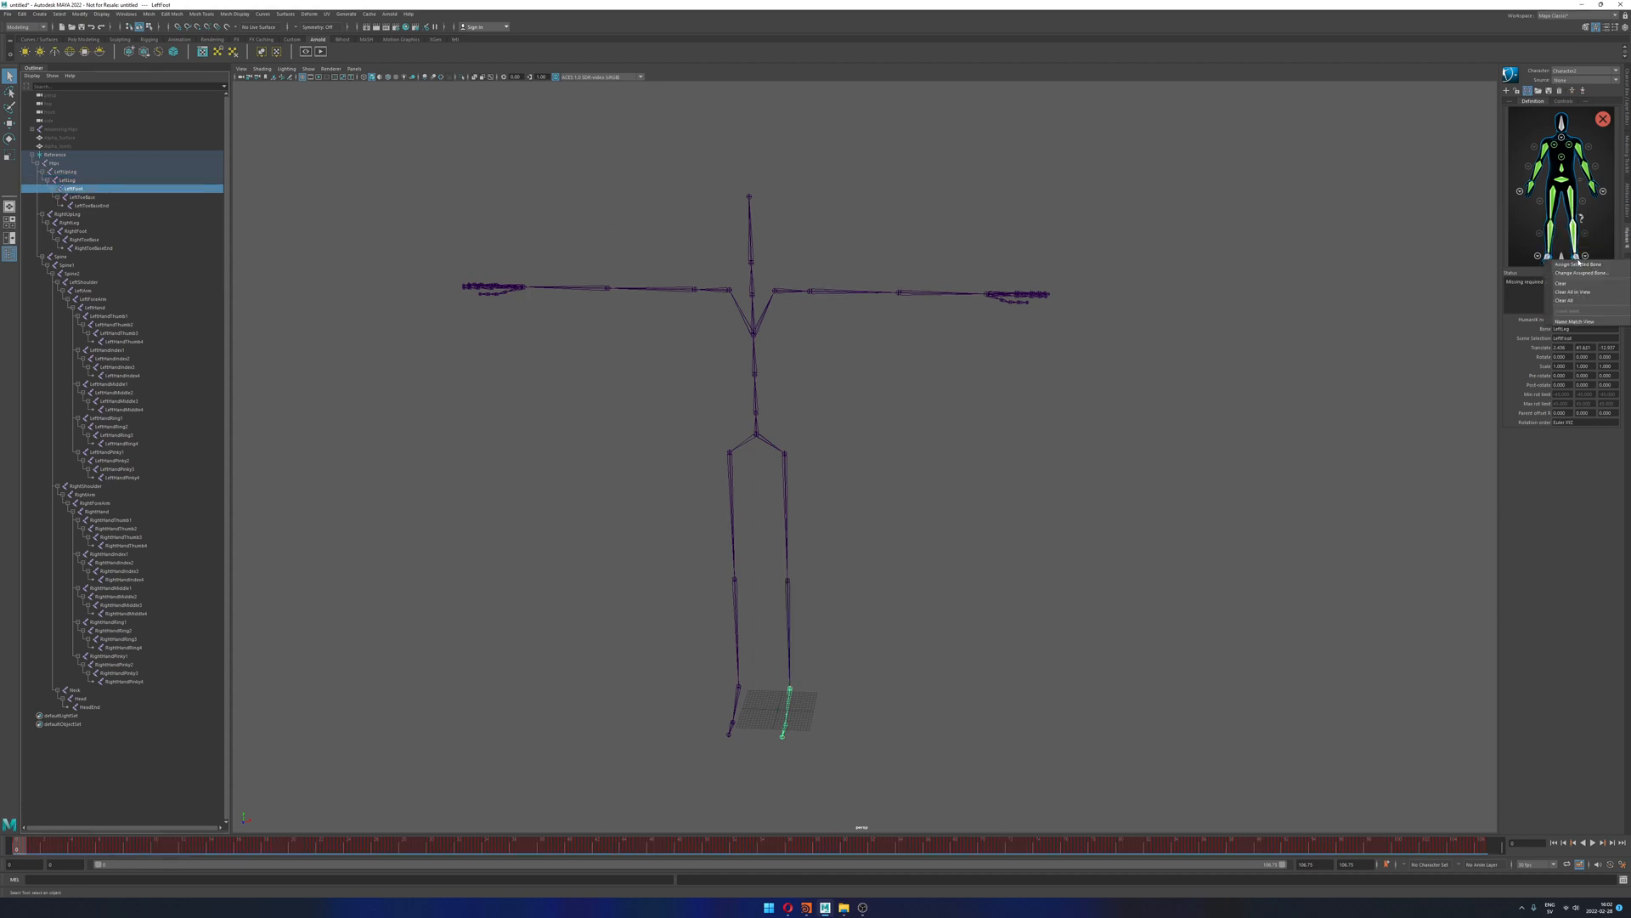
pyautogui.click(1585, 256)
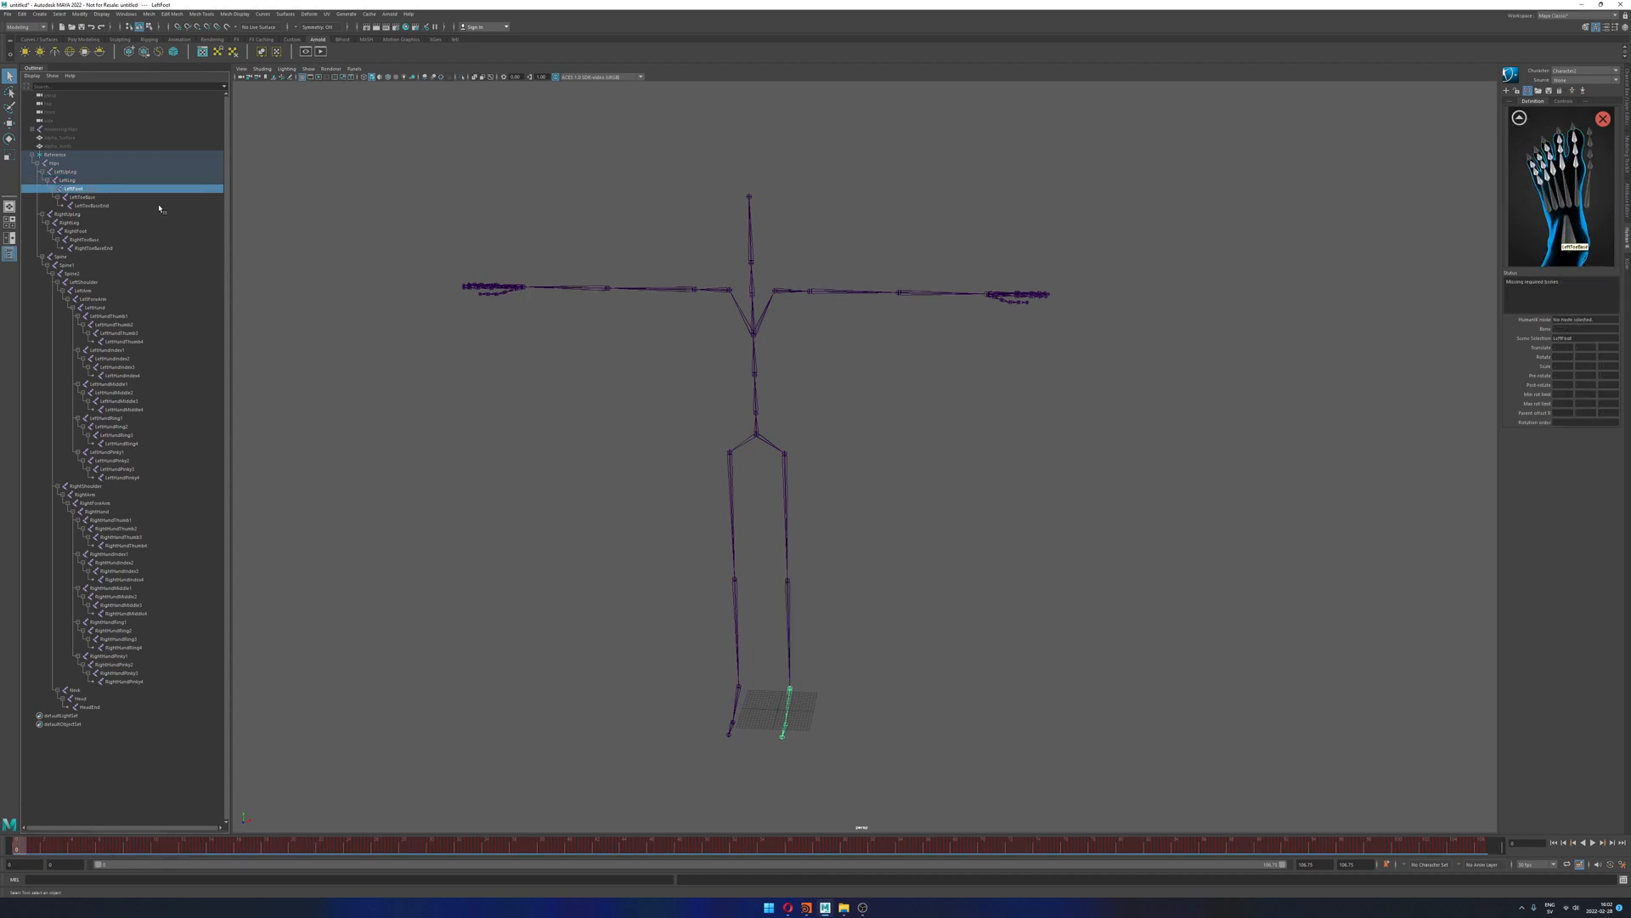
pyautogui.click(105, 198)
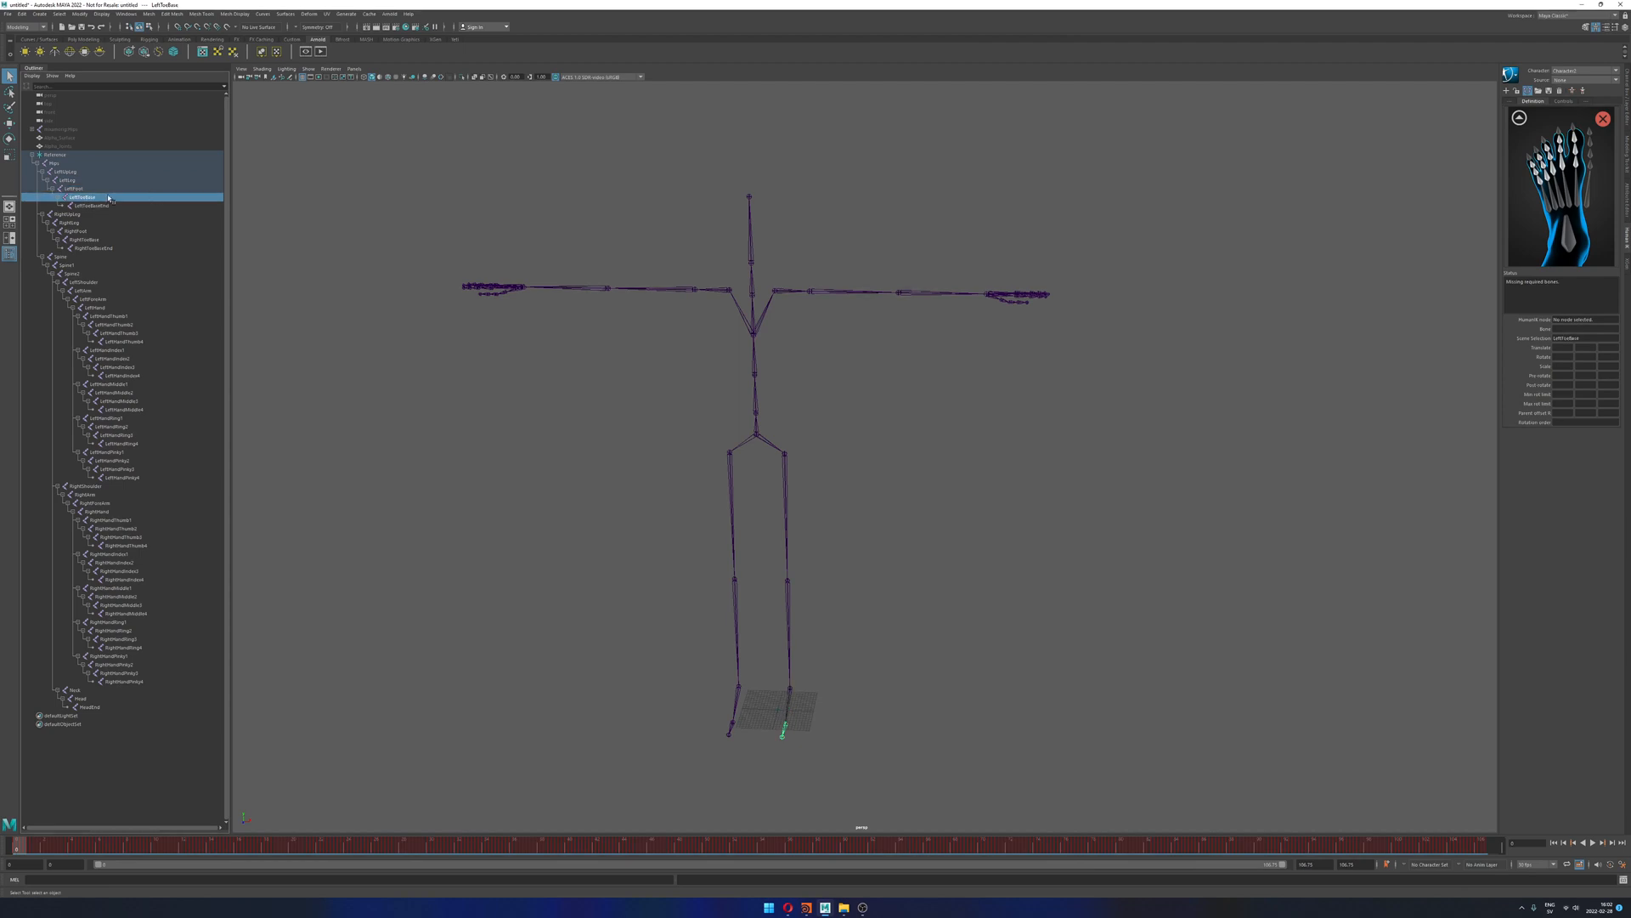
pyautogui.rightClick(1581, 238)
pyautogui.click(1582, 239)
pyautogui.click(1521, 121)
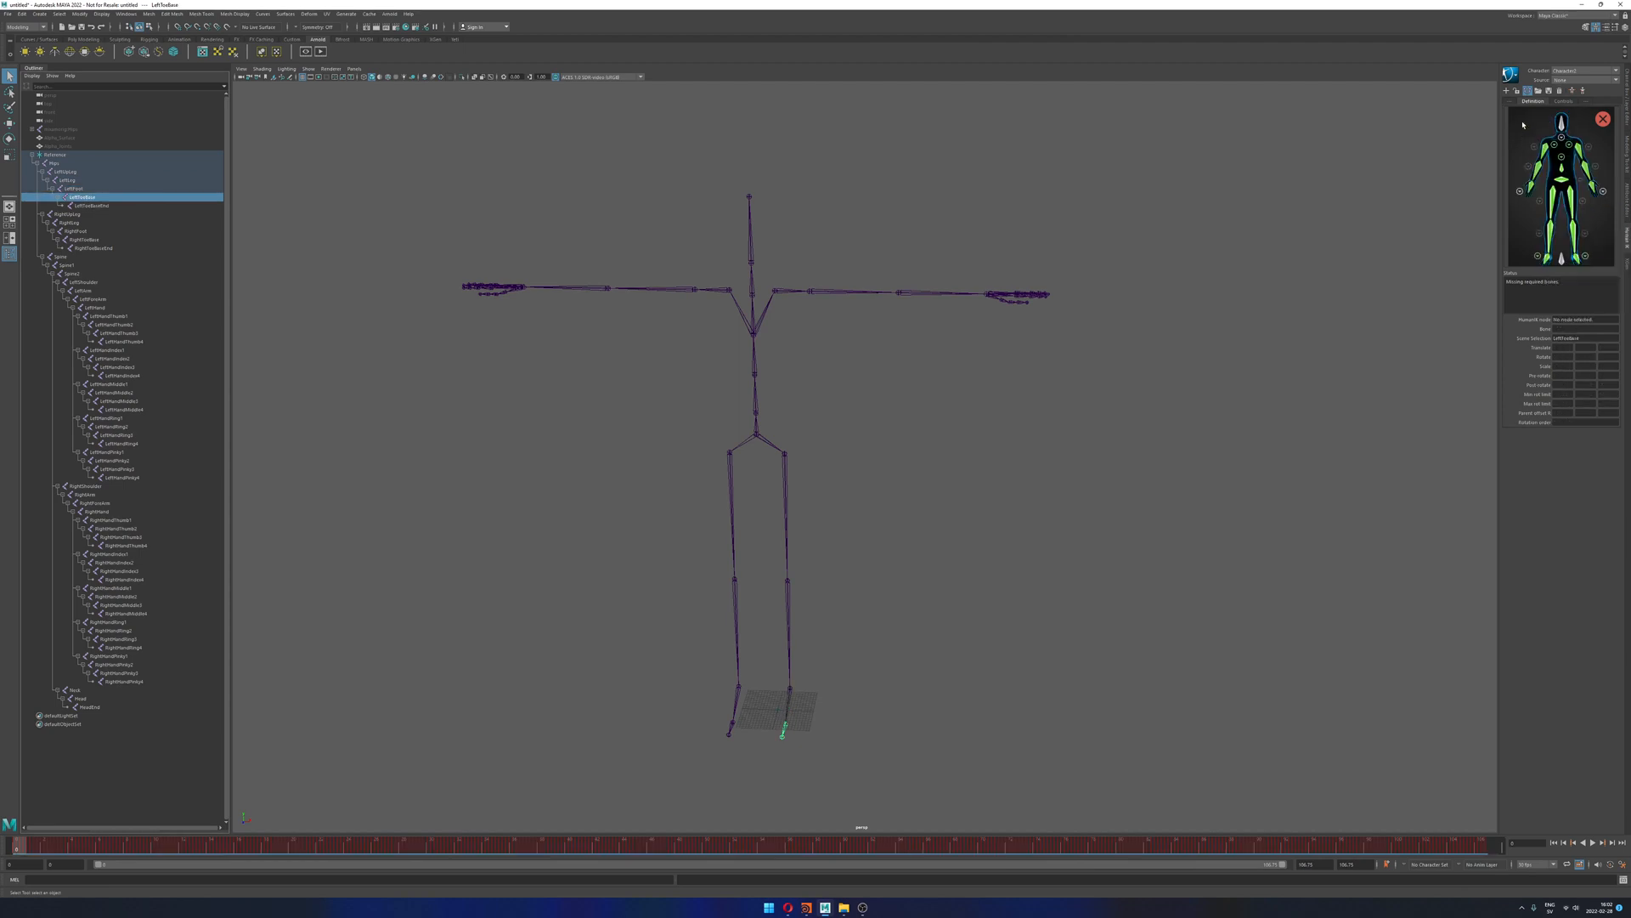
# Step: Assign the Neck joint to the lowest slot of the detailed neck view and the Head joint to the Head slot
pyautogui.click(758, 234)
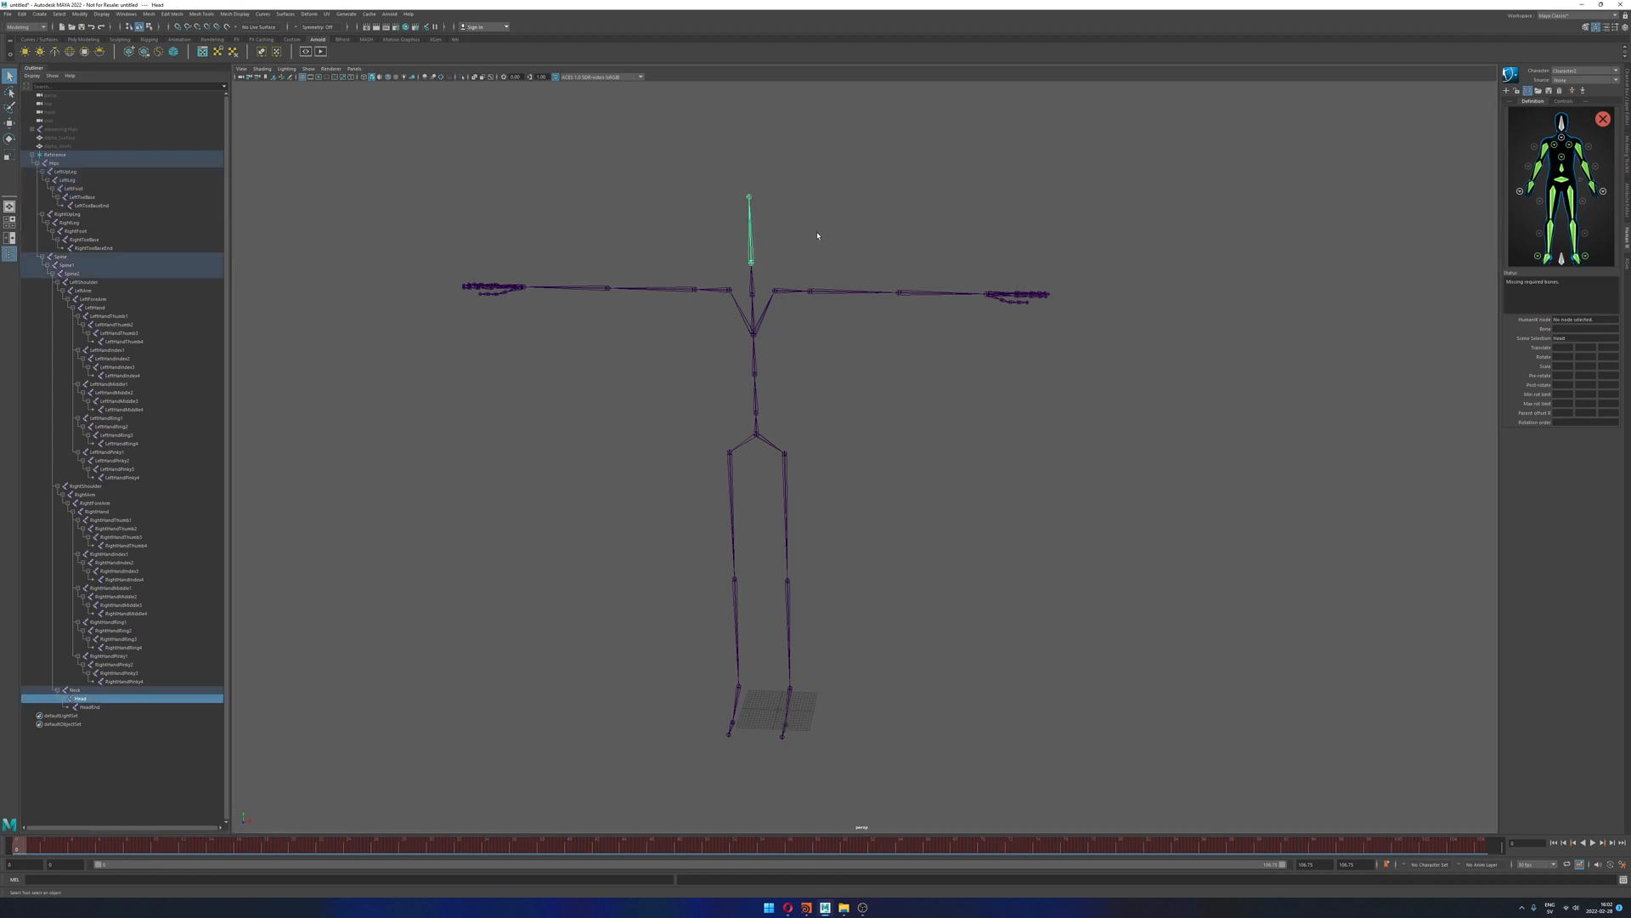
pyautogui.click(77, 690)
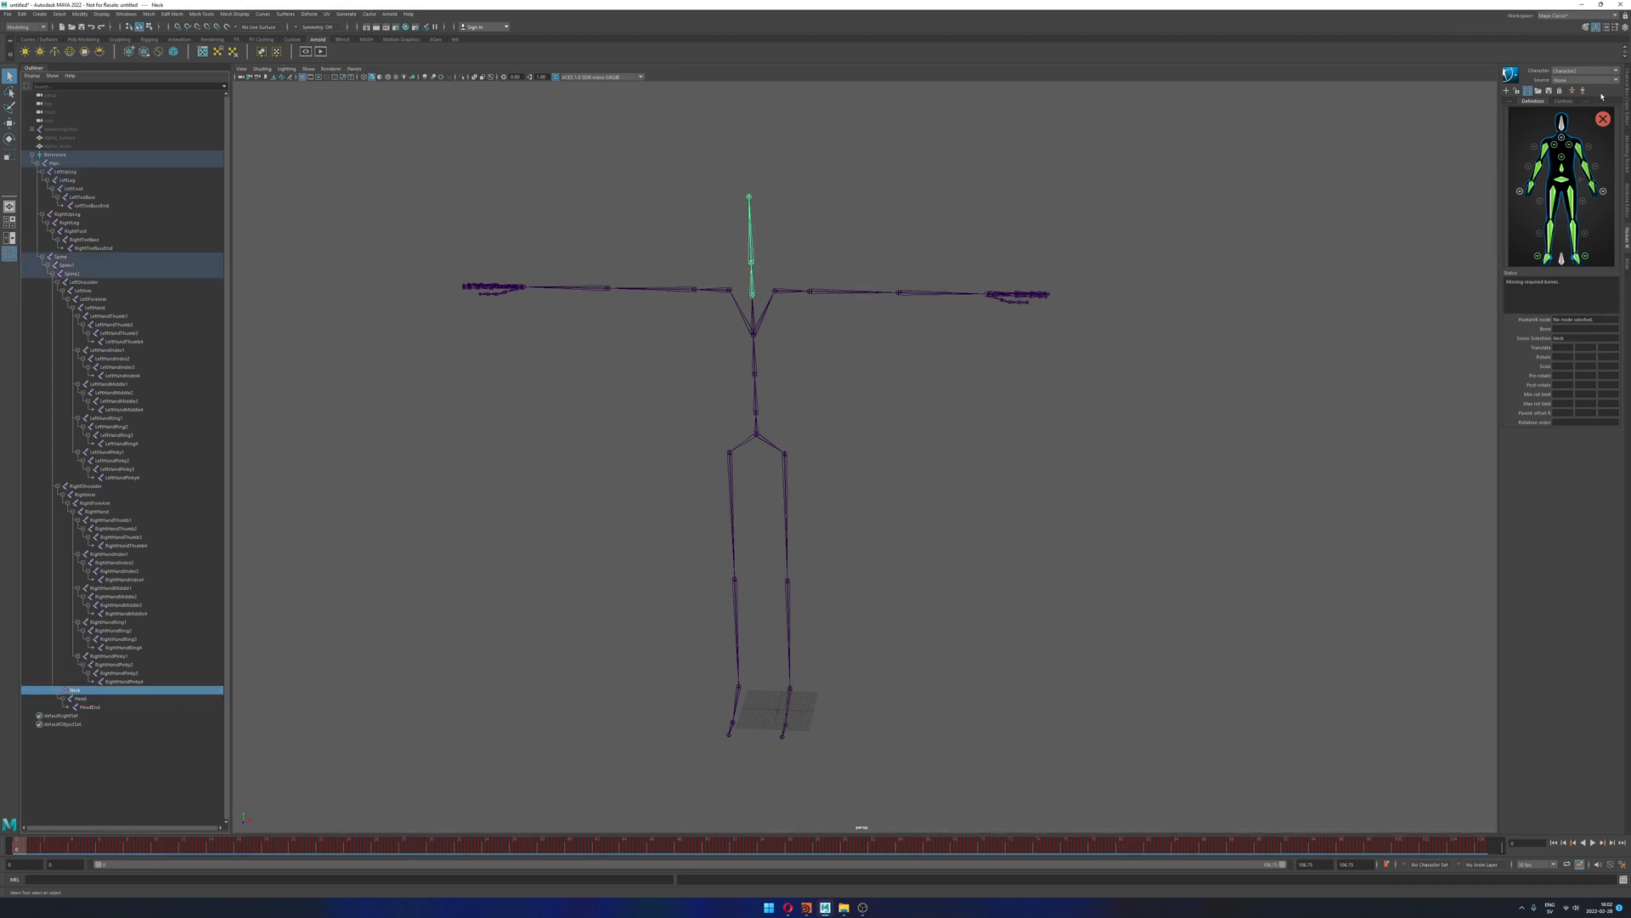
pyautogui.click(1562, 132)
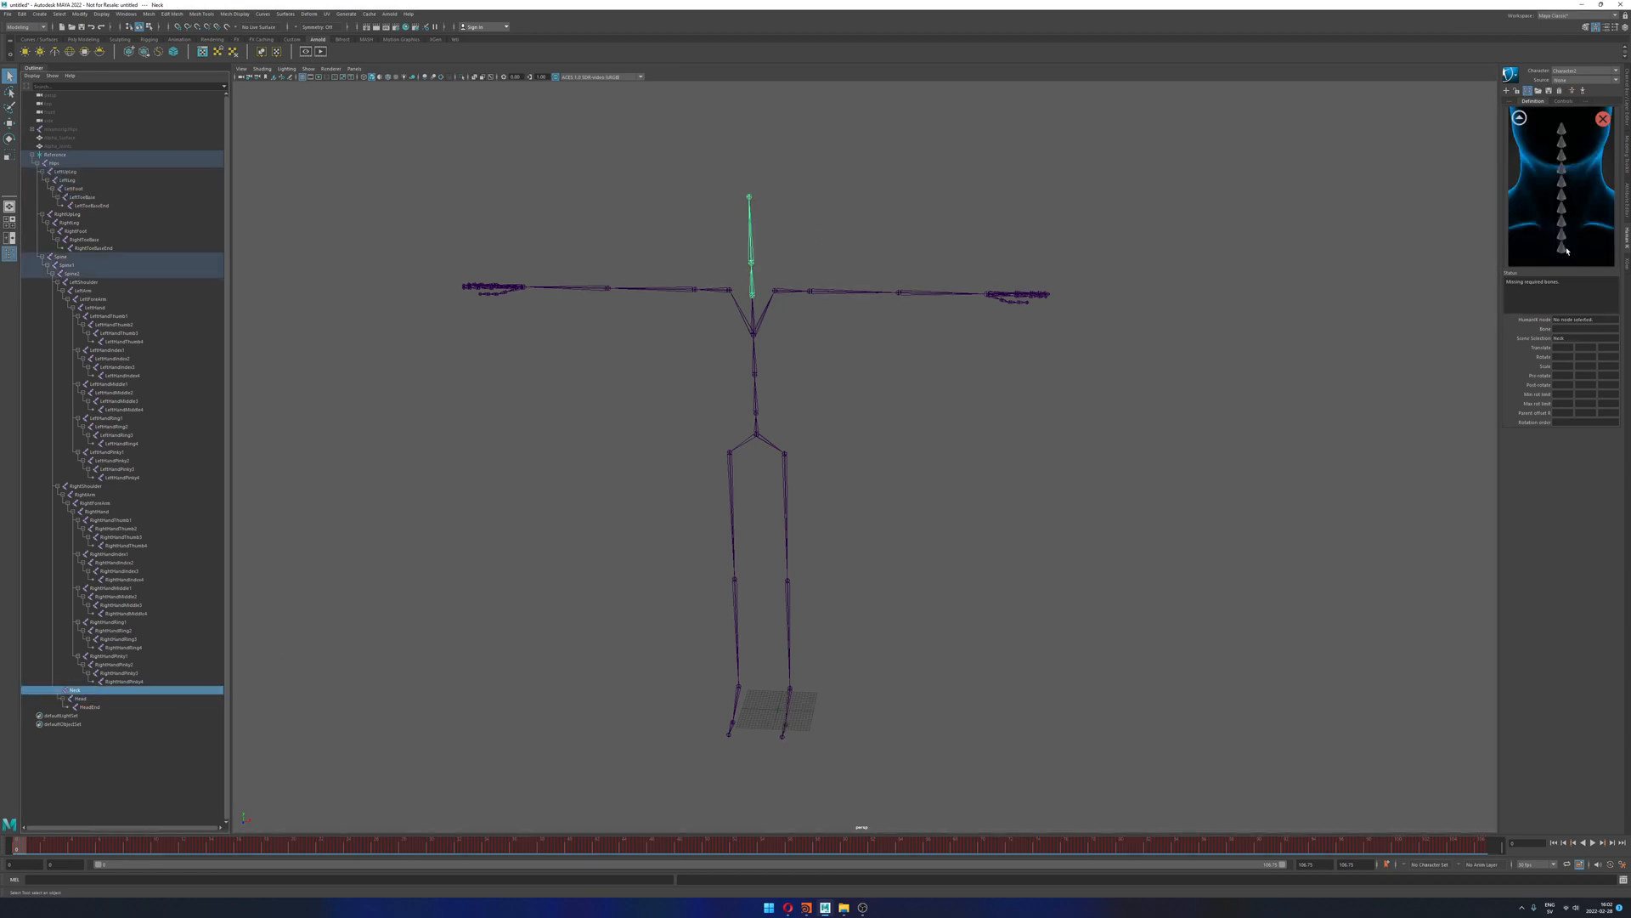
pyautogui.click(1520, 117)
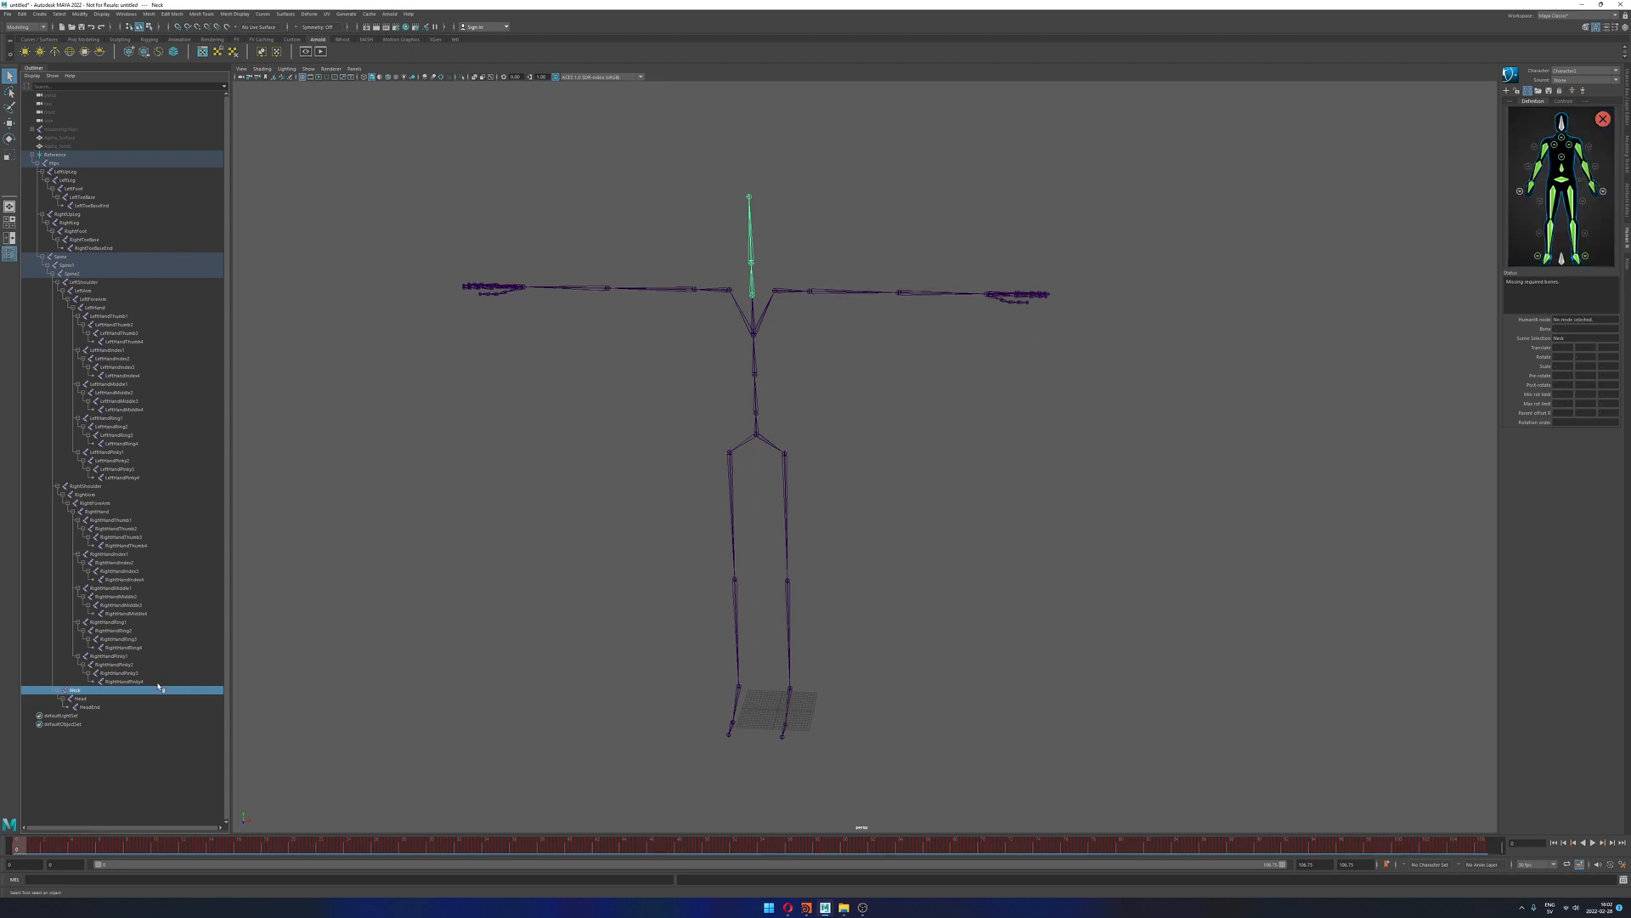
pyautogui.click(95, 699)
pyautogui.rightClick(1554, 127)
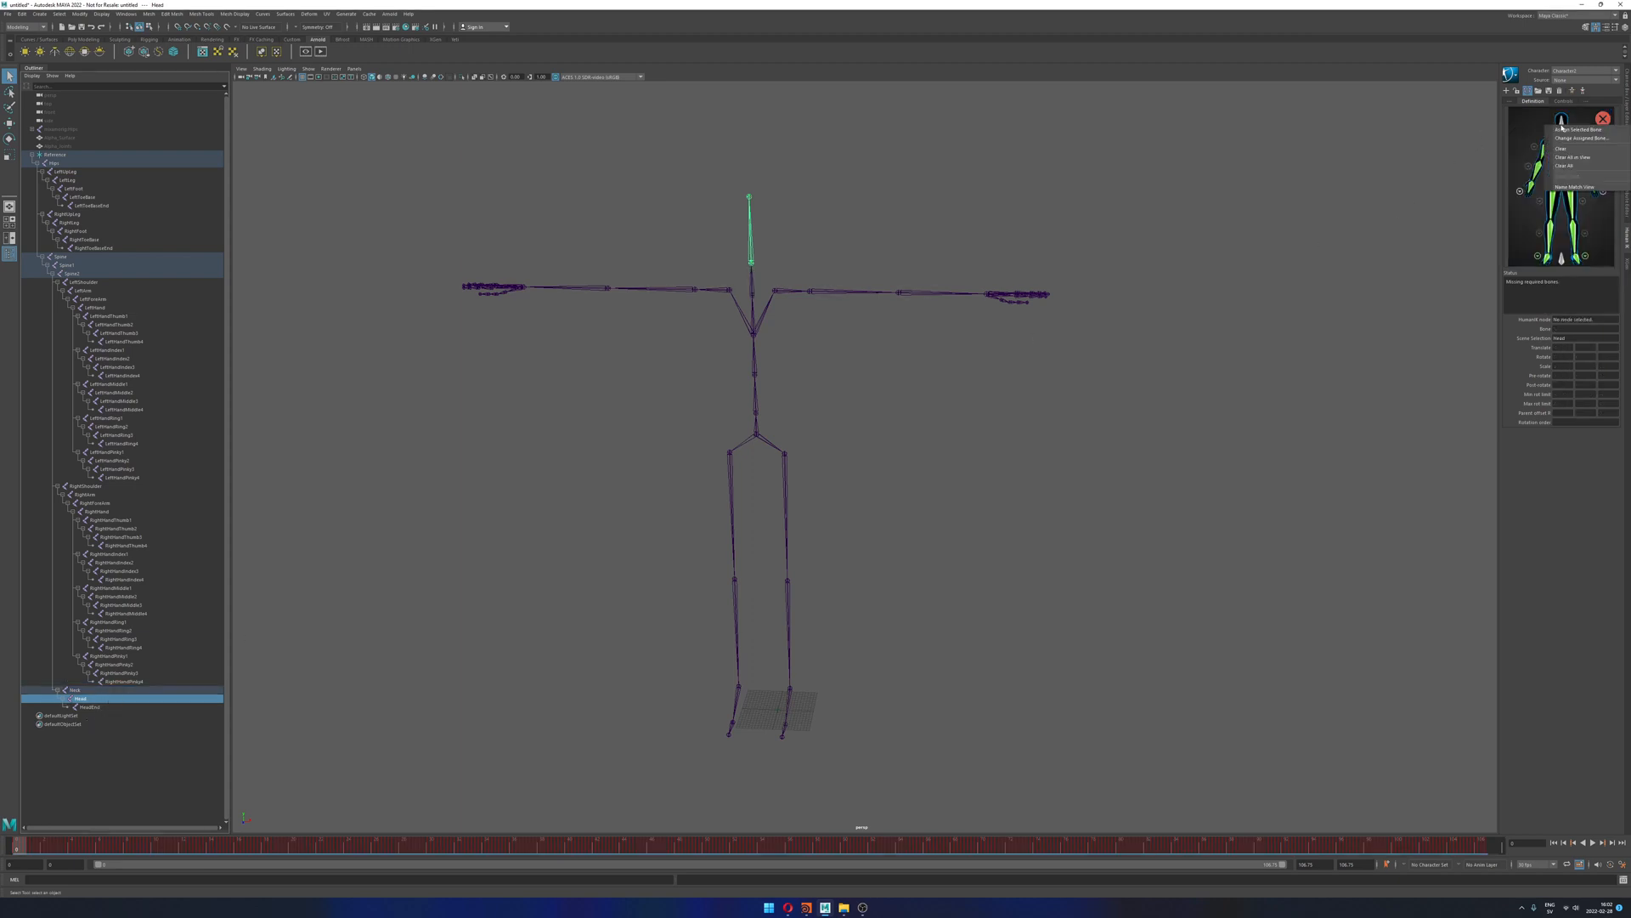
pyautogui.click(1570, 133)
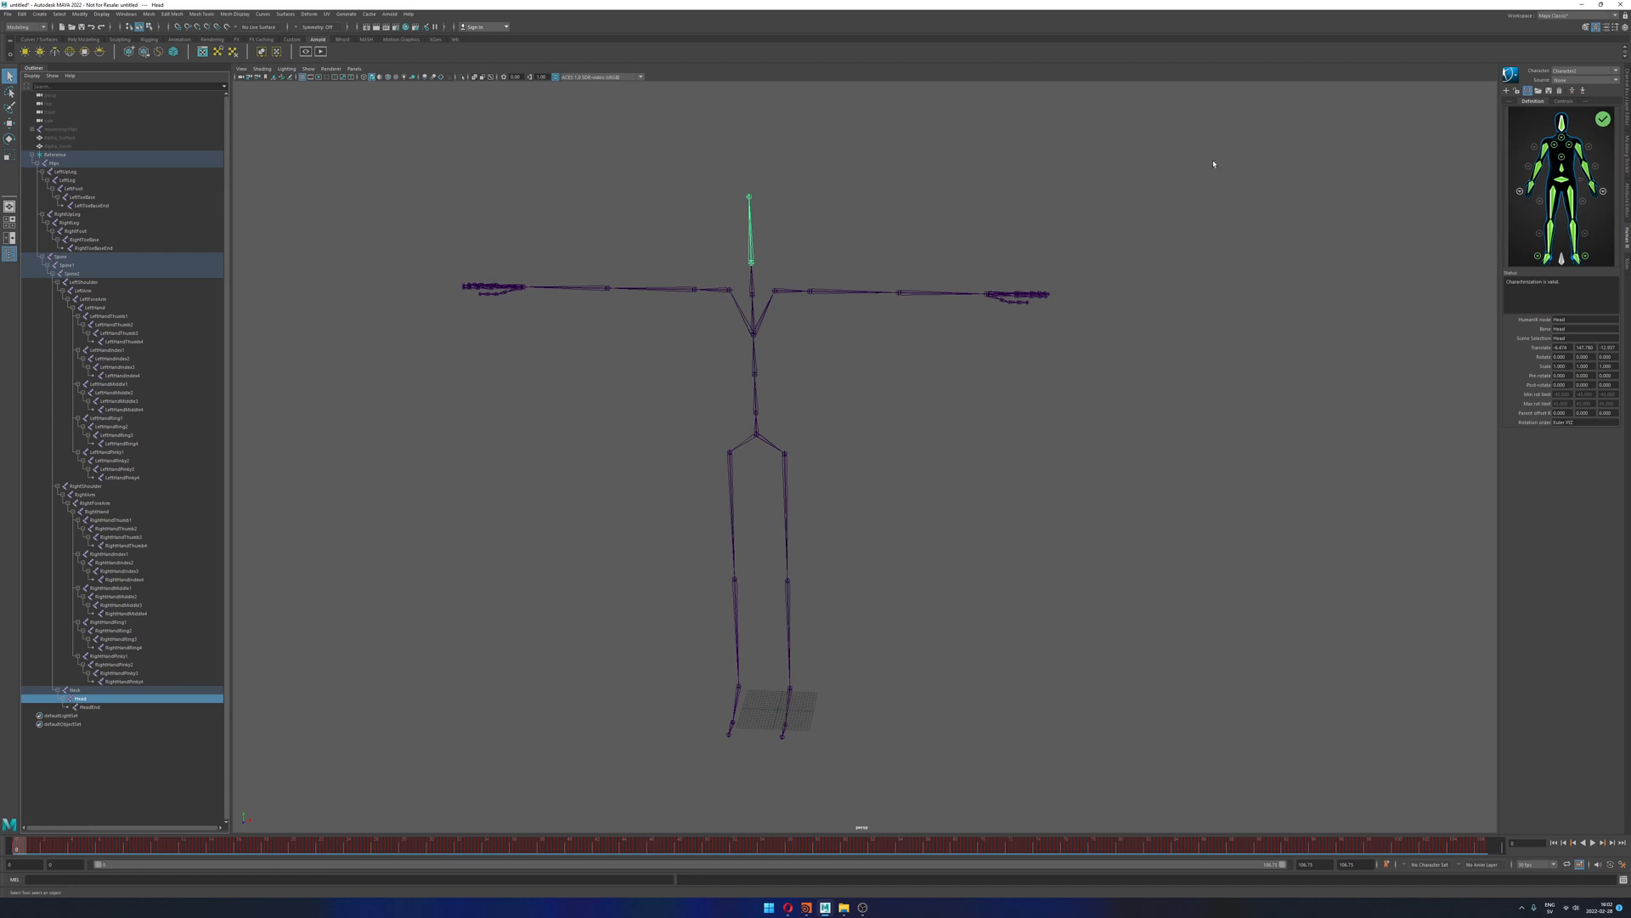
# Step: Collapse the imported skeleton's Reference hierarchy and hide it
pyautogui.click(33, 155)
pyautogui.click(430, 164)
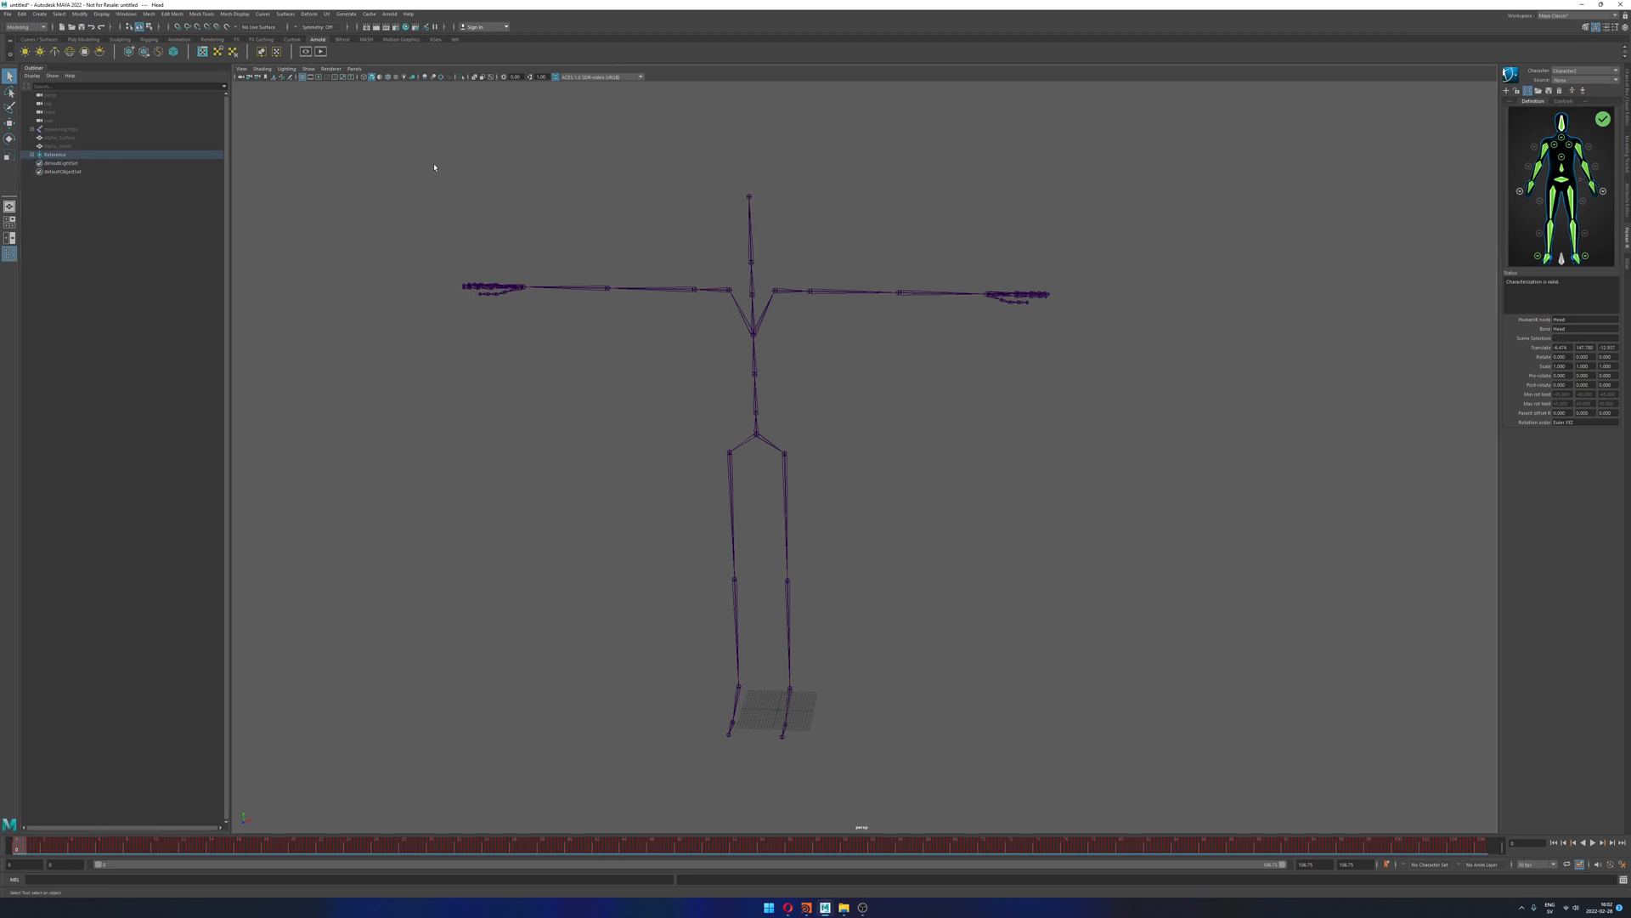
pyautogui.click(88, 157)
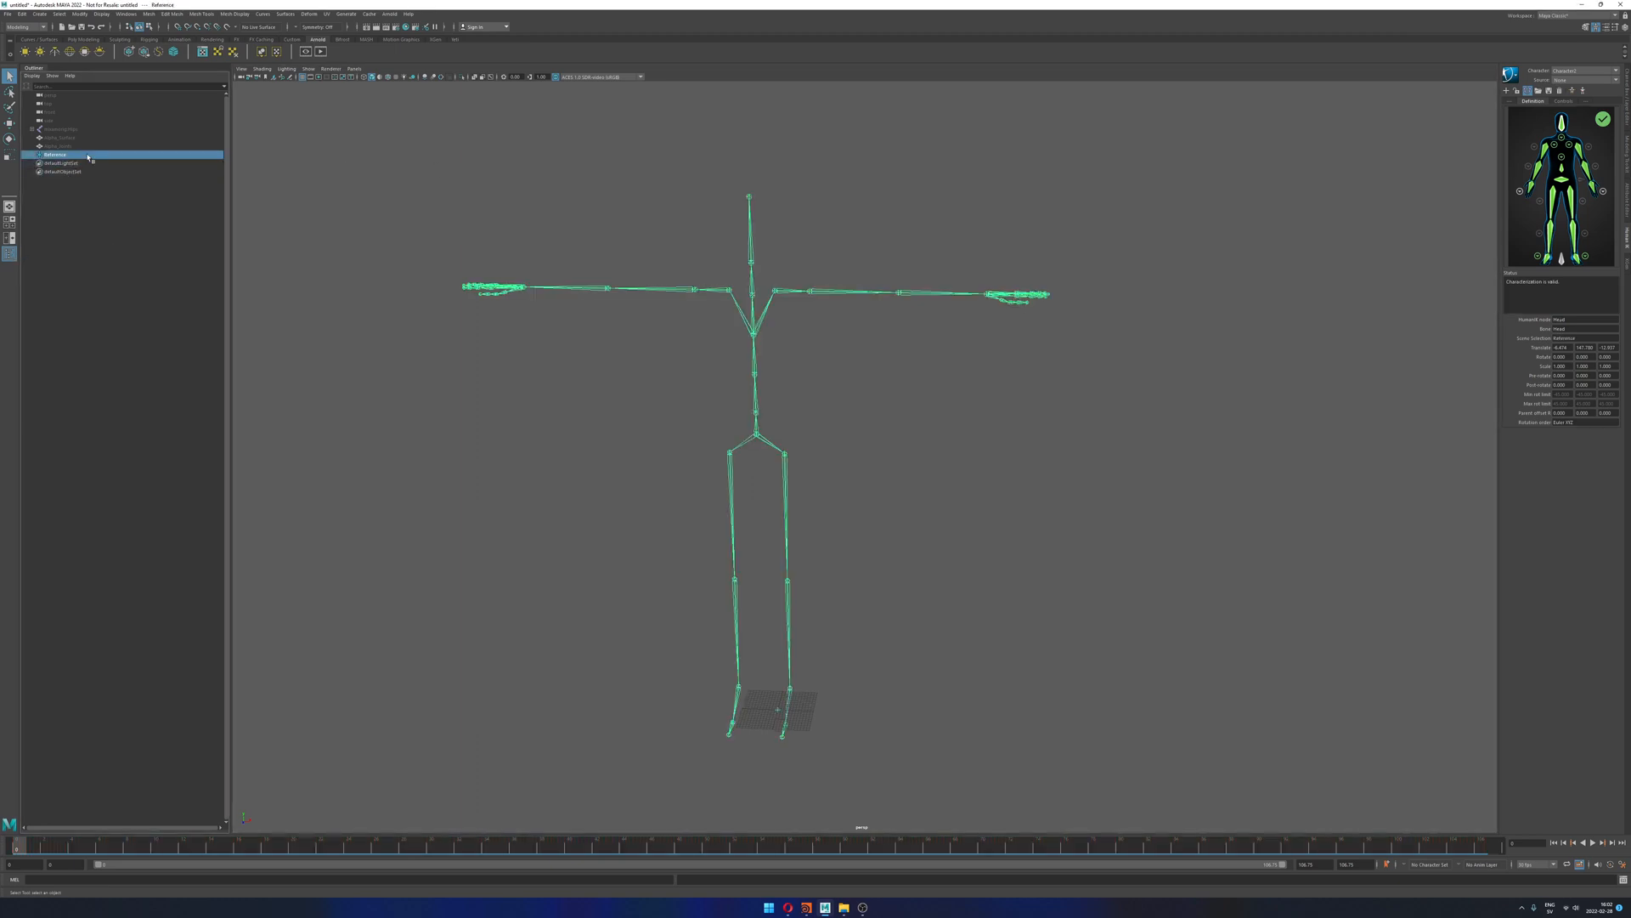
pyautogui.hotkey('ctrl', 'h')
# Step: Unhide the mixamorig:Hips skeleton of the ybot character
pyautogui.click(79, 130)
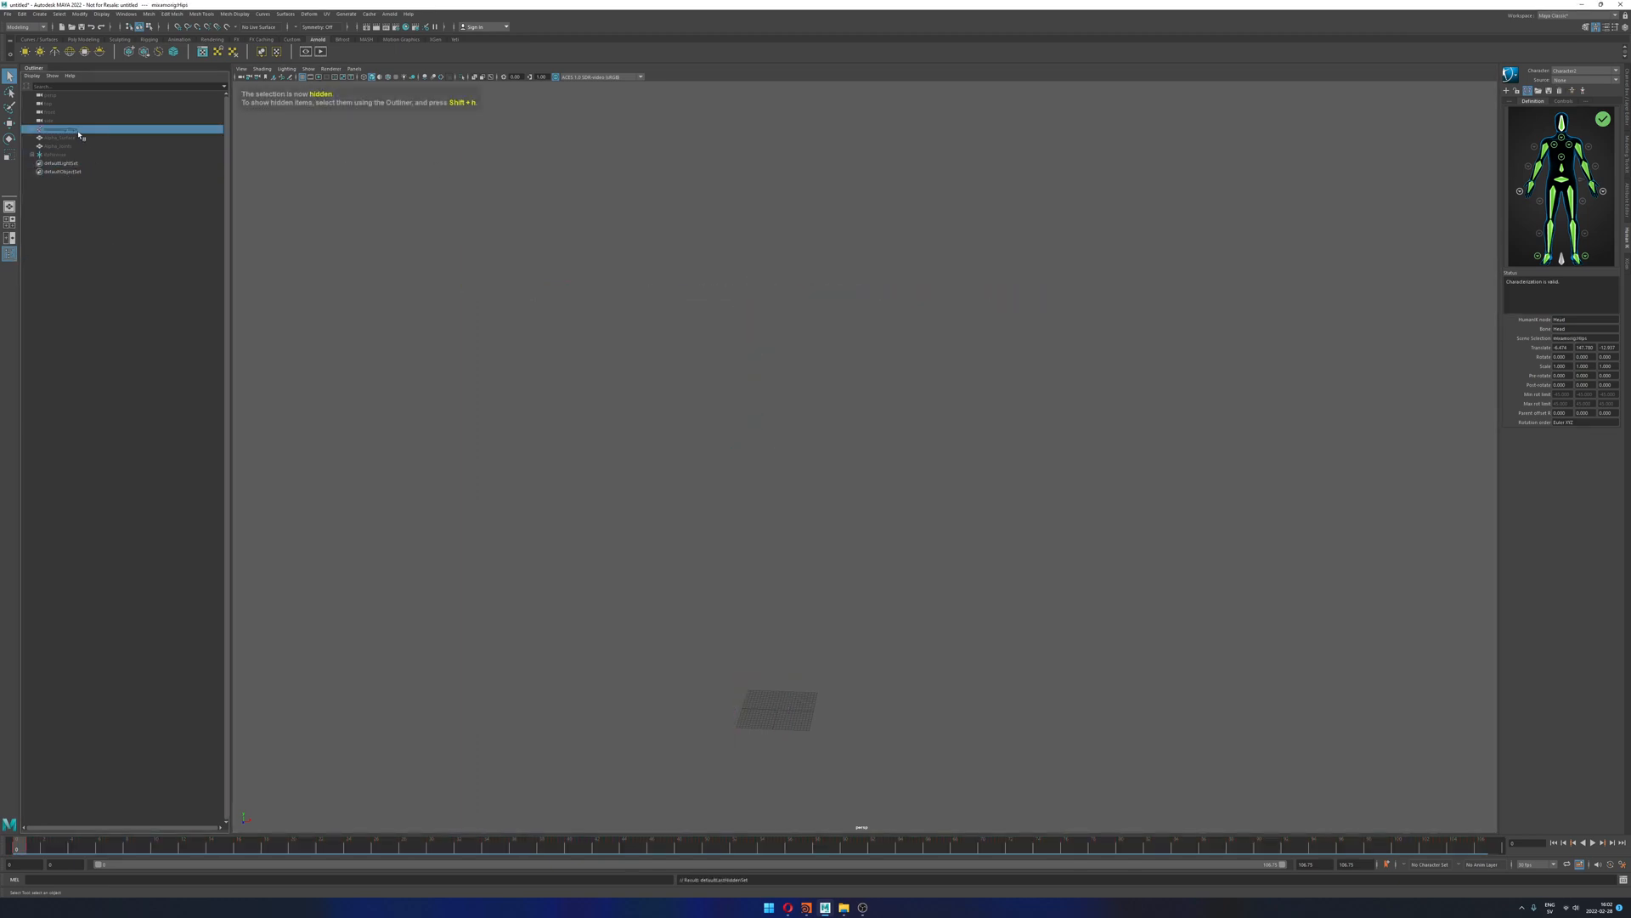
pyautogui.hotkey('shift', 'h')
pyautogui.click(985, 499)
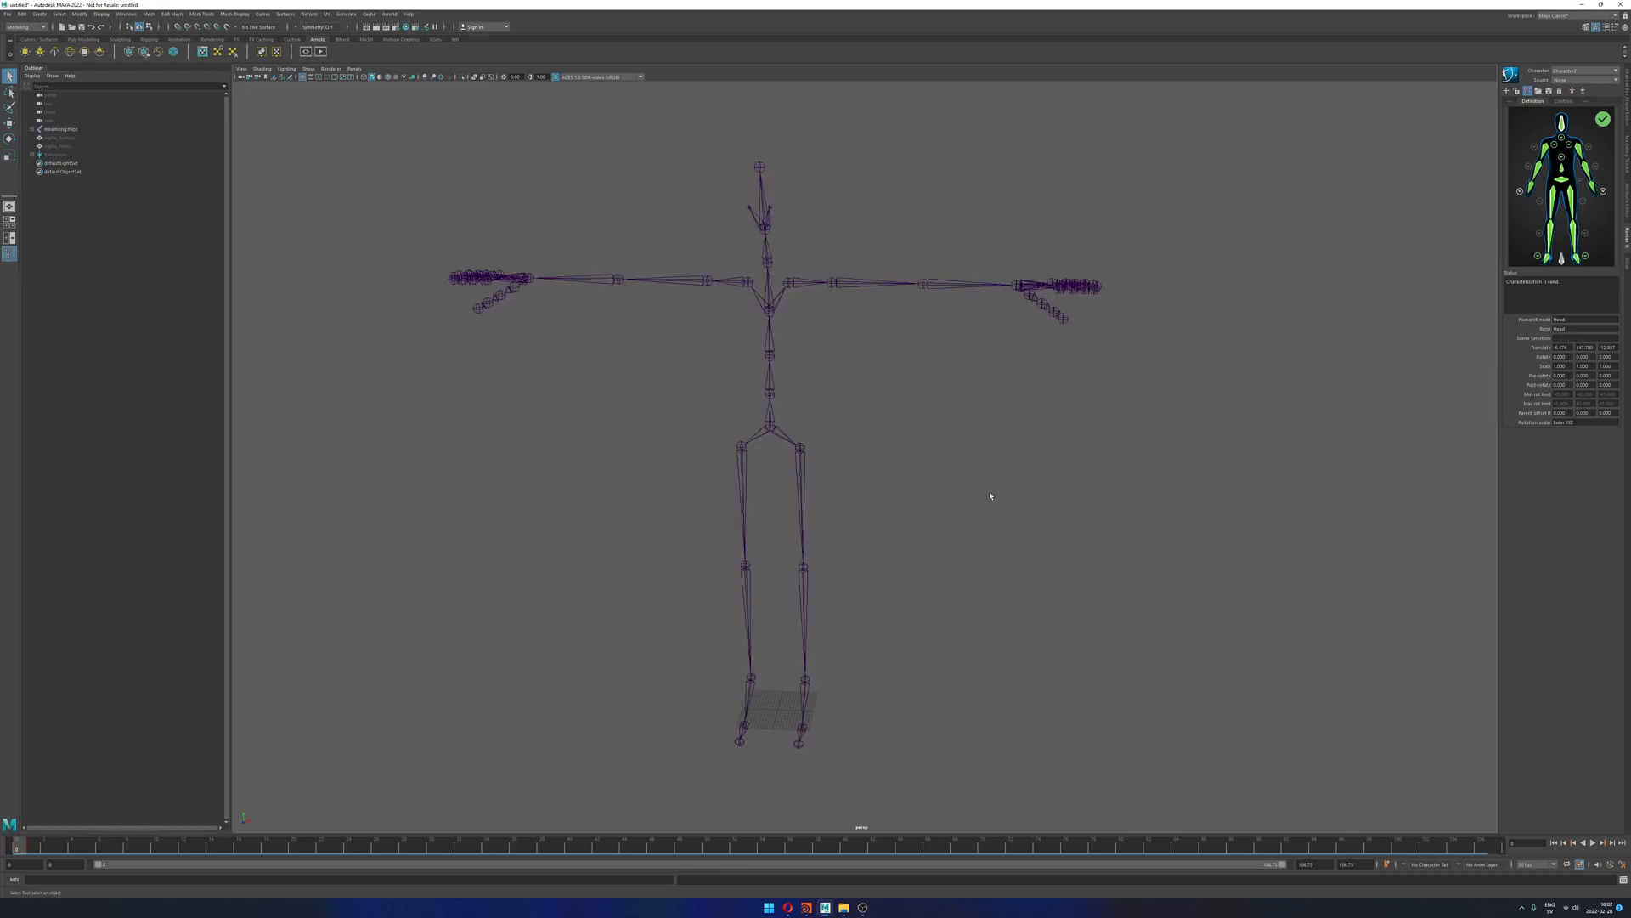
pyautogui.keyDown('alt'); pyautogui.moveTo(931, 498); pyautogui.dragTo(888, 464); pyautogui.keyUp('alt')
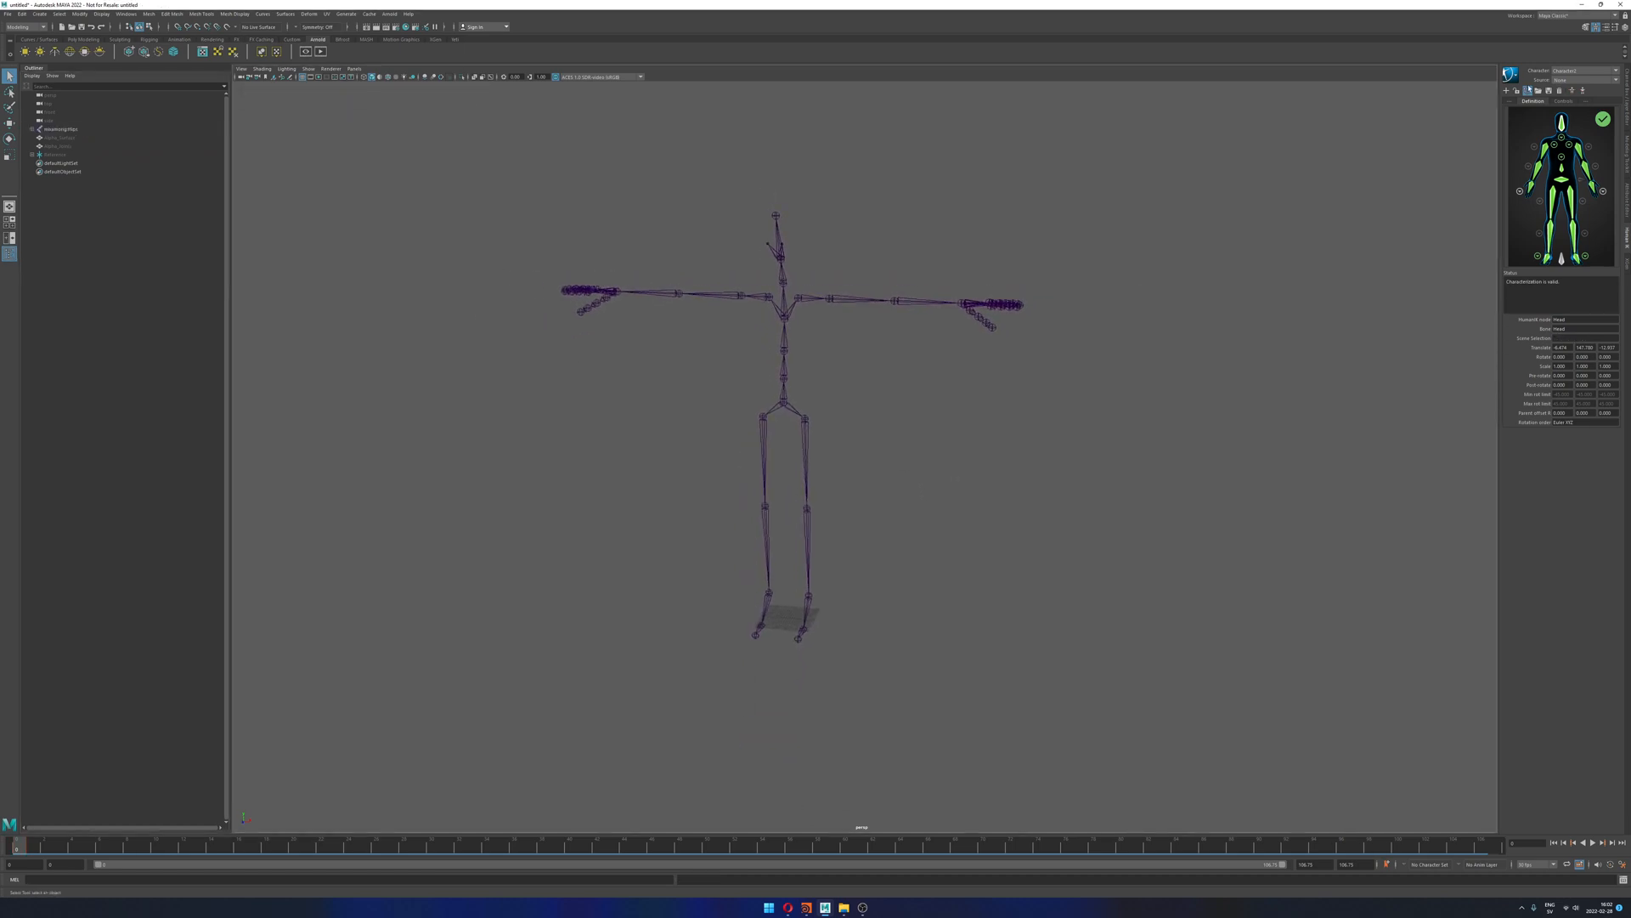
# Step: Set Character1's animation source to Character2 and play back the retargeted motion on the skeleton
pyautogui.click(1562, 73)
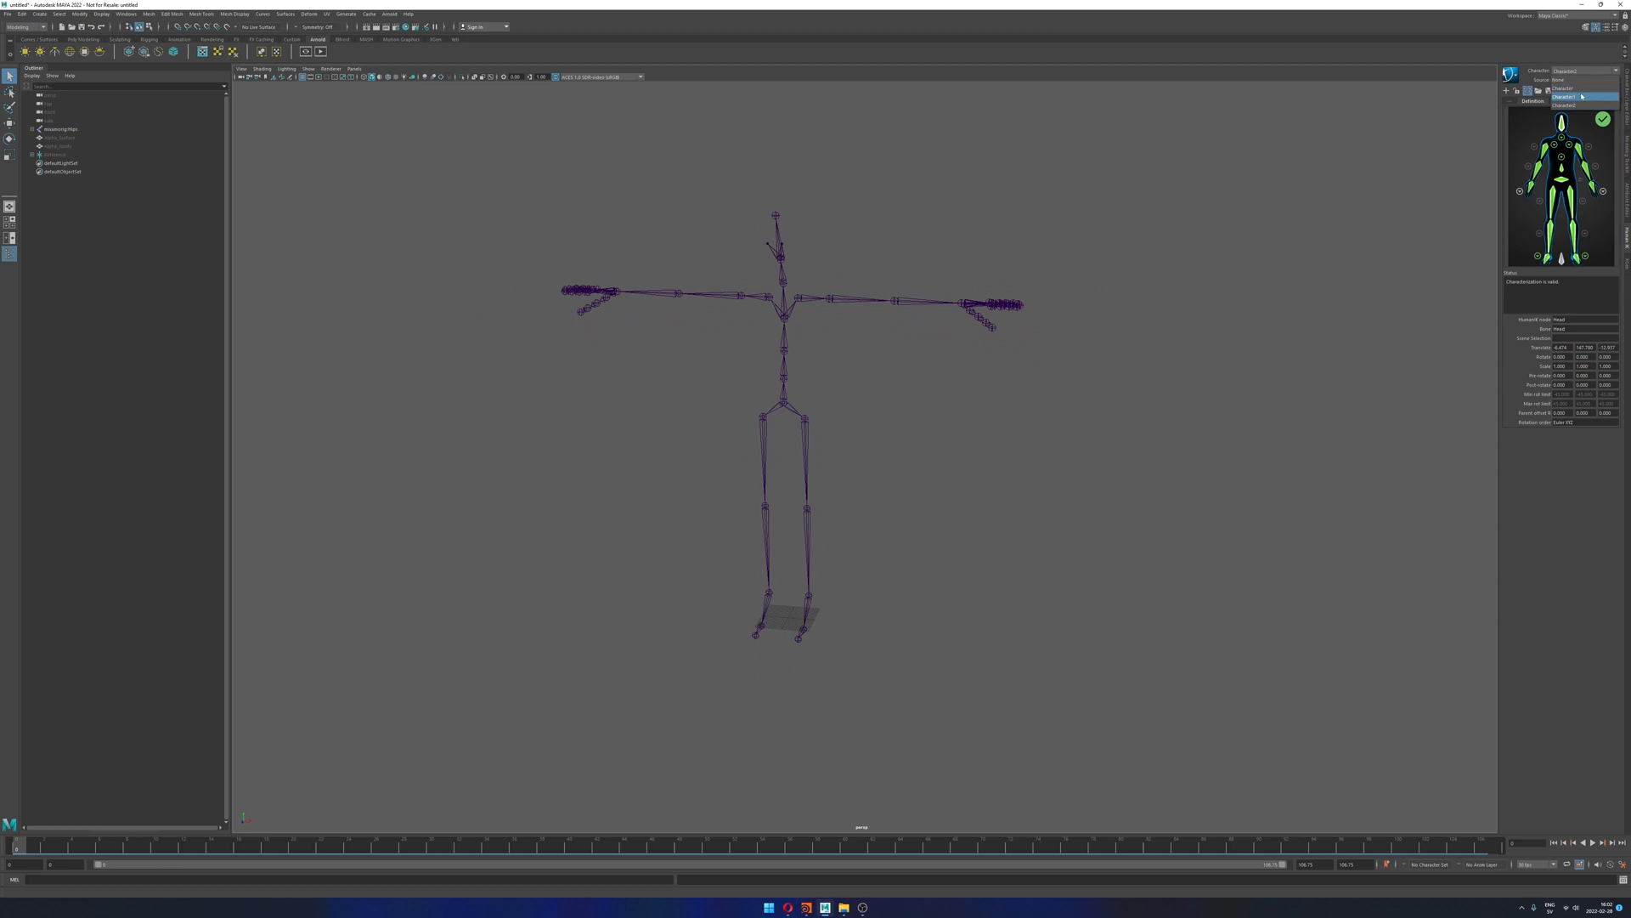
pyautogui.click(1569, 104)
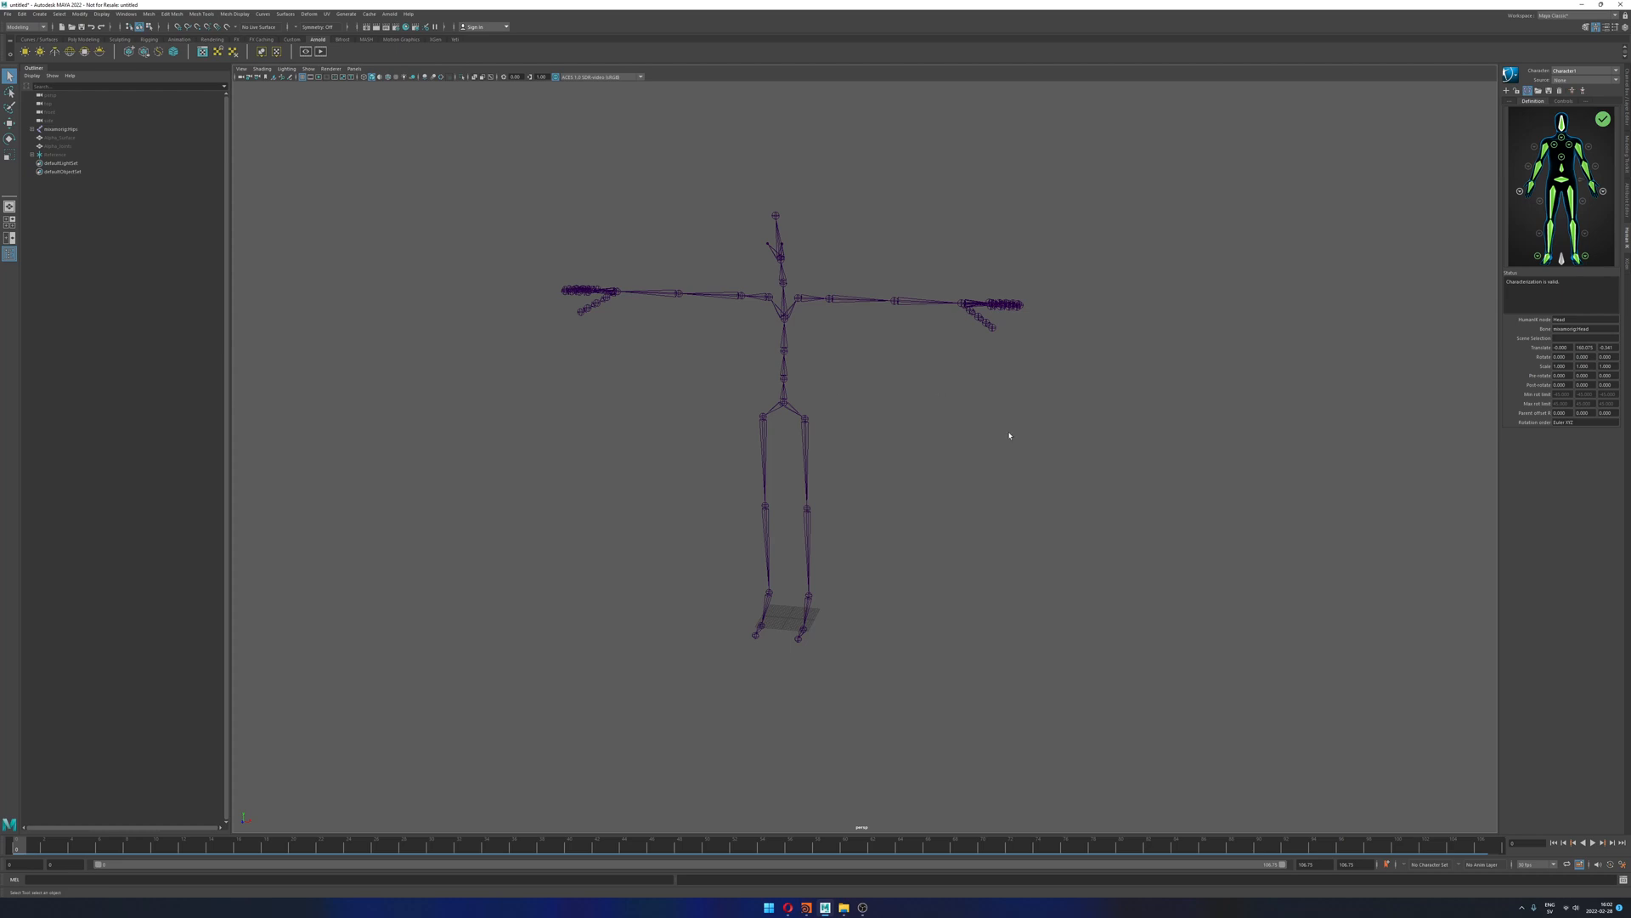
pyautogui.click(1569, 81)
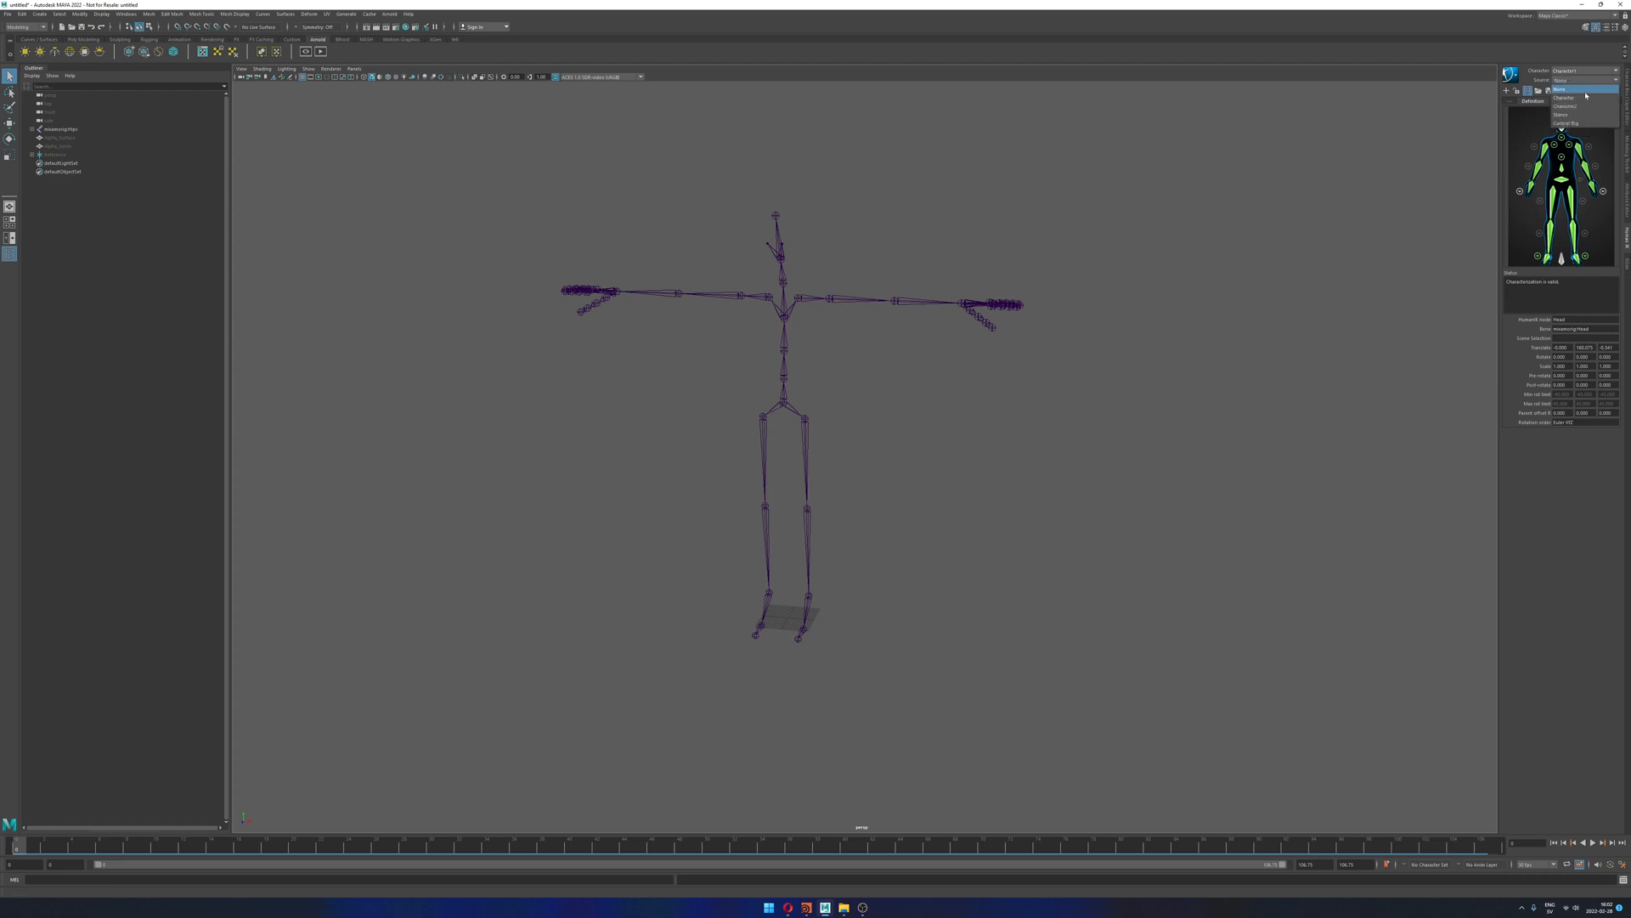
pyautogui.click(1583, 107)
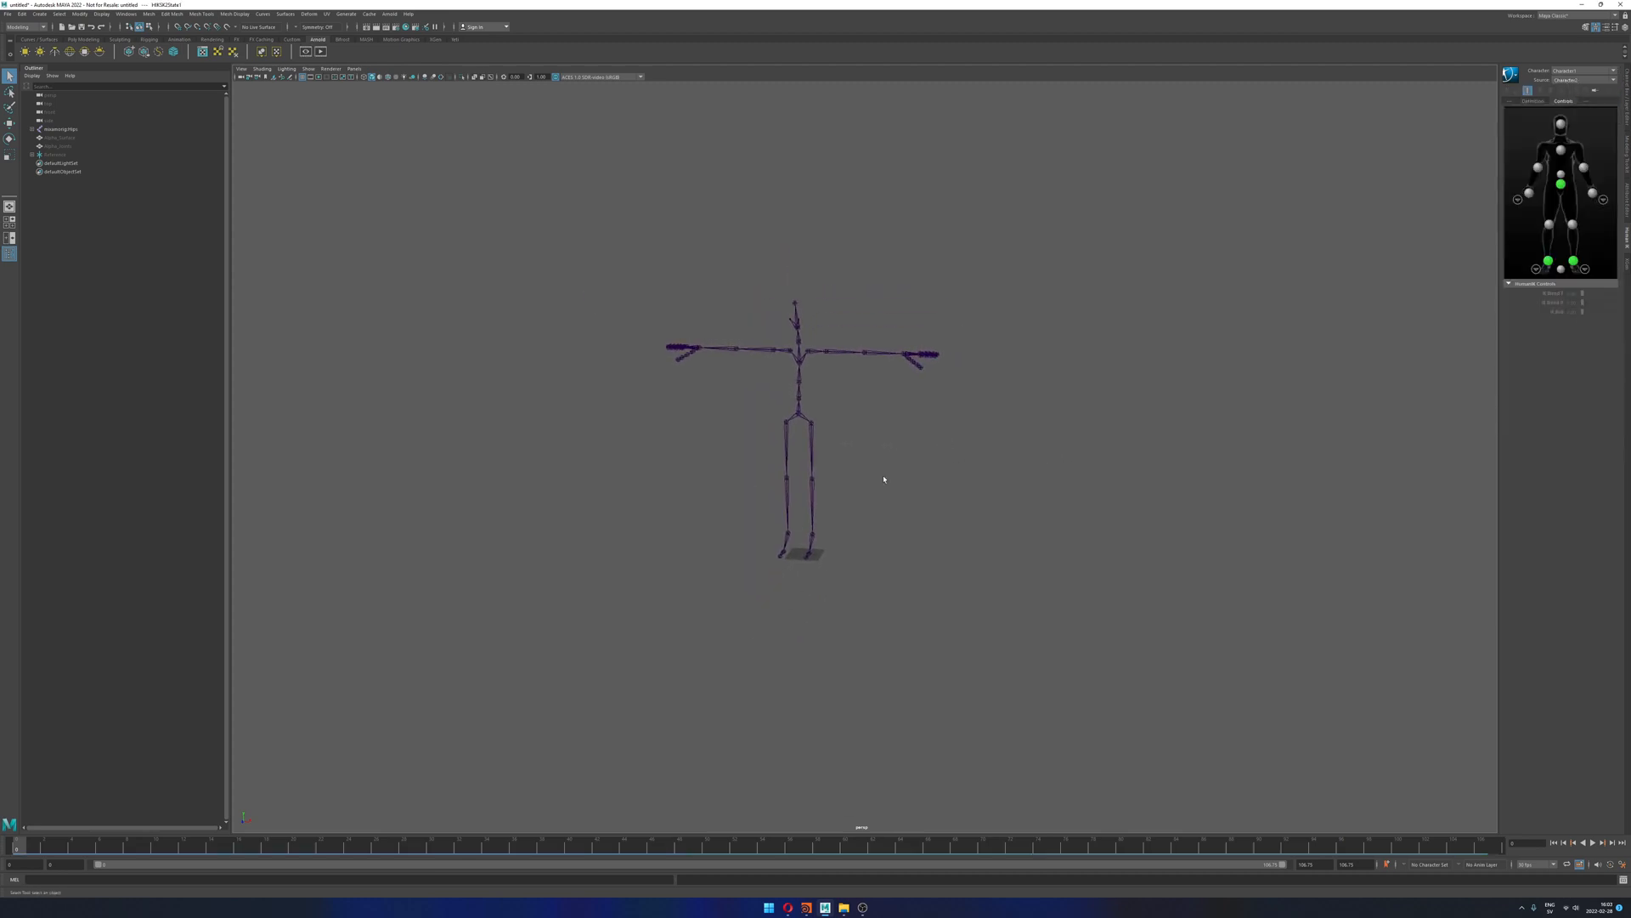
pyautogui.hotkey('alt', 'v')
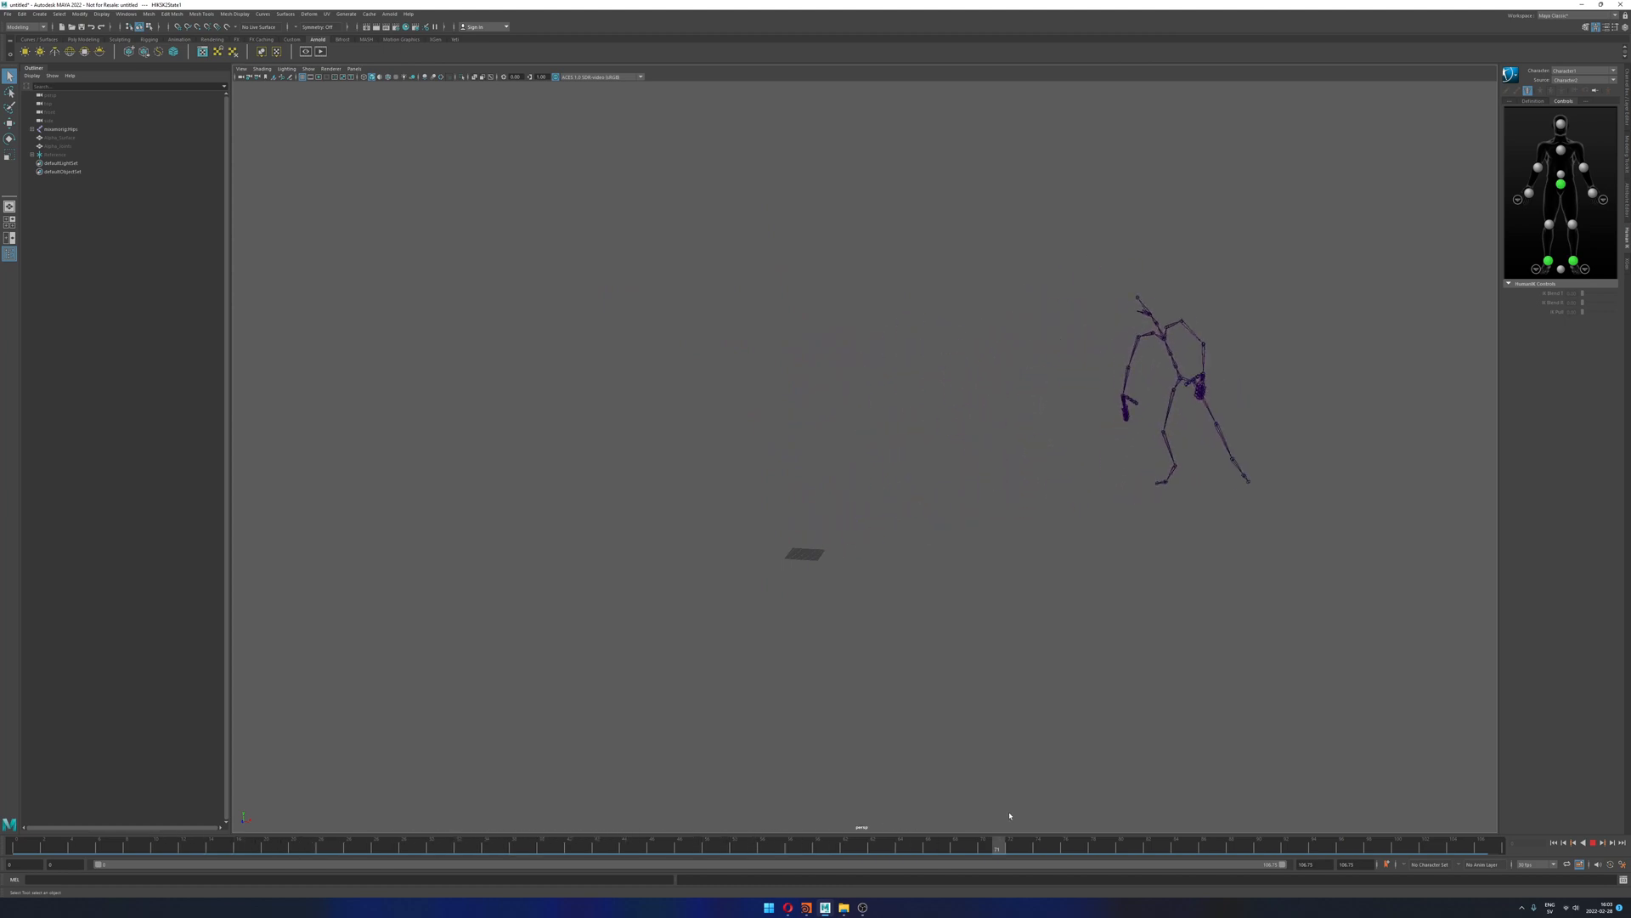
pyautogui.hotkey('alt', 'shift', 'v')
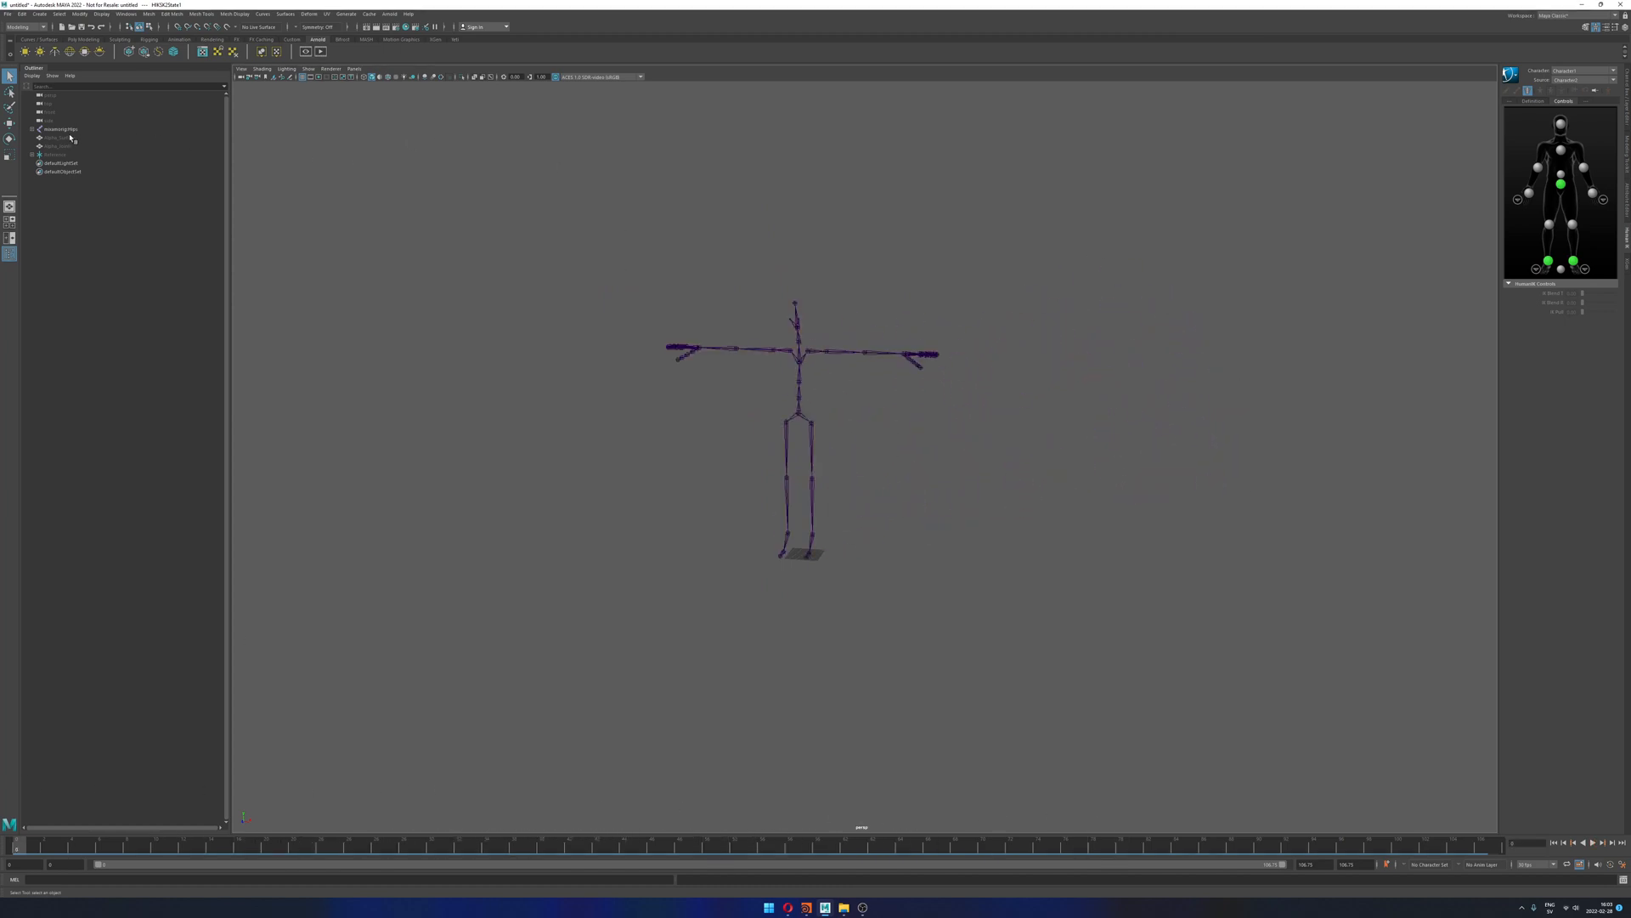
# Step: Unhide the Alpha_Surface and Alpha_Joints meshes and clear the selection
pyautogui.click(71, 138)
pyautogui.keyDown('shift'); pyautogui.click(74, 147); pyautogui.keyUp('shift')
pyautogui.hotkey('shift', 'h')
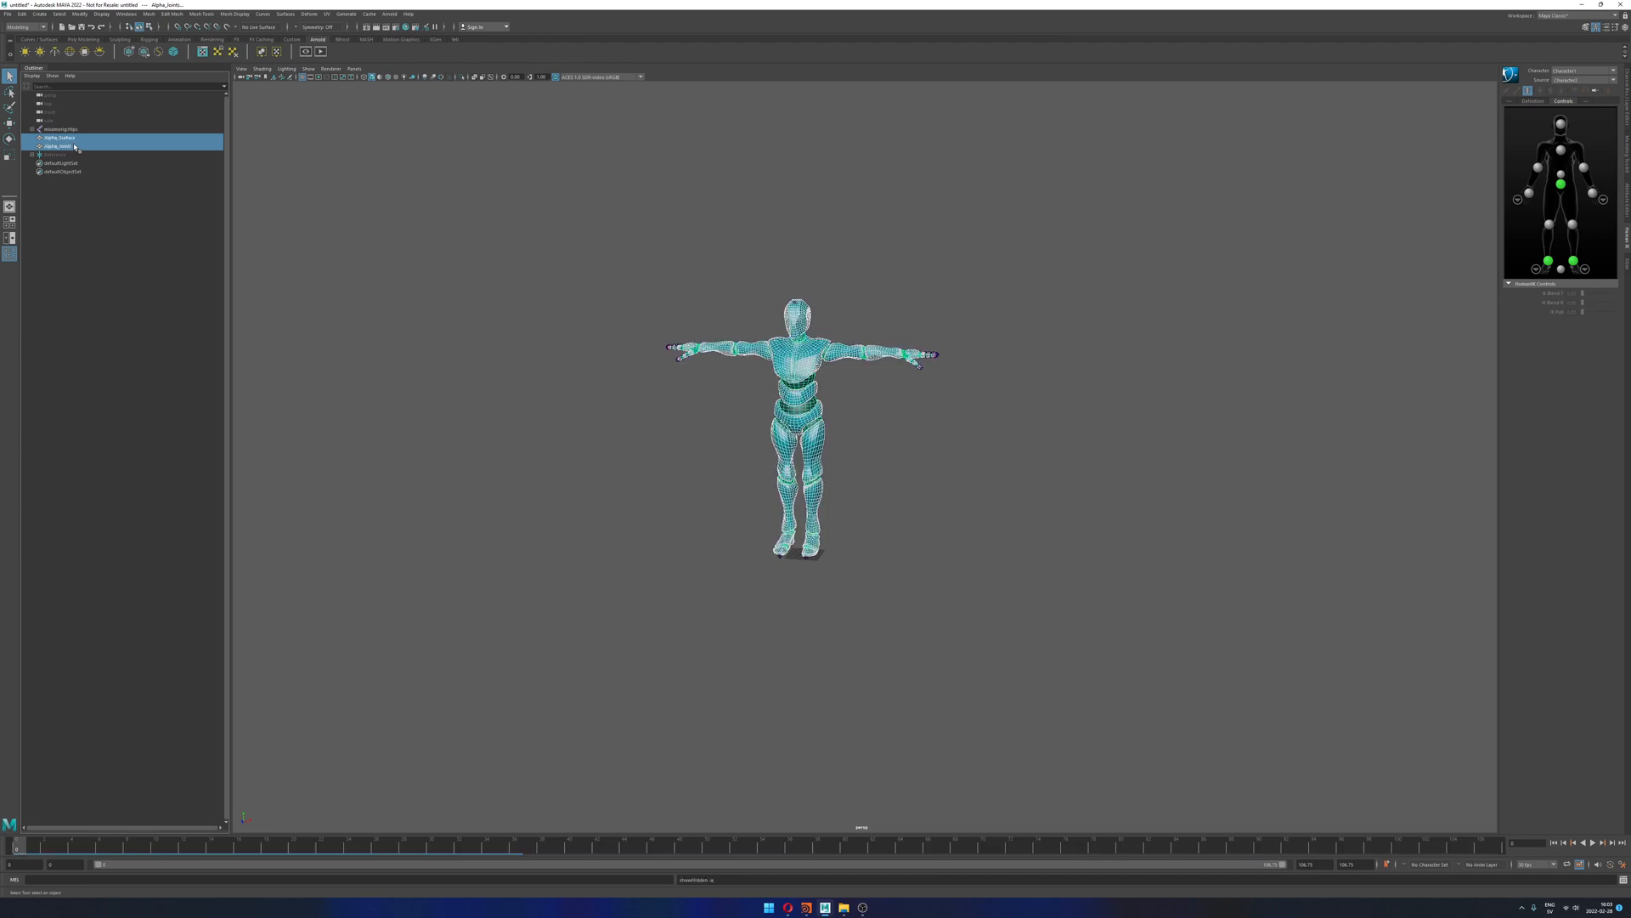
pyautogui.click(521, 356)
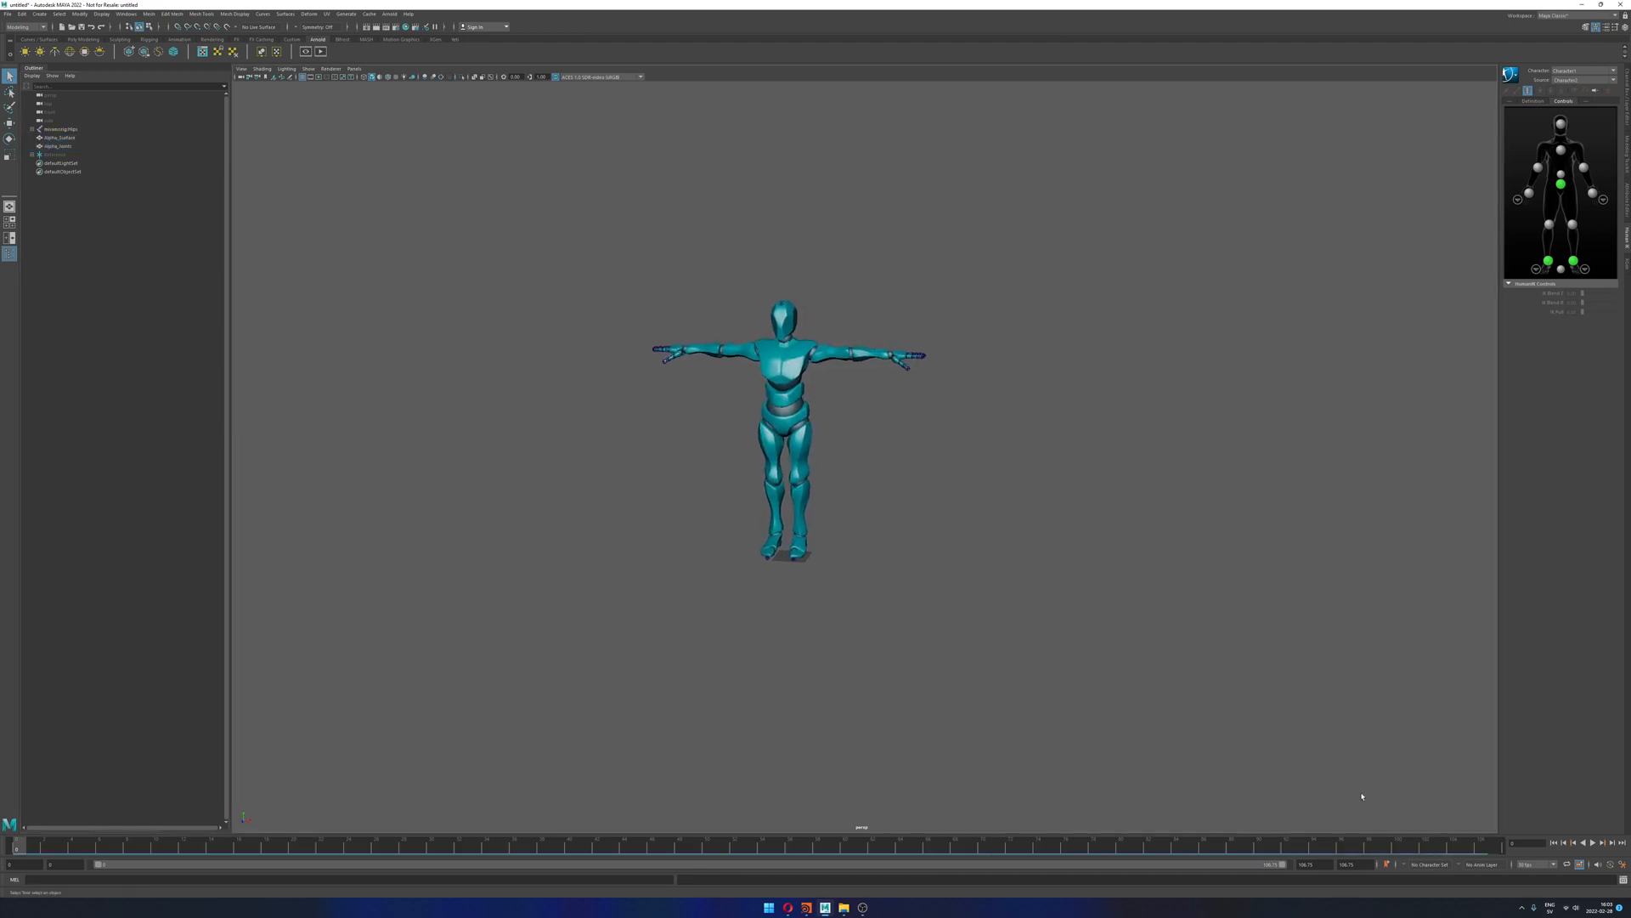
# Step: Play and scrub the retargeted animation to check the character mesh's motion from several angles, and return to the start frame
pyautogui.click(1592, 842)
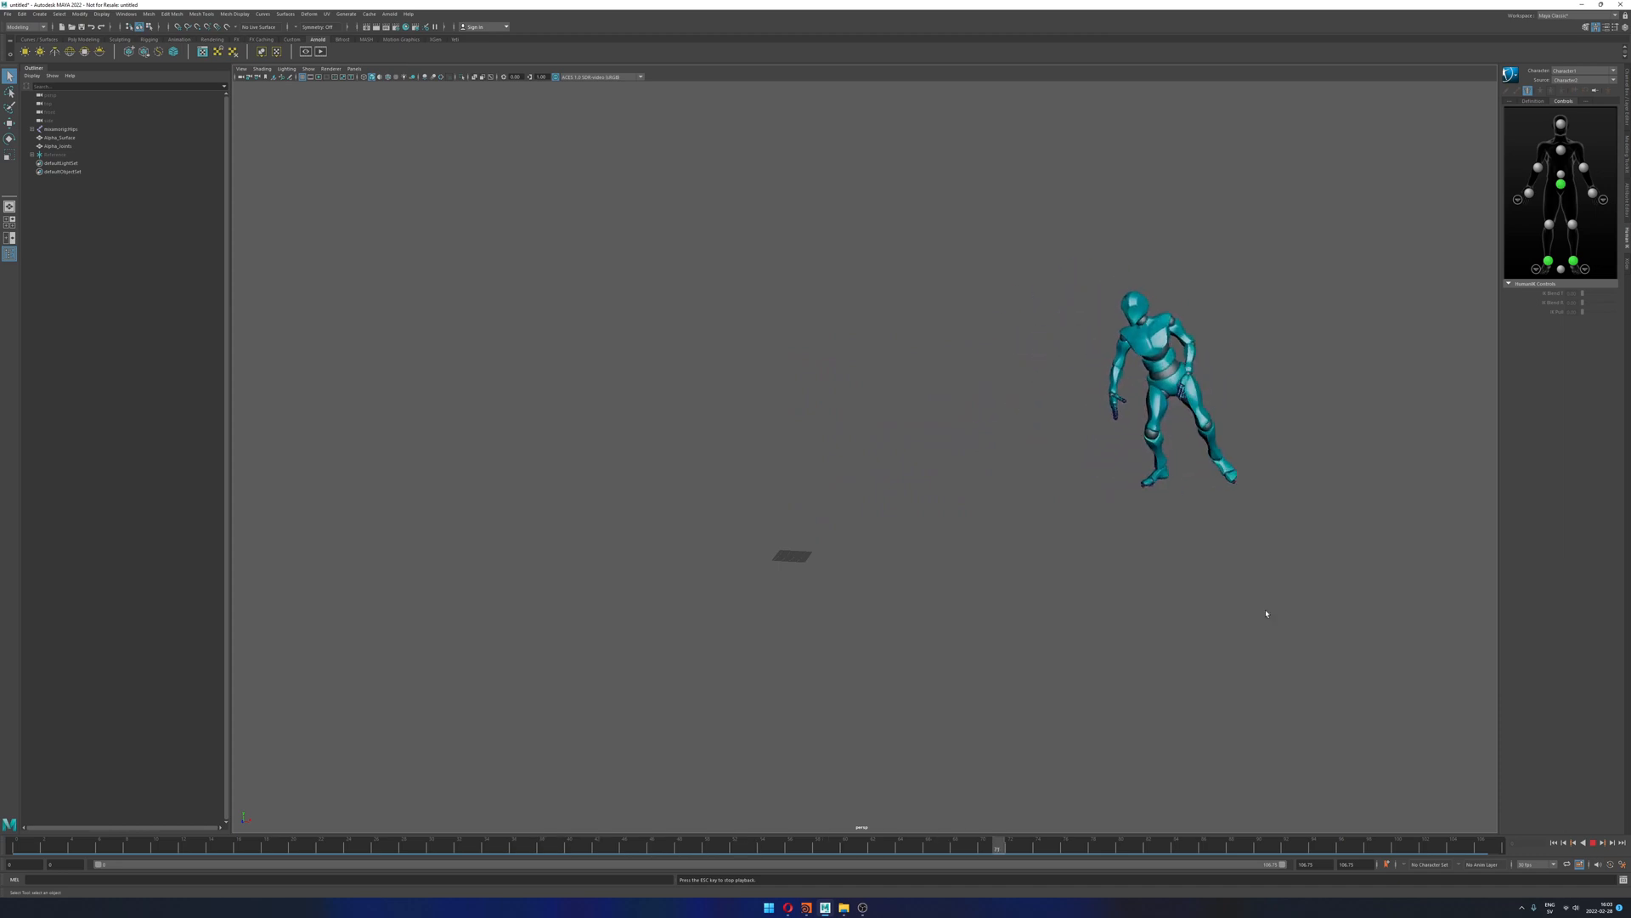
pyautogui.click(1594, 843)
pyautogui.moveTo(1069, 844); pyautogui.dragTo(16, 845)
pyautogui.keyDown('alt'); pyautogui.moveTo(1079, 598); pyautogui.dragTo(1109, 566, button='middle'); pyautogui.keyUp('alt')
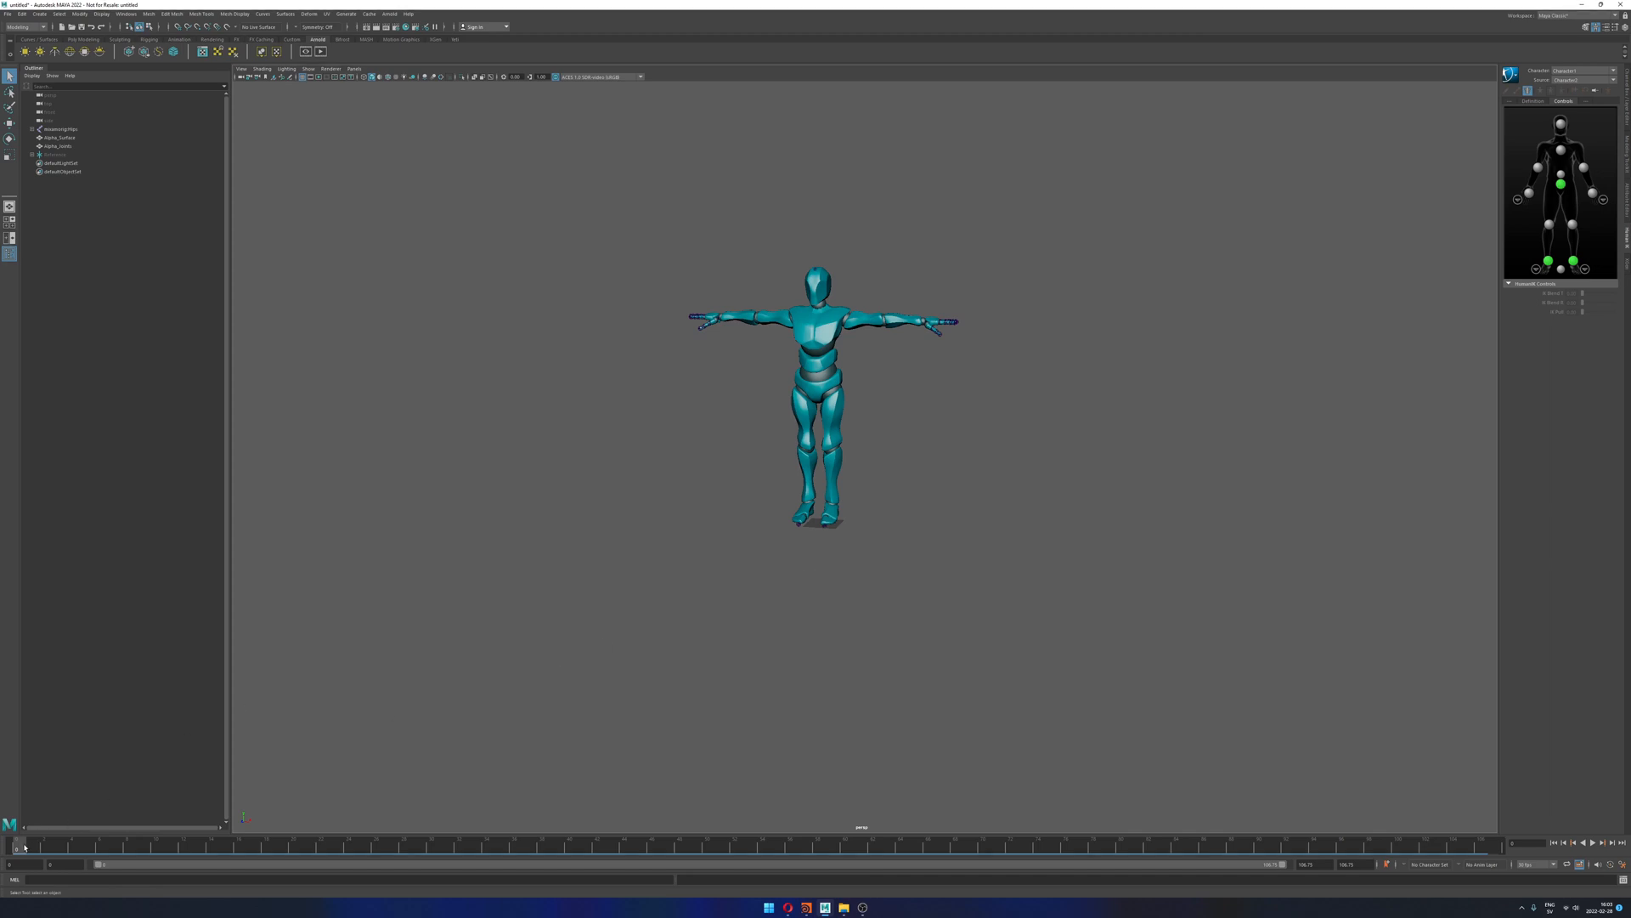
pyautogui.moveTo(25, 847); pyautogui.dragTo(582, 860)
pyautogui.keyDown('alt'); pyautogui.moveTo(677, 810); pyautogui.dragTo(931, 528); pyautogui.keyUp('alt')
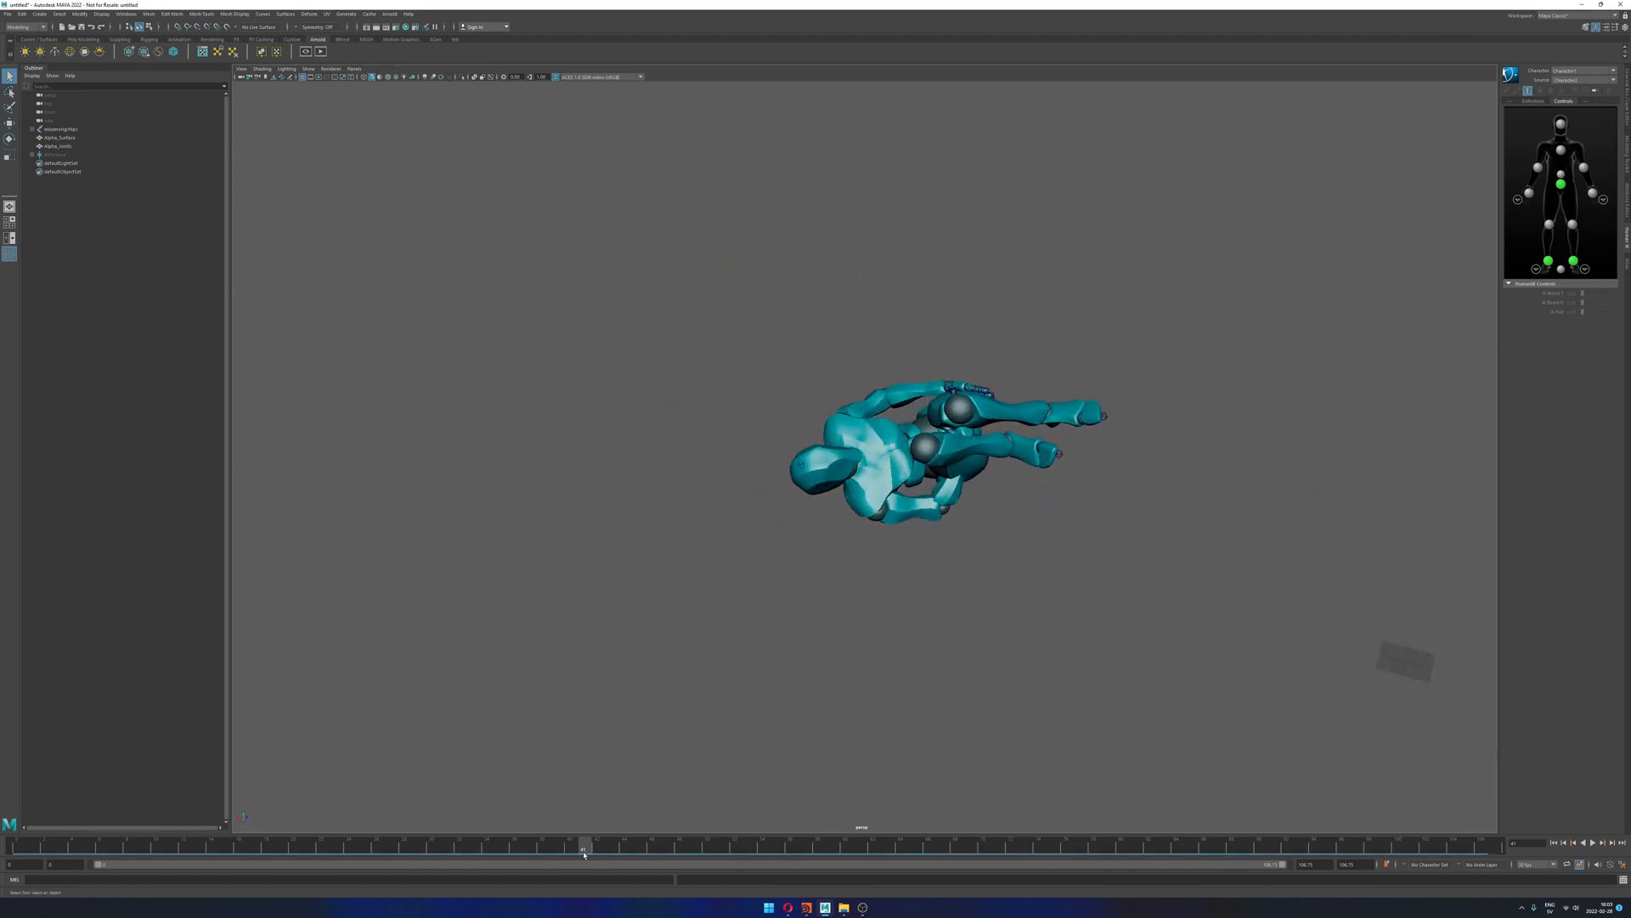
pyautogui.moveTo(584, 855); pyautogui.dragTo(19, 747)
pyautogui.scroll(-4, 863, 546)
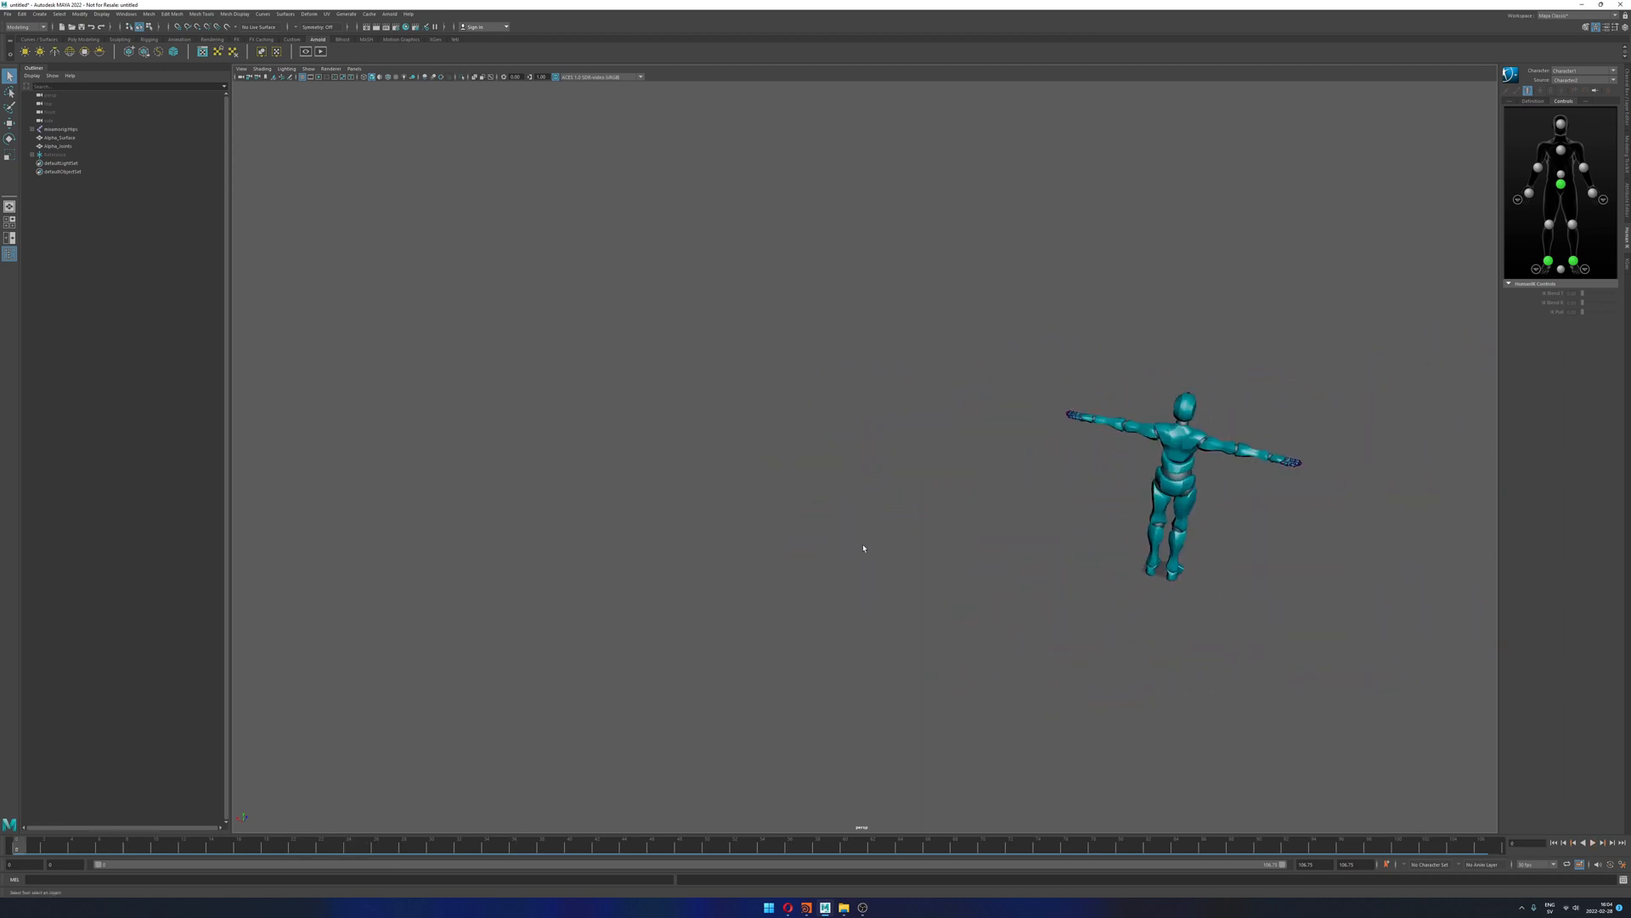
pyautogui.keyDown('alt'); pyautogui.moveTo(864, 546); pyautogui.dragTo(952, 474); pyautogui.keyUp('alt')
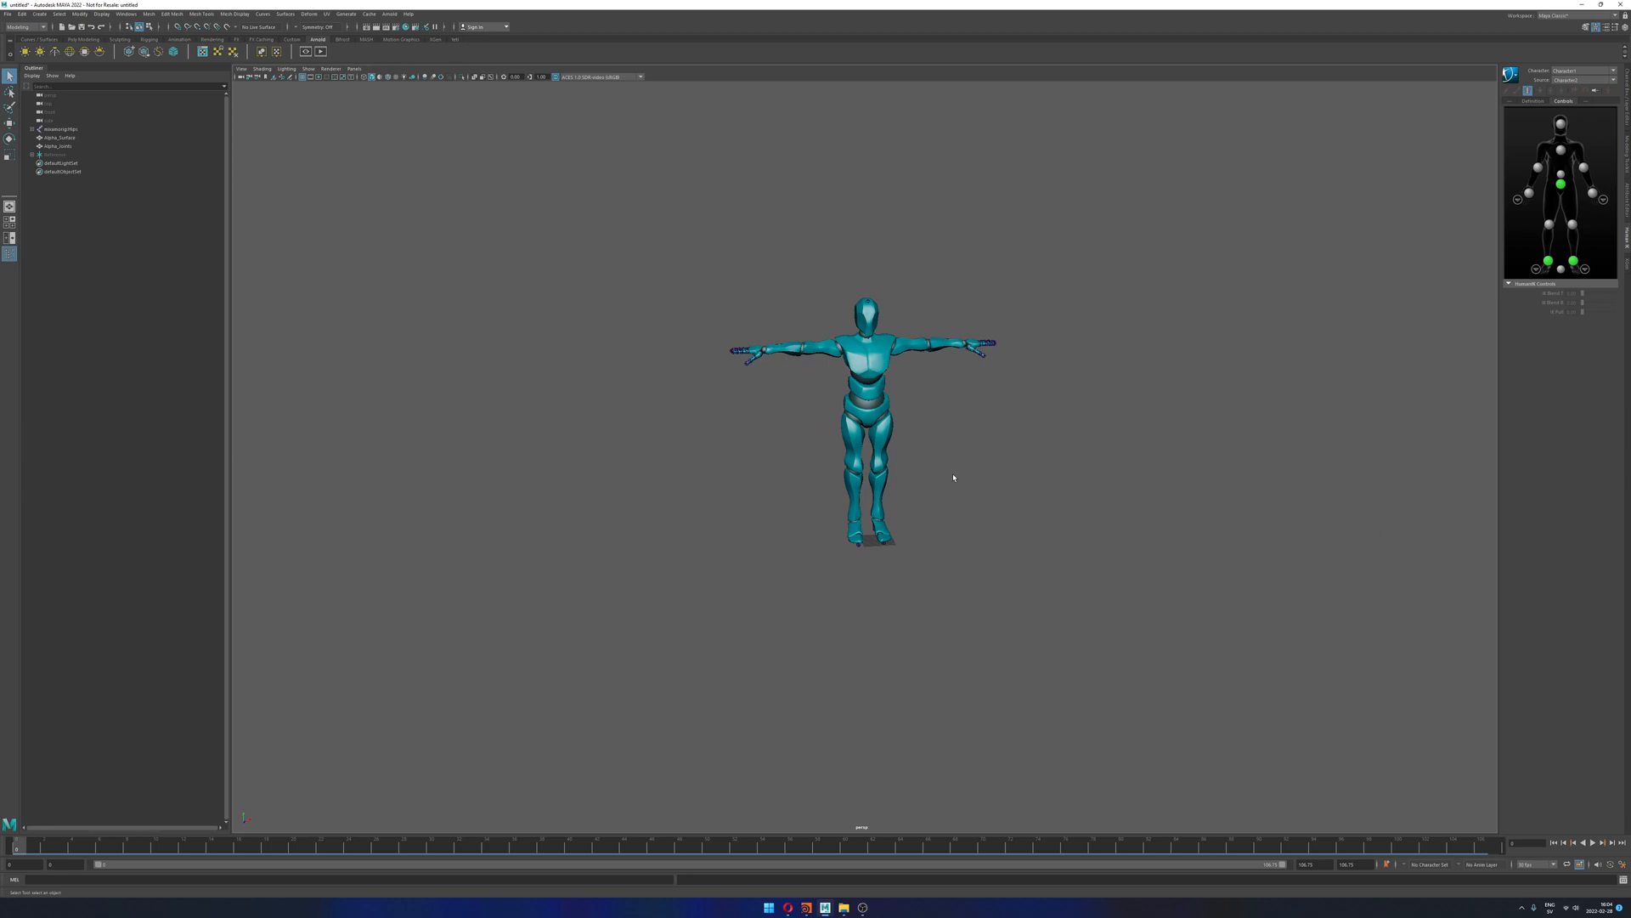
# Step: Bake the retargeted animation to Character1's skeleton
pyautogui.click(1534, 101)
pyautogui.click(1563, 101)
pyautogui.click(1531, 101)
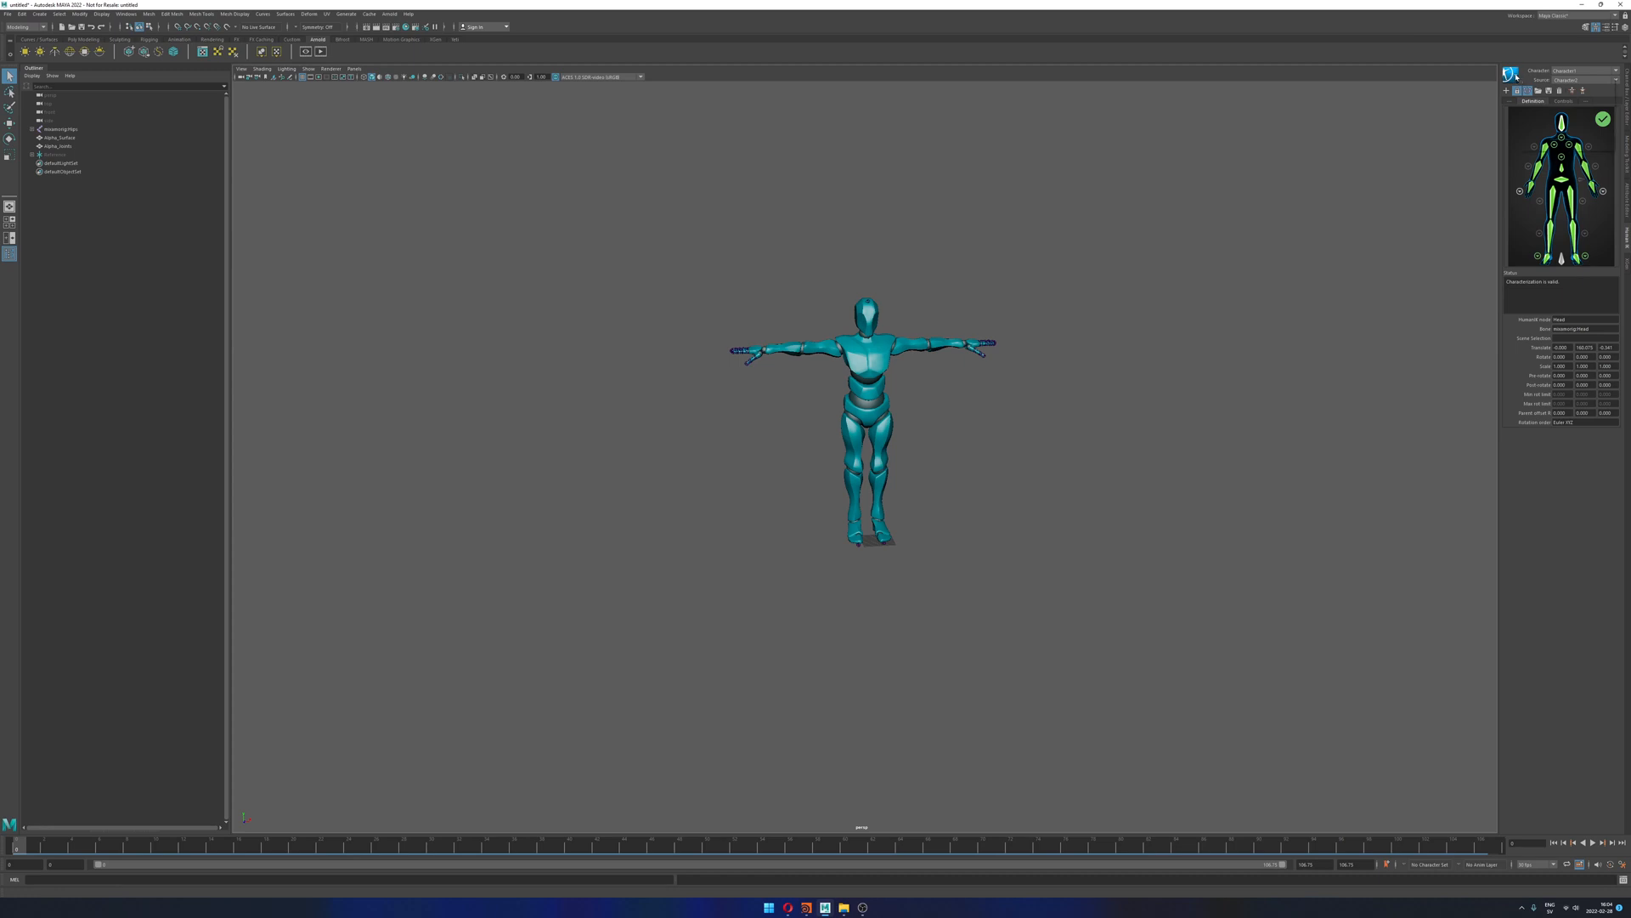
pyautogui.click(1511, 74)
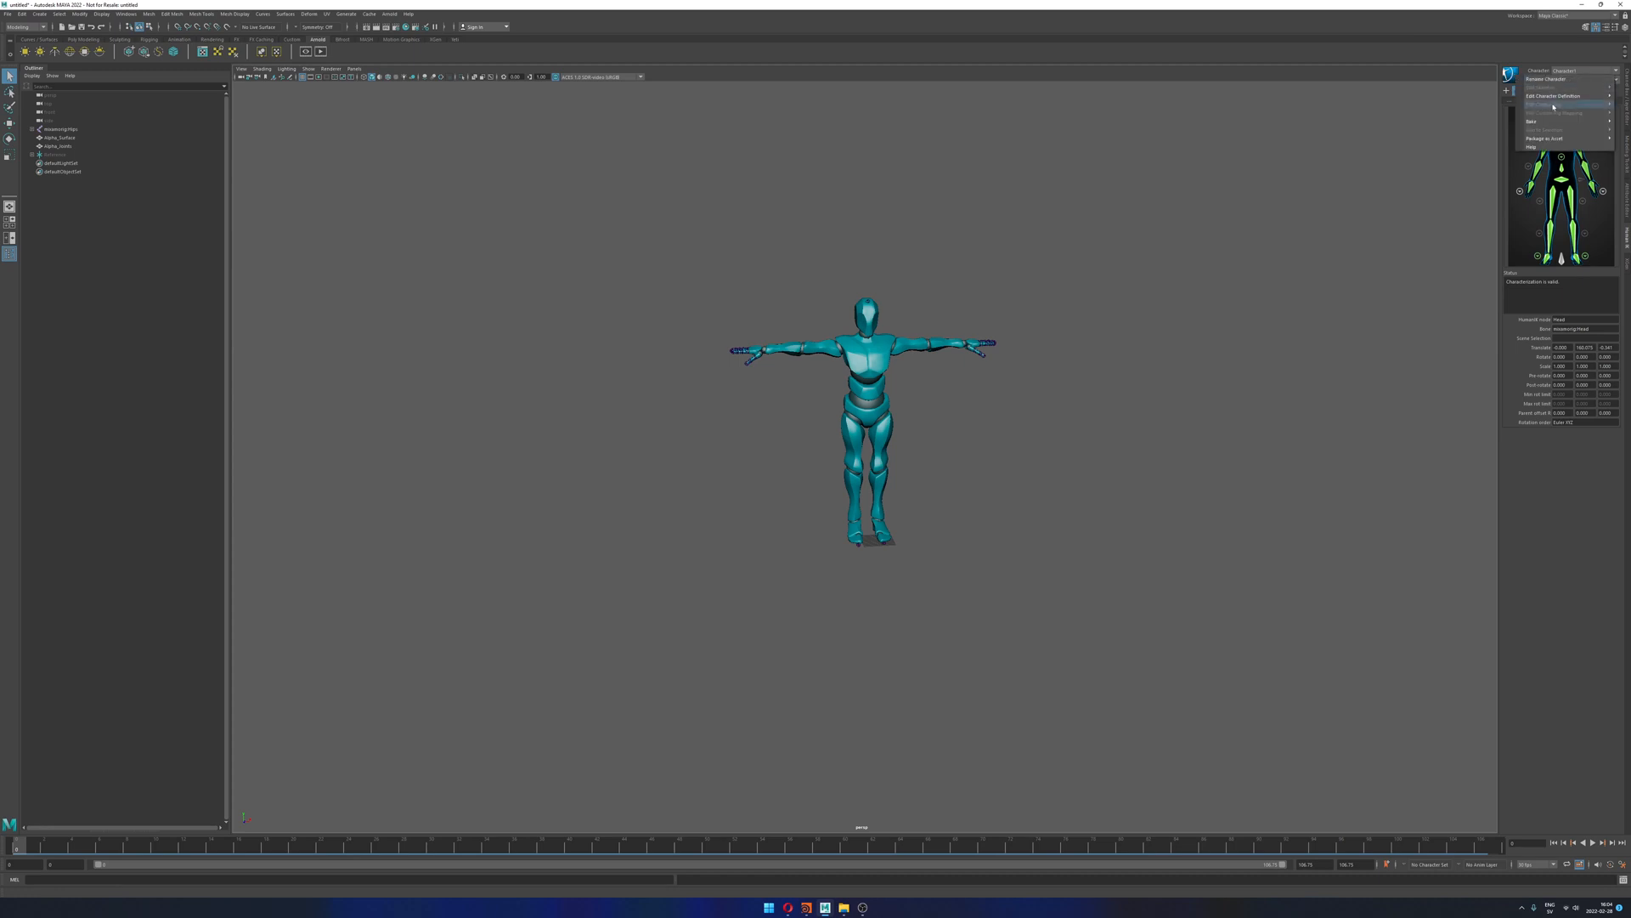
pyautogui.moveTo(1547, 121)
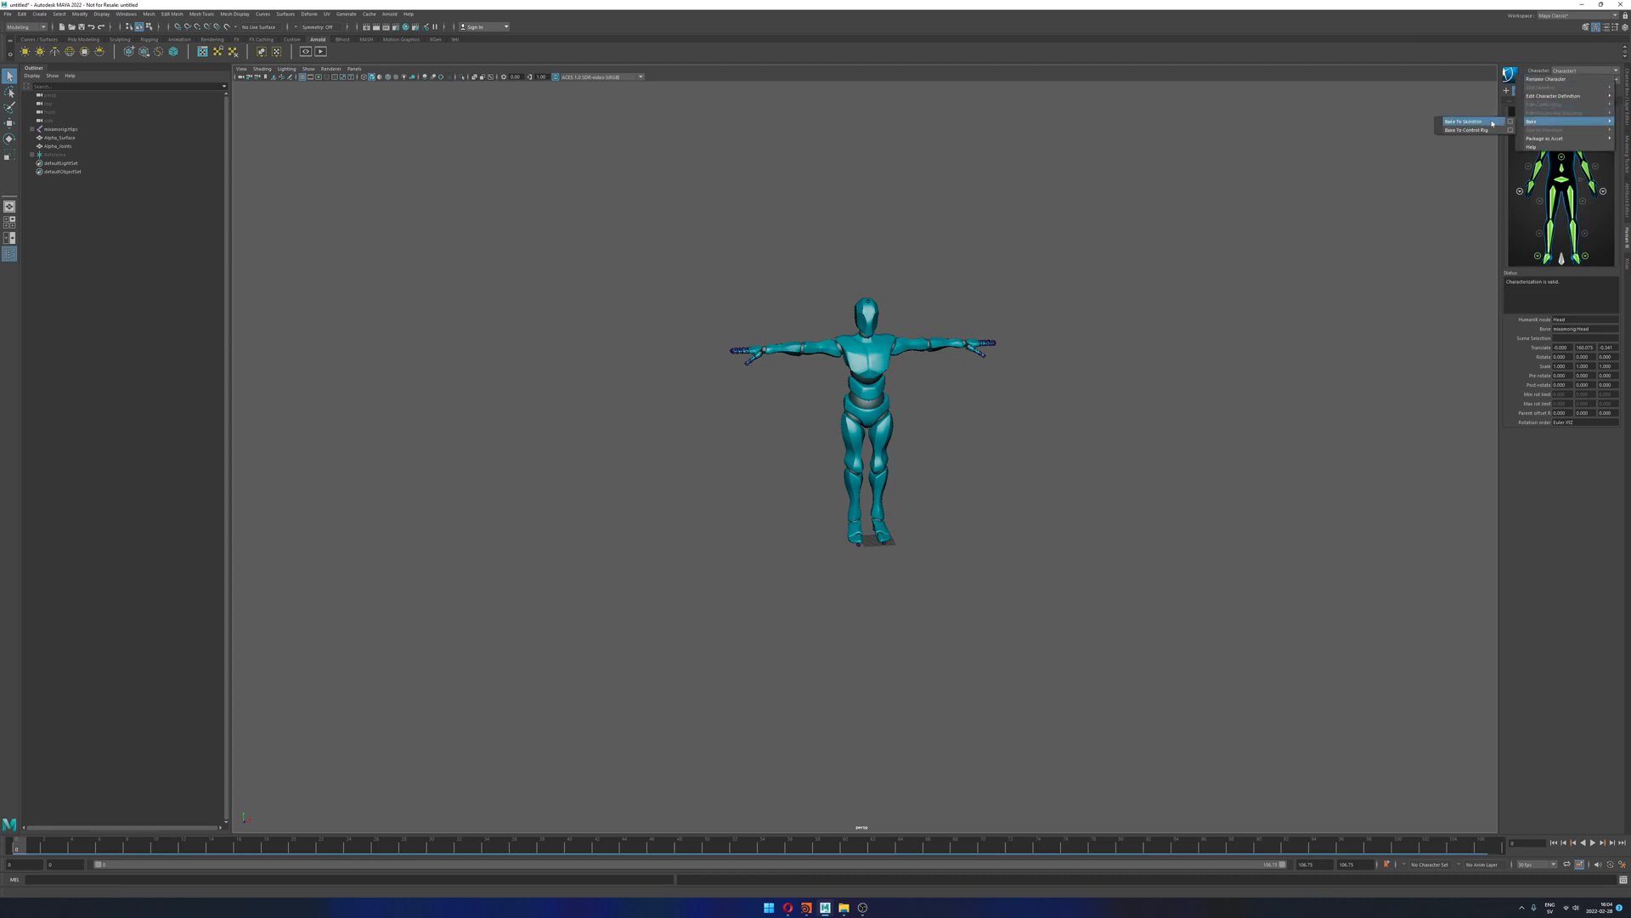
pyautogui.click(1463, 121)
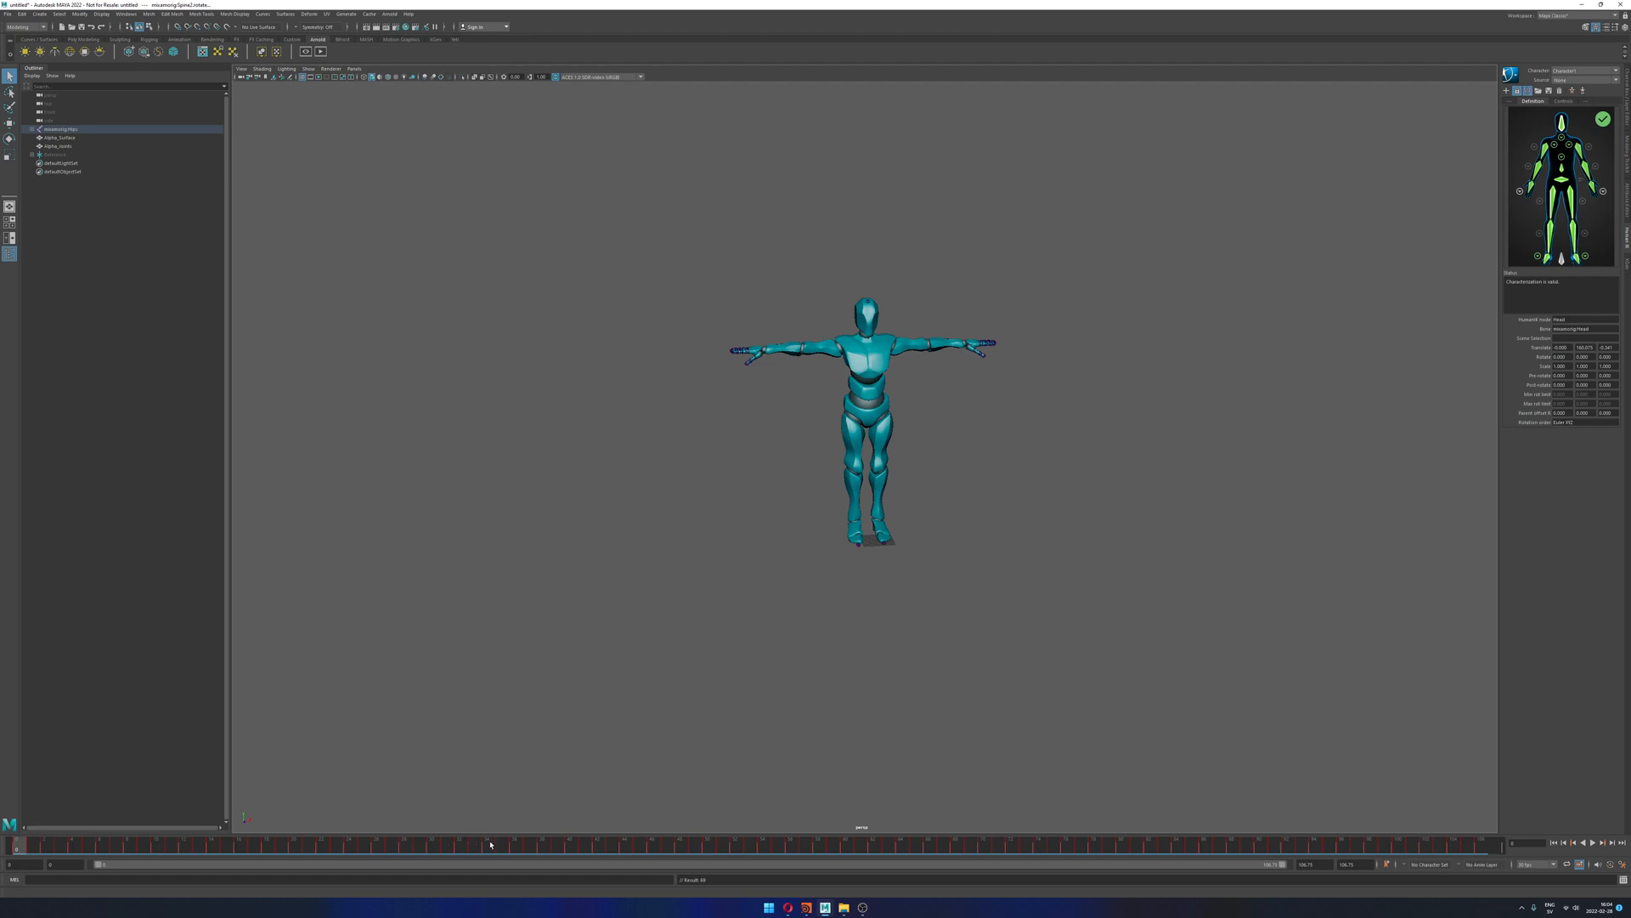
# Step: Examine the baked animation on the mixamorig:Hips hierarchy by playing and scrubbing through the timeline
pyautogui.moveTo(23, 845); pyautogui.dragTo(145, 844)
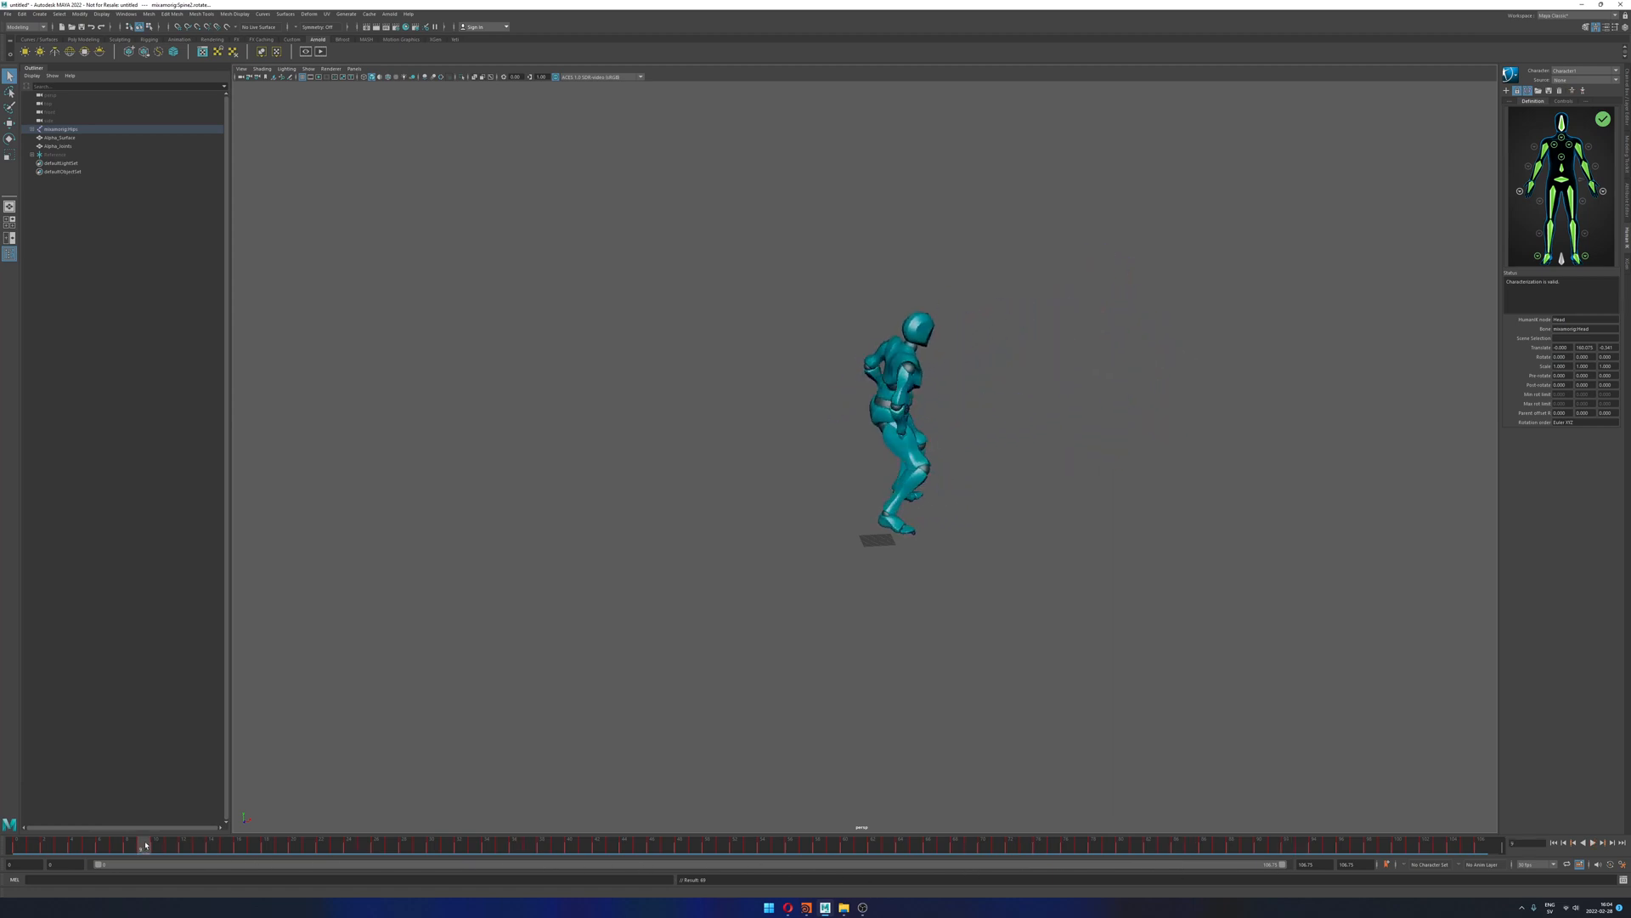
pyautogui.click(67, 156)
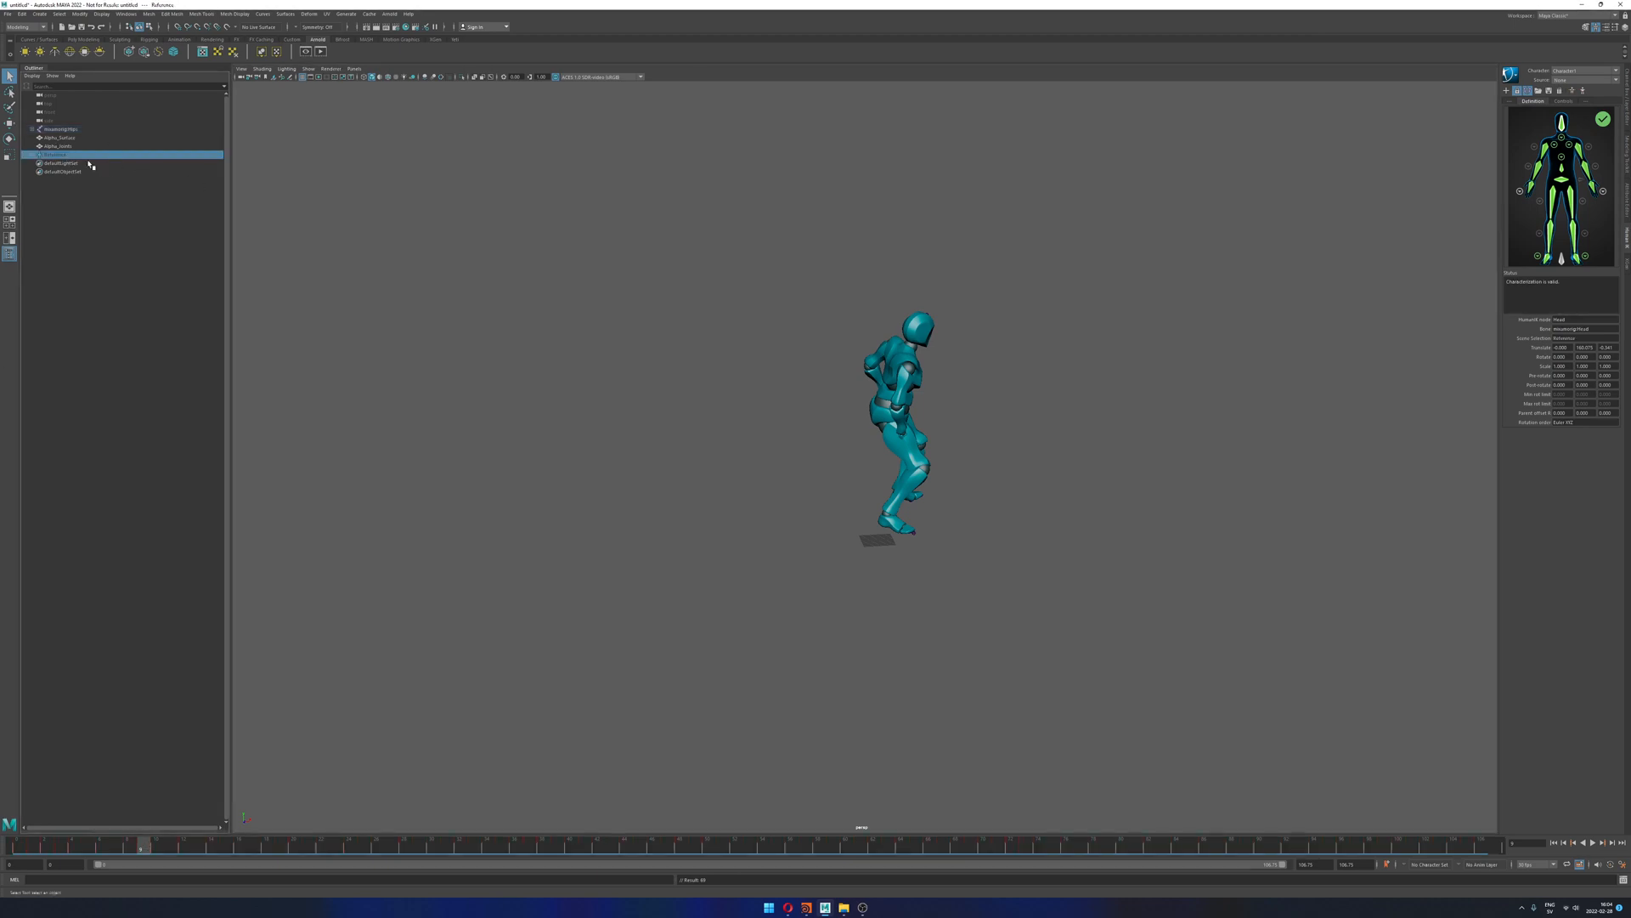
pyautogui.keyDown('alt'); pyautogui.moveTo(858, 391); pyautogui.dragTo(792, 394); pyautogui.keyUp('alt')
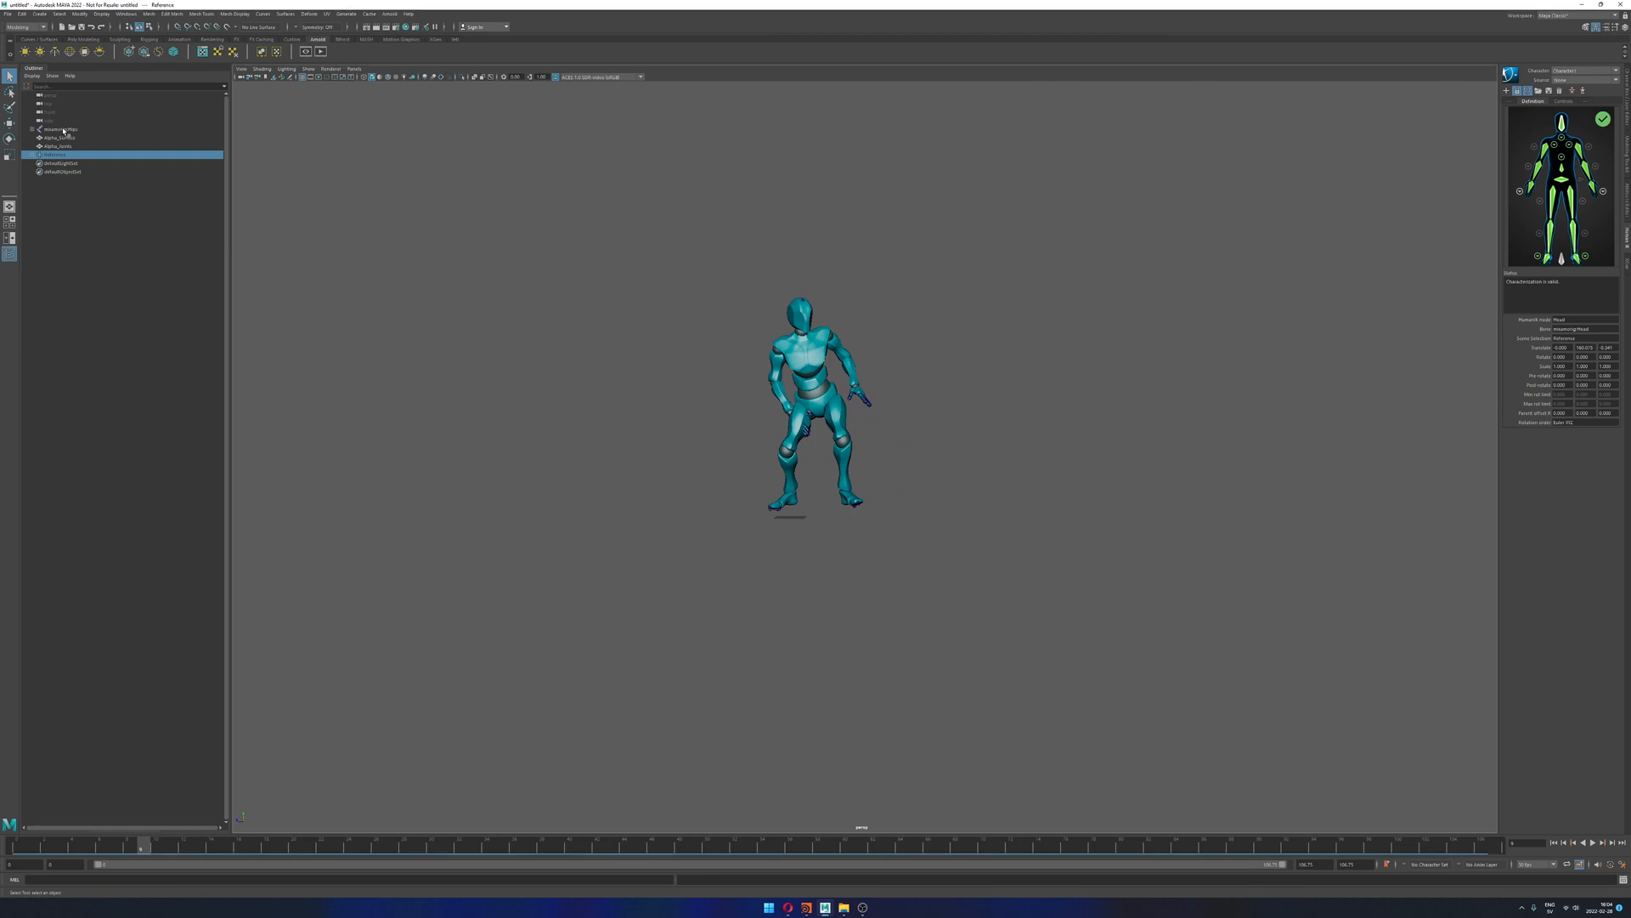
pyautogui.click(64, 130)
pyautogui.hotkey('alt', 'v')
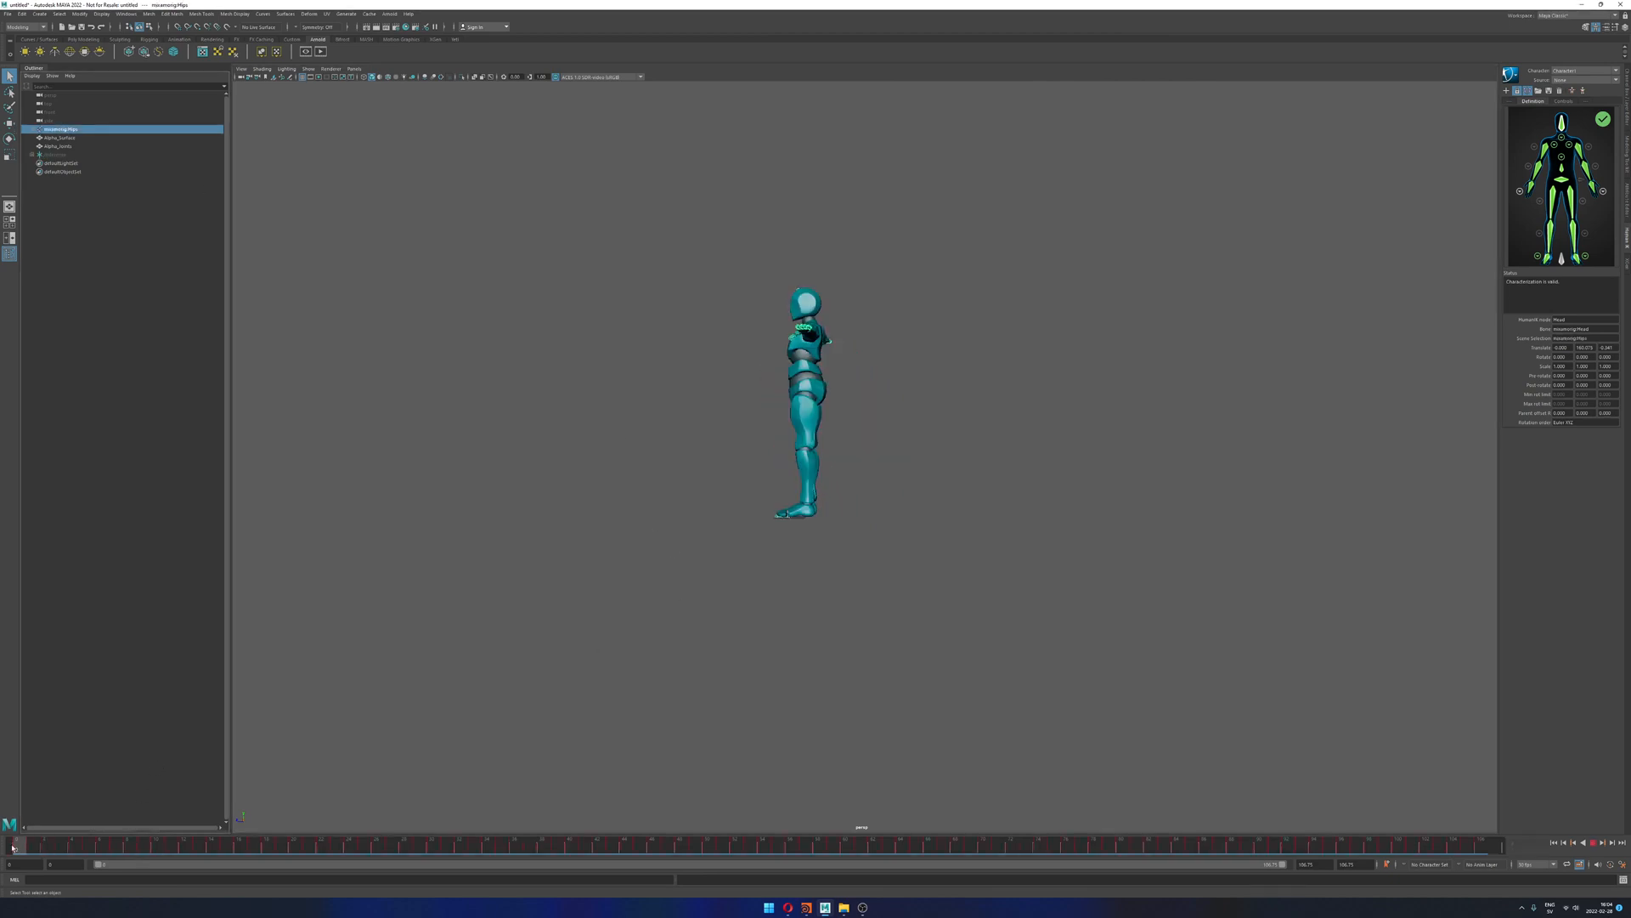
pyautogui.moveTo(38, 843); pyautogui.dragTo(19, 844)
pyautogui.keyDown('alt'); pyautogui.moveTo(697, 684); pyautogui.dragTo(807, 646); pyautogui.keyUp('alt')
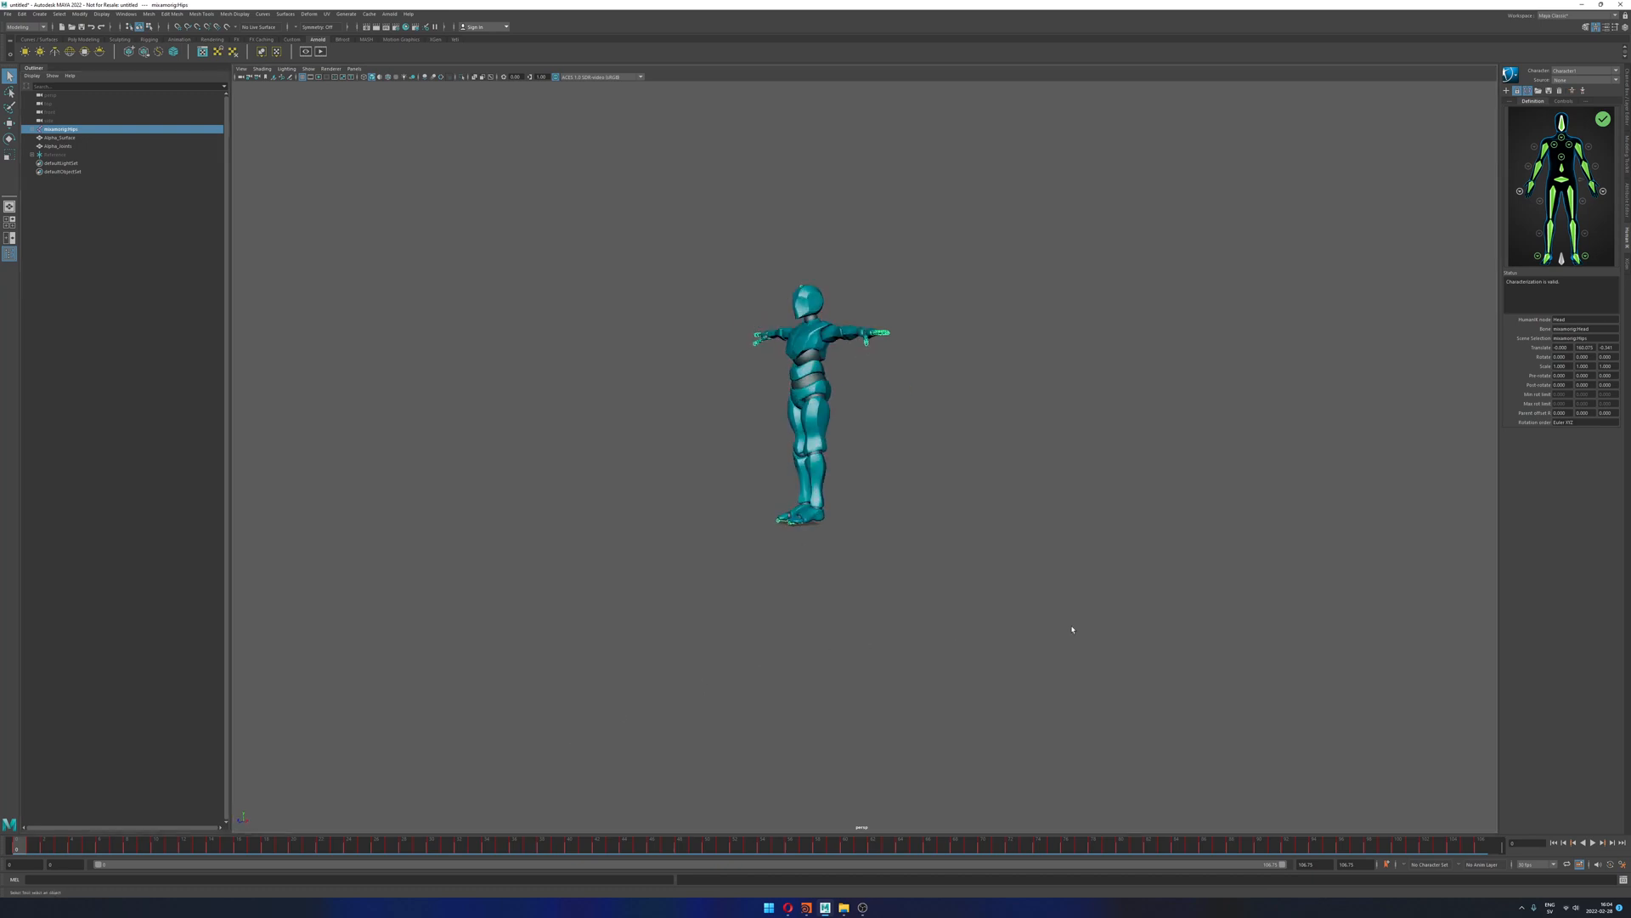
pyautogui.keyDown('alt'); pyautogui.moveTo(1073, 630); pyautogui.dragTo(1196, 662); pyautogui.keyUp('alt')
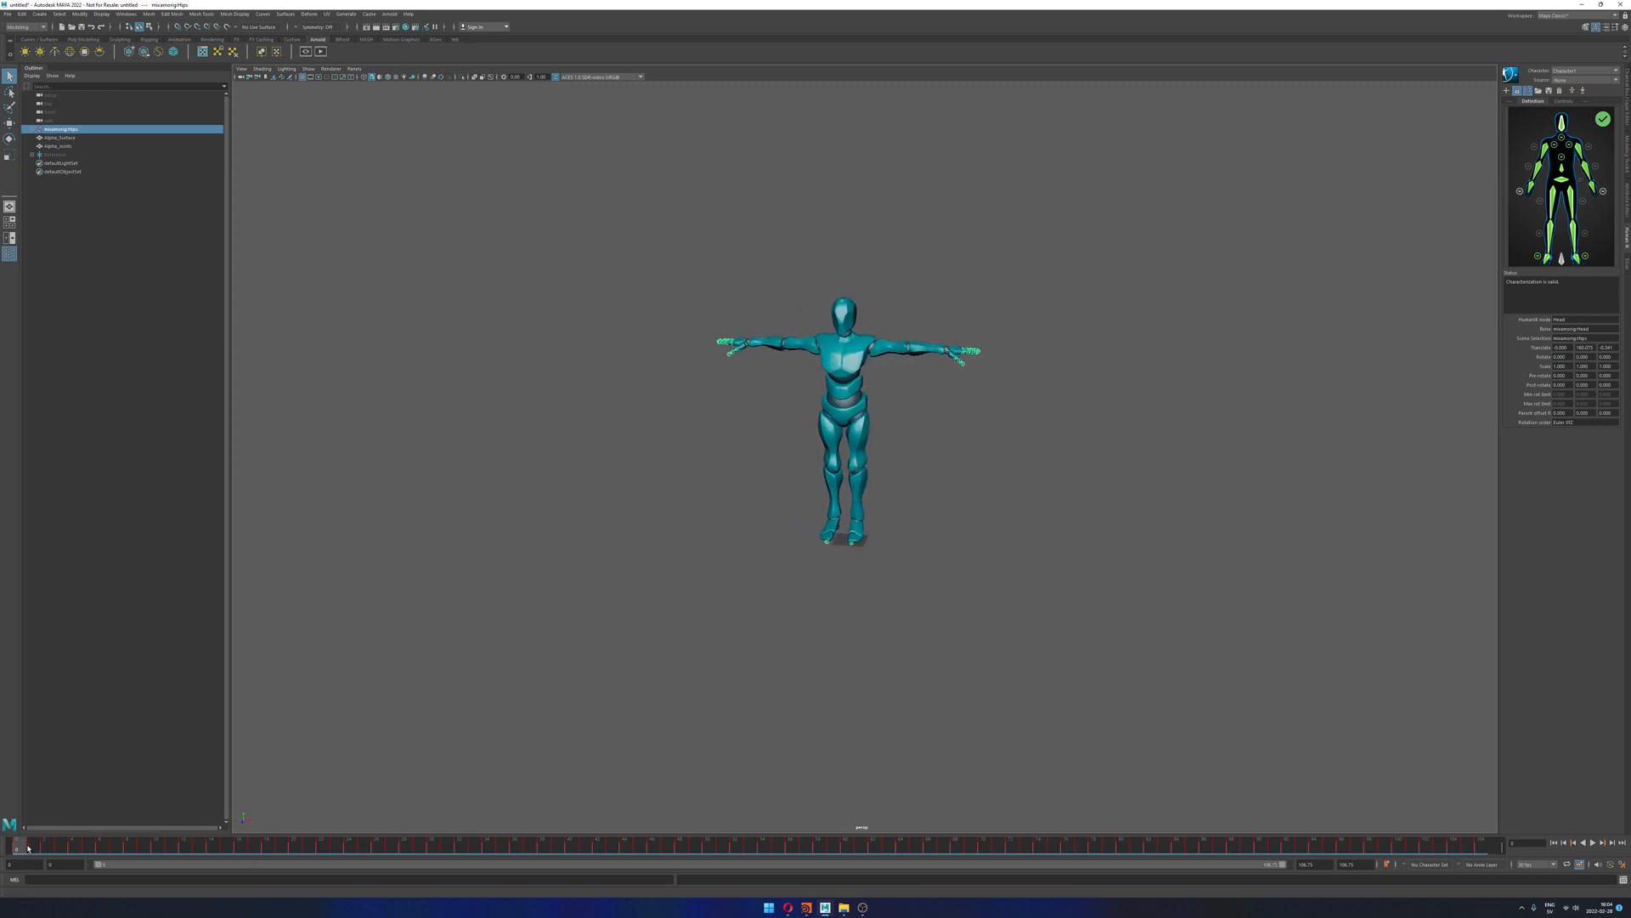
pyautogui.moveTo(28, 848); pyautogui.dragTo(557, 836)
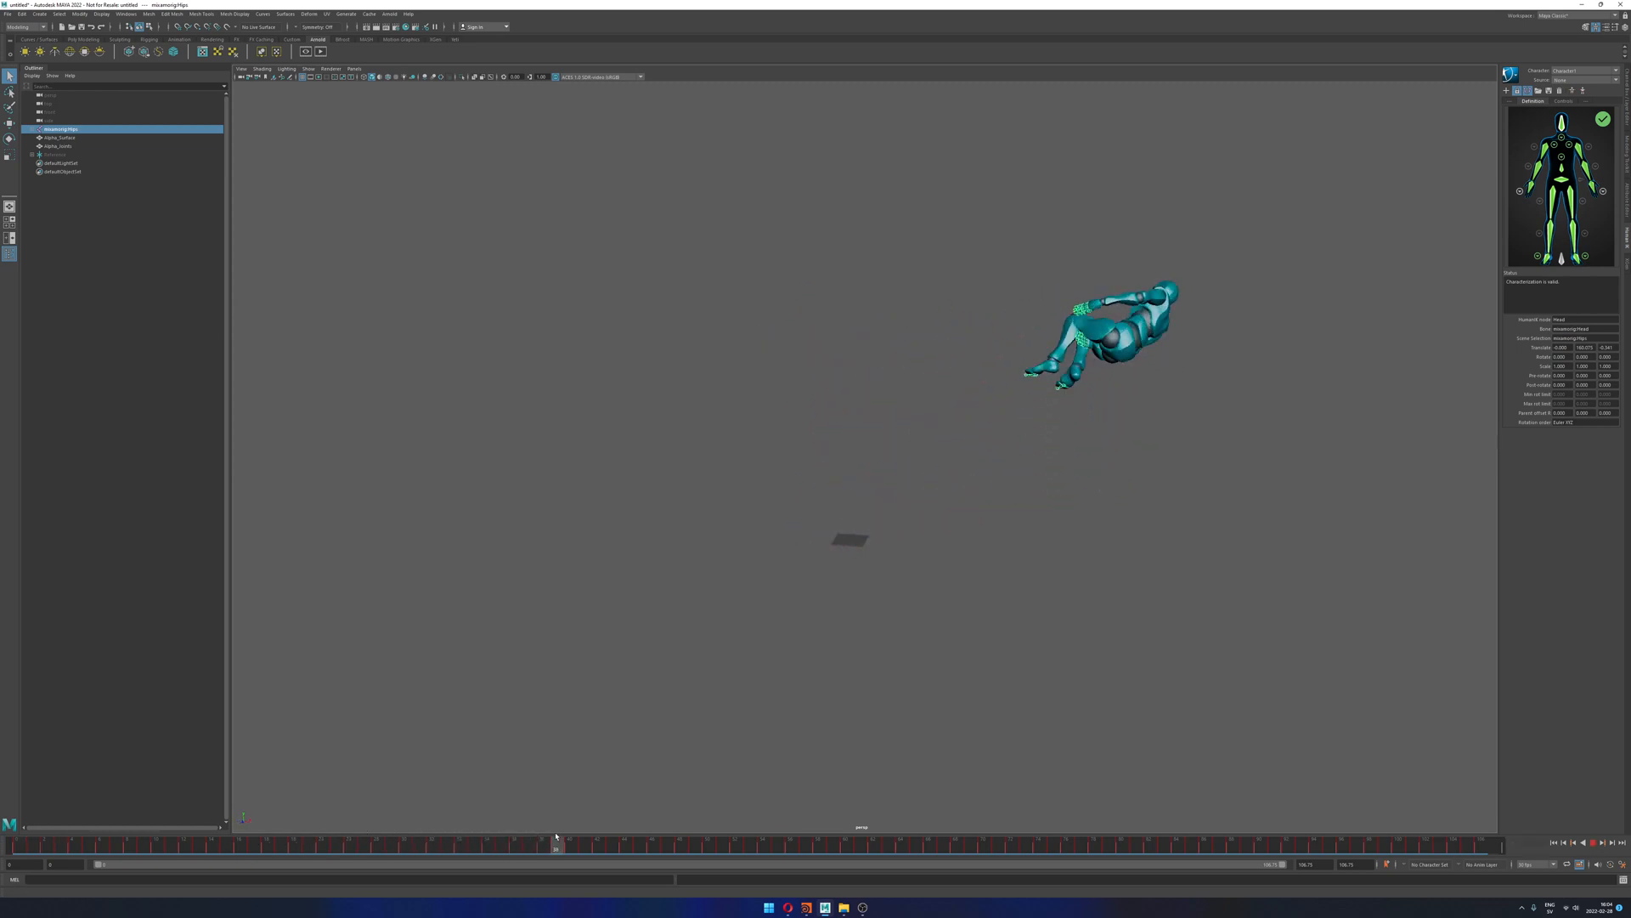
# Step: Select the character's mixamorig:RightArm joint and reveal it in the scene hierarchy
pyautogui.keyDown('alt'); pyautogui.moveTo(837, 593); pyautogui.dragTo(1049, 483); pyautogui.keyUp('alt')
pyautogui.click(925, 401)
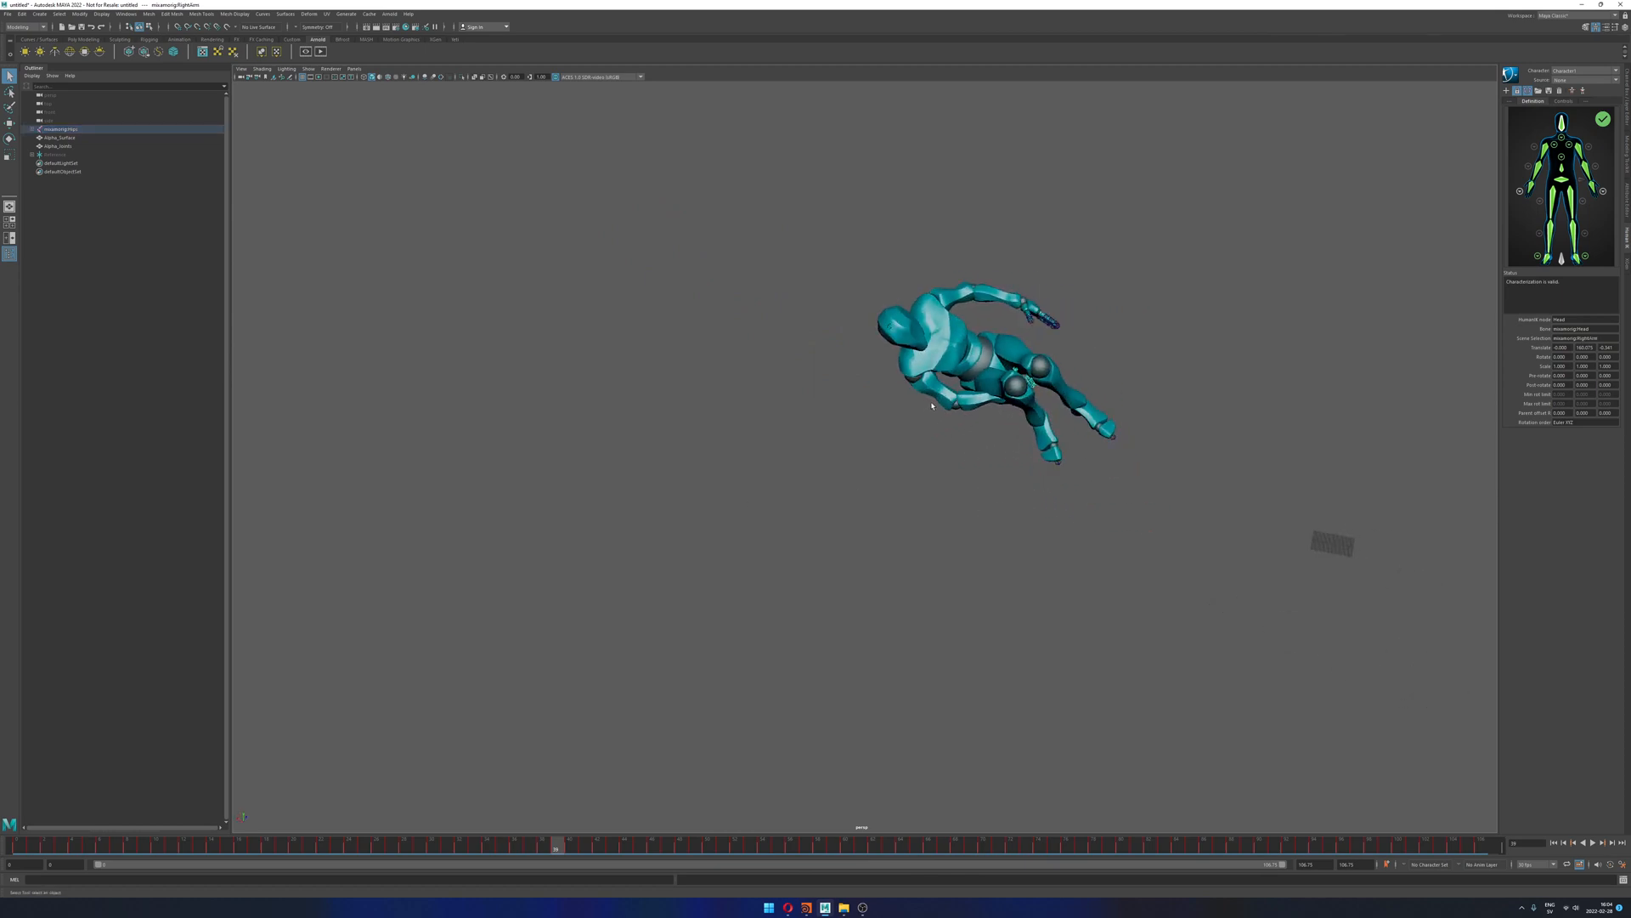
pyautogui.keyDown('alt'); pyautogui.moveTo(949, 424); pyautogui.dragTo(939, 427); pyautogui.keyUp('alt')
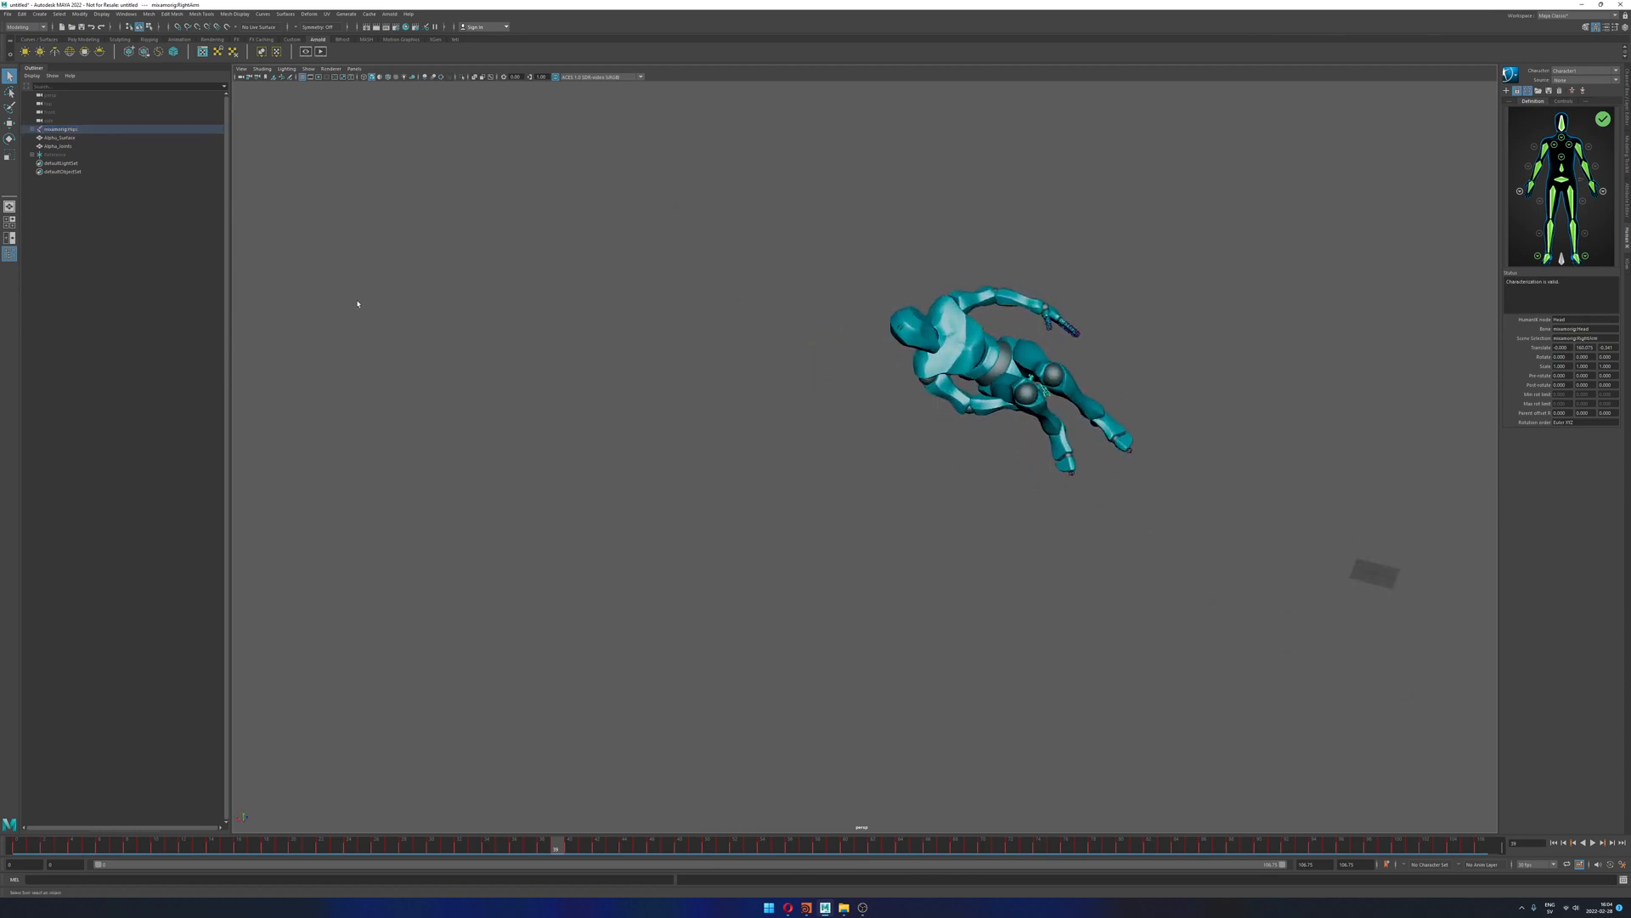
pyautogui.press('f')
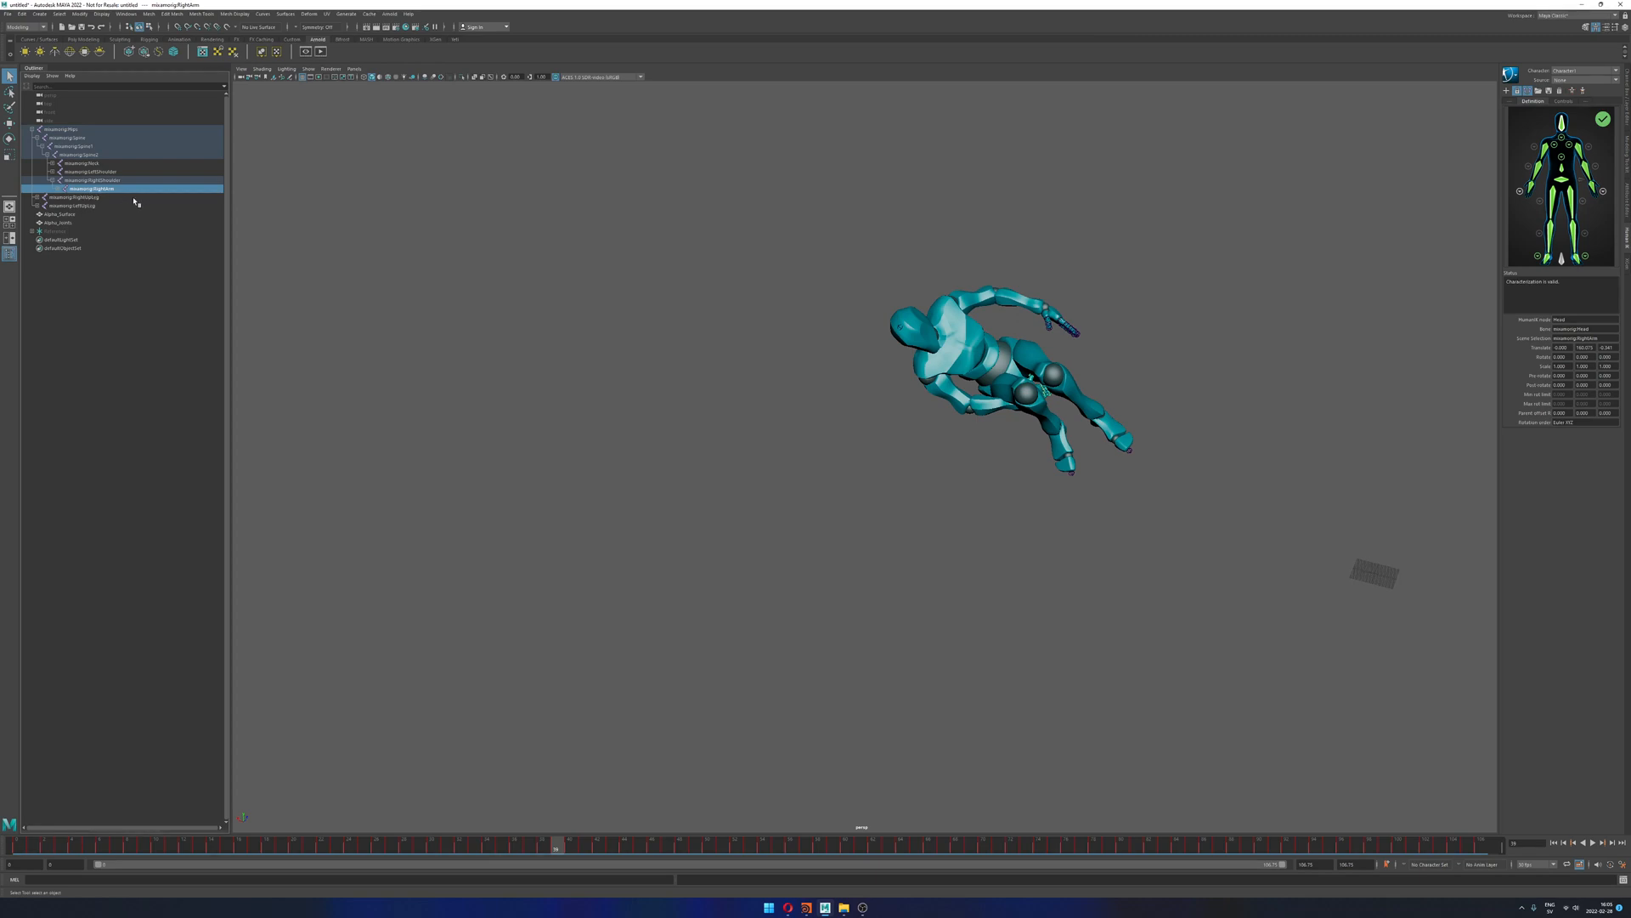
pyautogui.keyDown('alt'); pyautogui.moveTo(1012, 431); pyautogui.dragTo(999, 432); pyautogui.keyUp('alt')
# Step: Try rotating the RightArm joint at the current frame and undo the rotation
pyautogui.press('e')
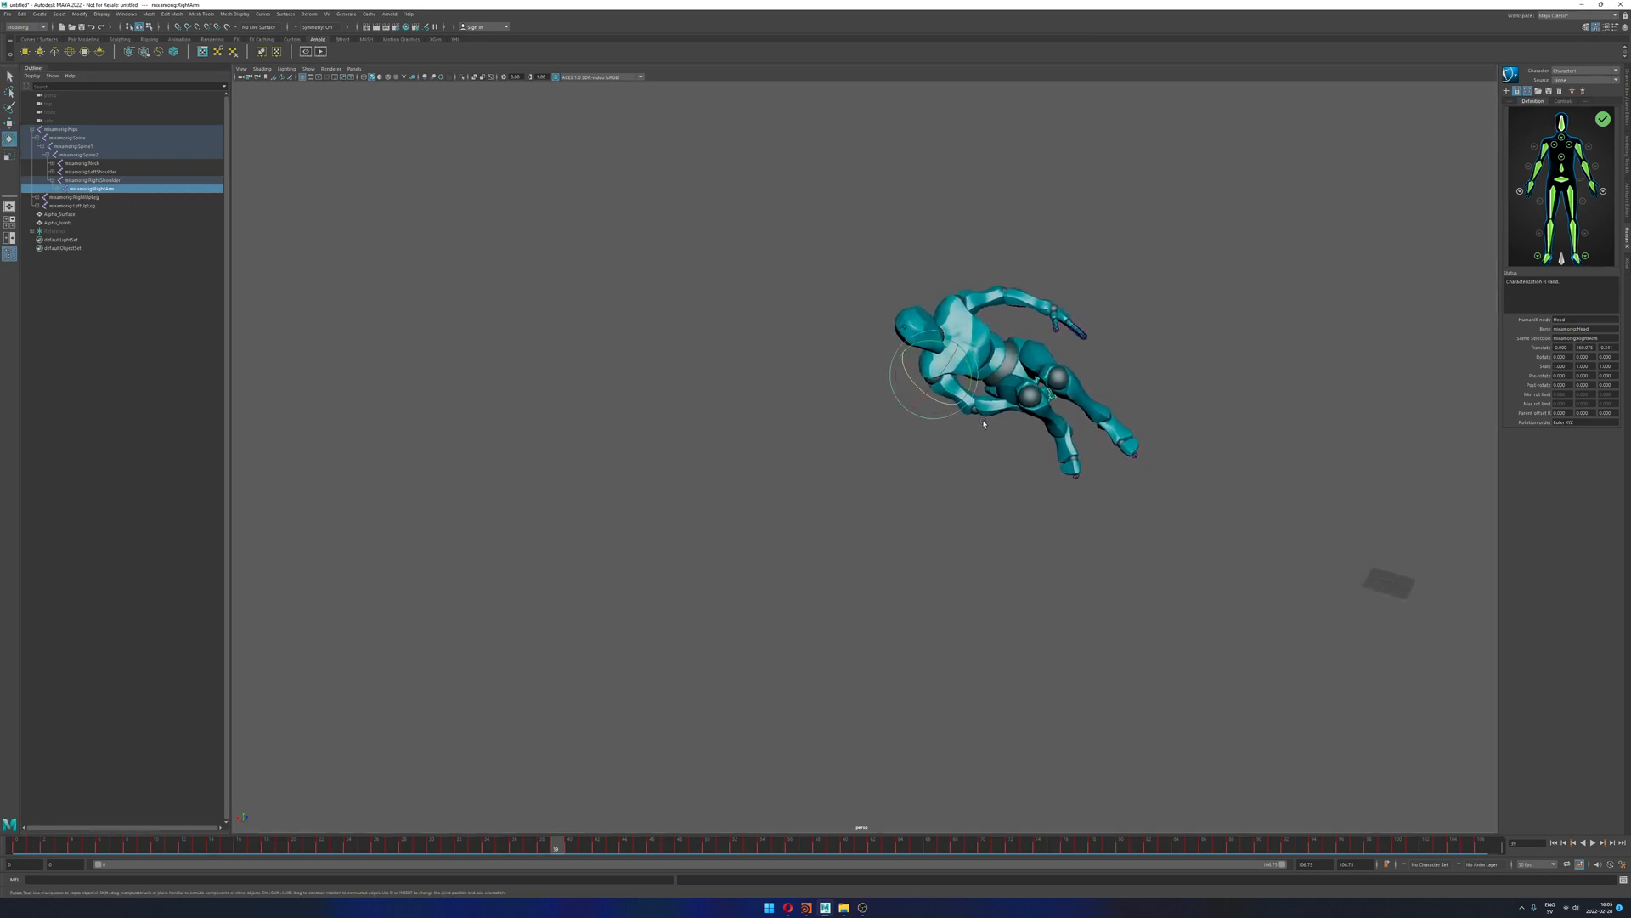
pyautogui.moveTo(940, 345); pyautogui.dragTo(966, 532)
pyautogui.hotkey('ctrl', 'z')
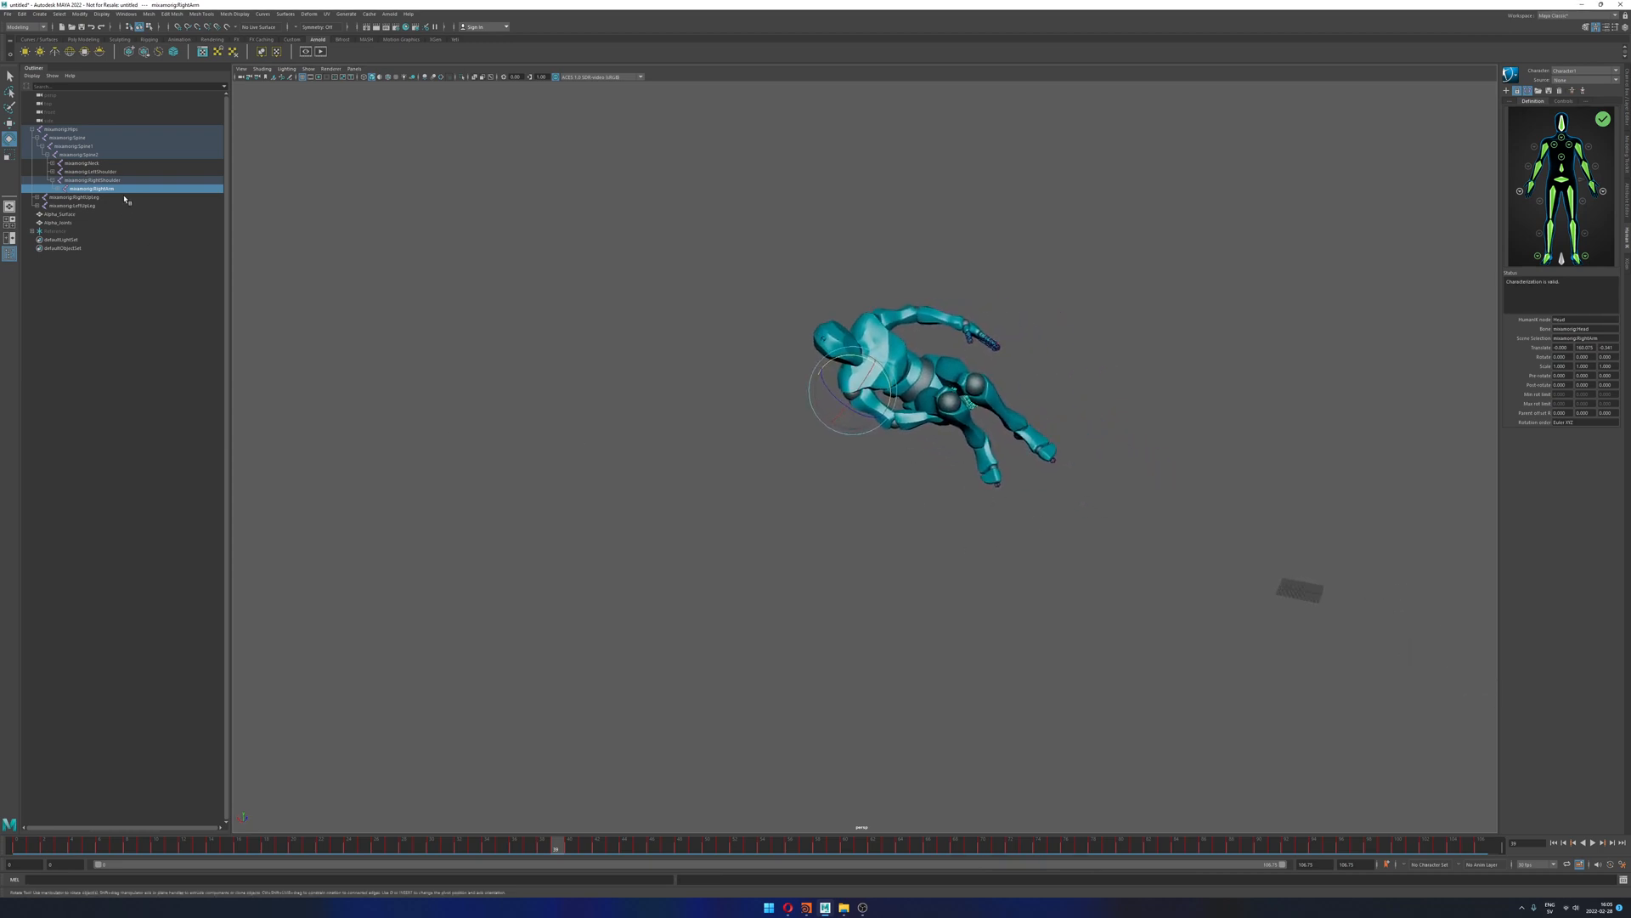
# Step: Show the RightArm joint's transform channels in the Channel Box
pyautogui.keyDown('alt'); pyautogui.moveTo(1135, 524); pyautogui.dragTo(917, 463); pyautogui.keyUp('alt')
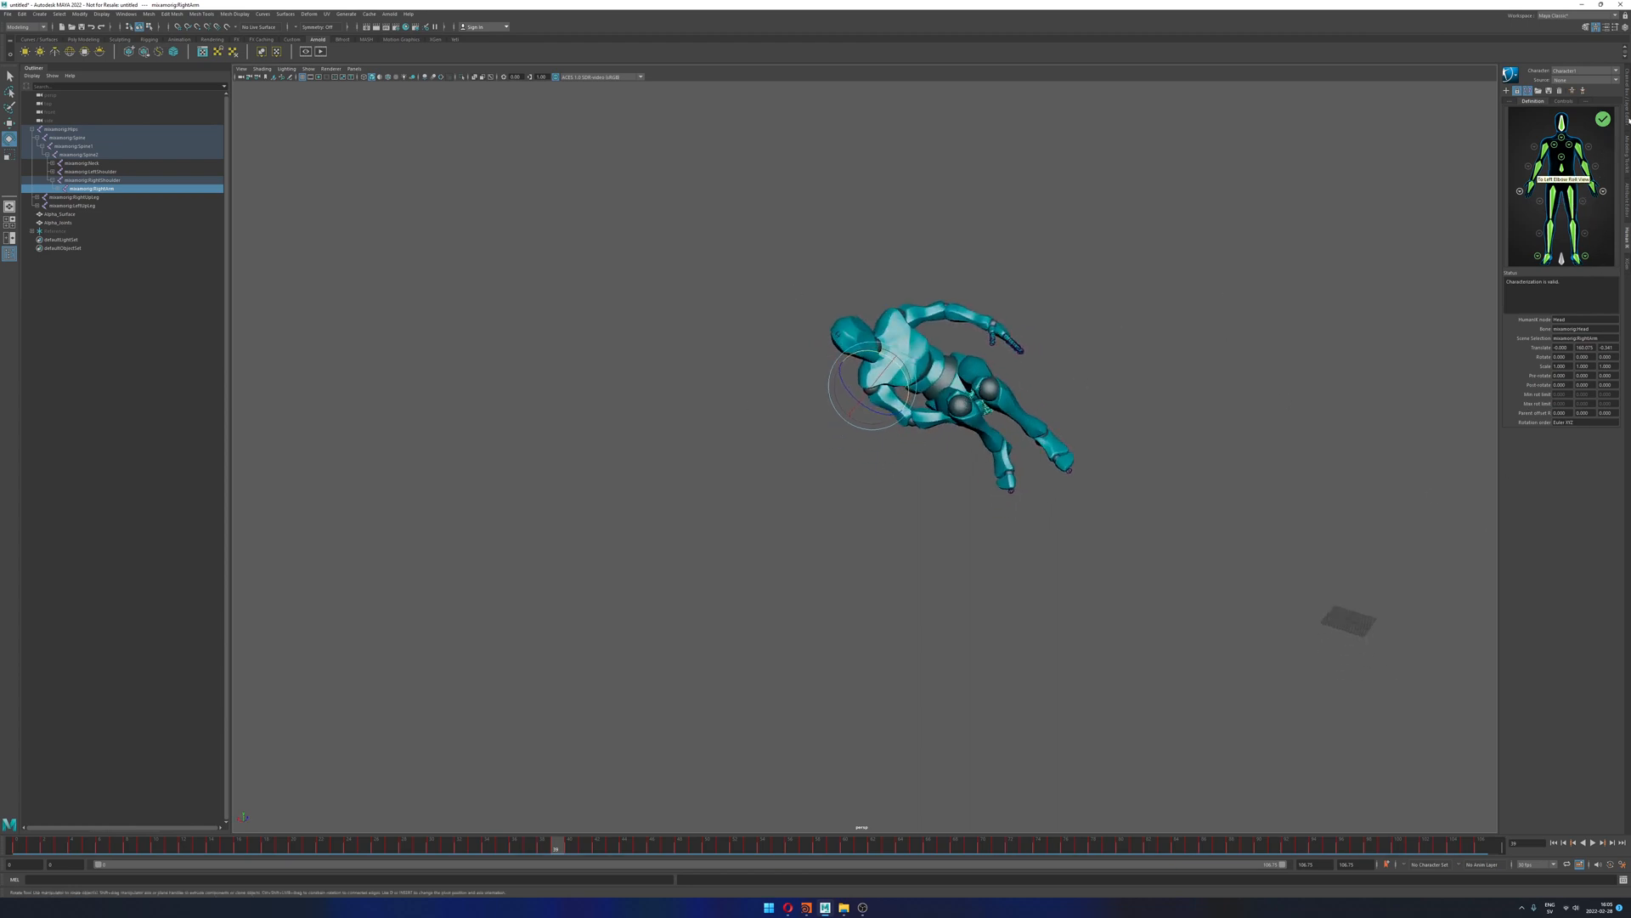
pyautogui.click(1627, 208)
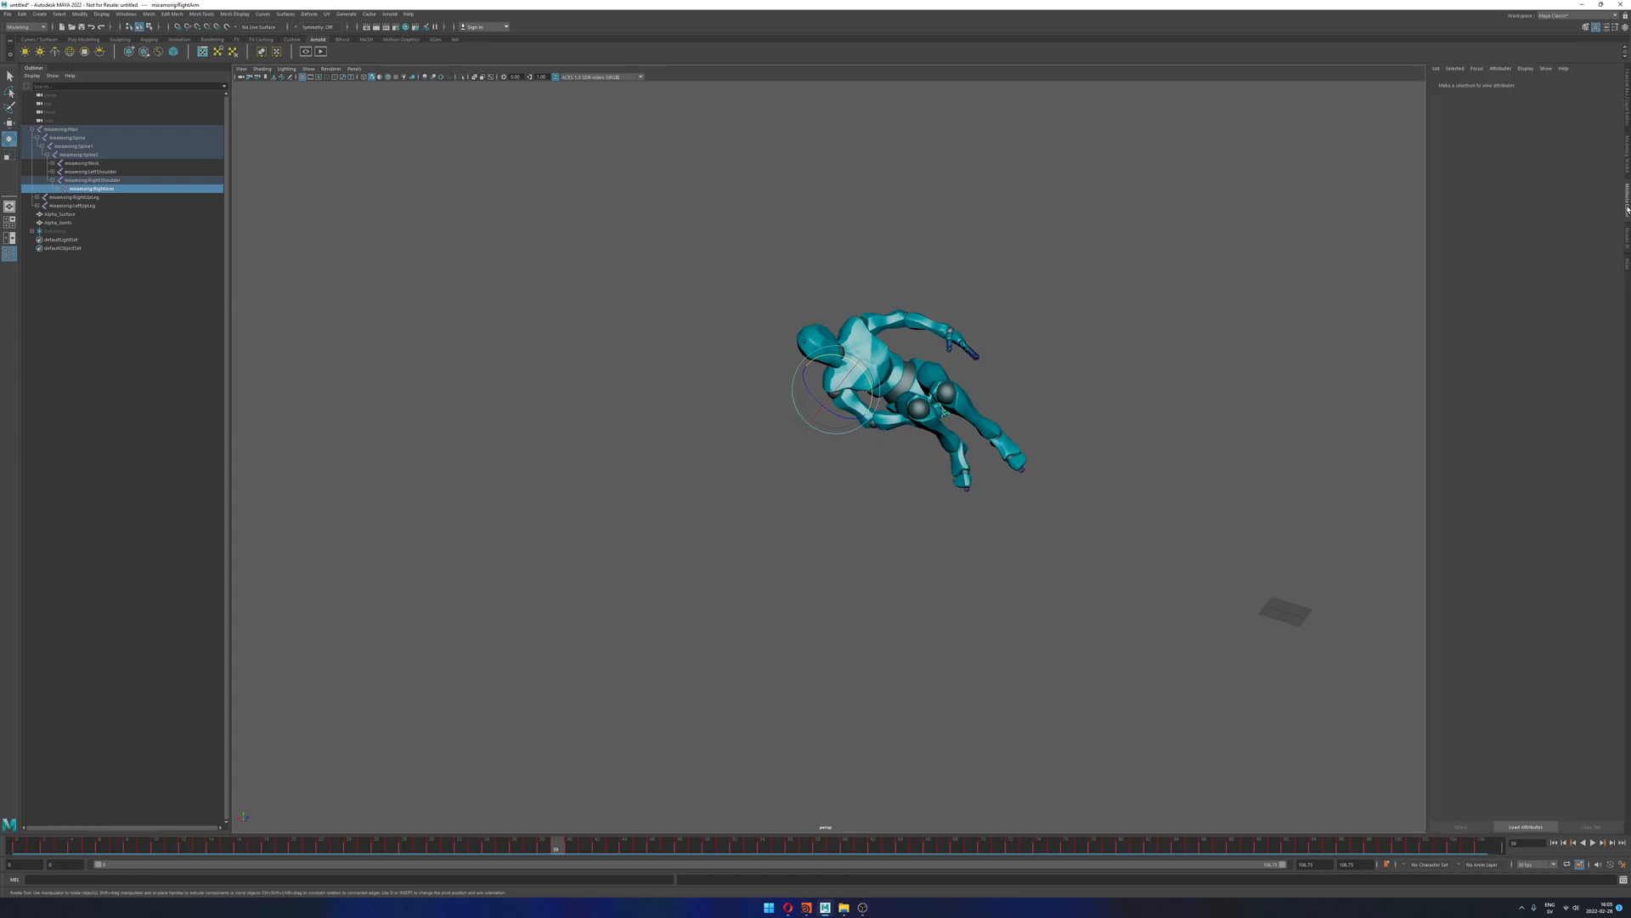
pyautogui.hotkey('ctrl', 'a')
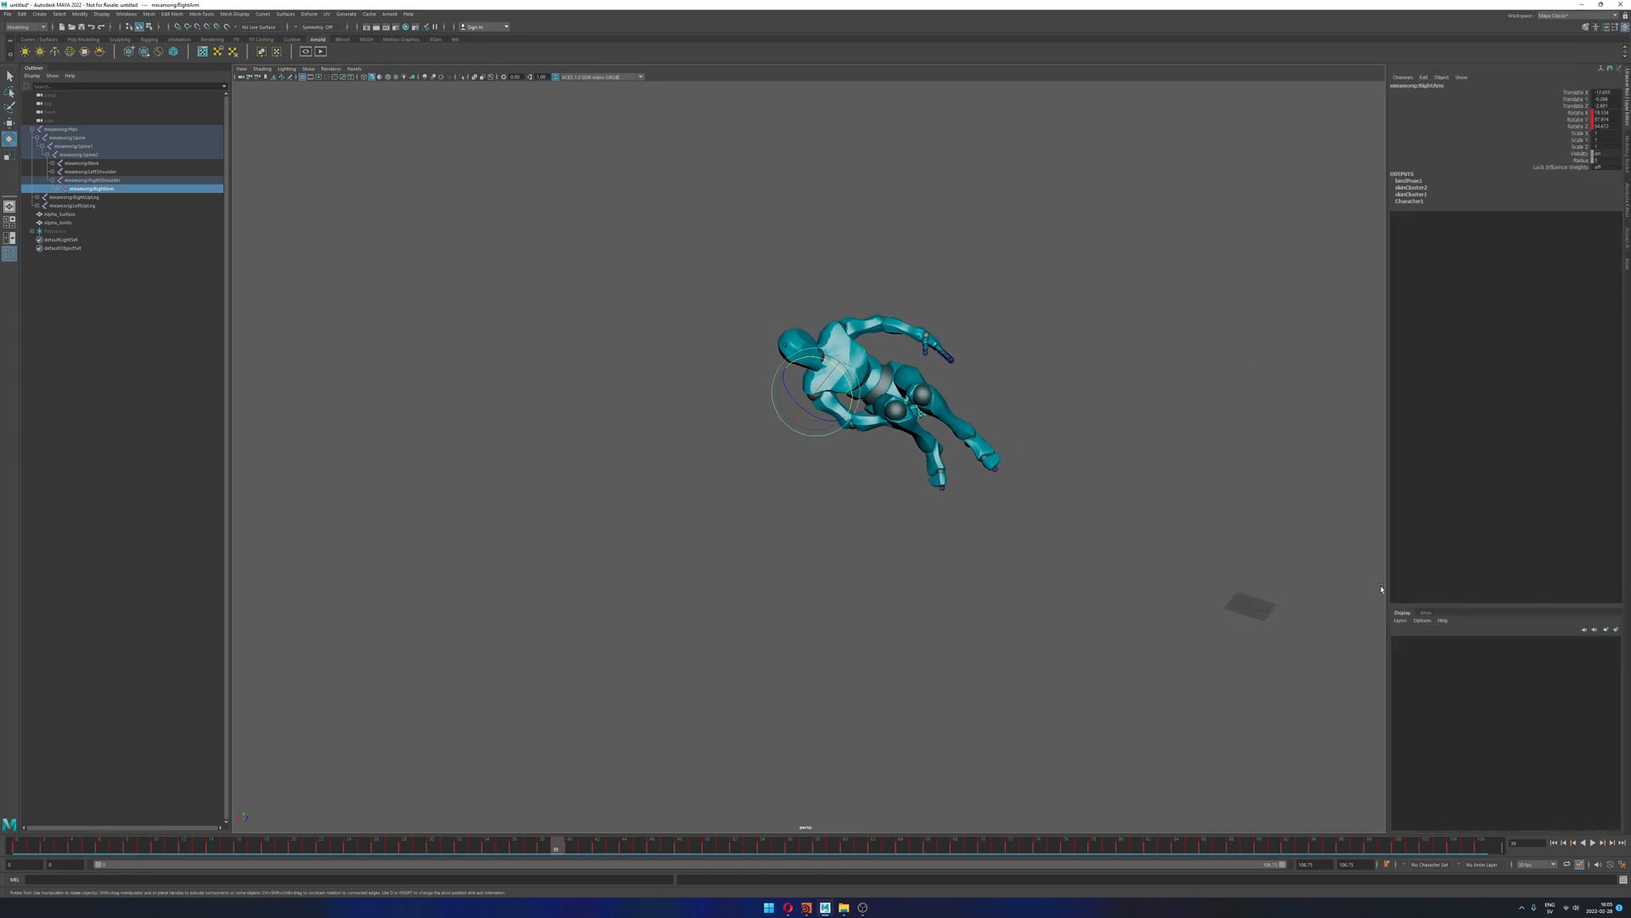
# Step: Create a new animation layer from the selected RightArm joint
pyautogui.click(1427, 613)
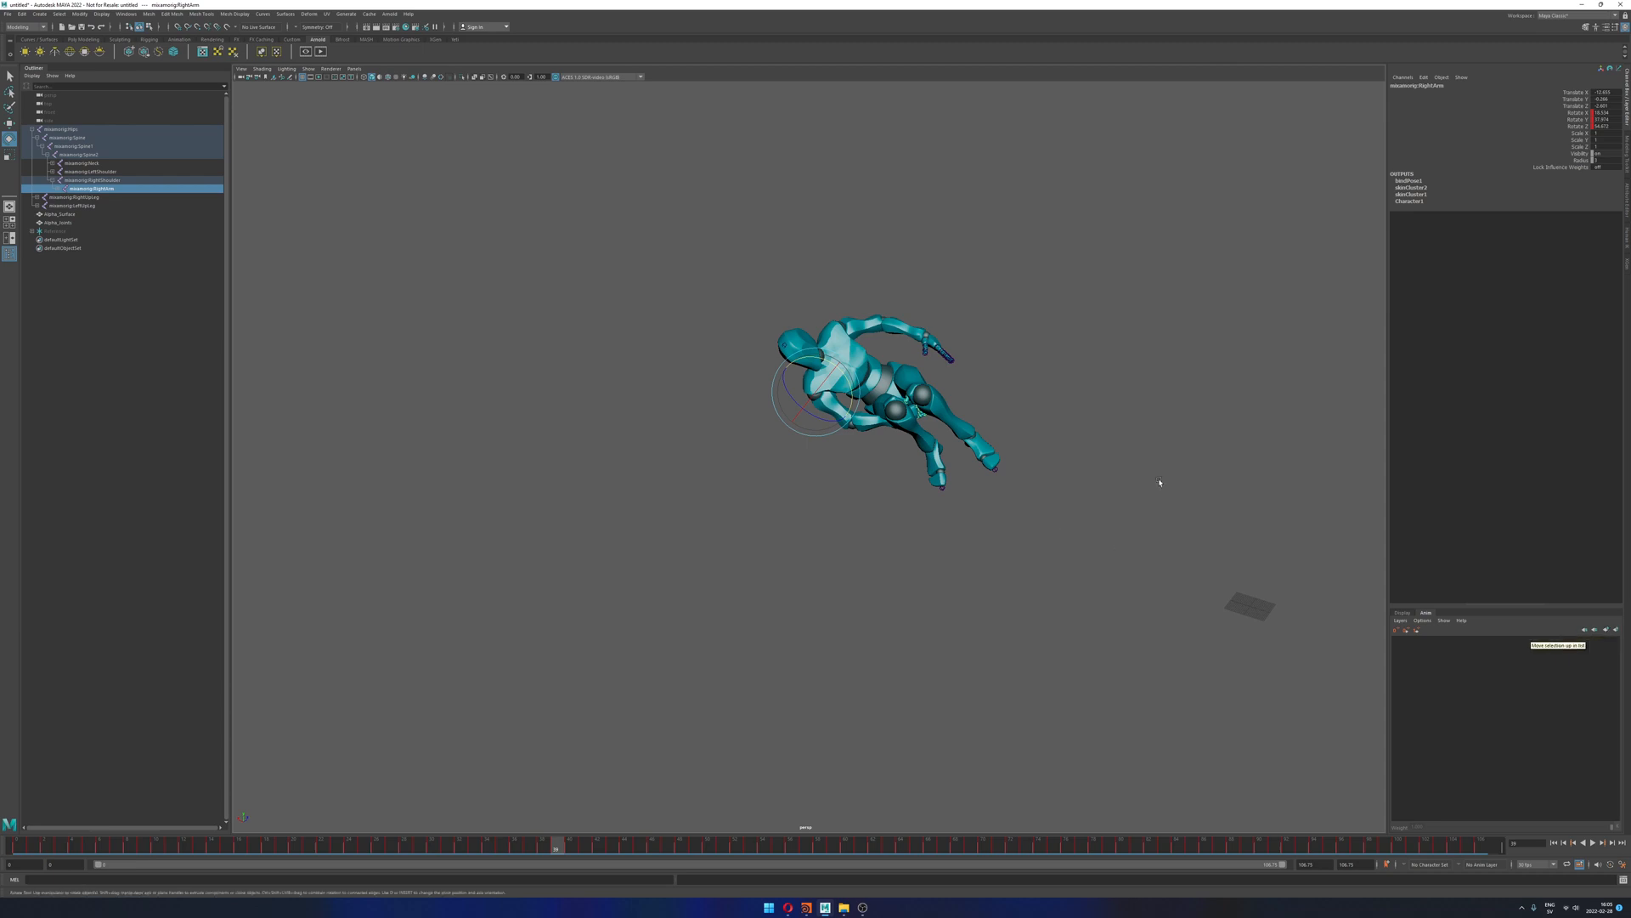
pyautogui.scroll(3, 918, 473)
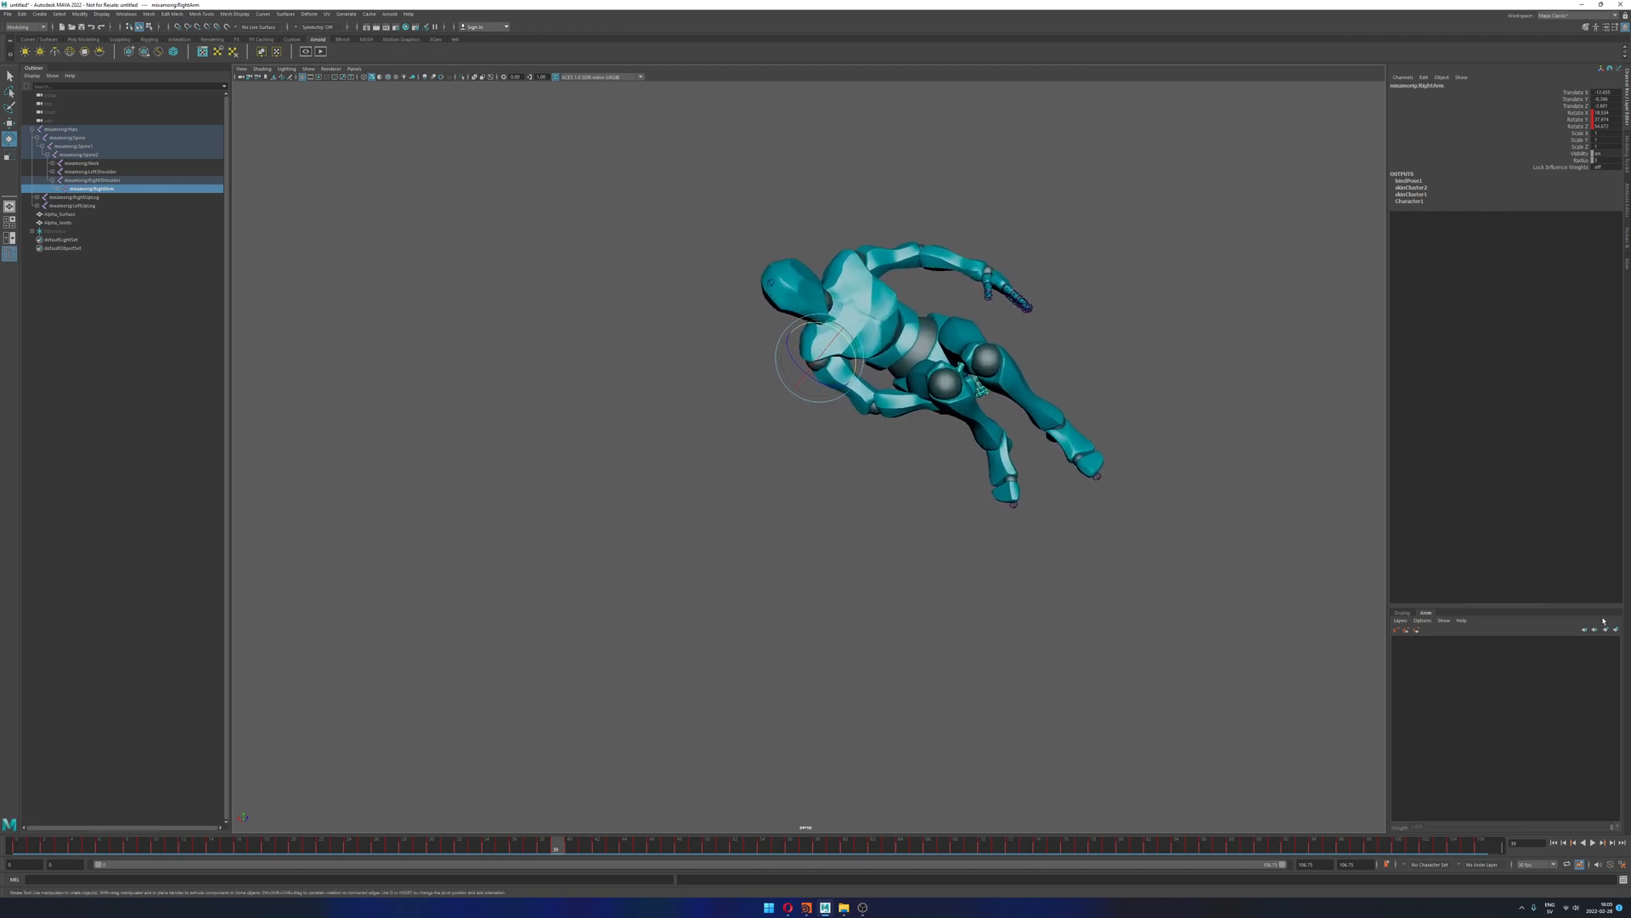
pyautogui.click(1616, 630)
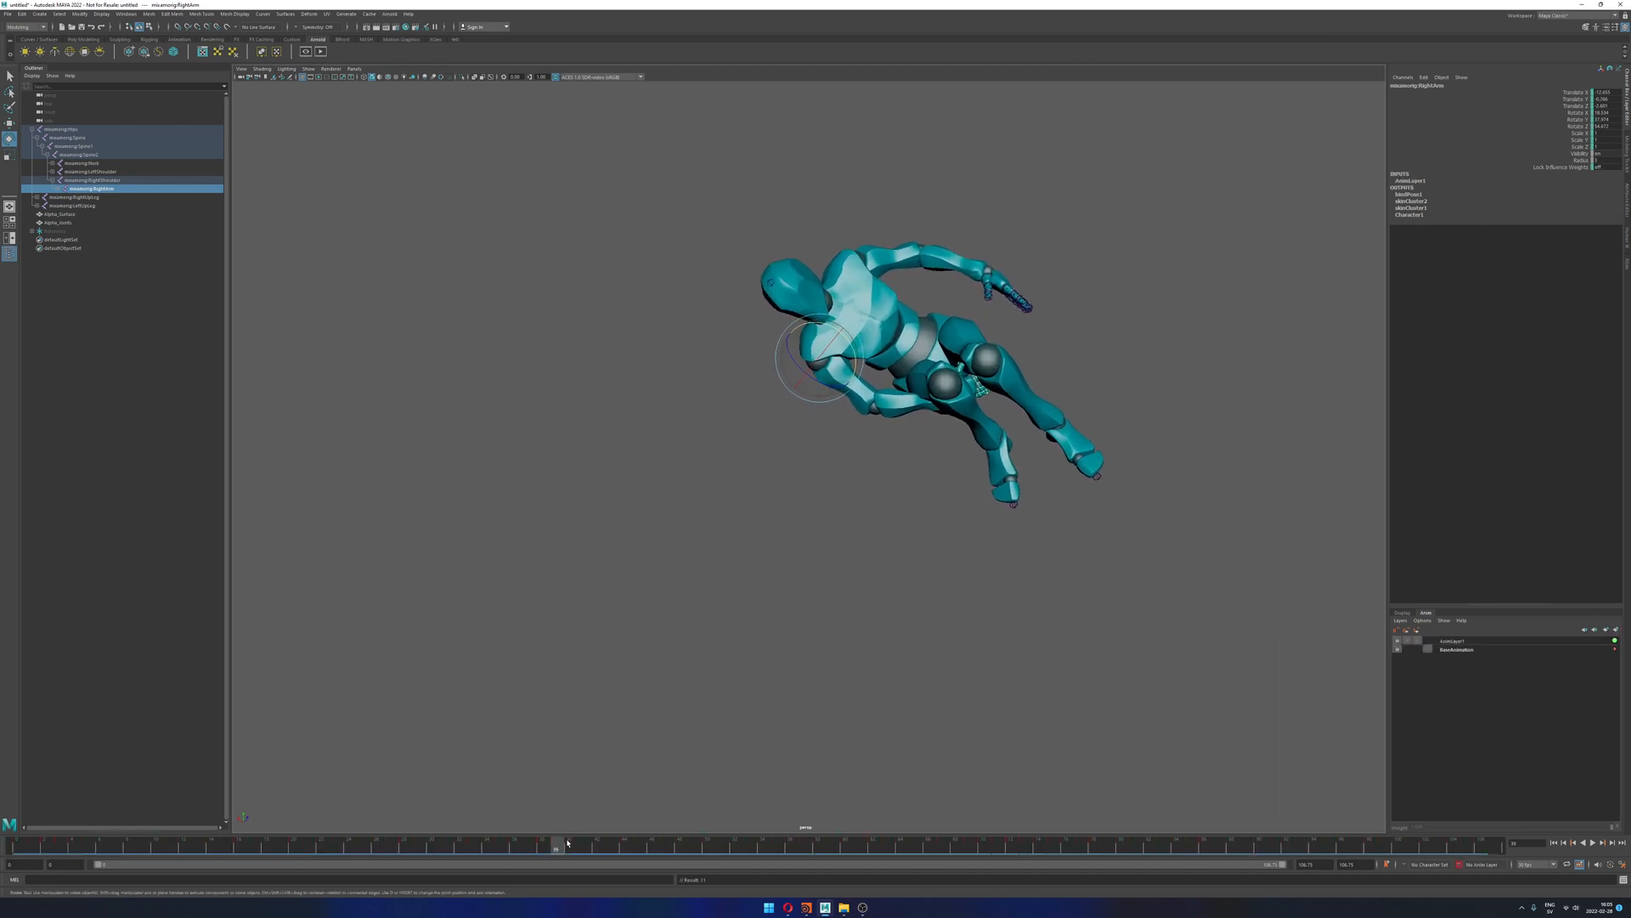
# Step: Enlarge the timeline and compare the keys on BaseAnimation and AnimLayer1, leaving AnimLayer1 active
pyautogui.moveTo(811, 835); pyautogui.dragTo(808, 785)
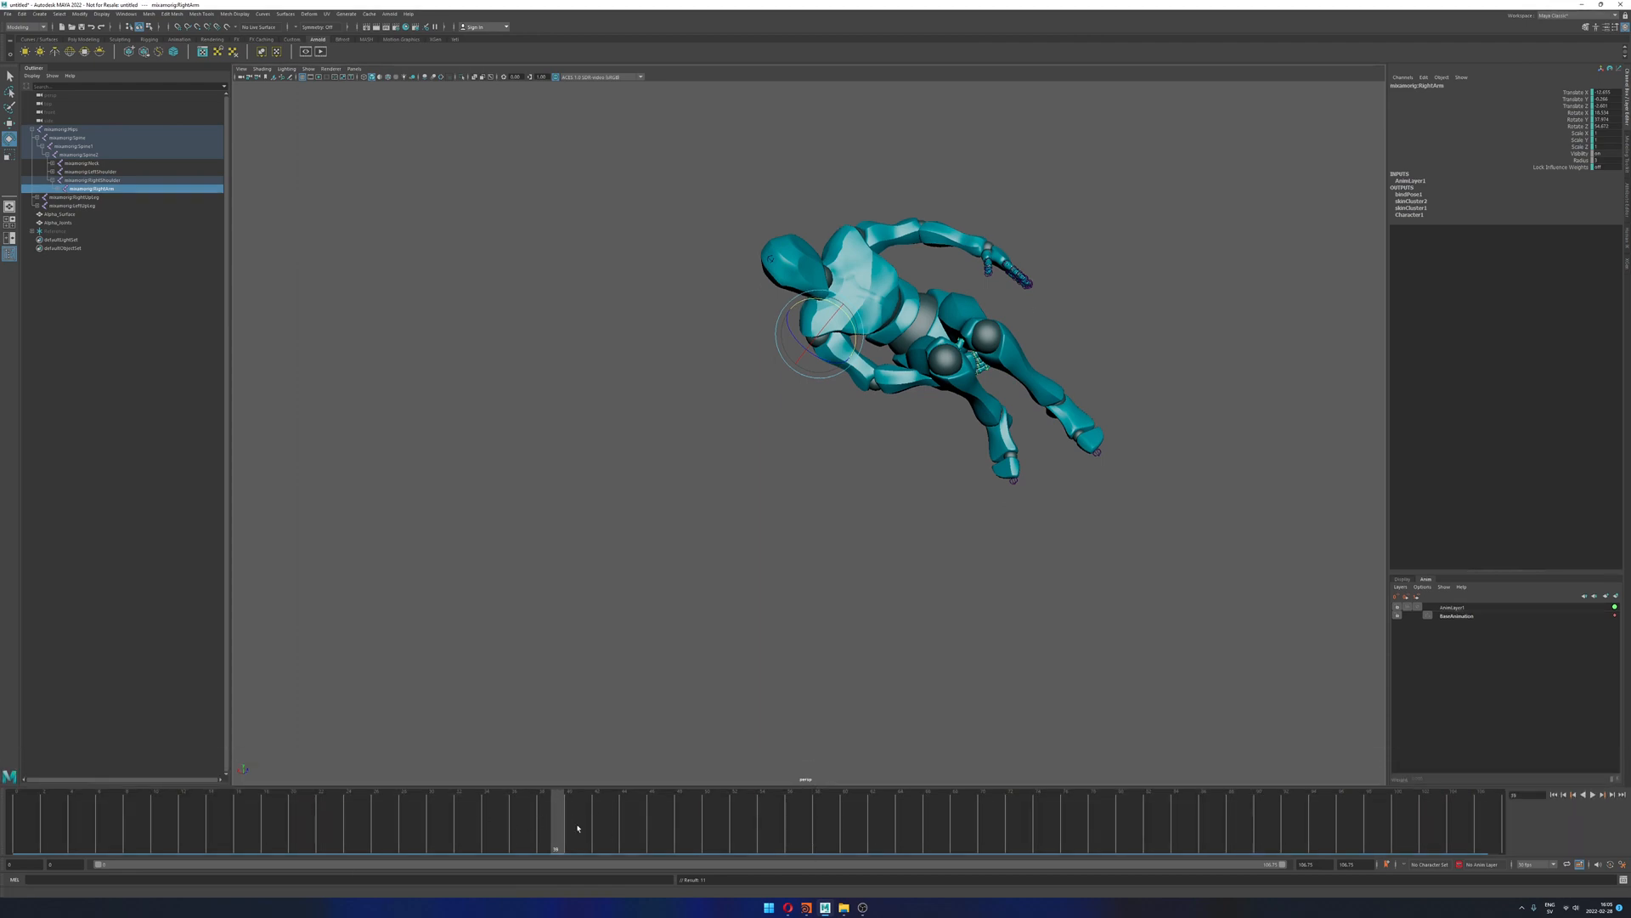
pyautogui.click(1470, 617)
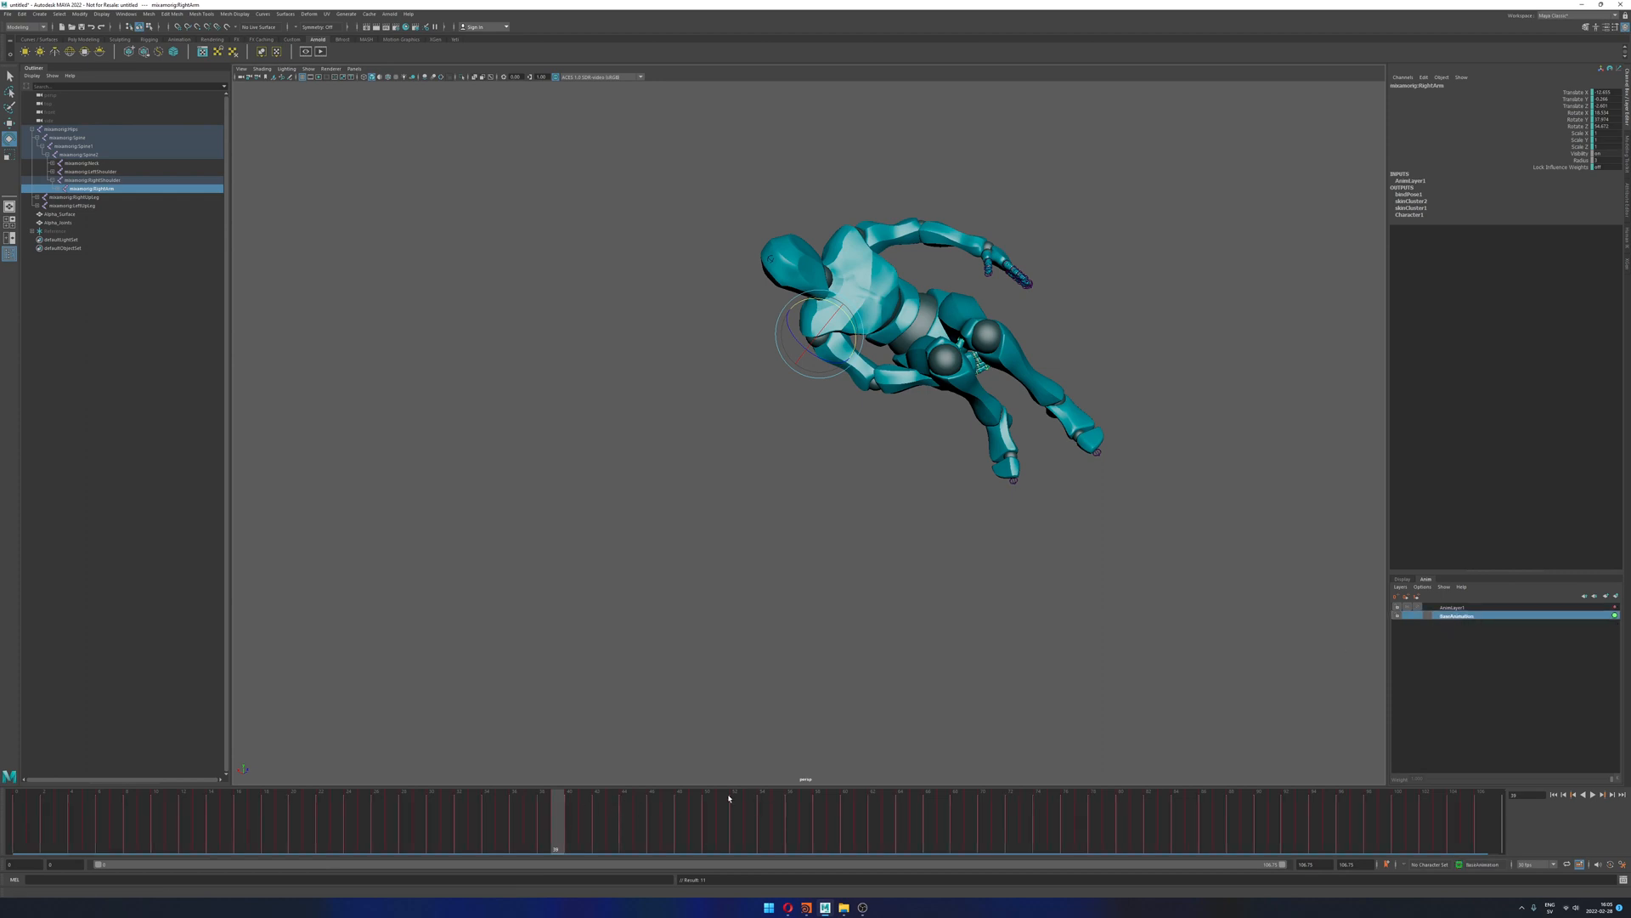
pyautogui.click(1479, 608)
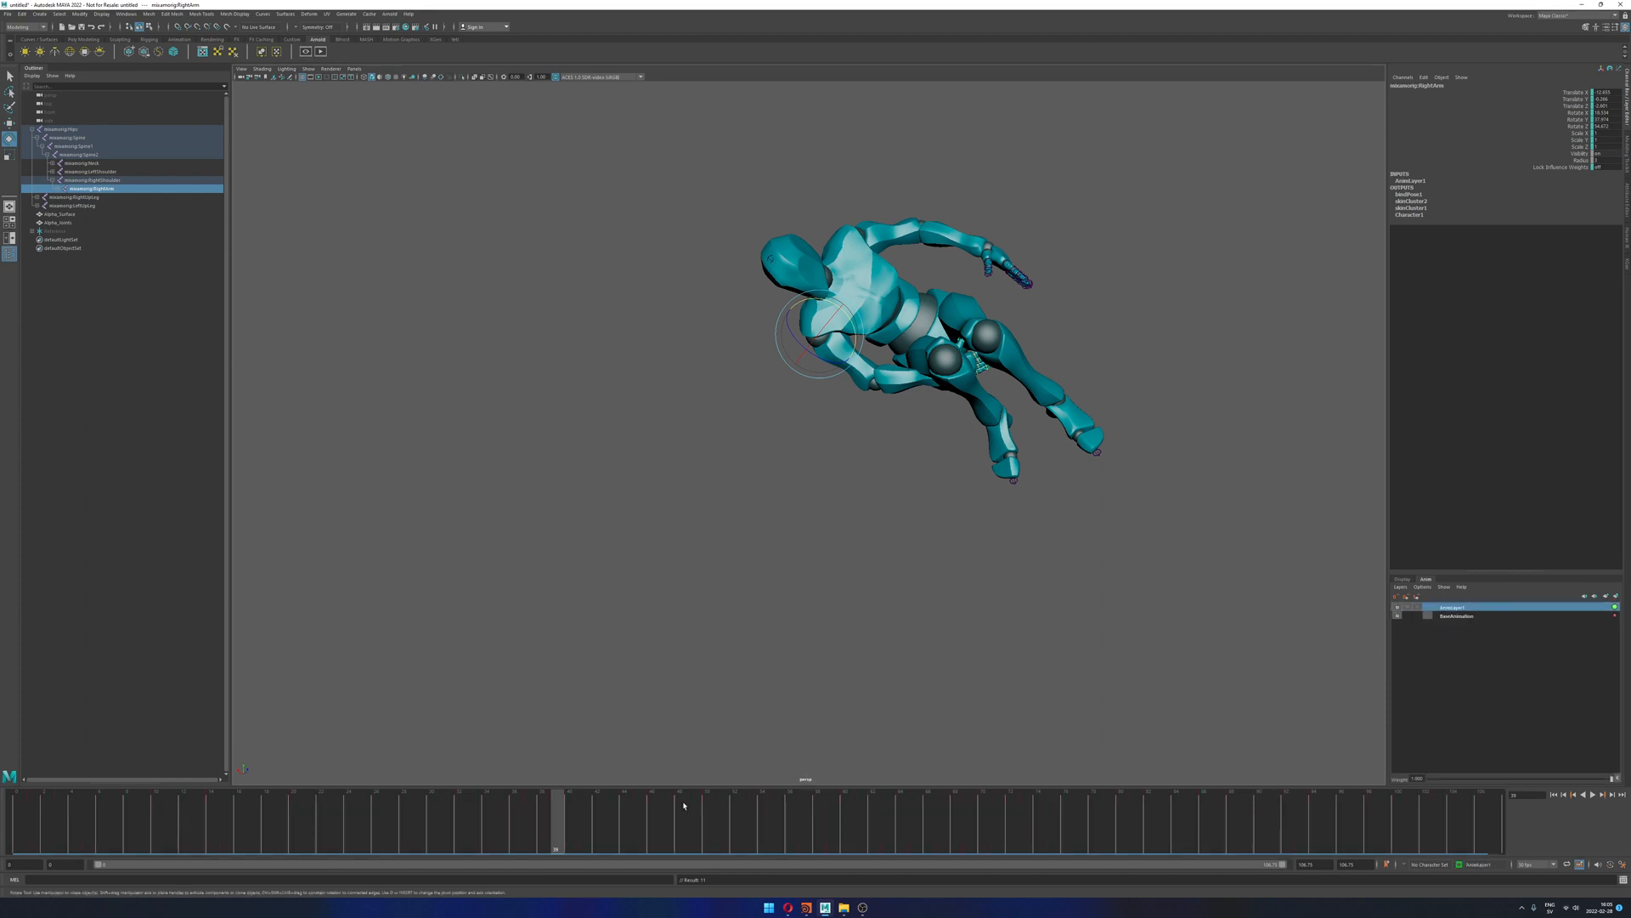
# Step: Key the RightArm joint's Rotate X, Y and Z channels on AnimLayer1 at a slightly earlier frame, before the arm bends inward
pyautogui.keyDown('alt'); pyautogui.moveTo(806, 488); pyautogui.dragTo(717, 467, button='right'); pyautogui.keyUp('alt')
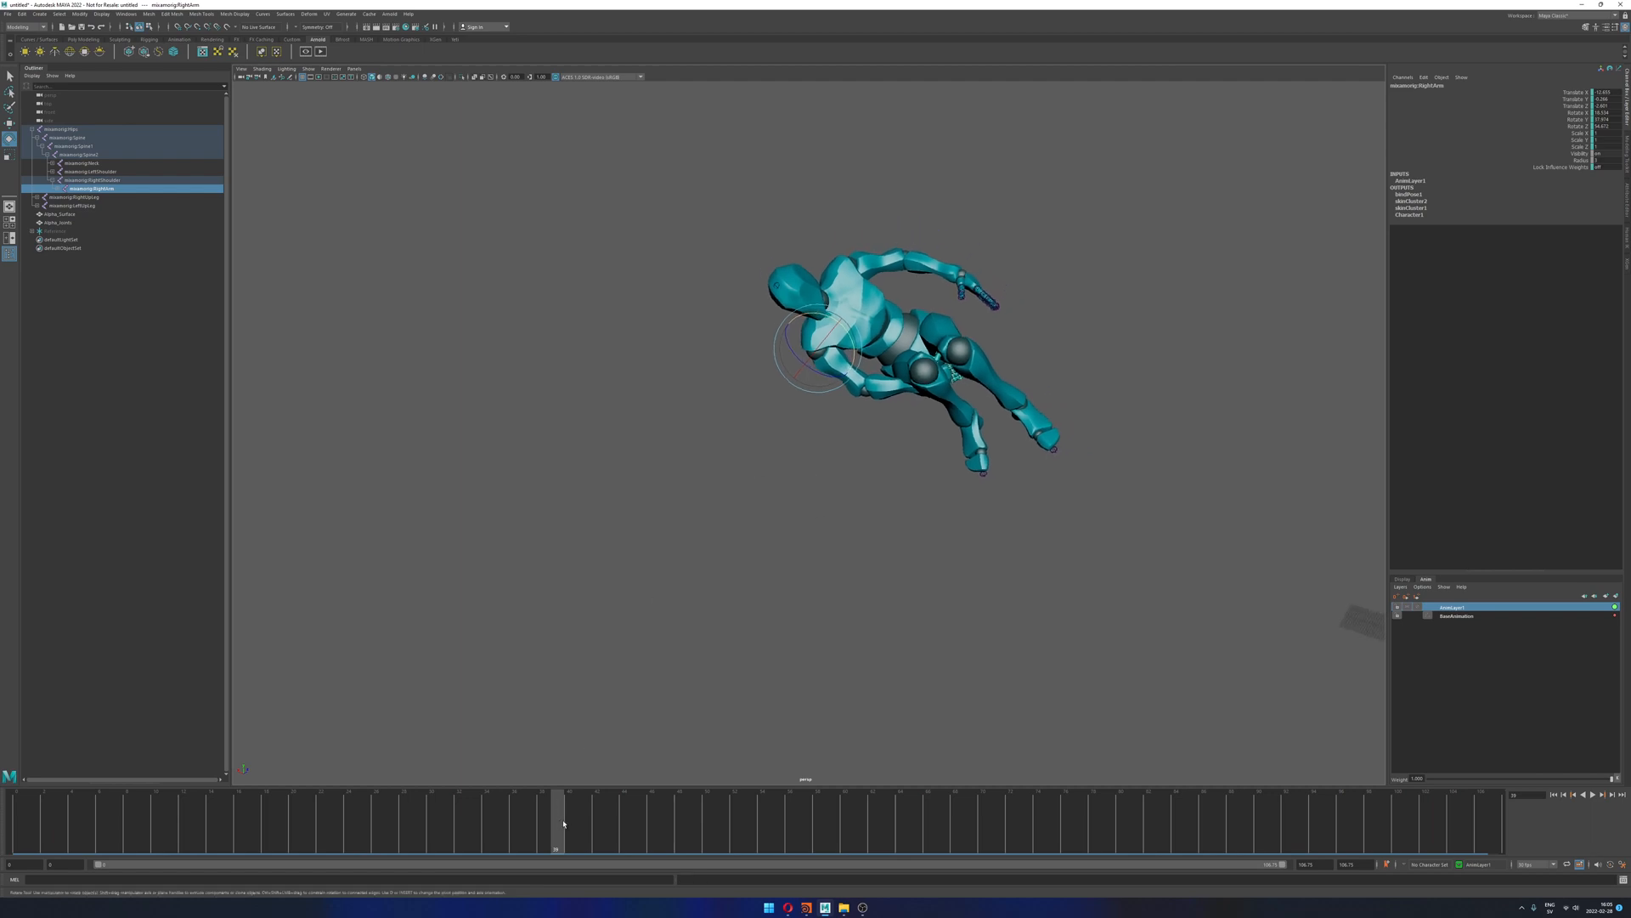
pyautogui.moveTo(562, 824); pyautogui.dragTo(529, 798)
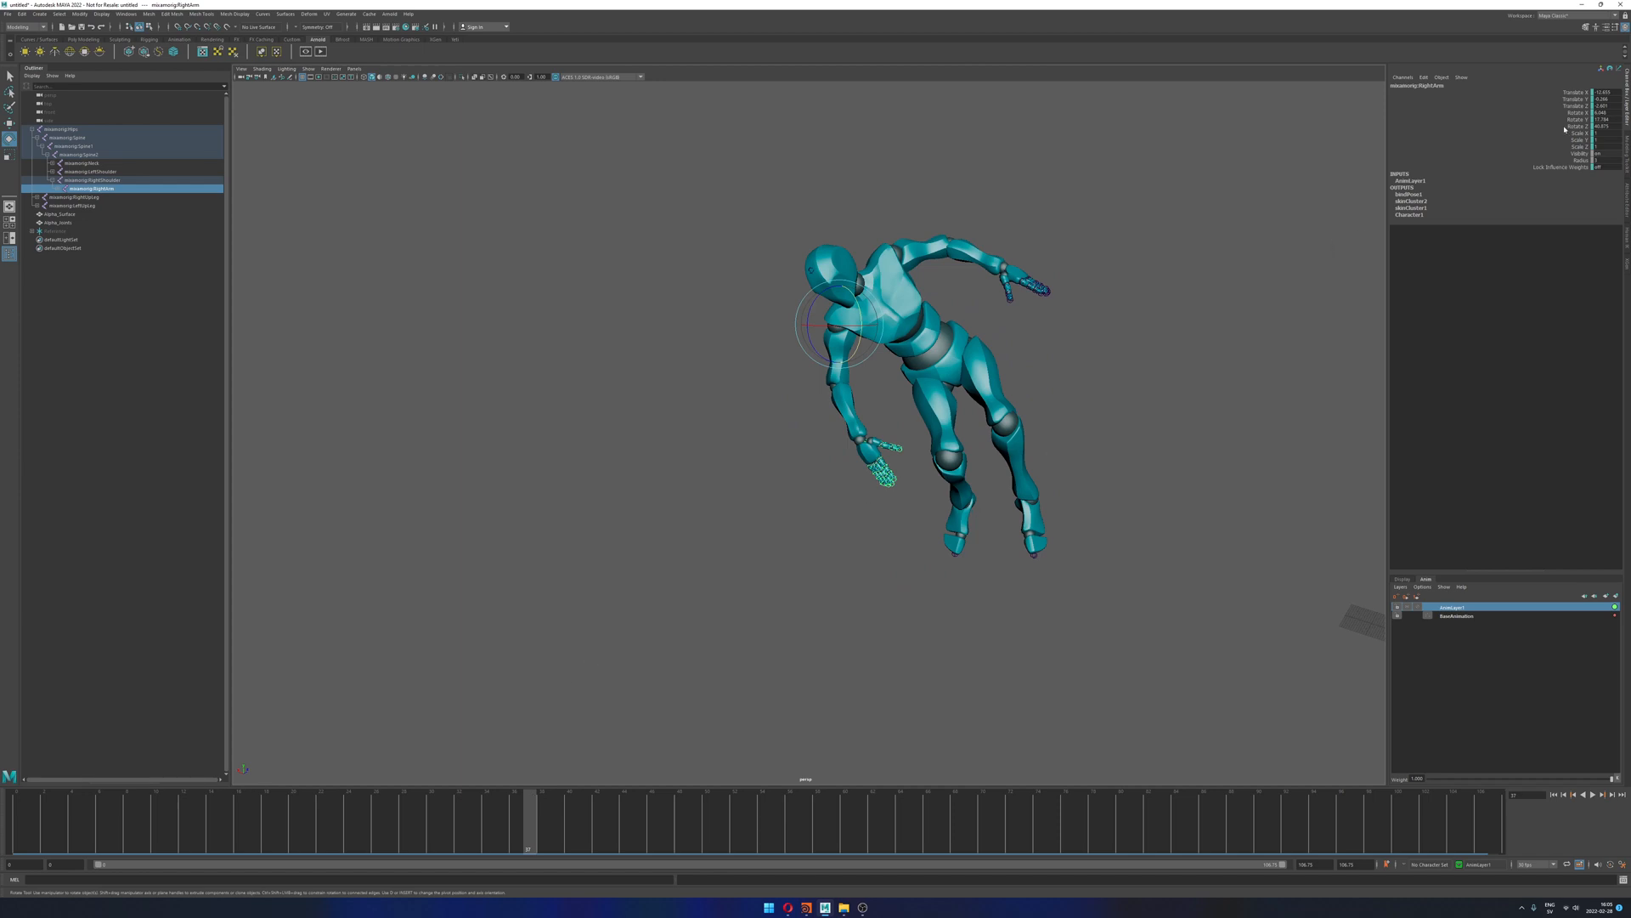
pyautogui.moveTo(1582, 113); pyautogui.dragTo(1580, 126)
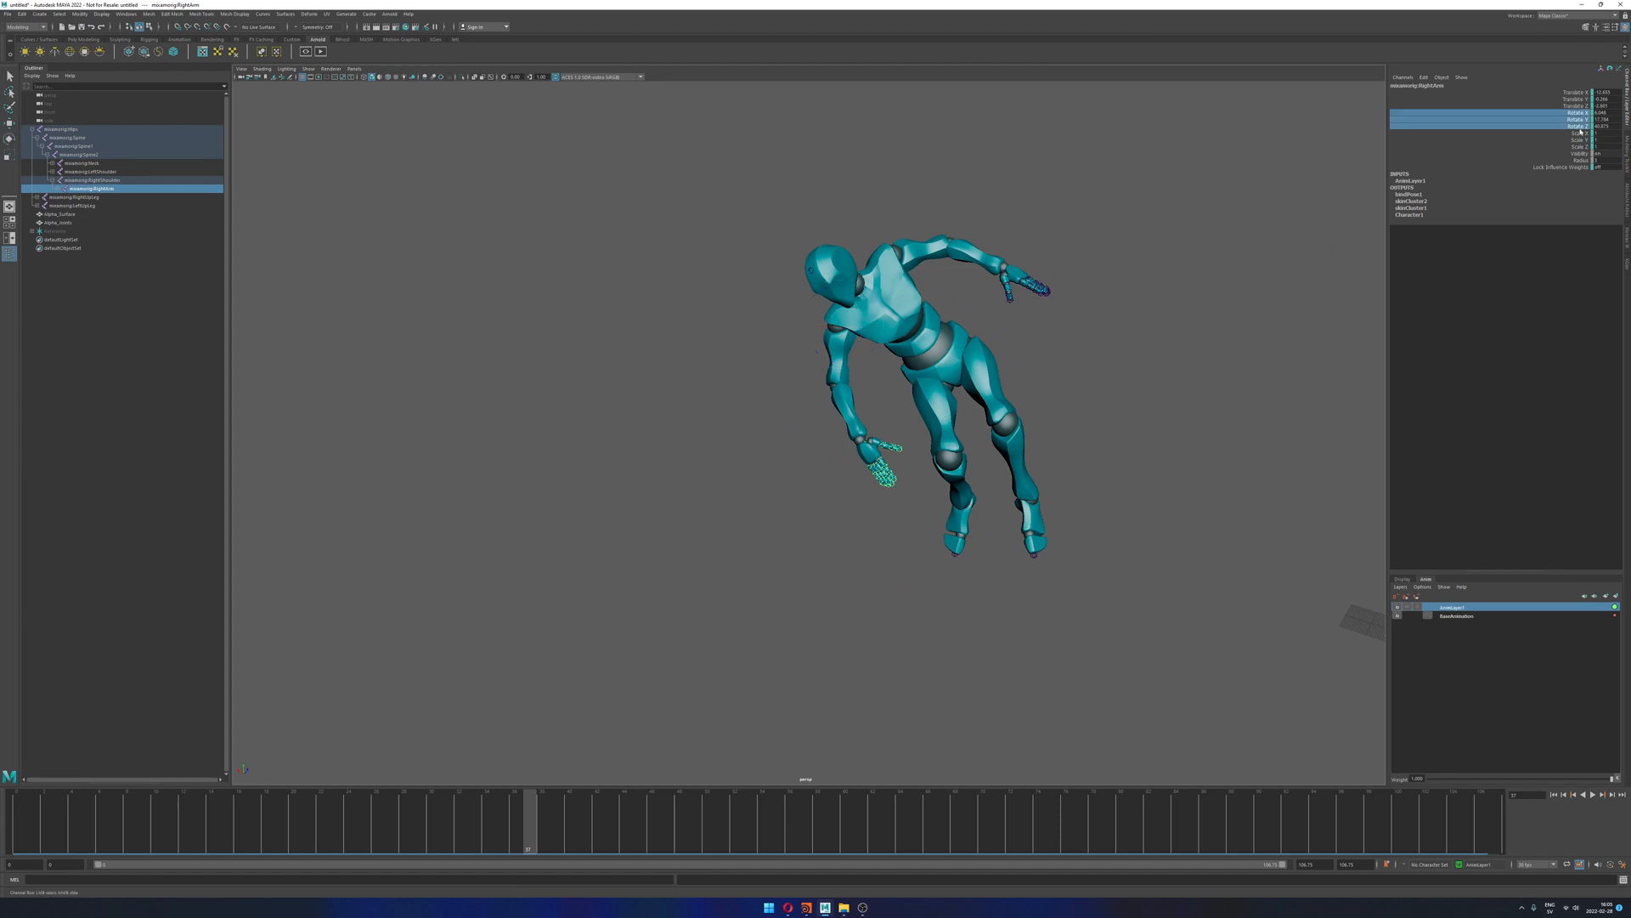
pyautogui.rightClick(1580, 126)
pyautogui.click(1565, 144)
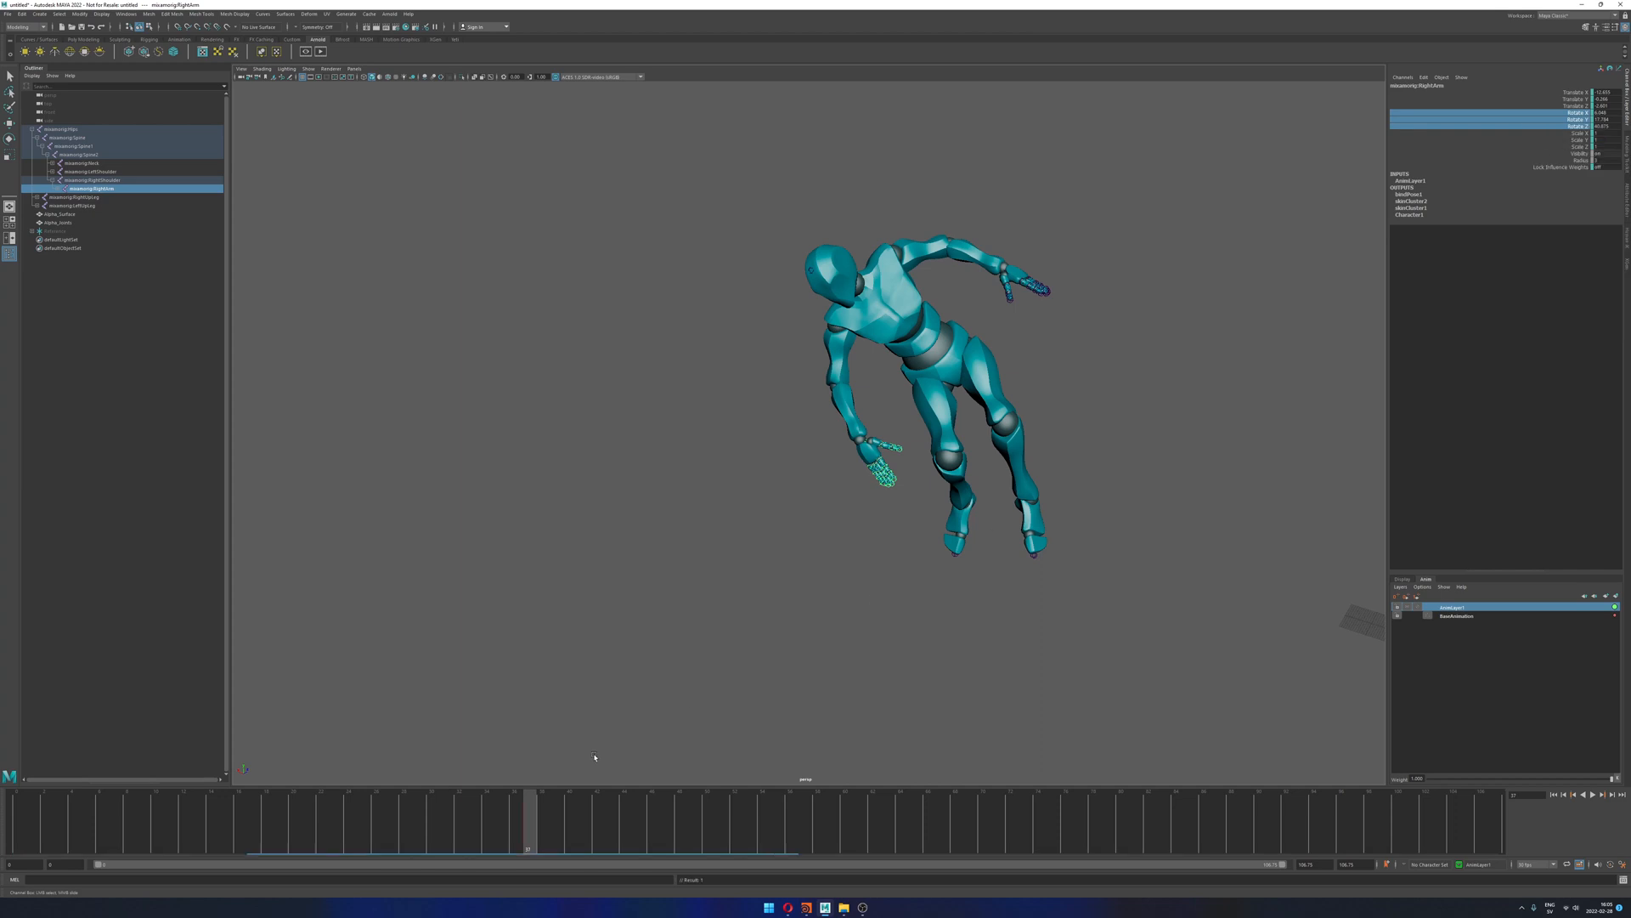
# Step: Go to a later frame where the character is landing upright and key the RightArm joint's rotation channels on AnimLayer1
pyautogui.hotkey('alt', 'v')
pyautogui.moveTo(643, 830); pyautogui.dragTo(746, 819)
pyautogui.keyDown('alt'); pyautogui.moveTo(867, 551); pyautogui.dragTo(739, 519); pyautogui.keyUp('alt')
pyautogui.rightClick(1496, 121)
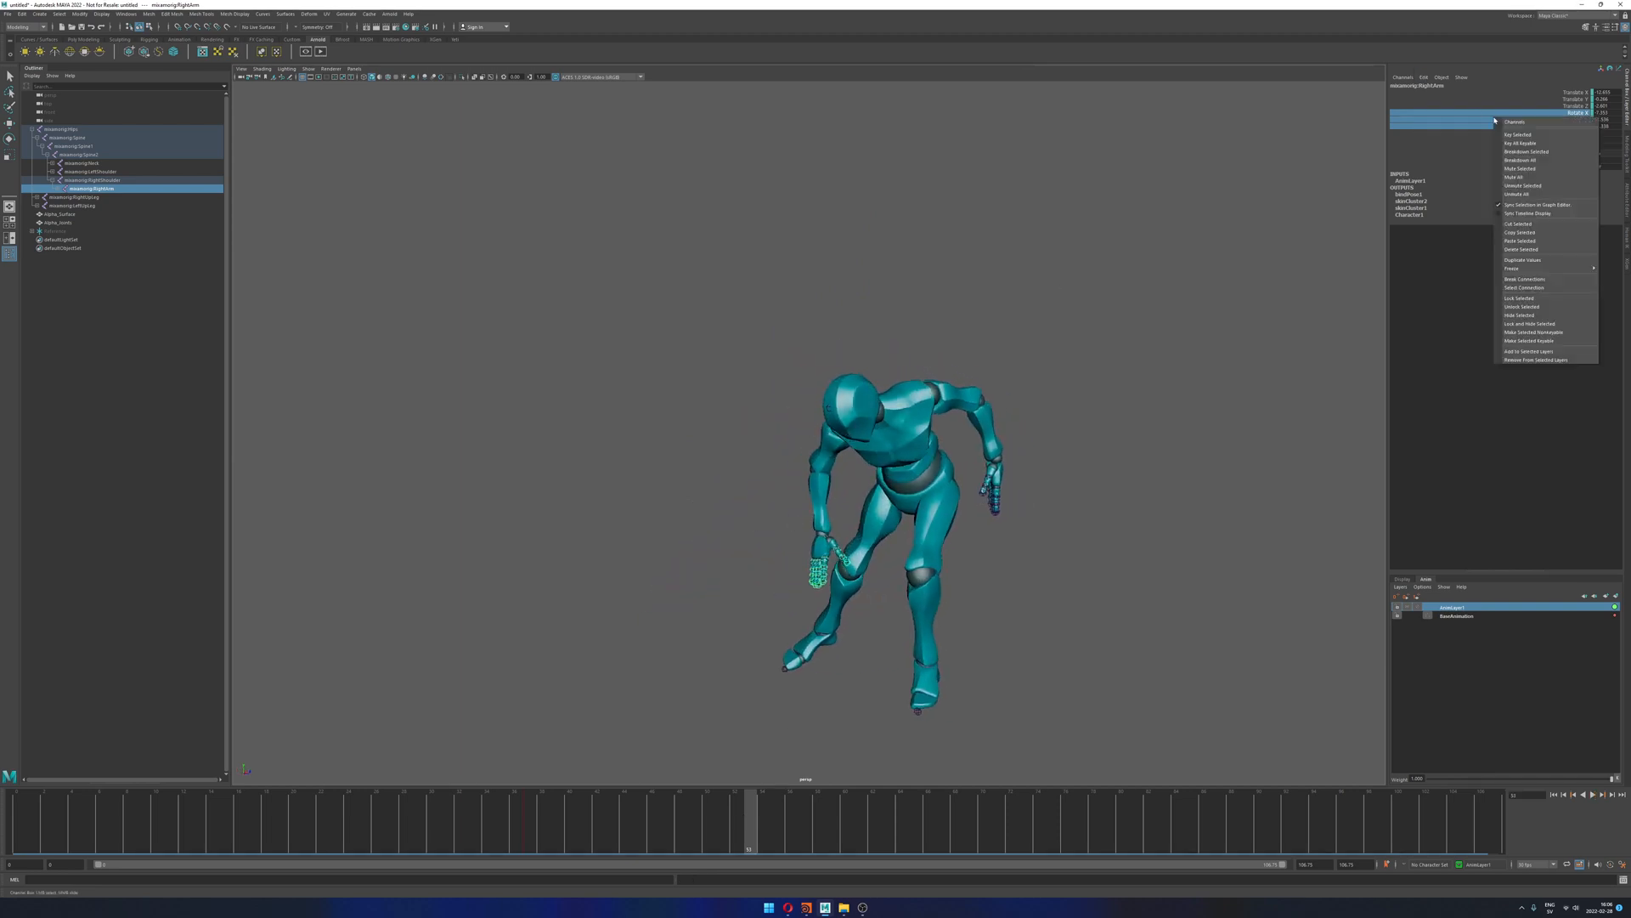
# Step: Key the right arm joint's rotation on the animation layer at the current frame and at an earlier frame
pyautogui.click(1512, 135)
pyautogui.moveTo(760, 808)
pyautogui.mouseDown()
pyautogui.moveTo(561, 812)
pyautogui.moveTo(601, 811)
pyautogui.mouseUp()
pyautogui.keyDown('alt'); pyautogui.moveTo(969, 543); pyautogui.dragTo(1000, 436); pyautogui.keyUp('alt')
pyautogui.press('e')
pyautogui.rightClick(1459, 124)
pyautogui.click(1476, 143)
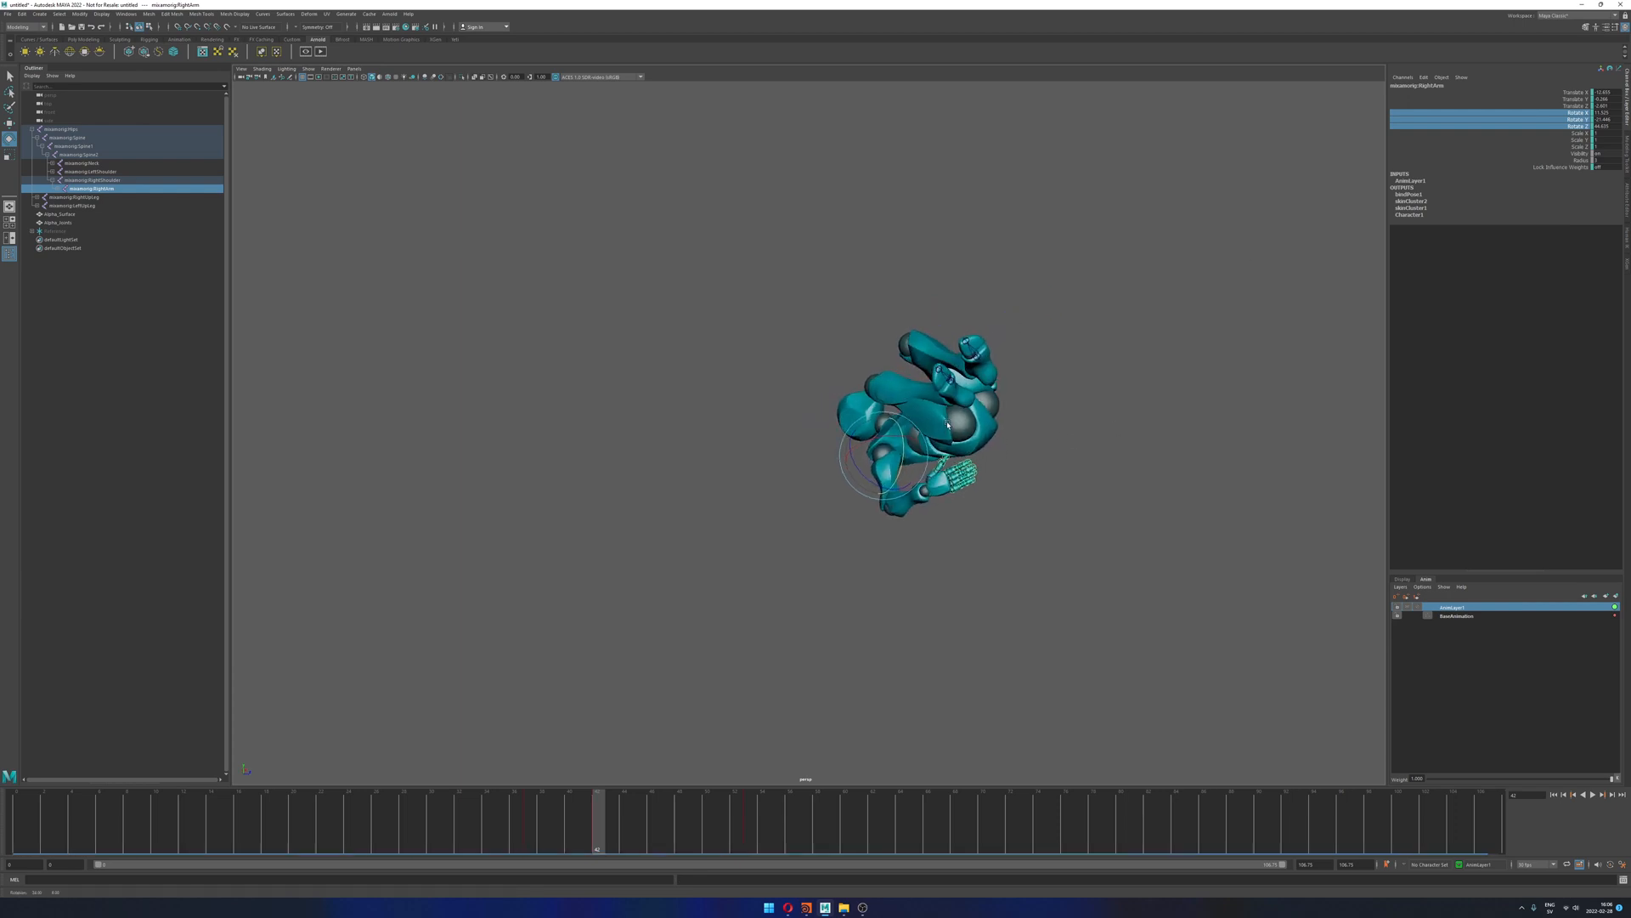
# Step: Examine the right arm's motion across the timeline from several angles, finishing at the first frame
pyautogui.moveTo(598, 833); pyautogui.dragTo(652, 821)
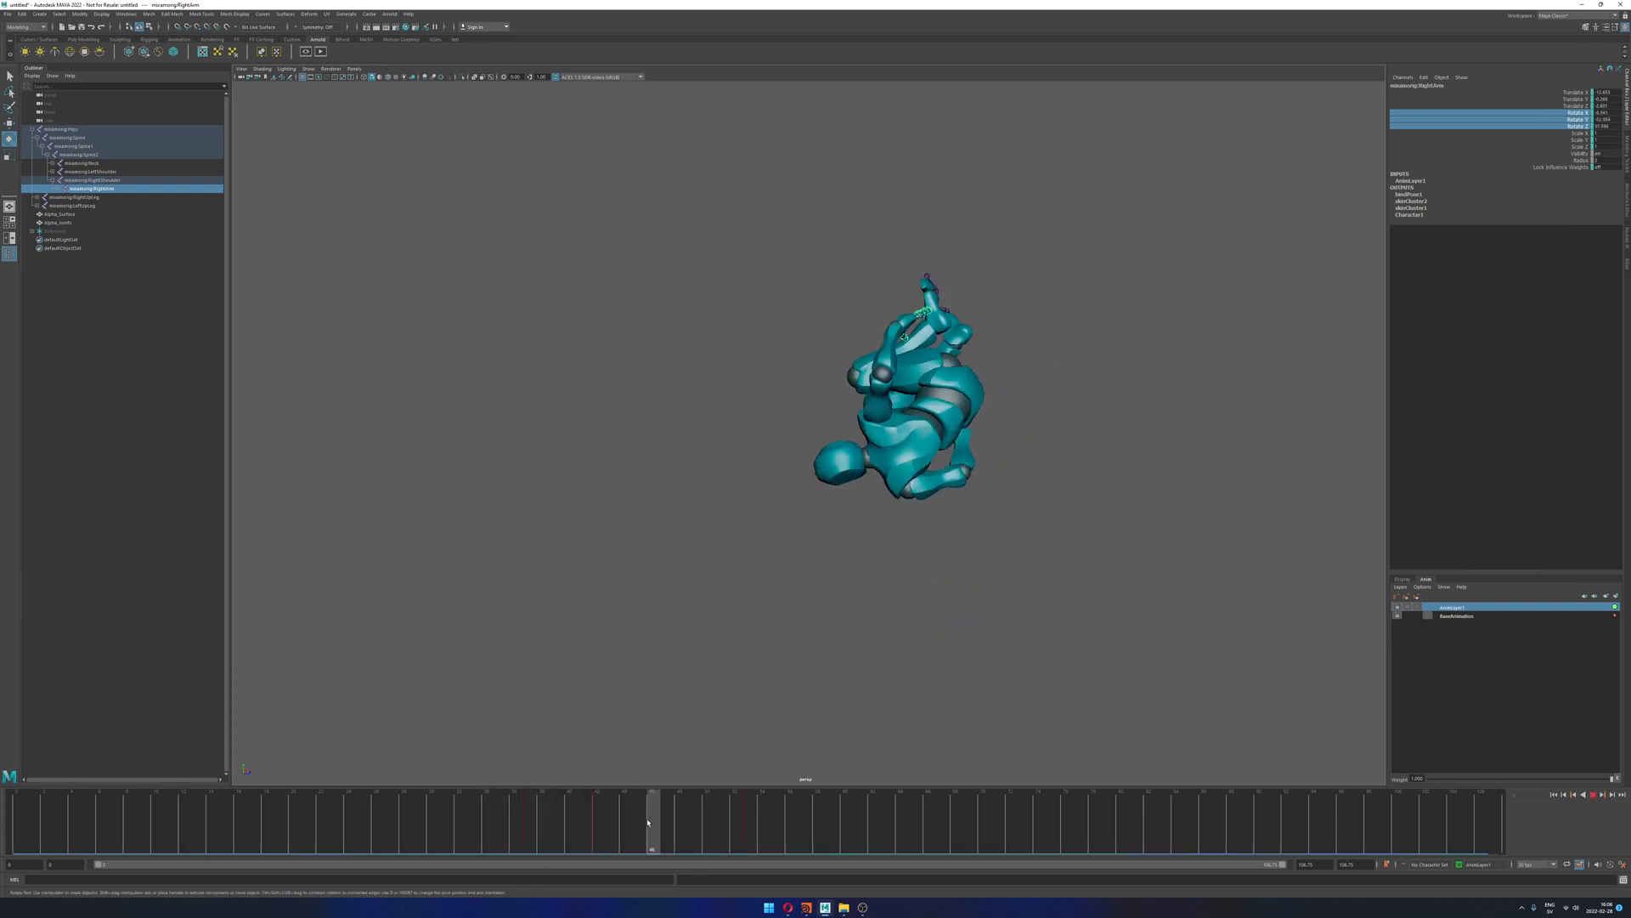
pyautogui.keyDown('alt'); pyautogui.moveTo(837, 520); pyautogui.dragTo(1004, 517); pyautogui.keyUp('alt')
pyautogui.moveTo(693, 836); pyautogui.dragTo(737, 828)
pyautogui.keyDown('alt'); pyautogui.moveTo(960, 546); pyautogui.dragTo(732, 512); pyautogui.keyUp('alt')
pyautogui.moveTo(731, 824); pyautogui.dragTo(14, 807)
pyautogui.scroll(-6, 1322, 533)
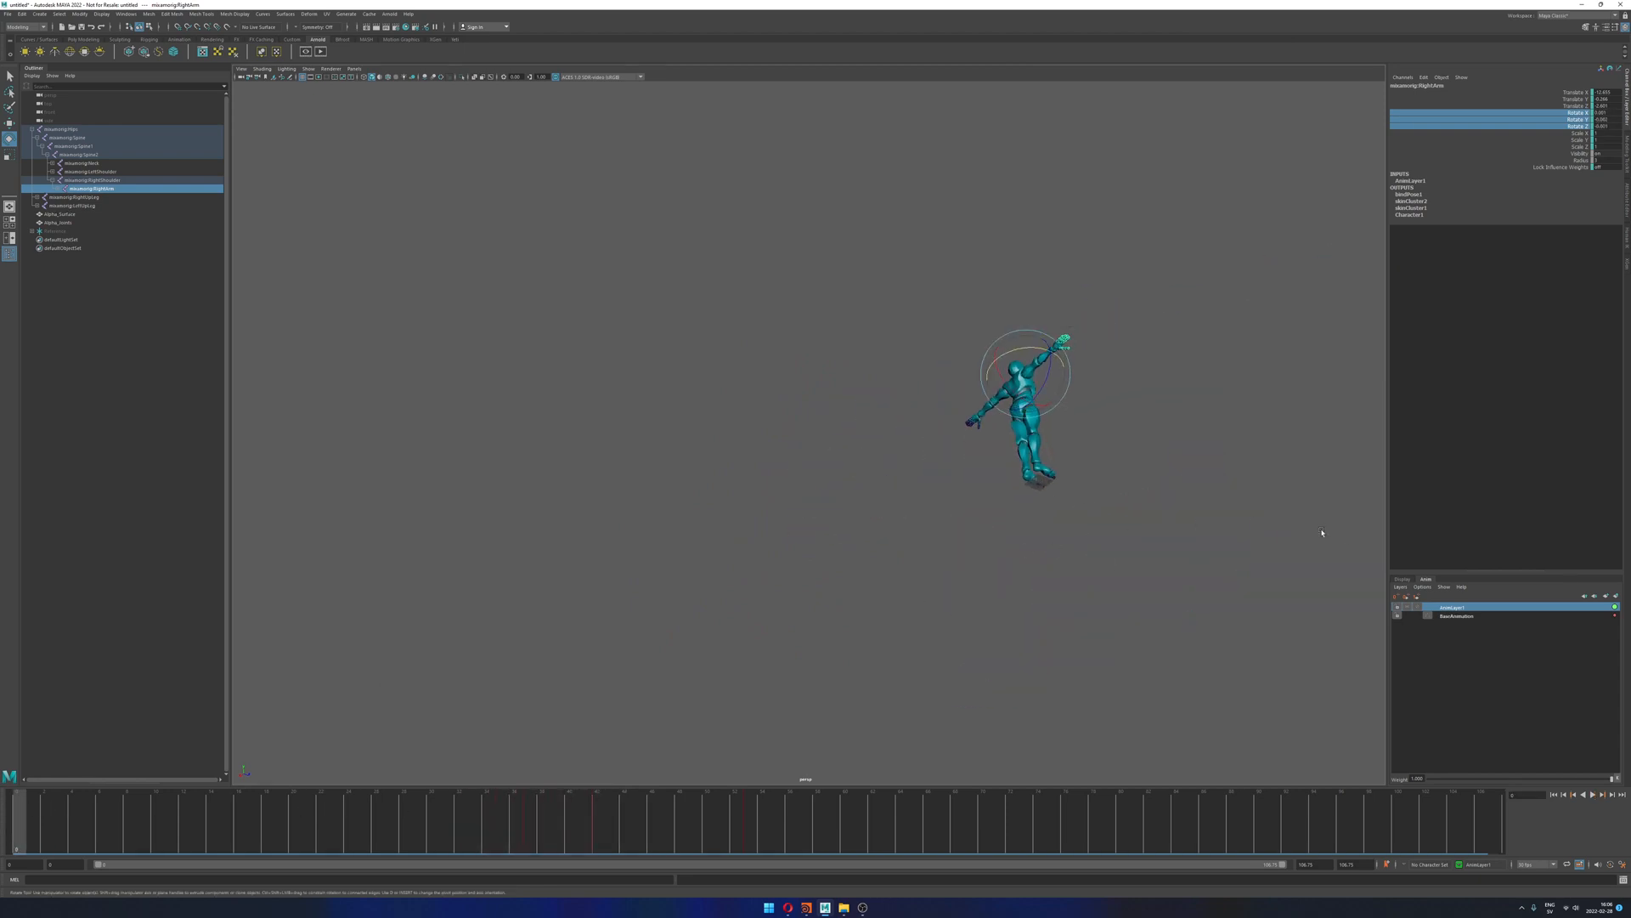
pyautogui.keyDown('alt'); pyautogui.moveTo(1322, 533); pyautogui.dragTo(941, 568); pyautogui.keyUp('alt')
pyautogui.scroll(3, 991, 532)
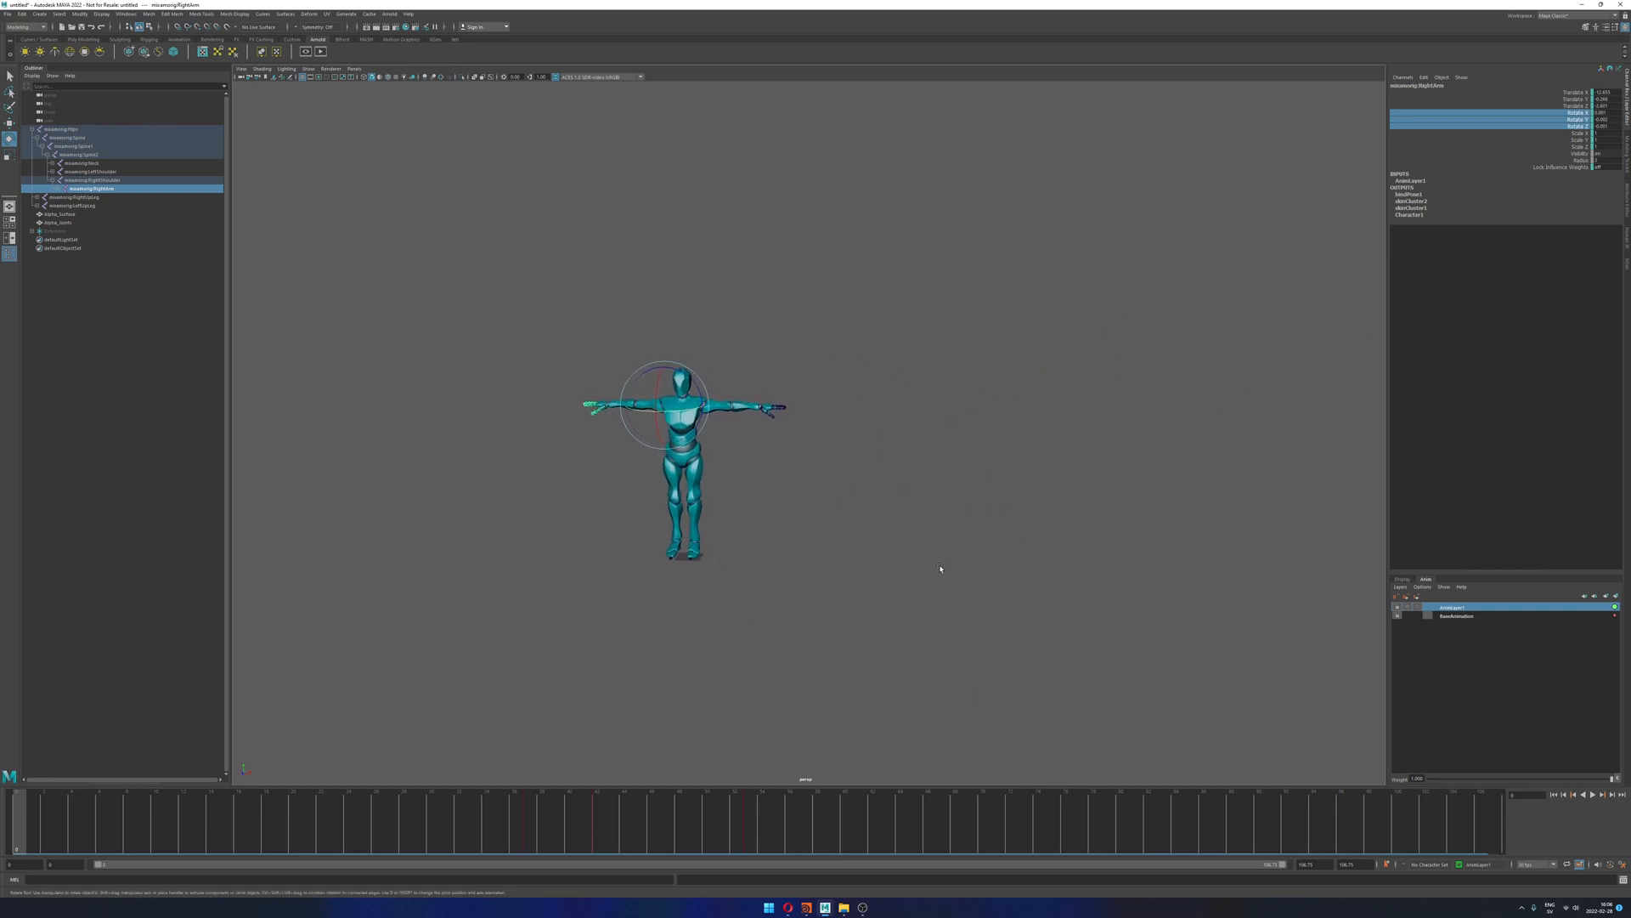
# Step: Play back the animation with nothing selected, stop it and return to the first frame
pyautogui.click(940, 569)
pyautogui.click(1593, 795)
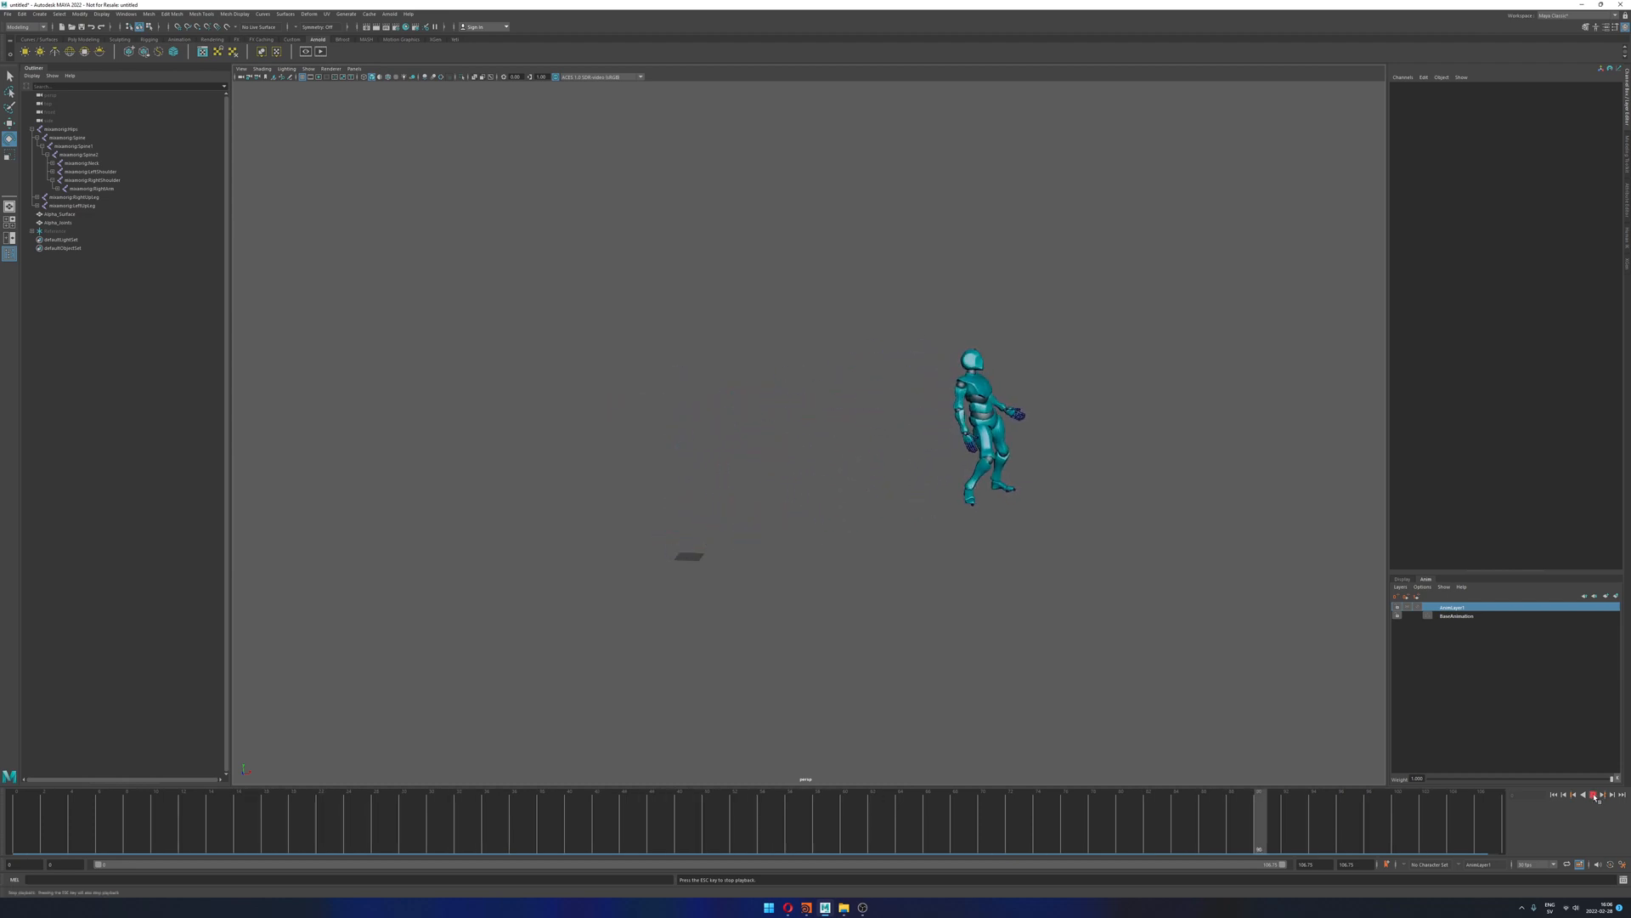
pyautogui.click(1595, 797)
pyautogui.moveTo(1413, 819); pyautogui.dragTo(0, 707)
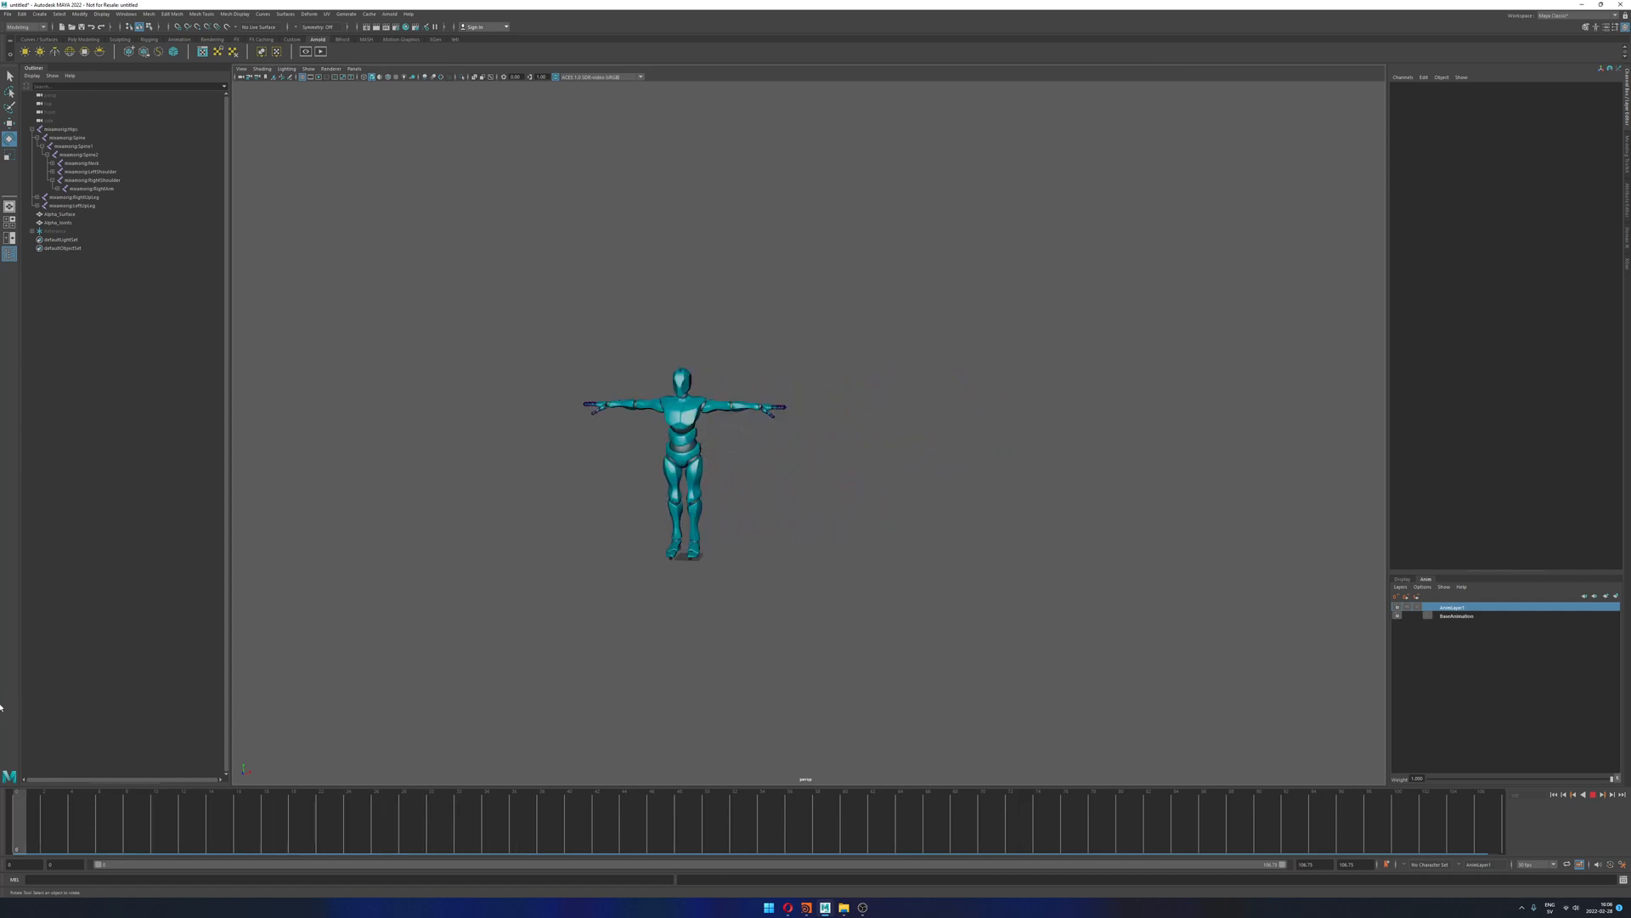
# Step: Hide the Alpha_Surface and Alpha_Joints meshes so only the skeleton is displayed
pyautogui.click(695, 481)
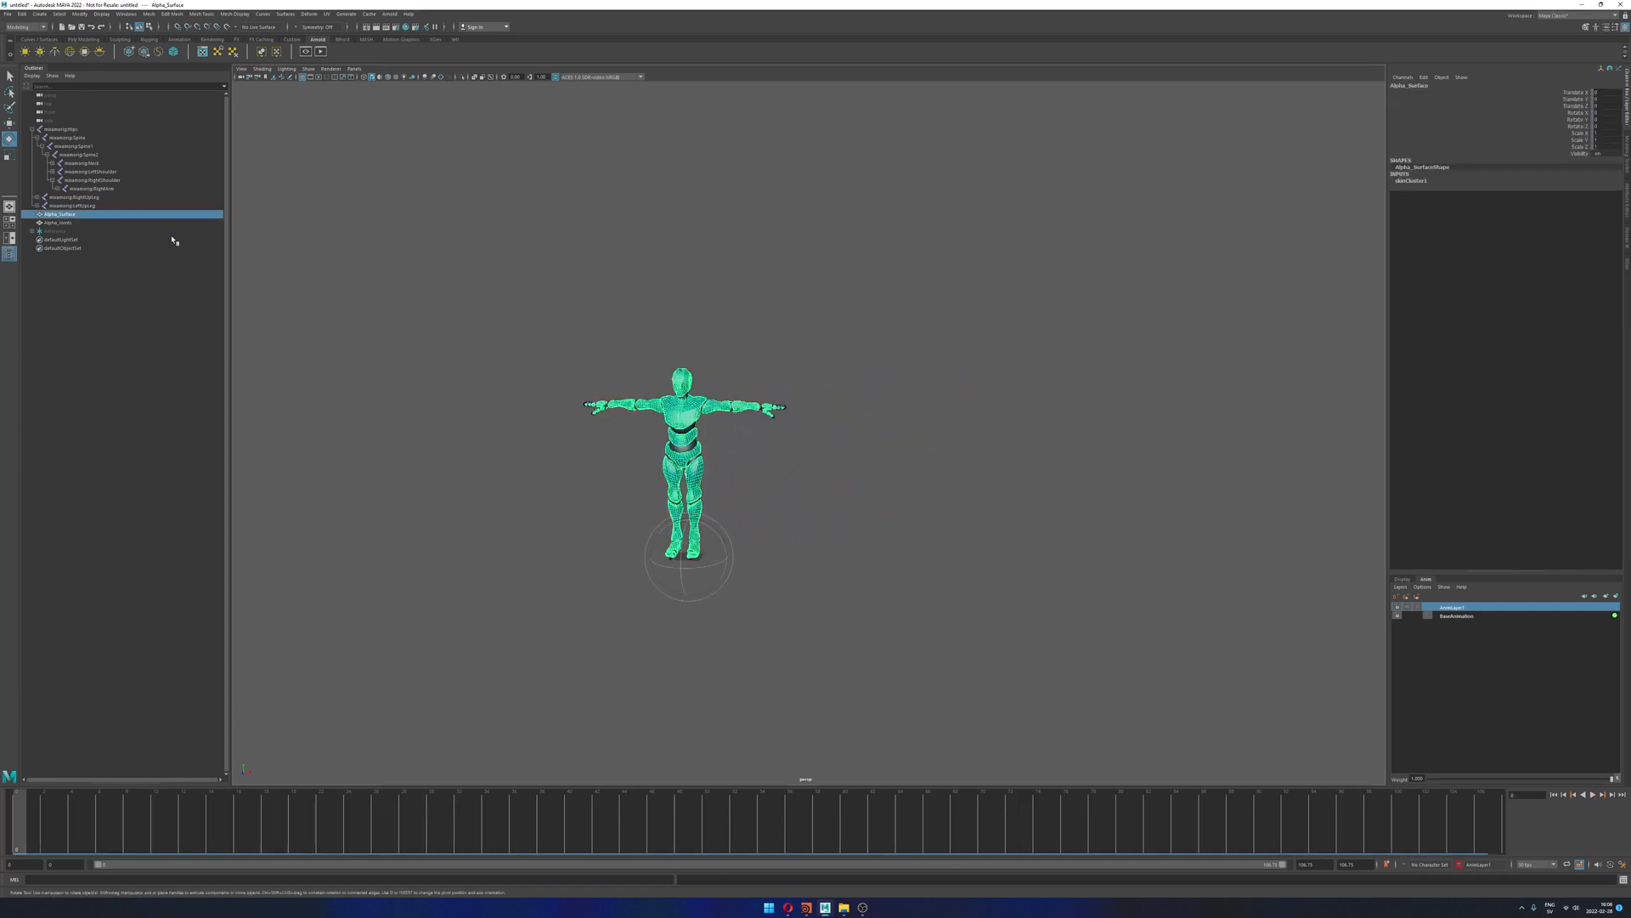
pyautogui.keyDown('shift'); pyautogui.click(68, 223); pyautogui.keyUp('shift')
pyautogui.hotkey('ctrl', 'h')
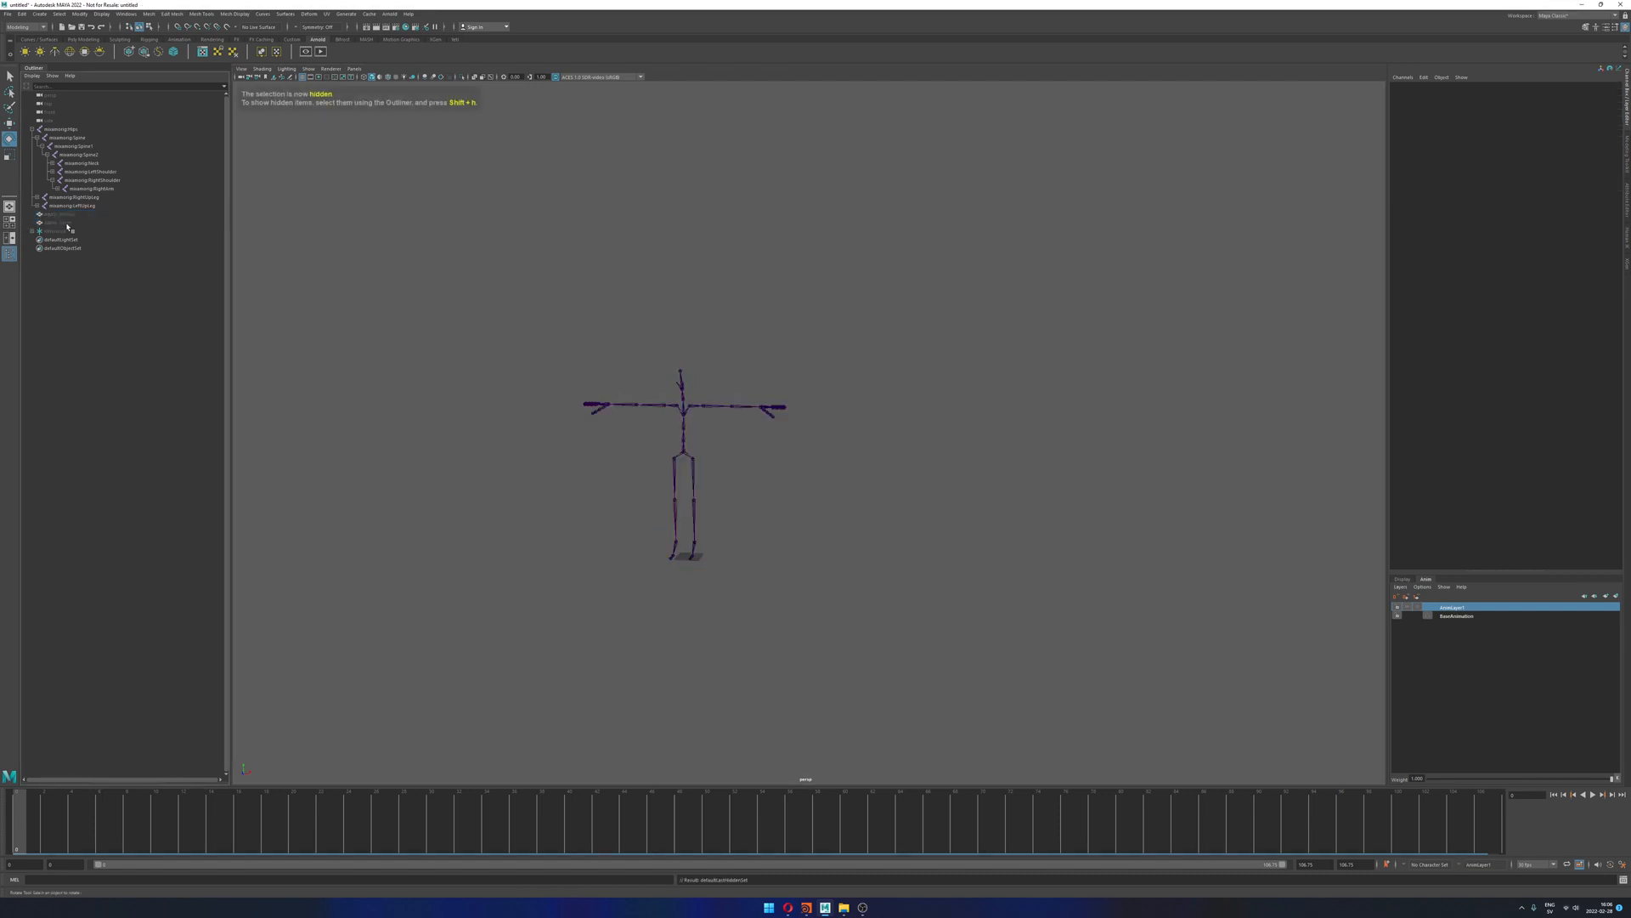
# Step: Create a new animation layer from the left upper leg joint
pyautogui.press('q')
pyautogui.click(694, 483)
pyautogui.keyDown('alt'); pyautogui.moveTo(760, 503); pyautogui.dragTo(765, 489); pyautogui.keyUp('alt')
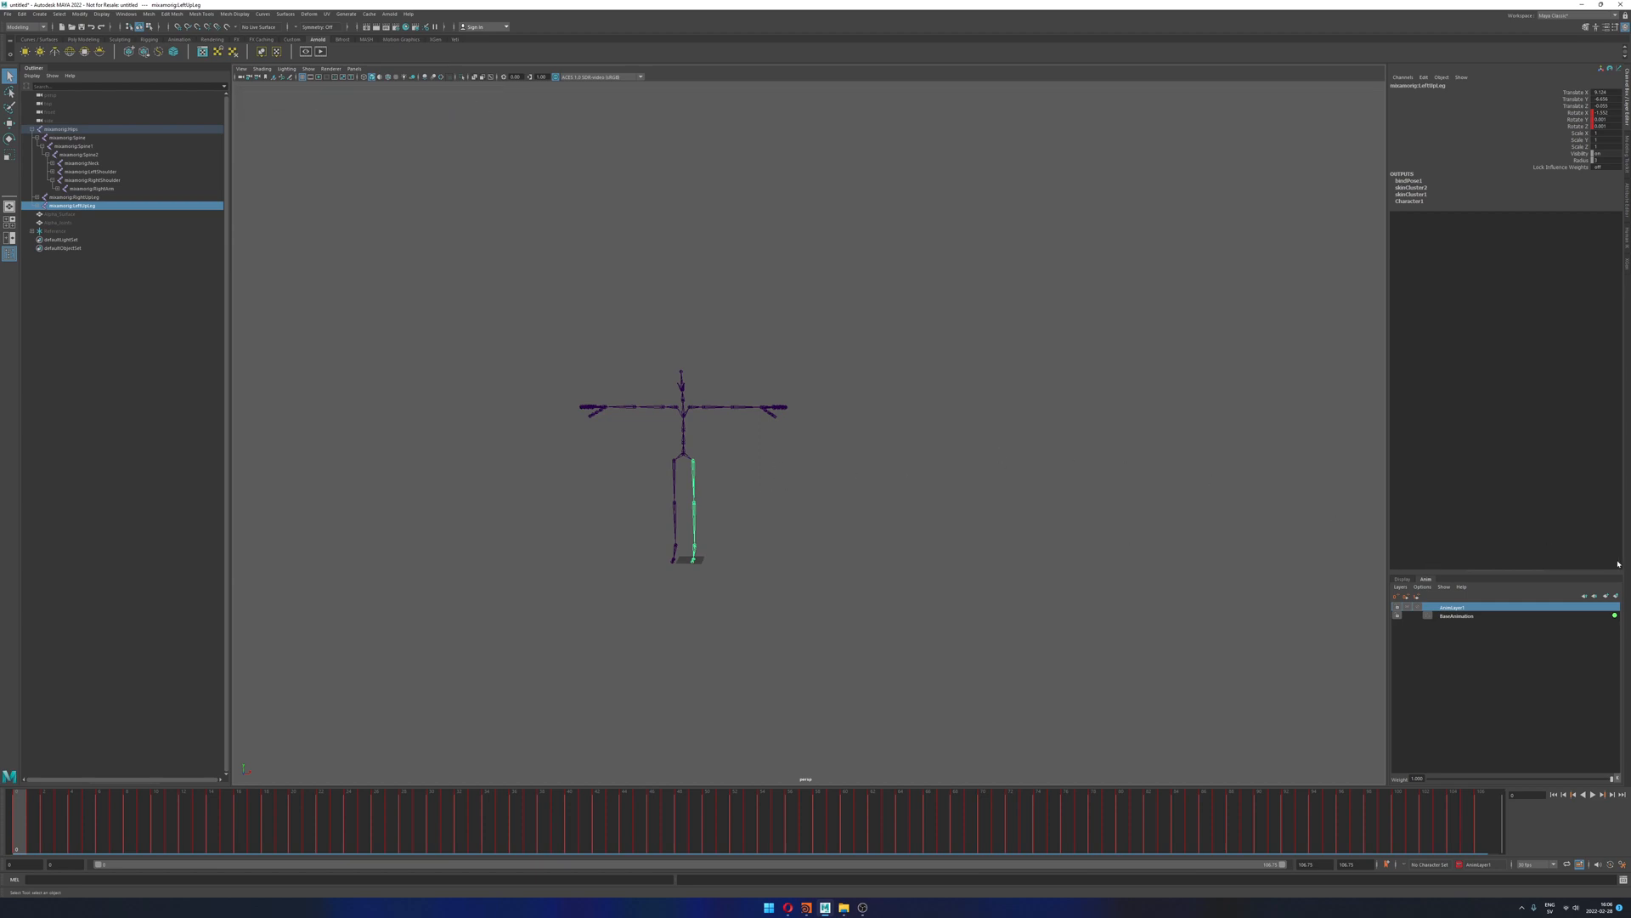
pyautogui.click(1616, 597)
# Step: Rotate the left upper leg outward from the body at the first frame and key its three rotation channels
pyautogui.press('e')
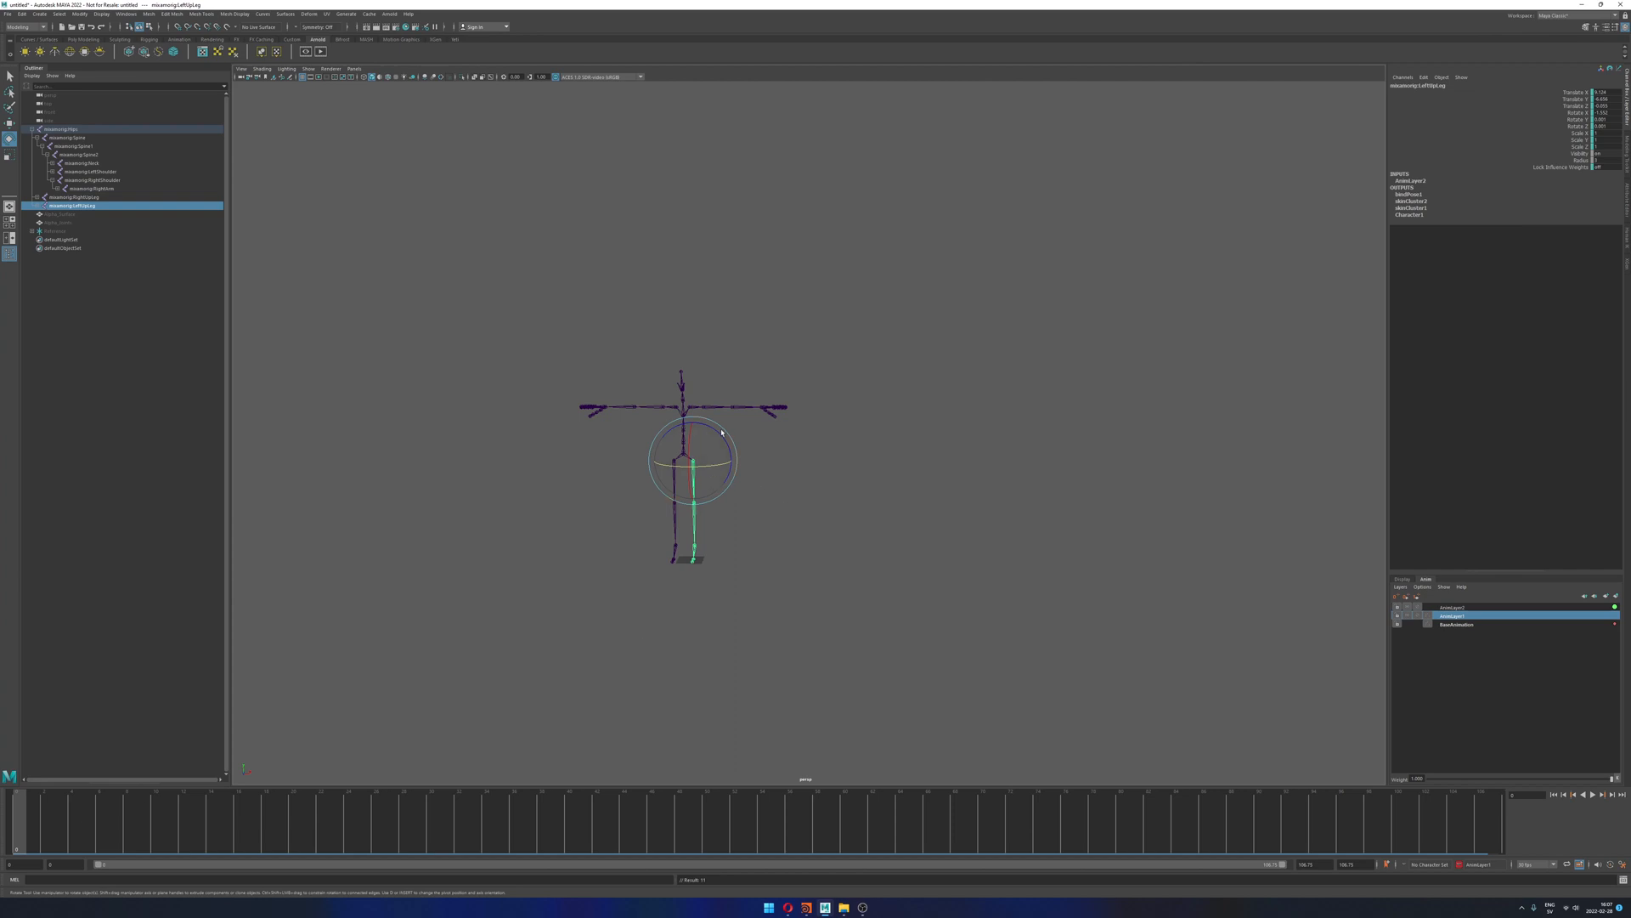
pyautogui.moveTo(720, 431)
pyautogui.mouseDown()
pyautogui.moveTo(672, 426)
pyautogui.moveTo(655, 445)
pyautogui.moveTo(718, 437)
pyautogui.moveTo(736, 455)
pyautogui.mouseUp()
pyautogui.click(33, 818)
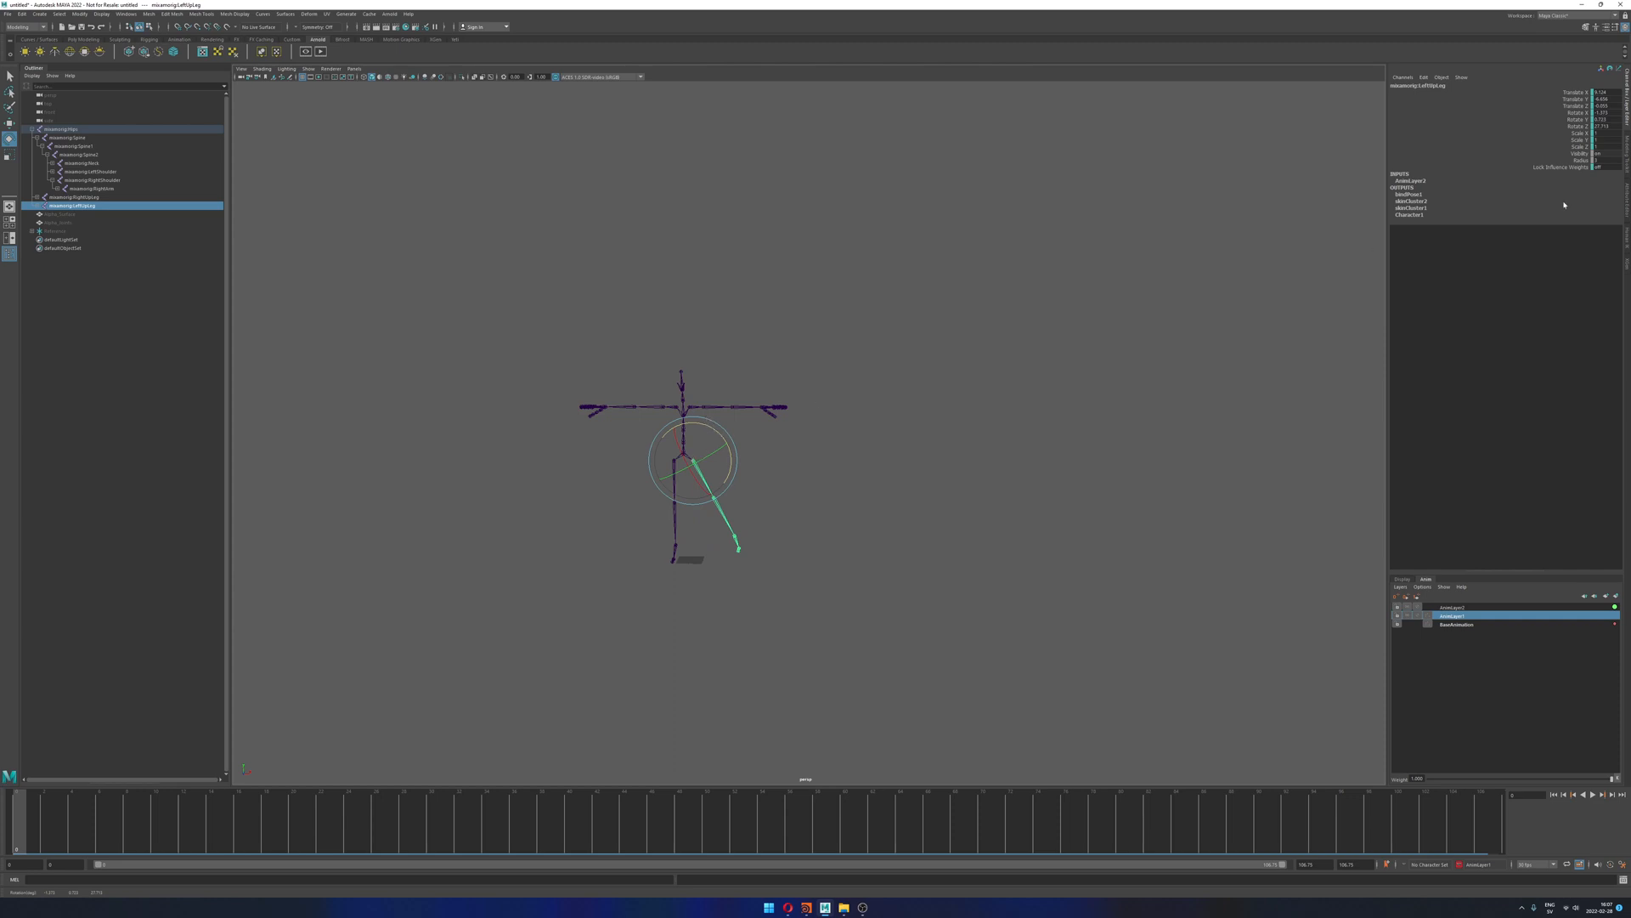
pyautogui.moveTo(1575, 113); pyautogui.dragTo(1575, 127)
pyautogui.rightClick(1575, 127)
pyautogui.click(1566, 139)
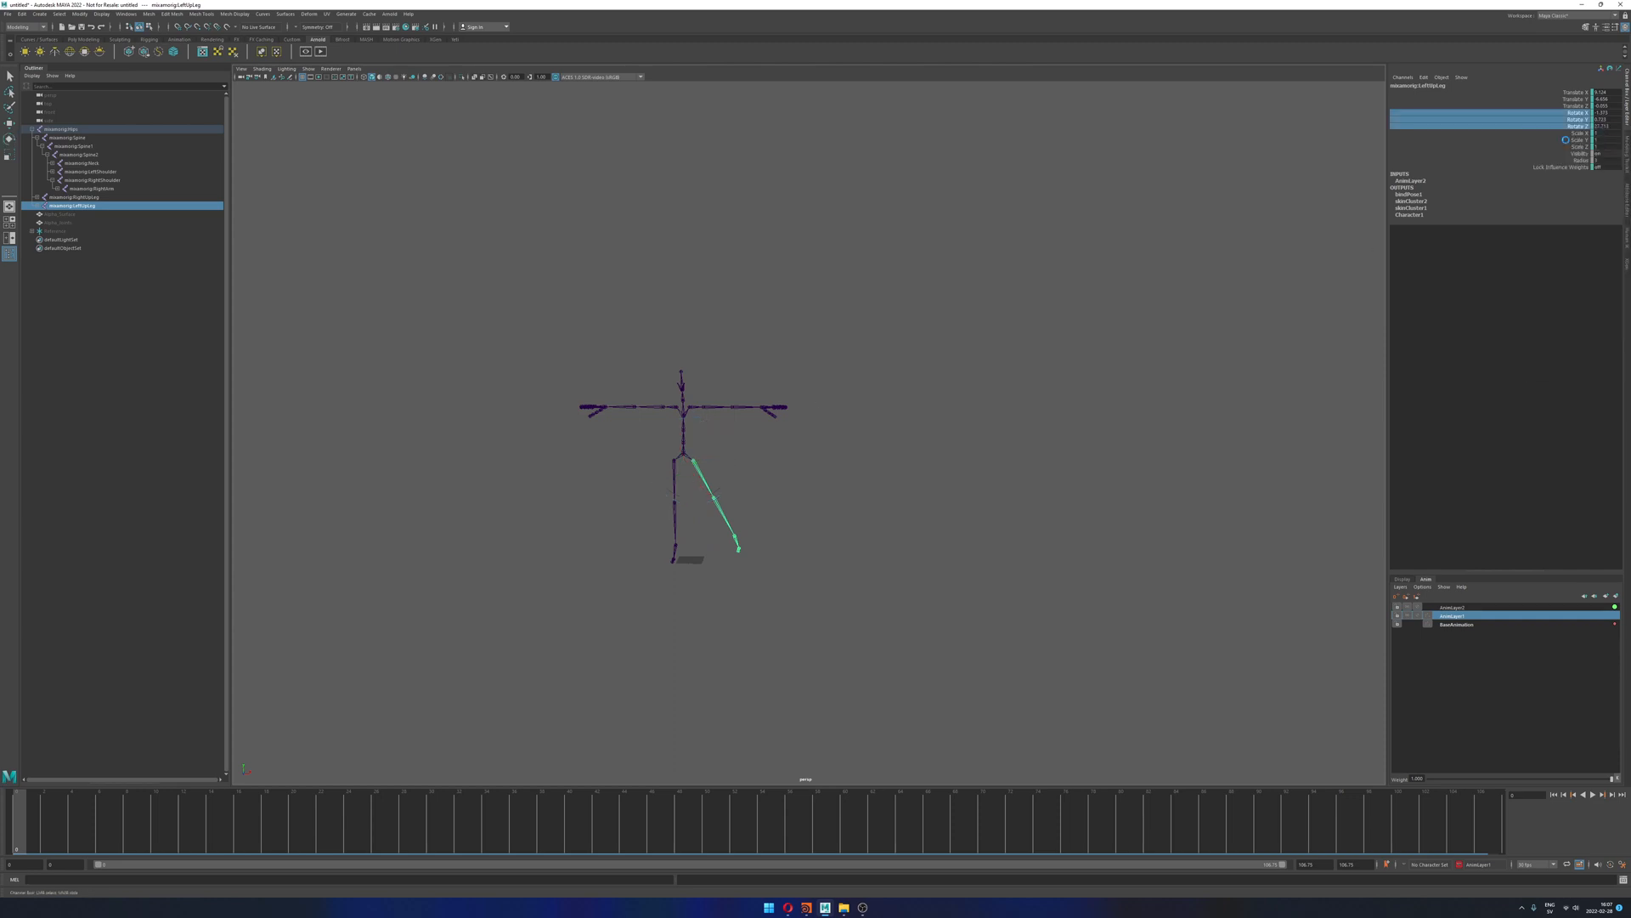
# Step: Play and scrub the animation to its end to examine how the leg offset affects the whole motion
pyautogui.hotkey('alt', 'v')
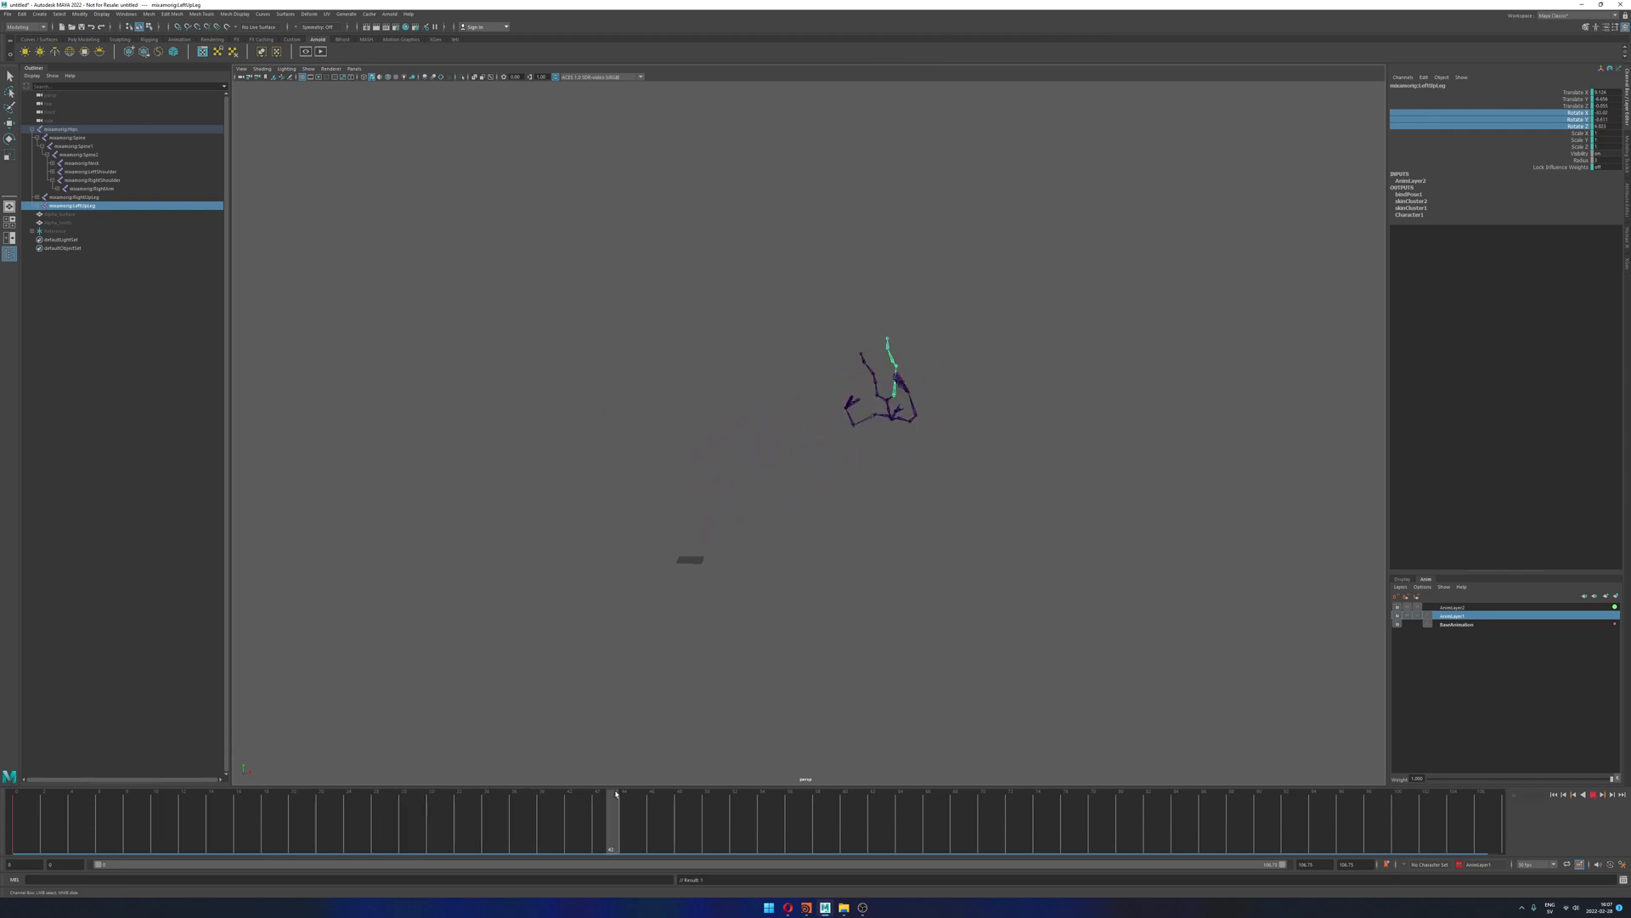
pyautogui.moveTo(616, 795); pyautogui.dragTo(1483, 841)
pyautogui.keyDown('alt'); pyautogui.moveTo(1177, 633); pyautogui.dragTo(1039, 626); pyautogui.keyUp('alt')
pyautogui.keyDown('alt'); pyautogui.moveTo(1038, 625); pyautogui.dragTo(892, 606, button='middle'); pyautogui.keyUp('alt')
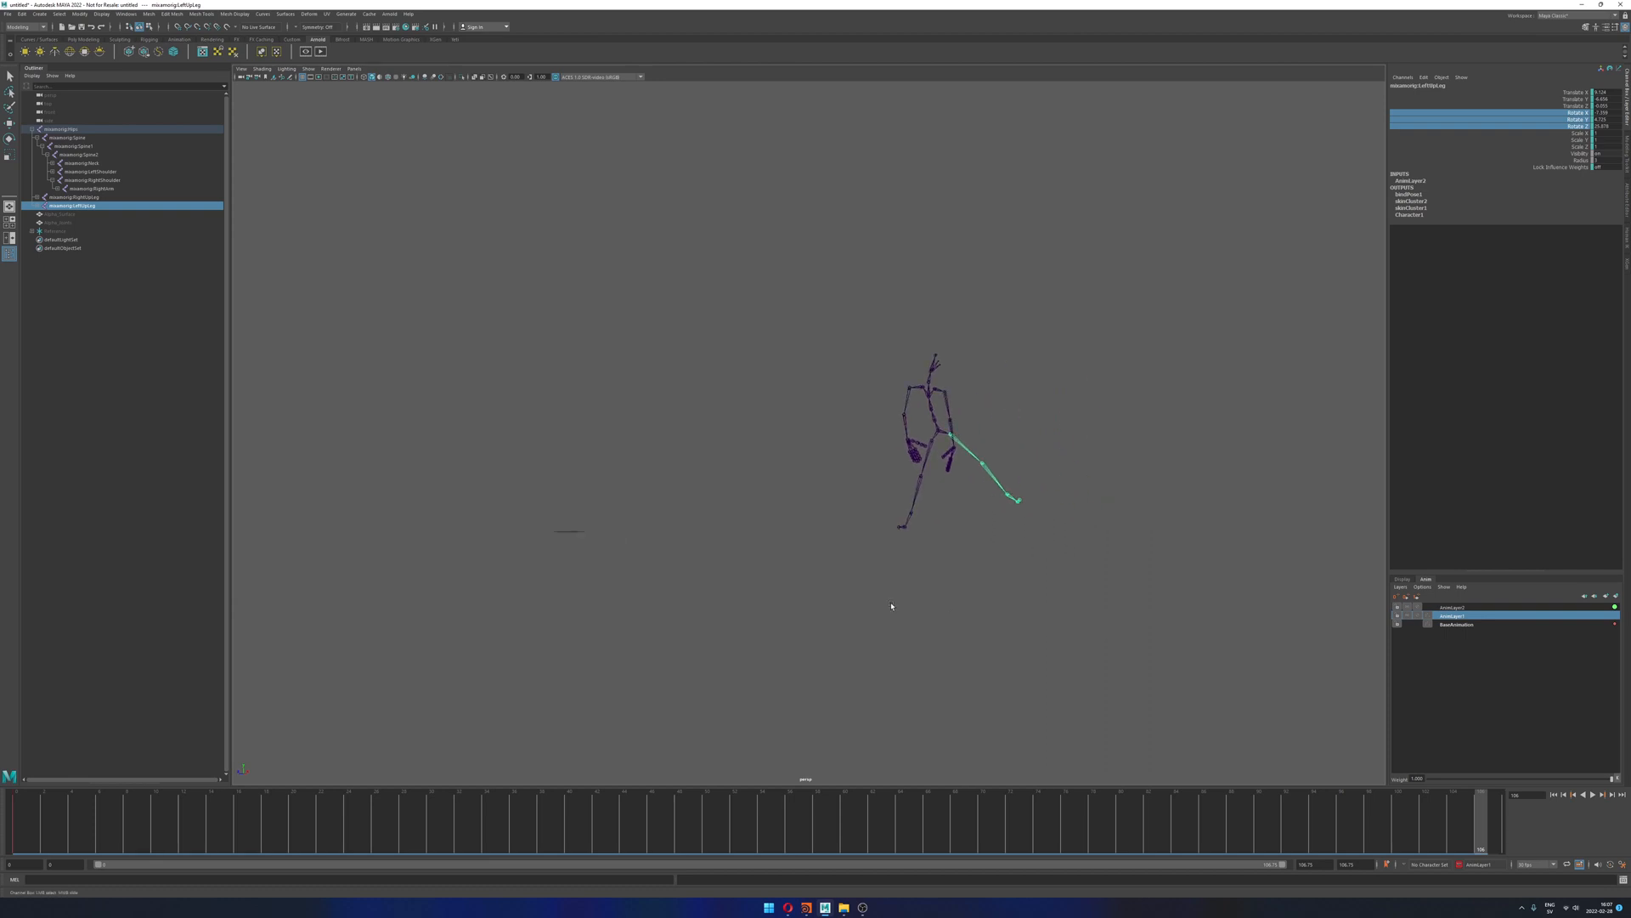
pyautogui.keyDown('alt'); pyautogui.moveTo(891, 606); pyautogui.dragTo(1083, 597); pyautogui.keyUp('alt')
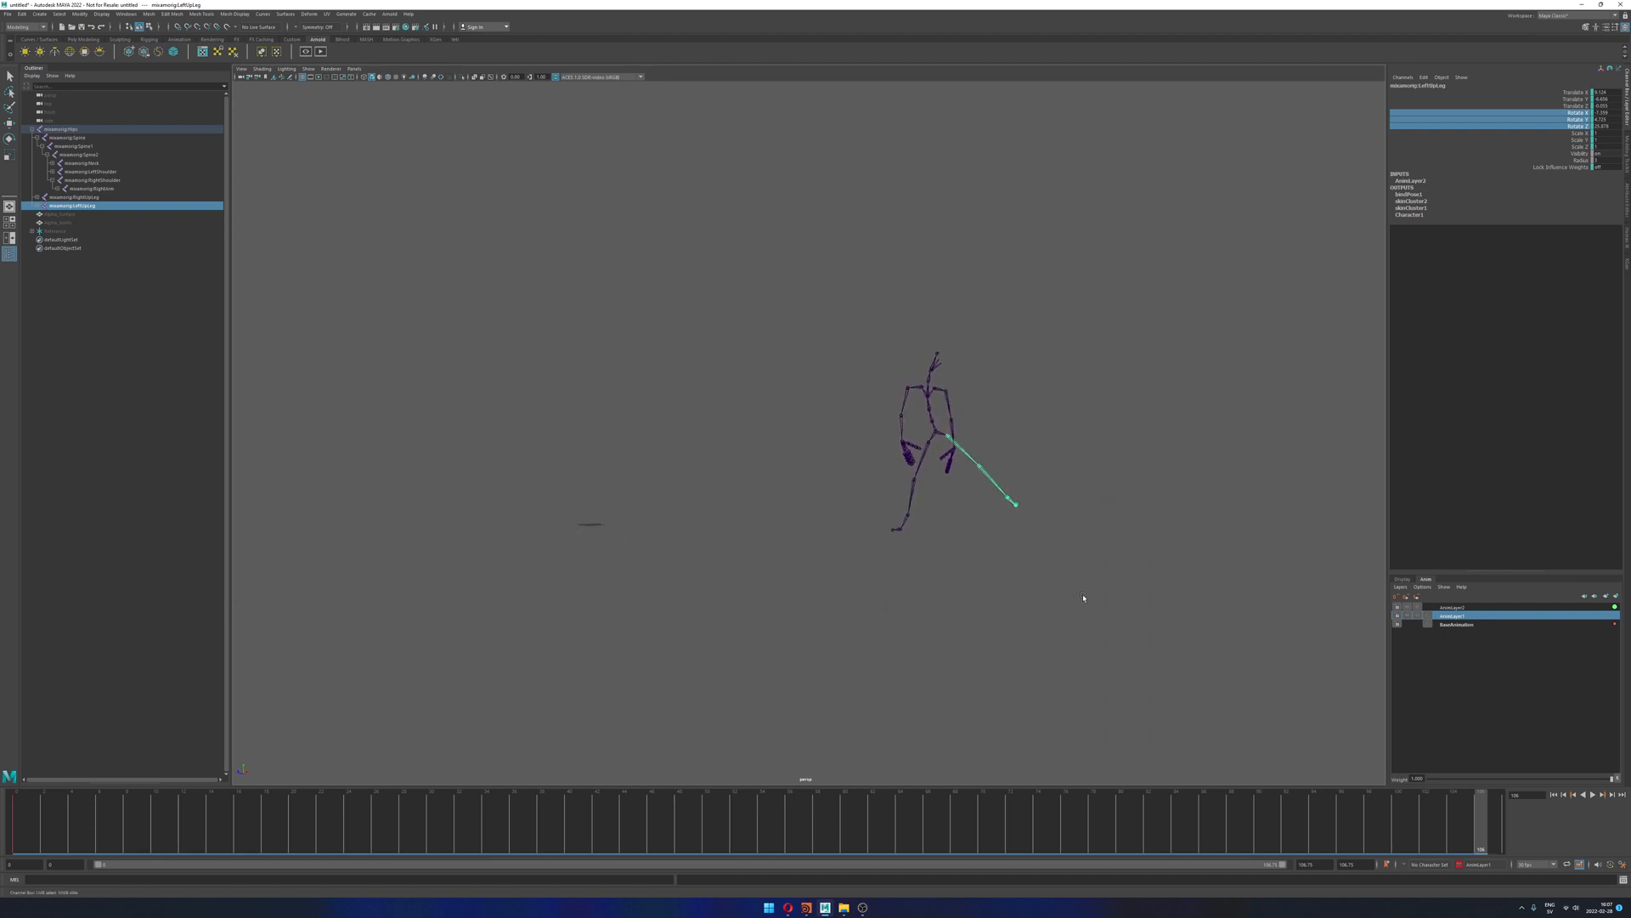
# Step: Mute AnimLayer2 with the leg offset, and toggle the mute of AnimLayer1 on and off
pyautogui.click(1419, 608)
pyautogui.click(1397, 616)
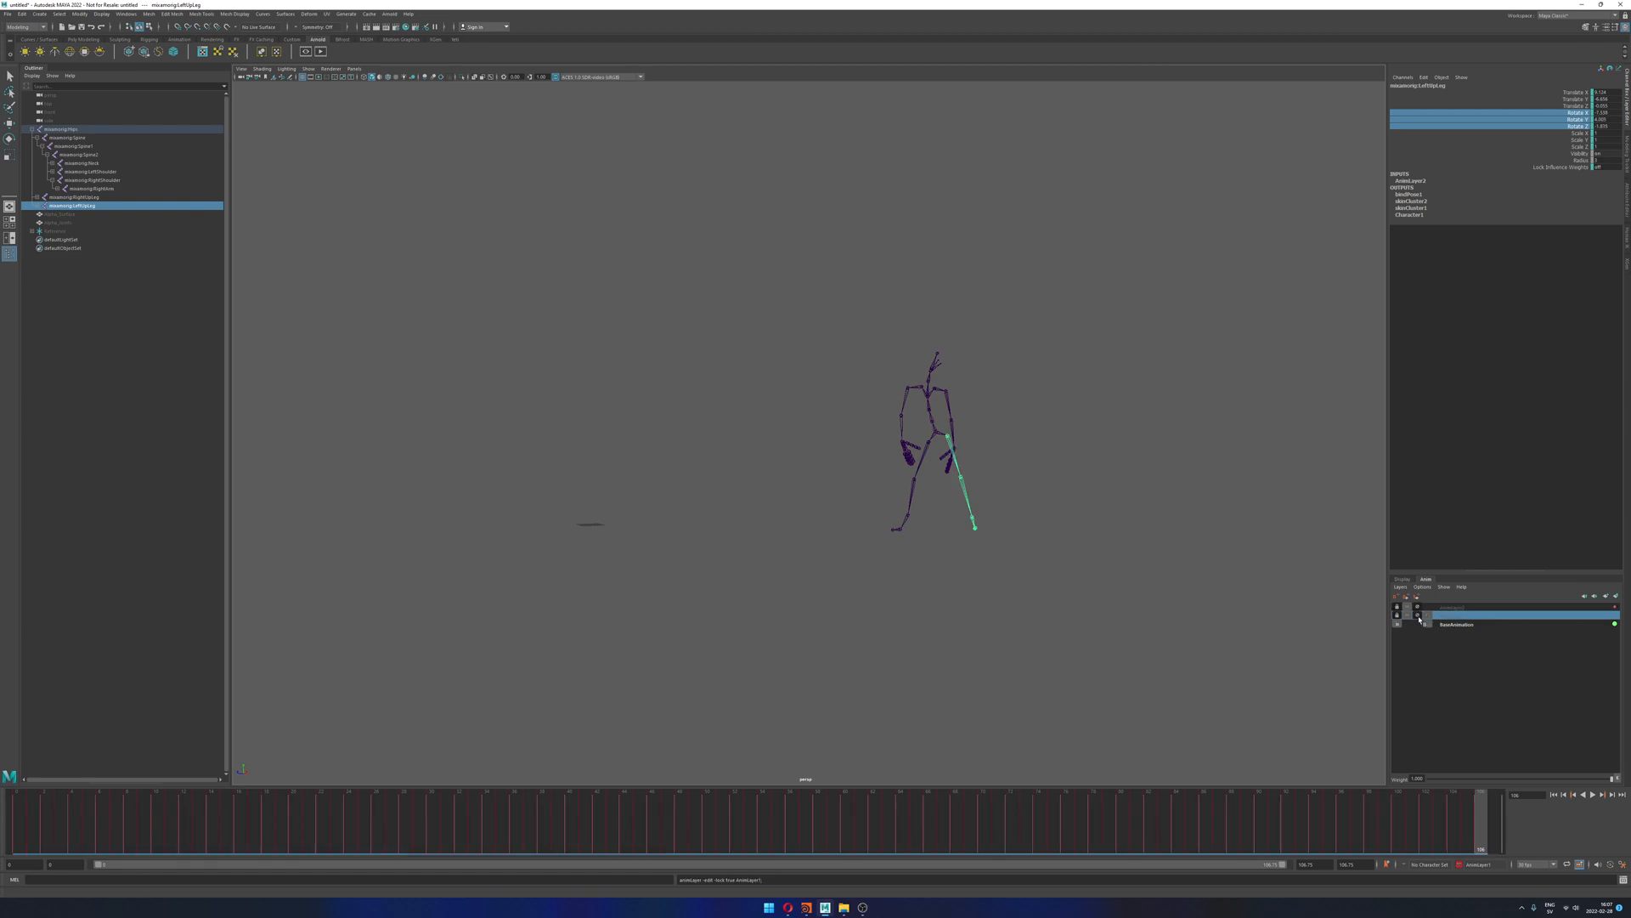
pyautogui.click(1398, 616)
# Step: Unhide the Alpha_Surface and Alpha_Joints meshes at a mid-animation frame and clear the selection
pyautogui.moveTo(707, 821); pyautogui.dragTo(695, 822)
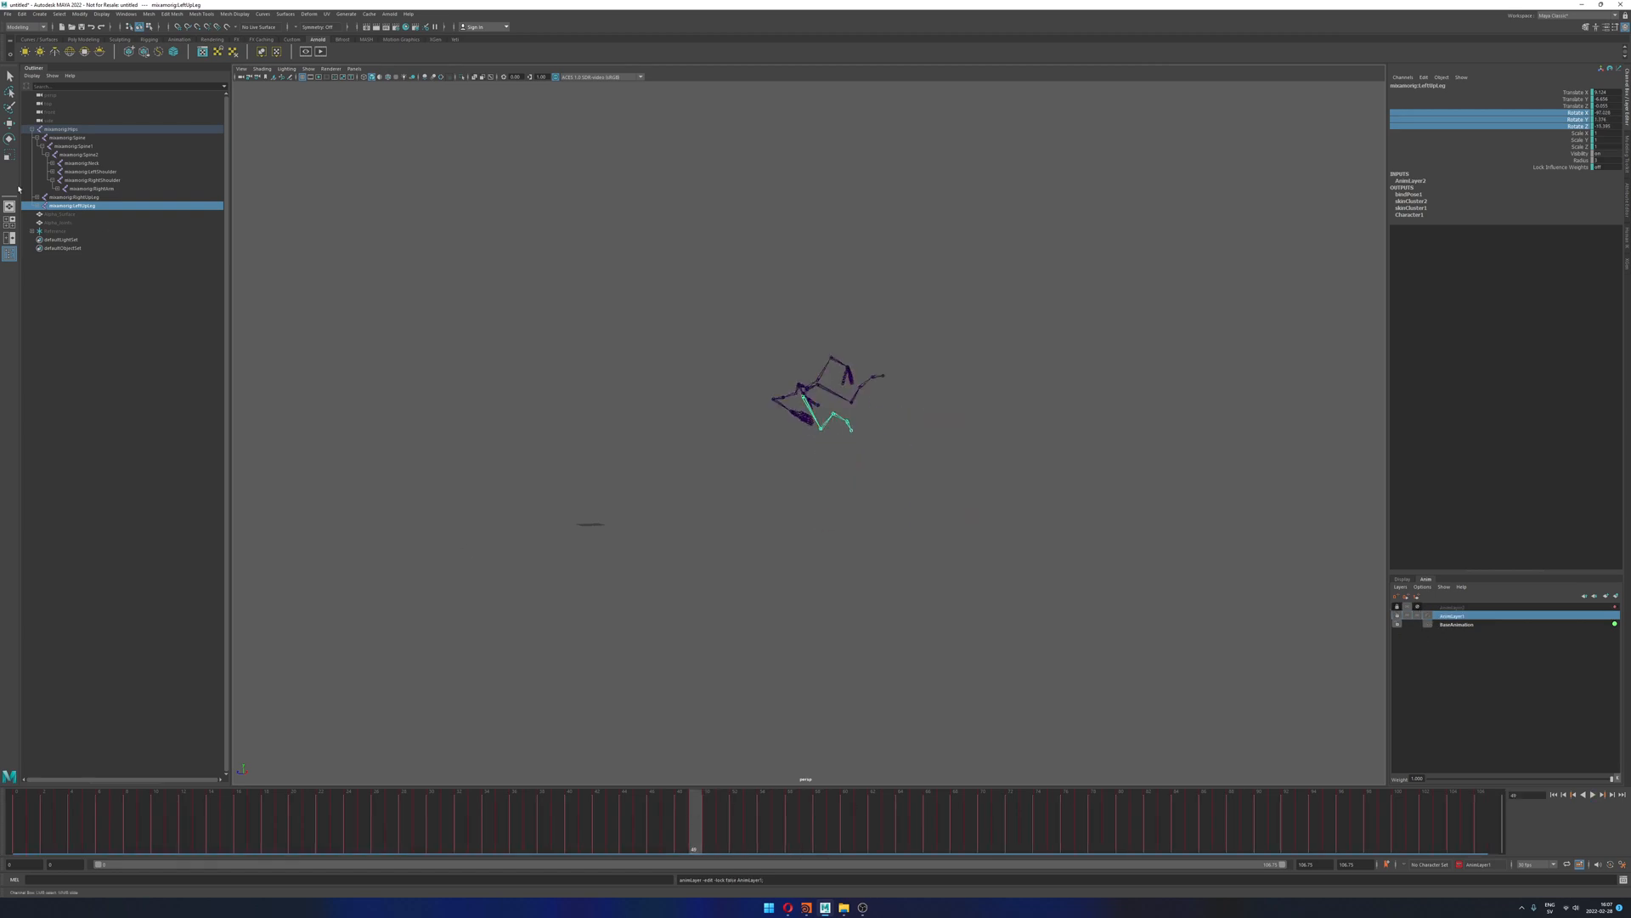
pyautogui.click(71, 222)
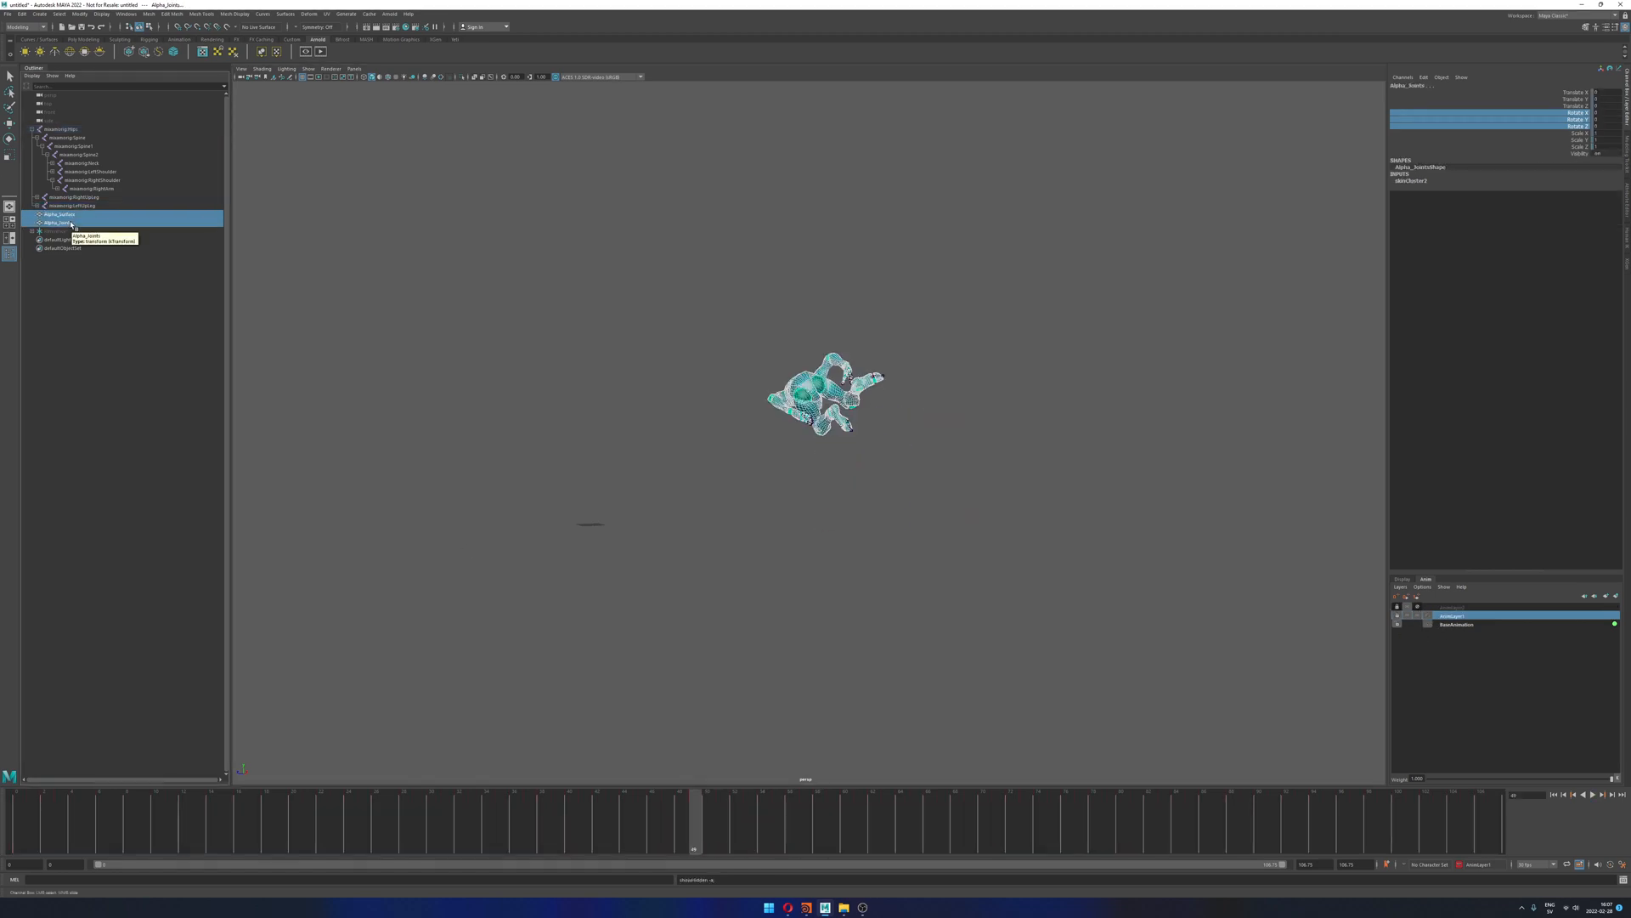
pyautogui.click(929, 436)
# Step: Compare the character's motion by toggling AnimLayer1's mute, playing the animation and returning to the first frame
pyautogui.press('e')
pyautogui.keyDown('alt'); pyautogui.moveTo(791, 462); pyautogui.dragTo(961, 457); pyautogui.keyUp('alt')
pyautogui.click(569, 829)
pyautogui.moveTo(570, 829); pyautogui.dragTo(651, 829)
pyautogui.click(1395, 617)
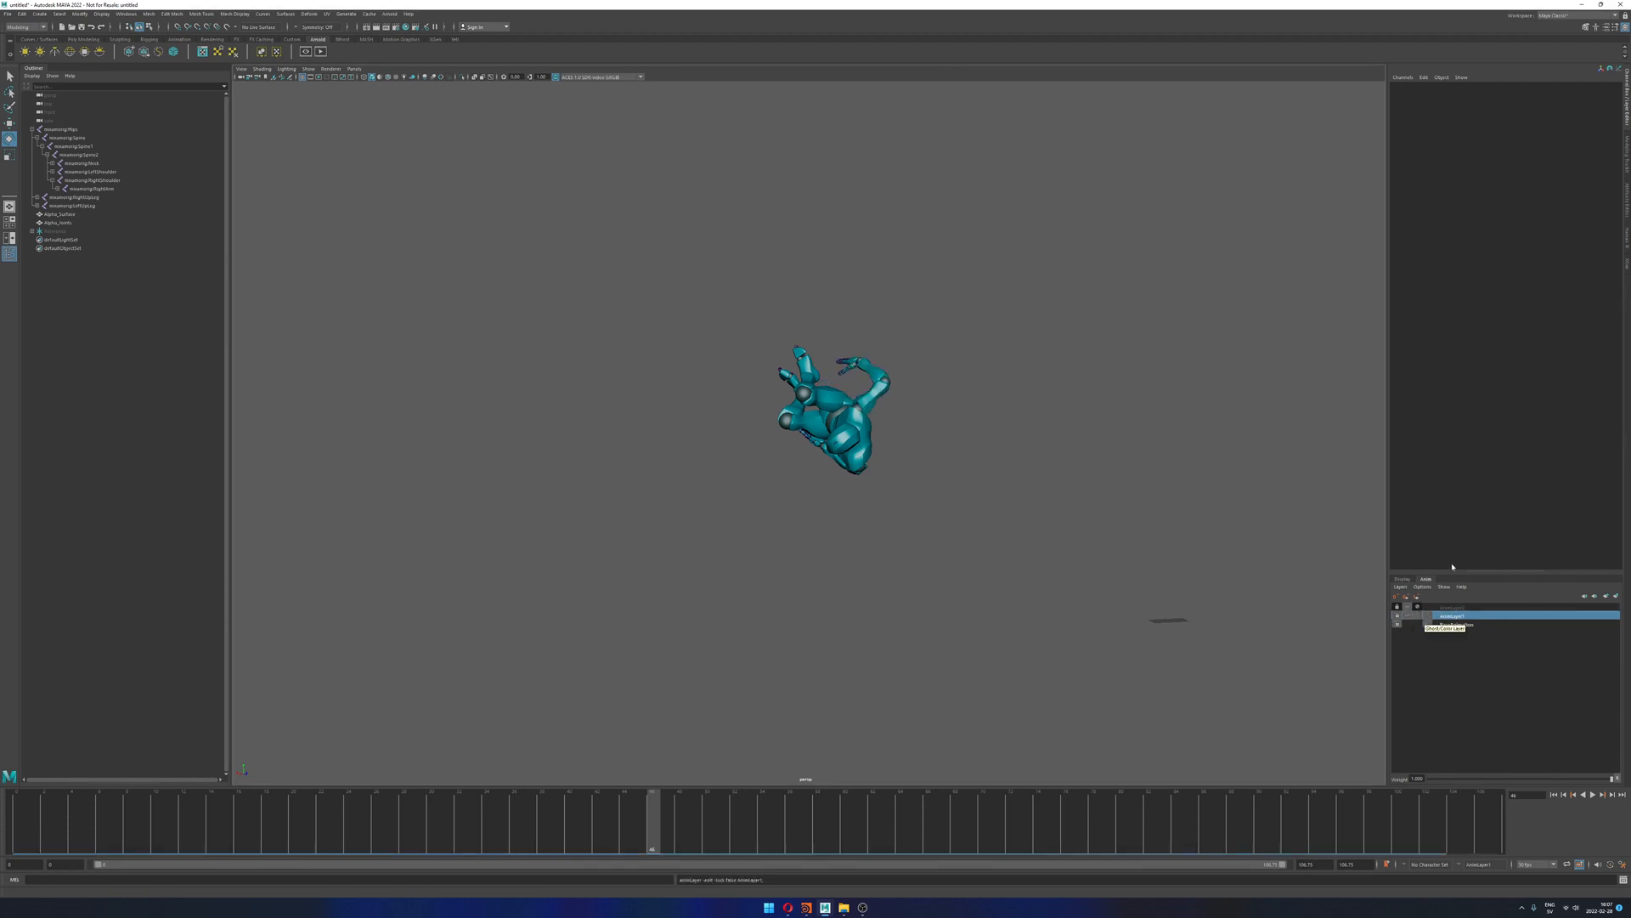
pyautogui.keyDown('alt'); pyautogui.moveTo(1005, 506); pyautogui.dragTo(969, 533); pyautogui.keyUp('alt')
pyautogui.hotkey('alt', 'v')
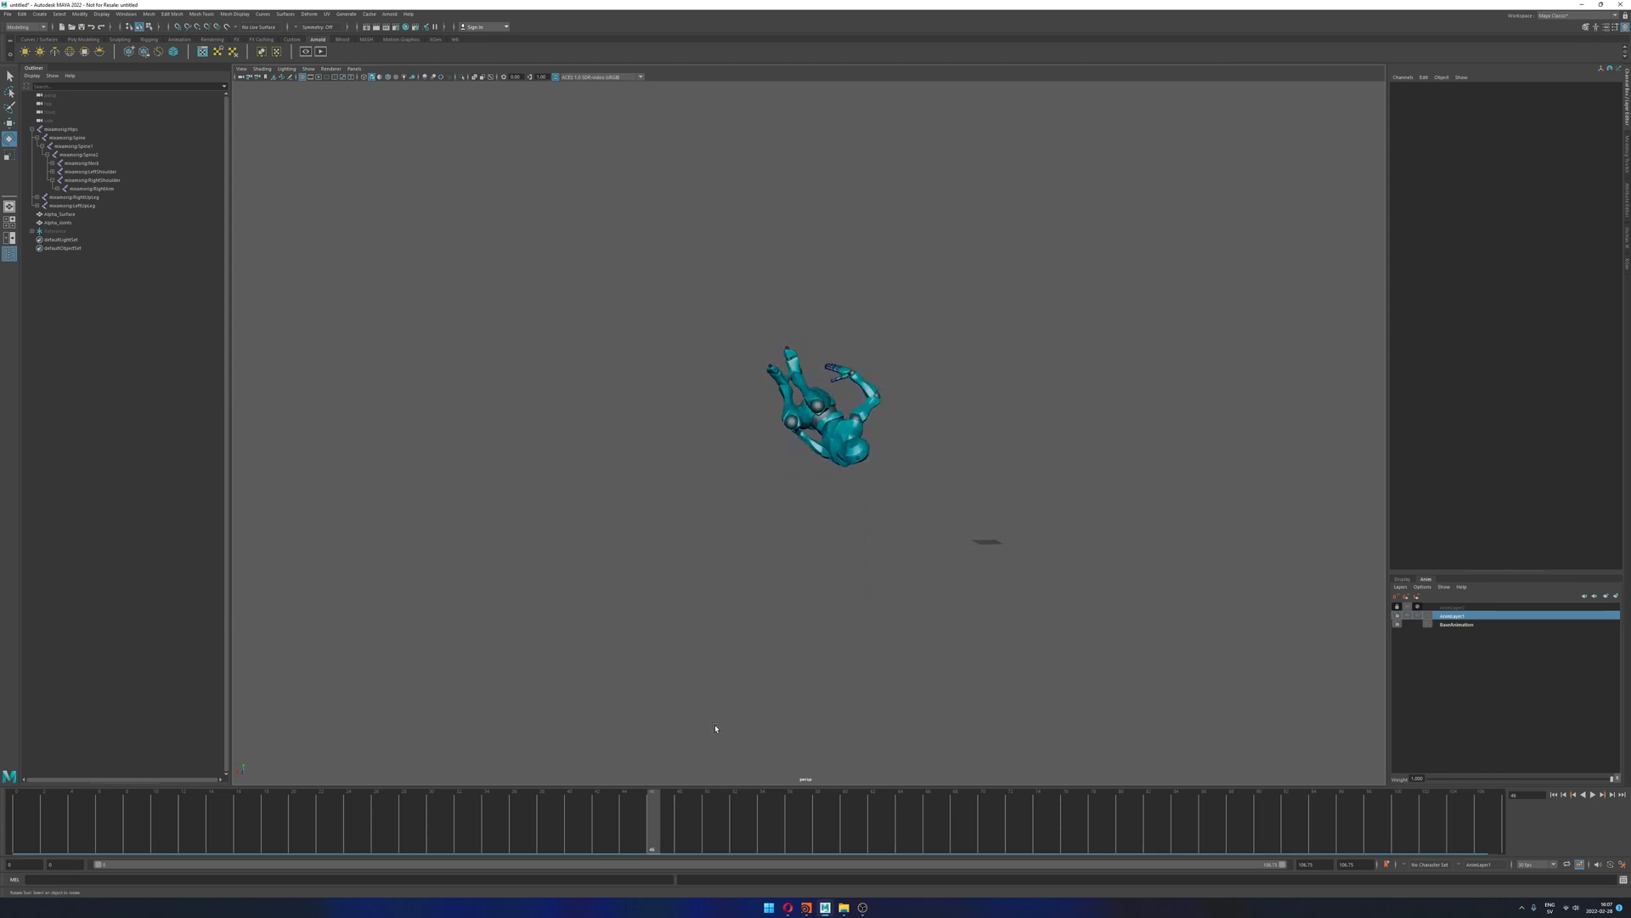
pyautogui.moveTo(89, 803); pyautogui.dragTo(16, 803)
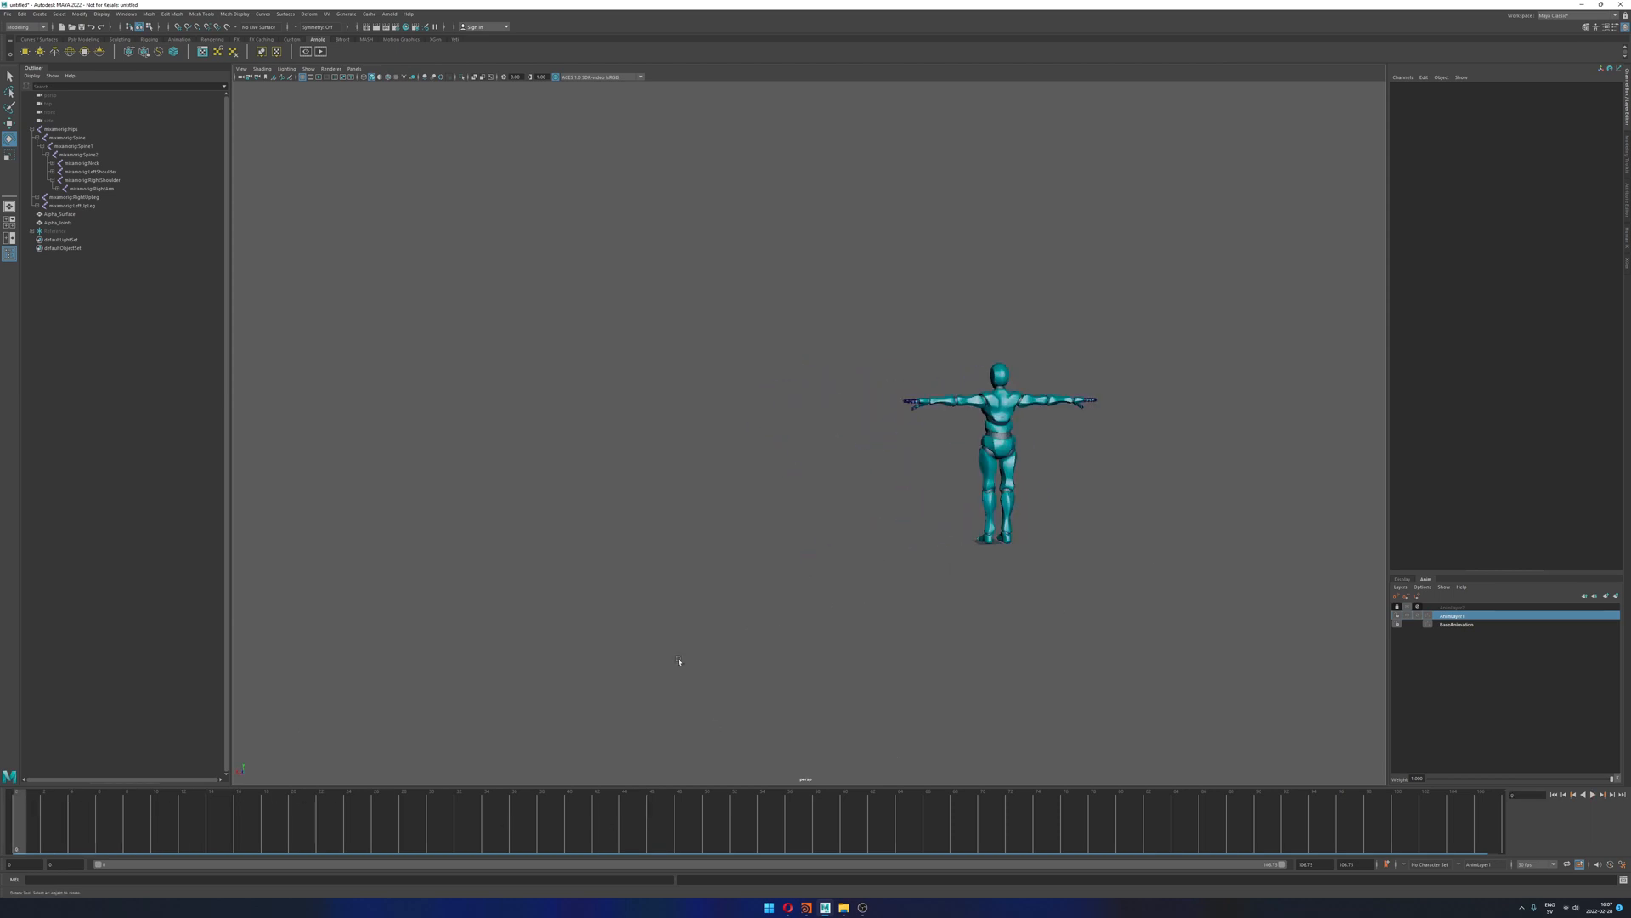
pyautogui.keyDown('alt'); pyautogui.moveTo(678, 659); pyautogui.dragTo(1164, 569); pyautogui.keyUp('alt')
pyautogui.keyDown('alt'); pyautogui.moveTo(518, 616); pyautogui.dragTo(759, 516); pyautogui.keyUp('alt')
pyautogui.keyDown('alt'); pyautogui.moveTo(759, 515); pyautogui.dragTo(881, 506, button='right'); pyautogui.keyUp('alt')
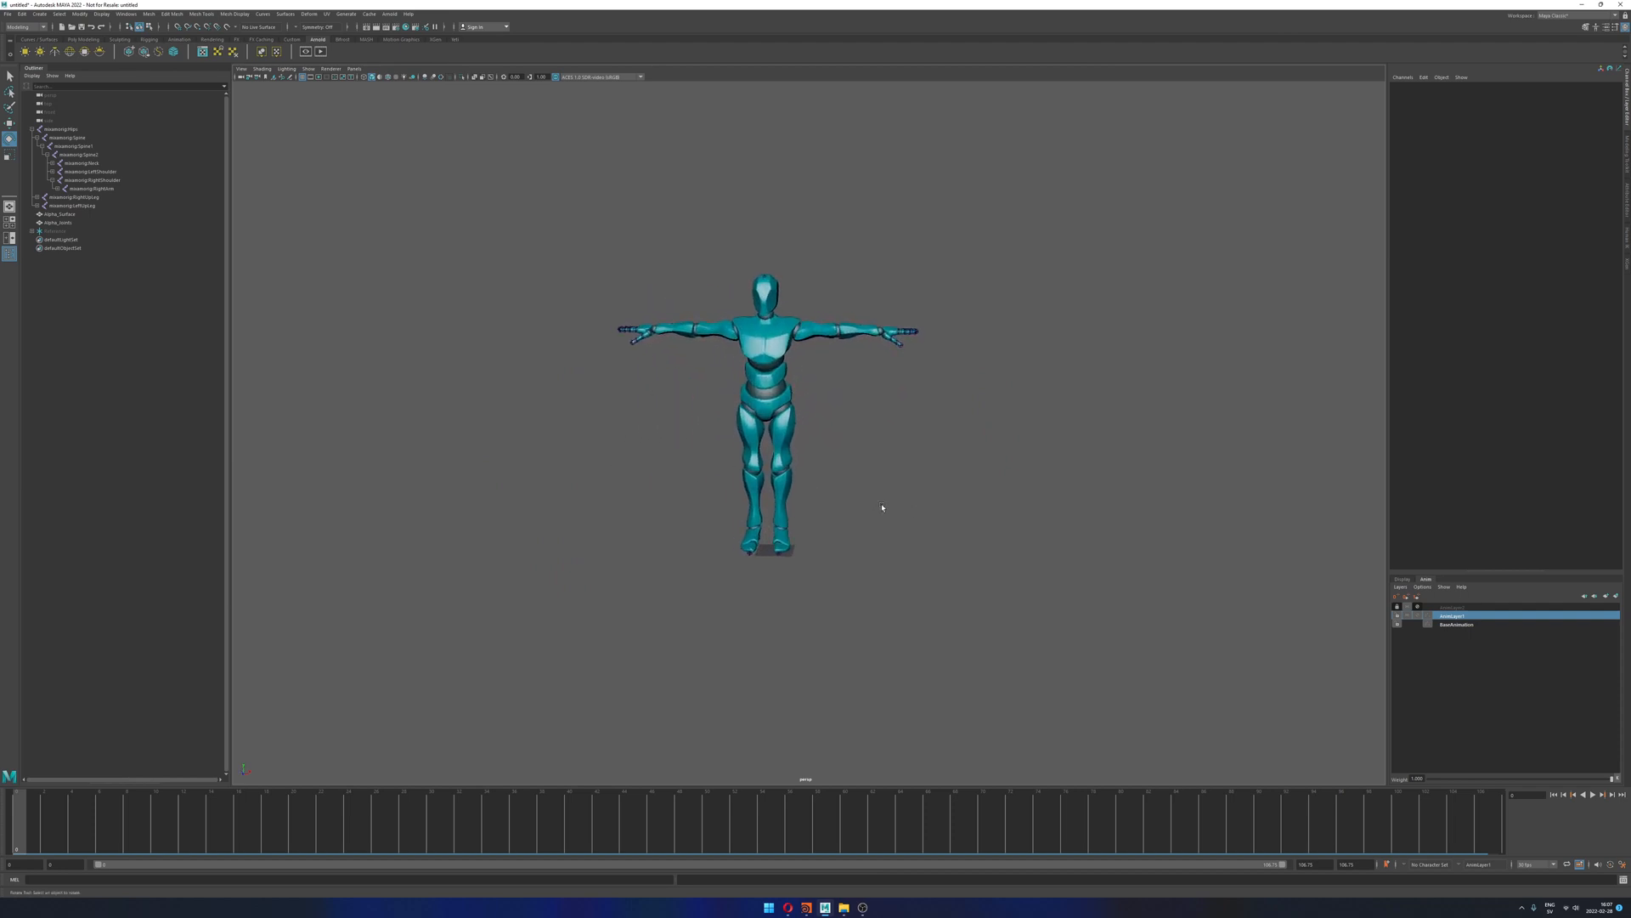
pyautogui.keyDown('alt'); pyautogui.moveTo(881, 506); pyautogui.dragTo(878, 520); pyautogui.keyUp('alt')
pyautogui.keyDown('alt'); pyautogui.moveTo(853, 543); pyautogui.dragTo(845, 507, button='middle'); pyautogui.keyUp('alt')
pyautogui.moveTo(30, 813)
pyautogui.mouseDown()
pyautogui.moveTo(989, 855)
pyautogui.moveTo(1237, 845)
pyautogui.moveTo(17, 824)
pyautogui.mouseUp()
pyautogui.keyDown('alt'); pyautogui.moveTo(816, 612); pyautogui.dragTo(811, 627); pyautogui.keyUp('alt')
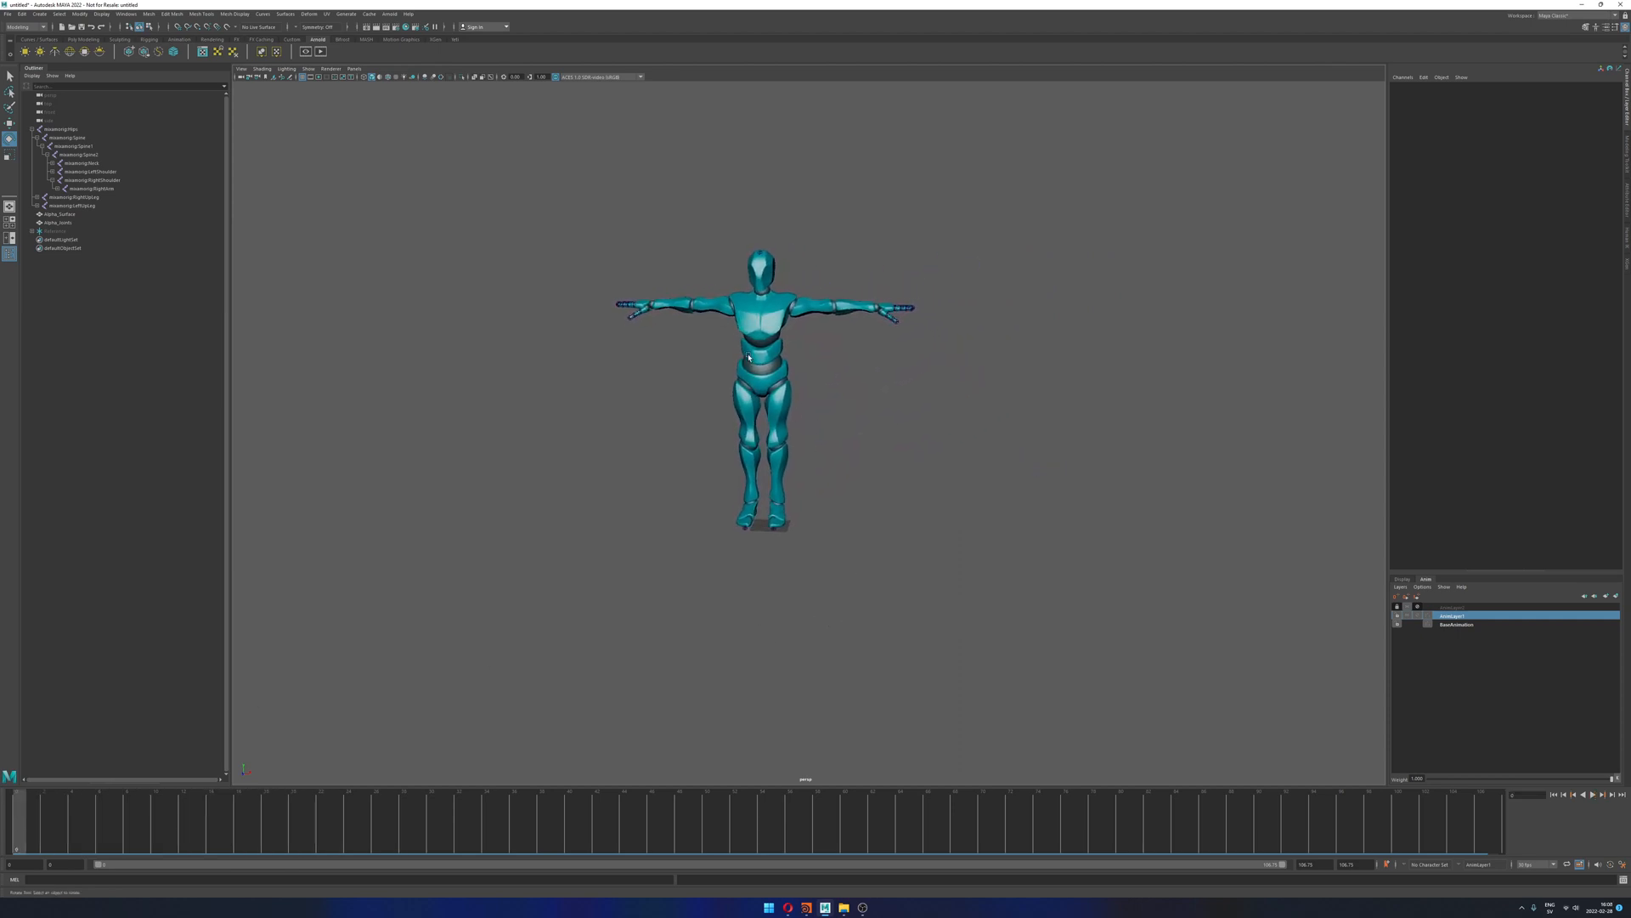
# Step: Collapse the skeleton hierarchy in the outliner and activate the Select tool with the T-posed character framed
pyautogui.click(33, 129)
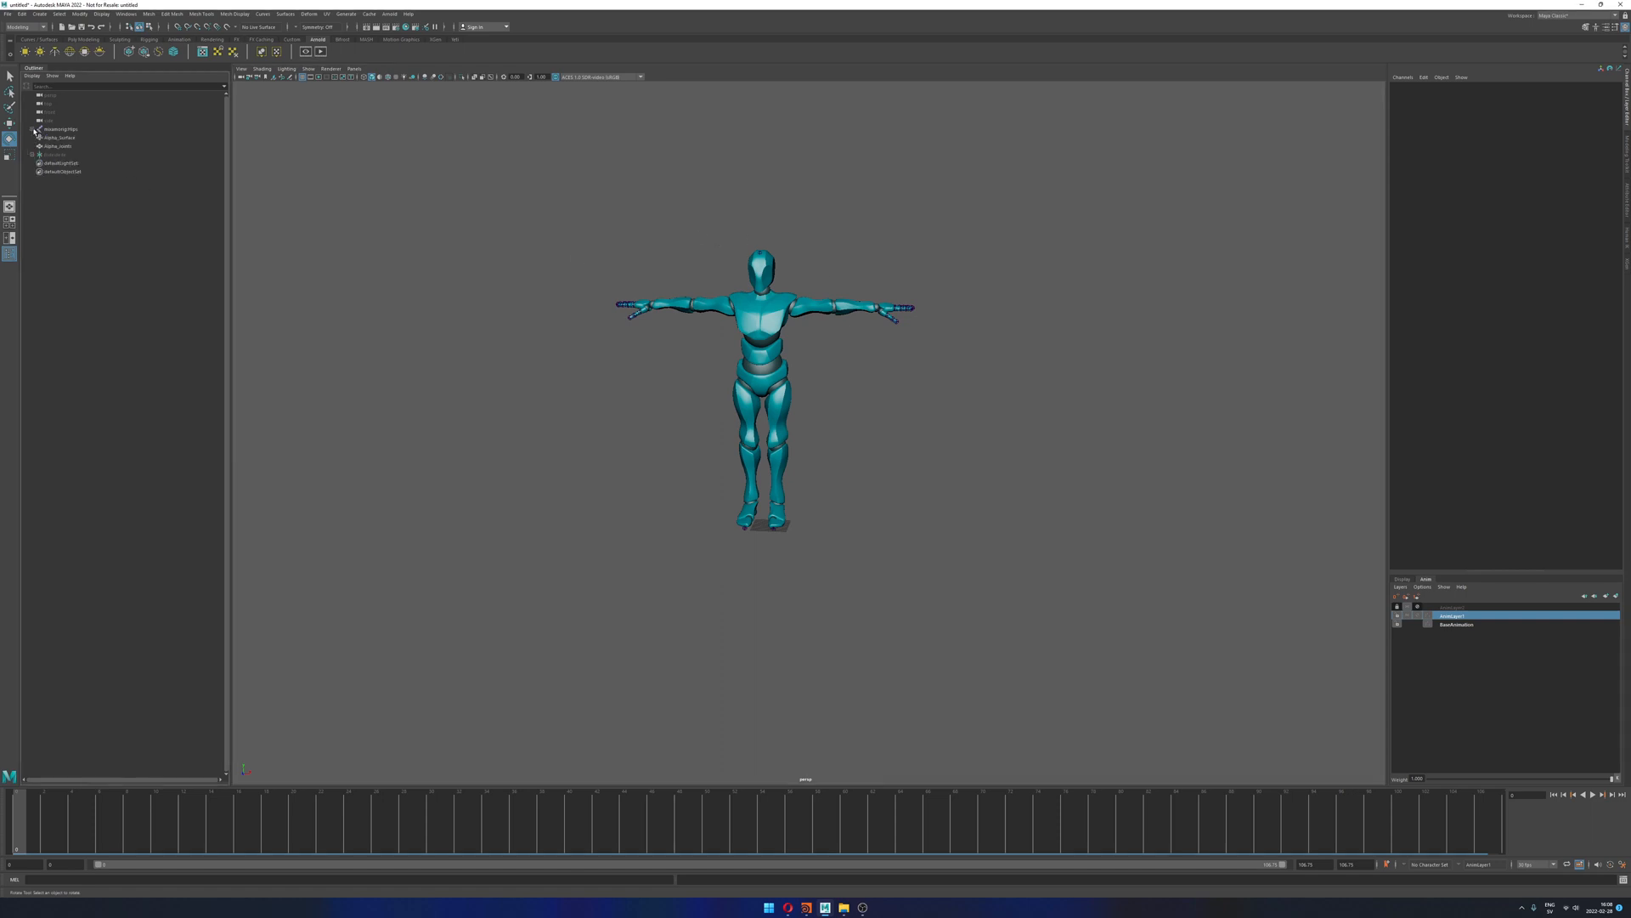
pyautogui.moveTo(702, 204); pyautogui.dragTo(726, 204)
pyautogui.press('q')
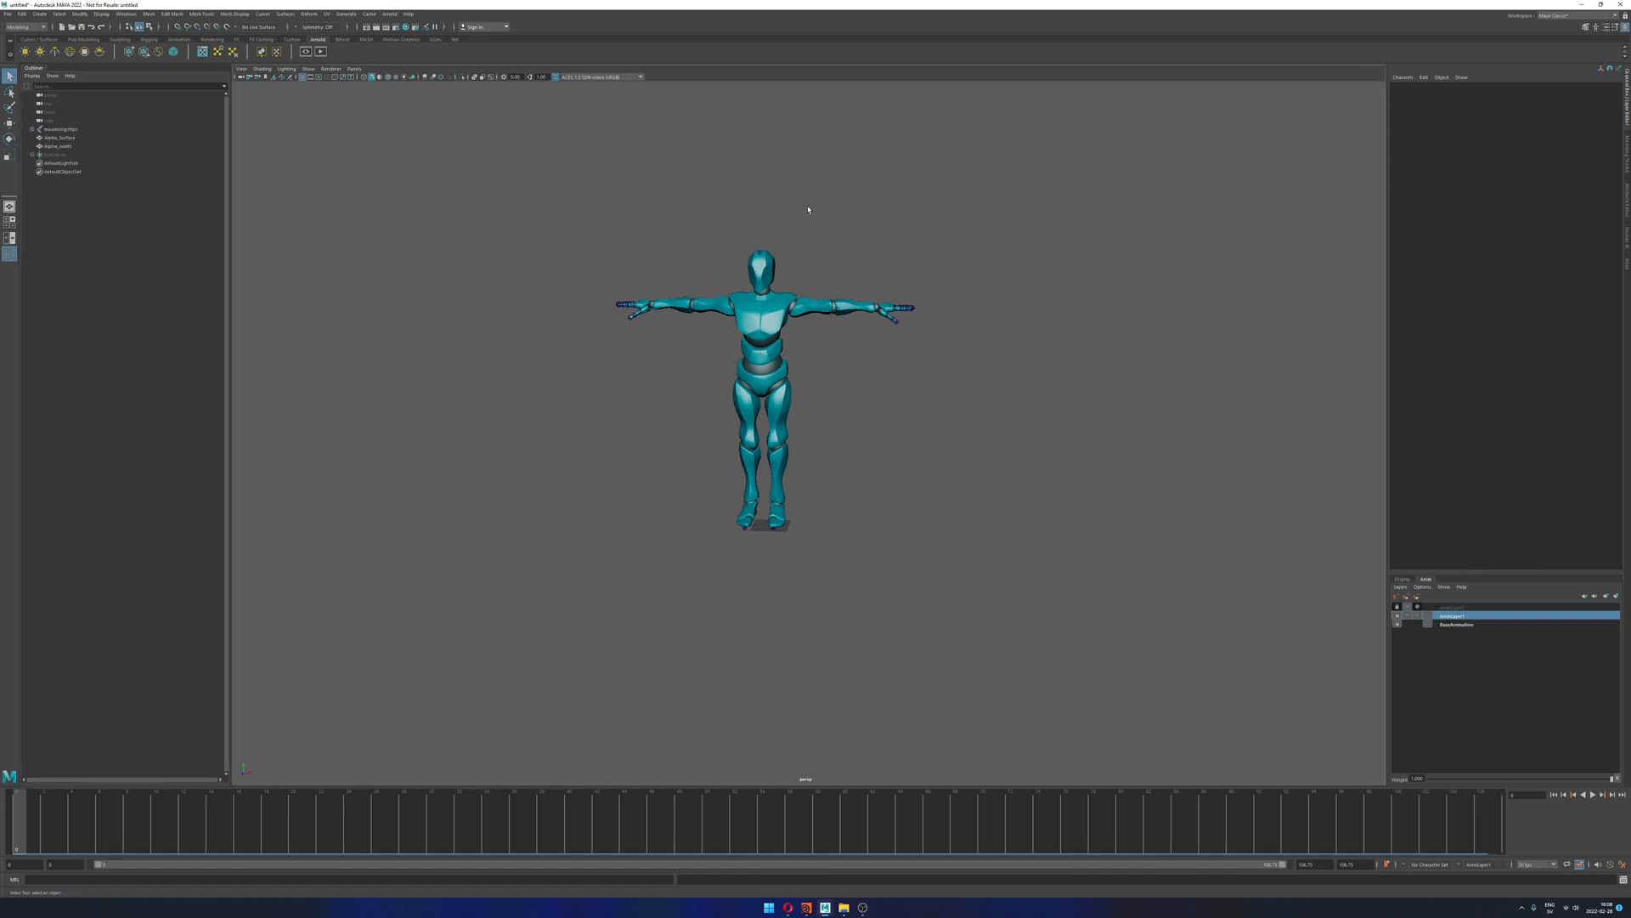
pyautogui.keyDown('alt'); pyautogui.moveTo(813, 257); pyautogui.dragTo(850, 273, button='middle'); pyautogui.keyUp('alt')
pyautogui.keyDown('alt'); pyautogui.moveTo(850, 273); pyautogui.dragTo(856, 313, button='right'); pyautogui.keyUp('alt')
pyautogui.keyDown('alt'); pyautogui.moveTo(856, 313); pyautogui.dragTo(853, 329, button='middle'); pyautogui.keyUp('alt')
pyautogui.keyDown('alt'); pyautogui.moveTo(853, 329); pyautogui.dragTo(847, 343); pyautogui.keyUp('alt')
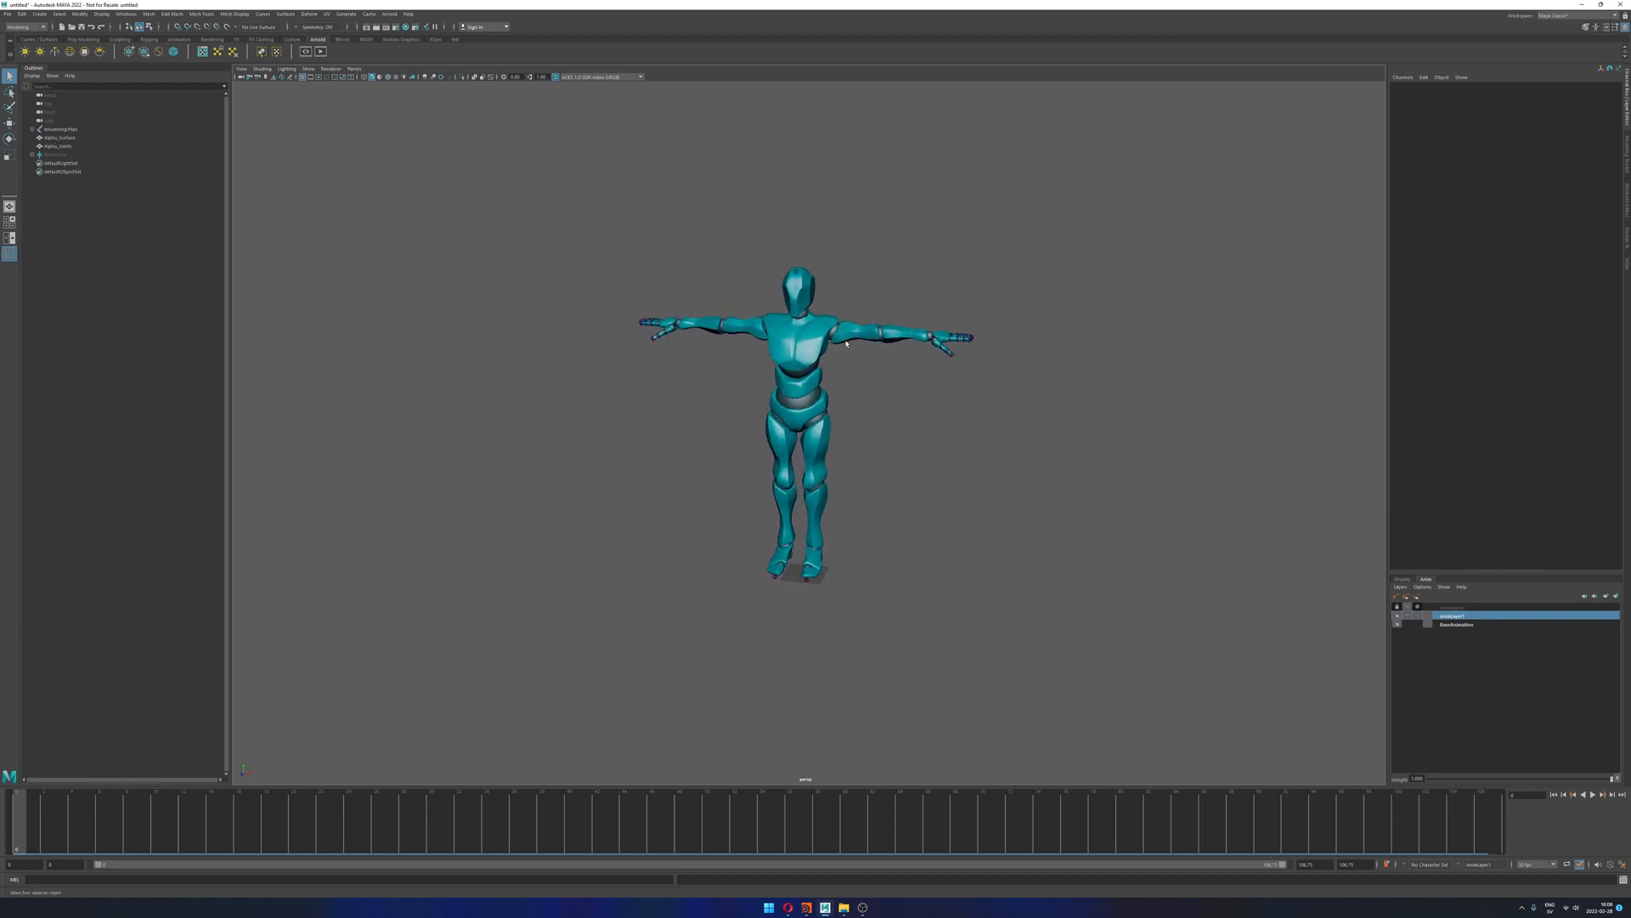
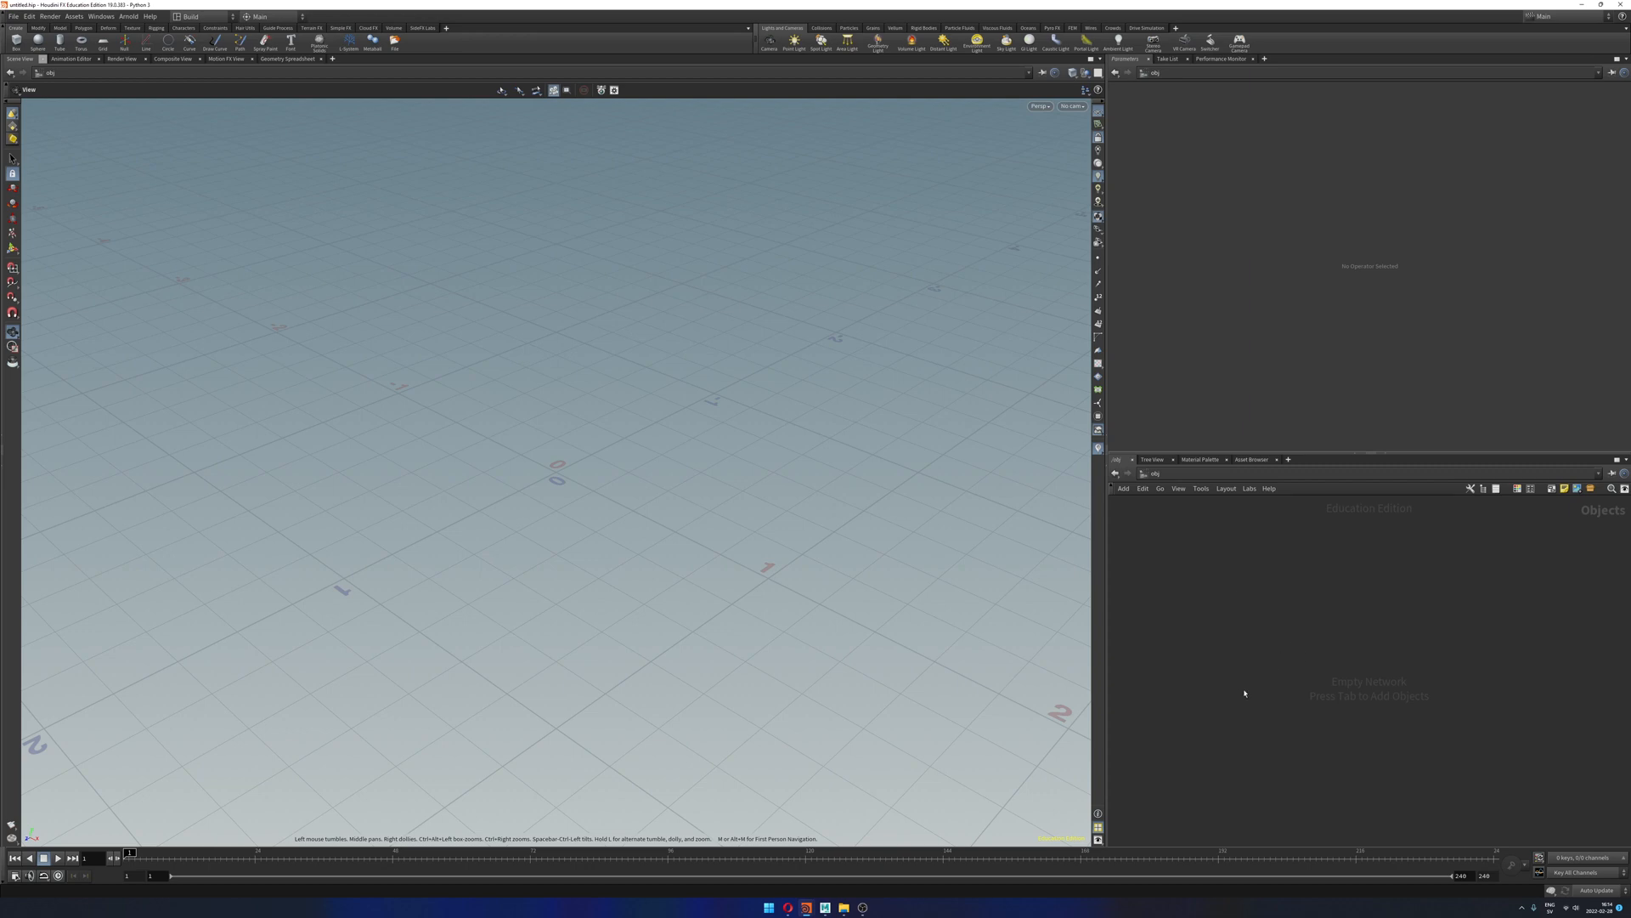
# Step: Switch to Houdini, create a File object in the empty scene, enter it and delete its default file node
pyautogui.press('Tab')
pyautogui.write('file')
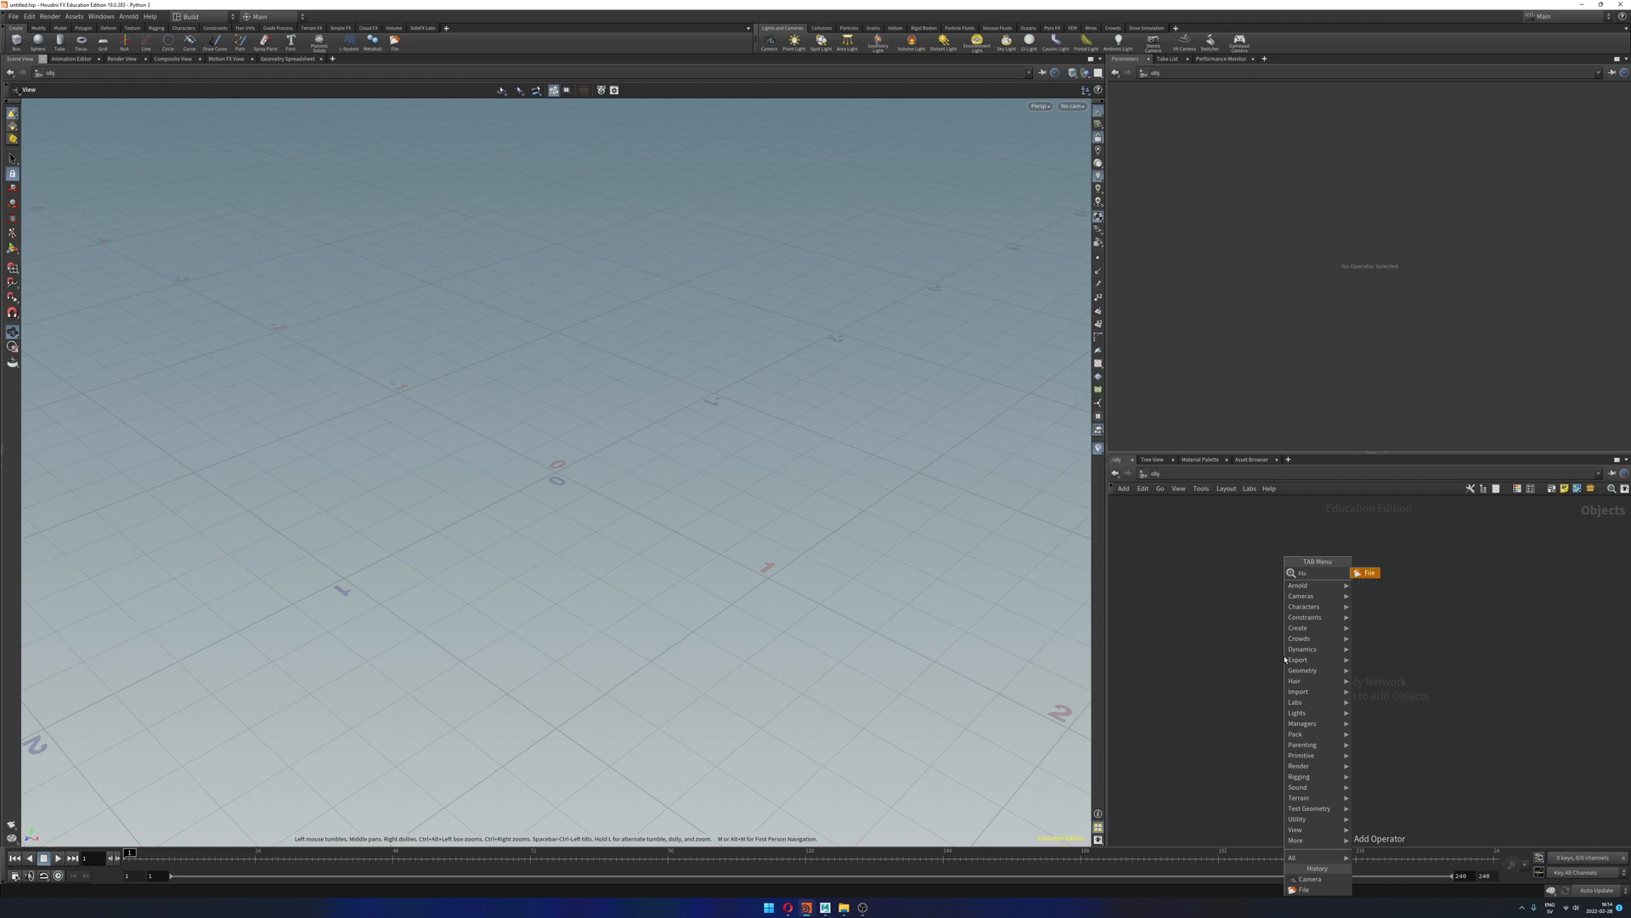
pyautogui.press('Return')
pyautogui.click(1285, 659)
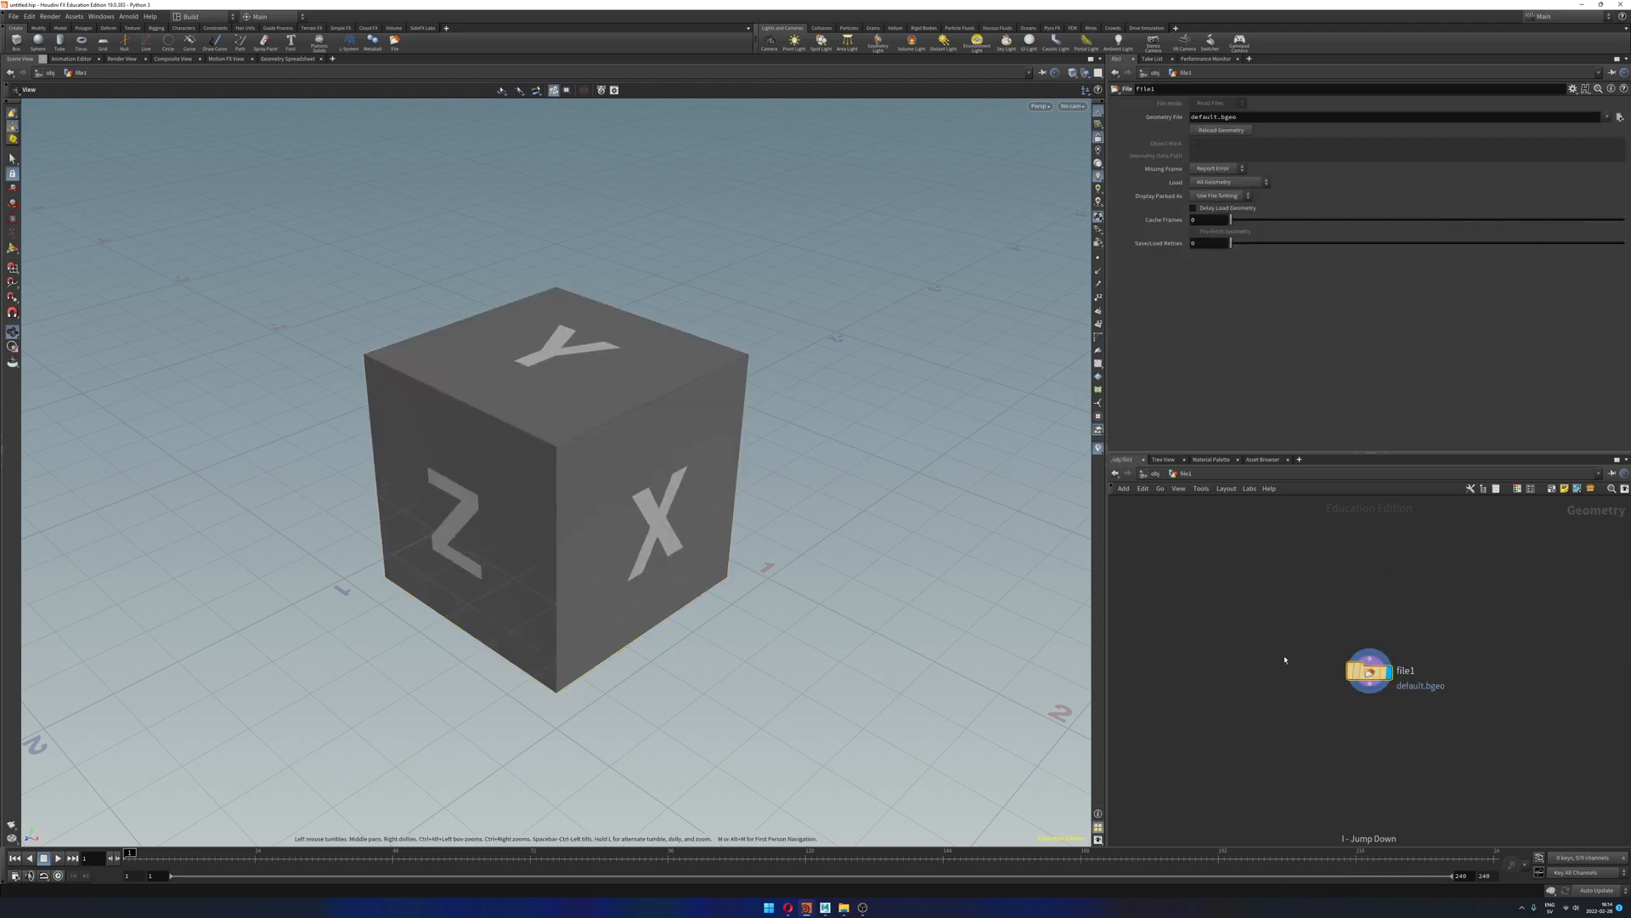
pyautogui.press('Delete')
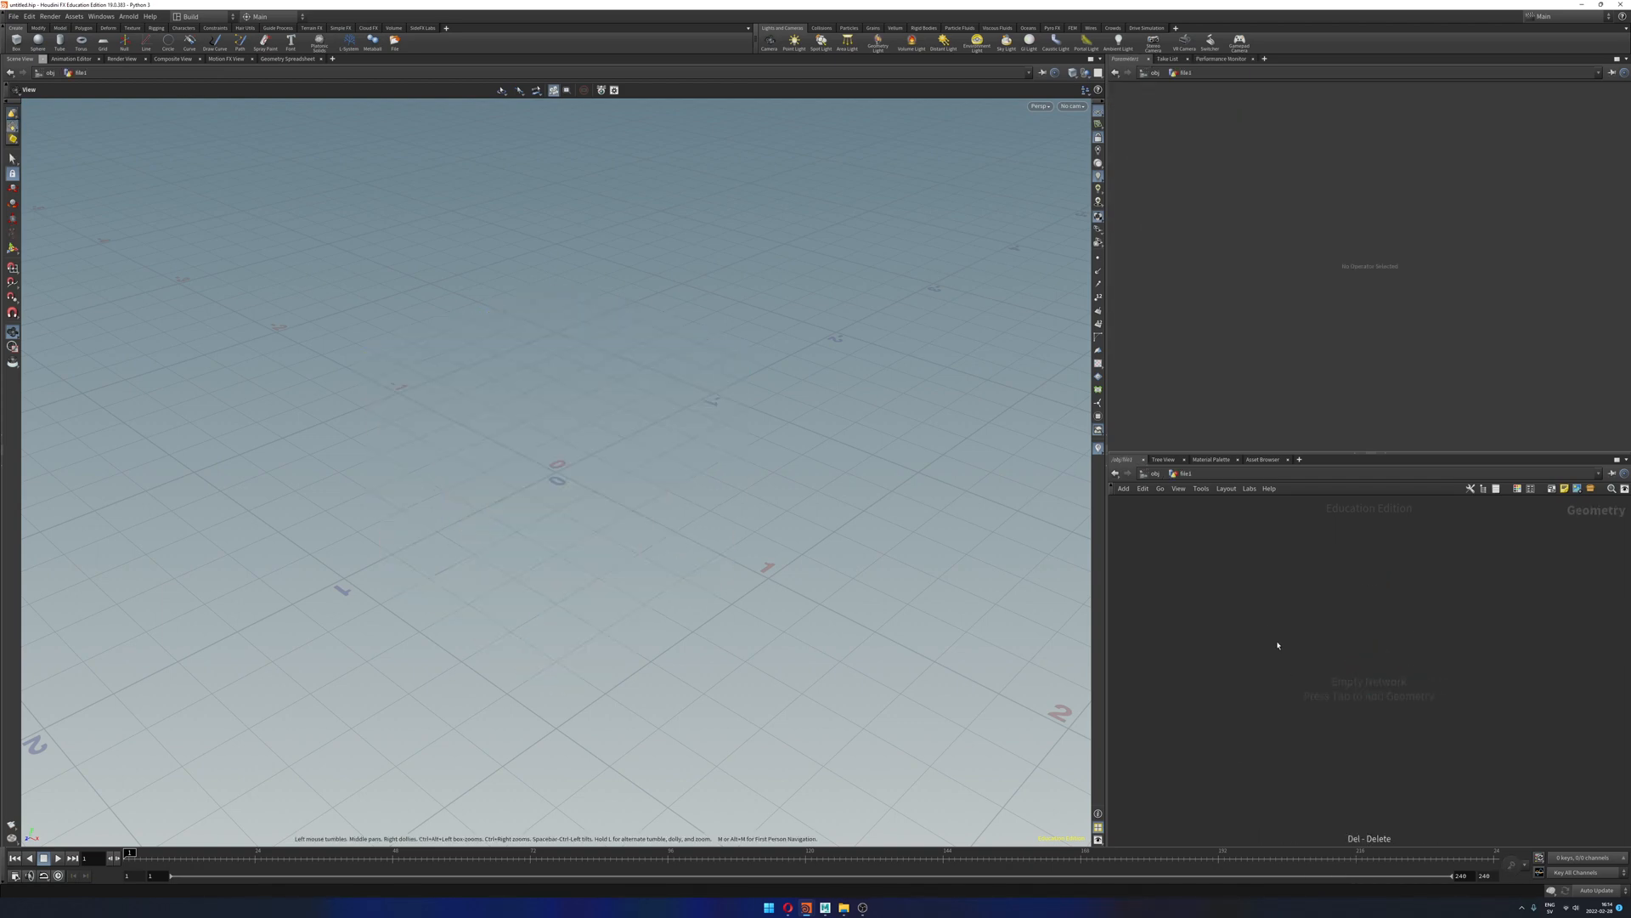
# Step: Add an FBX Character Import node inside the geometry network and position it in the upper part
pyautogui.press('Tab')
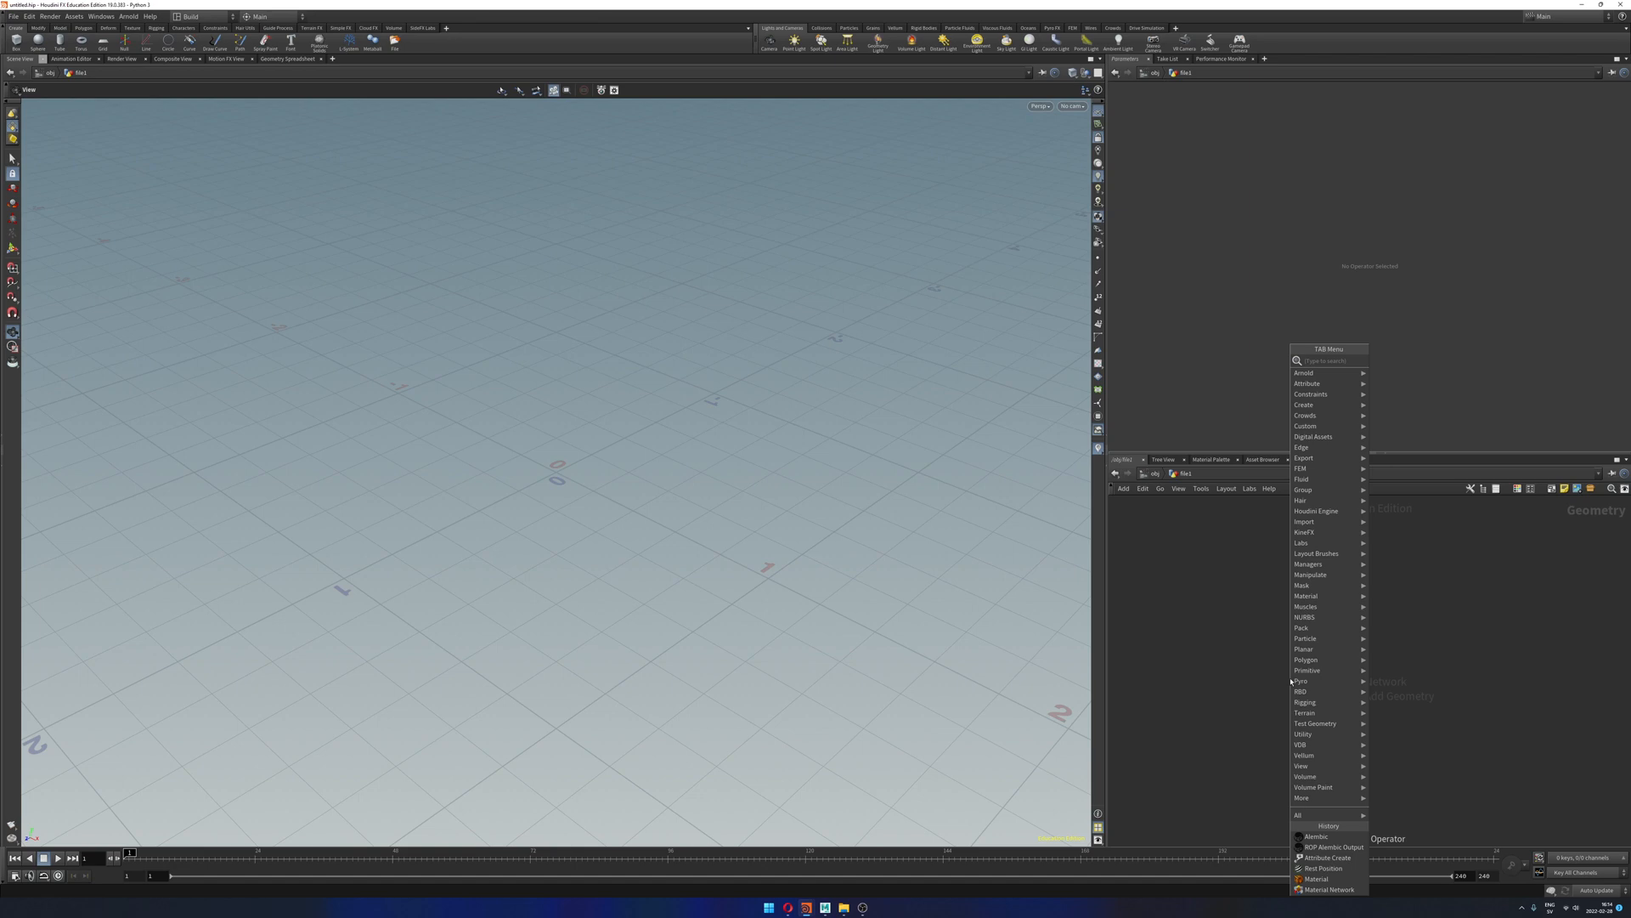
pyautogui.write('fbx')
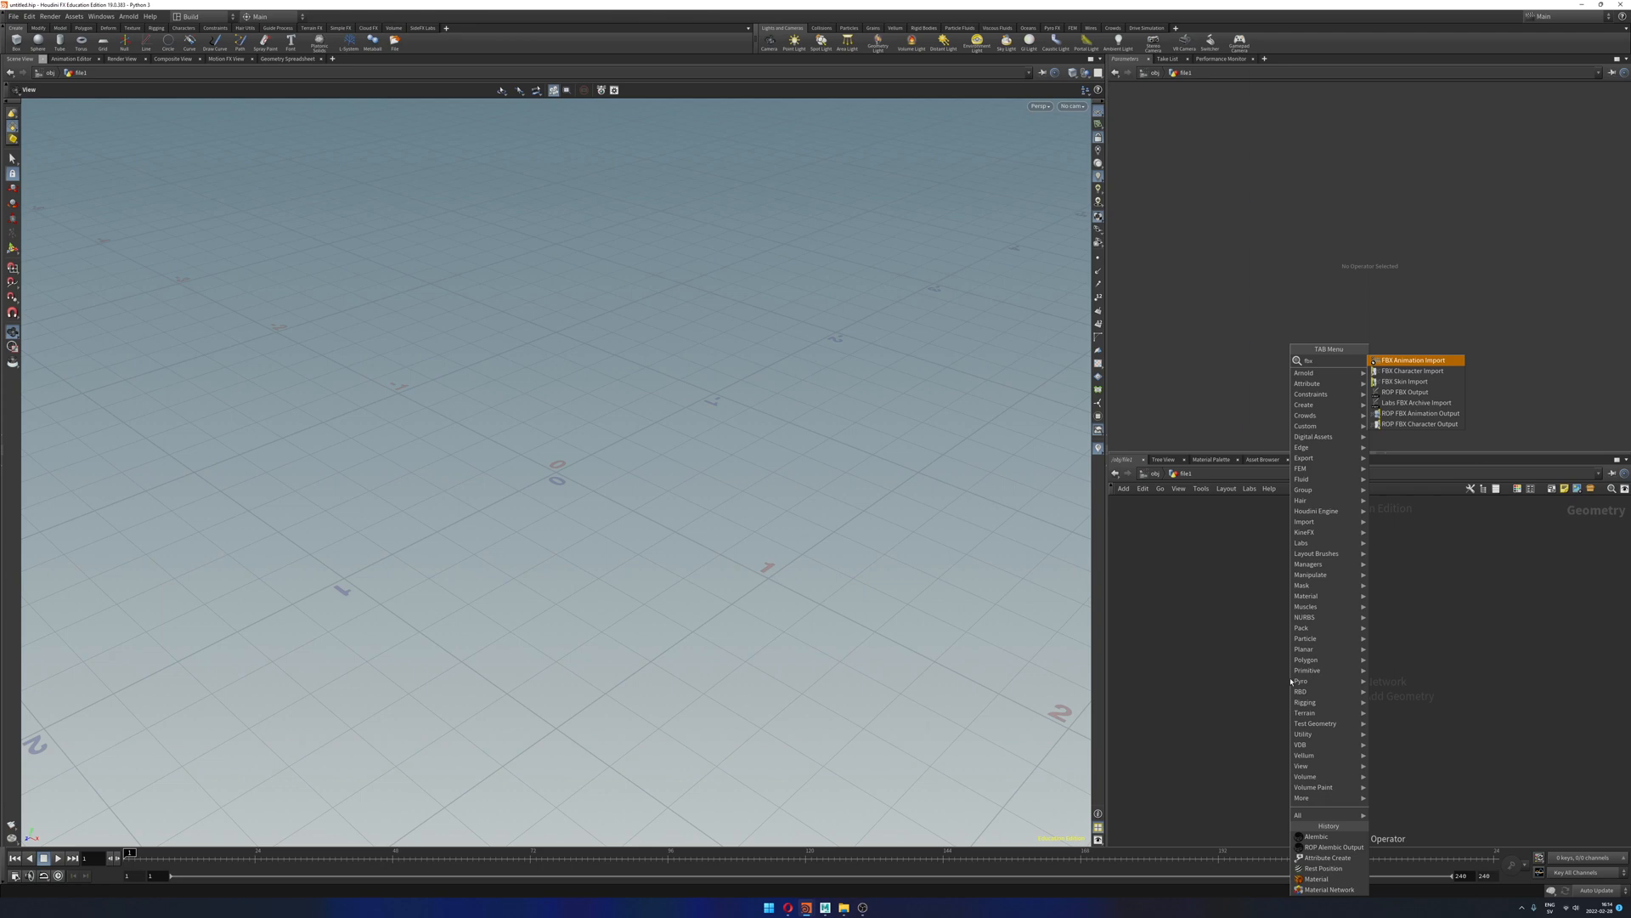
pyautogui.write('cha')
pyautogui.press('Return')
pyautogui.click(1290, 679)
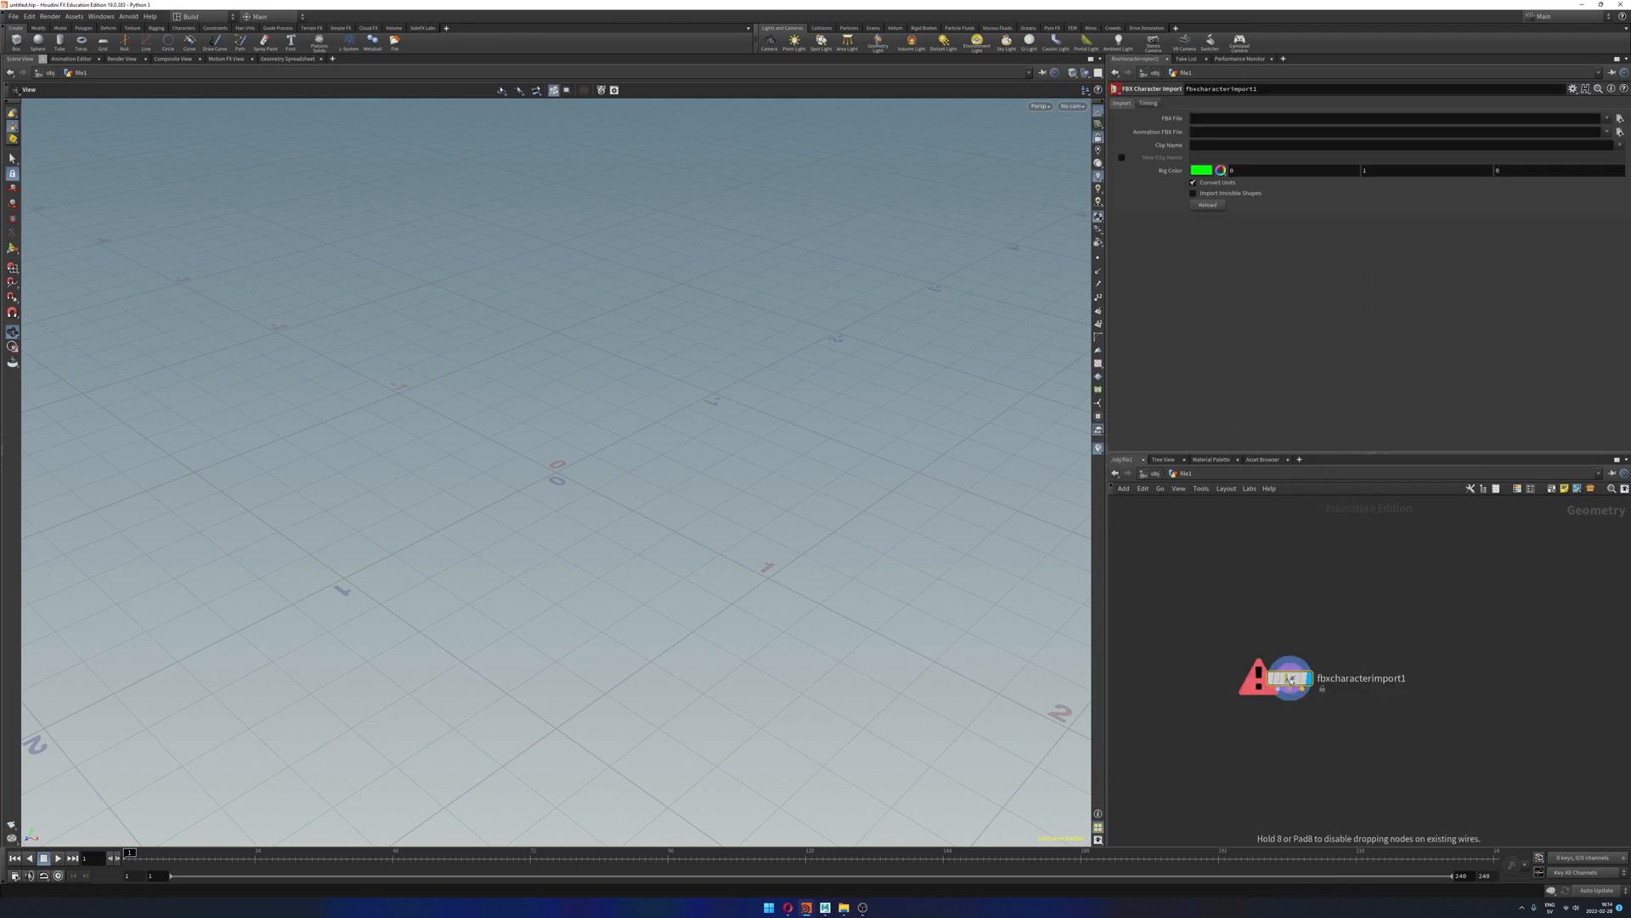
pyautogui.moveTo(1289, 682); pyautogui.dragTo(1281, 591)
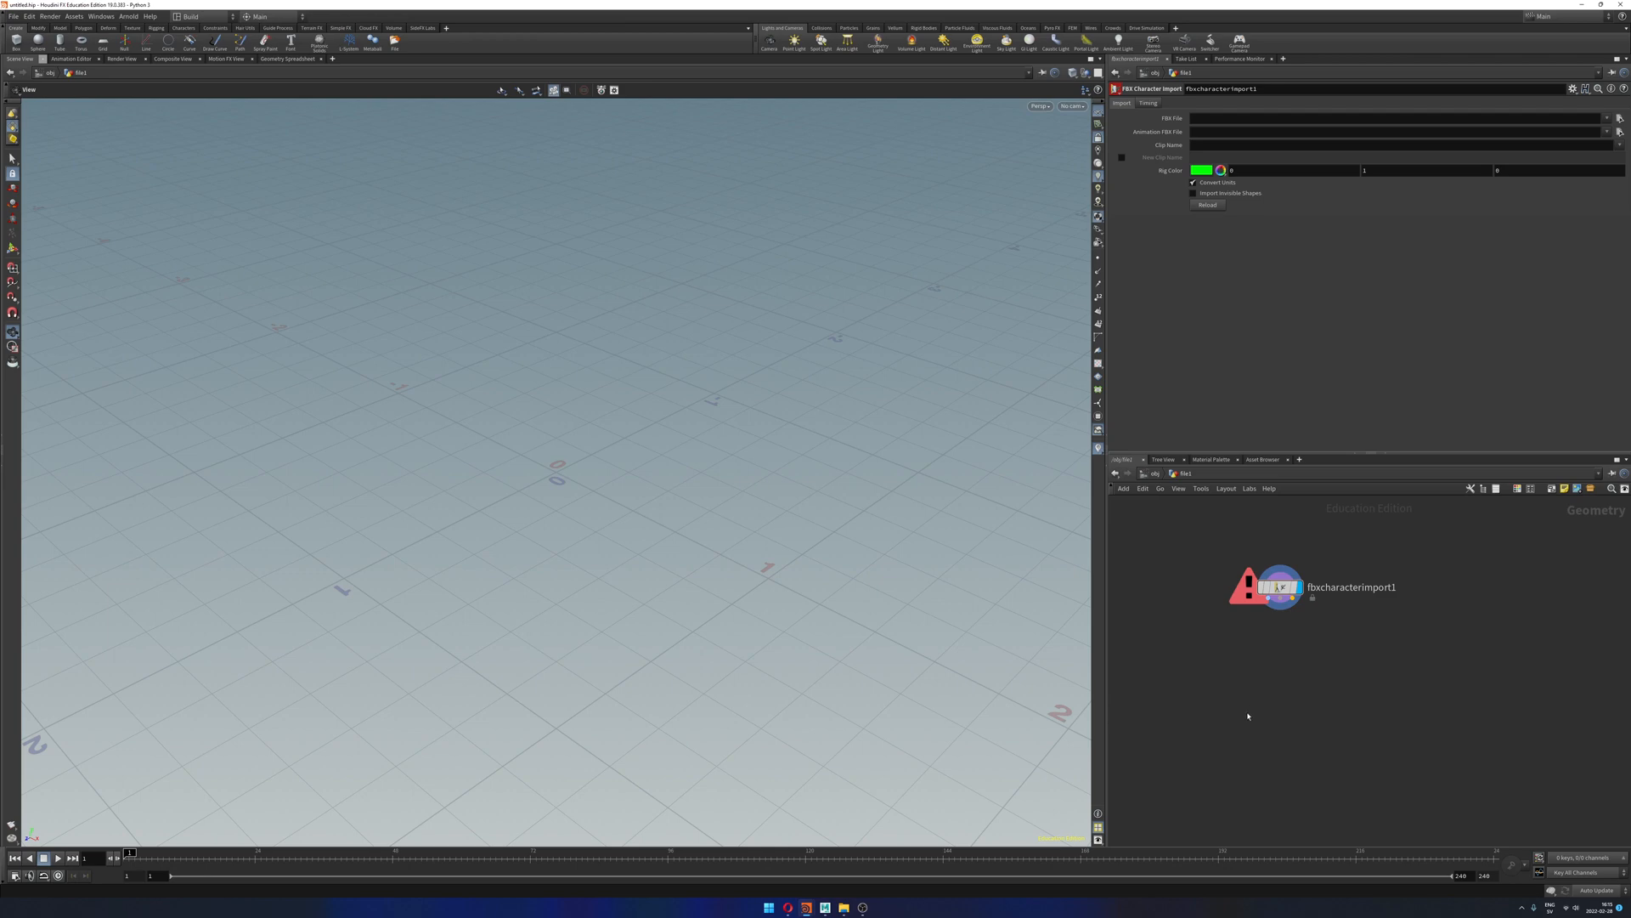
pyautogui.moveTo(1233, 653); pyautogui.dragTo(1225, 669, button='middle')
pyautogui.moveTo(1184, 677); pyautogui.dragTo(1424, 541)
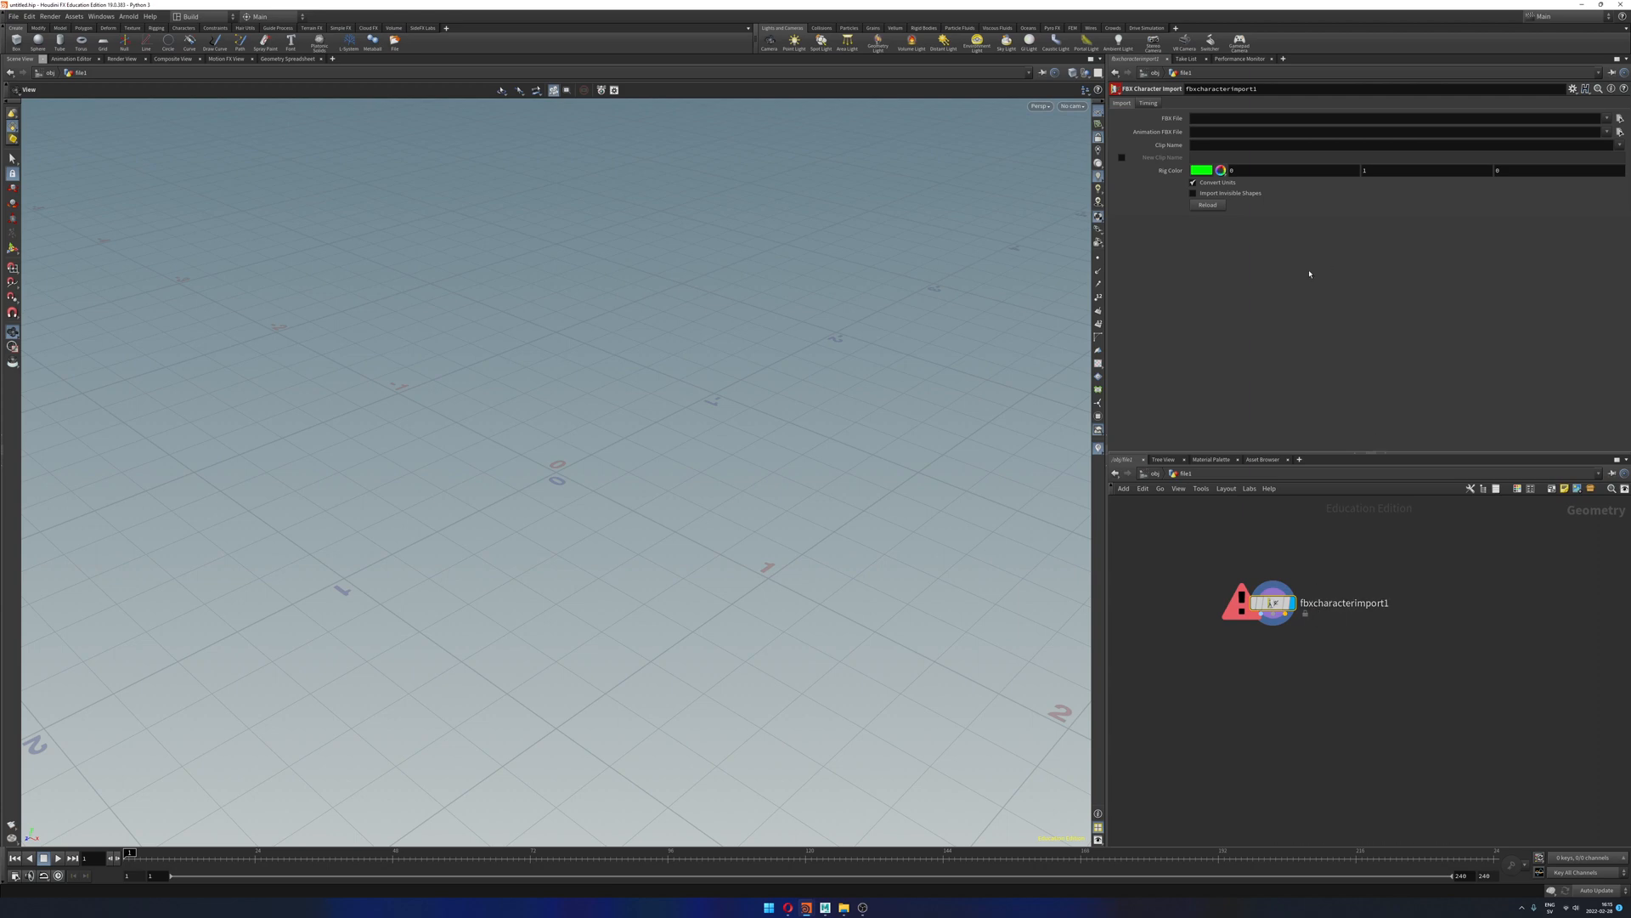
# Step: Load D:/elephant_vfx/retargetting/rigs/ybot.fbx as the import node's FBX file and frame the whole character
pyautogui.click(1619, 119)
pyautogui.moveTo(1237, 221); pyautogui.dragTo(536, 209)
pyautogui.write('D:/elephant_vfx/retargetting/')
pyautogui.press('Return')
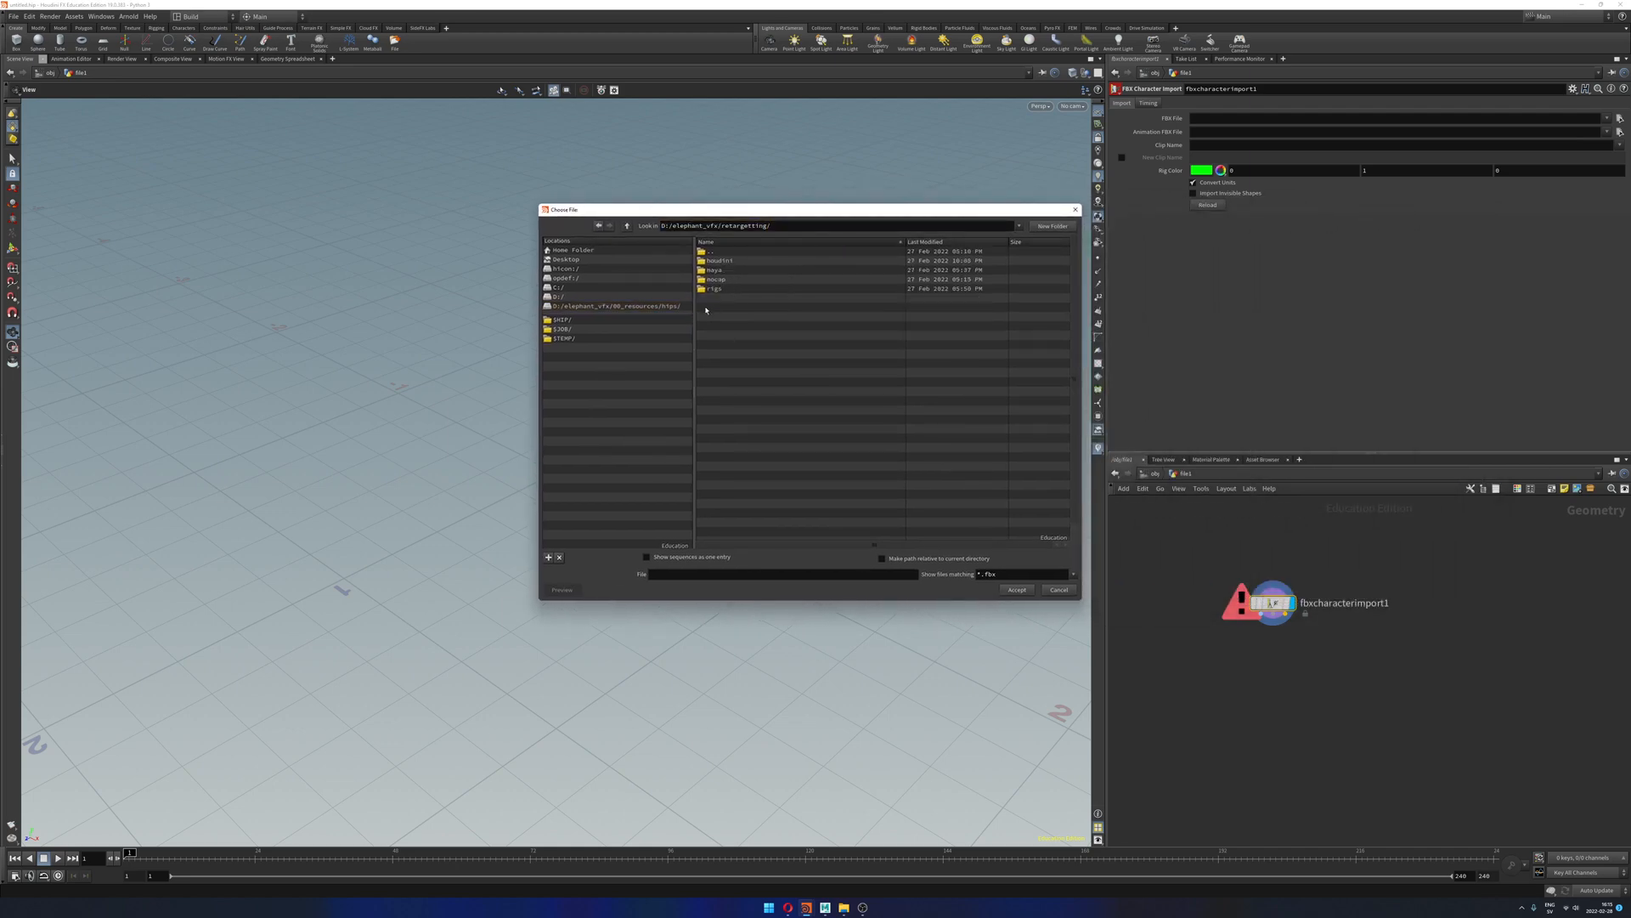
pyautogui.doubleClick(714, 288)
pyautogui.click(722, 279)
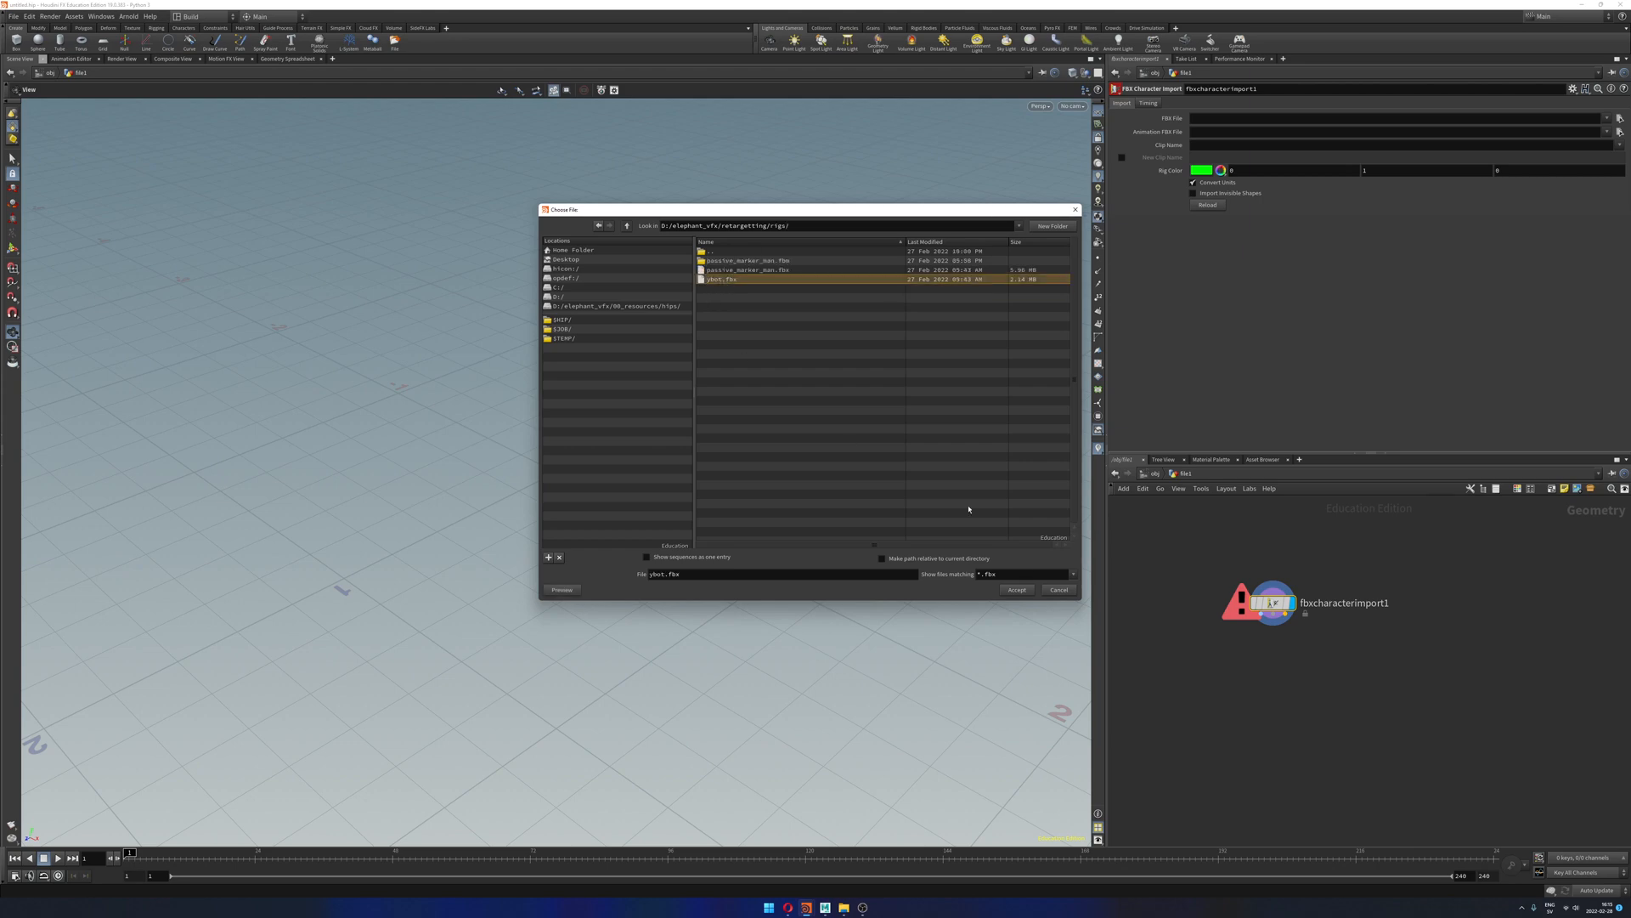
pyautogui.click(1017, 589)
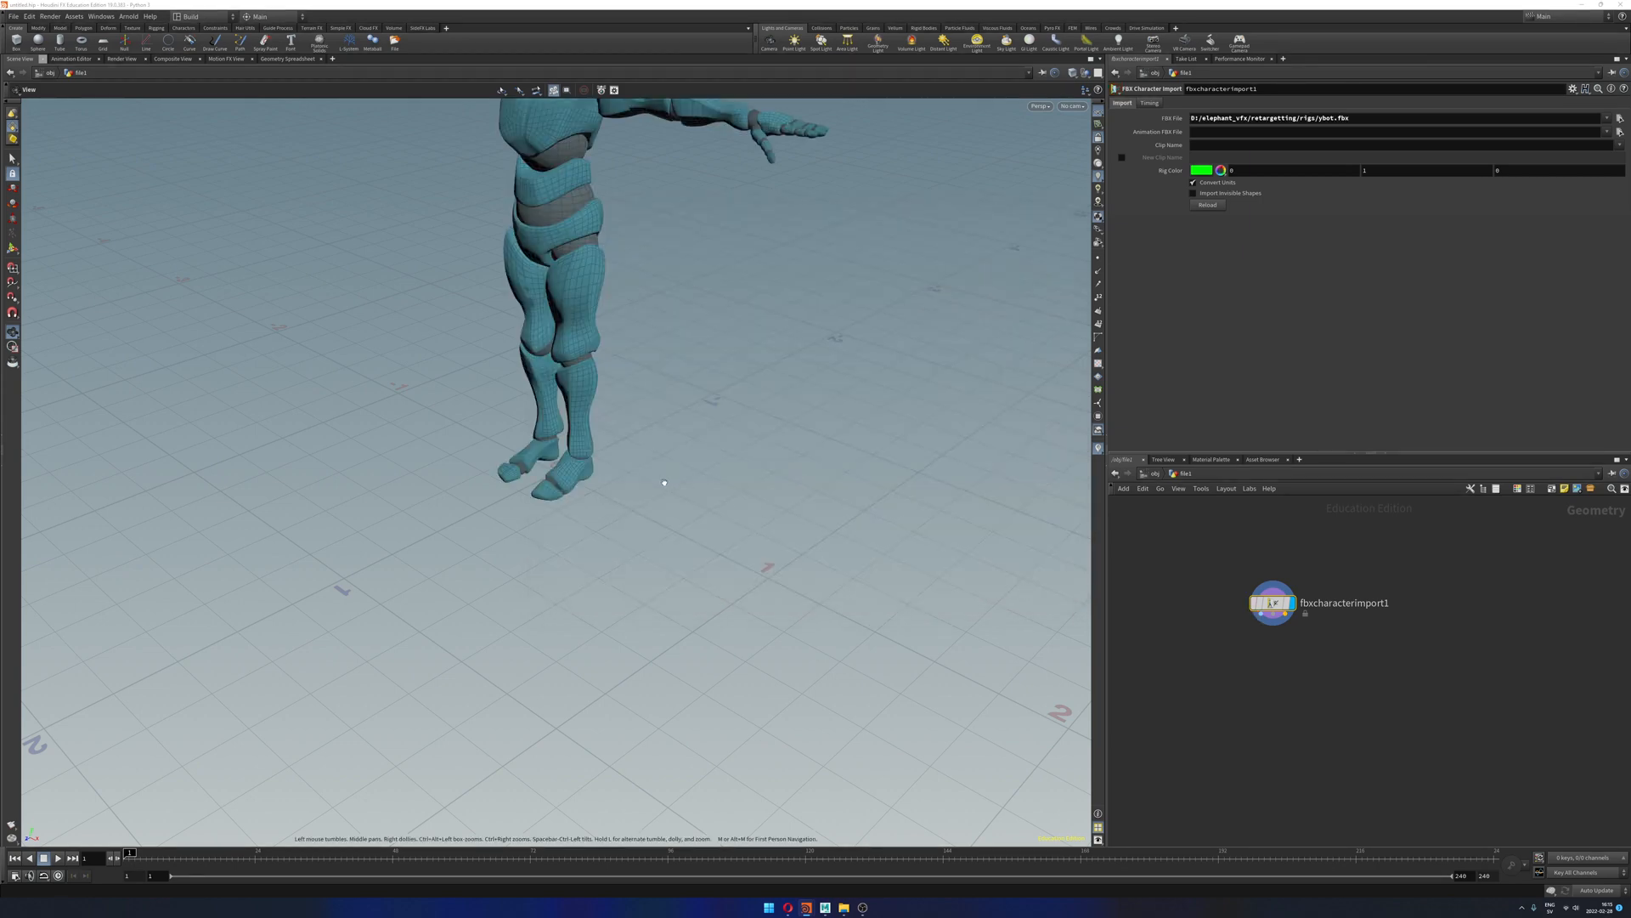
pyautogui.press('h')
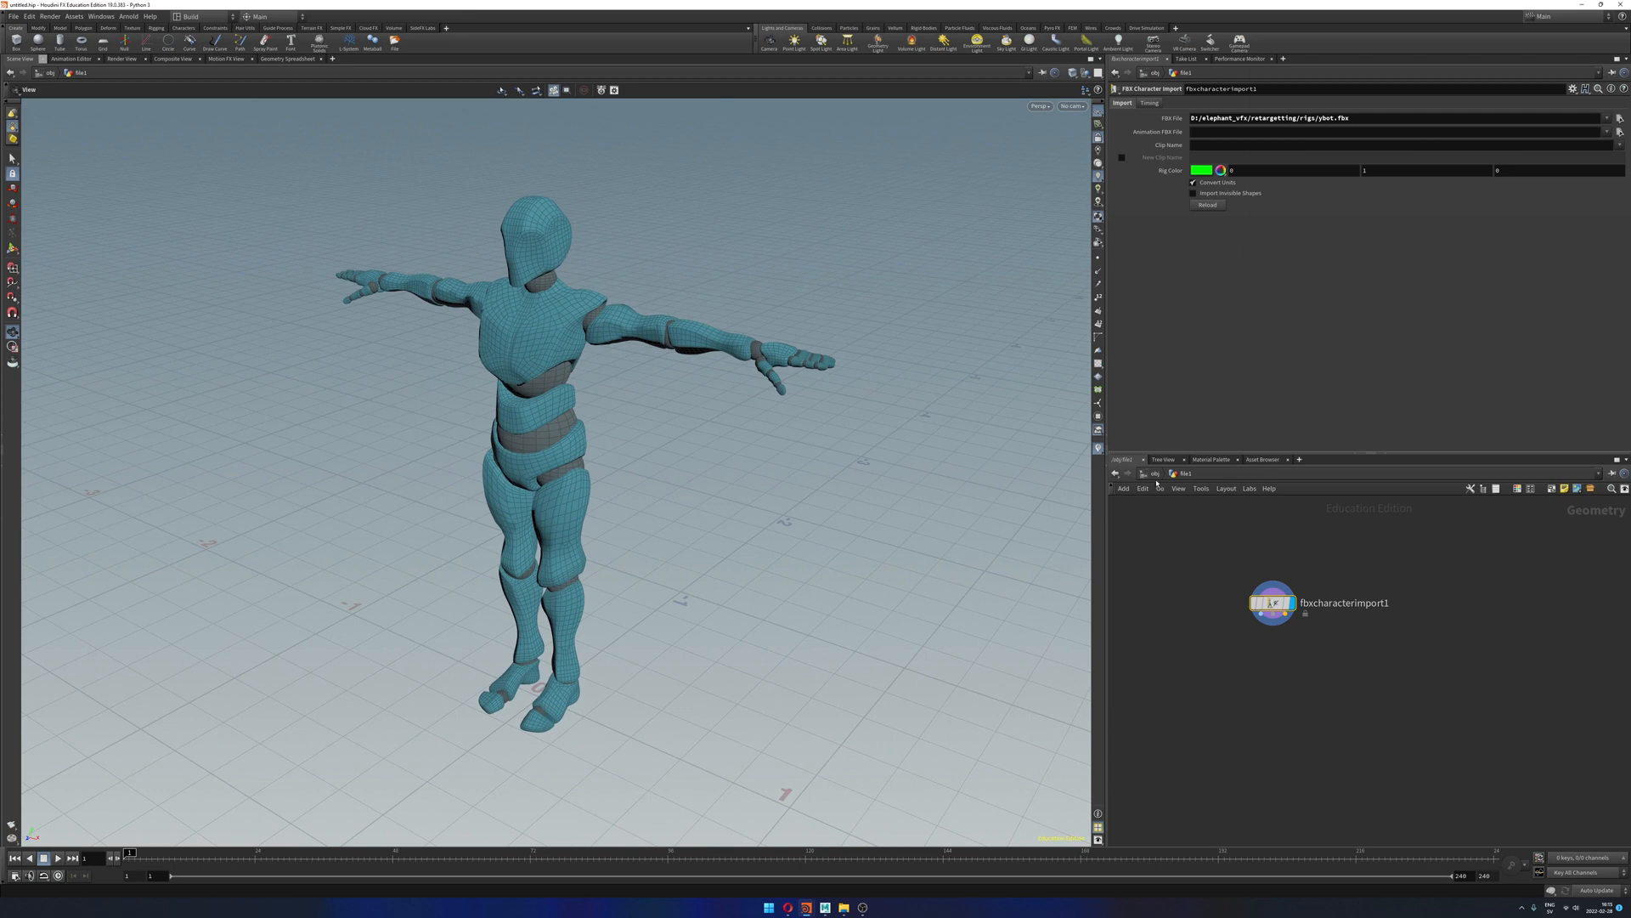
# Step: At object level, add a Tommy test geometry to compare the character's scale, delete it, and return inside file1
pyautogui.click(1156, 476)
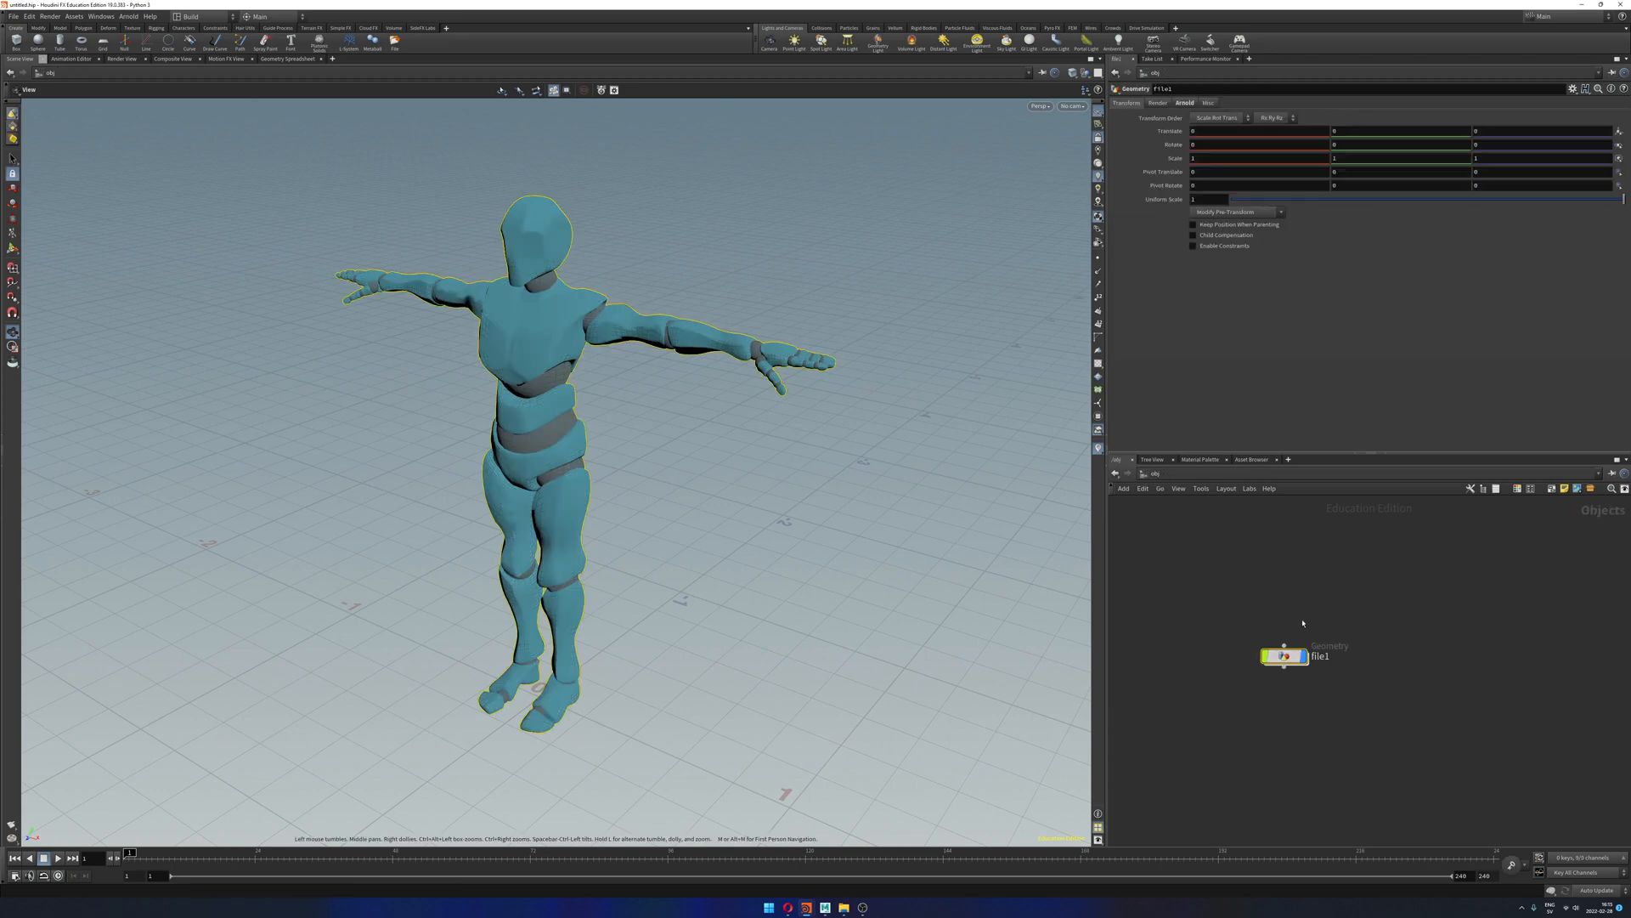
pyautogui.press('Tab')
pyautogui.write('tommy')
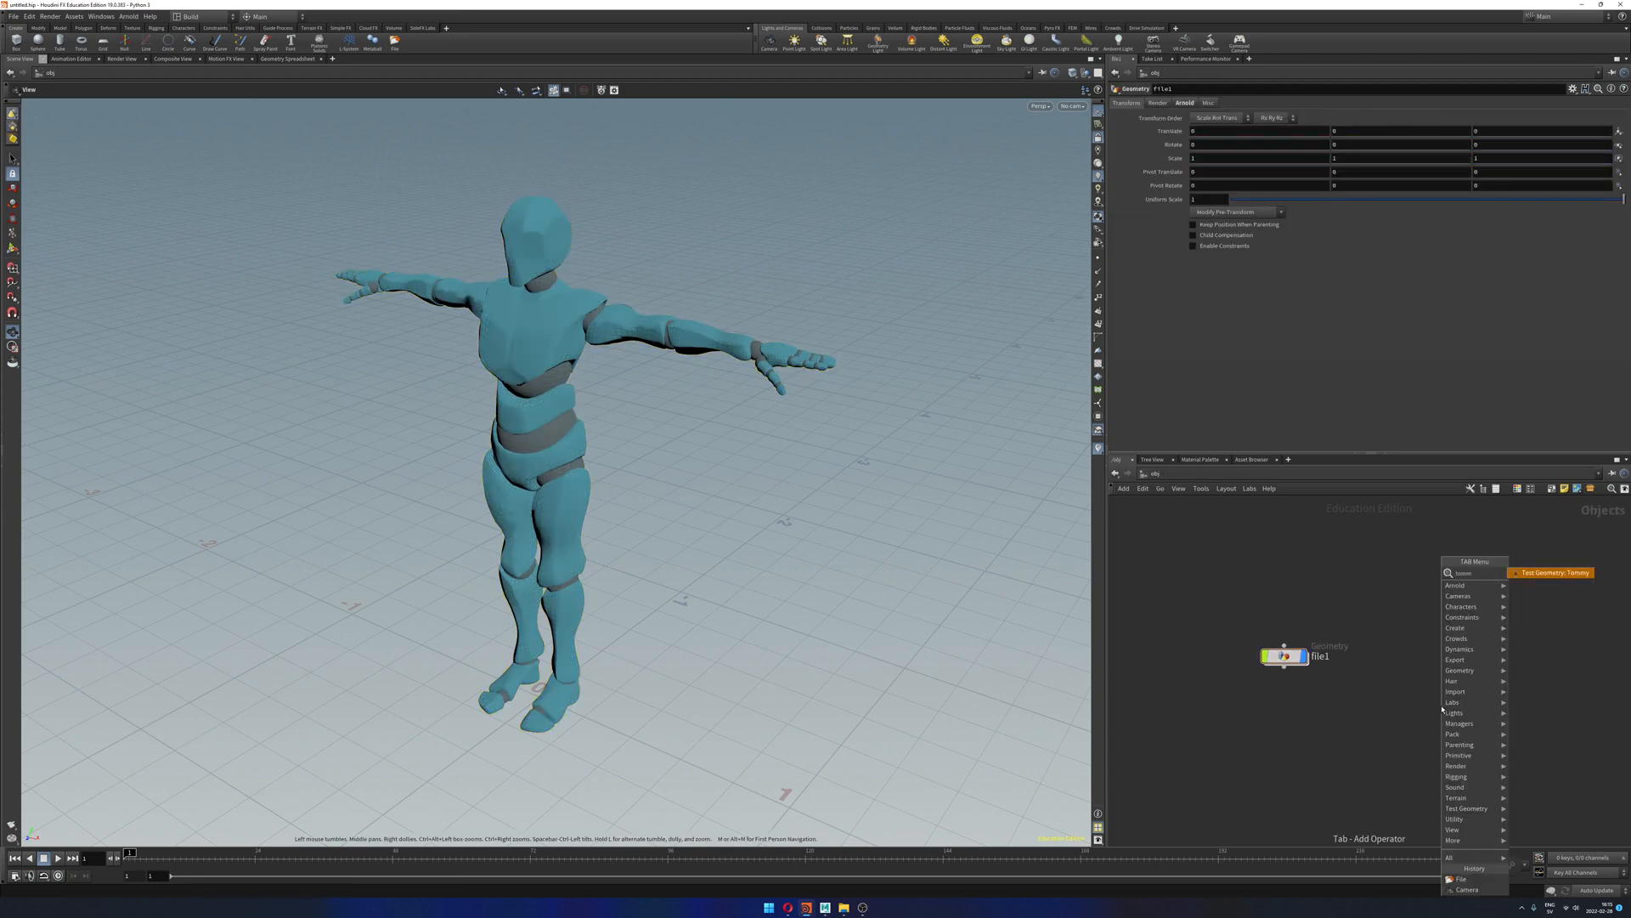
pyautogui.press('Return')
pyautogui.click(1441, 708)
pyautogui.scroll(-2, 738, 474)
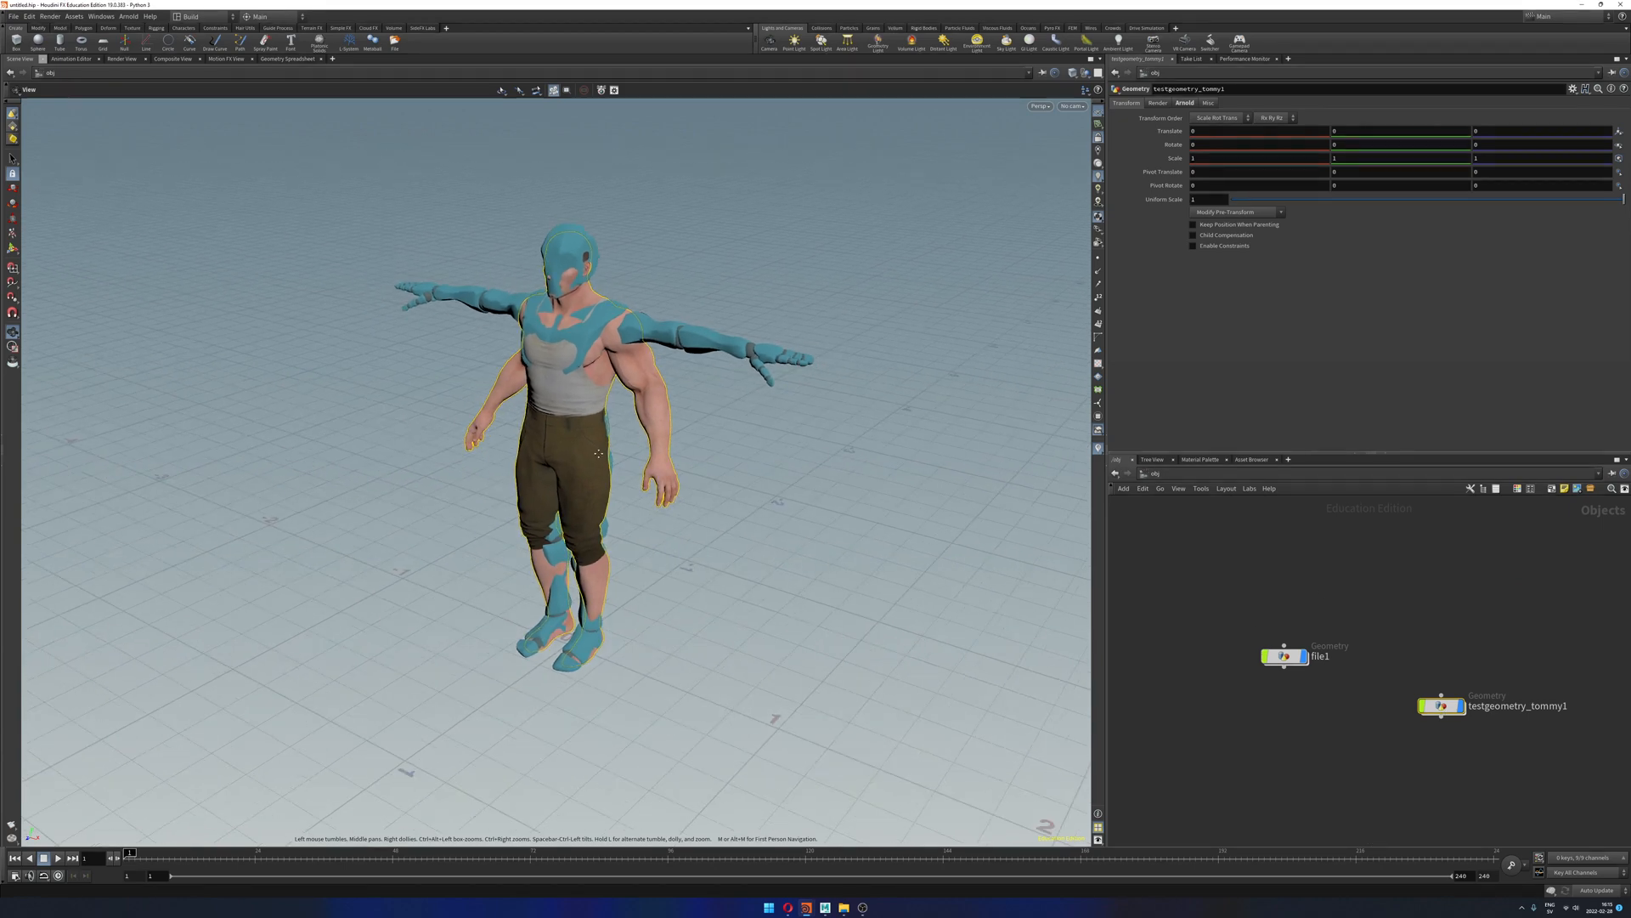
pyautogui.moveTo(690, 472); pyautogui.dragTo(643, 424)
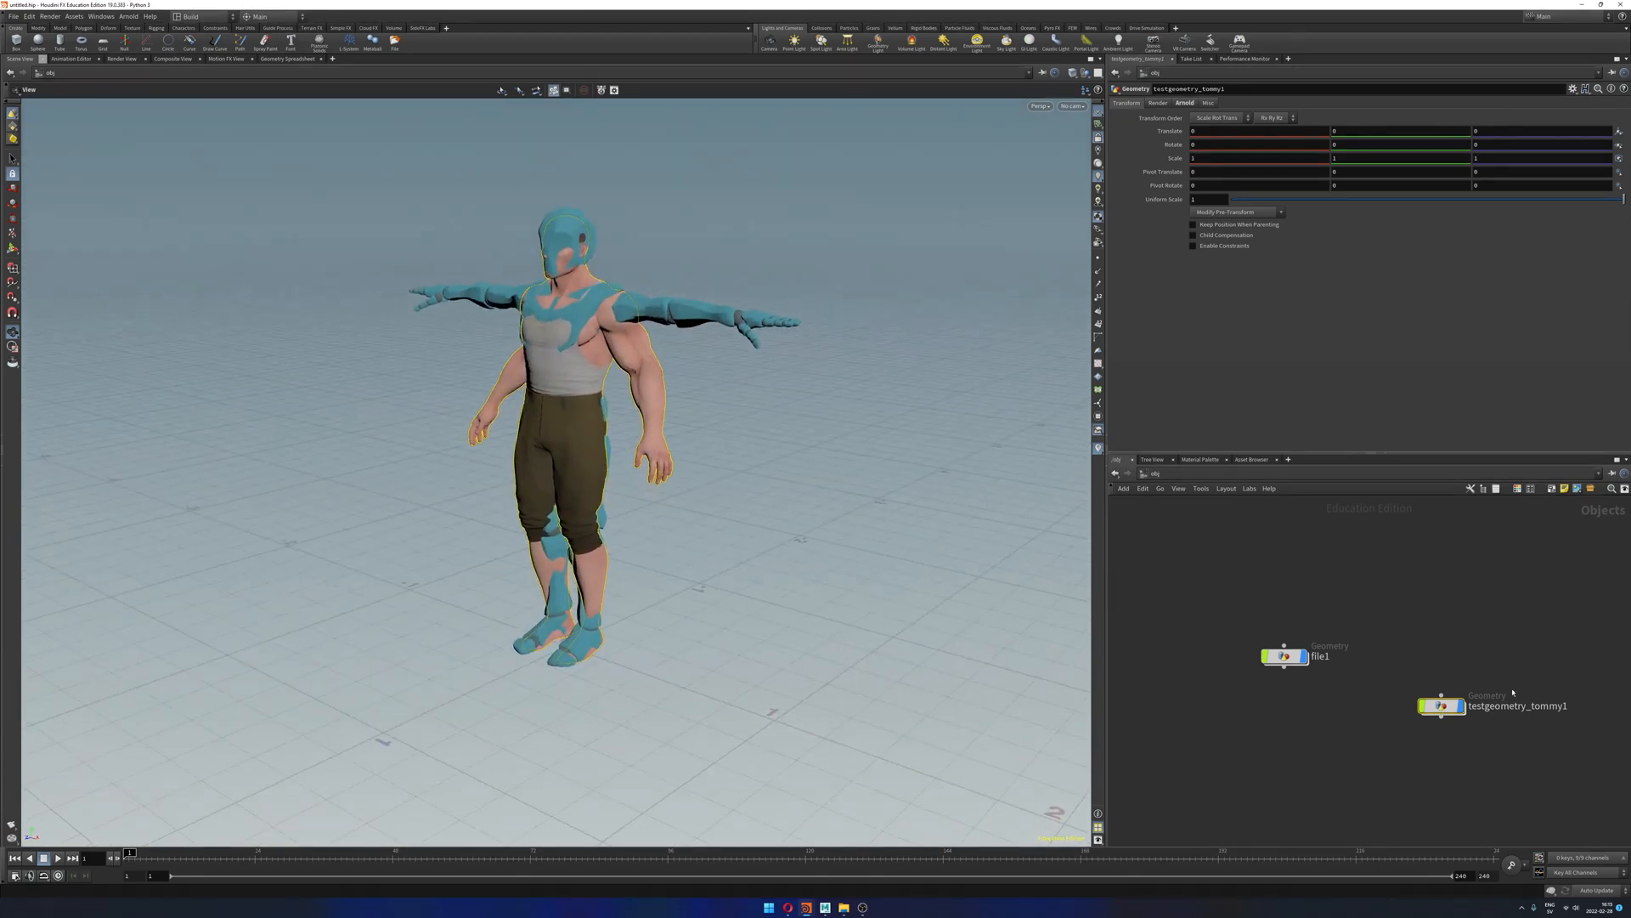
pyautogui.press('Delete')
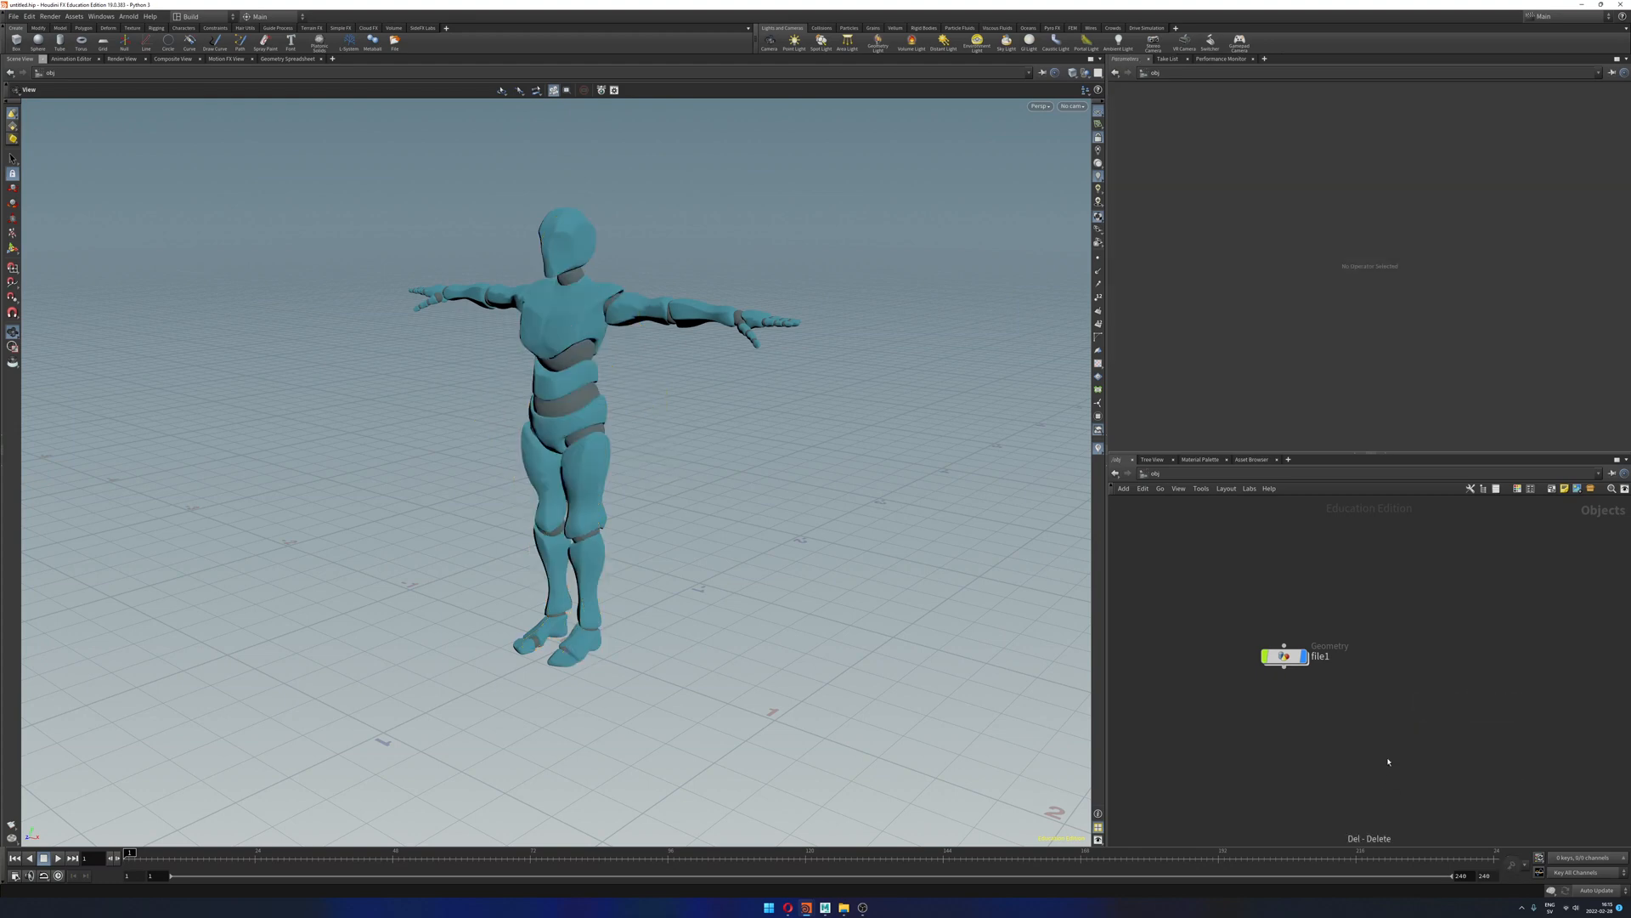
pyautogui.doubleClick(1285, 657)
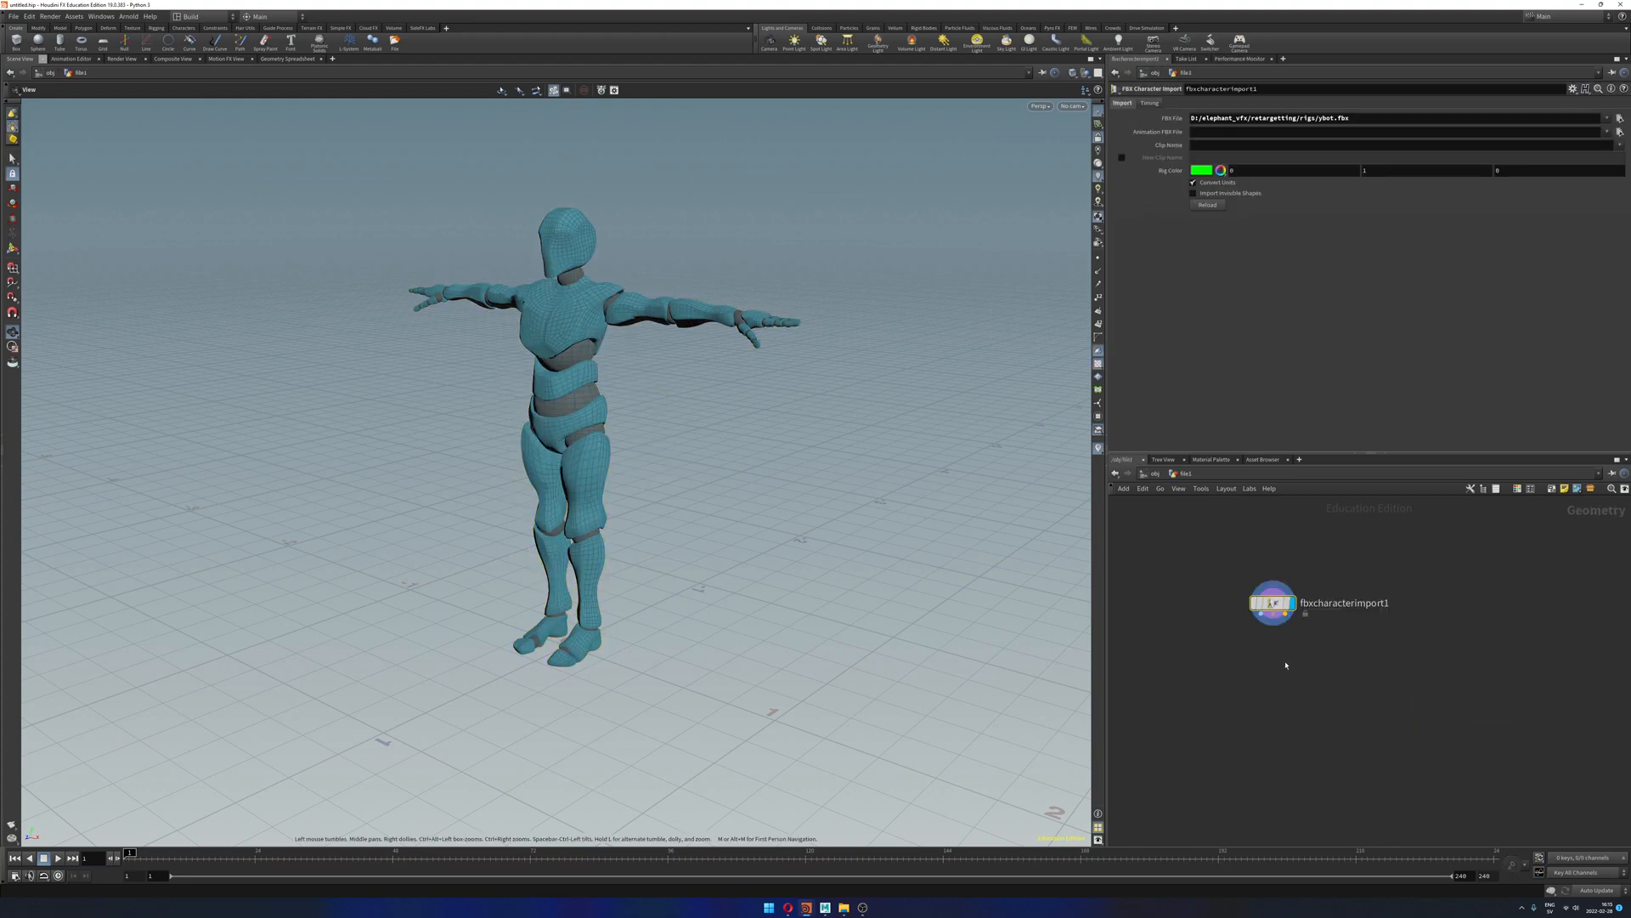
# Step: Turn off the import's Convert Units option to inspect the character's scale, then re-enable it and reframe the character
pyautogui.moveTo(1272, 612); pyautogui.dragTo(1280, 630)
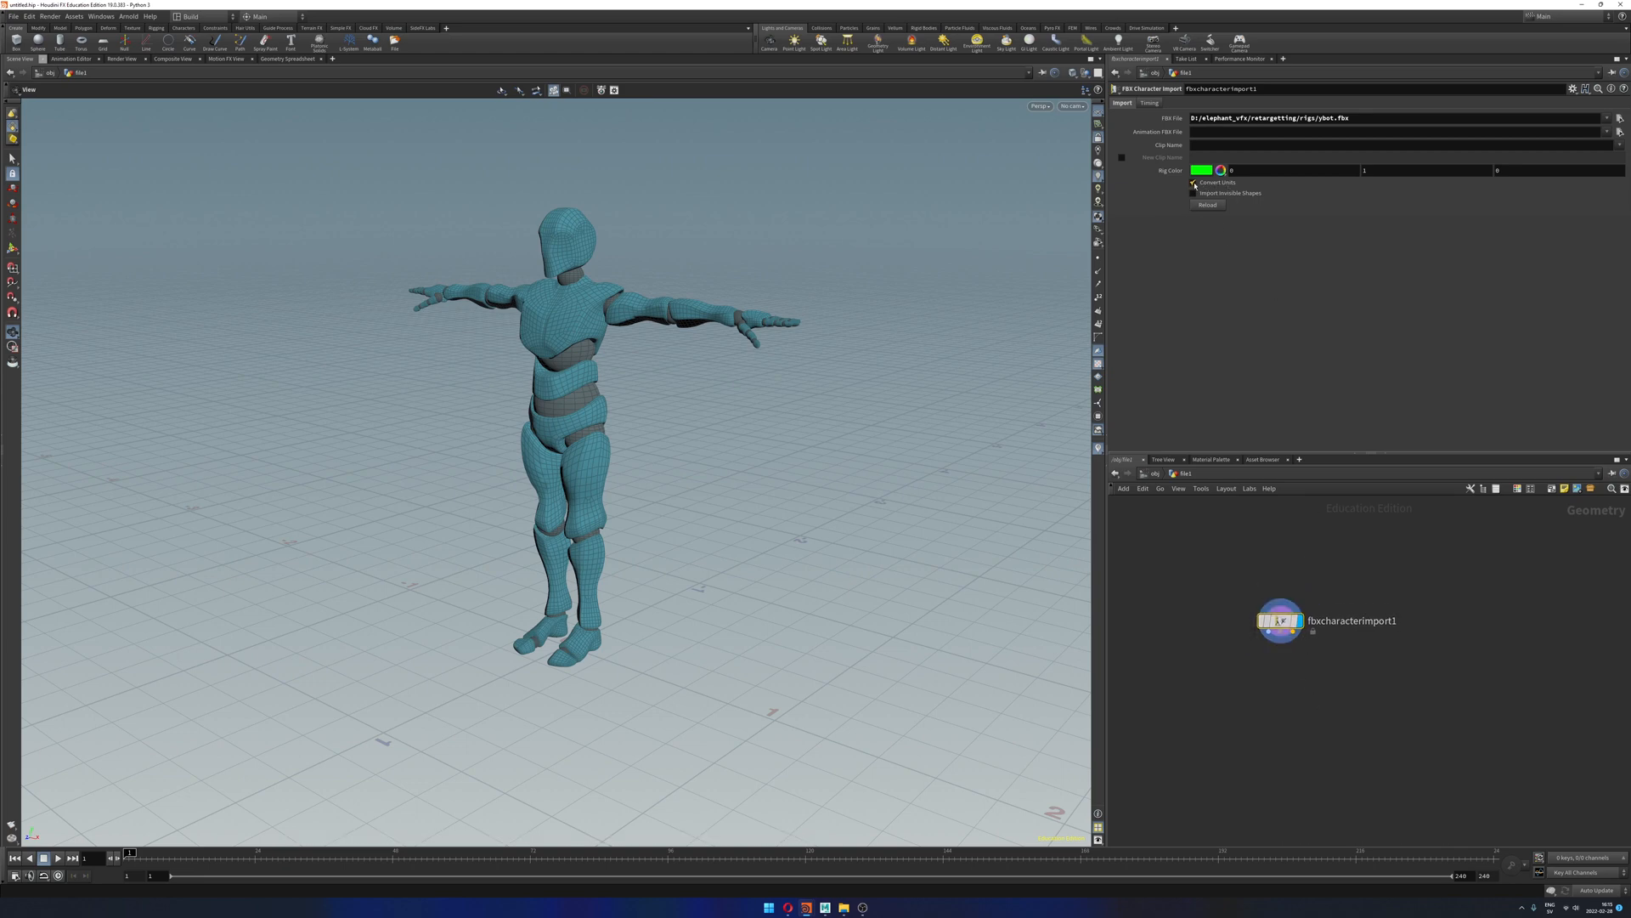
pyautogui.click(1193, 183)
pyautogui.hotkey('space', 'f')
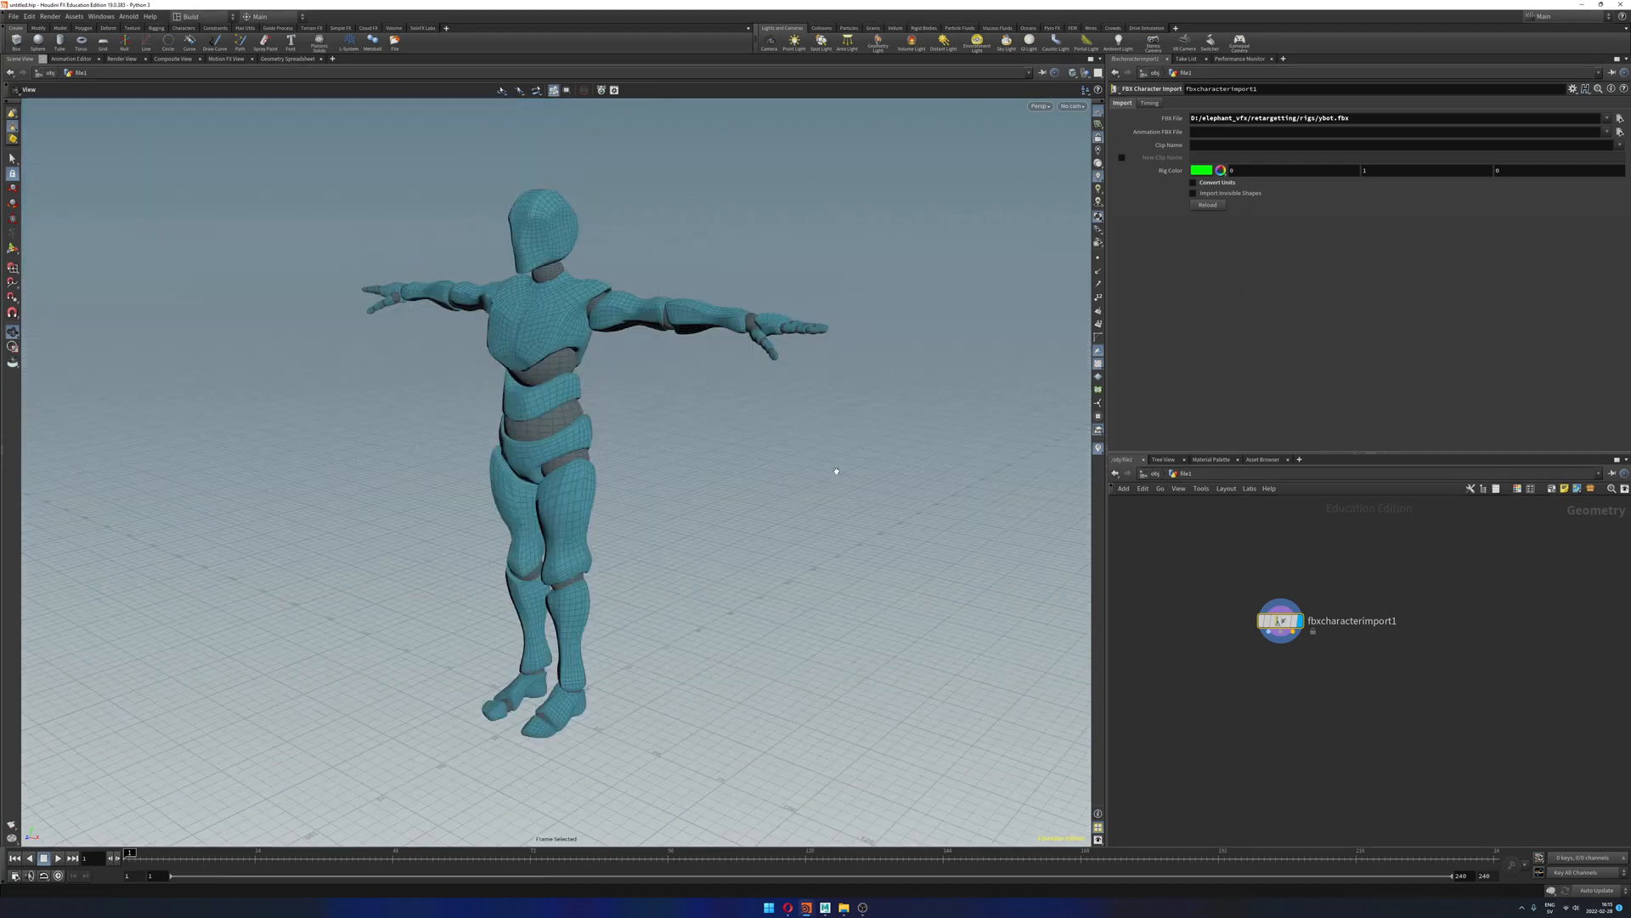
pyautogui.moveTo(839, 537); pyautogui.dragTo(724, 557)
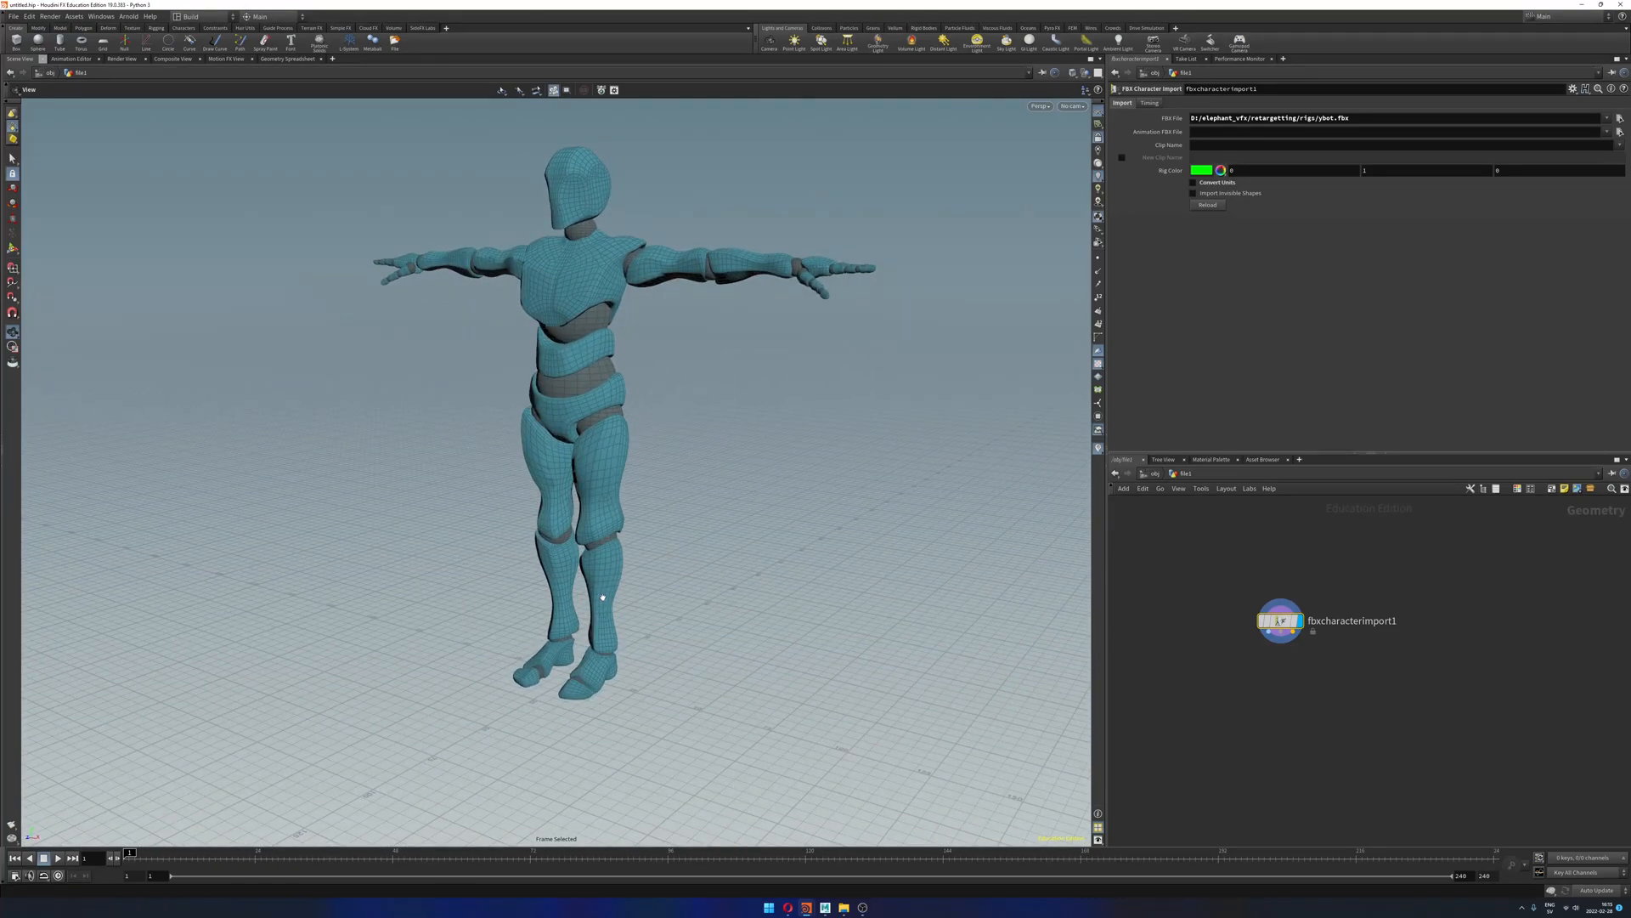
pyautogui.moveTo(604, 585); pyautogui.dragTo(859, 442)
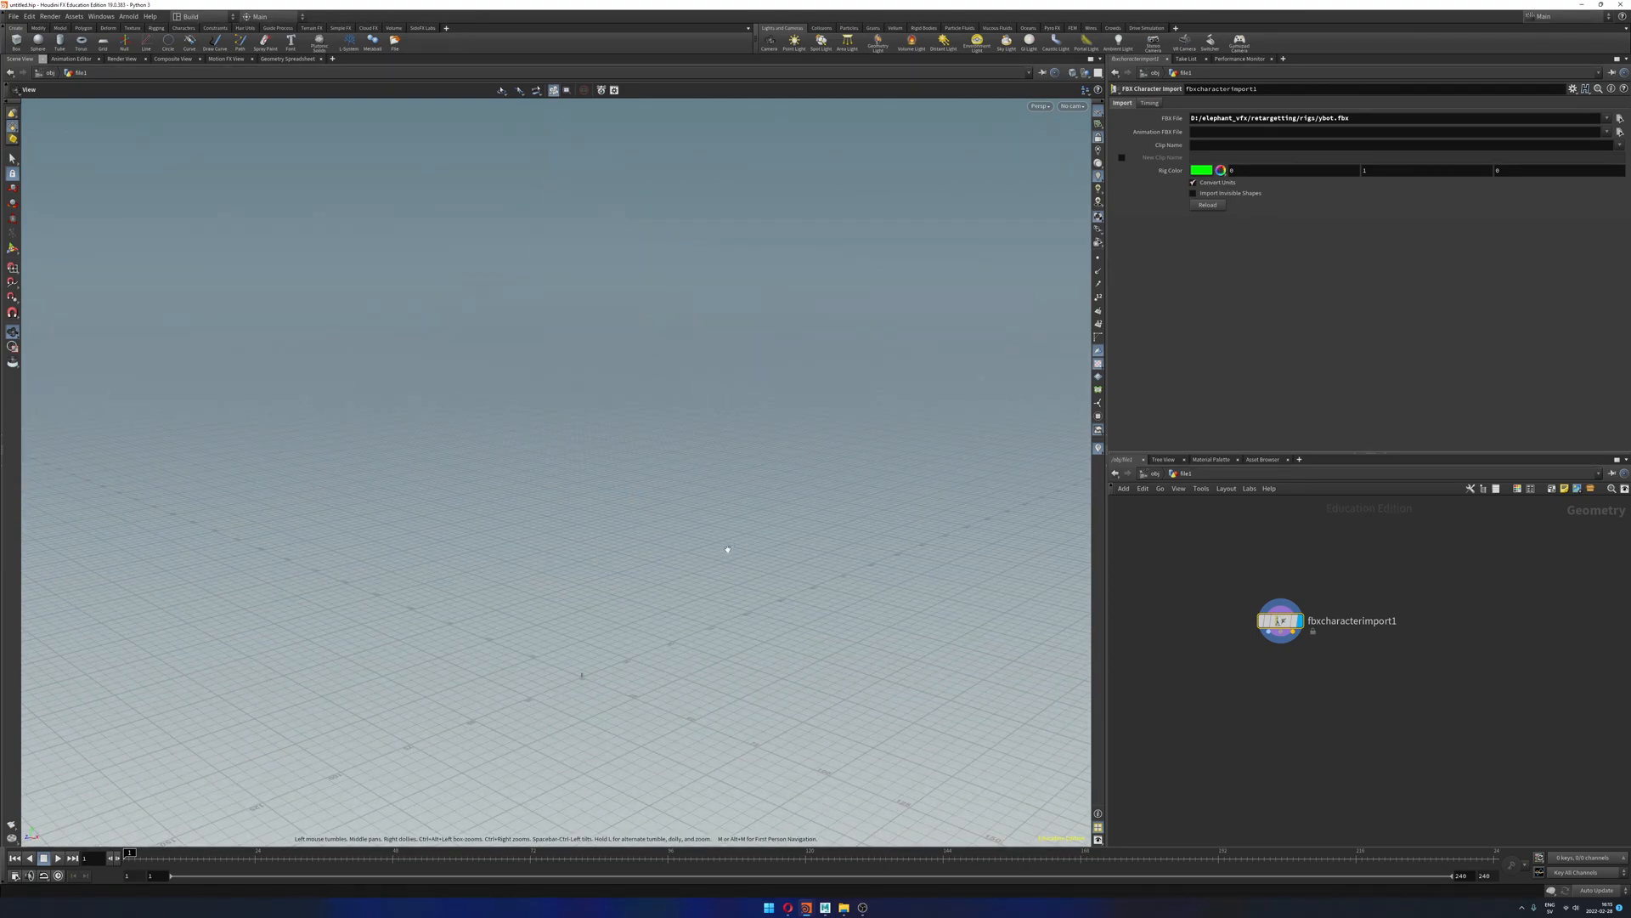
pyautogui.hotkey('space', 'f')
pyautogui.moveTo(725, 550)
pyautogui.mouseDown()
pyautogui.moveTo(850, 534)
pyautogui.moveTo(823, 513)
pyautogui.moveTo(804, 544)
pyautogui.moveTo(883, 544)
pyautogui.moveTo(713, 537)
pyautogui.mouseUp()
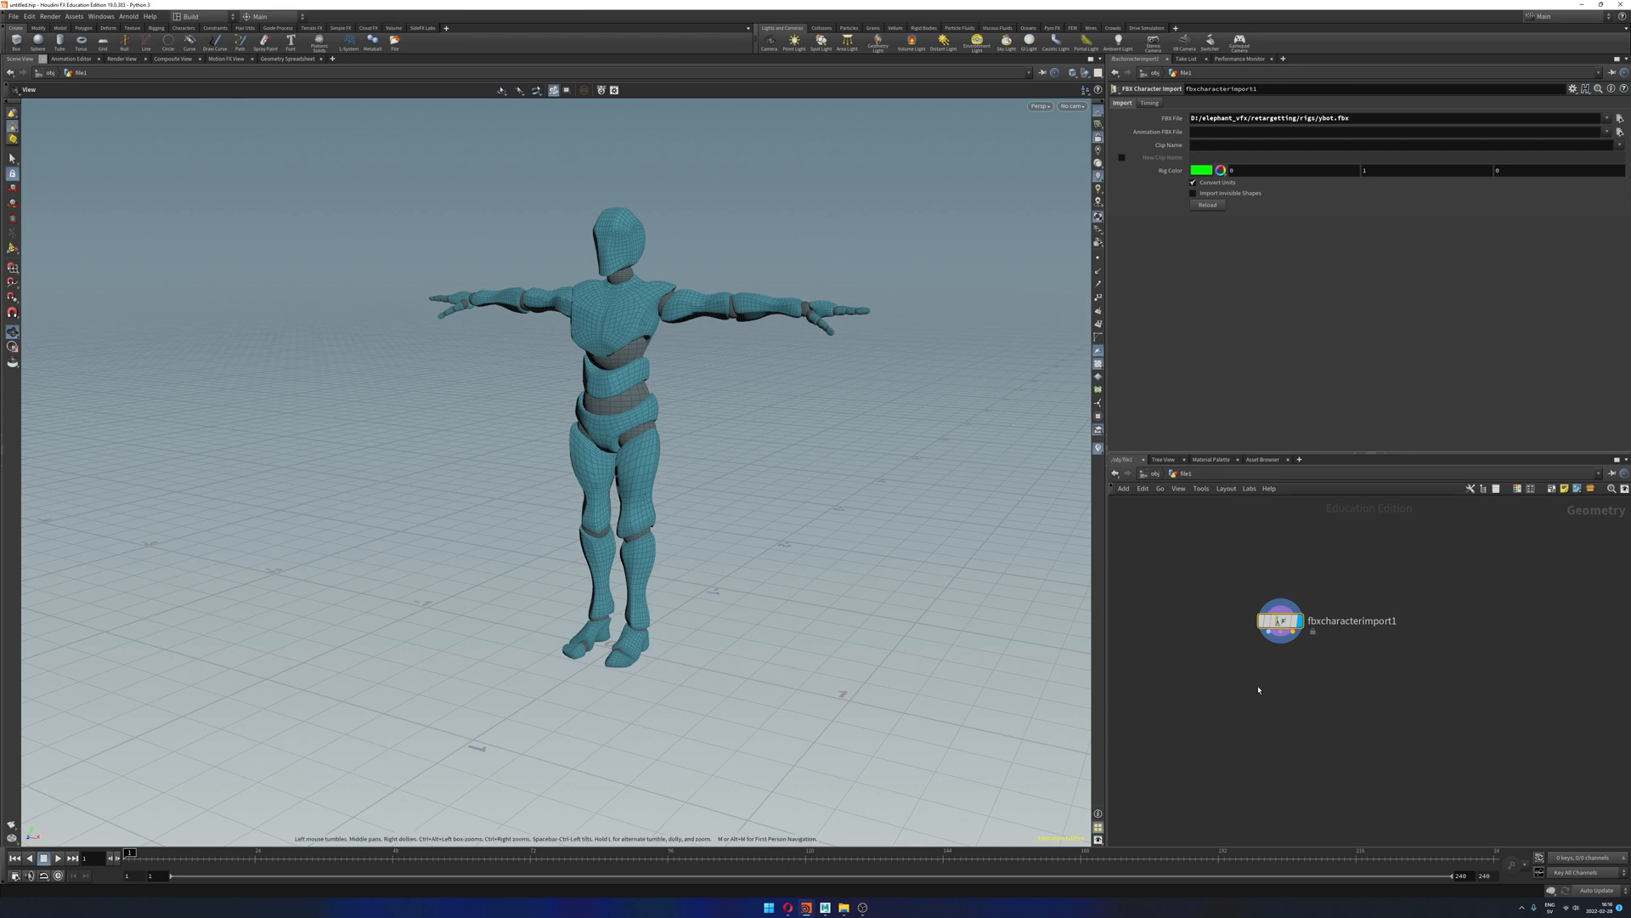
pyautogui.moveTo(1282, 632); pyautogui.dragTo(1307, 632)
pyautogui.scroll(3, 1282, 670)
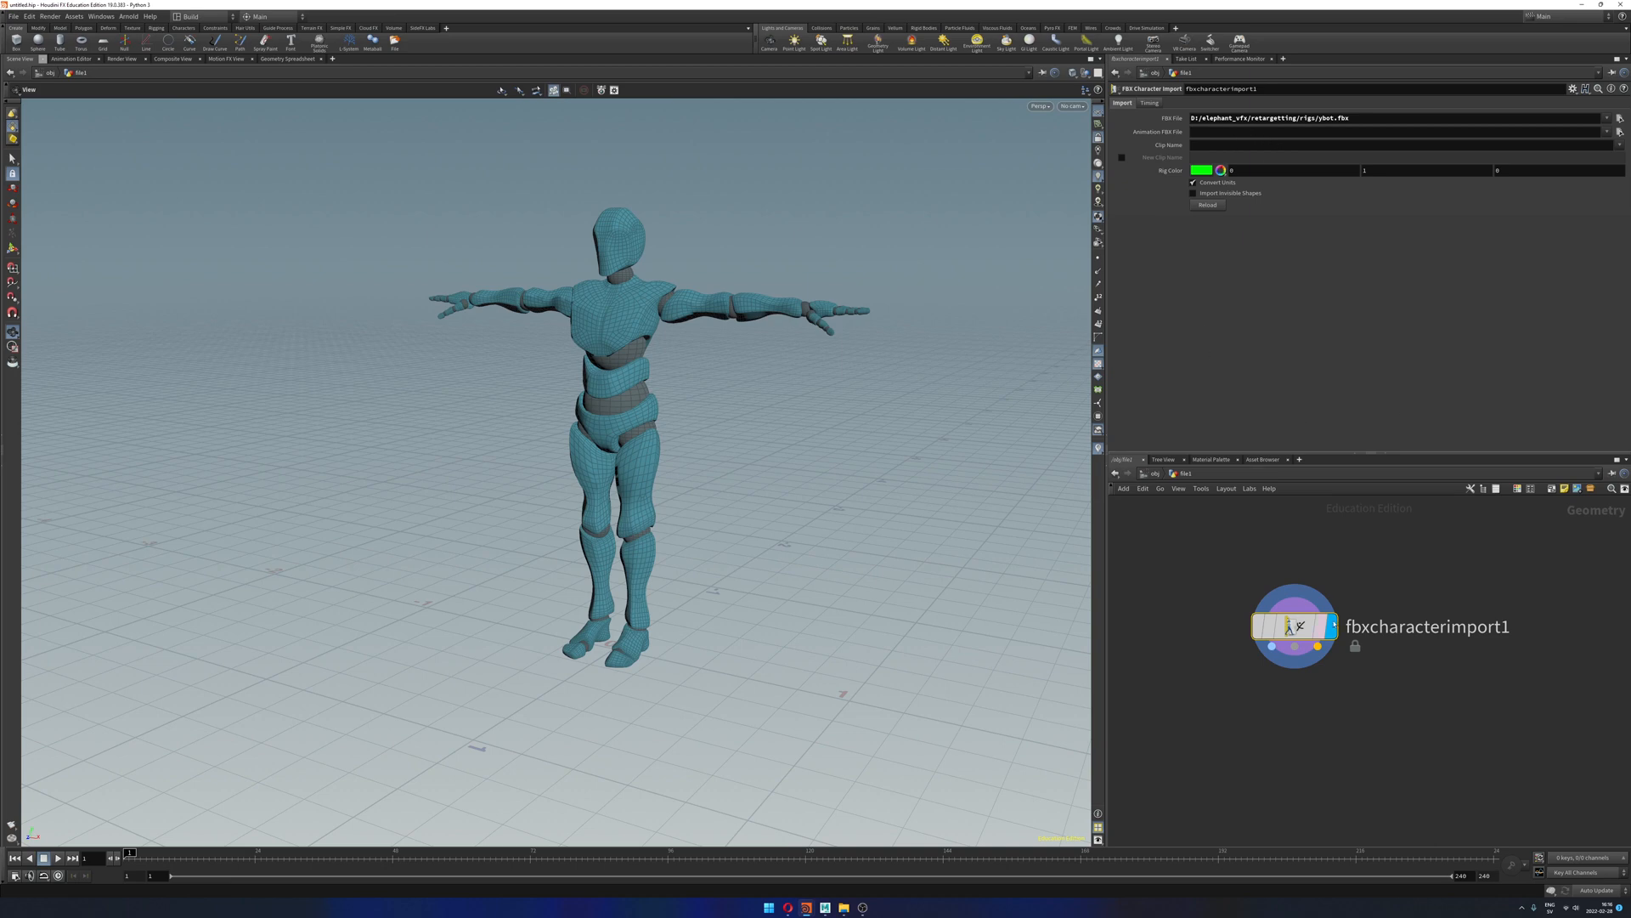
pyautogui.moveTo(1399, 728); pyautogui.dragTo(1322, 722, button='middle')
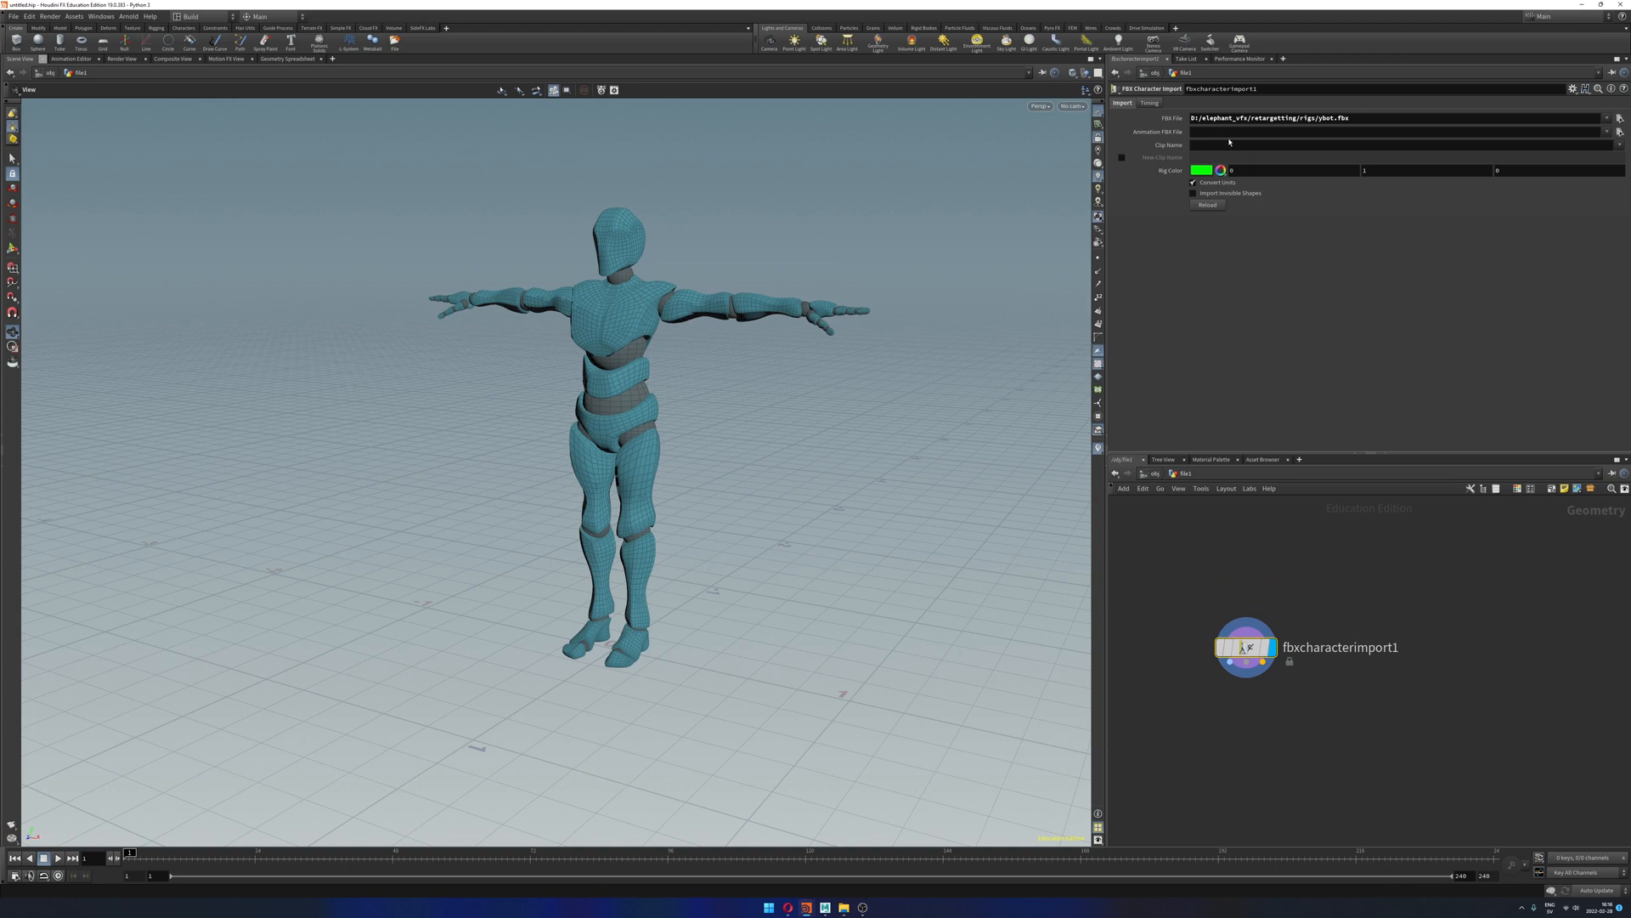
pyautogui.moveTo(1352, 733); pyautogui.dragTo(1357, 669, button='middle')
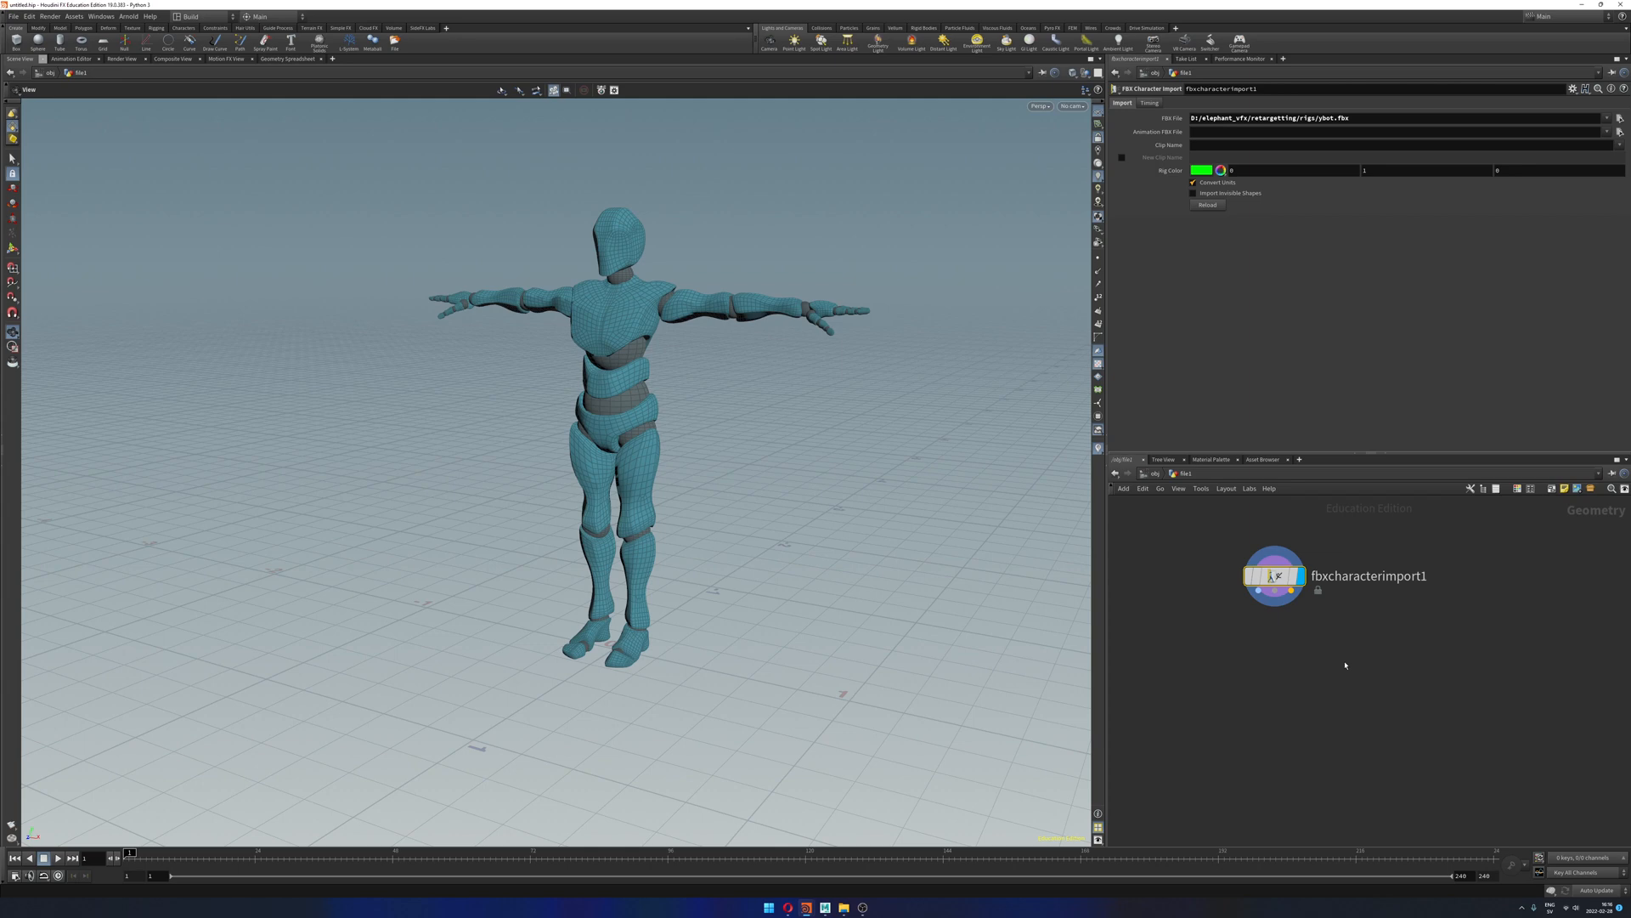
pyautogui.moveTo(1258, 591); pyautogui.dragTo(1263, 672)
pyautogui.moveTo(1291, 590); pyautogui.dragTo(1319, 685)
# Step: Add a Null node beneath the FBX character import node, offset to one side, and display it
pyautogui.click(1219, 728)
pyautogui.press('Tab')
pyautogui.write('null')
pyautogui.press('Return')
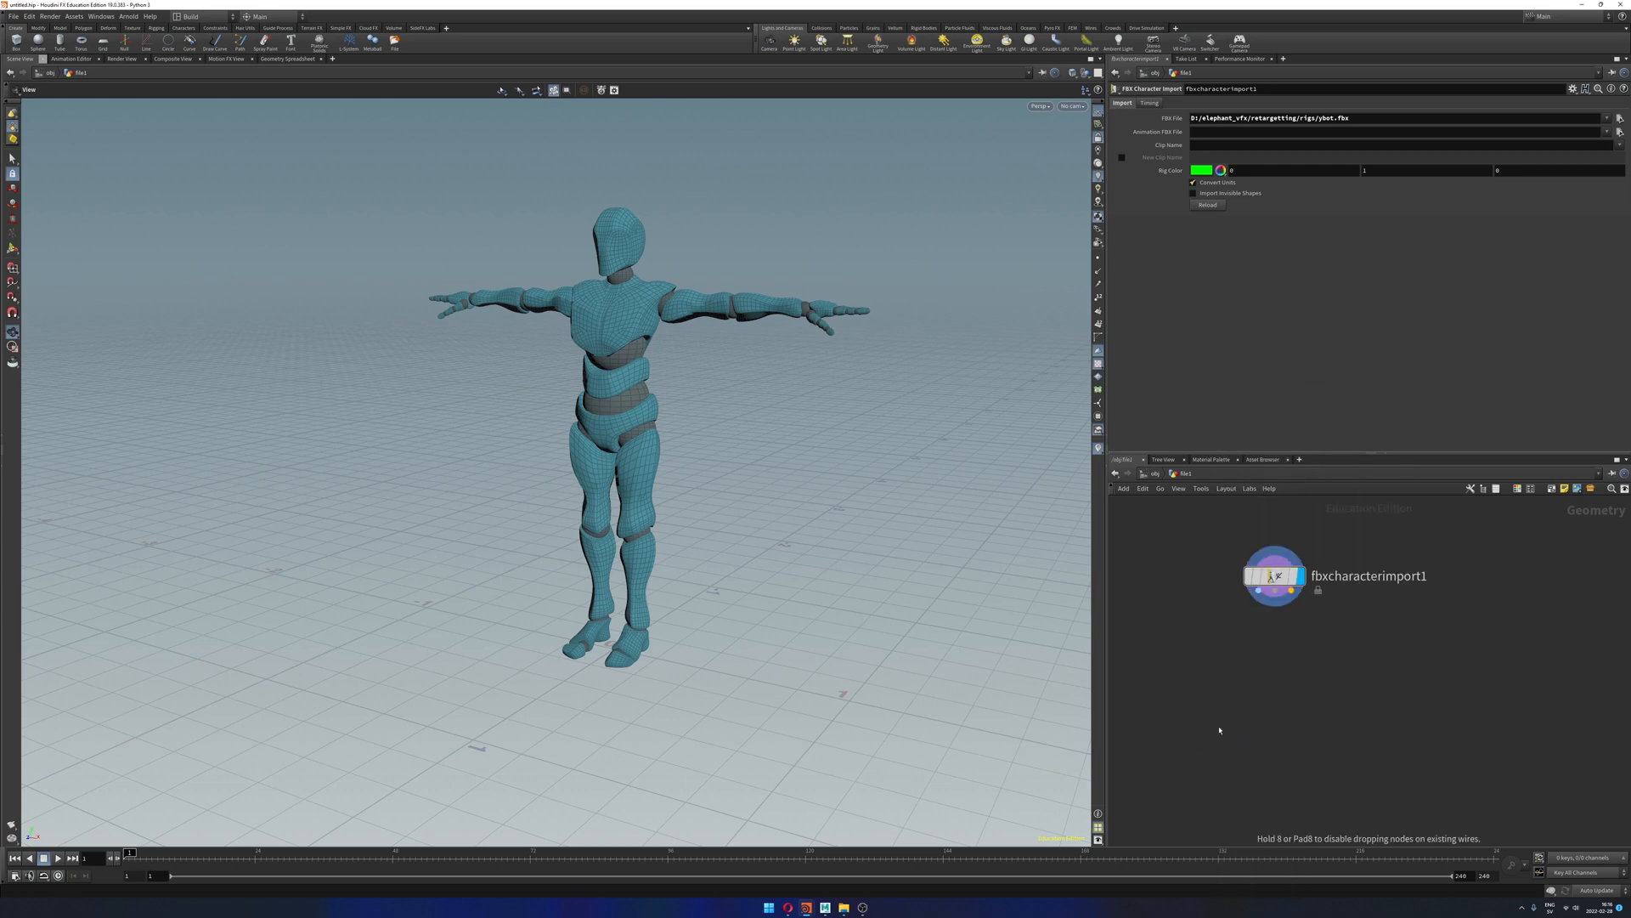
pyautogui.click(1219, 728)
pyautogui.moveTo(1222, 738); pyautogui.dragTo(1192, 707)
pyautogui.click(1222, 664)
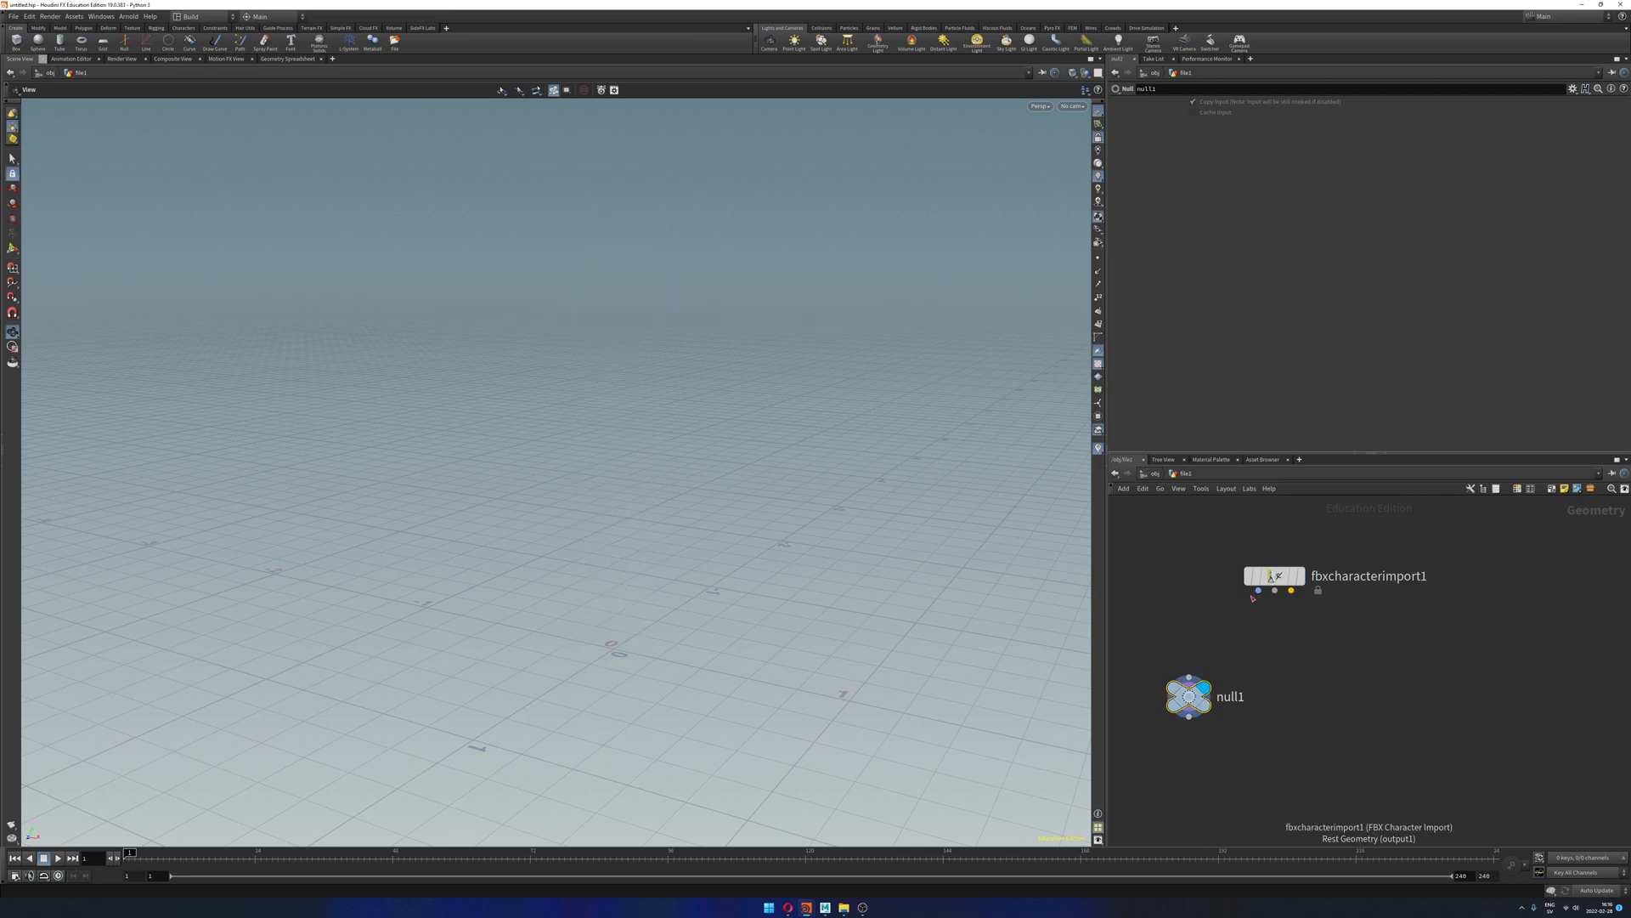
# Step: Wire the import node's rest geometry, second and third outputs into the null one after another to inspect each
pyautogui.moveTo(1258, 591); pyautogui.dragTo(1188, 677)
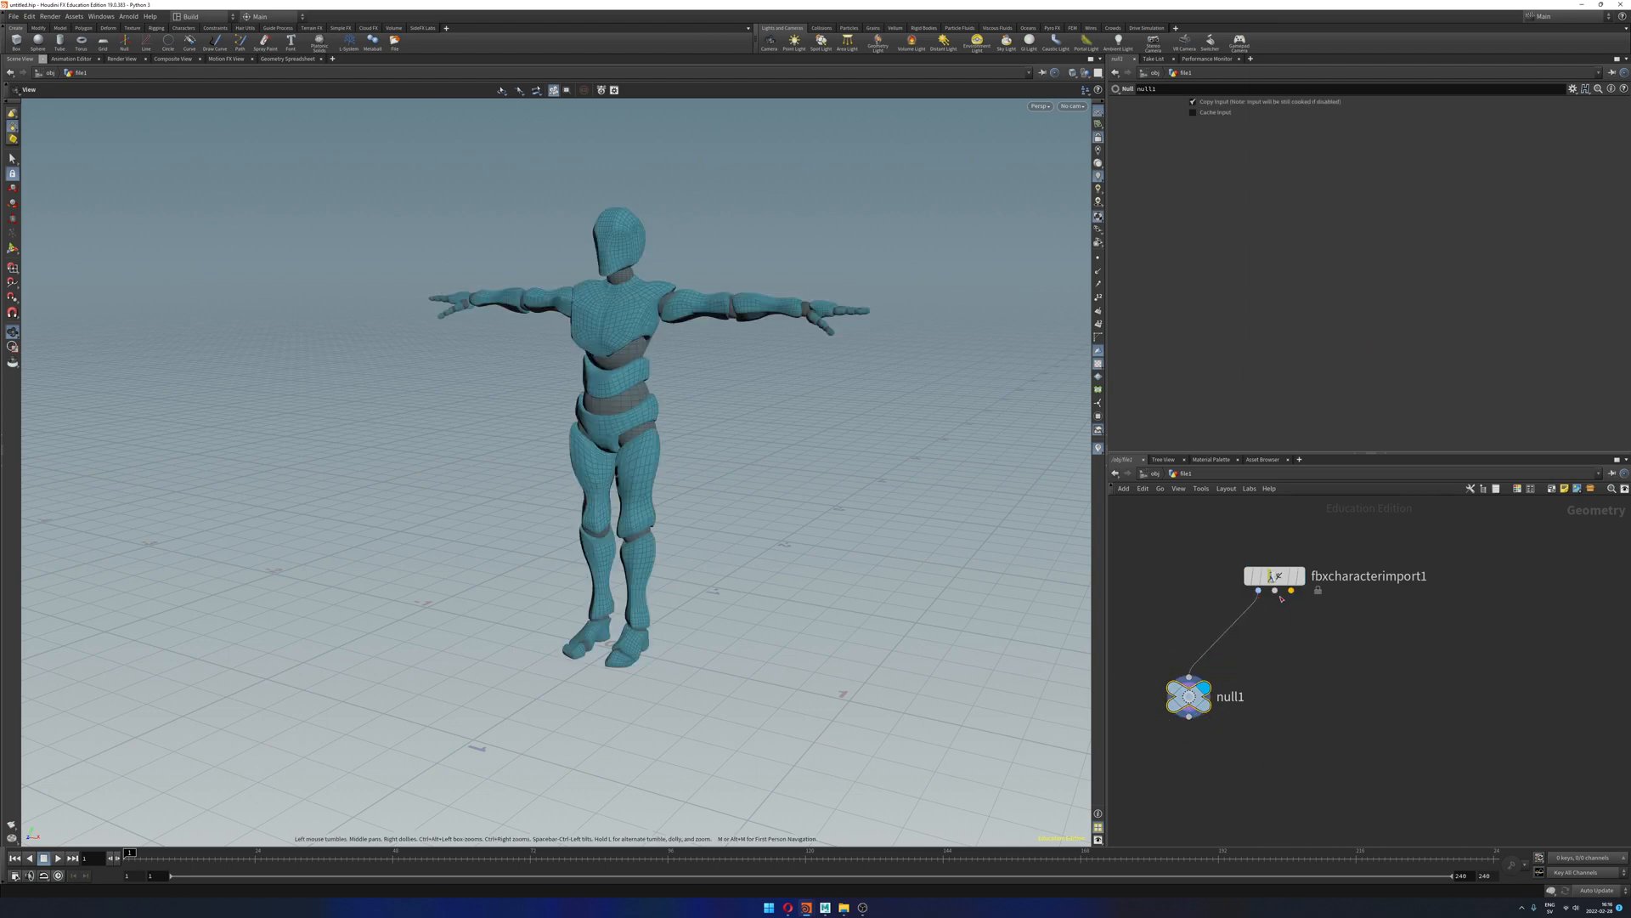
pyautogui.moveTo(1275, 591); pyautogui.dragTo(1188, 677)
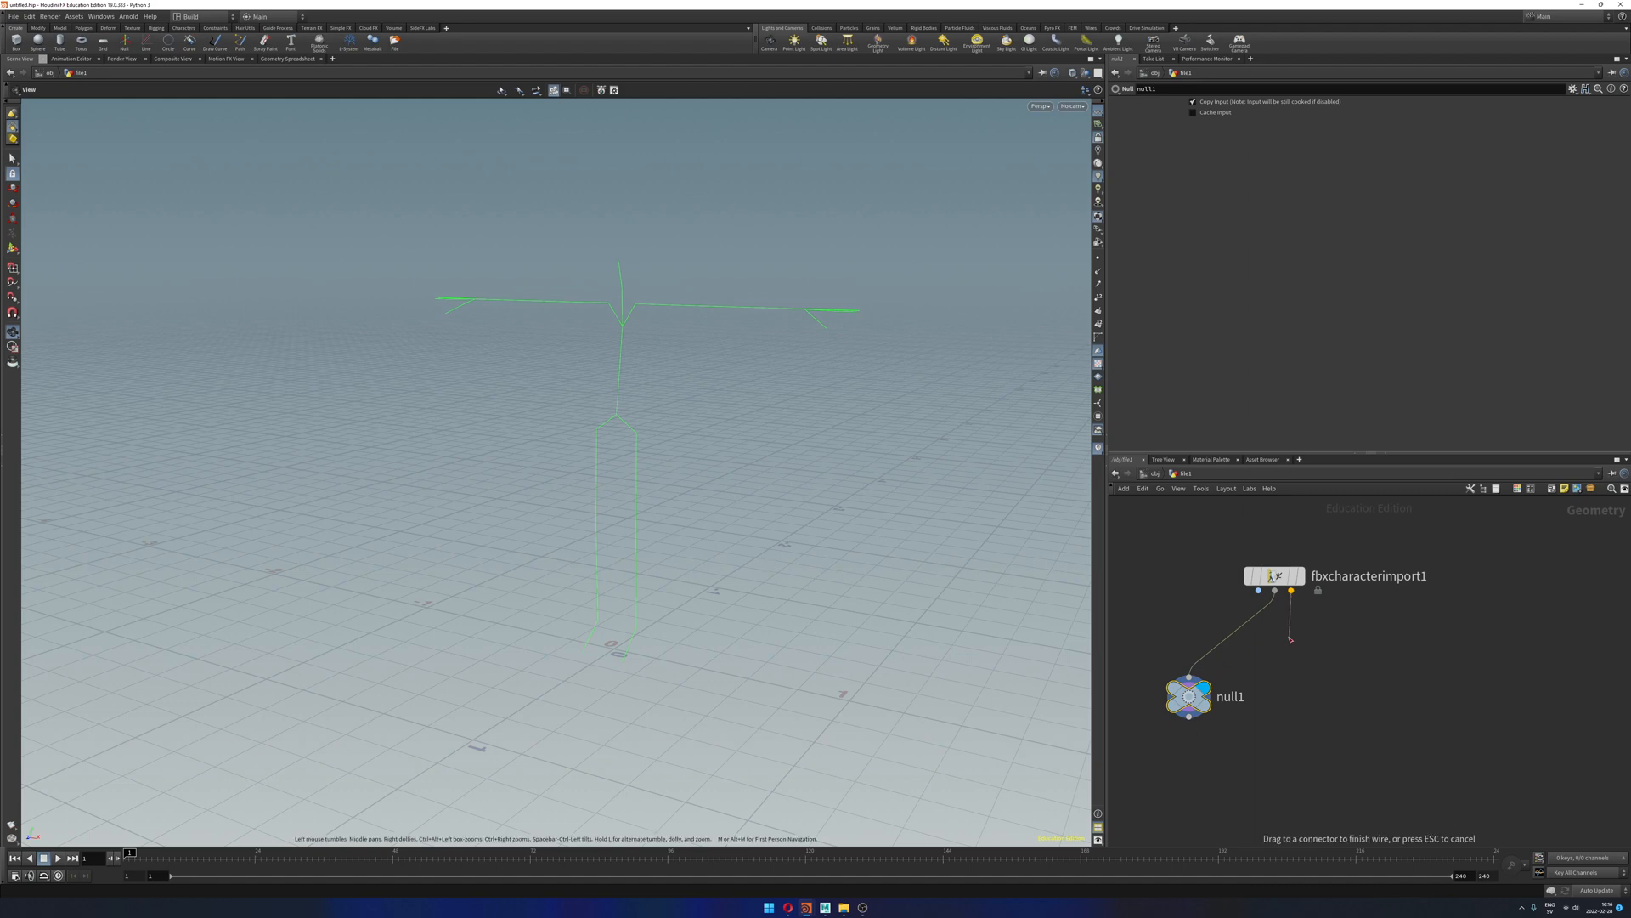
pyautogui.moveTo(1293, 591); pyautogui.dragTo(1221, 680)
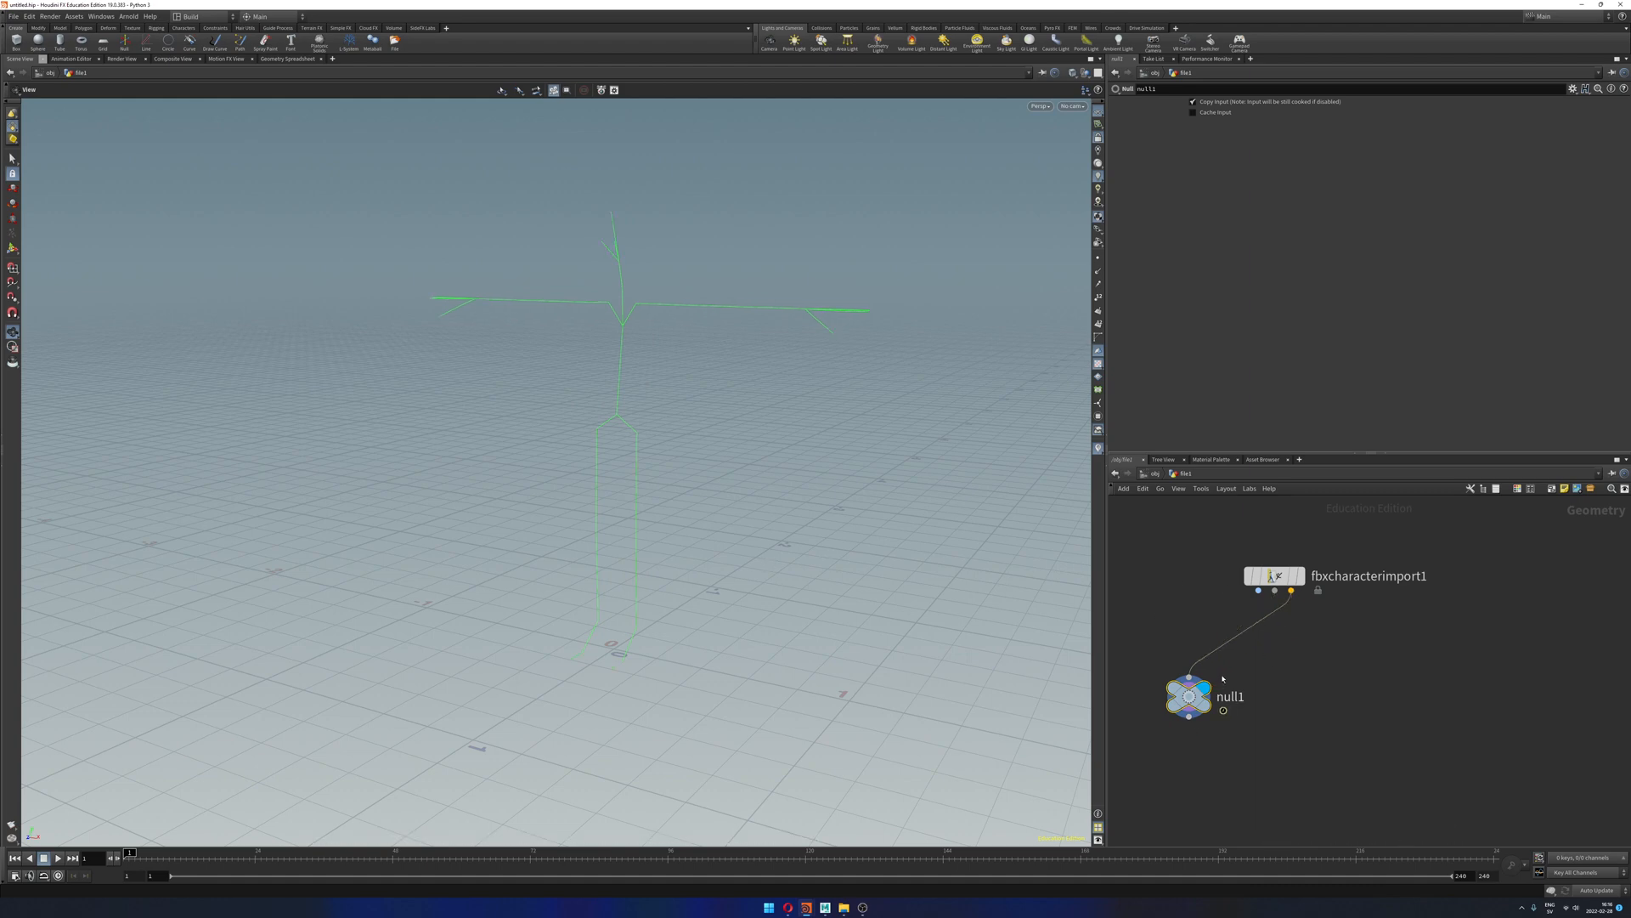
pyautogui.moveTo(681, 572)
pyautogui.mouseDown()
pyautogui.moveTo(822, 568)
pyautogui.moveTo(699, 576)
pyautogui.mouseUp()
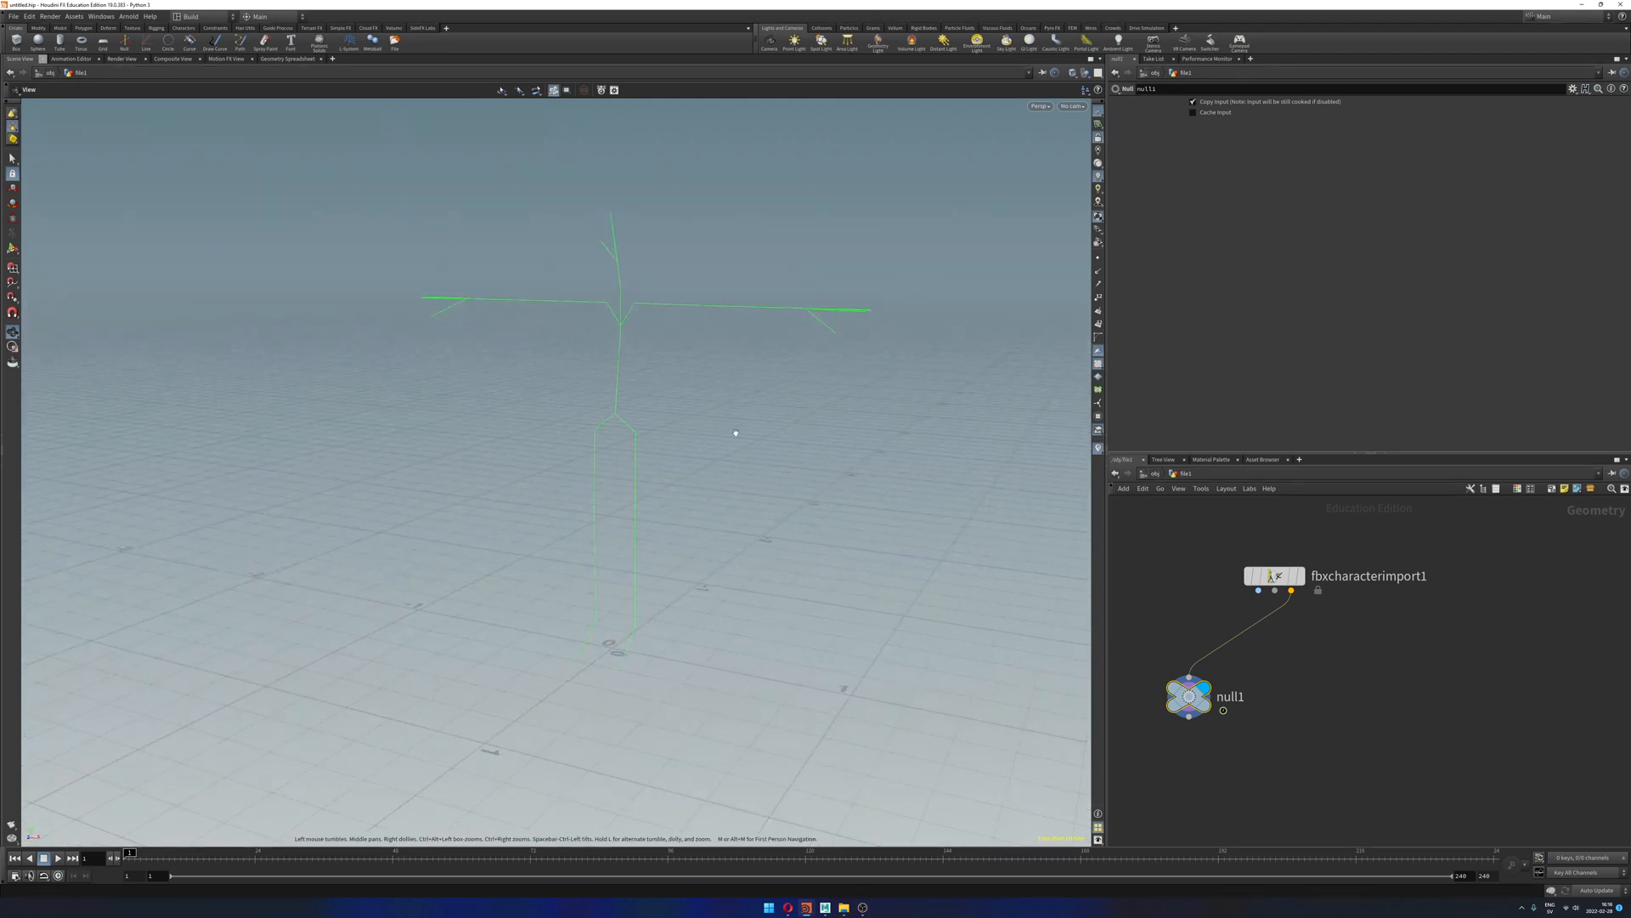
# Step: Compare the import's second and third skeleton outputs through the null, leave the second one connected, and move the null further down
pyautogui.moveTo(1274, 590); pyautogui.dragTo(1189, 677)
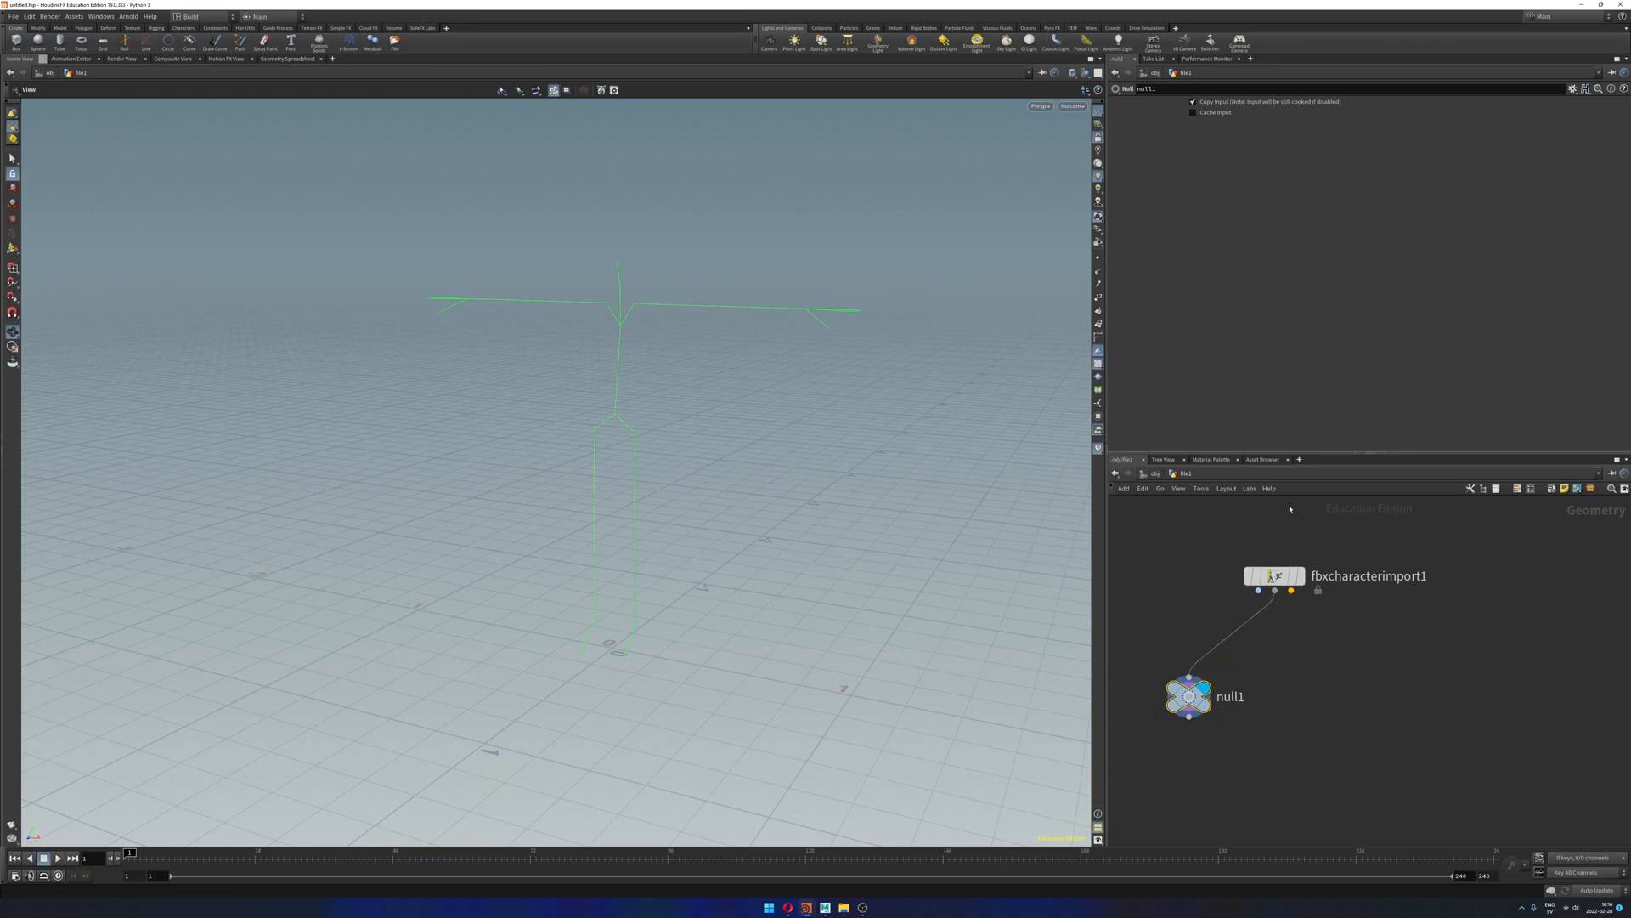
pyautogui.moveTo(808, 467)
pyautogui.mouseDown()
pyautogui.moveTo(725, 480)
pyautogui.moveTo(799, 466)
pyautogui.mouseUp()
pyautogui.moveTo(1292, 590); pyautogui.dragTo(1188, 677)
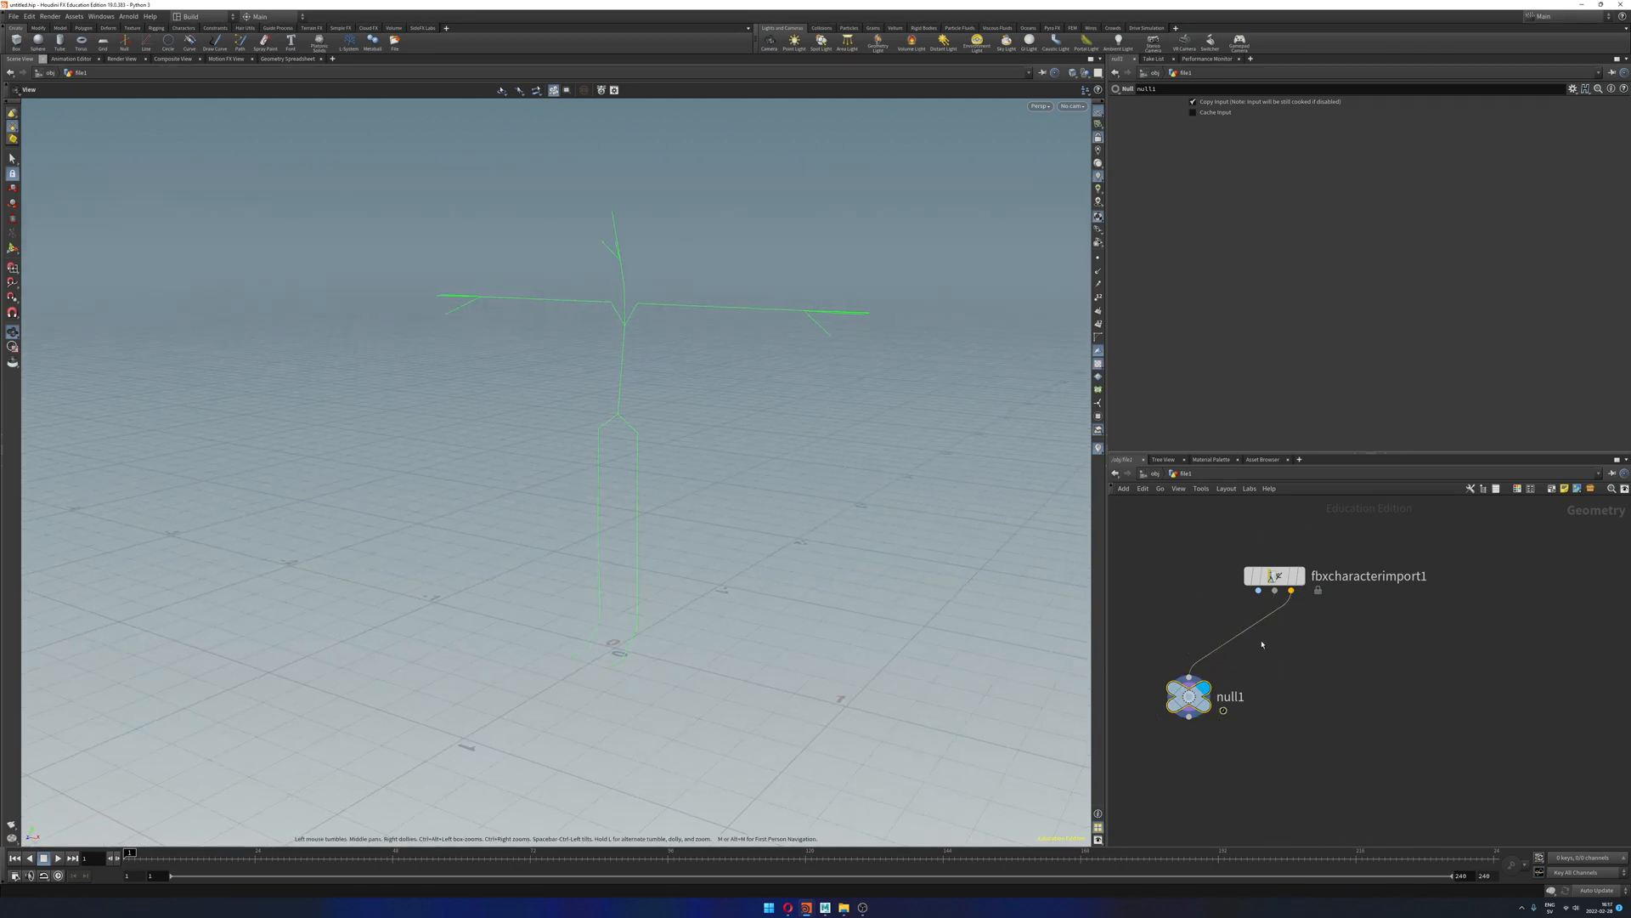
pyautogui.moveTo(1274, 590); pyautogui.dragTo(1189, 677)
pyautogui.moveTo(1311, 696); pyautogui.dragTo(1316, 677, button='middle')
pyautogui.moveTo(1195, 682); pyautogui.dragTo(1196, 766)
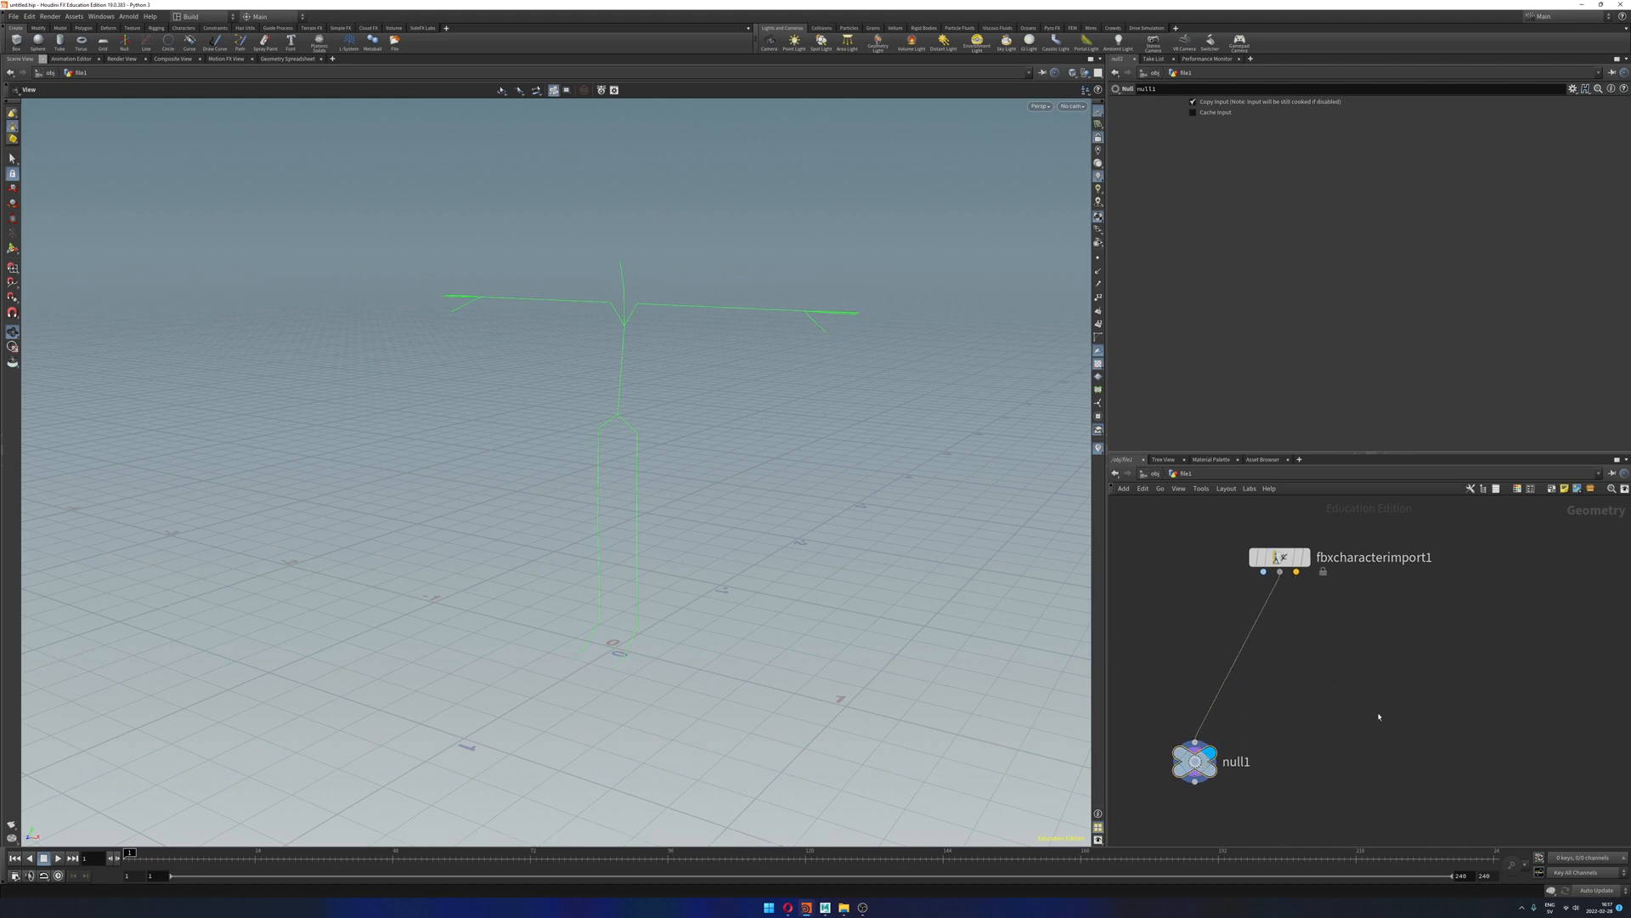
# Step: Add a Bone Deform node and place it beneath the FBX character import node
pyautogui.moveTo(1339, 712); pyautogui.dragTo(1365, 741)
pyautogui.press('Tab')
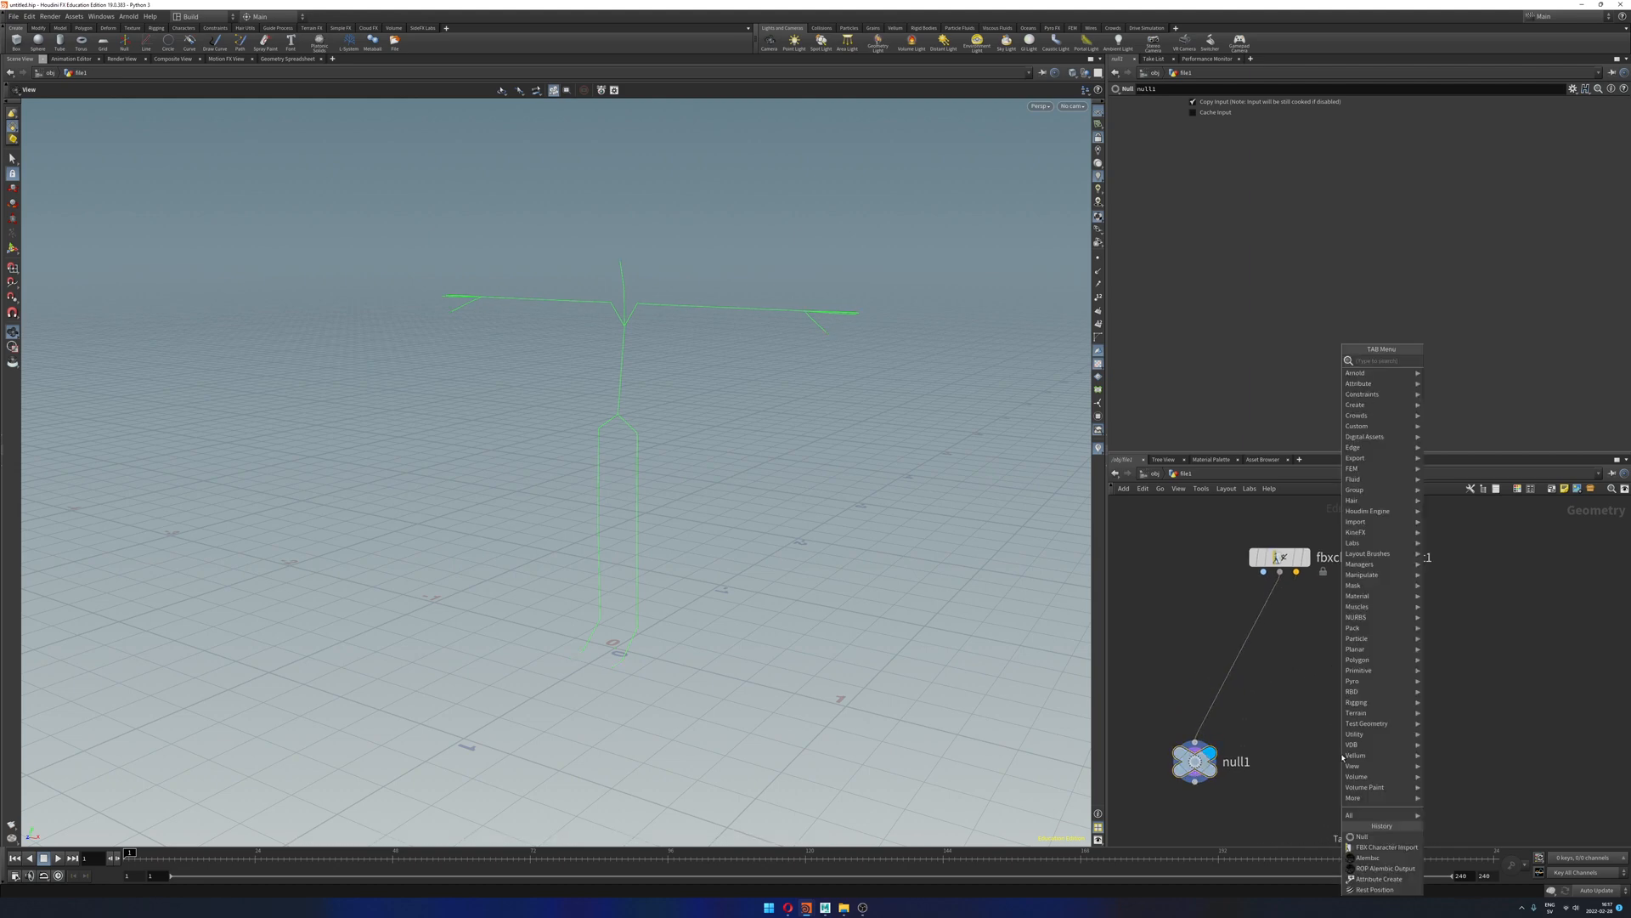
pyautogui.write('bone')
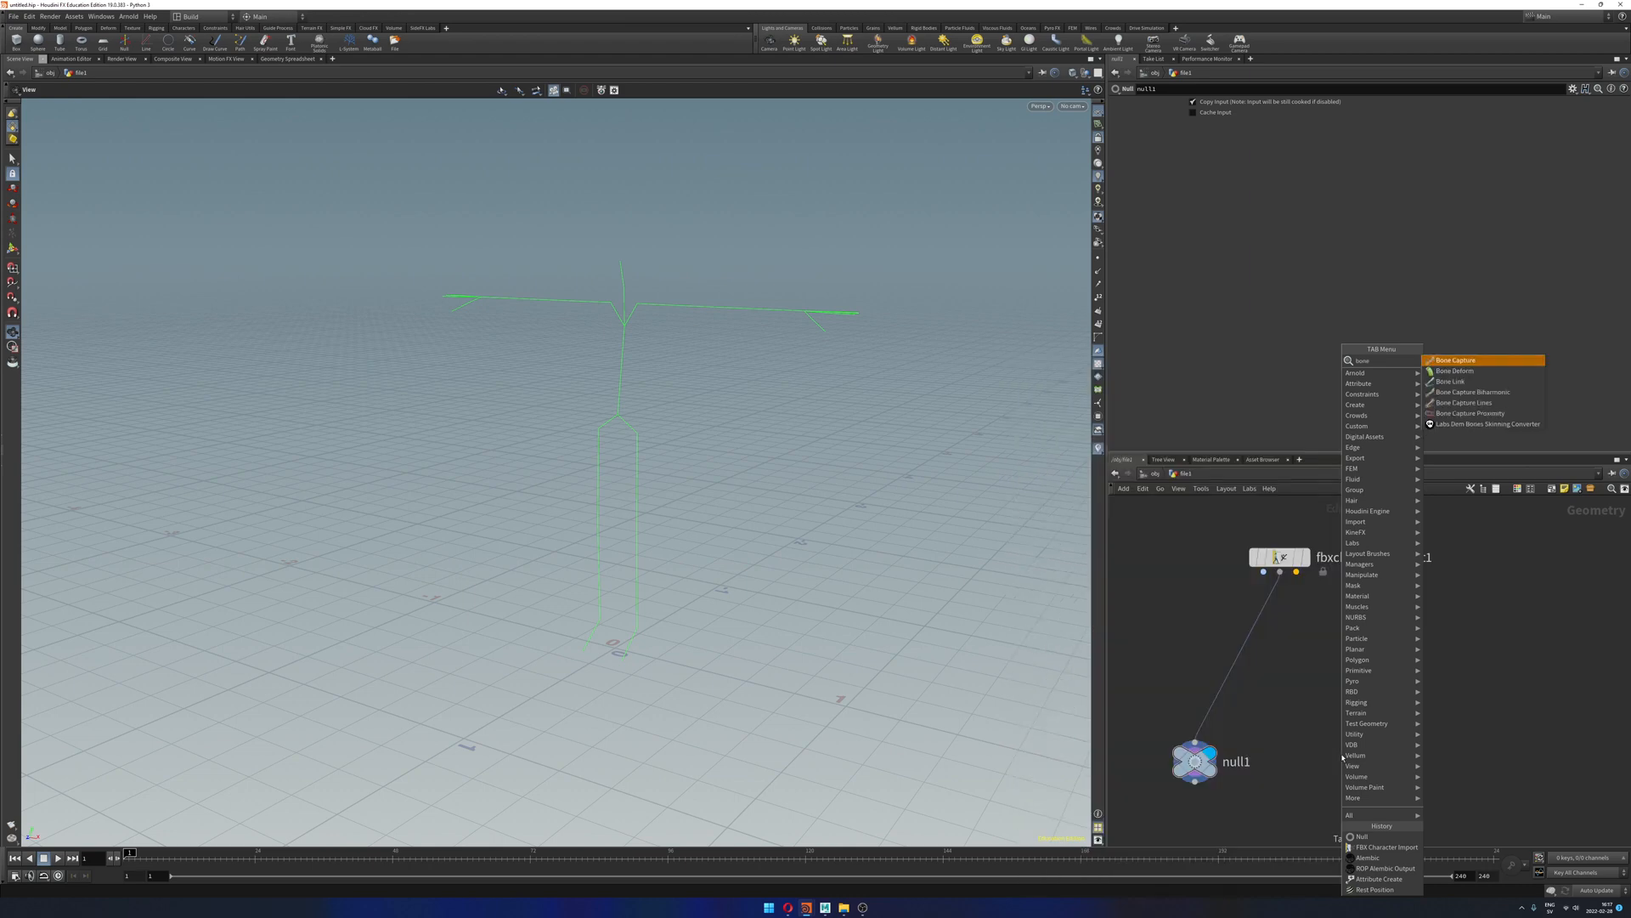
pyautogui.press('Down')
pyautogui.press('Return')
pyautogui.click(1343, 756)
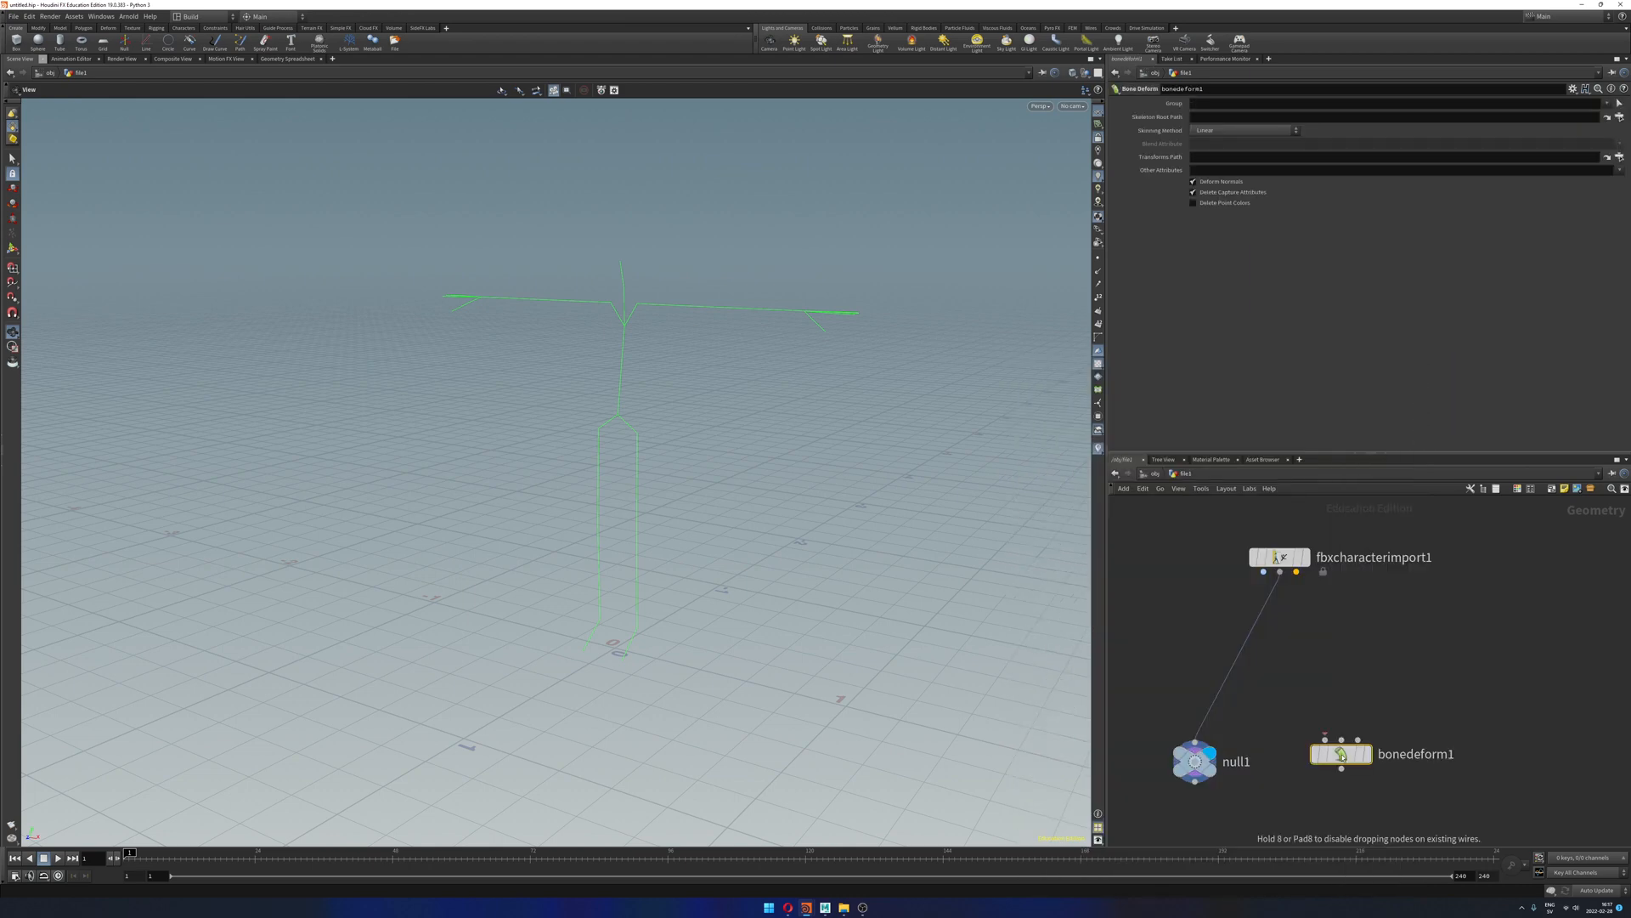
pyautogui.moveTo(1342, 756); pyautogui.dragTo(1292, 695)
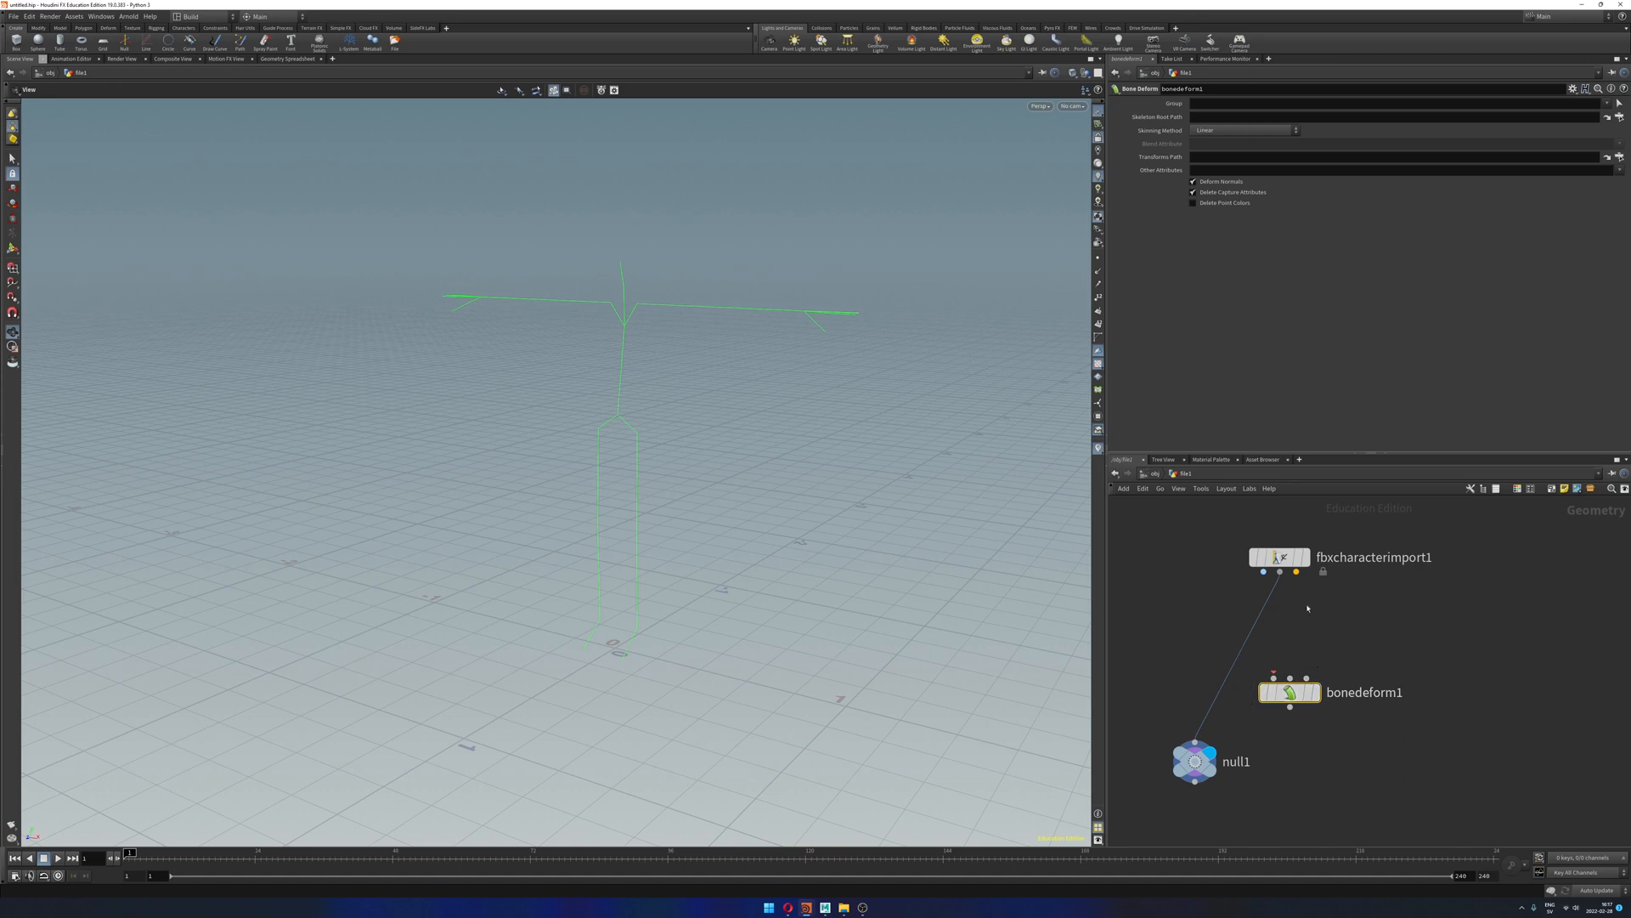
# Step: Wire all three outputs of the FBX import into the matching Bone Deform inputs, display the Bone Deform result and align its node
pyautogui.moveTo(1266, 608); pyautogui.dragTo(1290, 677)
pyautogui.moveTo(1296, 573); pyautogui.dragTo(1283, 690)
pyautogui.press('r')
pyautogui.click(1293, 698)
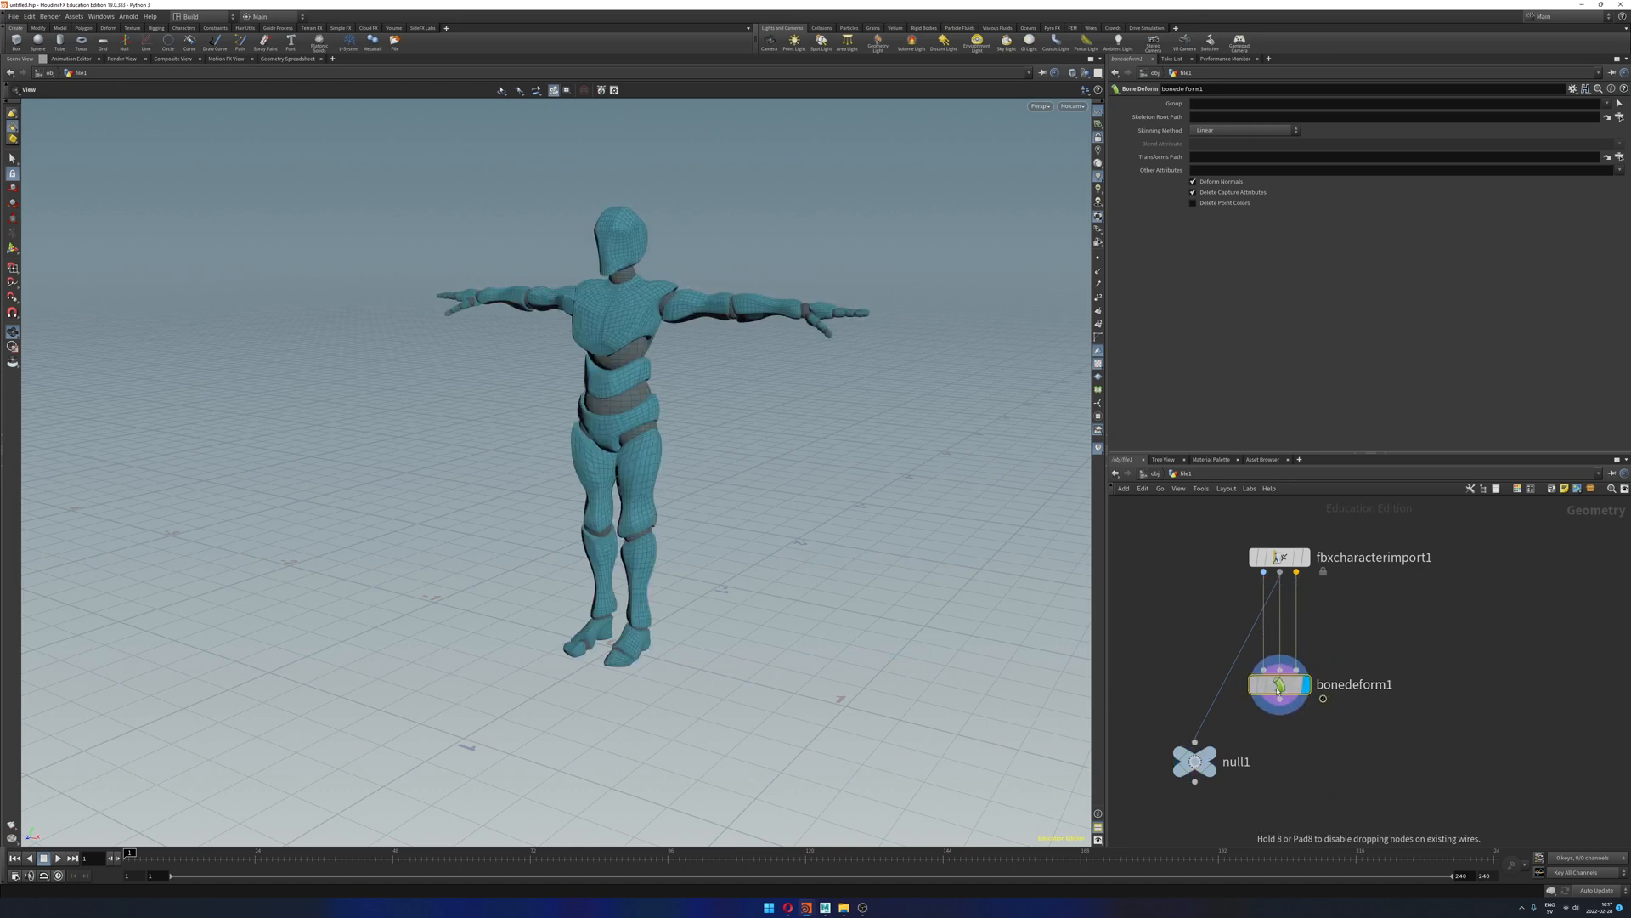
pyautogui.click(1279, 557)
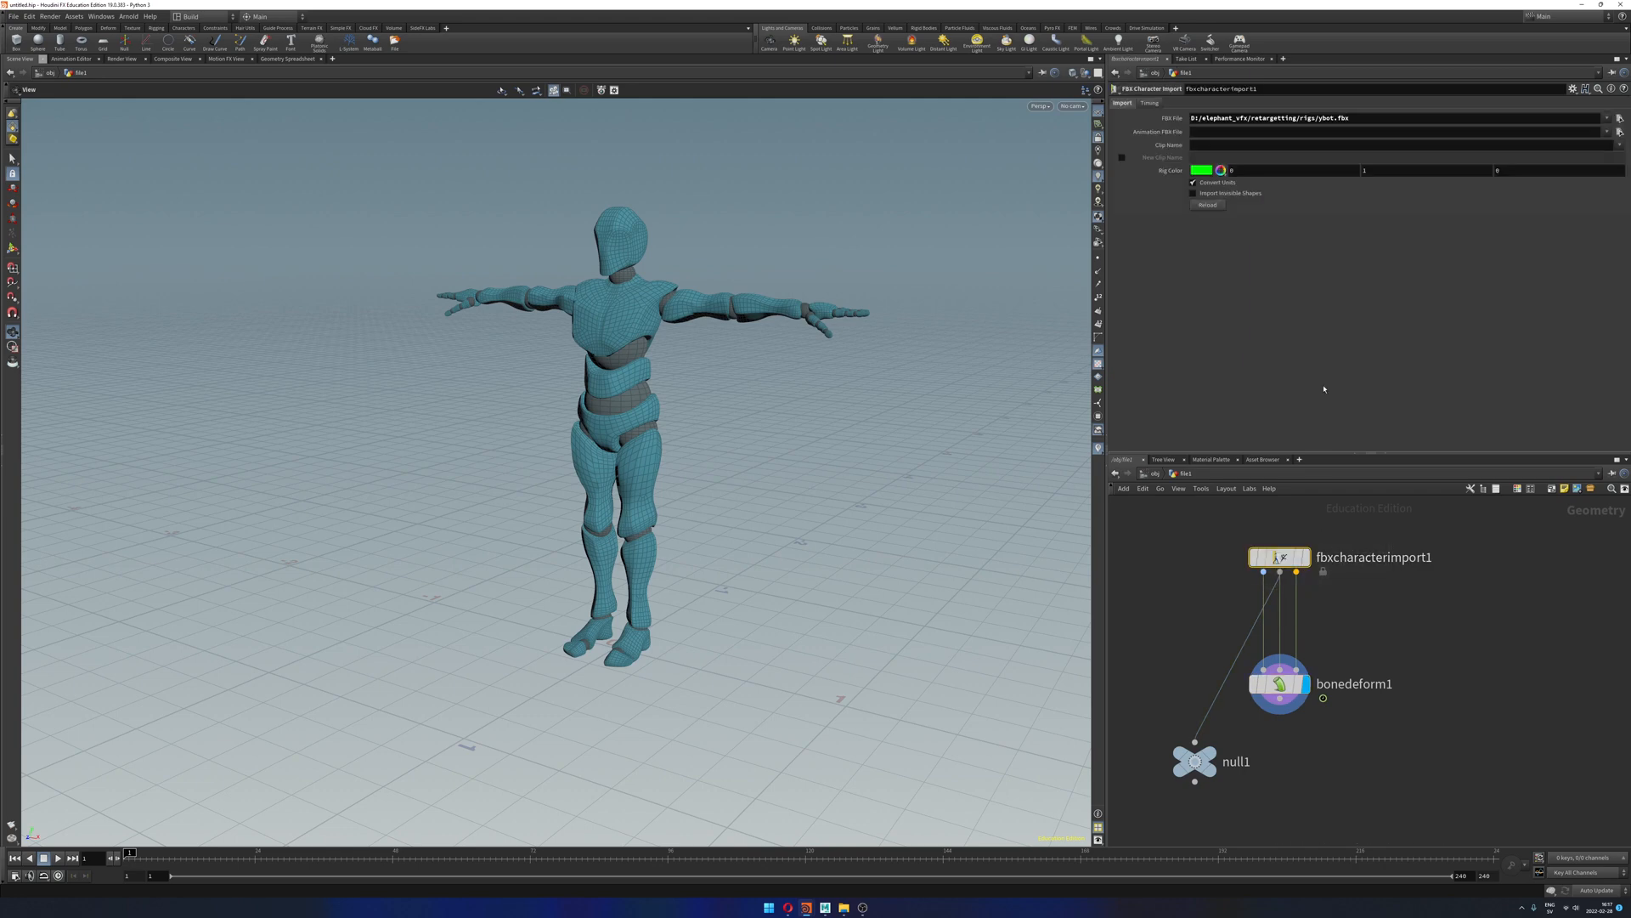
pyautogui.click(1279, 683)
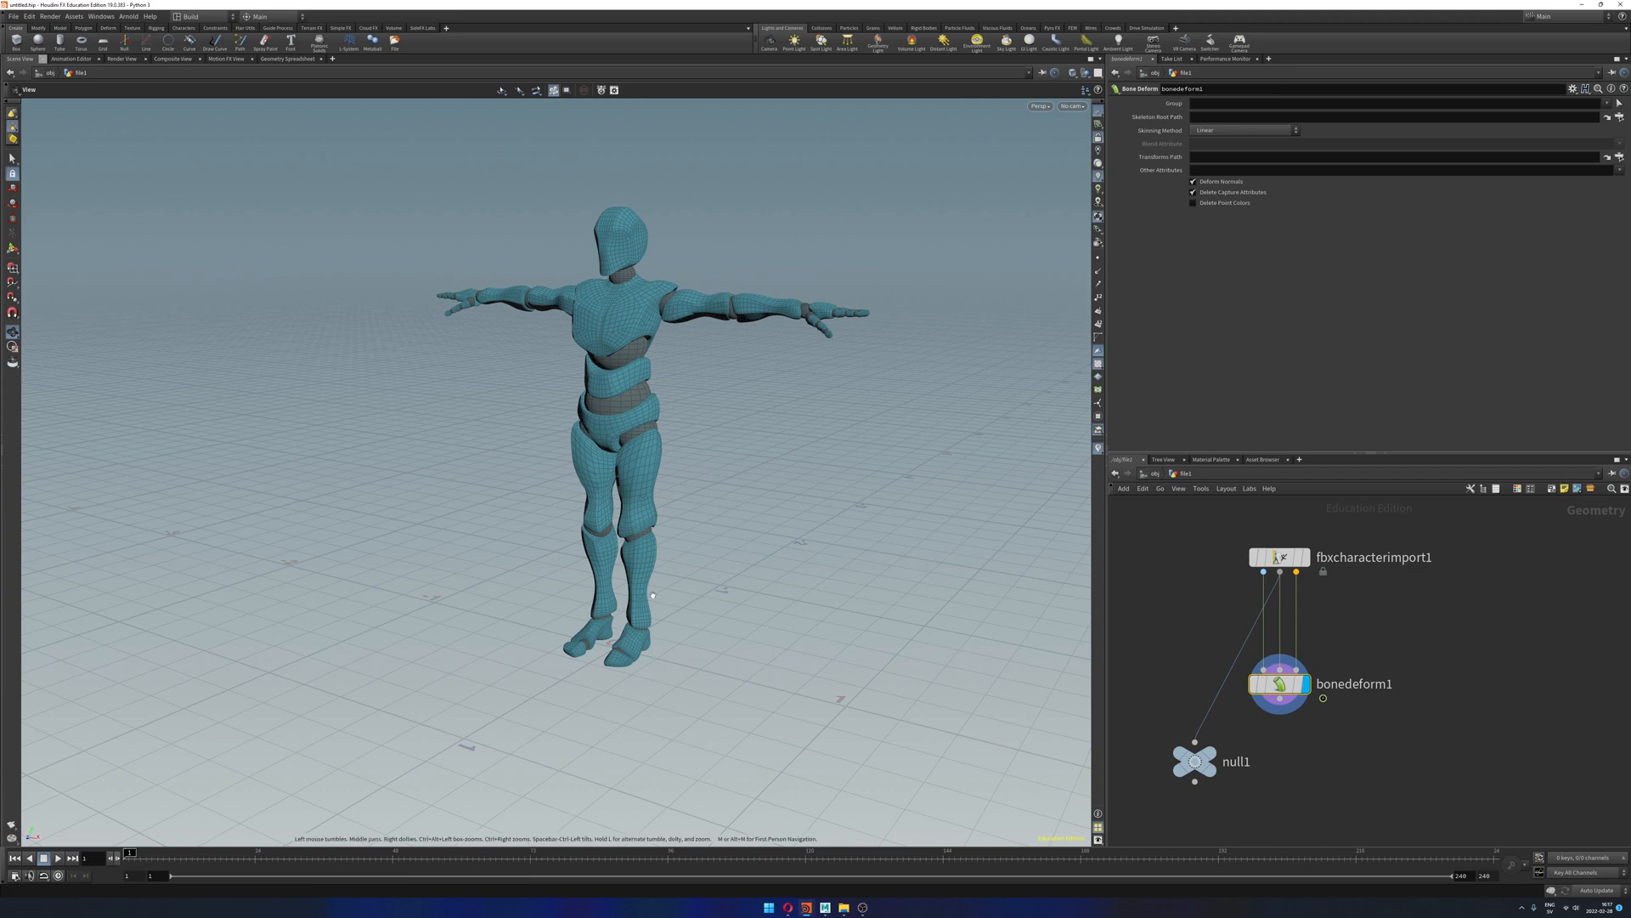
pyautogui.moveTo(1399, 706); pyautogui.dragTo(1272, 693, button='middle')
pyautogui.moveTo(1239, 691); pyautogui.dragTo(1240, 694)
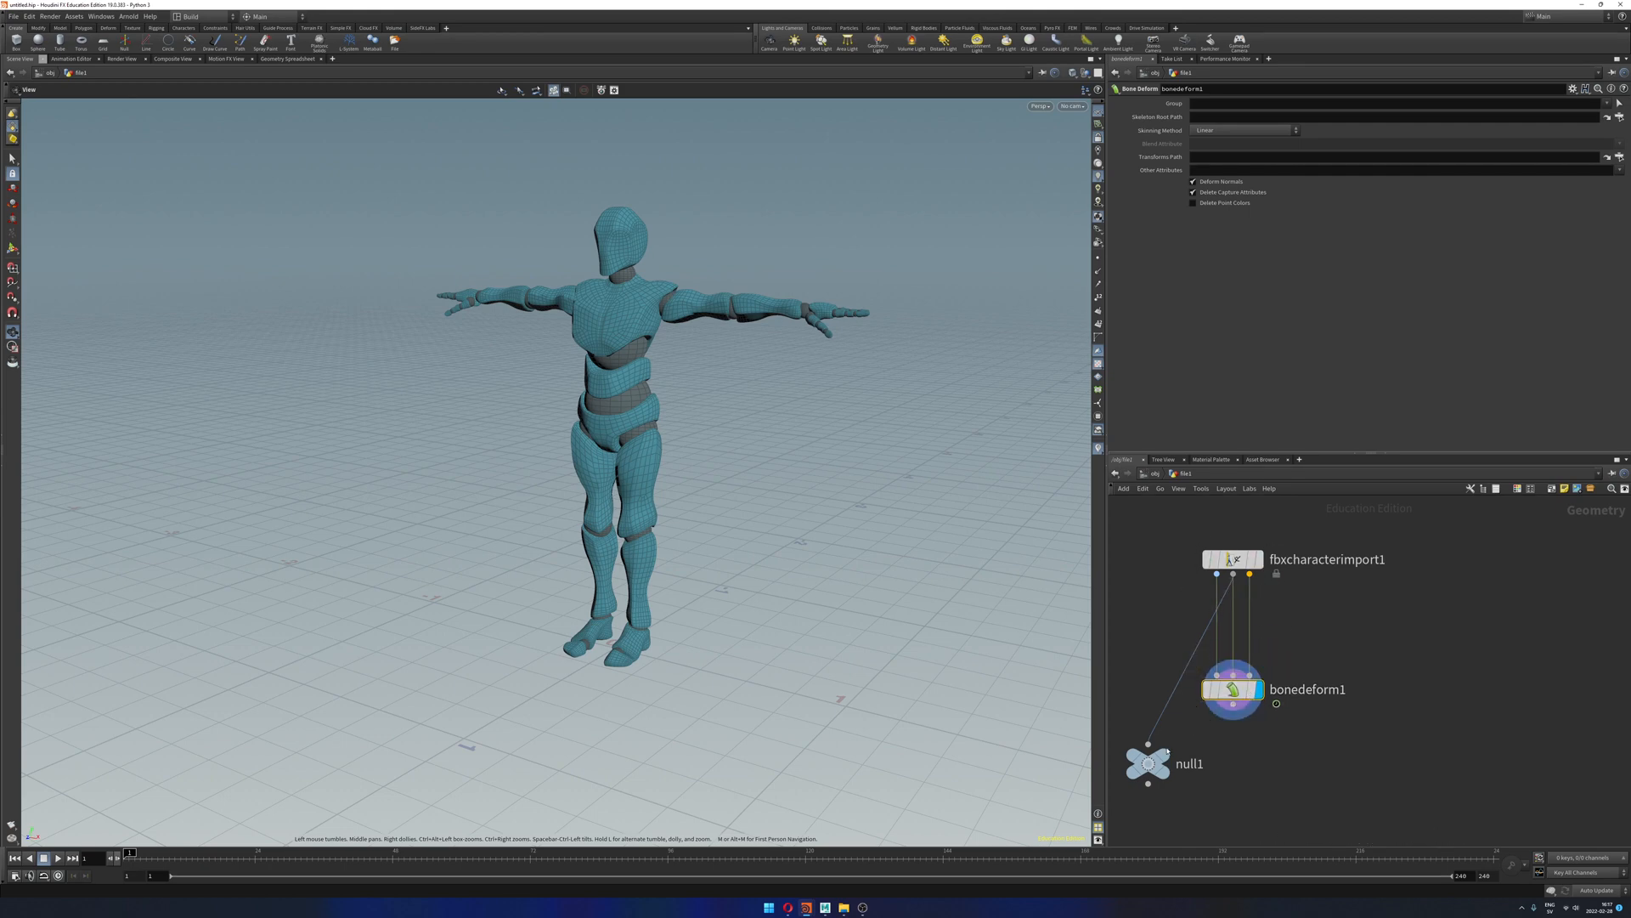
# Step: Move the Bone Deform node further below the FBX character import to leave room between them
pyautogui.click(1167, 753)
pyautogui.click(1259, 689)
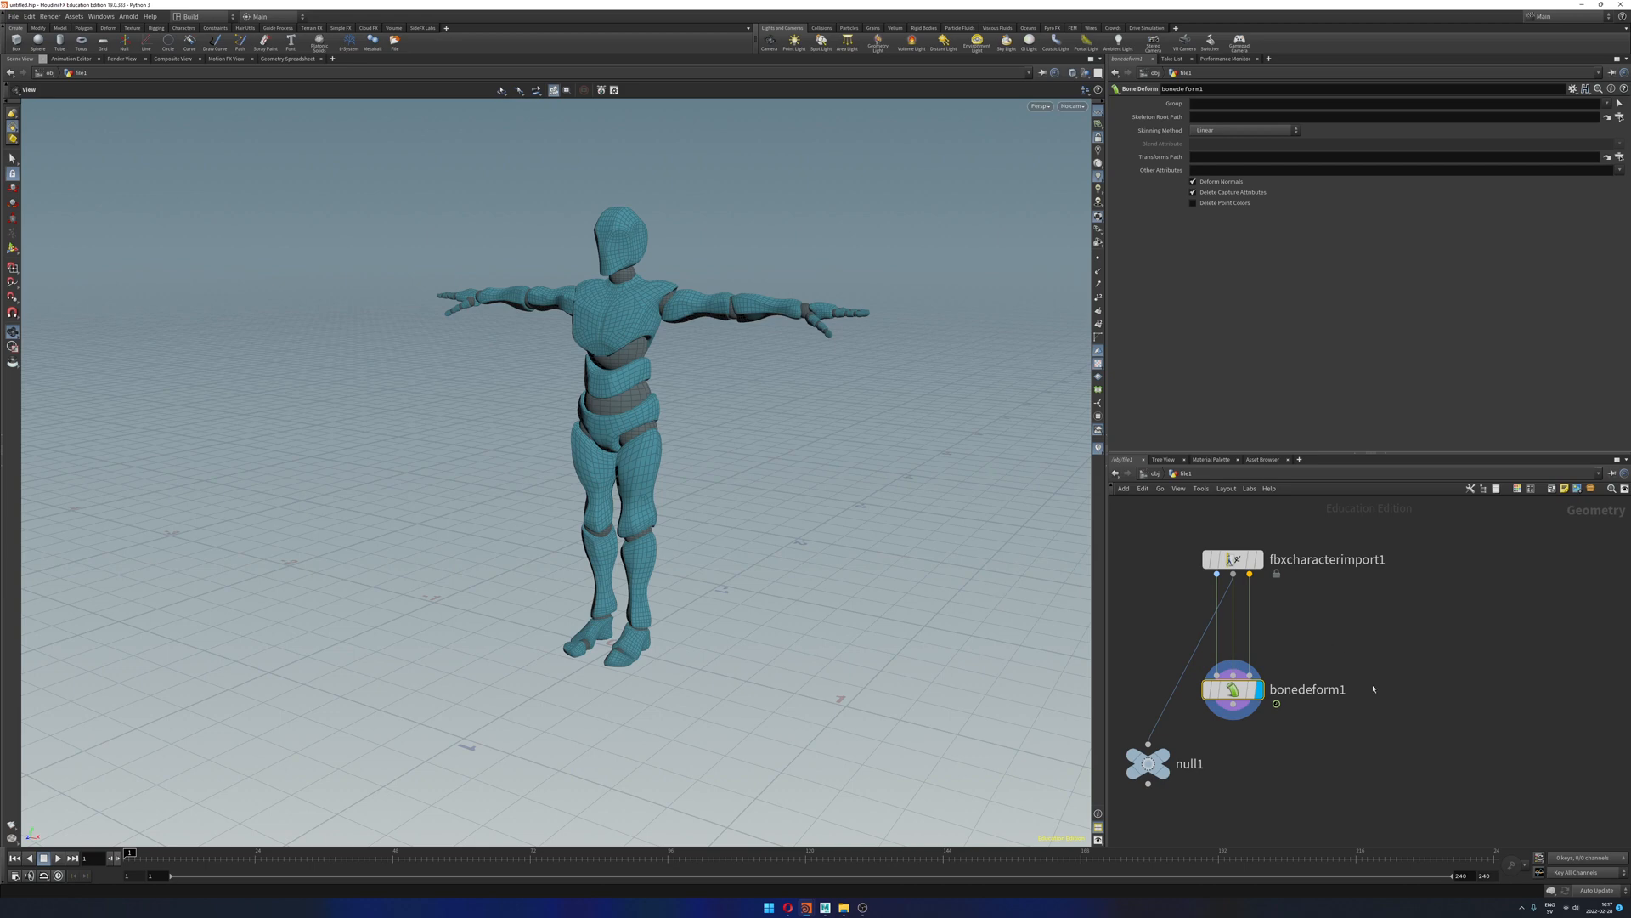
pyautogui.moveTo(1373, 688); pyautogui.dragTo(1384, 624, button='middle')
pyautogui.moveTo(1243, 625); pyautogui.dragTo(1247, 761)
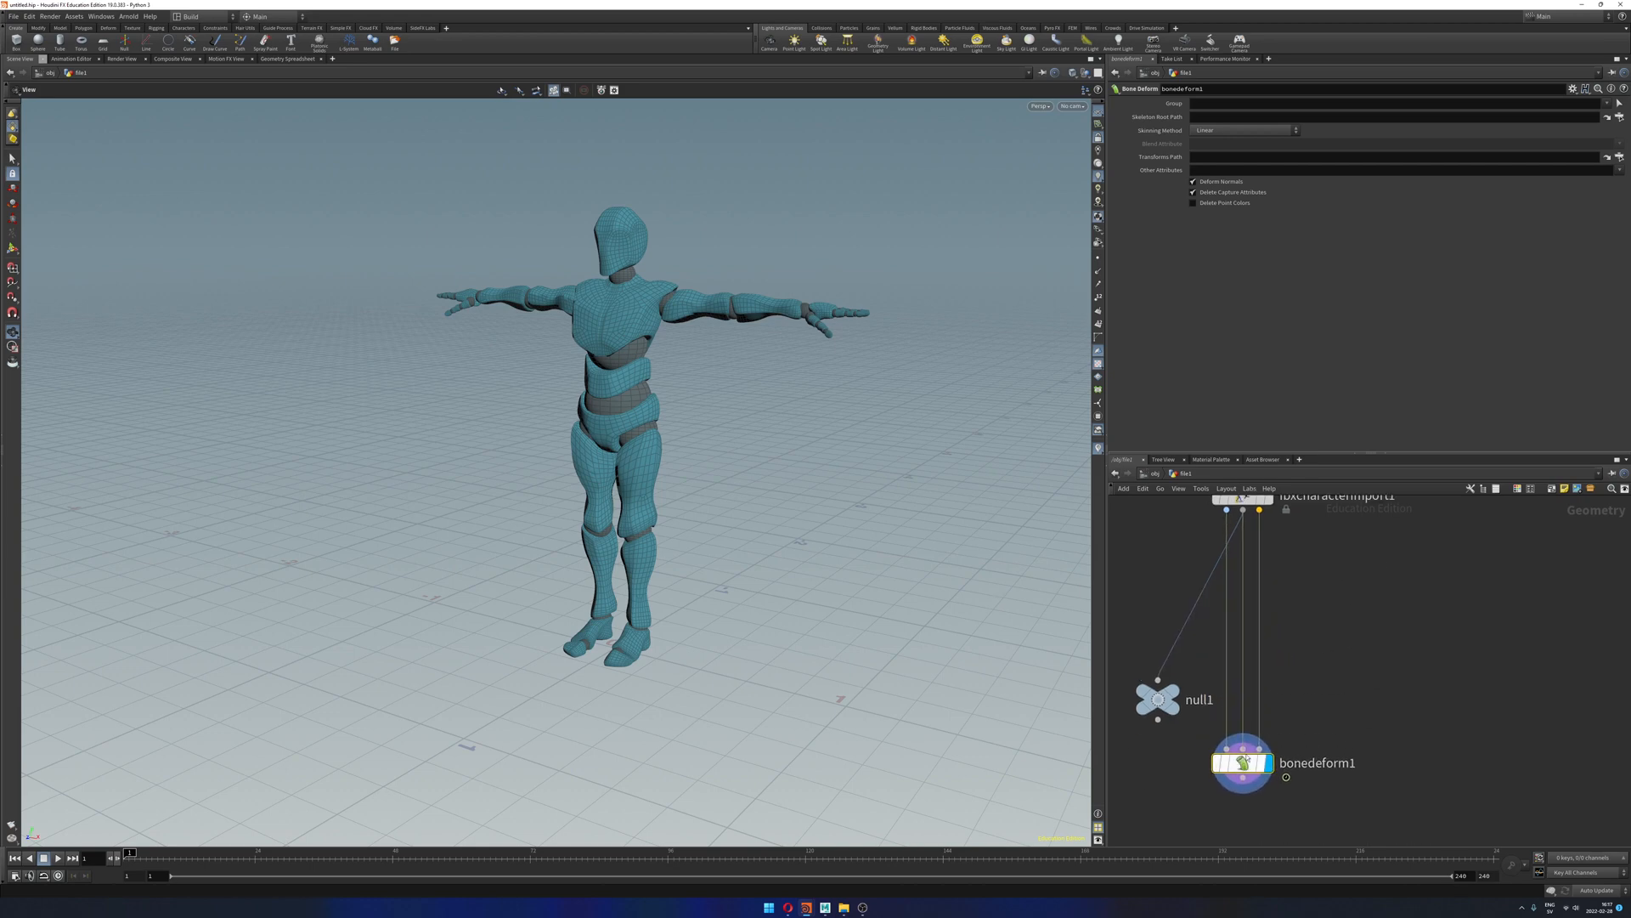
pyautogui.moveTo(785, 418); pyautogui.dragTo(702, 377)
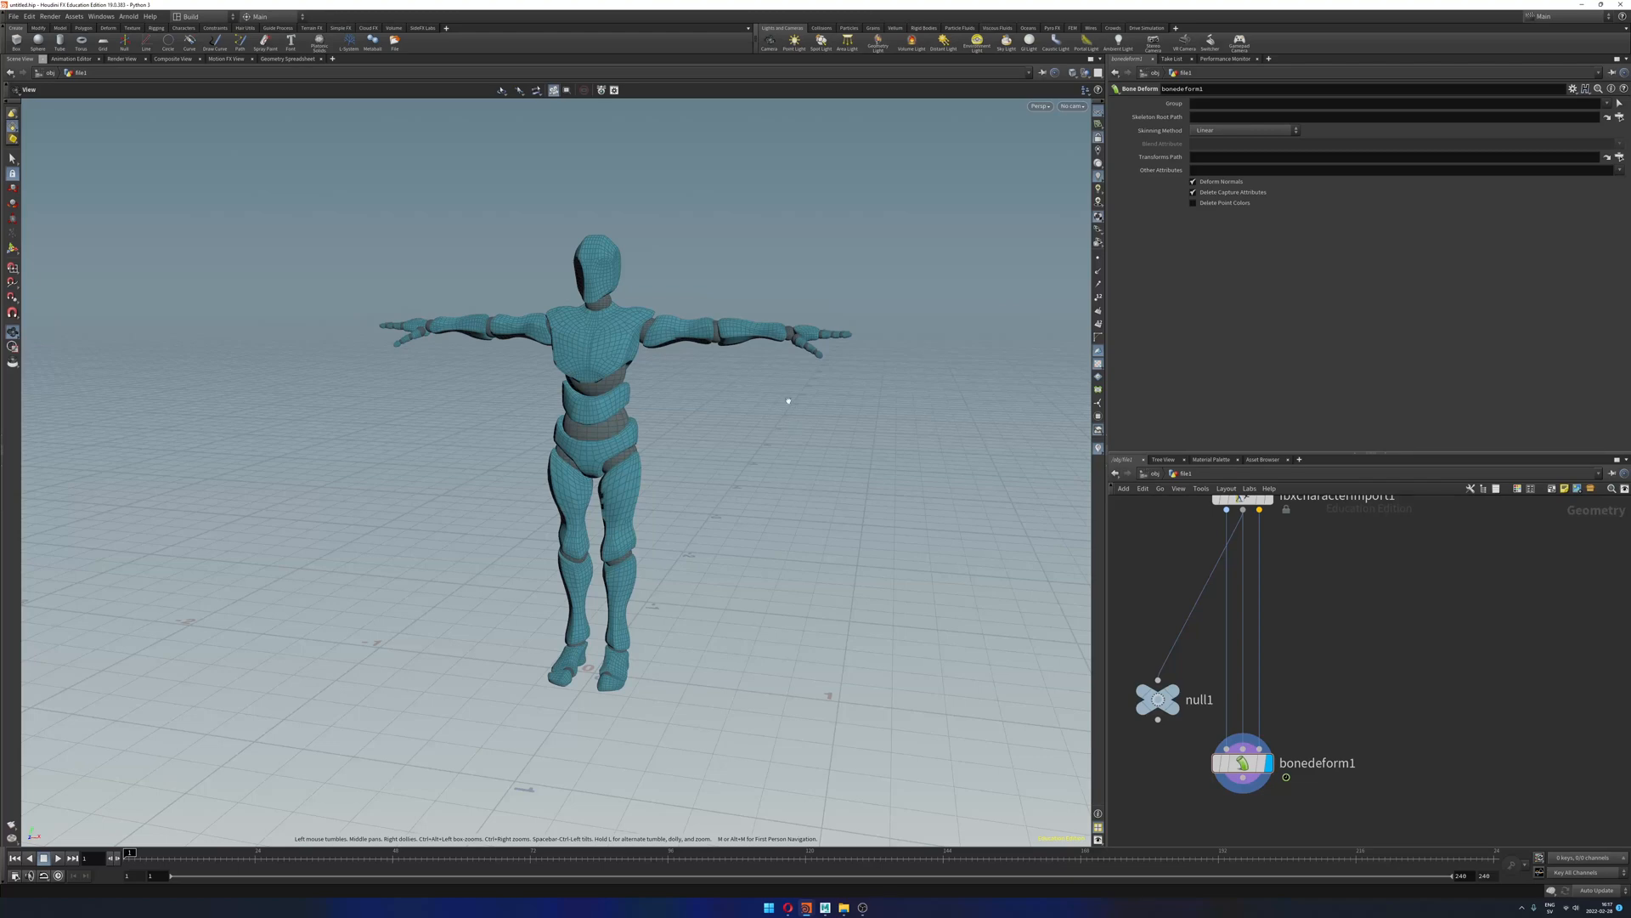
# Step: Add a Rig Pose node between the import's third output and the Bone Deform's third input, display it and start joint posing
pyautogui.press('Tab')
pyautogui.write('rigpo')
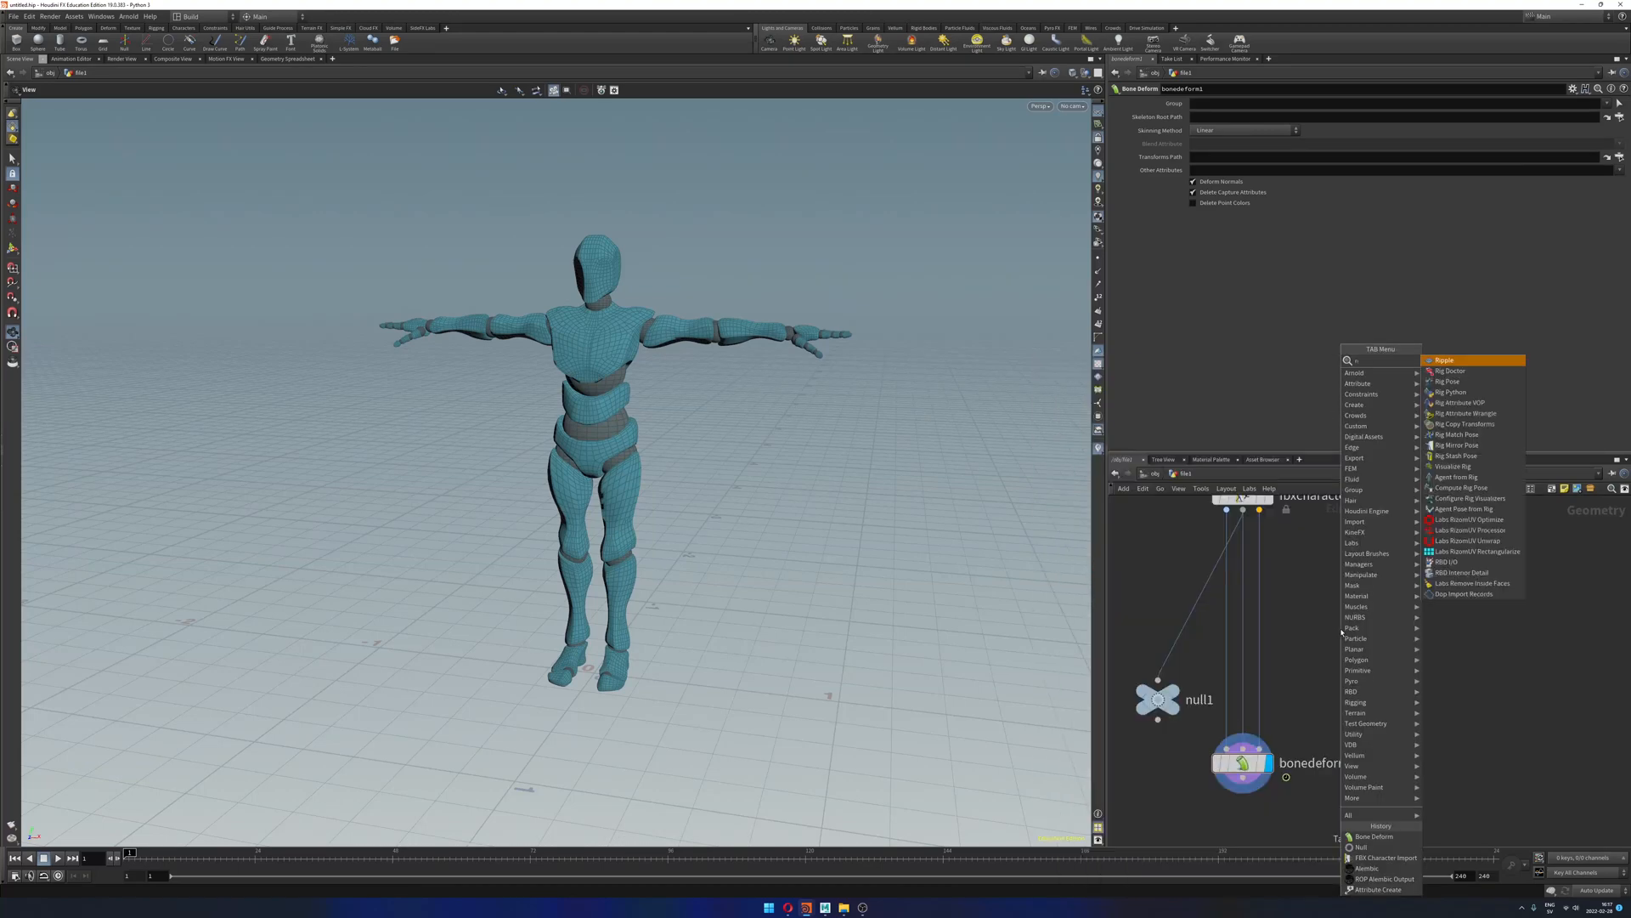
pyautogui.press('Return')
pyautogui.click(1339, 631)
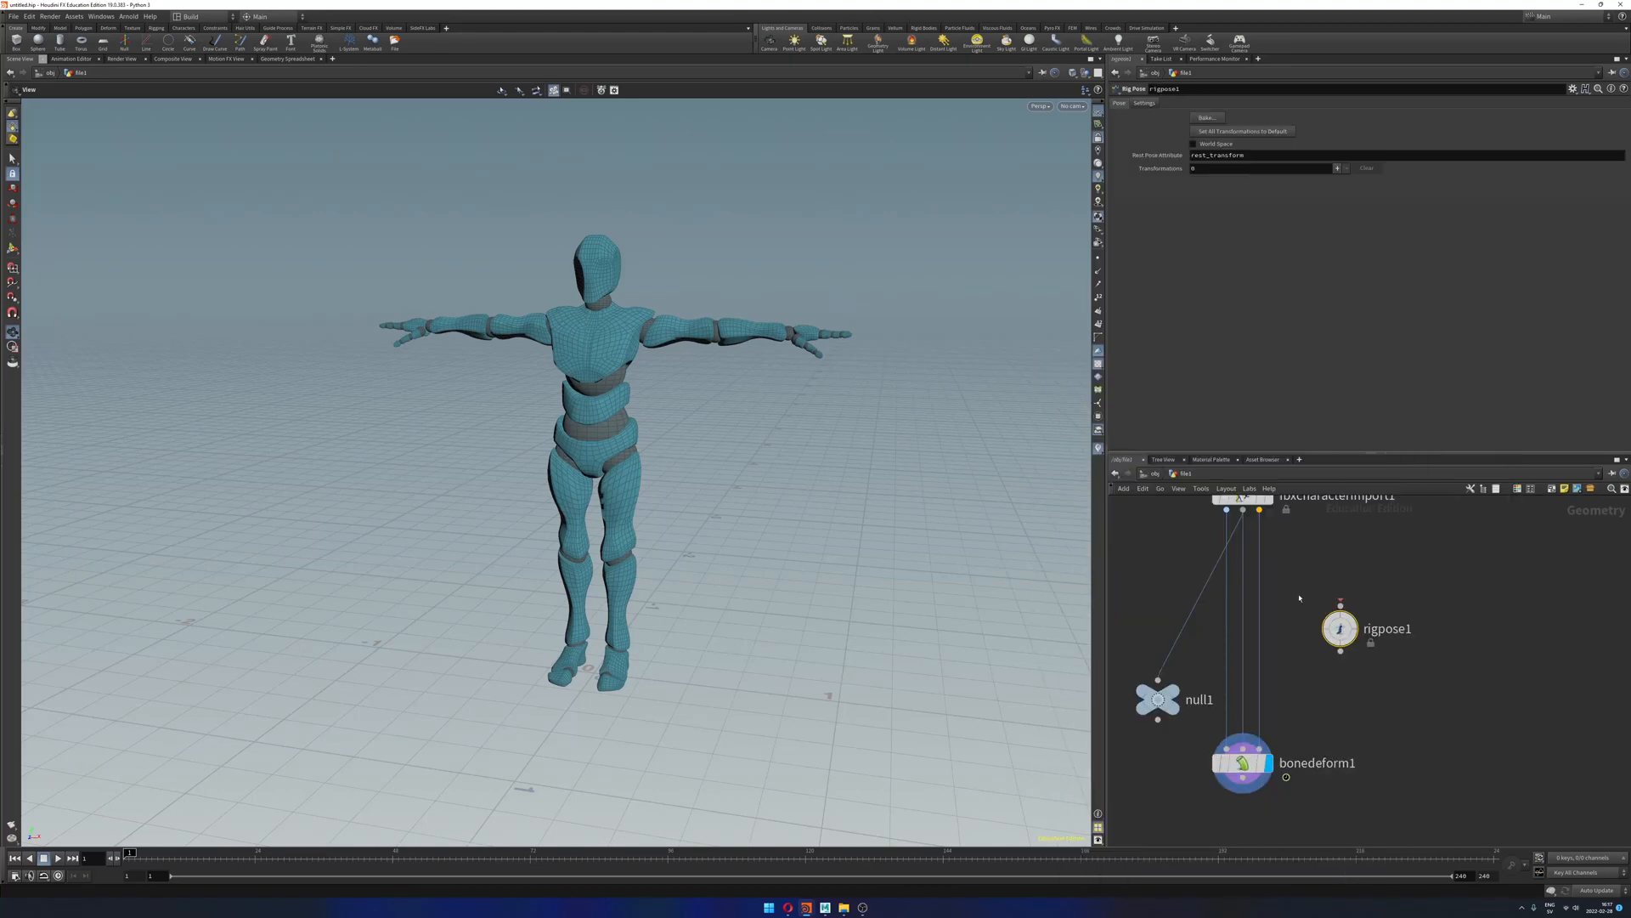
pyautogui.moveTo(1338, 629)
pyautogui.mouseDown()
pyautogui.moveTo(1264, 643)
pyautogui.moveTo(1336, 629)
pyautogui.moveTo(1331, 646)
pyautogui.mouseUp()
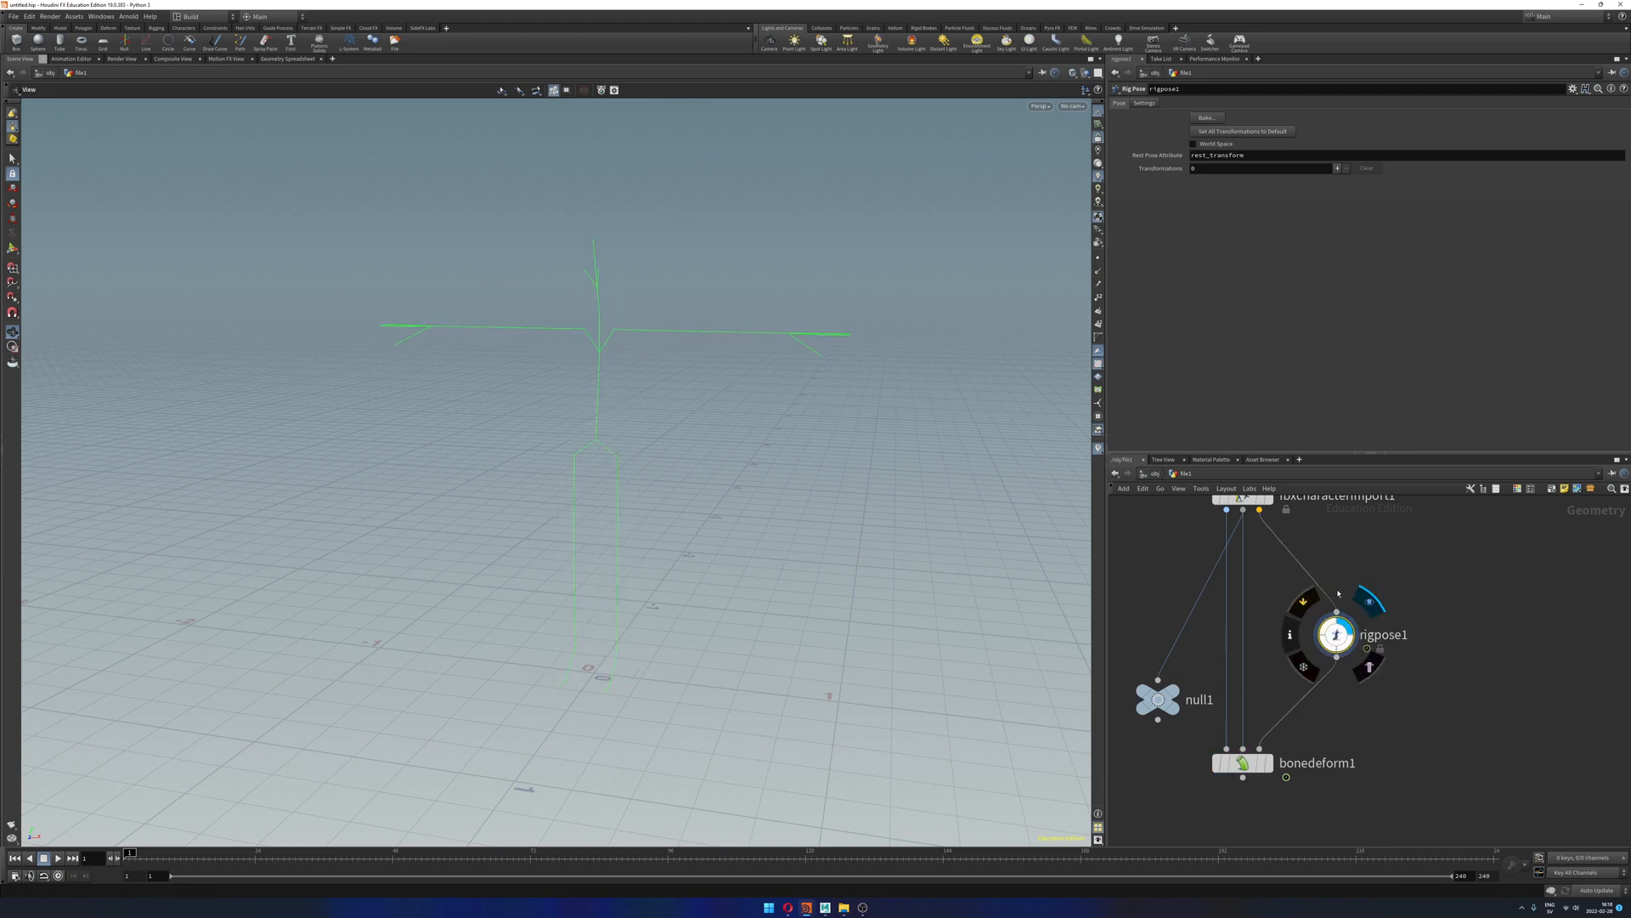
pyautogui.press('Return')
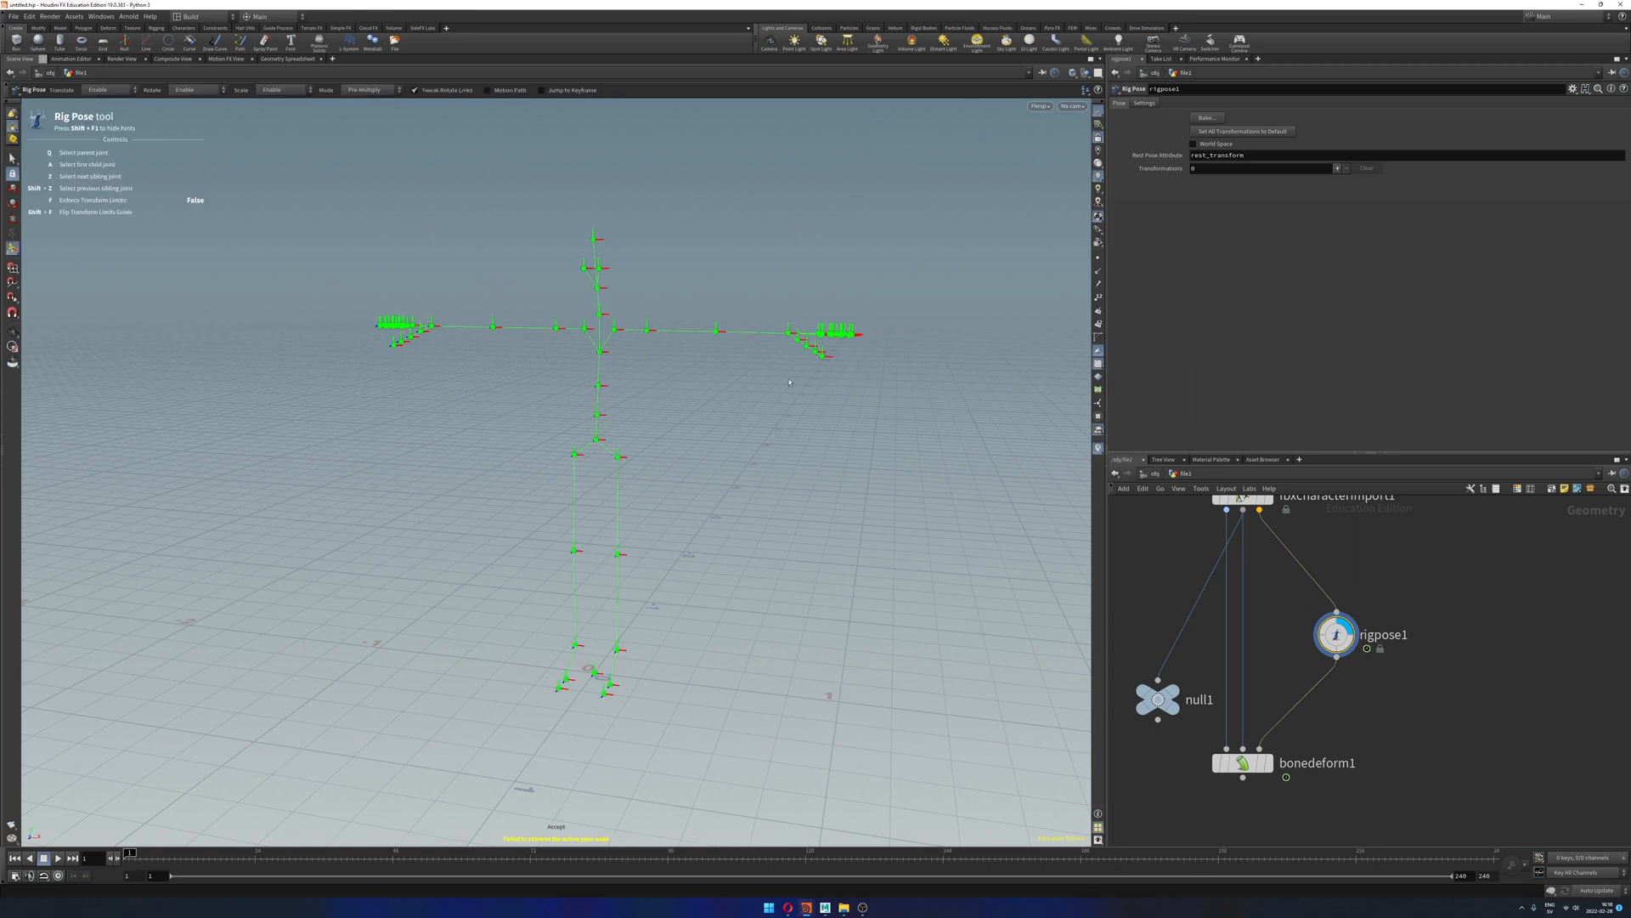
# Step: Try rotating the left arm joint and the left forearm joint, undoing each change
pyautogui.click(650, 332)
pyautogui.moveTo(710, 264)
pyautogui.mouseDown()
pyautogui.moveTo(716, 293)
pyautogui.moveTo(723, 253)
pyautogui.moveTo(700, 386)
pyautogui.moveTo(718, 285)
pyautogui.mouseUp()
pyautogui.hotkey('ctrl', 'z')
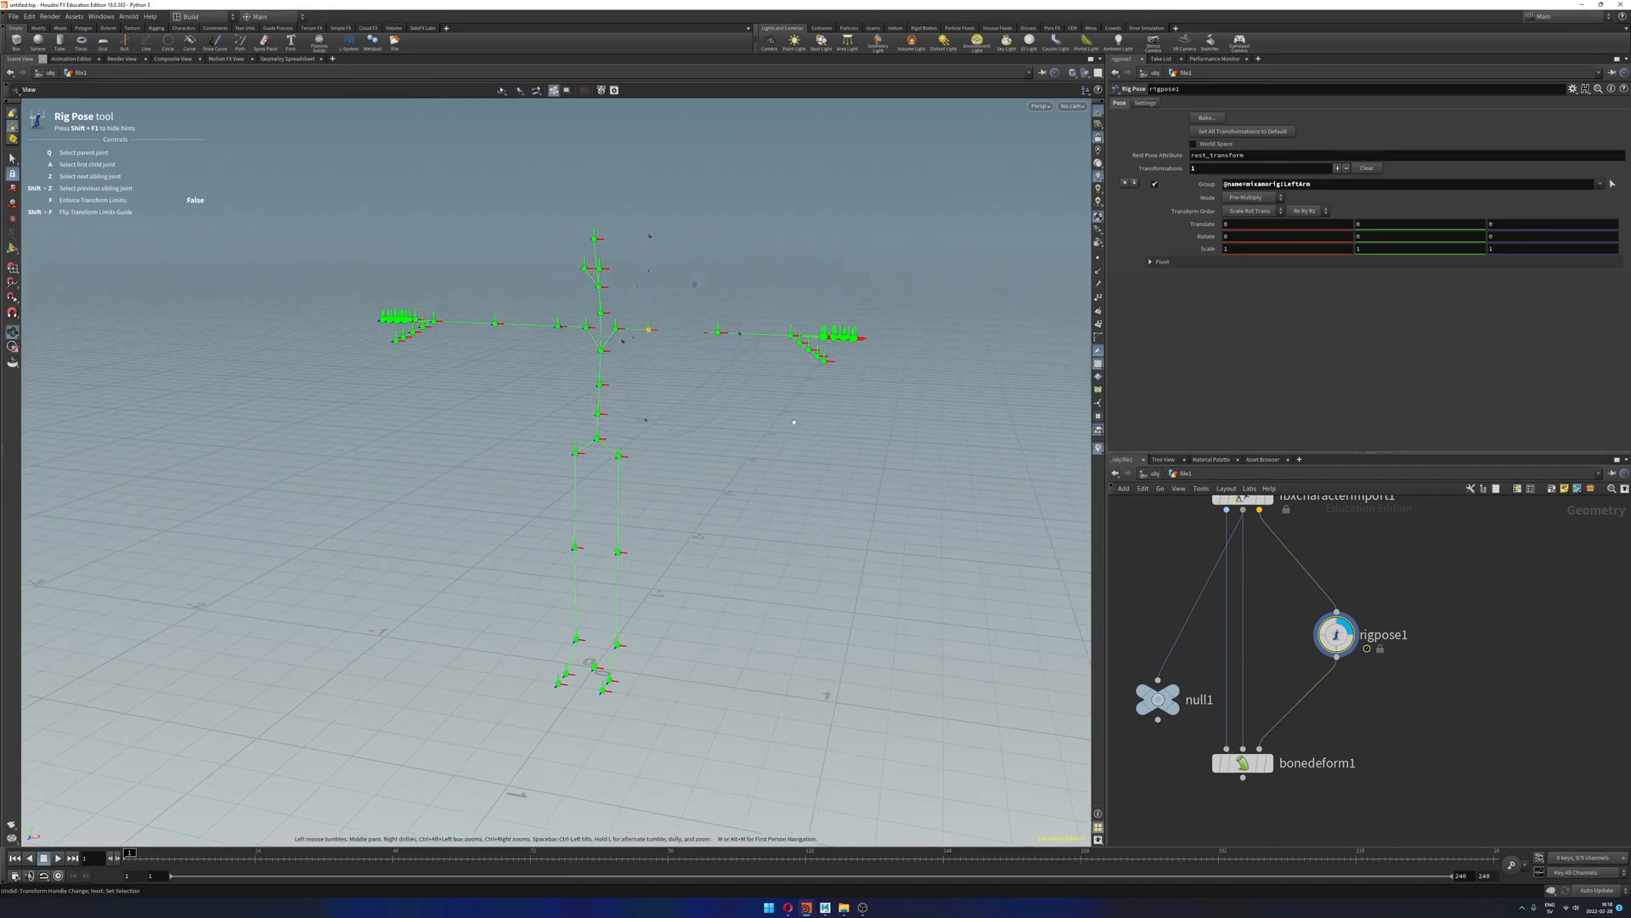
pyautogui.click(716, 332)
pyautogui.moveTo(786, 265); pyautogui.dragTo(769, 379)
pyautogui.hotkey('ctrl', 'z')
# Step: Rotate the left arm joint downward and bend the left forearm joint by about -24.2 degrees in Y
pyautogui.click(673, 334)
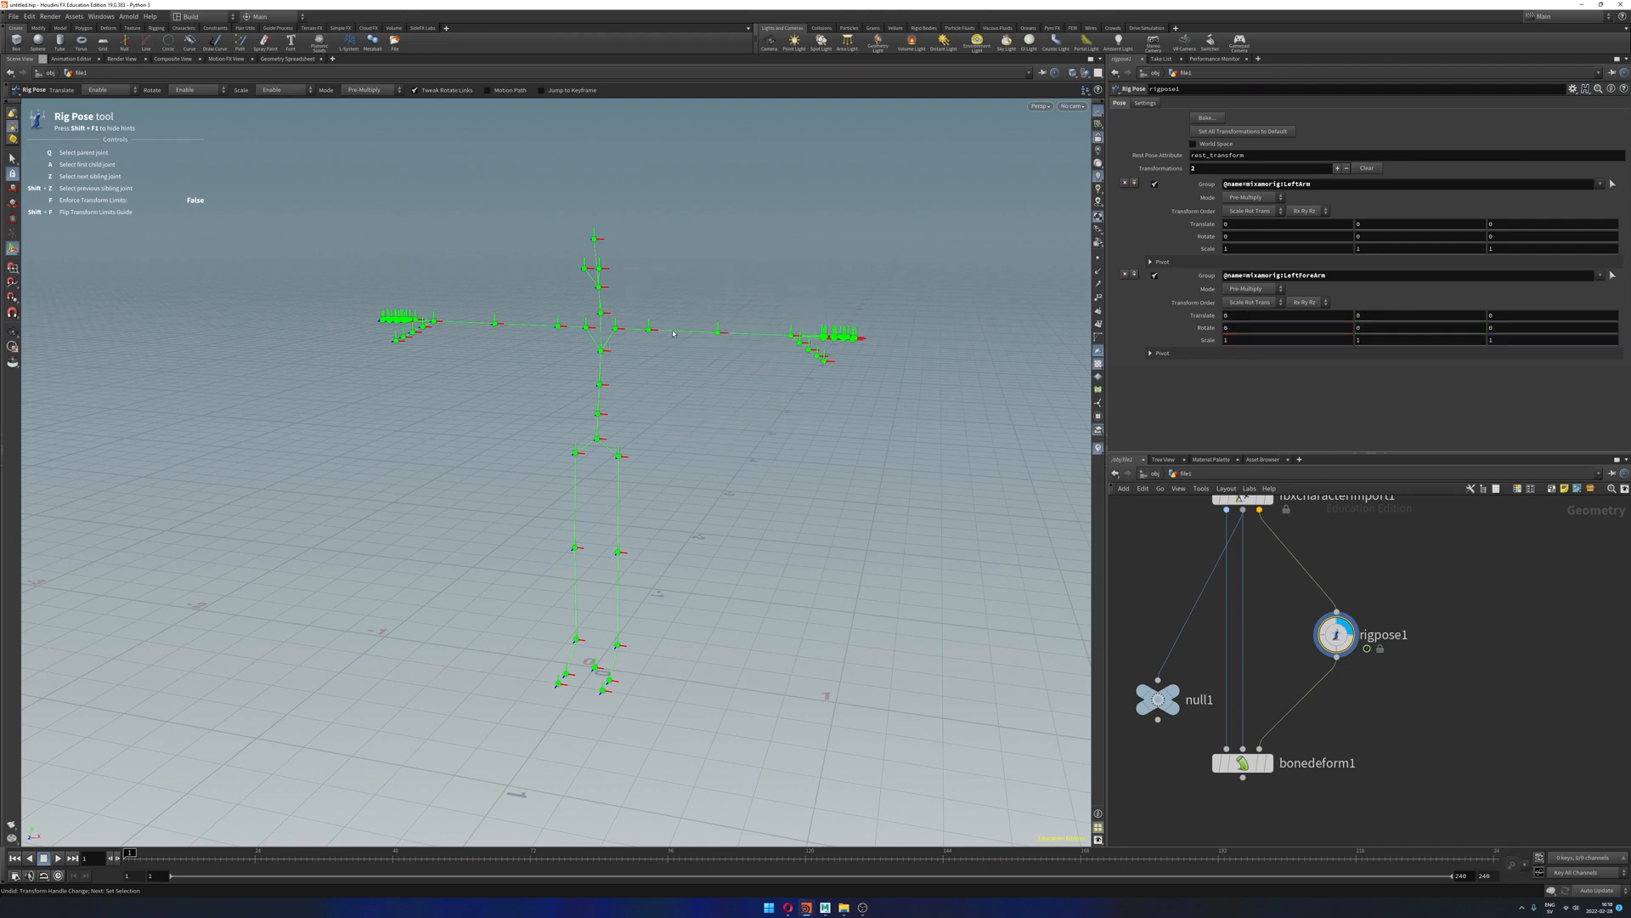
pyautogui.click(675, 334)
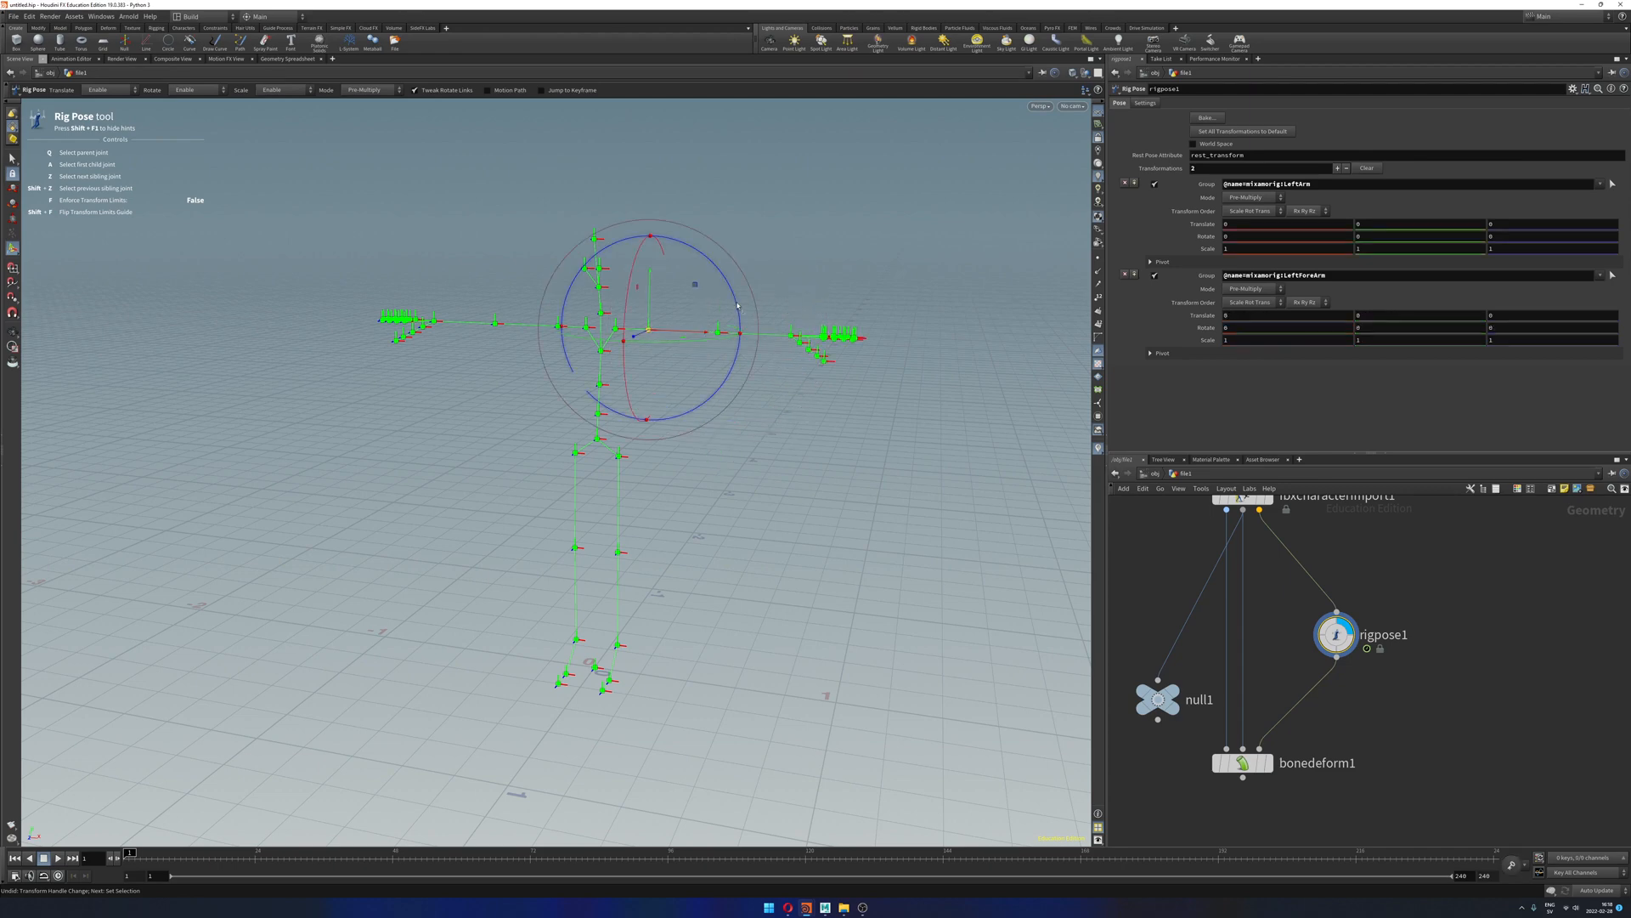
pyautogui.moveTo(706, 399); pyautogui.dragTo(659, 377)
pyautogui.click(691, 375)
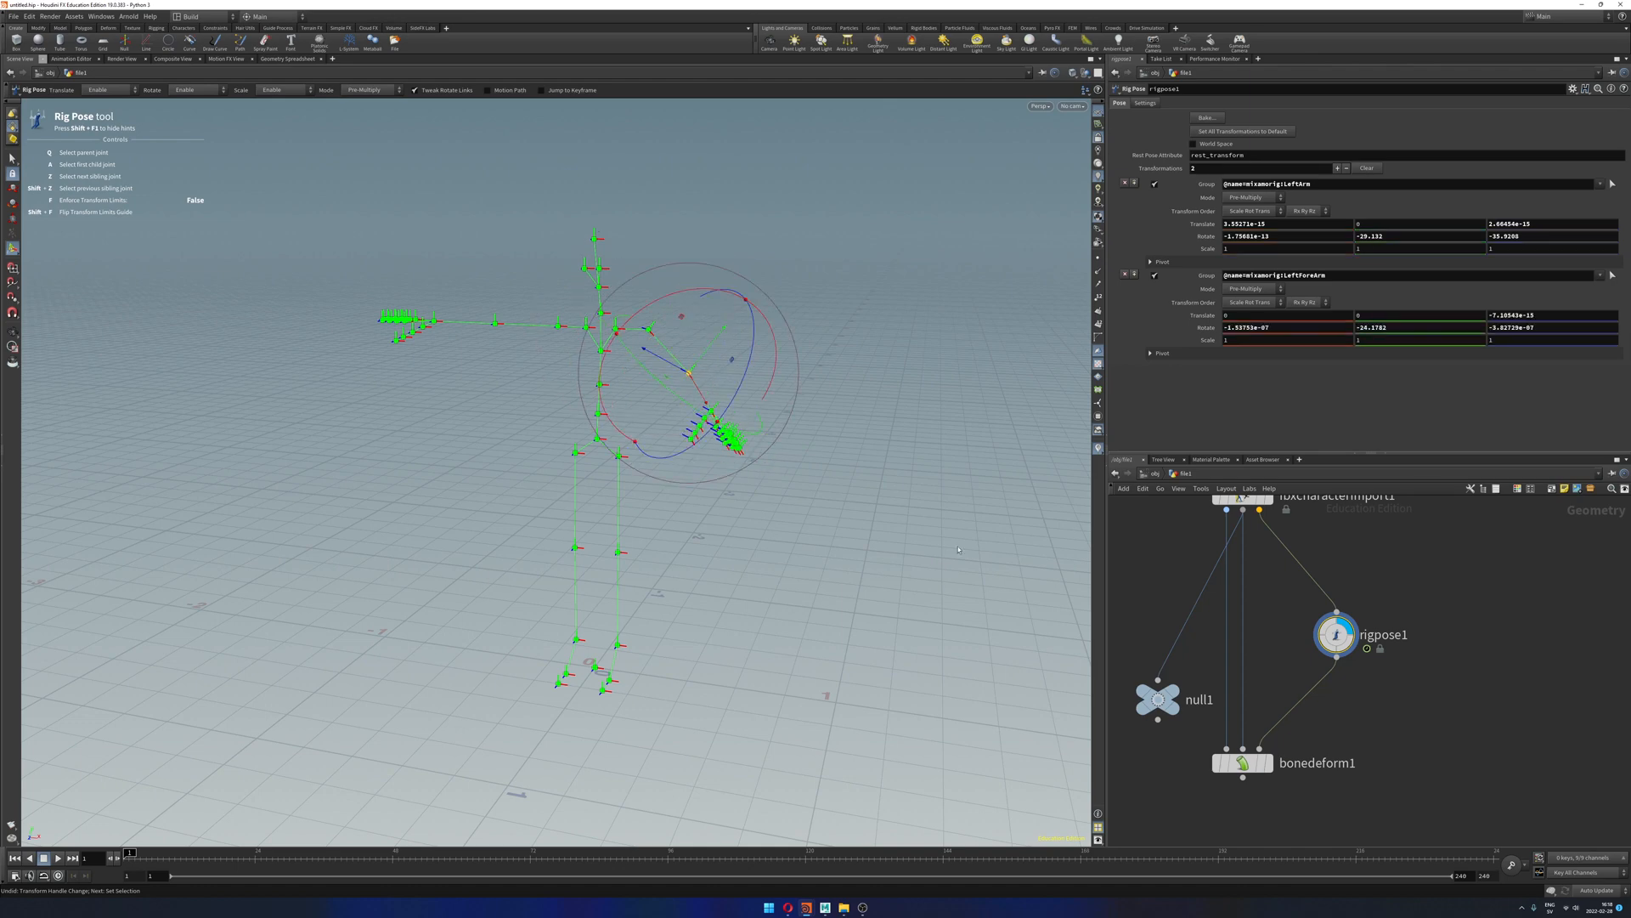
pyautogui.moveTo(786, 528)
pyautogui.keyDown('alt'); pyautogui.mouseDown()
pyautogui.moveTo(684, 517)
pyautogui.moveTo(804, 520)
pyautogui.mouseUp(); pyautogui.keyUp('alt')
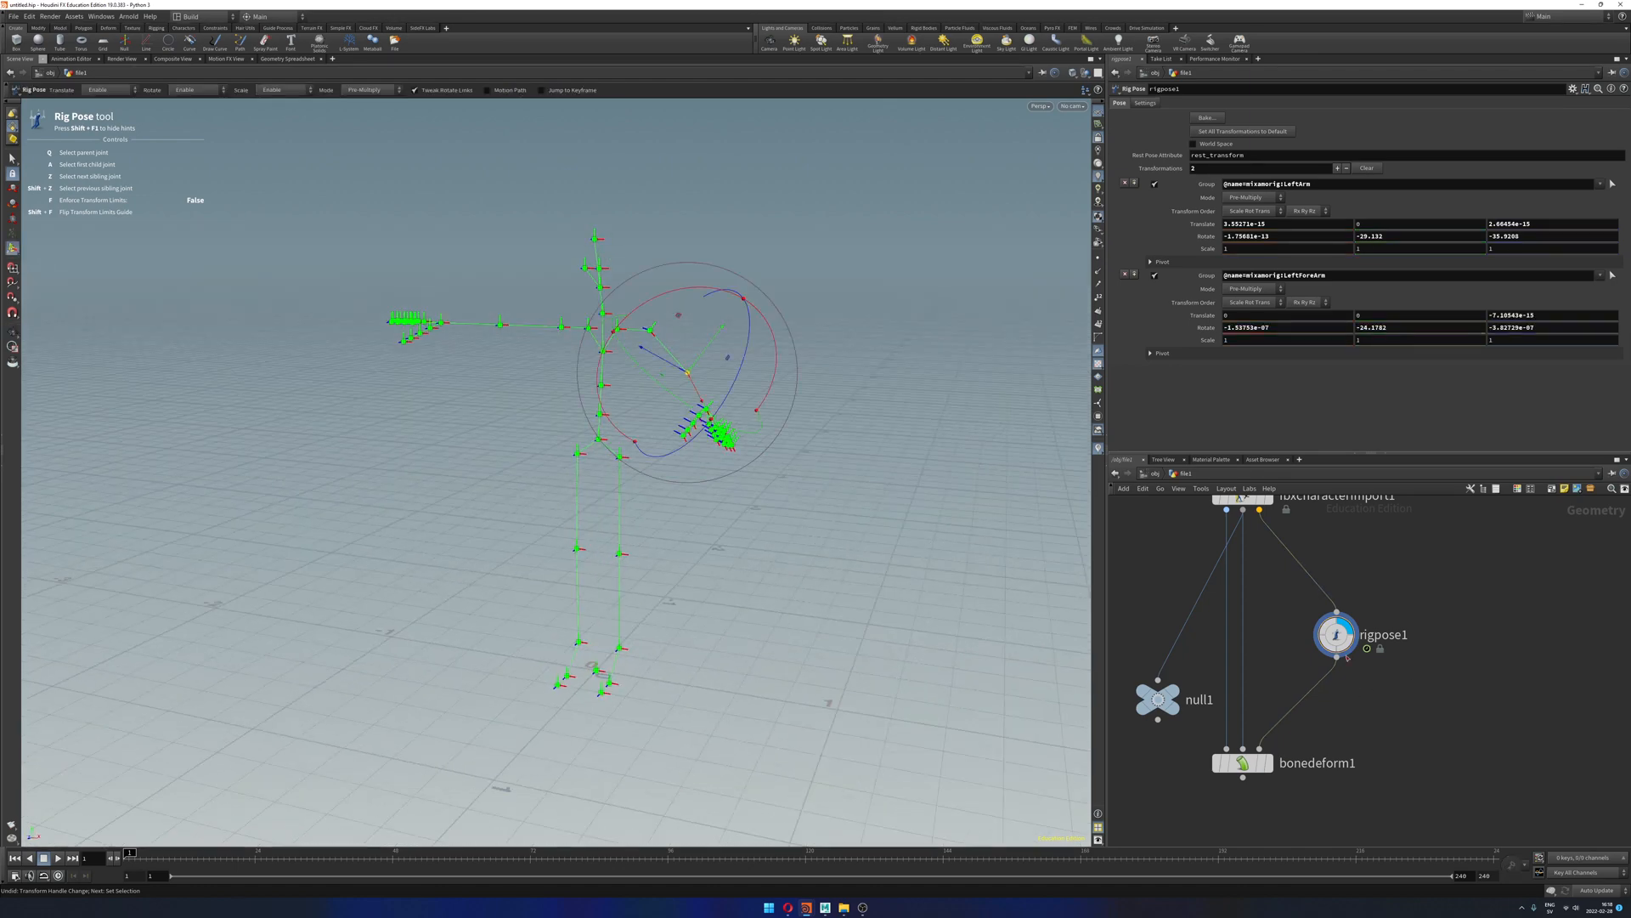
# Step: Clear all transformations from the Rig Pose node and delete the node
pyautogui.click(1338, 627)
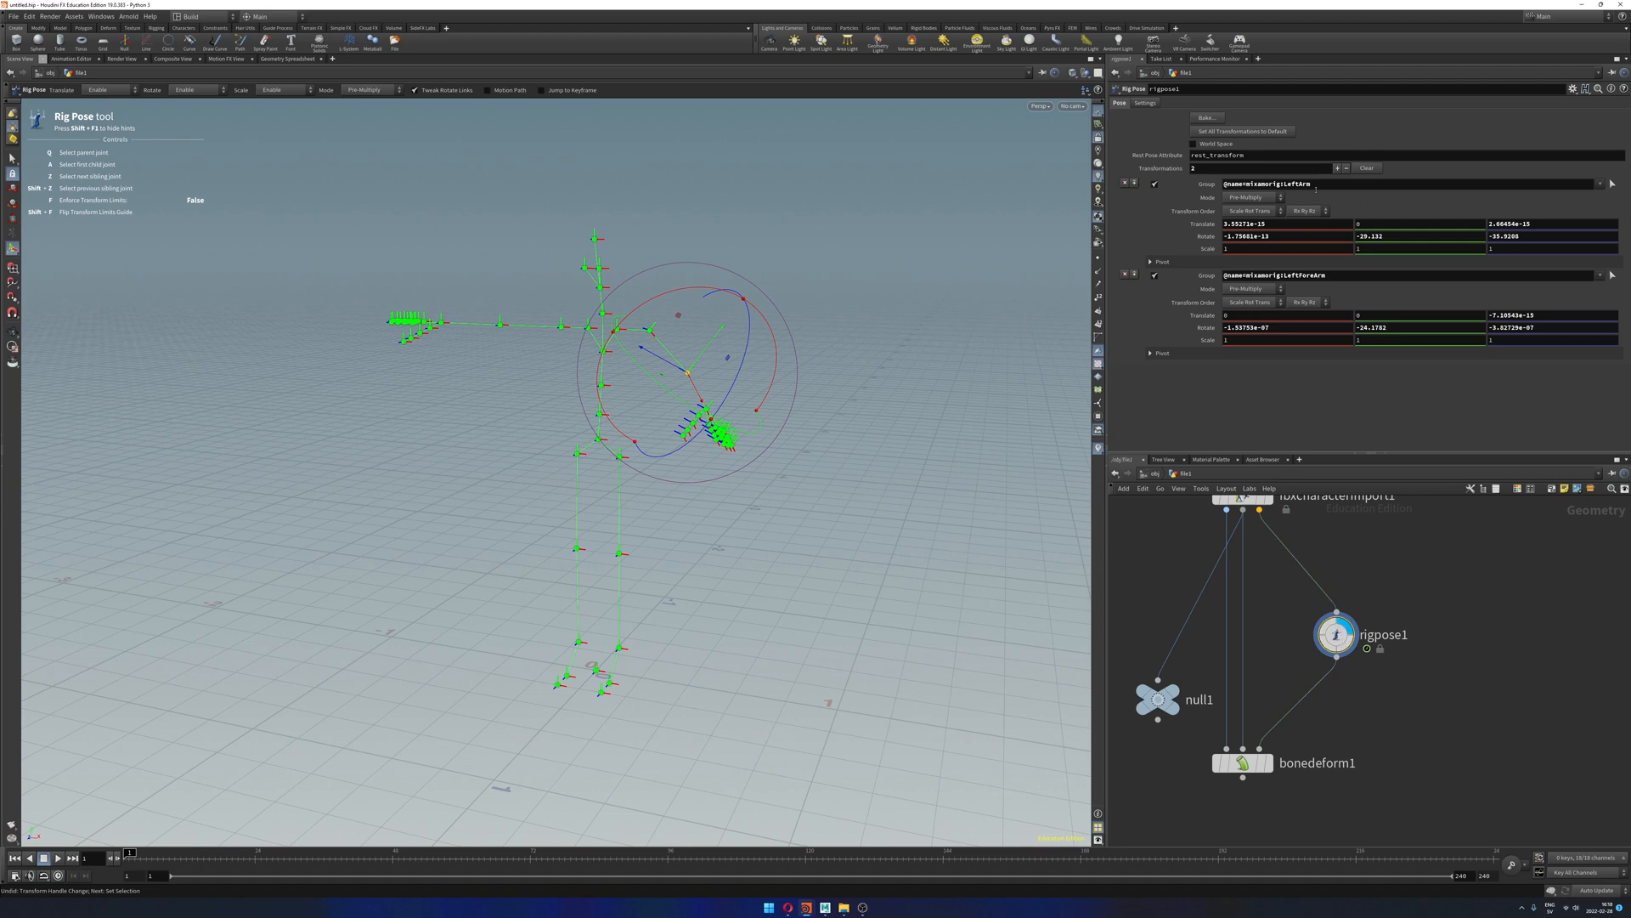
pyautogui.click(1366, 168)
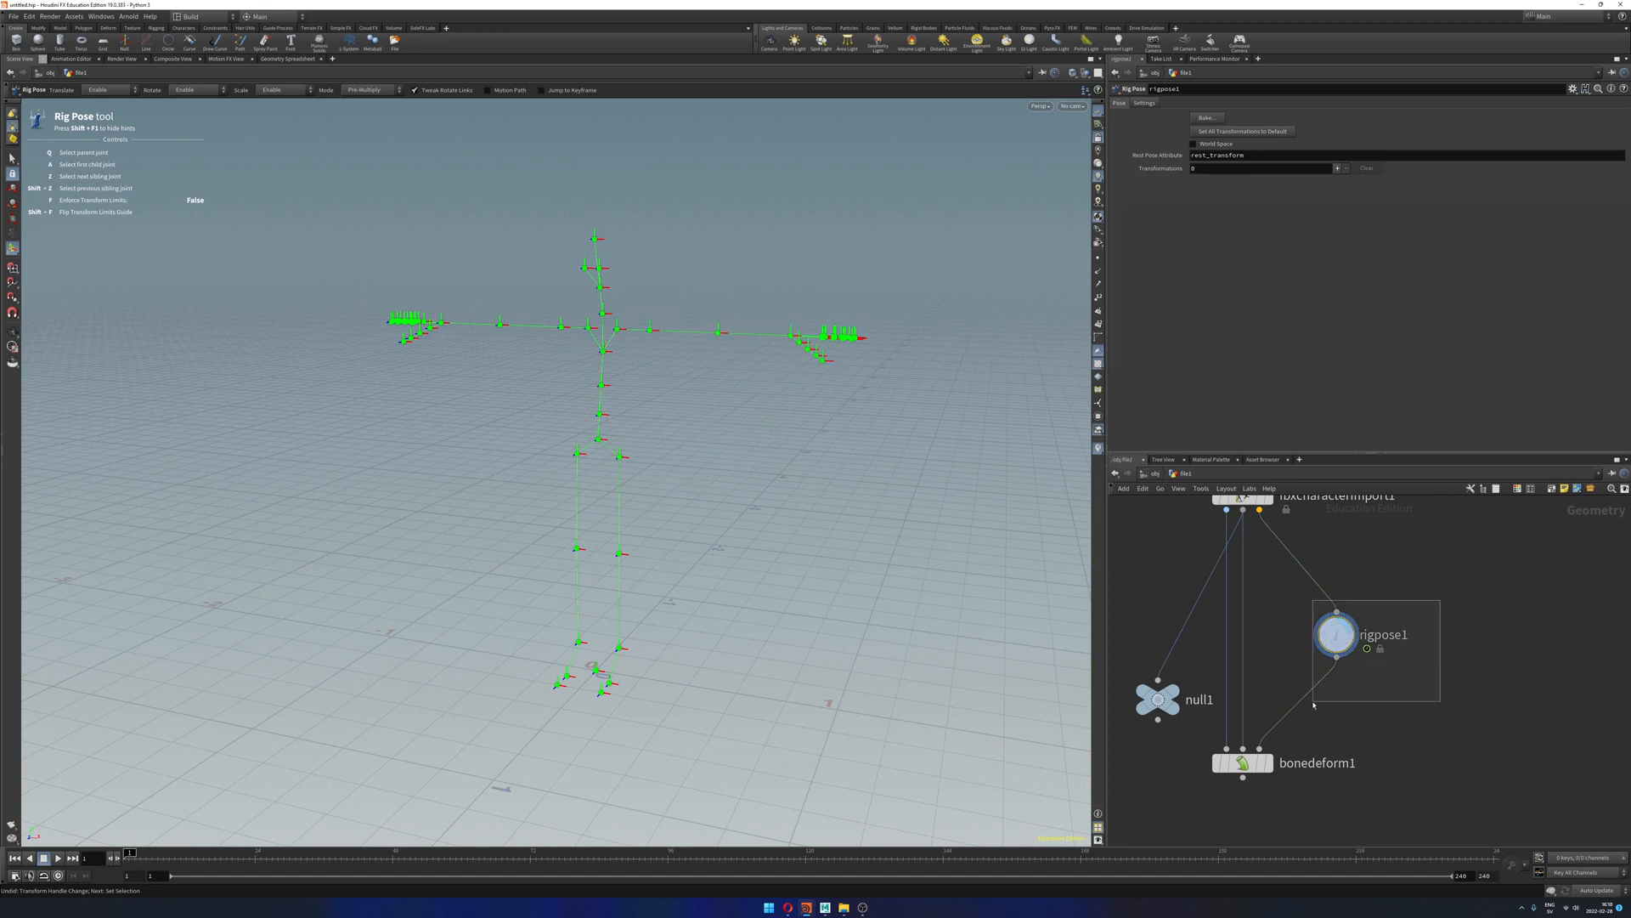
pyautogui.press('Delete')
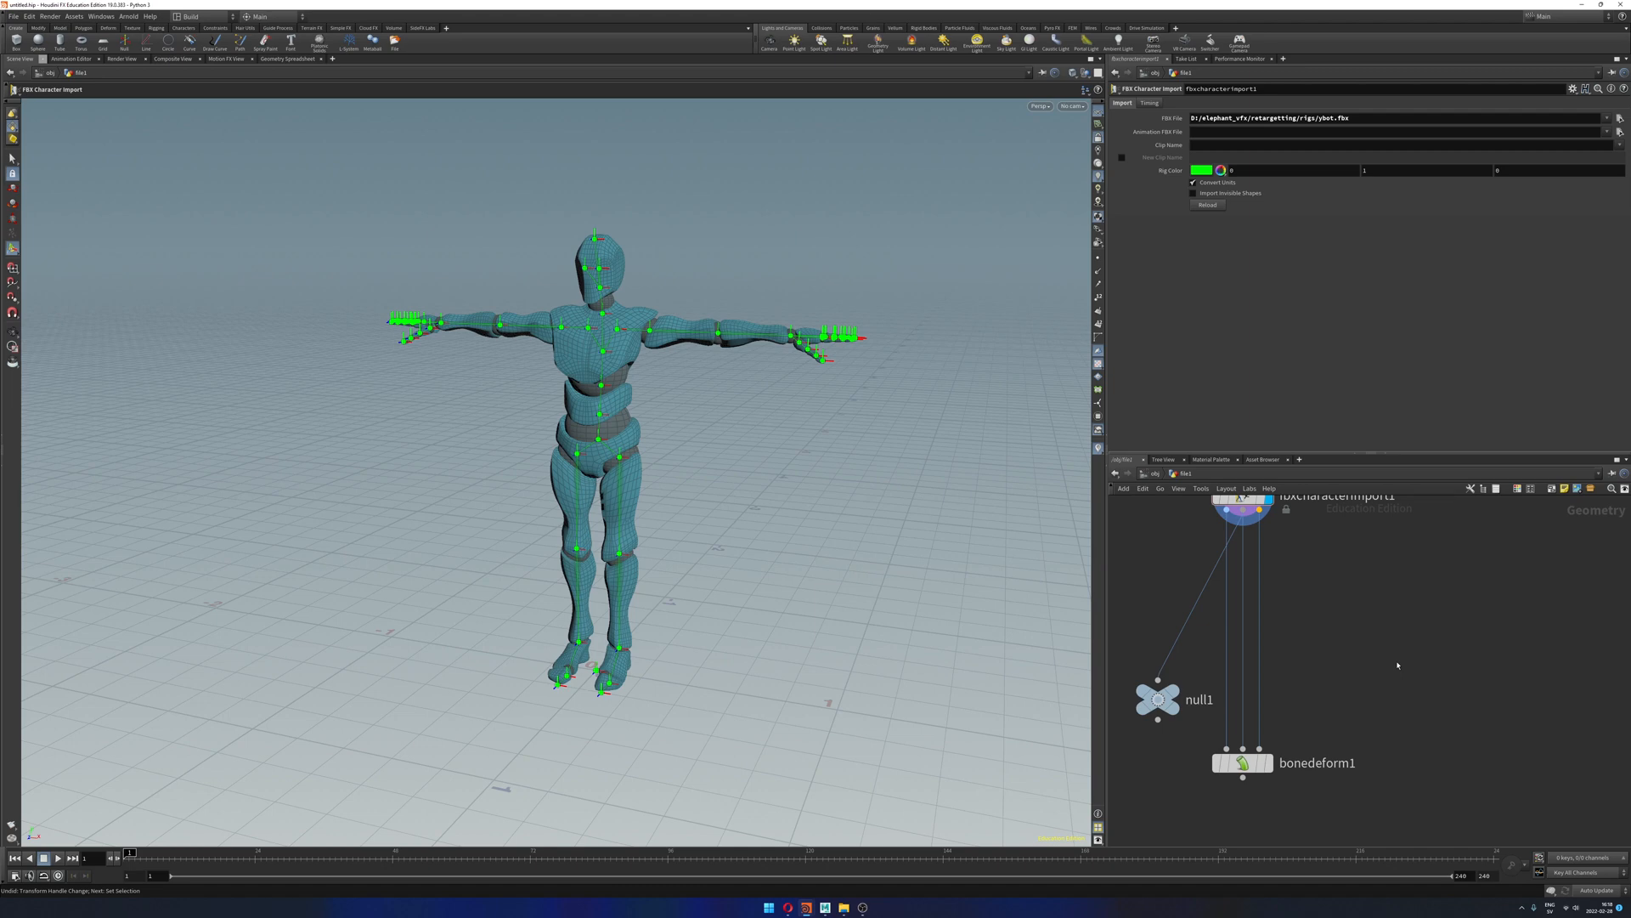
# Step: Add a new Rig Pose node and connect the character import's animated pose output to it
pyautogui.press('Tab')
pyautogui.write('rigpos')
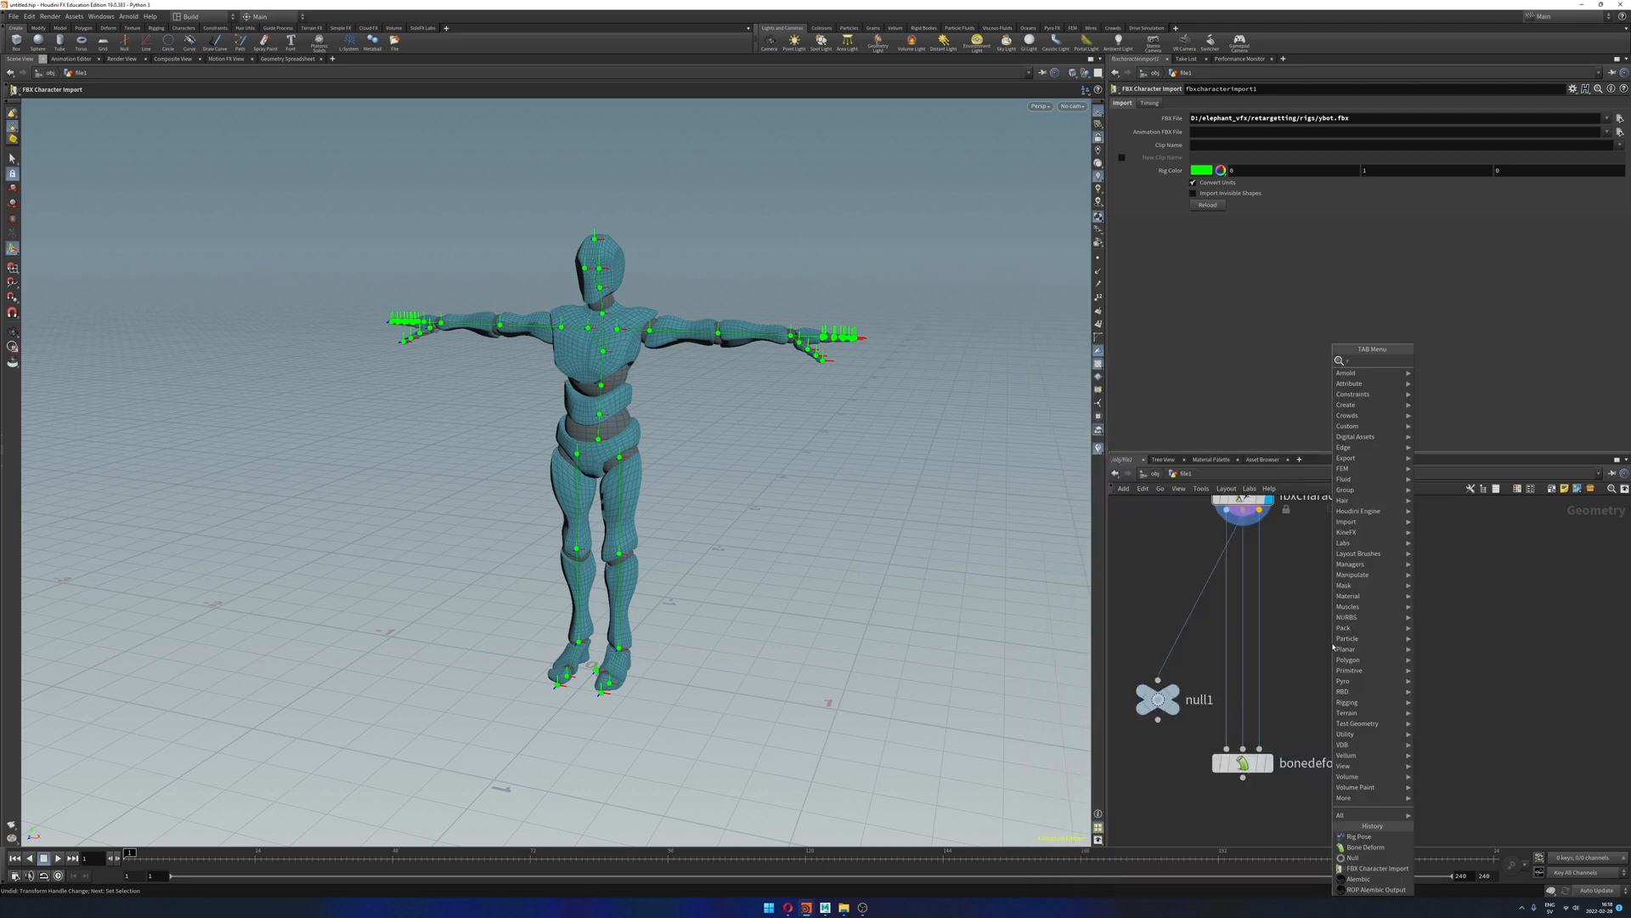
pyautogui.press('Return')
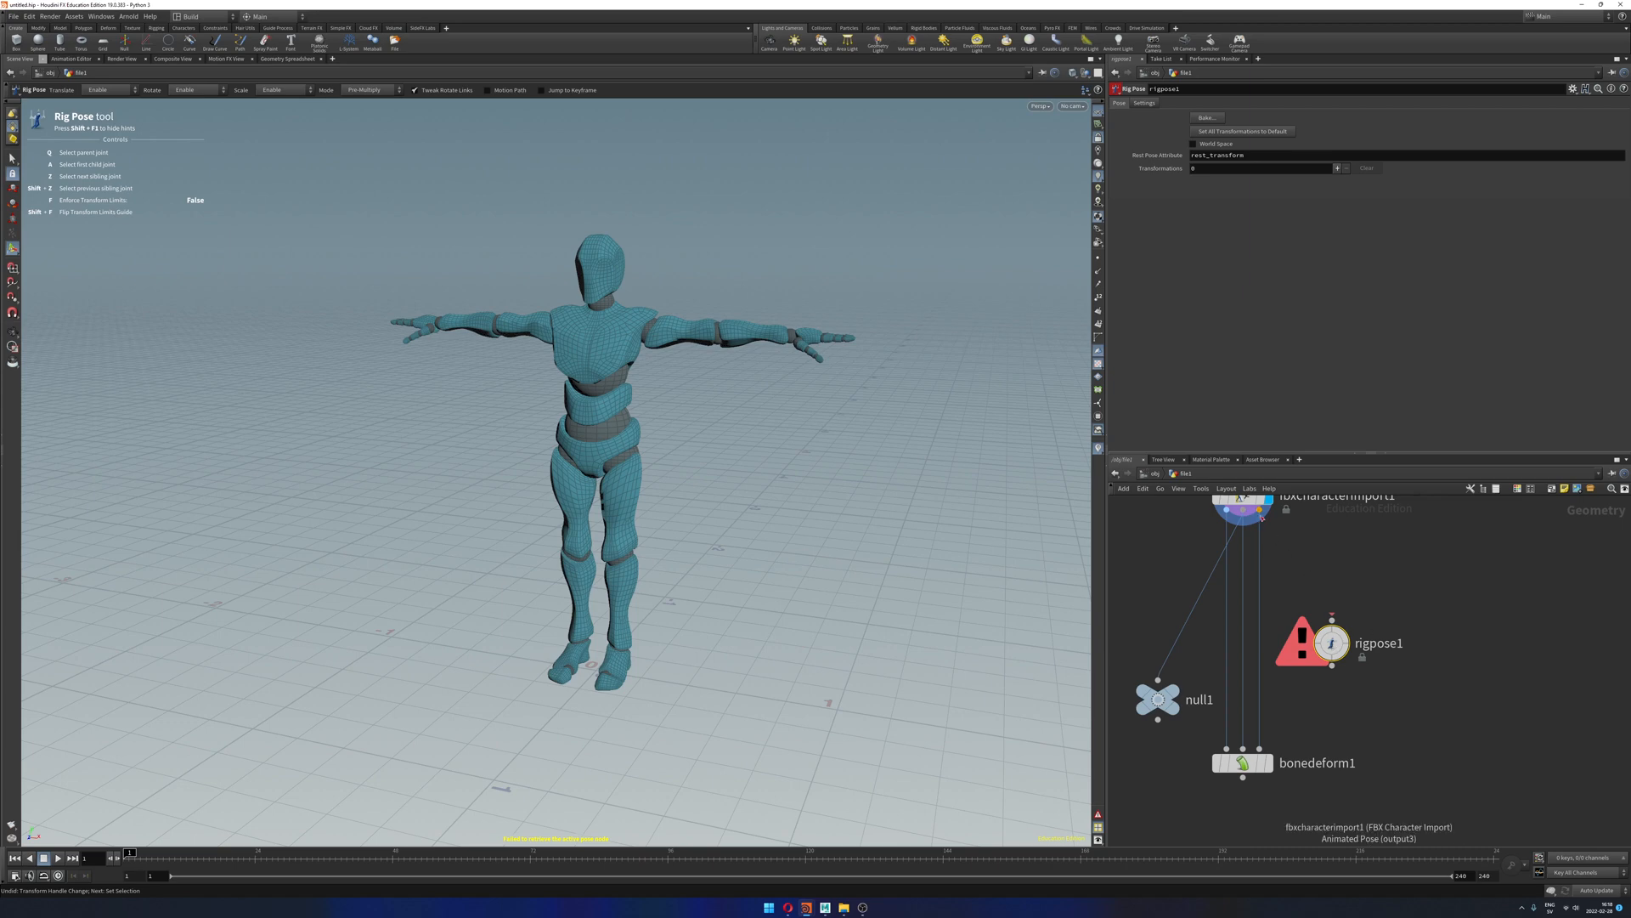
pyautogui.click(1332, 643)
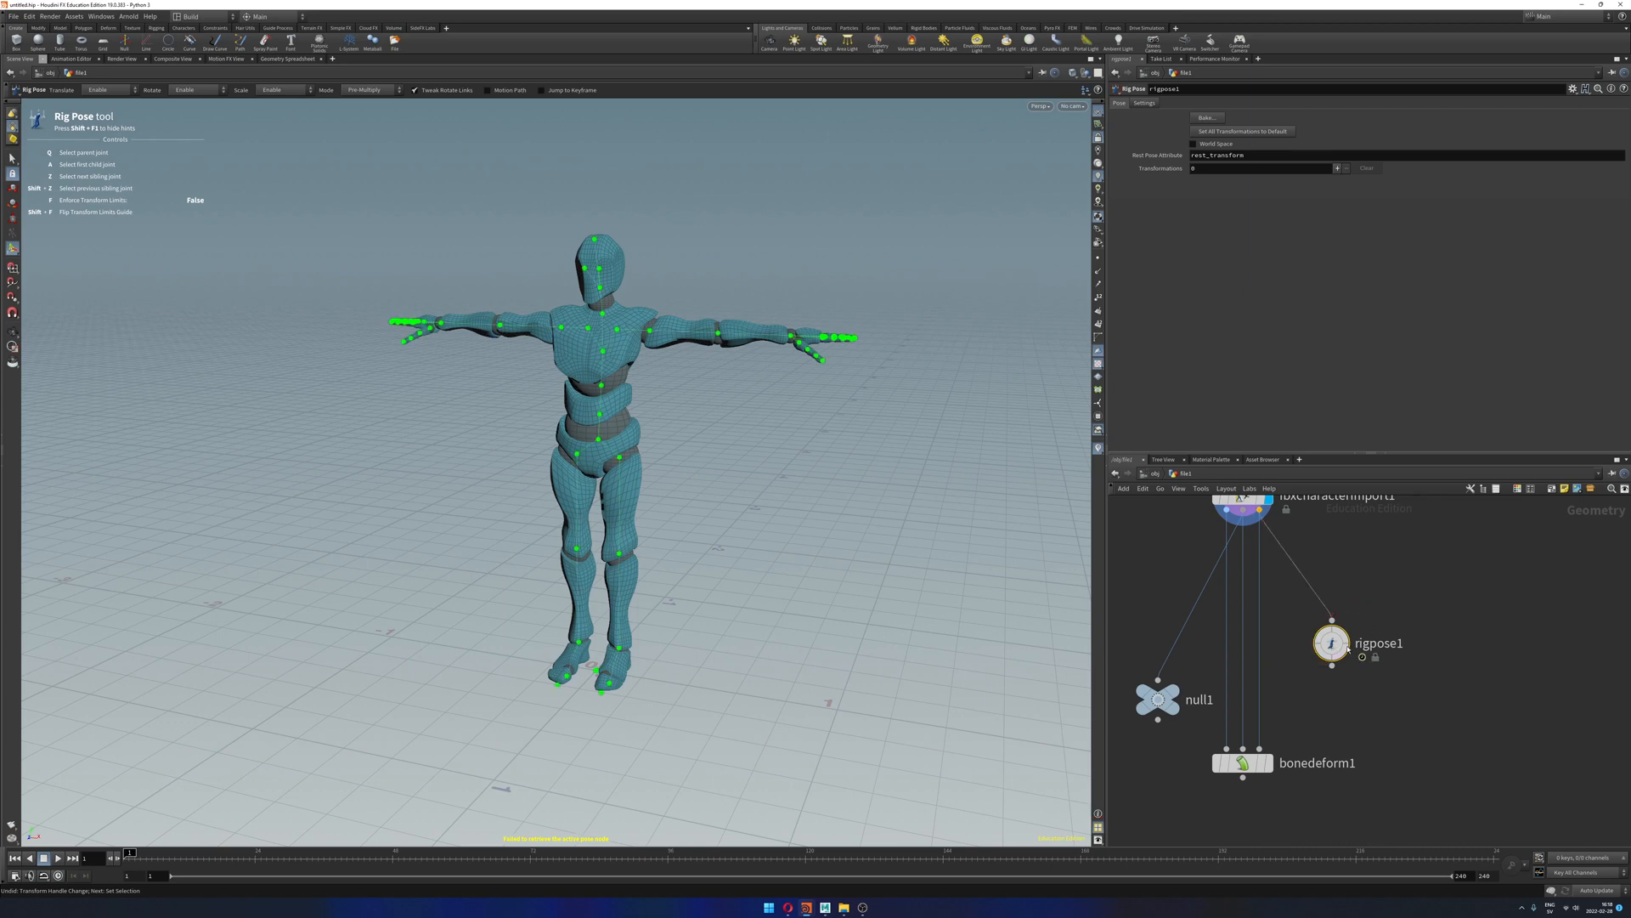
# Step: Try moving the left arm, left forearm and left hand joints in the Rig Pose, undoing each change
pyautogui.click(649, 329)
pyautogui.moveTo(651, 332); pyautogui.dragTo(727, 395)
pyautogui.hotkey('ctrl', 'z')
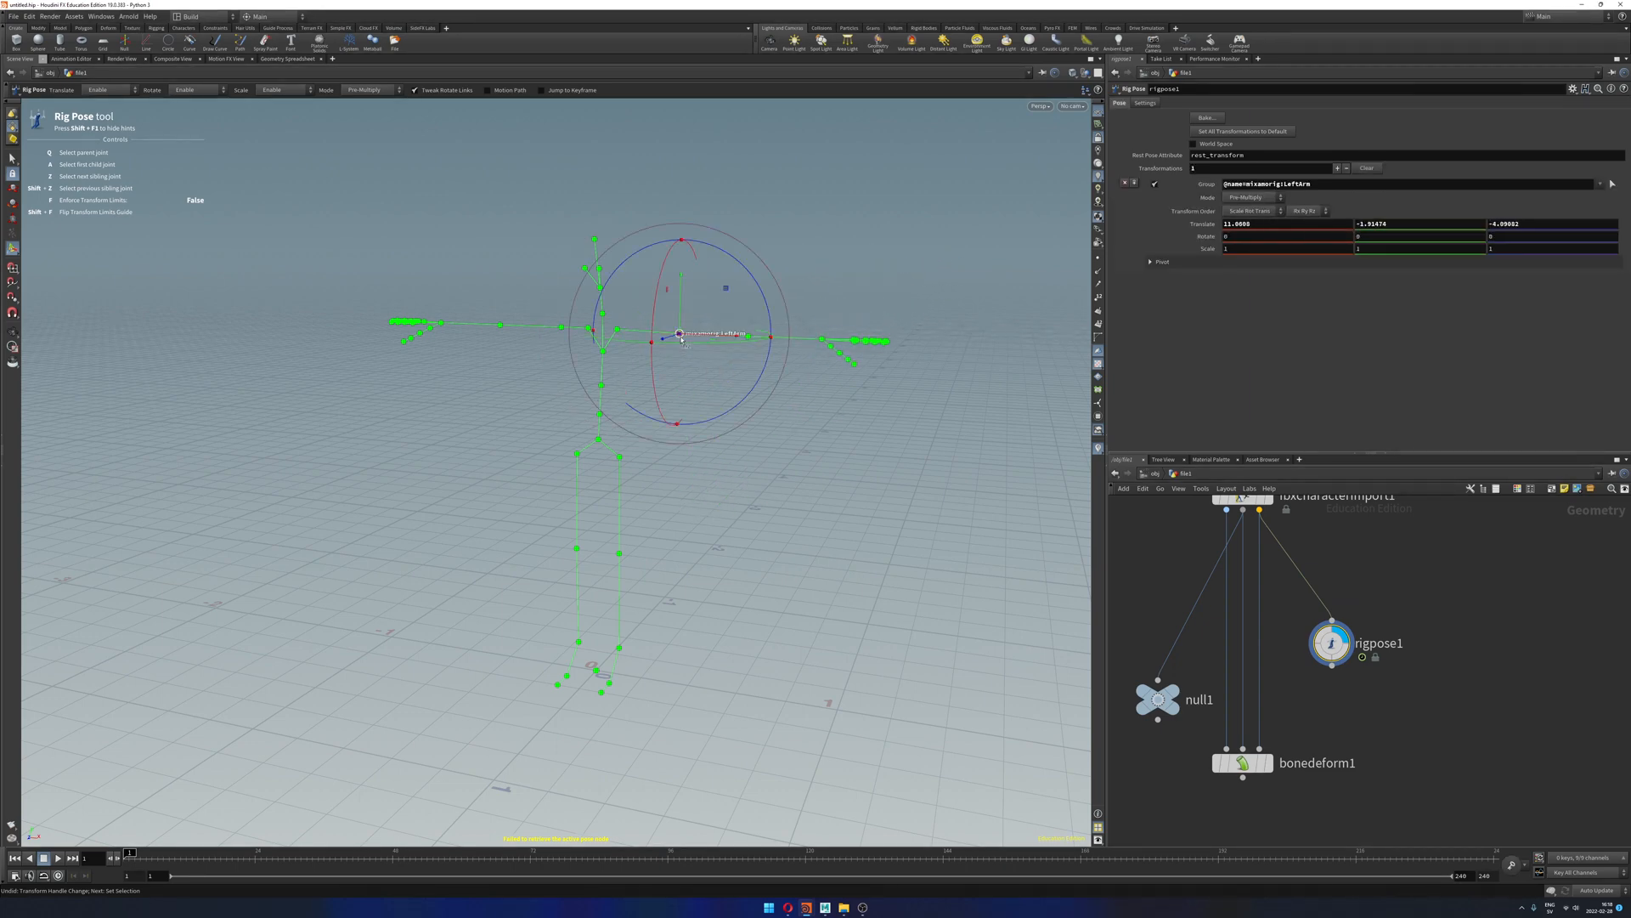
pyautogui.click(718, 334)
pyautogui.moveTo(718, 334); pyautogui.dragTo(698, 478)
pyautogui.hotkey('ctrl', 'z')
pyautogui.click(771, 344)
pyautogui.hotkey('ctrl', 'z')
pyautogui.hotkey('ctrl', 'z')
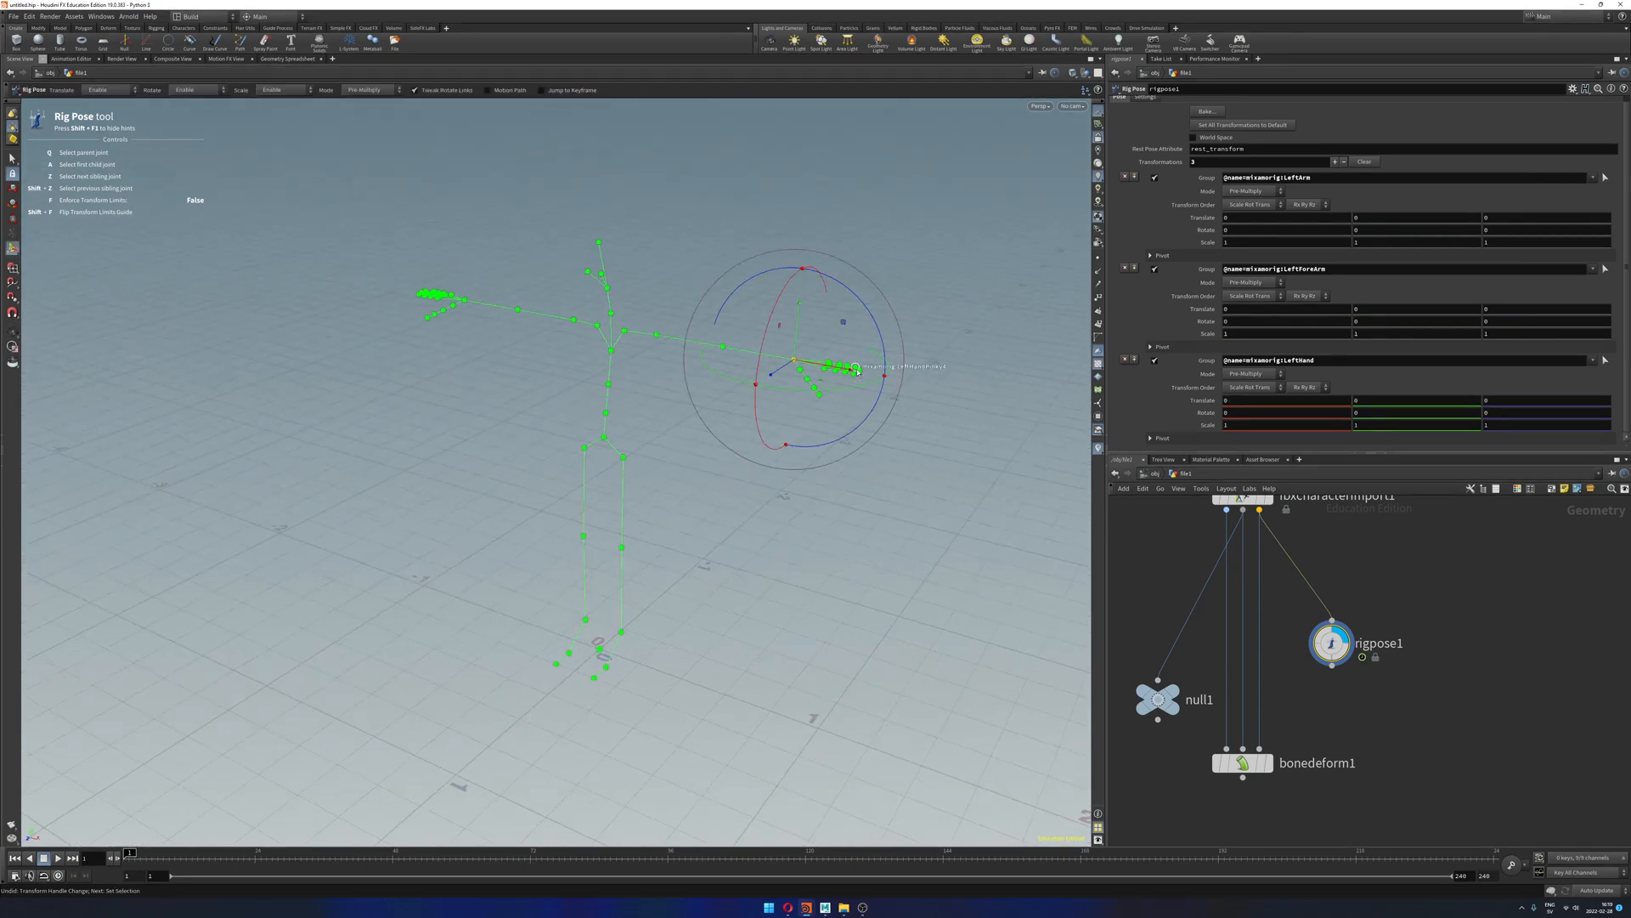
# Step: Try stretching the left hand joint outward along the arm twice, undoing the translations
pyautogui.moveTo(853, 368); pyautogui.dragTo(965, 391)
pyautogui.keyDown('alt'); pyautogui.moveTo(808, 463); pyautogui.dragTo(848, 433); pyautogui.keyUp('alt')
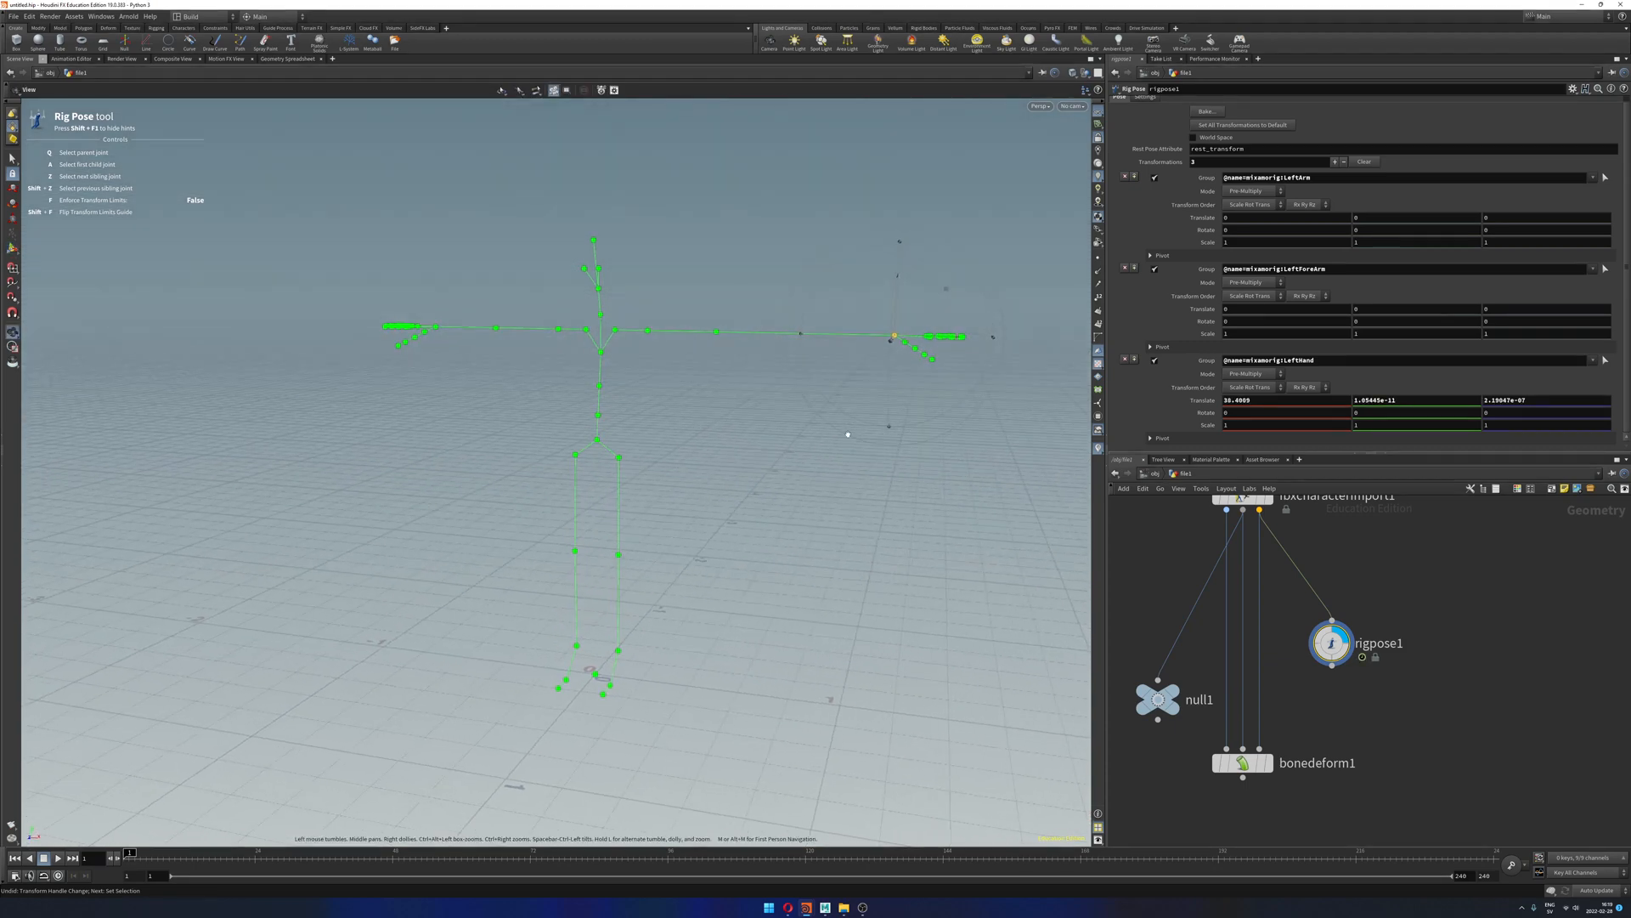
pyautogui.hotkey('ctrl', 'z')
pyautogui.keyDown('alt'); pyautogui.moveTo(921, 324); pyautogui.dragTo(1045, 375); pyautogui.keyUp('alt')
pyautogui.moveTo(819, 441)
pyautogui.keyDown('alt'); pyautogui.mouseDown()
pyautogui.moveTo(863, 390)
pyautogui.moveTo(846, 427)
pyautogui.mouseUp(); pyautogui.keyUp('alt')
pyautogui.hotkey('ctrl', 'z')
pyautogui.hotkey('ctrl', 'z')
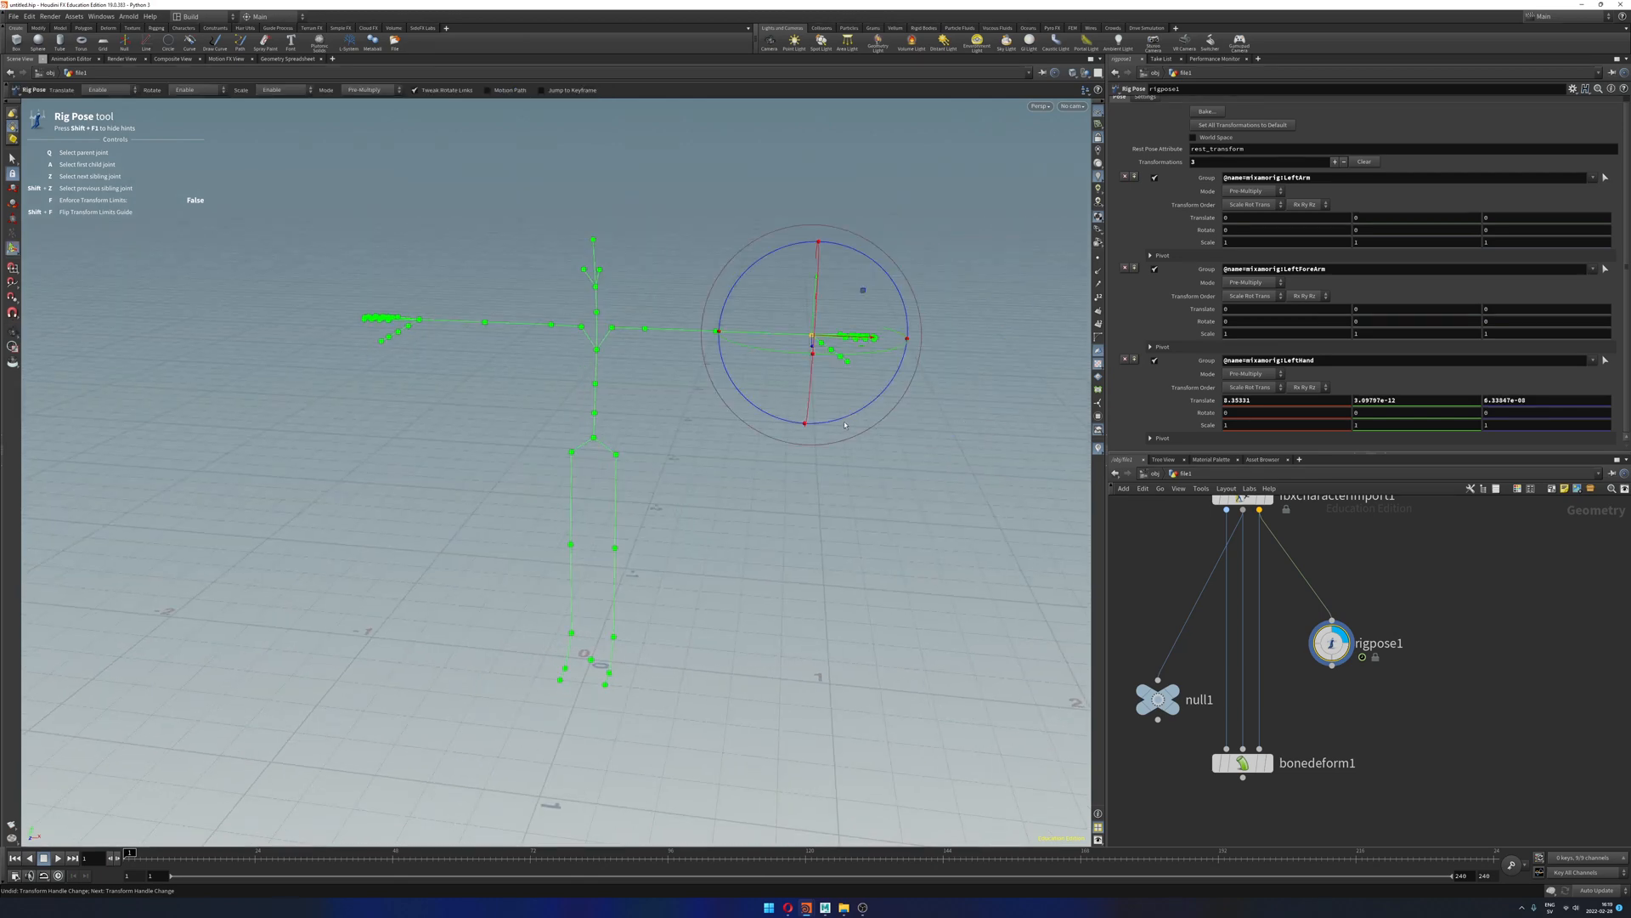
# Step: Clear the Rig Pose transformations, then try translating the left upper leg joint and undo it
pyautogui.click(1363, 162)
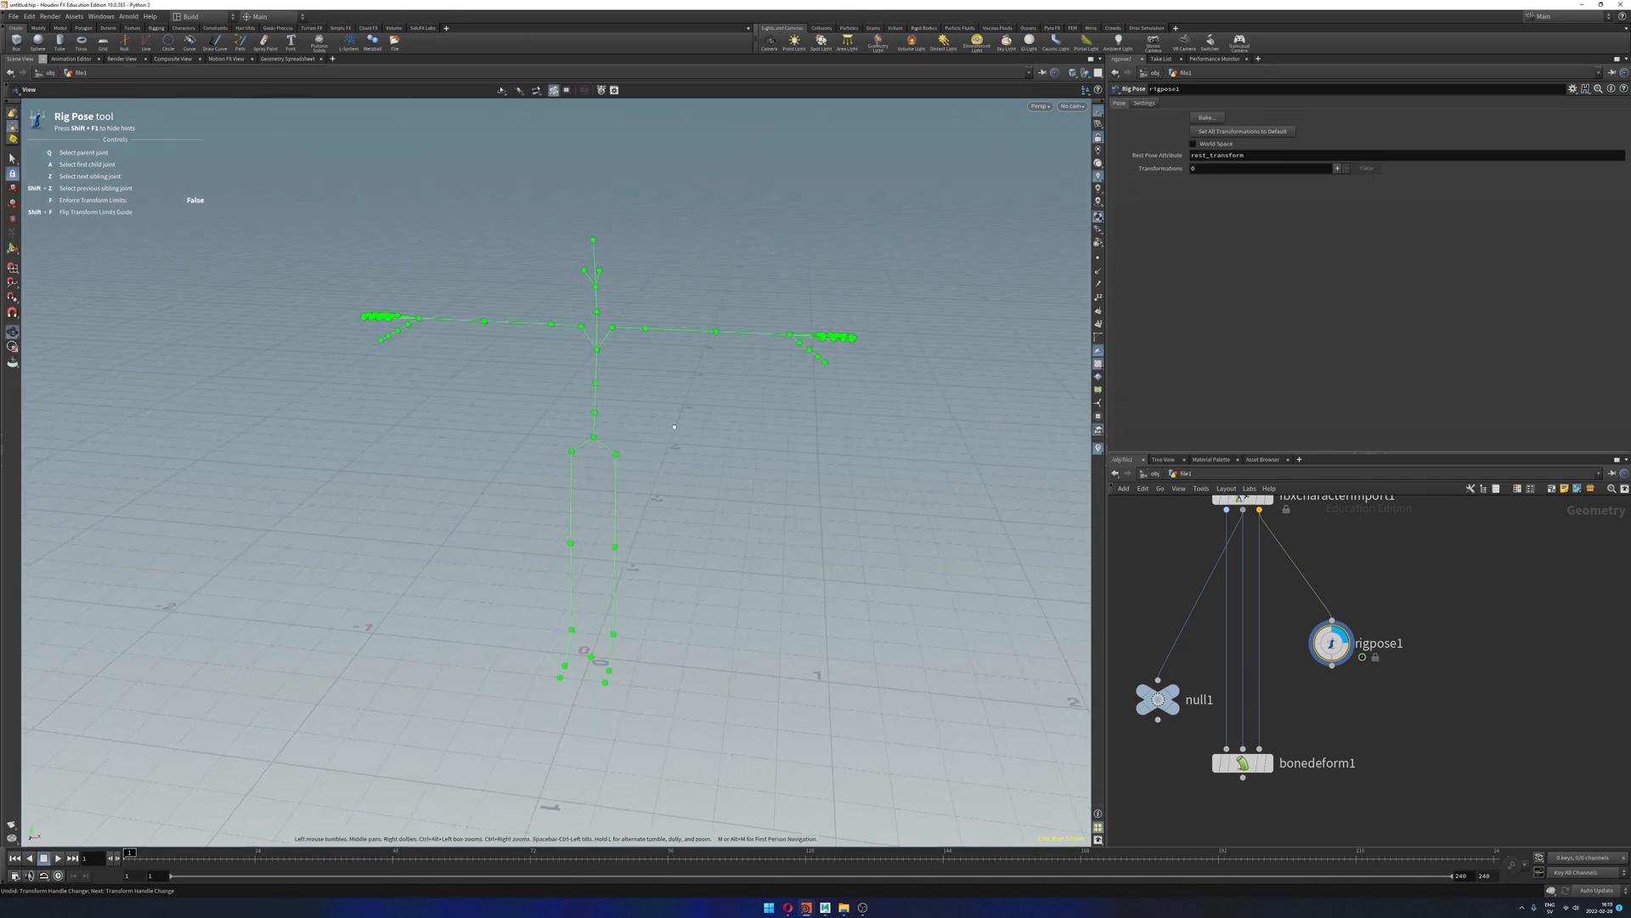
pyautogui.click(618, 457)
pyautogui.moveTo(605, 474); pyautogui.dragTo(561, 540)
pyautogui.hotkey('ctrl', 'z')
pyautogui.hotkey('ctrl', 'z')
pyautogui.hotkey('ctrl', 'z')
pyautogui.hotkey('ctrl', 'z')
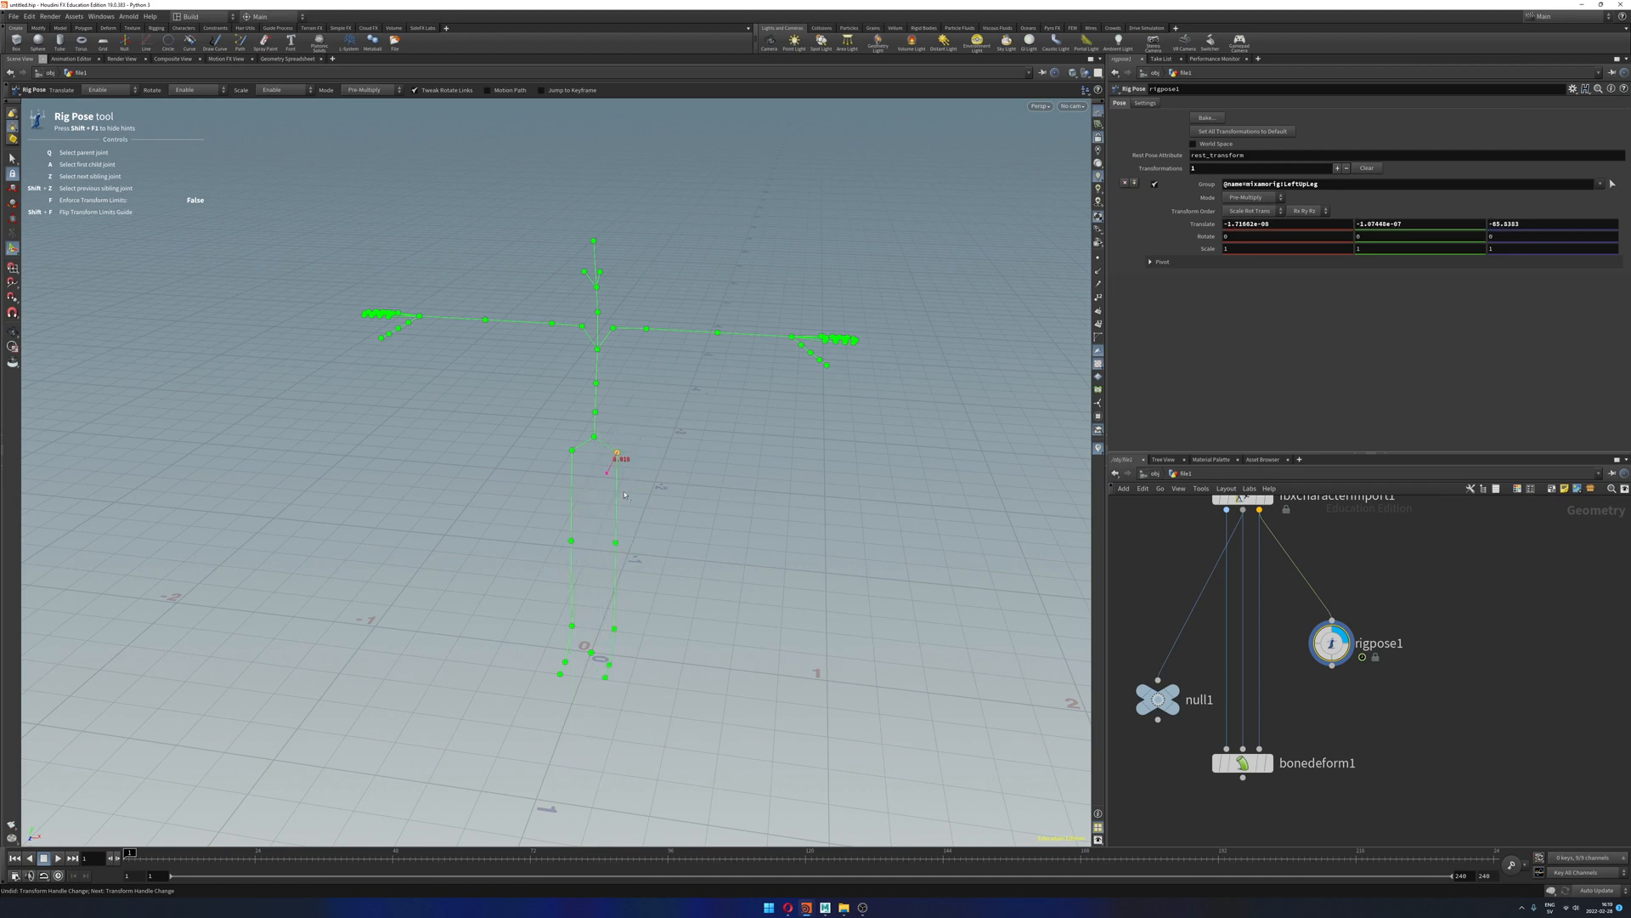
# Step: Try moving the left foot joint away from the leg and upward, undoing the changes
pyautogui.keyDown('alt'); pyautogui.moveTo(695, 464); pyautogui.dragTo(617, 466); pyautogui.keyUp('alt')
pyautogui.click(626, 648)
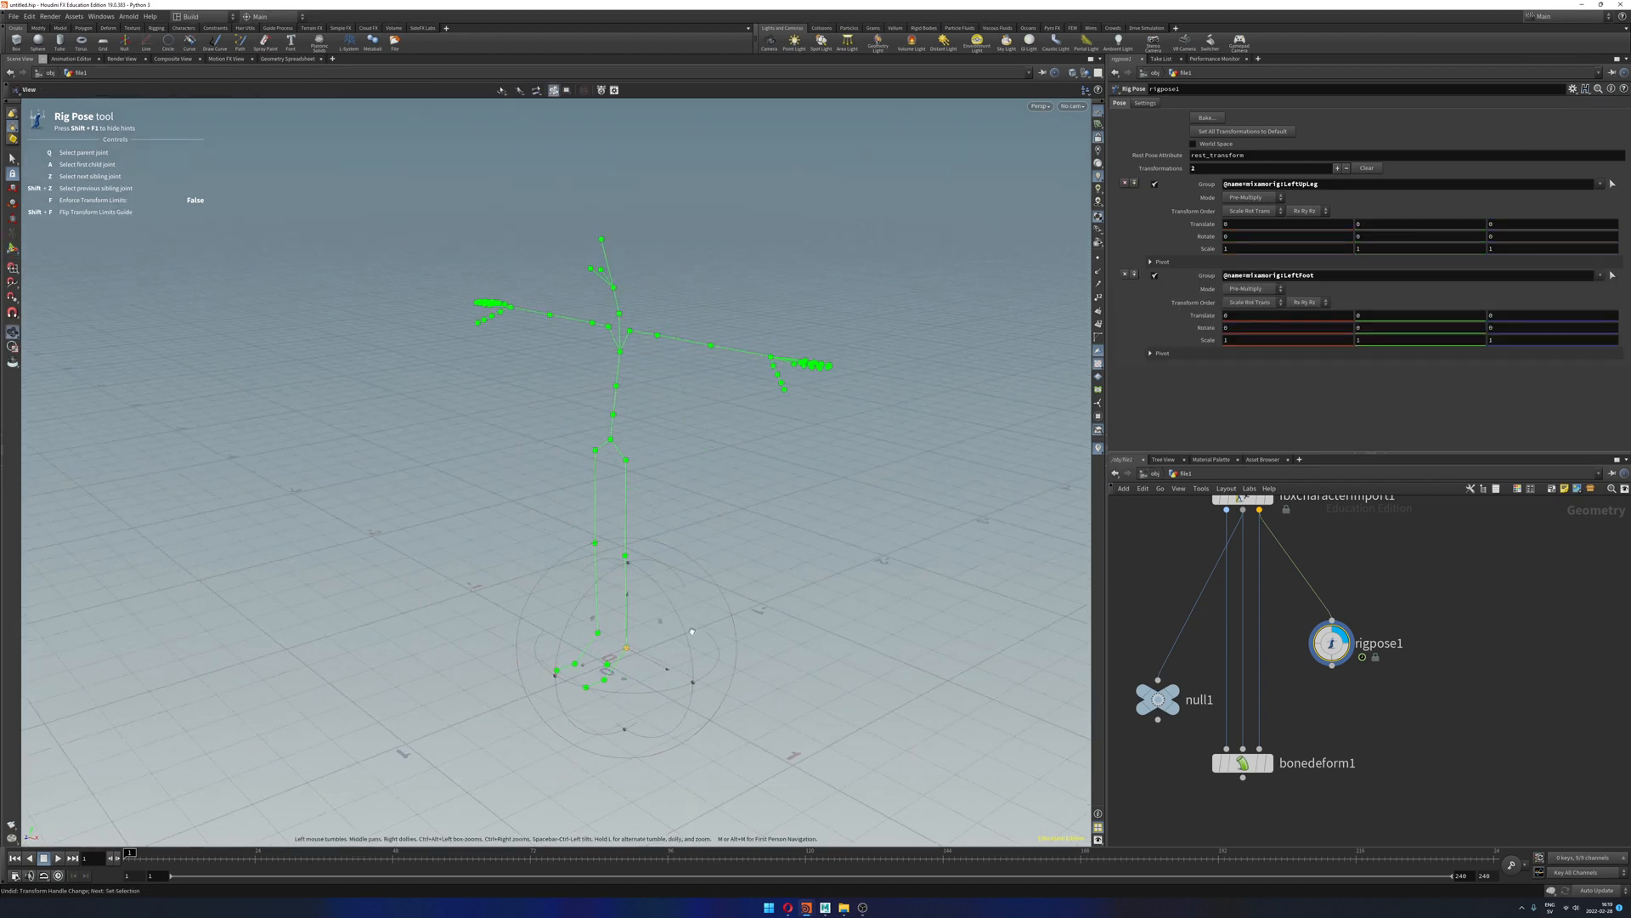
pyautogui.keyDown('alt'); pyautogui.moveTo(626, 648); pyautogui.dragTo(596, 651); pyautogui.keyUp('alt')
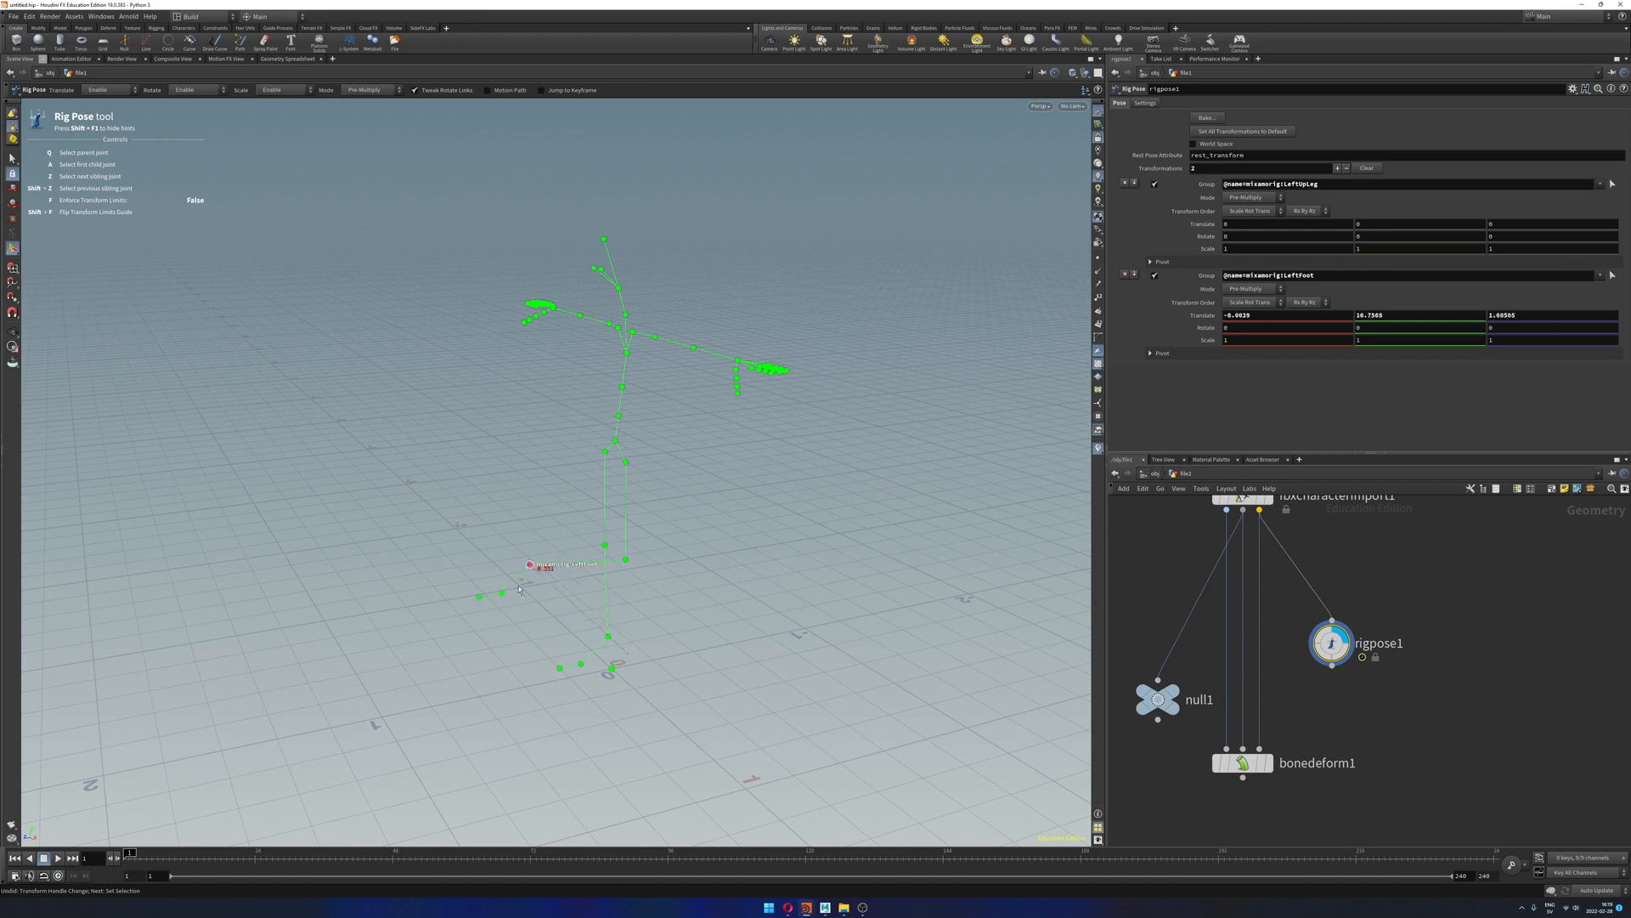
pyautogui.keyDown('alt'); pyautogui.moveTo(738, 581); pyautogui.dragTo(707, 533); pyautogui.keyUp('alt')
pyautogui.moveTo(629, 669); pyautogui.dragTo(600, 575)
pyautogui.hotkey('ctrl', 'z')
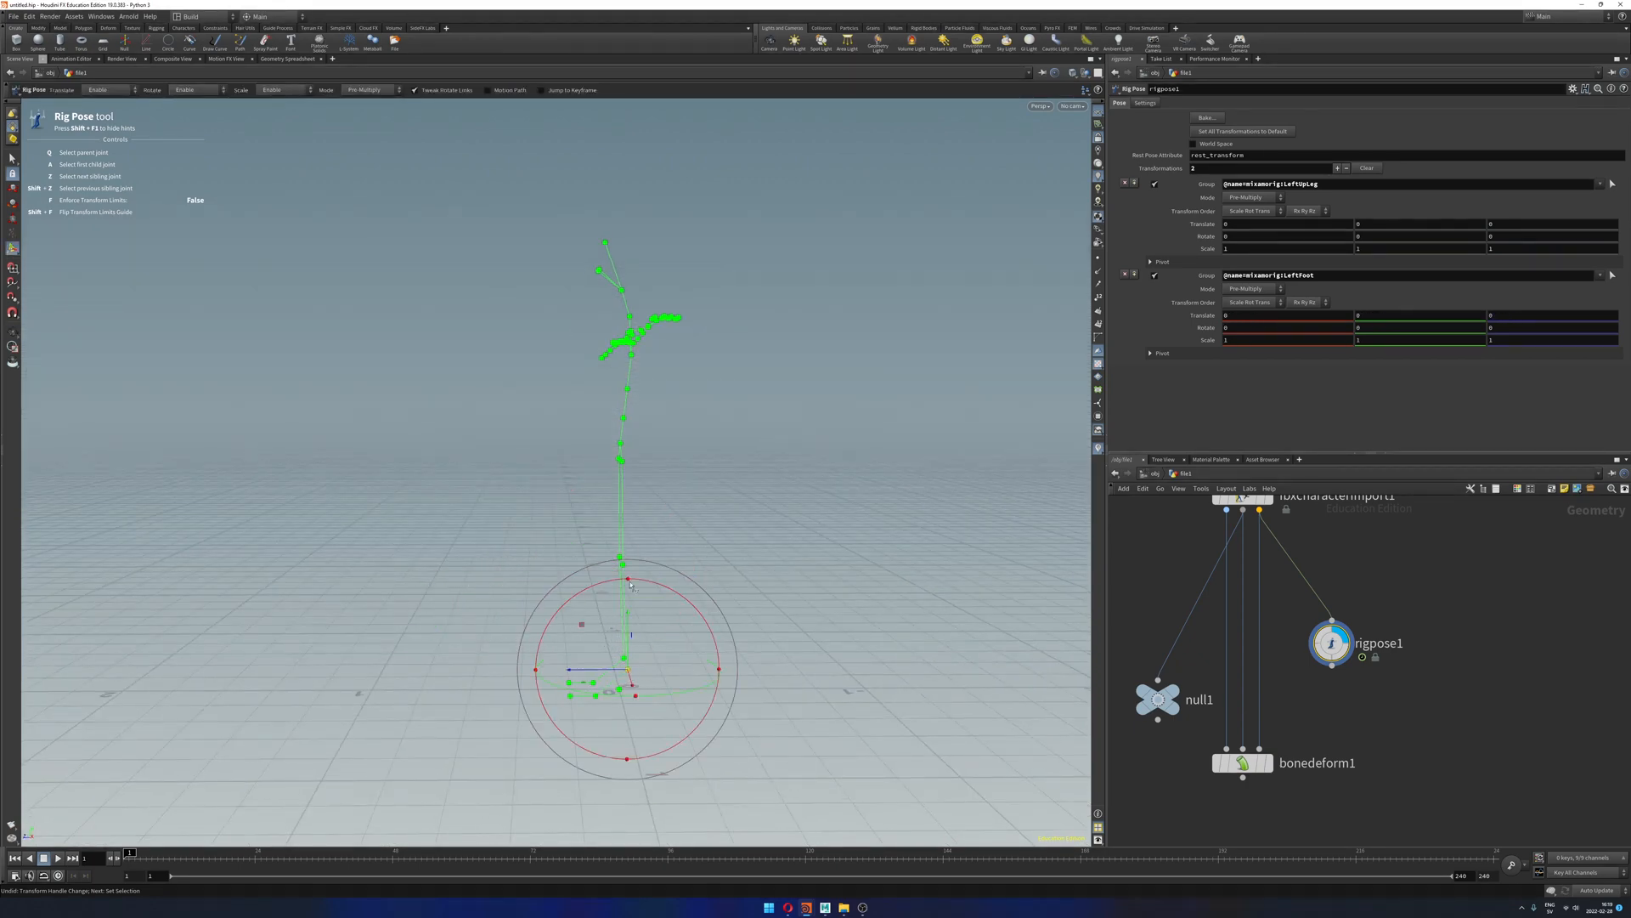
pyautogui.keyDown('alt'); pyautogui.moveTo(748, 489); pyautogui.dragTo(918, 502); pyautogui.keyUp('alt')
# Step: Delete the Rig Pose node and display the Bone Deform result
pyautogui.moveTo(1401, 574); pyautogui.dragTo(1301, 708)
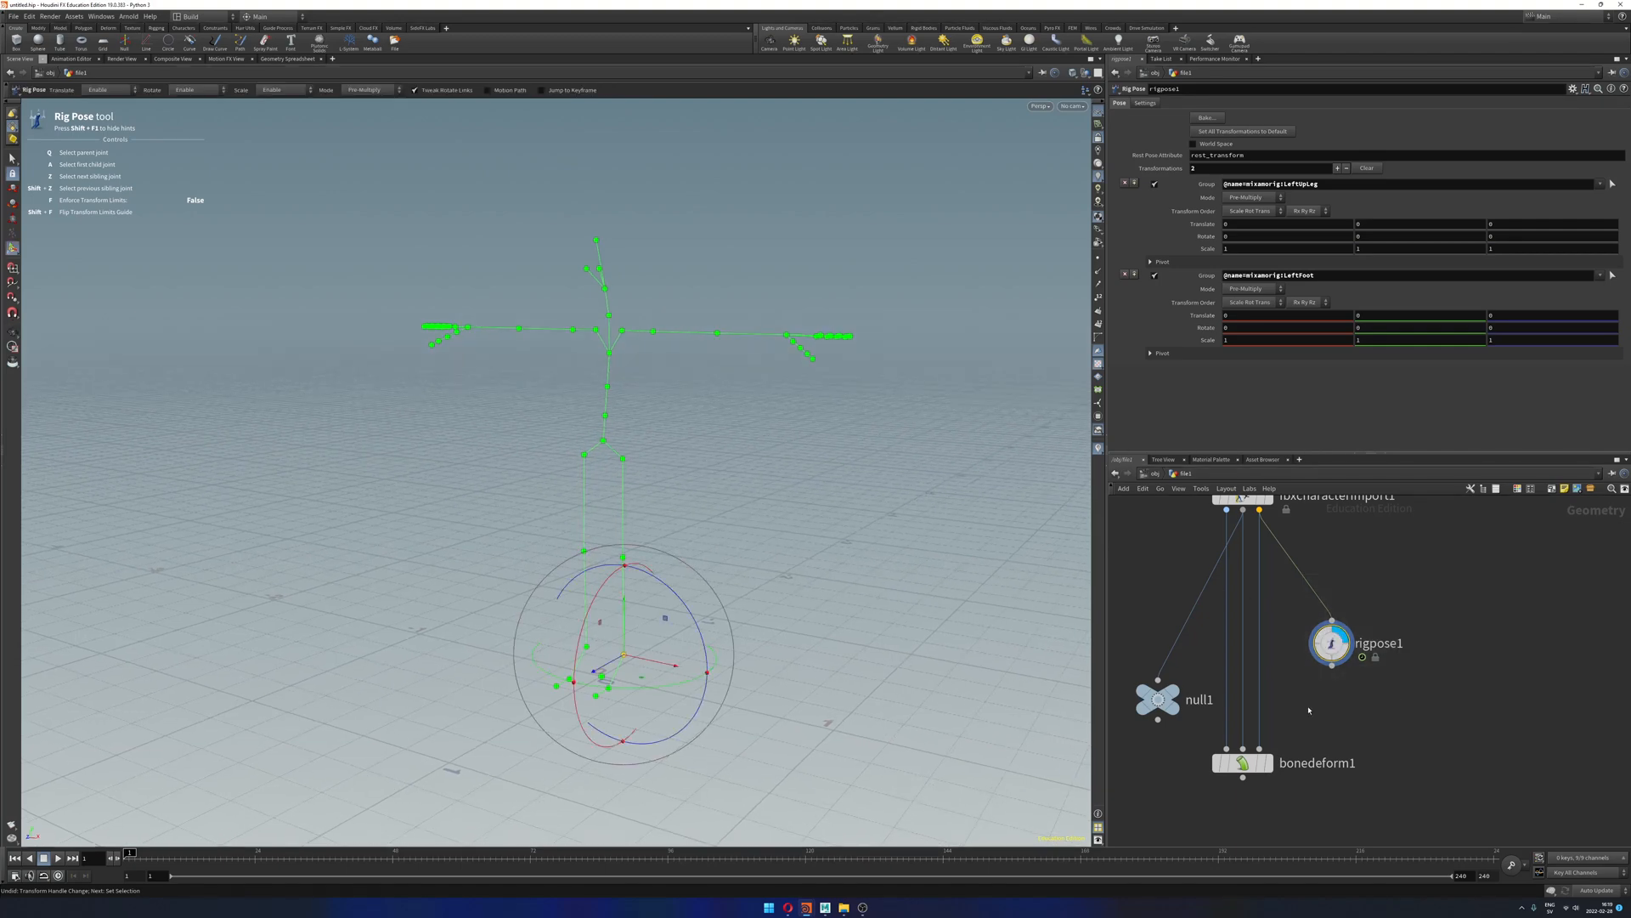
pyautogui.press('Delete')
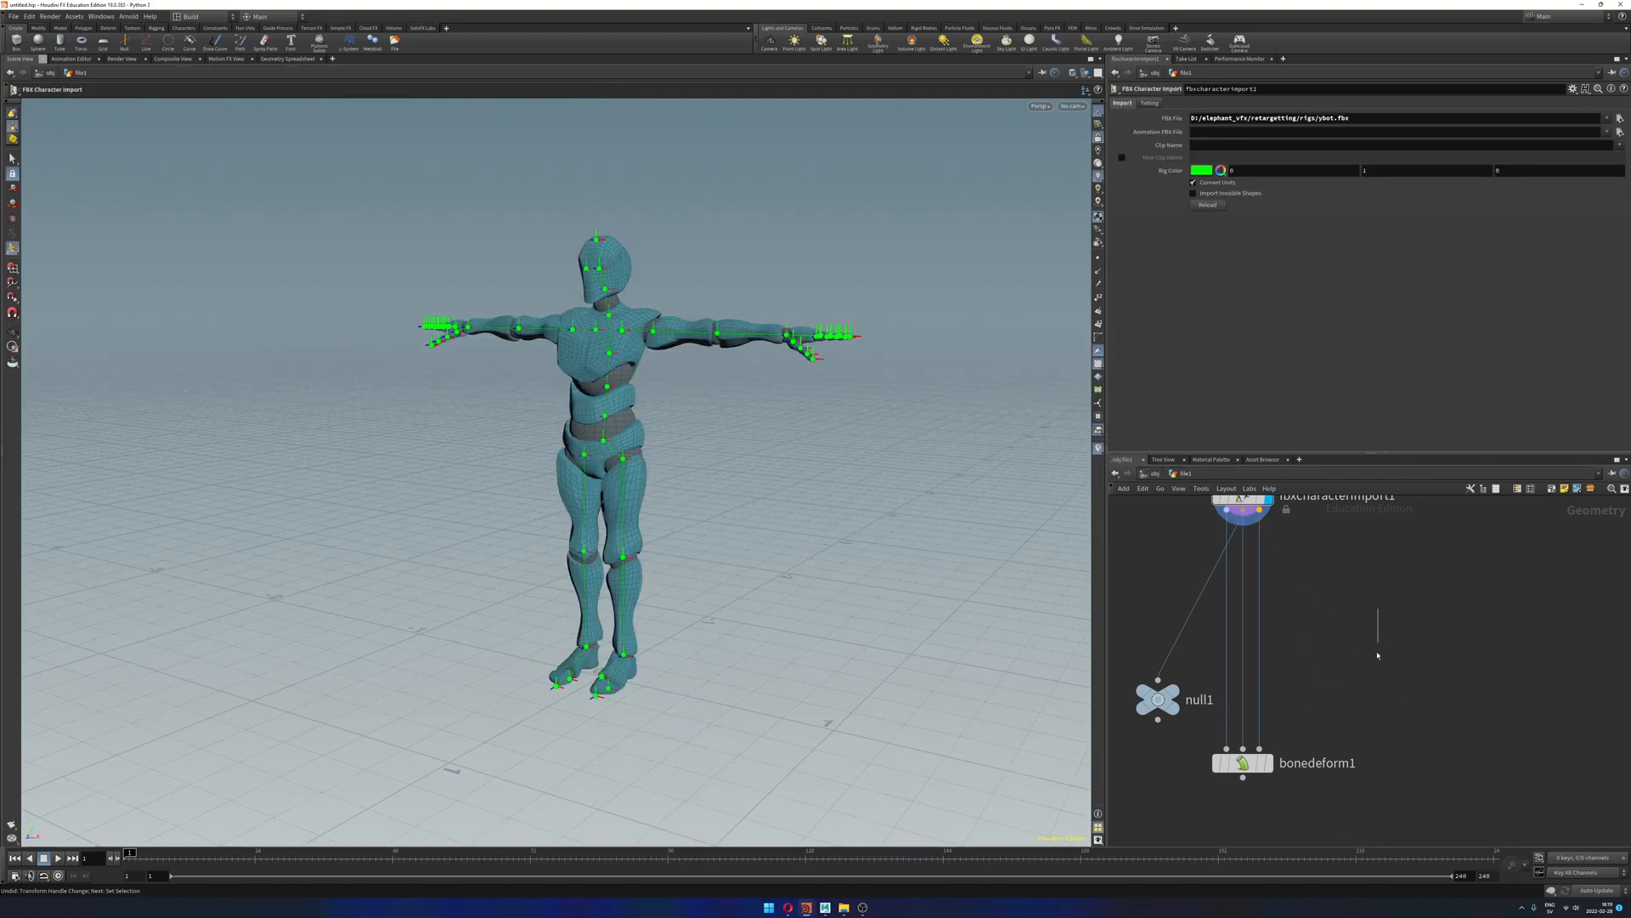
pyautogui.click(1266, 762)
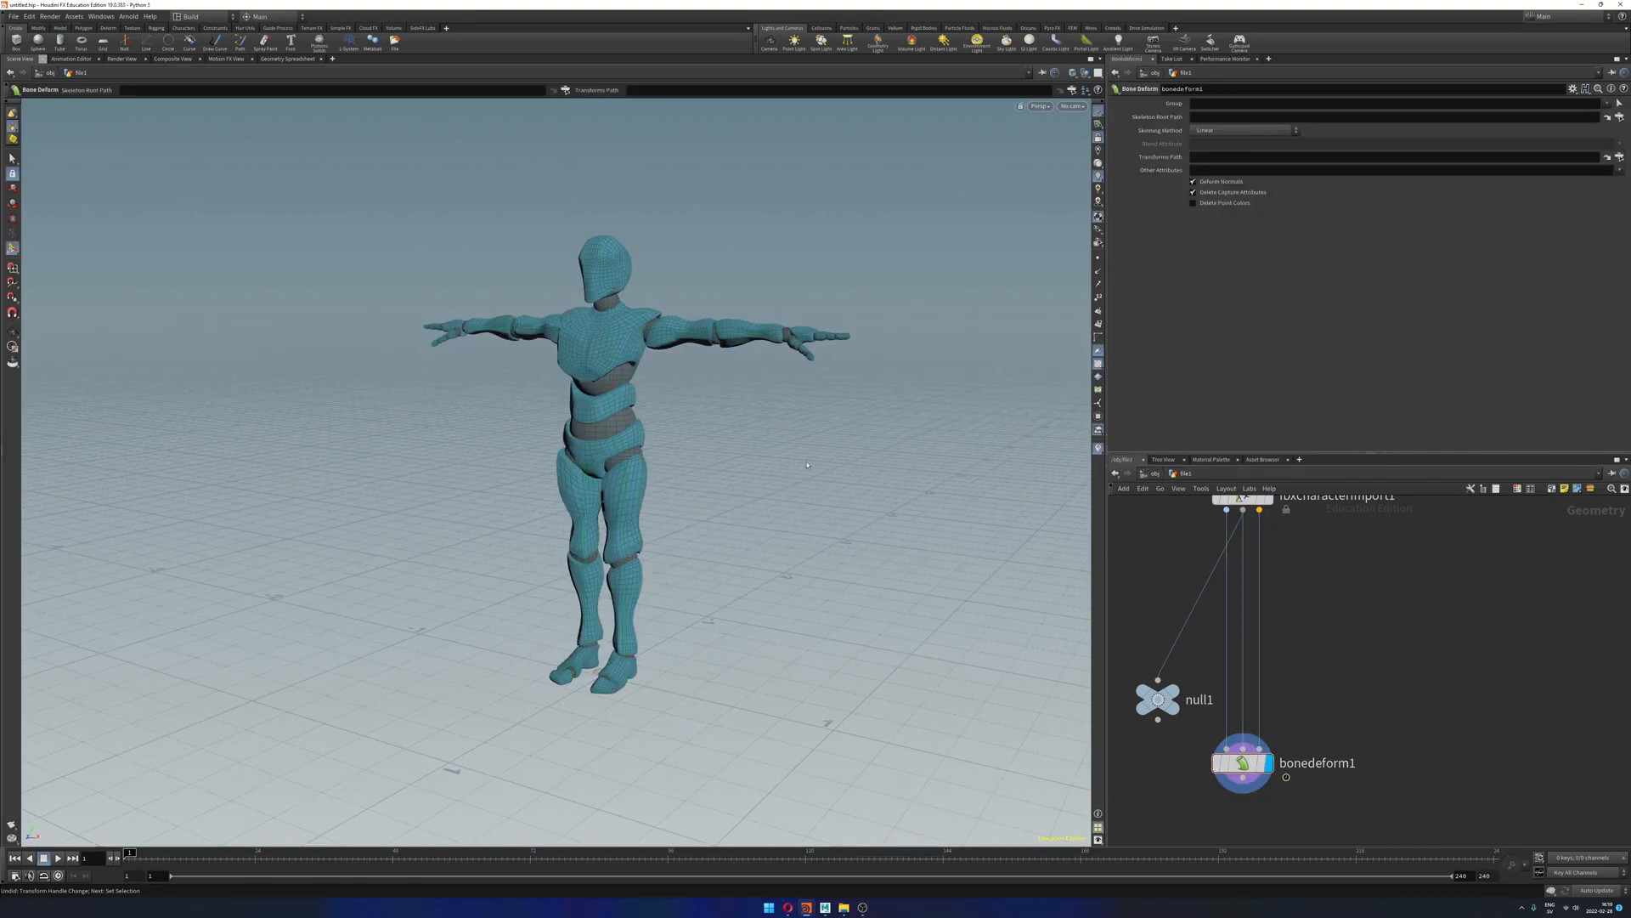
pyautogui.keyDown('alt'); pyautogui.moveTo(807, 465); pyautogui.dragTo(805, 493); pyautogui.keyUp('alt')
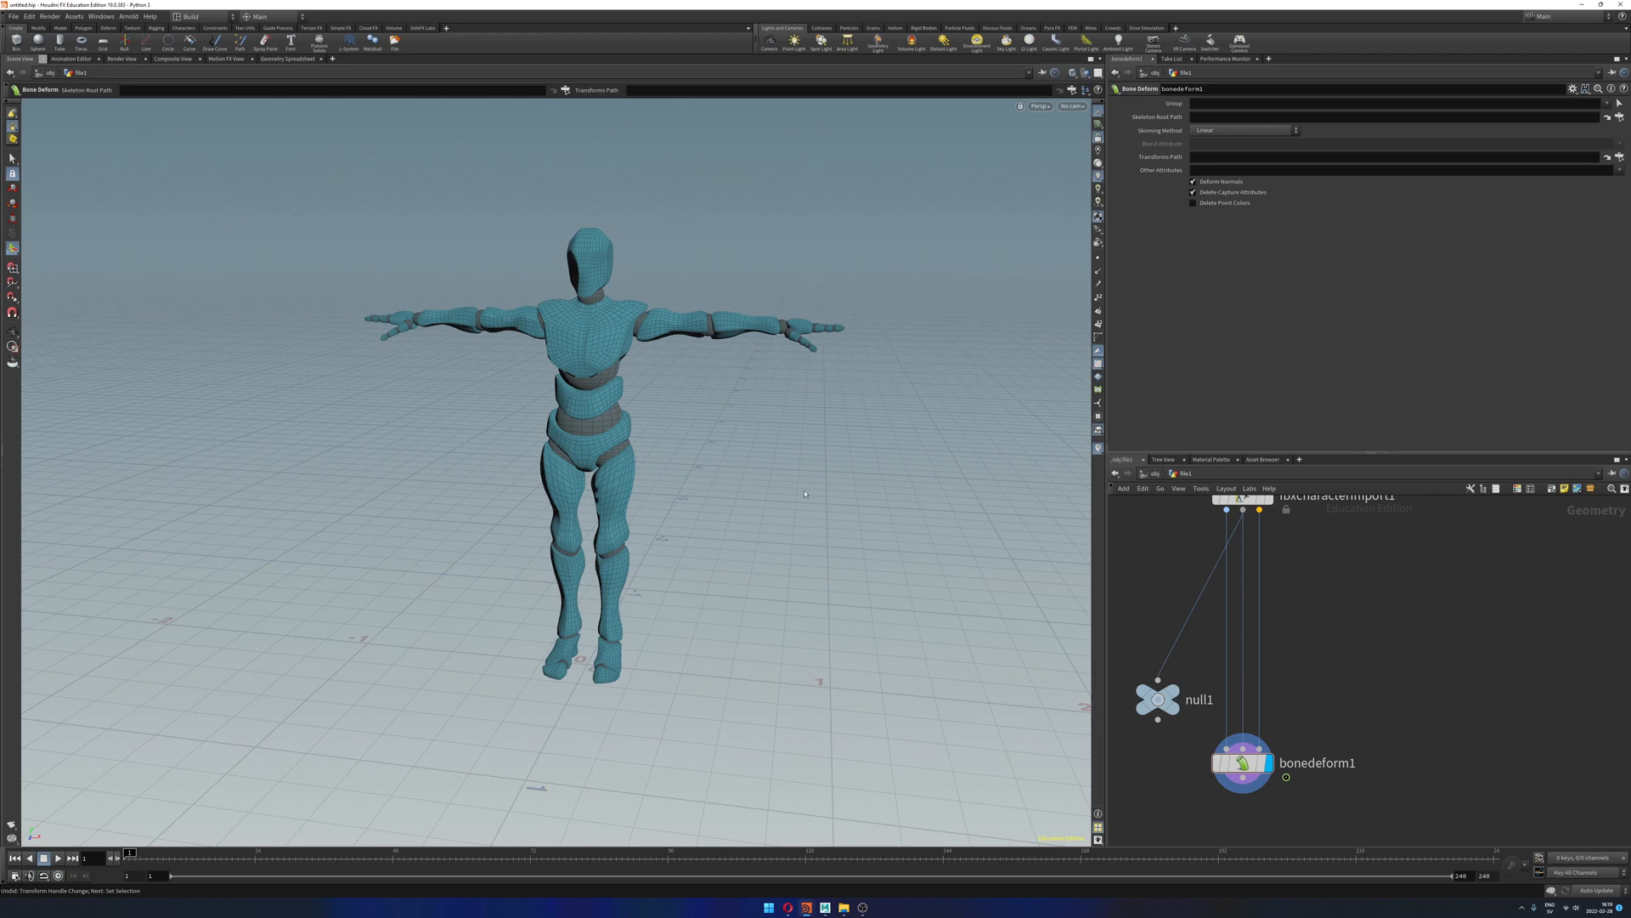
# Step: Add an FBX Animation Import node beside the FBX character import
pyautogui.moveTo(1367, 596); pyautogui.dragTo(1316, 680, button='middle')
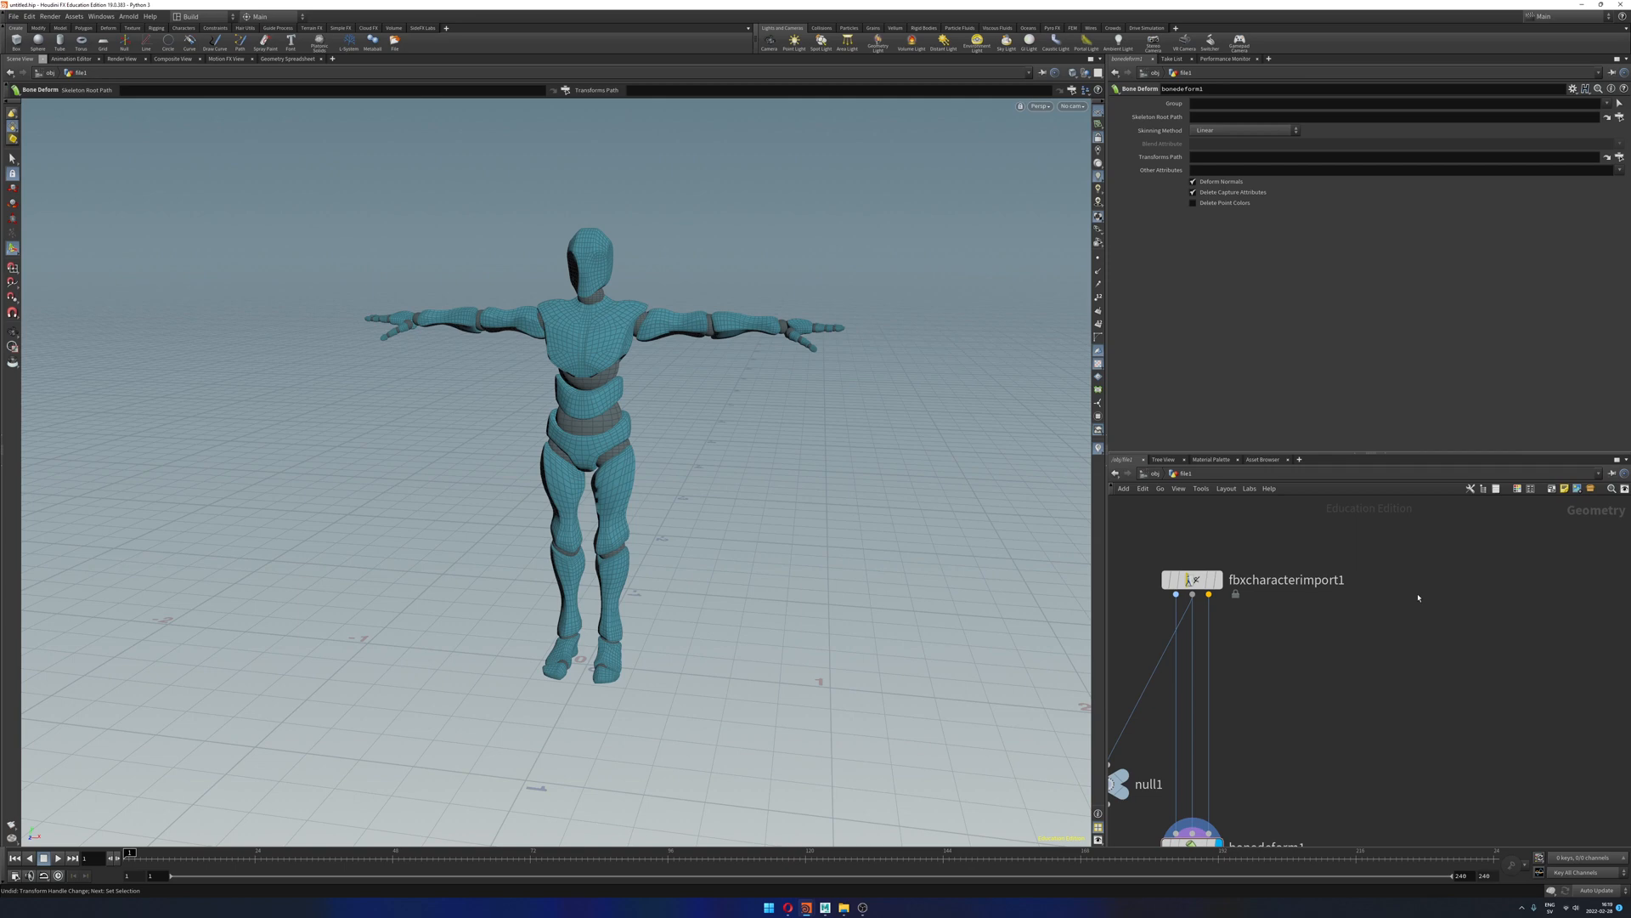
pyautogui.press('Tab')
pyautogui.write('f')
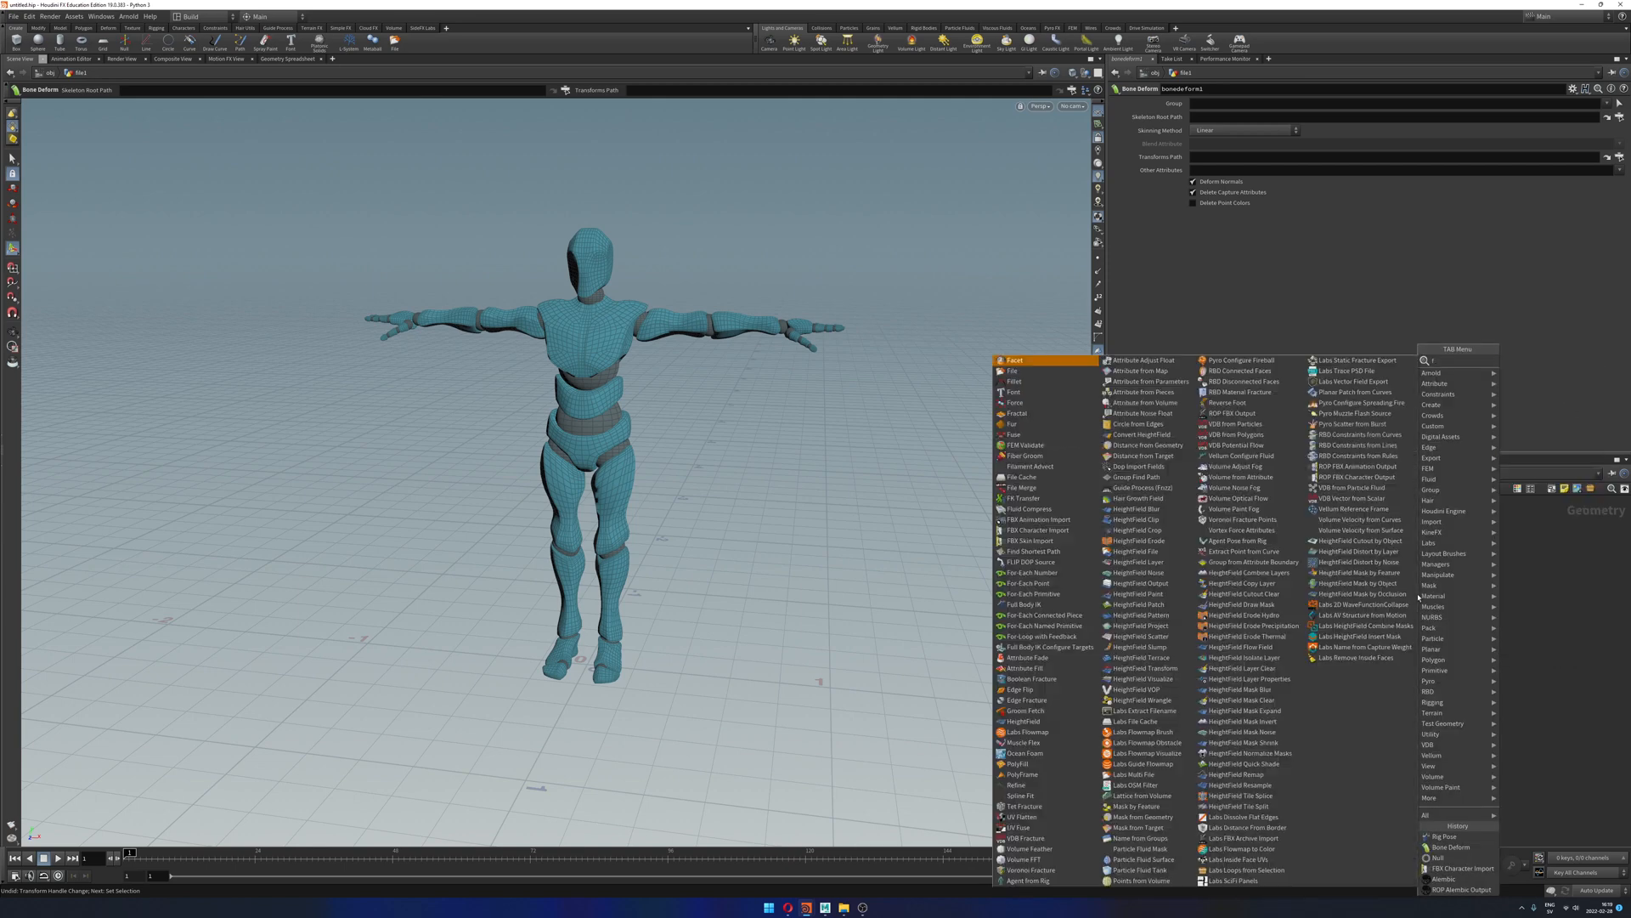
pyautogui.write('bx')
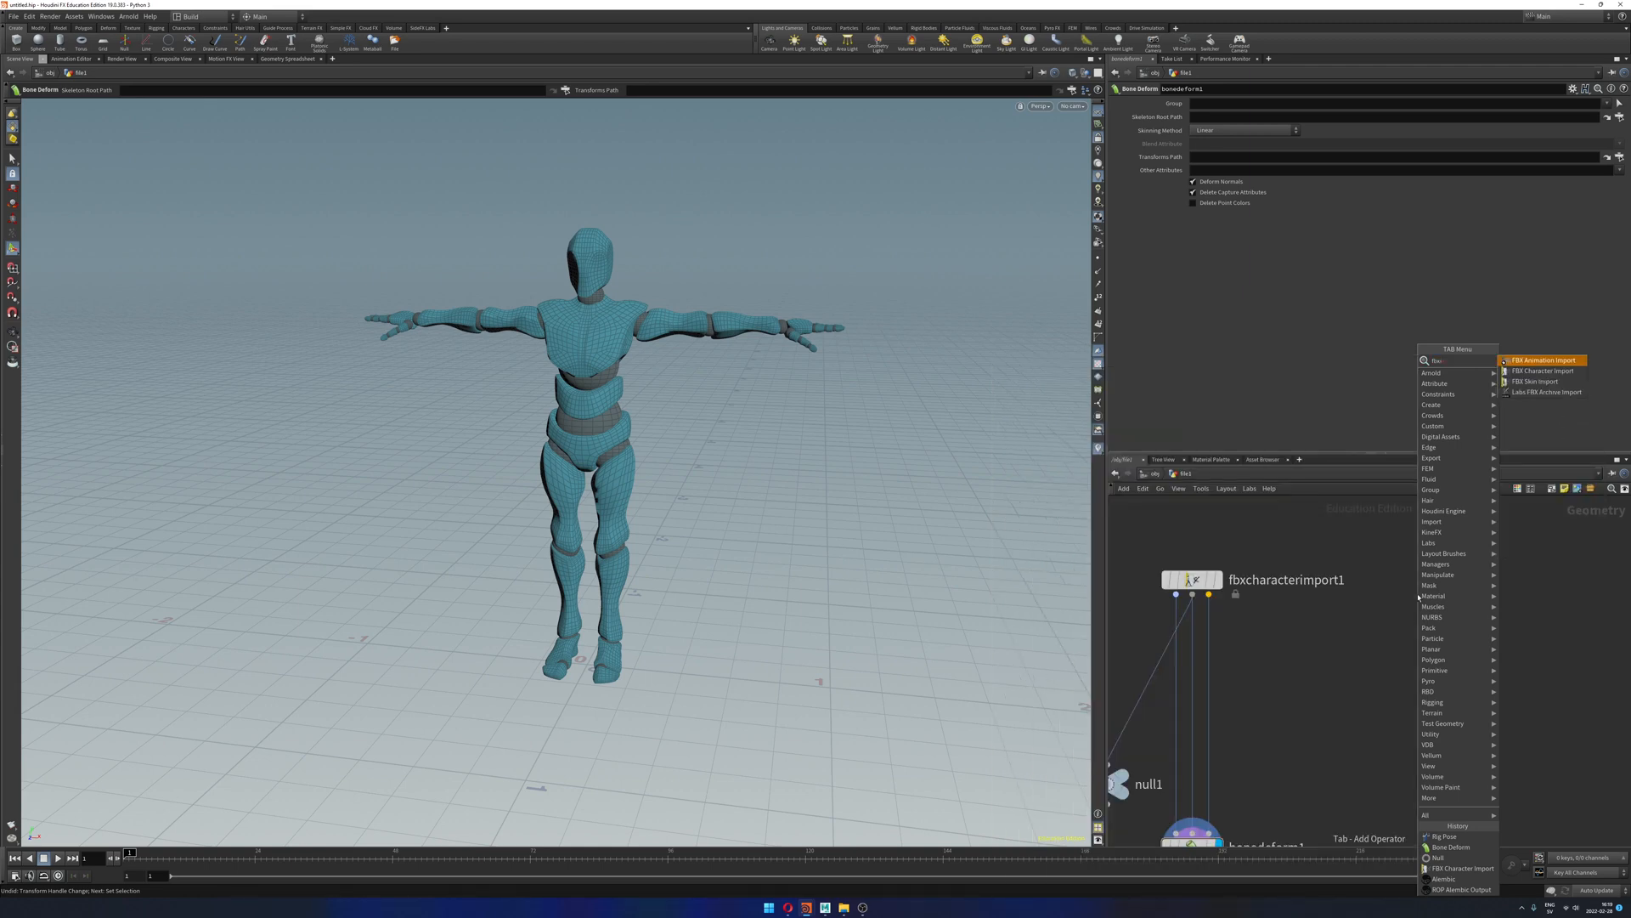
pyautogui.press('Return')
pyautogui.click(1429, 592)
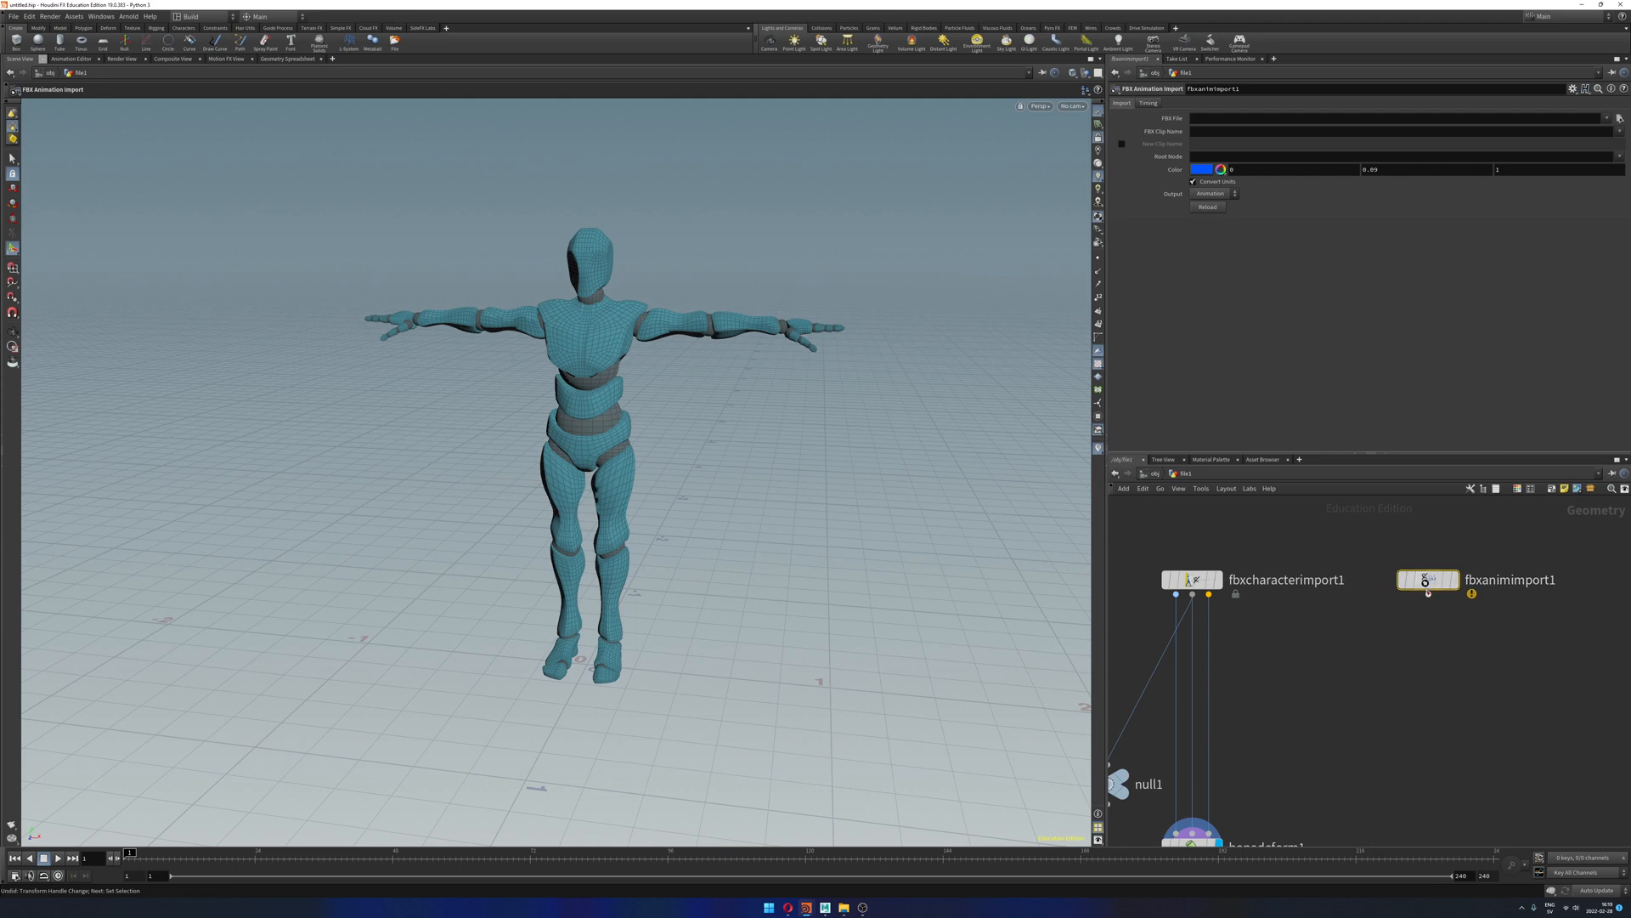
# Step: Display the FBX Animation Import node and load the the_sawmill-front_flip FBX from the mocap/rokoko folder as its FBX file
pyautogui.click(1455, 581)
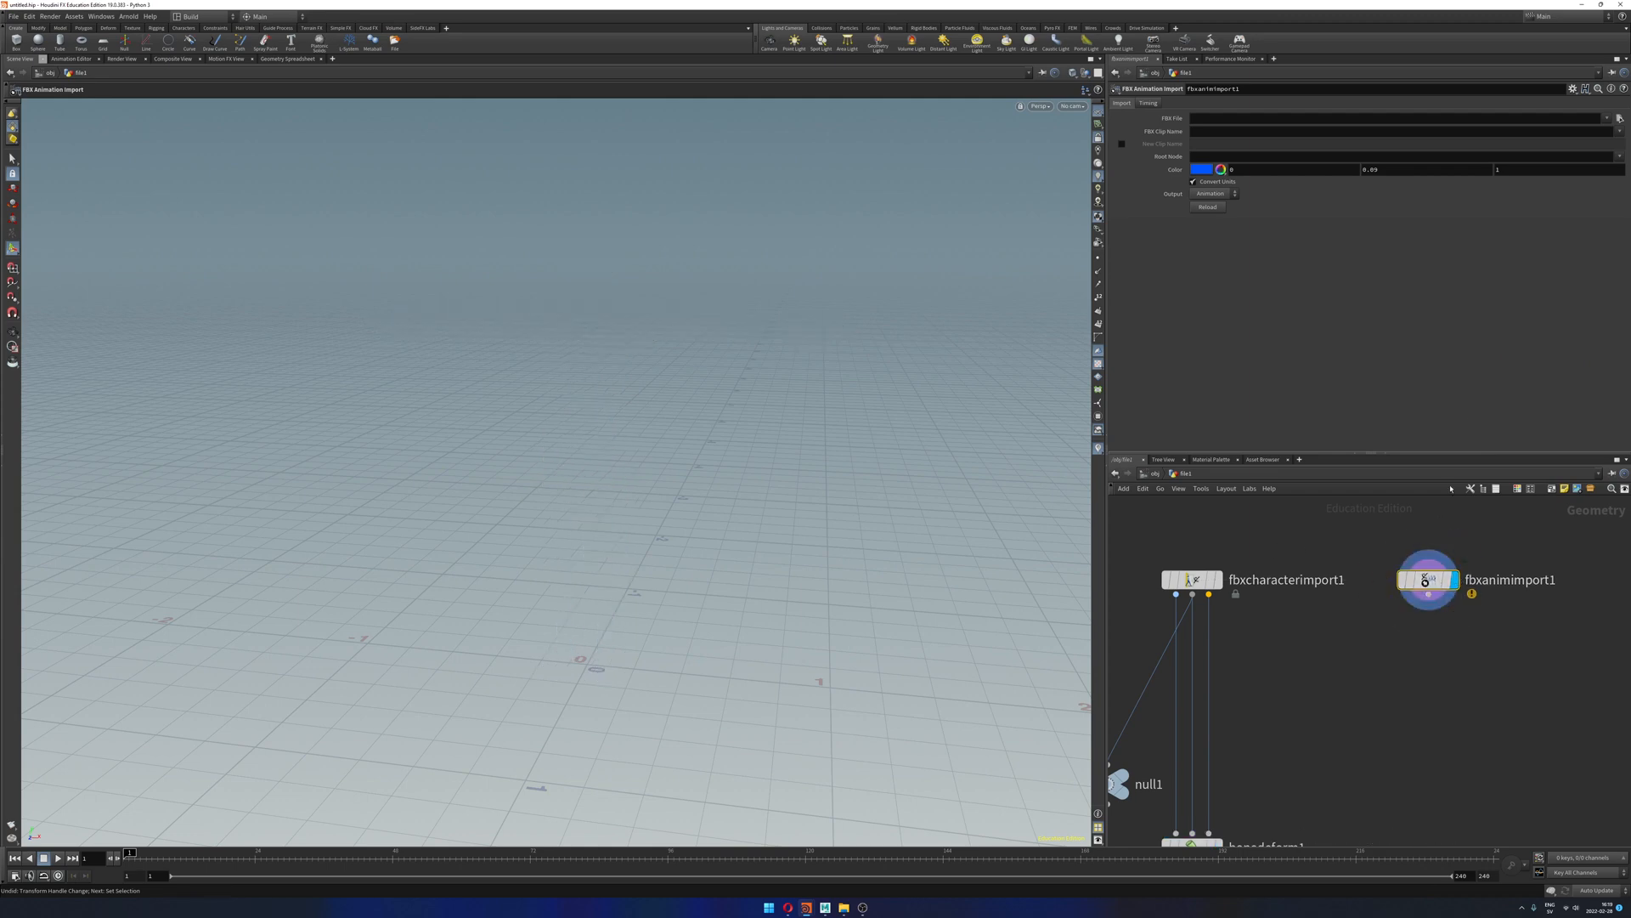
pyautogui.click(1618, 119)
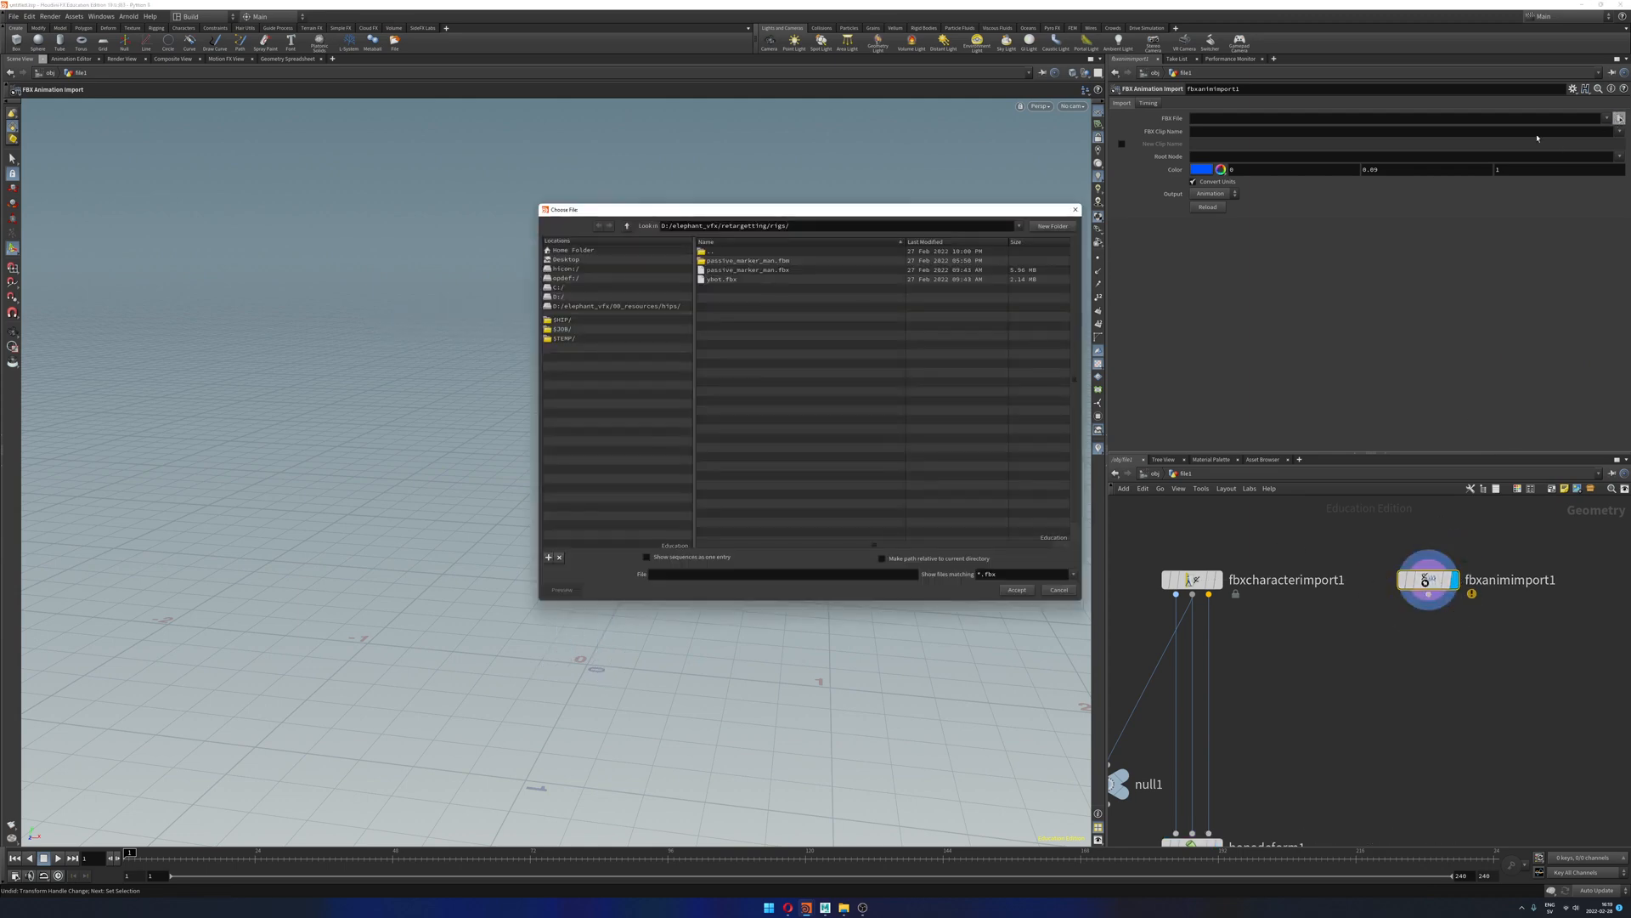
pyautogui.click(627, 226)
pyautogui.doubleClick(717, 280)
pyautogui.doubleClick(730, 270)
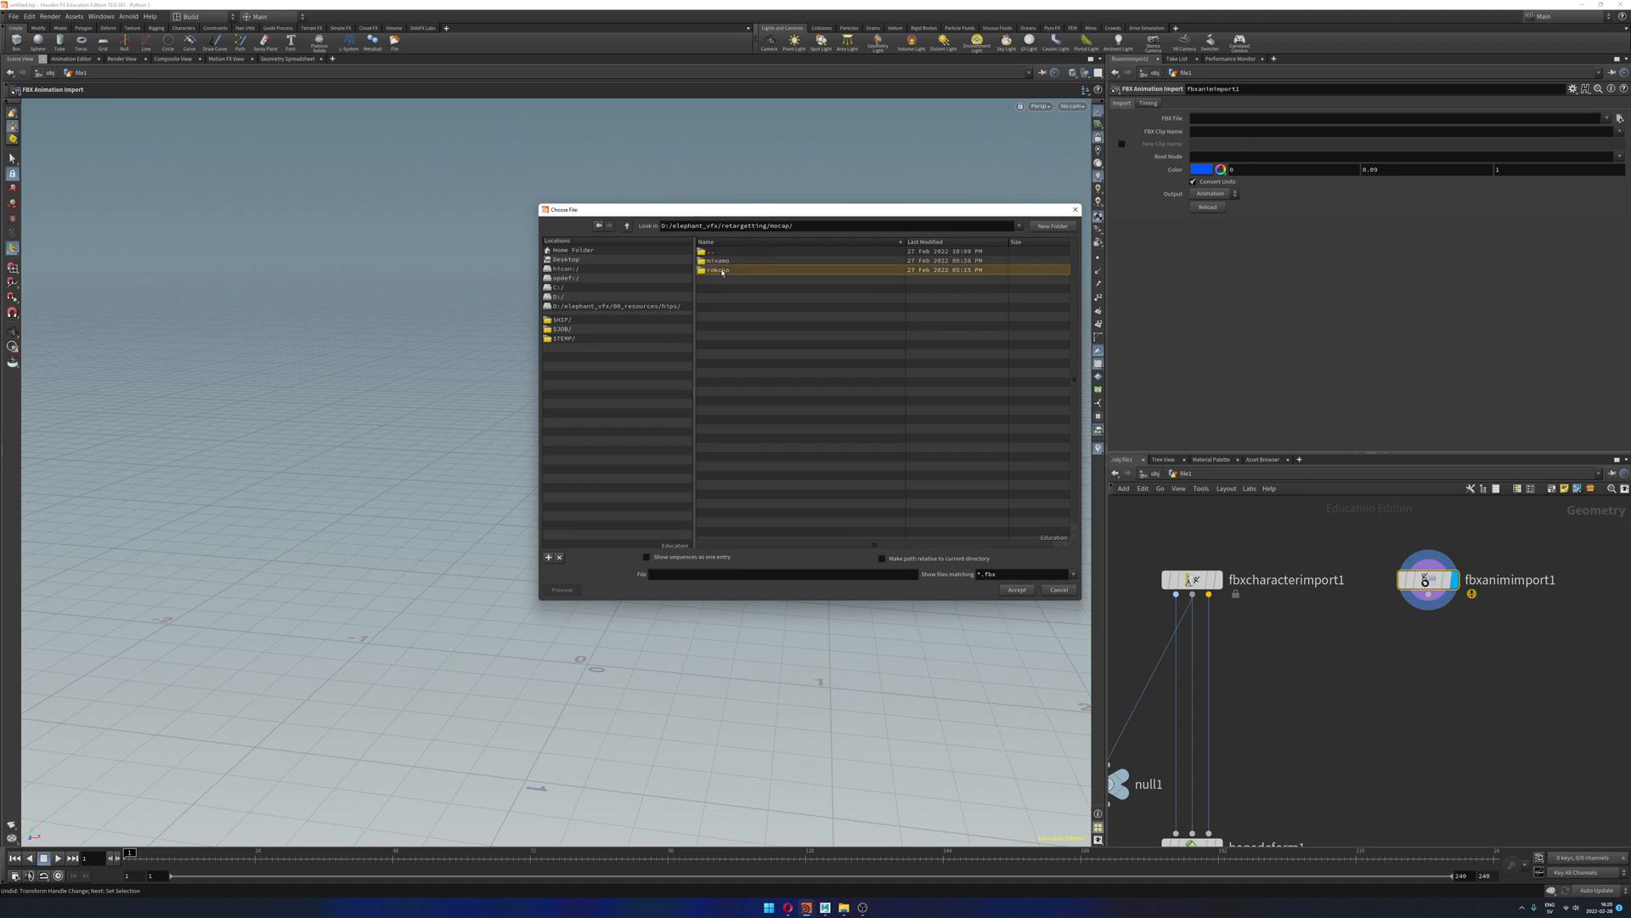
pyautogui.click(733, 261)
pyautogui.click(1017, 590)
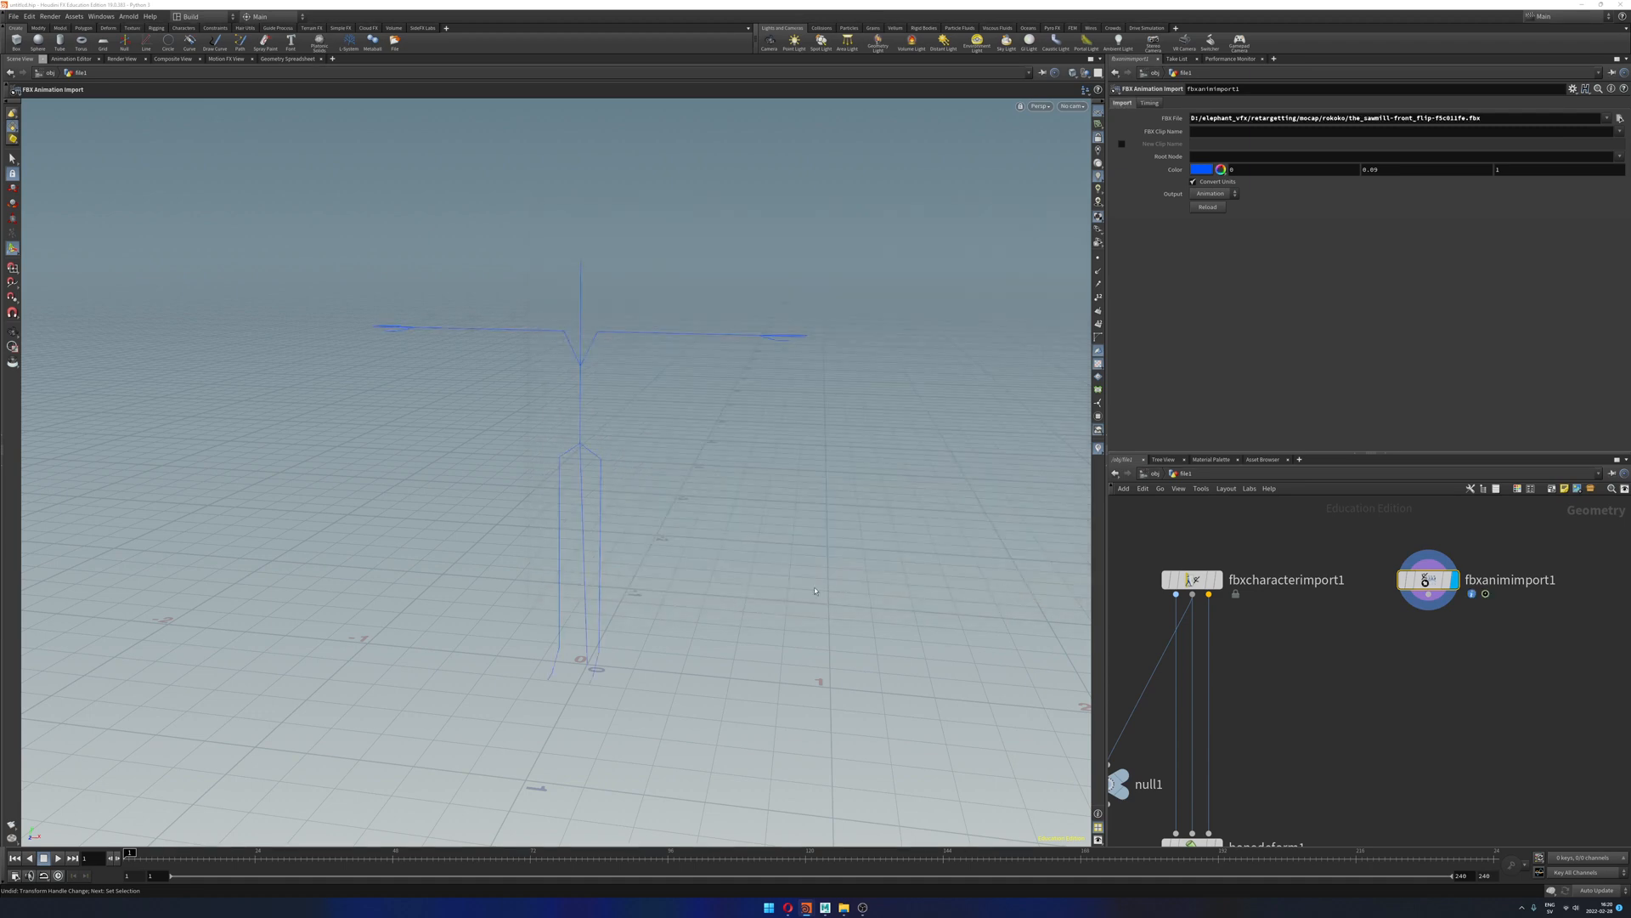
# Step: Scrub through the timeline and examine the imported mocap skeleton and its joint points from different angles
pyautogui.moveTo(135, 852); pyautogui.dragTo(376, 852)
pyautogui.moveTo(763, 600); pyautogui.dragTo(510, 748)
pyautogui.moveTo(393, 852); pyautogui.dragTo(127, 852)
pyautogui.click(1095, 259)
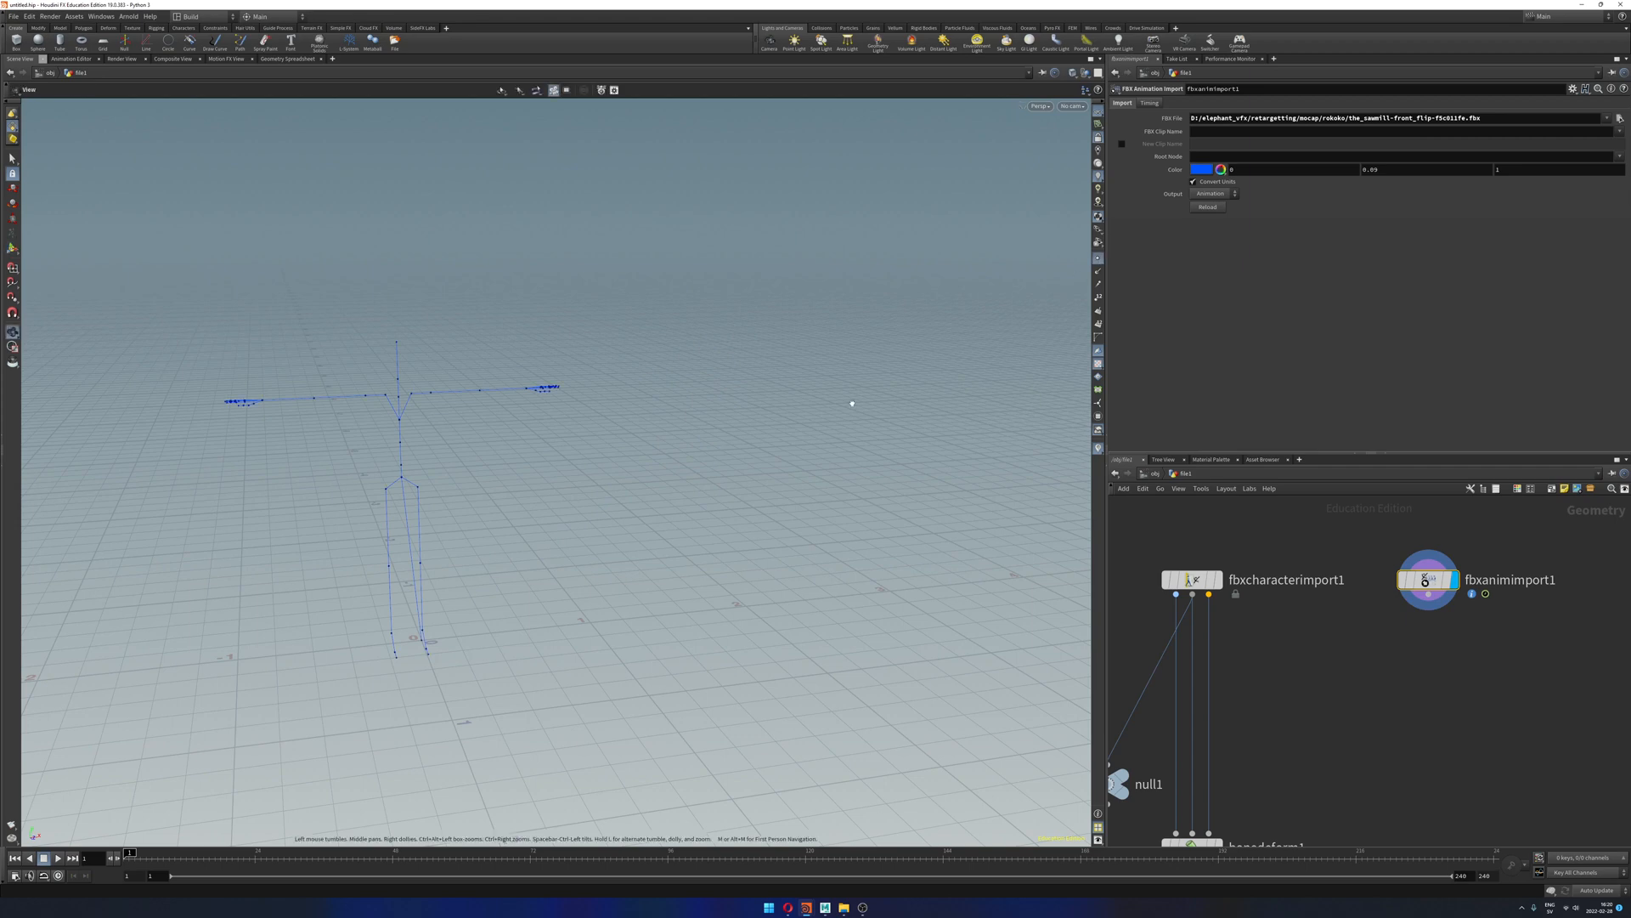
pyautogui.moveTo(849, 404); pyautogui.dragTo(739, 477)
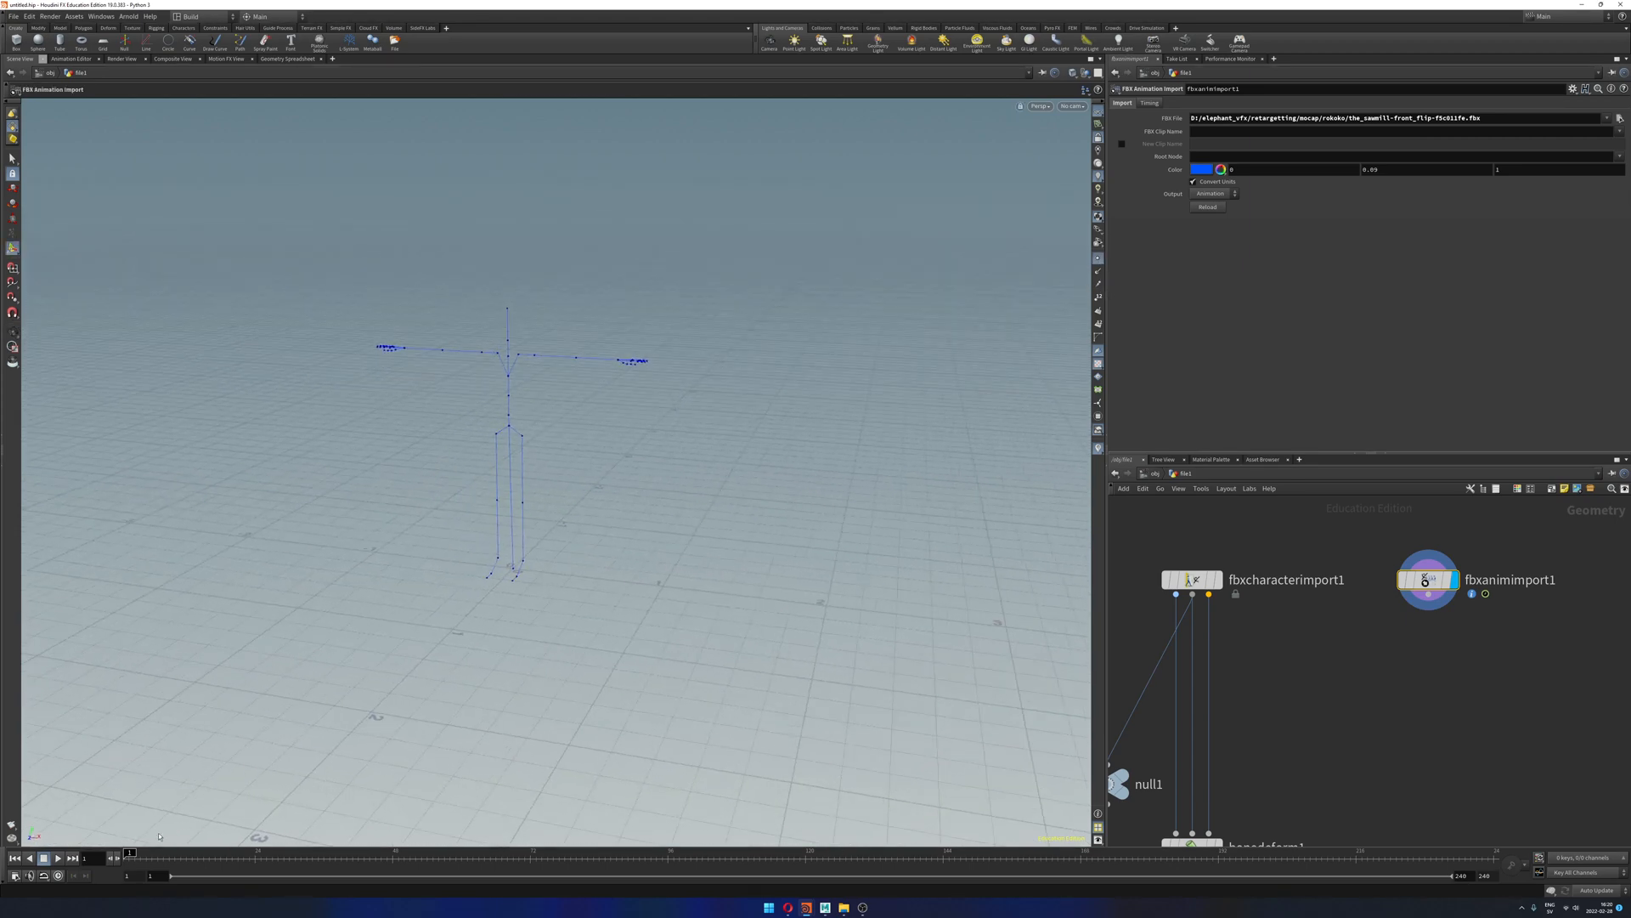
pyautogui.moveTo(140, 852)
pyautogui.mouseDown()
pyautogui.moveTo(529, 837)
pyautogui.moveTo(127, 852)
pyautogui.mouseUp()
# Step: Set the FBX clip name to the clip stored in the file, clear it, and select the same clip again
pyautogui.click(1620, 132)
pyautogui.click(1576, 144)
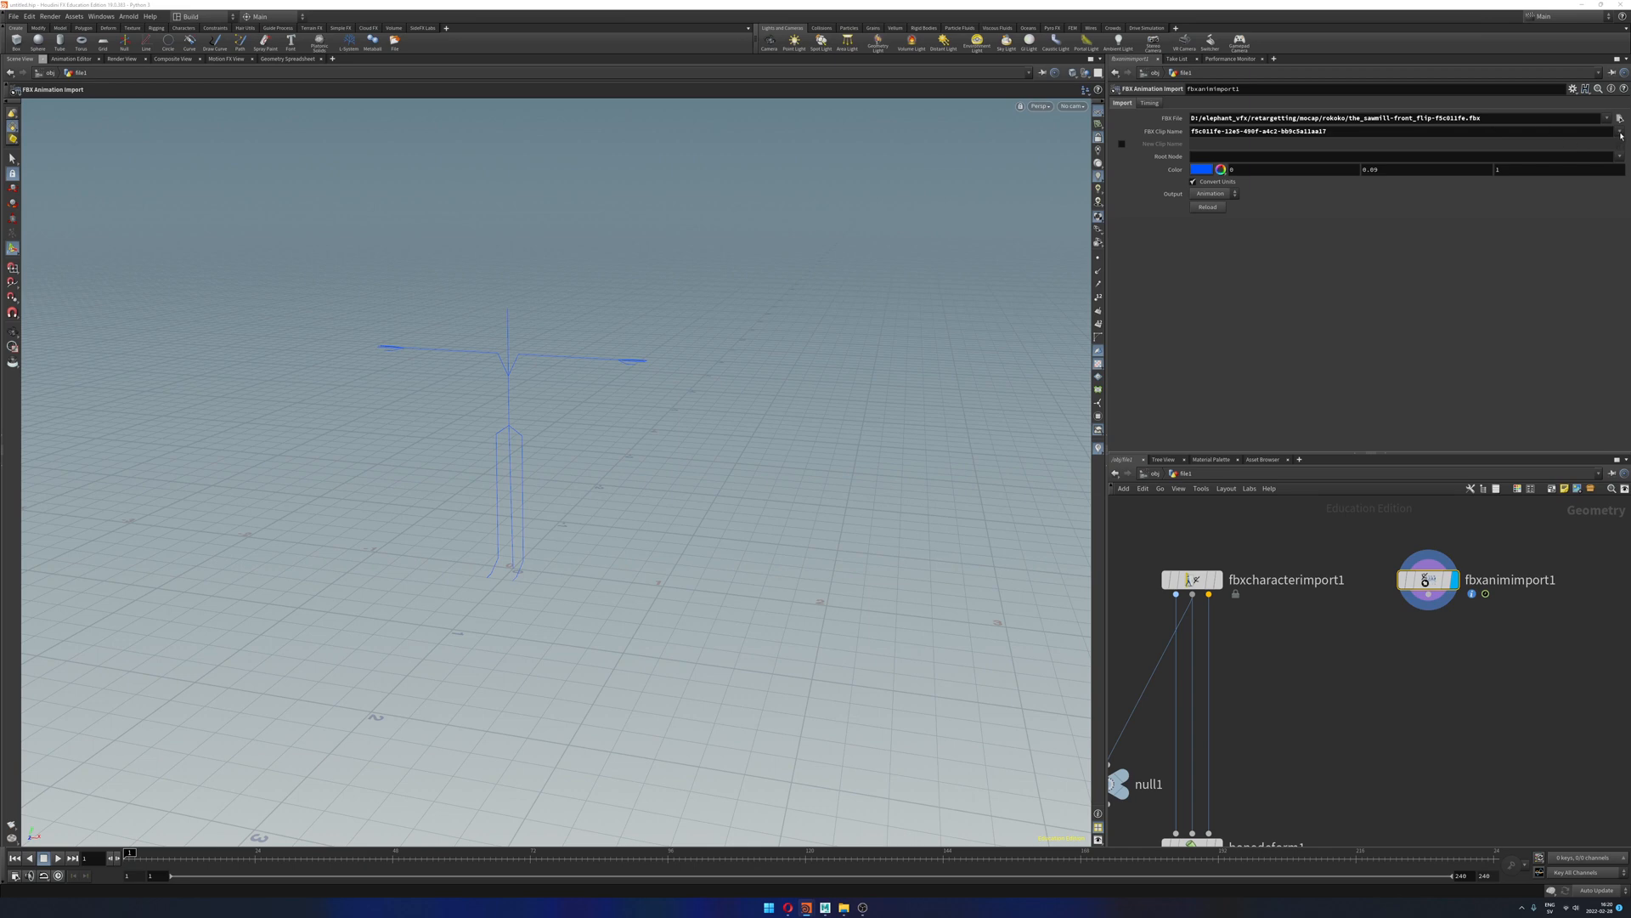
pyautogui.tripleClick(1574, 133)
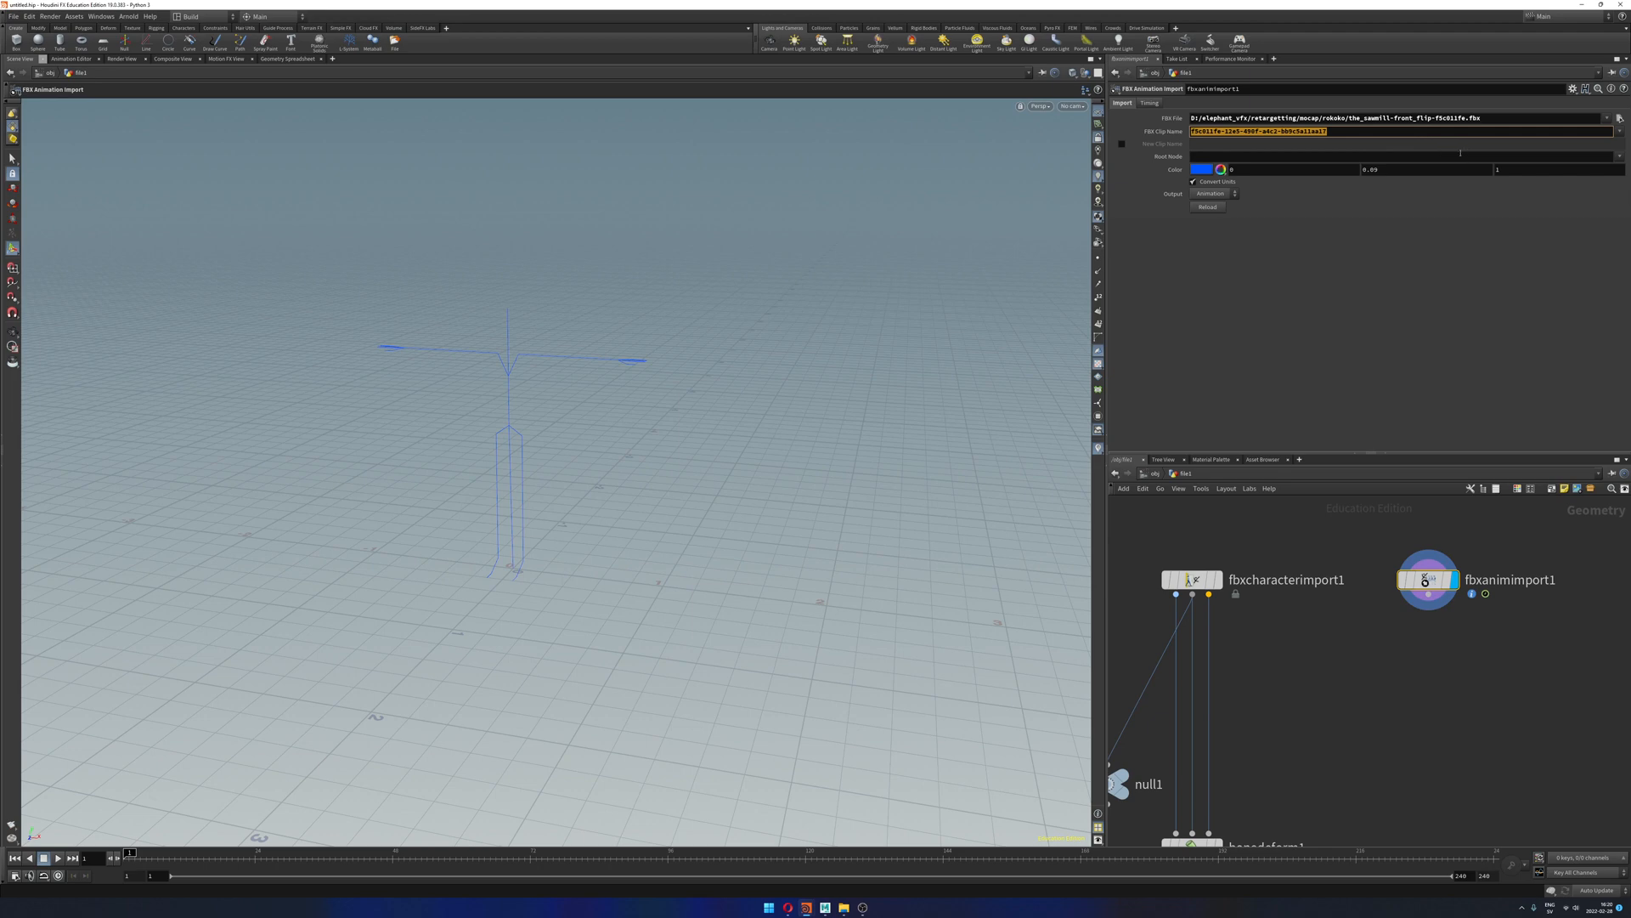
pyautogui.press('BackSpace')
pyautogui.click(1620, 131)
pyautogui.click(1594, 145)
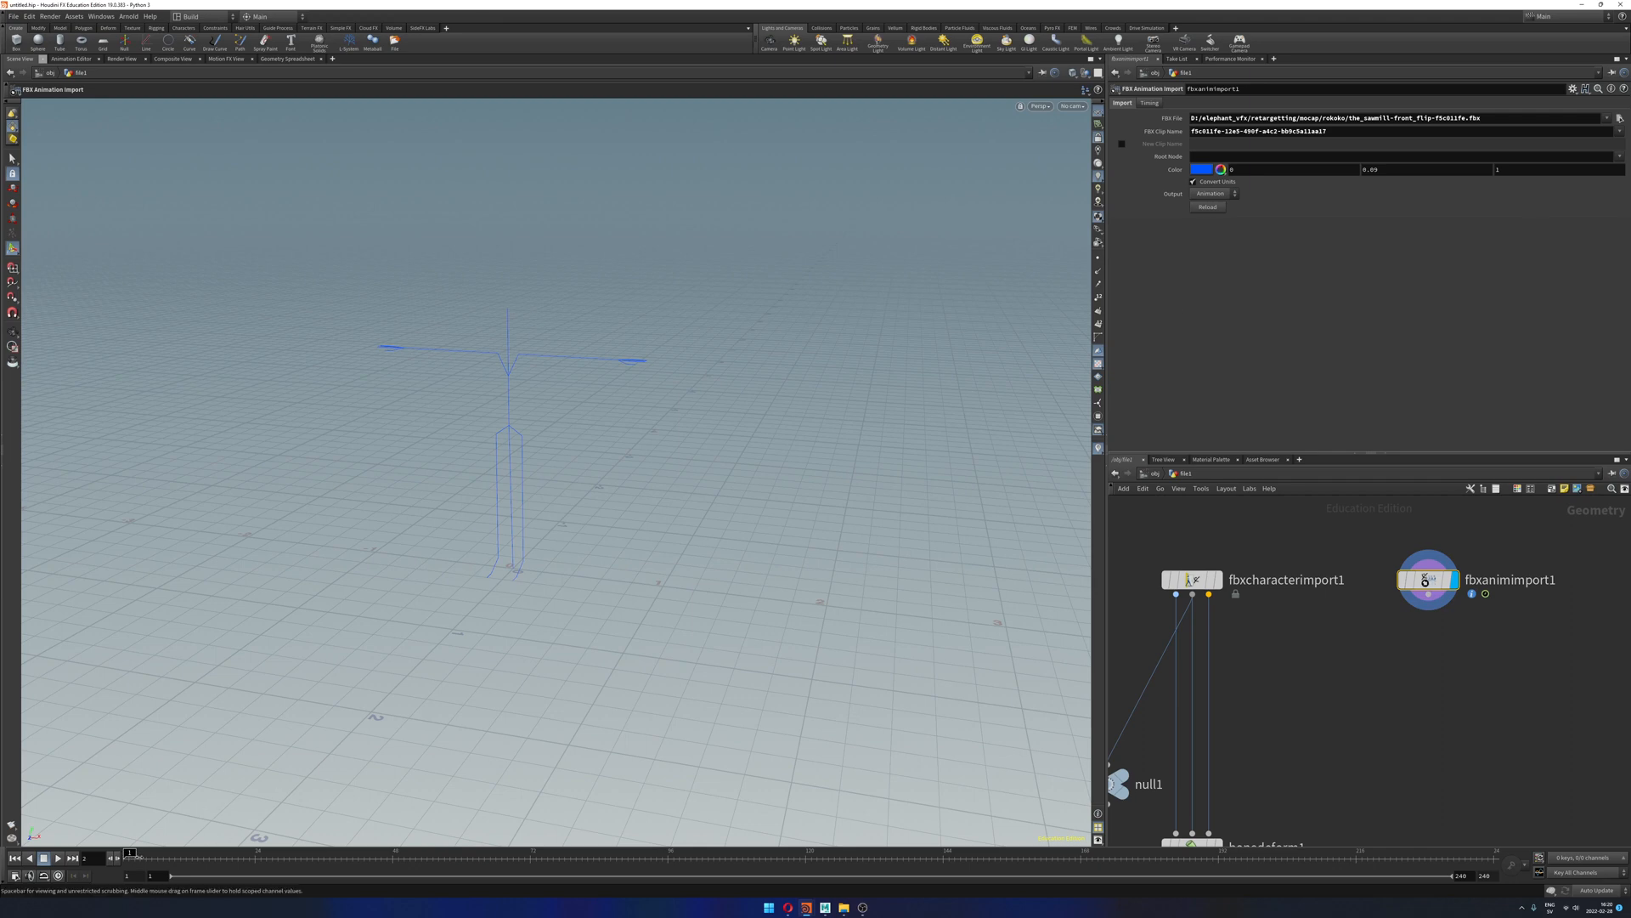
pyautogui.moveTo(132, 856); pyautogui.dragTo(19, 876)
# Step: Turn off Convert Units to compare the skeleton's scale, and turn it back on
pyautogui.click(1194, 182)
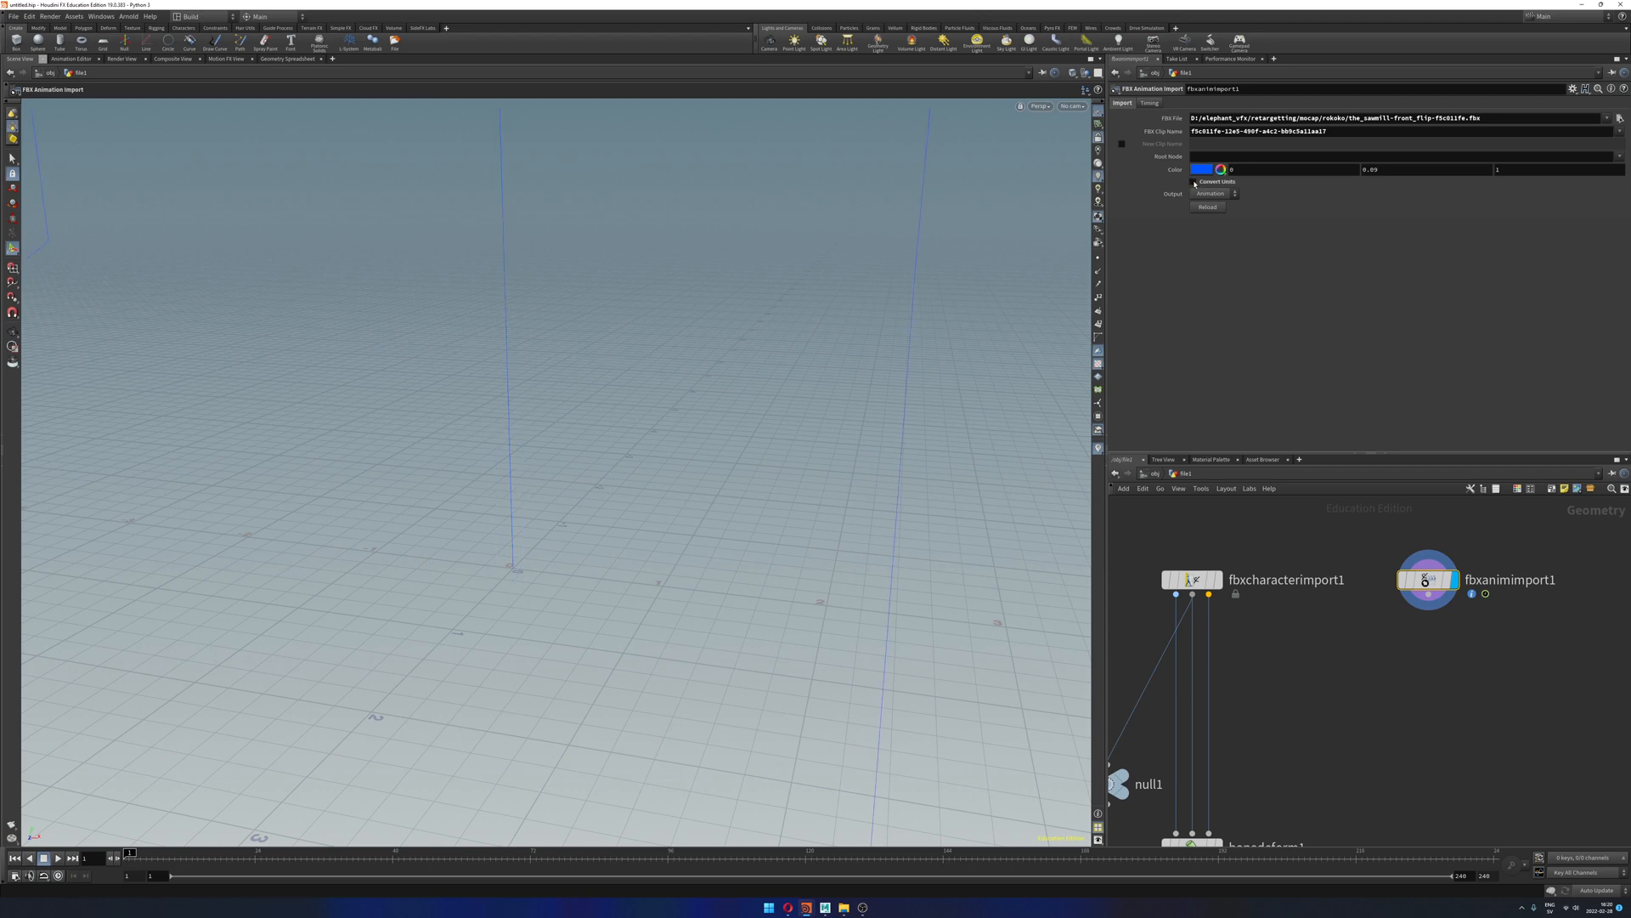
pyautogui.press('f')
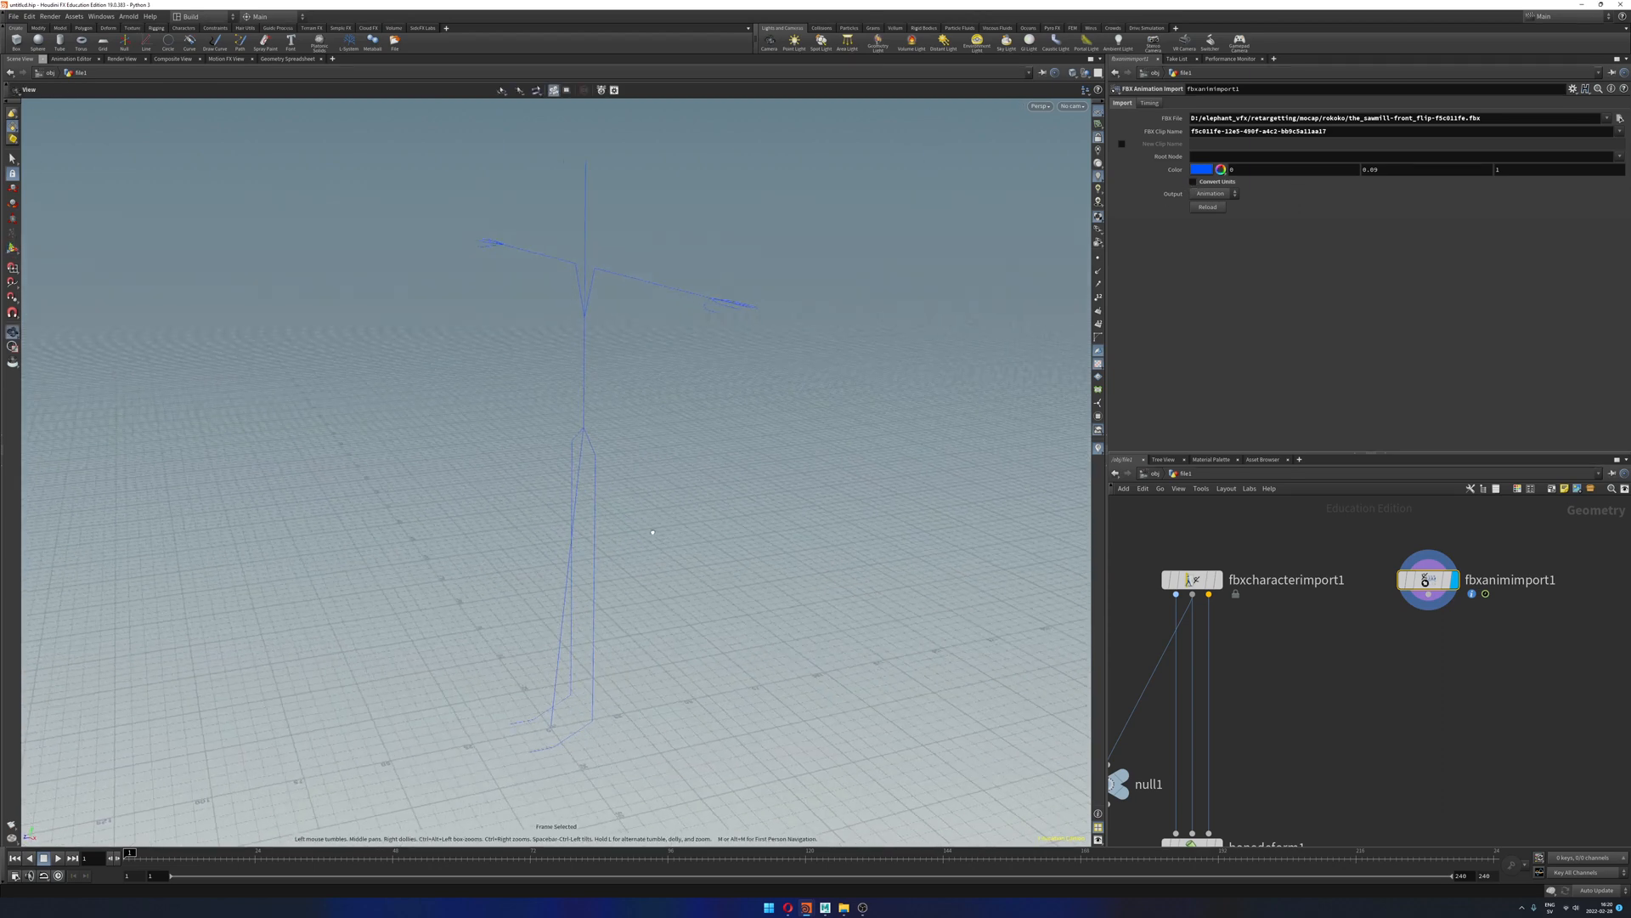
pyautogui.click(1193, 182)
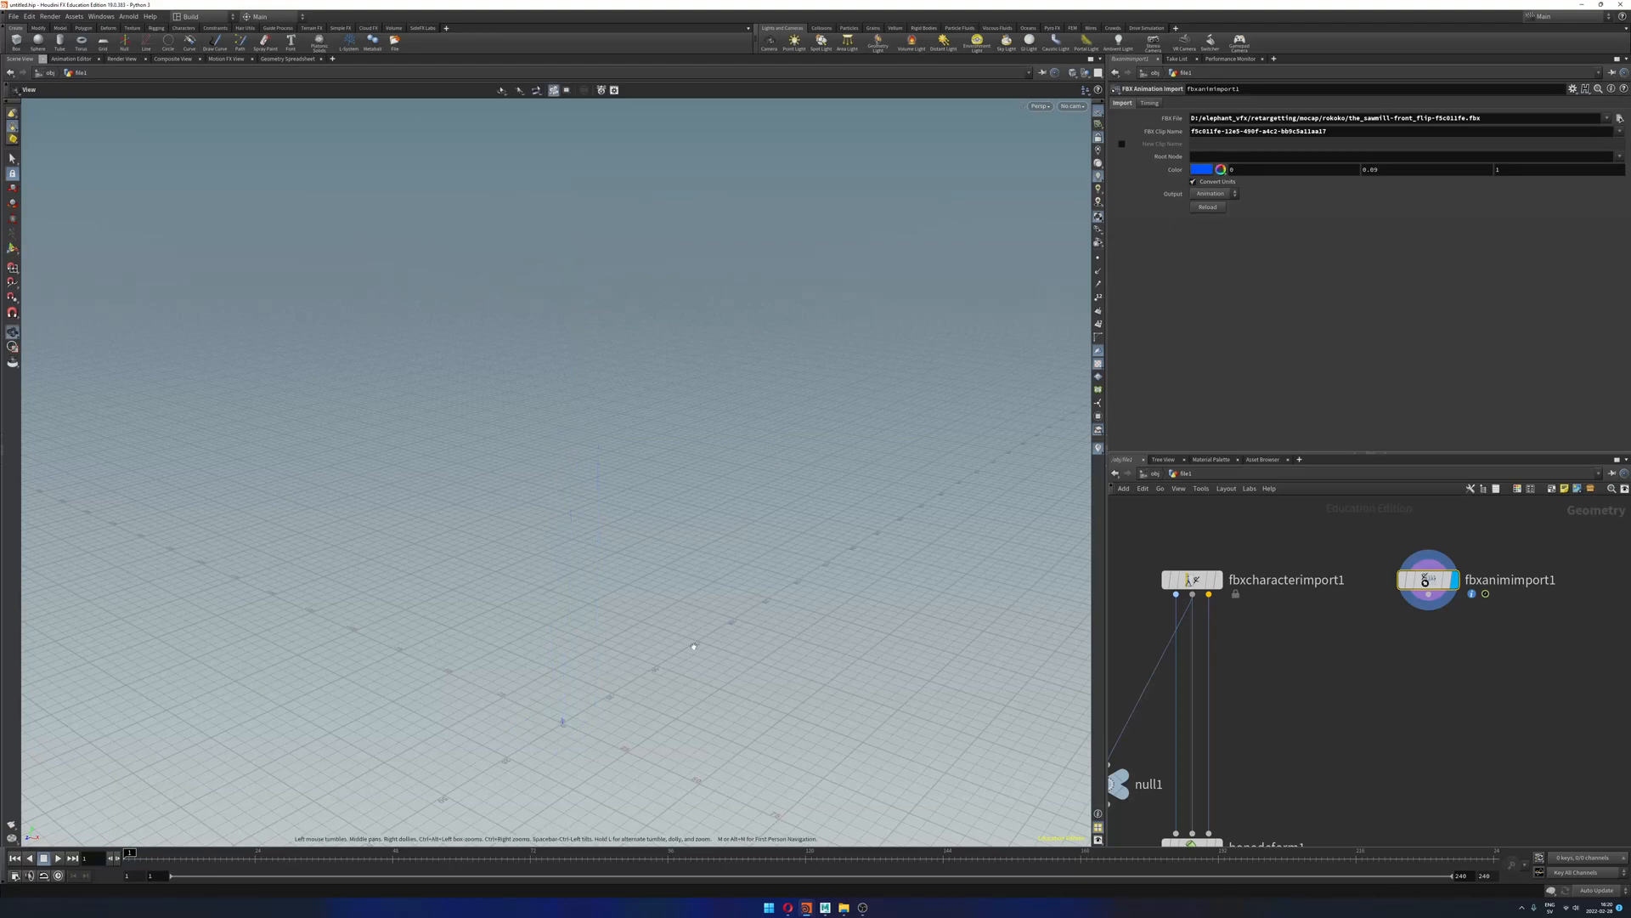
# Step: Try red and other swatches for the animation skeleton's color, settling on pure blue (0, 0, 1)
pyautogui.click(1211, 174)
pyautogui.click(1175, 98)
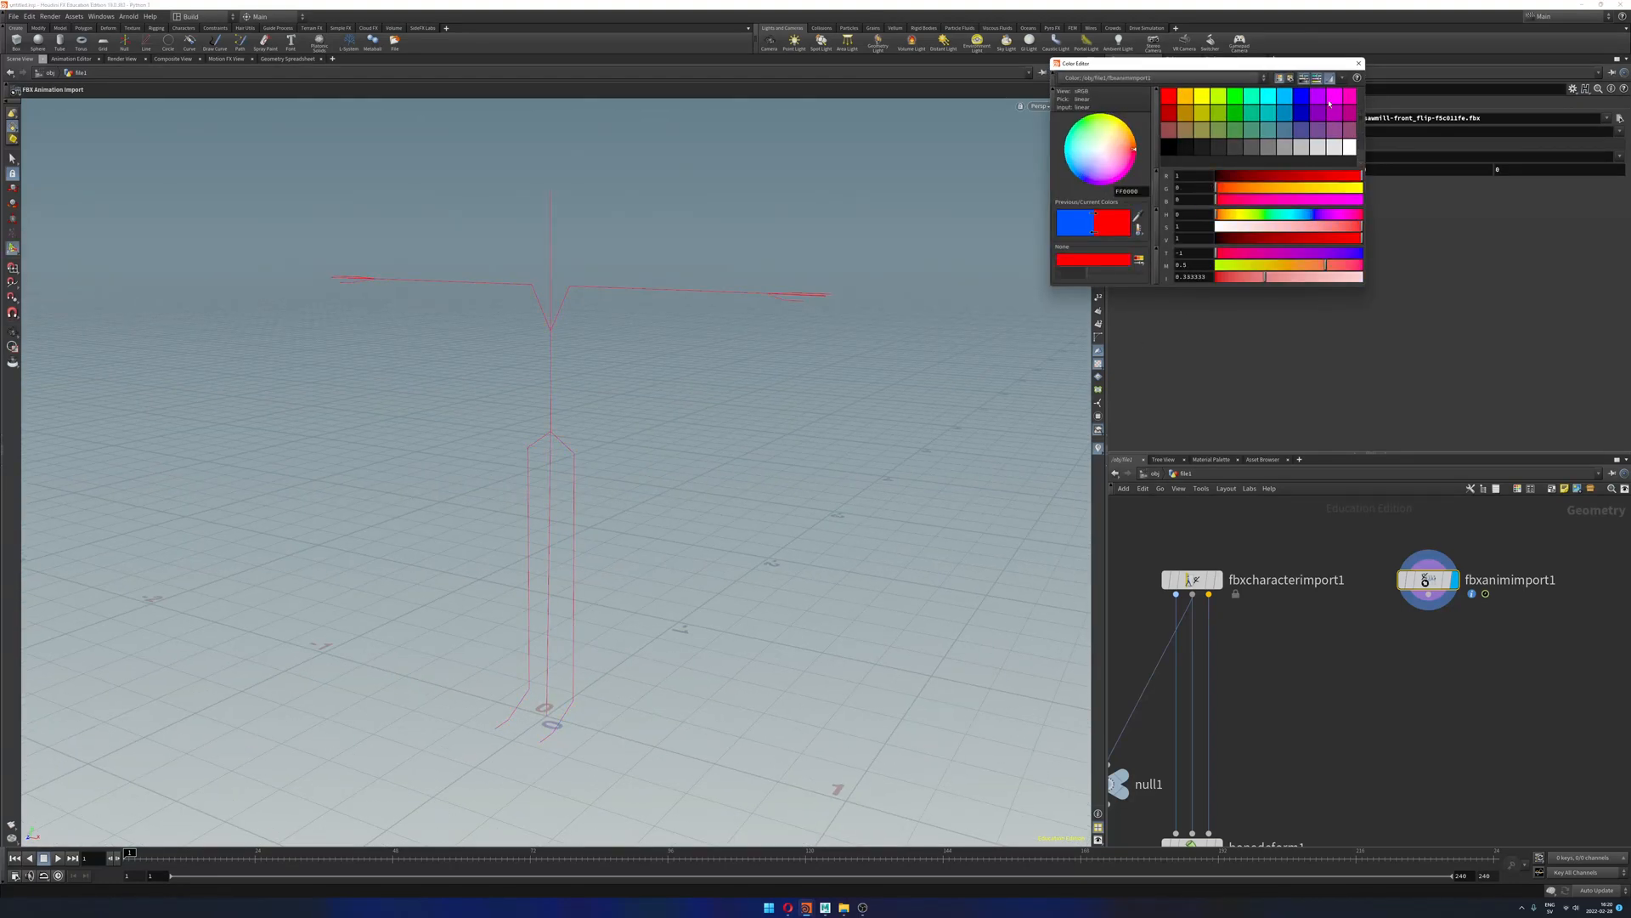
pyautogui.click(1304, 101)
pyautogui.click(1285, 99)
pyautogui.click(1305, 100)
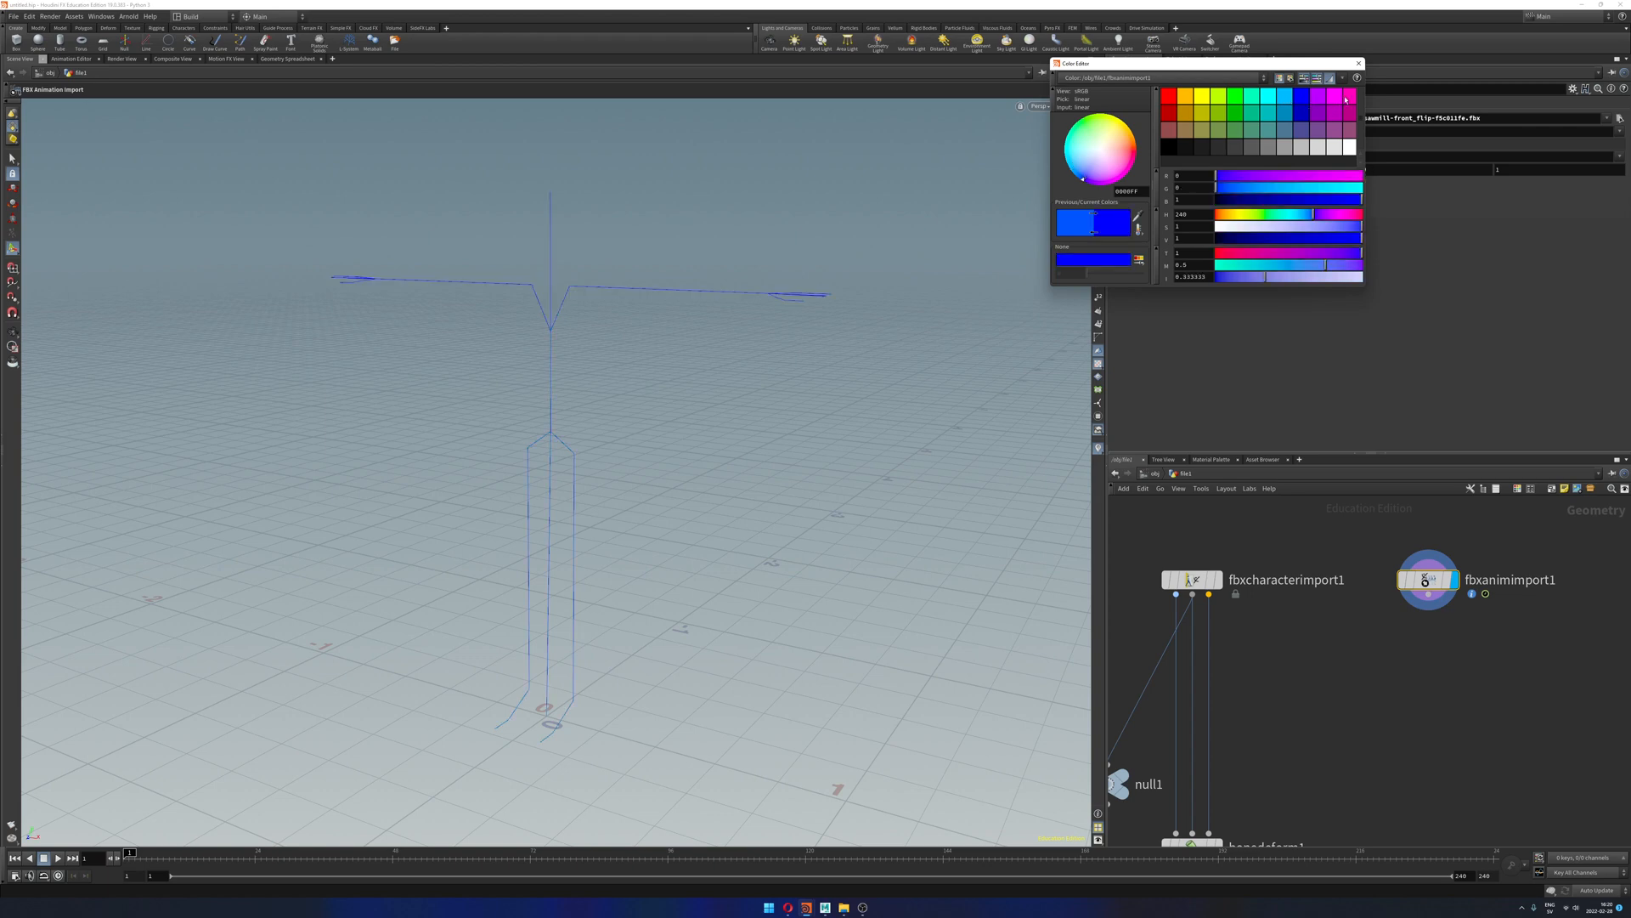
pyautogui.click(1349, 98)
pyautogui.click(1295, 113)
pyautogui.click(1358, 66)
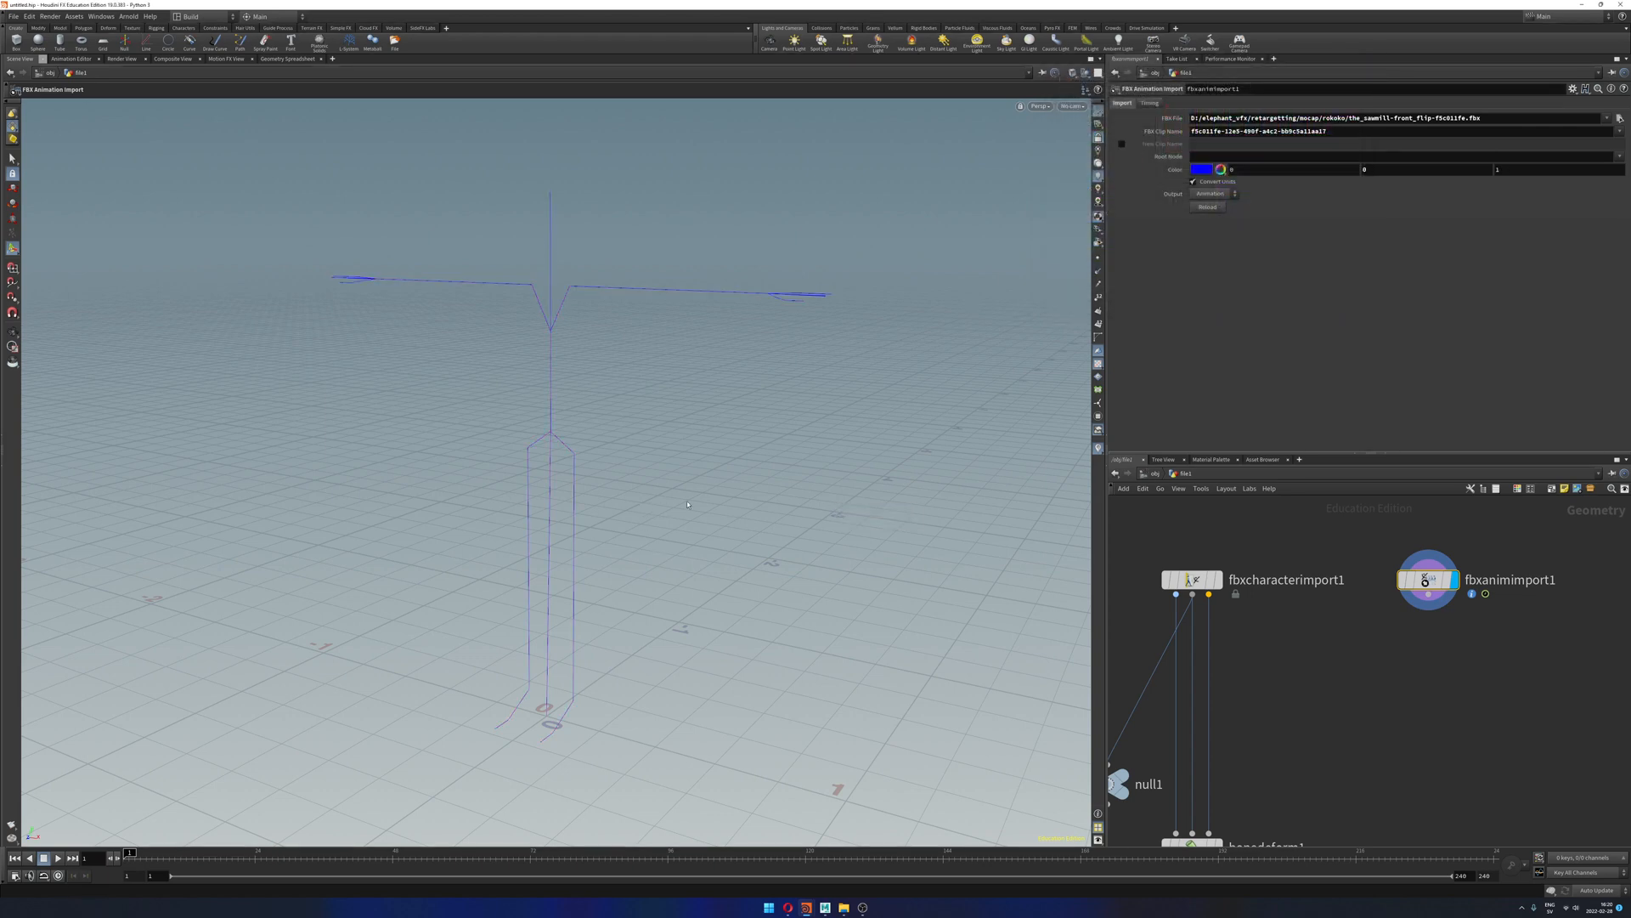
# Step: Examine the blue mocap skeleton, compare it with the displayed FBX character import, and return display to the animation import
pyautogui.scroll(-3, 756, 510)
pyautogui.keyDown('alt'); pyautogui.moveTo(756, 509); pyautogui.dragTo(684, 489); pyautogui.keyUp('alt')
pyautogui.press('Return')
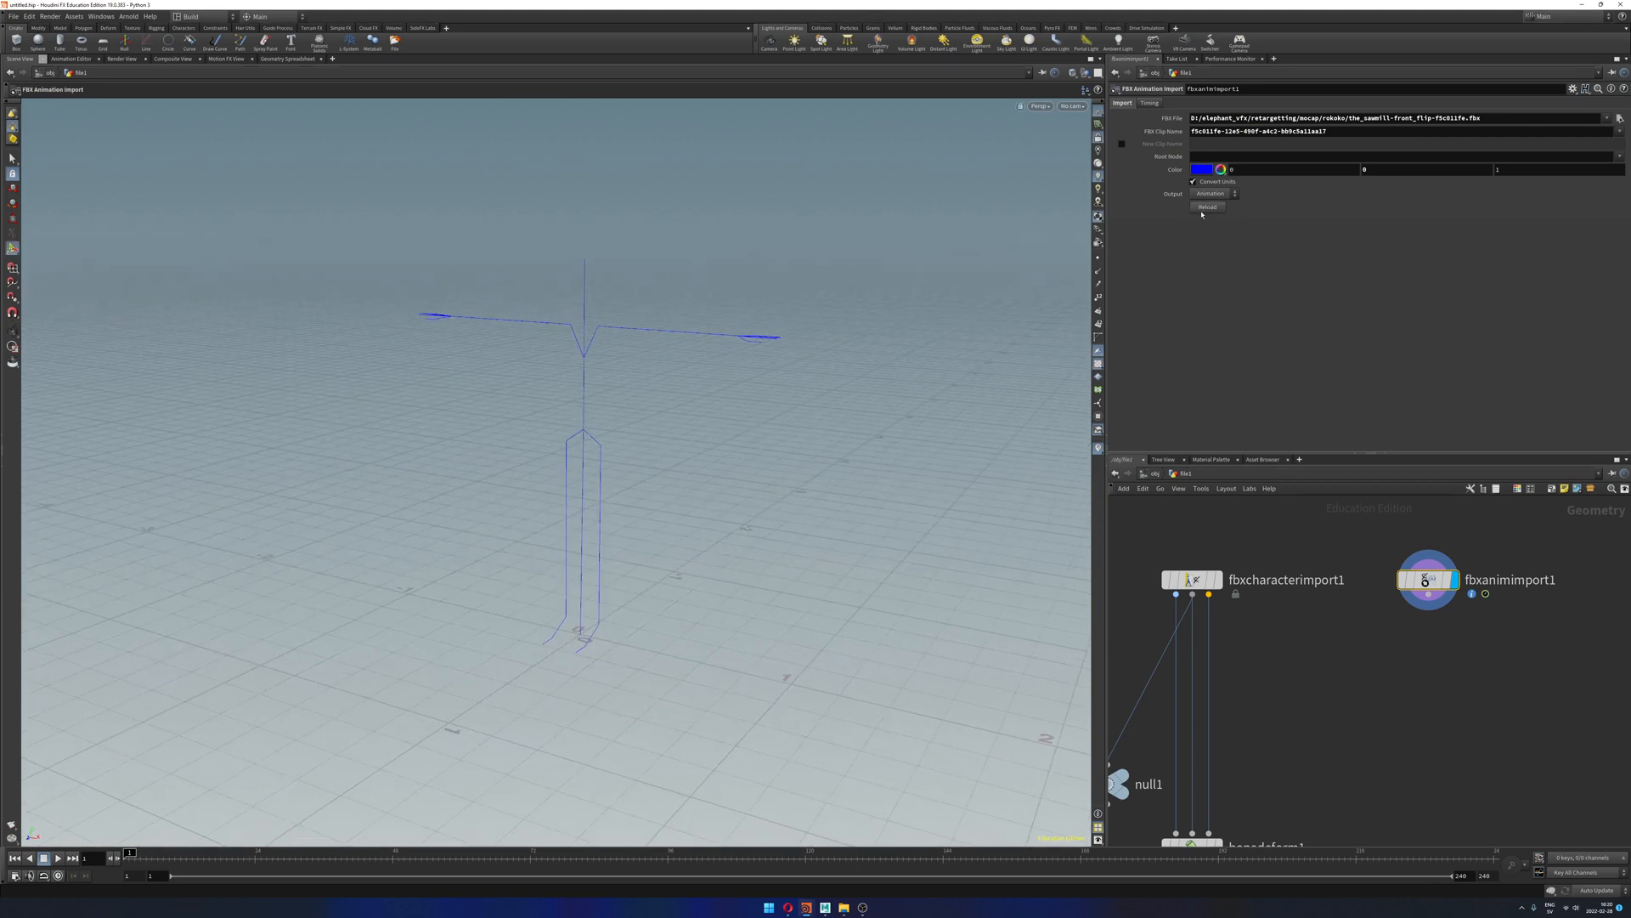
pyautogui.scroll(-2, 612, 548)
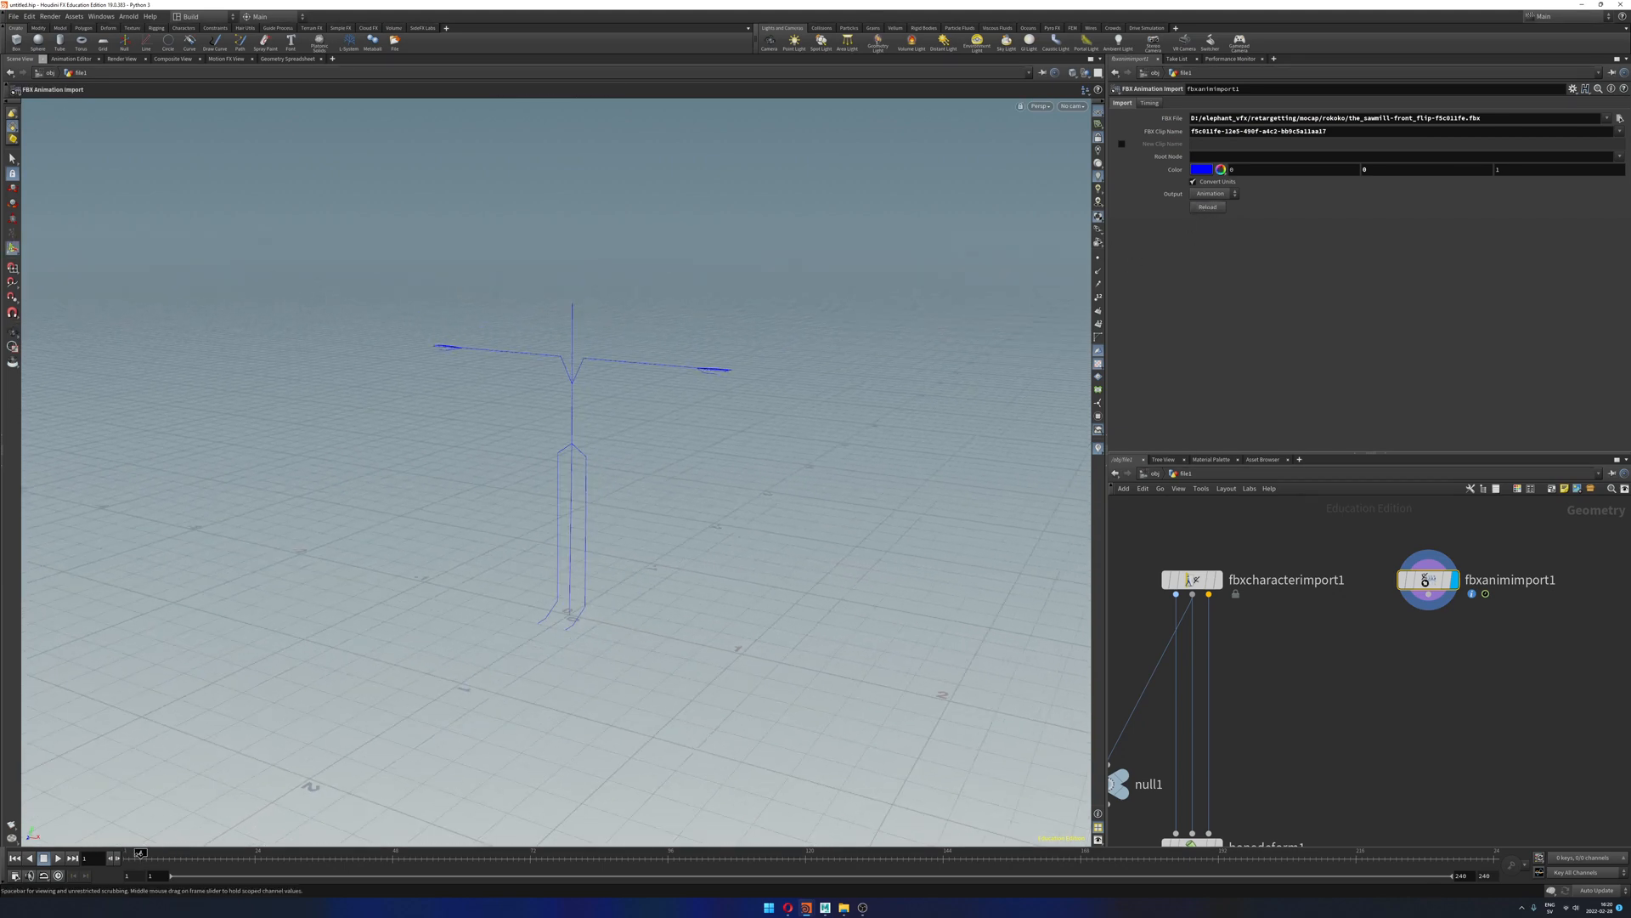
pyautogui.moveTo(130, 852)
pyautogui.mouseDown()
pyautogui.moveTo(395, 836)
pyautogui.moveTo(130, 852)
pyautogui.mouseUp()
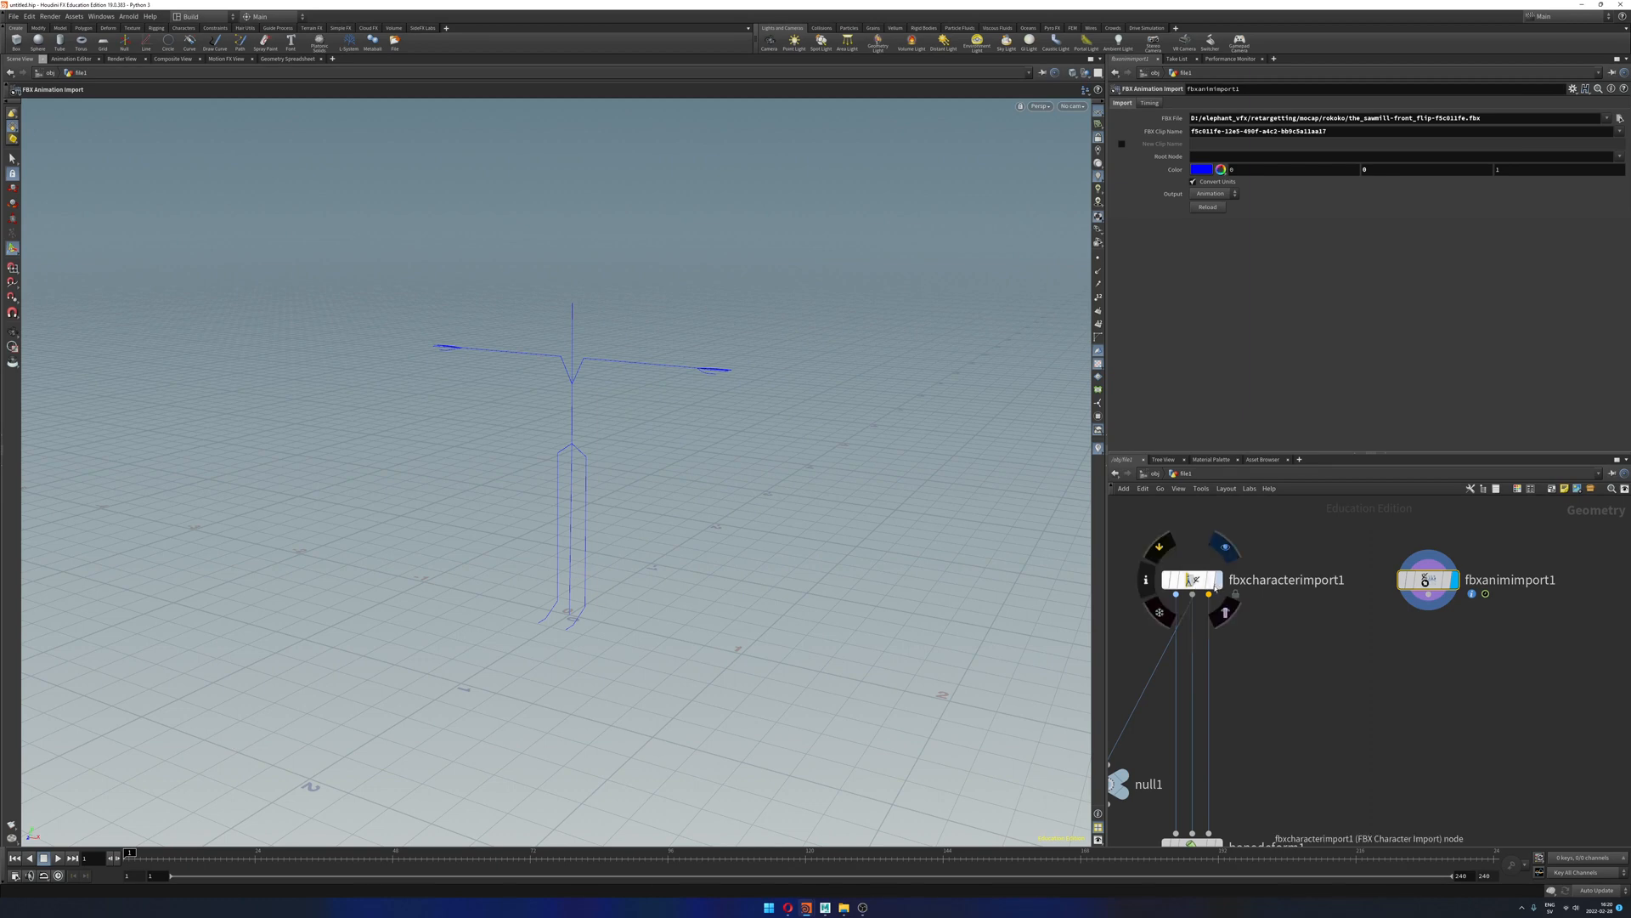
pyautogui.click(1221, 589)
pyautogui.click(1455, 579)
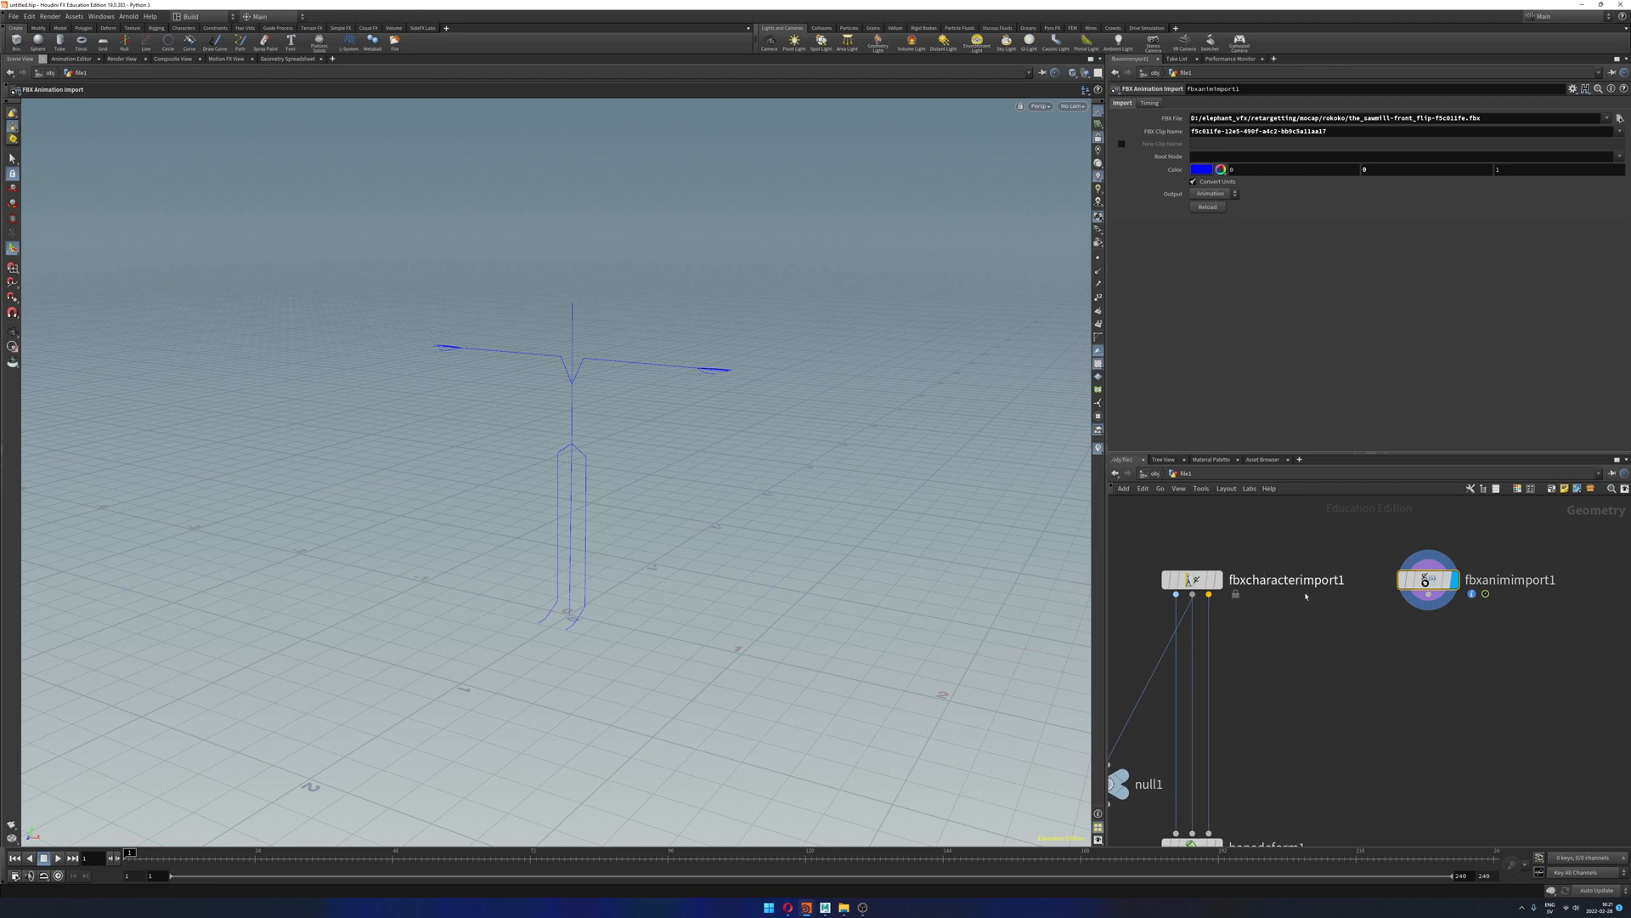
# Step: Add a Rig Match Pose node between the FBX character import and the FBX animation import
pyautogui.press('h')
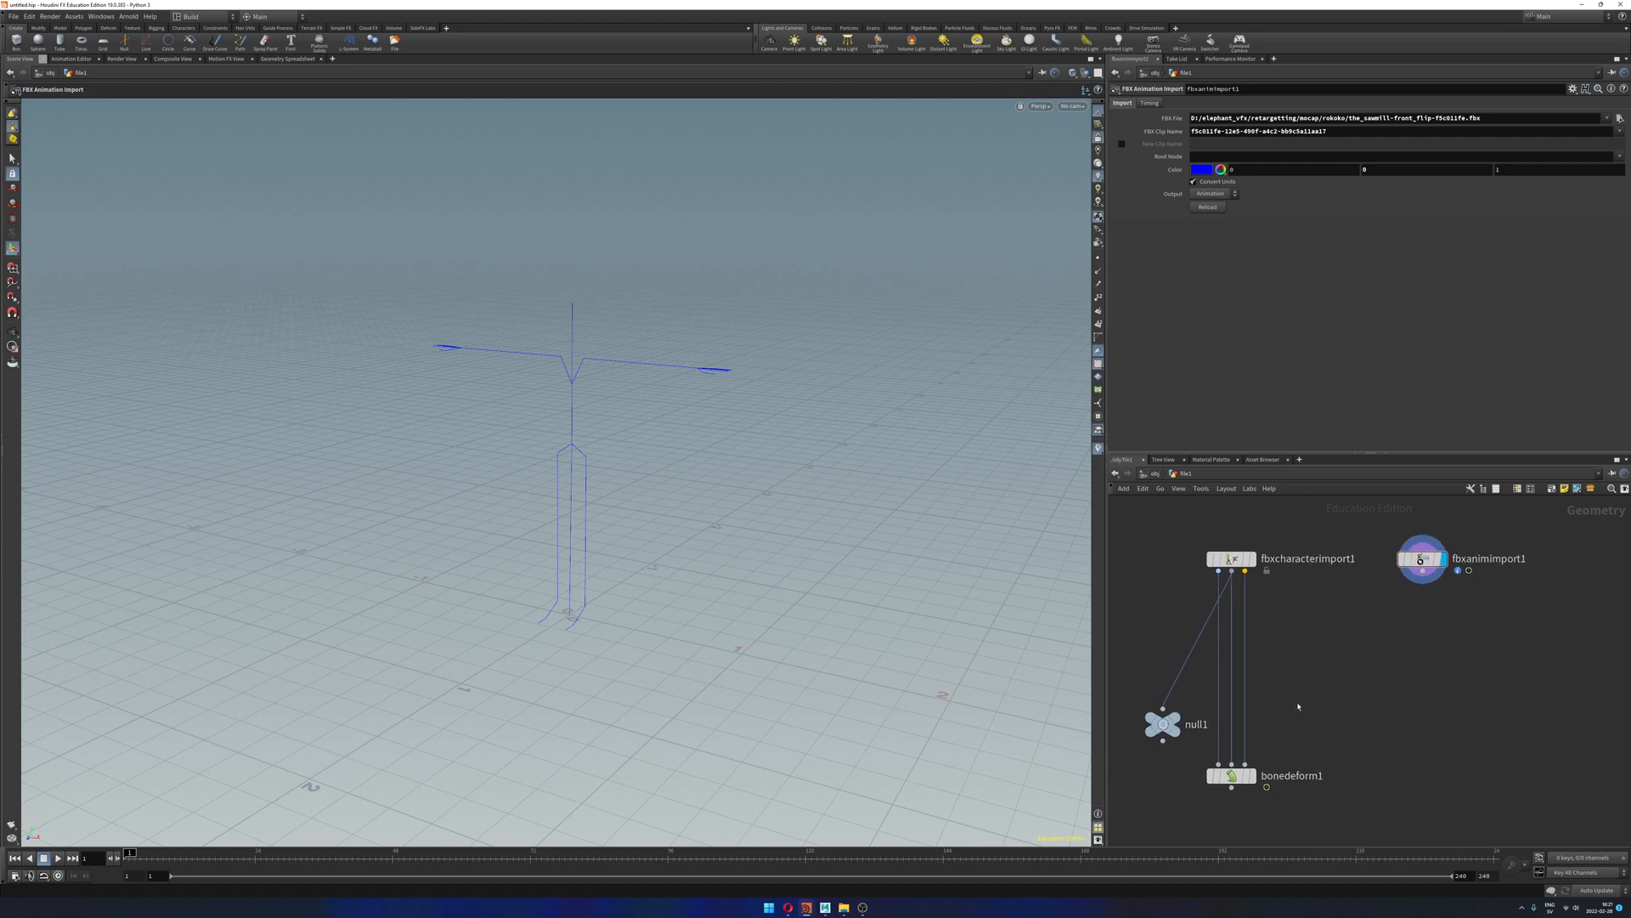
pyautogui.press('Tab')
pyautogui.write('rigmat')
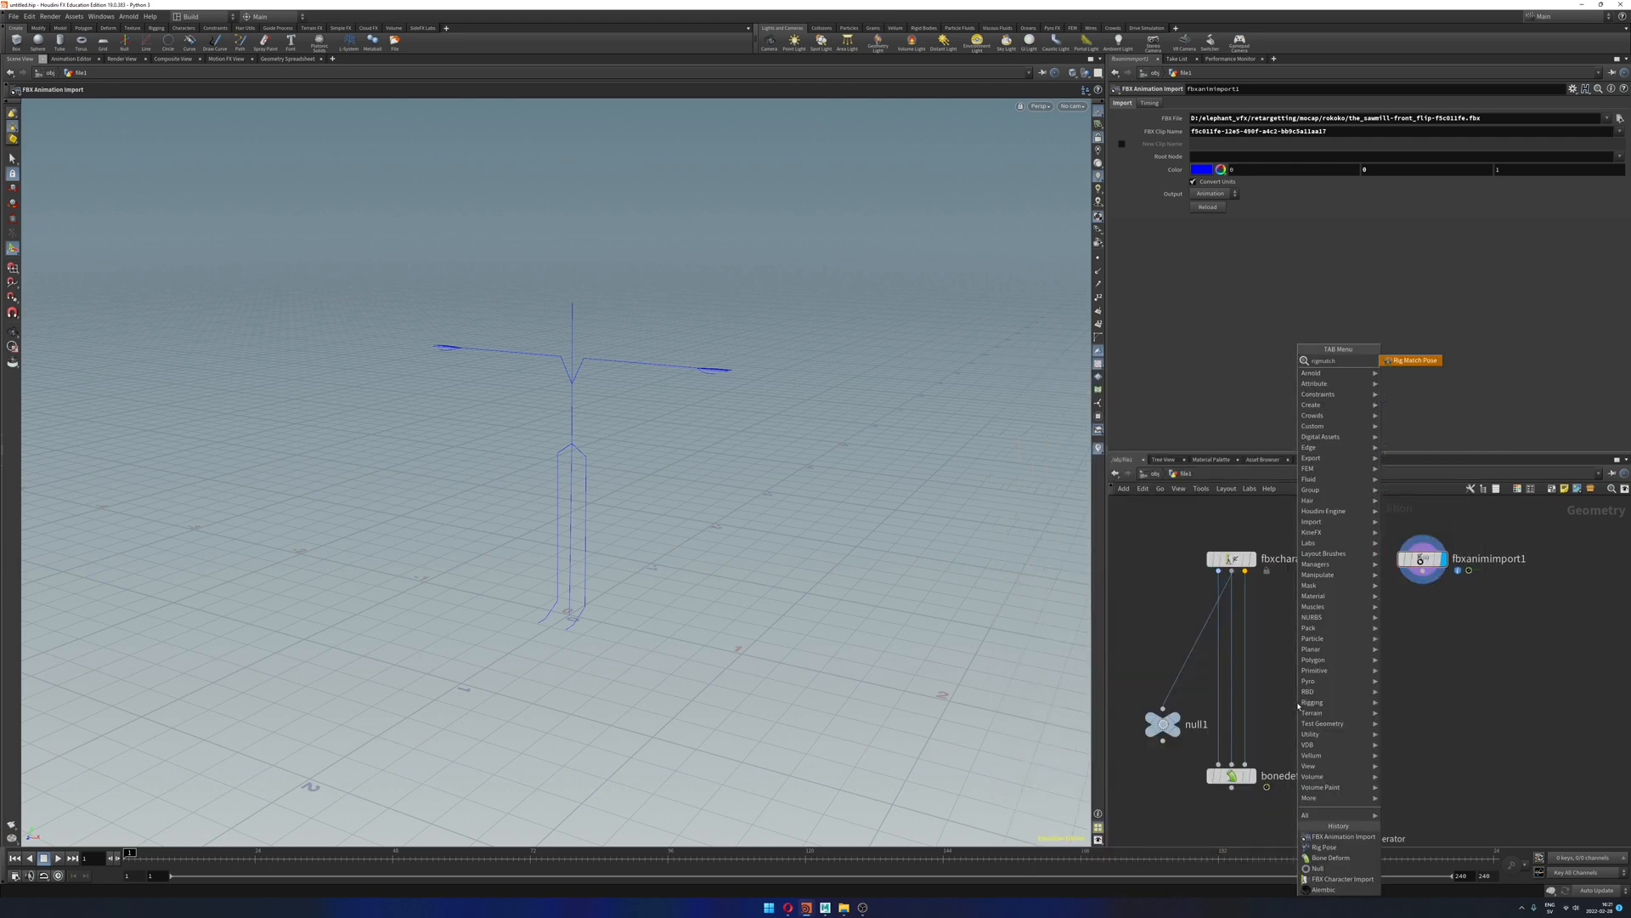
pyautogui.press('Return')
pyautogui.click(1298, 703)
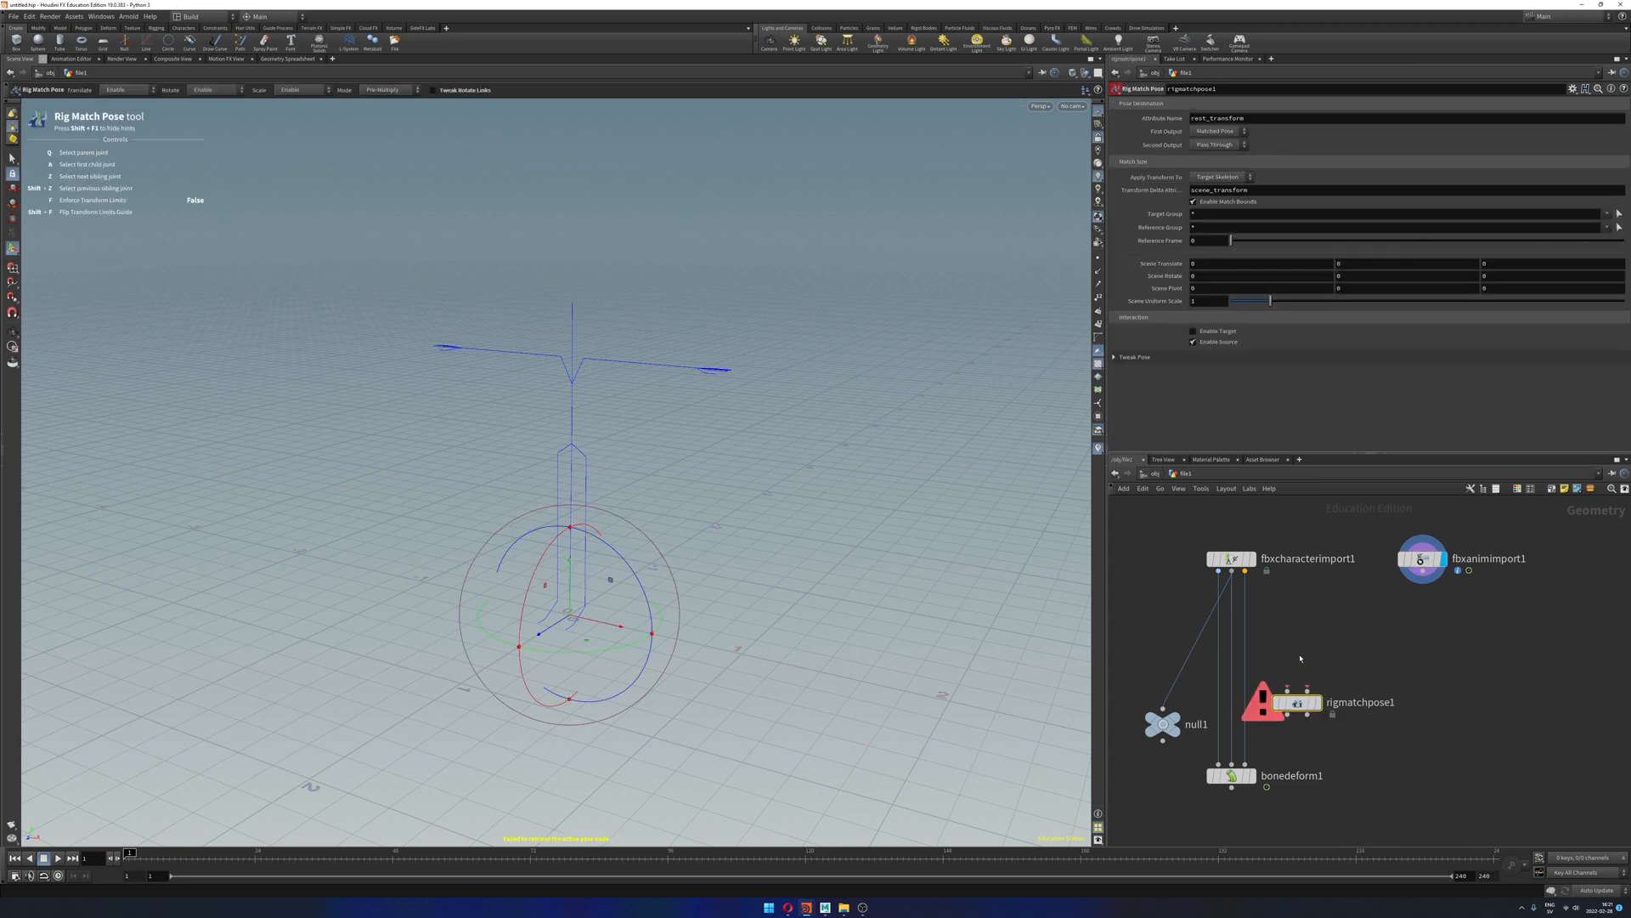
pyautogui.moveTo(1291, 715); pyautogui.dragTo(1325, 700)
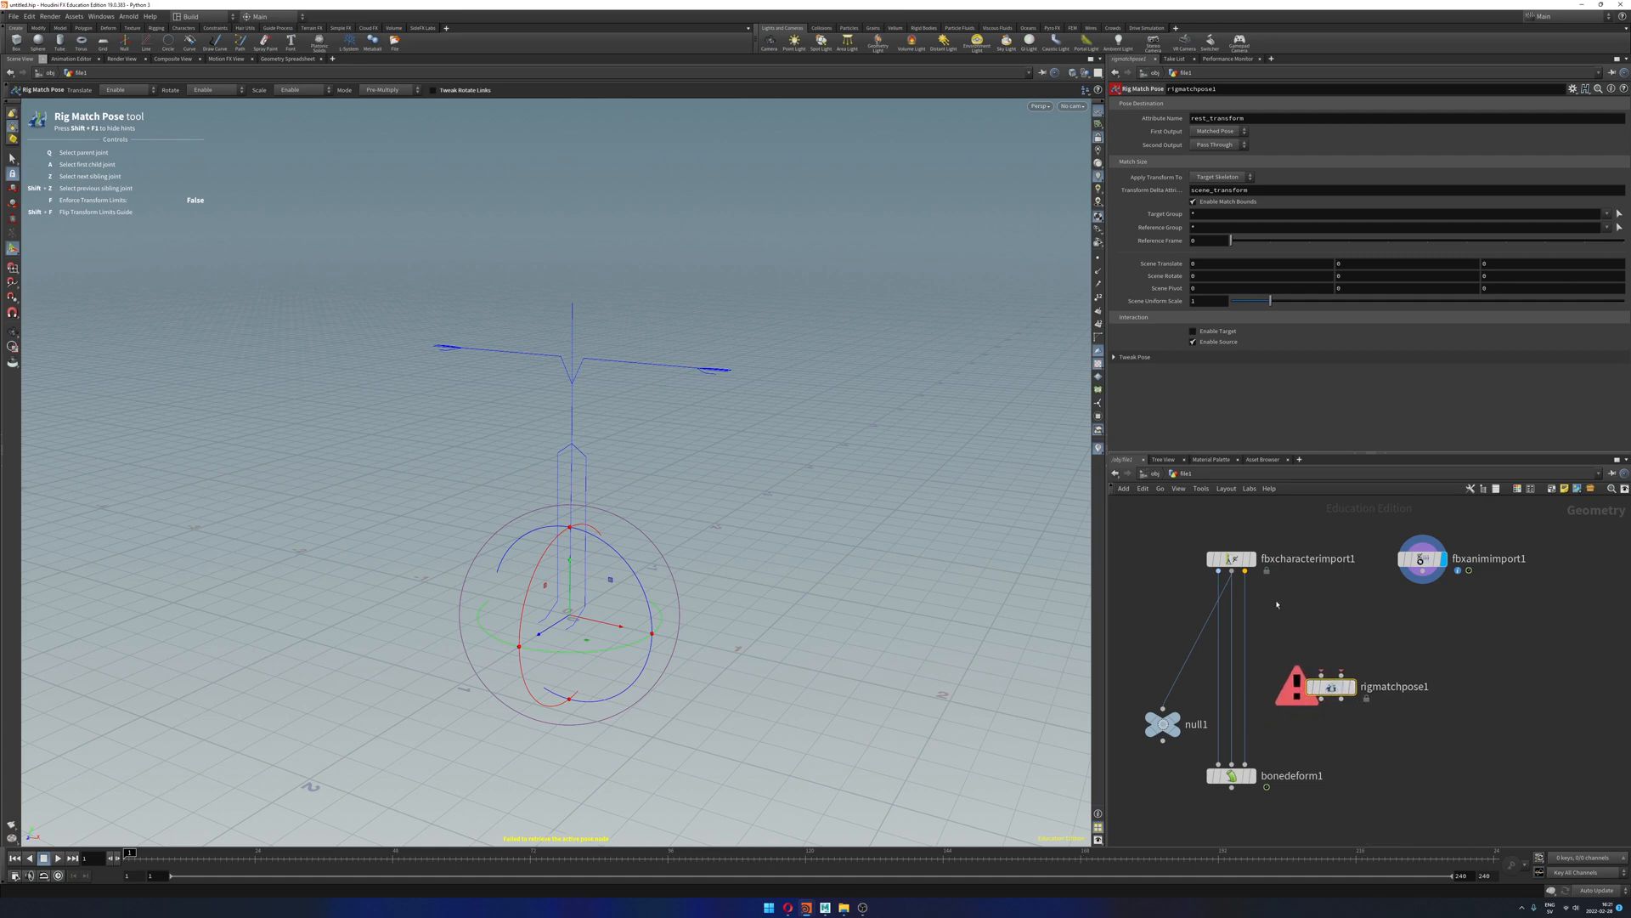
# Step: Connect the character import's third output and the animation import to the Rig Match Pose node's first and second inputs and display it
pyautogui.moveTo(1245, 570); pyautogui.dragTo(1321, 677)
pyautogui.moveTo(1426, 577); pyautogui.dragTo(1343, 677)
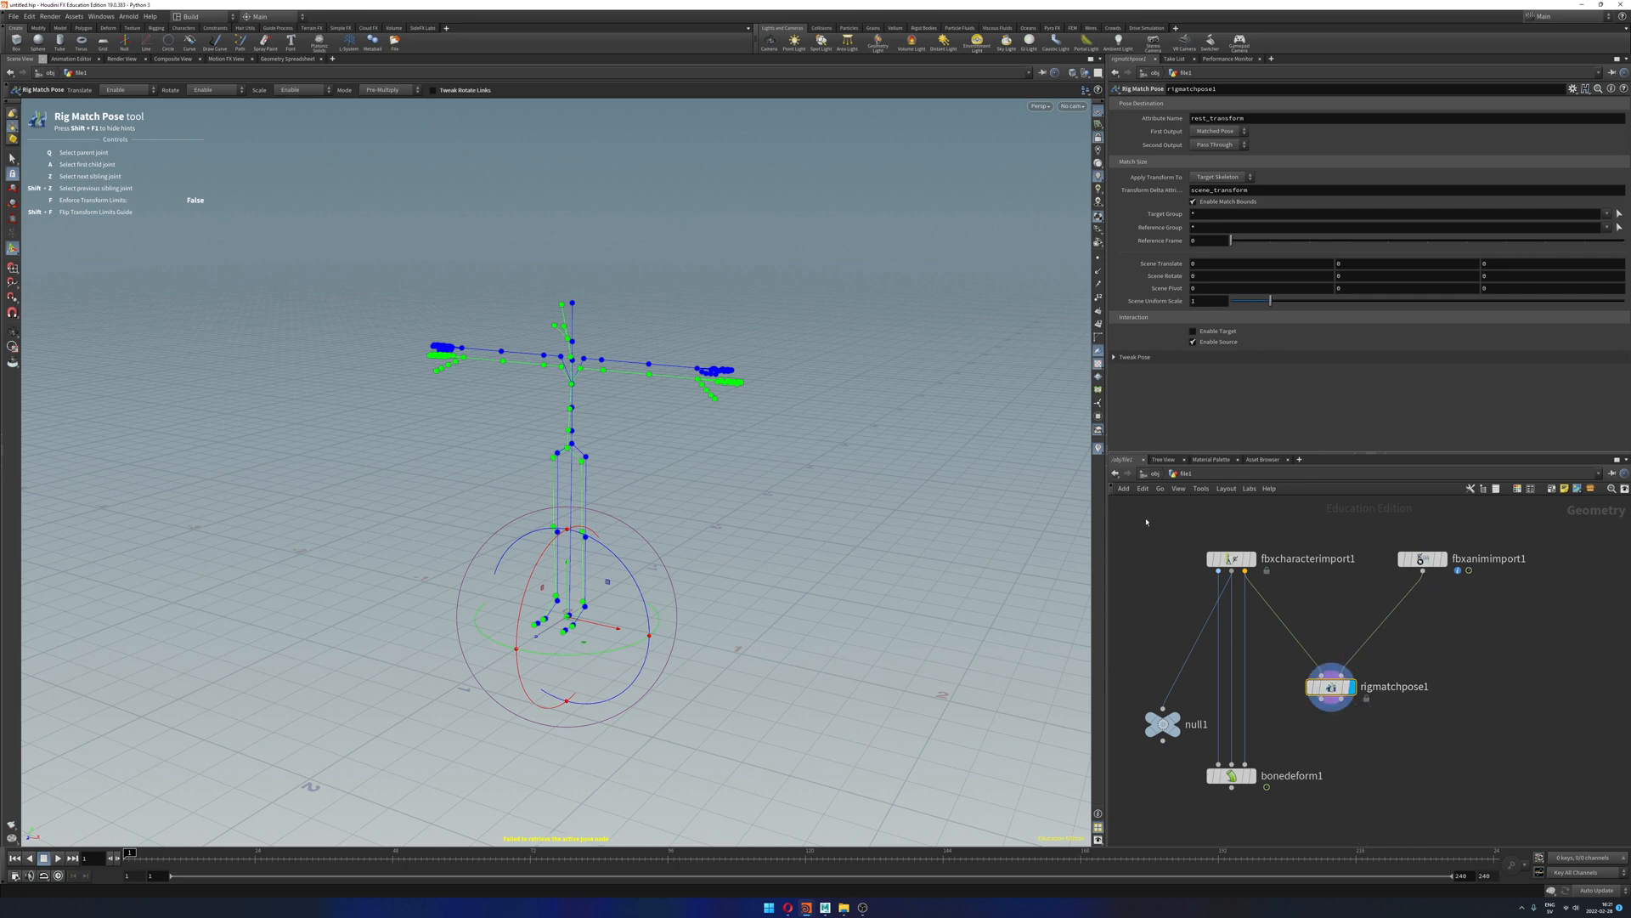
pyautogui.moveTo(830, 484)
pyautogui.mouseDown()
pyautogui.moveTo(544, 514)
pyautogui.moveTo(659, 484)
pyautogui.moveTo(798, 488)
pyautogui.mouseUp()
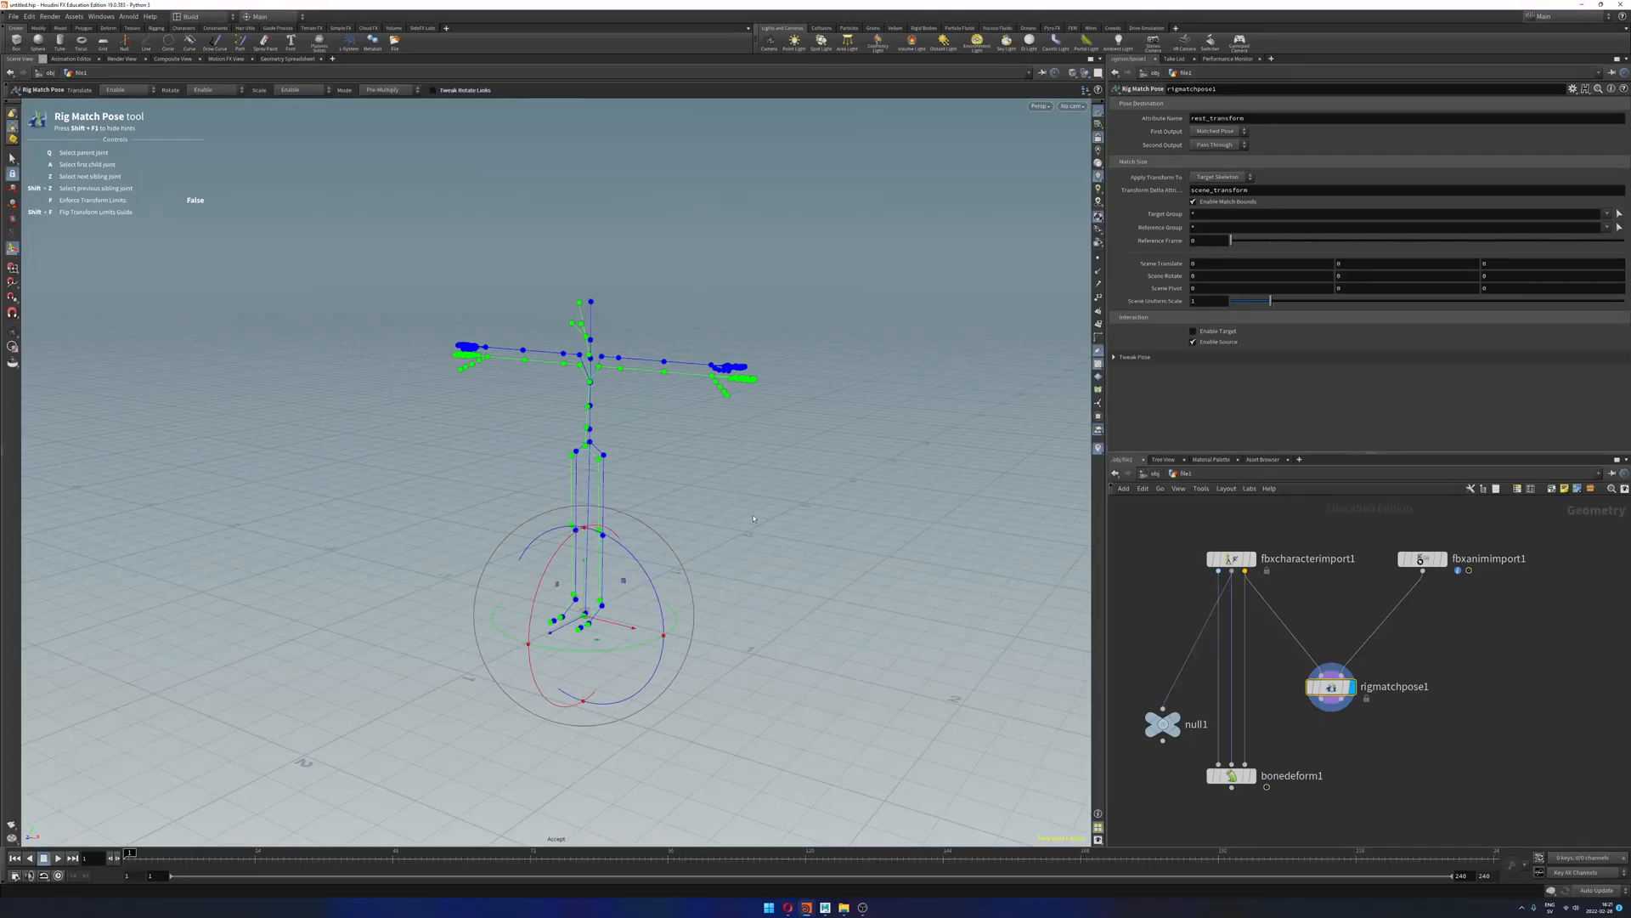
pyautogui.moveTo(752, 518); pyautogui.dragTo(928, 523)
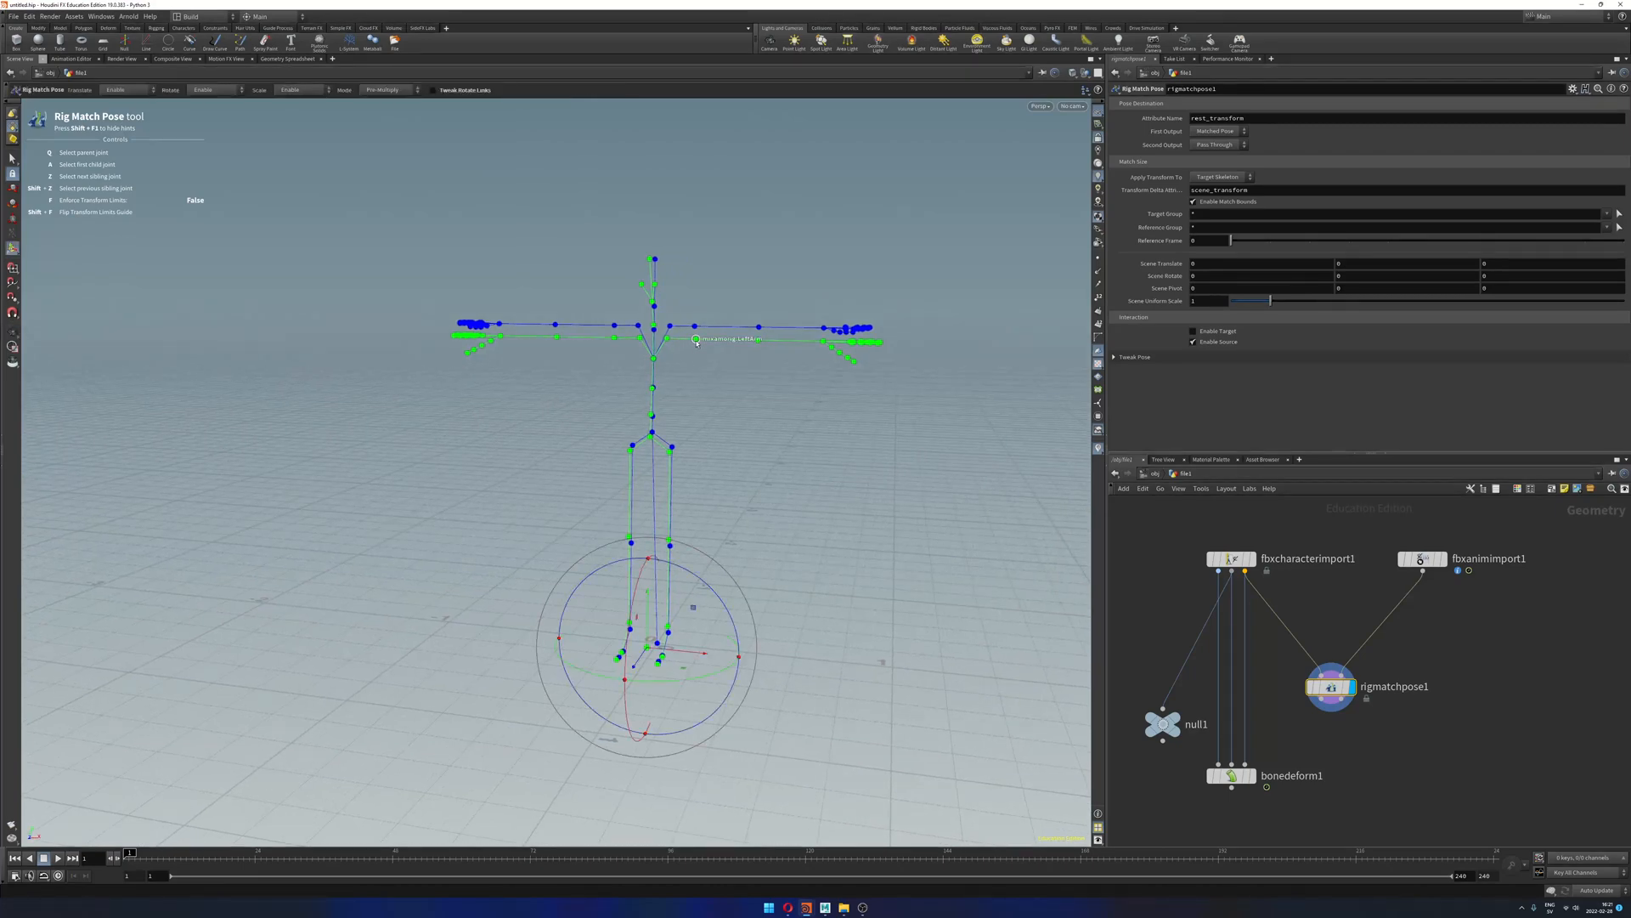
# Step: Try rotating the green target skeleton's left arm joint and undo it
pyautogui.click(695, 339)
pyautogui.moveTo(770, 283); pyautogui.dragTo(790, 327)
pyautogui.hotkey('ctrl', 'z')
# Step: Display the animation import's skeleton, then return display to the Rig Match Pose node and activate its viewport tool
pyautogui.click(1443, 559)
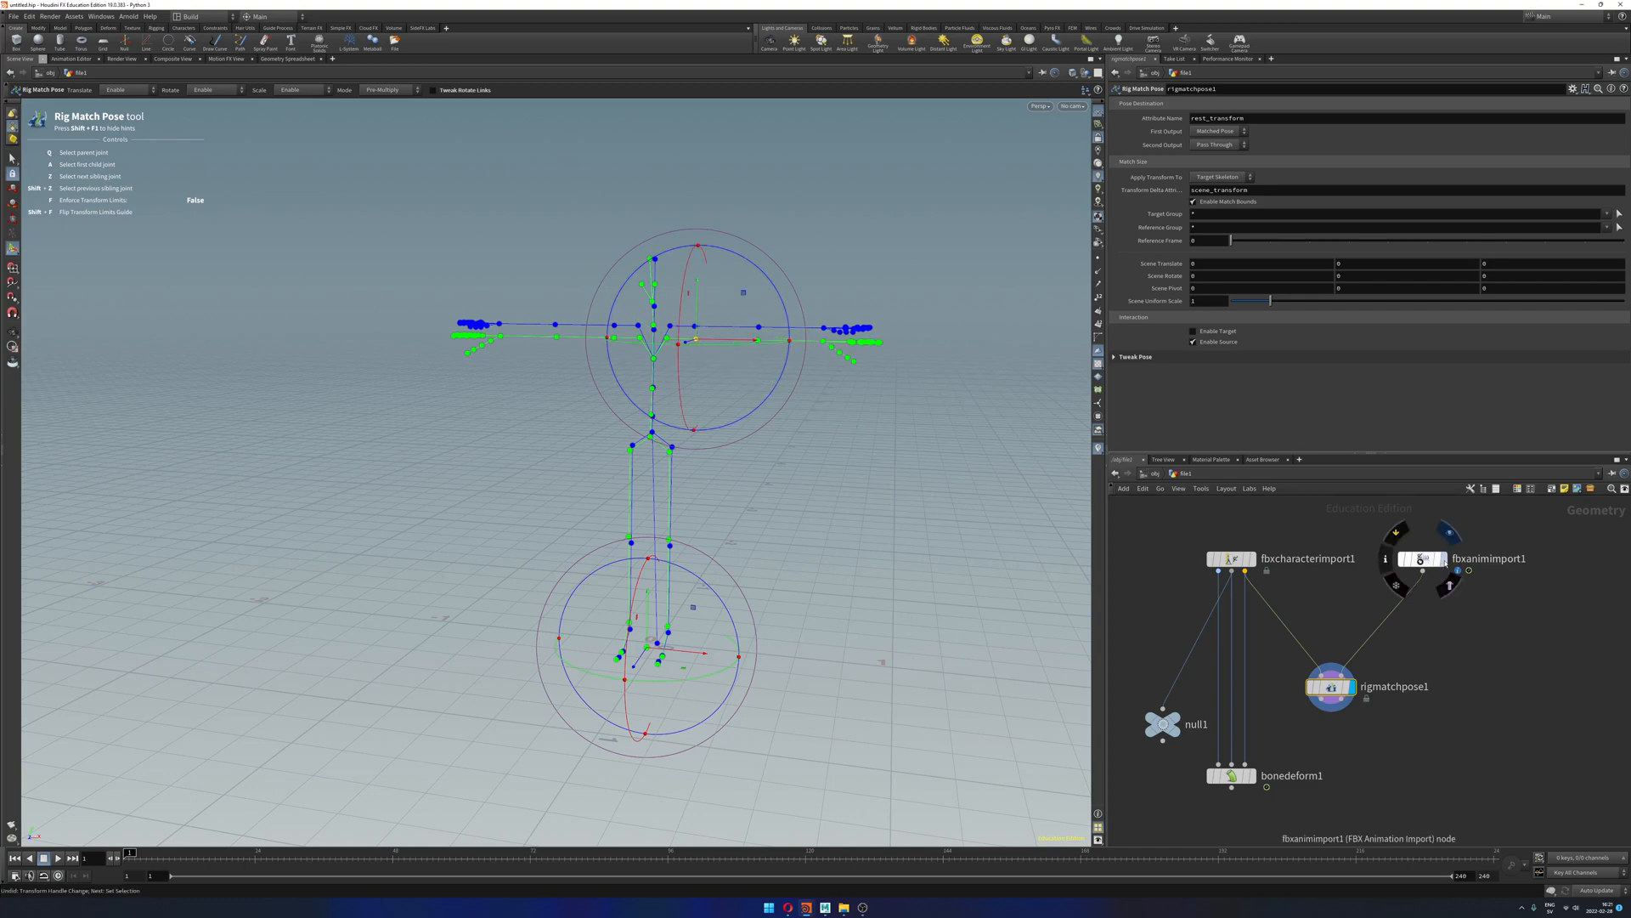
pyautogui.press('Escape')
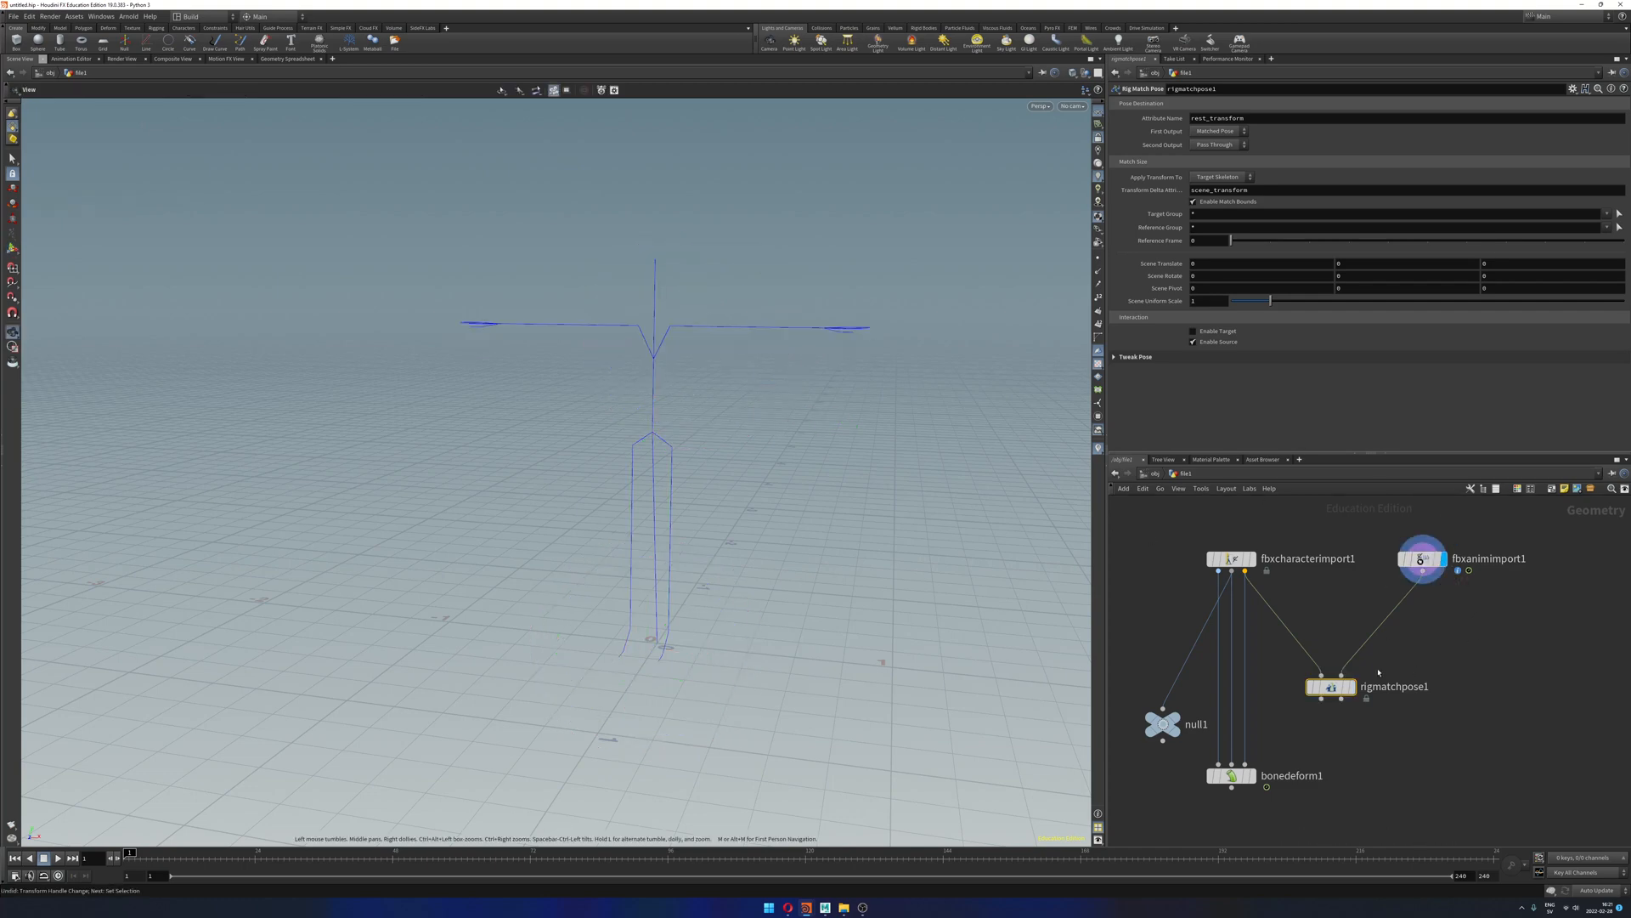
pyautogui.click(1357, 660)
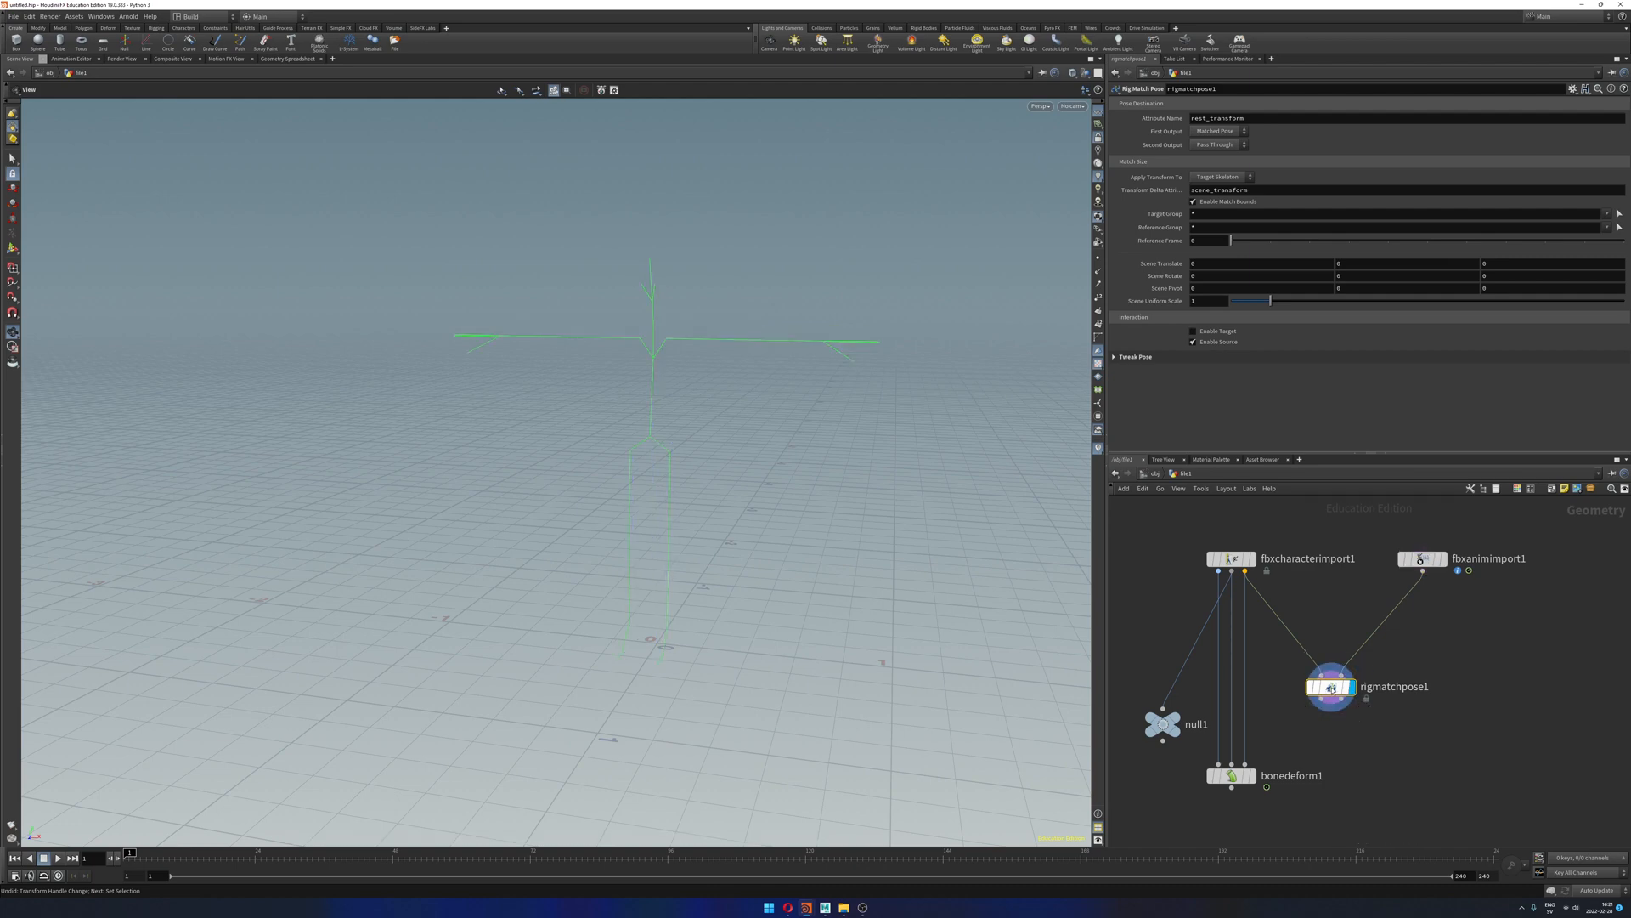
pyautogui.press('Return')
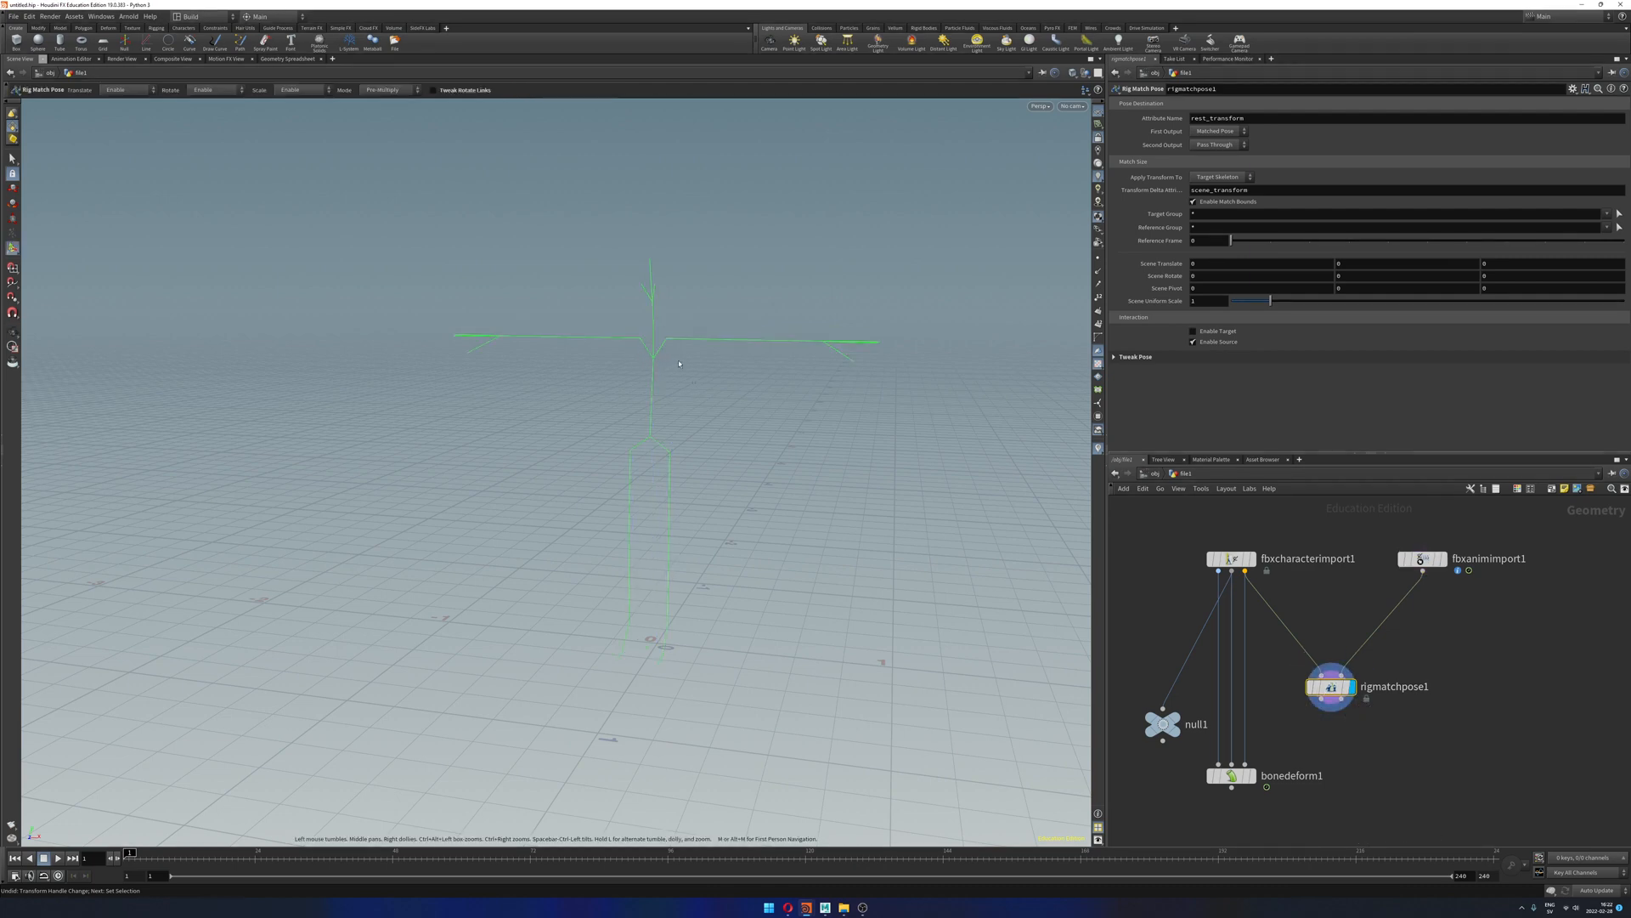
# Step: Switch editing to the blue mocap skeleton and rotate its left upper arm joint diagonally downward
pyautogui.keyDown('alt'); pyautogui.moveTo(596, 357); pyautogui.dragTo(610, 391); pyautogui.keyUp('alt')
pyautogui.keyDown('alt'); pyautogui.moveTo(808, 491); pyautogui.dragTo(856, 410); pyautogui.keyUp('alt')
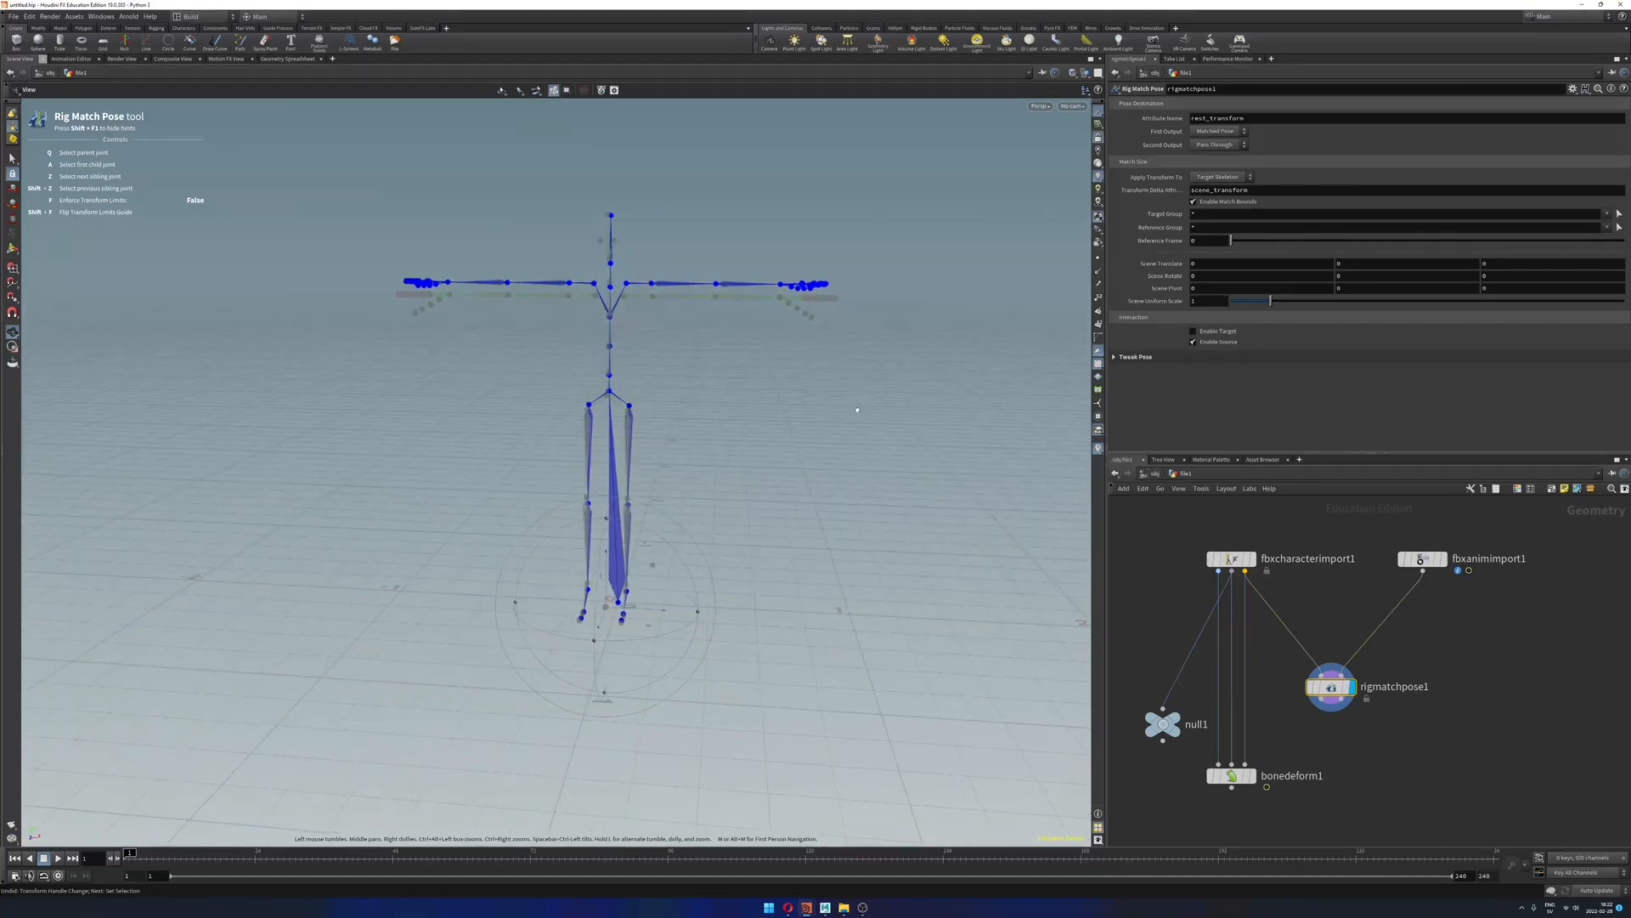
pyautogui.click(652, 284)
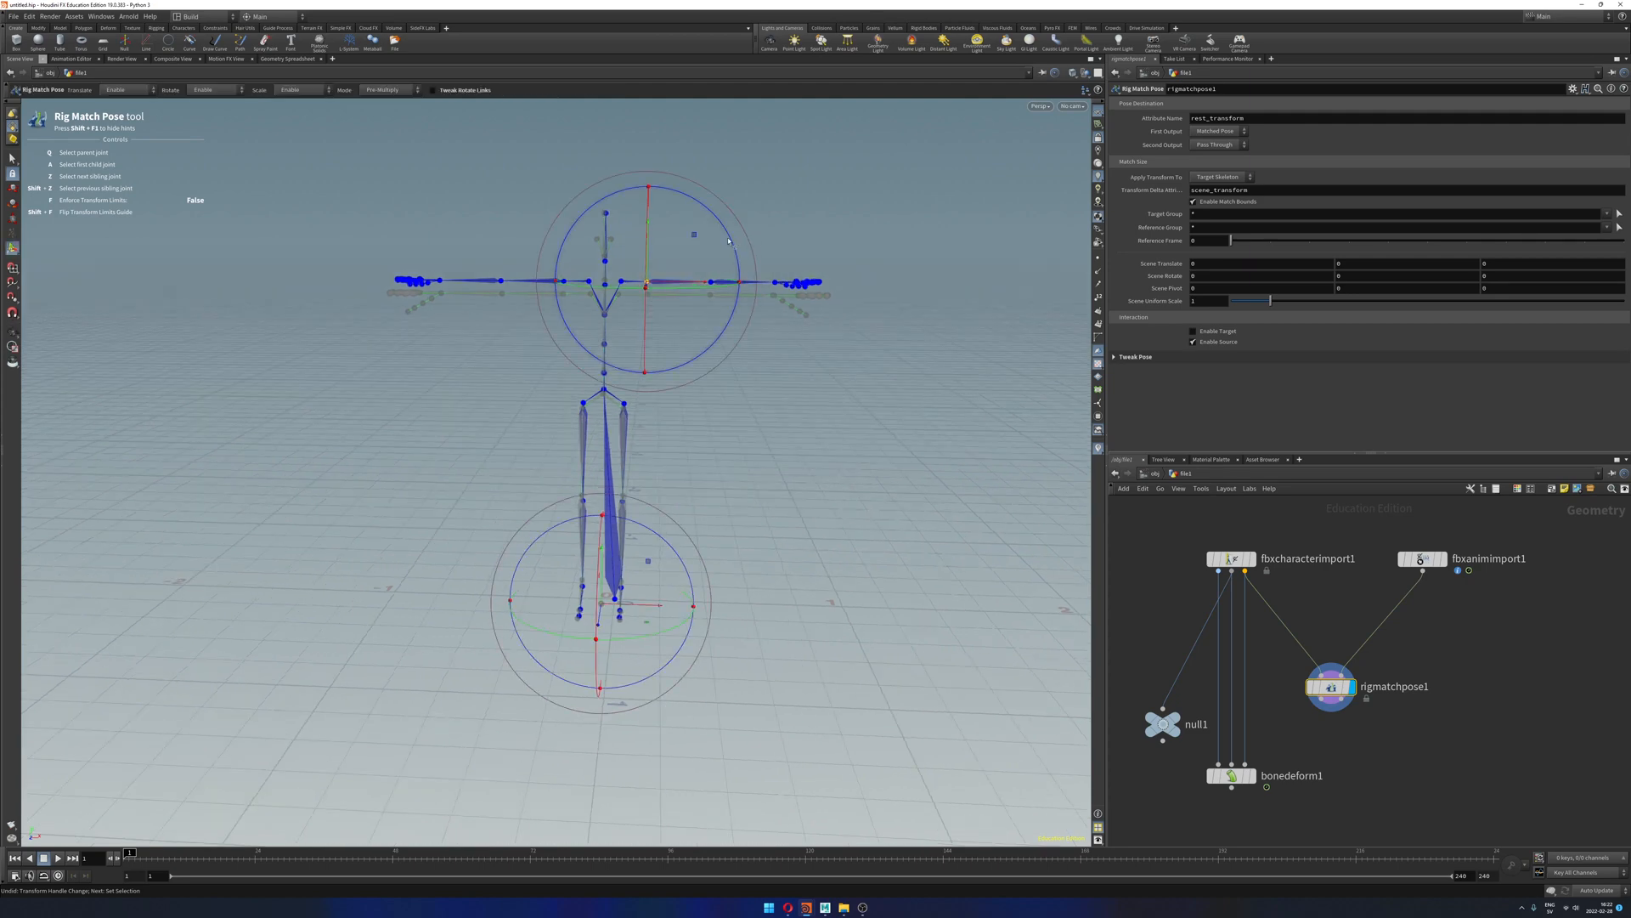
pyautogui.moveTo(841, 395)
pyautogui.keyDown('alt'); pyautogui.mouseDown()
pyautogui.moveTo(742, 374)
pyautogui.moveTo(809, 390)
pyautogui.mouseUp(); pyautogui.keyUp('alt')
pyautogui.moveTo(736, 228); pyautogui.dragTo(748, 277)
# Step: Rotate the mocap skeleton's left forearm at the elbow so that it points straight down
pyautogui.click(691, 328)
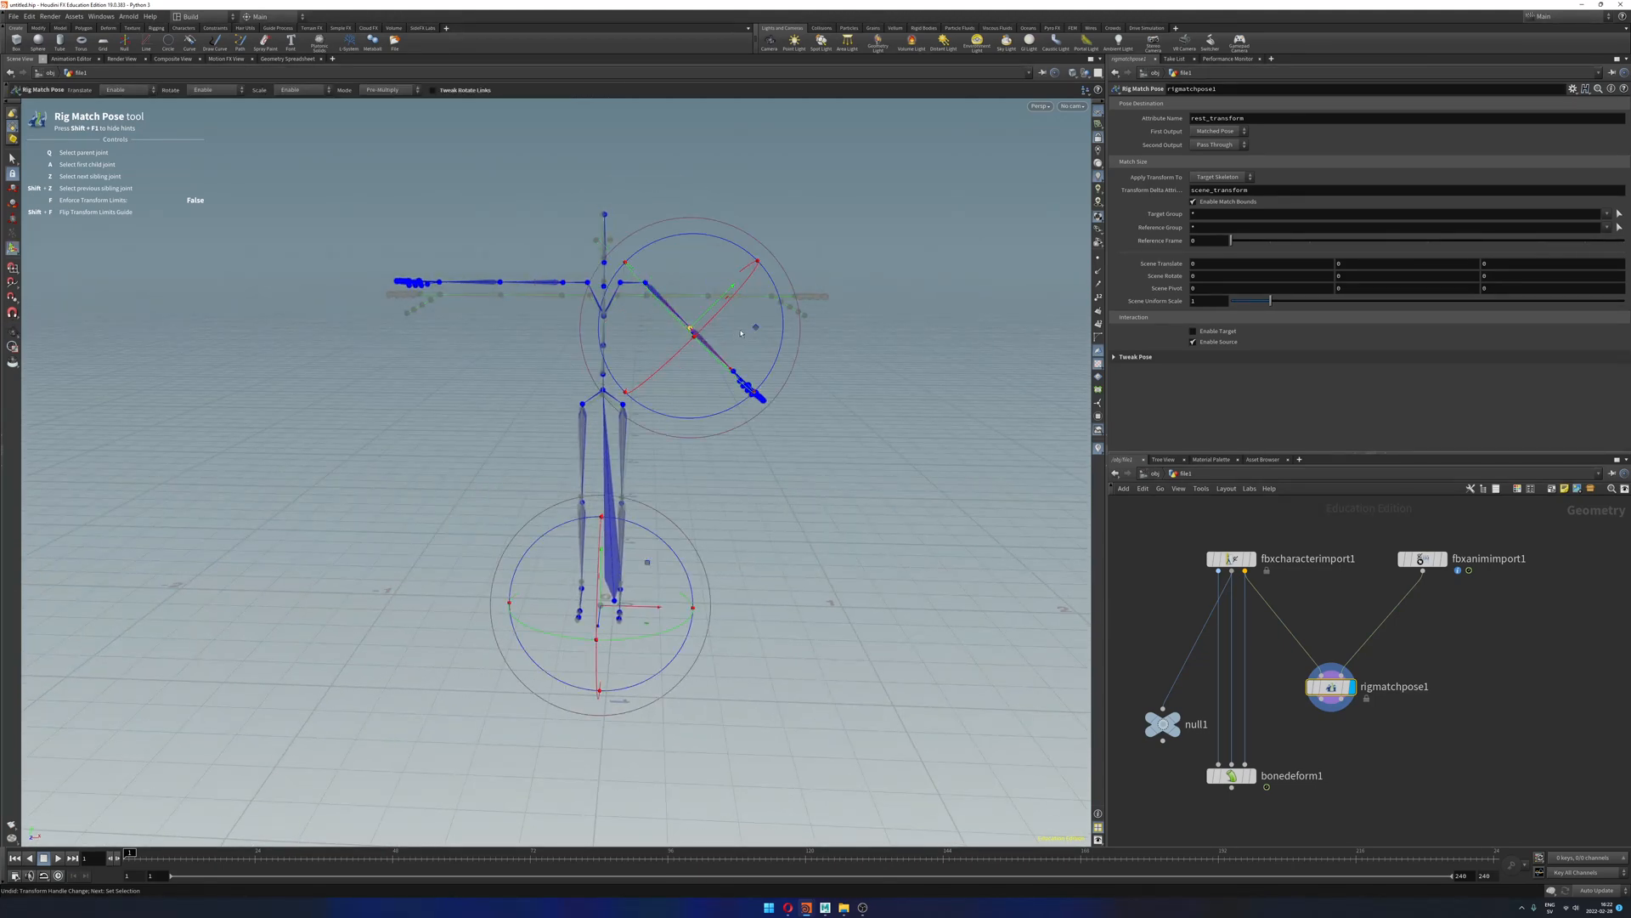
pyautogui.click(766, 395)
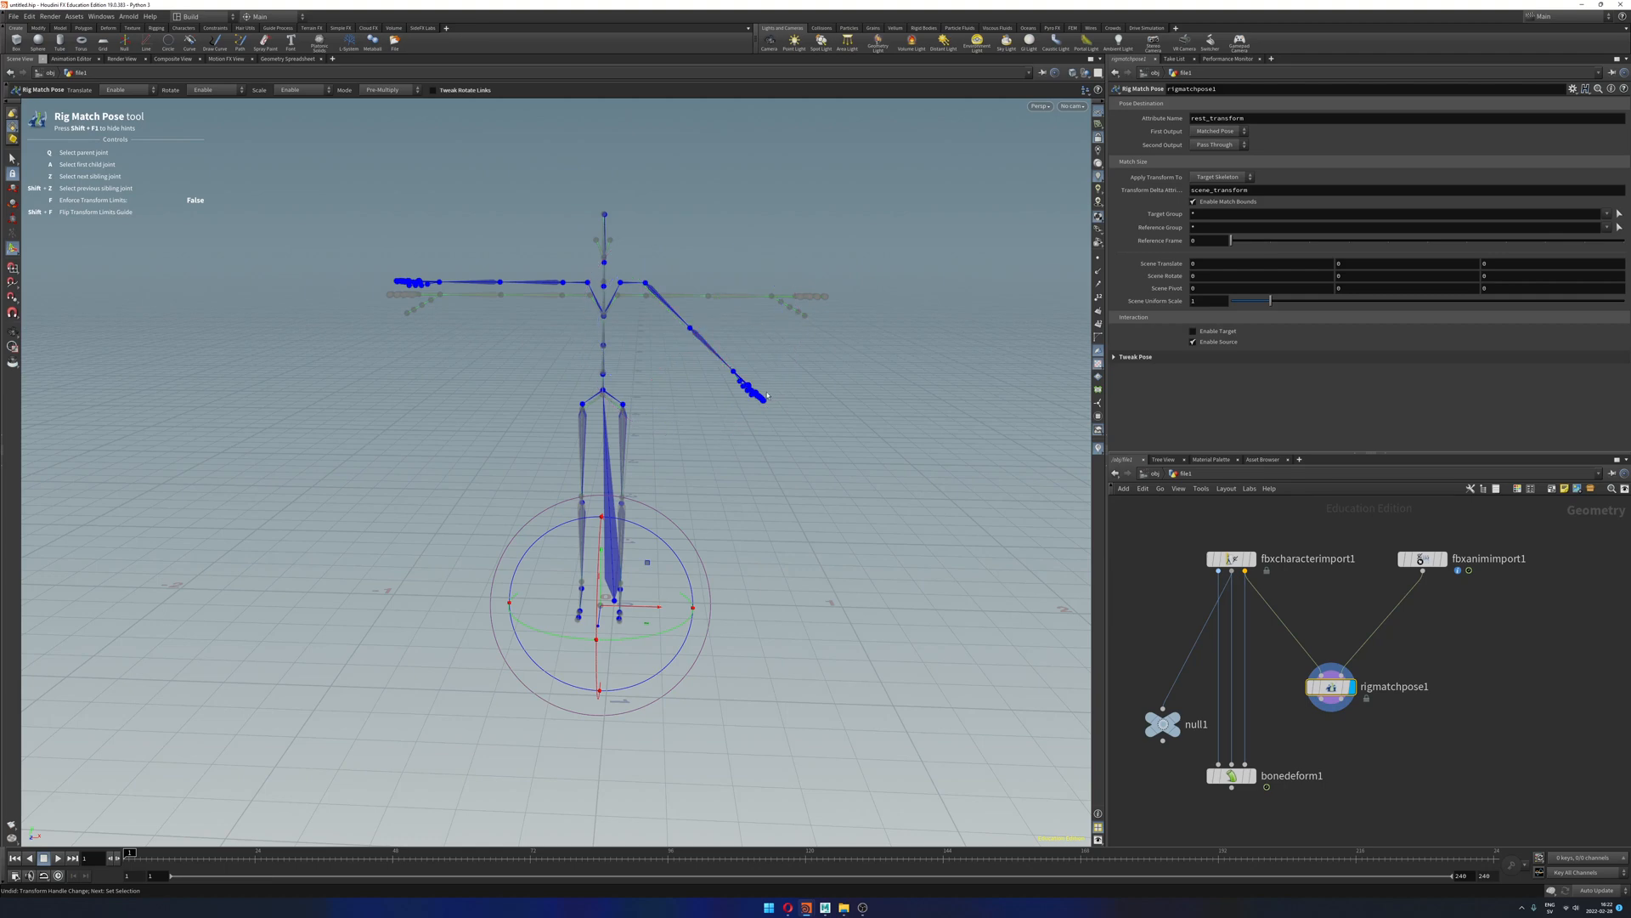
pyautogui.click(690, 329)
pyautogui.moveTo(772, 287); pyautogui.dragTo(768, 352)
pyautogui.moveTo(775, 361)
pyautogui.keyDown('alt'); pyautogui.mouseDown()
pyautogui.moveTo(577, 398)
pyautogui.moveTo(773, 404)
pyautogui.moveTo(774, 329)
pyautogui.mouseUp(); pyautogui.keyUp('alt')
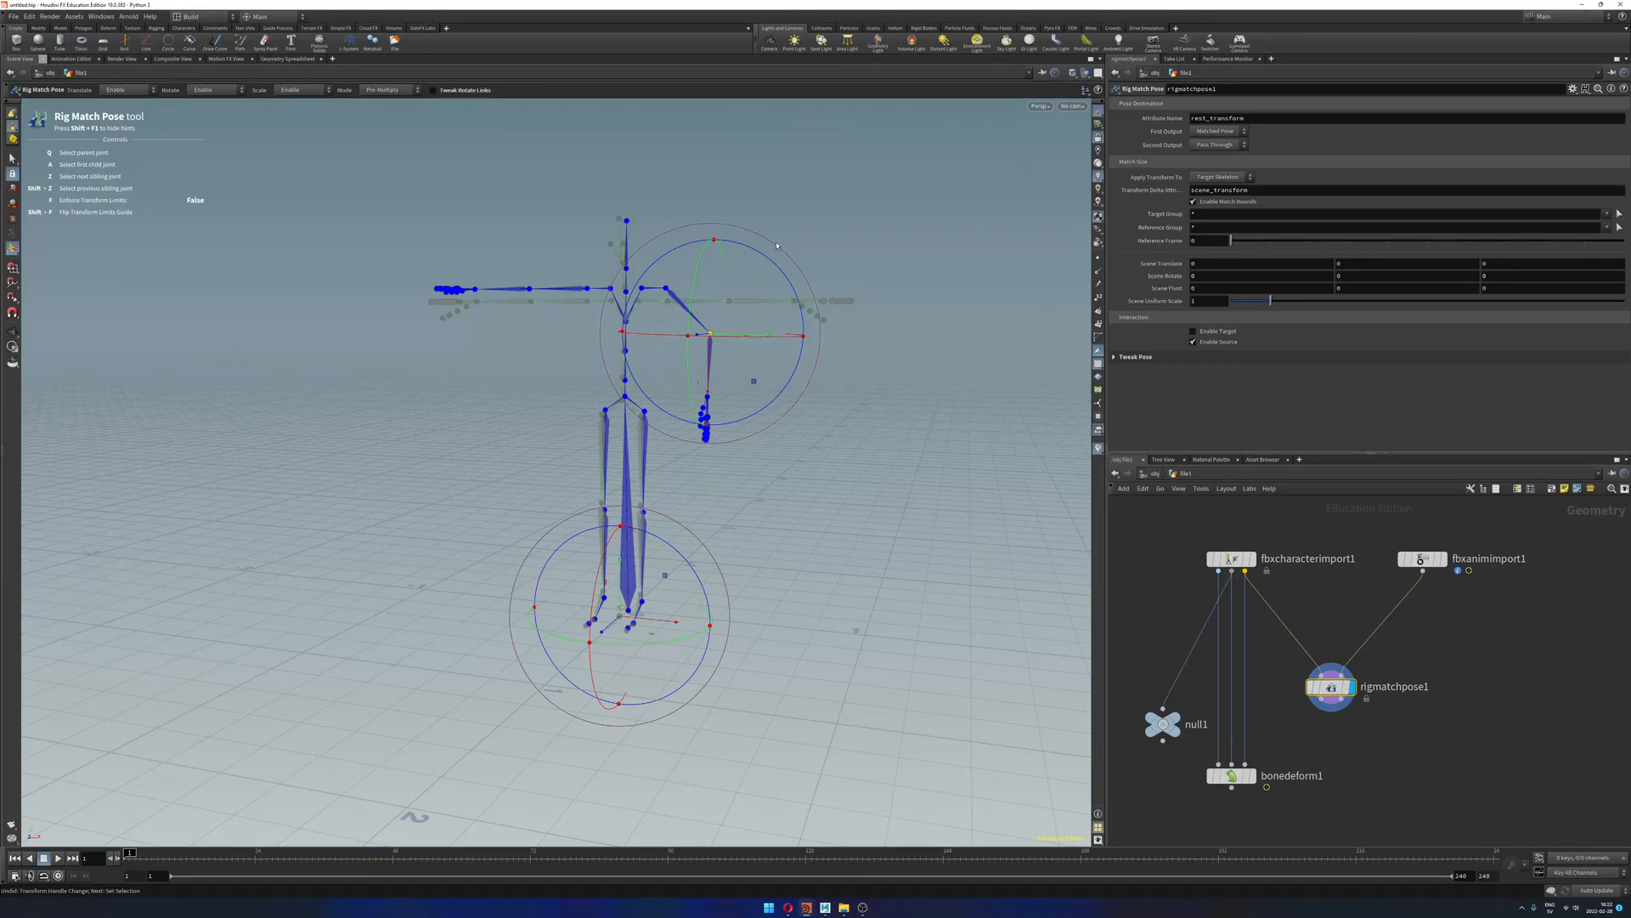
# Step: Clear the left arm and forearm tweak-pose transformations from the Rig Match Pose node and move the node upward in the network
pyautogui.press('Escape')
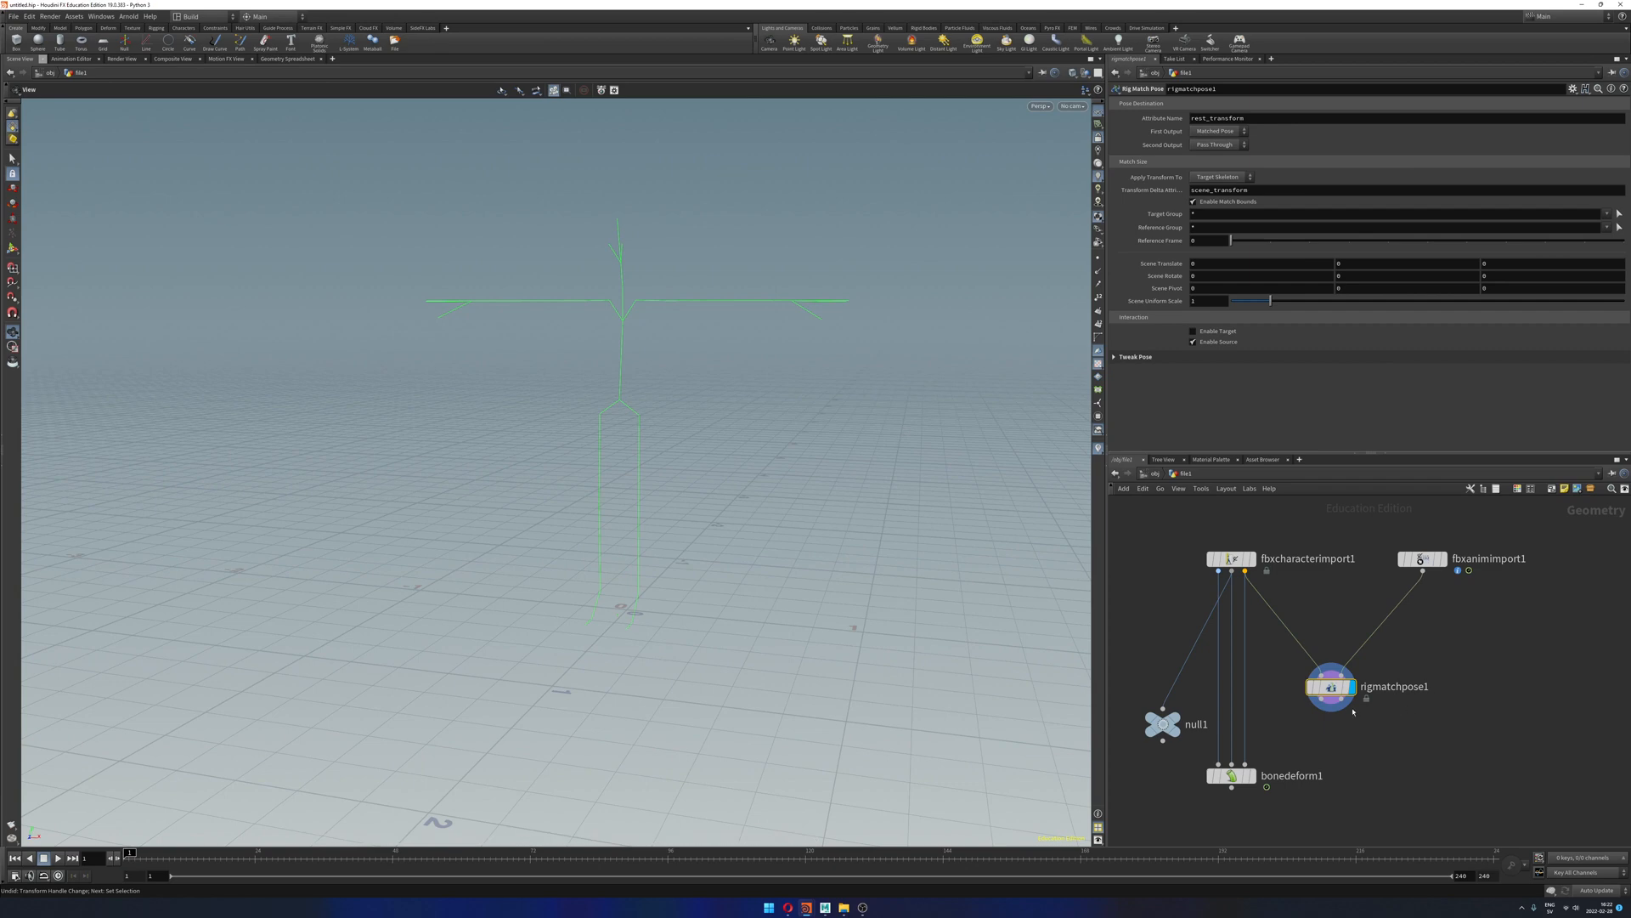
pyautogui.press('Return')
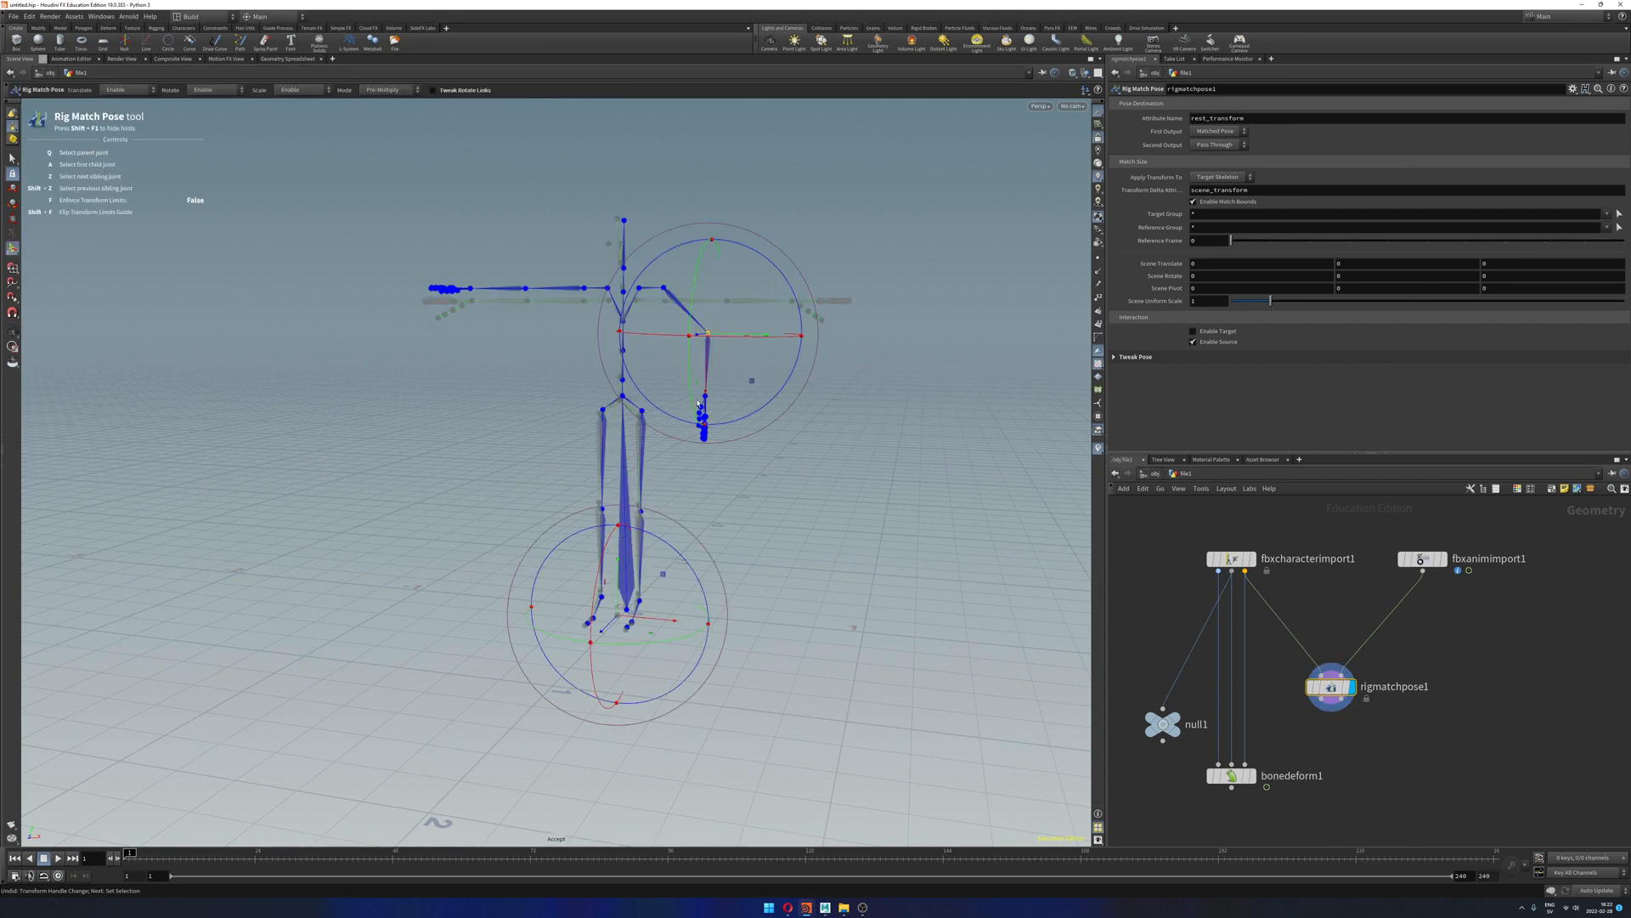
pyautogui.click(1114, 356)
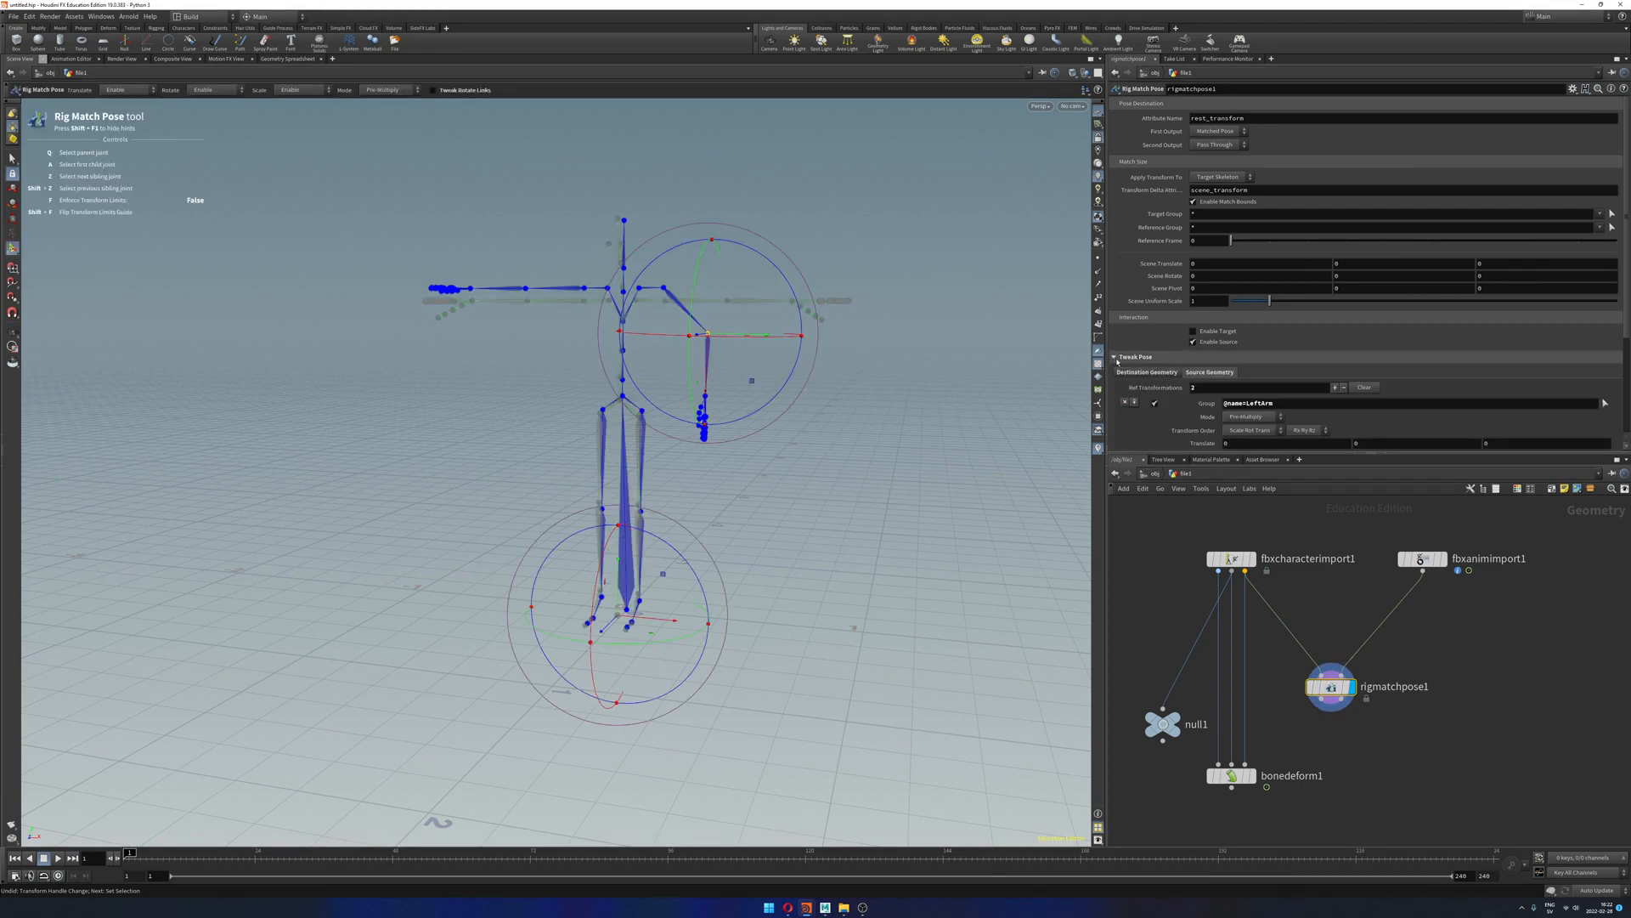
pyautogui.scroll(-5, 1144, 372)
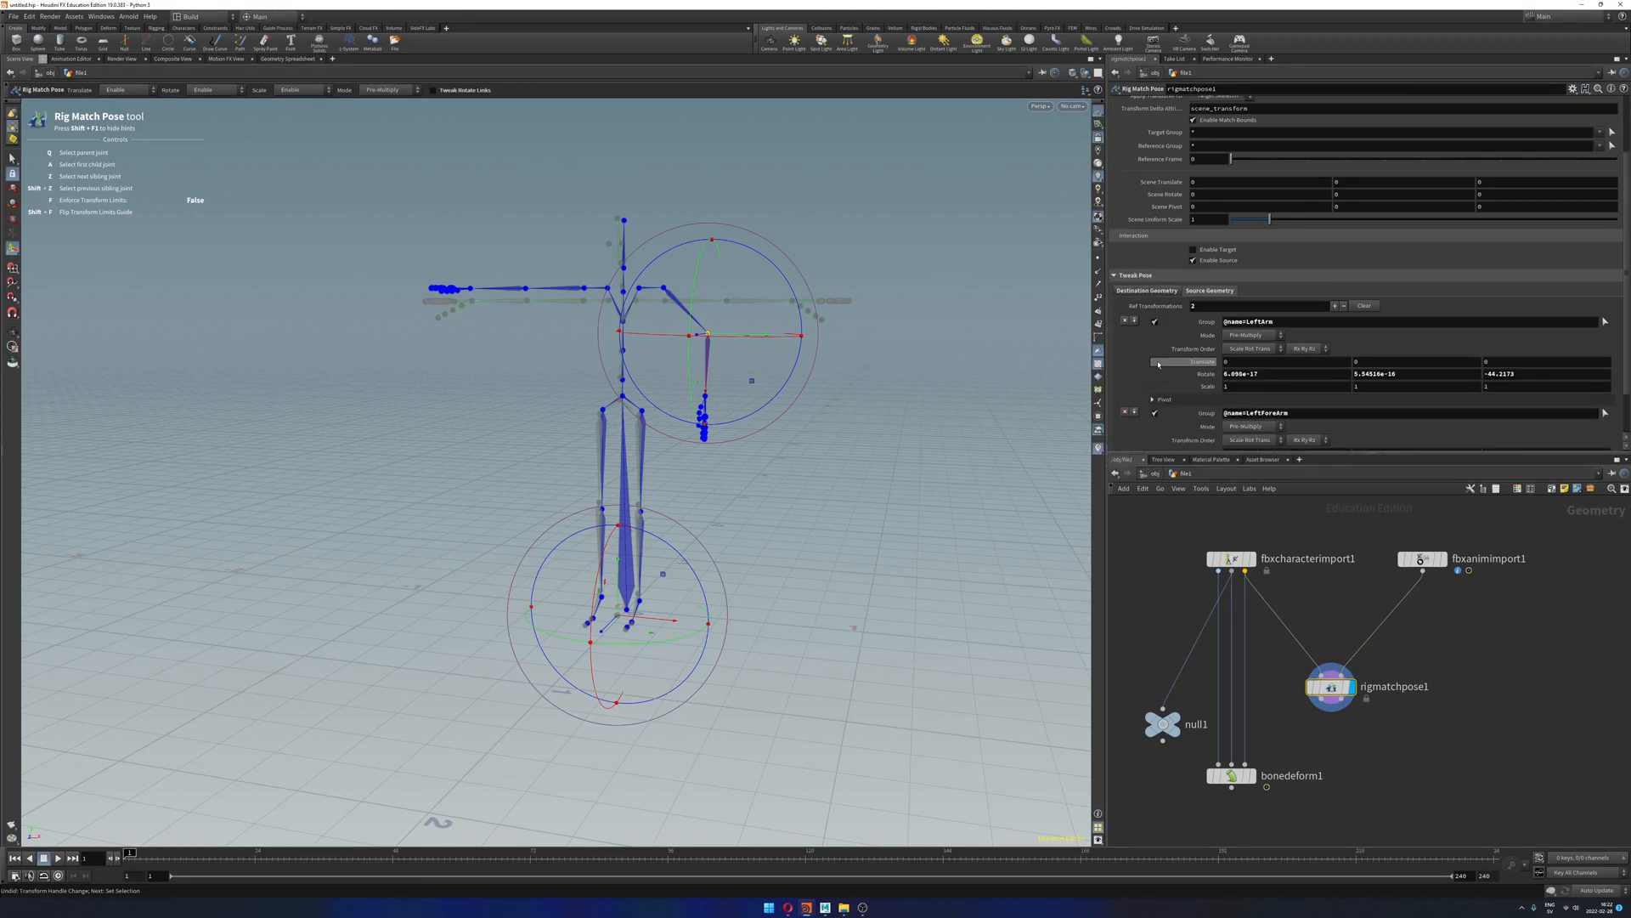
pyautogui.click(1366, 251)
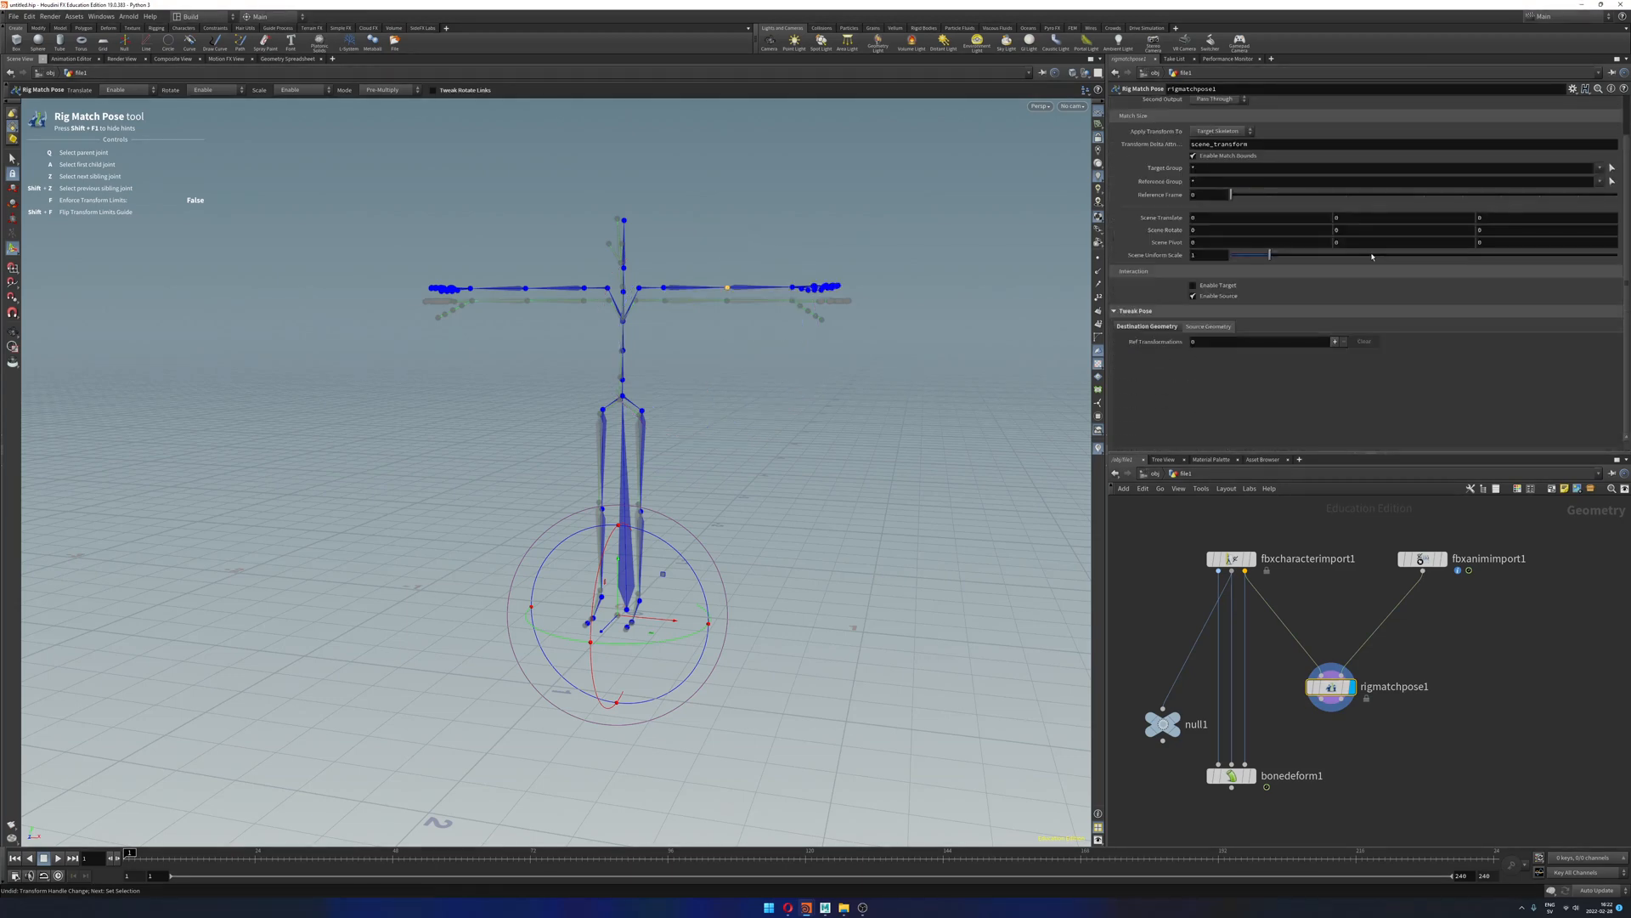
pyautogui.moveTo(1312, 689); pyautogui.dragTo(1317, 654)
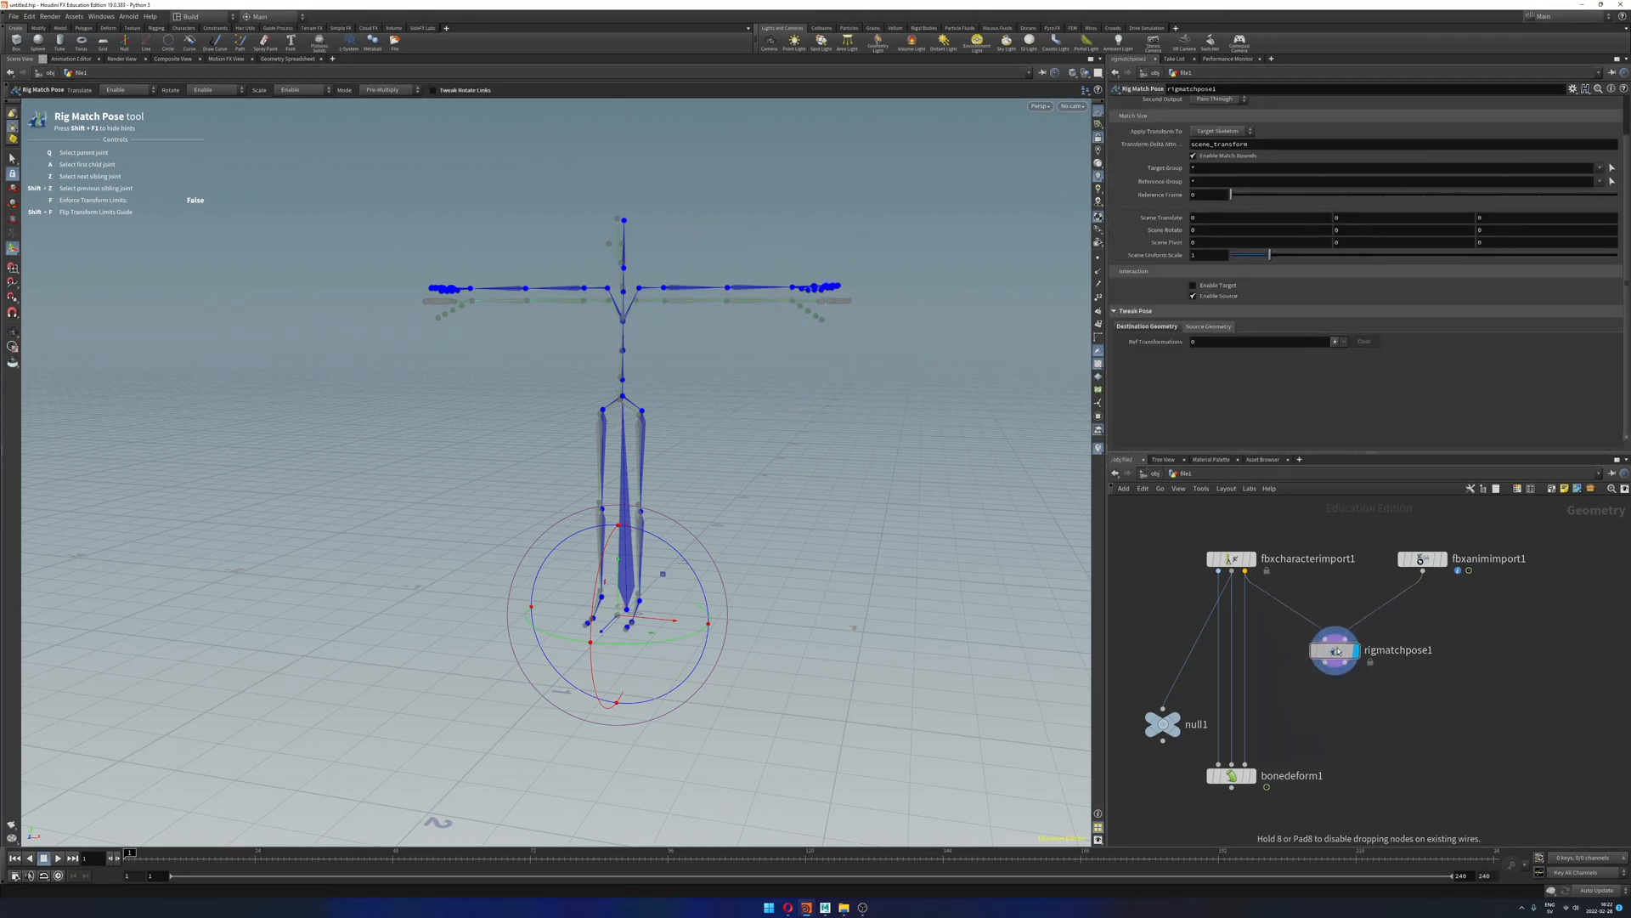
pyautogui.press('Escape')
pyautogui.keyDown('alt'); pyautogui.moveTo(670, 421); pyautogui.dragTo(620, 417); pyautogui.keyUp('alt')
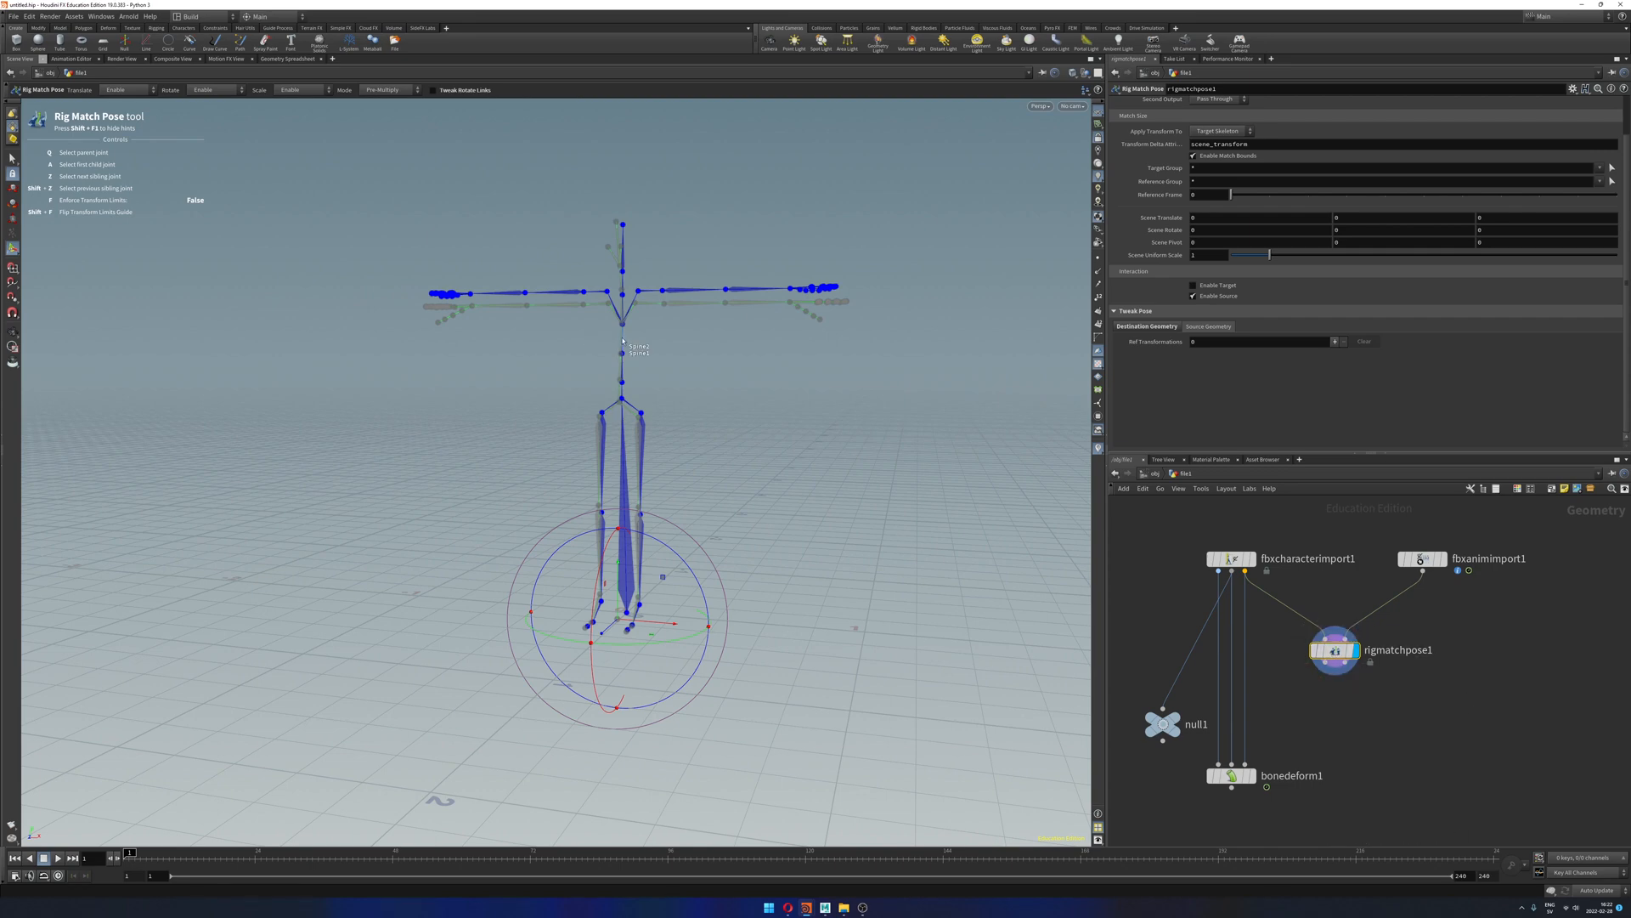
pyautogui.keyDown('alt'); pyautogui.moveTo(670, 357); pyautogui.dragTo(747, 382); pyautogui.keyUp('alt')
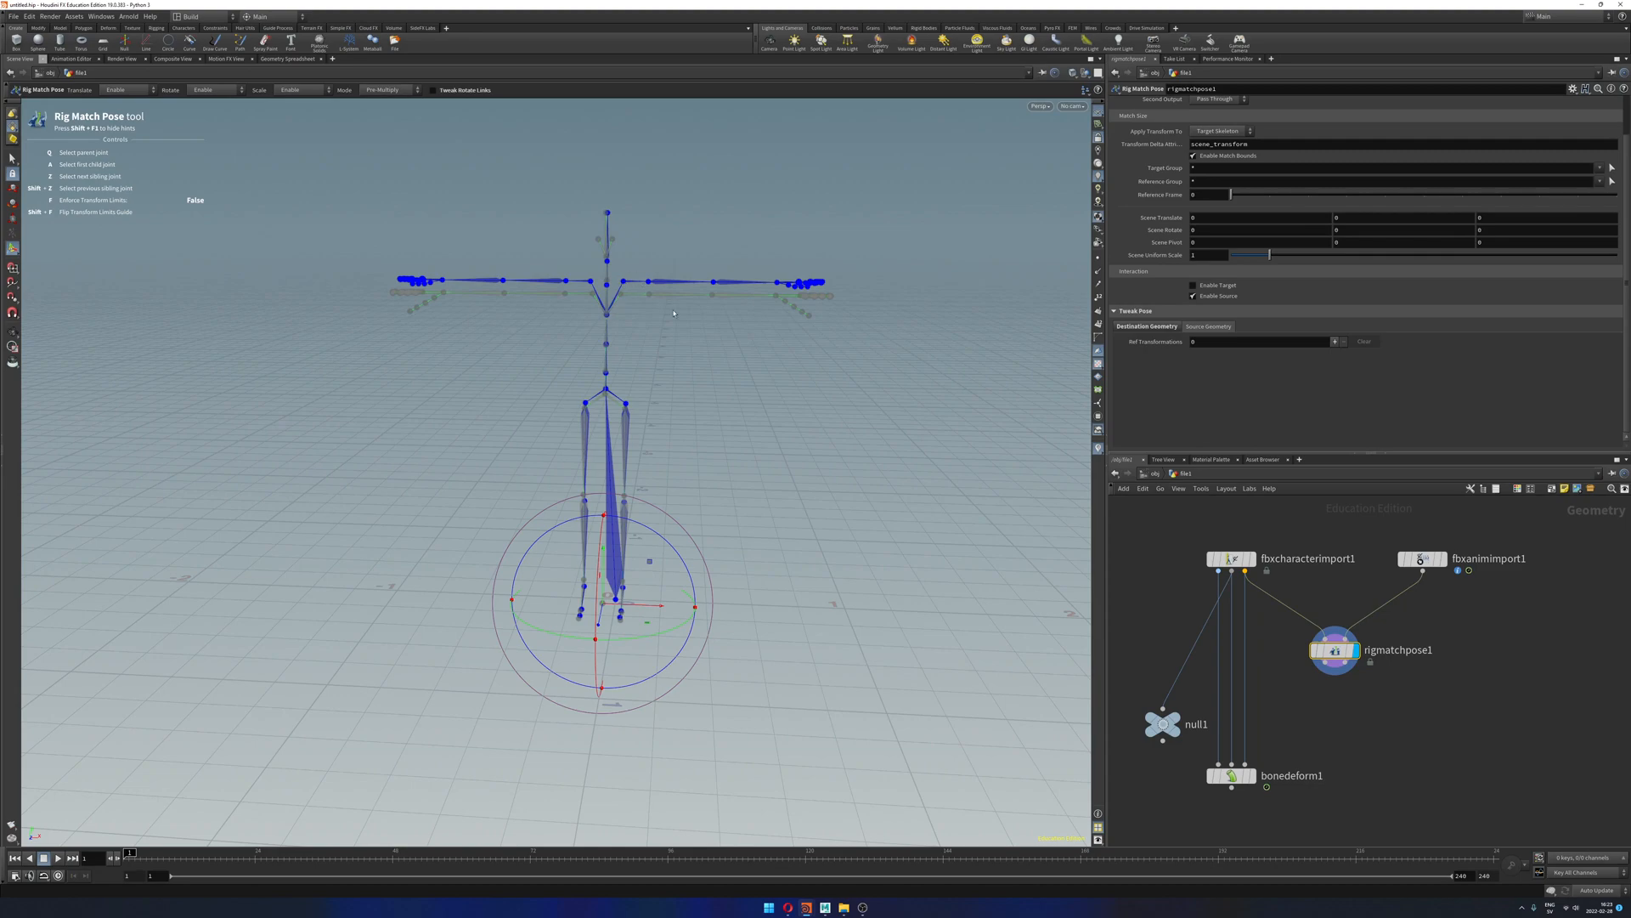
pyautogui.moveTo(755, 383)
pyautogui.mouseDown()
pyautogui.moveTo(430, 360)
pyautogui.moveTo(897, 407)
pyautogui.moveTo(731, 387)
pyautogui.mouseUp()
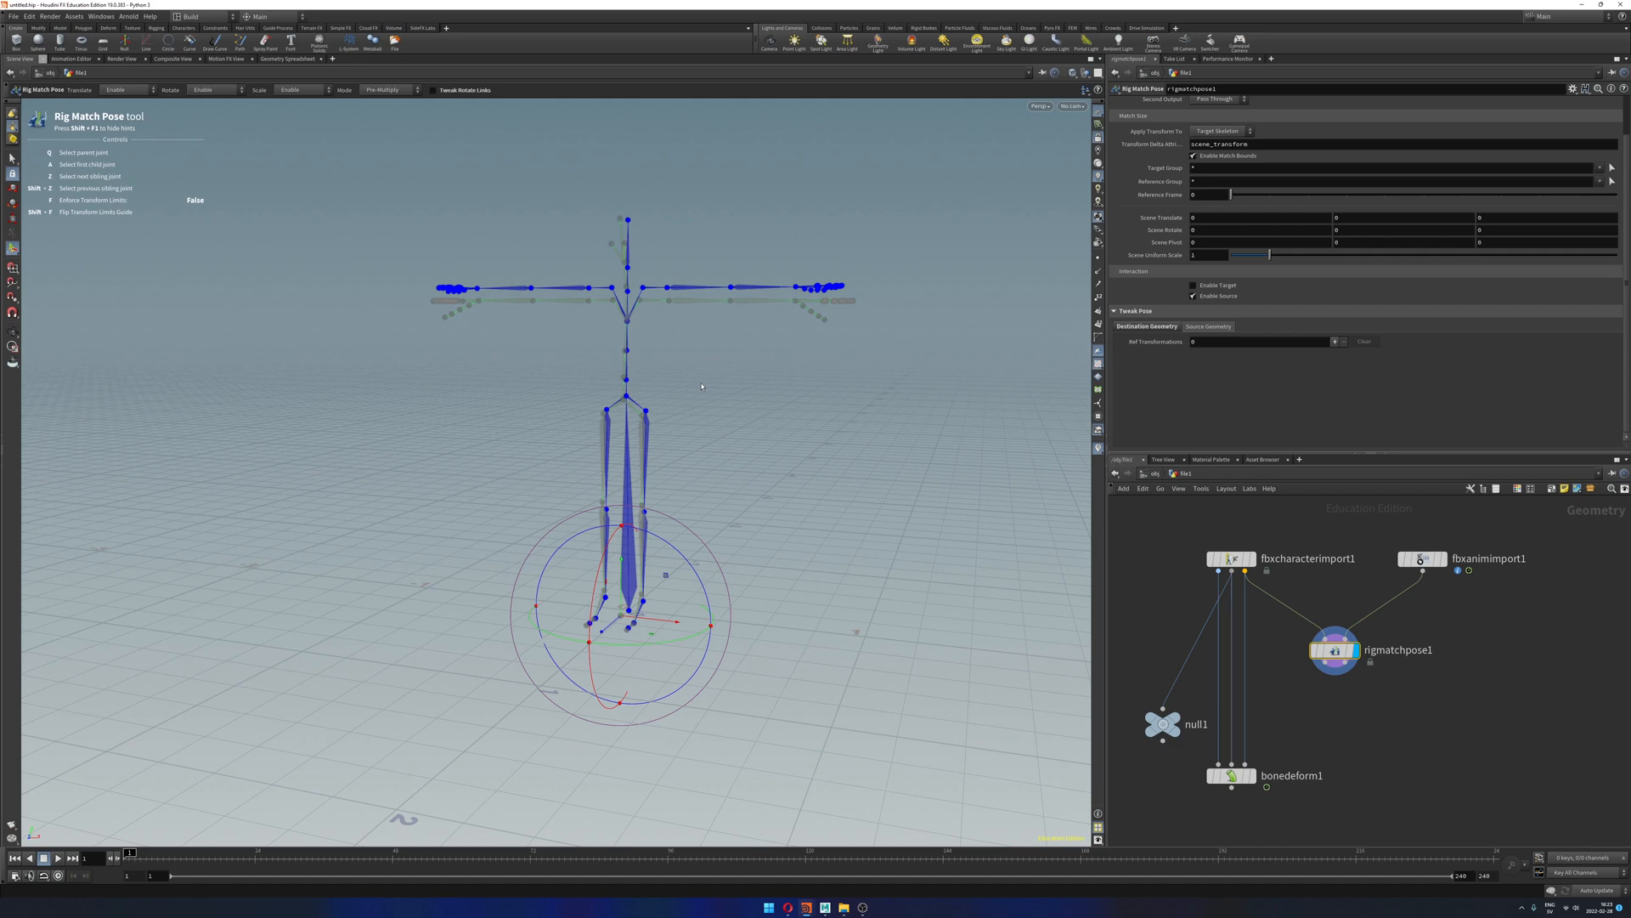
# Step: Add a Map Points node below rigmatchpose1, feed both of its inputs from rigmatchpose1's outputs and display it
pyautogui.click(1363, 738)
pyautogui.press('Tab')
pyautogui.write('map')
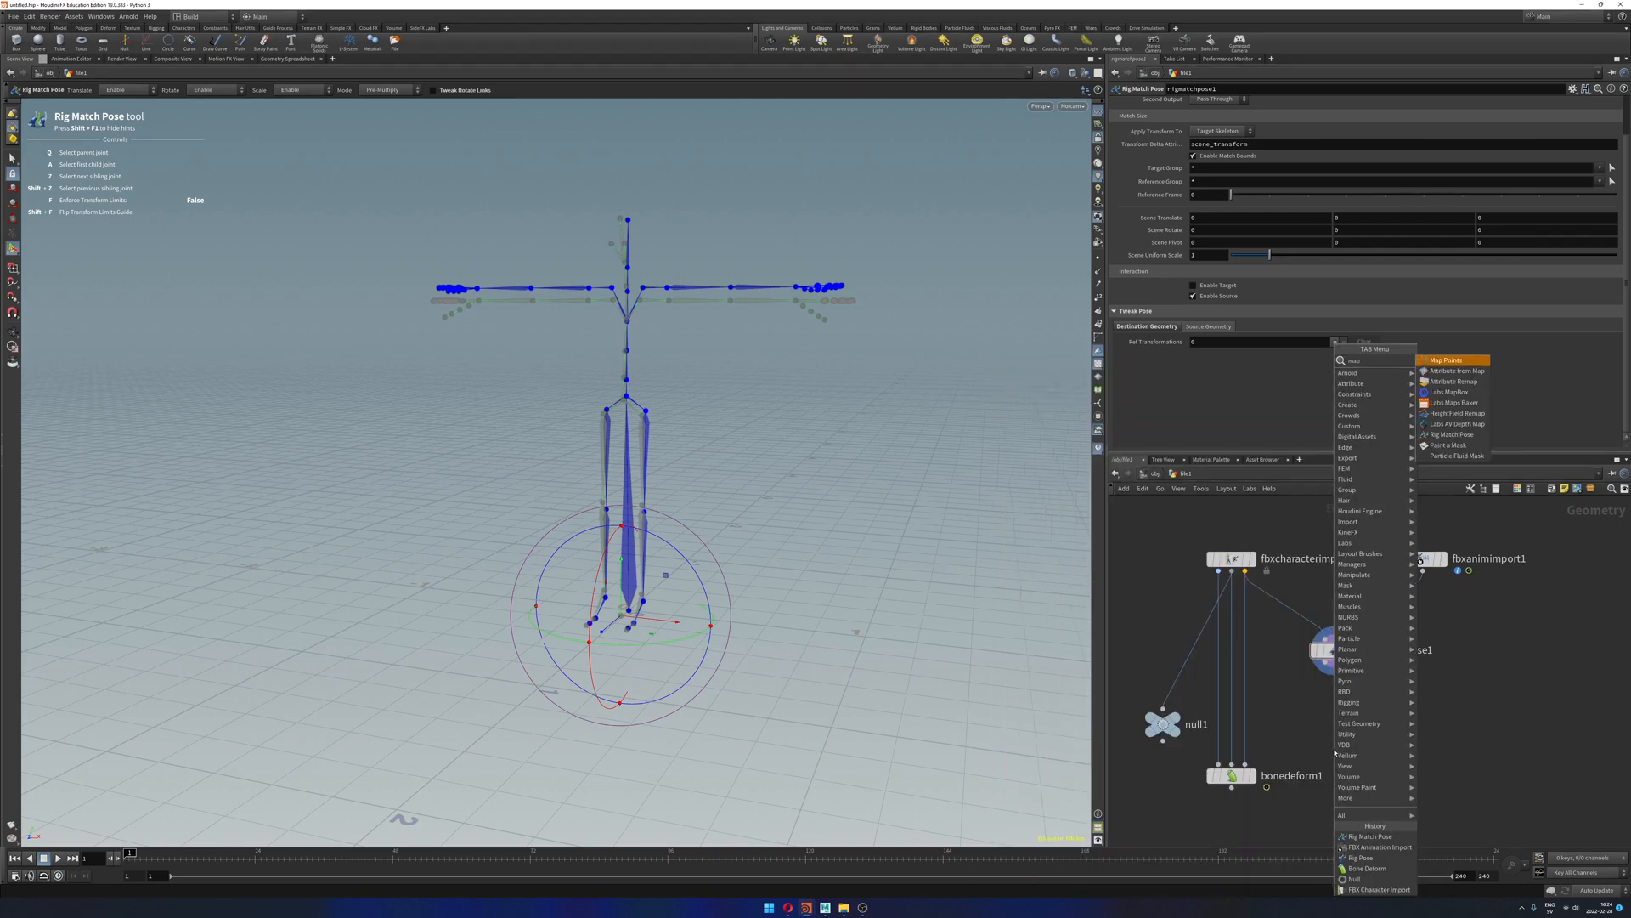
pyautogui.press('Return')
pyautogui.click(1335, 750)
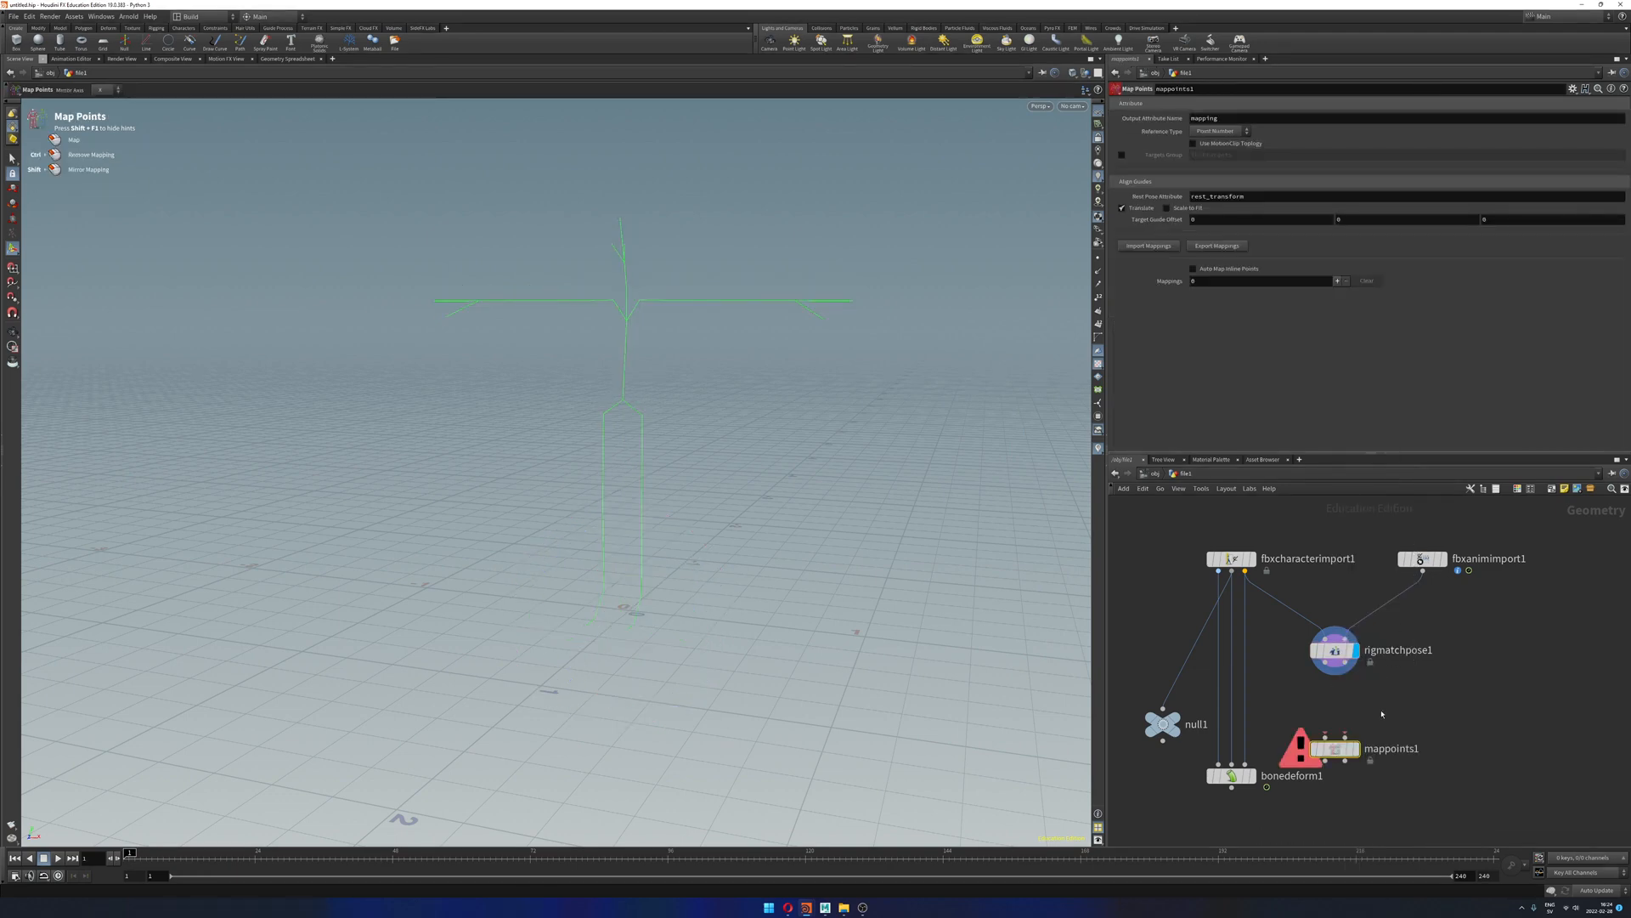
pyautogui.moveTo(1337, 748); pyautogui.dragTo(1338, 723)
pyautogui.moveTo(1325, 663); pyautogui.dragTo(1345, 712)
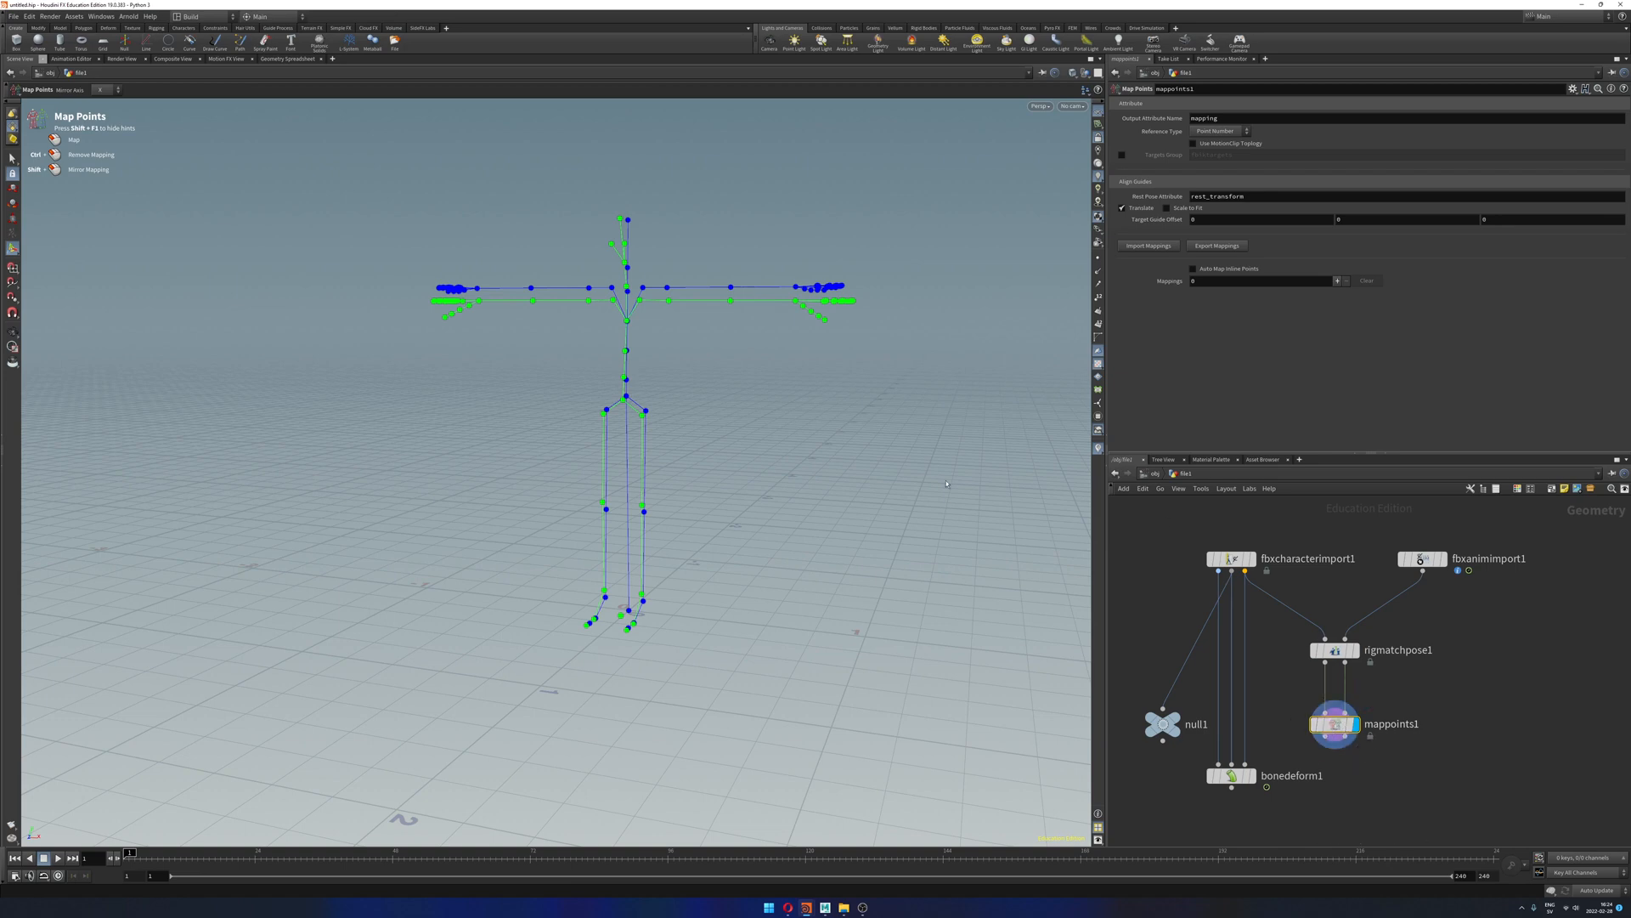
# Step: Increase the Map Points target guide offset along Z so that the two skeletons stand apart
pyautogui.keyDown('alt'); pyautogui.moveTo(947, 483); pyautogui.dragTo(704, 463); pyautogui.keyUp('alt')
pyautogui.scroll(-1, 674, 459)
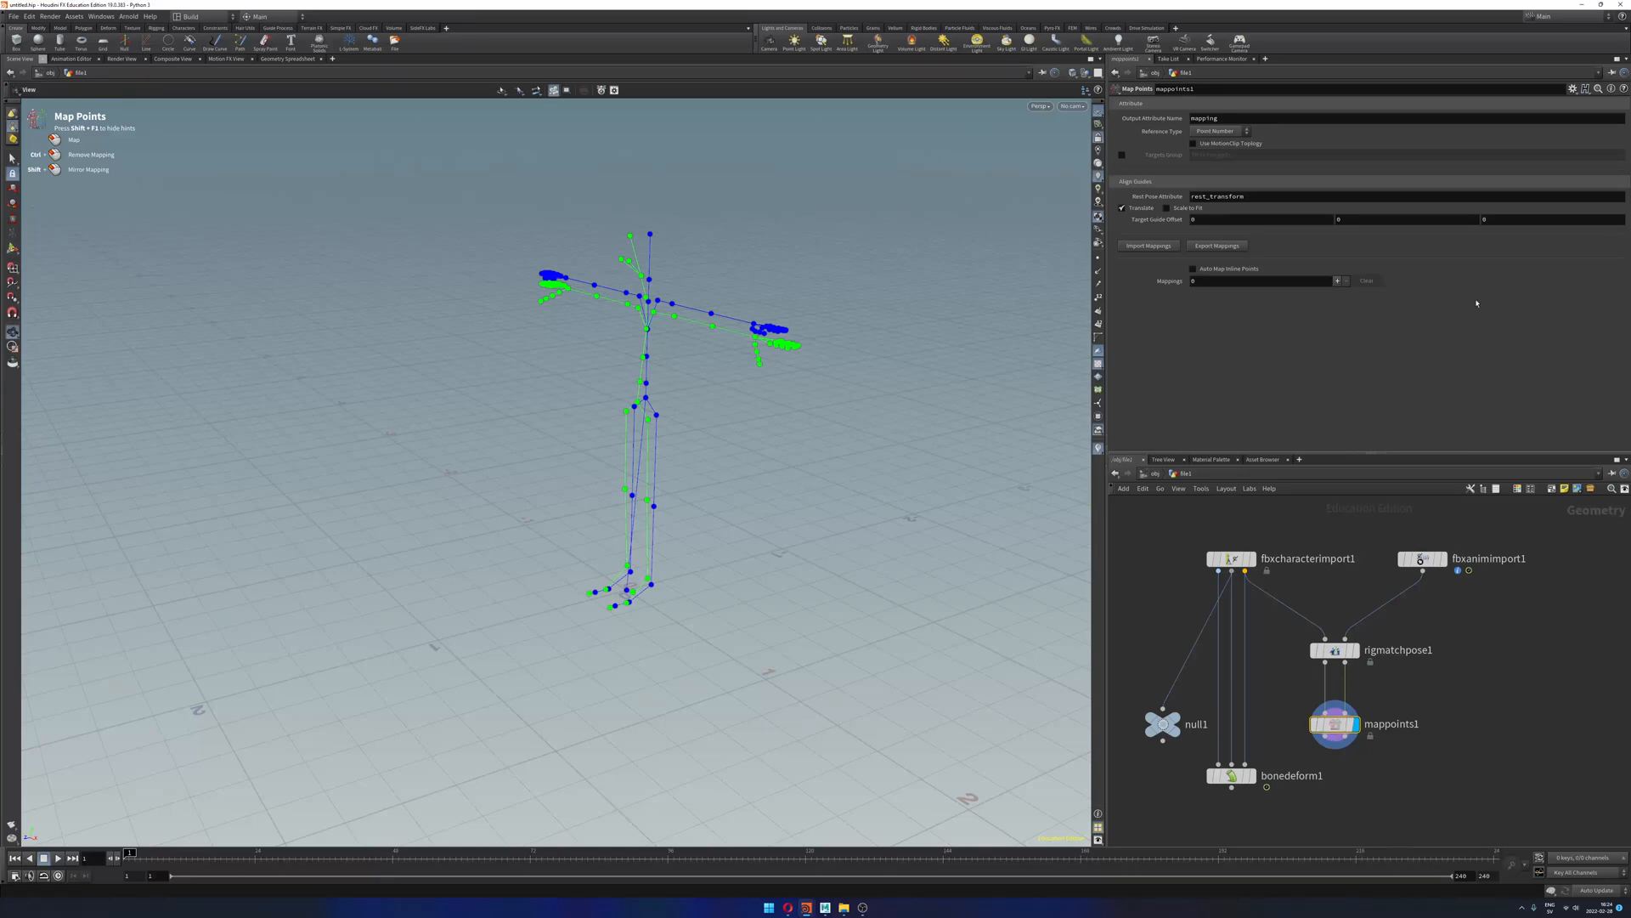
pyautogui.moveTo(1490, 219); pyautogui.dragTo(1553, 216, button='middle')
pyautogui.keyDown('alt'); pyautogui.moveTo(794, 395); pyautogui.dragTo(701, 397); pyautogui.keyUp('alt')
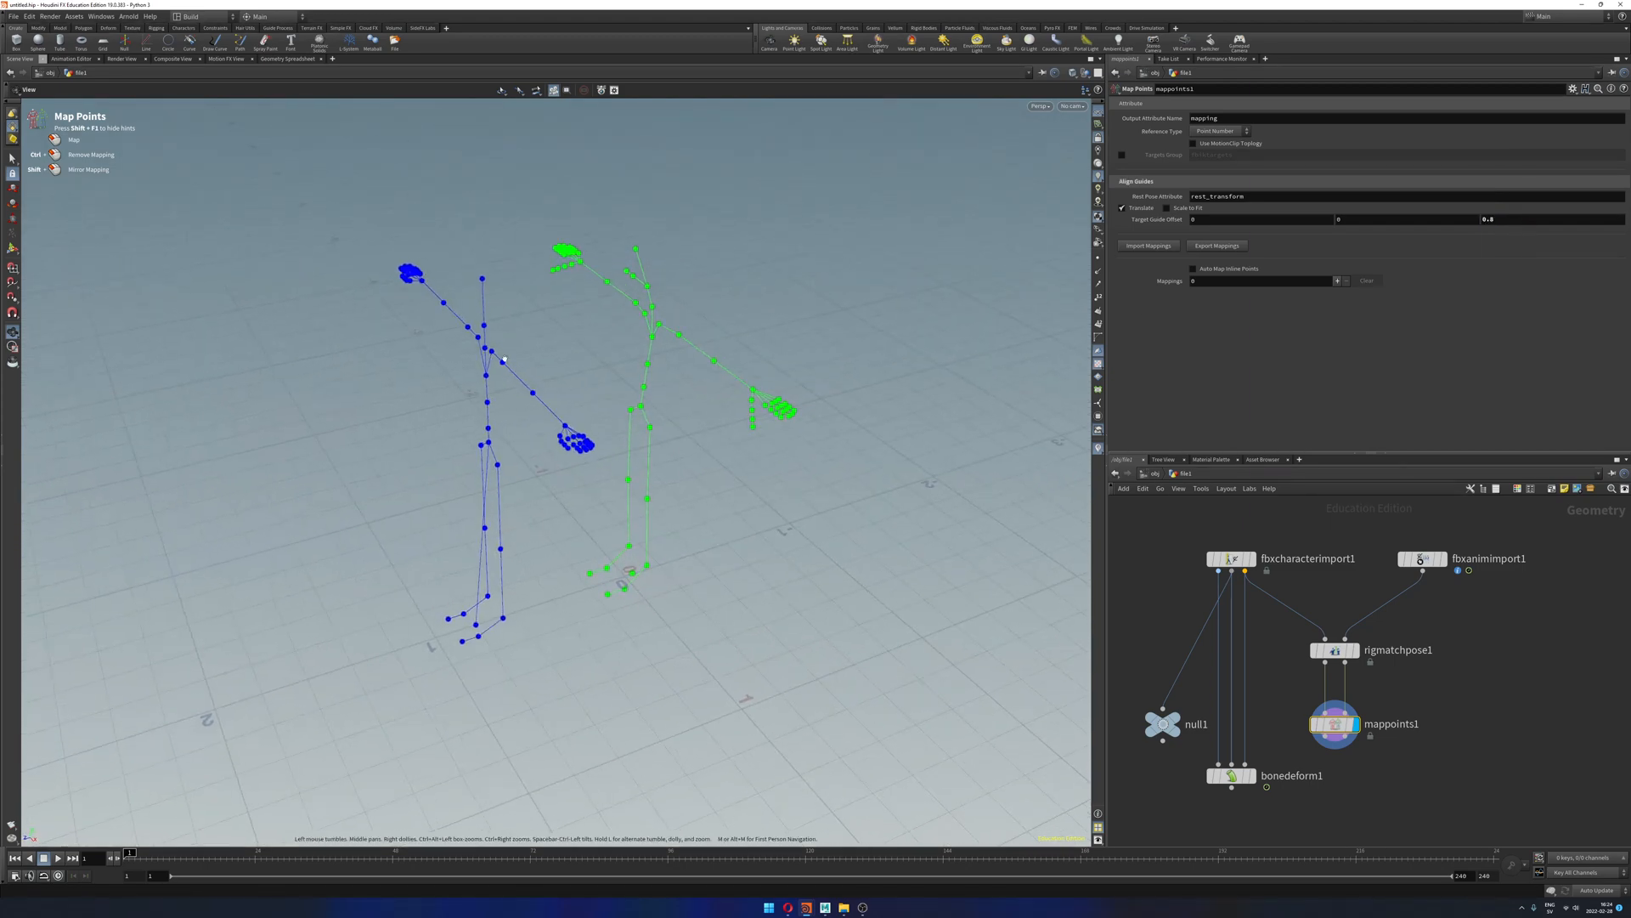
pyautogui.keyDown('alt'); pyautogui.moveTo(504, 360); pyautogui.dragTo(706, 408); pyautogui.keyUp('alt')
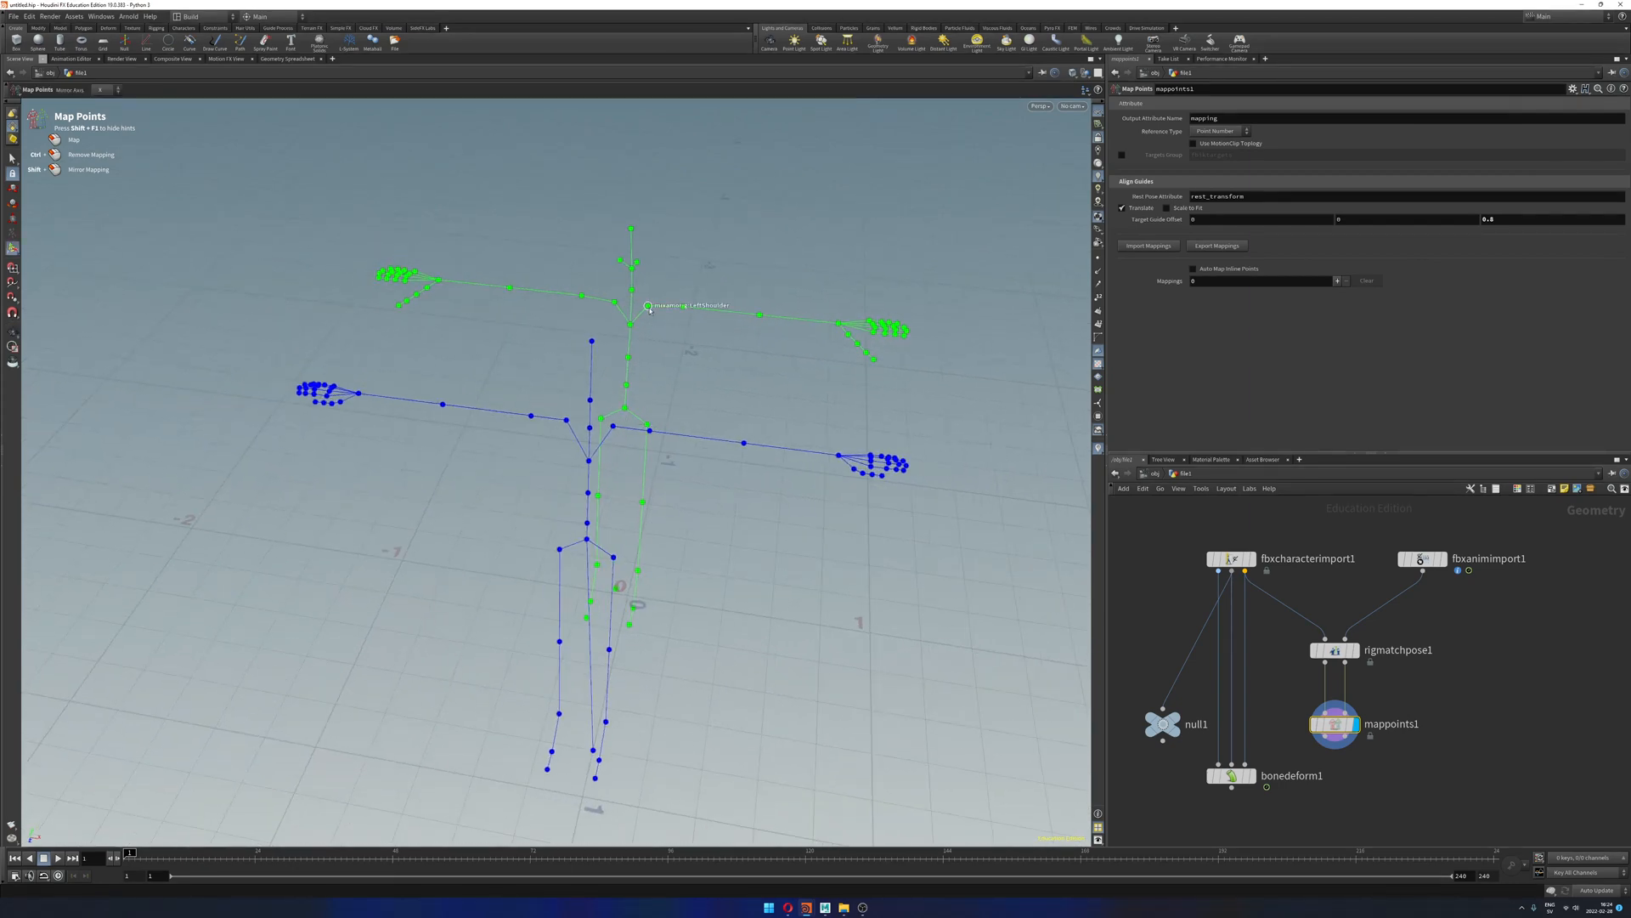
# Step: Map the character's mixamorig:LeftShoulder joint to the mocap skeleton's LeftShoulder joint
pyautogui.moveTo(683, 308)
pyautogui.keyDown('alt'); pyautogui.mouseDown()
pyautogui.moveTo(588, 365)
pyautogui.moveTo(663, 357)
pyautogui.moveTo(587, 381)
pyautogui.moveTo(660, 306)
pyautogui.moveTo(746, 364)
pyautogui.moveTo(727, 408)
pyautogui.mouseUp(); pyautogui.keyUp('alt')
pyautogui.keyDown('alt'); pyautogui.moveTo(816, 431); pyautogui.dragTo(731, 438); pyautogui.keyUp('alt')
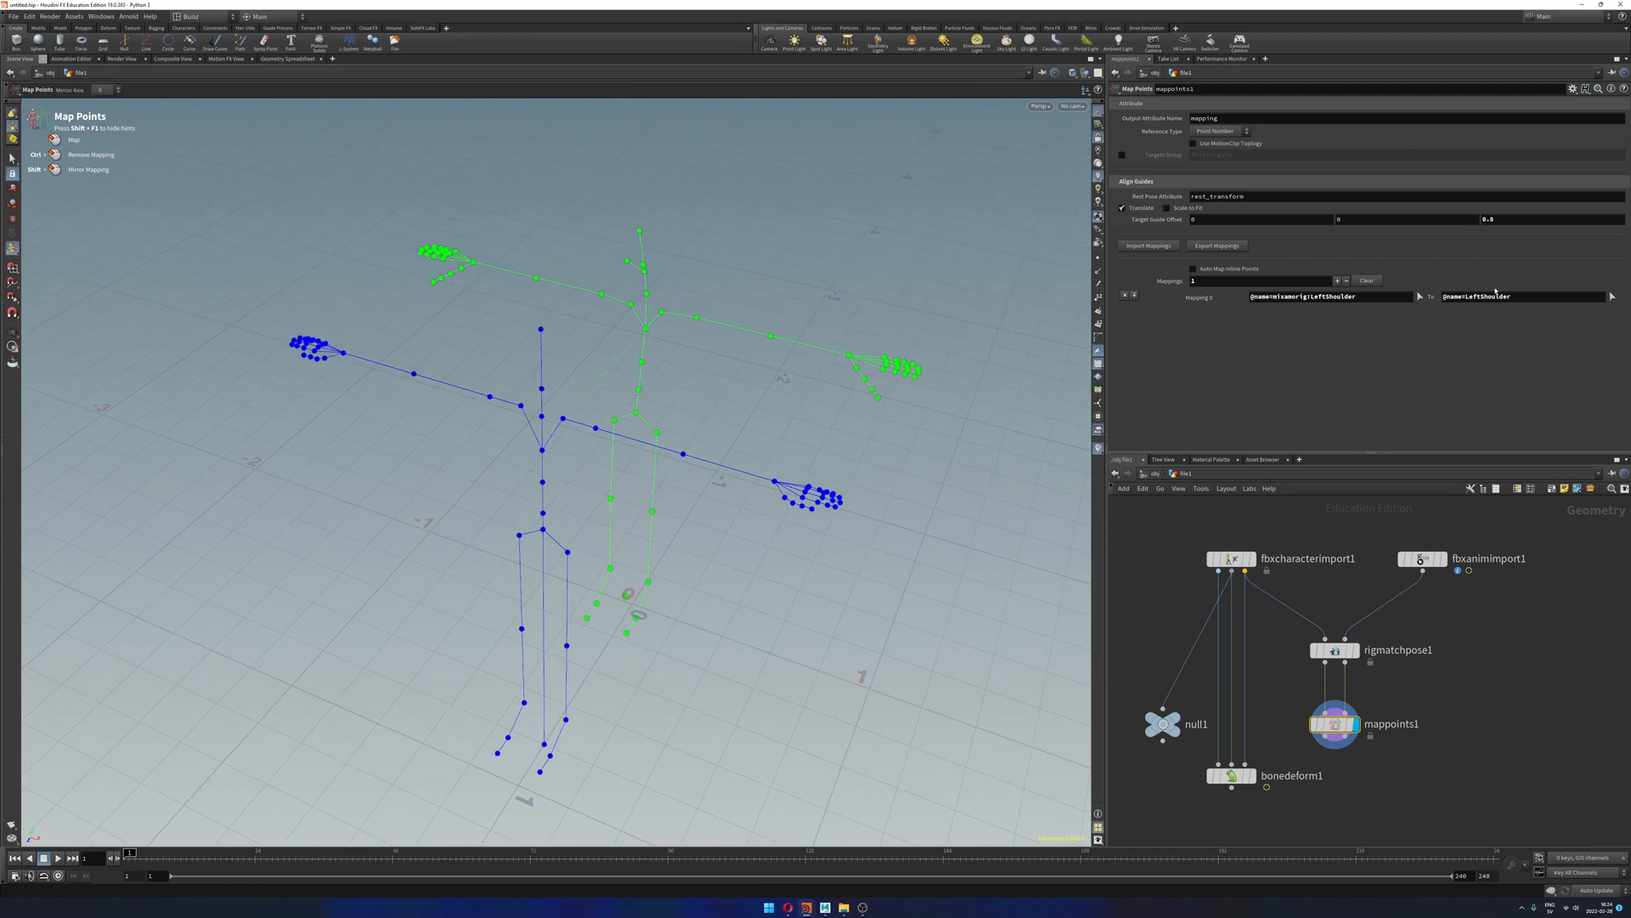
pyautogui.keyDown('alt'); pyautogui.moveTo(712, 366); pyautogui.dragTo(743, 397); pyautogui.keyUp('alt')
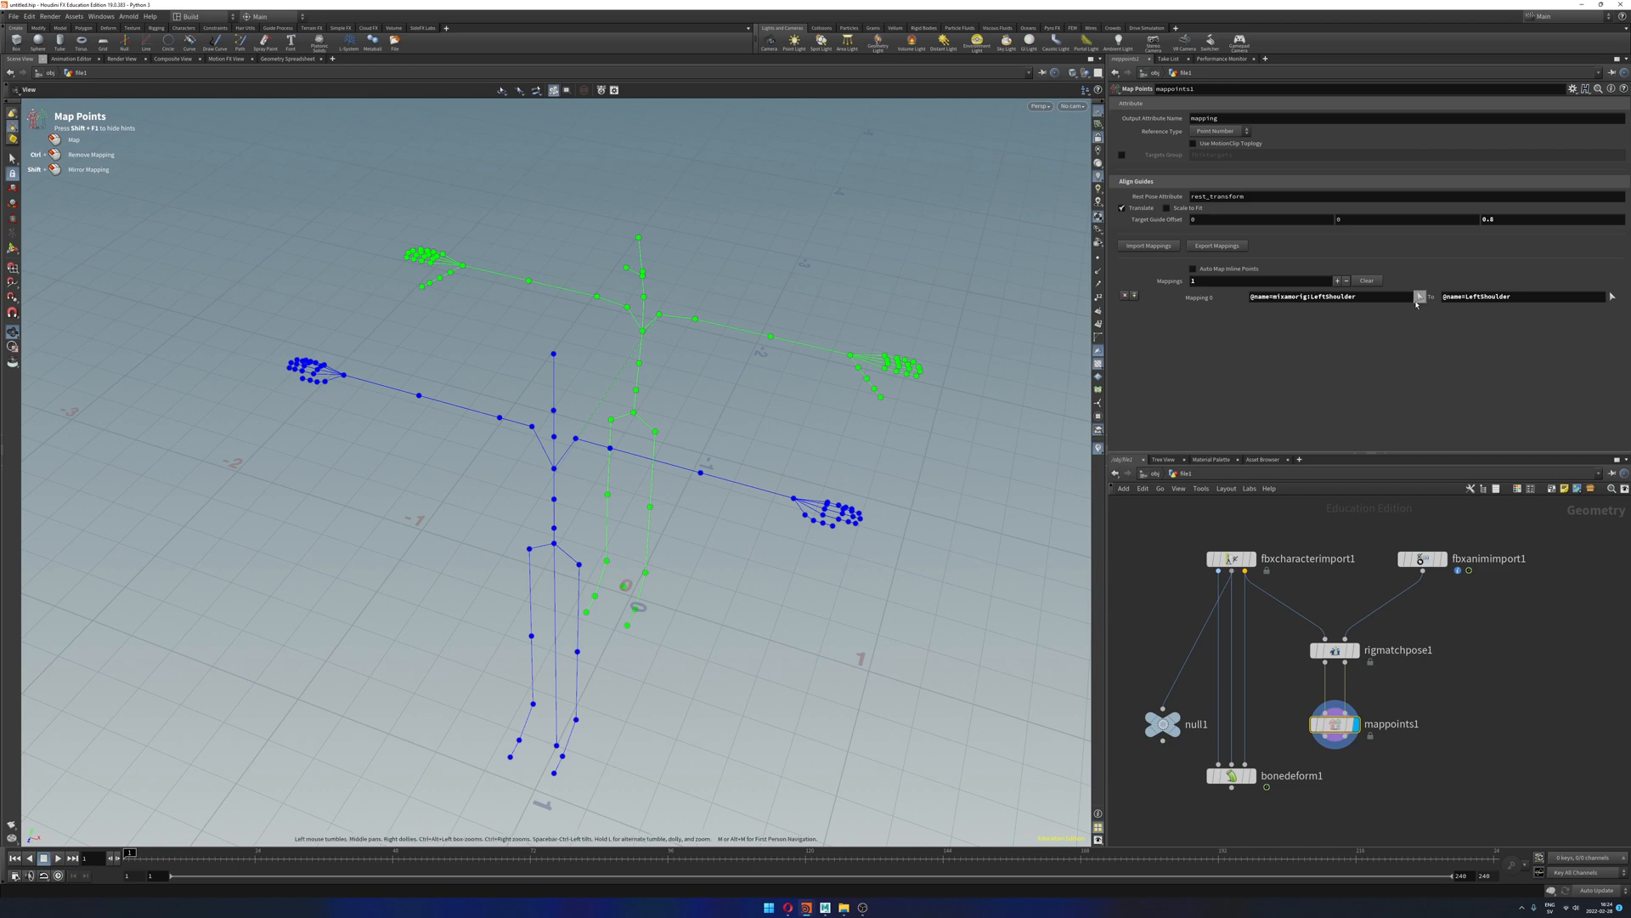
pyautogui.moveTo(694, 402); pyautogui.dragTo(690, 327)
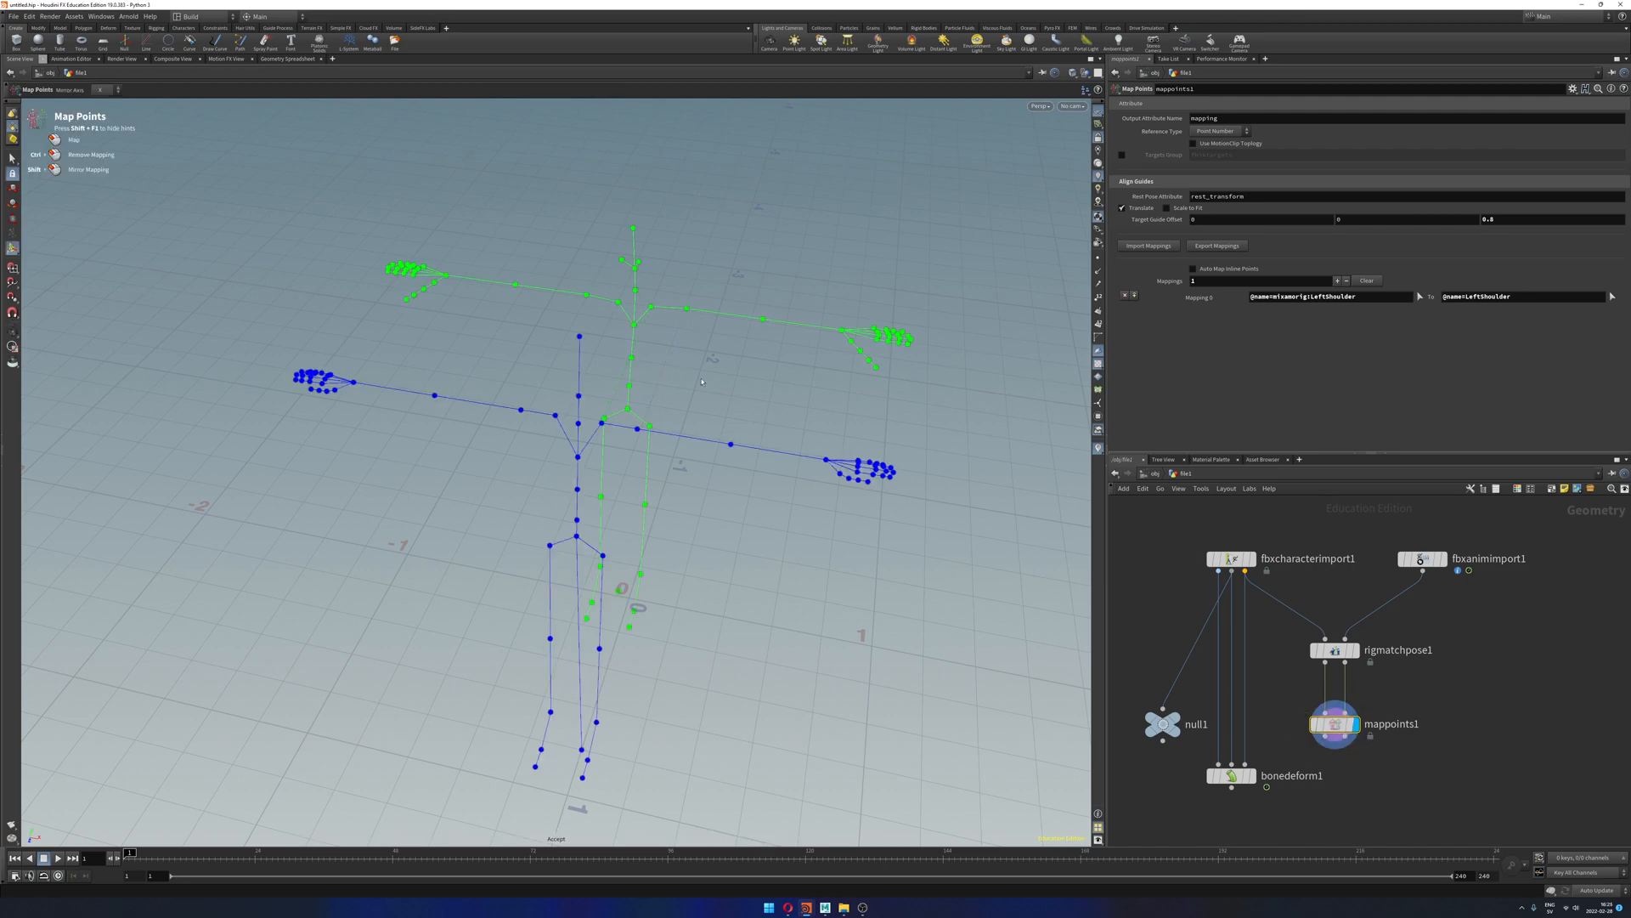
pyautogui.keyDown('alt'); pyautogui.moveTo(656, 370); pyautogui.dragTo(676, 401); pyautogui.keyUp('alt')
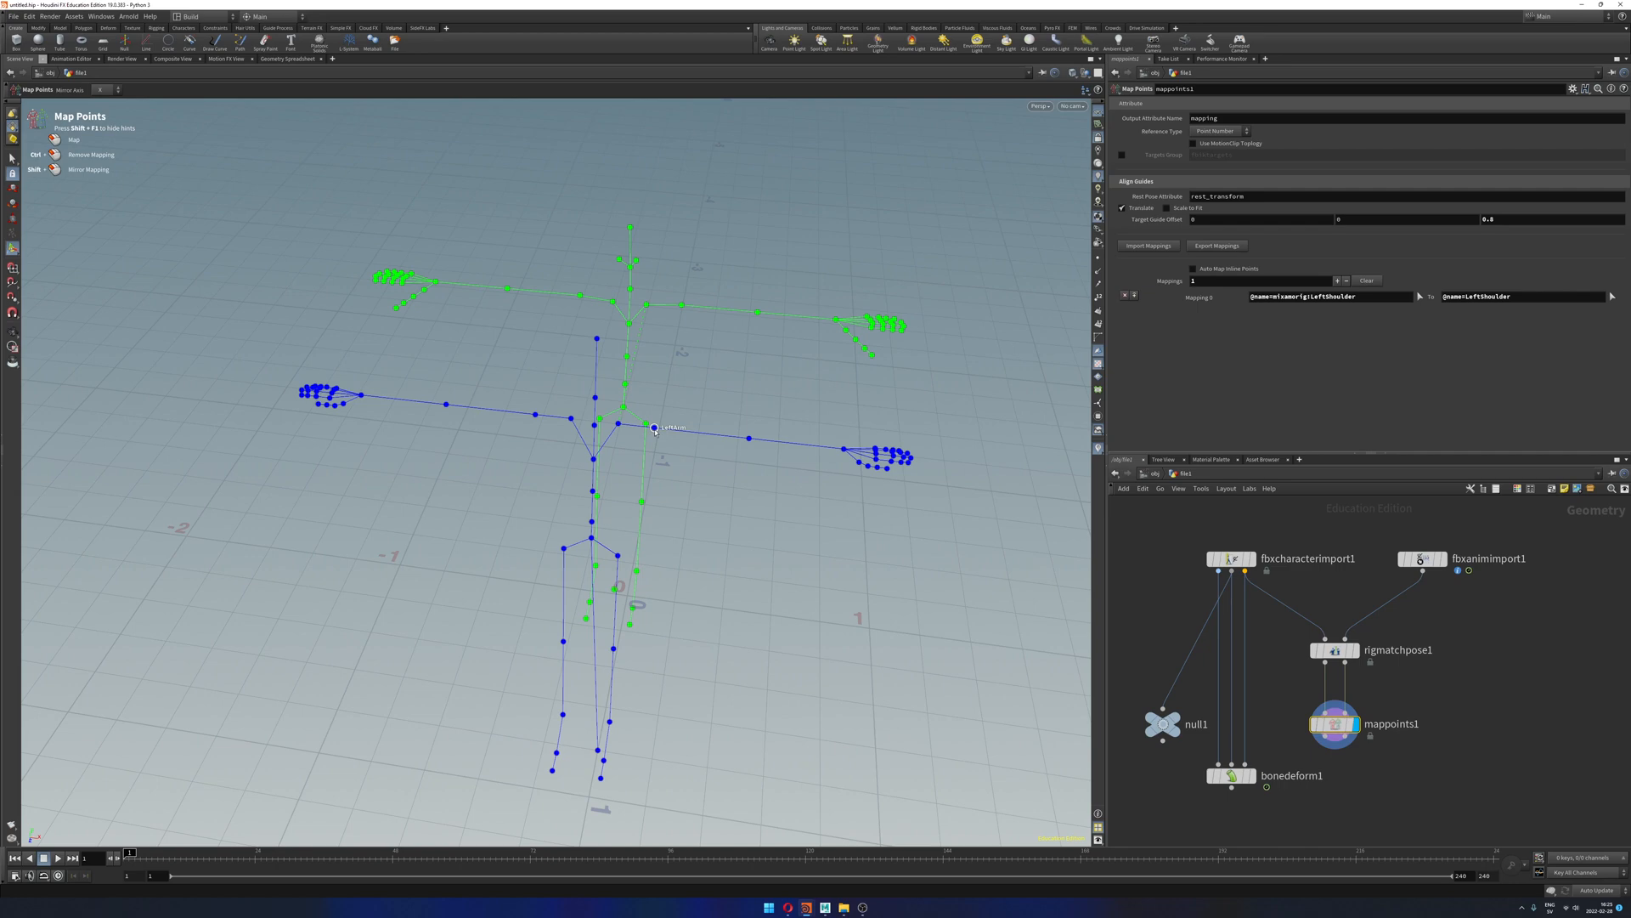
# Step: Map the LeftArm, LeftForeArm and LeftHand joints between the skeletons, mirroring each mapping to the right side
pyautogui.keyDown('shift'); pyautogui.moveTo(655, 427); pyautogui.dragTo(682, 305); pyautogui.keyUp('shift')
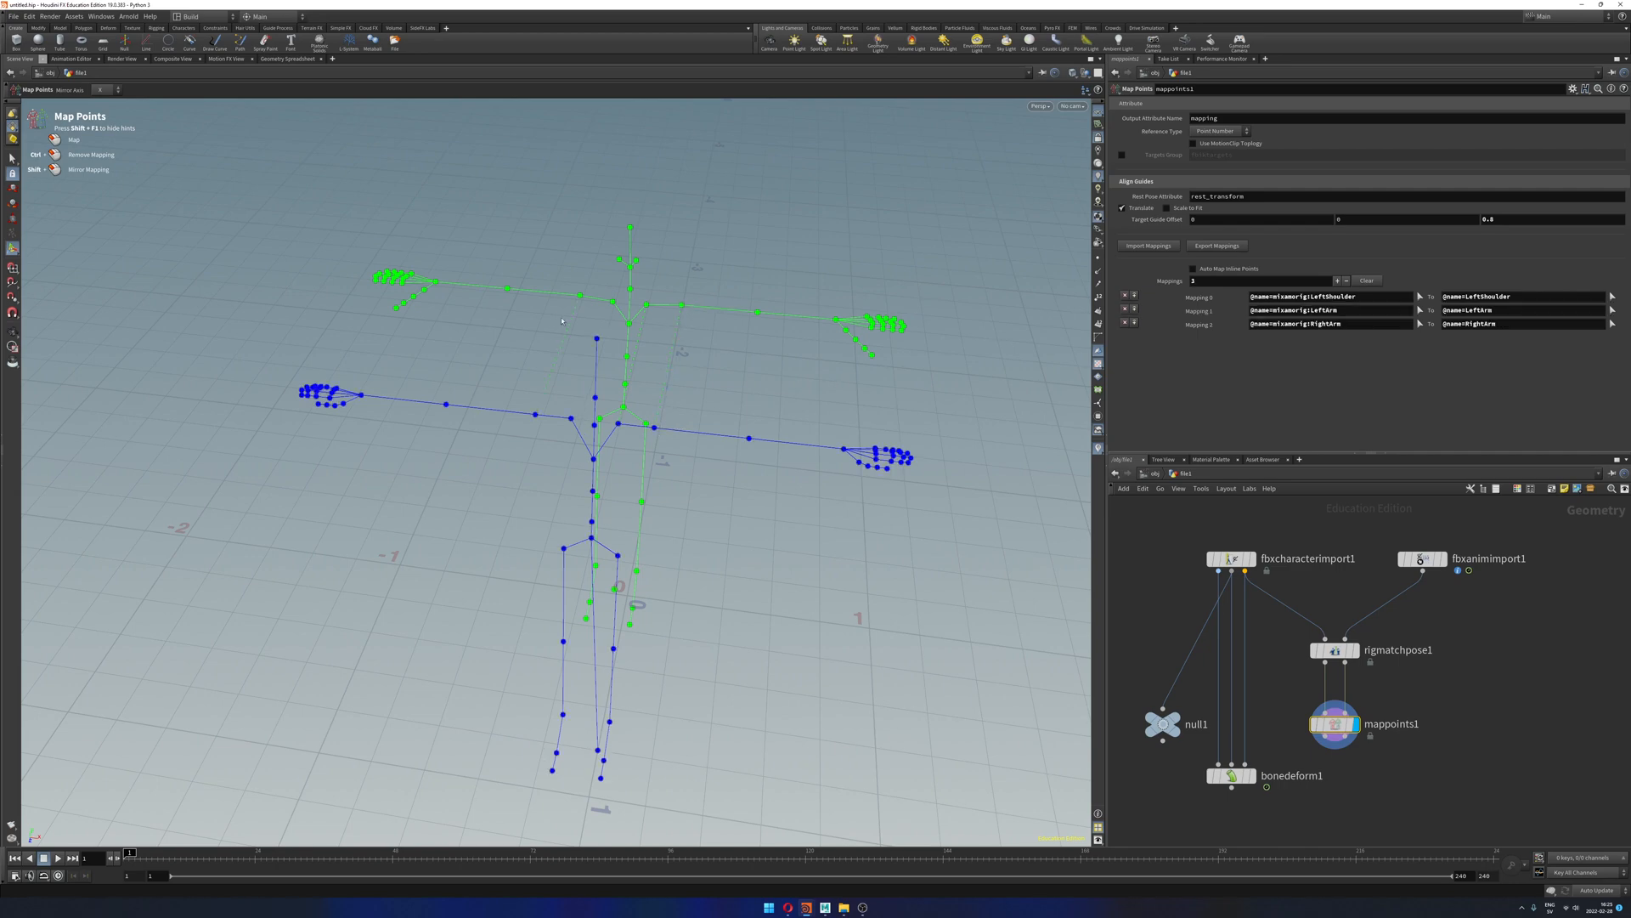
pyautogui.keyDown('shift'); pyautogui.moveTo(750, 438); pyautogui.dragTo(757, 313); pyautogui.keyUp('shift')
pyautogui.keyDown('shift'); pyautogui.moveTo(844, 448); pyautogui.dragTo(752, 505); pyautogui.keyUp('shift')
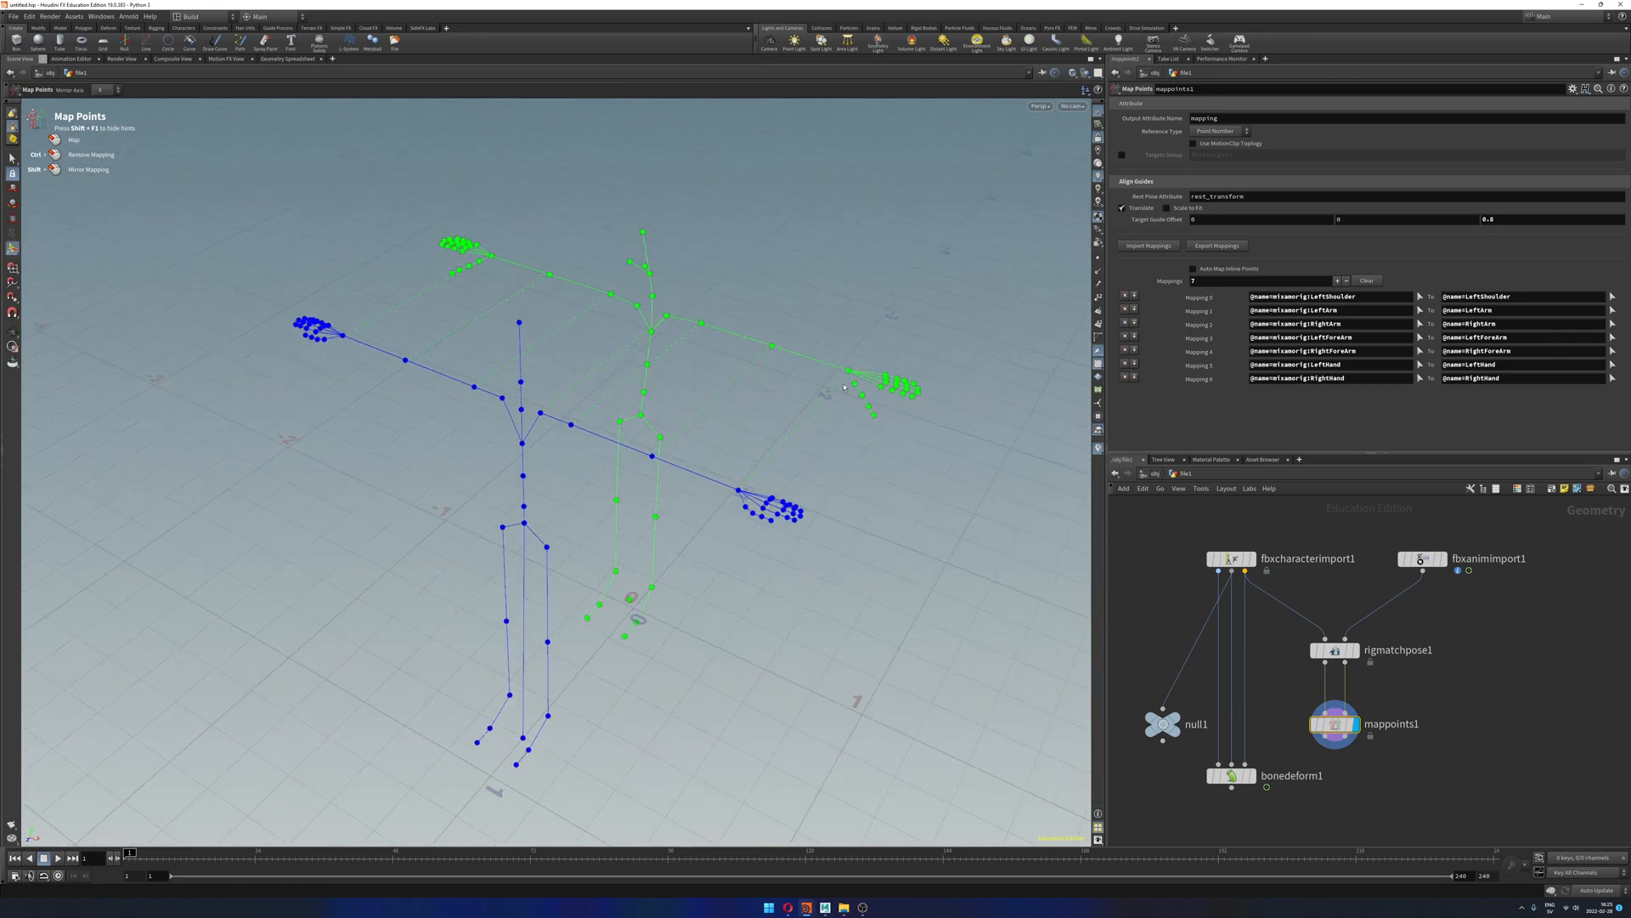
# Step: Try mapping a left-hand finger joint between the two skeletons and undo that mapping
pyautogui.click(746, 506)
pyautogui.click(855, 384)
pyautogui.keyDown('alt'); pyautogui.moveTo(826, 460); pyautogui.dragTo(883, 466); pyautogui.keyUp('alt')
pyautogui.hotkey('ctrl', 'z')
# Step: Map the Head and Neck joints of the mocap skeleton to the matching character joints
pyautogui.keyDown('alt'); pyautogui.moveTo(632, 440); pyautogui.dragTo(583, 357); pyautogui.keyUp('alt')
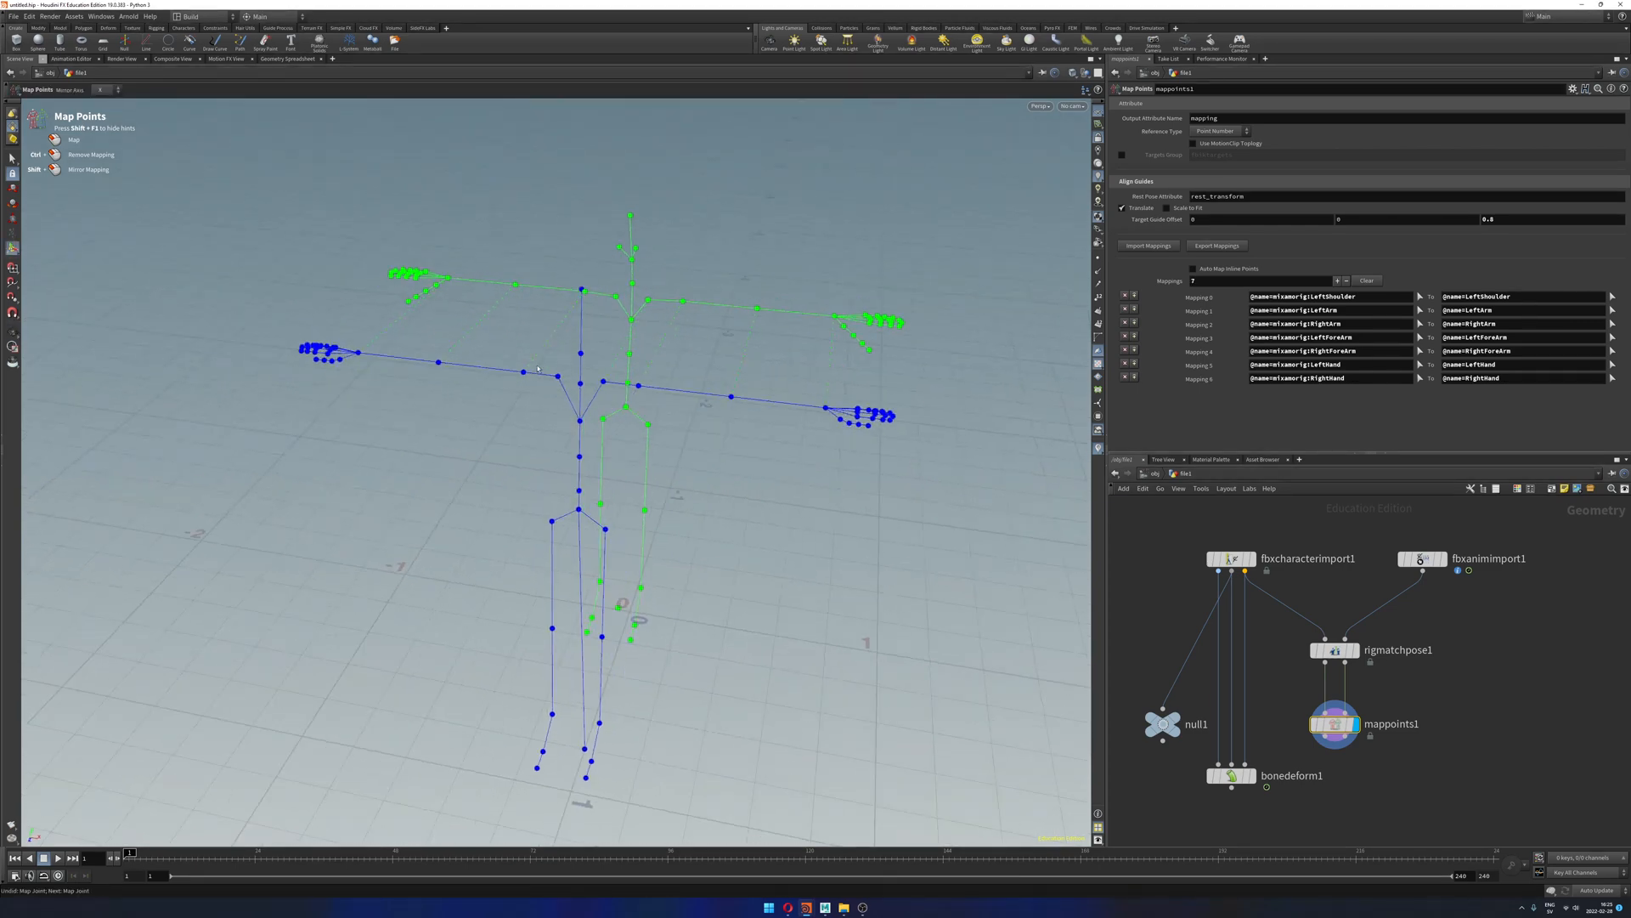
pyautogui.click(581, 355)
pyautogui.click(631, 259)
pyautogui.keyDown('alt'); pyautogui.moveTo(631, 259); pyautogui.dragTo(522, 354); pyautogui.keyUp('alt')
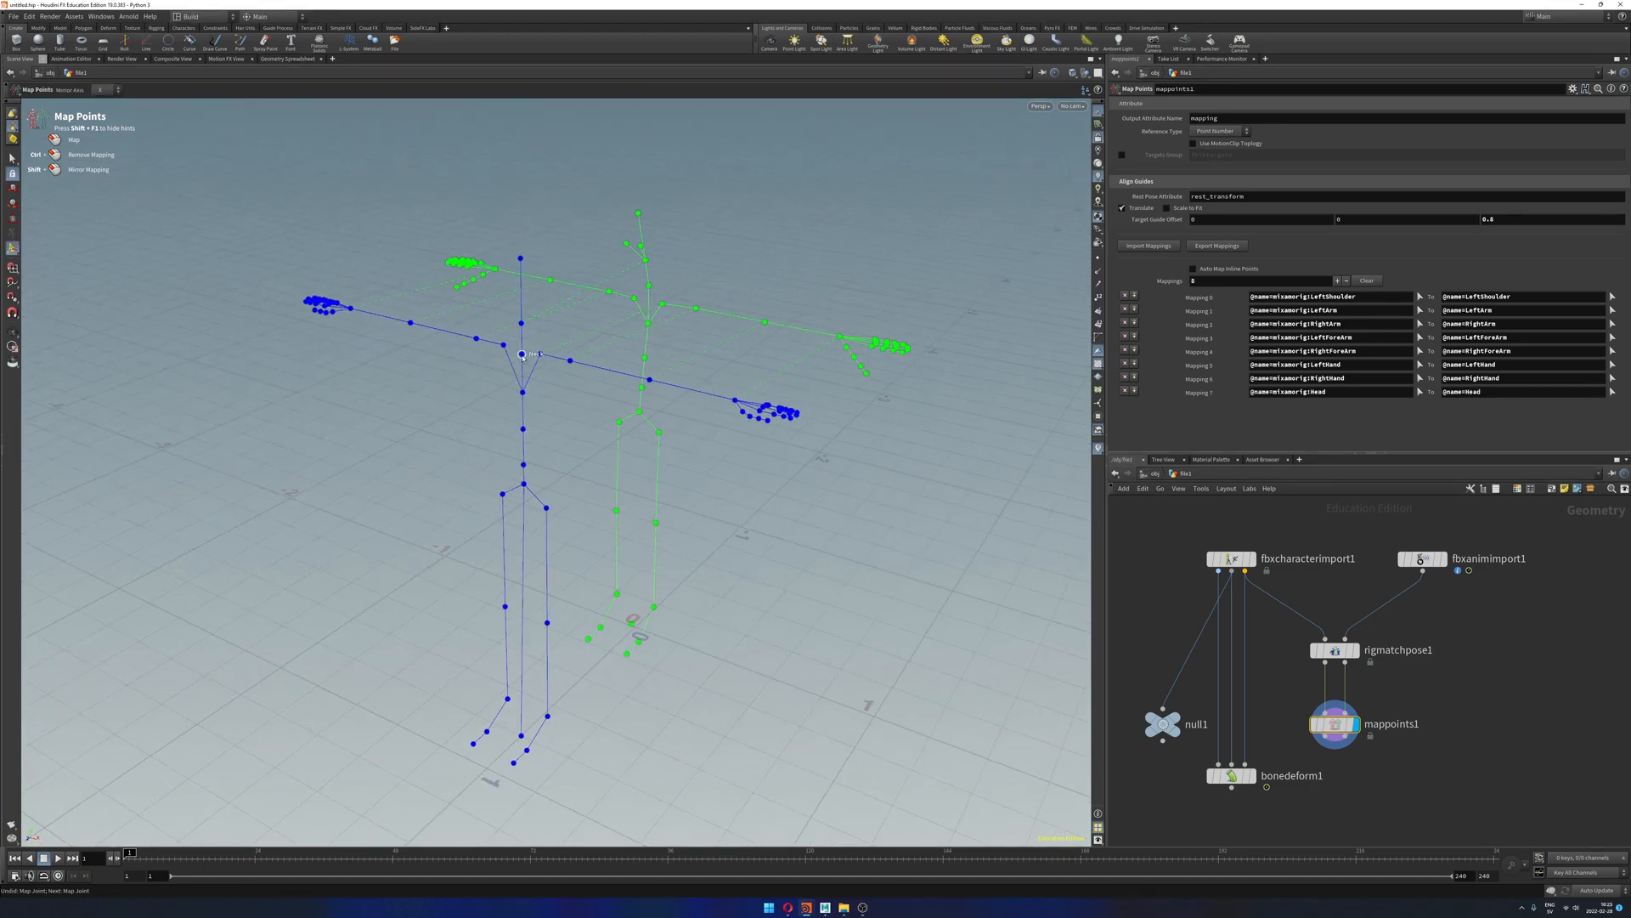
pyautogui.click(522, 354)
pyautogui.click(648, 284)
pyautogui.keyDown('alt'); pyautogui.moveTo(648, 284); pyautogui.dragTo(541, 346); pyautogui.keyUp('alt')
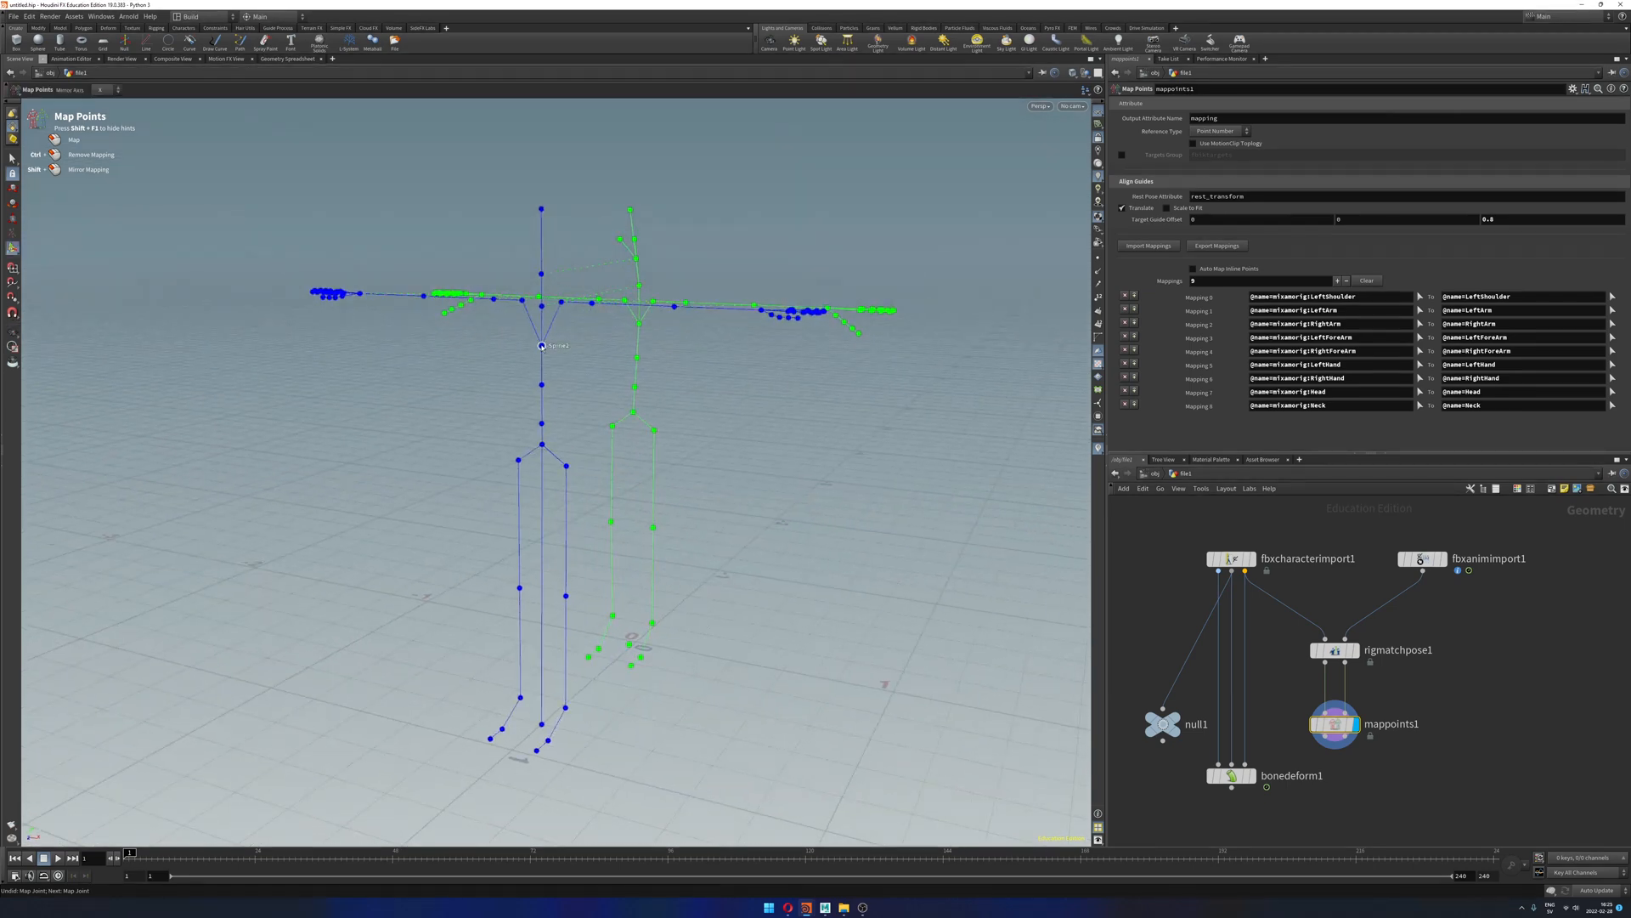
# Step: Map the Spine2, Spine1 and Spine joints between the mocap skeleton and the character skeleton
pyautogui.click(541, 345)
pyautogui.click(638, 324)
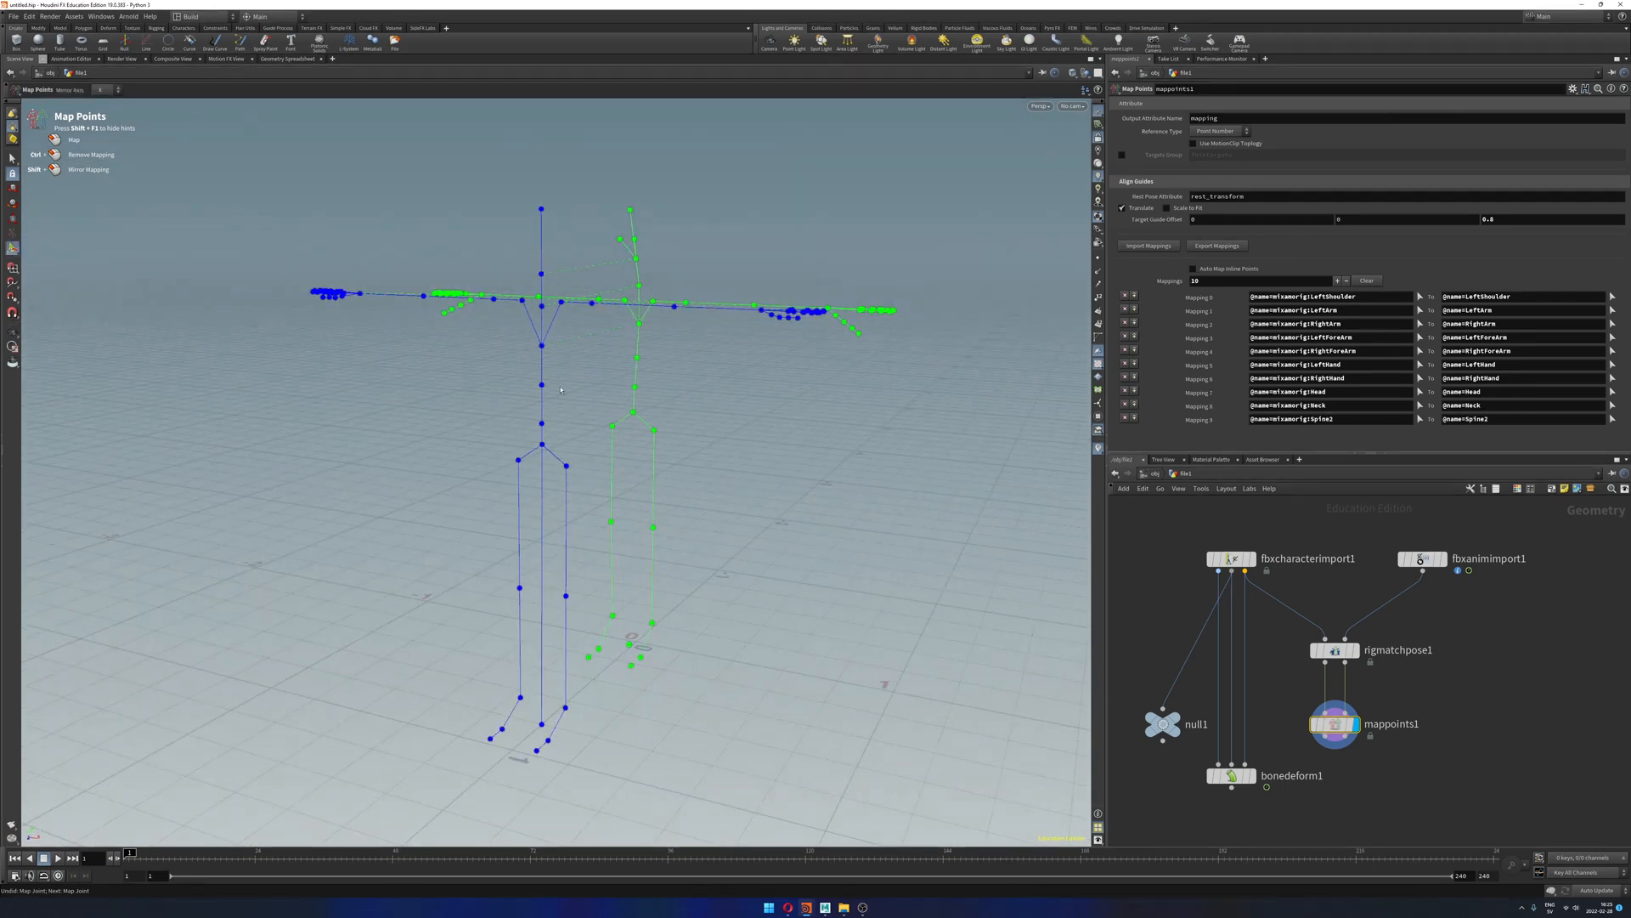
pyautogui.click(636, 358)
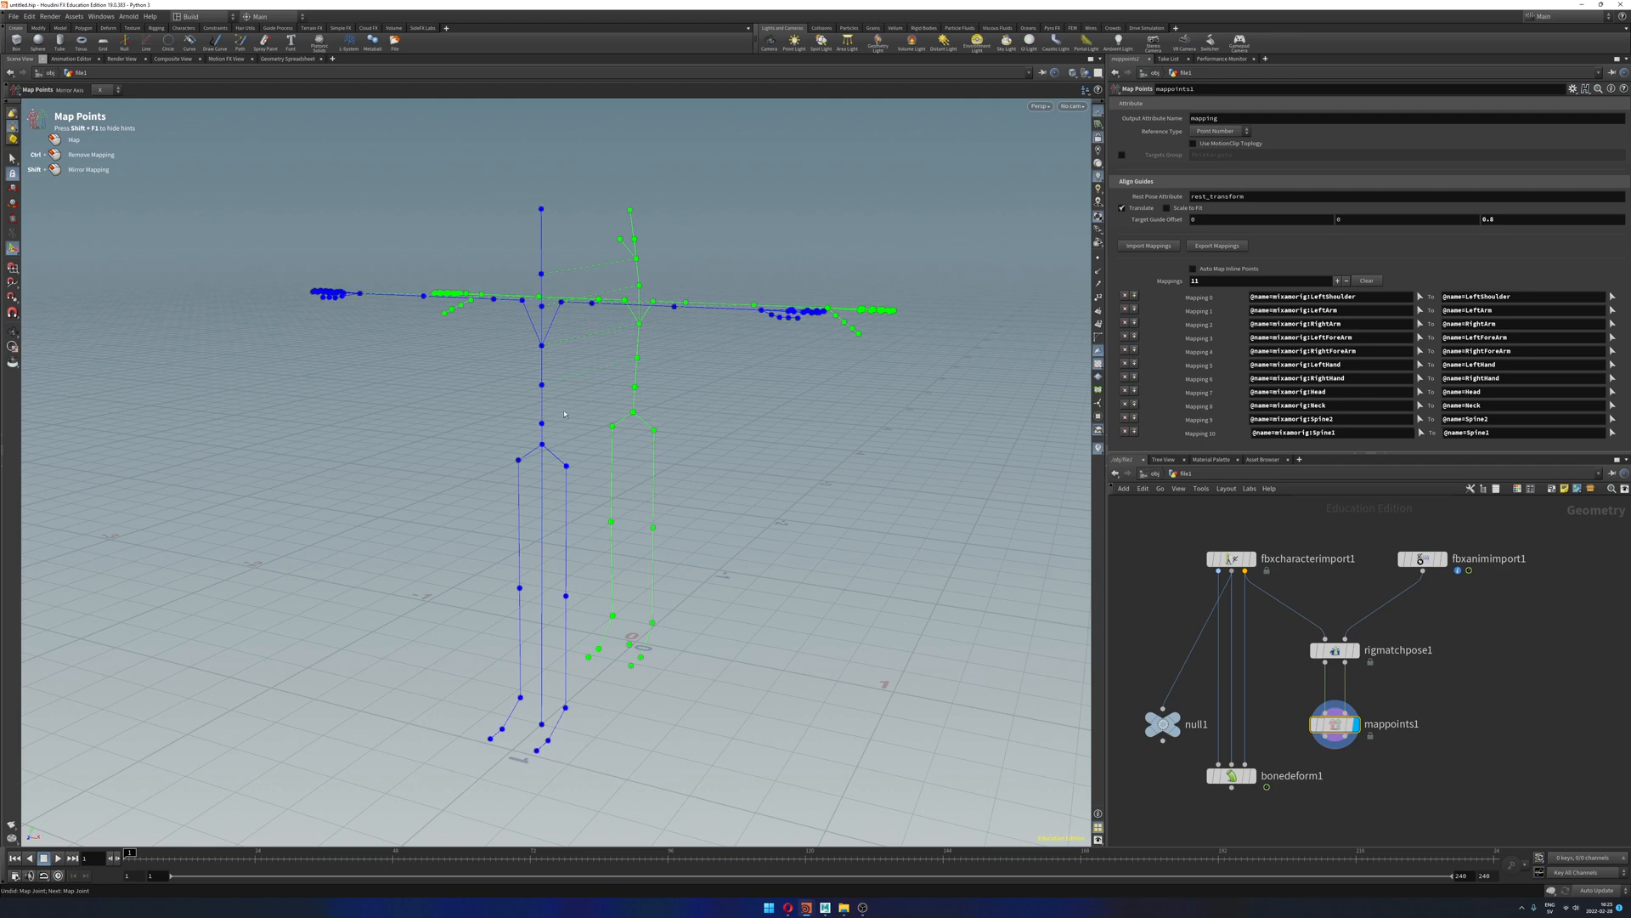
pyautogui.click(542, 423)
pyautogui.click(633, 387)
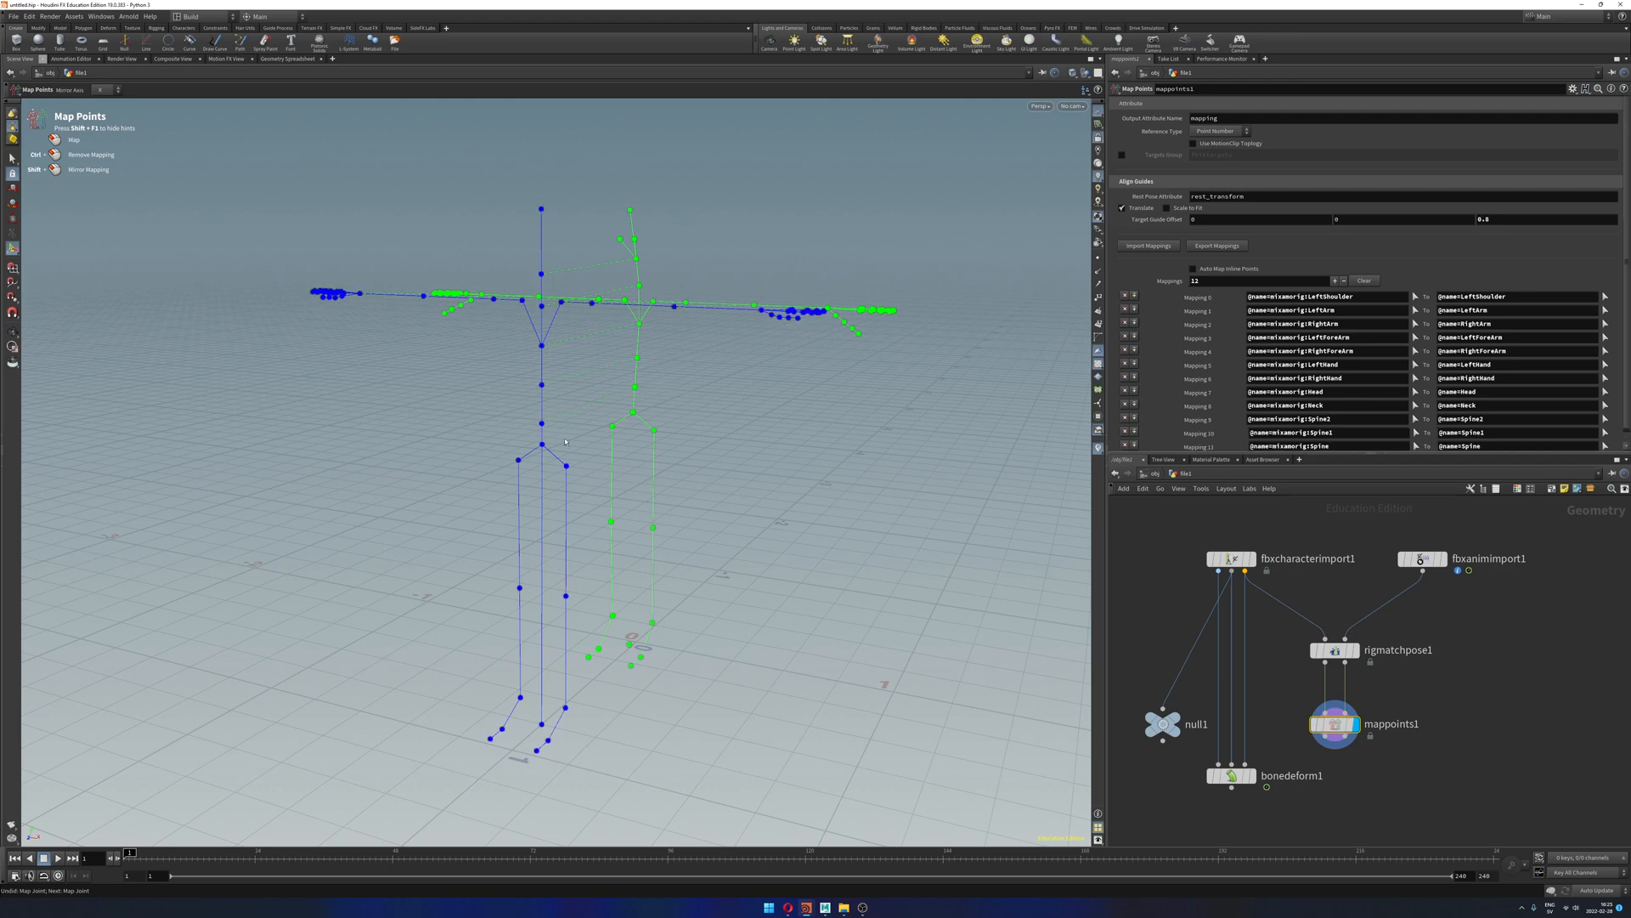
# Step: Map the hip joints of both skeletons and the left upper-leg joints, mirroring the leg mapping to the right side
pyautogui.click(542, 443)
pyautogui.click(633, 413)
pyautogui.click(567, 465)
pyautogui.keyDown('shift'); pyautogui.click(654, 430); pyautogui.keyUp('shift')
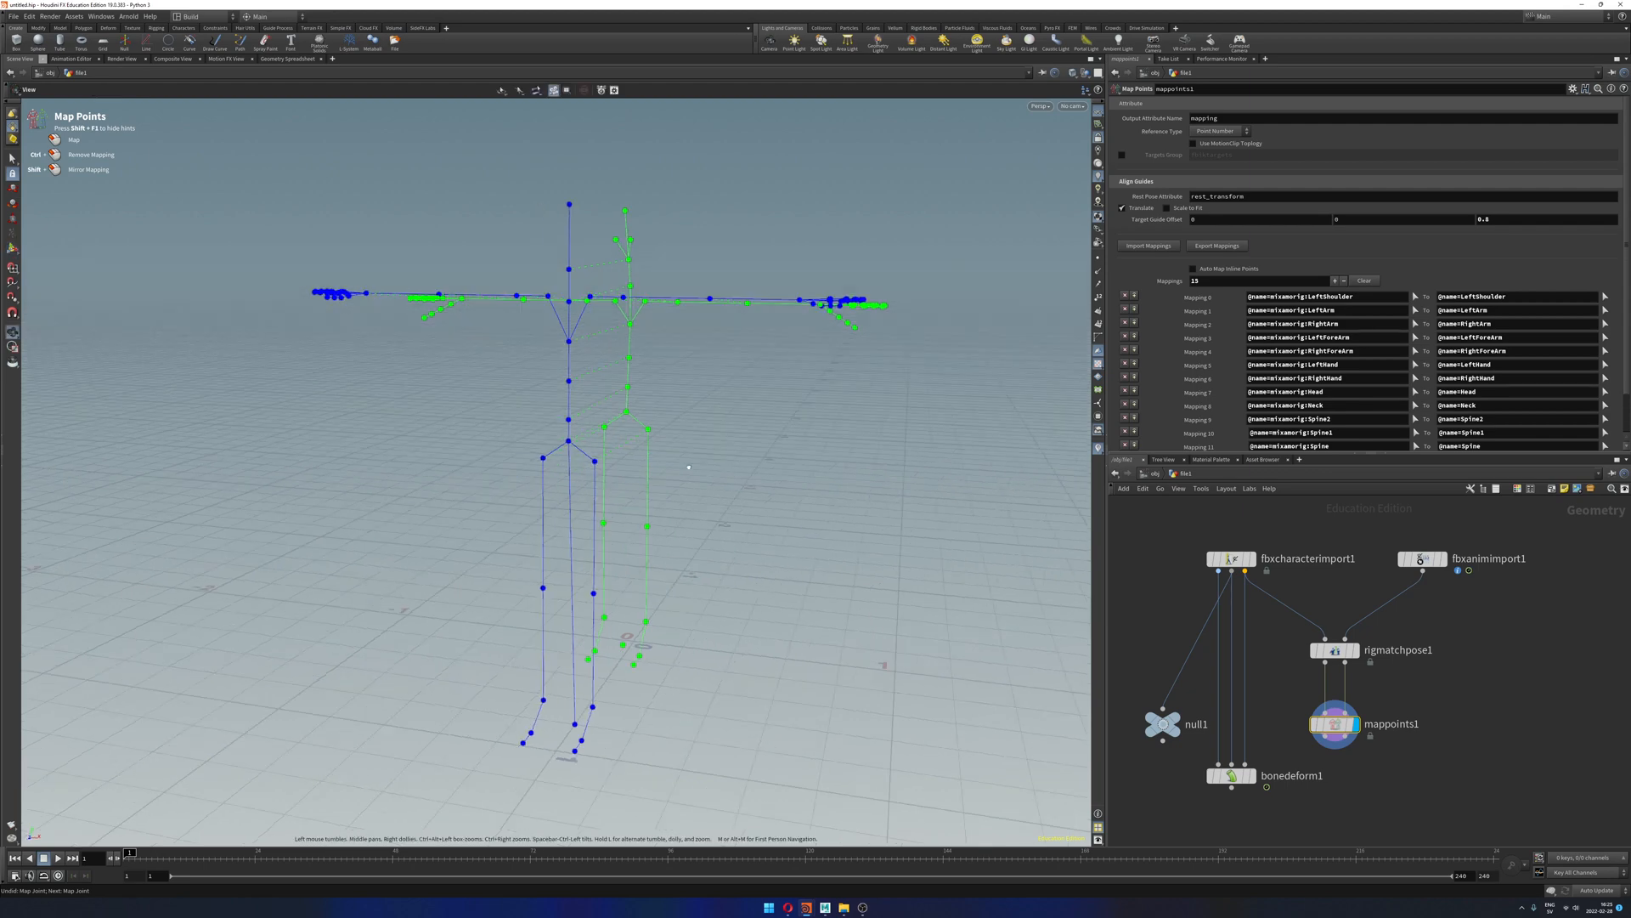
# Step: Map the left knee, ankle and both toe joints between the skeletons, mirroring each mapping to the right leg
pyautogui.click(573, 595)
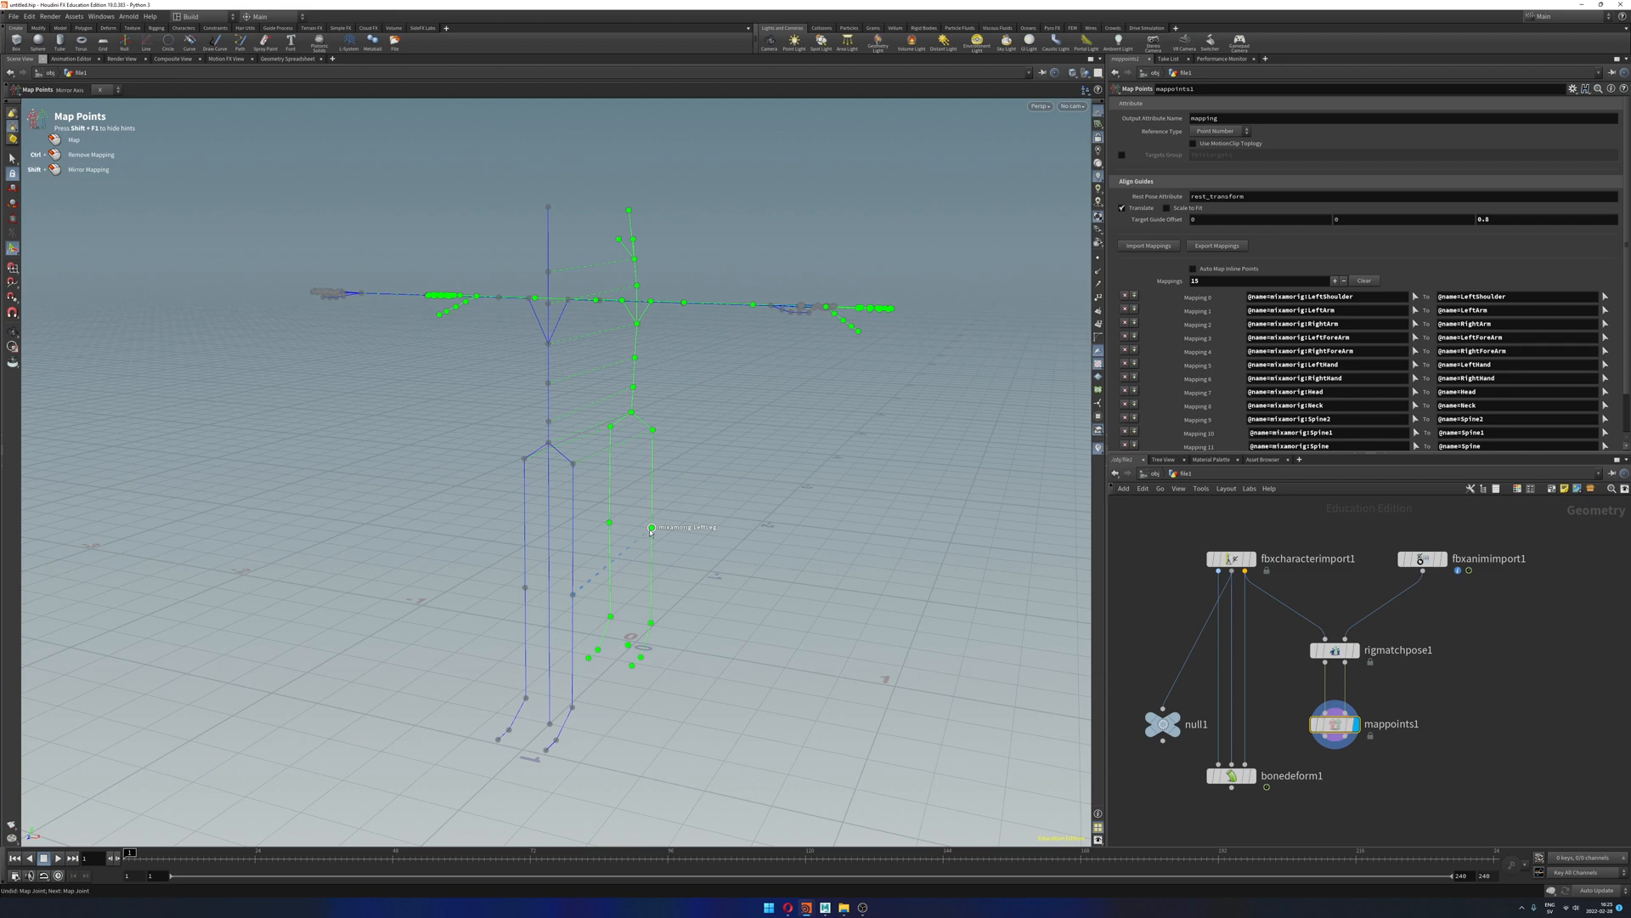
pyautogui.keyDown('shift'); pyautogui.click(651, 527); pyautogui.keyUp('shift')
pyautogui.click(572, 707)
pyautogui.keyDown('shift'); pyautogui.click(651, 623); pyautogui.keyUp('shift')
pyautogui.click(556, 741)
pyautogui.keyDown('shift'); pyautogui.click(641, 657); pyautogui.keyUp('shift')
pyautogui.click(546, 751)
pyautogui.keyDown('shift'); pyautogui.click(632, 667); pyautogui.keyUp('shift')
pyautogui.keyDown('alt'); pyautogui.moveTo(680, 586); pyautogui.dragTo(776, 599); pyautogui.keyUp('alt')
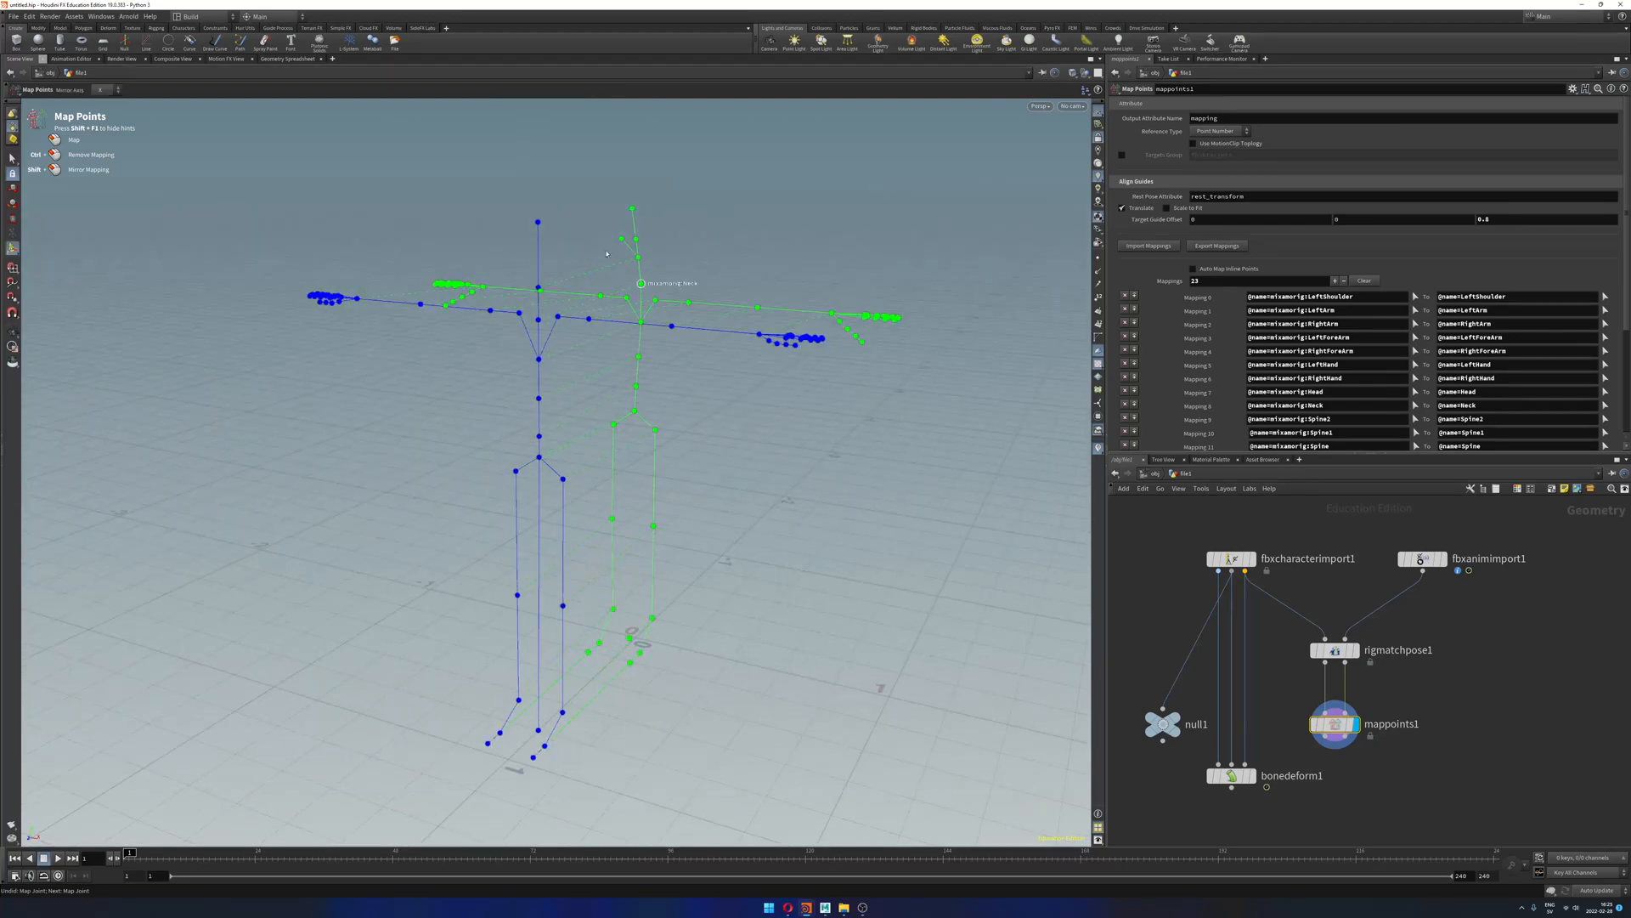
# Step: Map the topmost head joint of the mocap skeleton to the character's topmost head joint
pyautogui.click(538, 222)
pyautogui.click(632, 209)
pyautogui.keyDown('alt'); pyautogui.moveTo(632, 212); pyautogui.dragTo(616, 314); pyautogui.keyUp('alt')
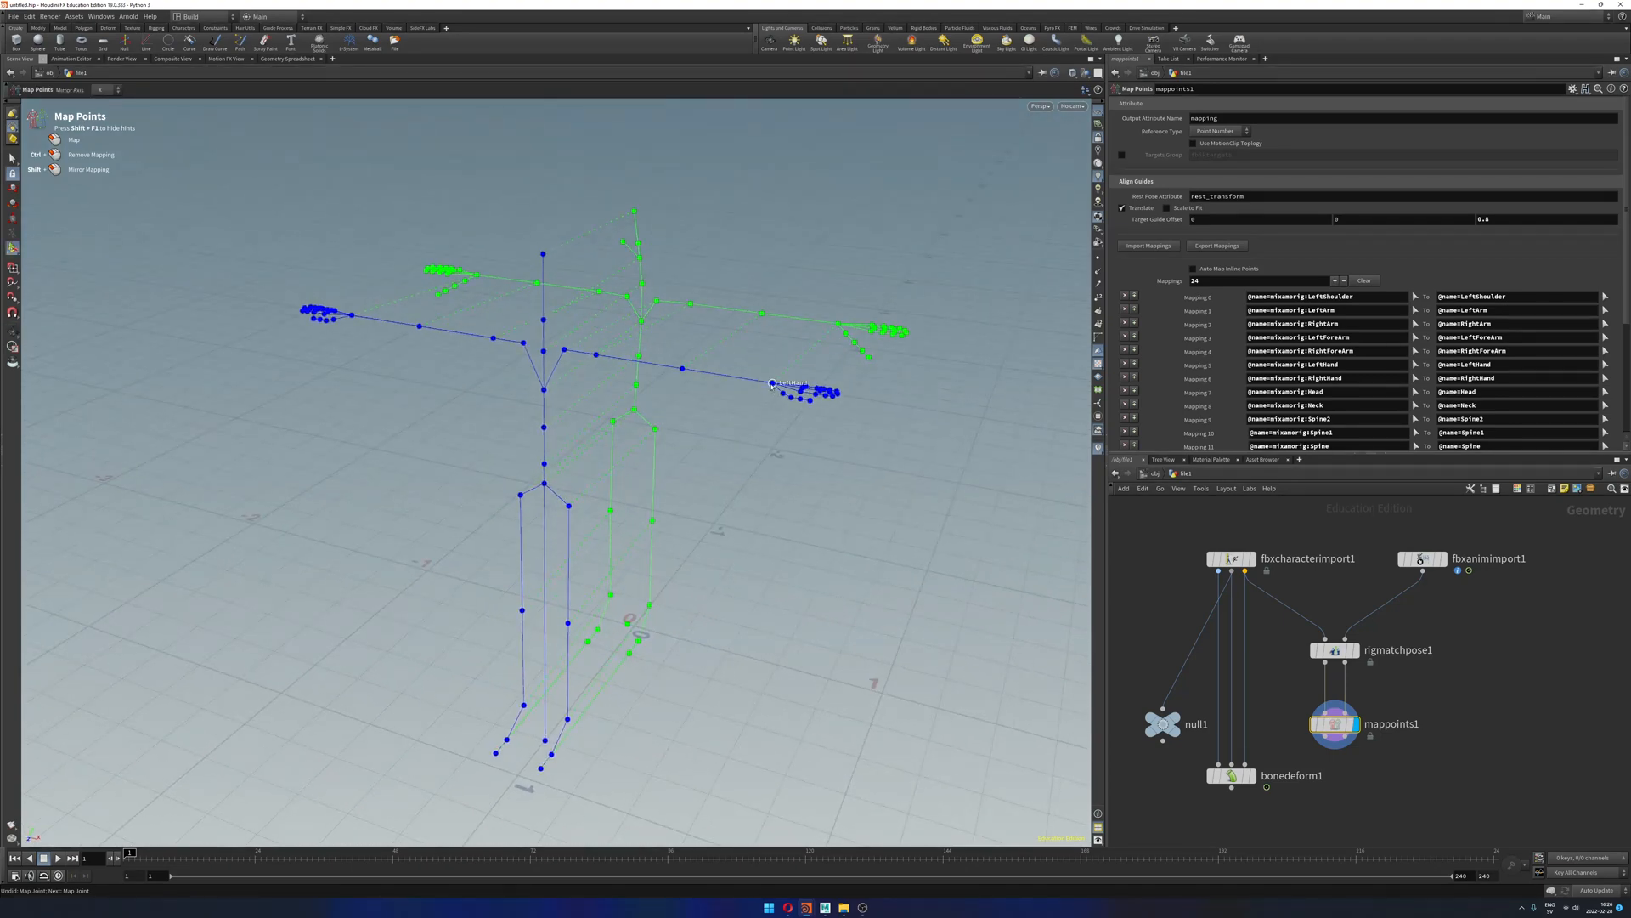
# Step: Add a Full Body IK node to the network below mappoints1
pyautogui.moveTo(1487, 724)
pyautogui.mouseDown(button='middle')
pyautogui.moveTo(1488, 653)
pyautogui.moveTo(1436, 682)
pyautogui.moveTo(1436, 667)
pyautogui.moveTo(1436, 716)
pyautogui.moveTo(1434, 690)
pyautogui.mouseUp(button='middle')
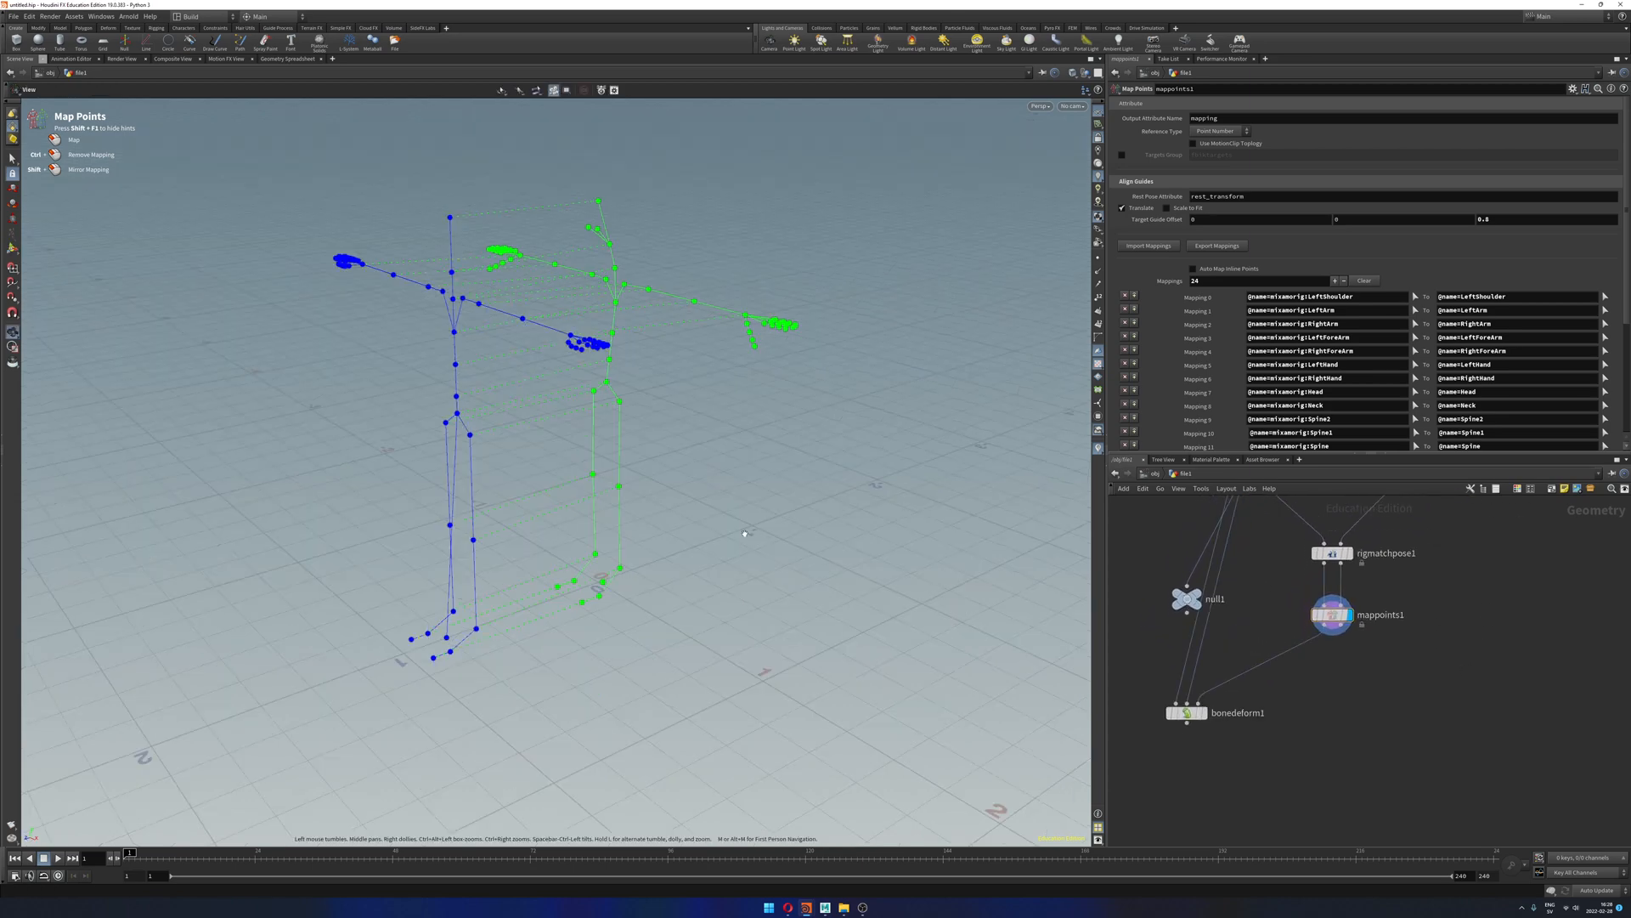
pyautogui.moveTo(743, 535)
pyautogui.keyDown('alt'); pyautogui.mouseDown()
pyautogui.moveTo(761, 529)
pyautogui.moveTo(625, 519)
pyautogui.moveTo(705, 517)
pyautogui.moveTo(643, 531)
pyautogui.moveTo(723, 537)
pyautogui.mouseUp(); pyautogui.keyUp('alt')
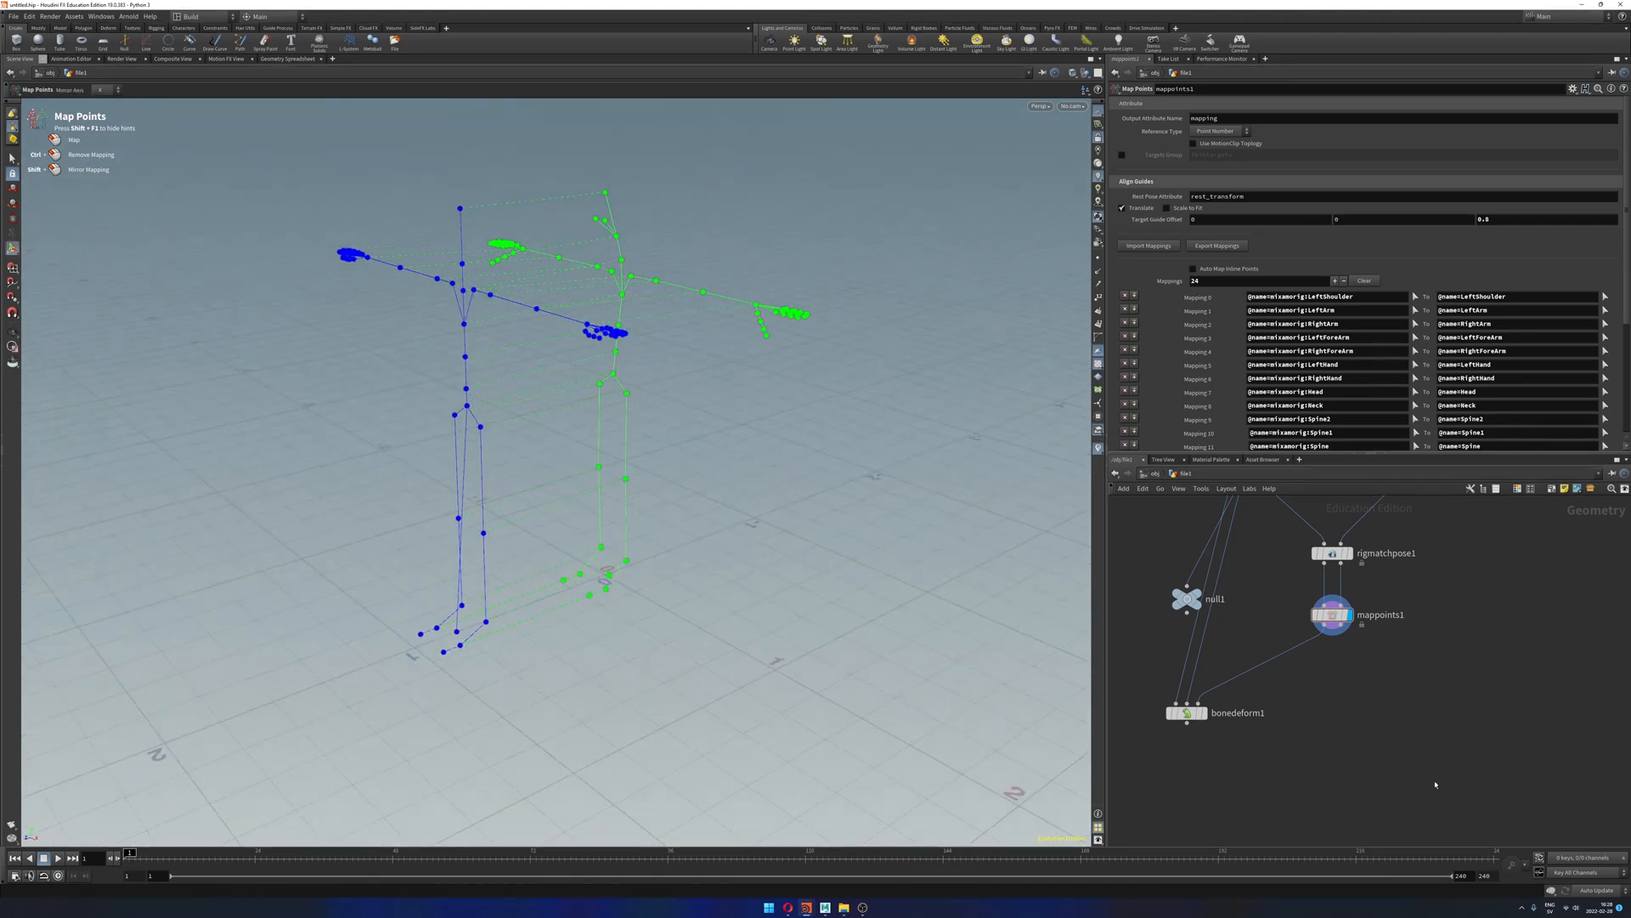
pyautogui.press('Tab')
pyautogui.write('full')
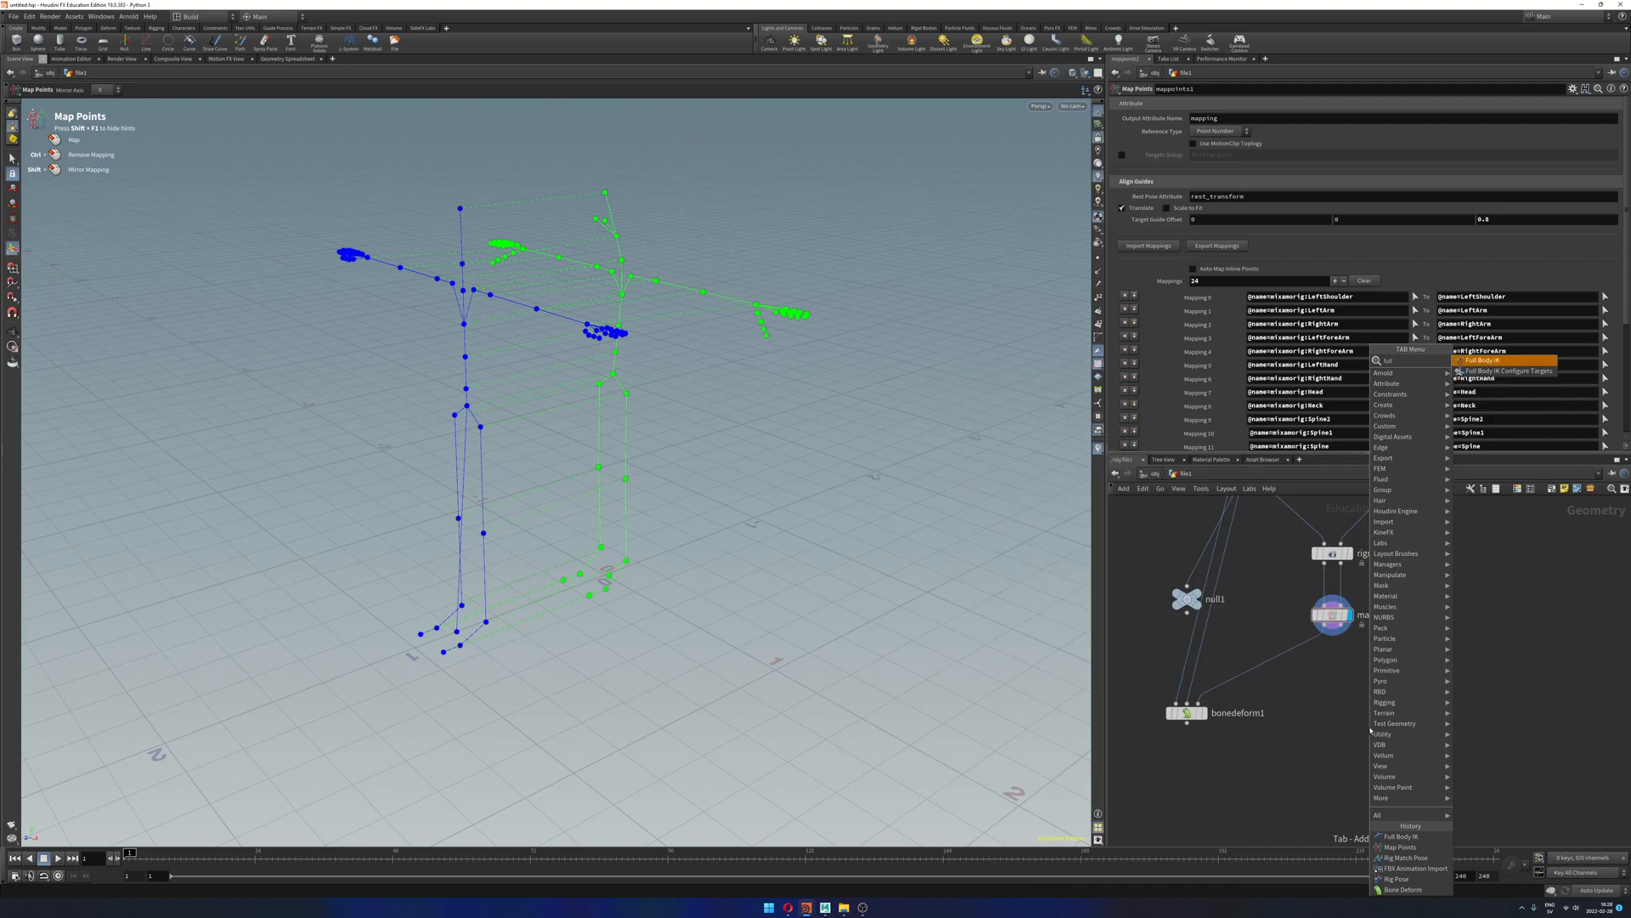
pyautogui.press('Return')
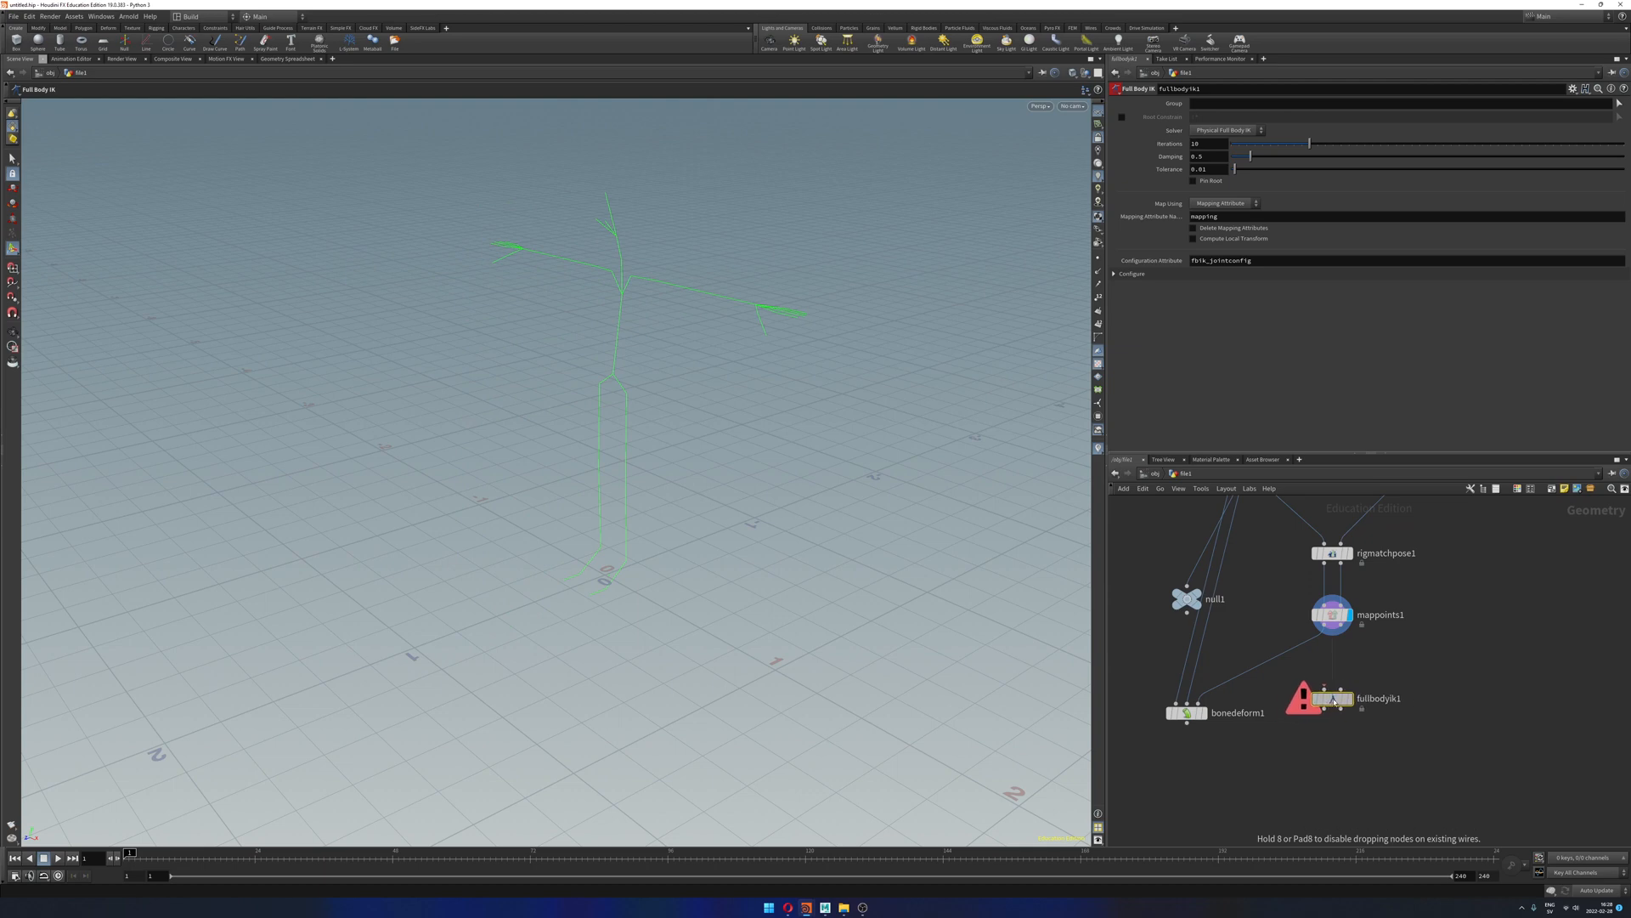
# Step: Wire both mappoints1 outputs into the matching fullbodyik1 inputs, display fullbodyik1, and place it closer beneath mappoints1
pyautogui.click(1333, 699)
pyautogui.click(1326, 626)
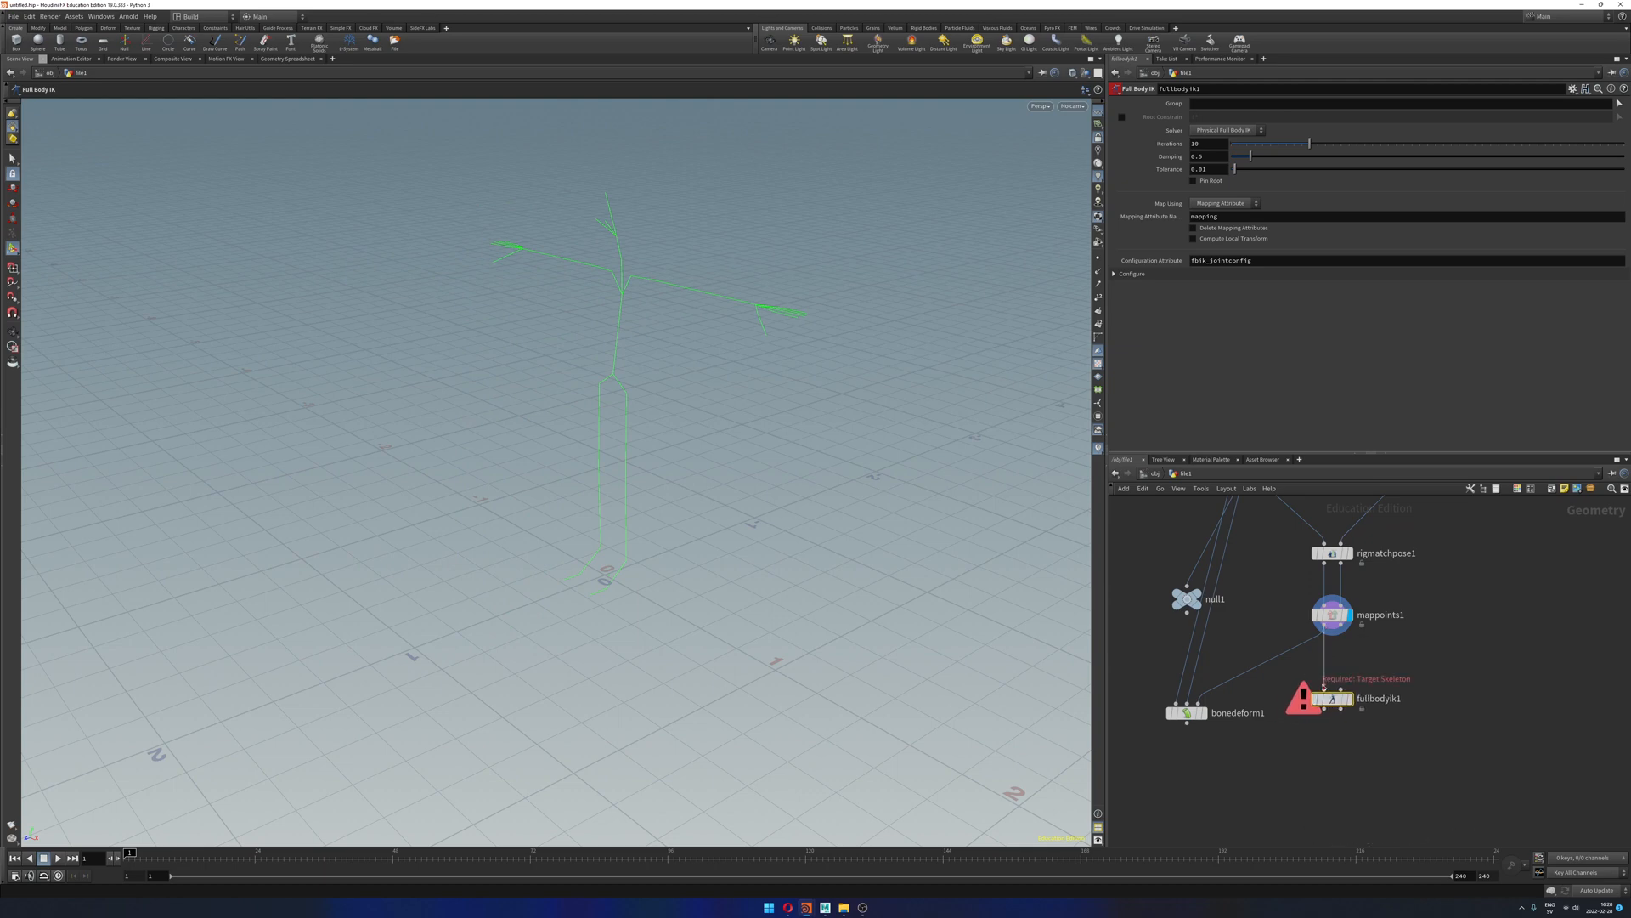
pyautogui.click(1325, 688)
pyautogui.click(1340, 626)
pyautogui.click(1355, 685)
pyautogui.click(1350, 698)
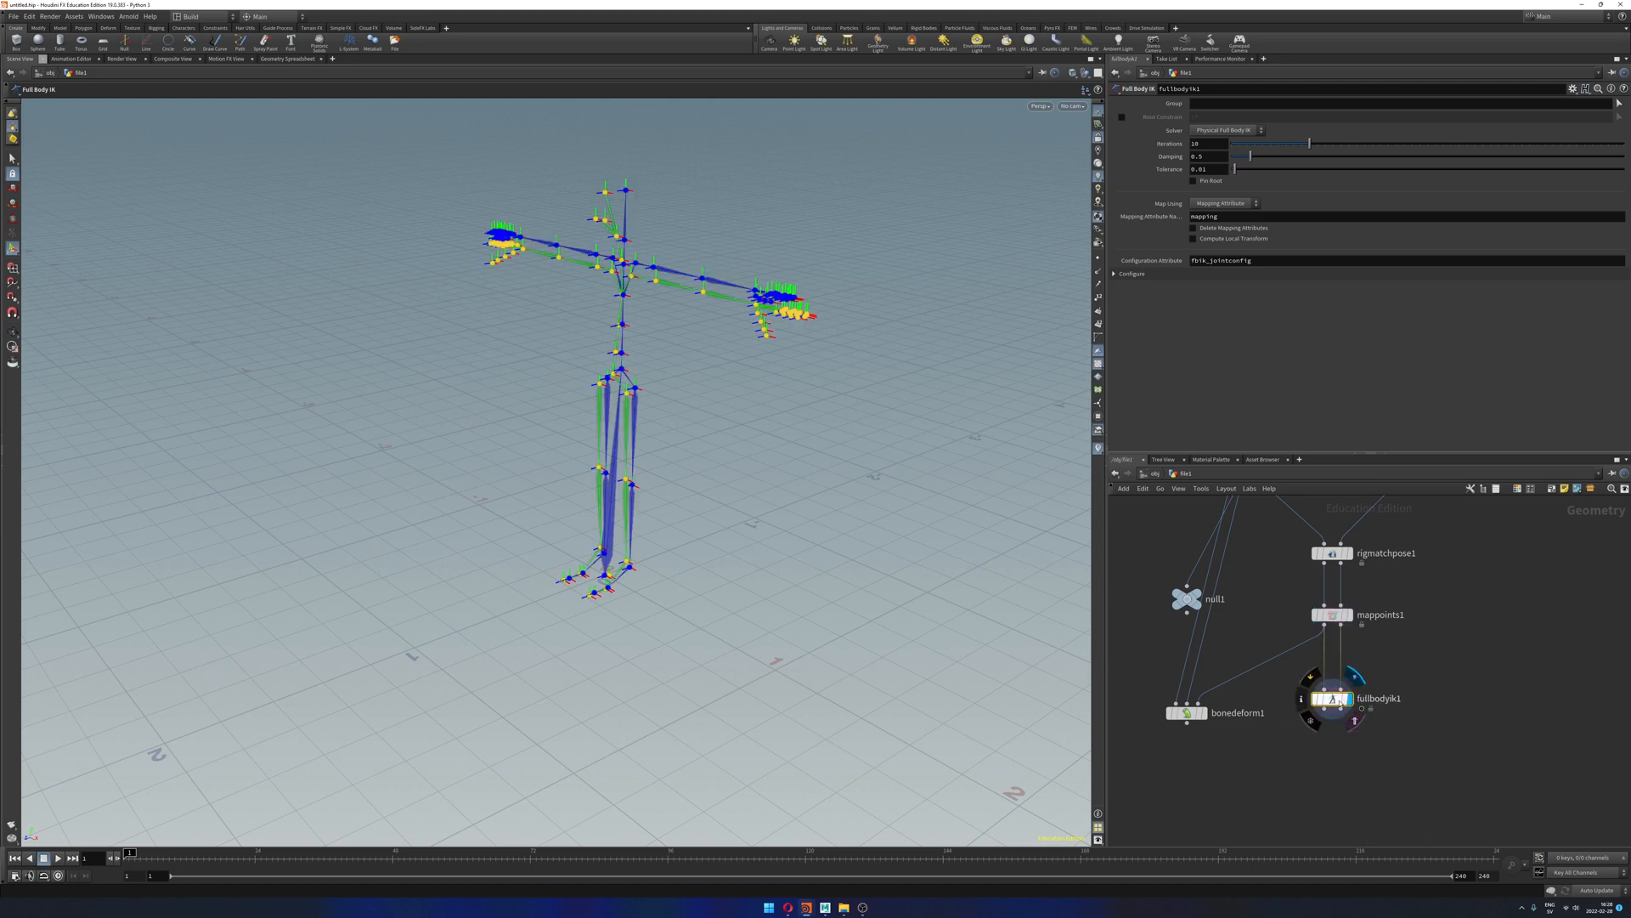
pyautogui.moveTo(1336, 699); pyautogui.dragTo(1336, 684)
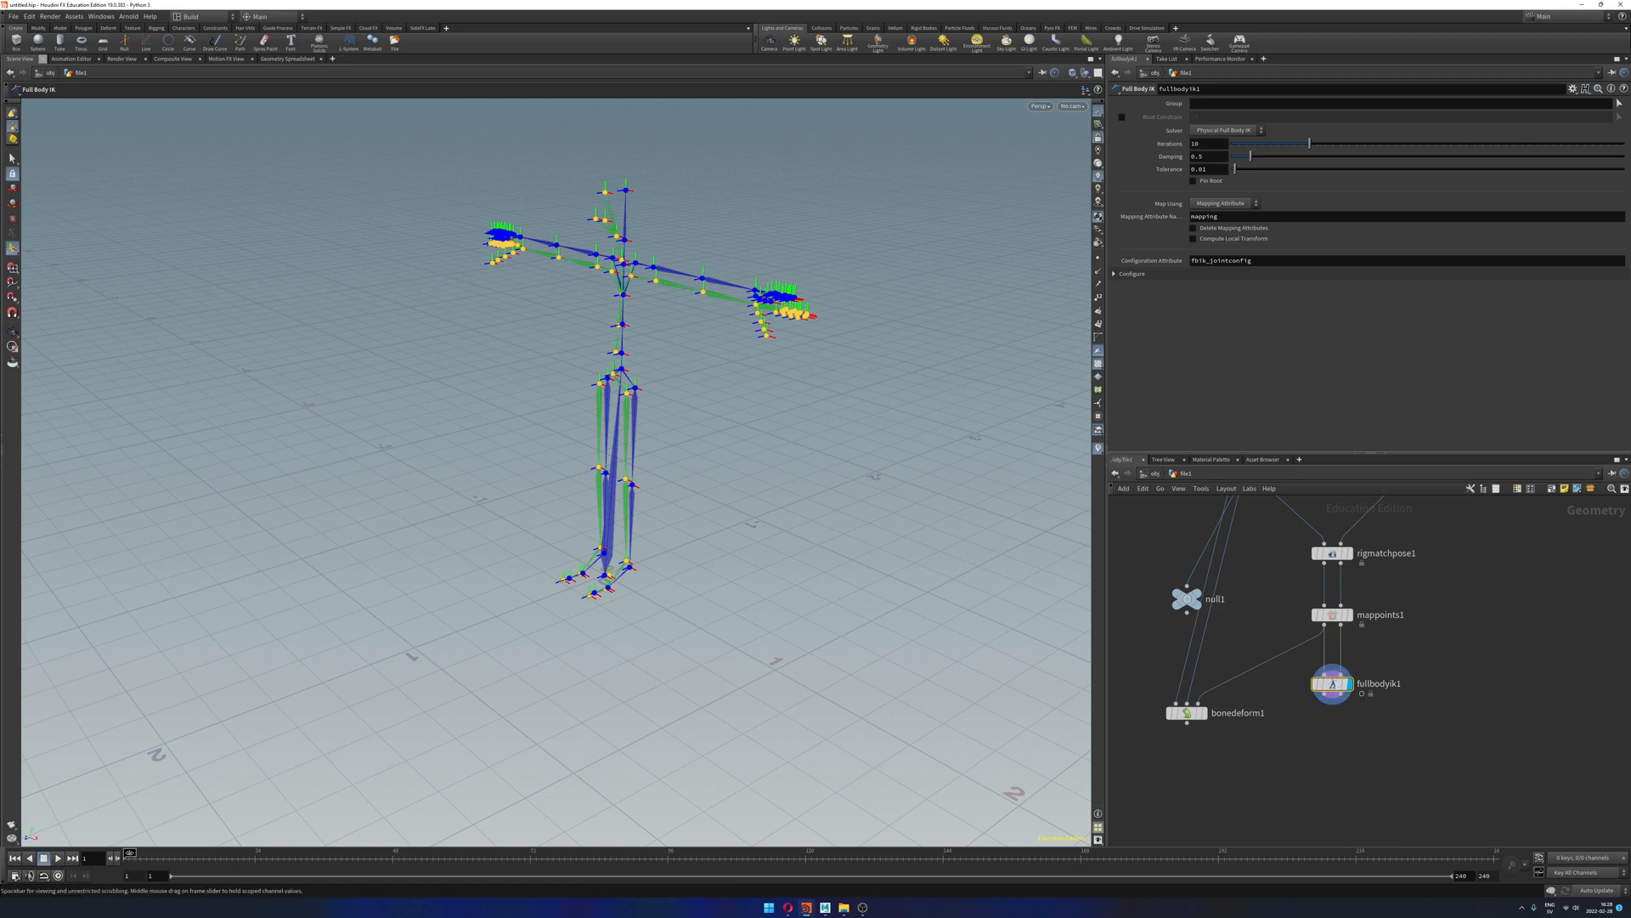
# Step: Scrub the opening frames to examine the Full Body IK result from several angles, and return to frame 1
pyautogui.moveTo(129, 853); pyautogui.dragTo(226, 852)
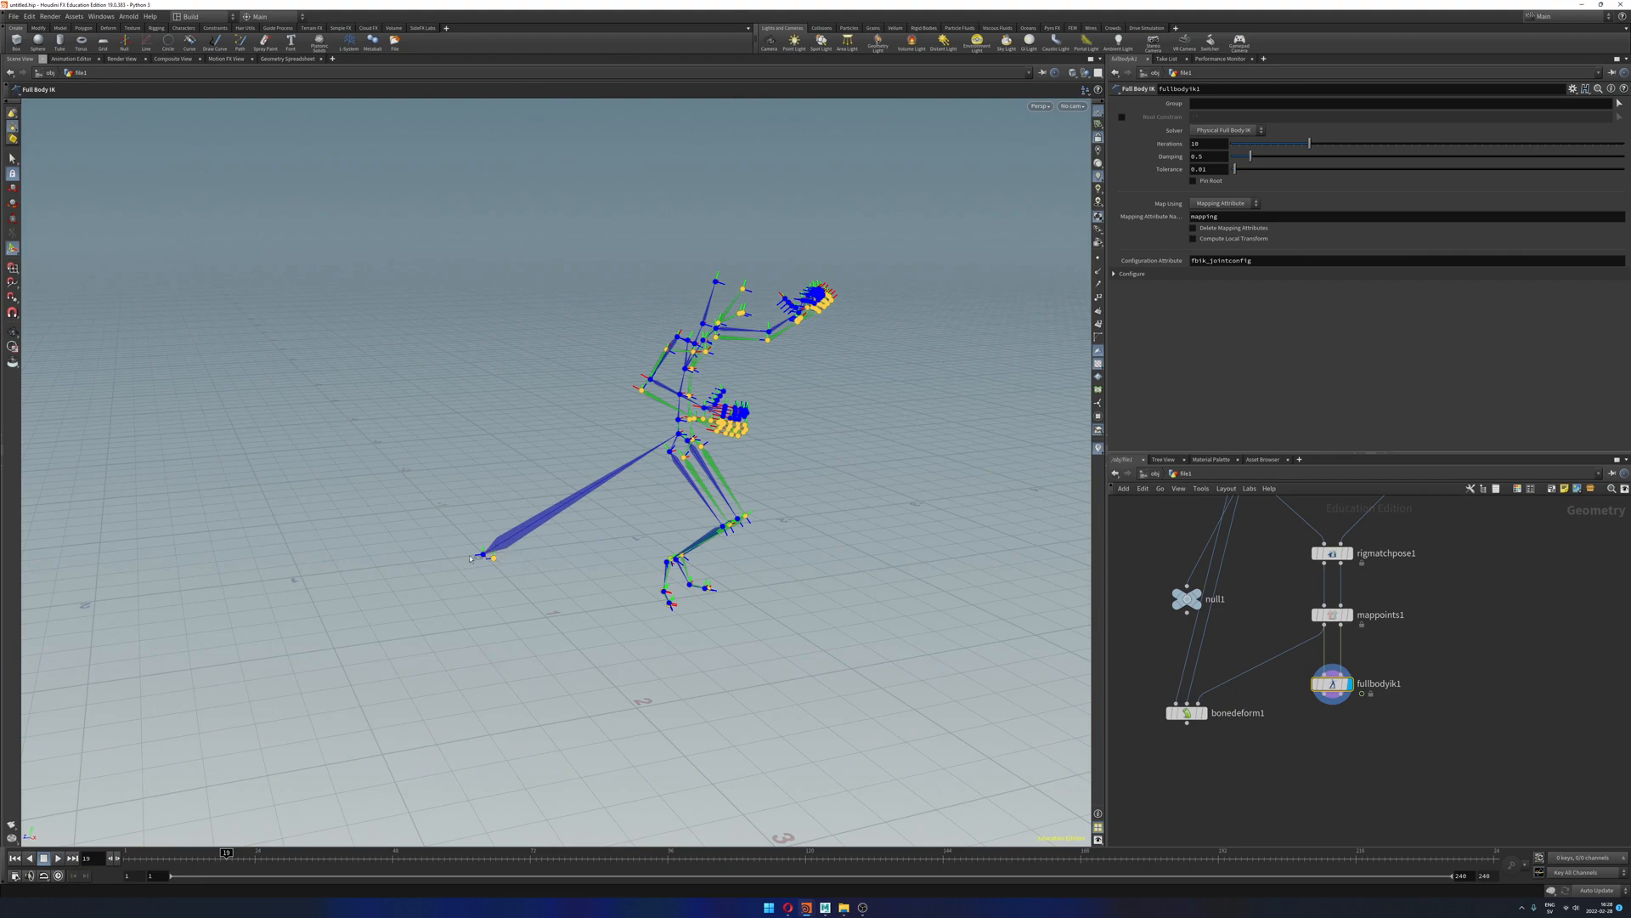
pyautogui.keyDown('alt'); pyautogui.moveTo(485, 558); pyautogui.dragTo(361, 493); pyautogui.keyUp('alt')
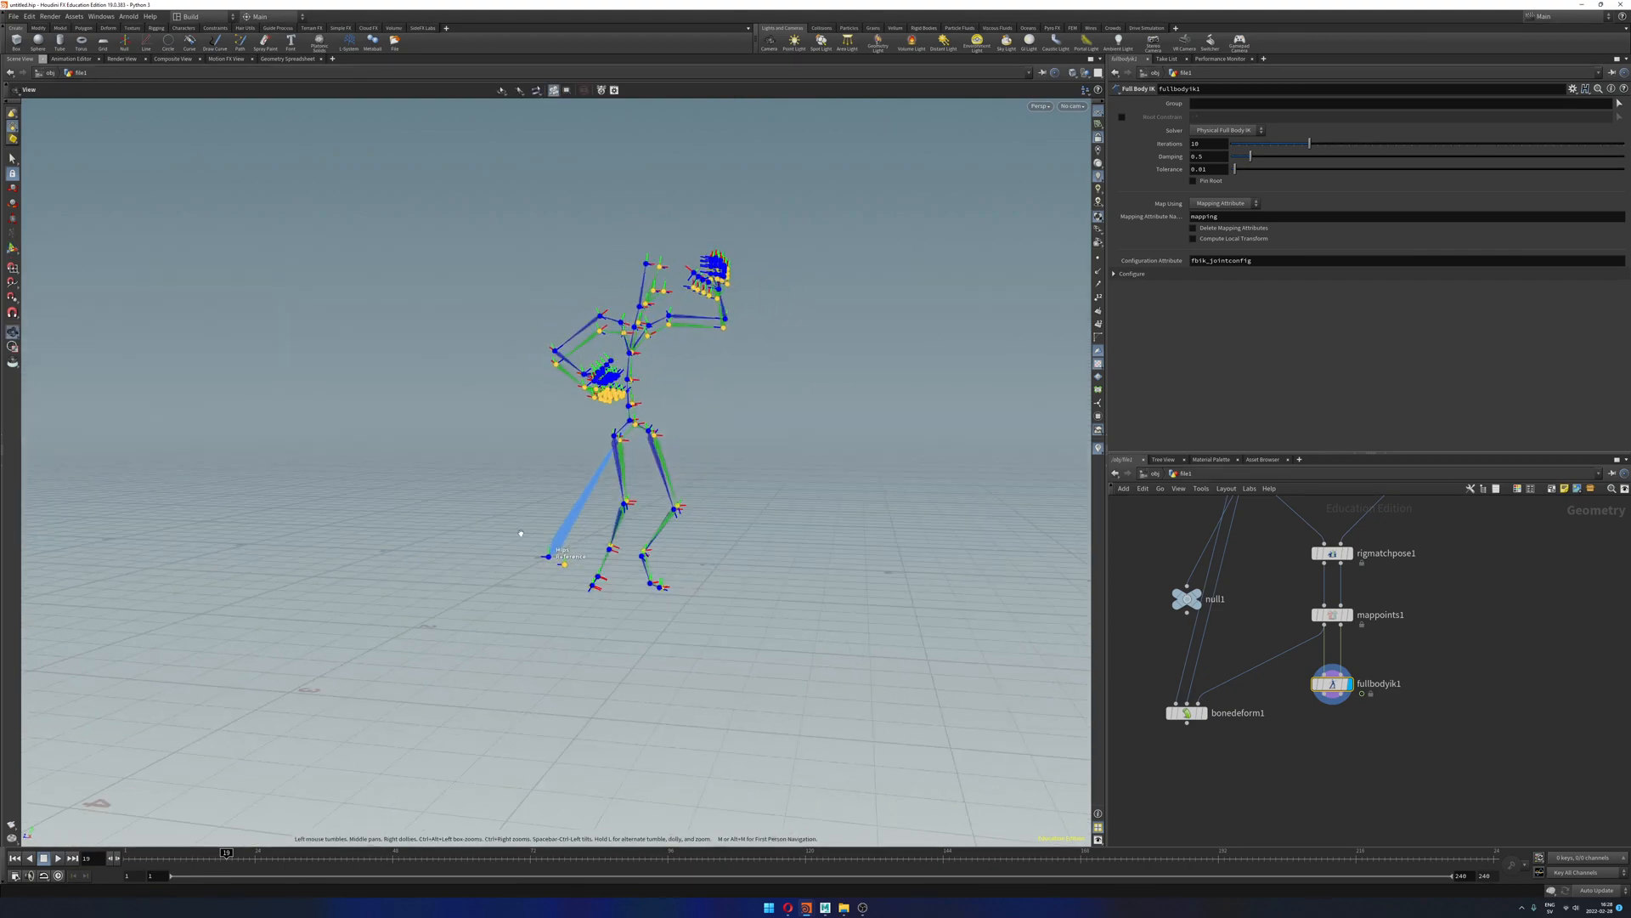
pyautogui.moveTo(249, 853); pyautogui.dragTo(127, 852)
pyautogui.press('Escape')
pyautogui.keyDown('alt'); pyautogui.moveTo(544, 546); pyautogui.dragTo(633, 569); pyautogui.keyUp('alt')
pyautogui.scroll(-3, 1515, 661)
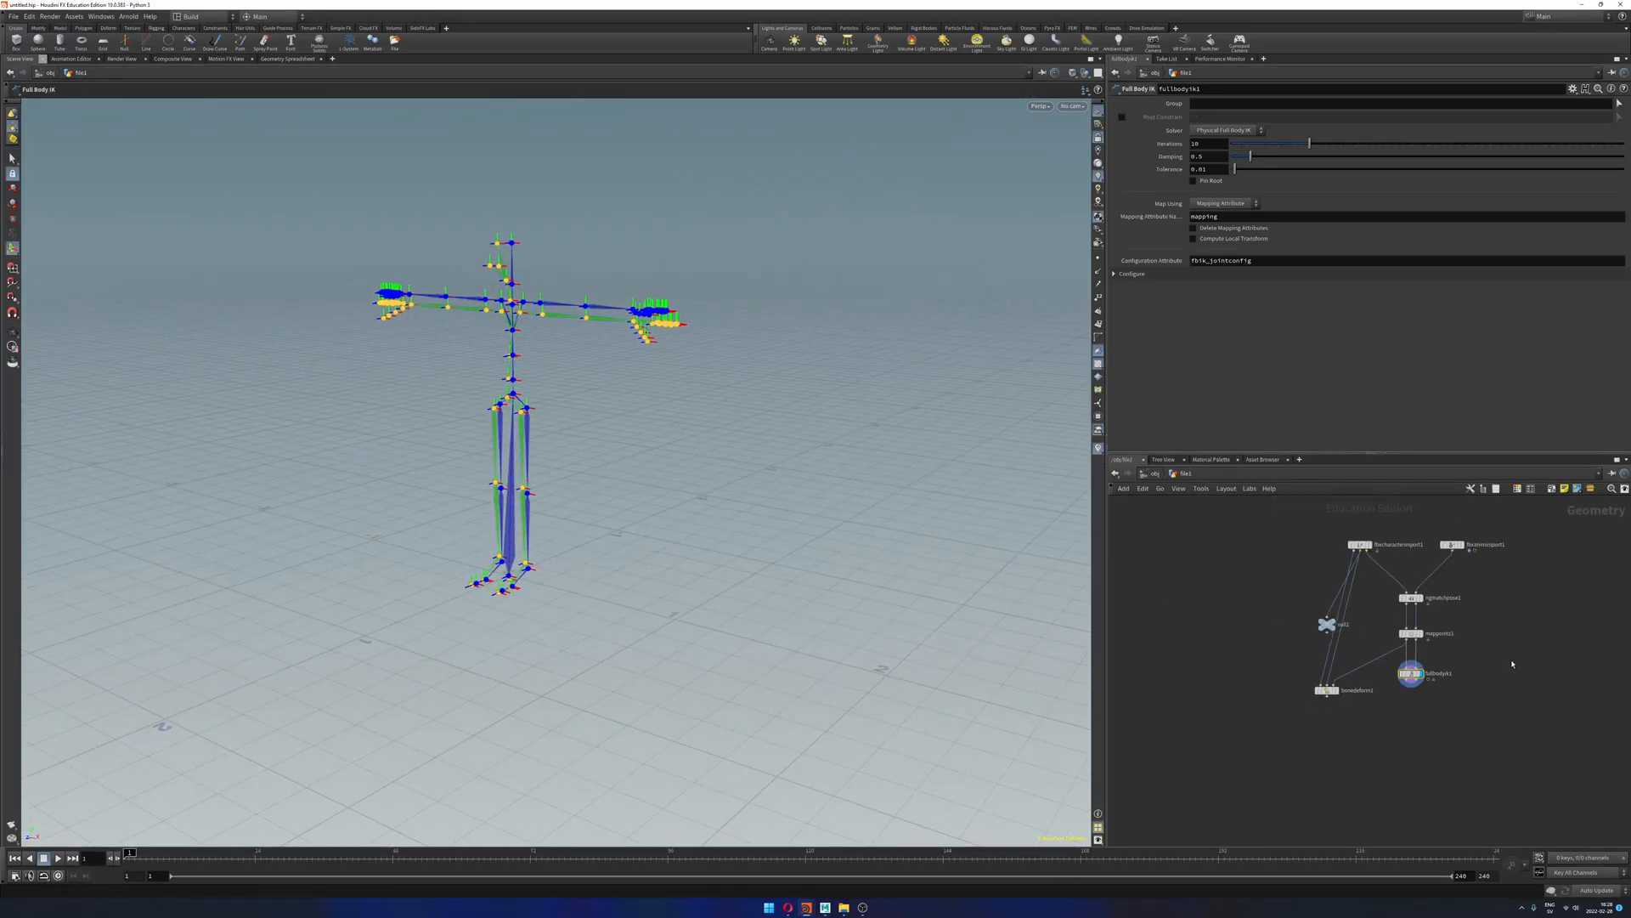
# Step: Review the retargeting chain by inspecting the character import, animation import, Rig Match Pose, Map Points and Full Body IK nodes
pyautogui.moveTo(1480, 640); pyautogui.dragTo(1382, 634, button='middle')
pyautogui.scroll(3, 1304, 612)
pyautogui.click(1343, 573)
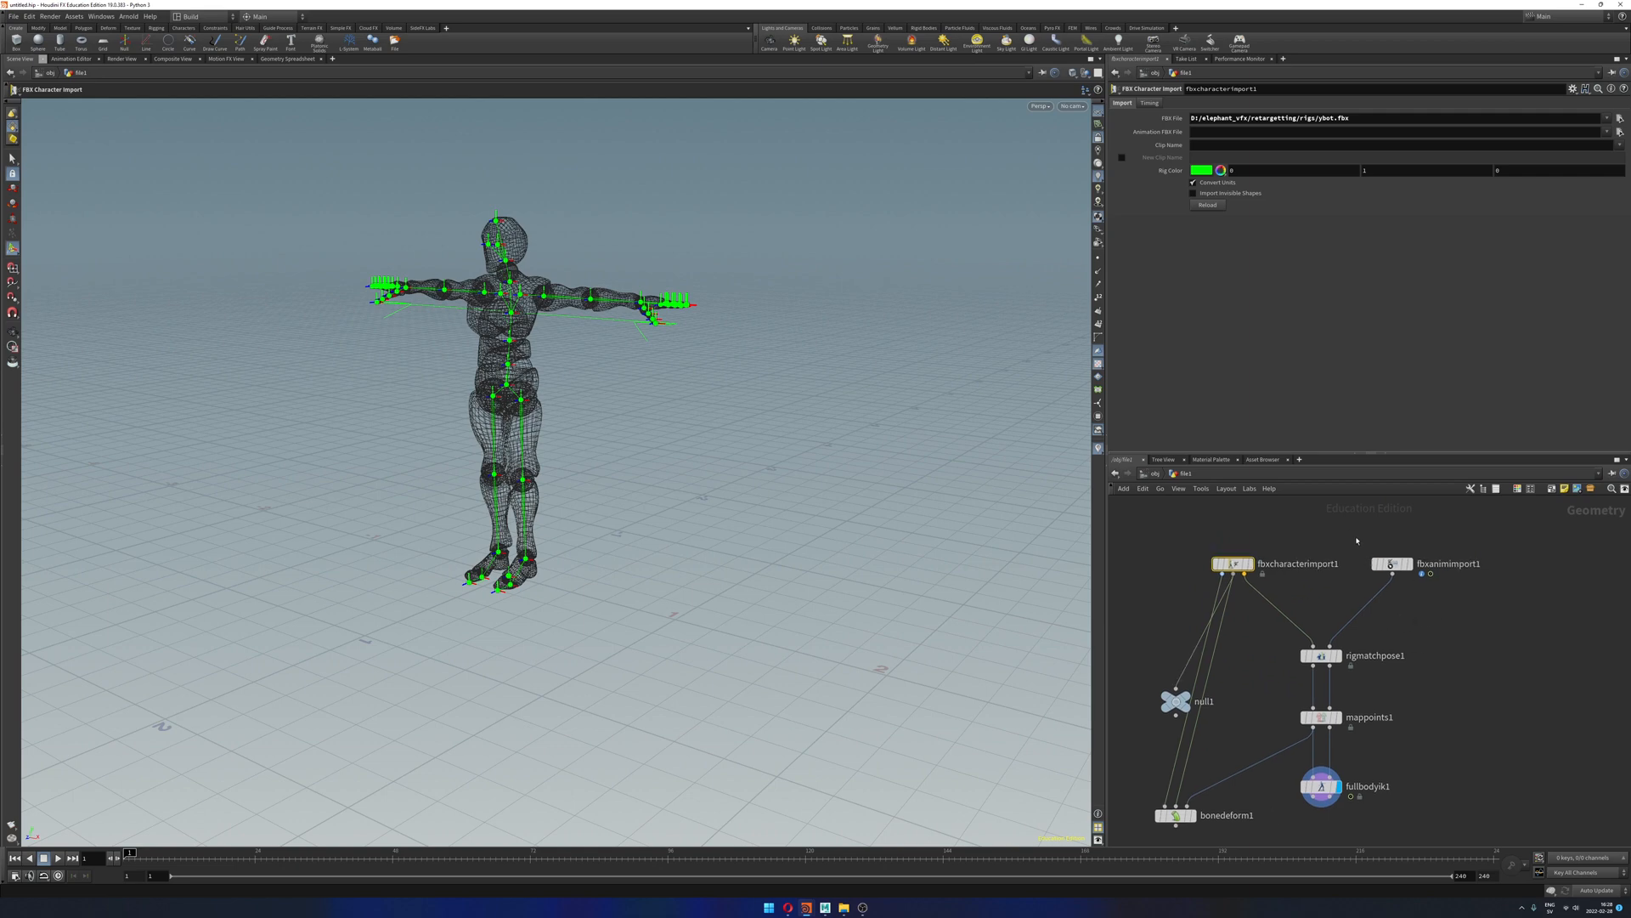
pyautogui.click(1407, 563)
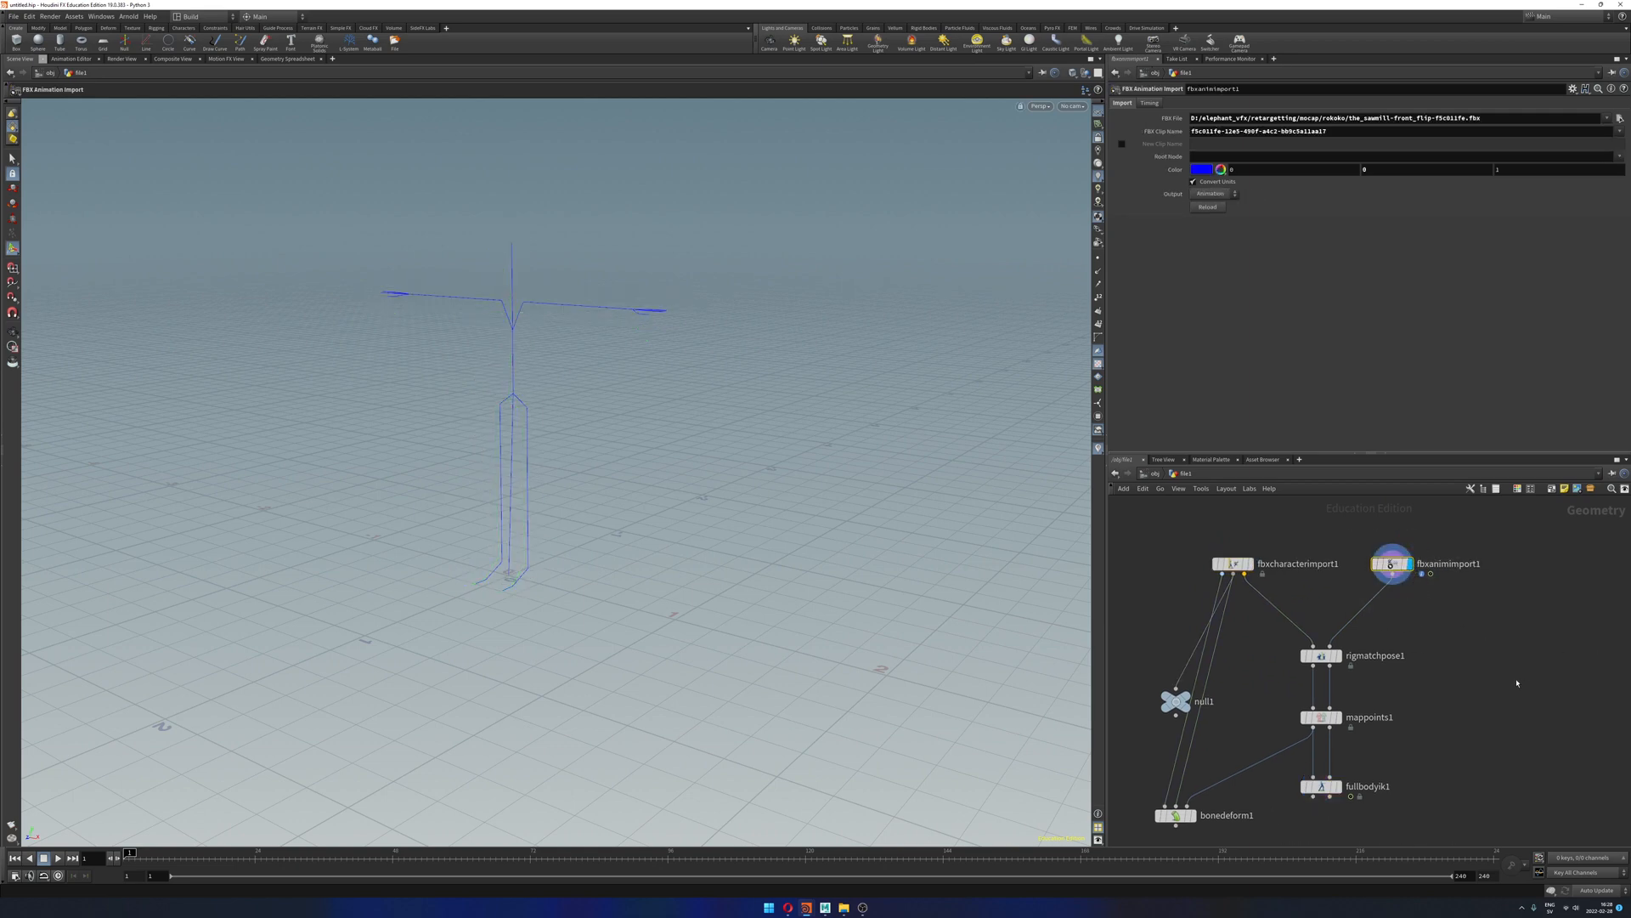
pyautogui.moveTo(1450, 714); pyautogui.dragTo(1440, 641, button='middle')
pyautogui.click(1327, 584)
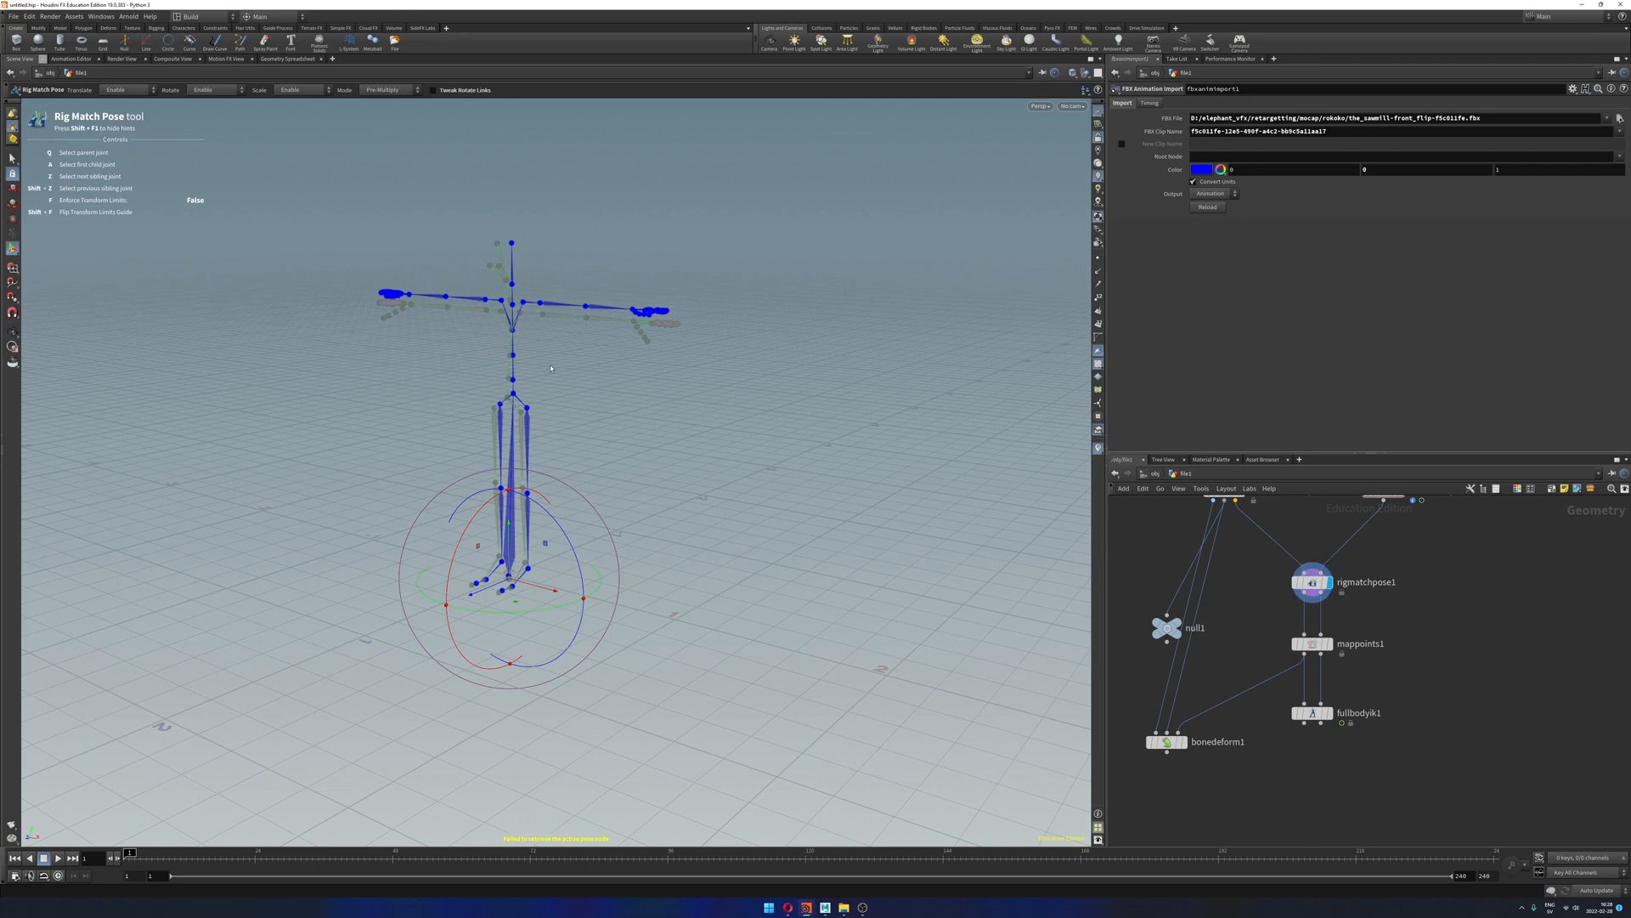
pyautogui.click(1315, 643)
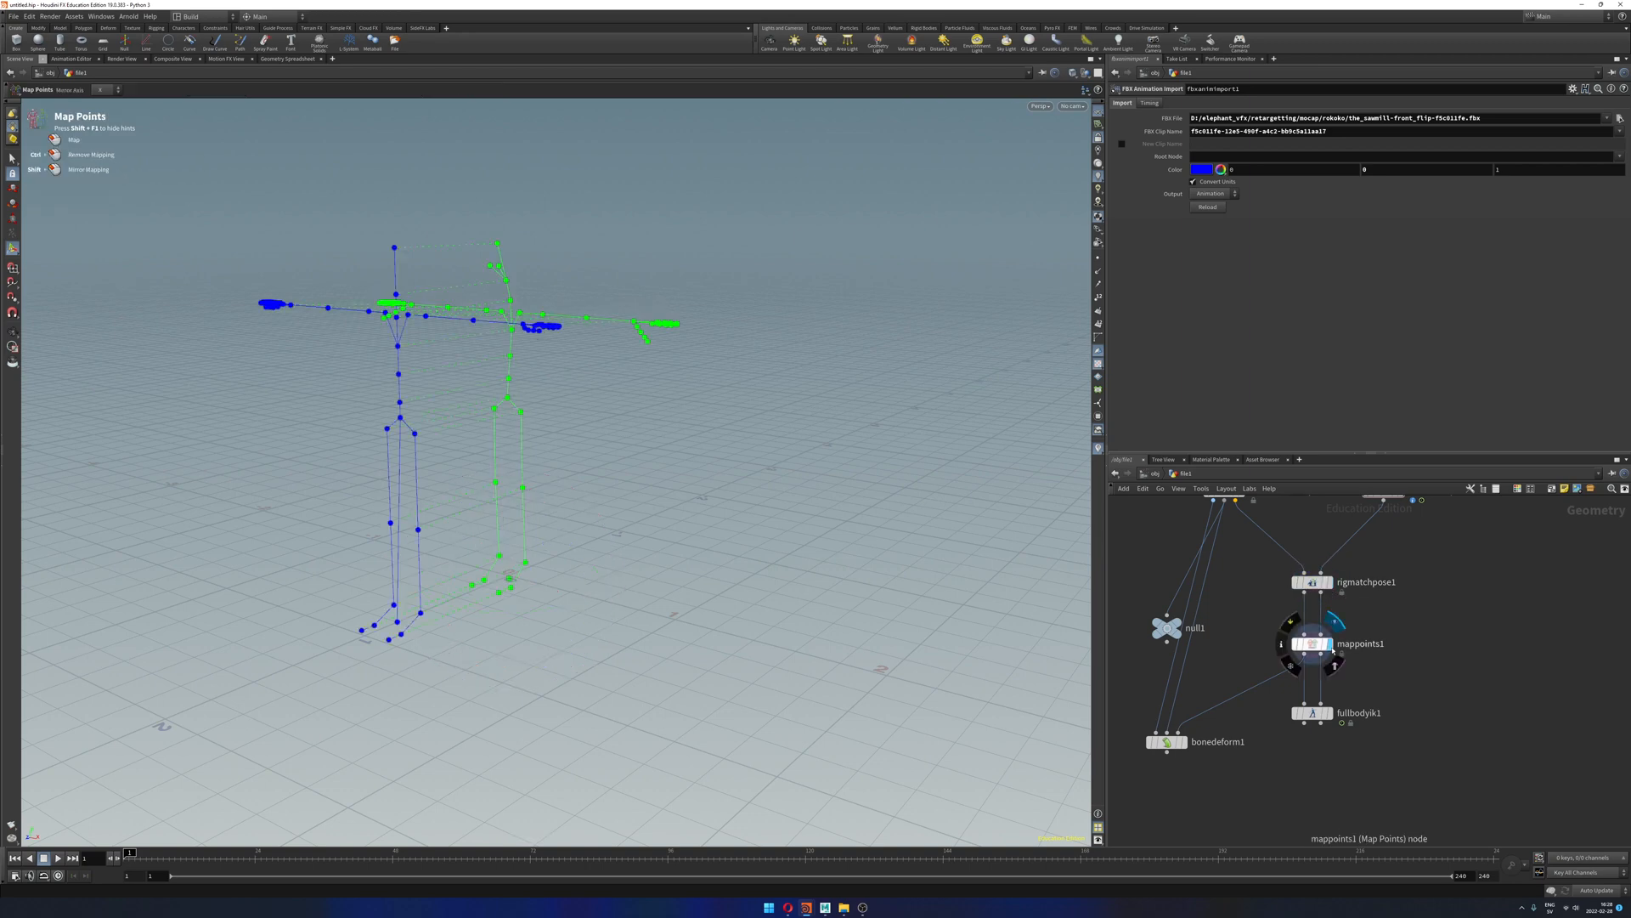
pyautogui.keyDown('alt'); pyautogui.moveTo(401, 415); pyautogui.dragTo(571, 437); pyautogui.keyUp('alt')
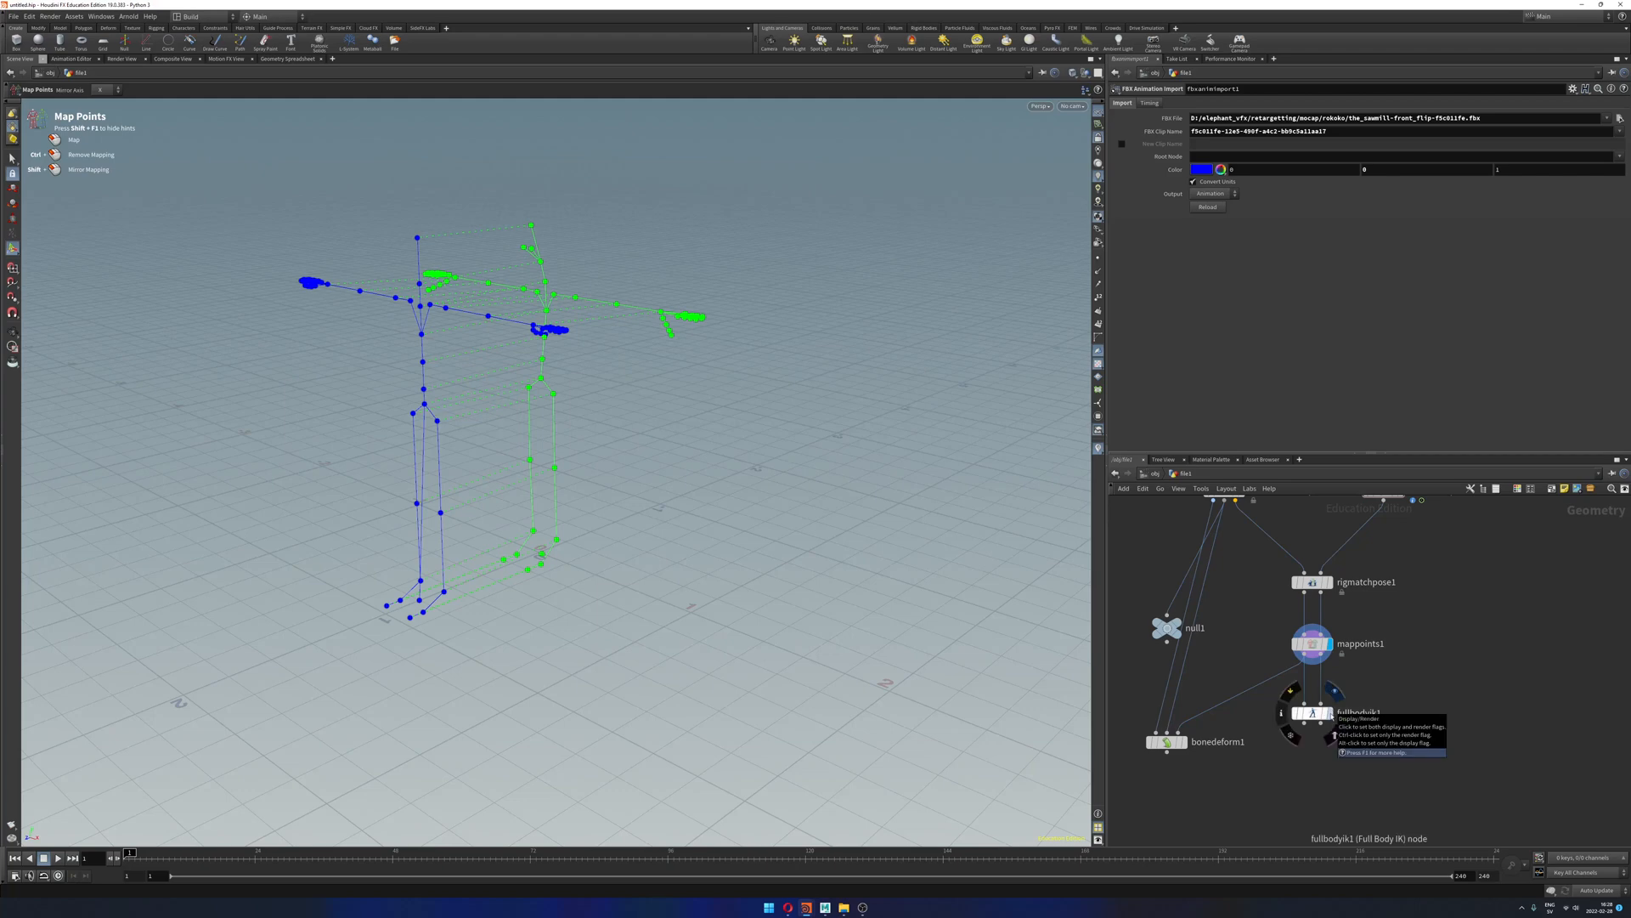
pyautogui.click(1312, 713)
pyautogui.keyDown('alt'); pyautogui.moveTo(555, 376); pyautogui.dragTo(555, 367); pyautogui.keyUp('alt')
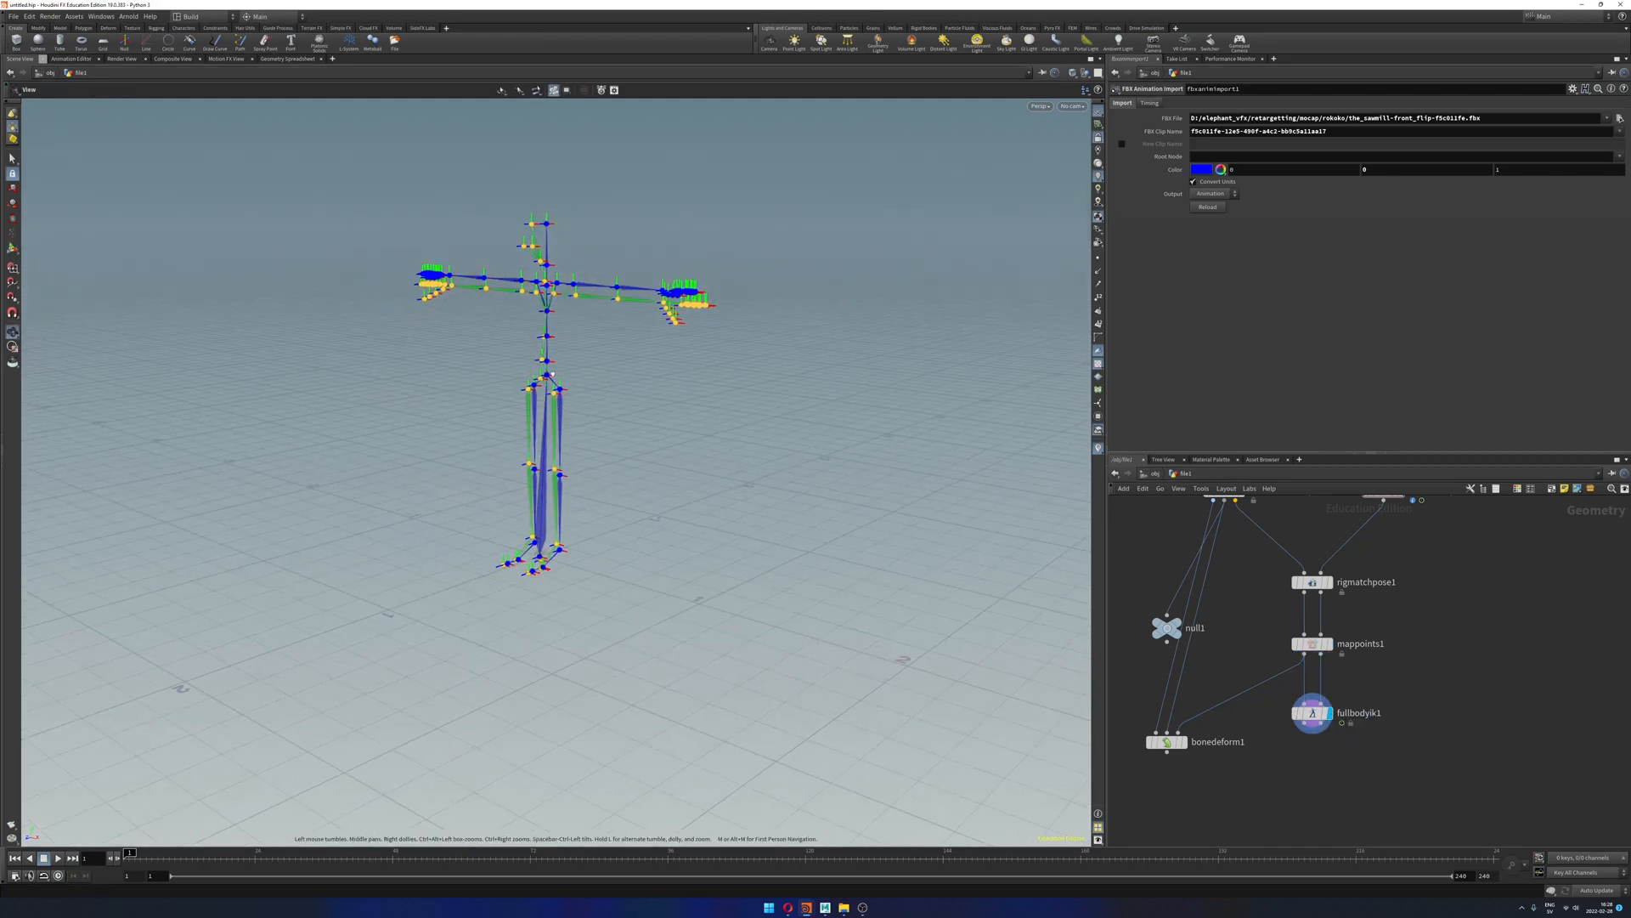
# Step: Check the solver choices of fullbodyik1 and keep Physical Full Body IK as the solver
pyautogui.click(1312, 714)
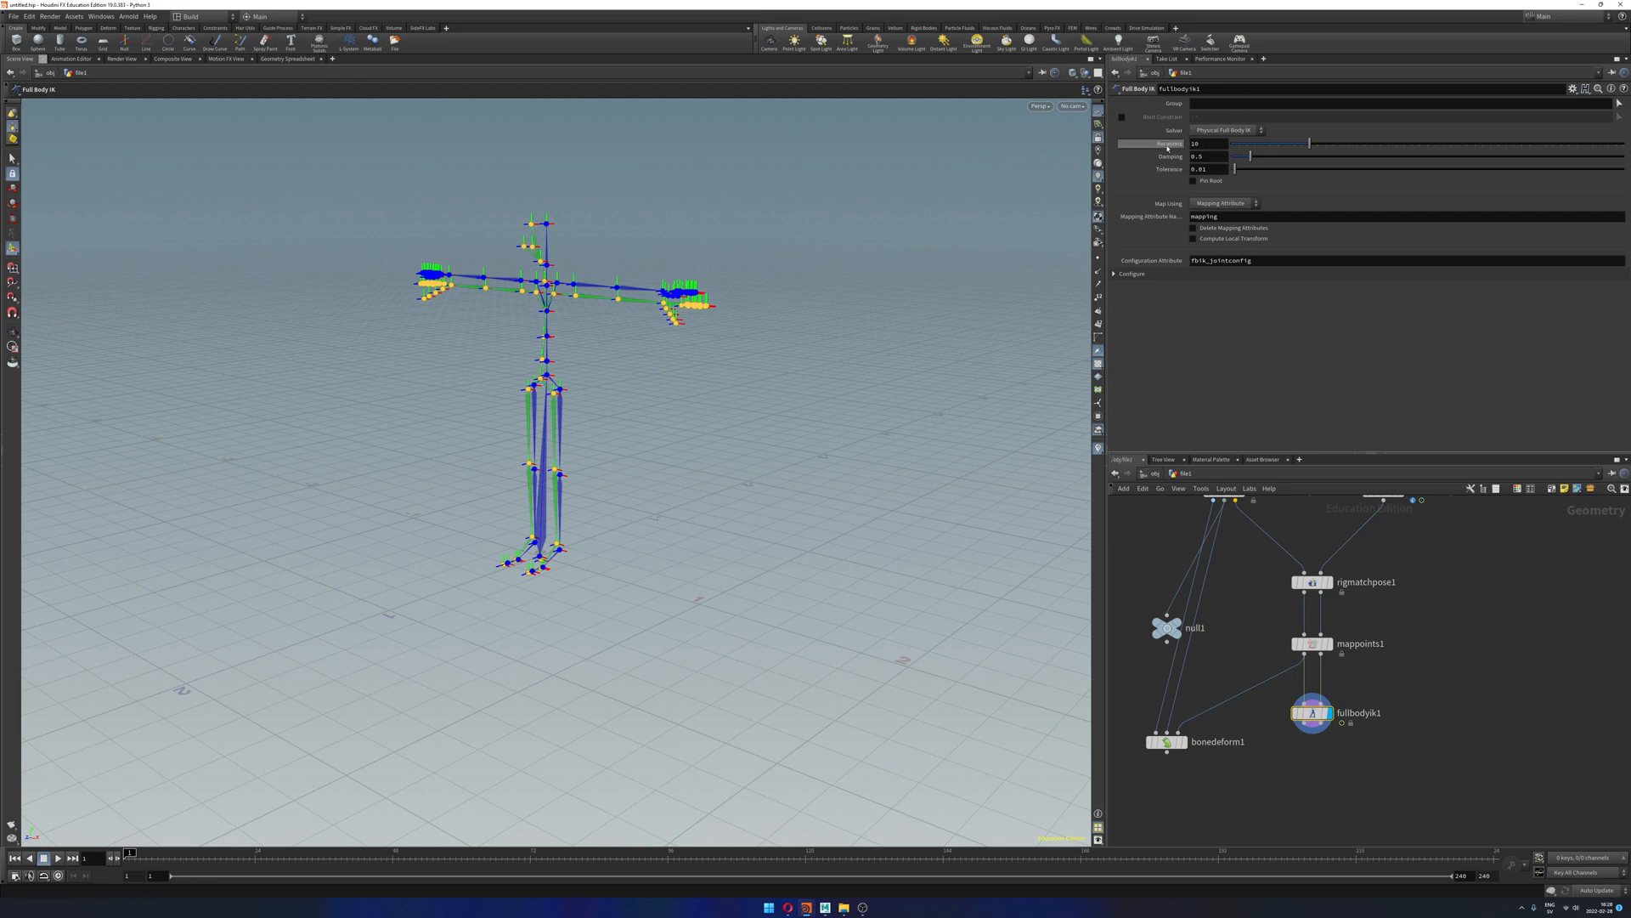
pyautogui.click(1236, 131)
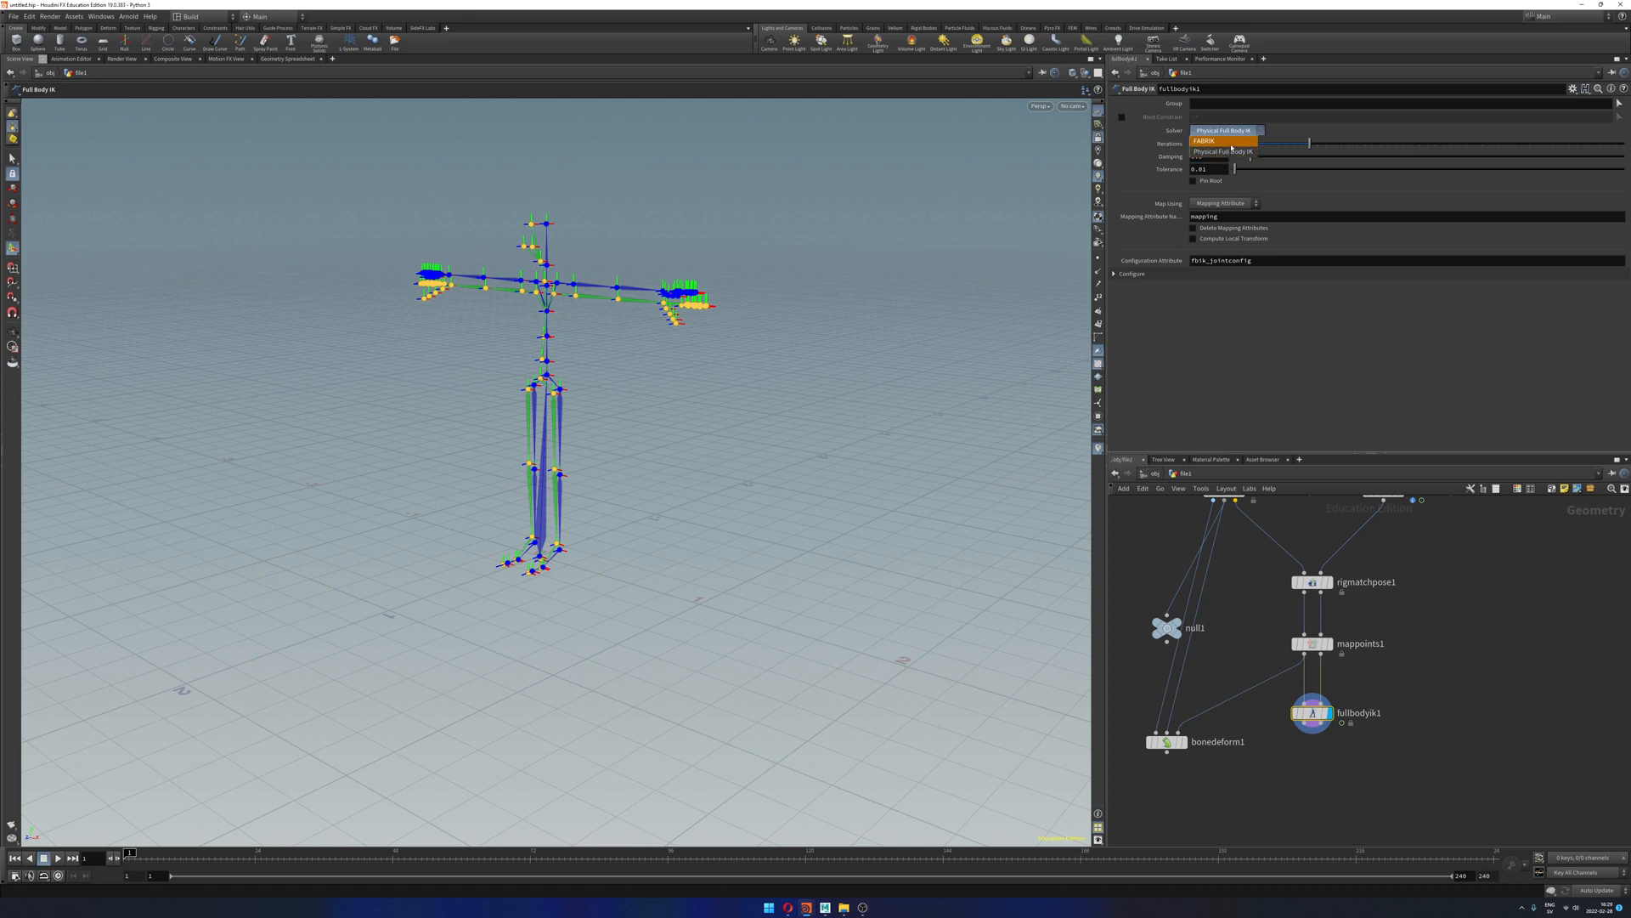
pyautogui.click(1217, 151)
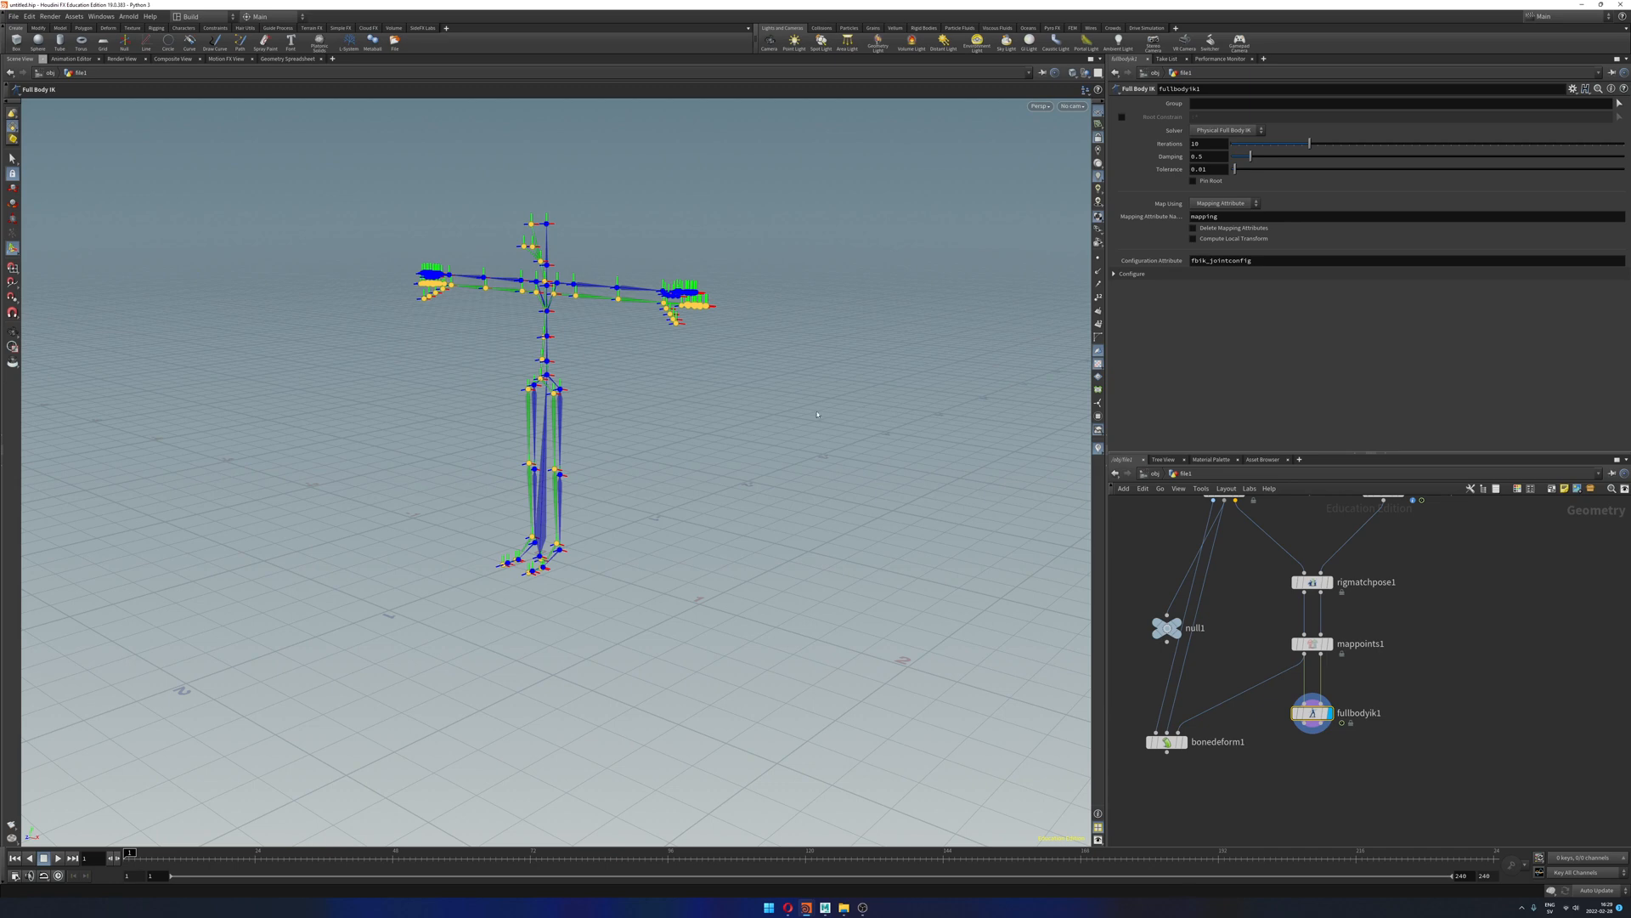
pyautogui.keyDown('alt'); pyautogui.moveTo(619, 436); pyautogui.dragTo(655, 444); pyautogui.keyUp('alt')
pyautogui.keyDown('alt'); pyautogui.moveTo(627, 516); pyautogui.dragTo(652, 513, button='middle'); pyautogui.keyUp('alt')
pyautogui.keyDown('alt'); pyautogui.moveTo(651, 513); pyautogui.dragTo(662, 527, button='right'); pyautogui.keyUp('alt')
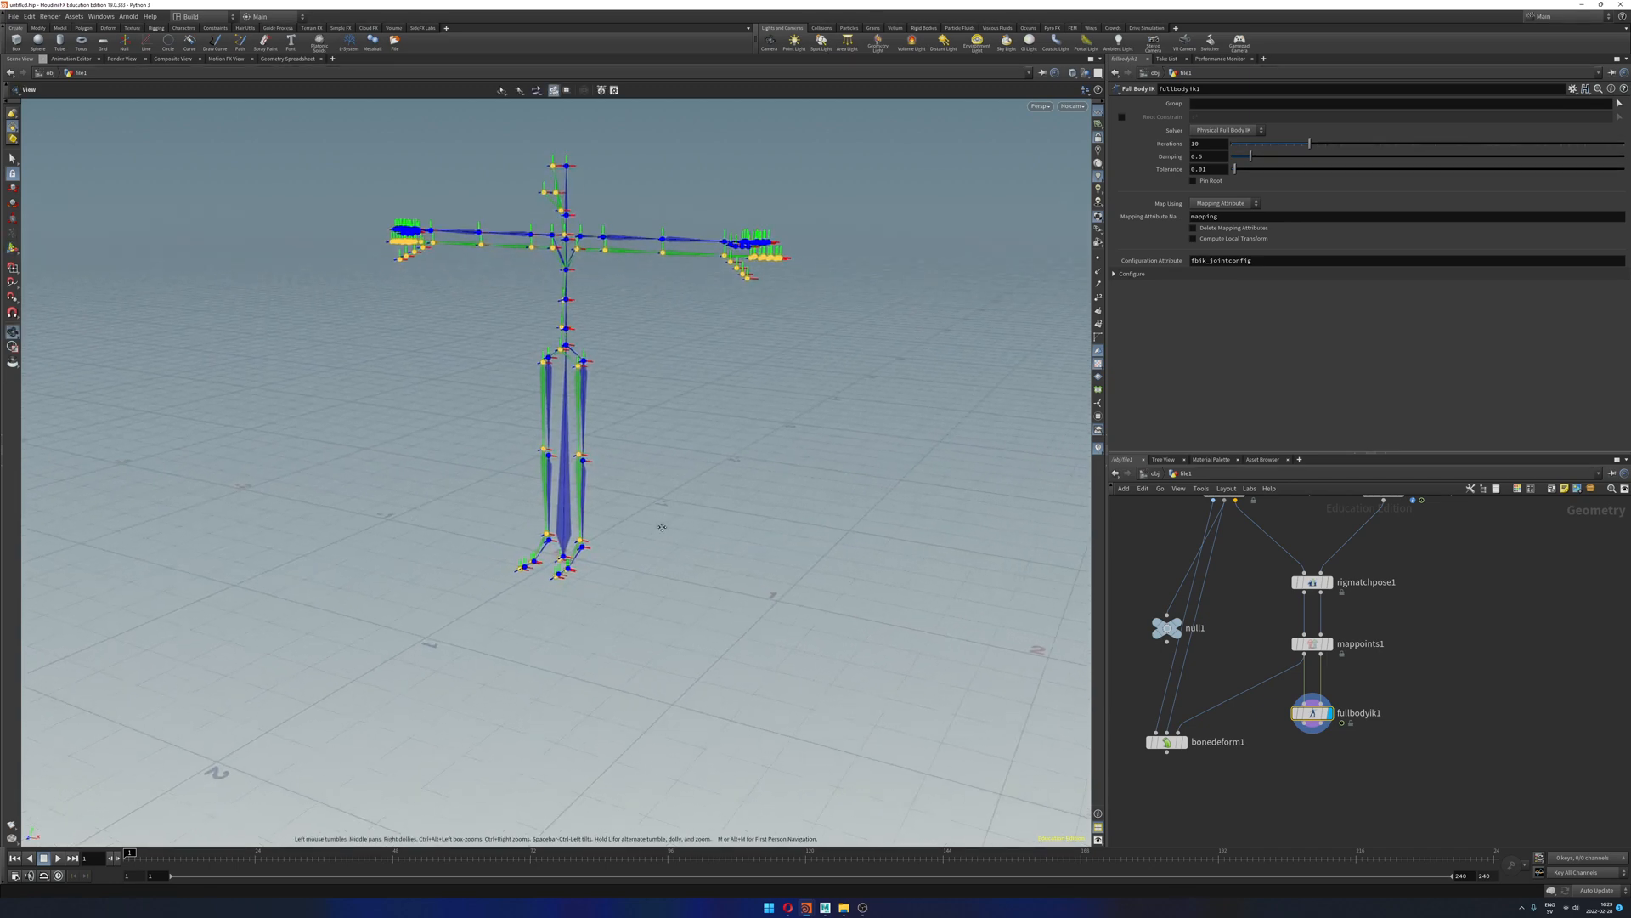
pyautogui.keyDown('alt'); pyautogui.moveTo(662, 527); pyautogui.dragTo(663, 541, button='middle'); pyautogui.keyUp('alt')
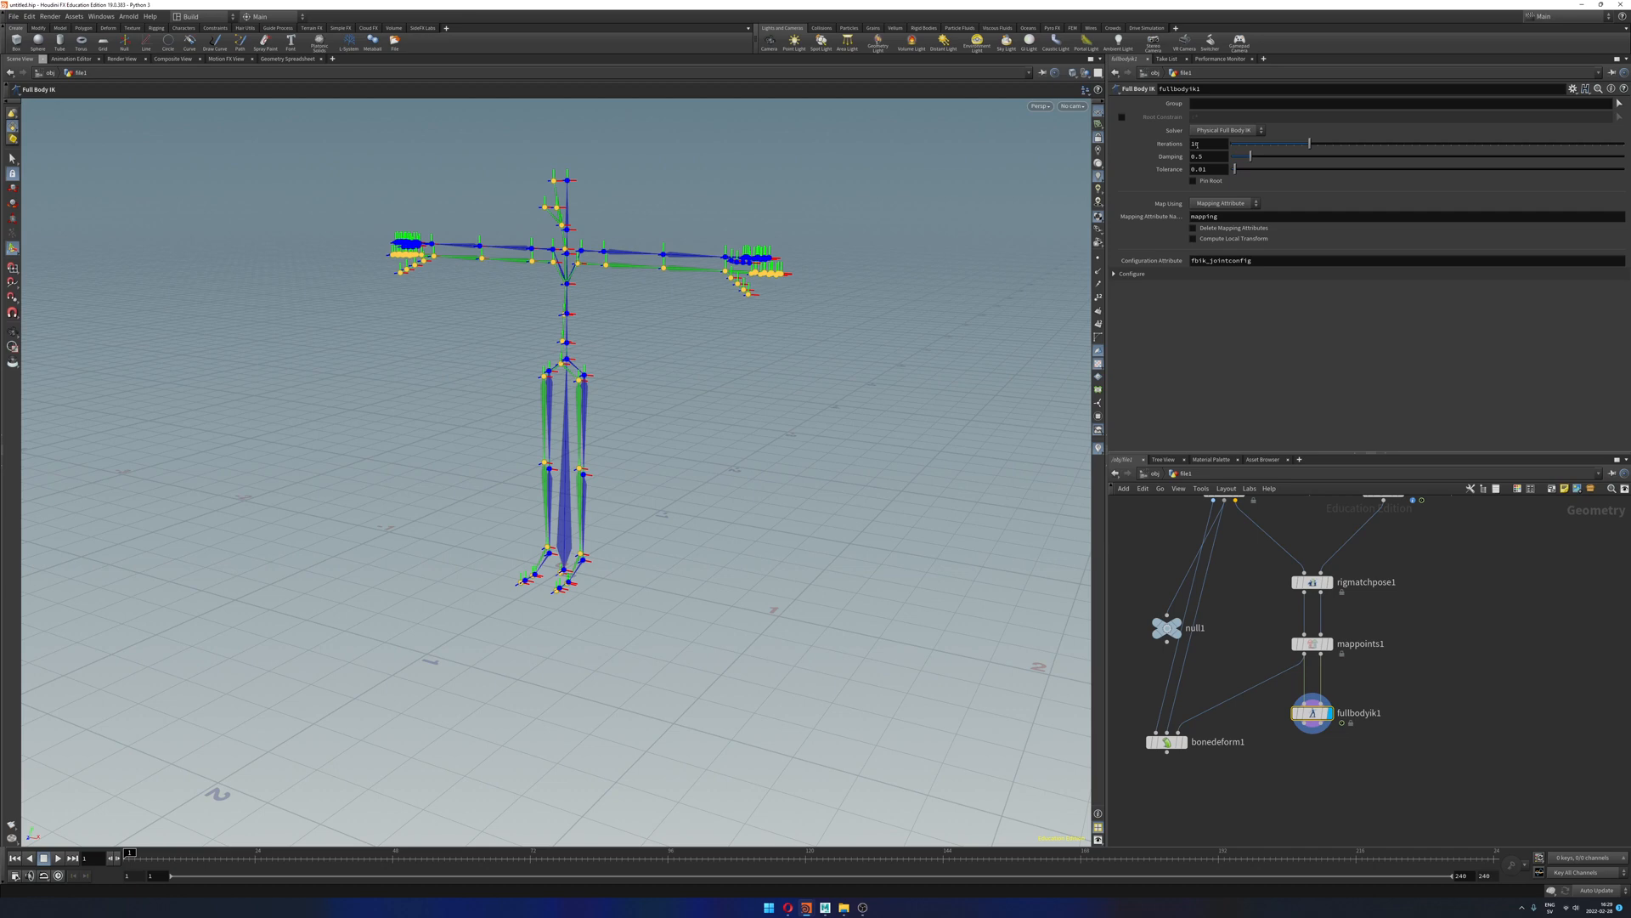
# Step: Connect the first fullbodyik1 output to the third input of bonedeform1, replacing the mappoints1 connection, and move bonedeform1 lower
pyautogui.moveTo(1398, 714); pyautogui.dragTo(1432, 604, button='middle')
pyautogui.click(1340, 614)
pyautogui.click(1213, 624)
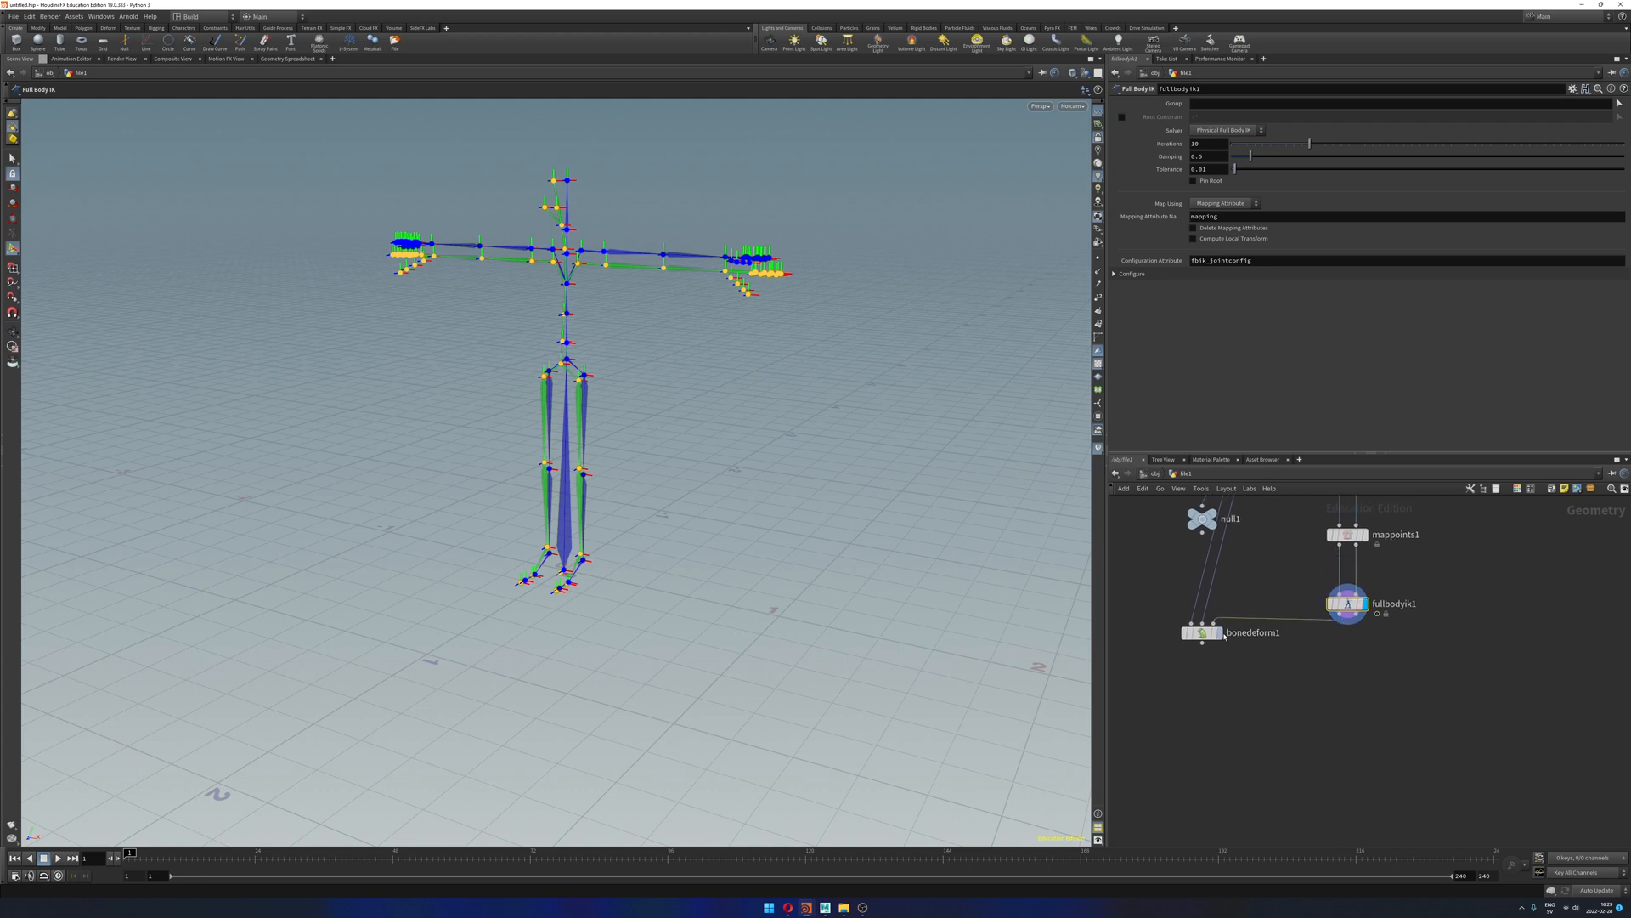
pyautogui.moveTo(1200, 633); pyautogui.dragTo(1230, 667)
pyautogui.scroll(-1, 1175, 625)
pyautogui.moveTo(1175, 626); pyautogui.dragTo(1197, 690, button='middle')
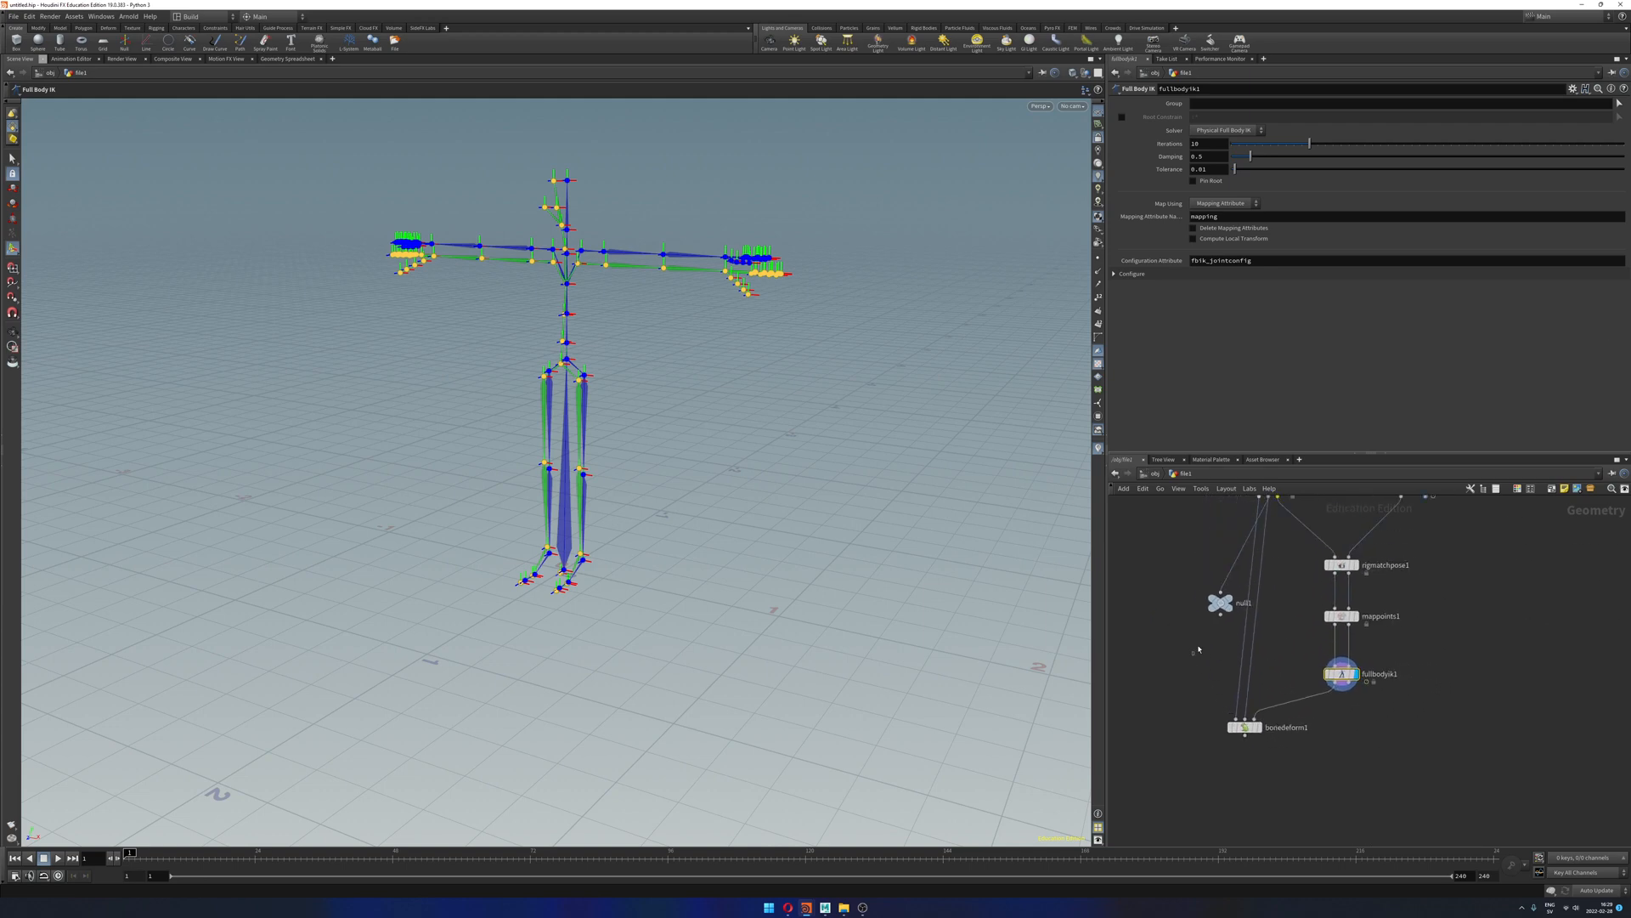
# Step: Delete the null1 node and reposition bonedeform1 just below fullbodyik1
pyautogui.click(1222, 601)
pyautogui.press('Delete')
pyautogui.moveTo(1251, 736); pyautogui.dragTo(1273, 709)
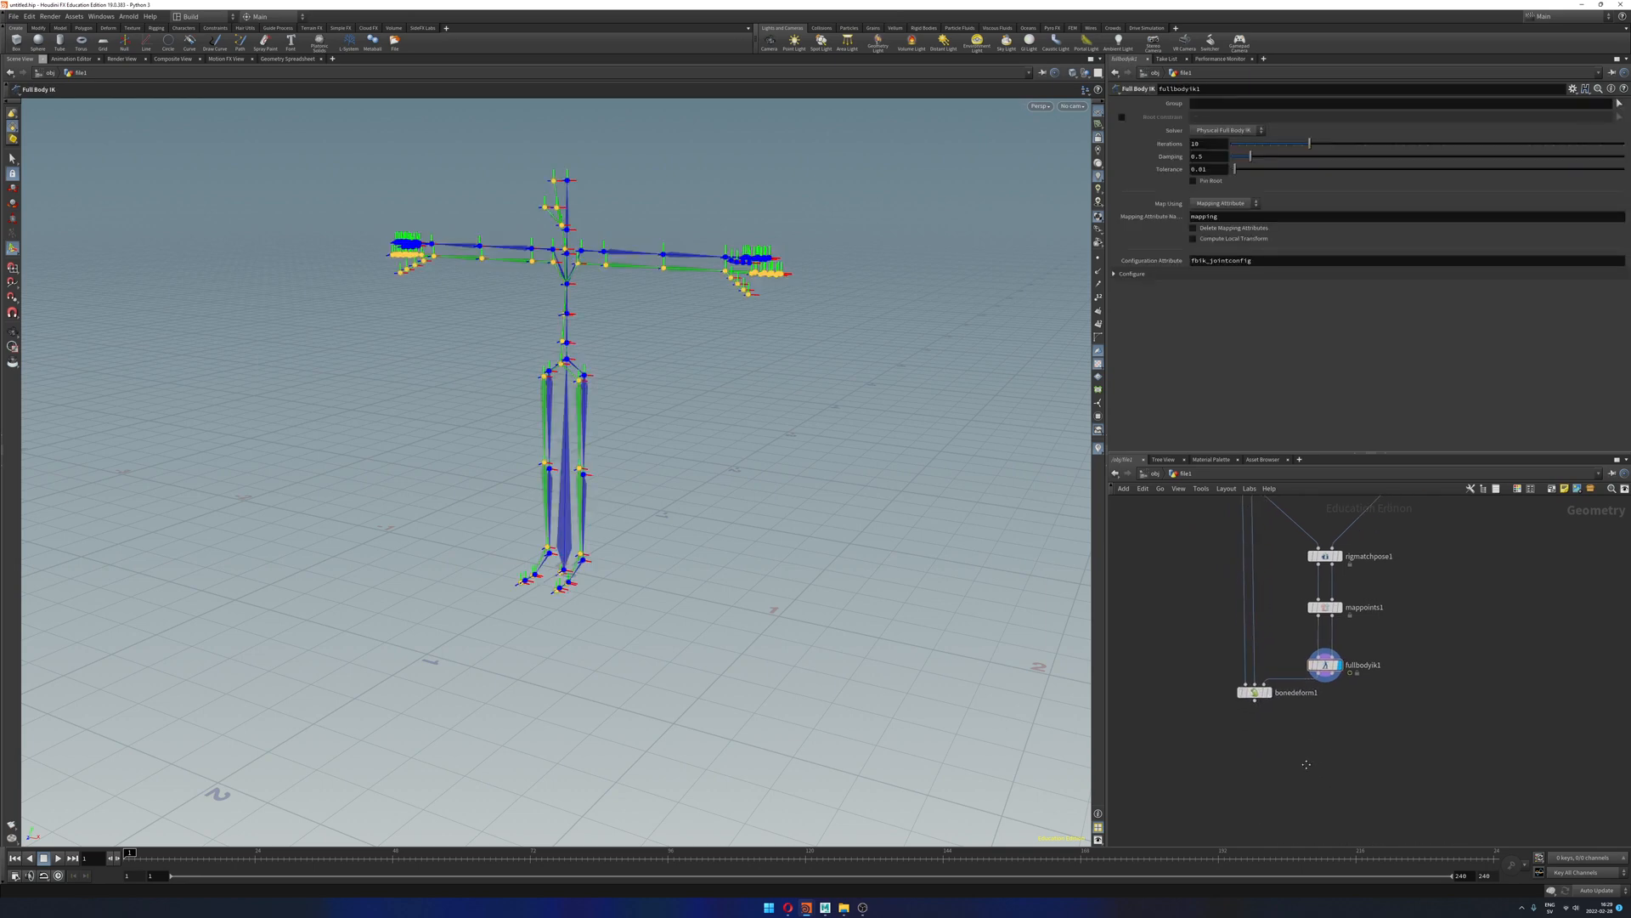
# Step: Display the bonedeform1 node to show the skinned character, with room around it for the full motion
pyautogui.scroll(2, 1272, 709)
pyautogui.click(1274, 712)
pyautogui.press('Escape')
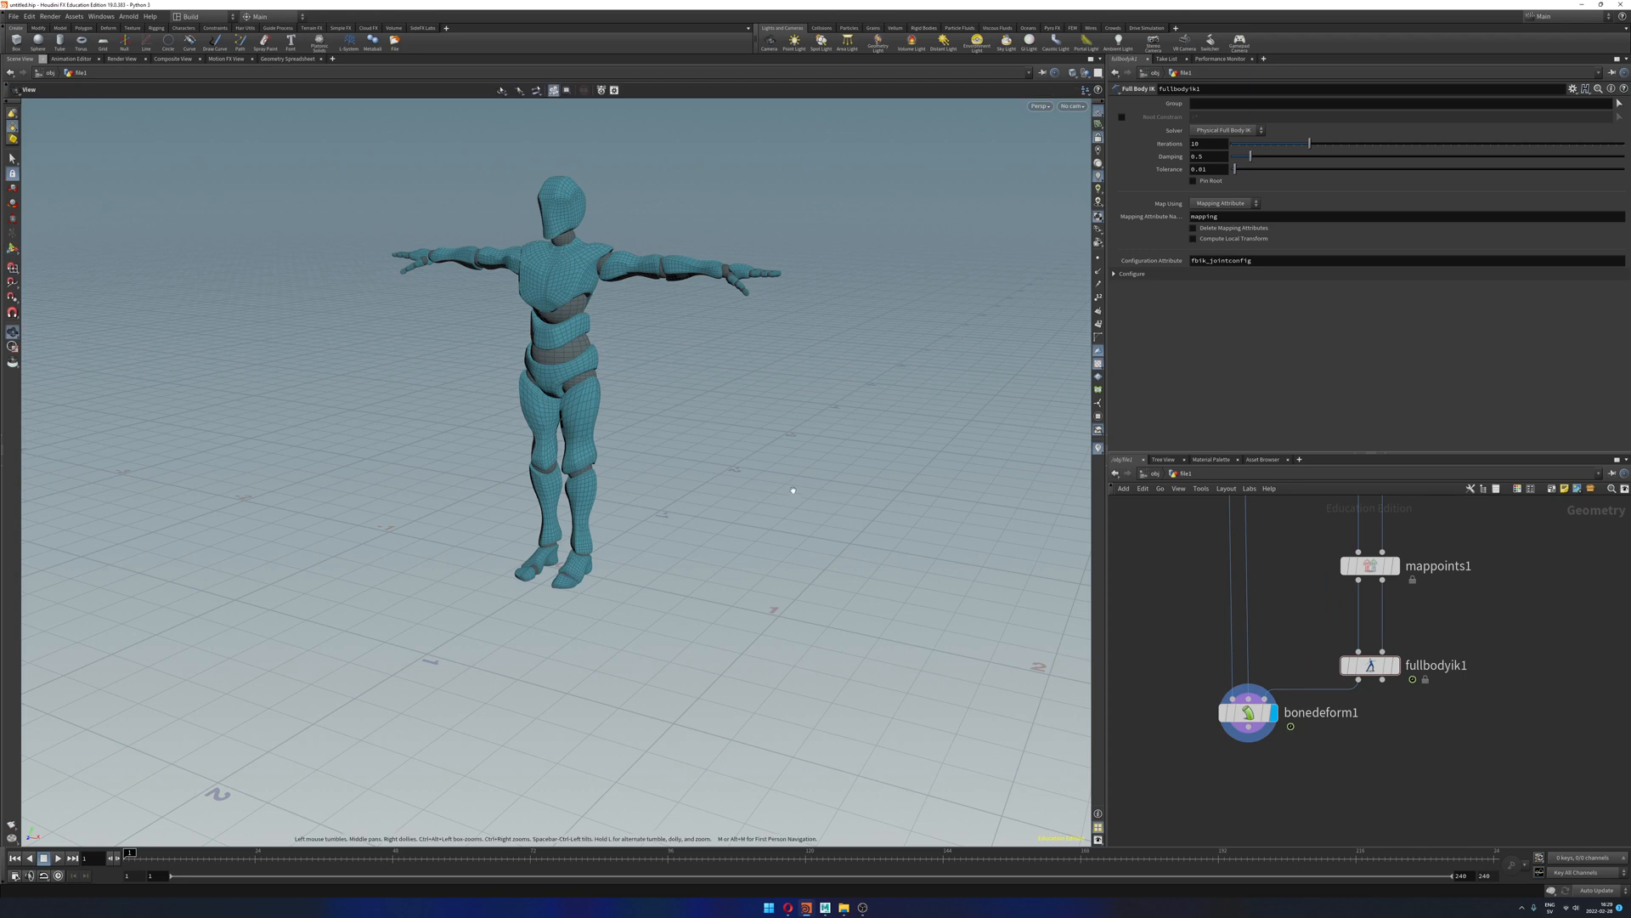
pyautogui.scroll(-5, 504, 629)
pyautogui.keyDown('alt'); pyautogui.moveTo(505, 628); pyautogui.dragTo(350, 699, button='middle'); pyautogui.keyUp('alt')
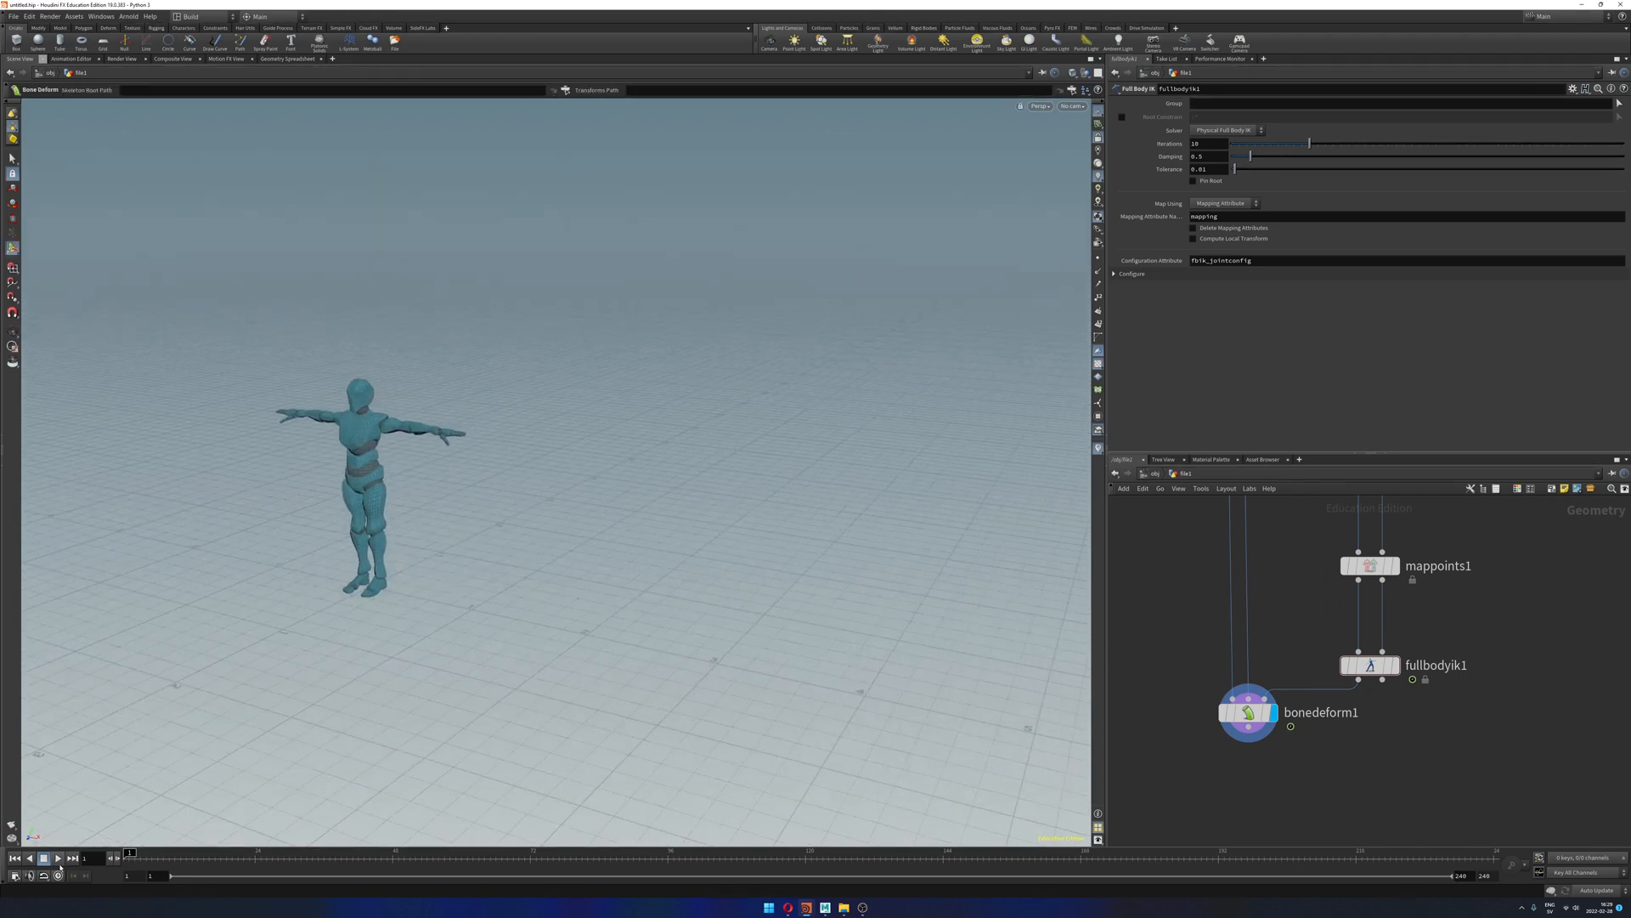
# Step: Play the retargeted front-flip animation on the skinned character from the beginning twice, and return to frame 1
pyautogui.click(58, 858)
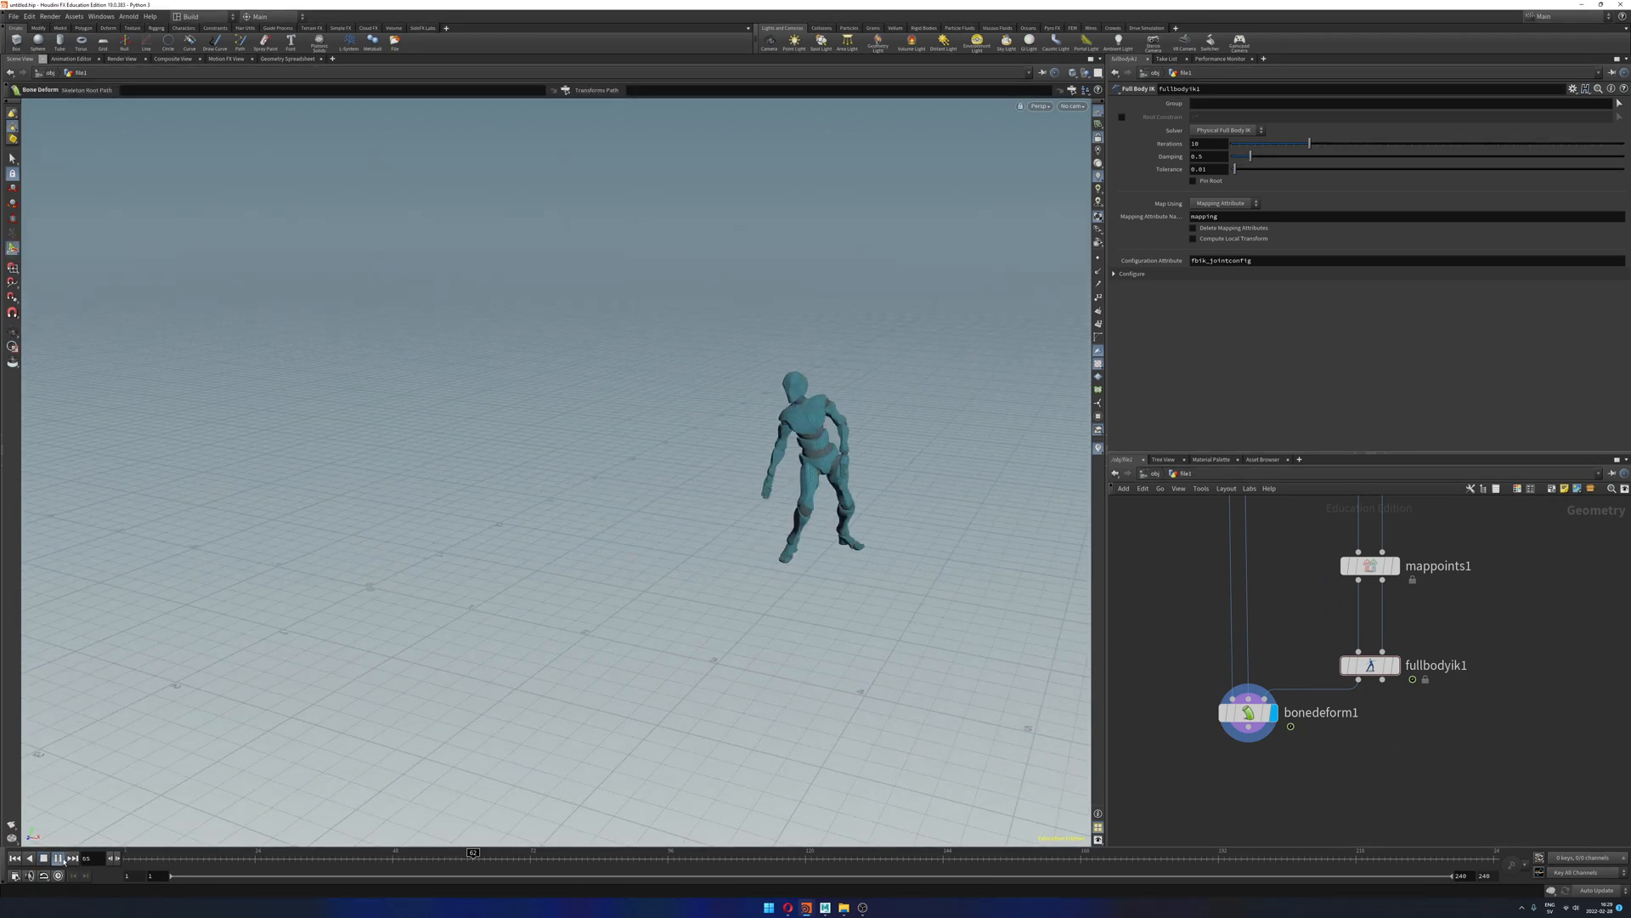
pyautogui.click(44, 858)
pyautogui.click(15, 858)
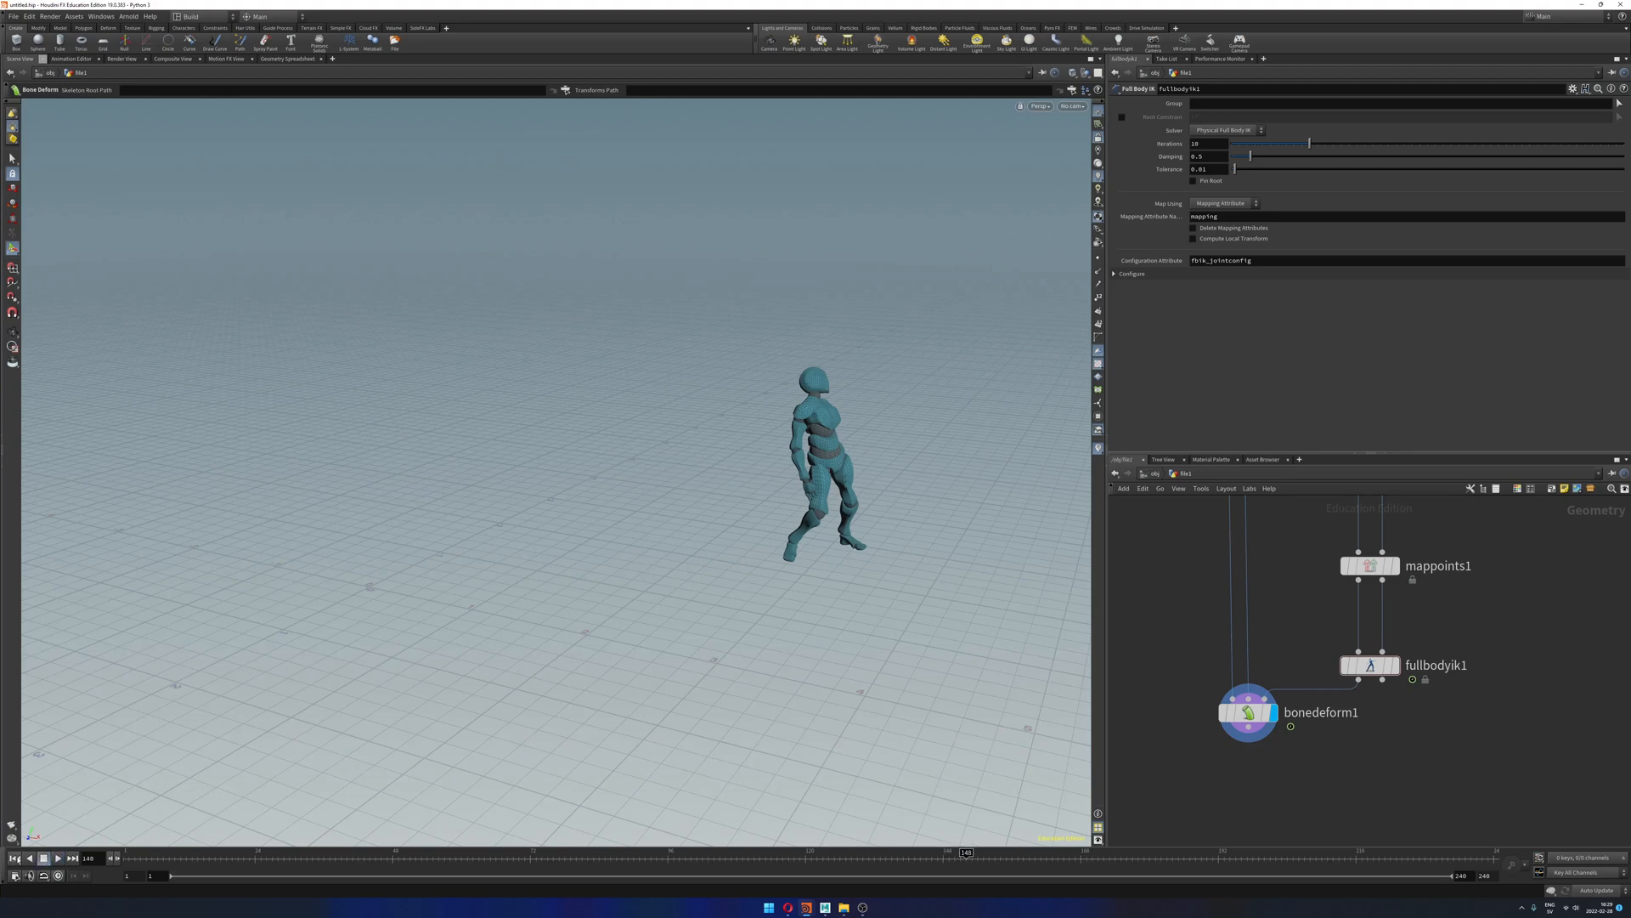
pyautogui.click(58, 858)
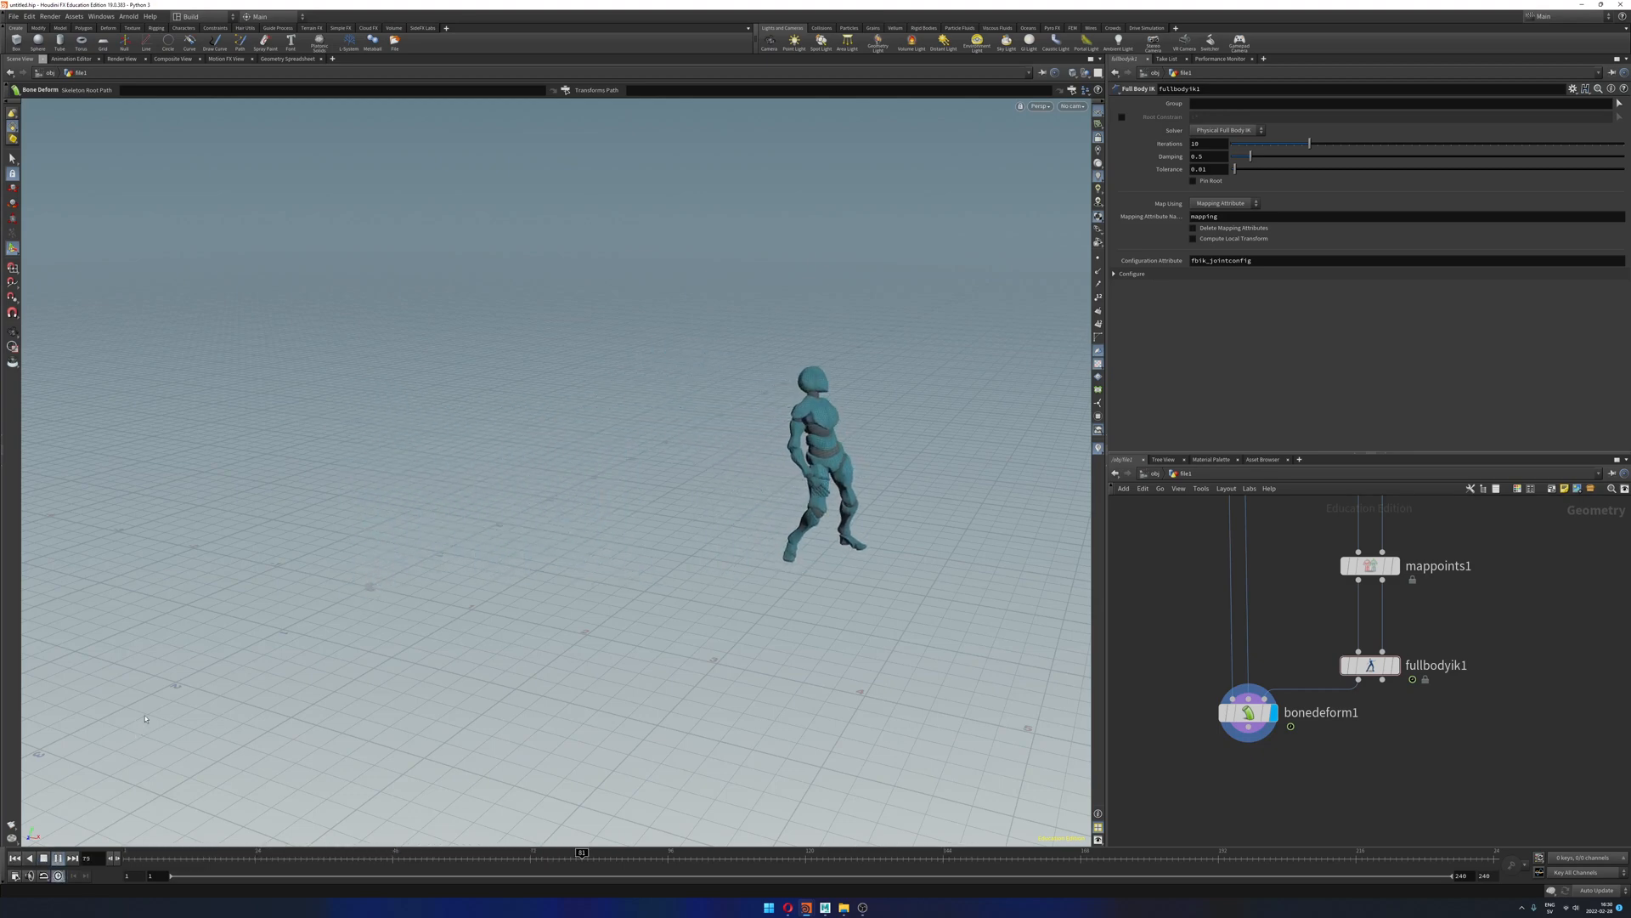
pyautogui.click(43, 858)
pyautogui.moveTo(128, 852)
pyautogui.mouseDown()
pyautogui.moveTo(408, 852)
pyautogui.moveTo(127, 852)
pyautogui.mouseUp()
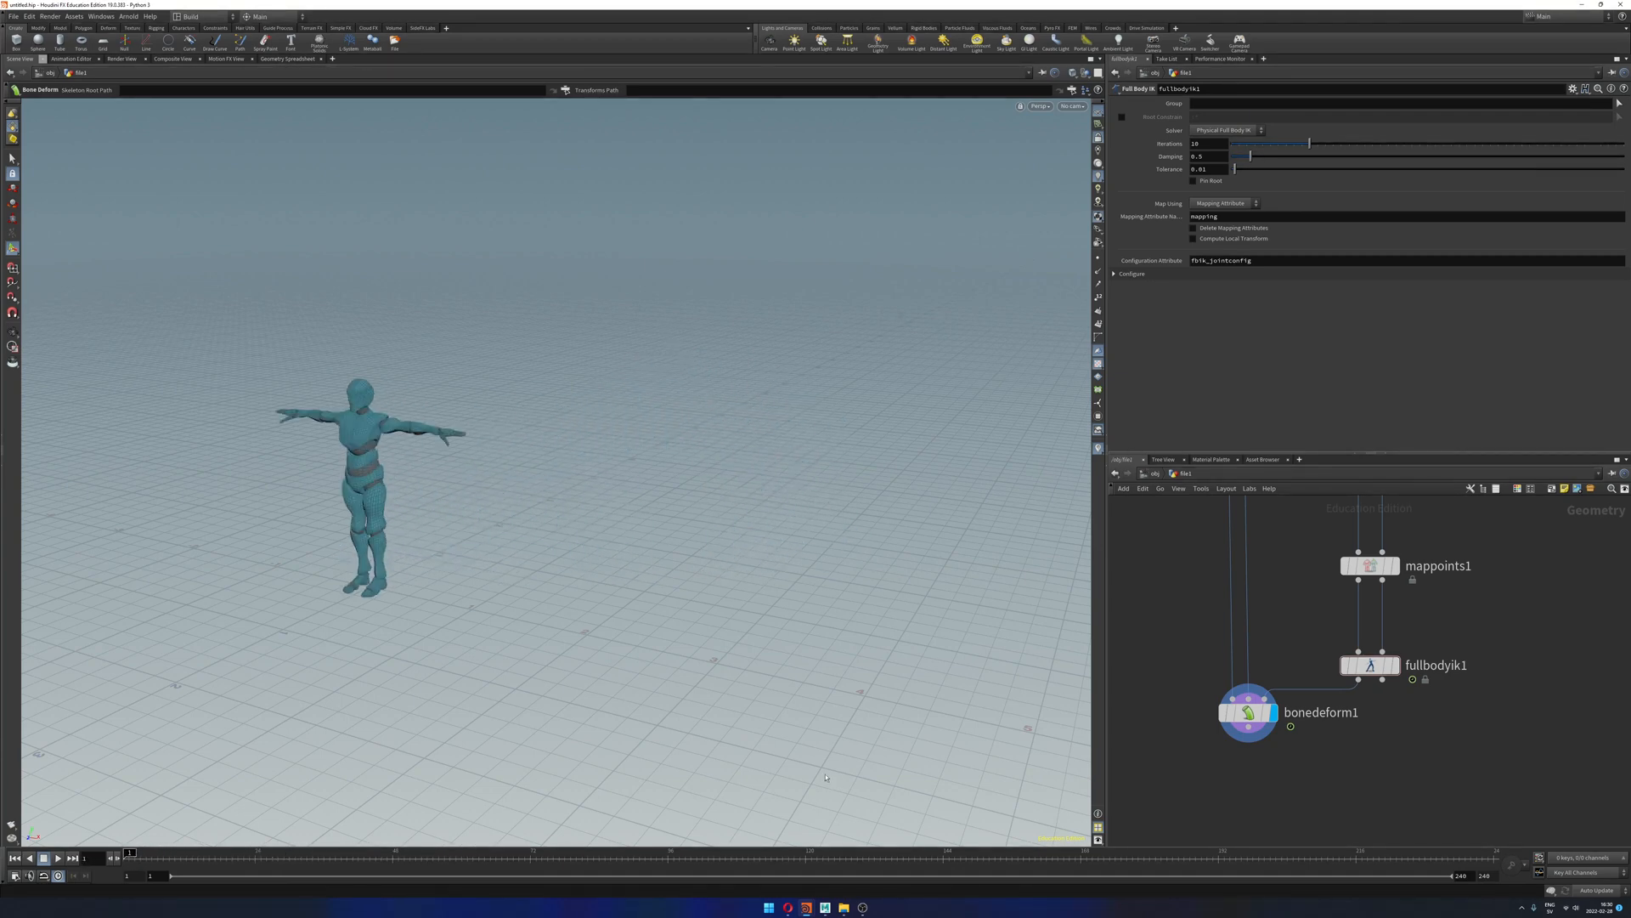
# Step: Move bonedeform1 further down to make room for another node below fullbodyik1
pyautogui.scroll(-2, 1427, 763)
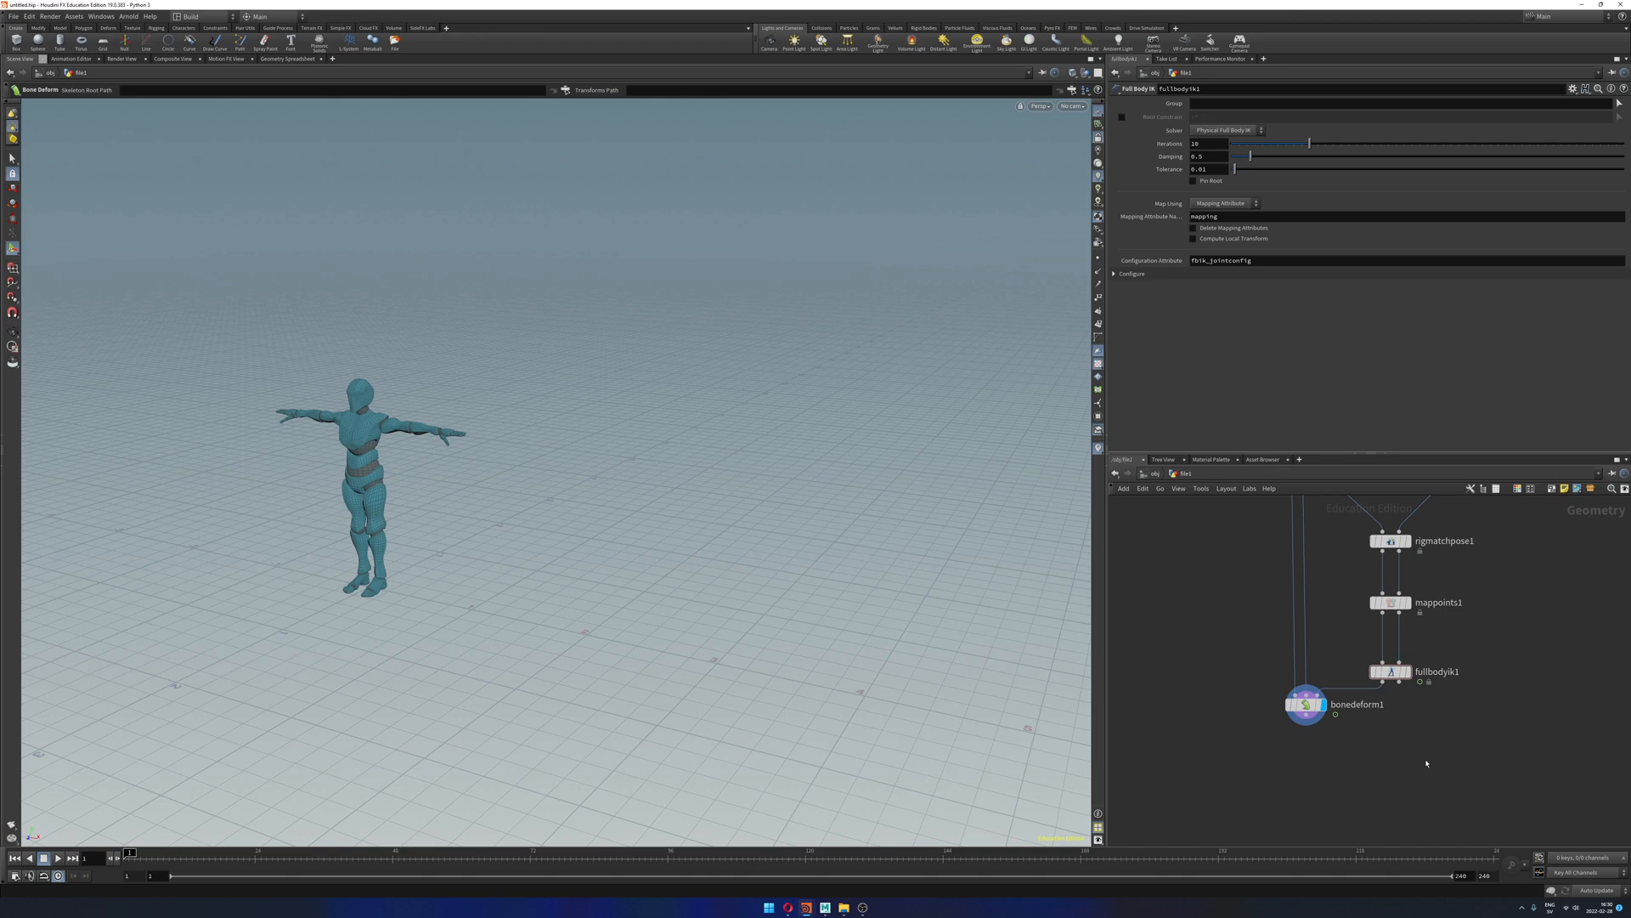
pyautogui.moveTo(1285, 771); pyautogui.dragTo(1243, 713, button='middle')
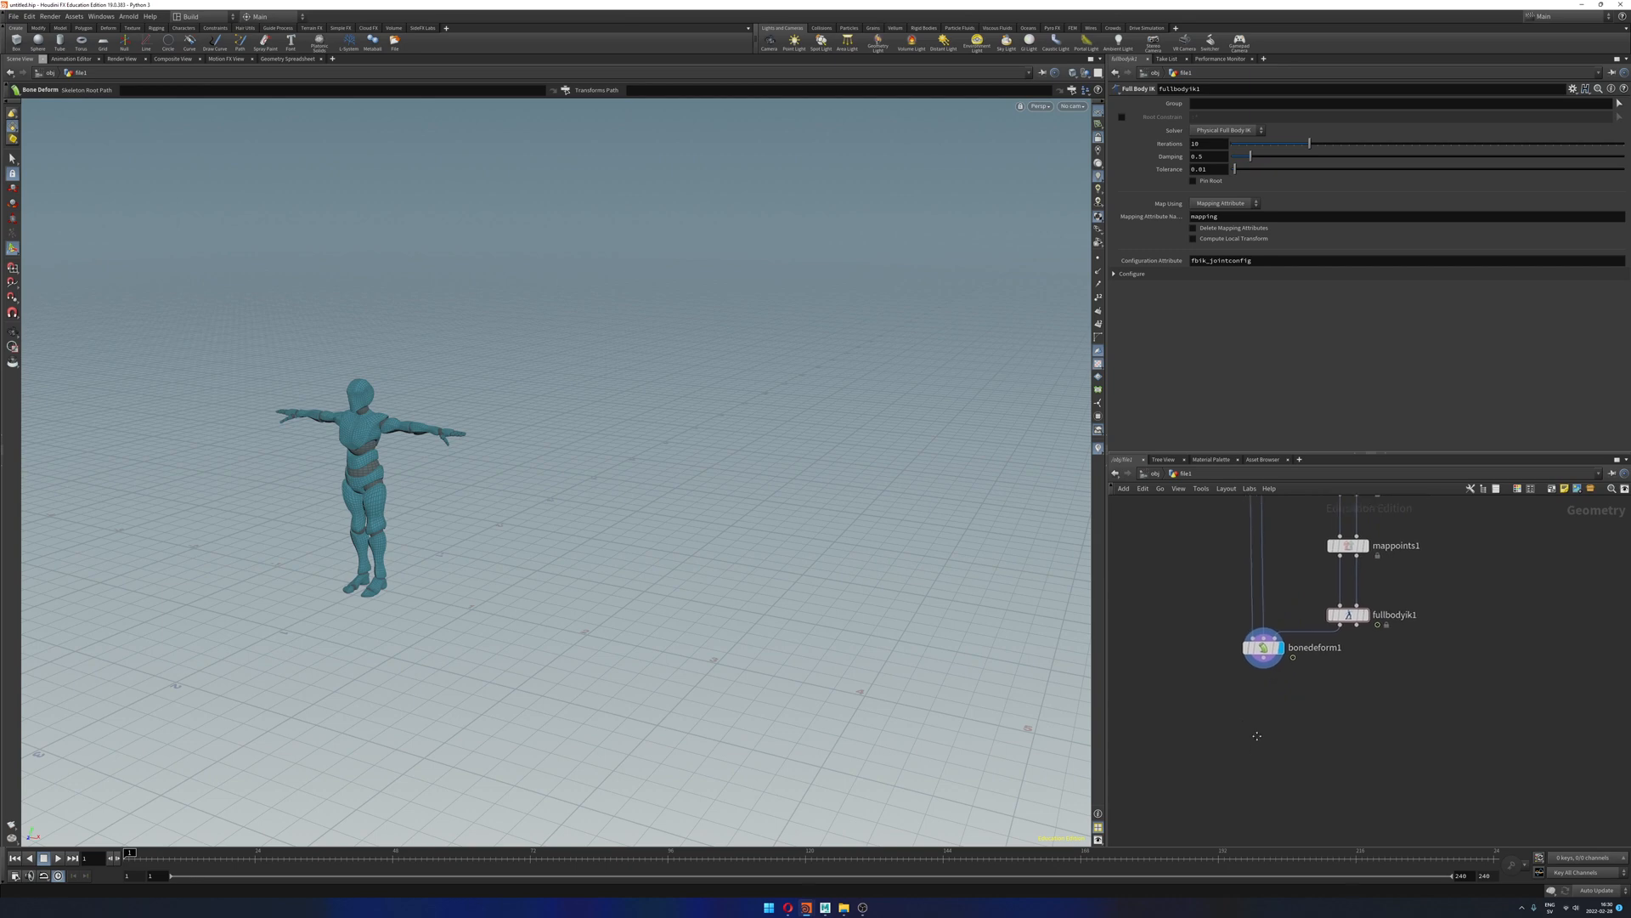
pyautogui.scroll(-1, 1293, 760)
pyautogui.moveTo(1332, 776)
pyautogui.mouseDown(button='middle')
pyautogui.moveTo(1309, 771)
pyautogui.moveTo(1372, 764)
pyautogui.moveTo(1342, 795)
pyautogui.mouseUp(button='middle')
pyautogui.moveTo(1231, 680); pyautogui.dragTo(1211, 745)
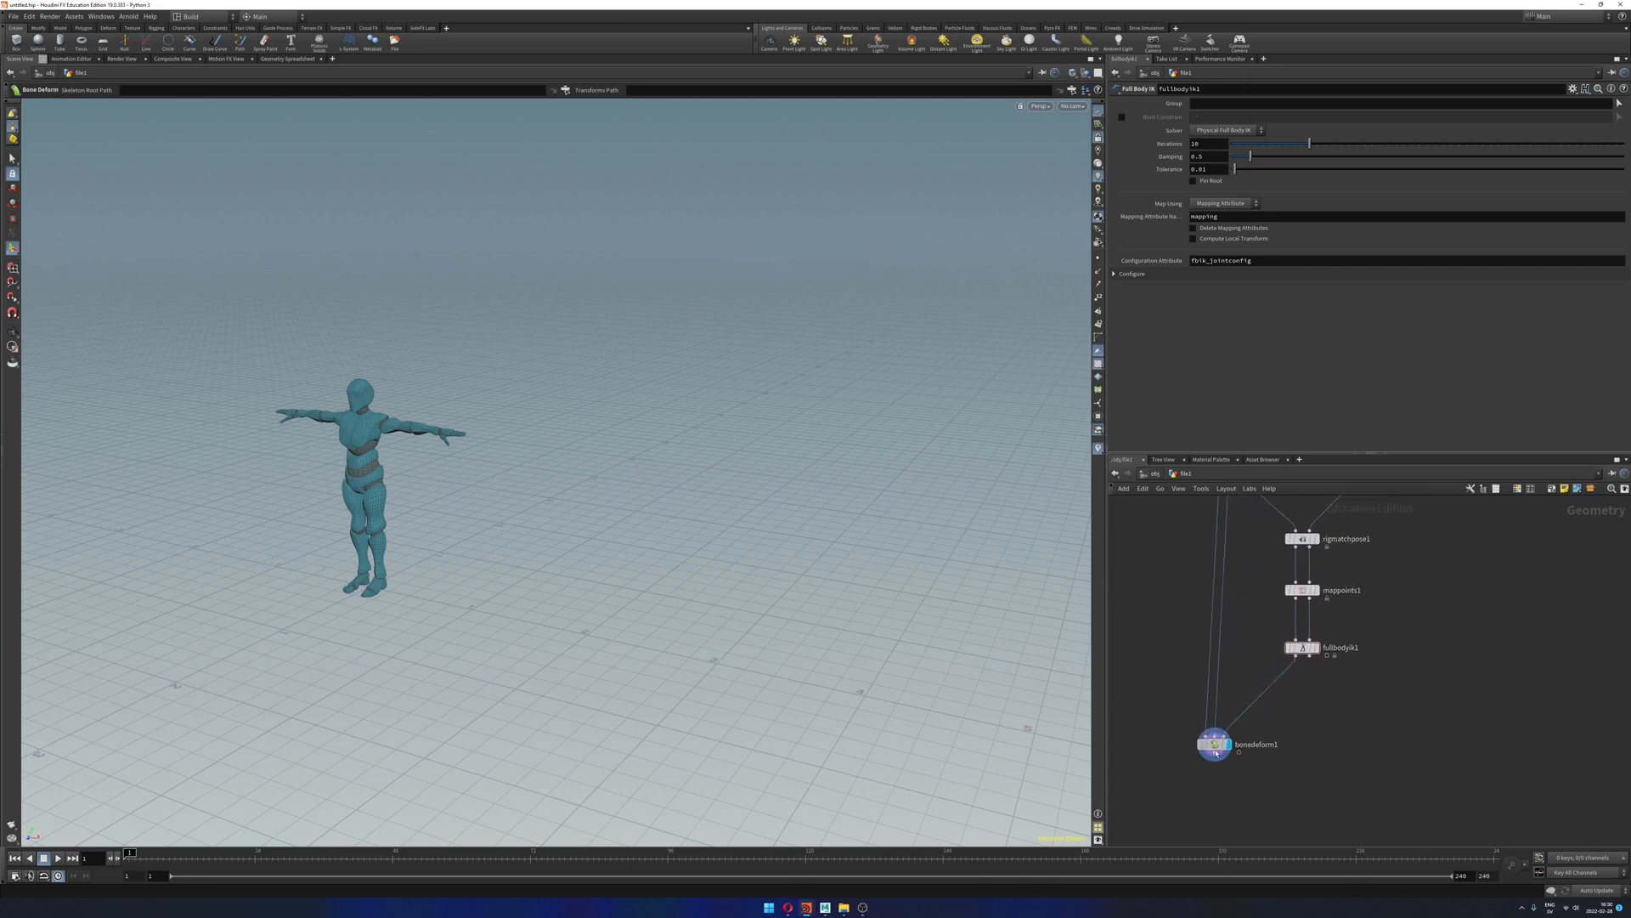
# Step: Go to frame 35 and examine the tucked character up close for intersecting body parts
pyautogui.moveTo(339, 854)
pyautogui.mouseDown()
pyautogui.moveTo(370, 853)
pyautogui.moveTo(297, 853)
pyautogui.moveTo(318, 853)
pyautogui.mouseUp()
pyautogui.press('s')
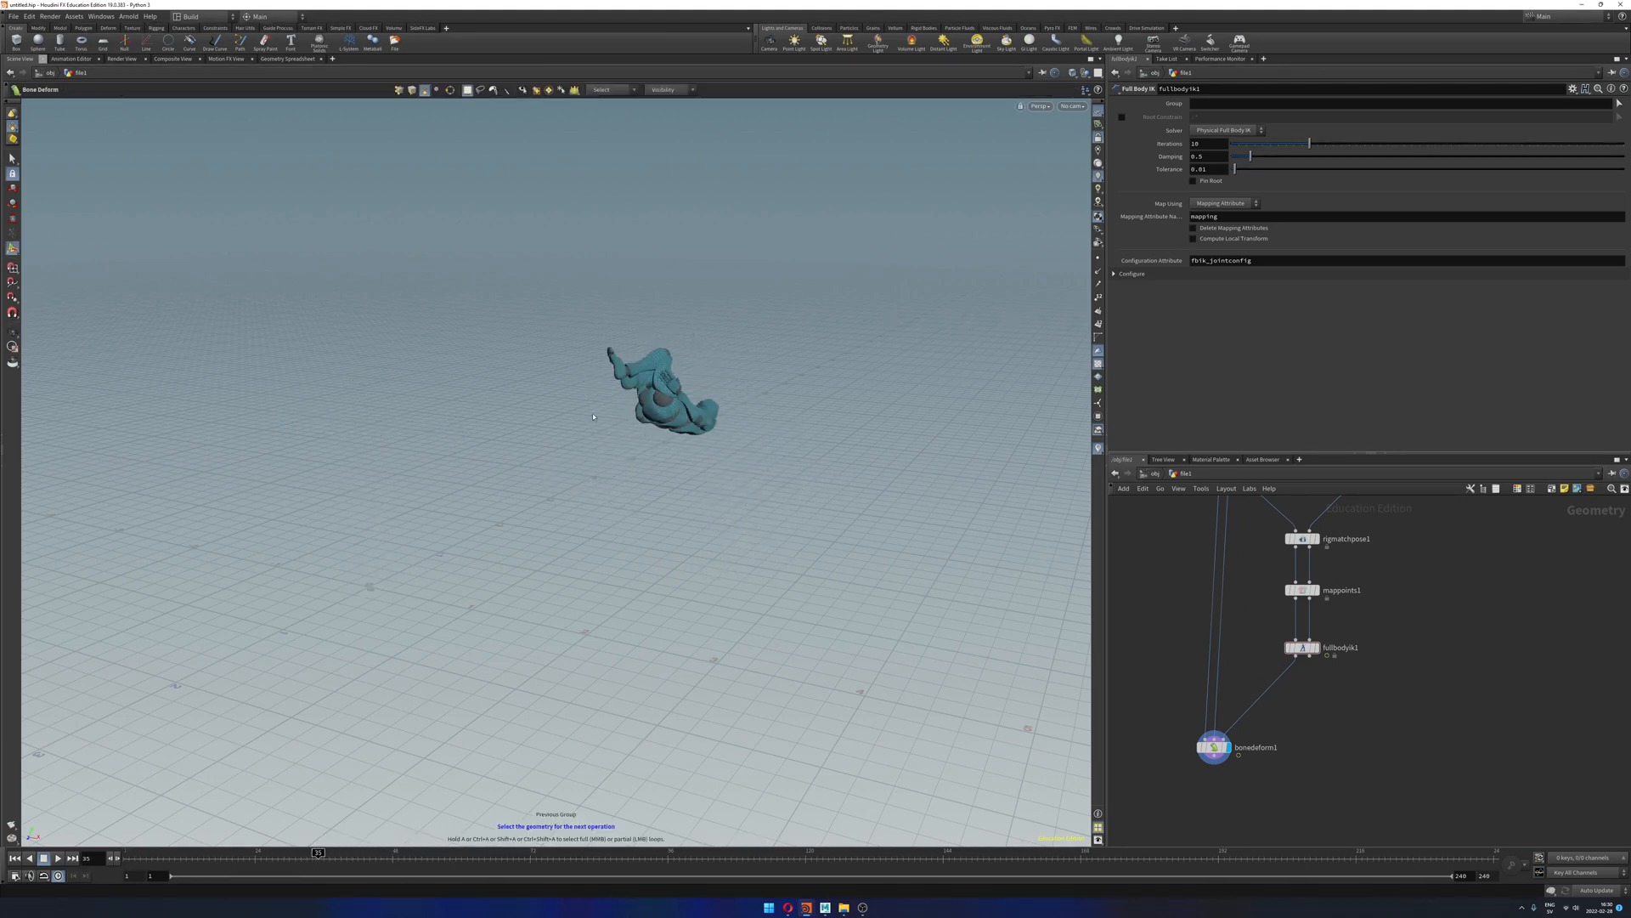
pyautogui.hotkey('space', 'f')
pyautogui.moveTo(531, 422); pyautogui.dragTo(794, 400)
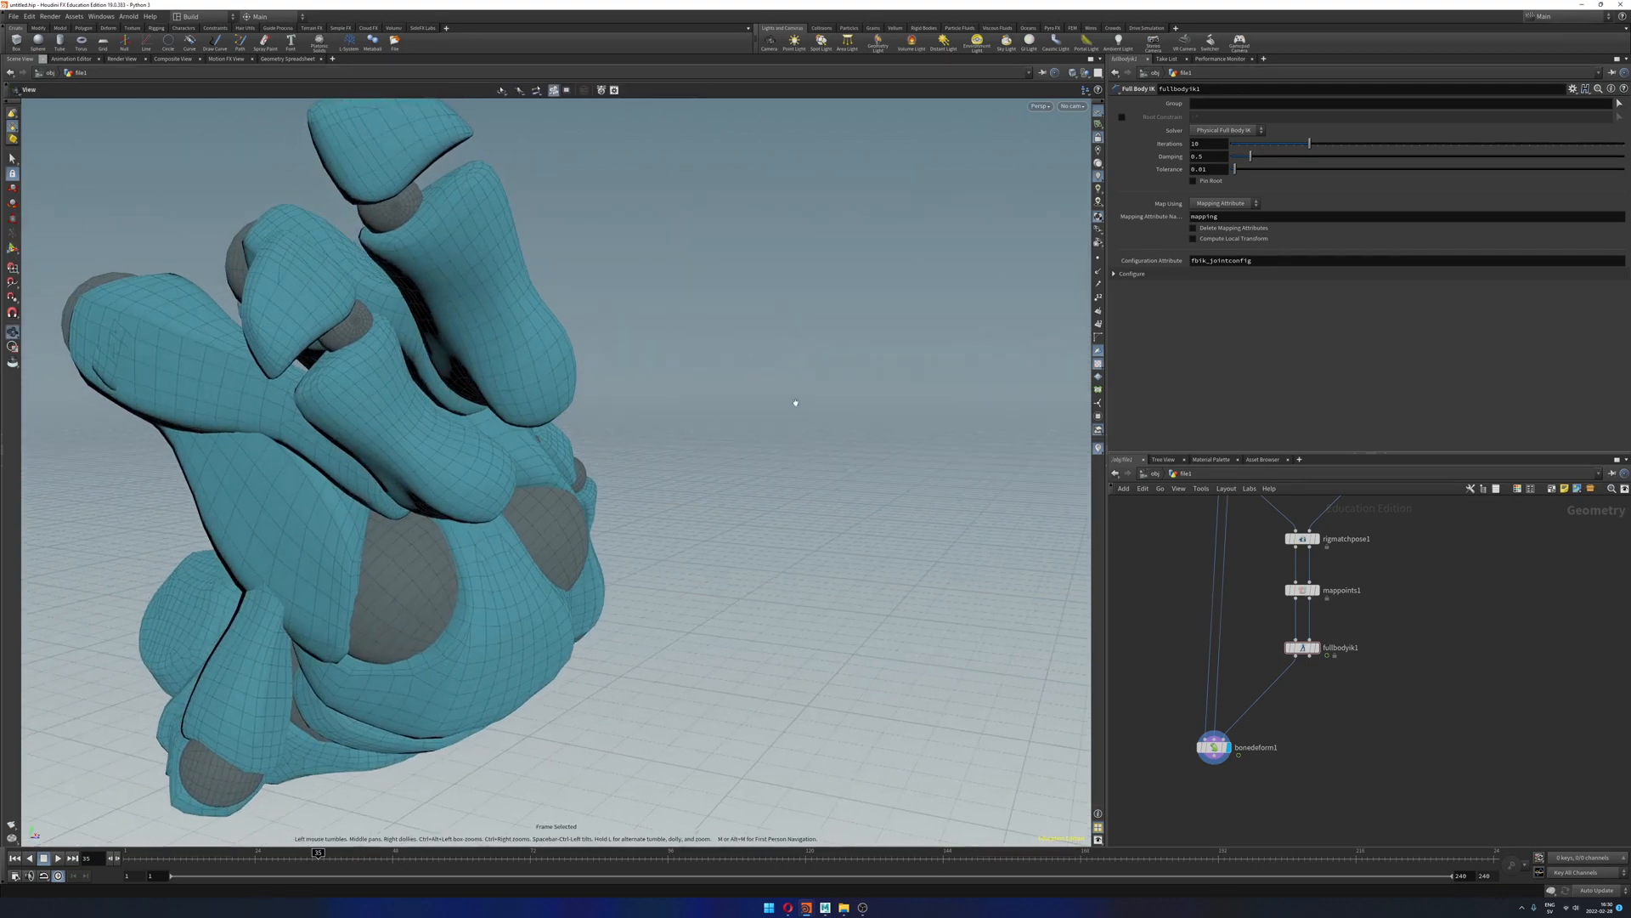
pyautogui.moveTo(794, 400); pyautogui.dragTo(361, 486, button='right')
pyautogui.moveTo(362, 486); pyautogui.dragTo(644, 489)
# Step: Insert a Rig Pose node between fullbodyik1 and bonedeform1, and display it
pyautogui.press('Tab')
pyautogui.write('rigpo')
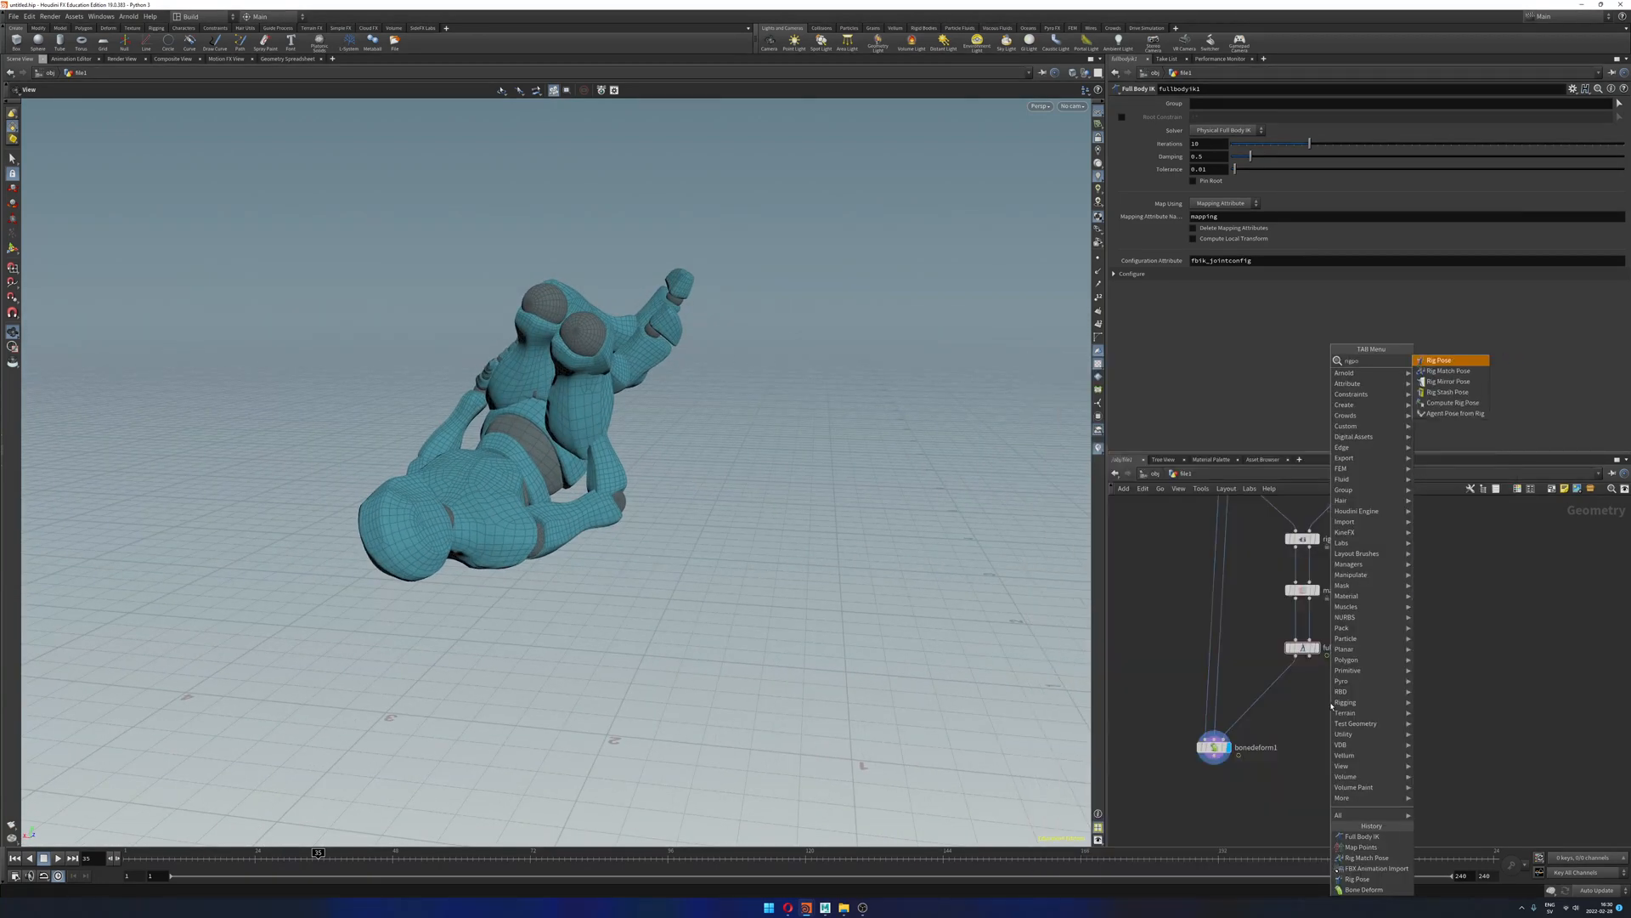
pyautogui.press('Return')
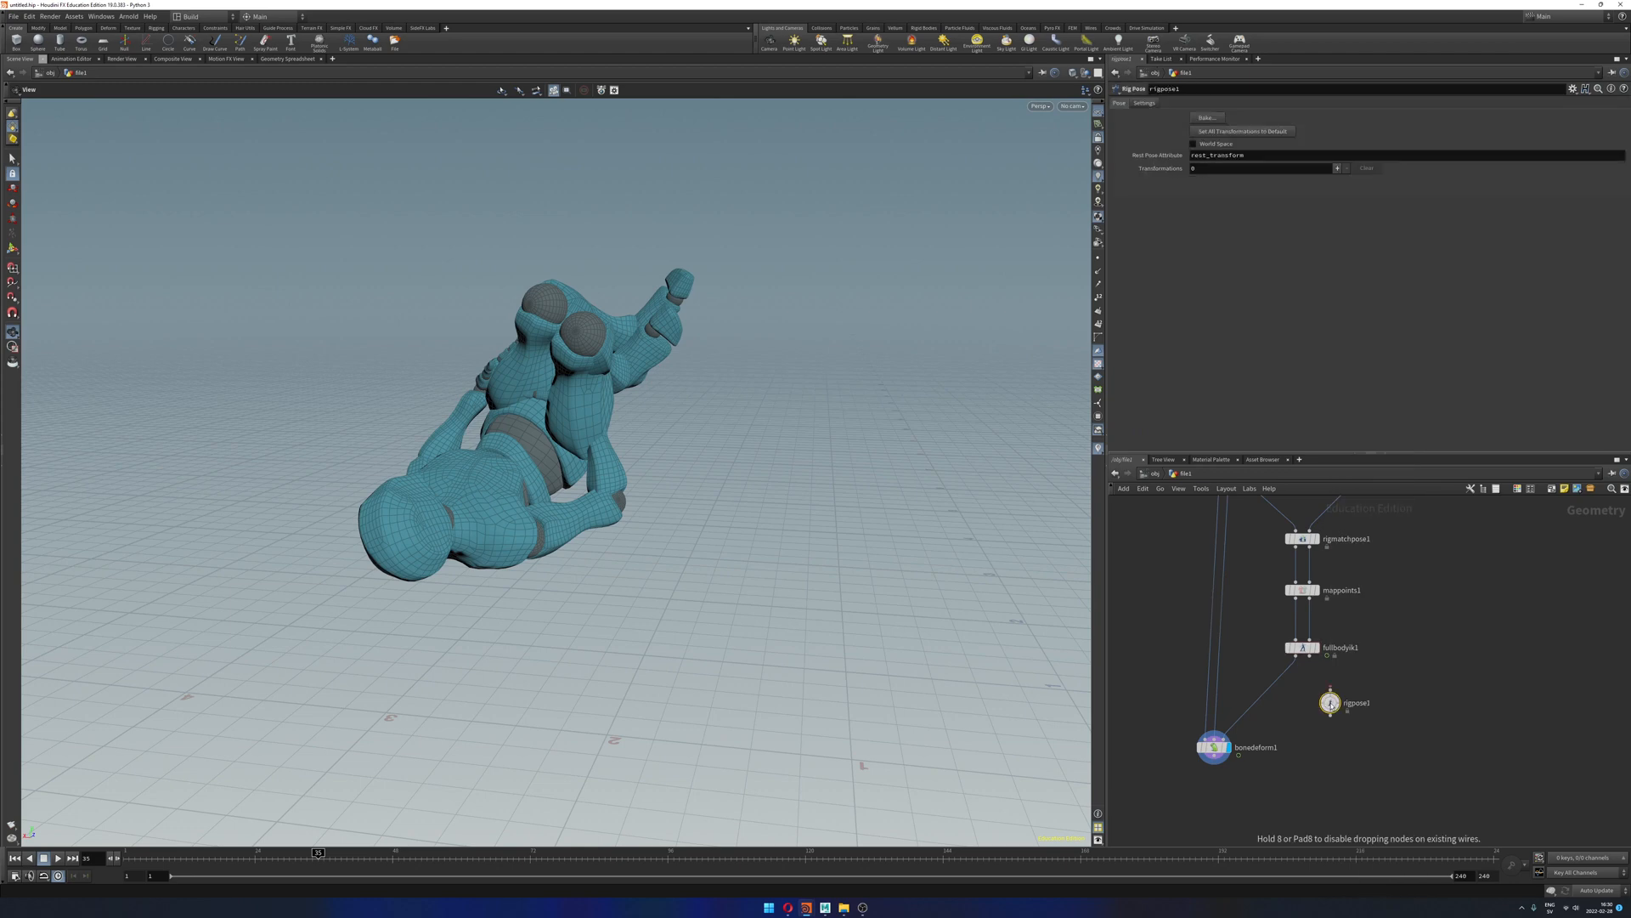
pyautogui.click(1268, 687)
pyautogui.moveTo(1272, 696); pyautogui.dragTo(1299, 712)
pyautogui.moveTo(715, 438); pyautogui.dragTo(716, 487)
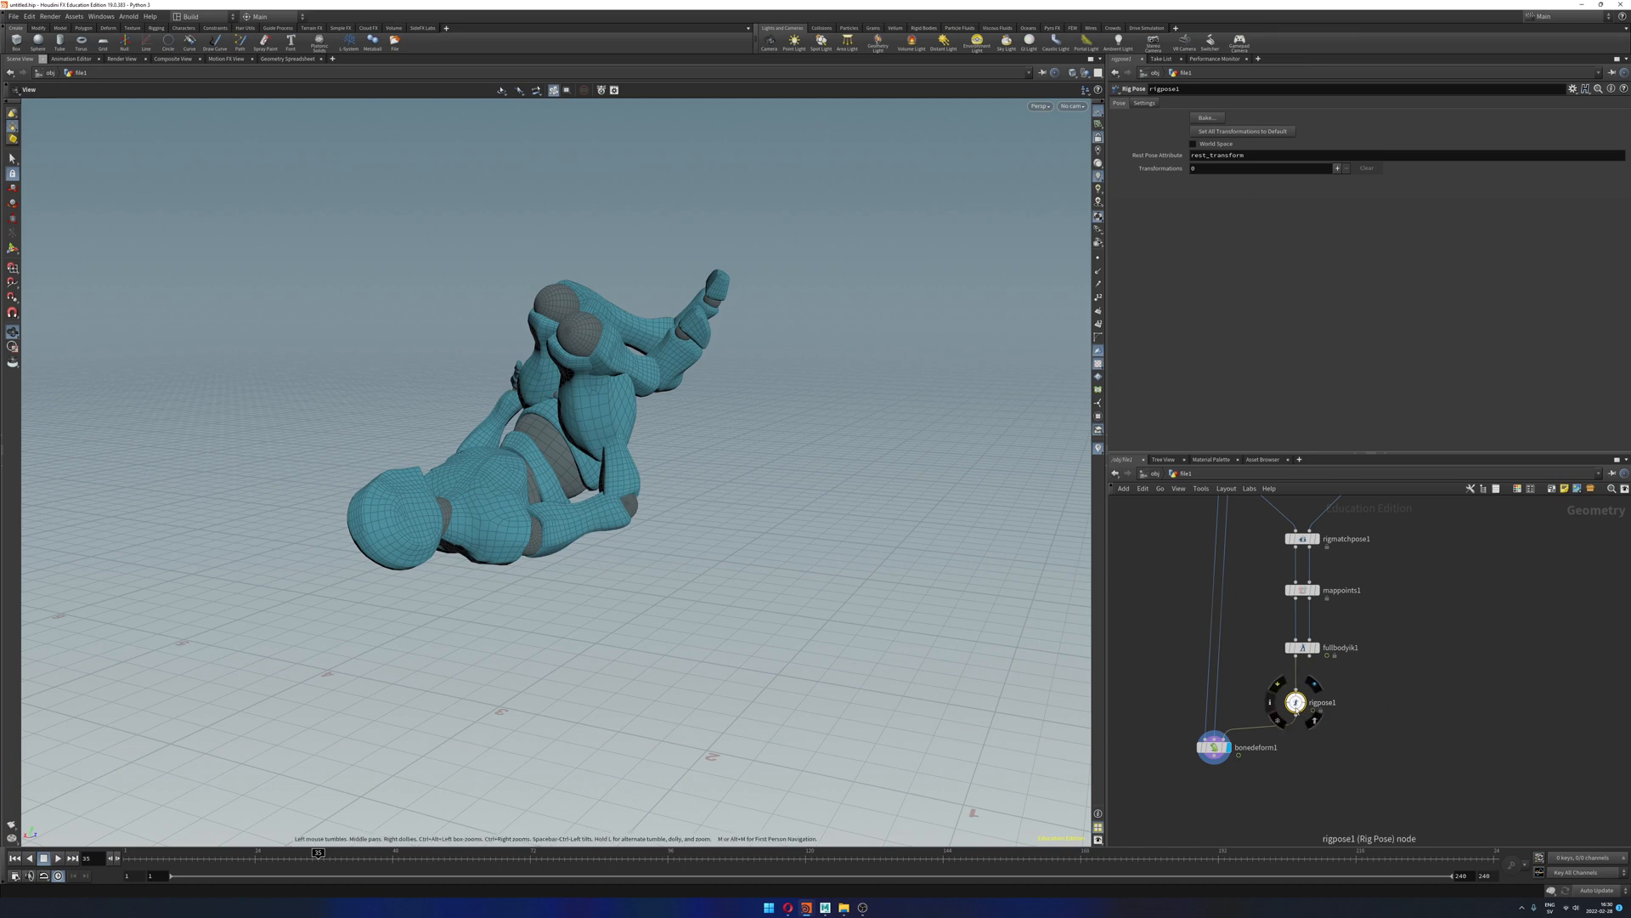
pyautogui.click(1314, 684)
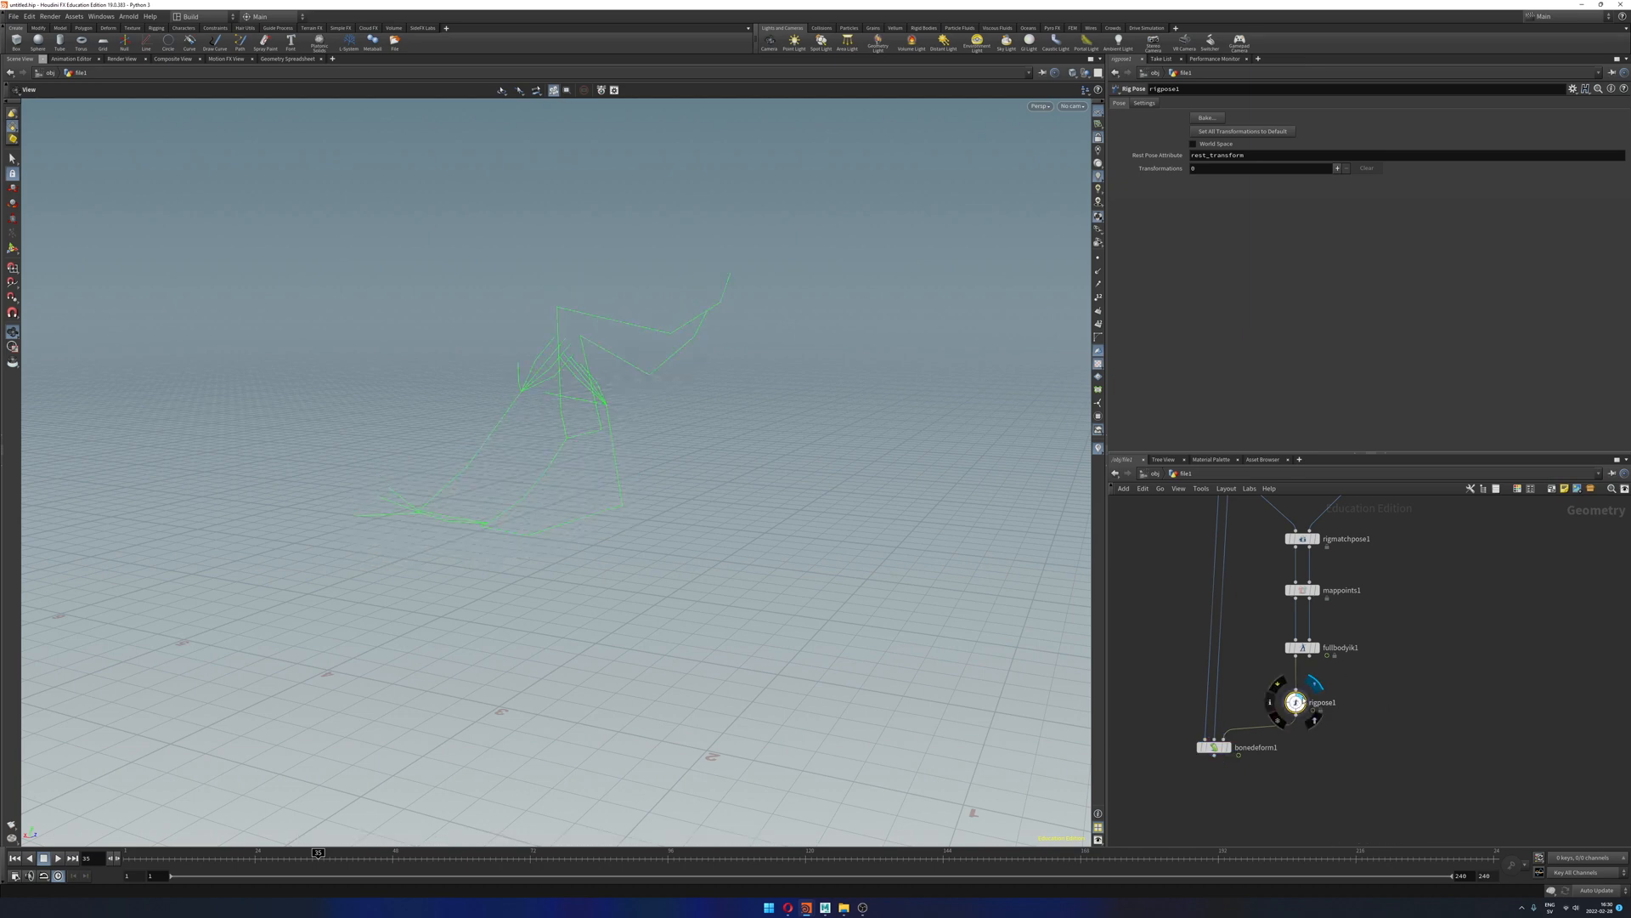
# Step: Activate the Rig Pose handles, select the right forearm joint, and display the bonedeform1 result in the viewport
pyautogui.press('Return')
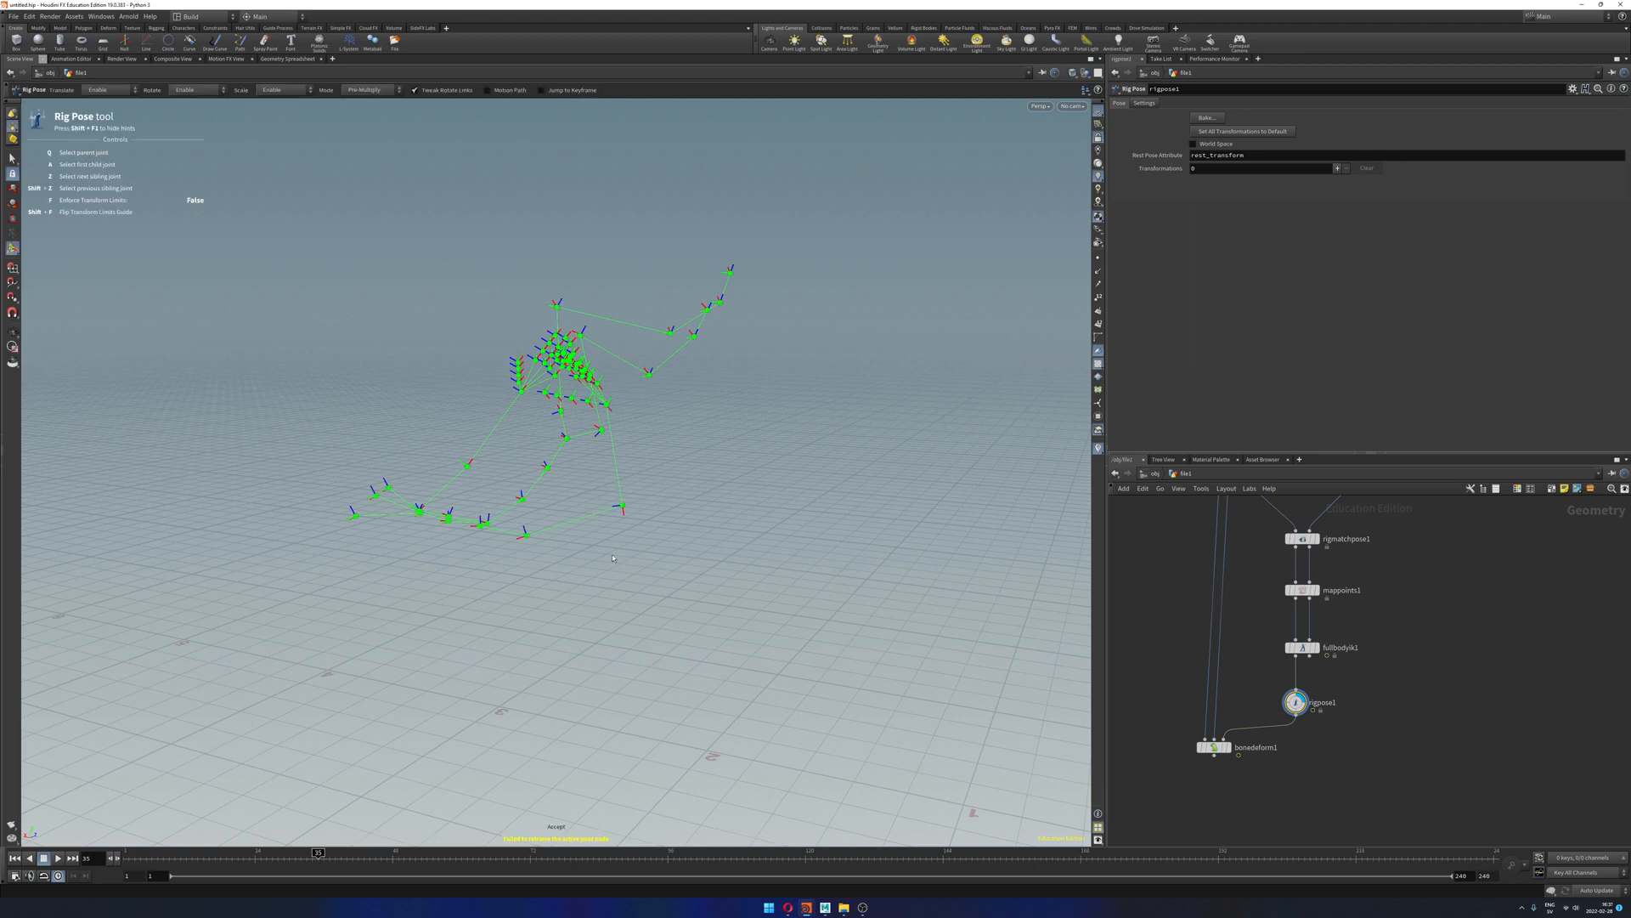
pyautogui.click(622, 504)
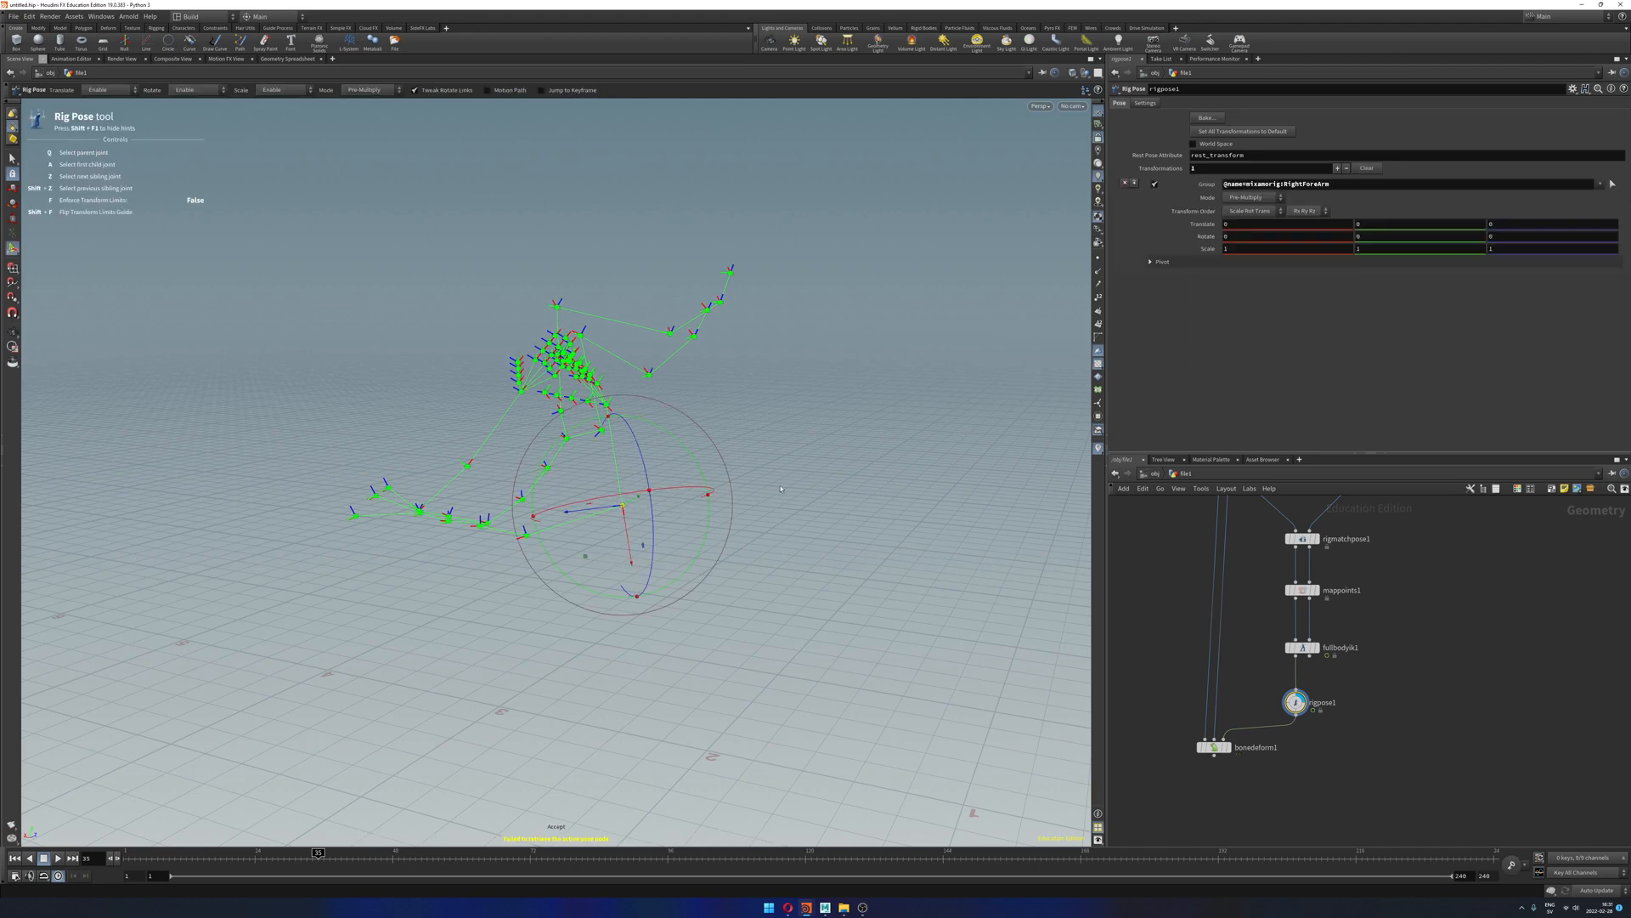
pyautogui.click(1231, 729)
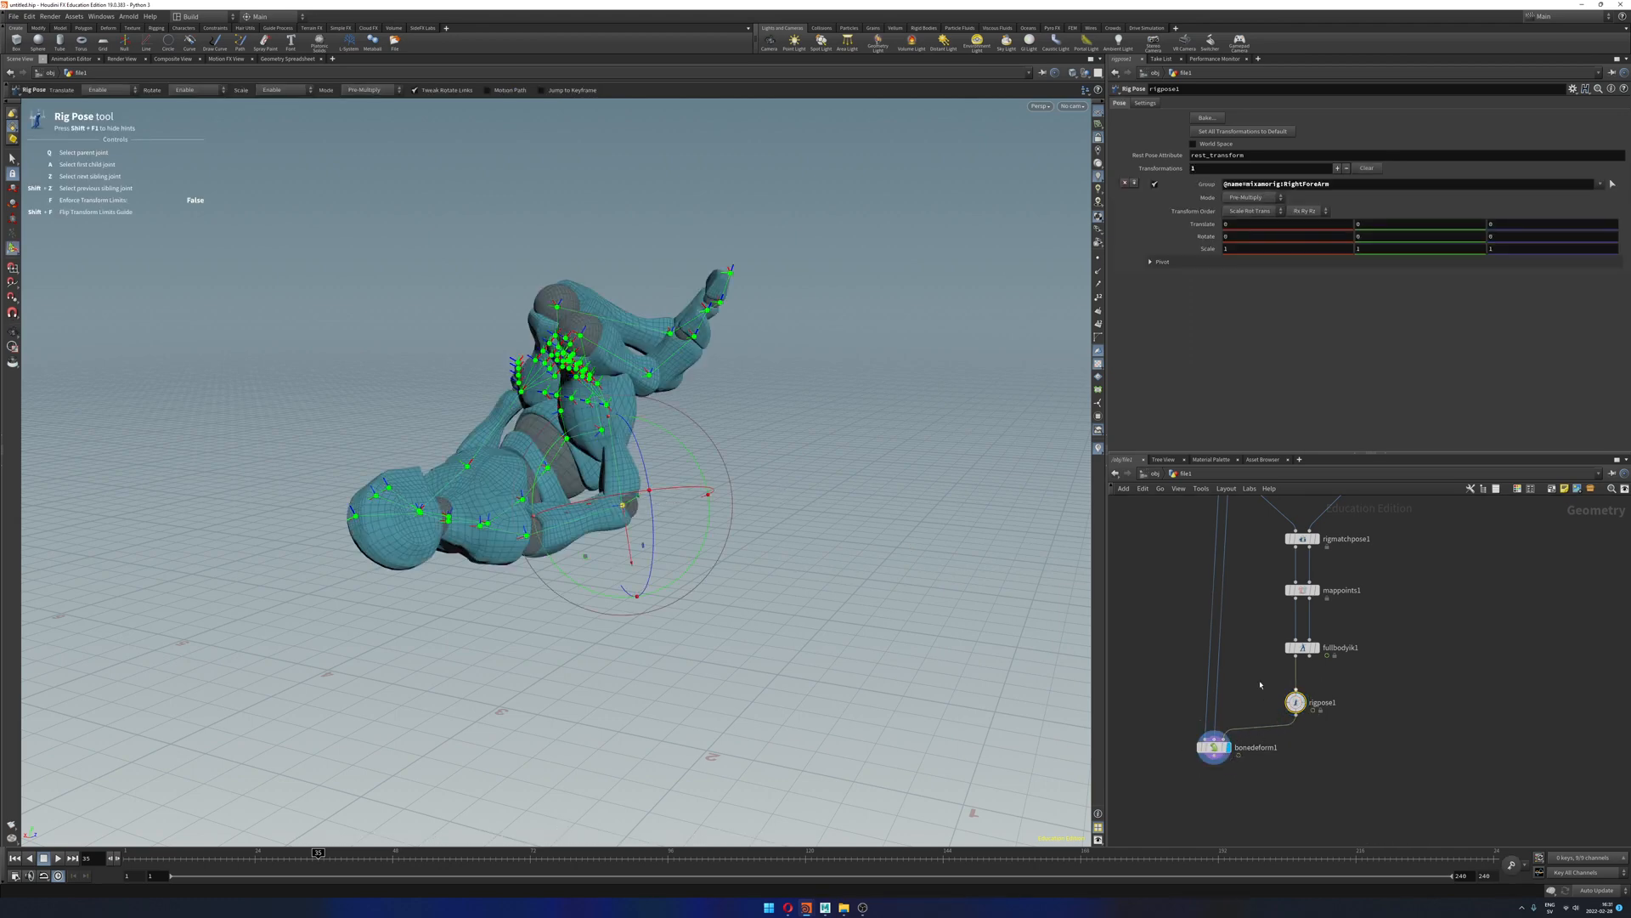
# Step: Rotate the right forearm and right upper arm joints outward, away from the tucked legs, at frame 35
pyautogui.keyDown('alt'); pyautogui.moveTo(719, 580); pyautogui.dragTo(653, 551); pyautogui.keyUp('alt')
pyautogui.keyDown('alt'); pyautogui.moveTo(654, 551); pyautogui.dragTo(661, 459); pyautogui.keyUp('alt')
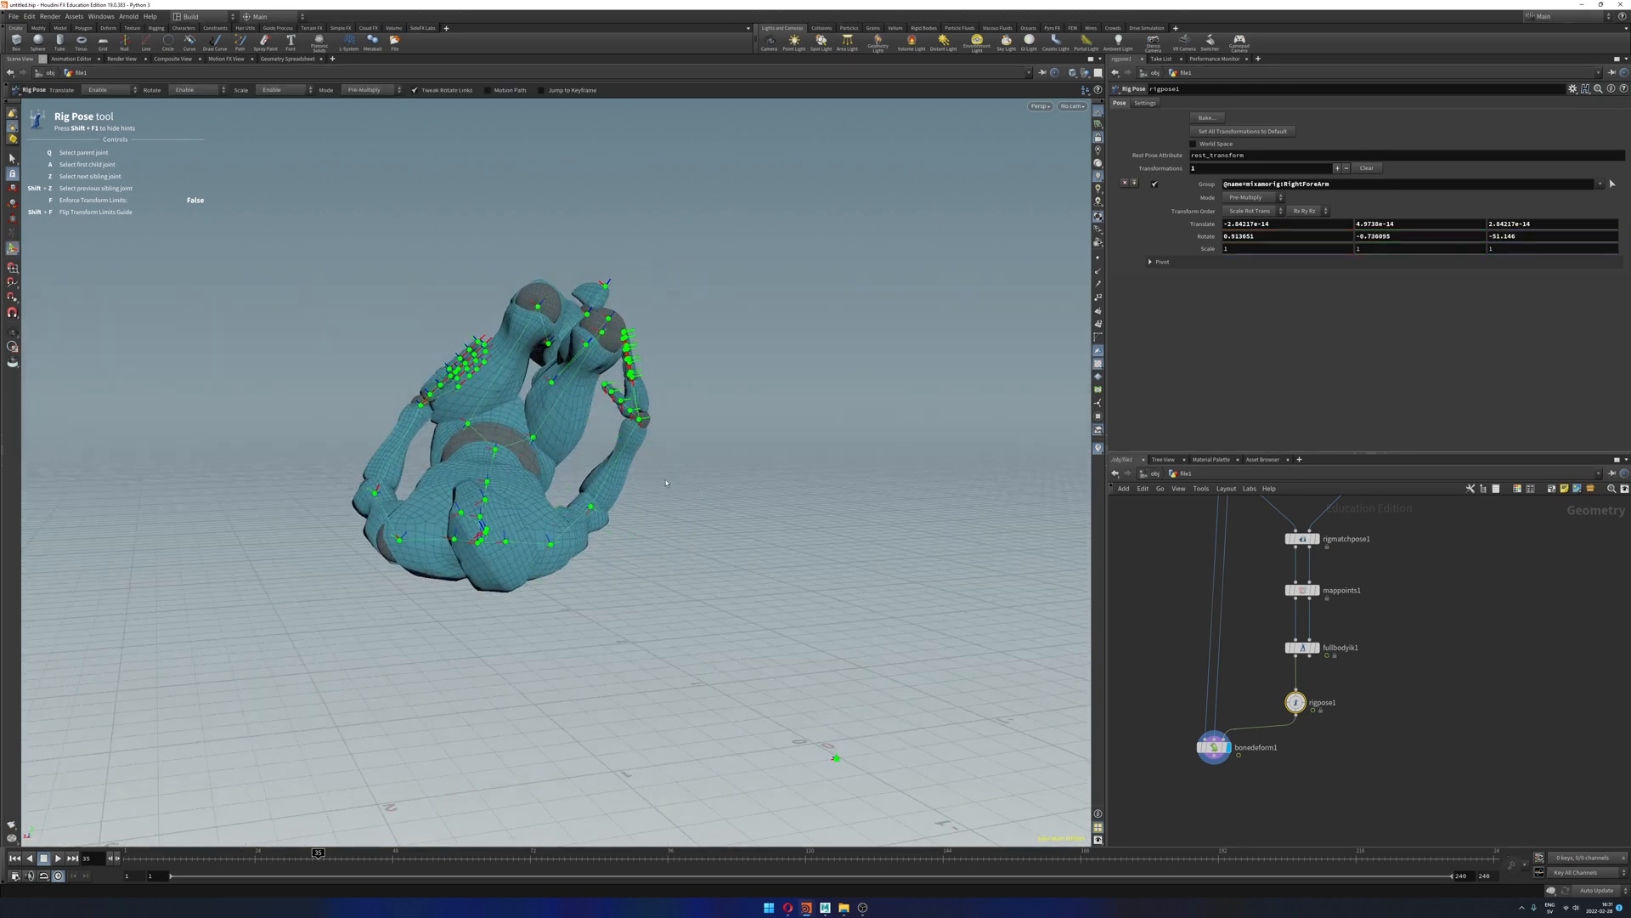
pyautogui.click(550, 544)
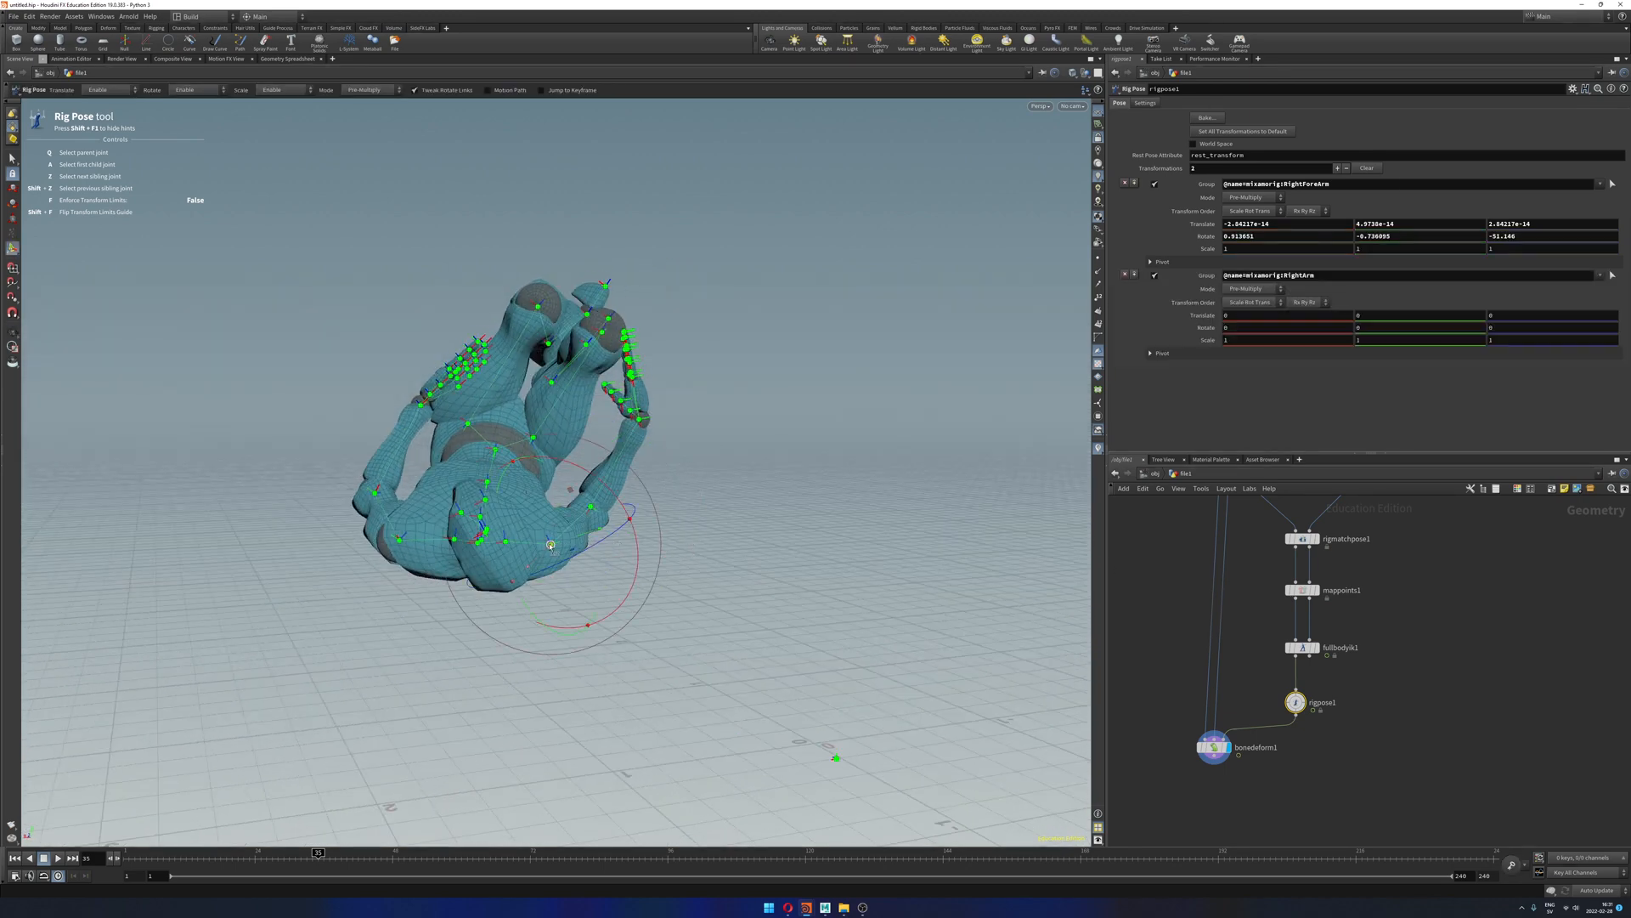
pyautogui.moveTo(622, 506); pyautogui.dragTo(699, 523)
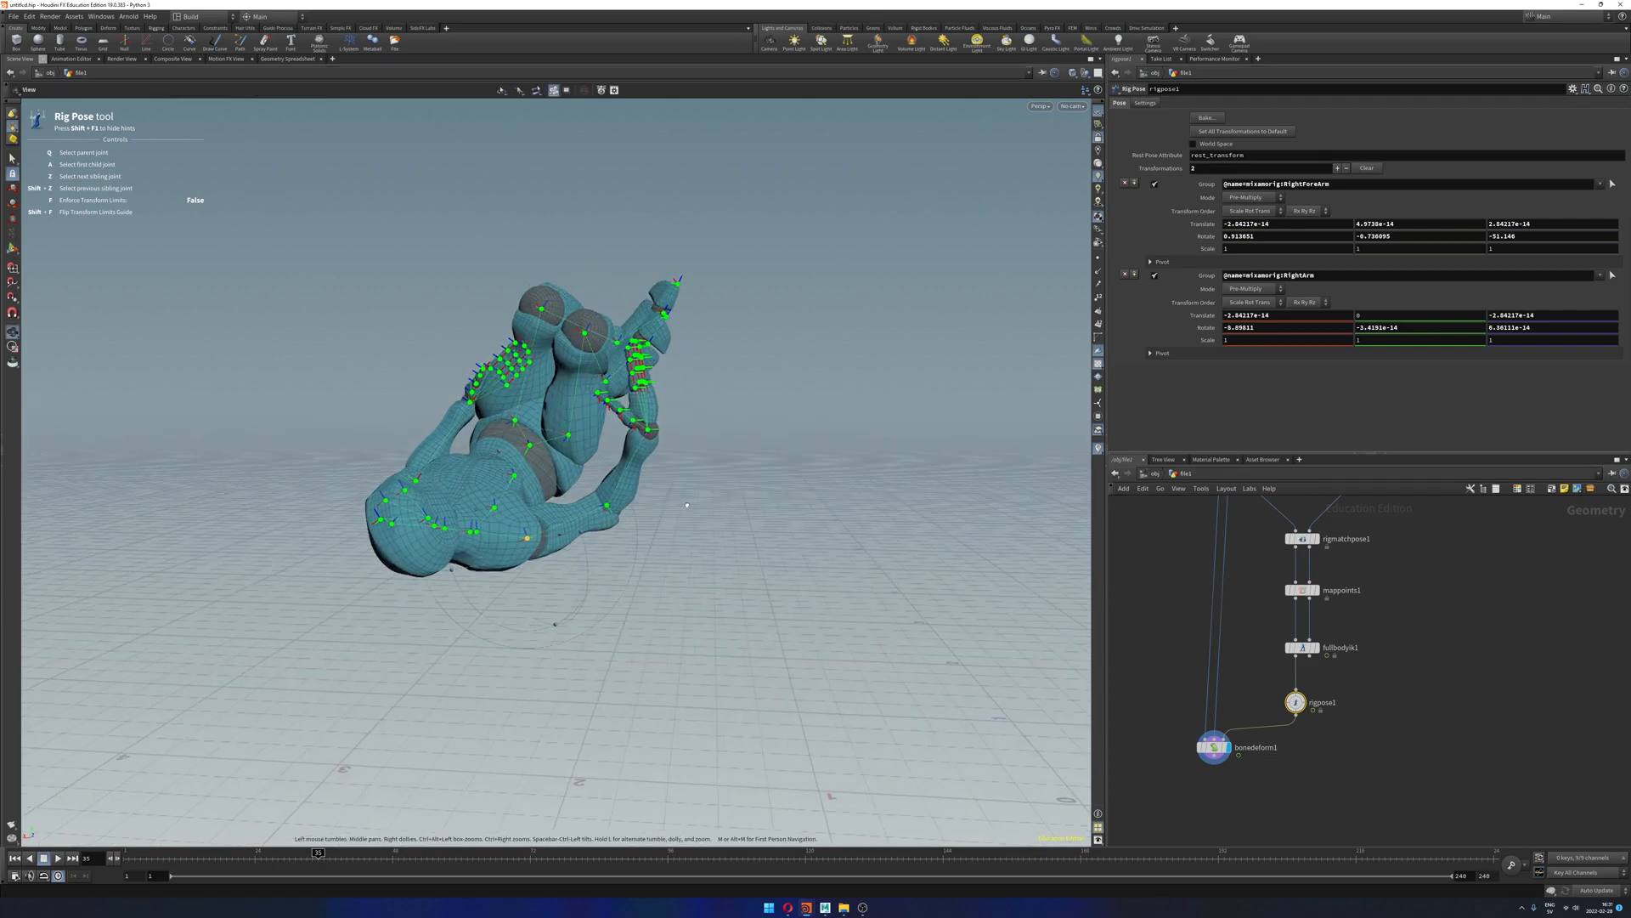
# Step: Go to frame 37 and compare the character's arm pose with rigpose1 bypassed and enabled
pyautogui.moveTo(336, 851)
pyautogui.mouseDown()
pyautogui.moveTo(218, 843)
pyautogui.moveTo(341, 828)
pyautogui.moveTo(305, 857)
pyautogui.moveTo(336, 853)
pyautogui.moveTo(302, 853)
pyautogui.moveTo(328, 853)
pyautogui.mouseUp()
pyautogui.moveTo(1295, 702)
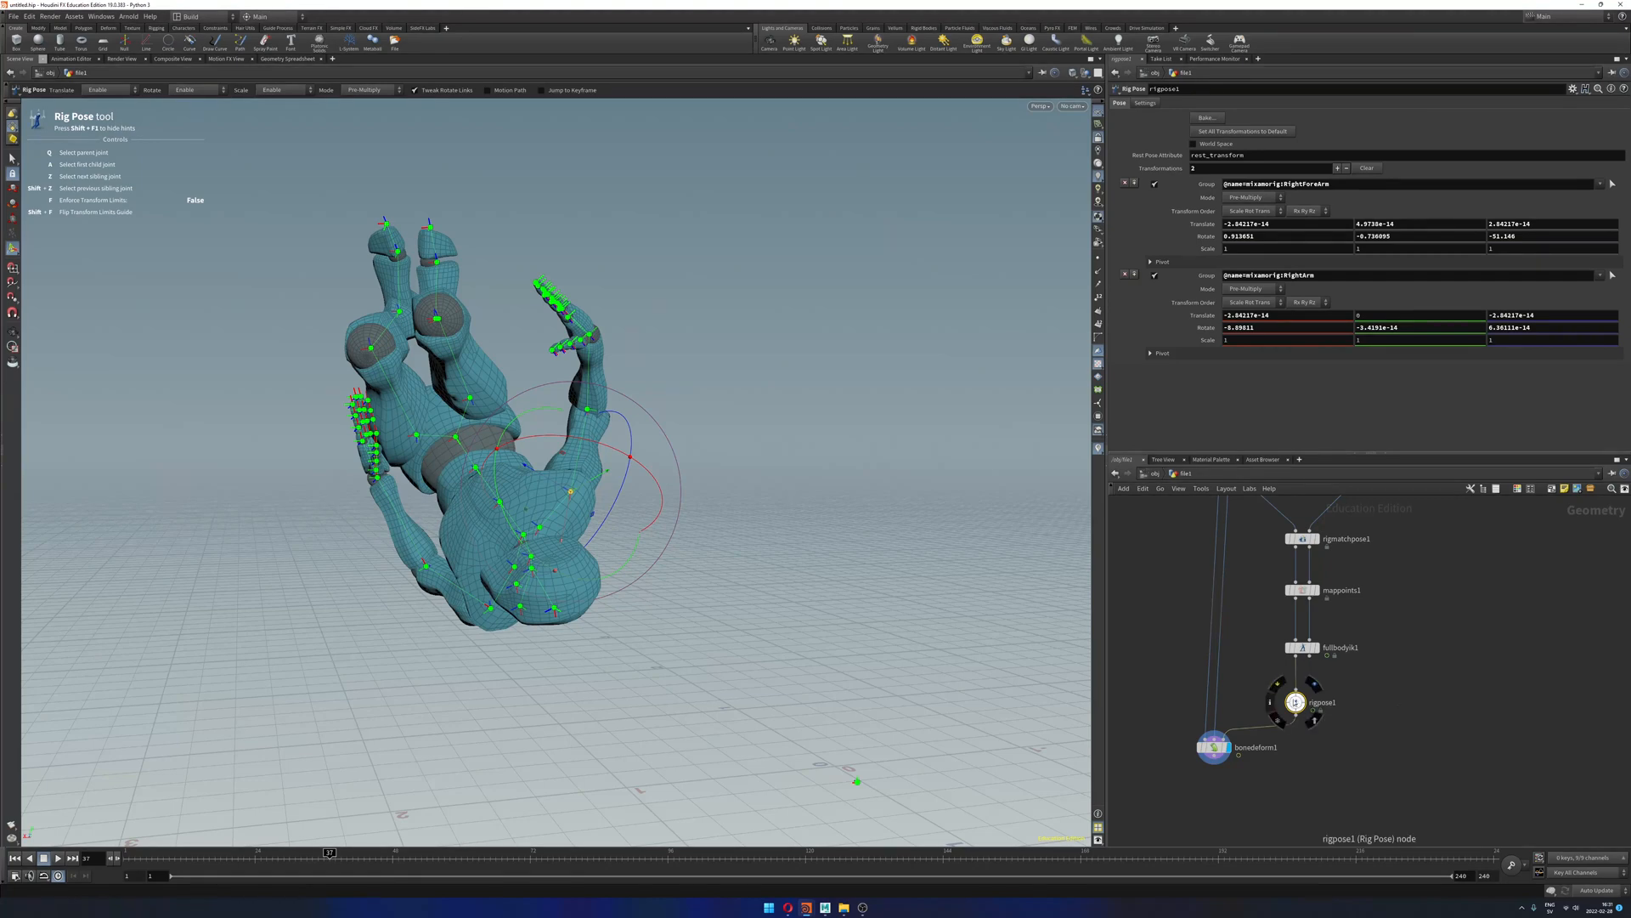
pyautogui.press('b')
pyautogui.press('b')
pyautogui.press('b')
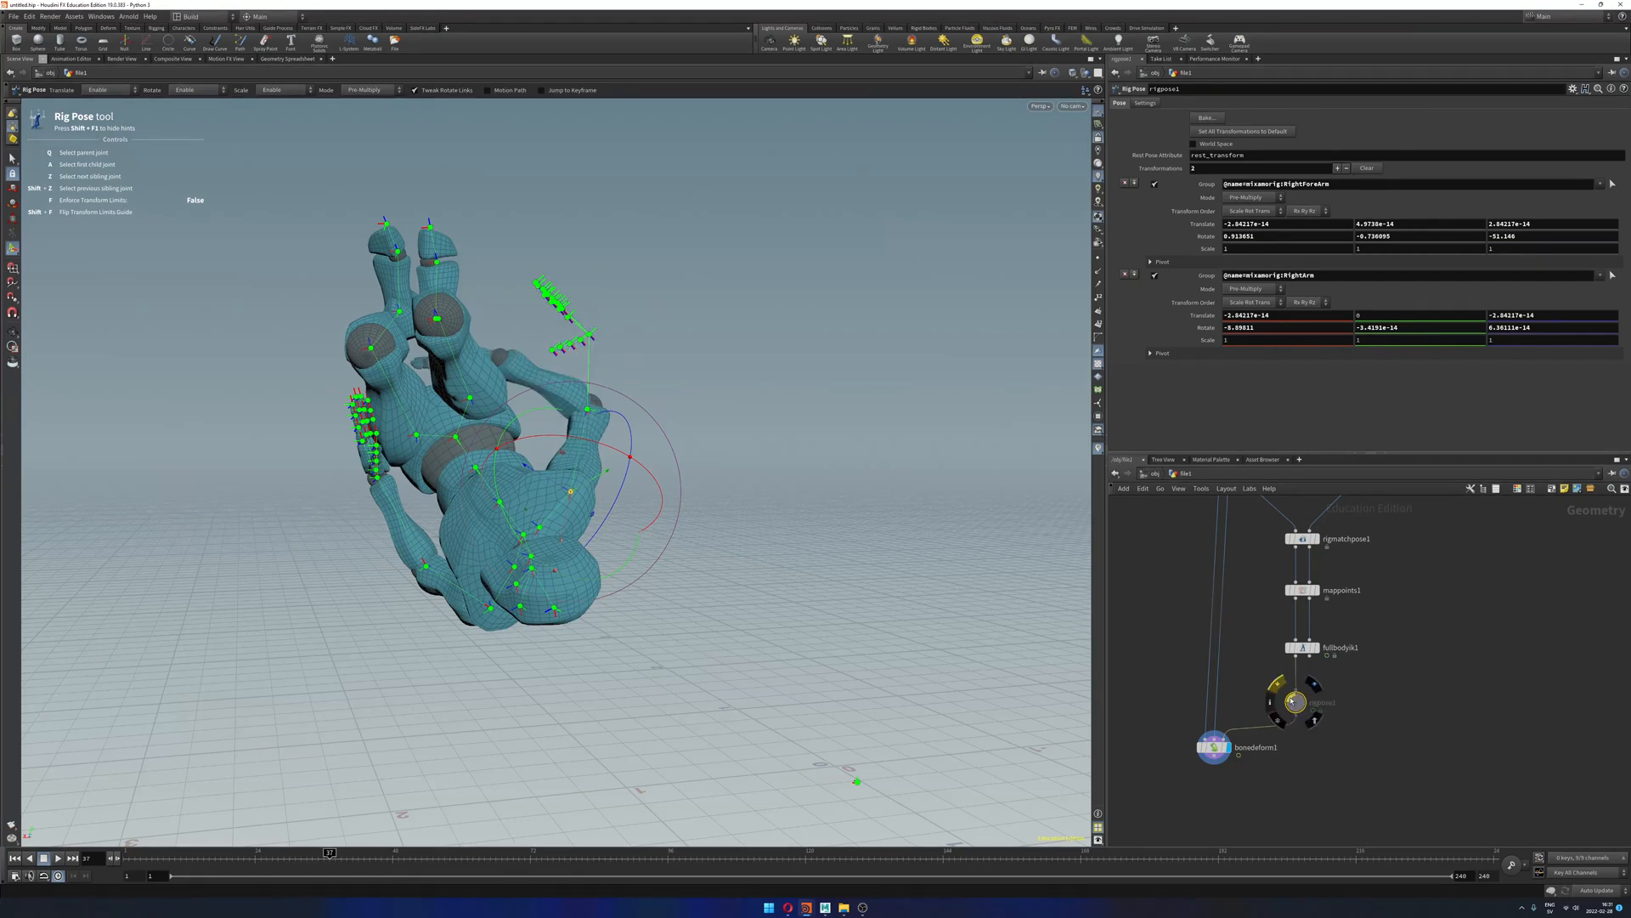
pyautogui.press('b')
pyautogui.moveTo(738, 613)
pyautogui.keyDown('alt'); pyautogui.mouseDown()
pyautogui.moveTo(778, 586)
pyautogui.moveTo(743, 608)
pyautogui.mouseUp(); pyautogui.keyUp('alt')
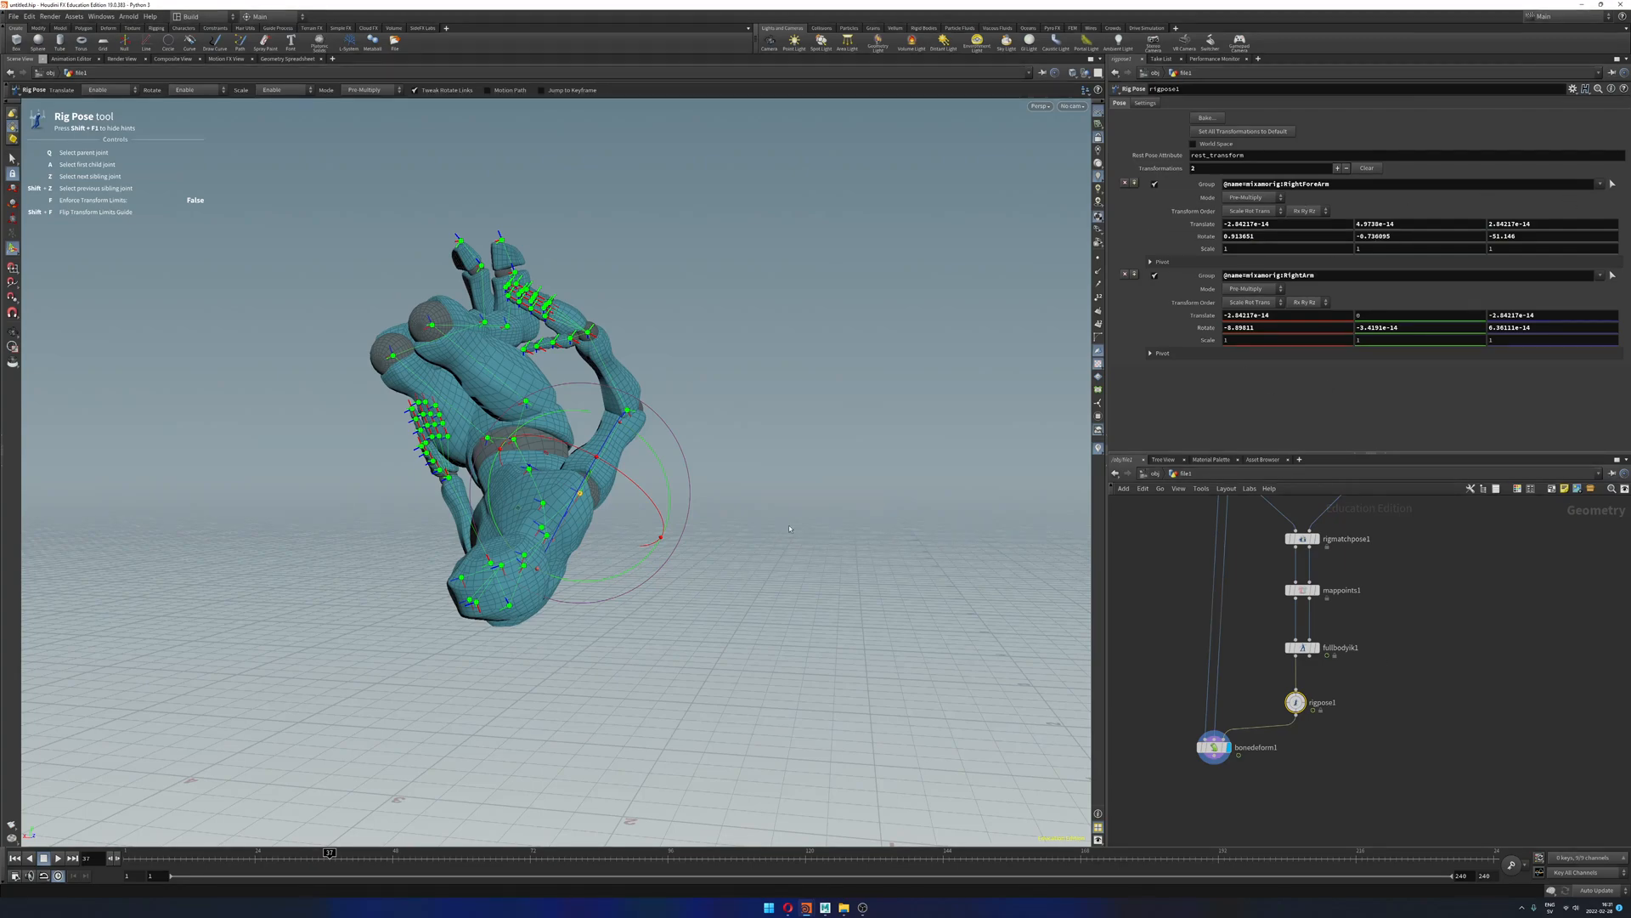
pyautogui.keyDown('alt'); pyautogui.moveTo(790, 529); pyautogui.dragTo(680, 552); pyautogui.keyUp('alt')
pyautogui.scroll(5, 1403, 680)
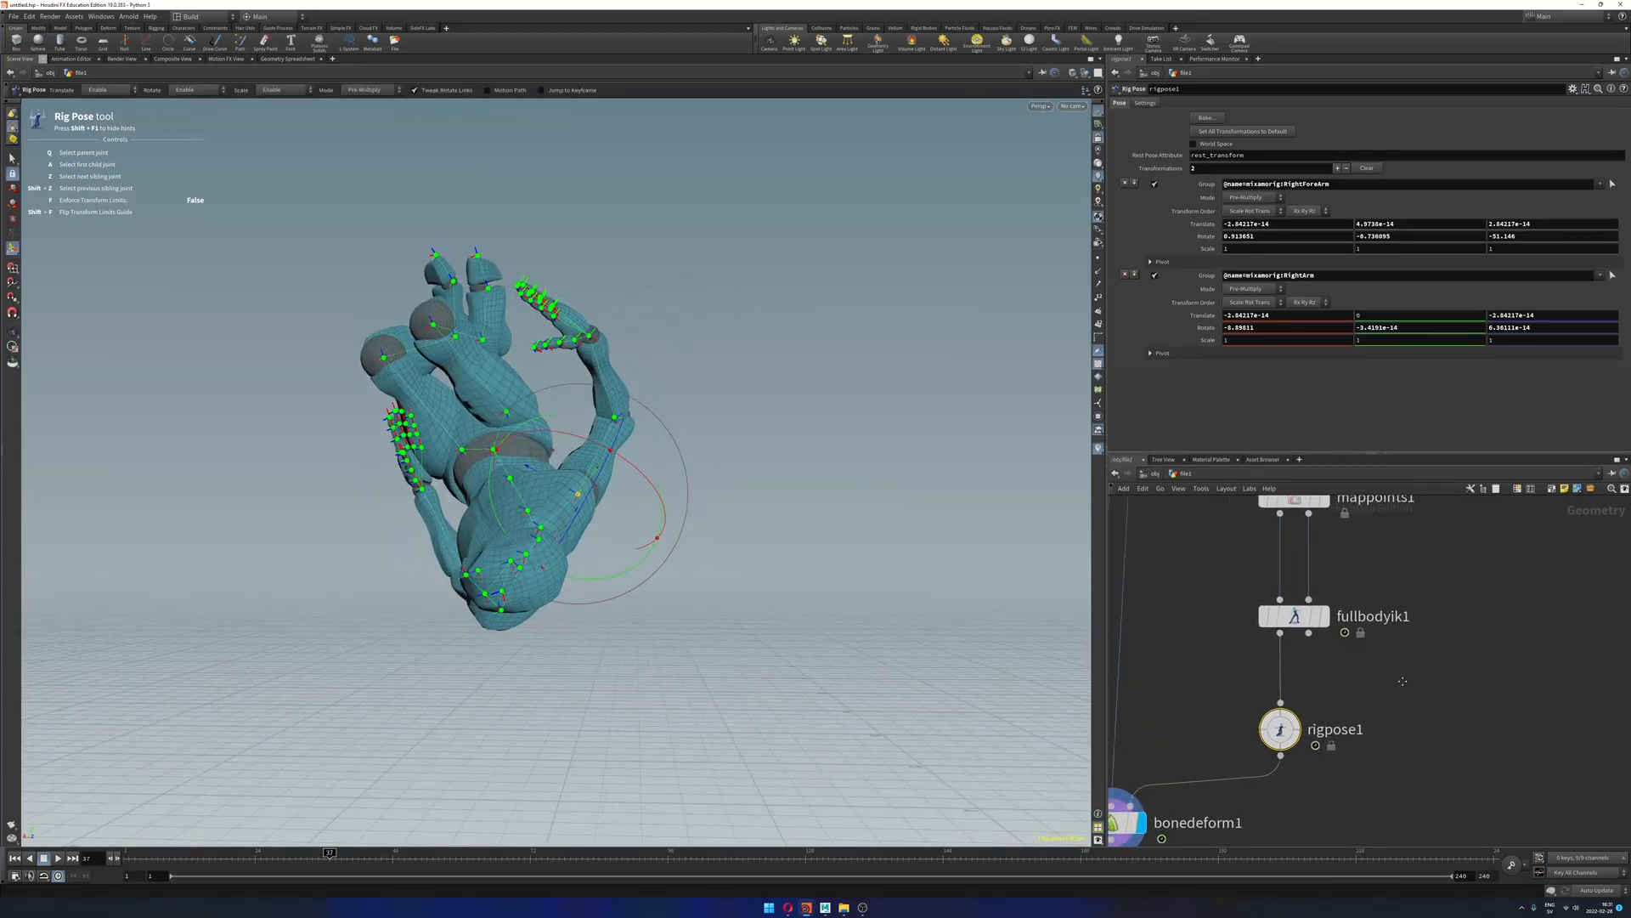
pyautogui.moveTo(1402, 681); pyautogui.dragTo(1455, 601, button='middle')
pyautogui.click(1322, 640)
pyautogui.click(1322, 639)
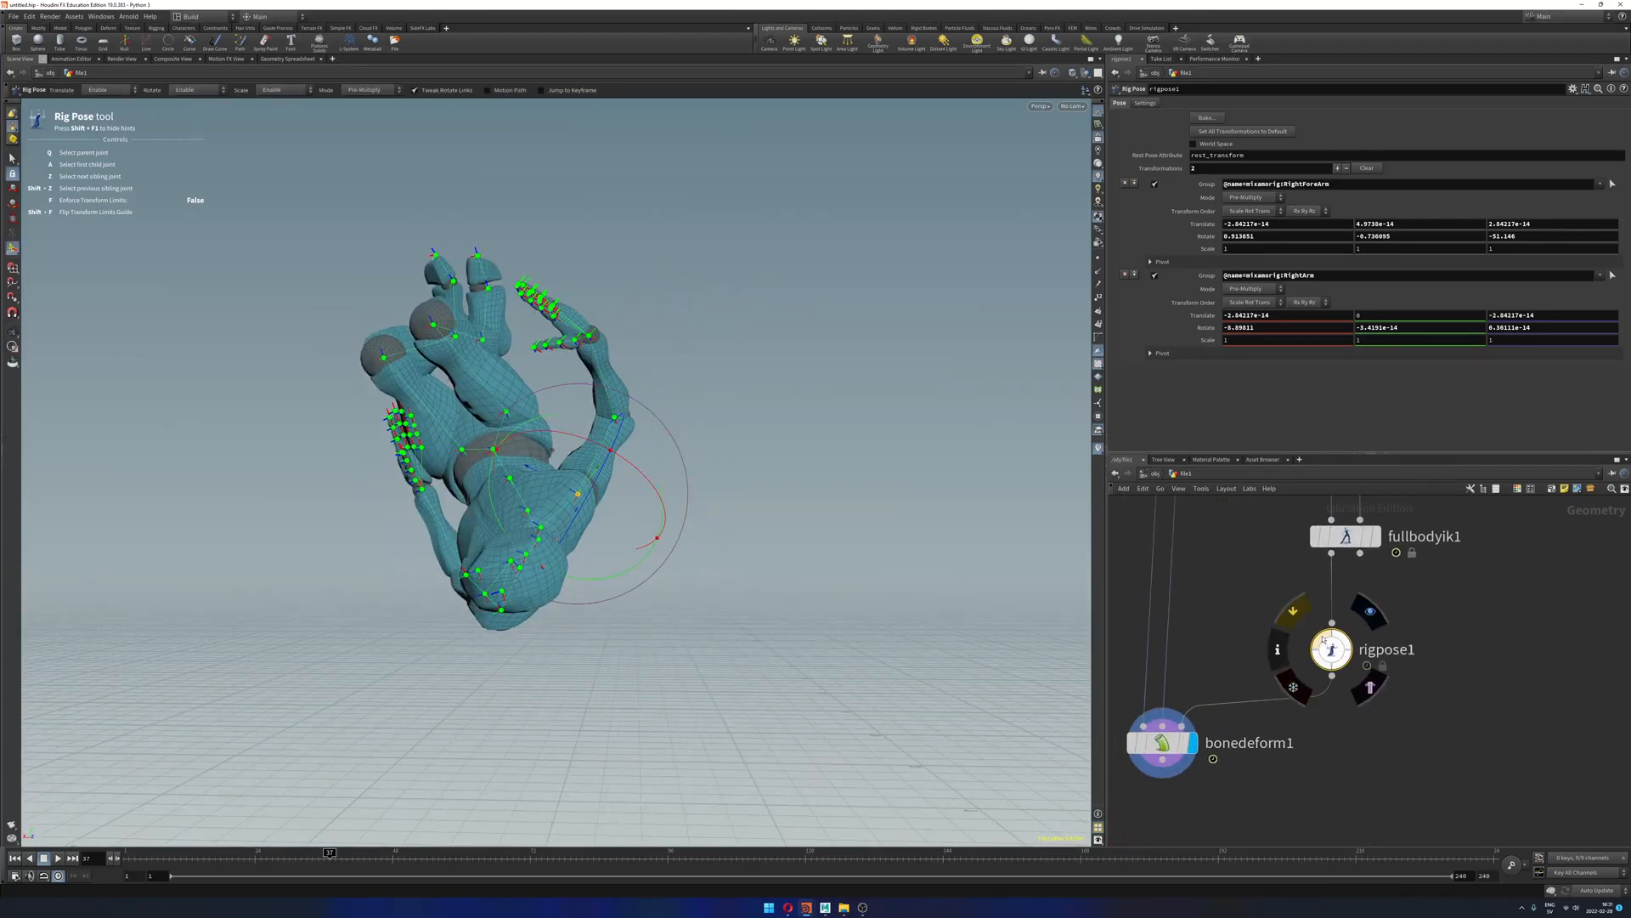
pyautogui.click(1322, 640)
pyautogui.click(1322, 640)
pyautogui.keyDown('alt'); pyautogui.moveTo(737, 540); pyautogui.dragTo(517, 530, button='right'); pyautogui.keyUp('alt')
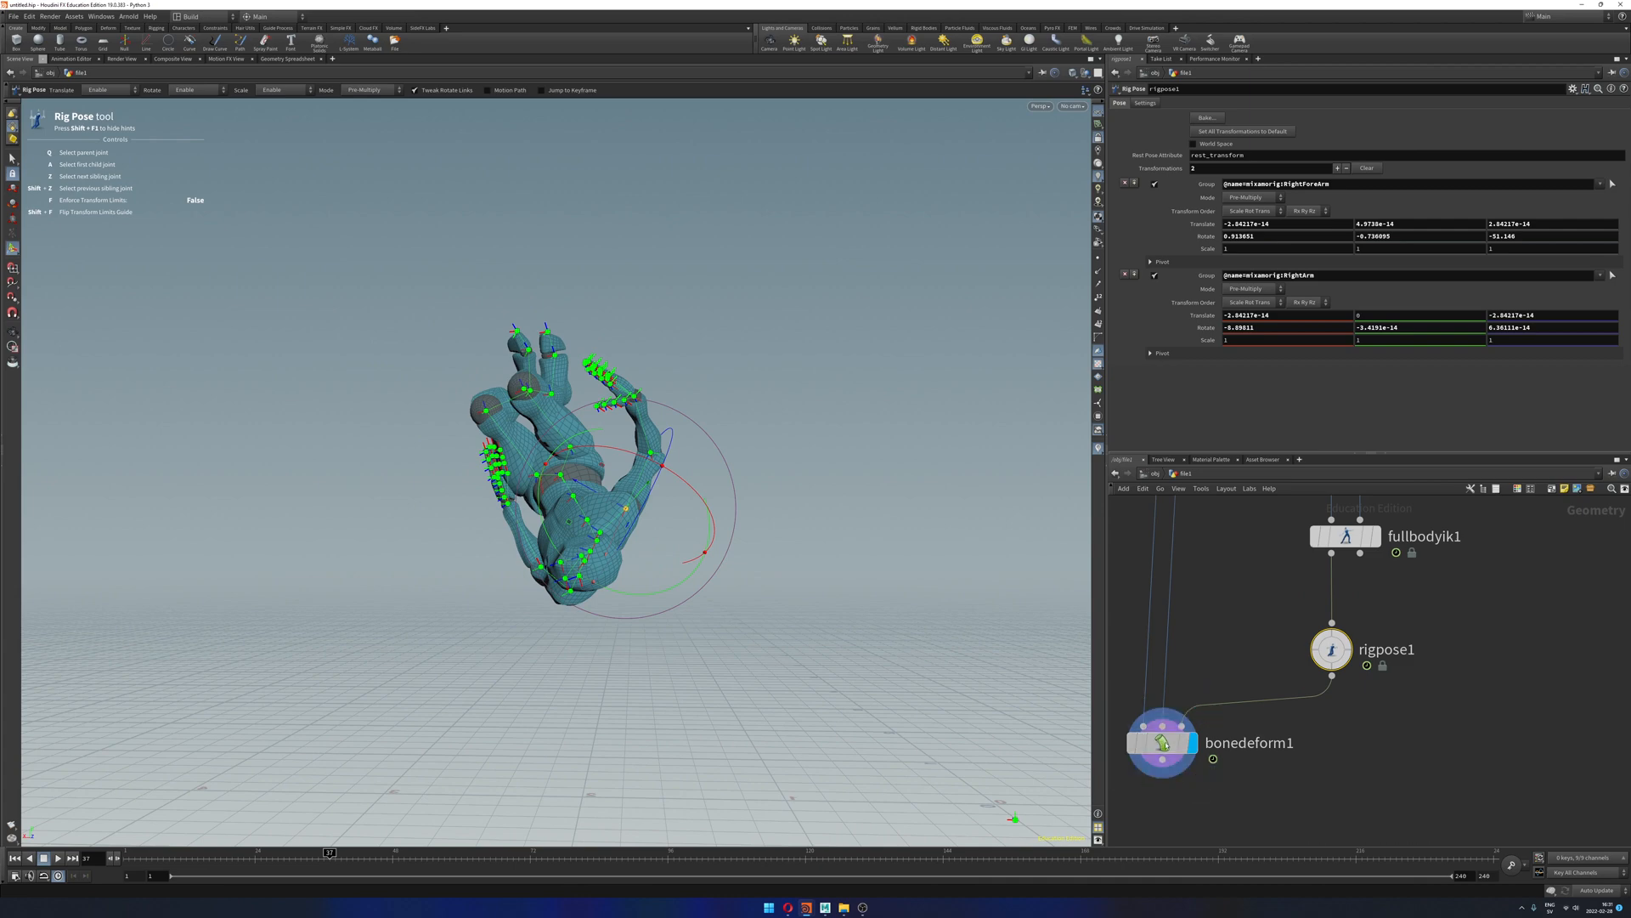
# Step: Check the whole character at frame 1 from object level, and bypass rigpose1 to compare the T-pose without it
pyautogui.click(1166, 745)
pyautogui.click(1155, 474)
pyautogui.keyDown('alt'); pyautogui.moveTo(557, 601); pyautogui.dragTo(371, 752, button='right'); pyautogui.keyUp('alt')
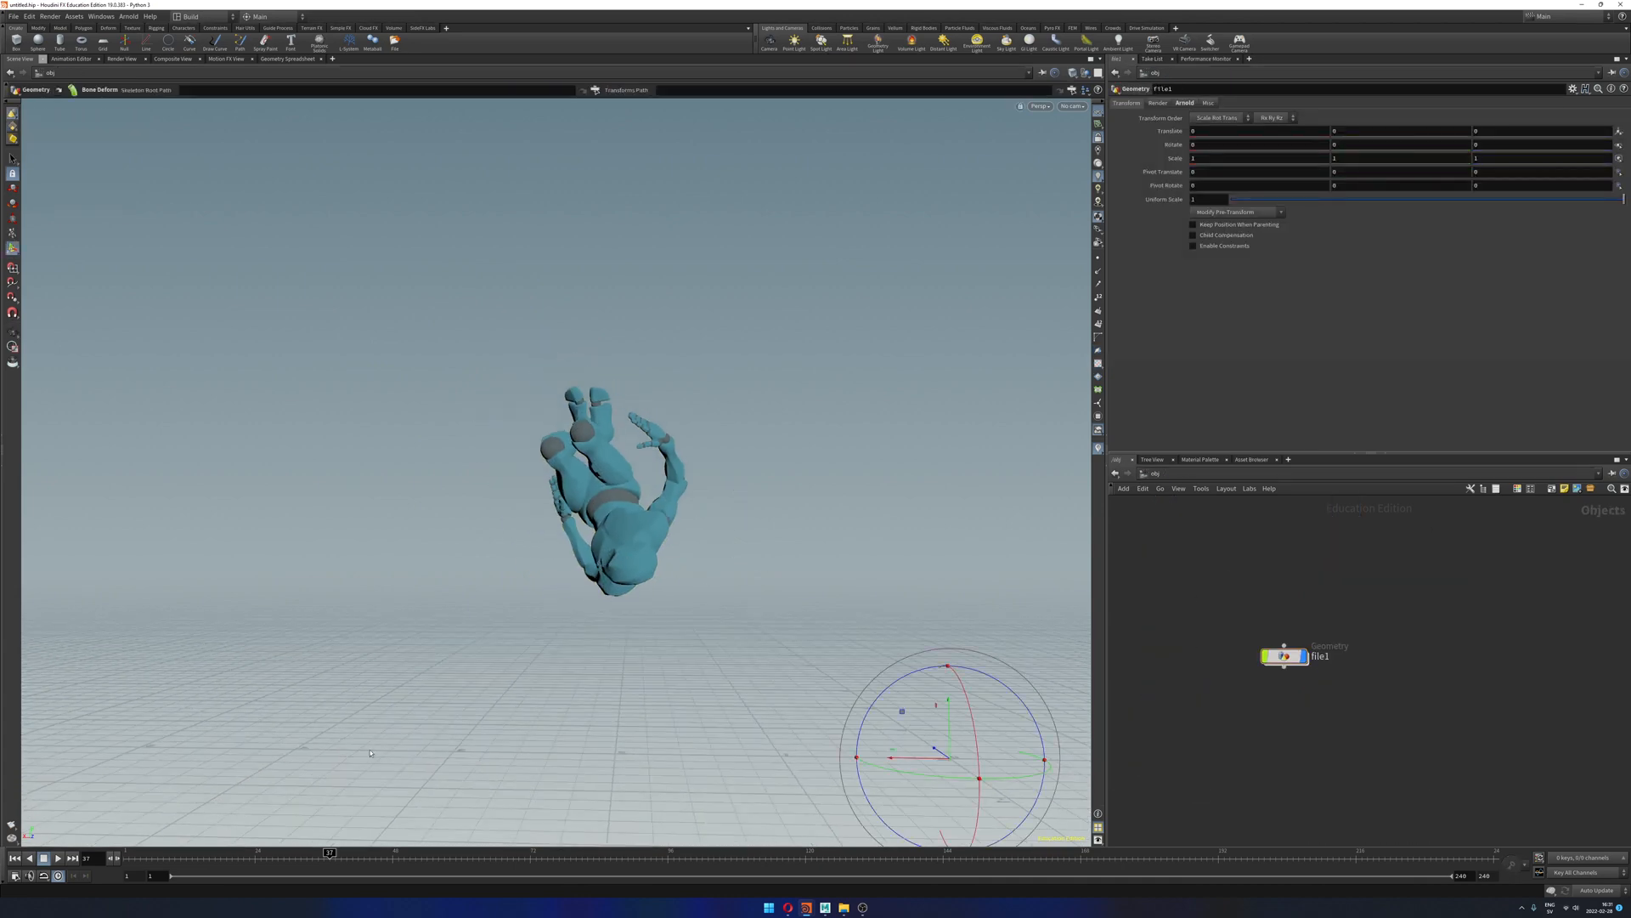
pyautogui.click(14, 858)
pyautogui.keyDown('alt'); pyautogui.moveTo(994, 484); pyautogui.dragTo(365, 586); pyautogui.keyUp('alt')
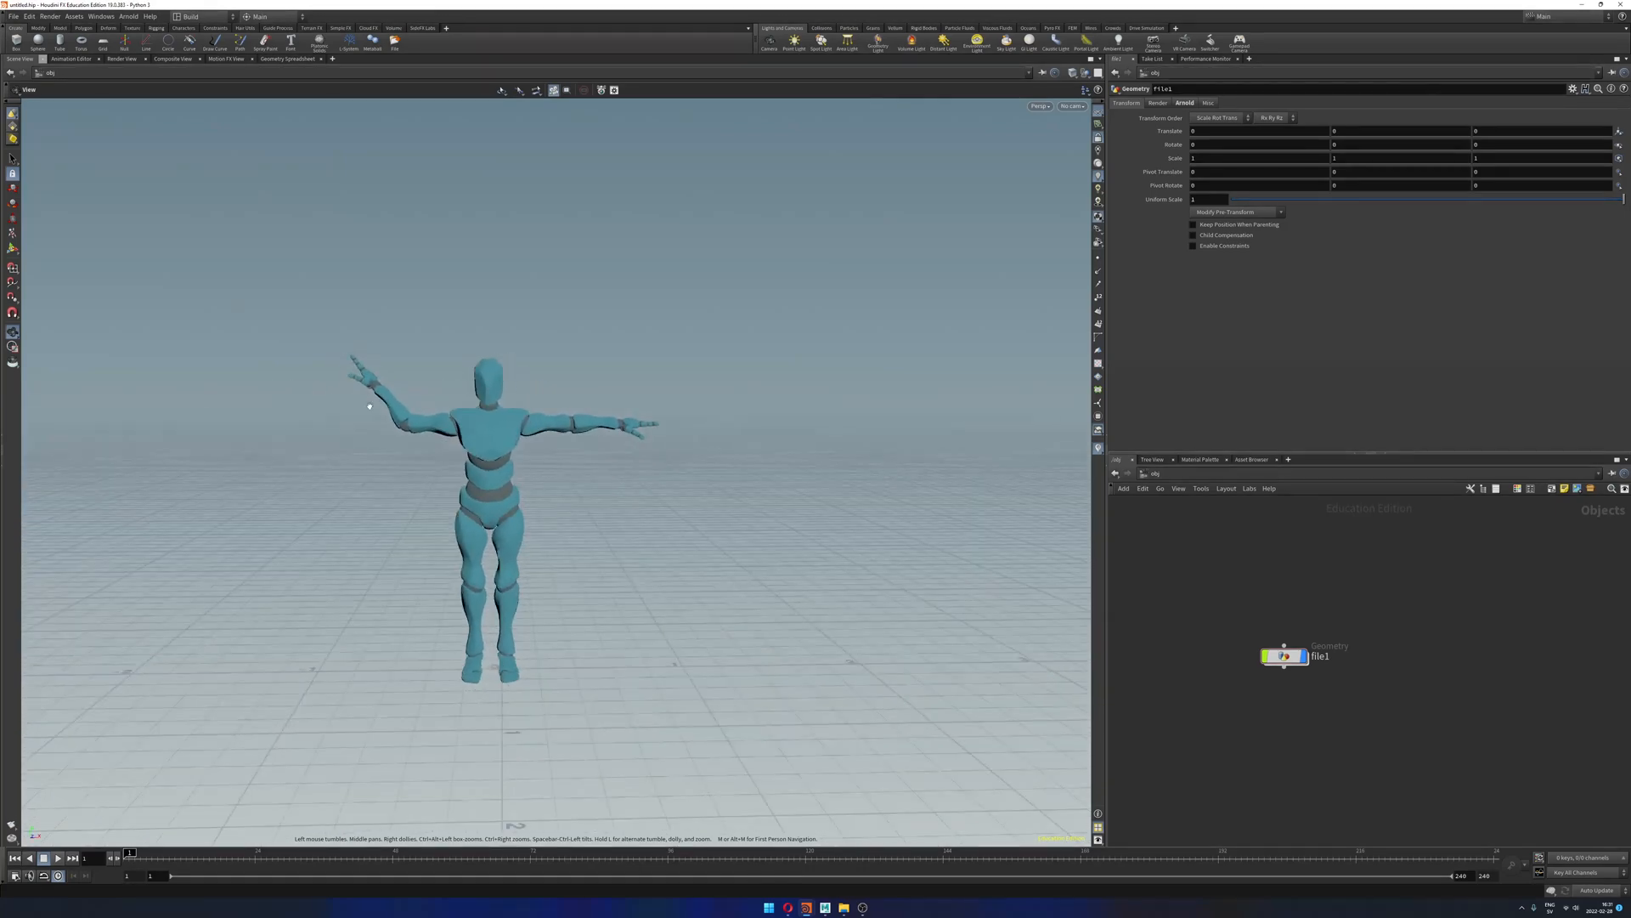
pyautogui.doubleClick(1291, 656)
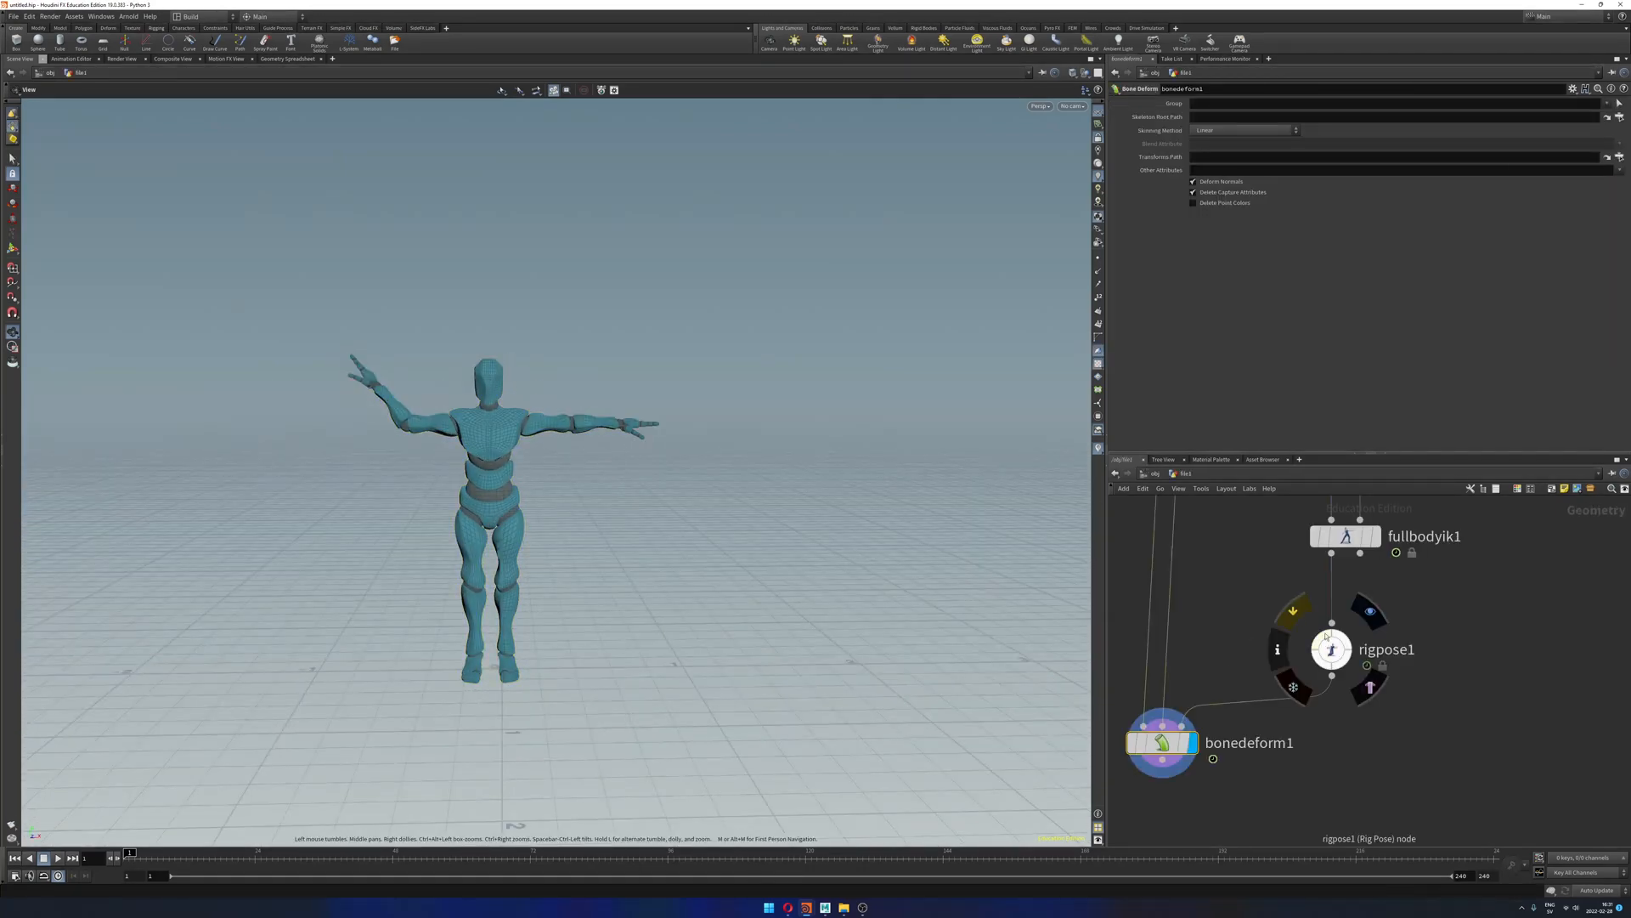
pyautogui.click(1292, 610)
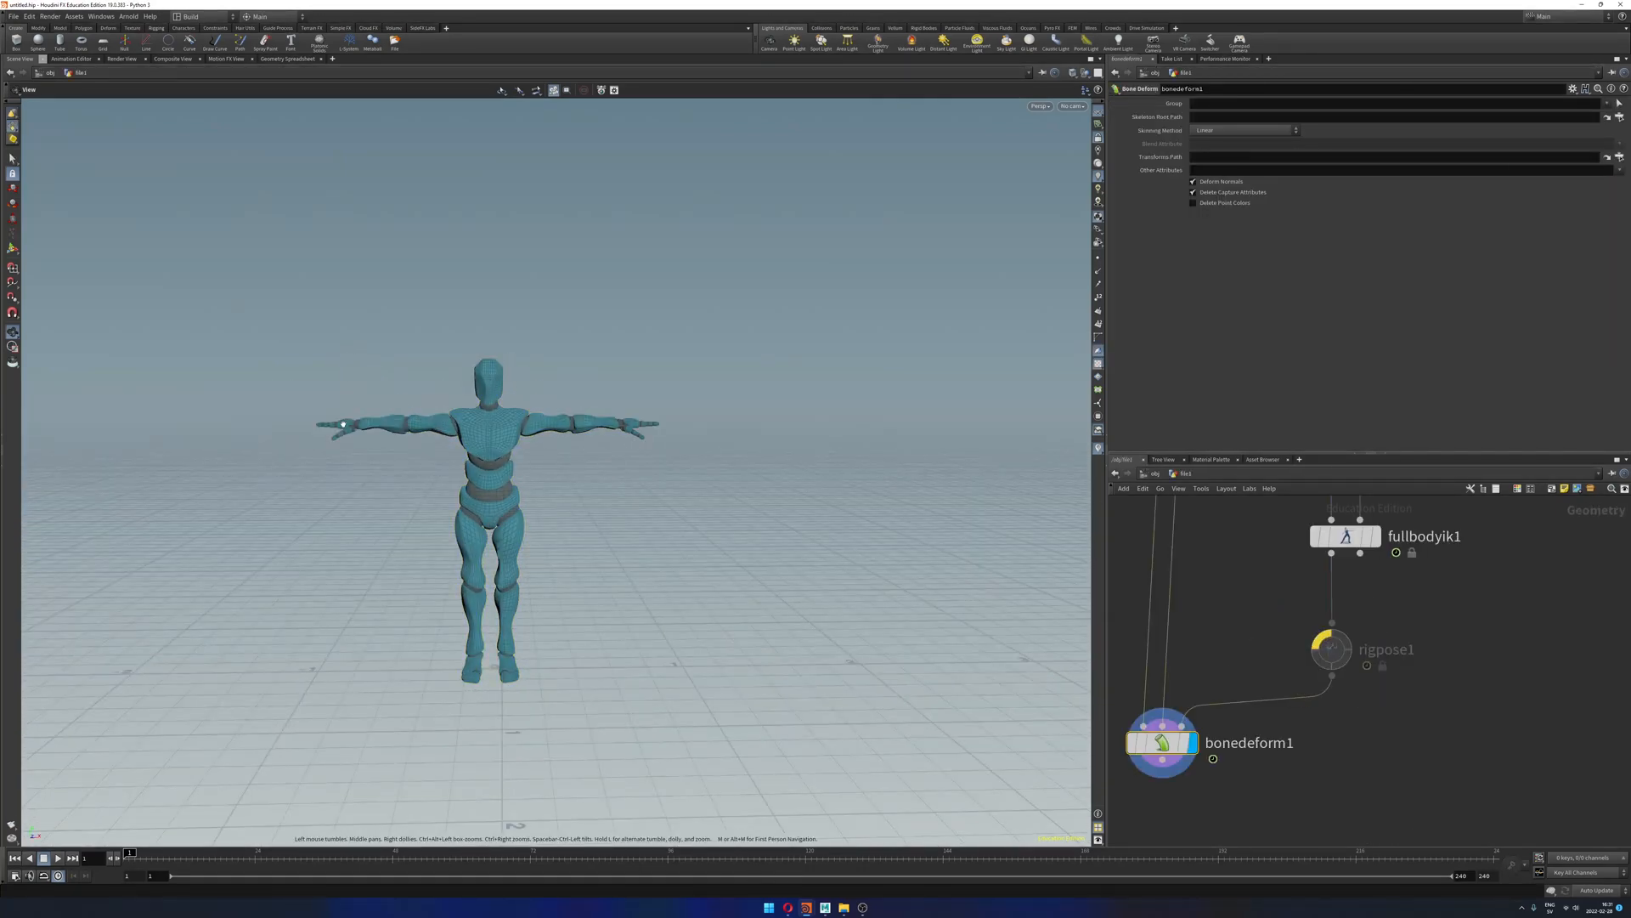
# Step: Re-enable rigpose1 and clear all of its transformations
pyautogui.click(1321, 639)
pyautogui.click(1329, 645)
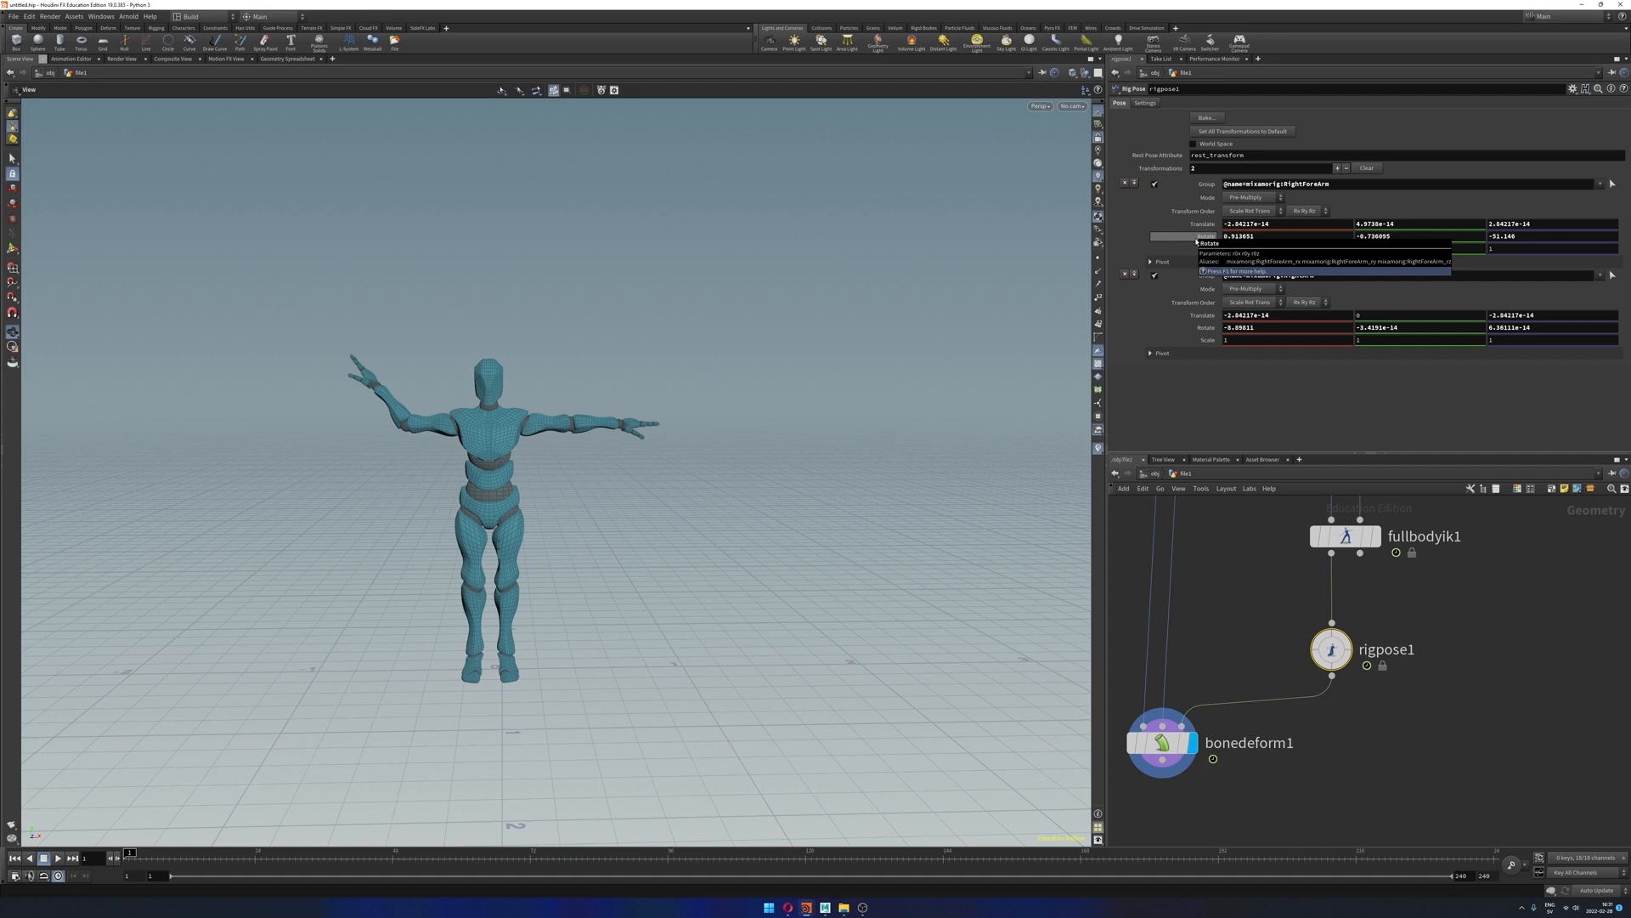
pyautogui.click(1364, 168)
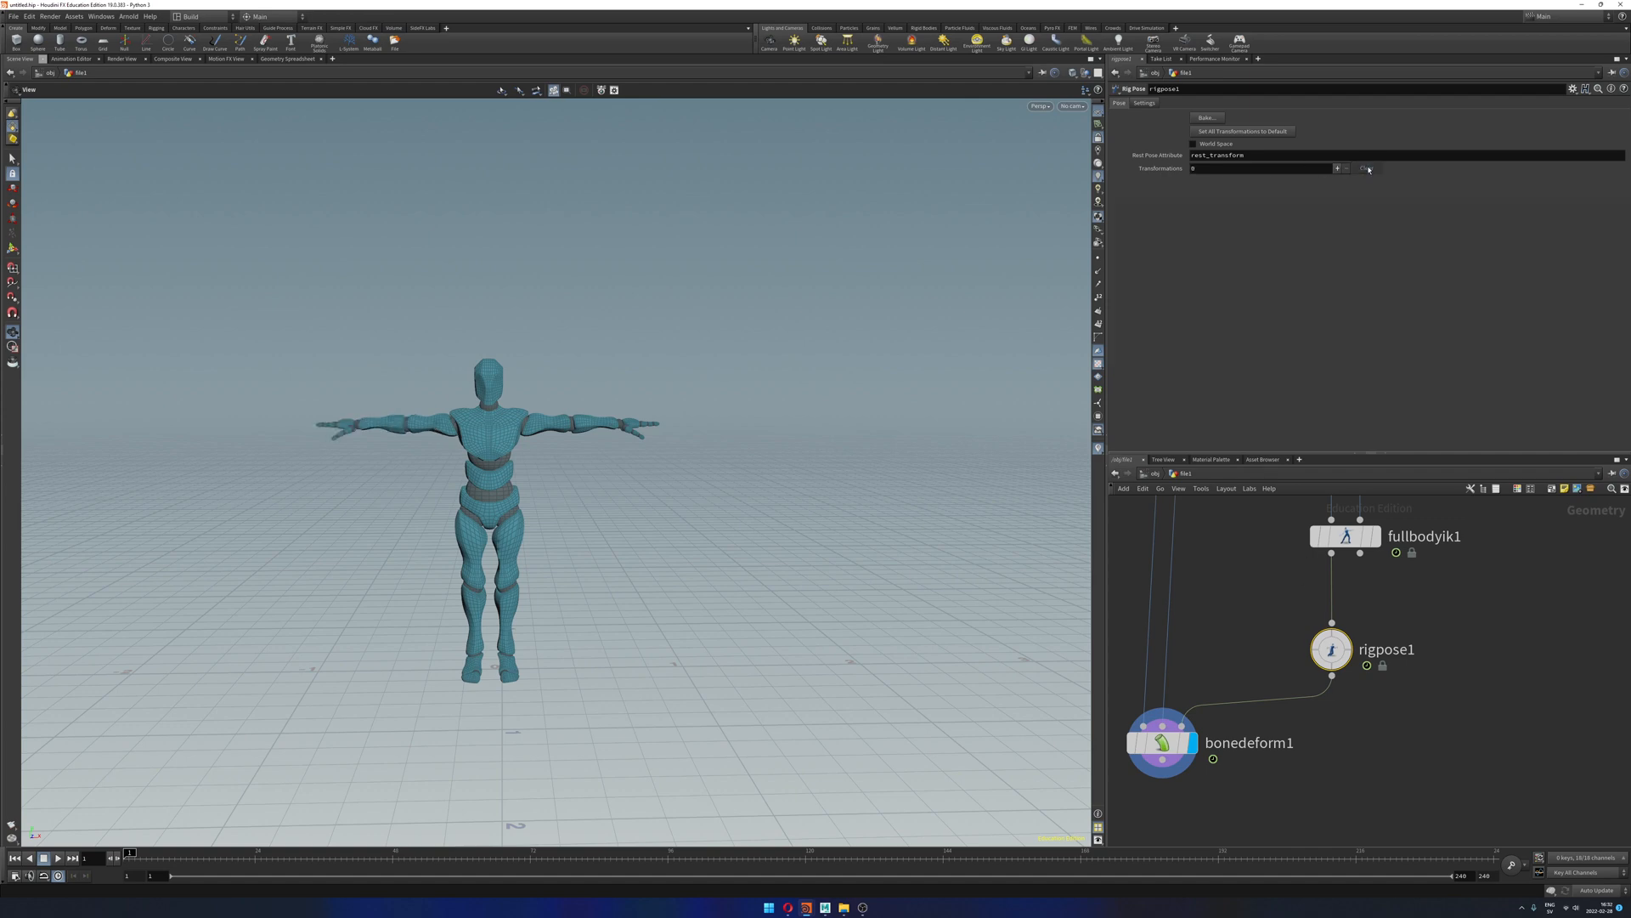
# Step: At frame 34, add the right arm joint to rigpose1 and set keyframes on its Translate and Rotate
pyautogui.moveTo(134, 854); pyautogui.dragTo(313, 854)
pyautogui.moveTo(386, 787); pyautogui.dragTo(374, 495)
pyautogui.click(1320, 640)
pyautogui.moveTo(349, 419); pyautogui.dragTo(457, 428)
pyautogui.press('Return')
pyautogui.click(488, 434)
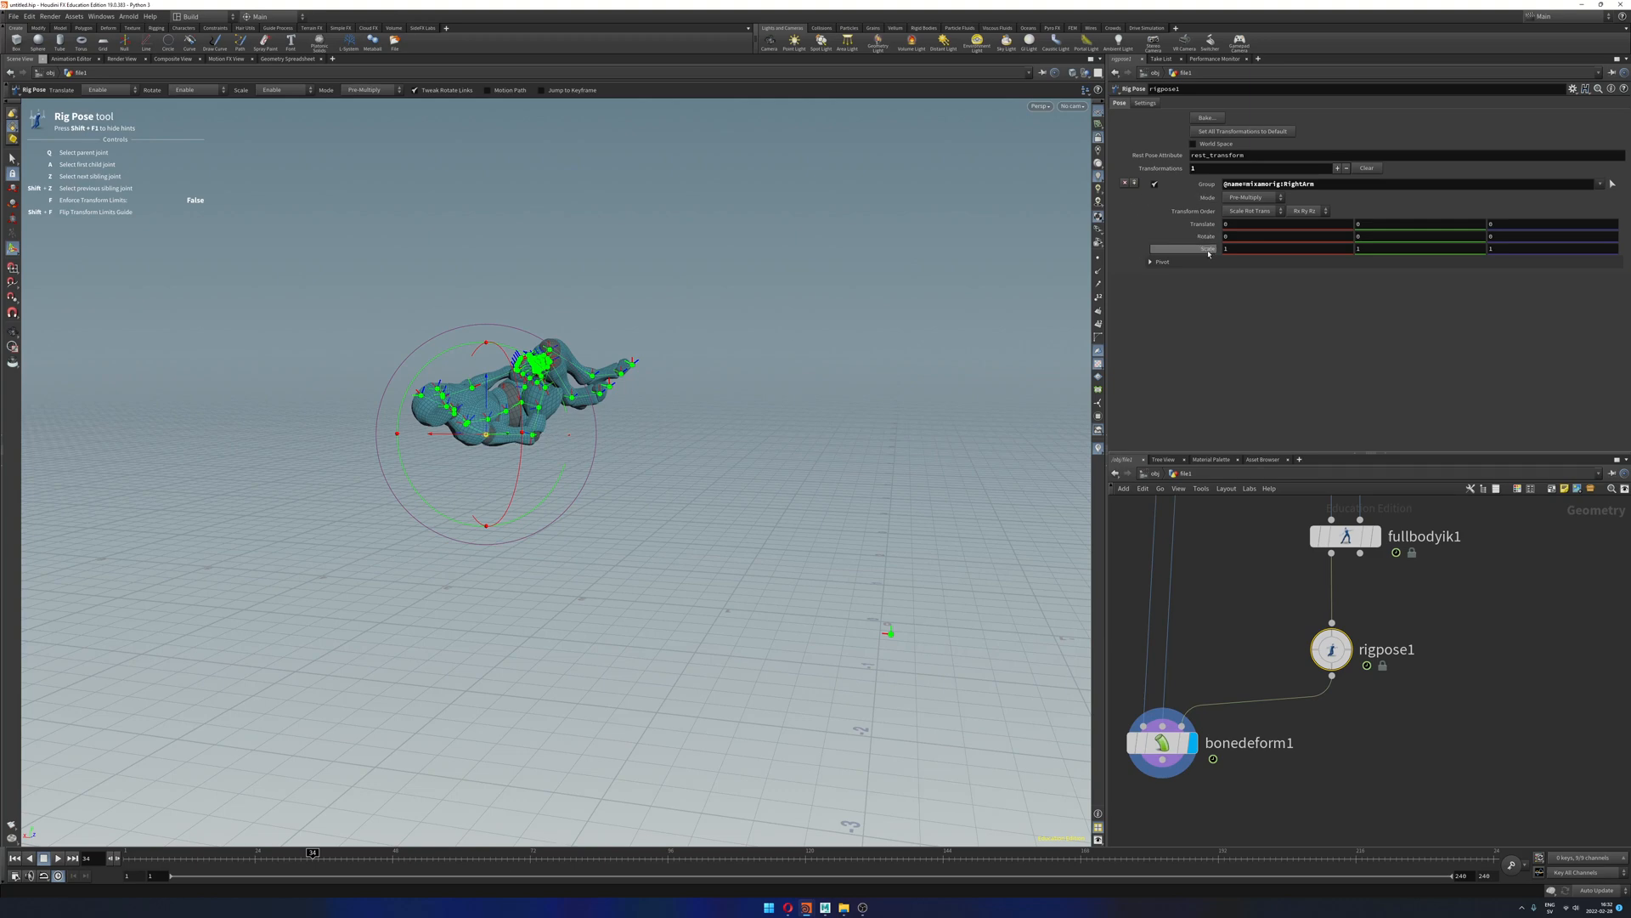
pyautogui.rightClick(1214, 229)
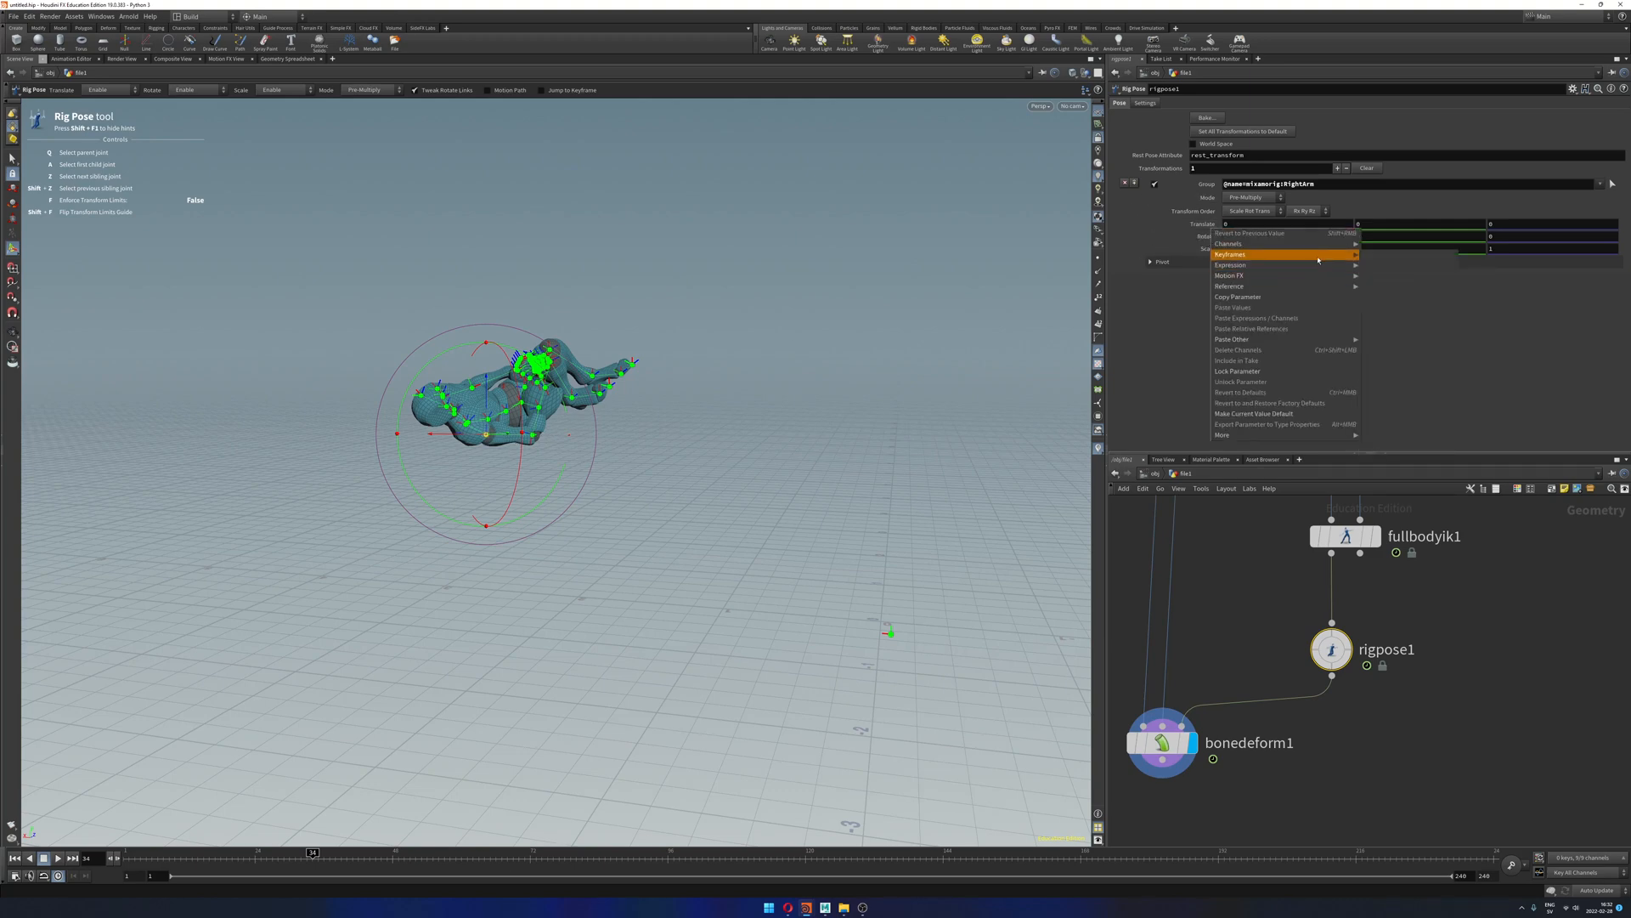
pyautogui.click(1375, 256)
pyautogui.rightClick(1216, 241)
pyautogui.moveTo(1275, 265)
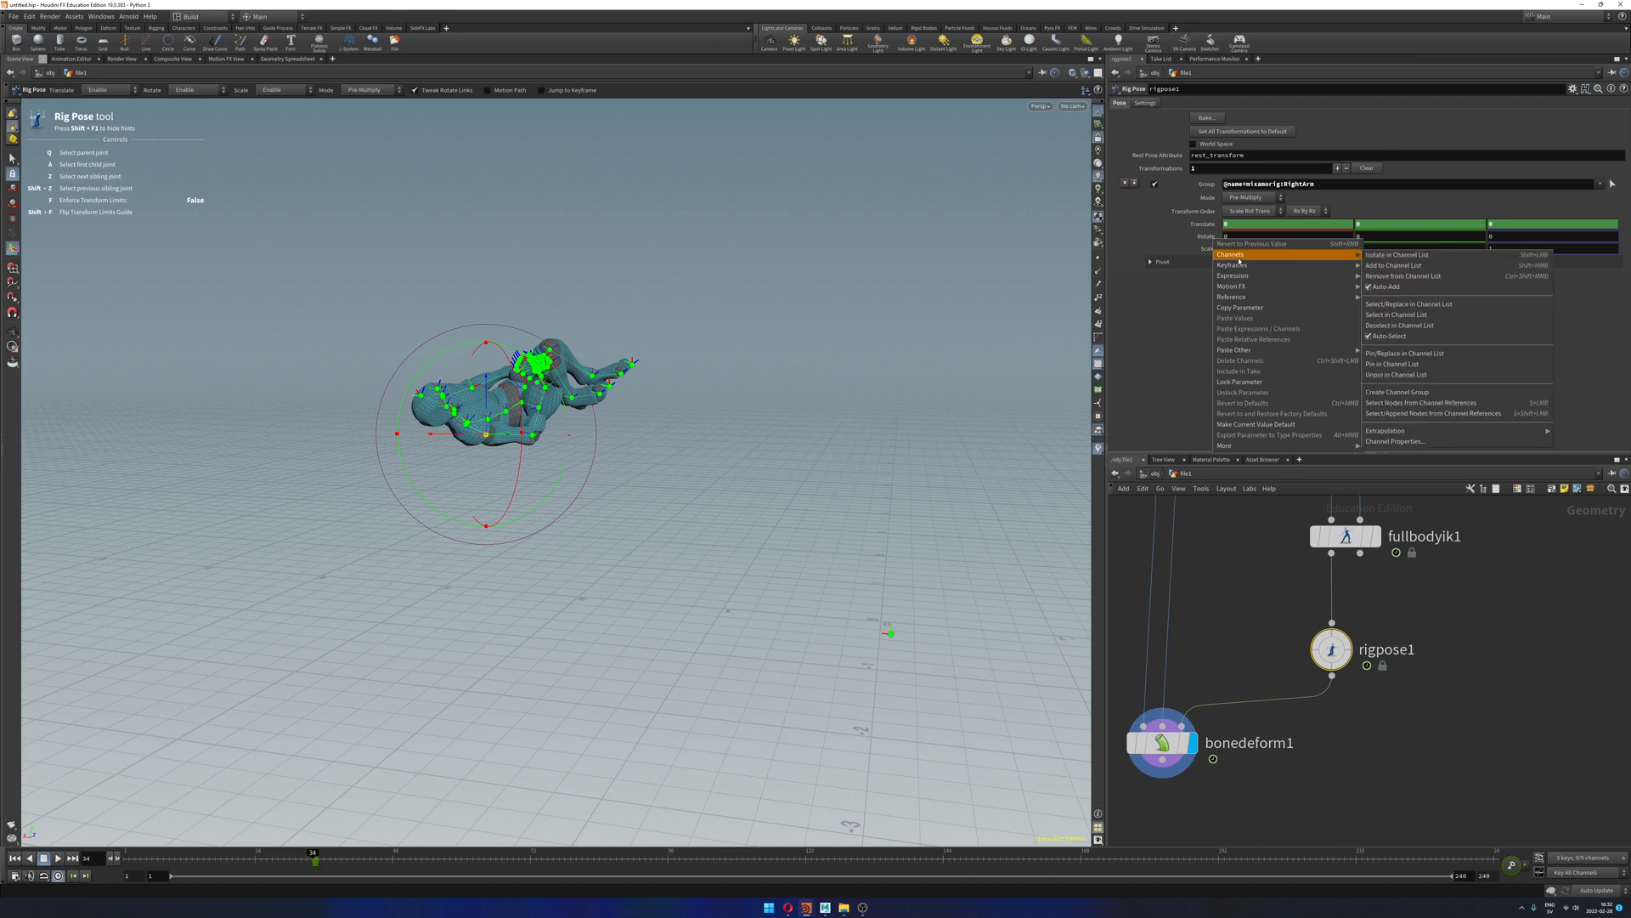
pyautogui.click(1374, 266)
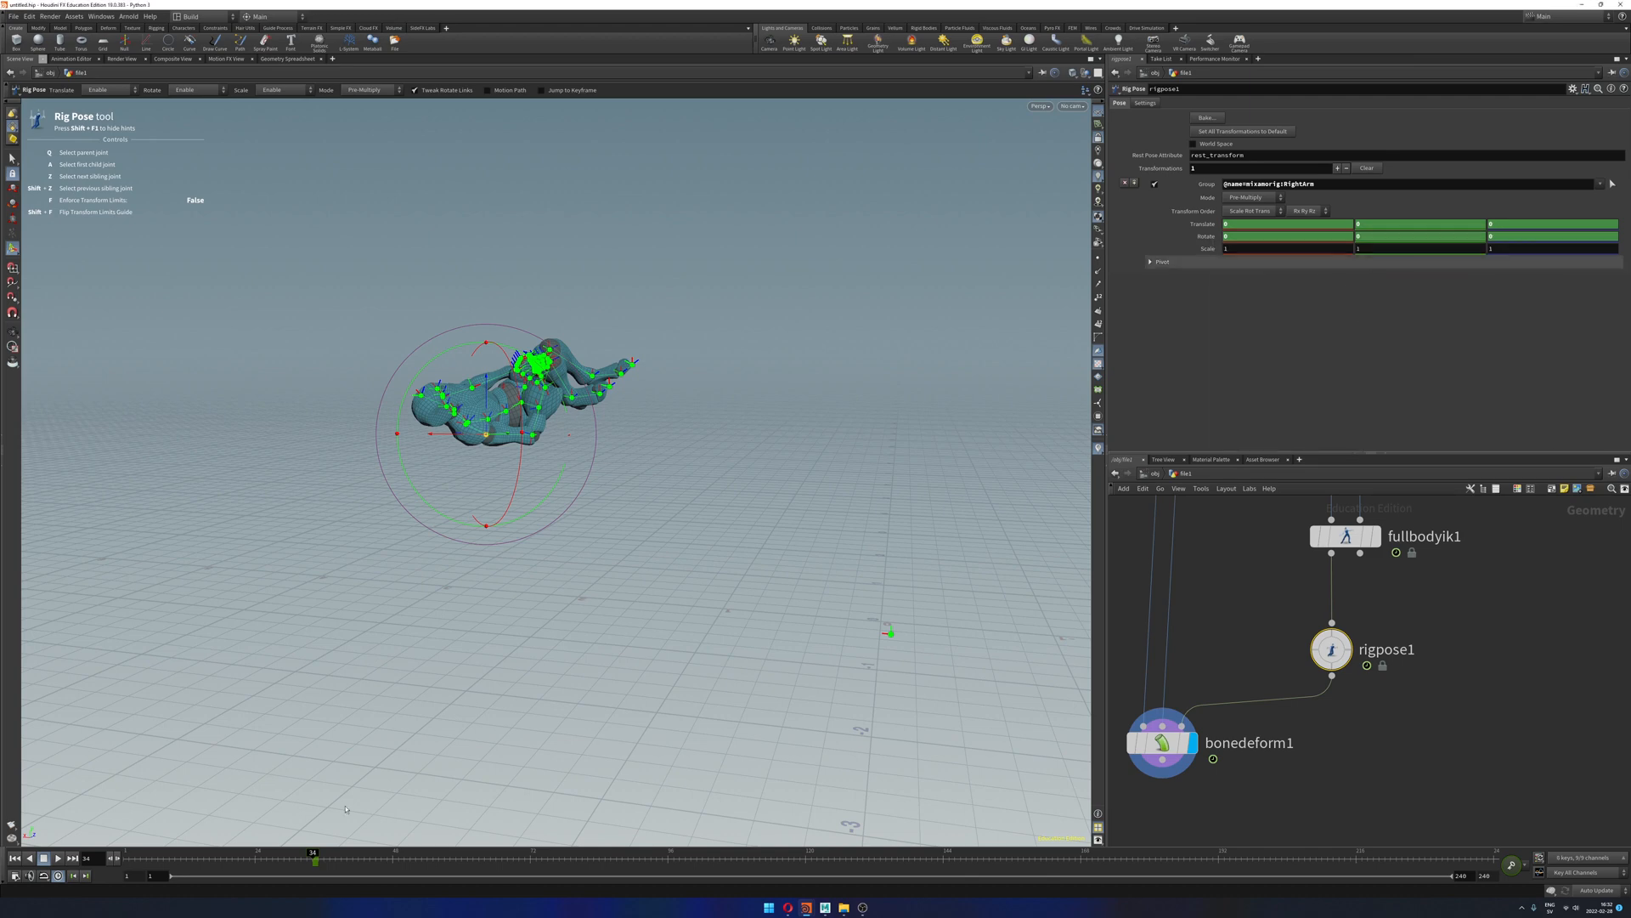
# Step: Move to frame 35 and rotate the right arm joint outward so the hand clears the leg
pyautogui.click(319, 853)
pyautogui.keyDown('alt'); pyautogui.moveTo(374, 501); pyautogui.dragTo(532, 469); pyautogui.keyUp('alt')
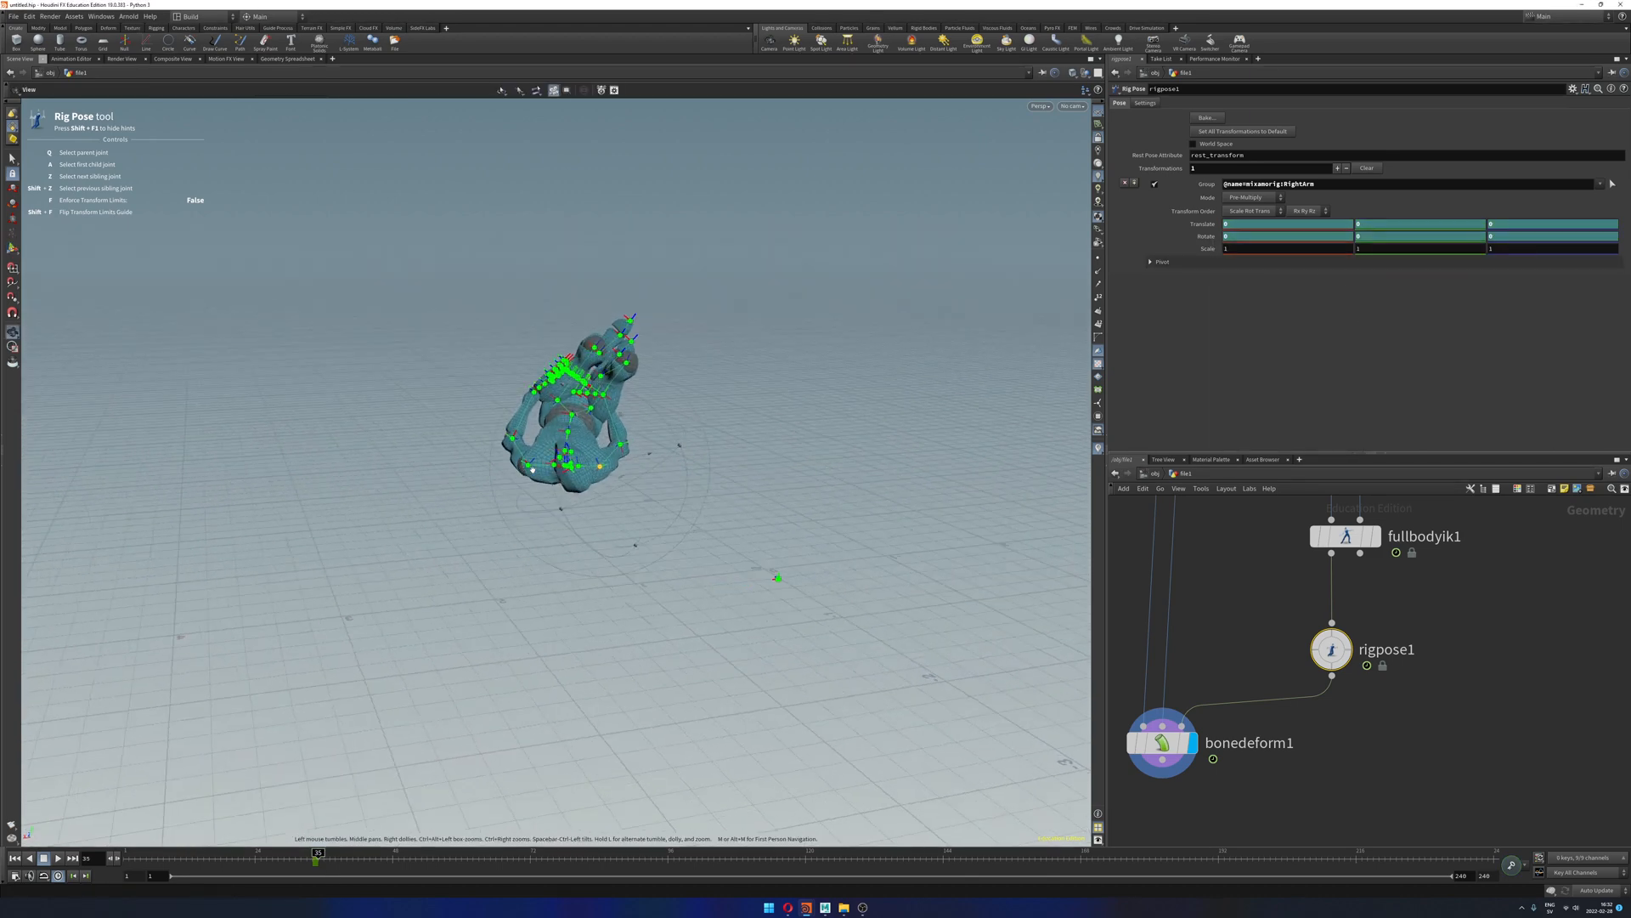
pyautogui.press('Return')
pyautogui.moveTo(669, 467); pyautogui.dragTo(663, 461)
pyautogui.moveTo(530, 429); pyautogui.dragTo(566, 381)
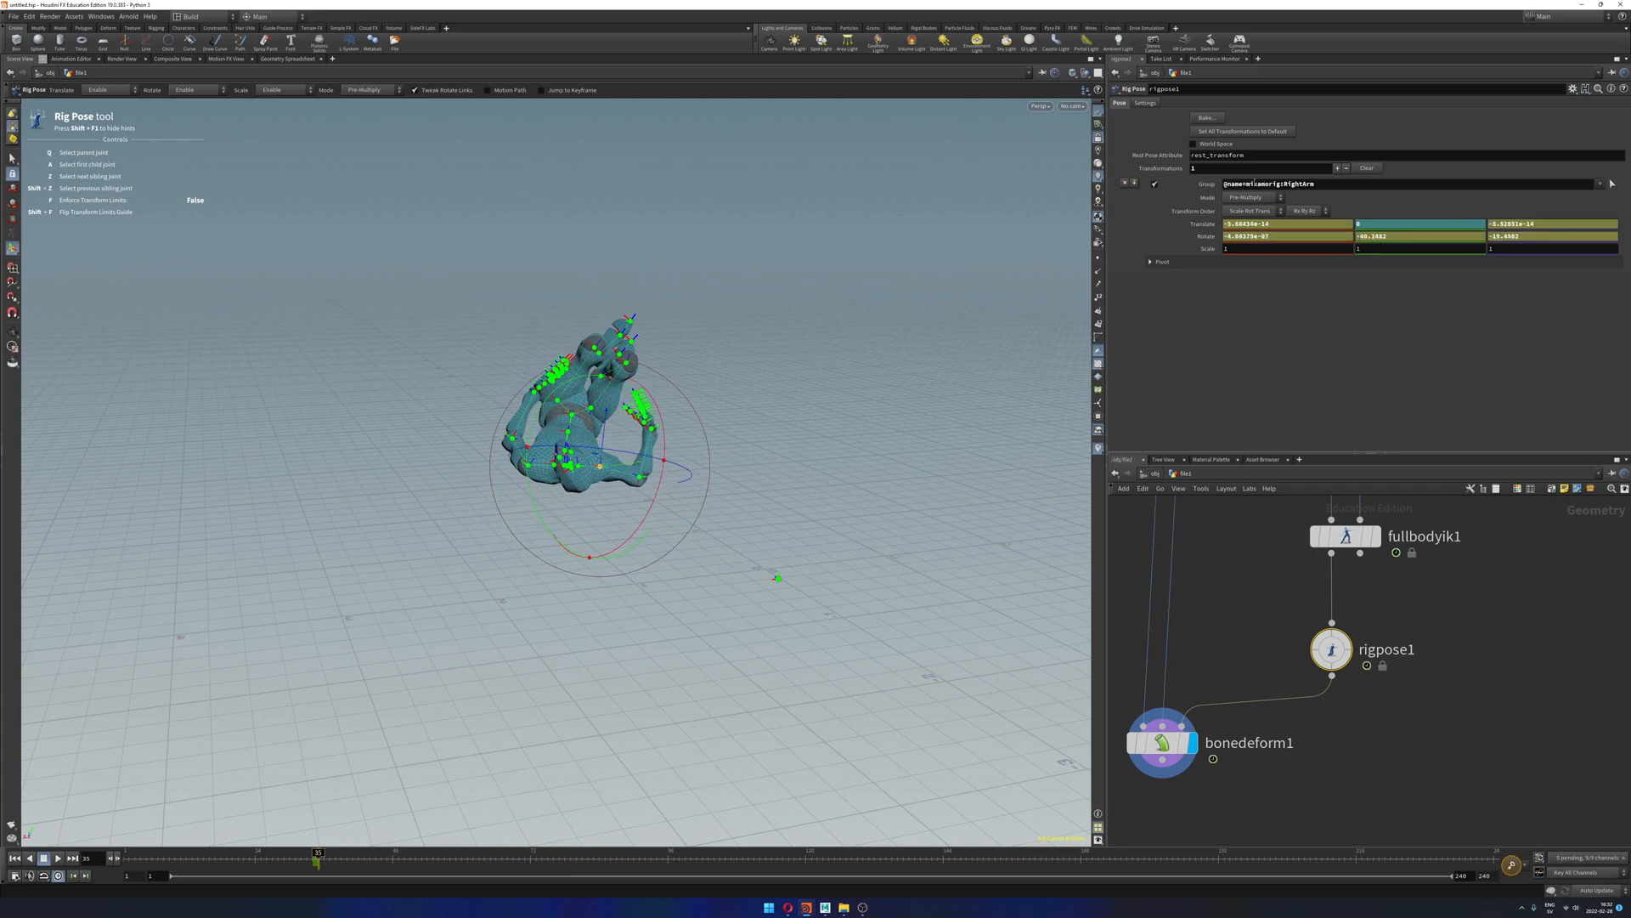
# Step: Commit the right arm joint's Translate and Rotate changes as keyframes at frame 35
pyautogui.rightClick(1216, 225)
pyautogui.moveTo(1228, 249)
pyautogui.click(1393, 252)
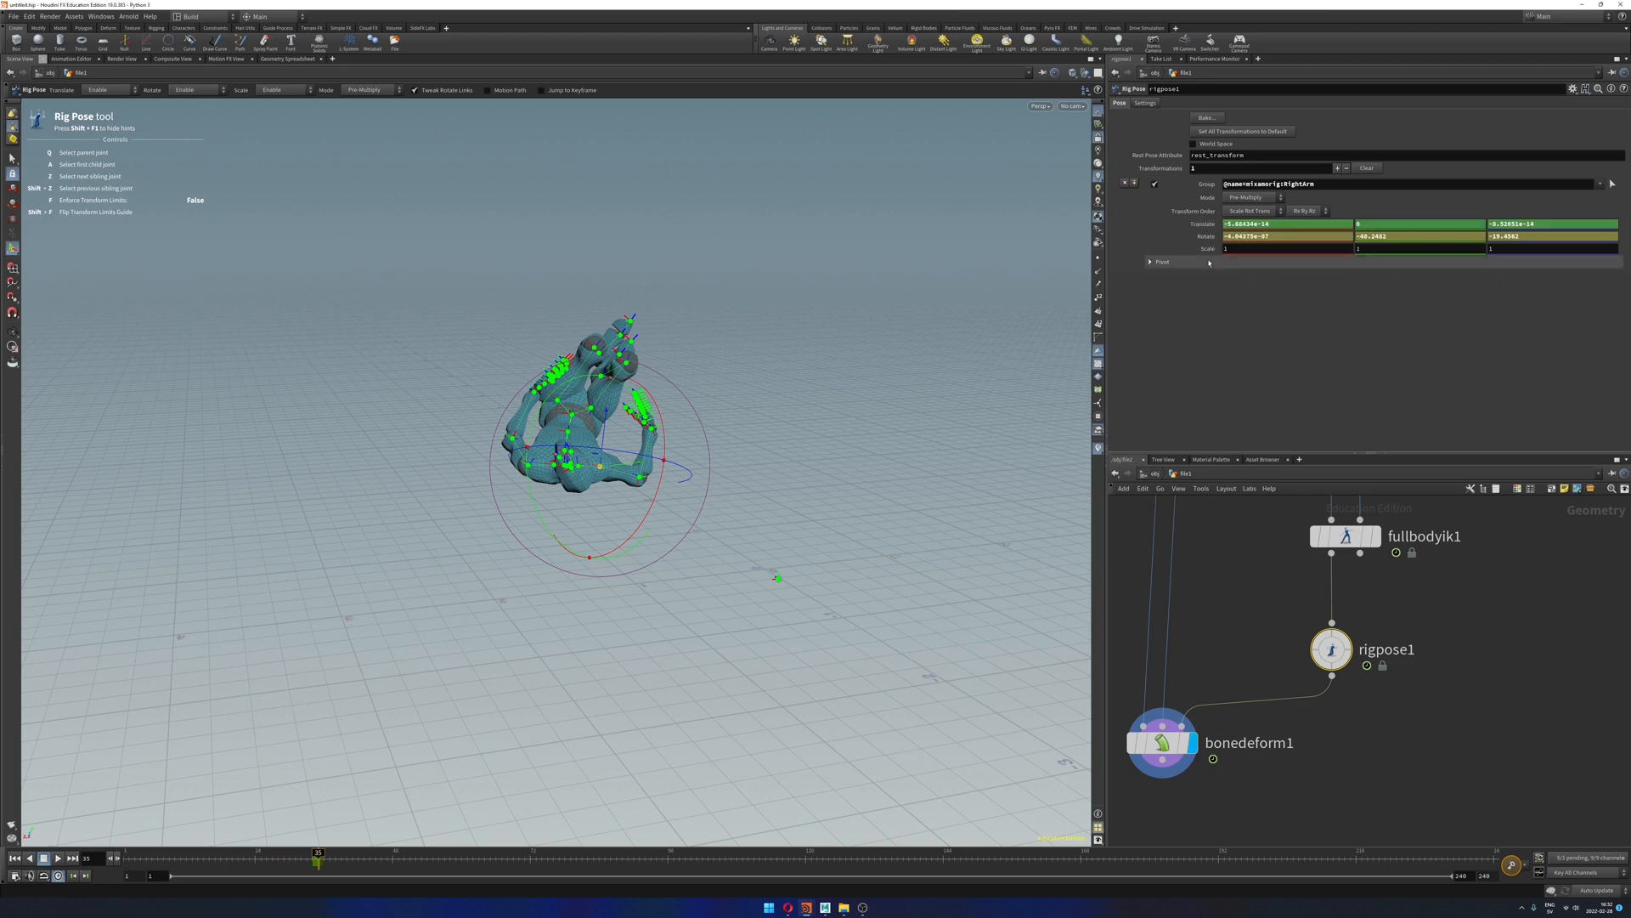
pyautogui.rightClick(1208, 243)
pyautogui.click(1402, 259)
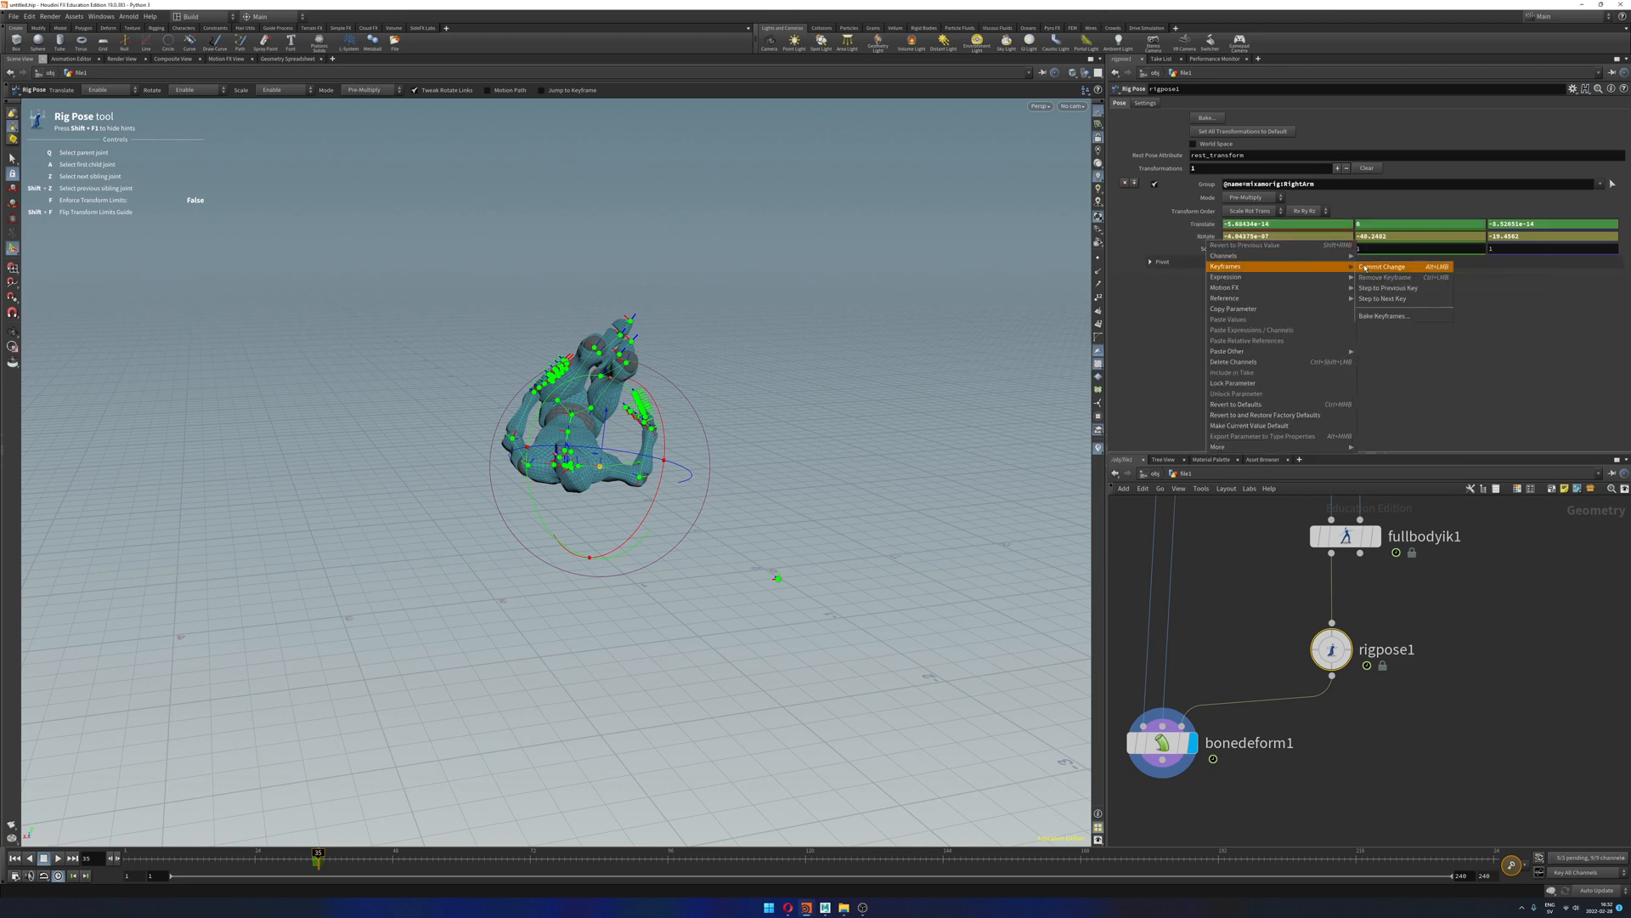
# Step: Play the animation from frame 1 and examine the adjusted right arm around frame 36
pyautogui.moveTo(194, 866); pyautogui.dragTo(24, 841)
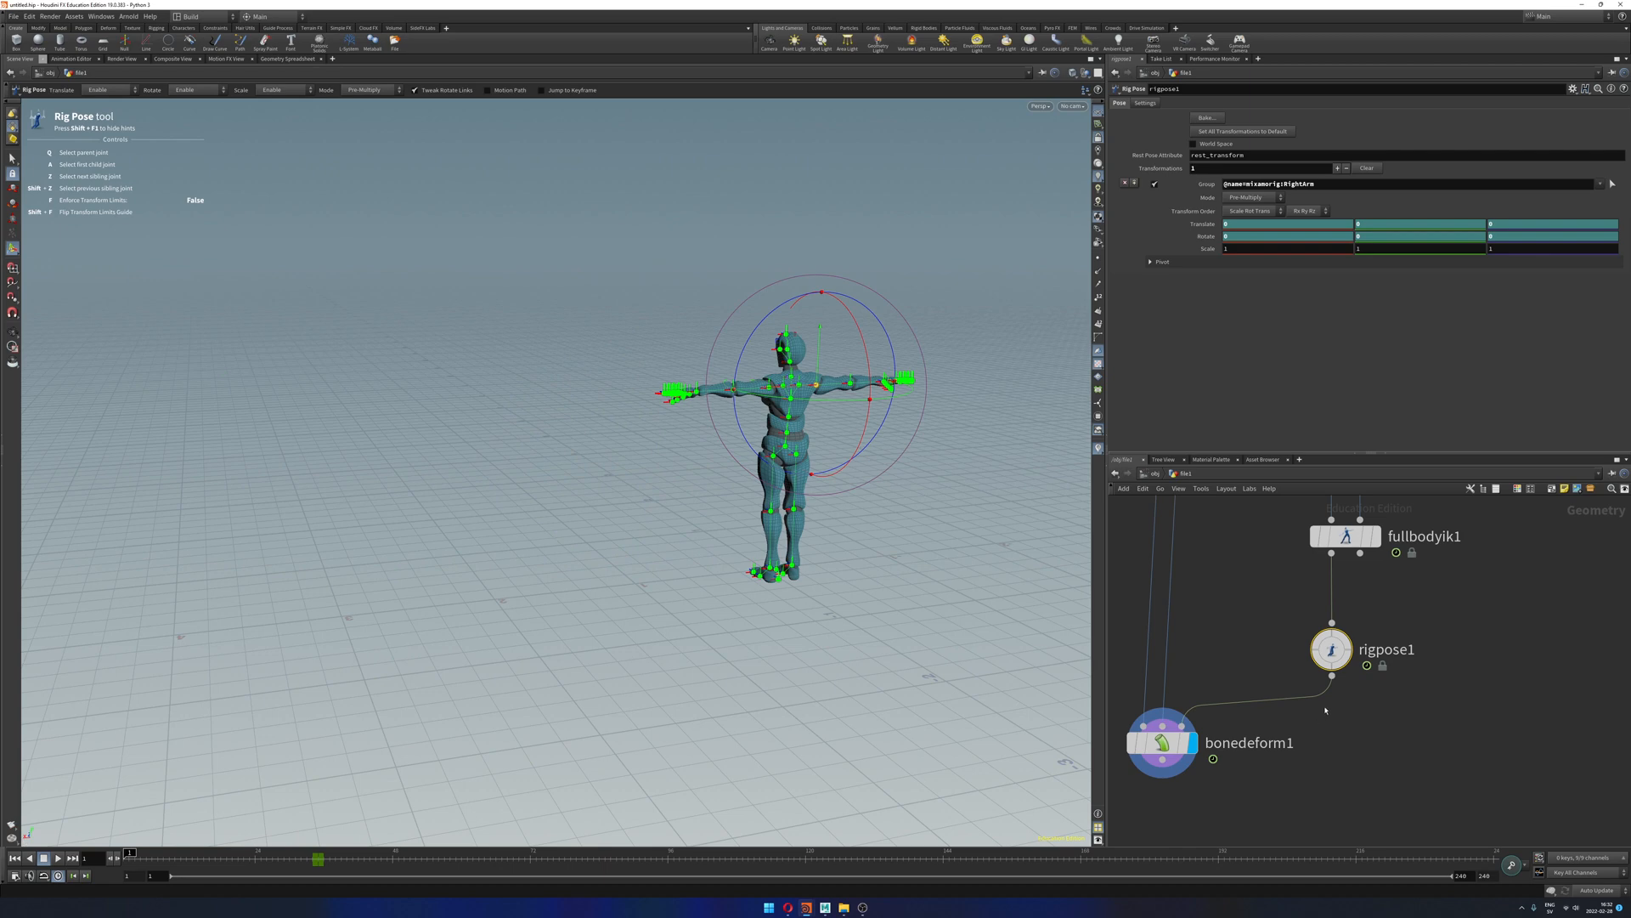
pyautogui.keyDown('alt'); pyautogui.moveTo(525, 517); pyautogui.dragTo(189, 812); pyautogui.keyUp('alt')
pyautogui.click(59, 858)
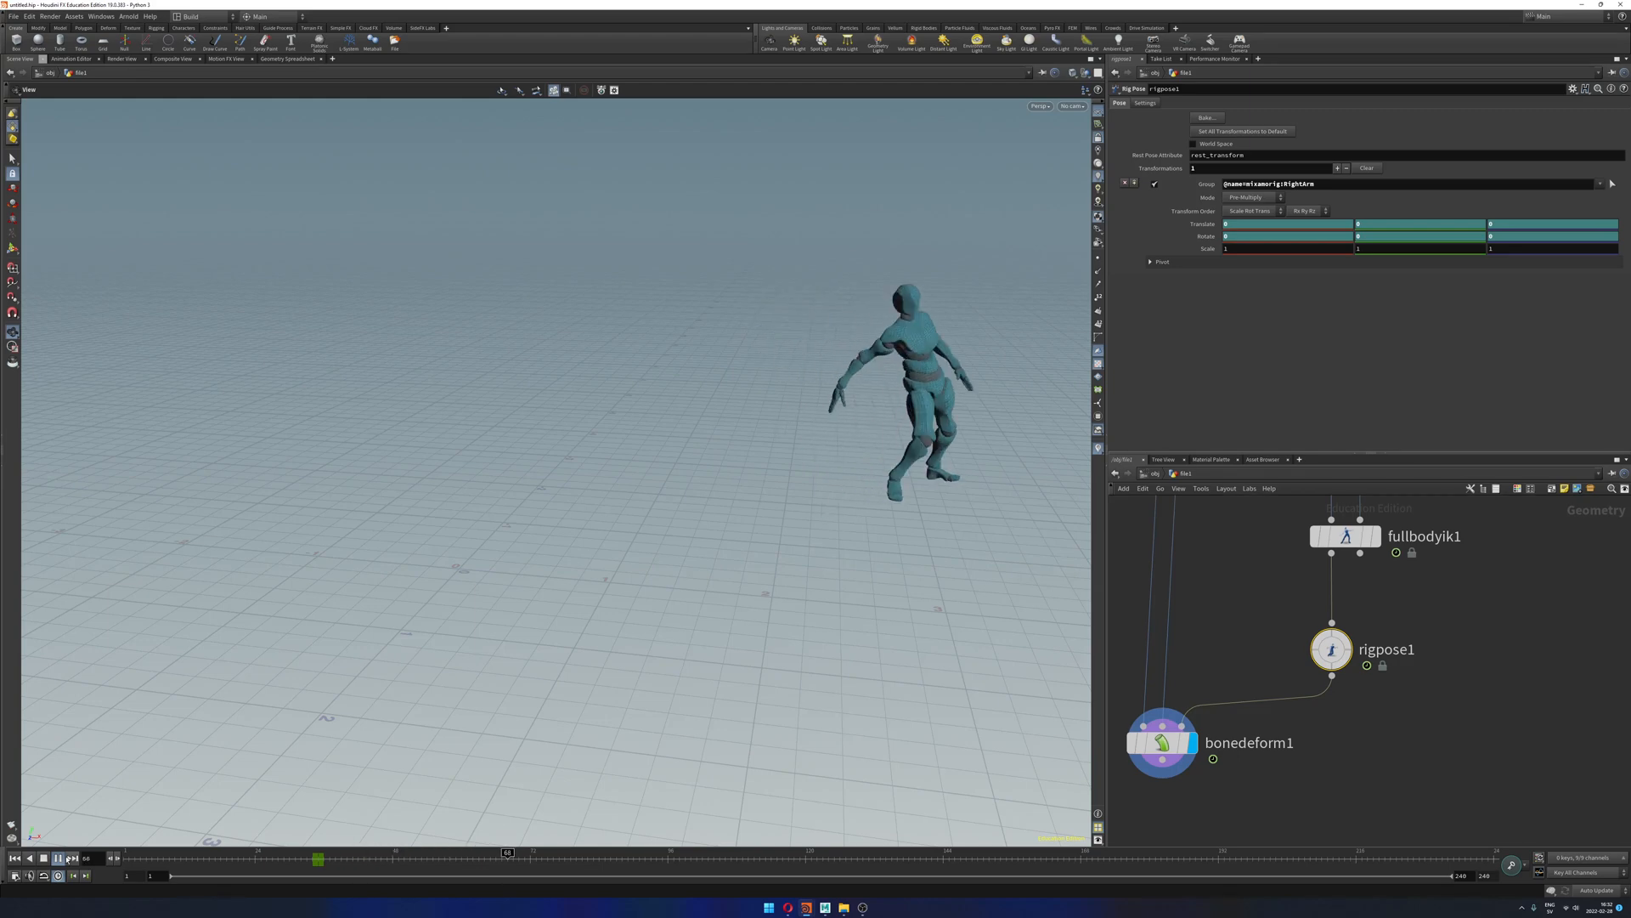
pyautogui.click(321, 858)
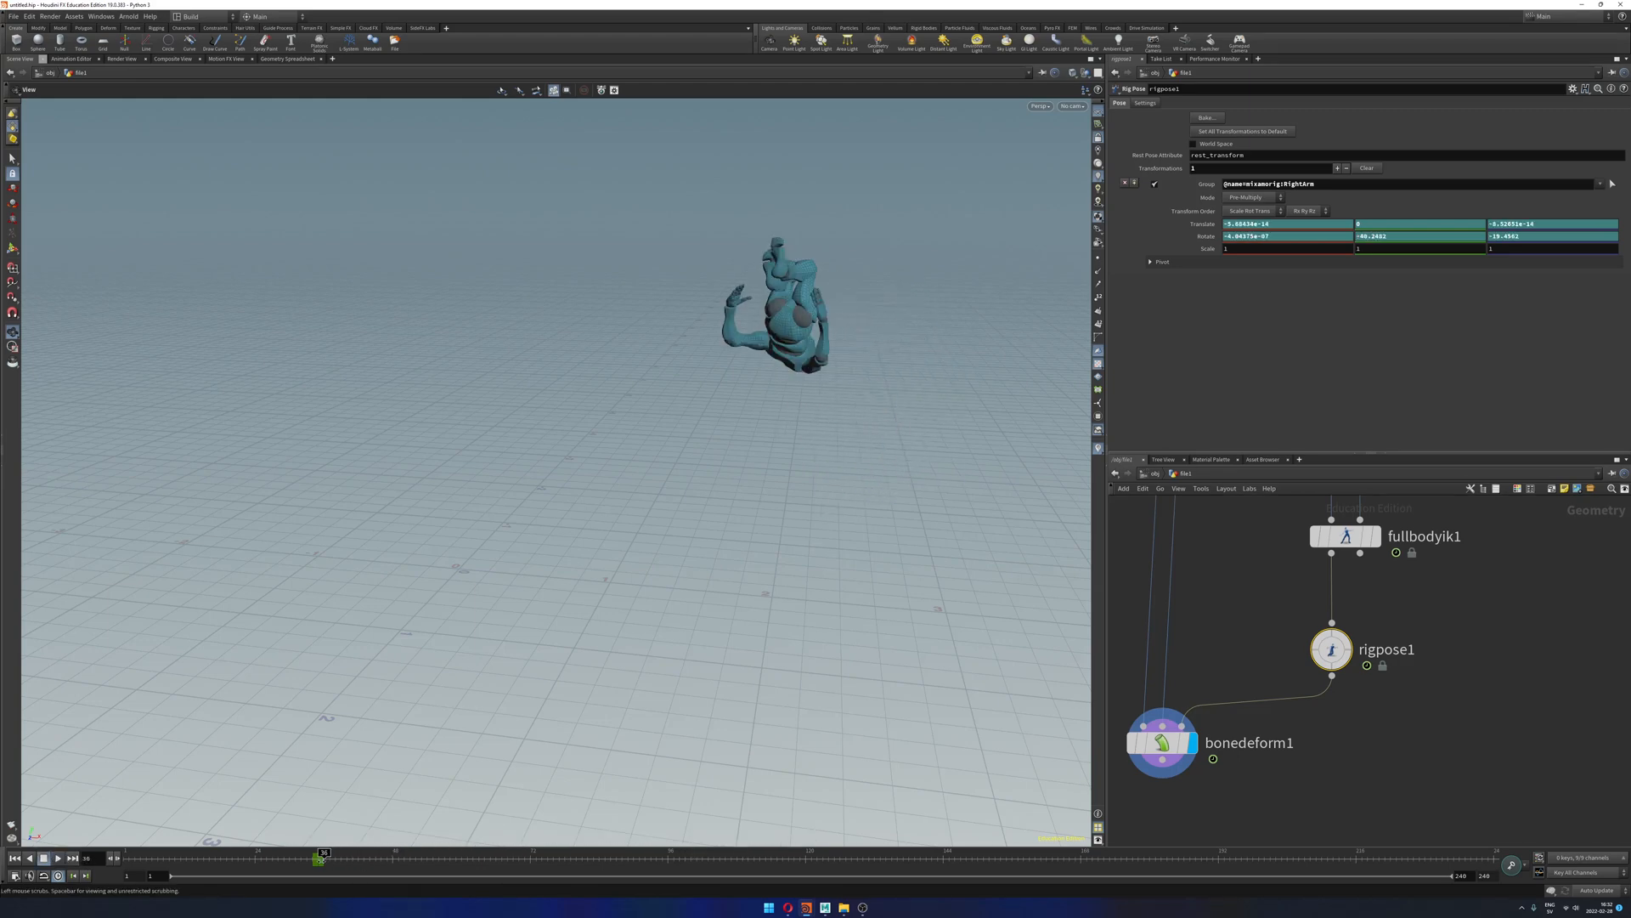
pyautogui.moveTo(681, 473); pyautogui.dragTo(415, 622)
# Step: Go to frame 46 and reset the right arm joint's Translate and Rotate values to 0 on all axes
pyautogui.moveTo(324, 853); pyautogui.dragTo(382, 854)
pyautogui.moveTo(403, 561); pyautogui.dragTo(915, 481)
pyautogui.hotkey('space', 'g')
pyautogui.moveTo(619, 411); pyautogui.dragTo(678, 374)
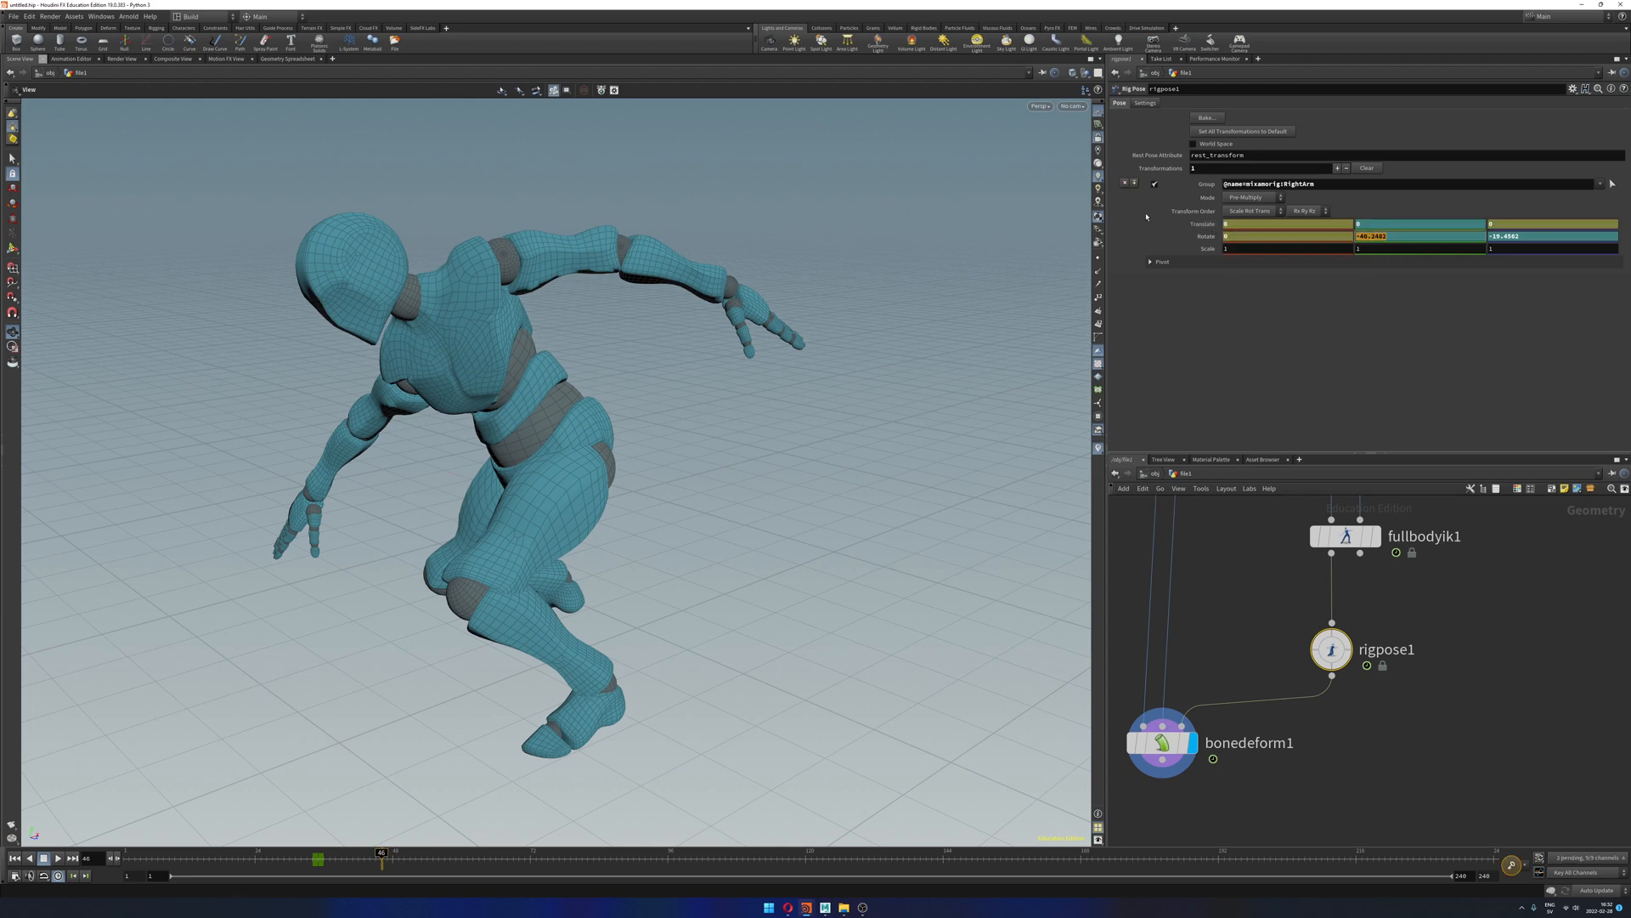
pyautogui.write('0')
pyautogui.press('Tab')
pyautogui.write('0')
pyautogui.press('Tab')
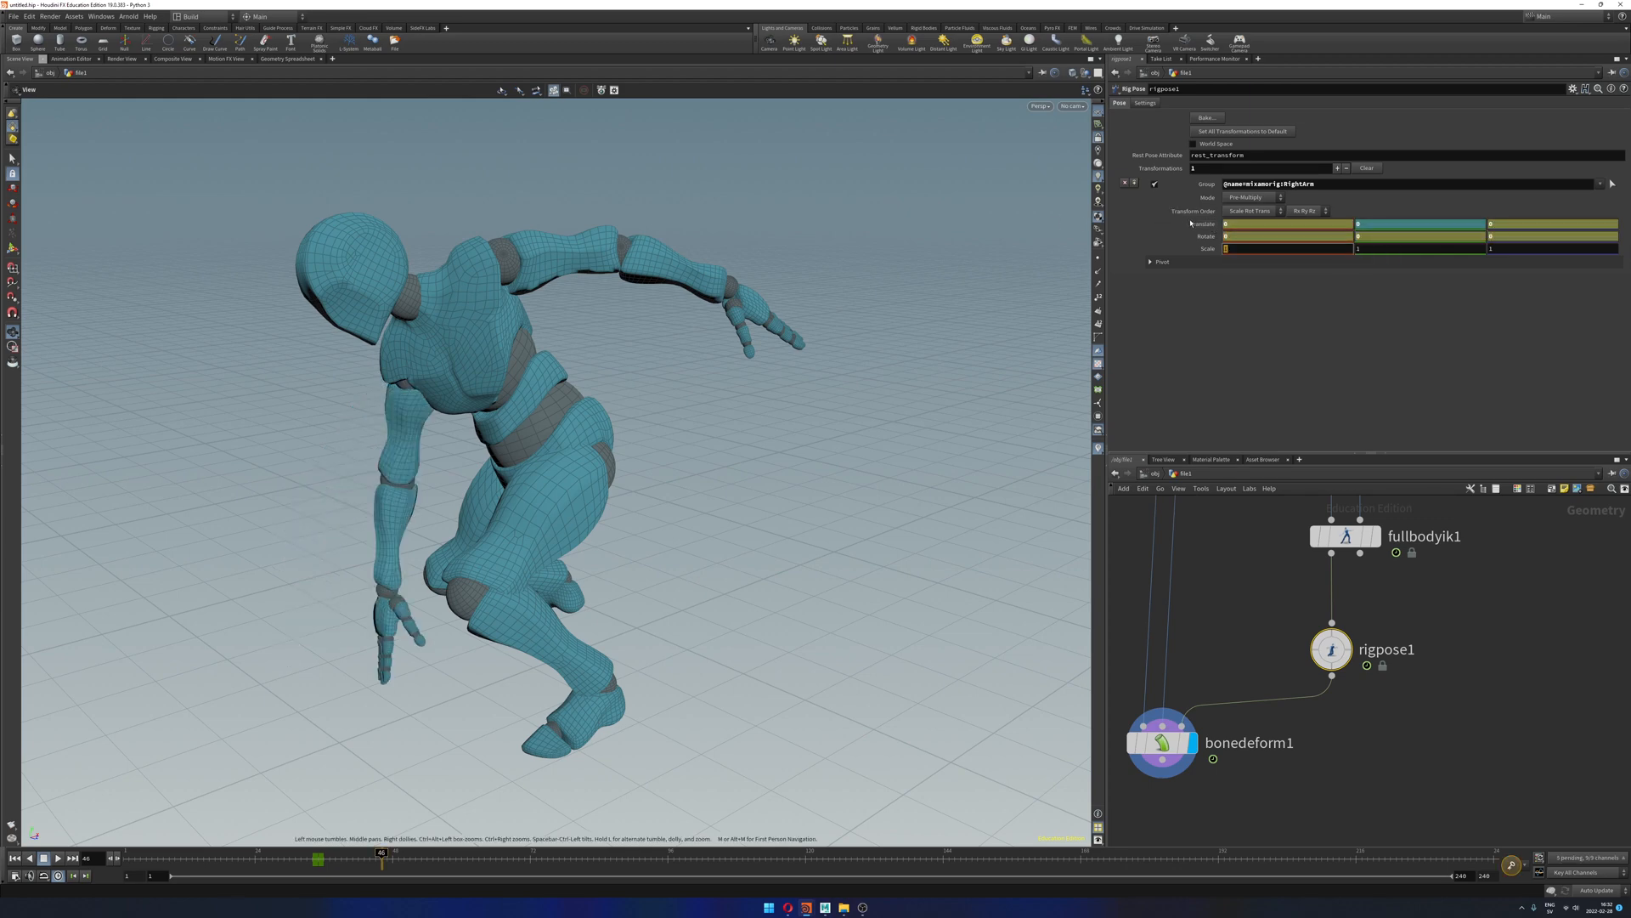
# Step: Commit the zeroed Translate and Rotate of the right arm joint as keyframes at frame 46
pyautogui.rightClick(1201, 225)
pyautogui.moveTo(1266, 254)
pyautogui.click(1389, 253)
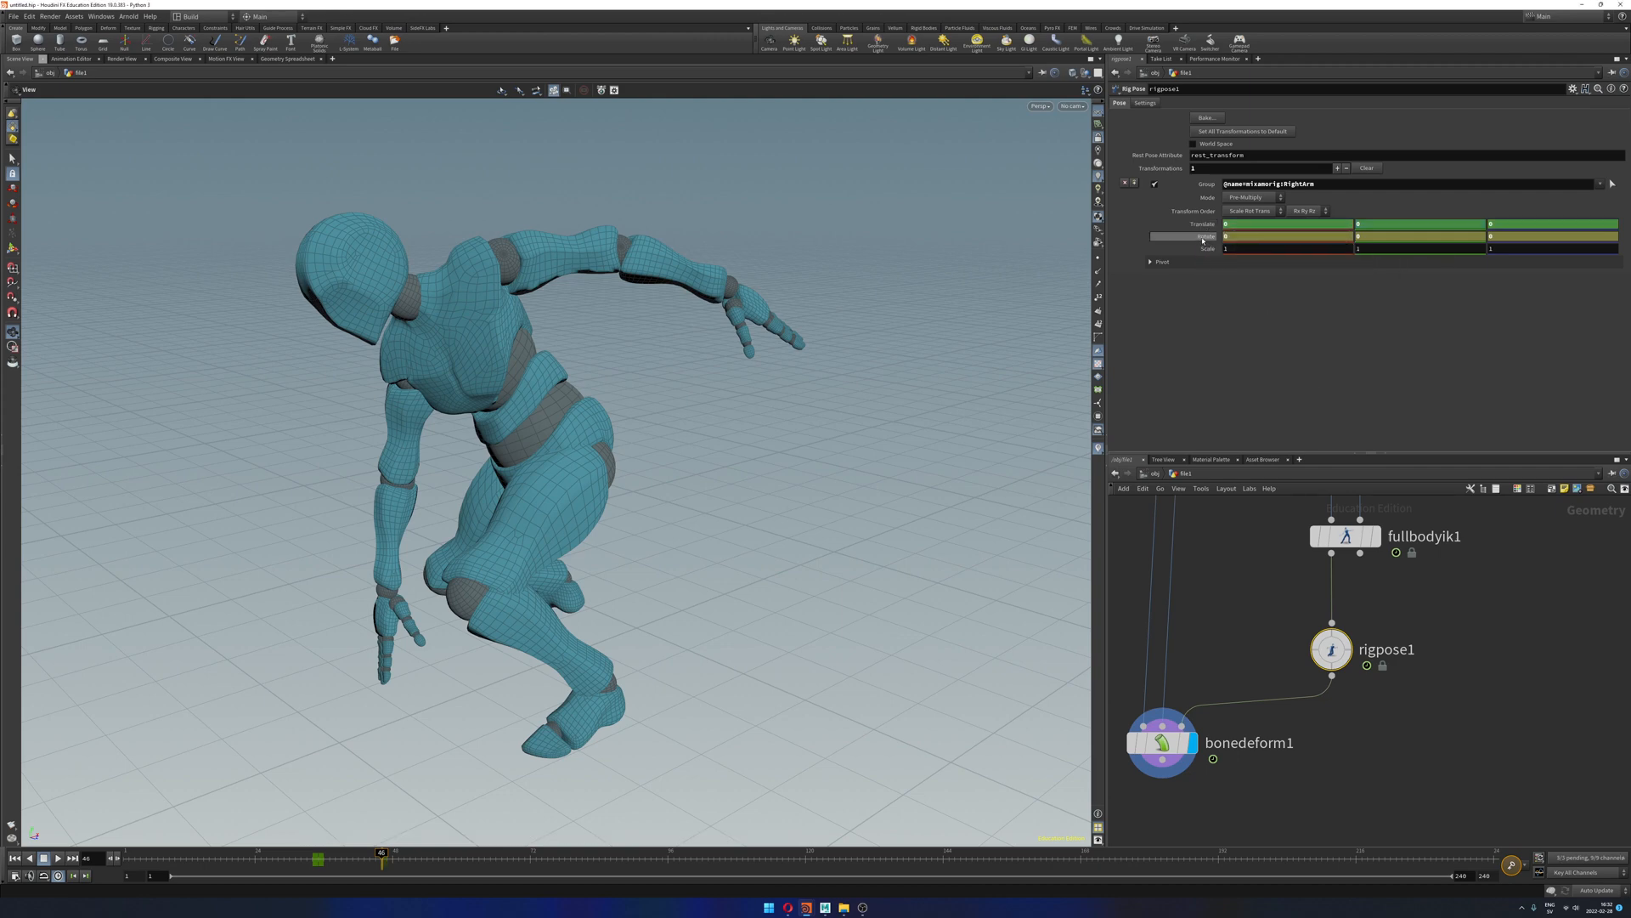
pyautogui.rightClick(1202, 238)
pyautogui.moveTo(1315, 266)
pyautogui.click(1384, 266)
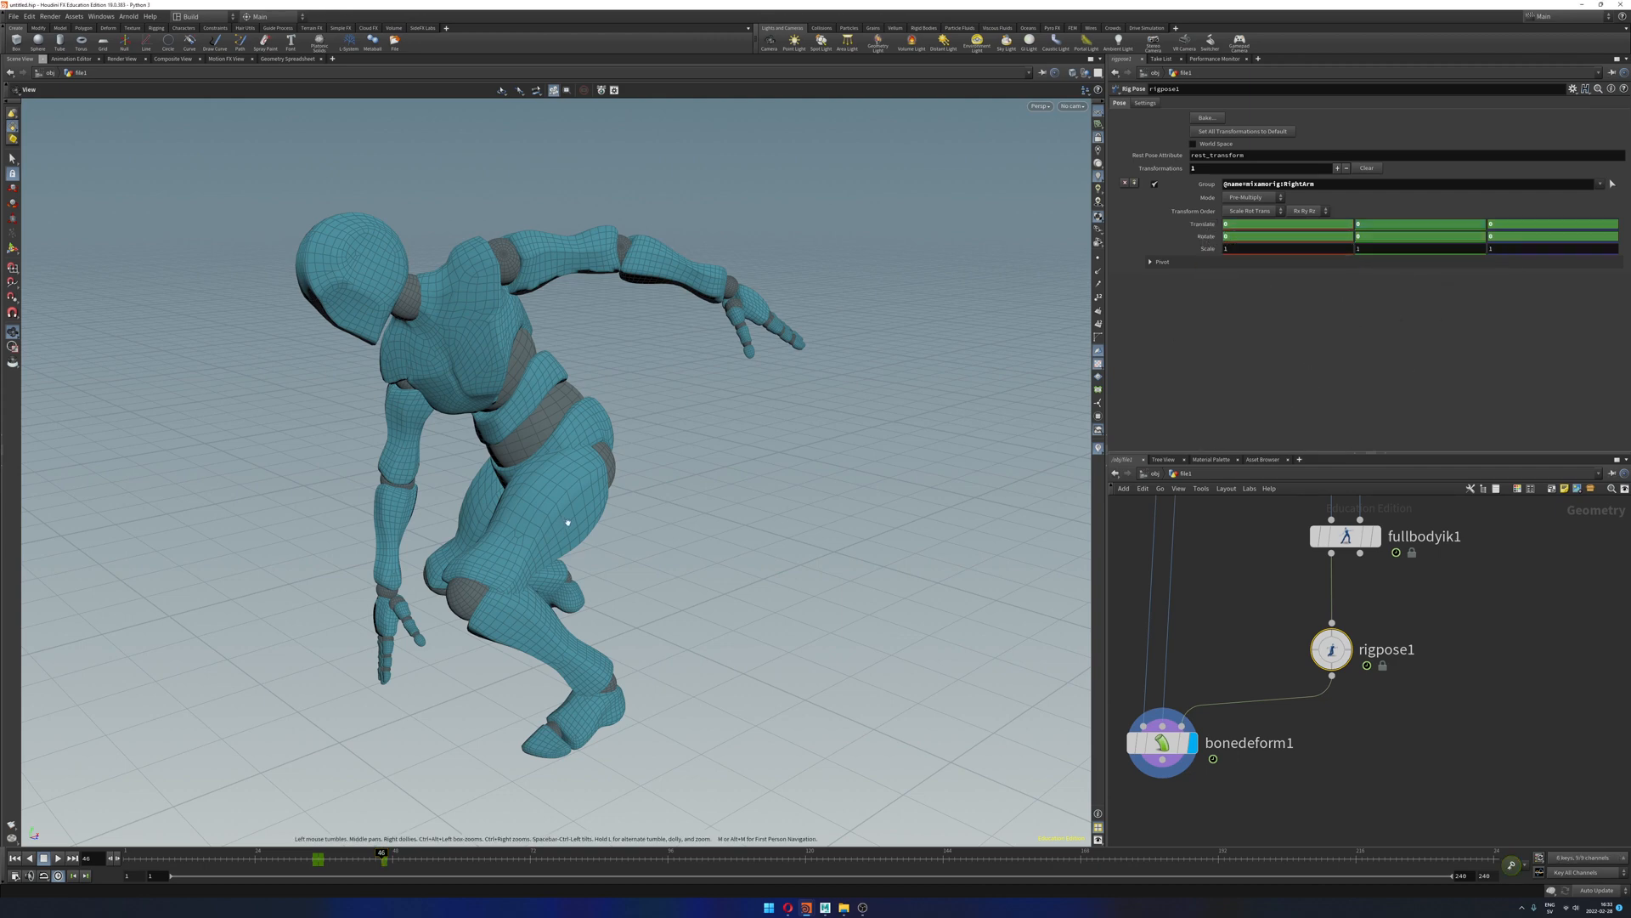
# Step: Play the full animation from frame 1 at object level to review the arm fix, and return to frame 1 with the character framed
pyautogui.click(1151, 473)
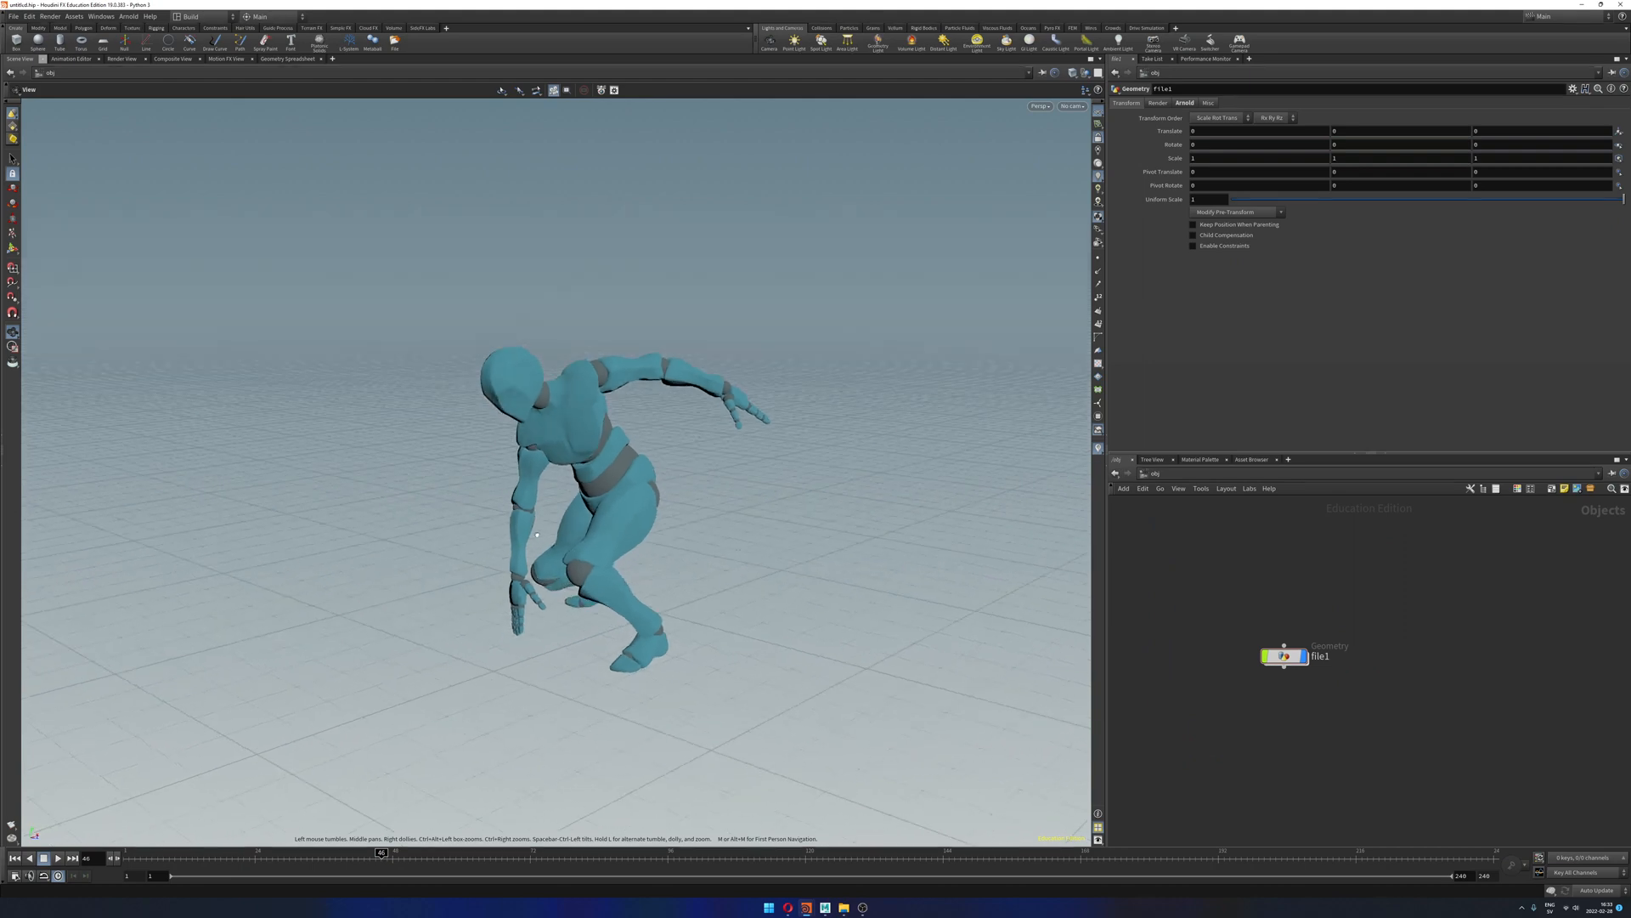
pyautogui.click(374, 854)
pyautogui.moveTo(363, 858); pyautogui.dragTo(126, 854)
pyautogui.scroll(-8, 373, 560)
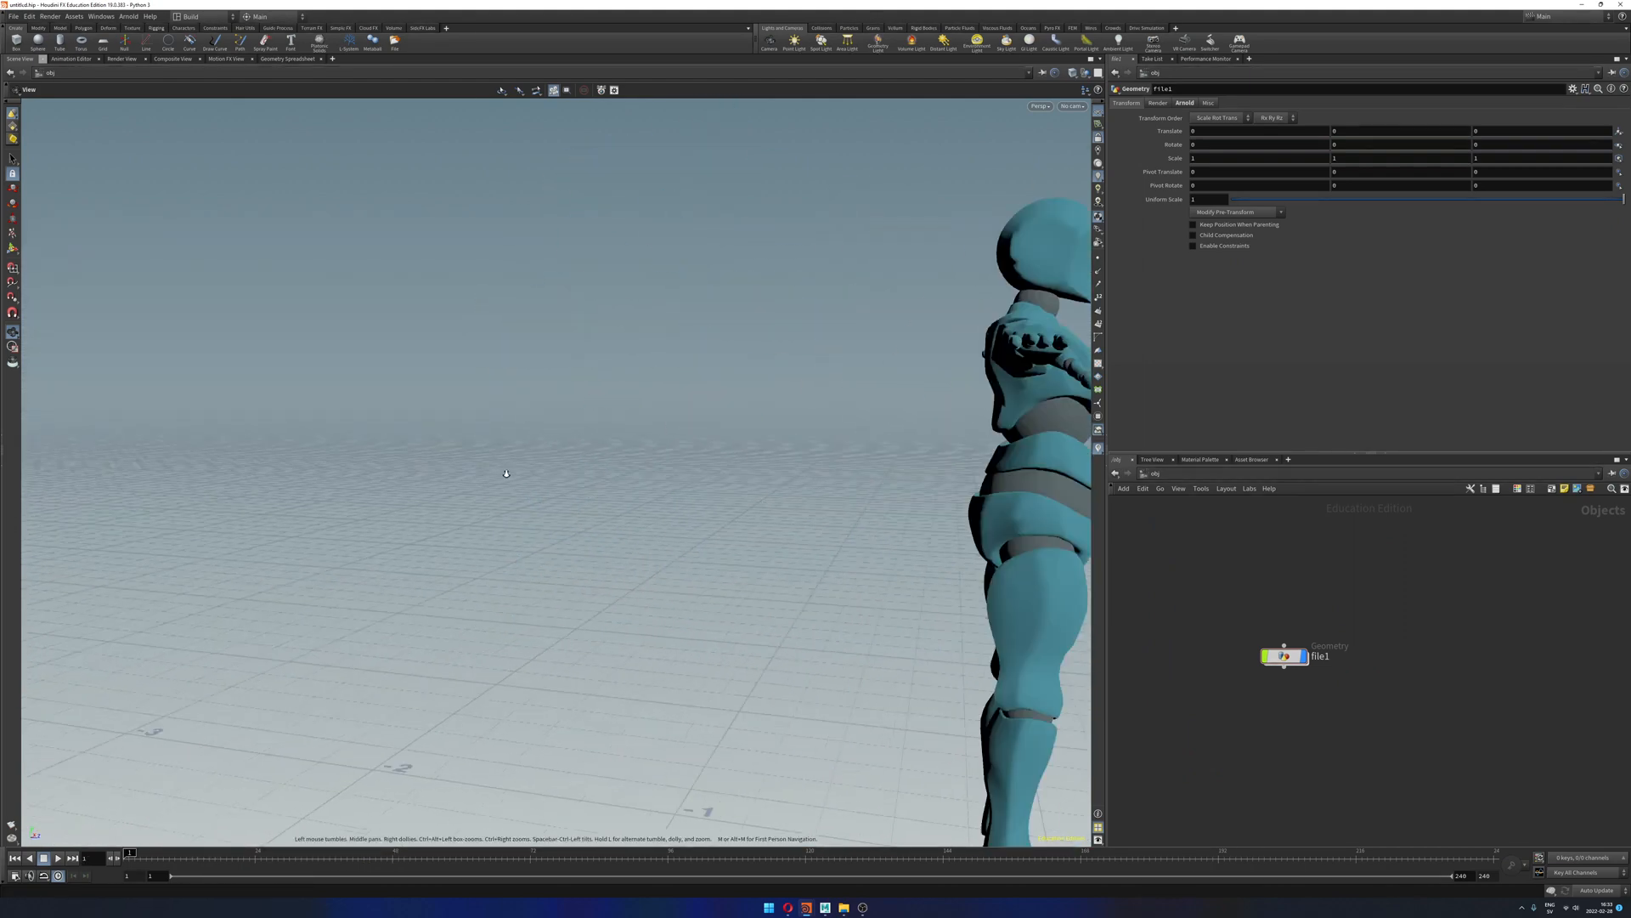
pyautogui.moveTo(365, 543); pyautogui.dragTo(612, 548)
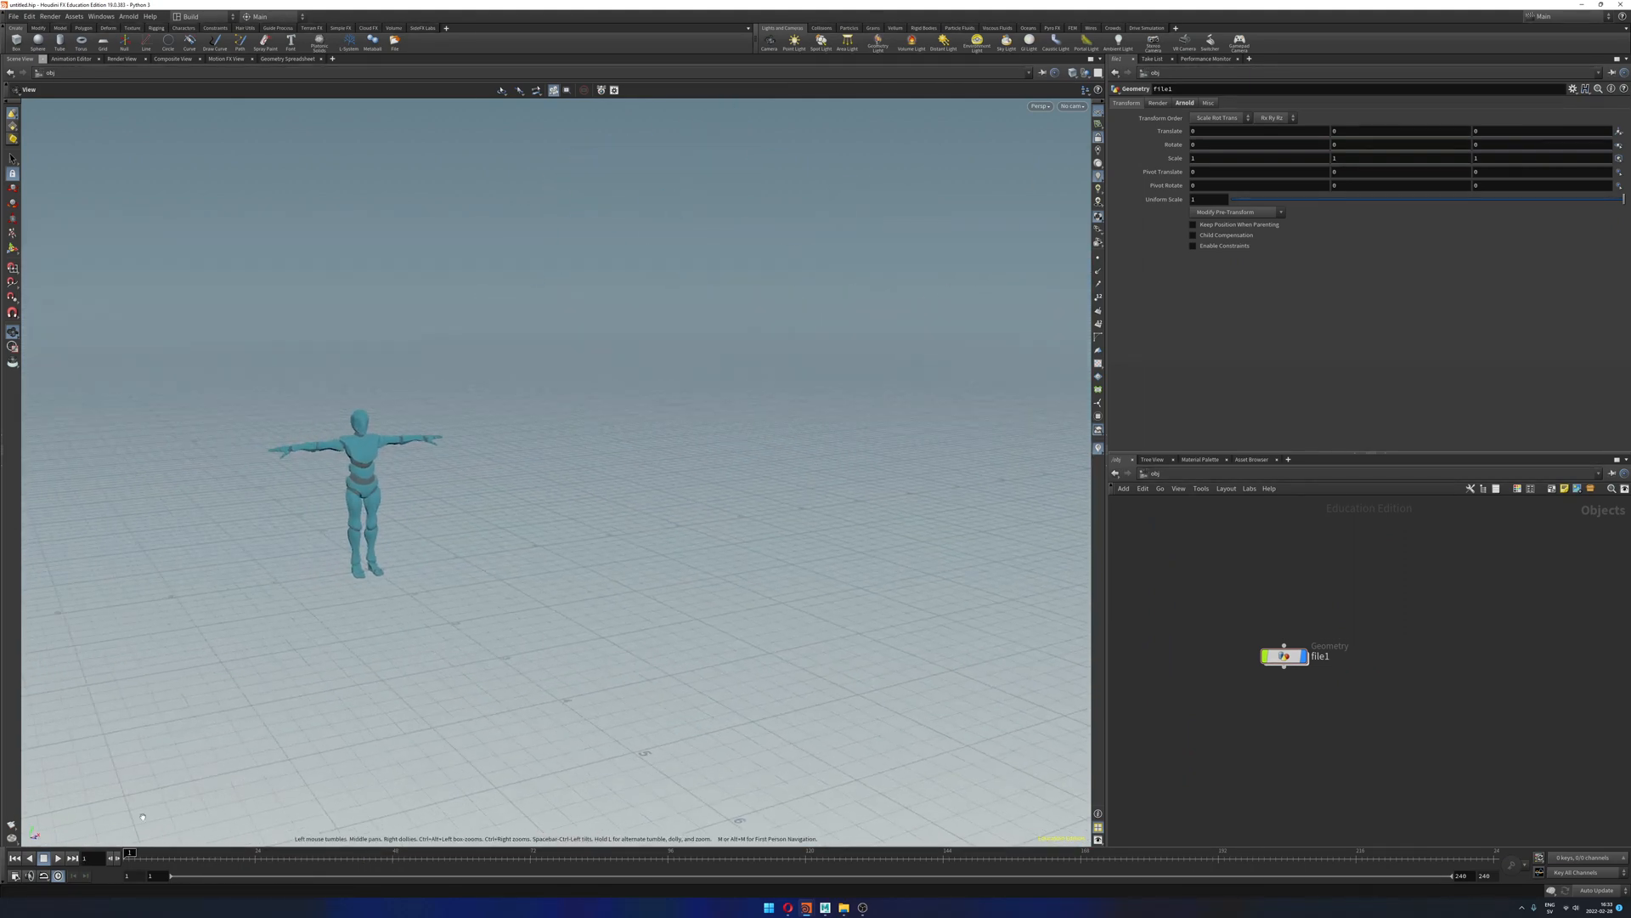
pyautogui.click(58, 858)
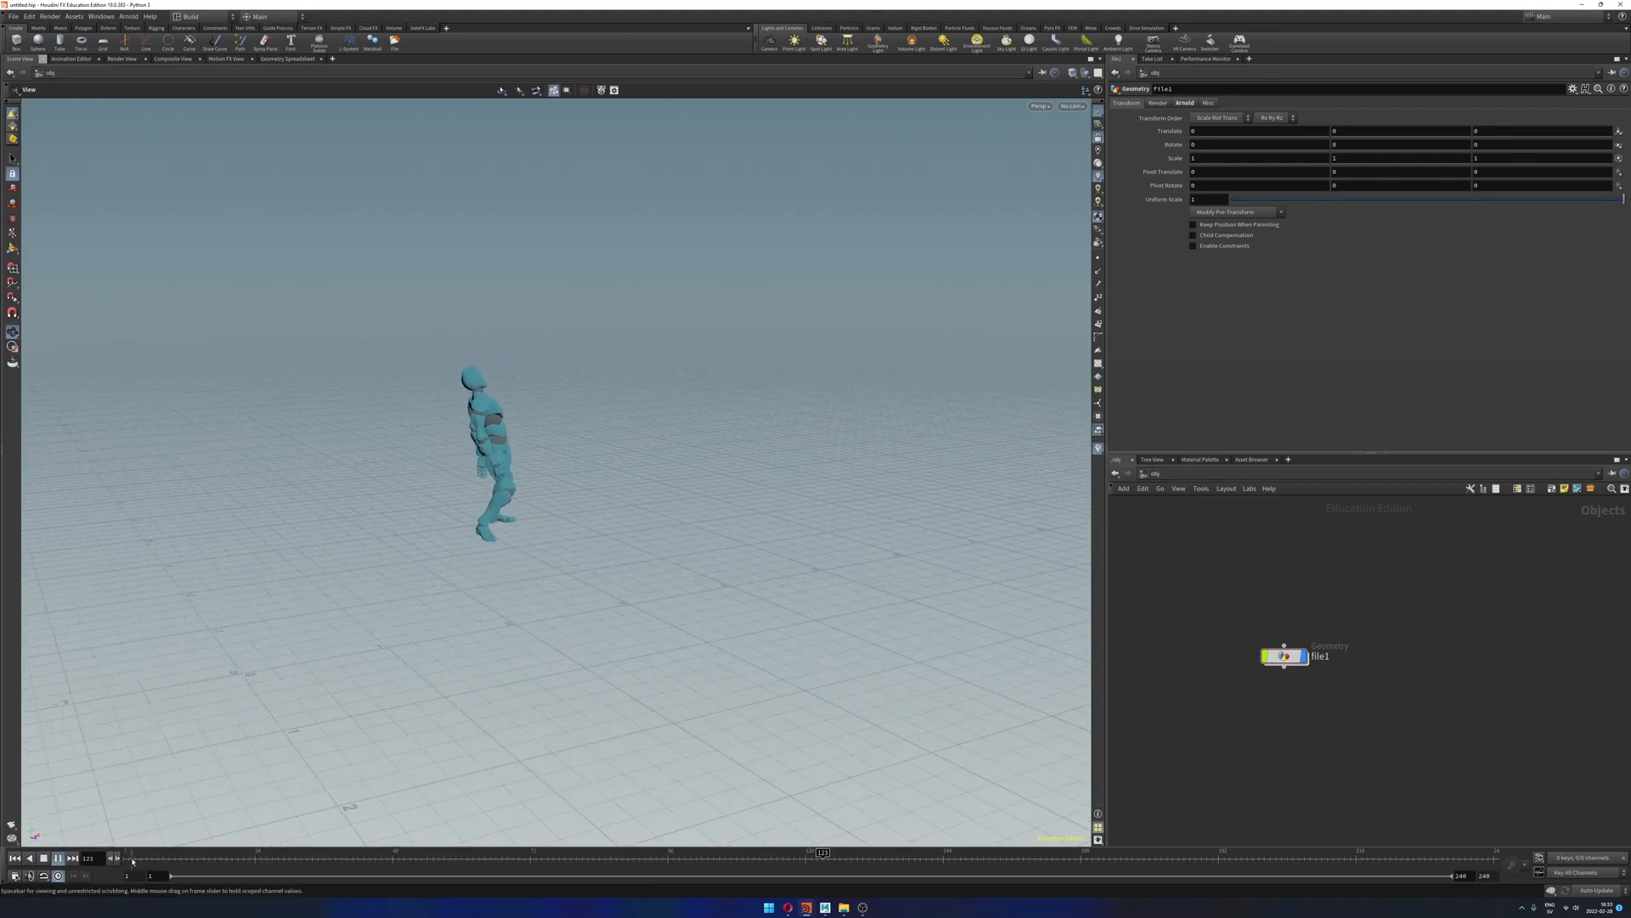
pyautogui.hotkey('ctrl', 'Up')
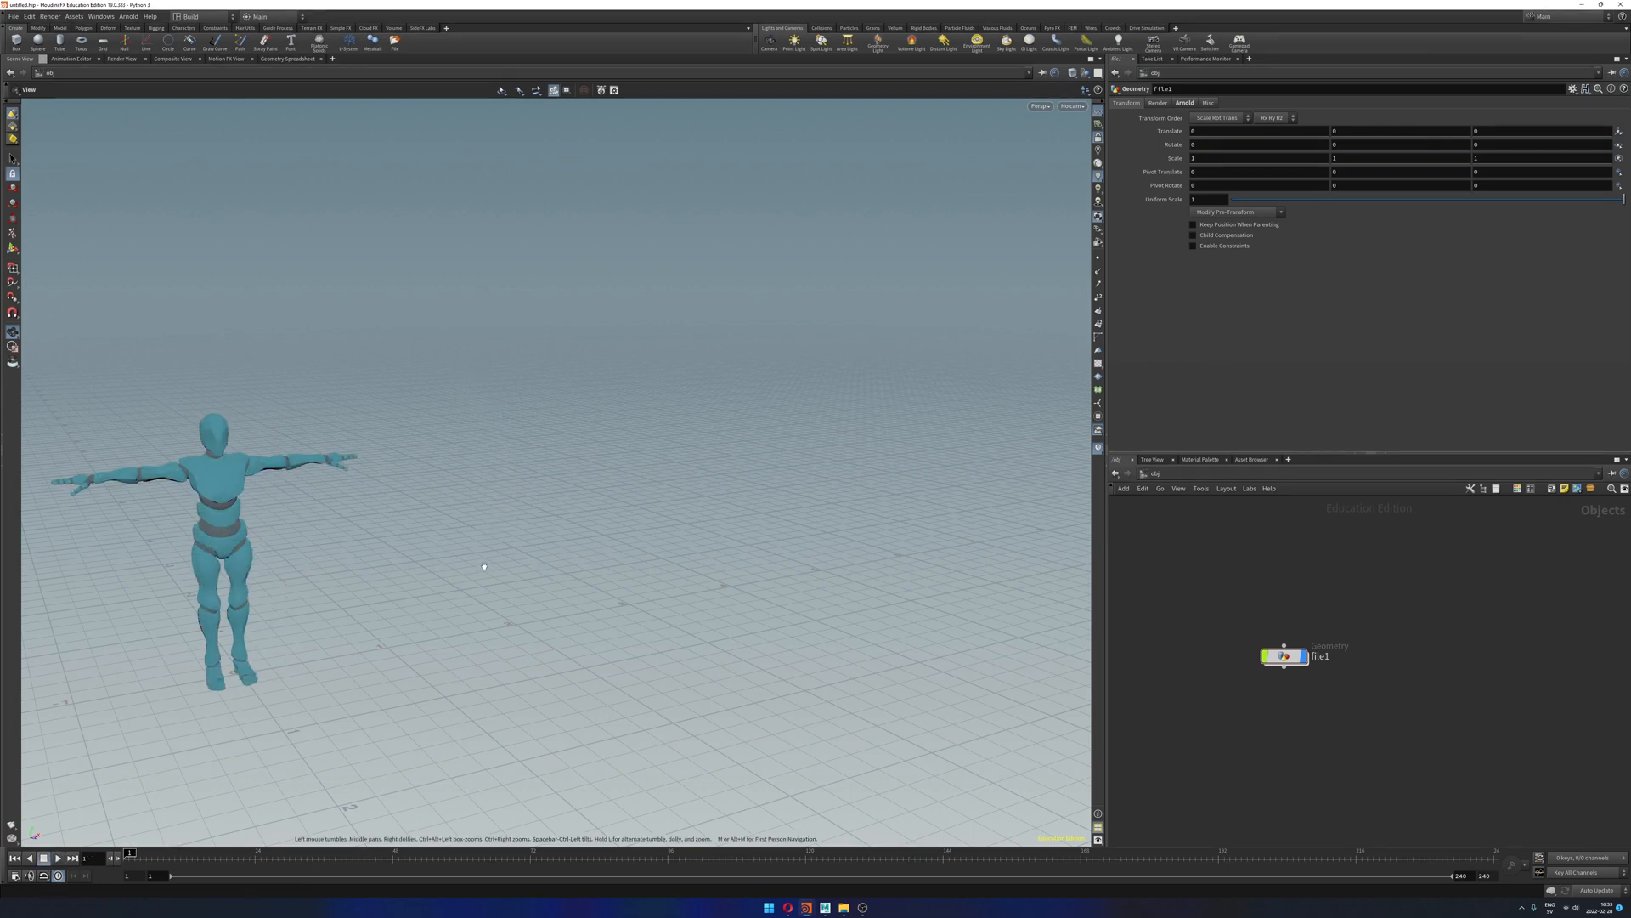
pyautogui.press('f')
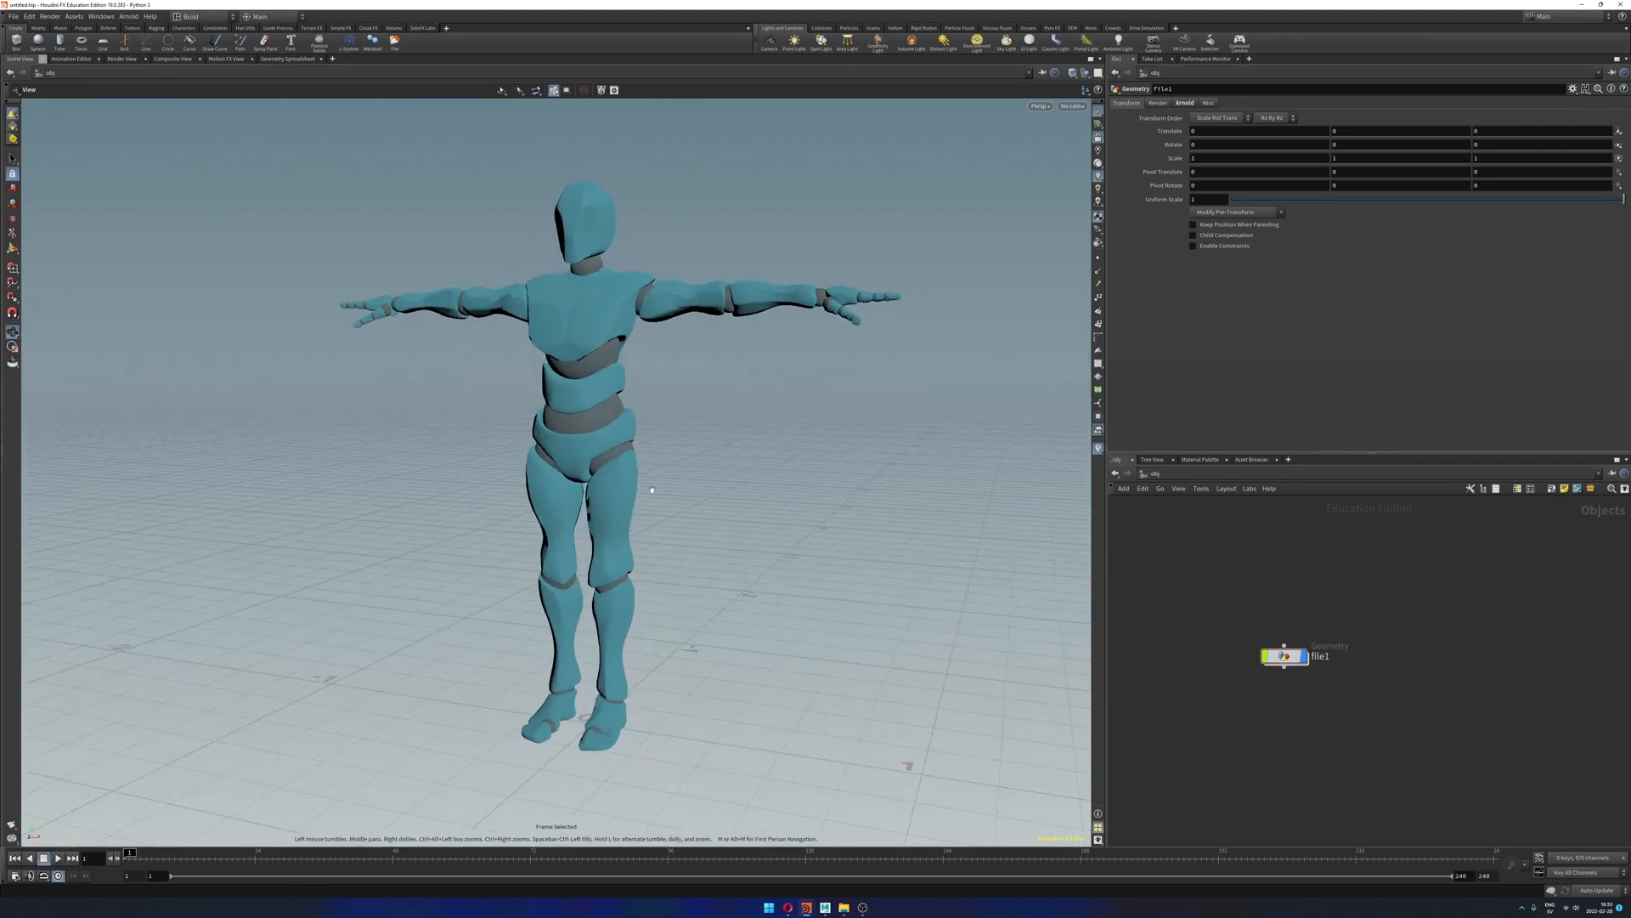